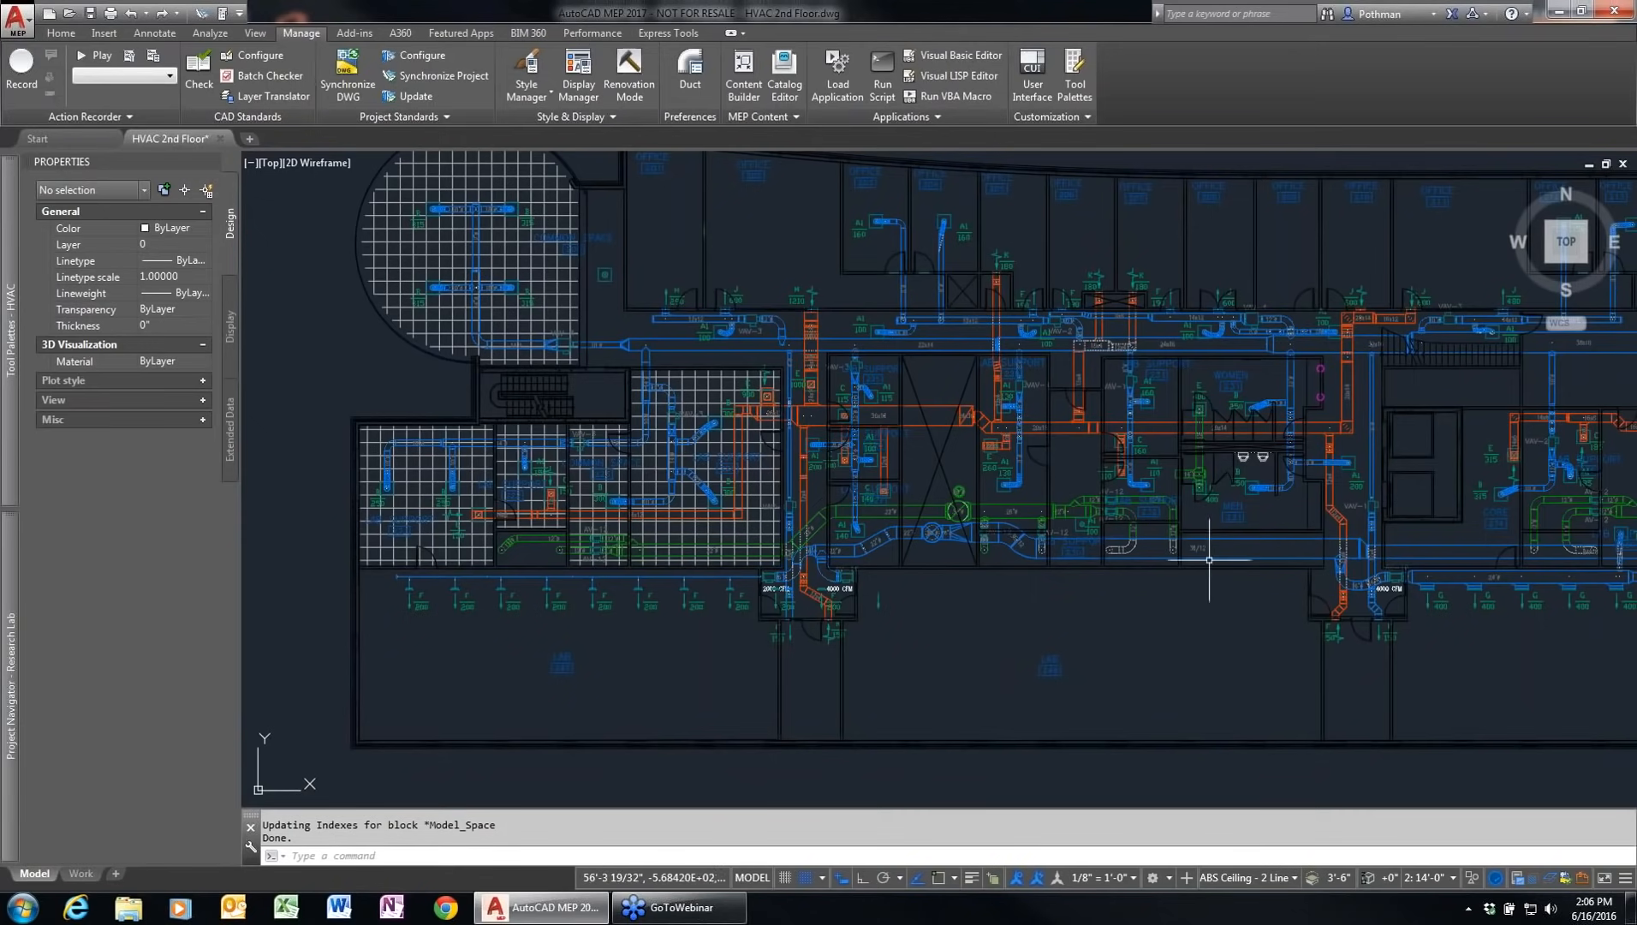
Step: Examine the HVAC duct tools, organized by system, shape and size, and the general build and drawing tools
middle_click_drag(1166, 612, 1155, 555)
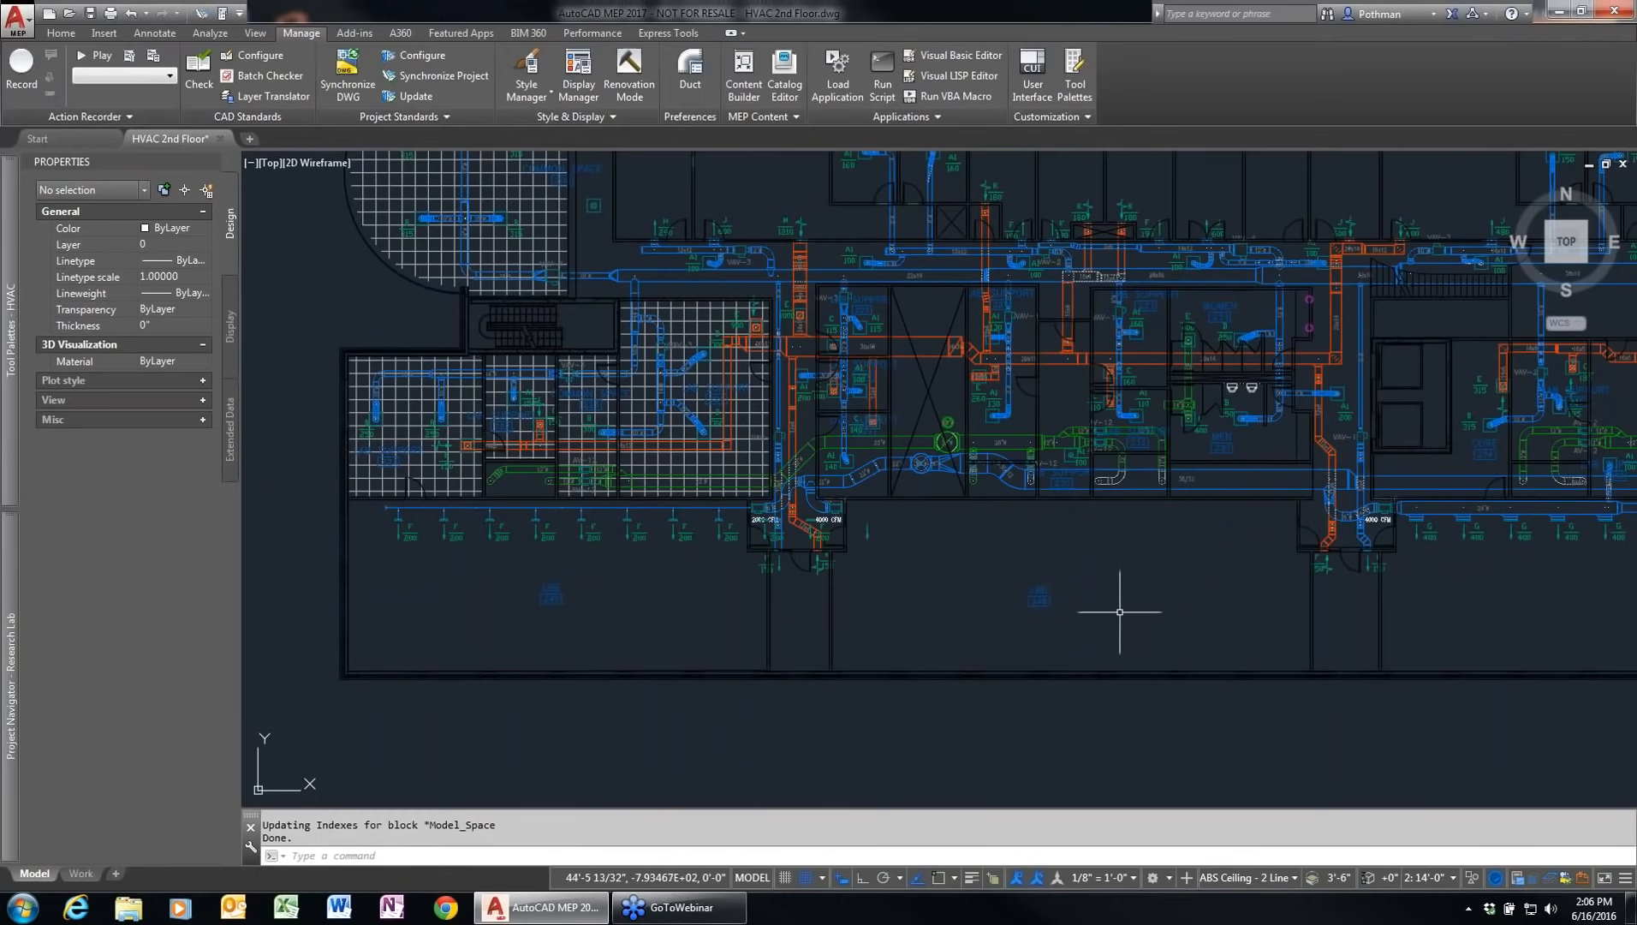
mouse_move(5, 290)
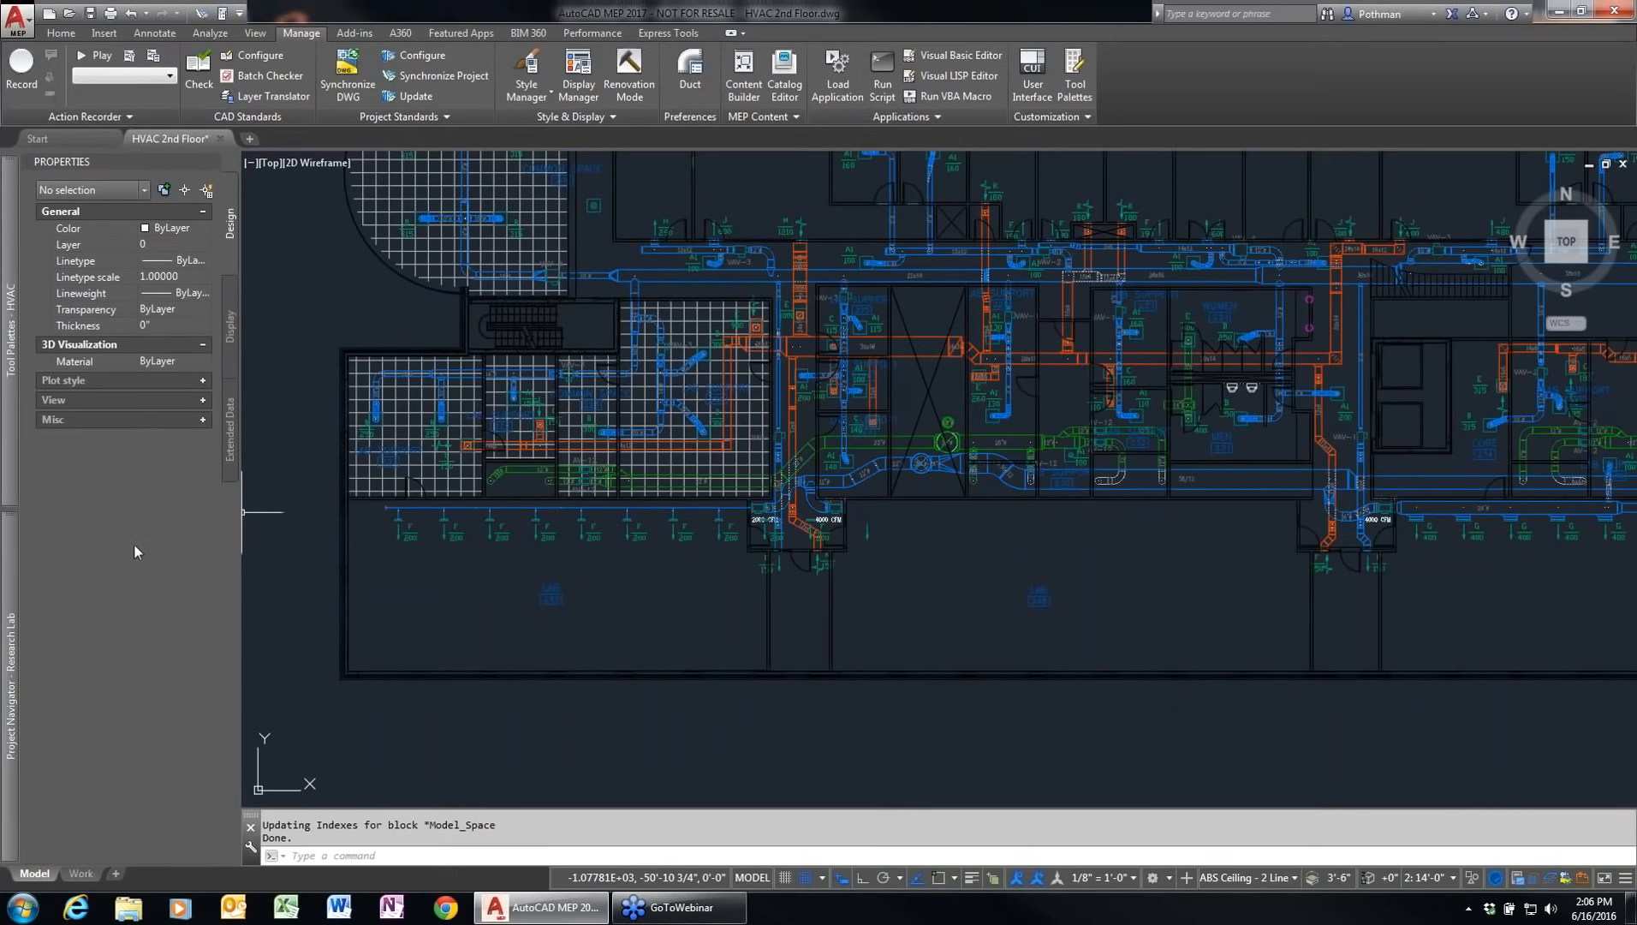
mouse_move(6, 441)
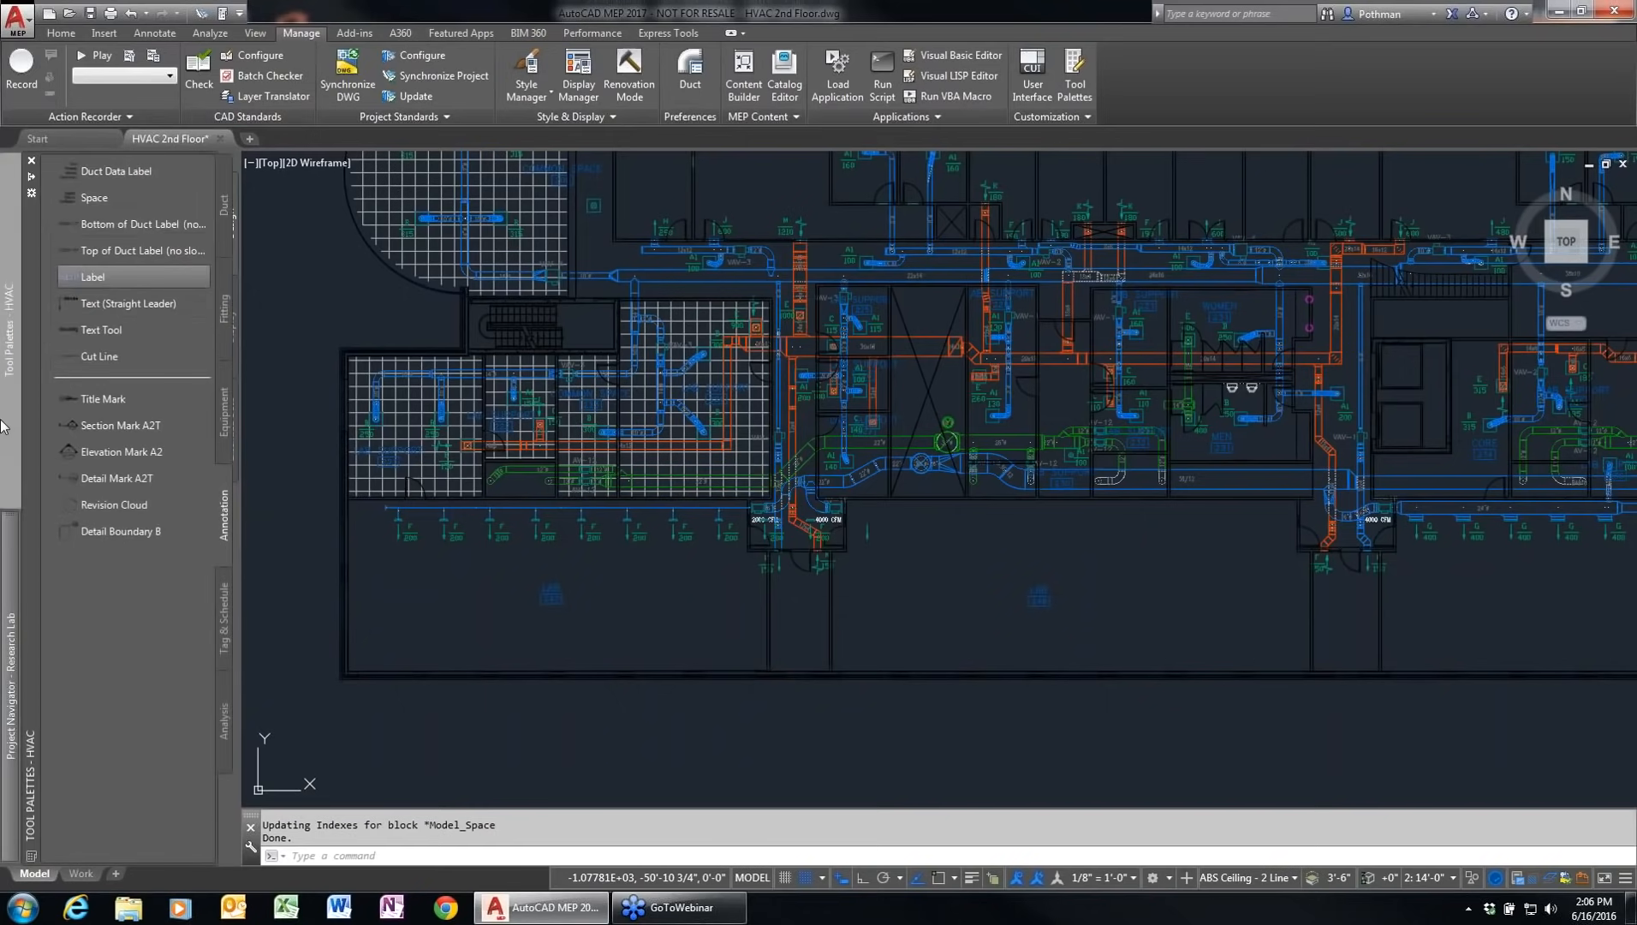
left_click(222, 184)
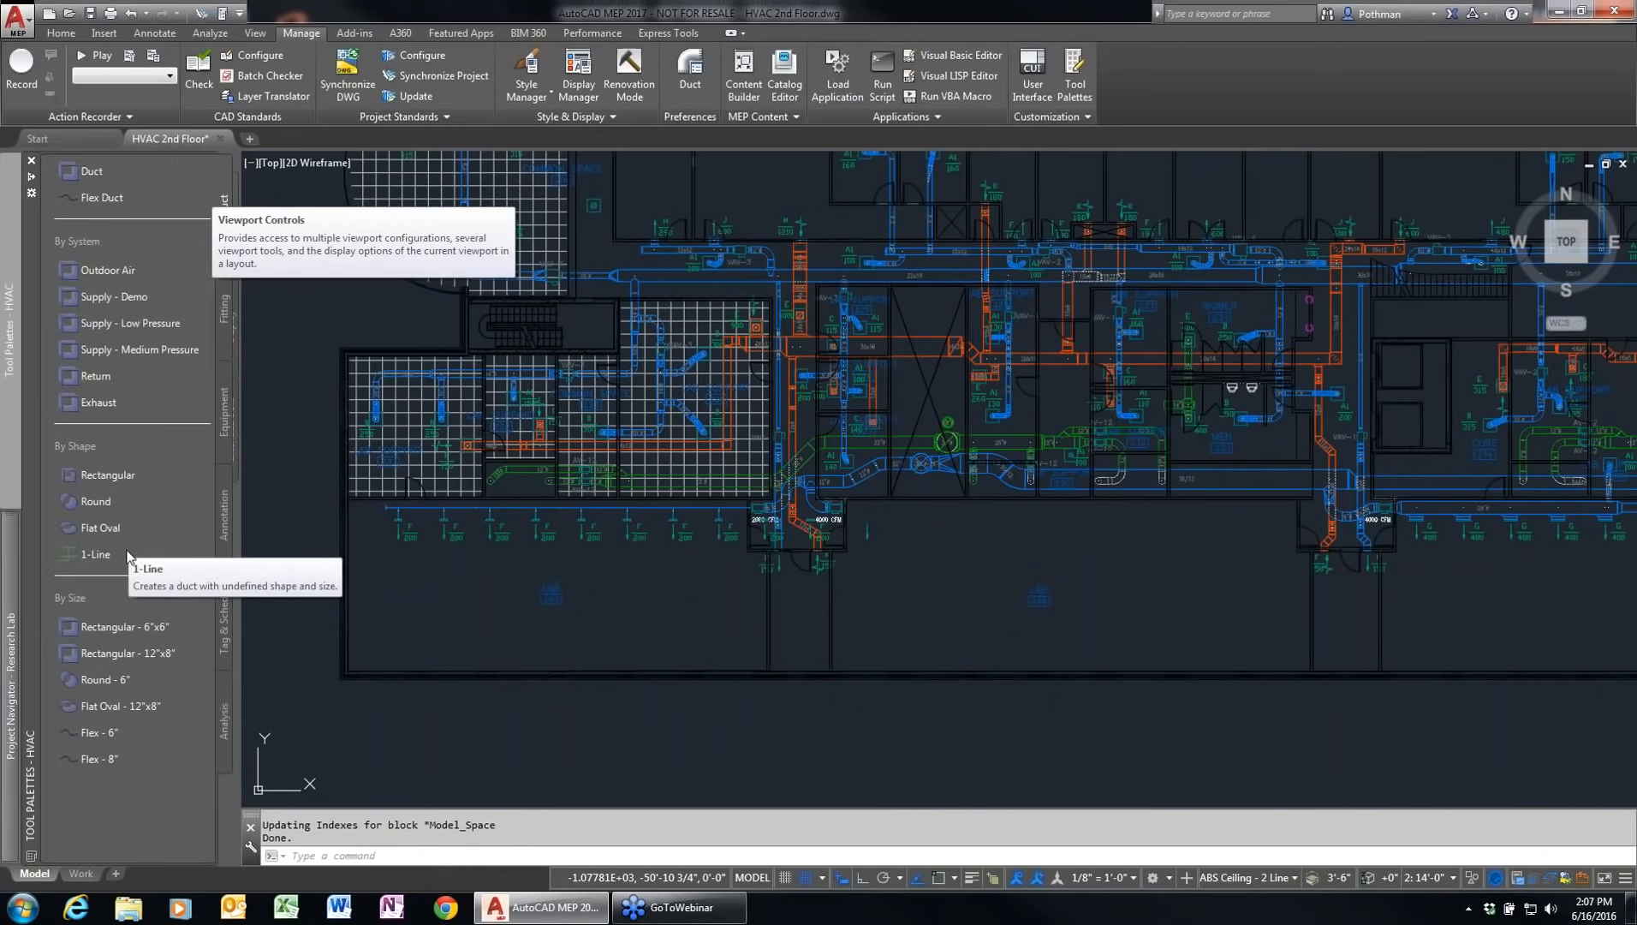
left_click(66, 32)
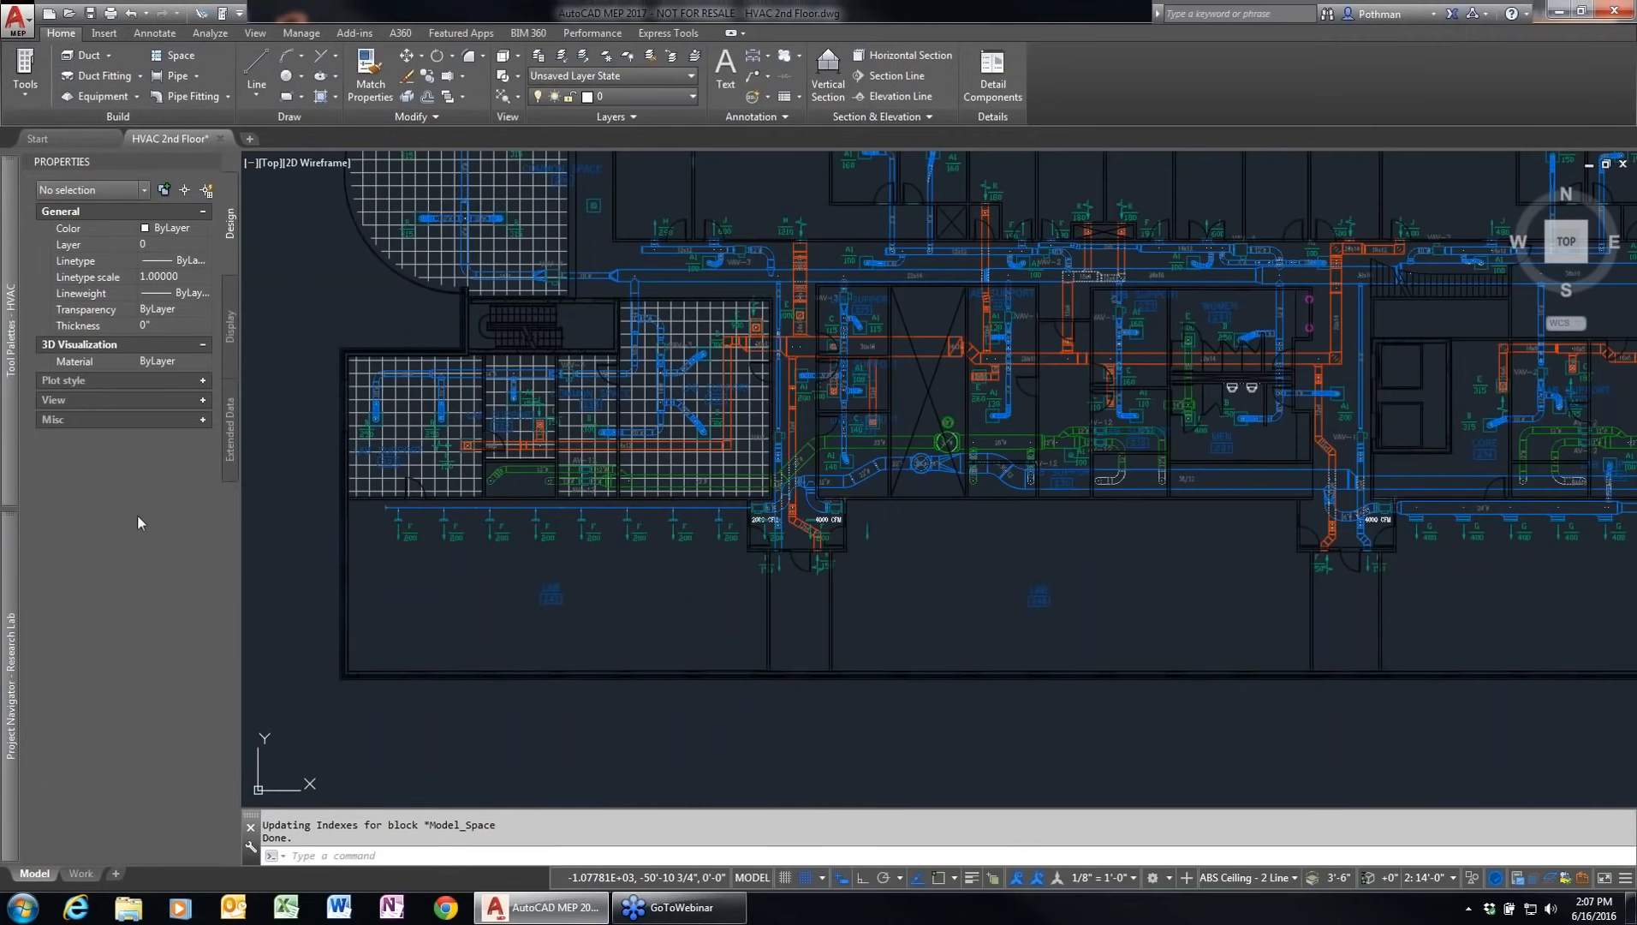
left_click(12, 658)
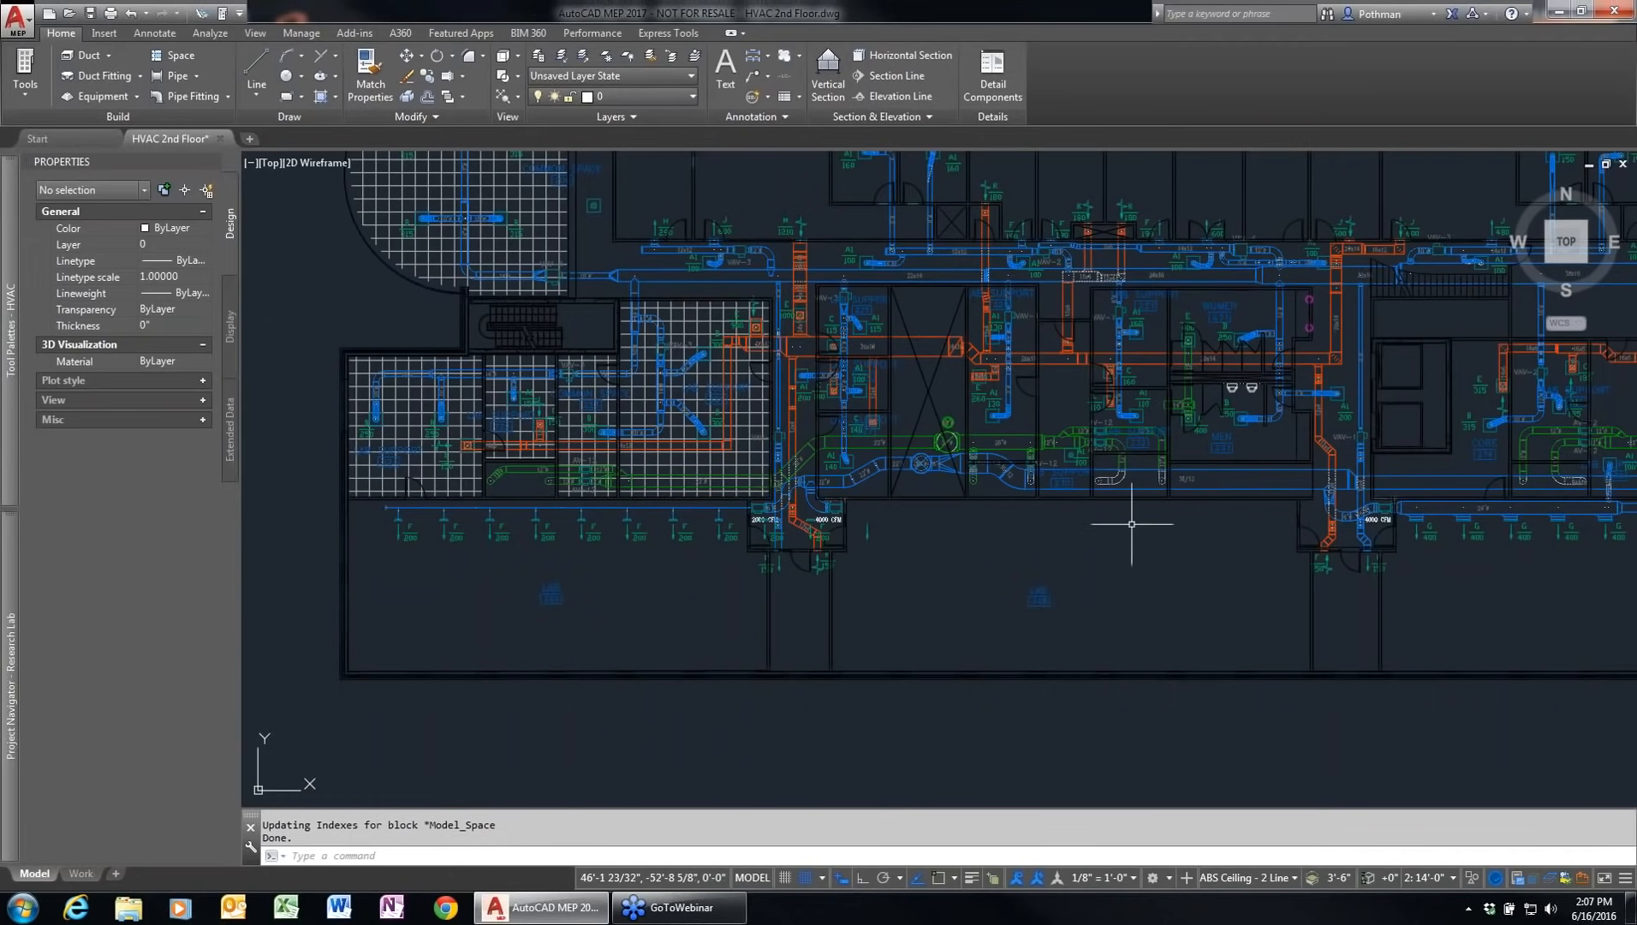
Step: Examine the AutoCAD MEP 2017 Global, US Imperial and US Metric shortcuts in the desktop's 2017 folder, and return to AutoCAD MEP
left_click(1558, 10)
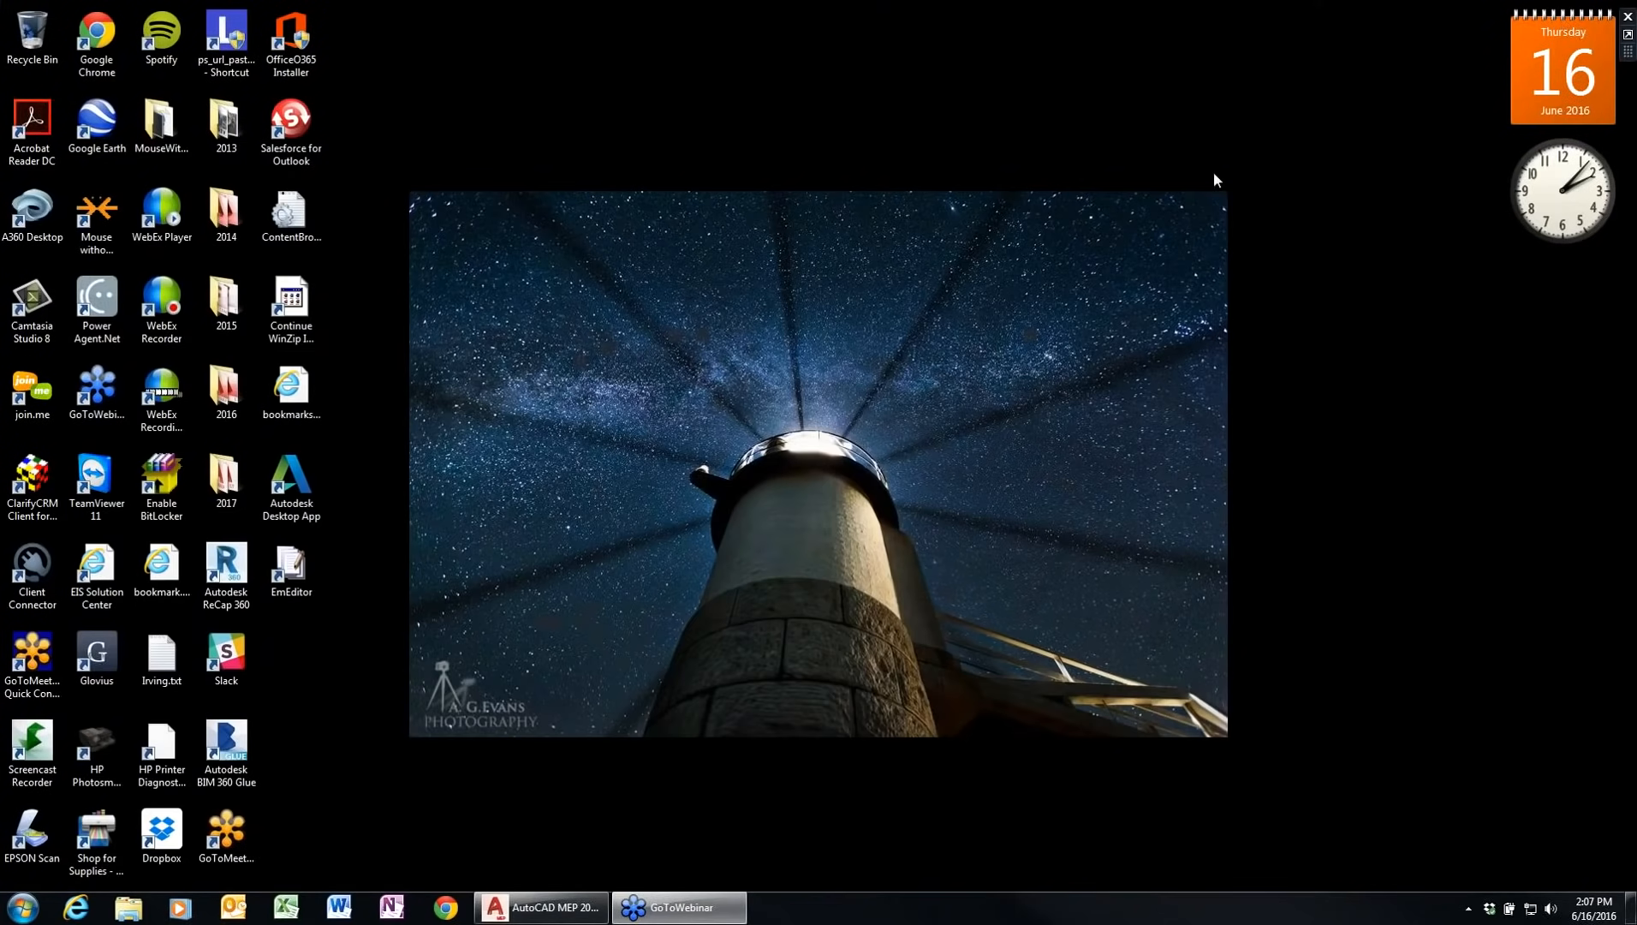
double_click(238, 476)
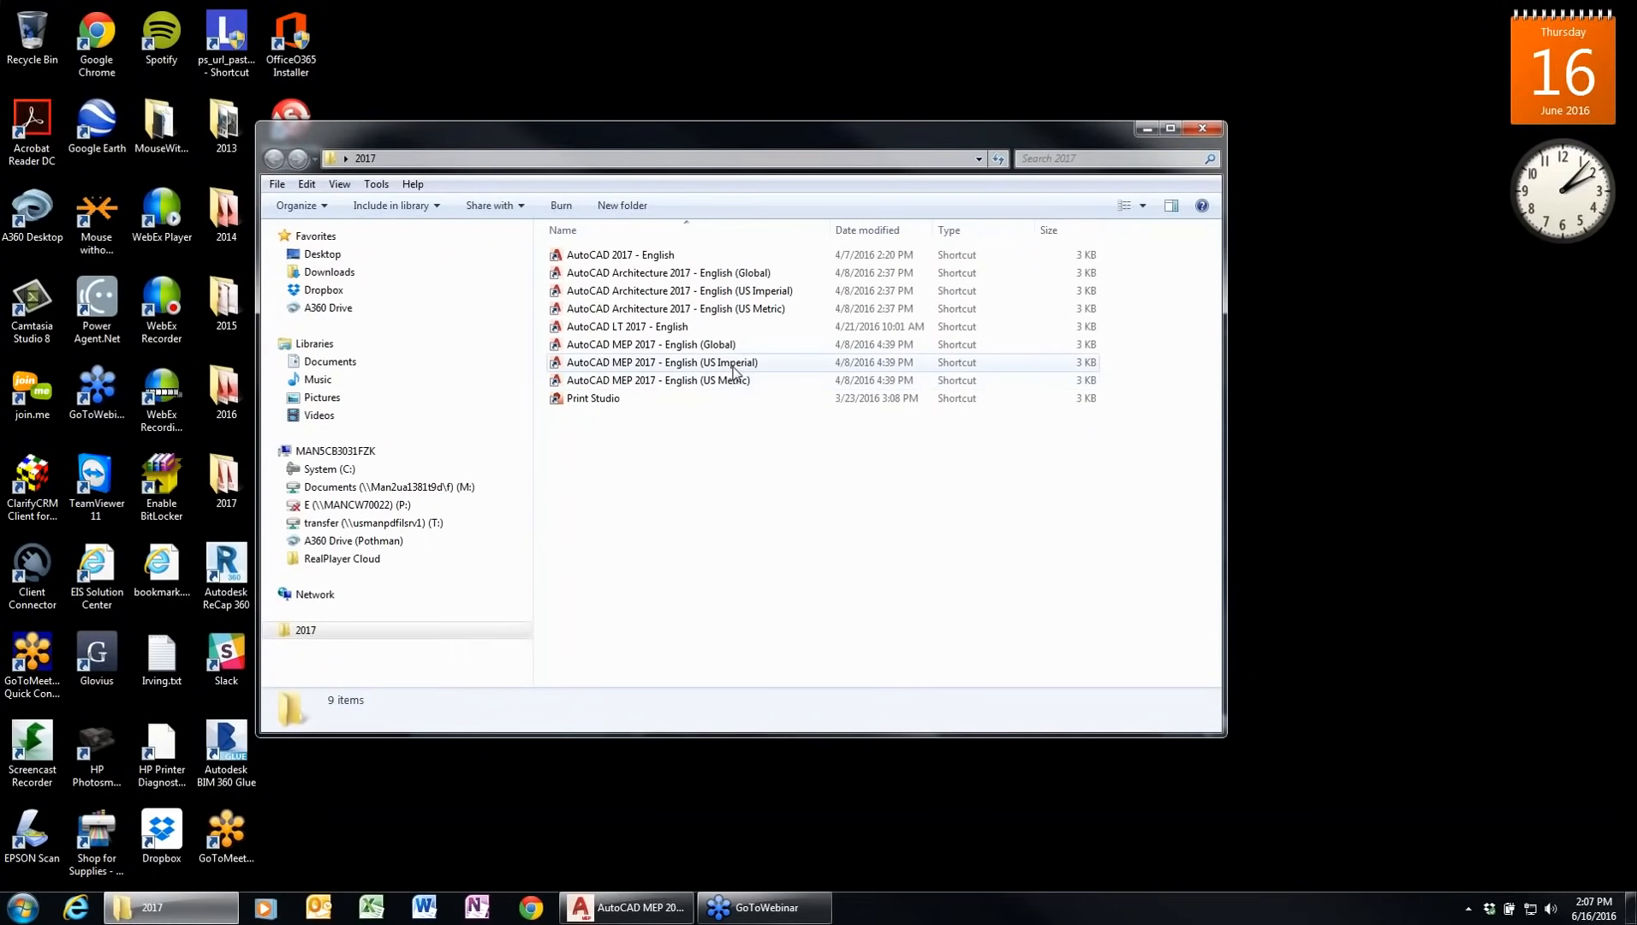
left_click(685, 366)
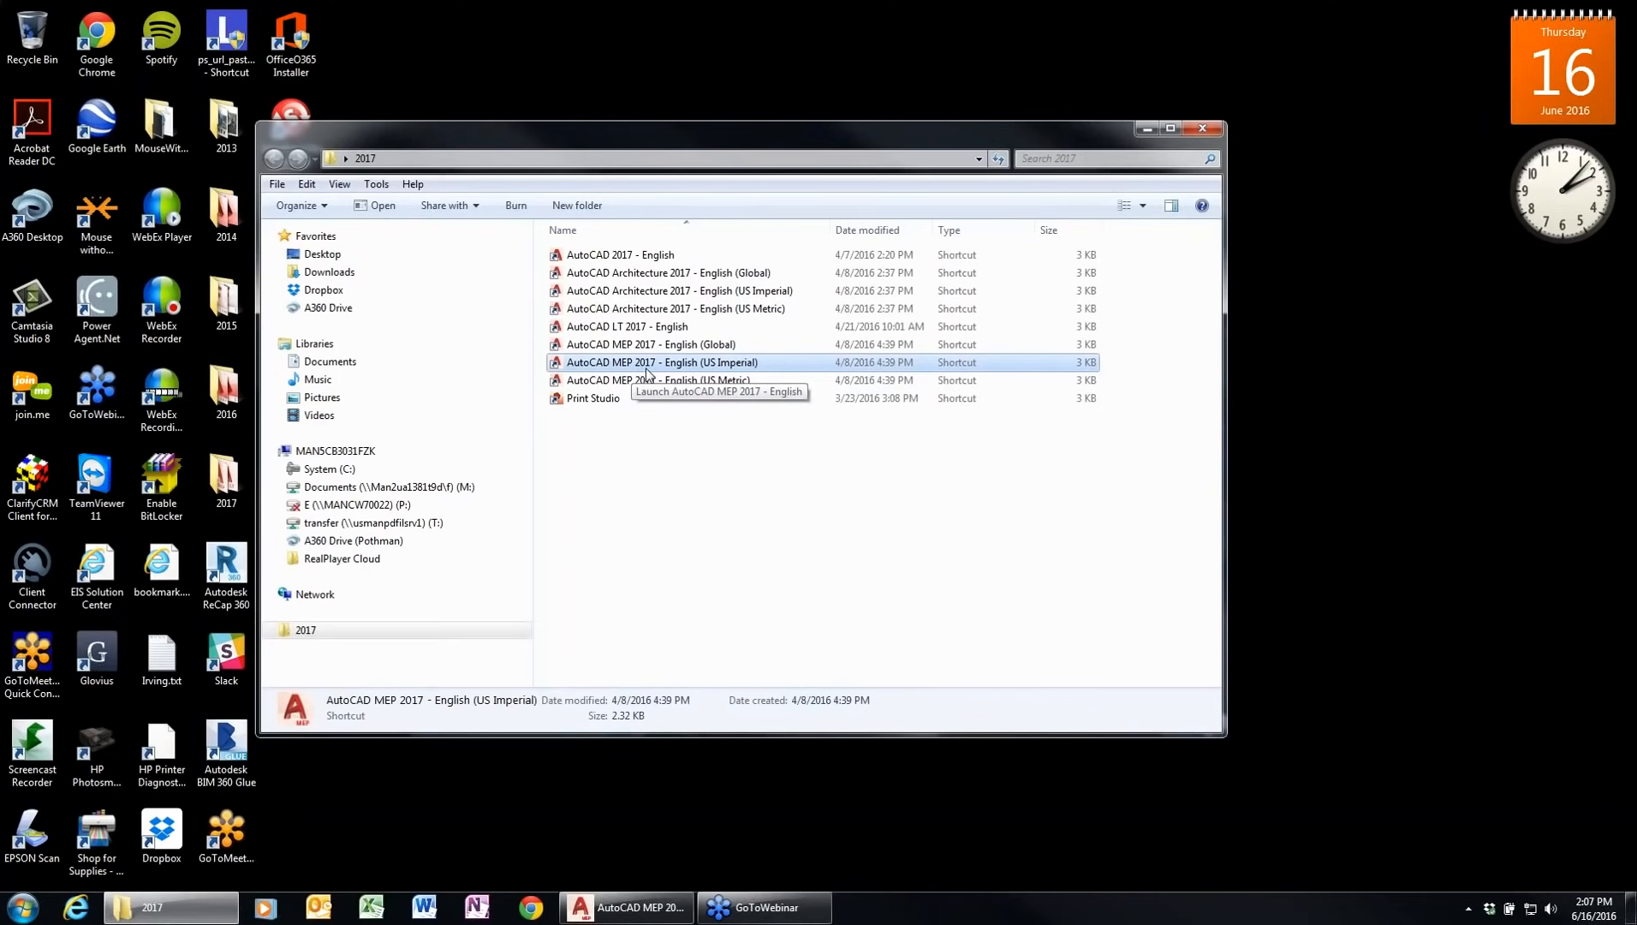
left_click(701, 347)
left_click(698, 383)
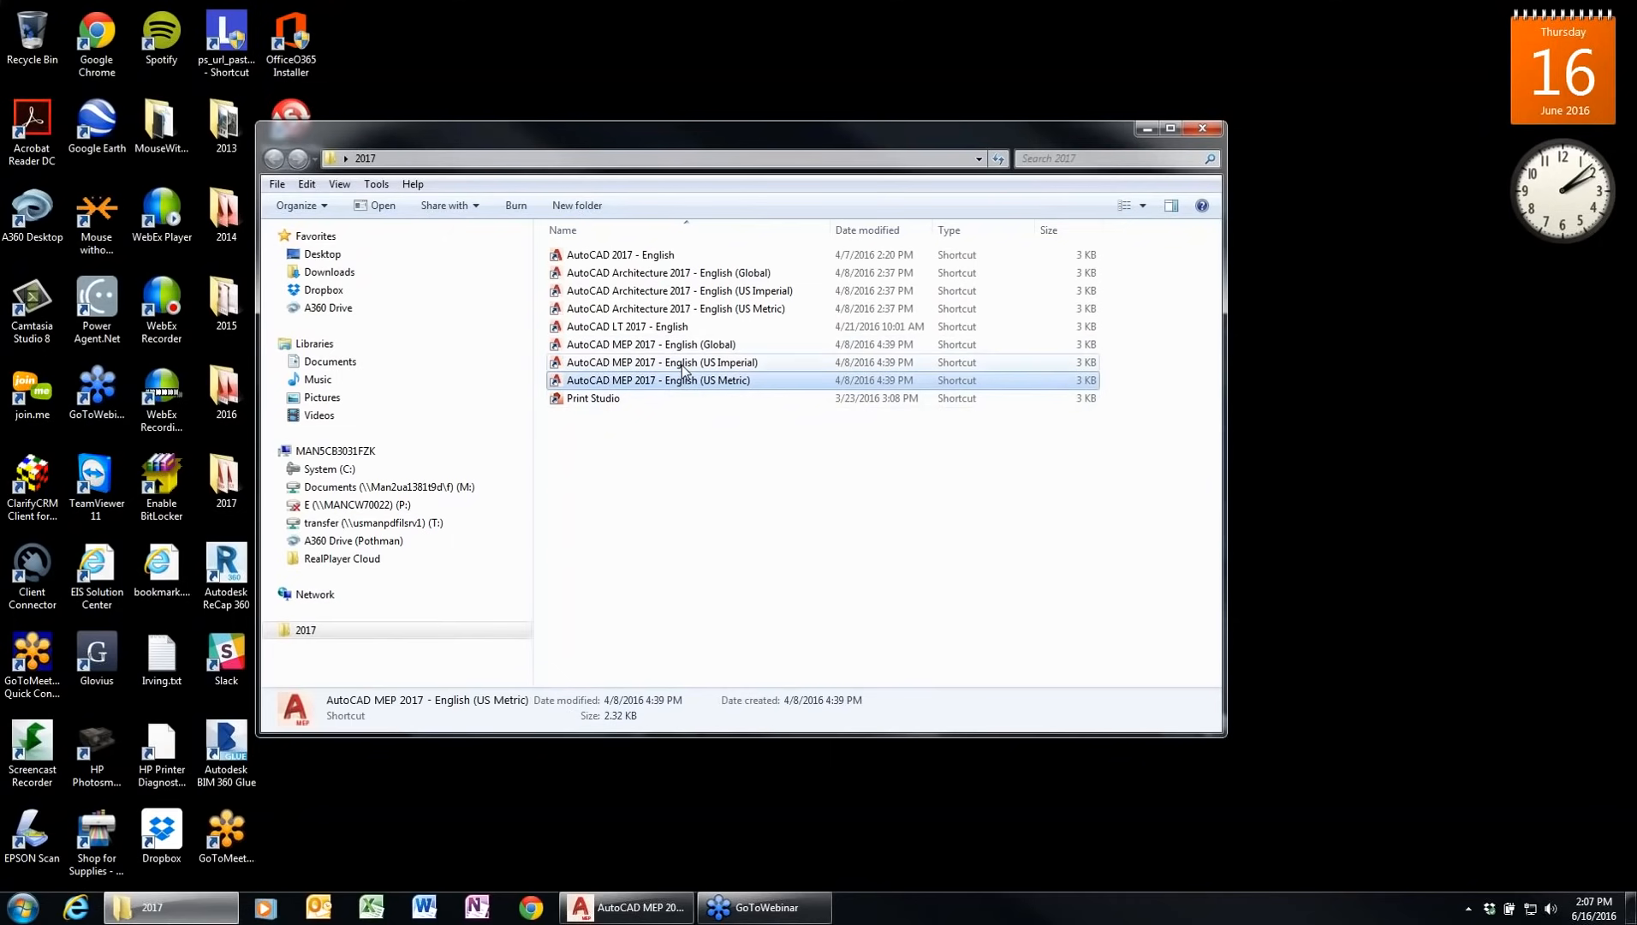
left_click(683, 365)
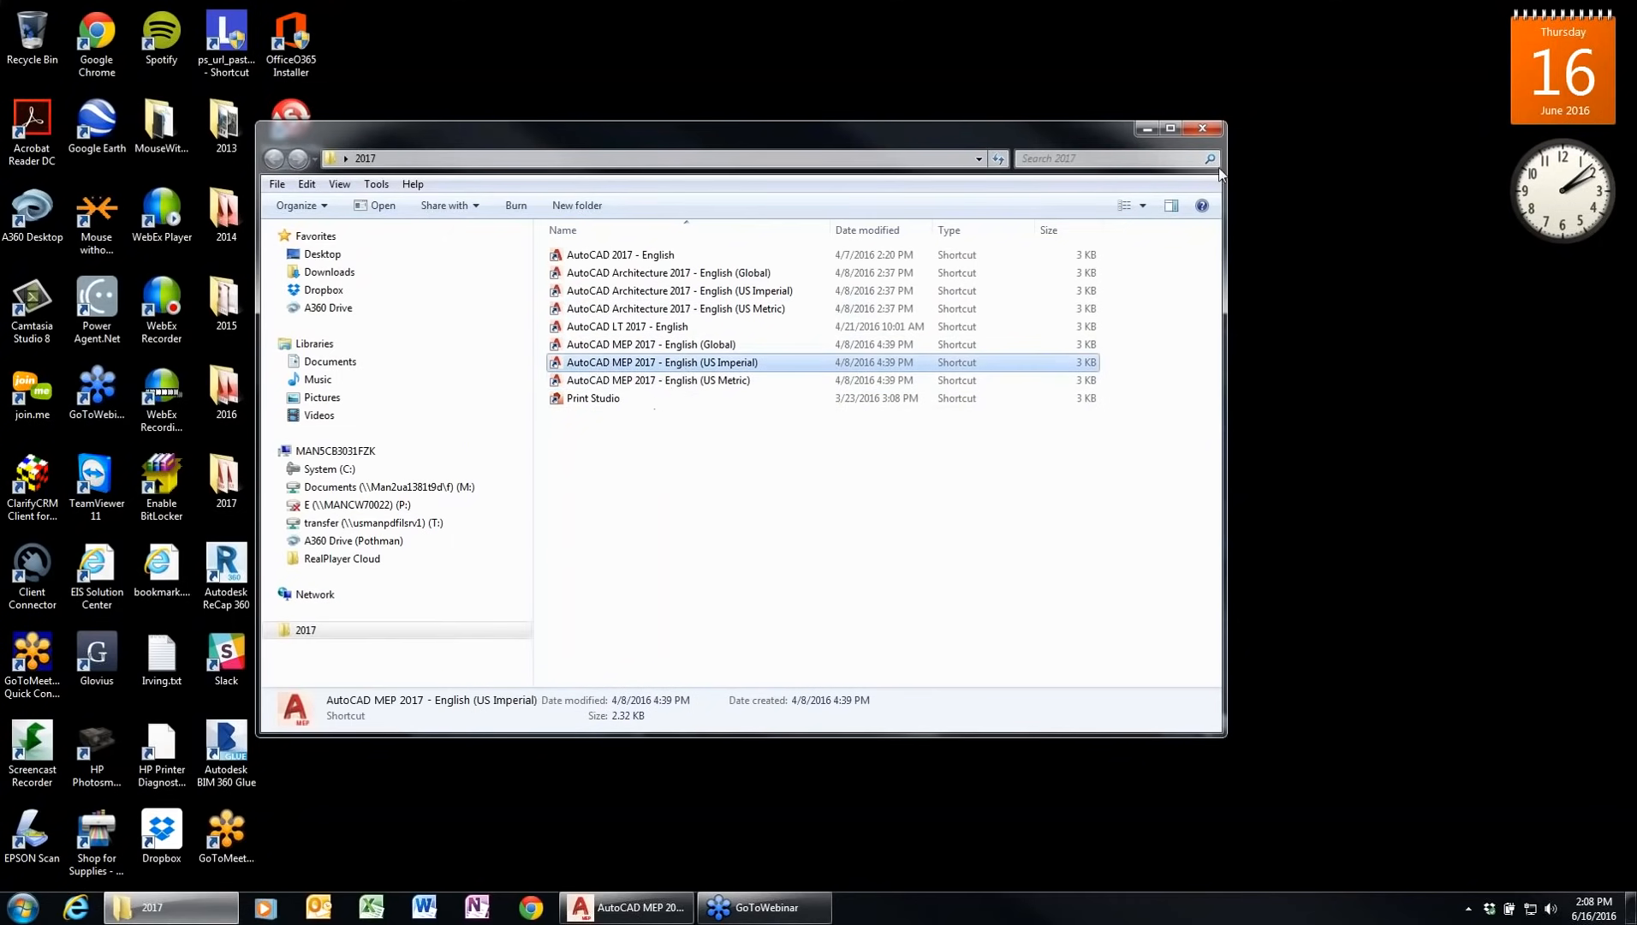
left_click(1202, 127)
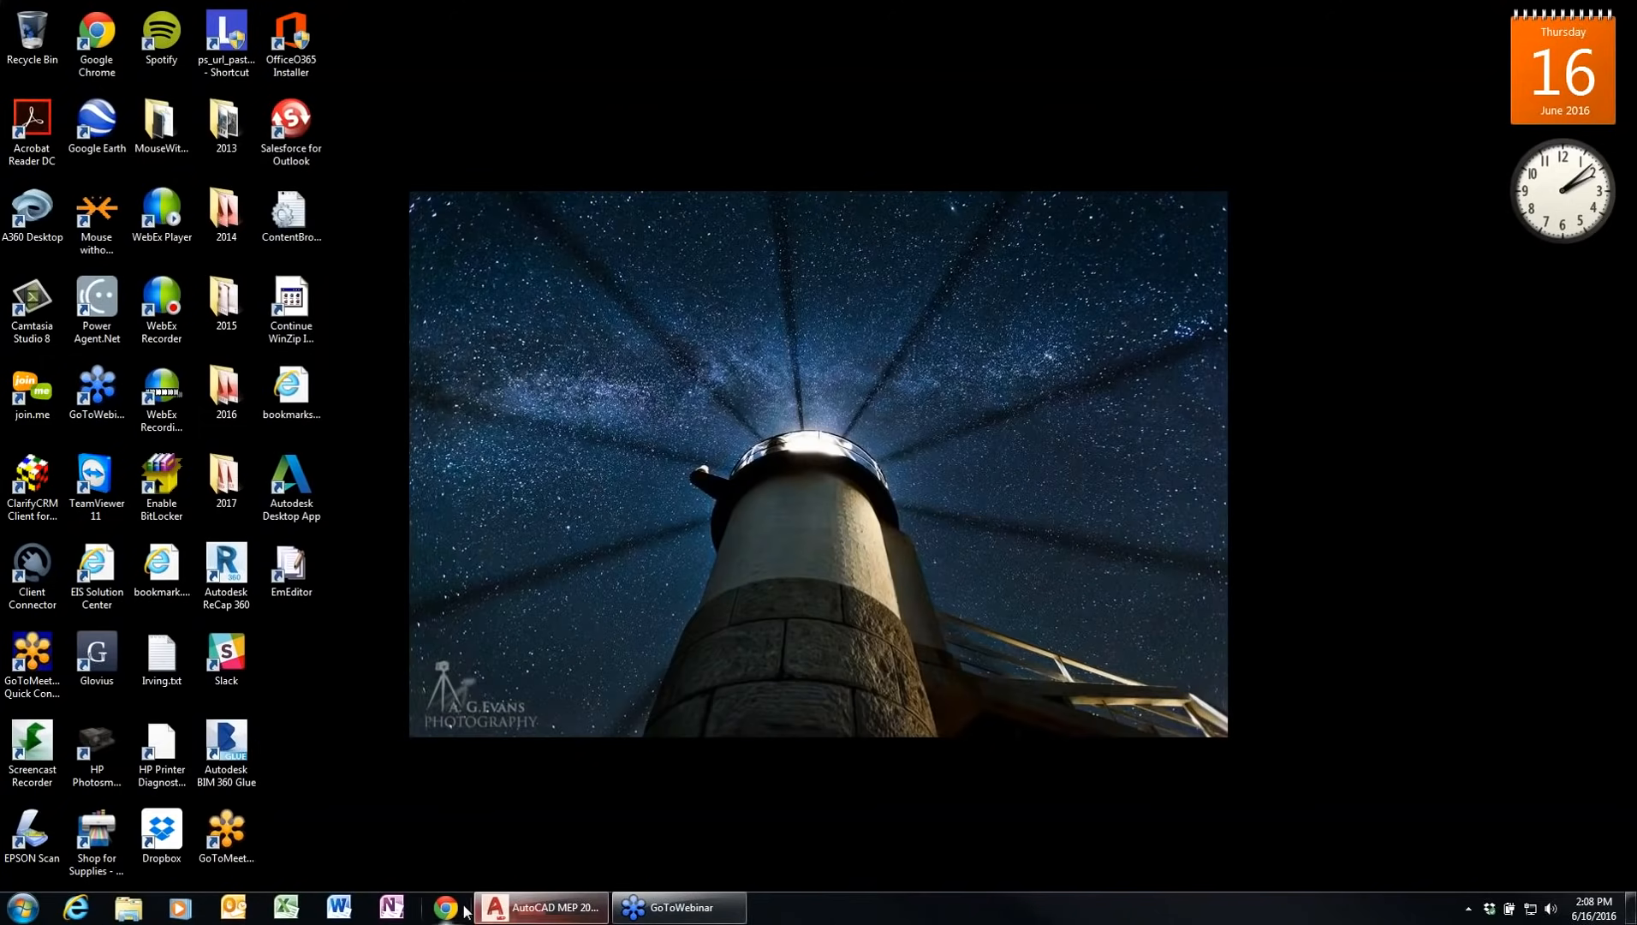
left_click(549, 913)
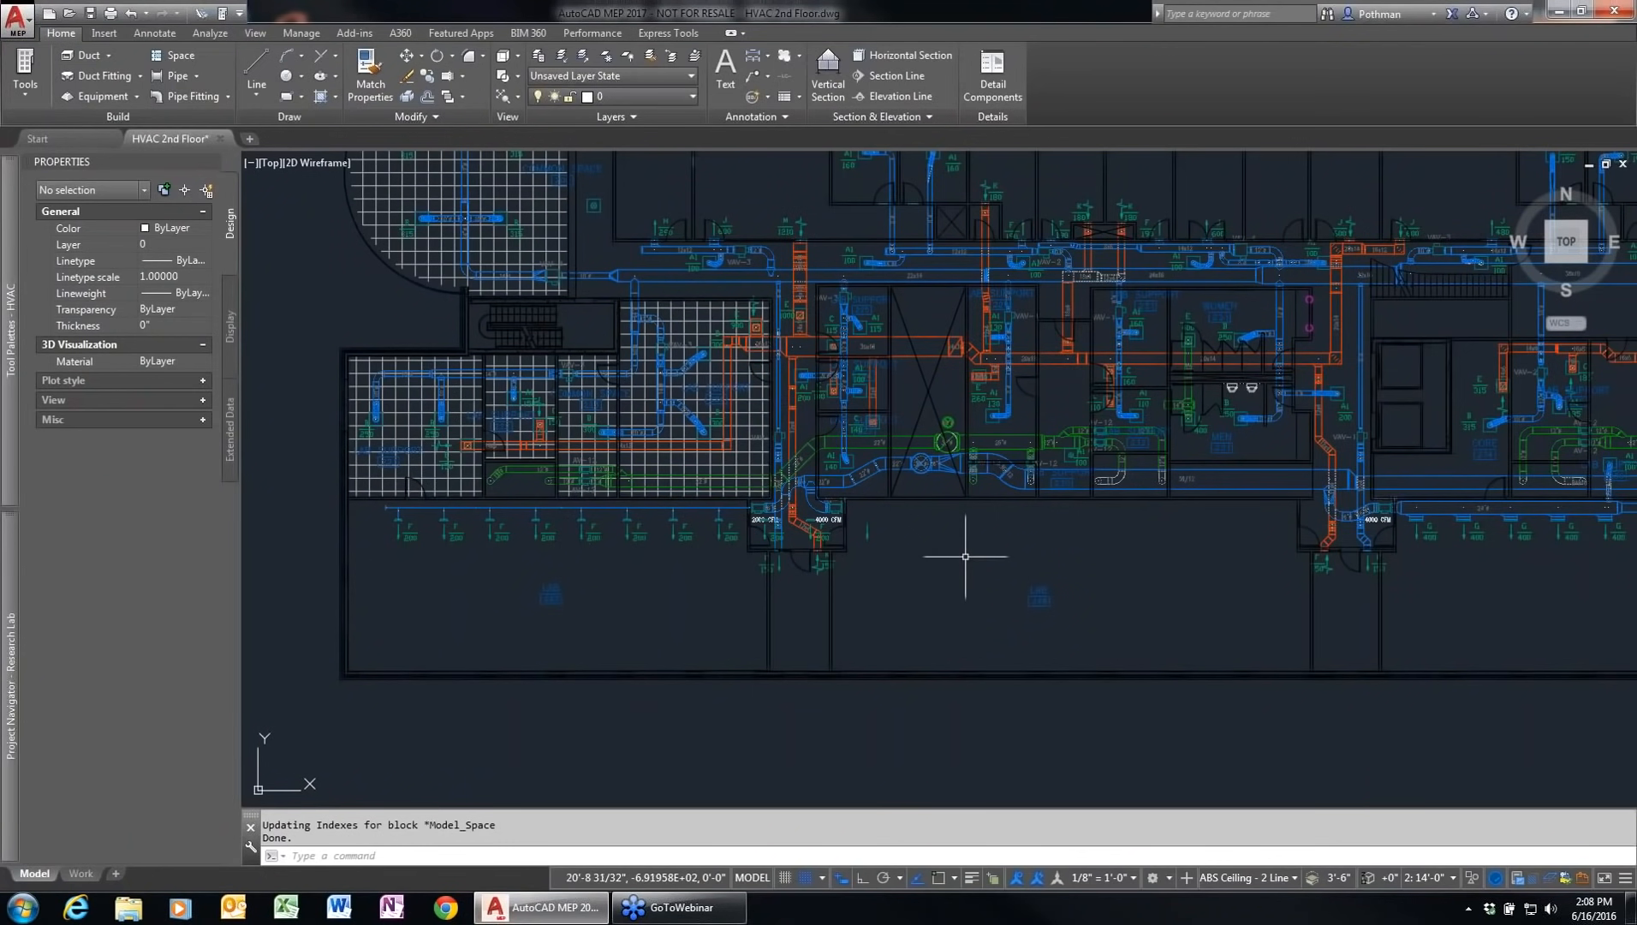
Step: Examine the available profiles and the MEP catalog and content paths in Options without changing anything
type("op")
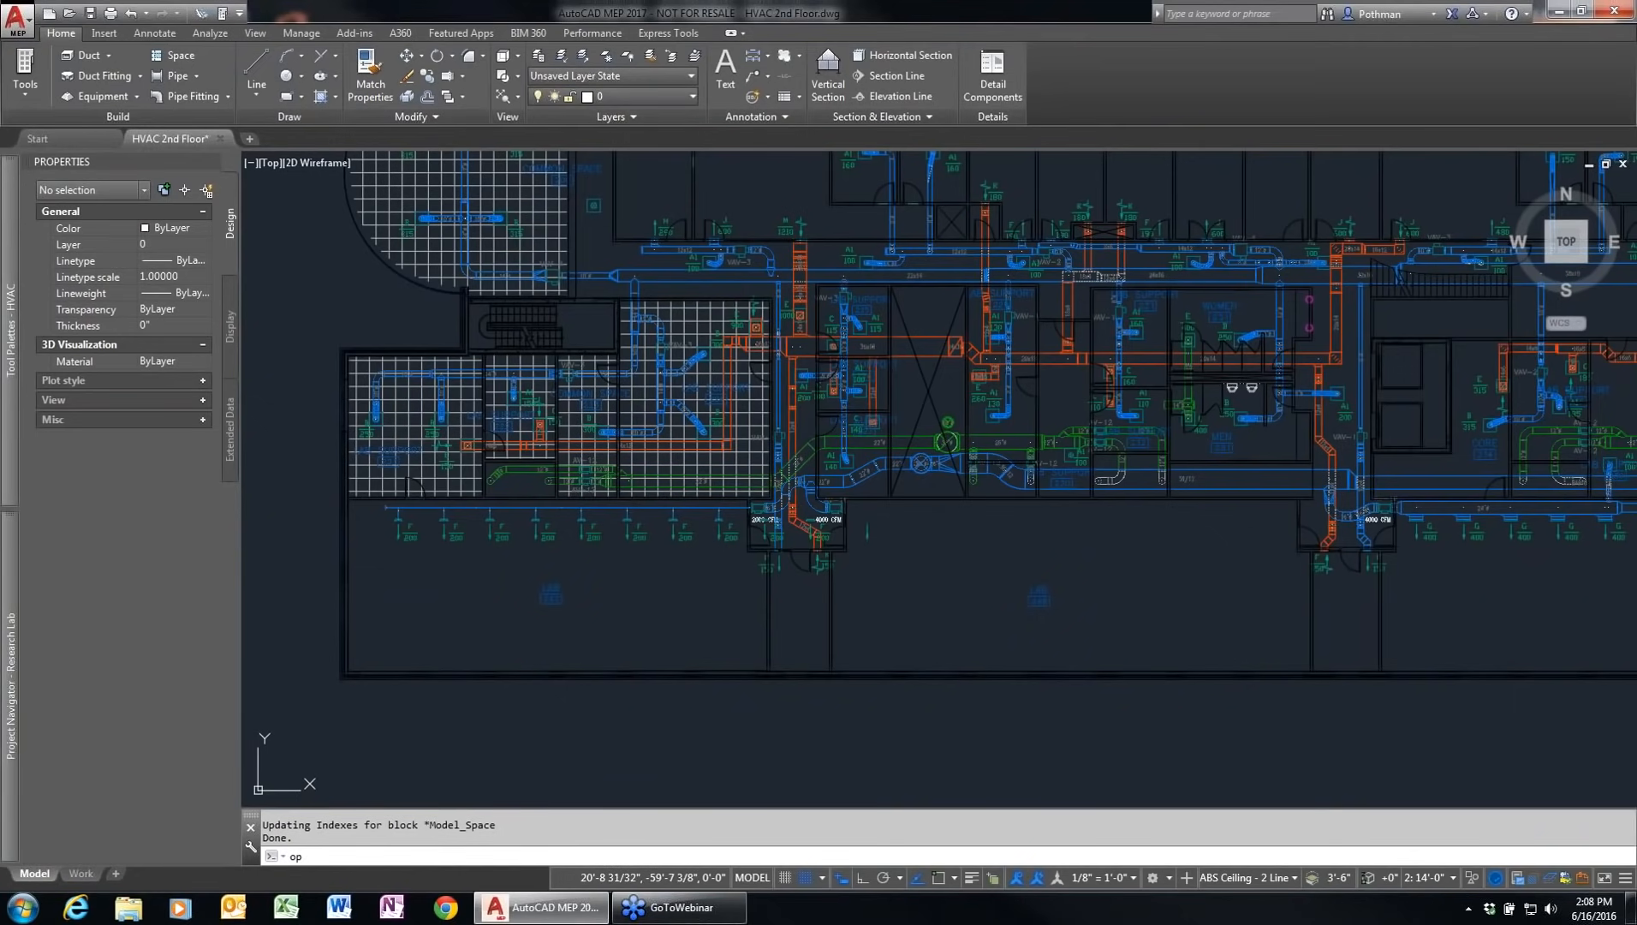
key("Return")
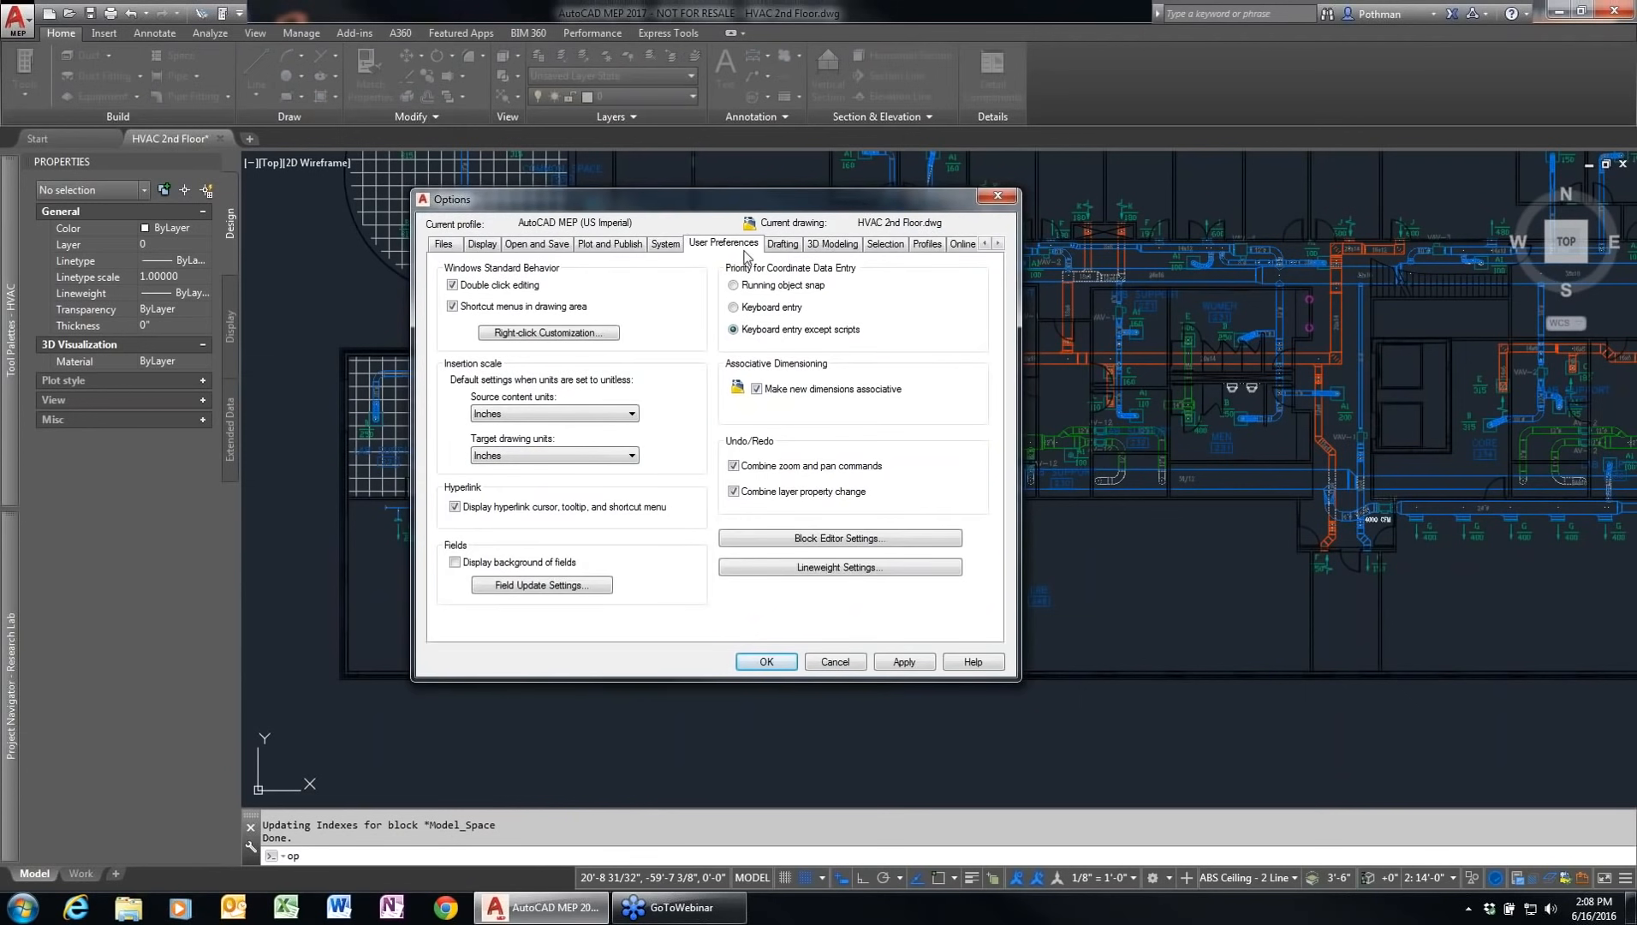
left_click(928, 246)
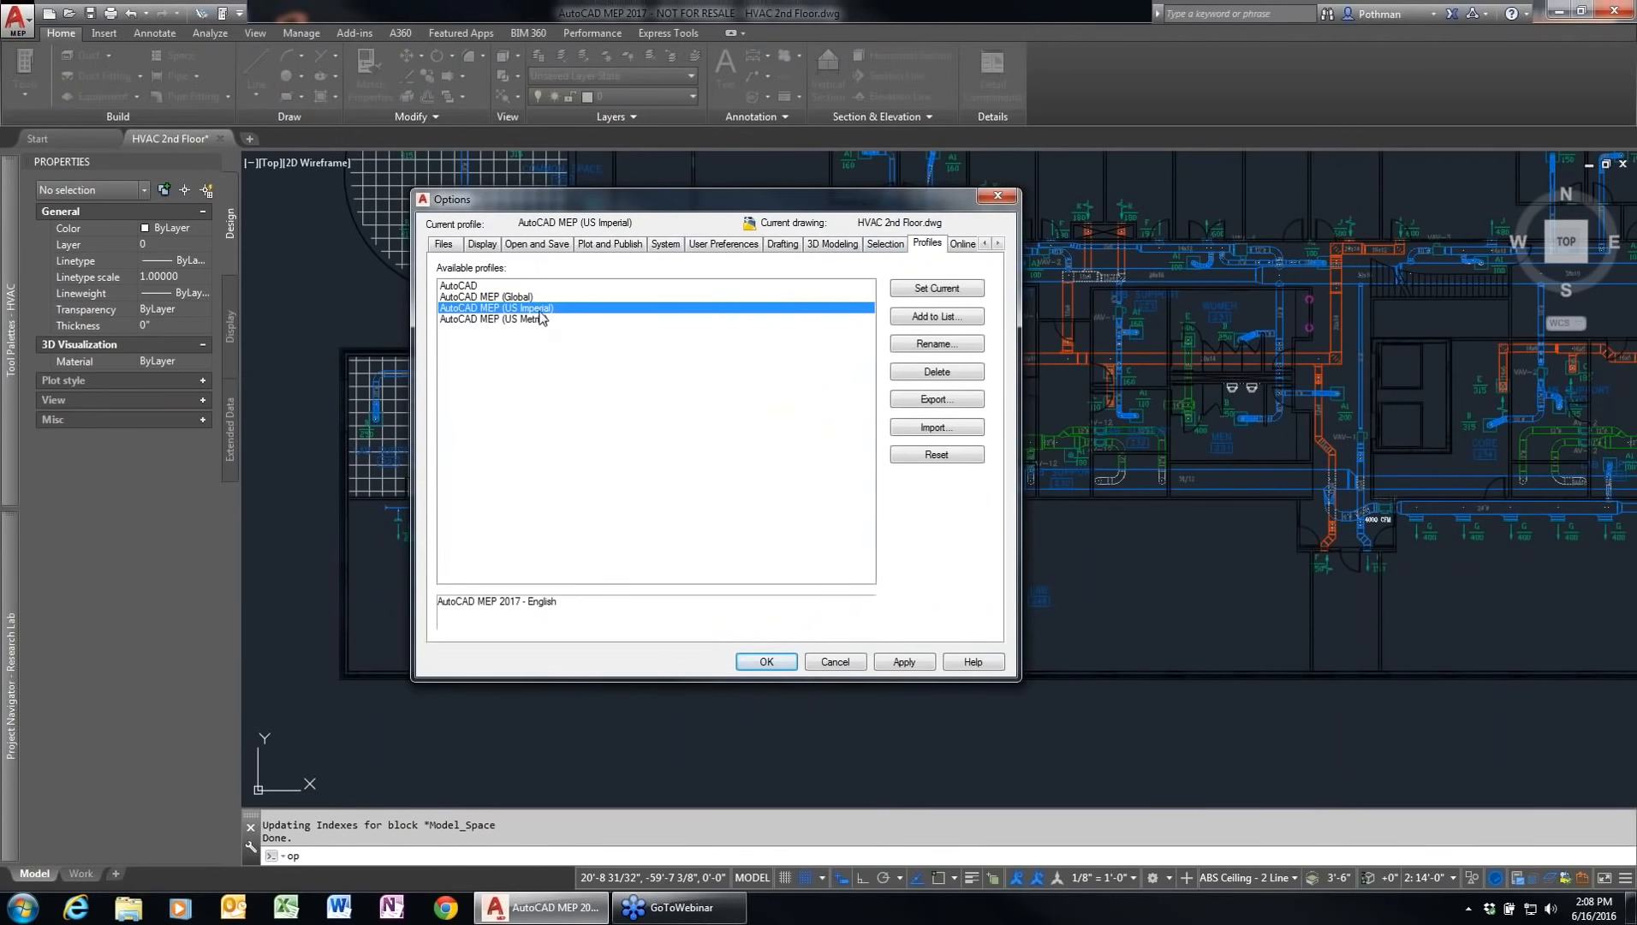
left_click(1000, 243)
left_click(1000, 243)
left_click(1000, 243)
left_click(1000, 243)
left_click(1000, 244)
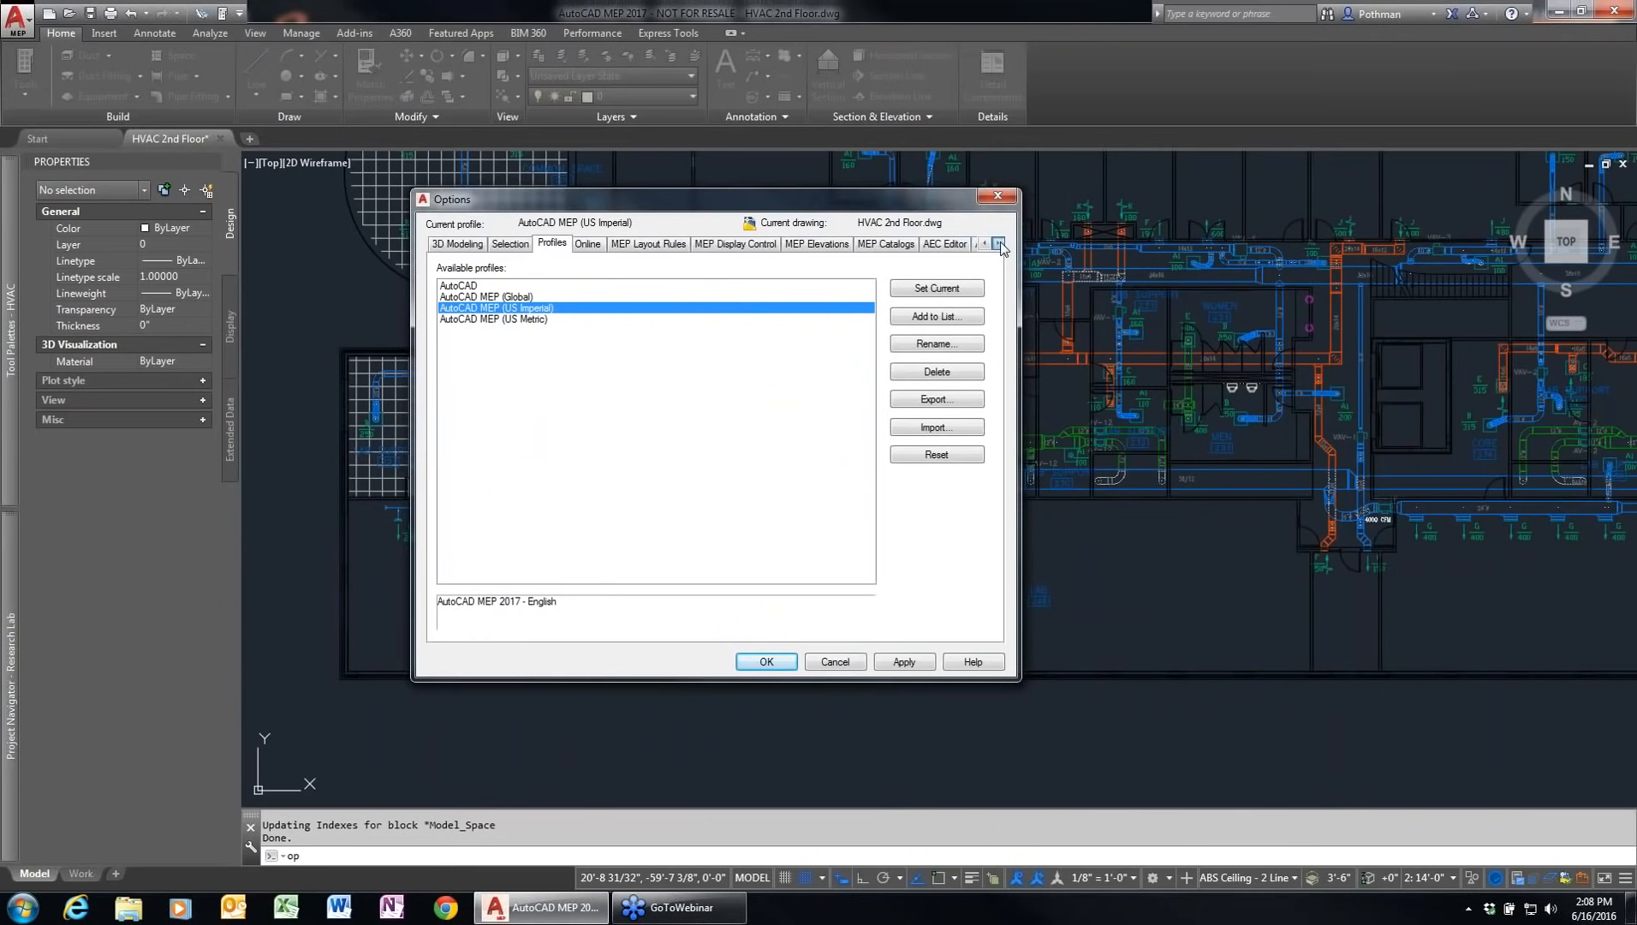
left_click(886, 244)
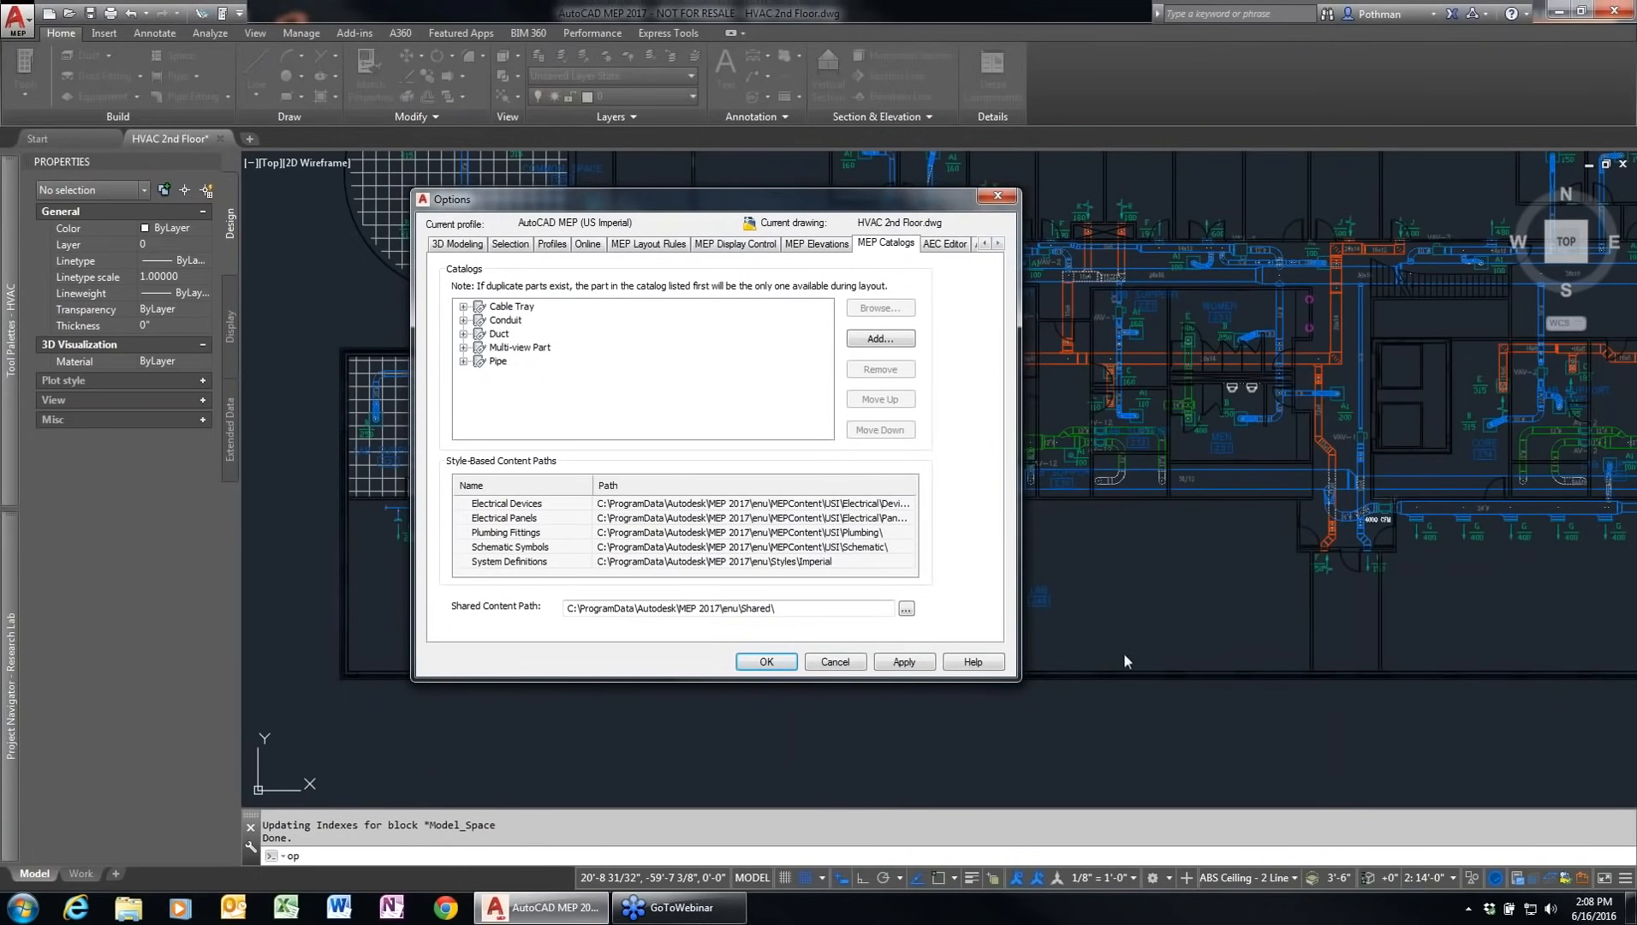
left_click(851, 665)
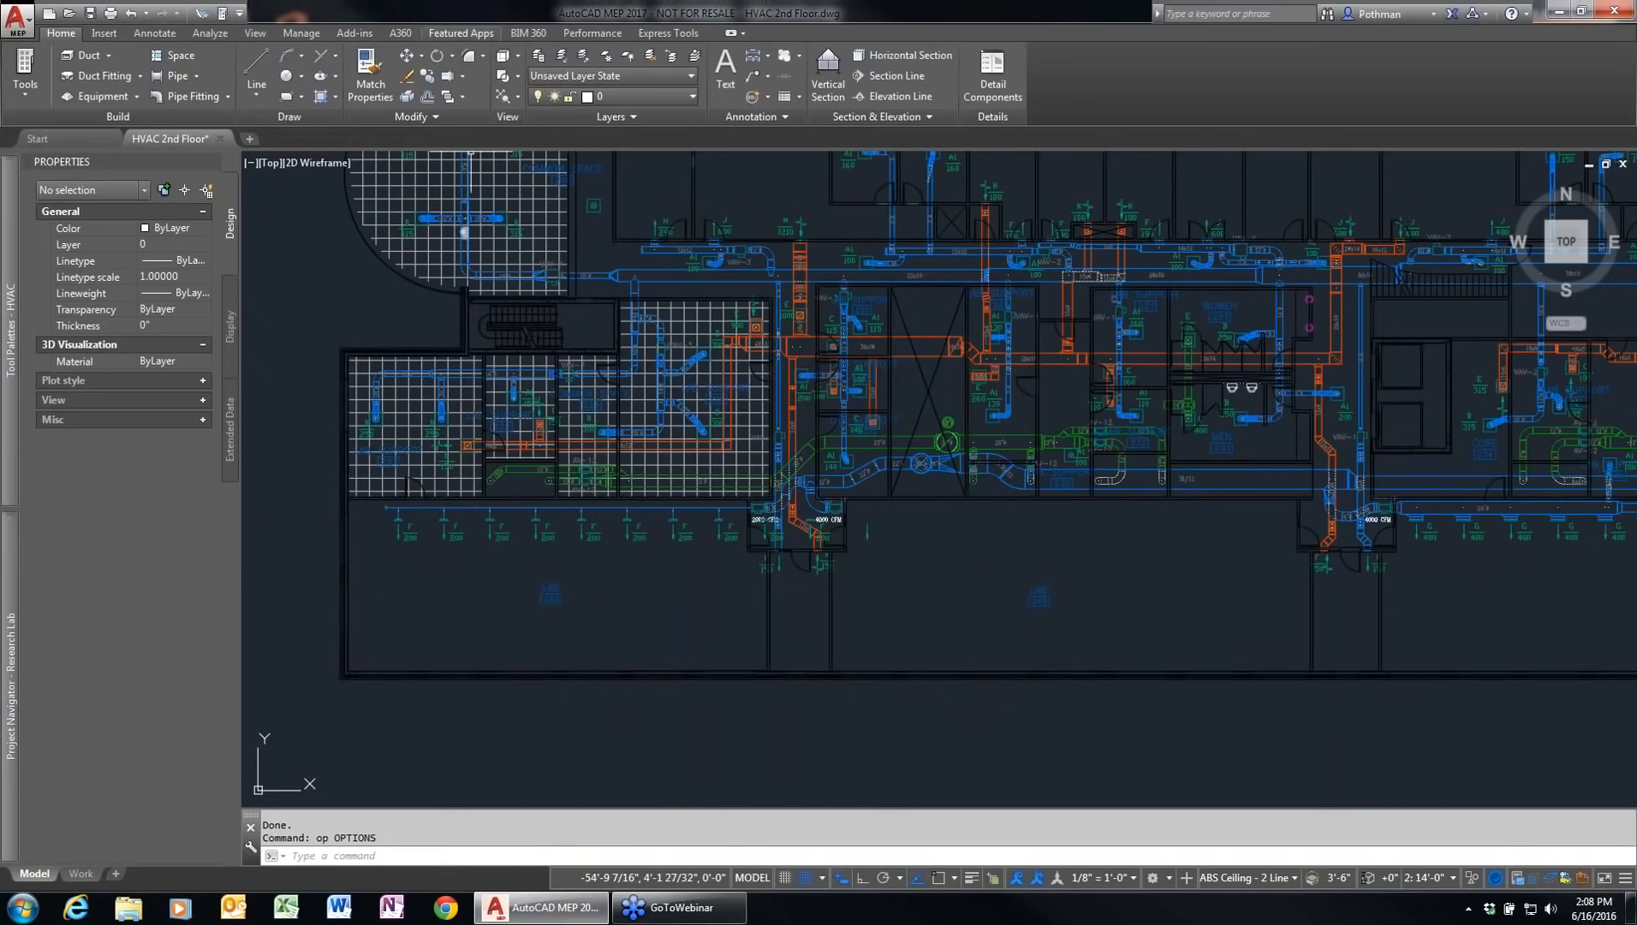
Step: Examine the Architectural Objects and Documentation Objects style categories in the Style Manager and close it
left_click(301, 33)
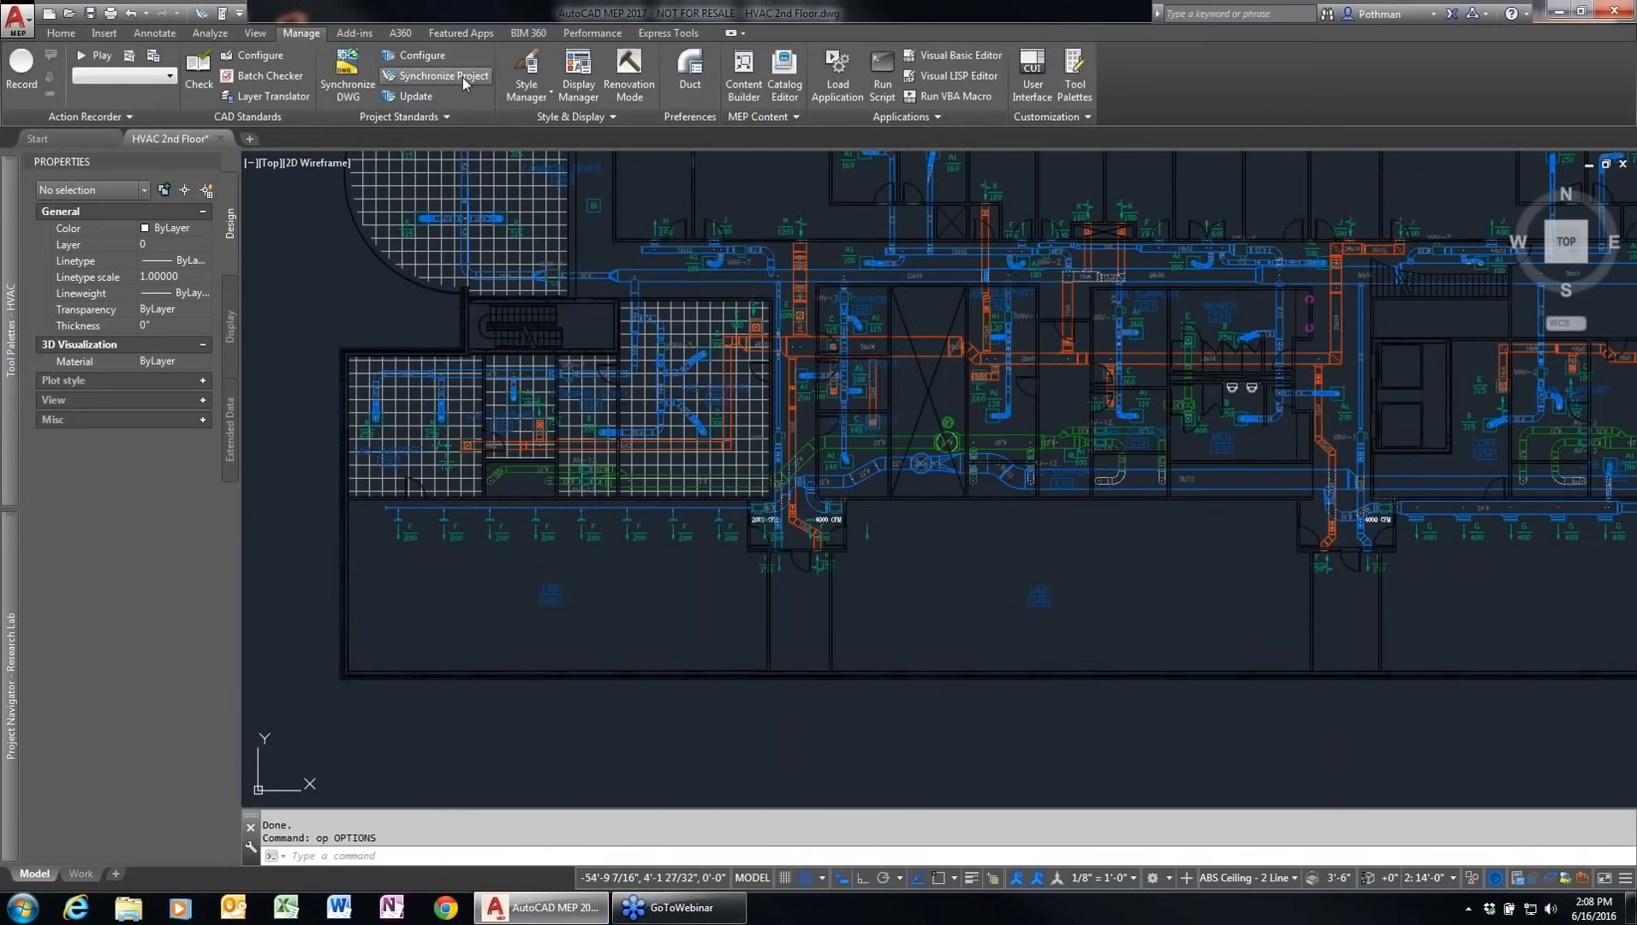
left_click(545, 101)
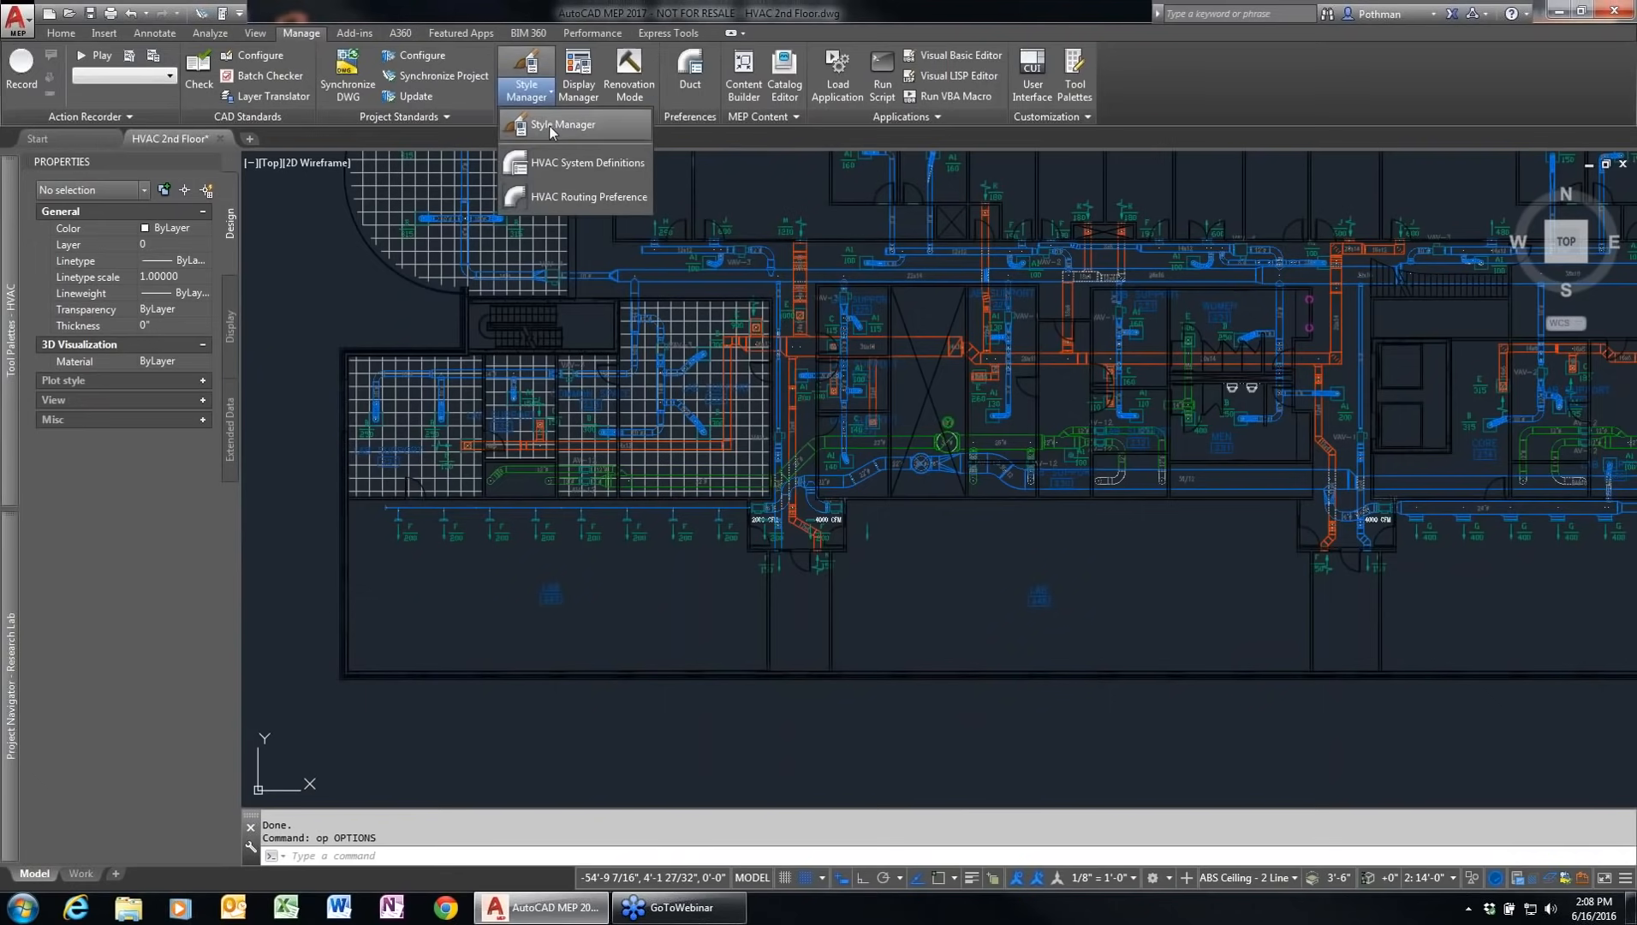
left_click(549, 123)
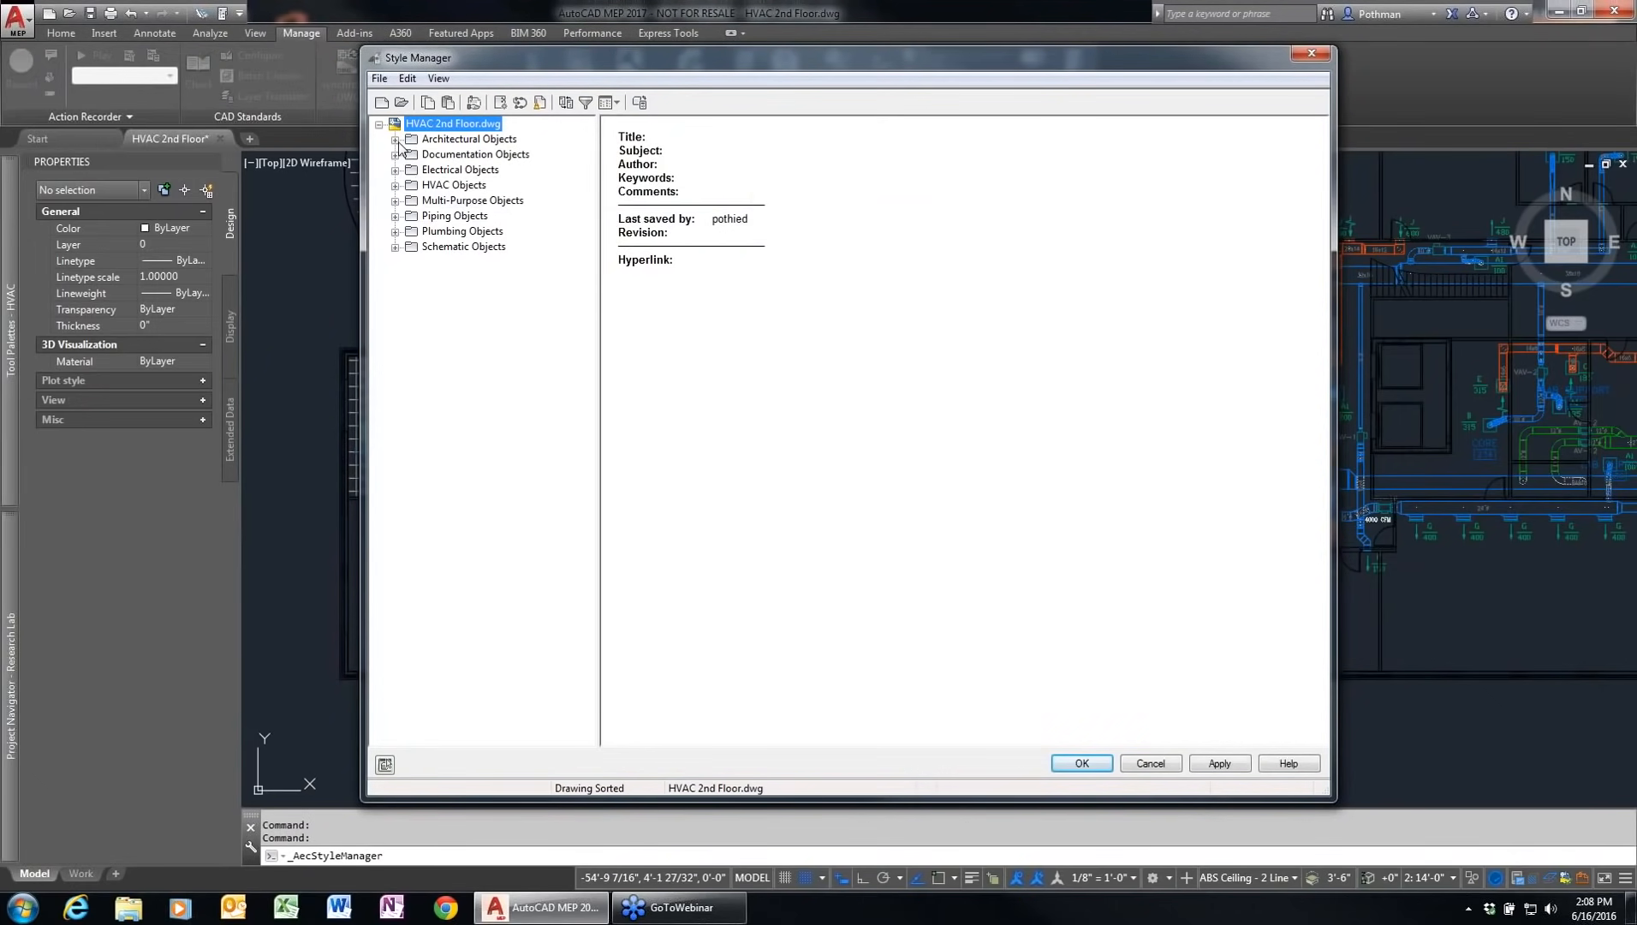
left_click(395, 140)
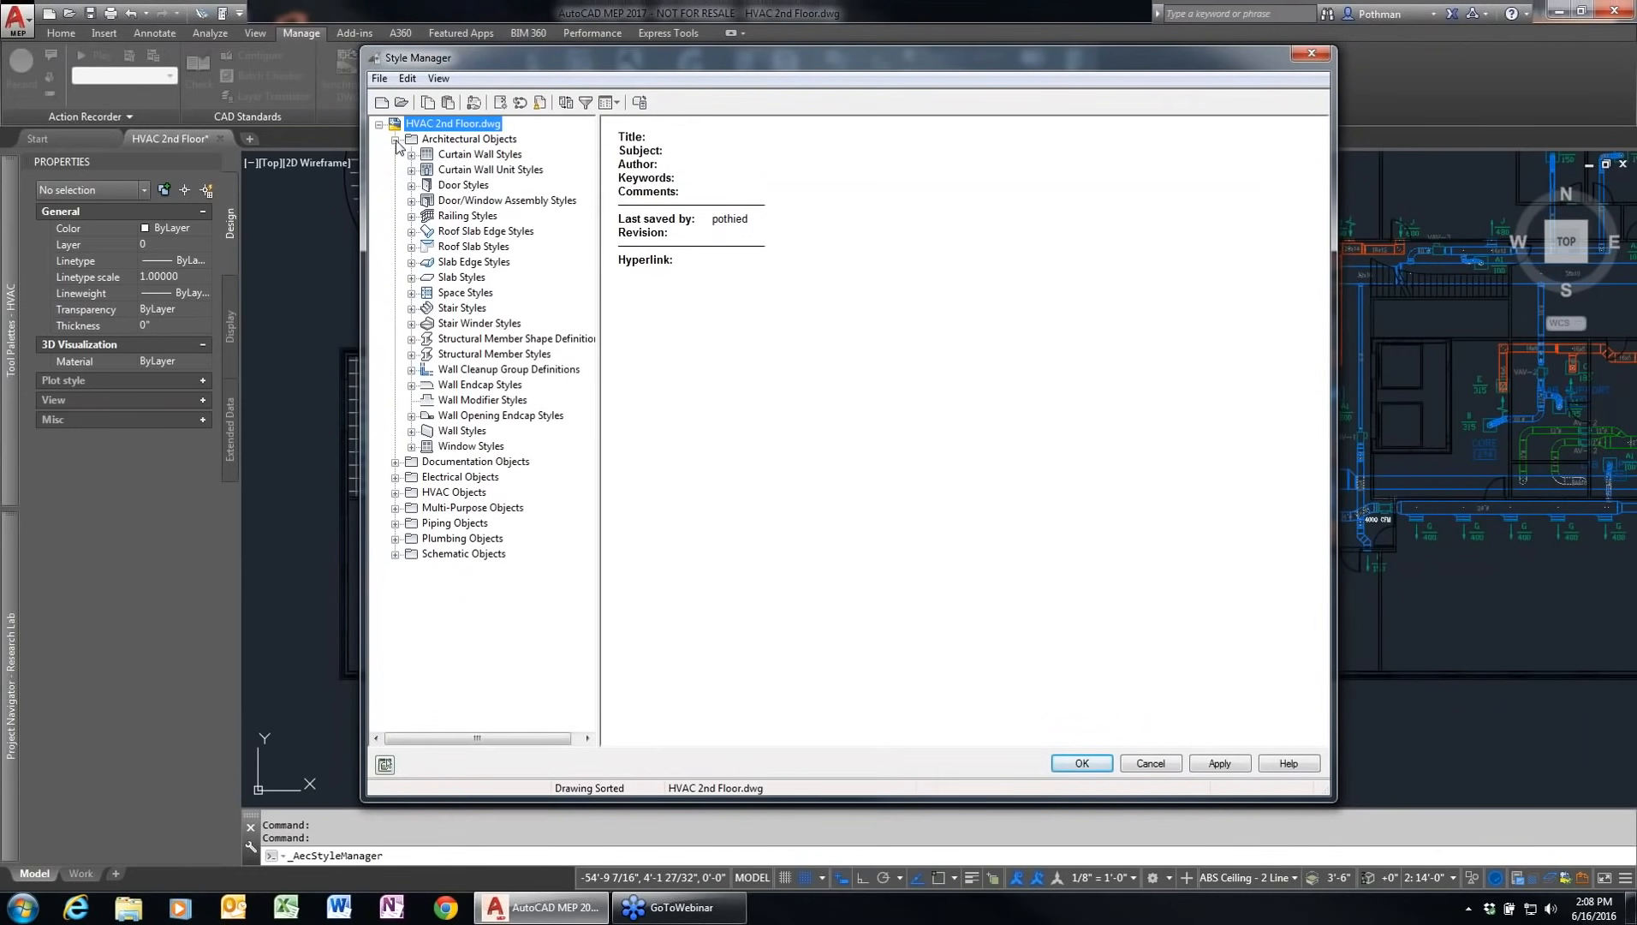
left_click(396, 140)
left_click(395, 154)
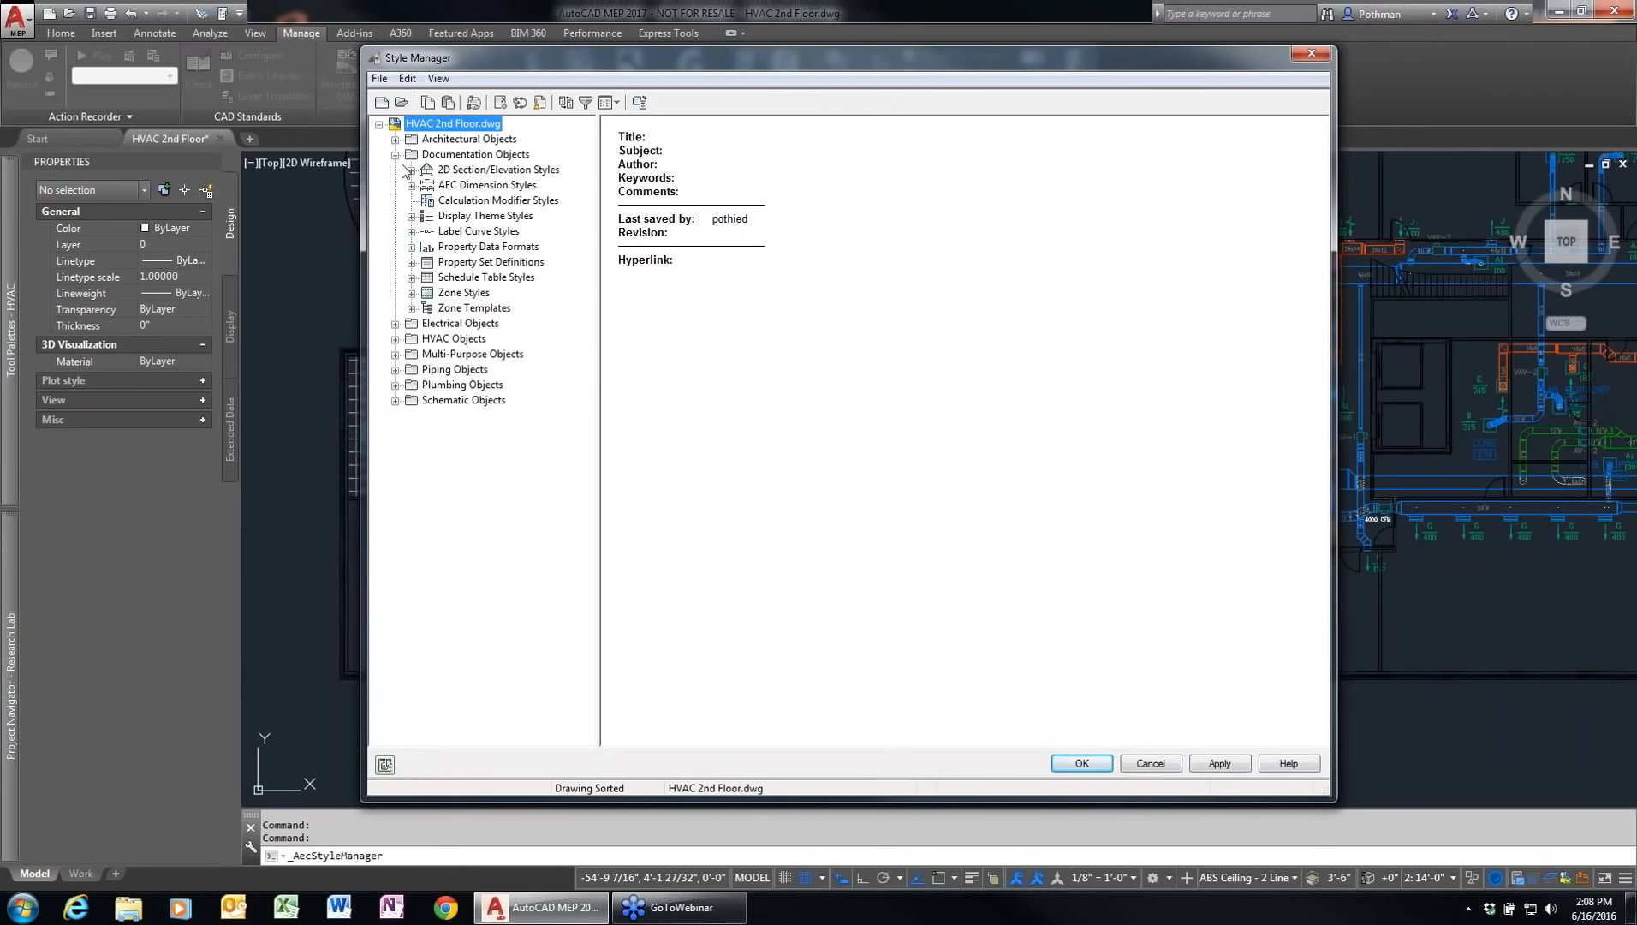
left_click(396, 155)
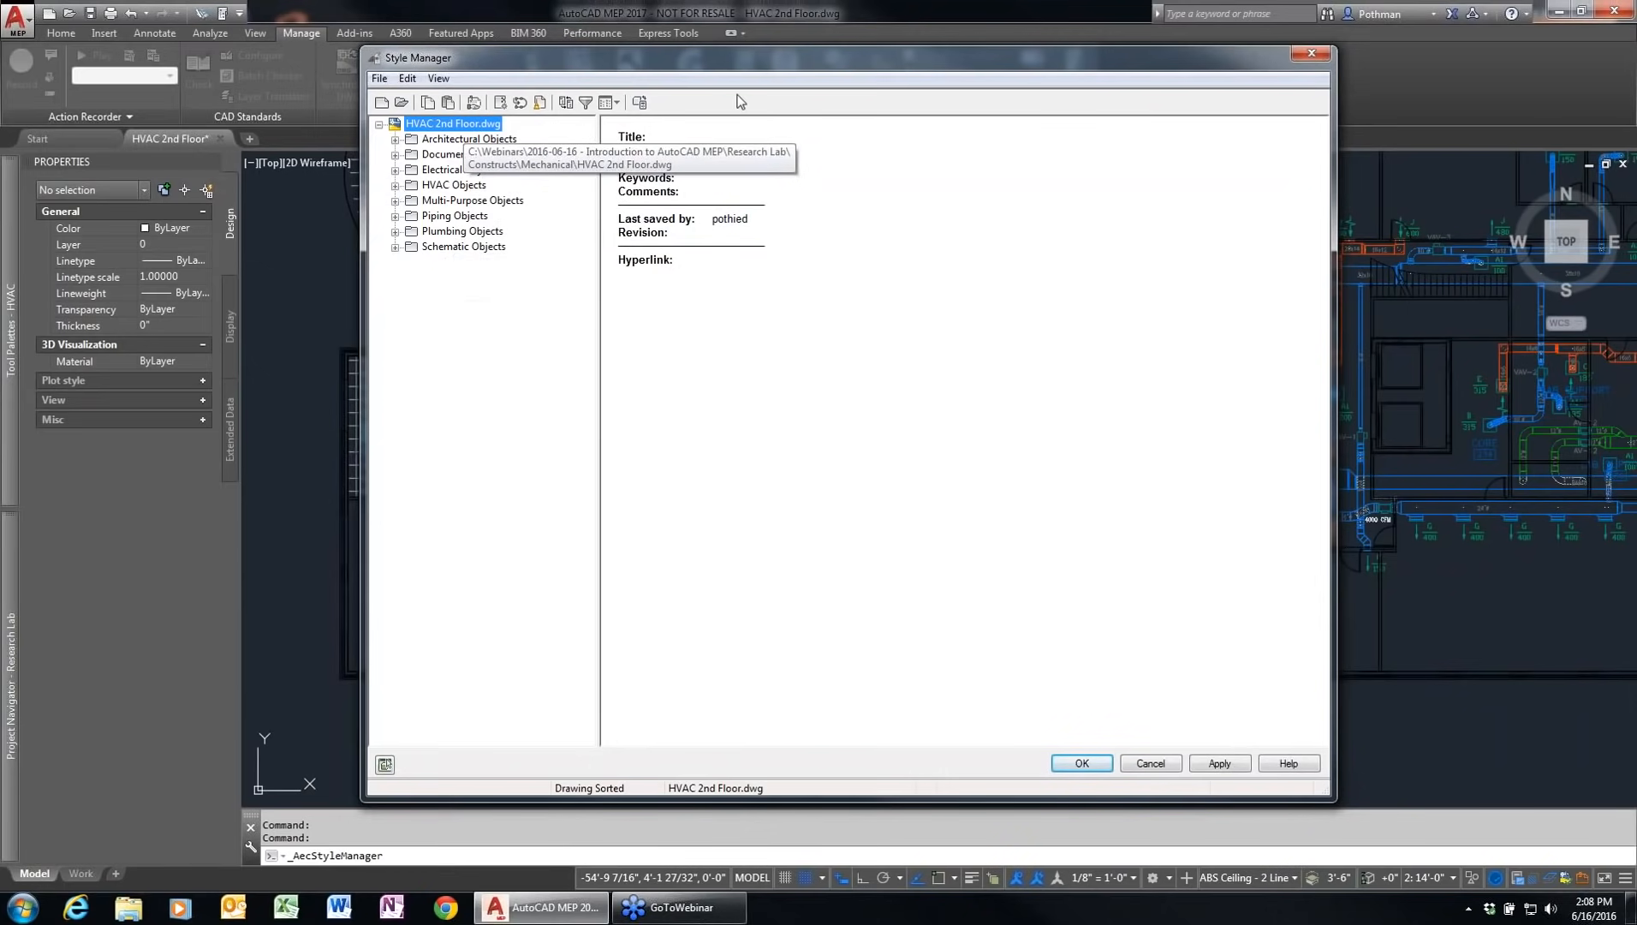
left_click(1310, 53)
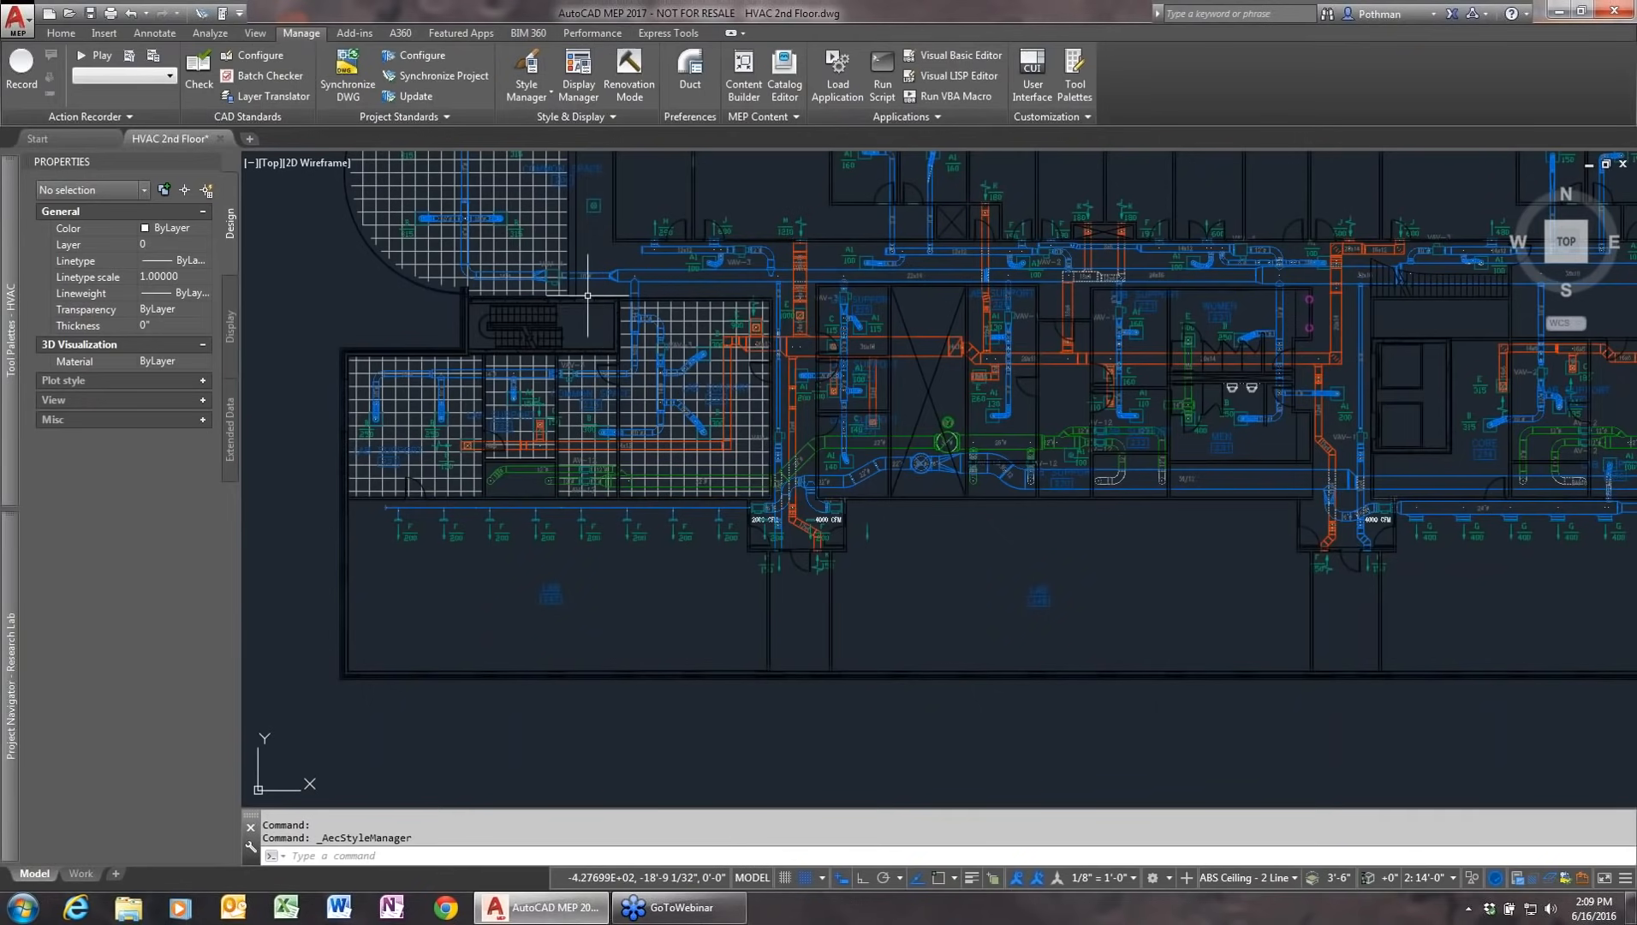
Step: Examine the ABS Ceiling Plan - 2 Line set's display representations in the Display Manager and the list of available workspaces
left_click(569, 68)
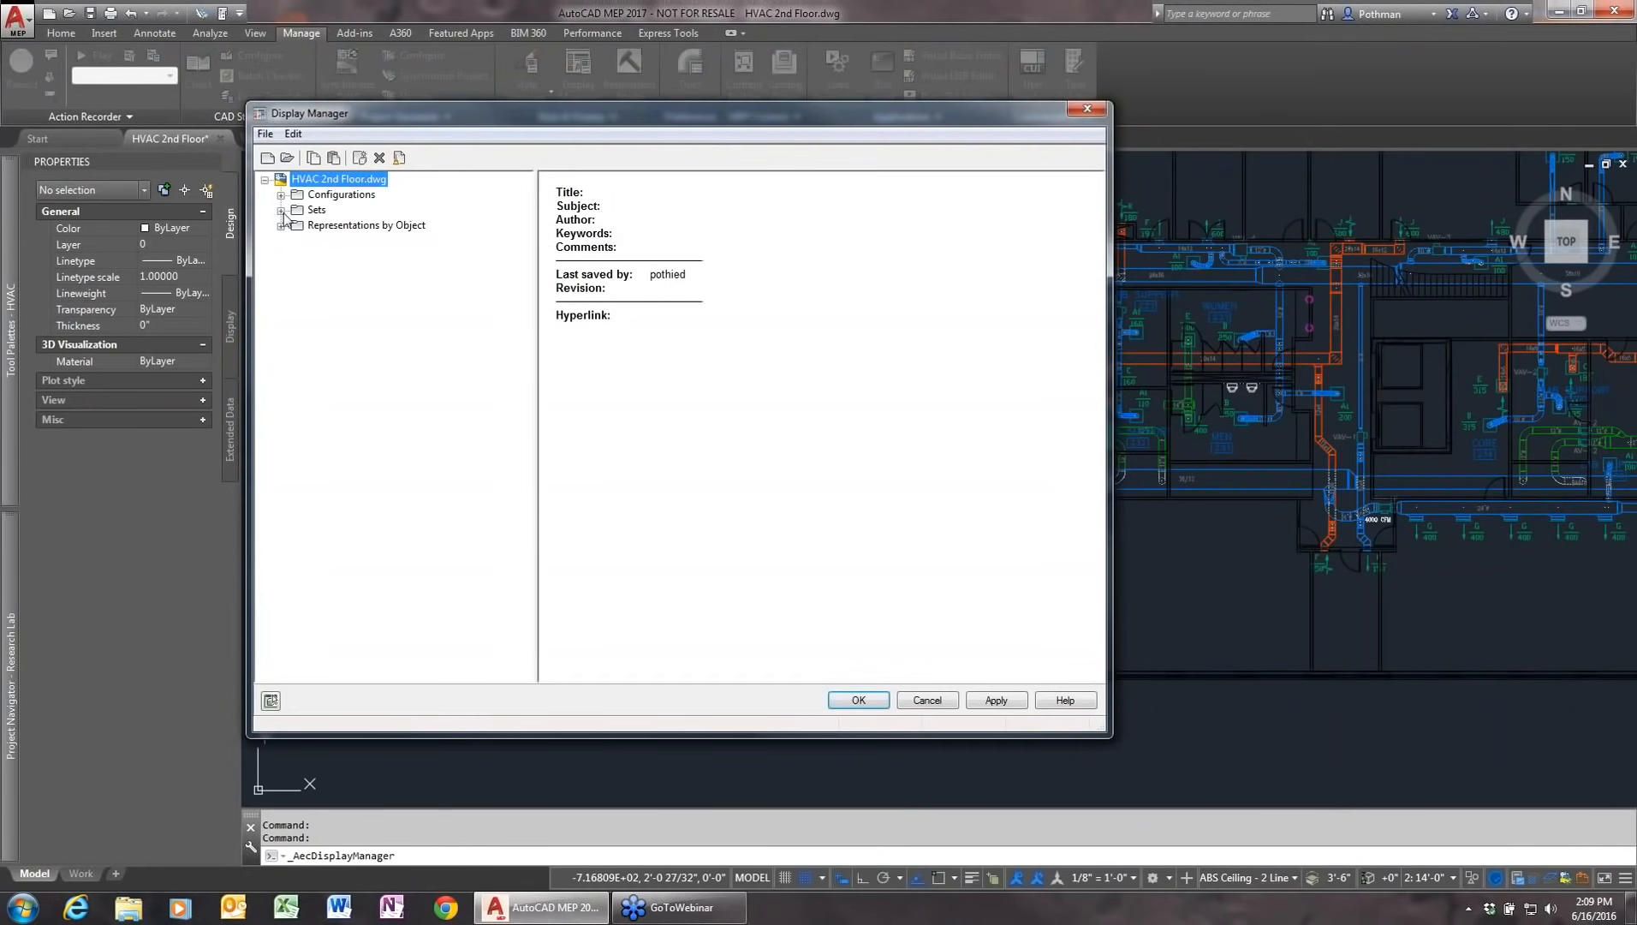
left_click(282, 210)
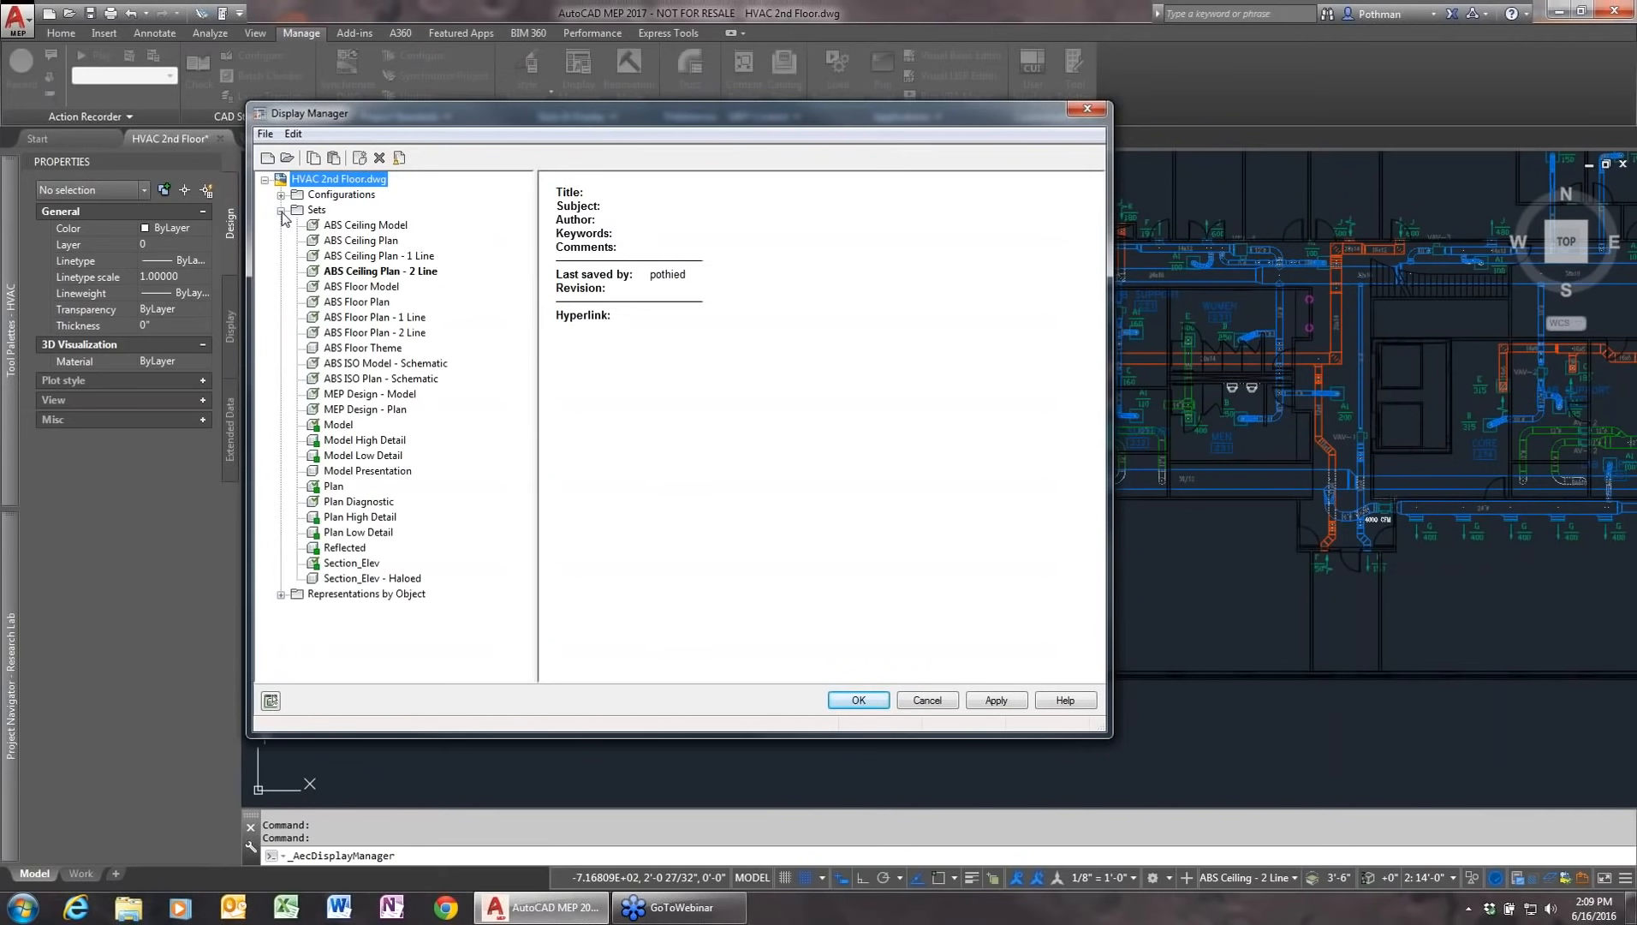
left_click(351, 272)
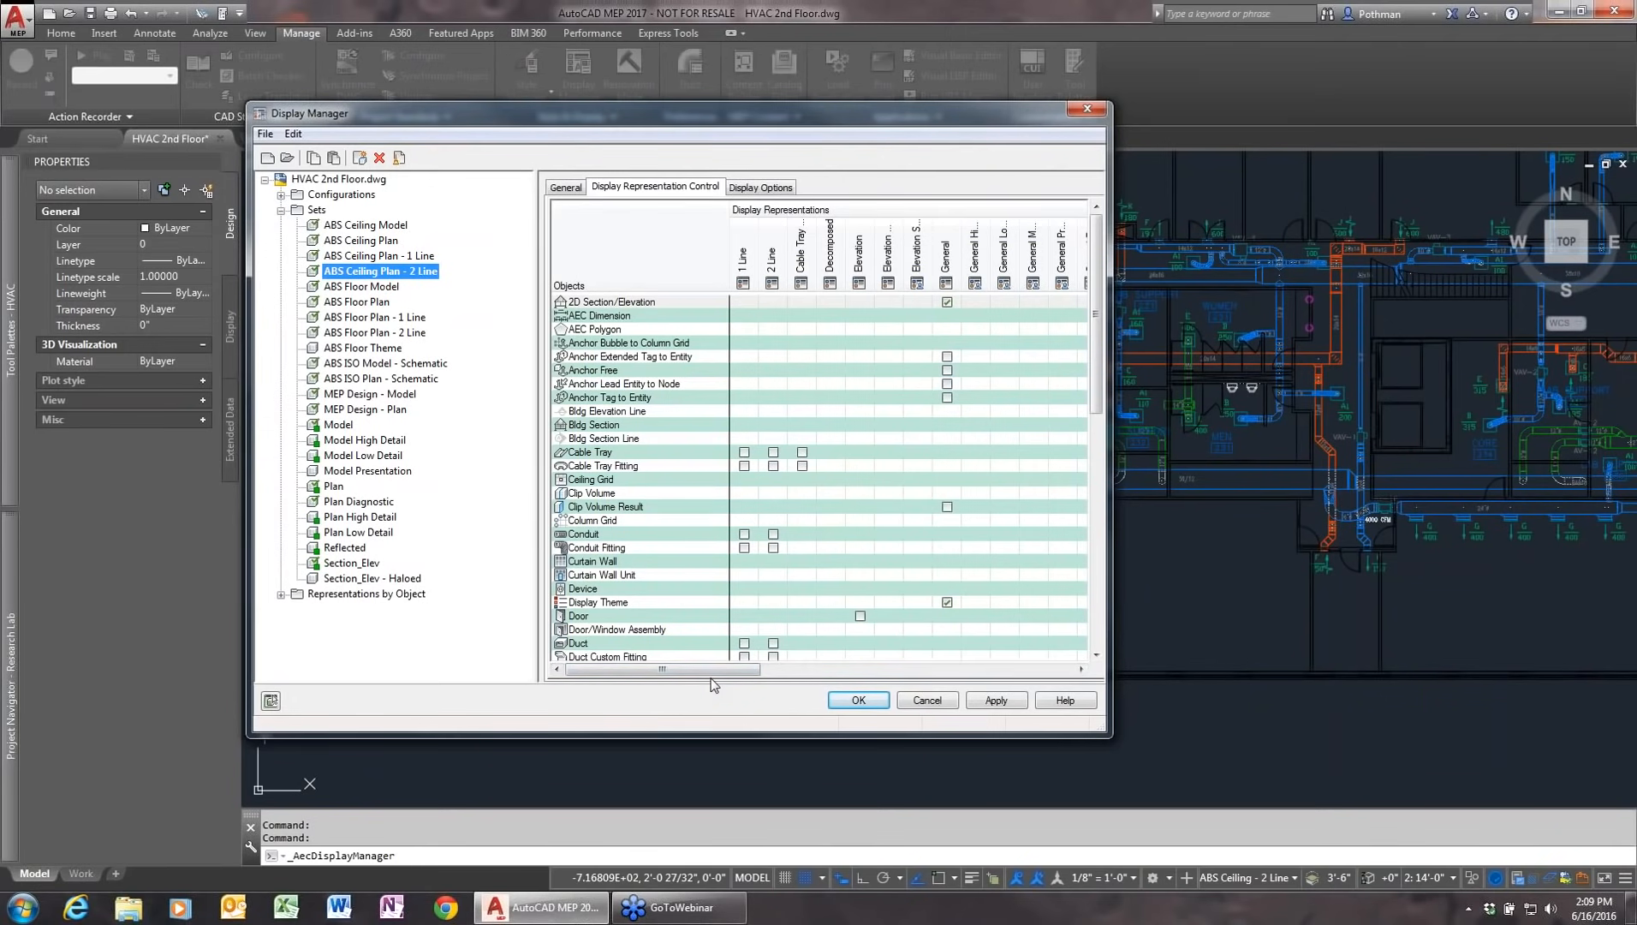
left_click(921, 702)
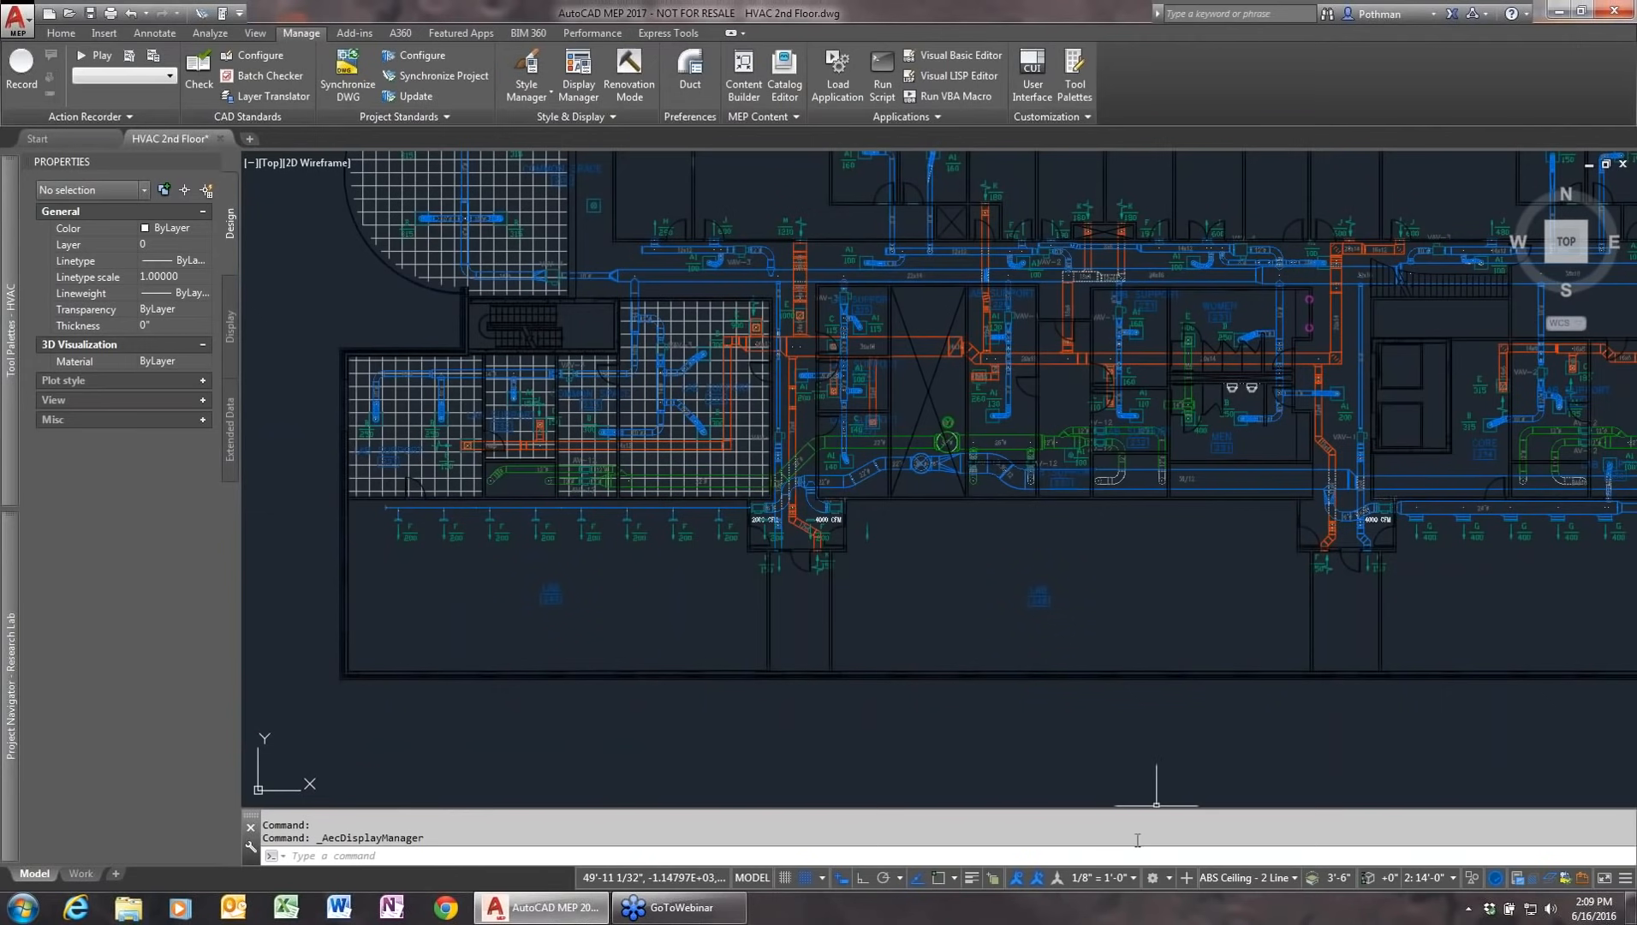
left_click(1169, 876)
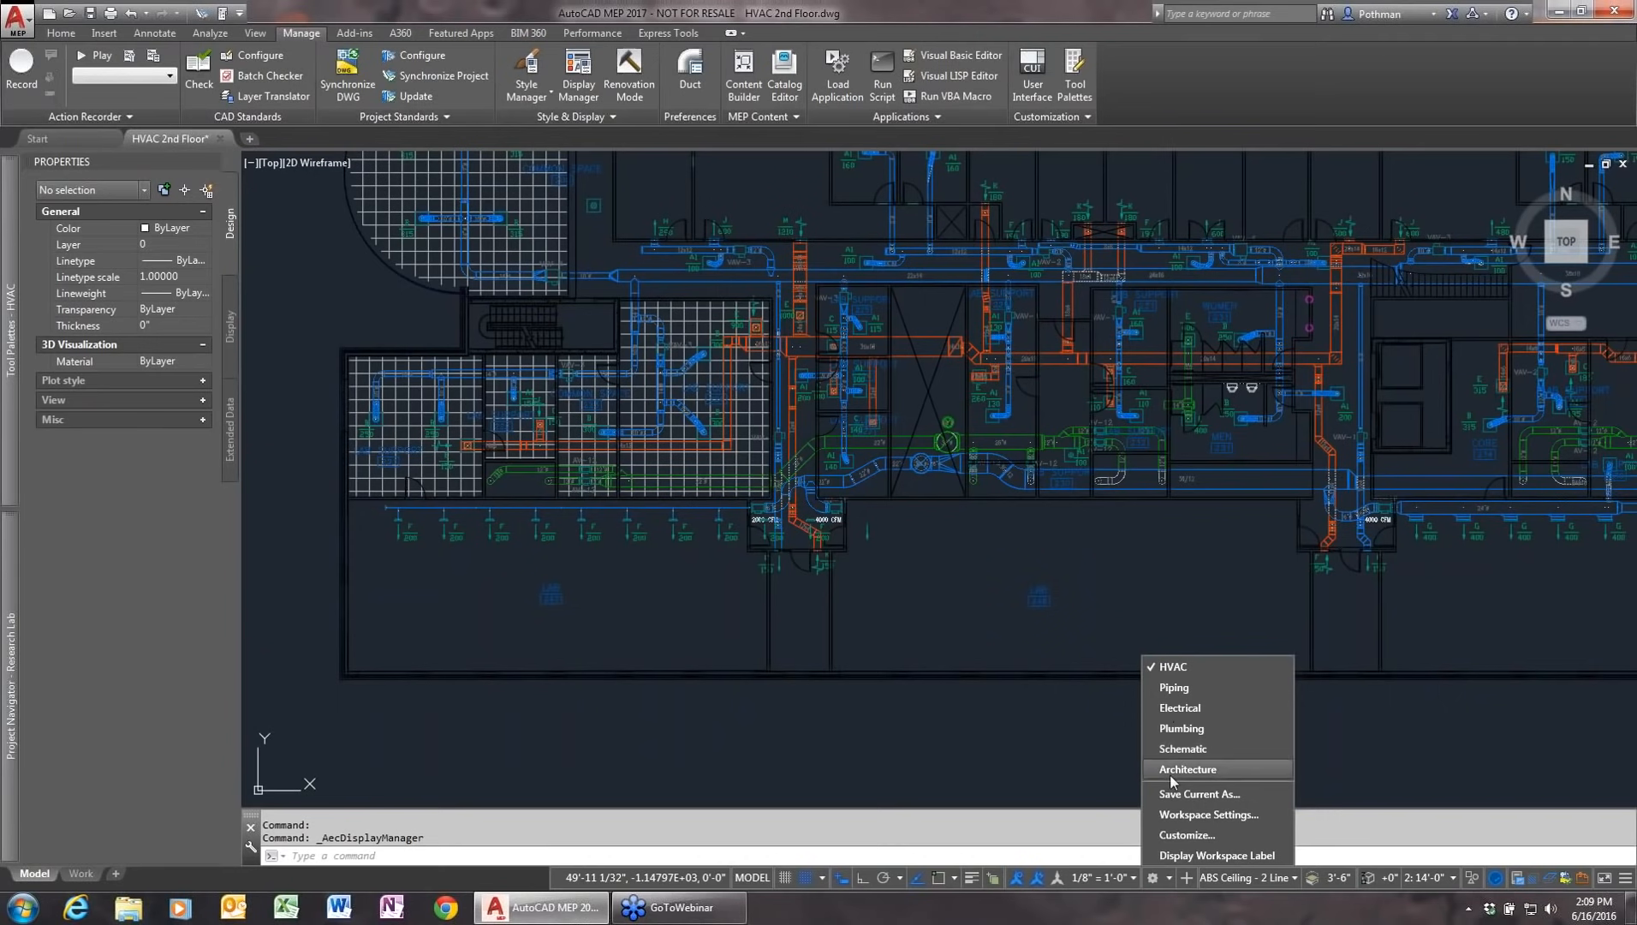
left_click(937, 707)
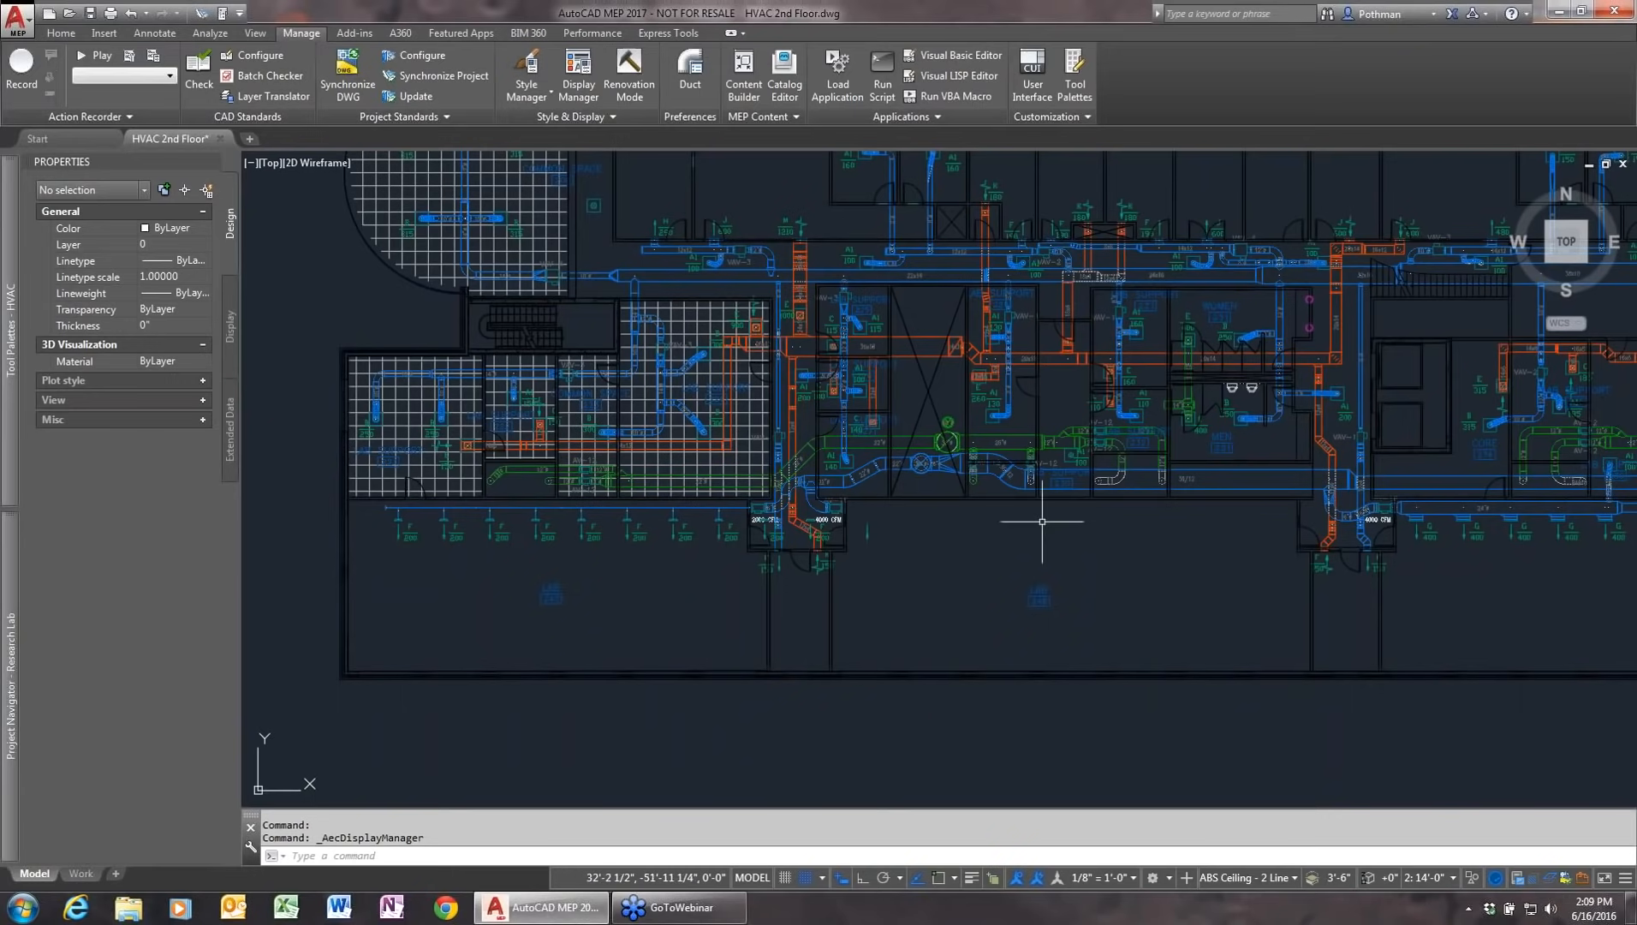
Step: Draw a horizontal line about 14' long in the open area beside LAB 248, and a vertical line straight down from its east end
scroll(1184, 557, "up", 6)
middle_click_drag(1181, 555, 749, 449)
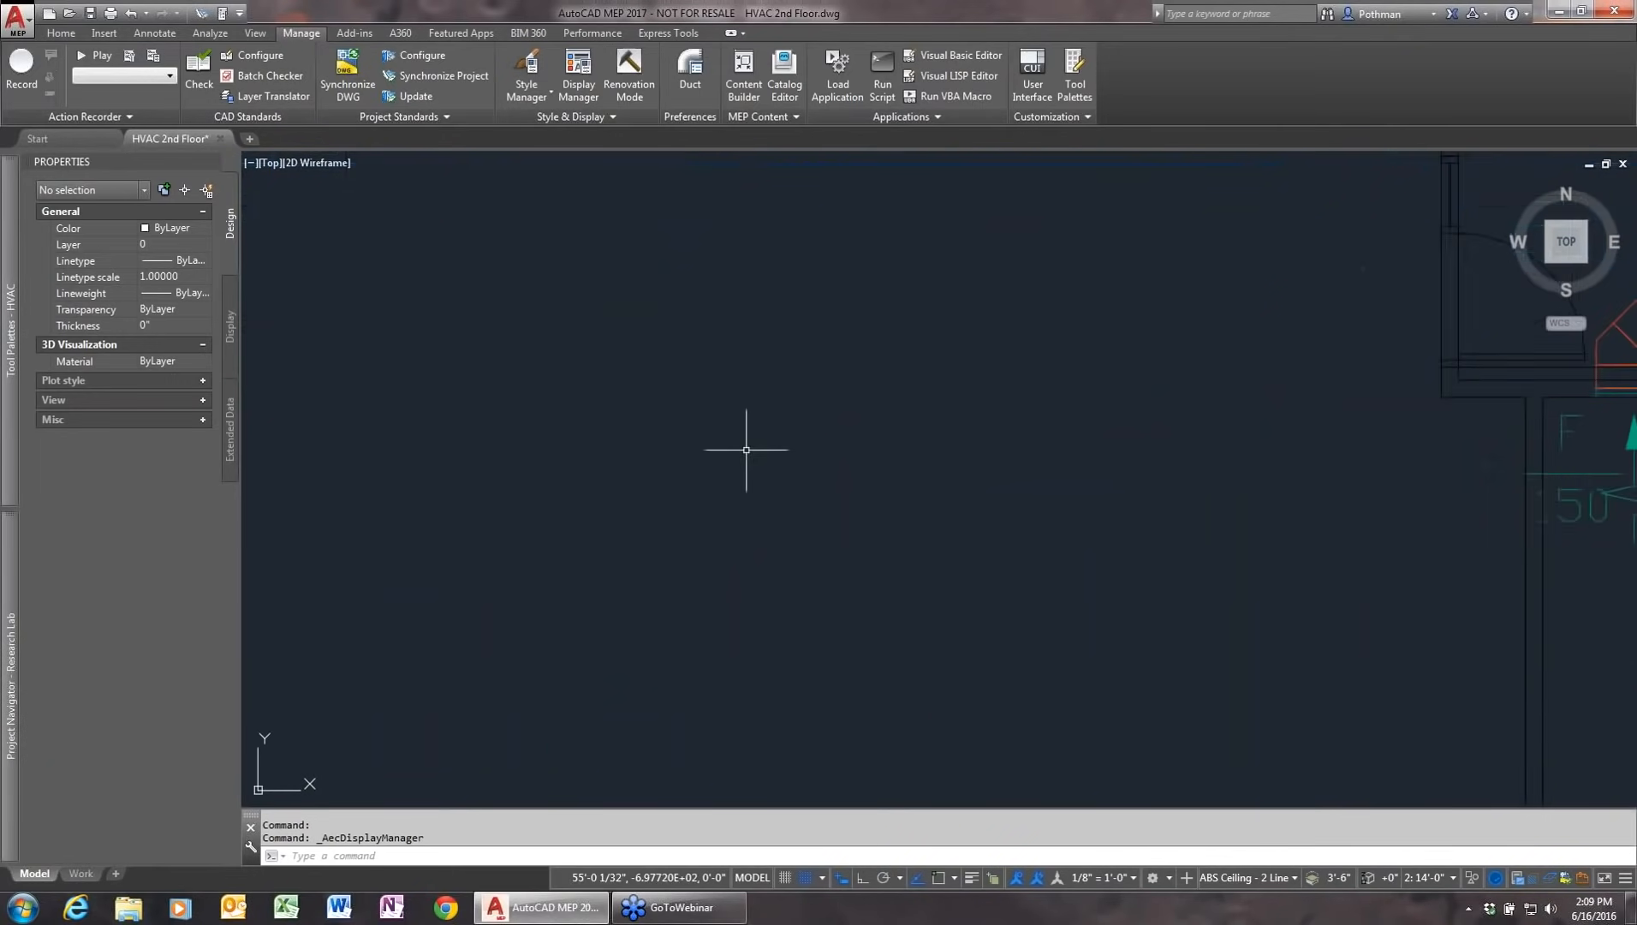
scroll(745, 450, "down", 2)
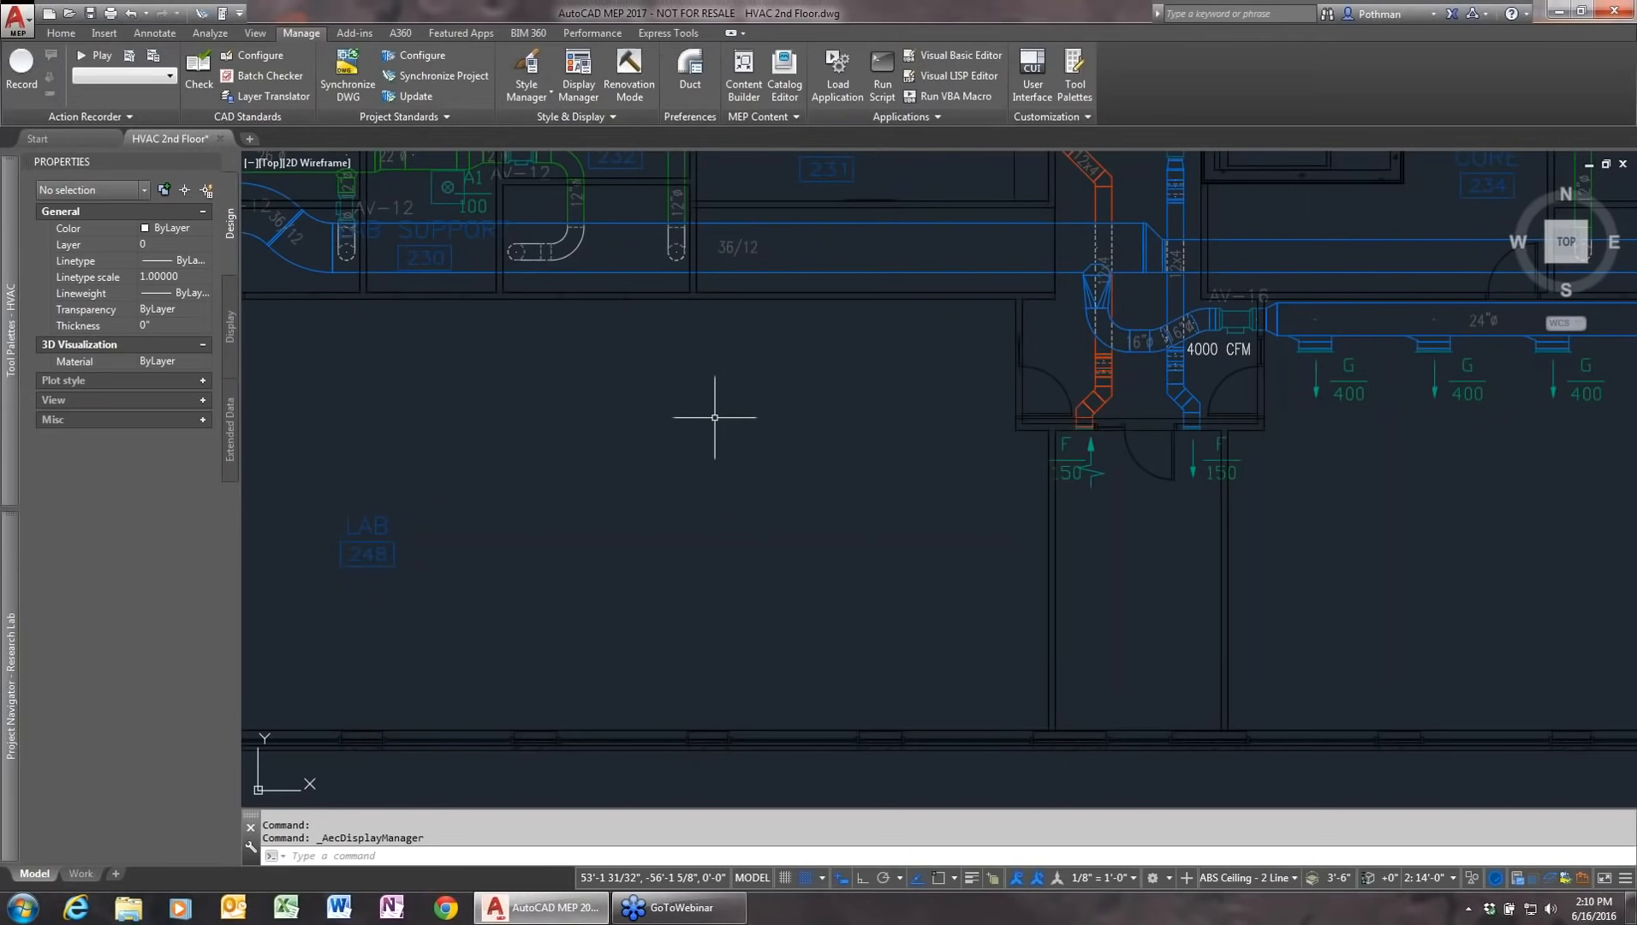
type("L")
key("Return")
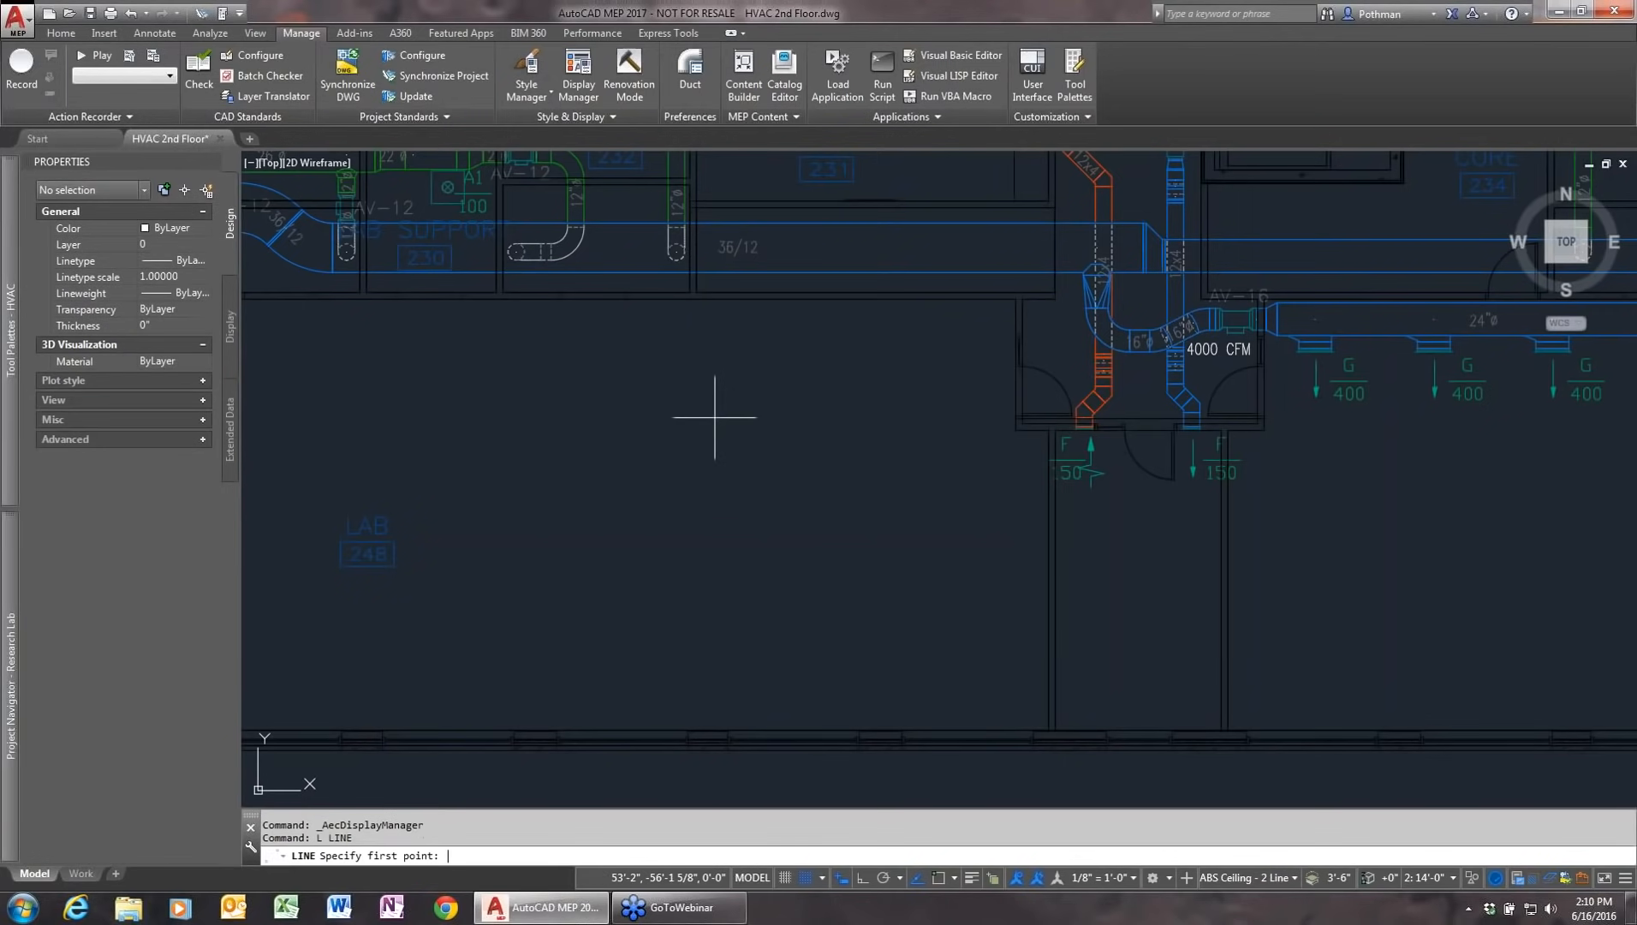
left_click(546, 452)
key("F8")
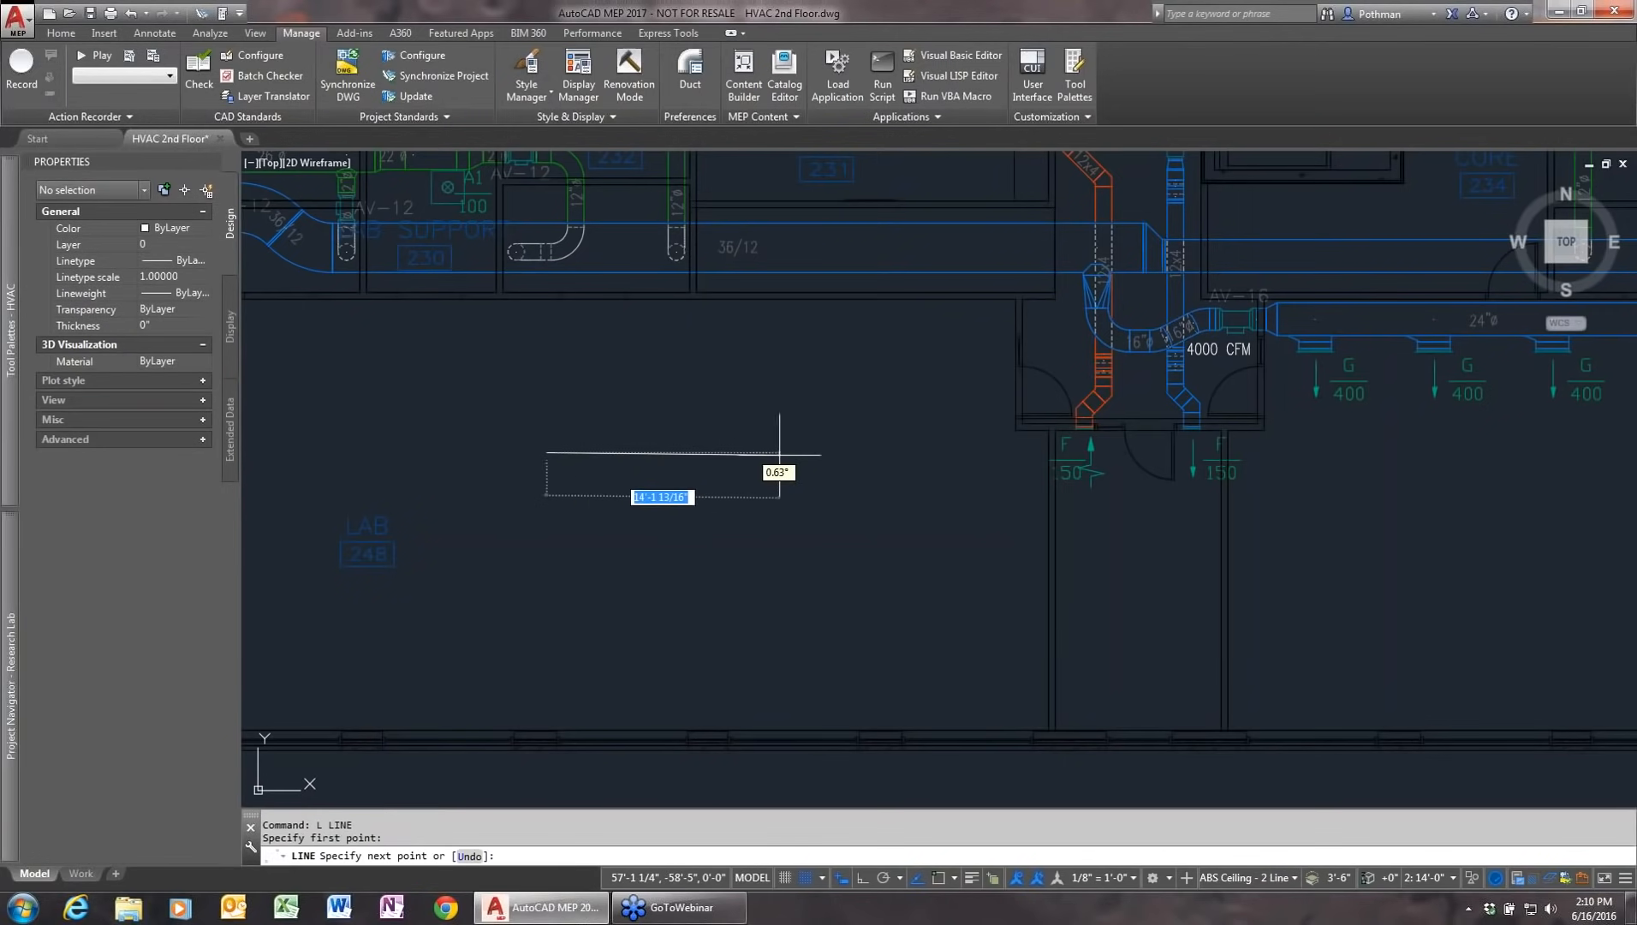
left_click(784, 454)
left_click(784, 623)
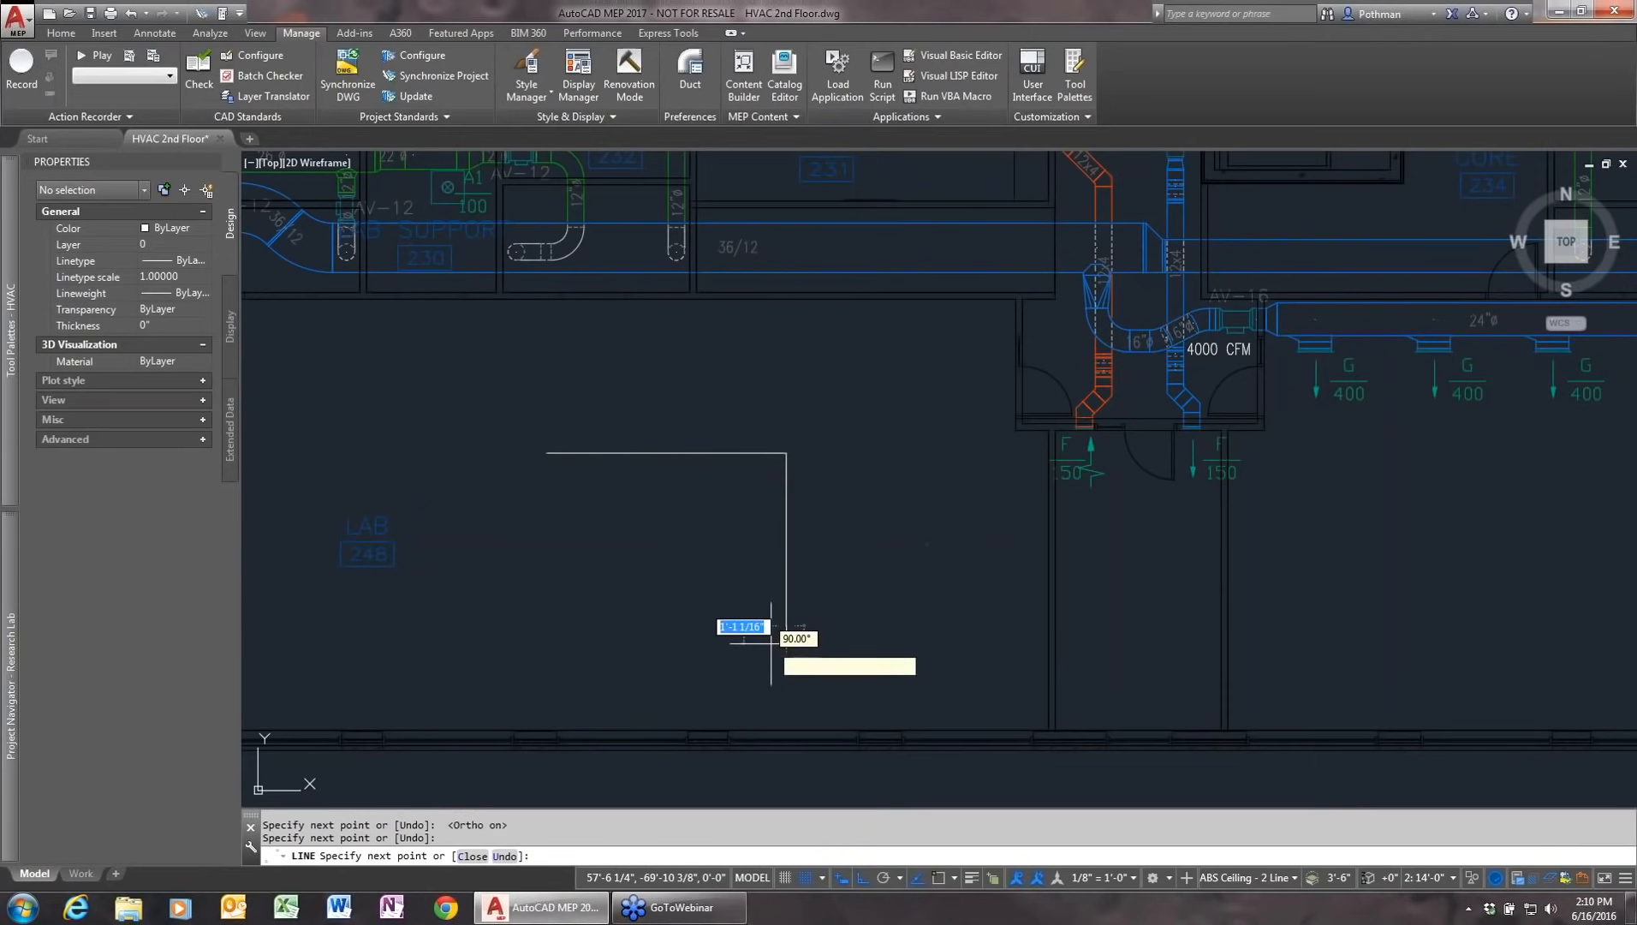
key("Return")
Step: Fillet the corner between the horizontal and vertical lines with a 30-inch radius
type("fillet")
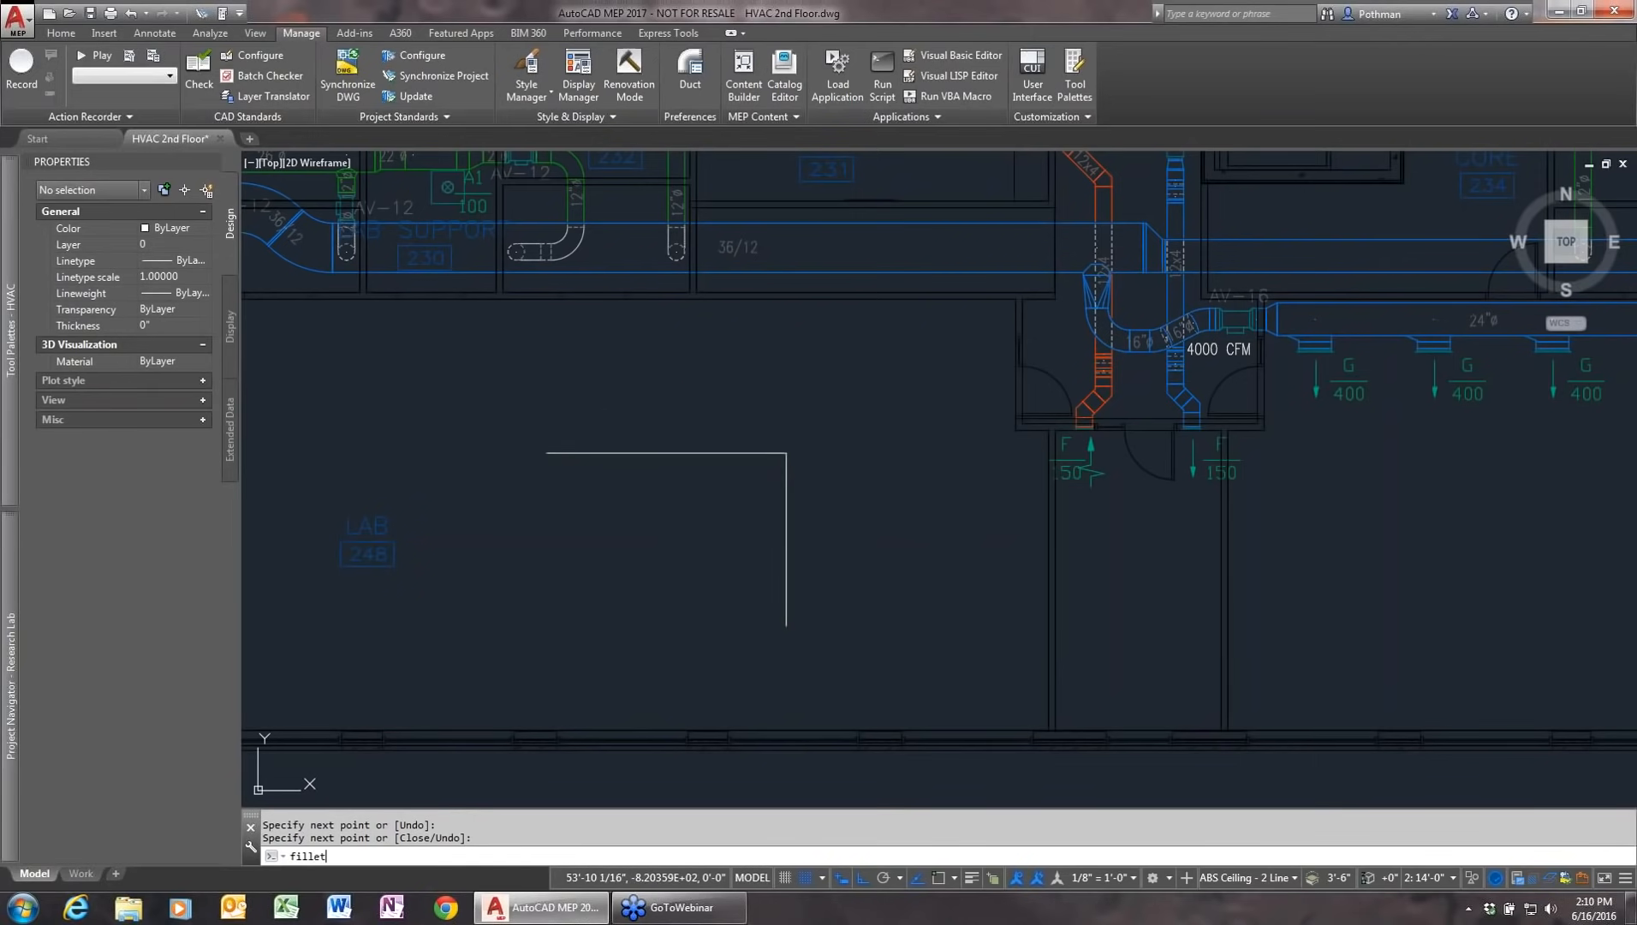
key("Return")
type("r")
key("Return")
type("30")
key("Return")
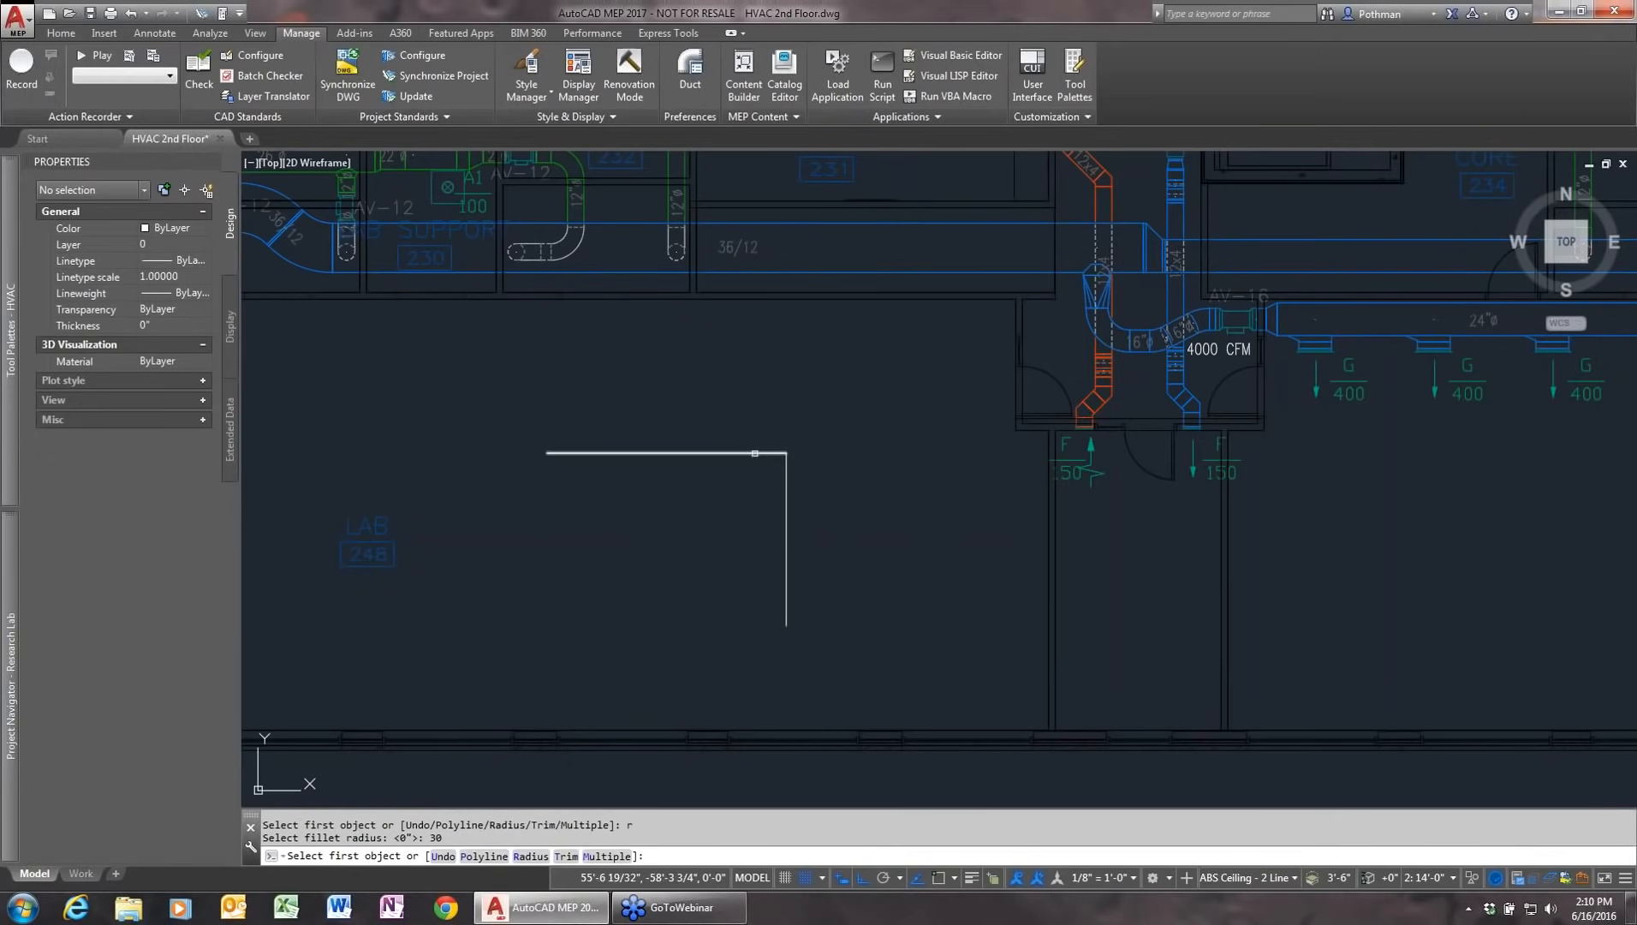
left_click(755, 454)
left_click(785, 471)
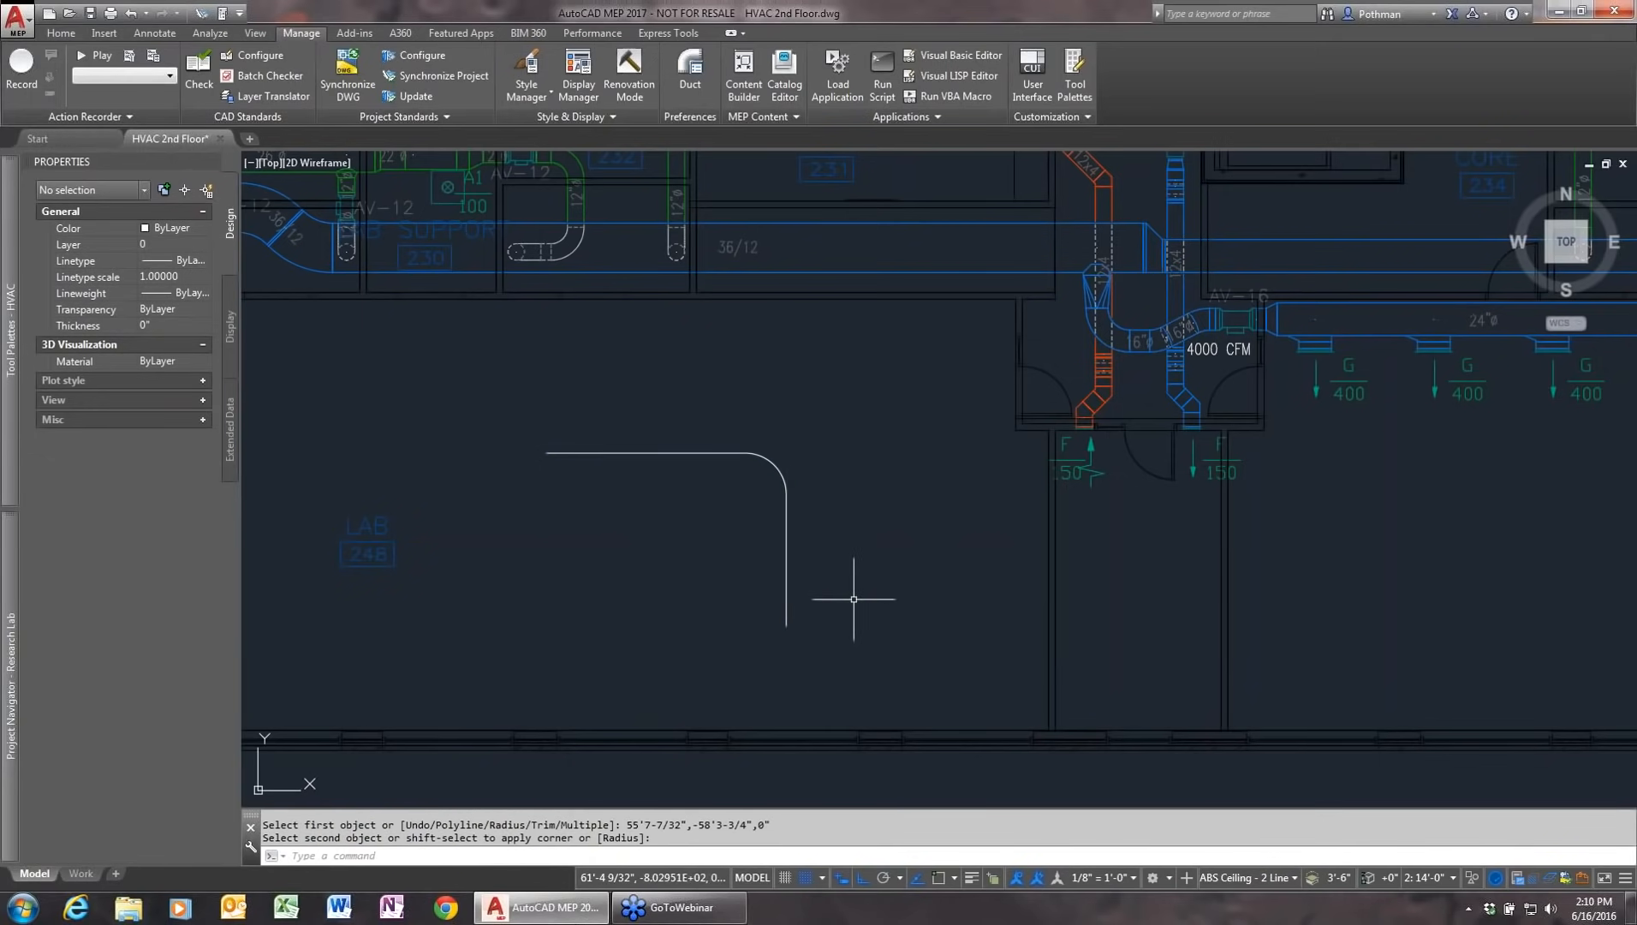
Step: Offset the horizontal line 12 inches to both sides
type("offset")
key("Return")
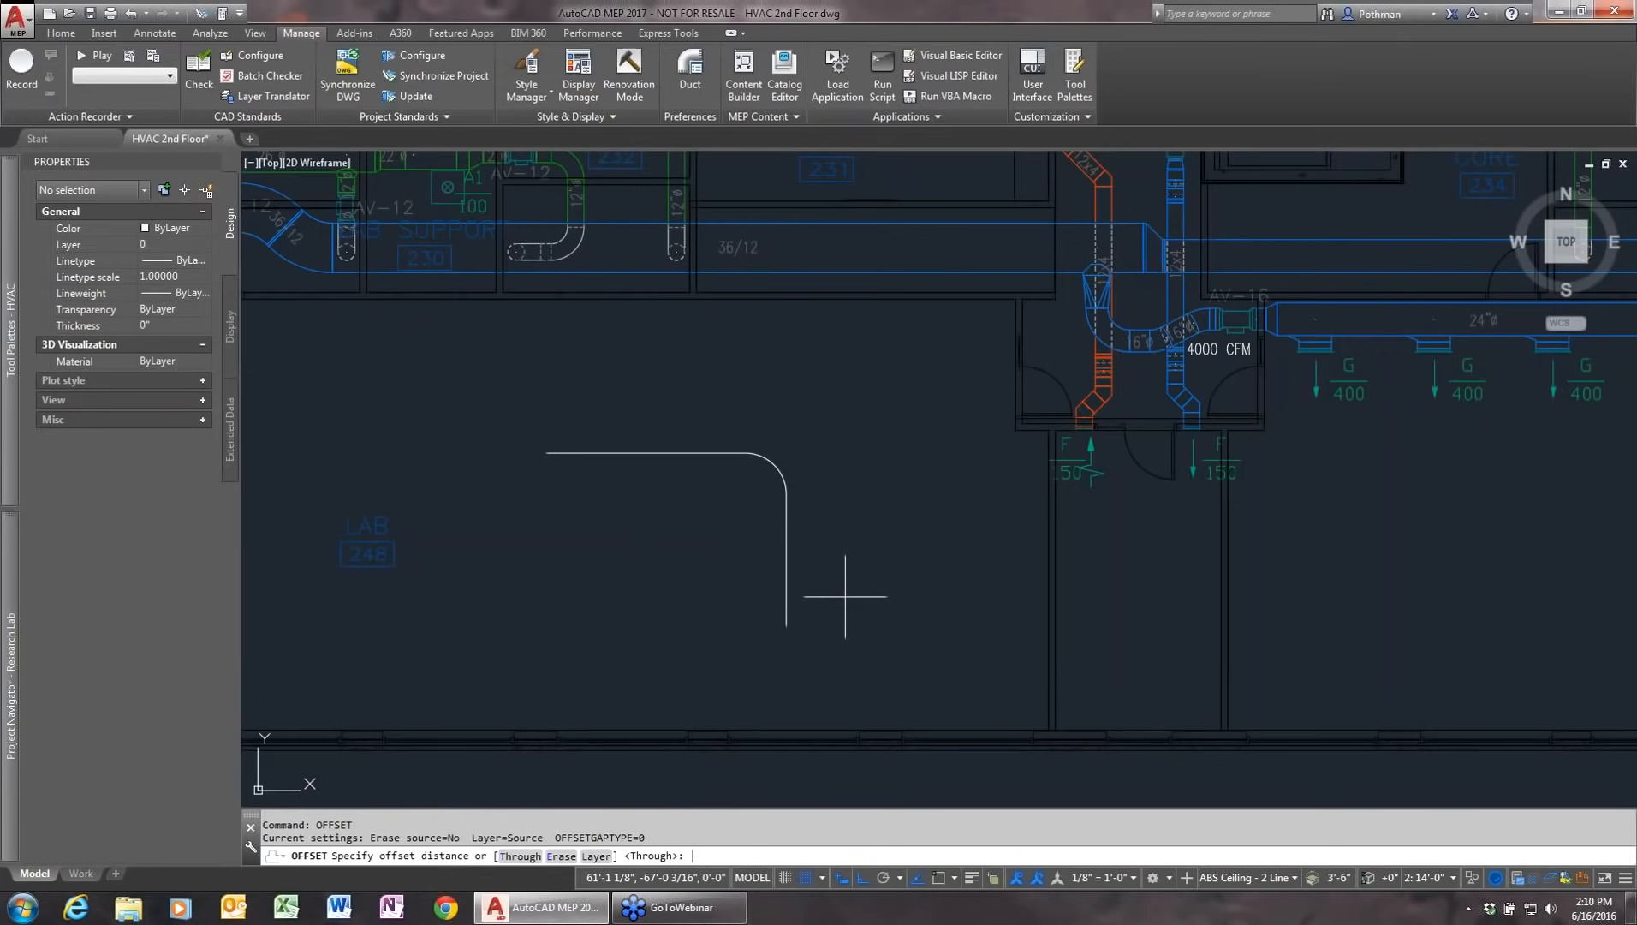
type("12")
key("Return")
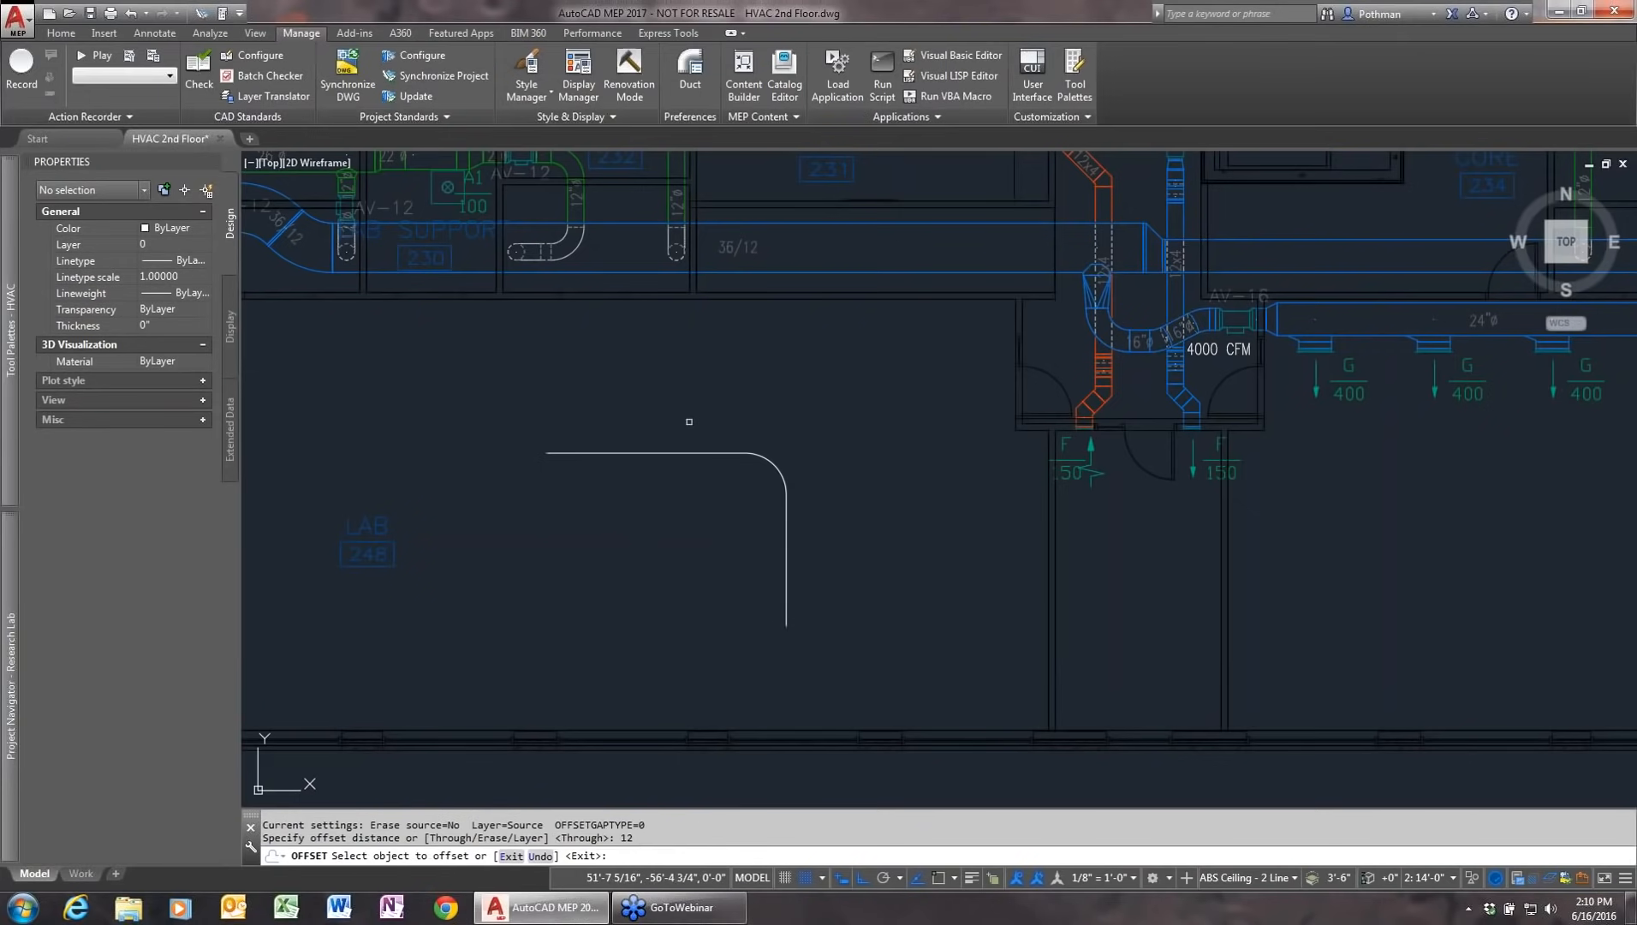
left_click(689, 448)
left_click(694, 428)
left_click(697, 452)
left_click(700, 498)
Step: Offset the corner arc and the vertical line 12 inches to both sides
left_click(780, 474)
left_click(802, 465)
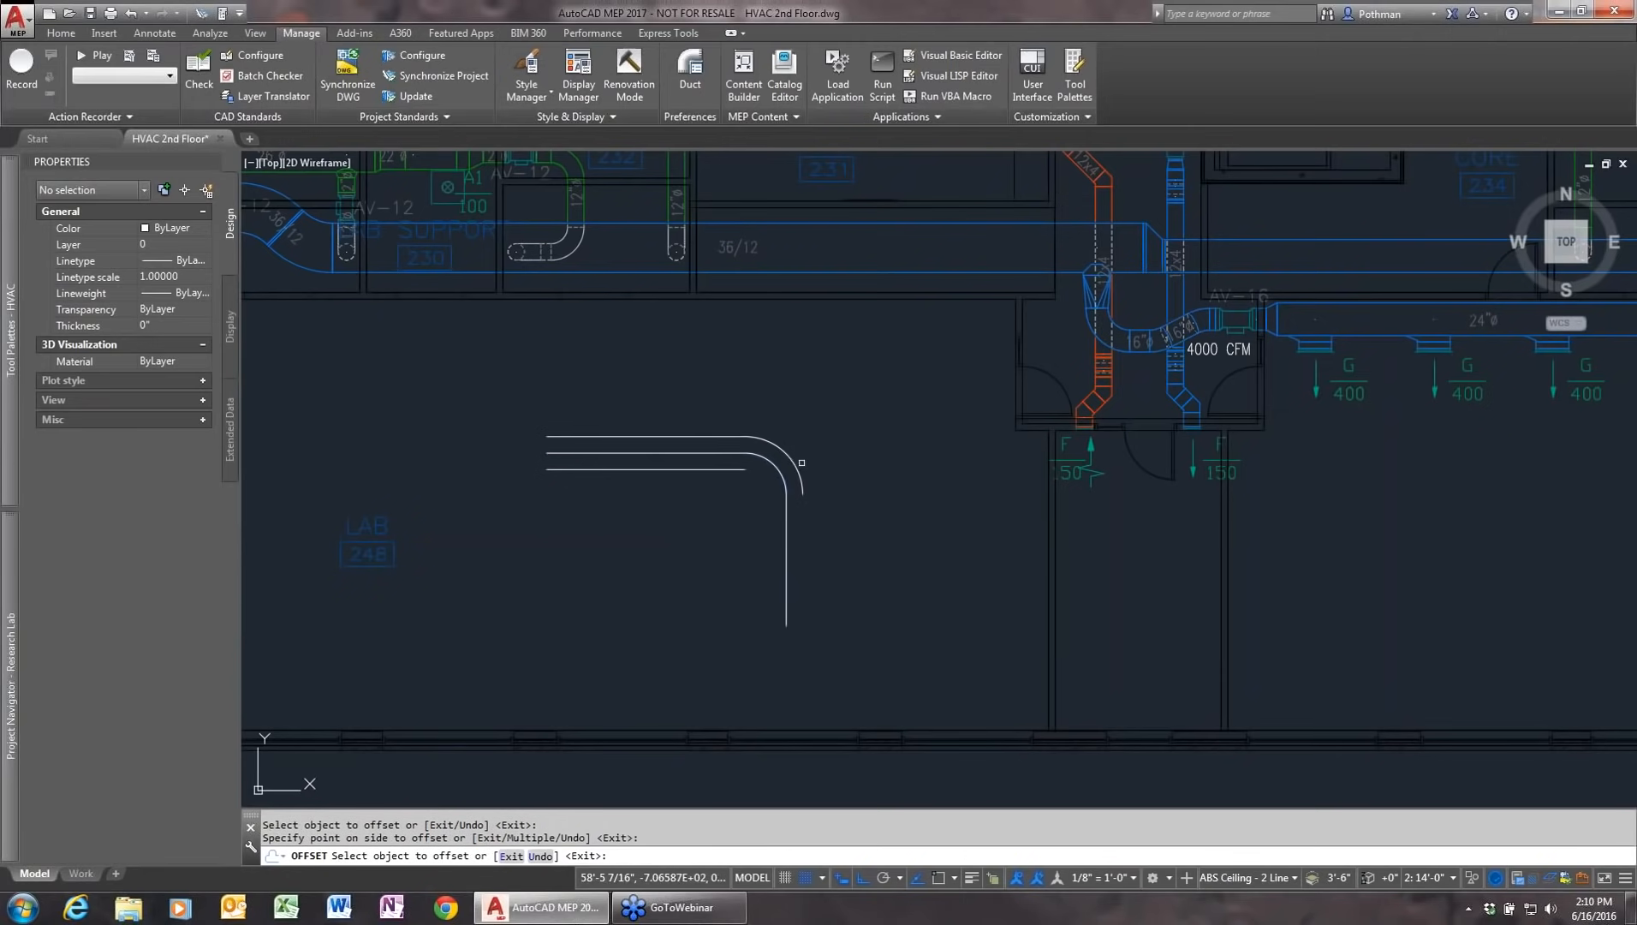
left_click(781, 479)
left_click(768, 490)
left_click(787, 567)
left_click(790, 567)
left_click(787, 566)
left_click(735, 565)
key("Return")
Step: Draw a joint line across the drawn duct at each end of the elbow, connecting the inner and outer offset lines
type("1")
key("Return")
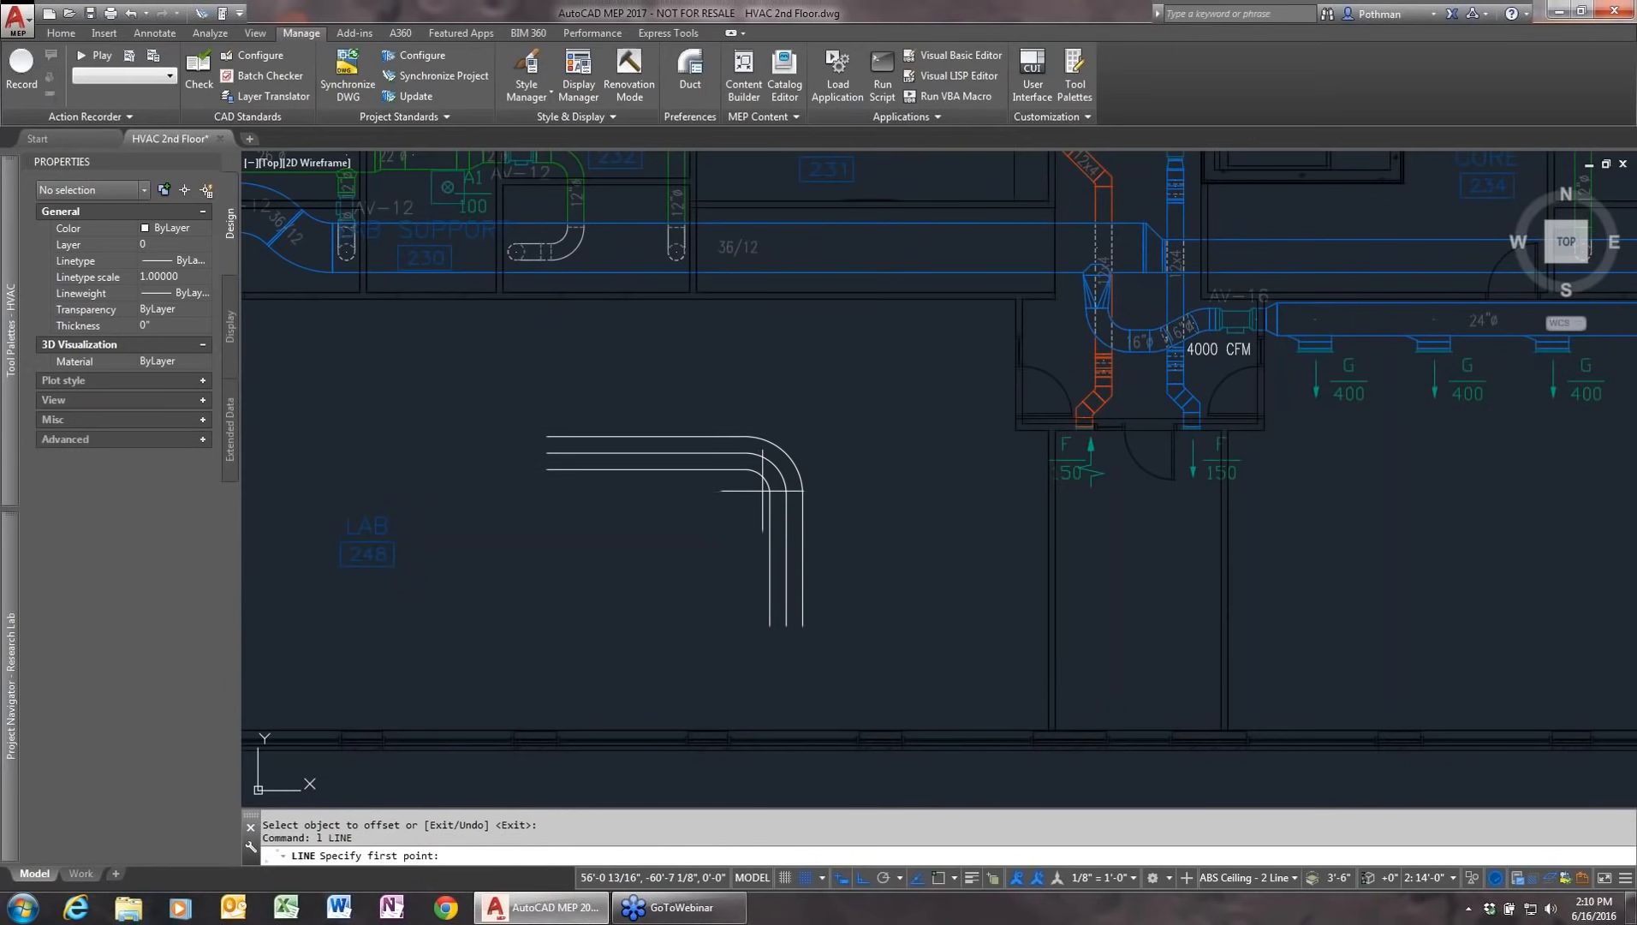
left_click(769, 493)
left_click(803, 493)
key("Return")
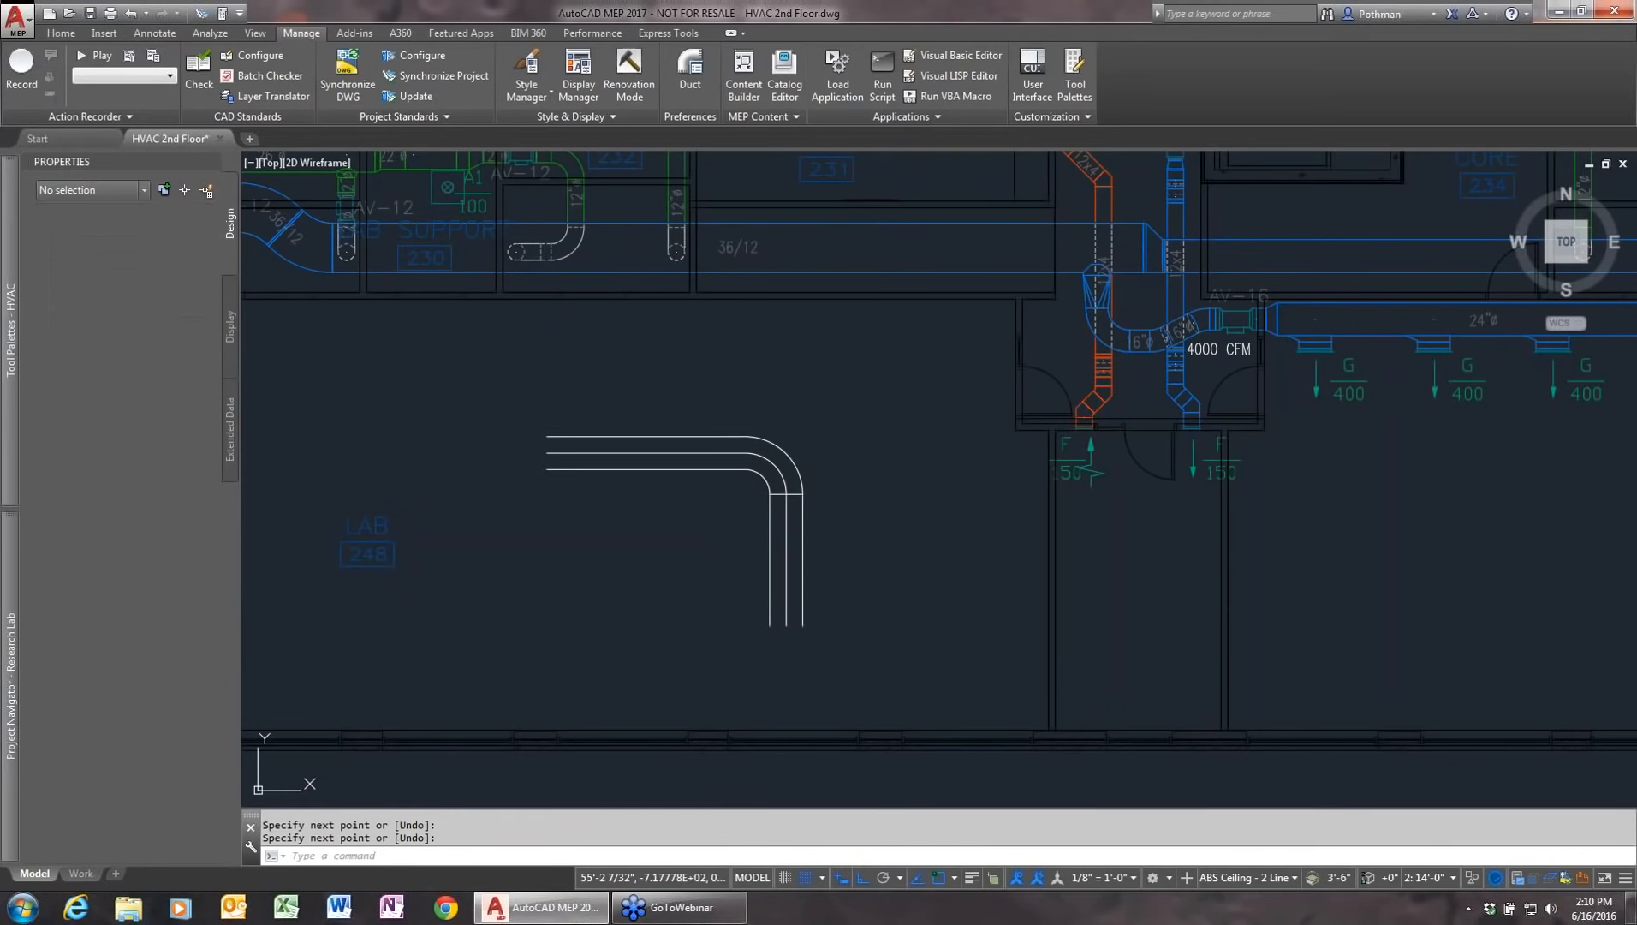
key("Return")
left_click(745, 469)
left_click(744, 437)
key("Return")
Step: Erase the original centre arc and both centre lines from inside the drawn duct
type("e")
key("Return")
left_click(778, 466)
left_click(773, 463)
left_click(720, 455)
left_click(783, 524)
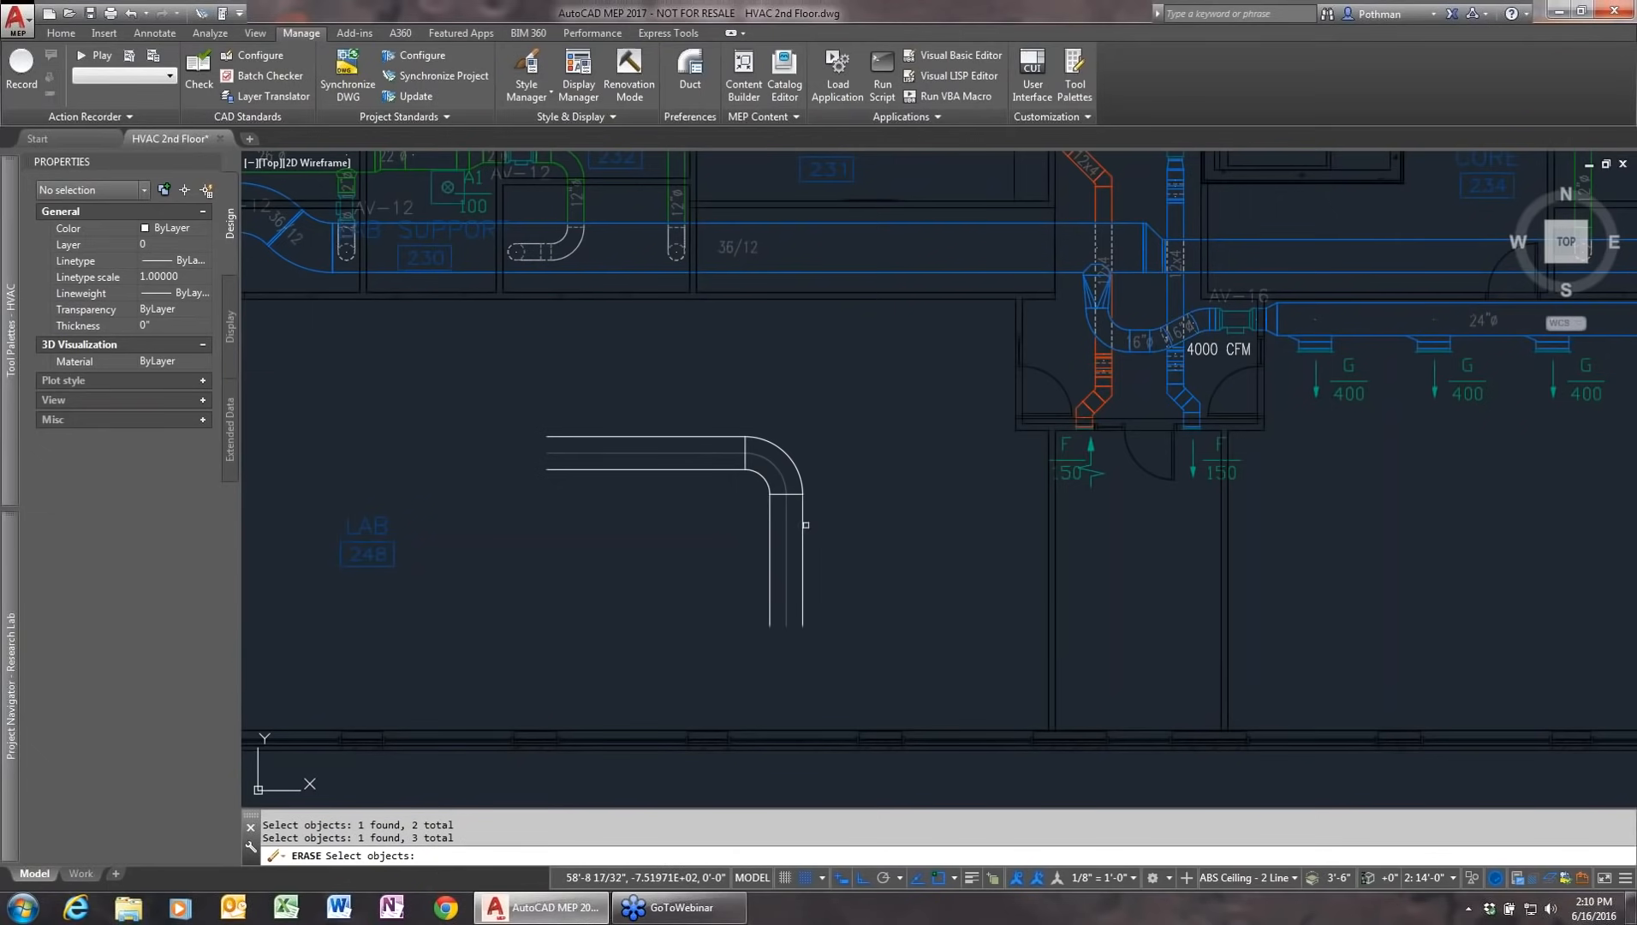
key("Return")
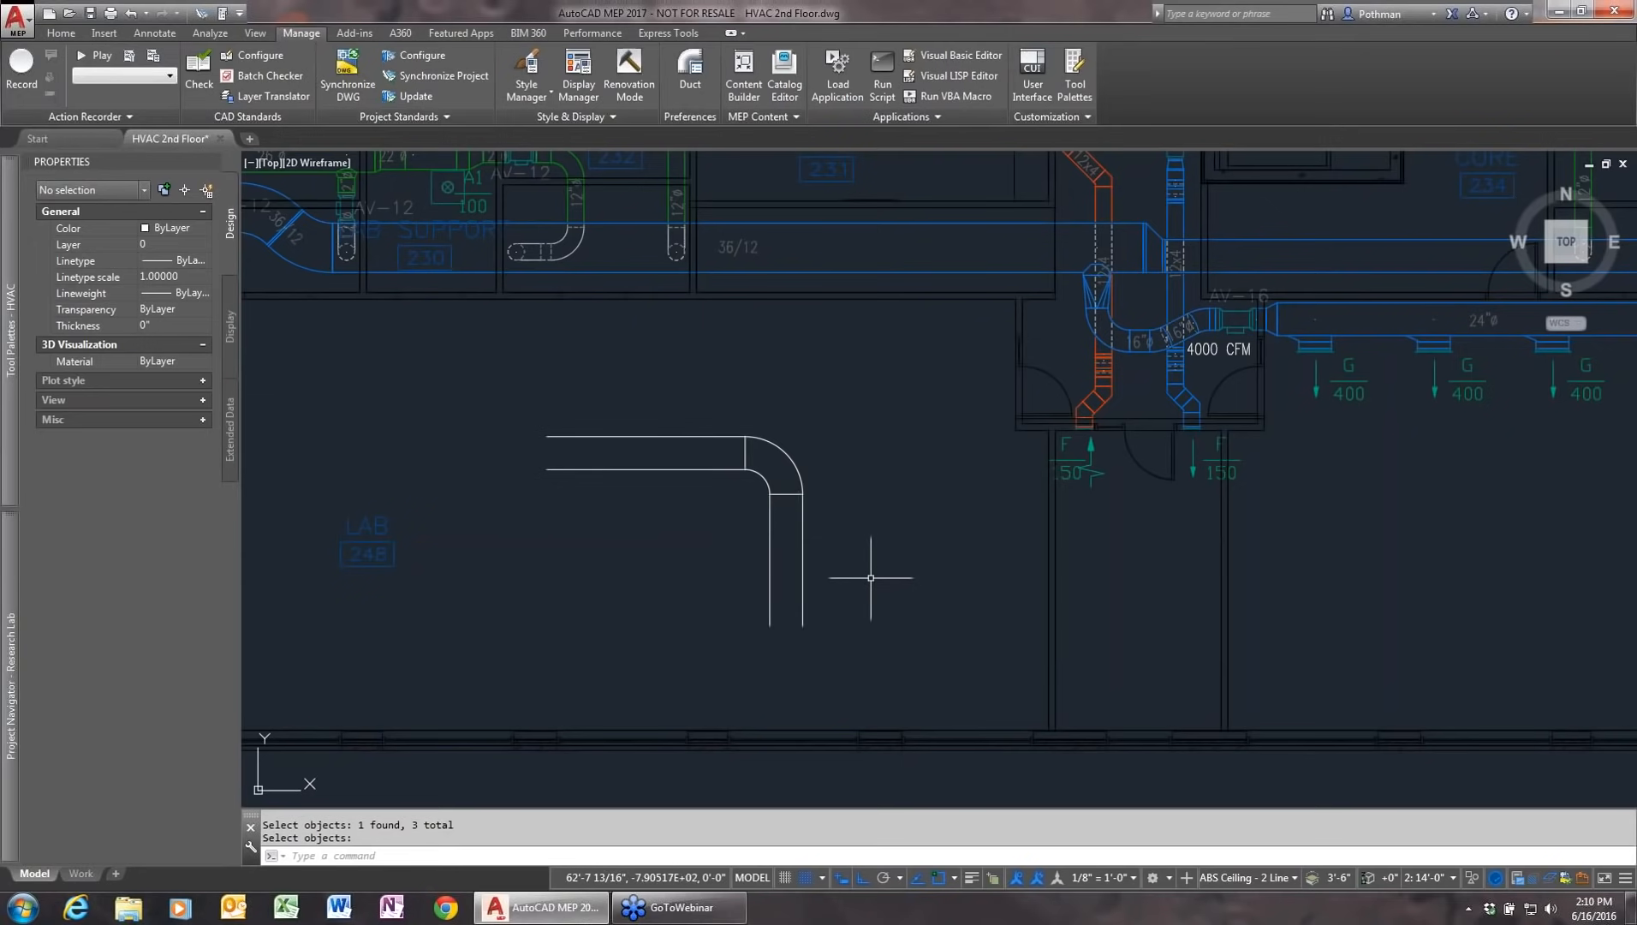
Step: Delete all remaining lines and arcs of the manually drawn duct
left_click(874, 578)
left_click(641, 399)
key("Delete")
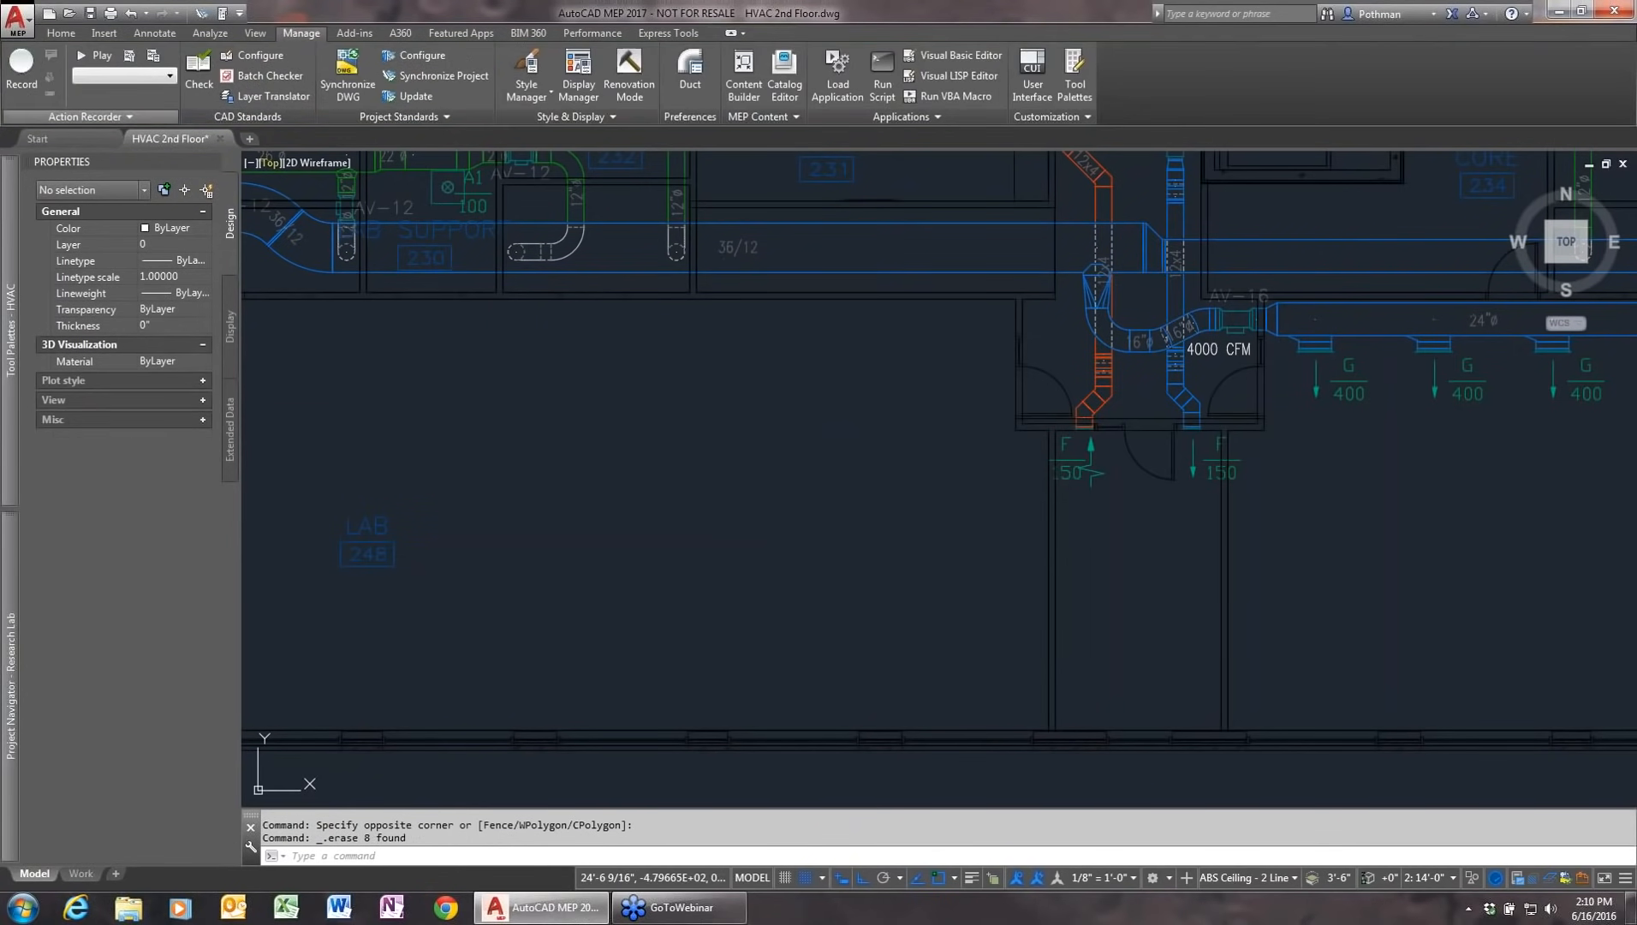
Step: Draw a 24-inch round supply duct at elevation 9'-9" running east, south, and east again, with the last leg about 17'-6" long
left_click(62, 34)
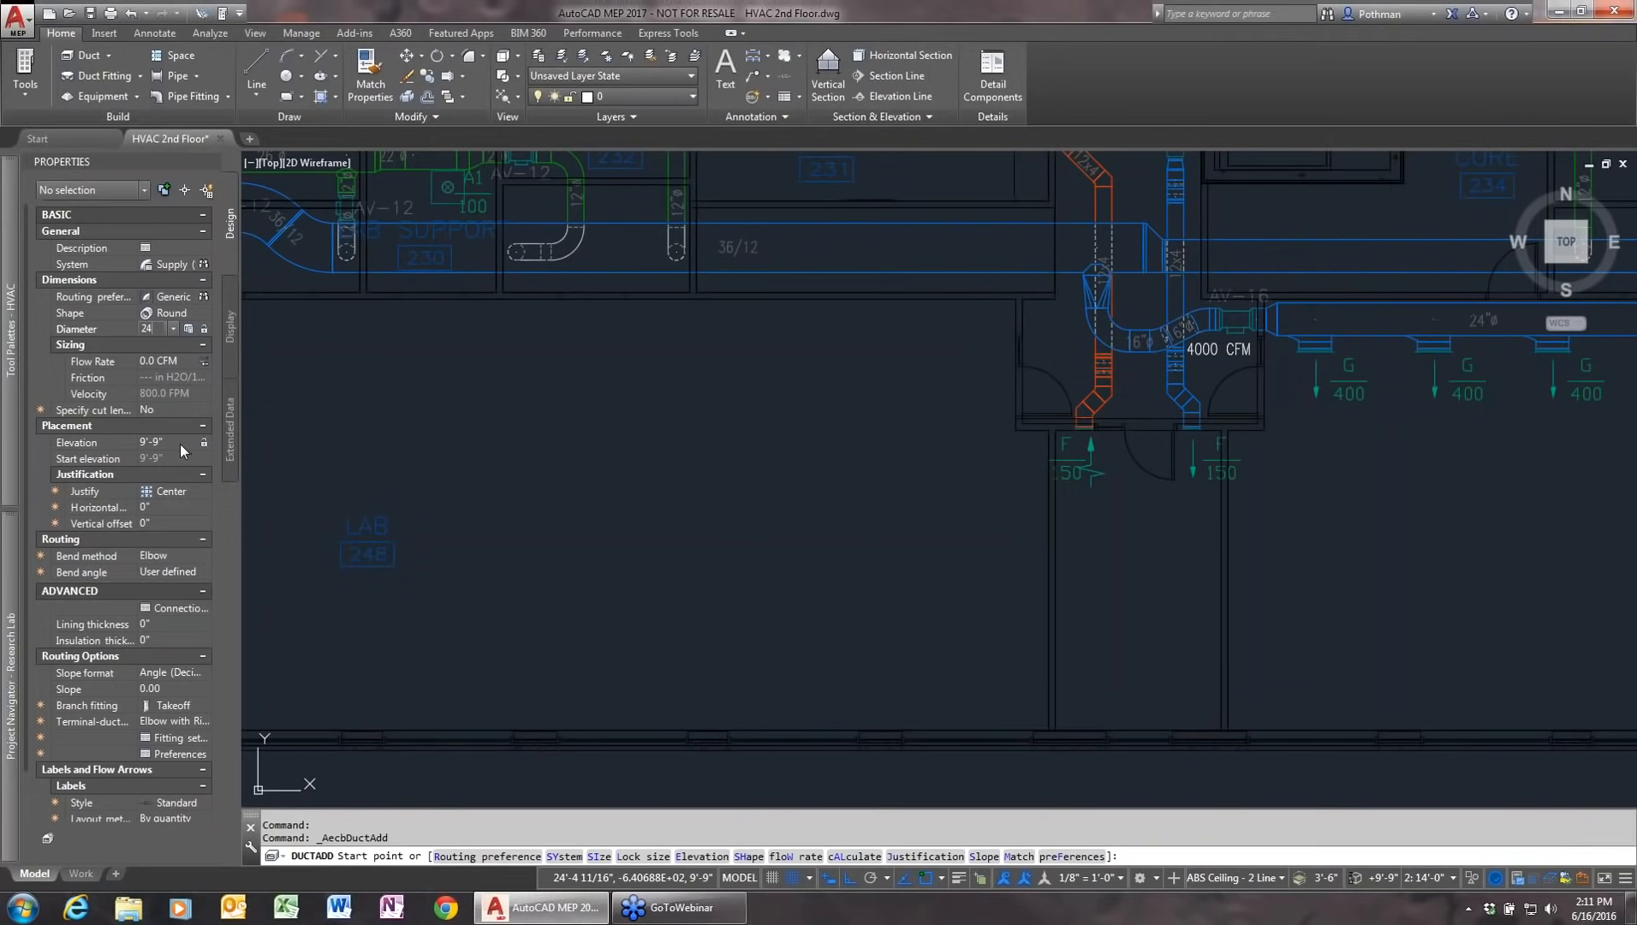
left_click(534, 489)
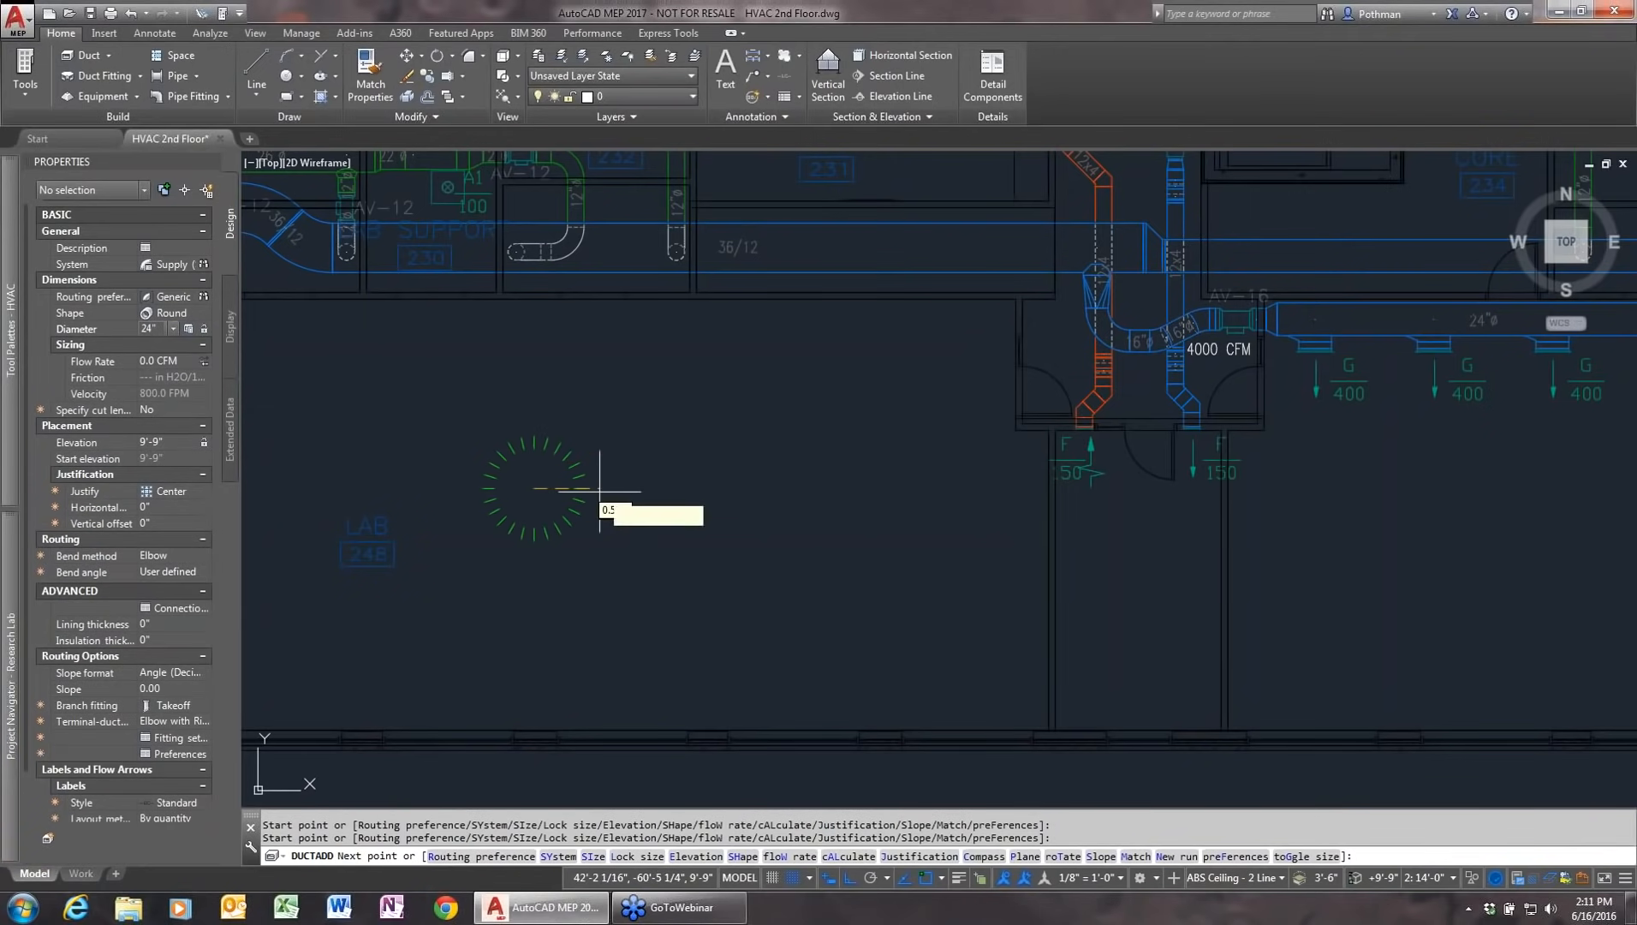
left_click(685, 489)
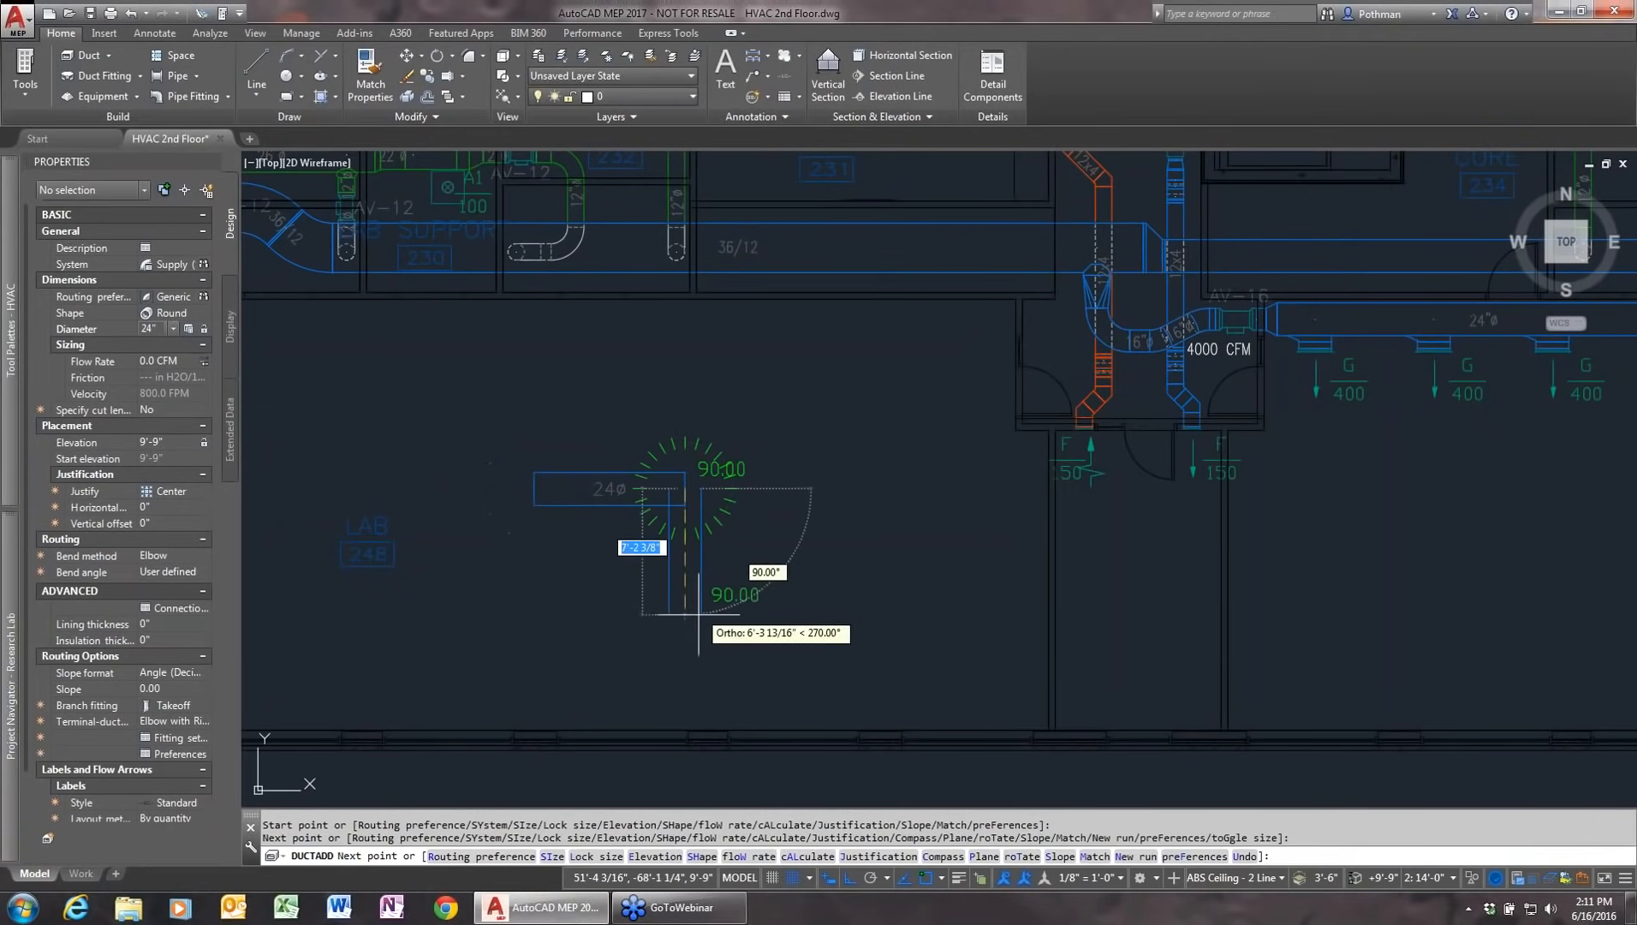
left_click(695, 638)
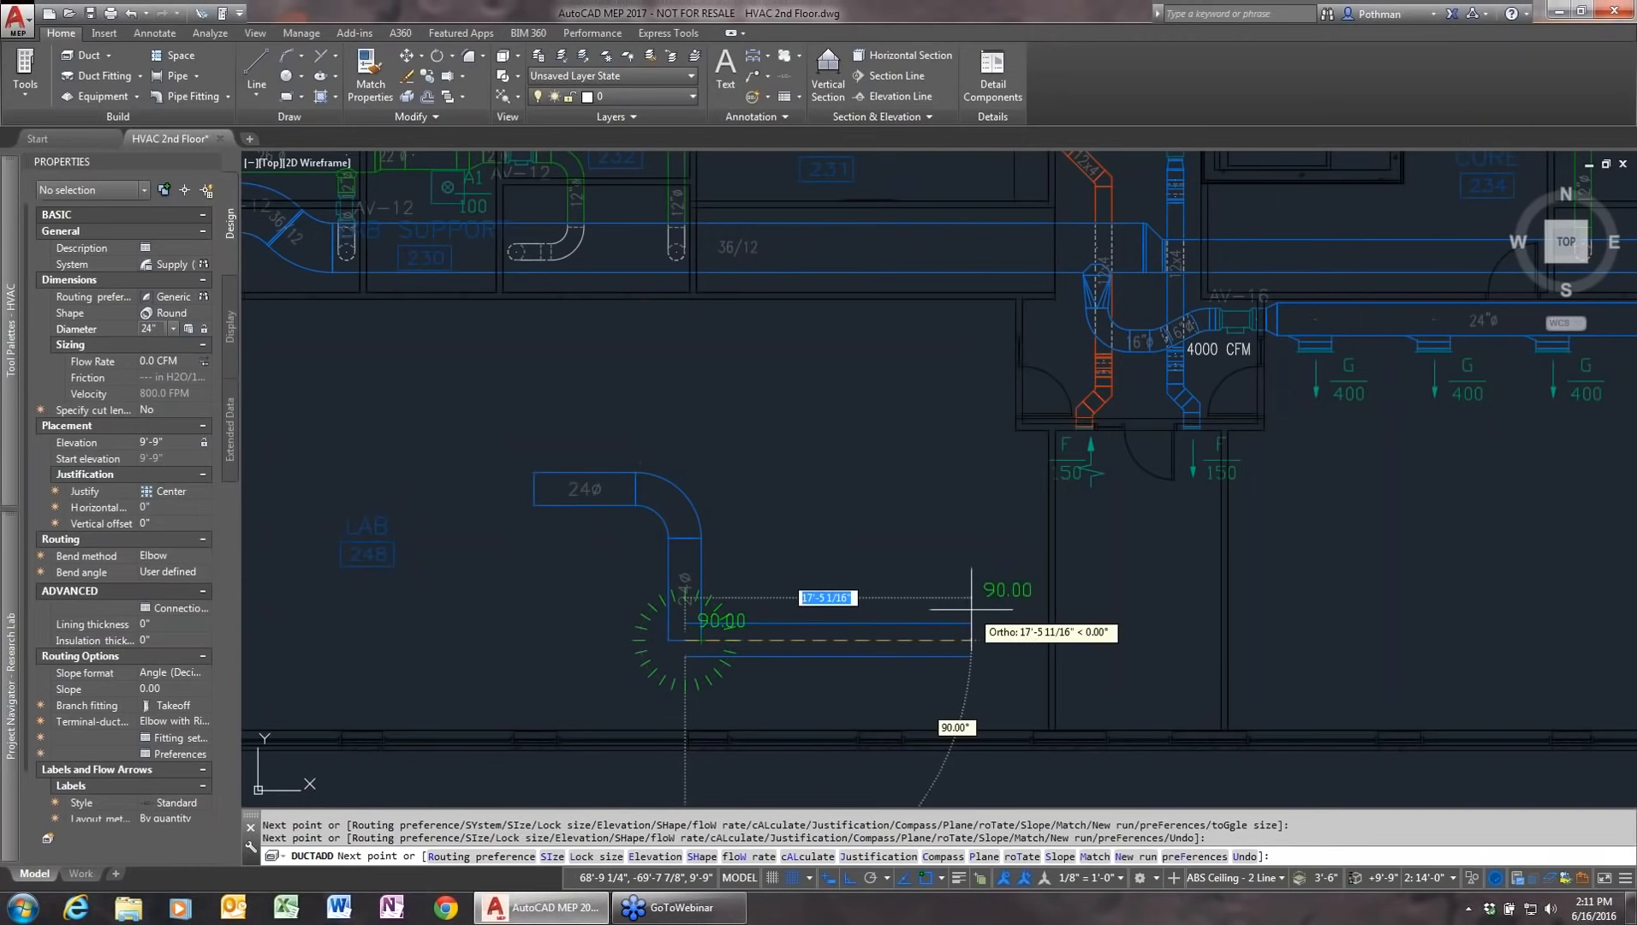
left_click(971, 609)
key("Return")
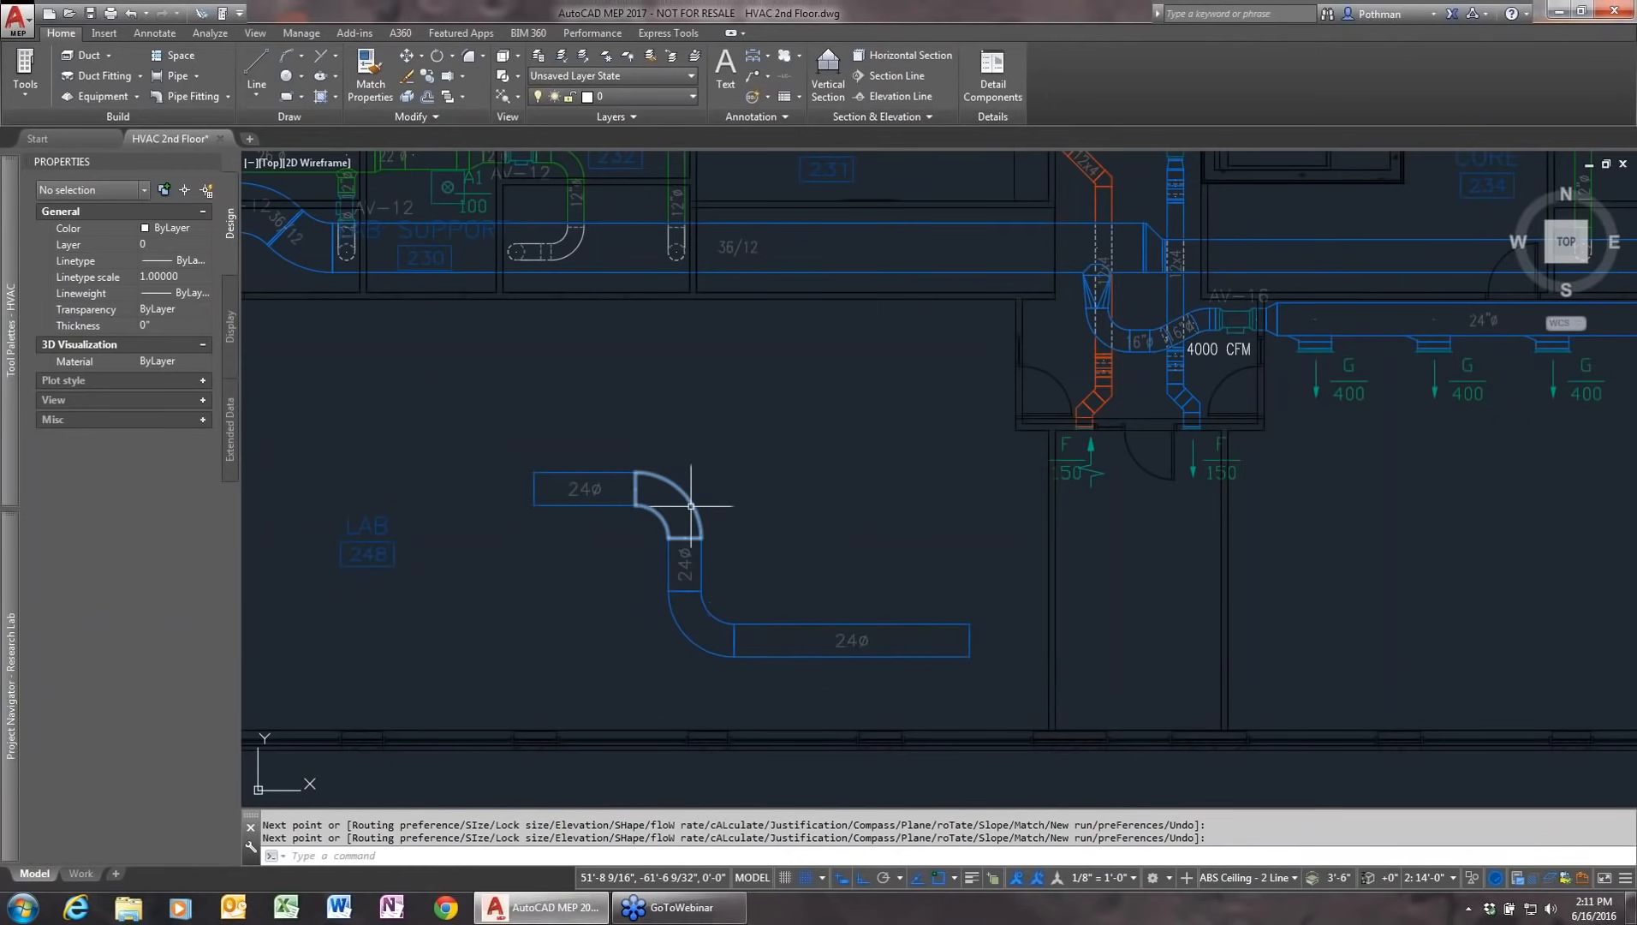
Step: Draw a rectangular 24x12 supply duct above the round one, running east, south and east again at elevation 9'-9"
left_click(67, 58)
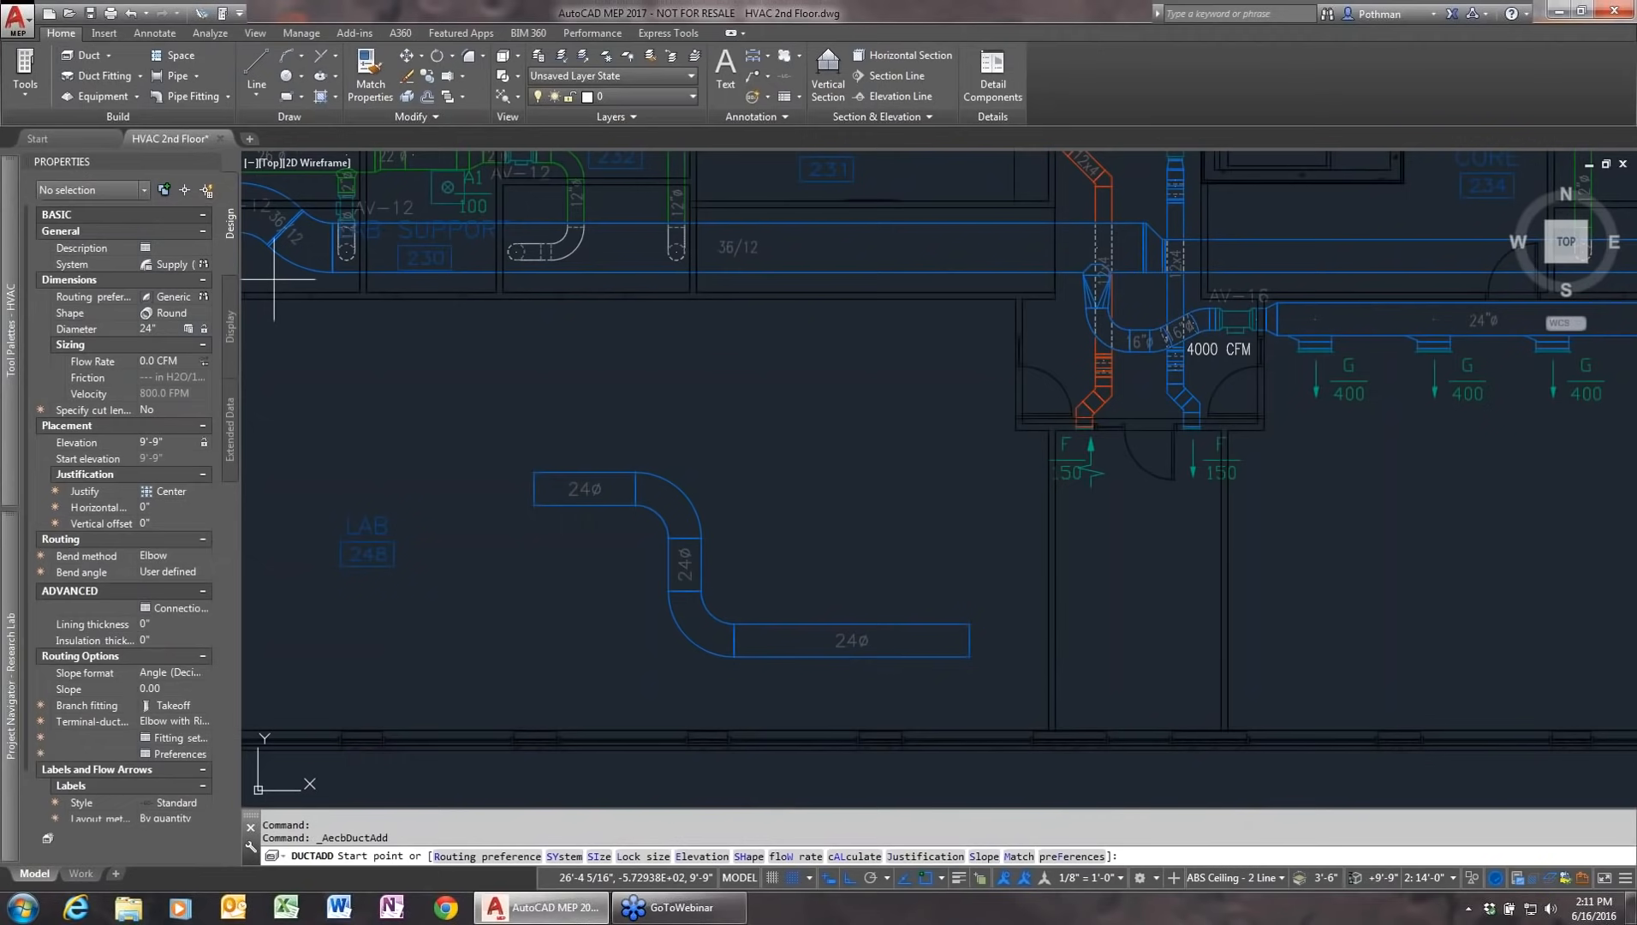
left_click(204, 312)
left_click(179, 345)
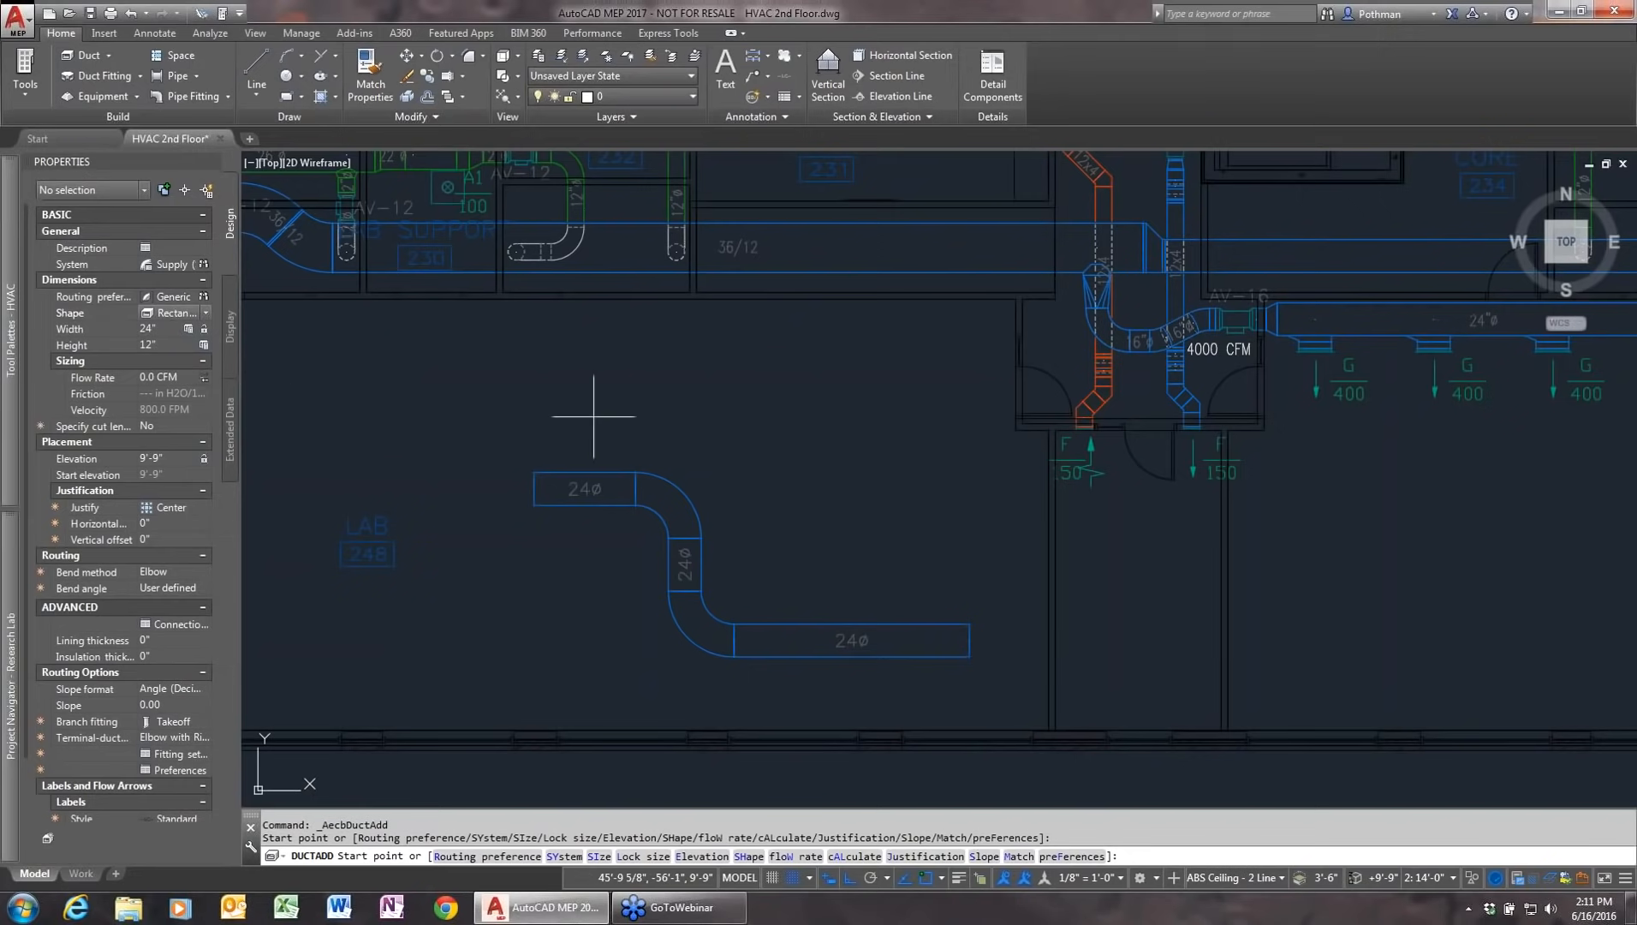
left_click(477, 396)
left_click(788, 418)
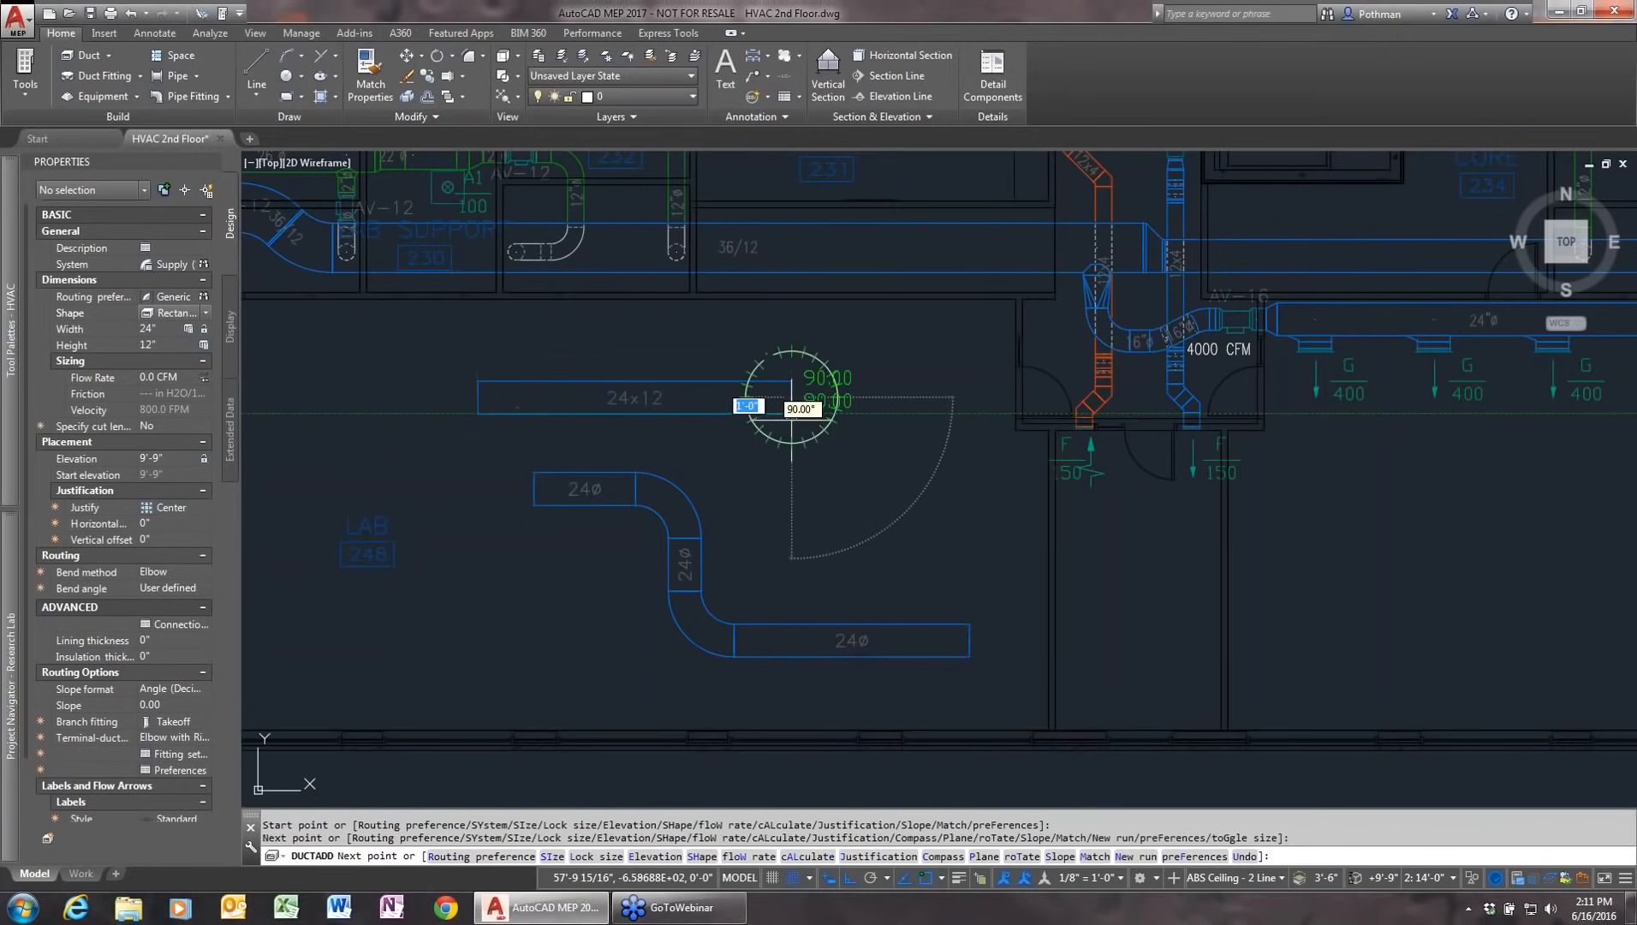
left_click(789, 549)
left_click(982, 551)
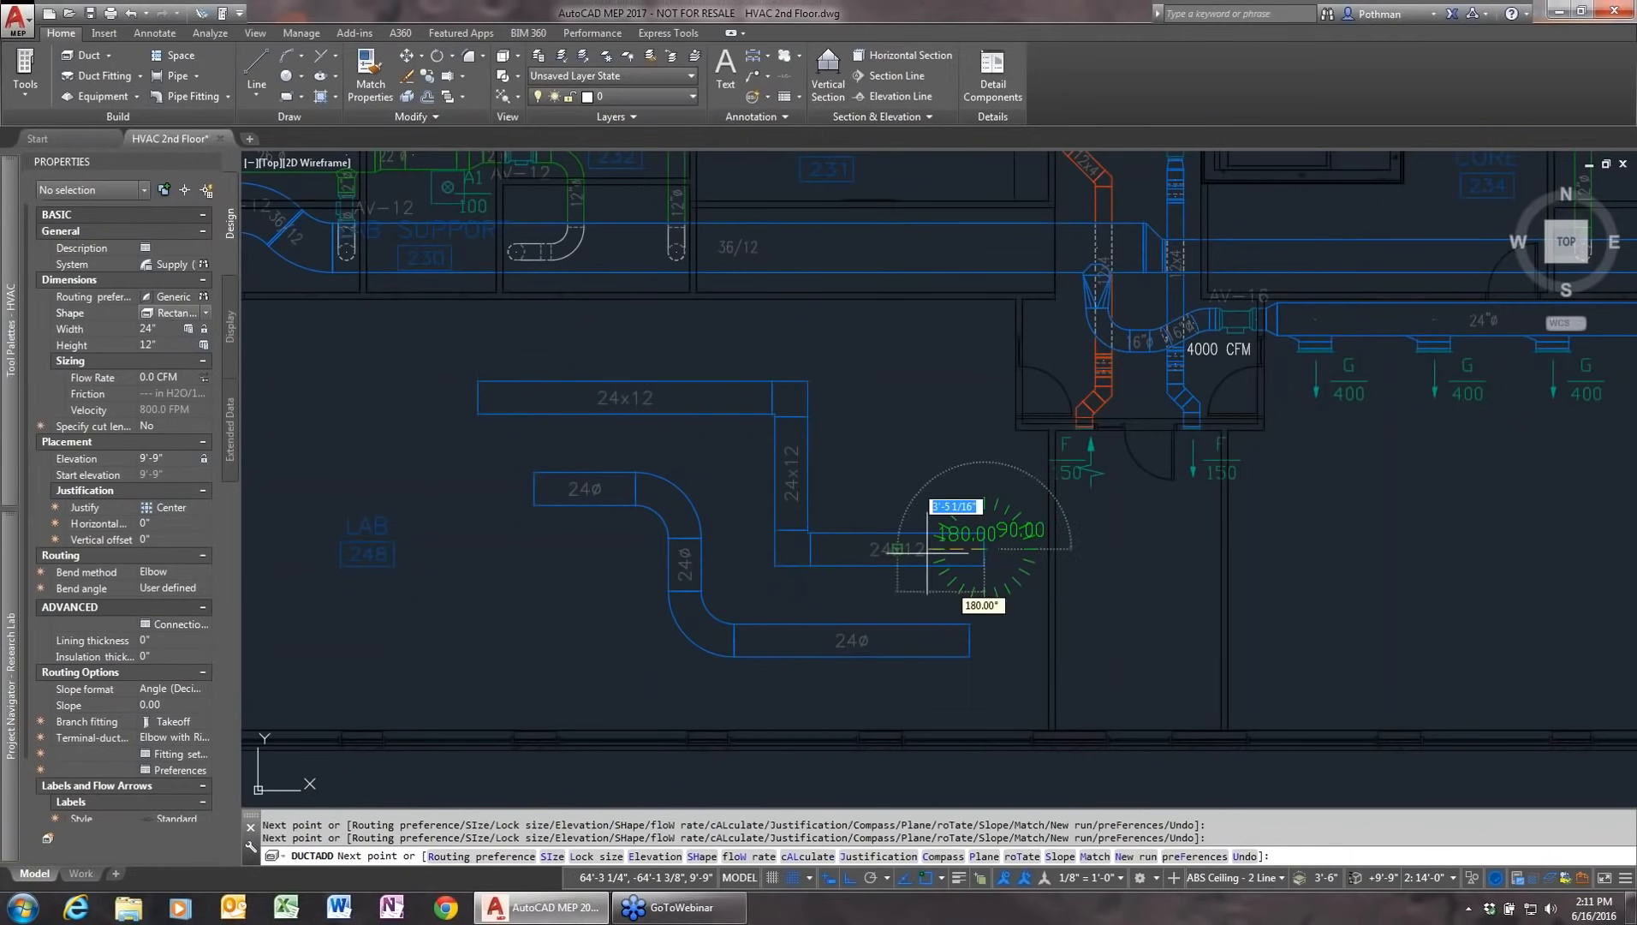
key("Return")
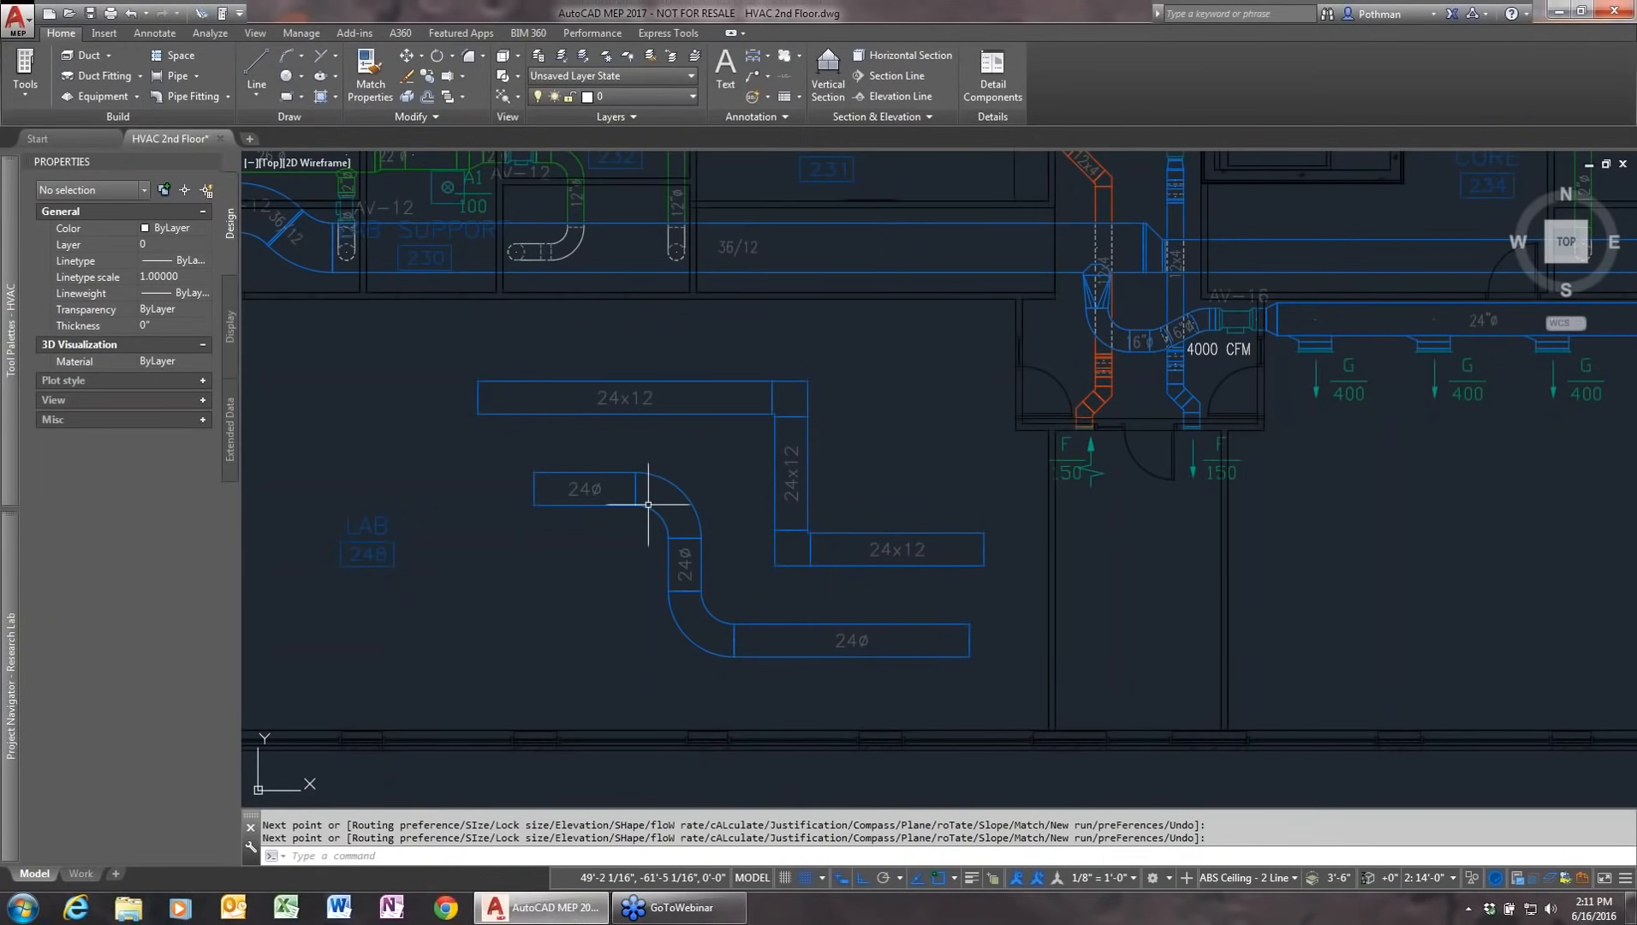
Step: Examine the Generic Slip Joint duct routing preference and its available parts for the round straight elbow
left_click(315, 38)
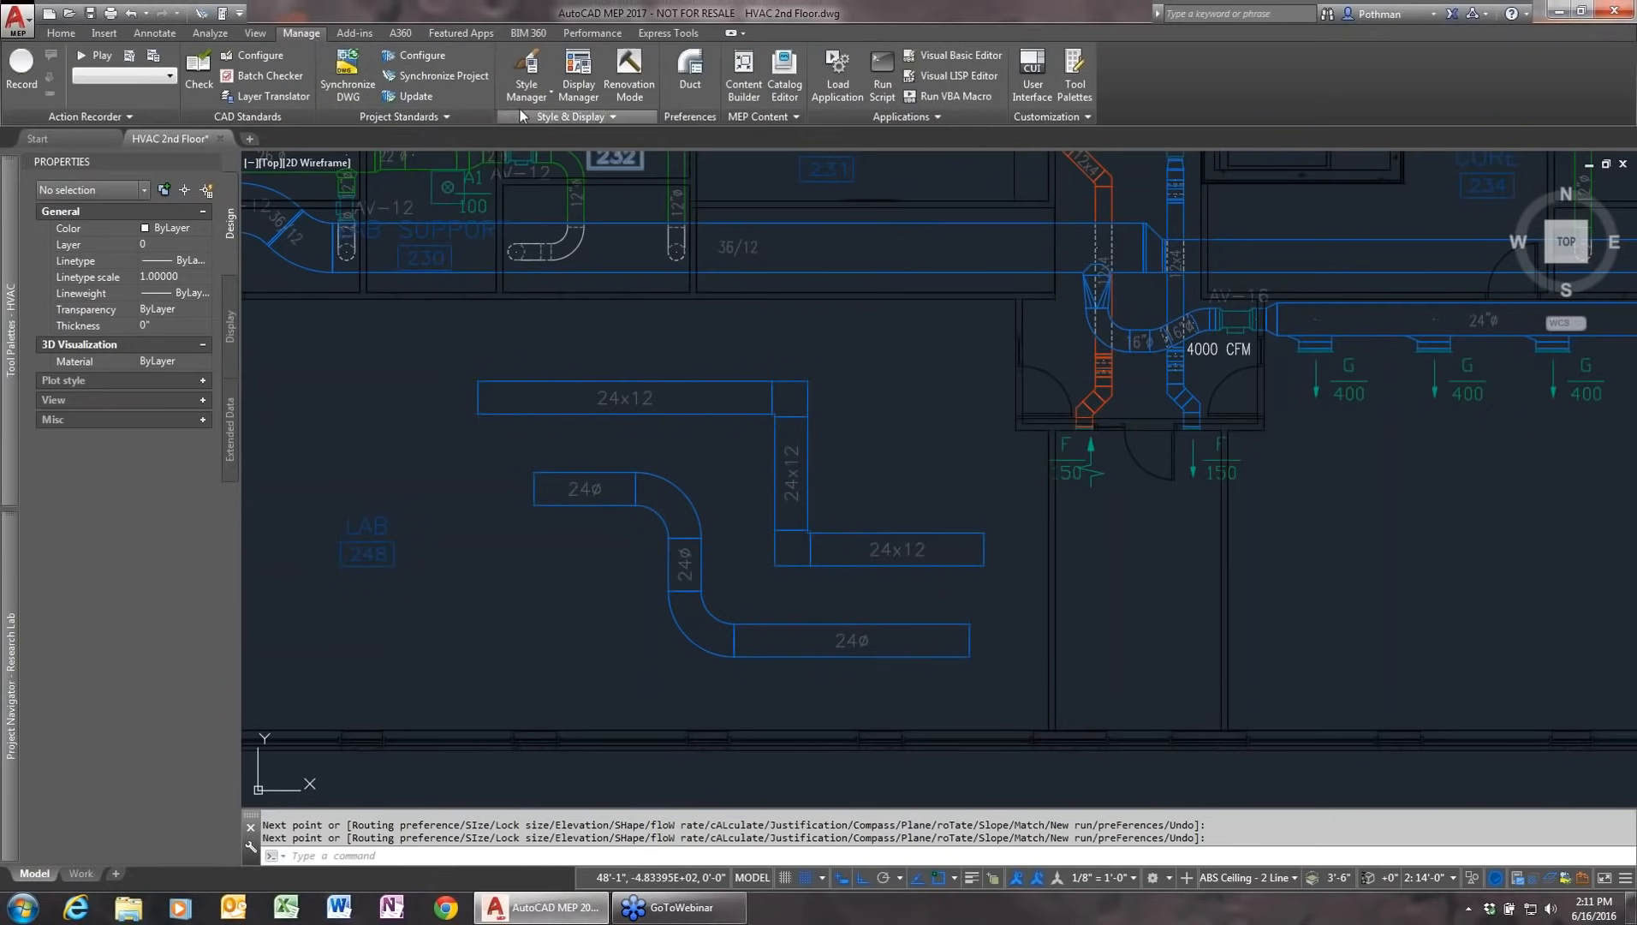
left_click(548, 96)
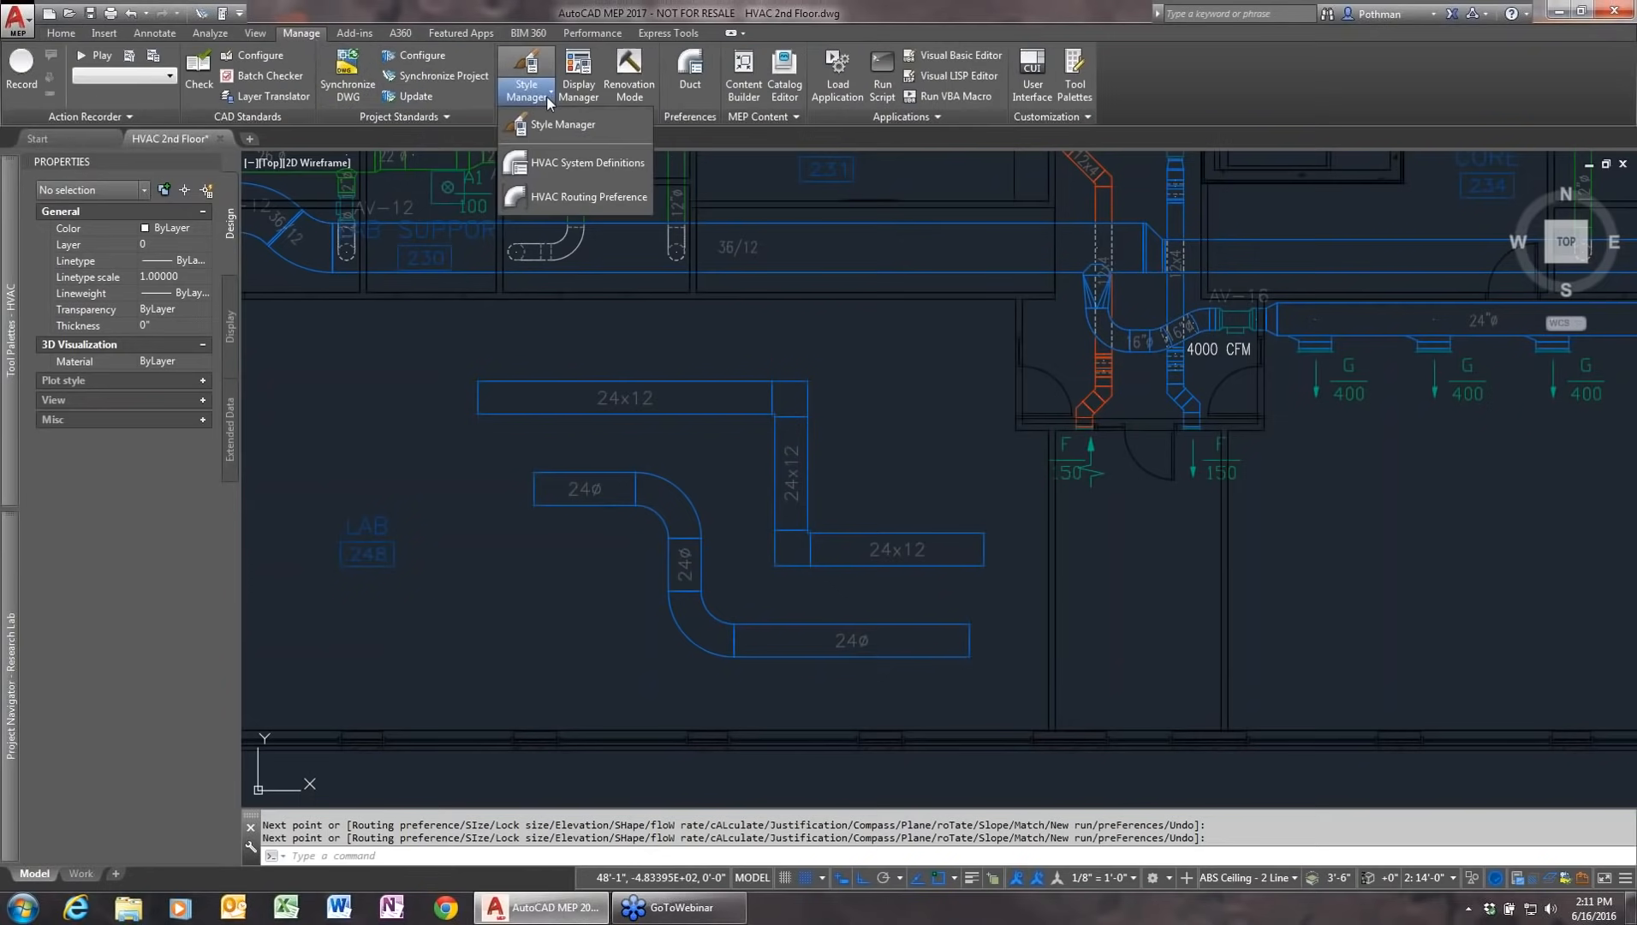
left_click(560, 196)
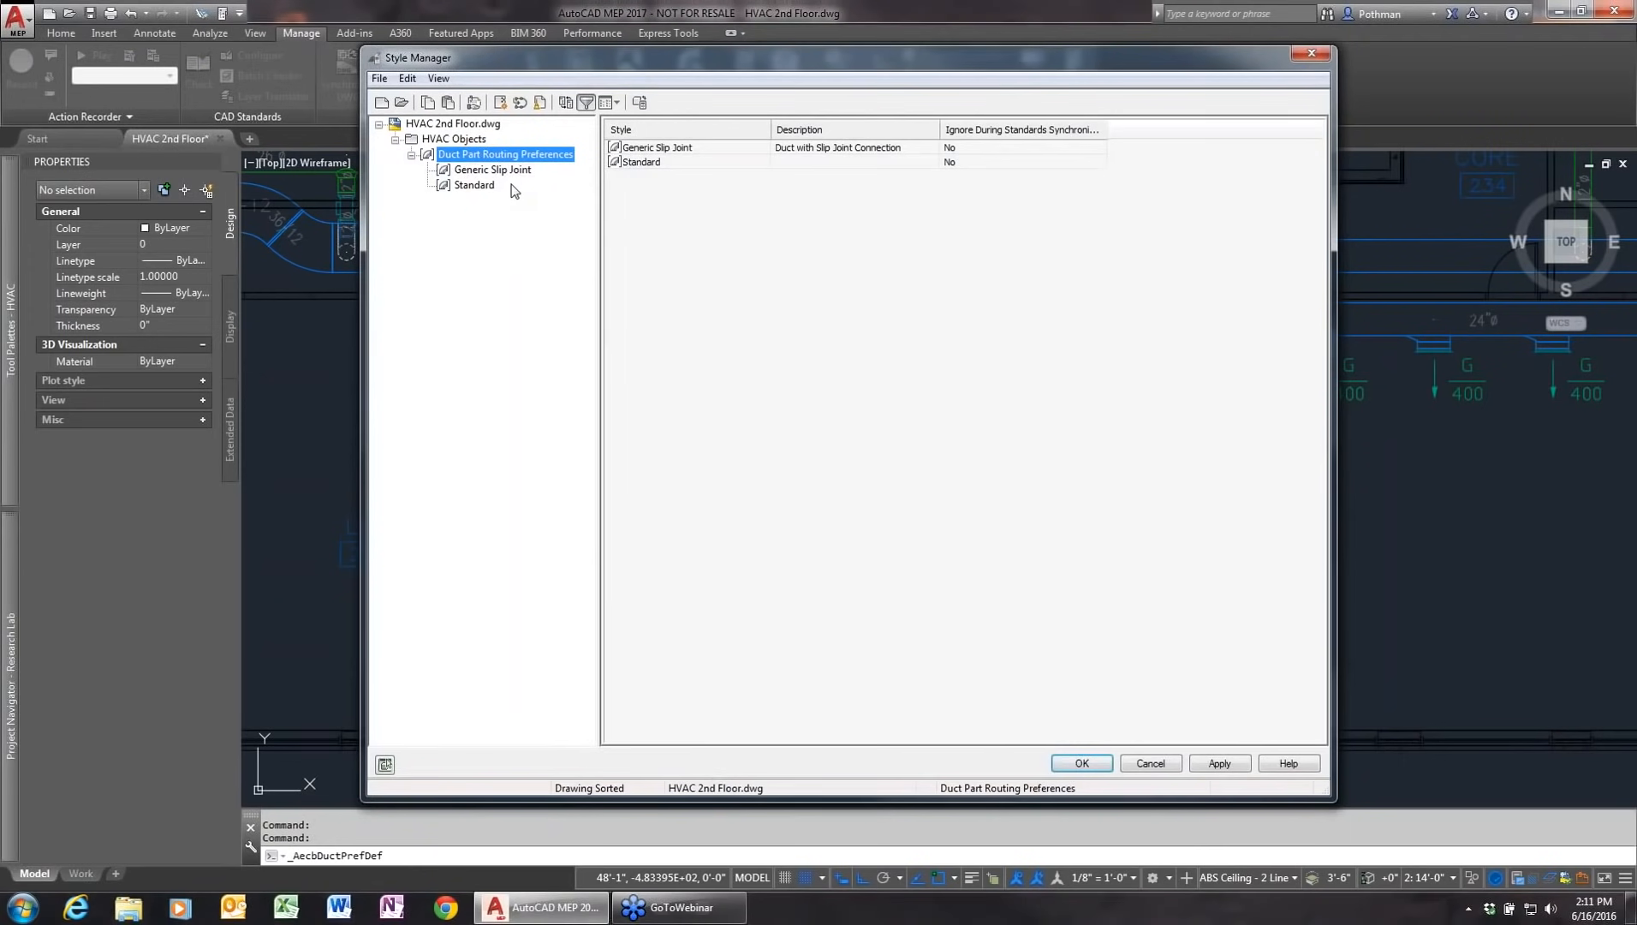
left_click(507, 171)
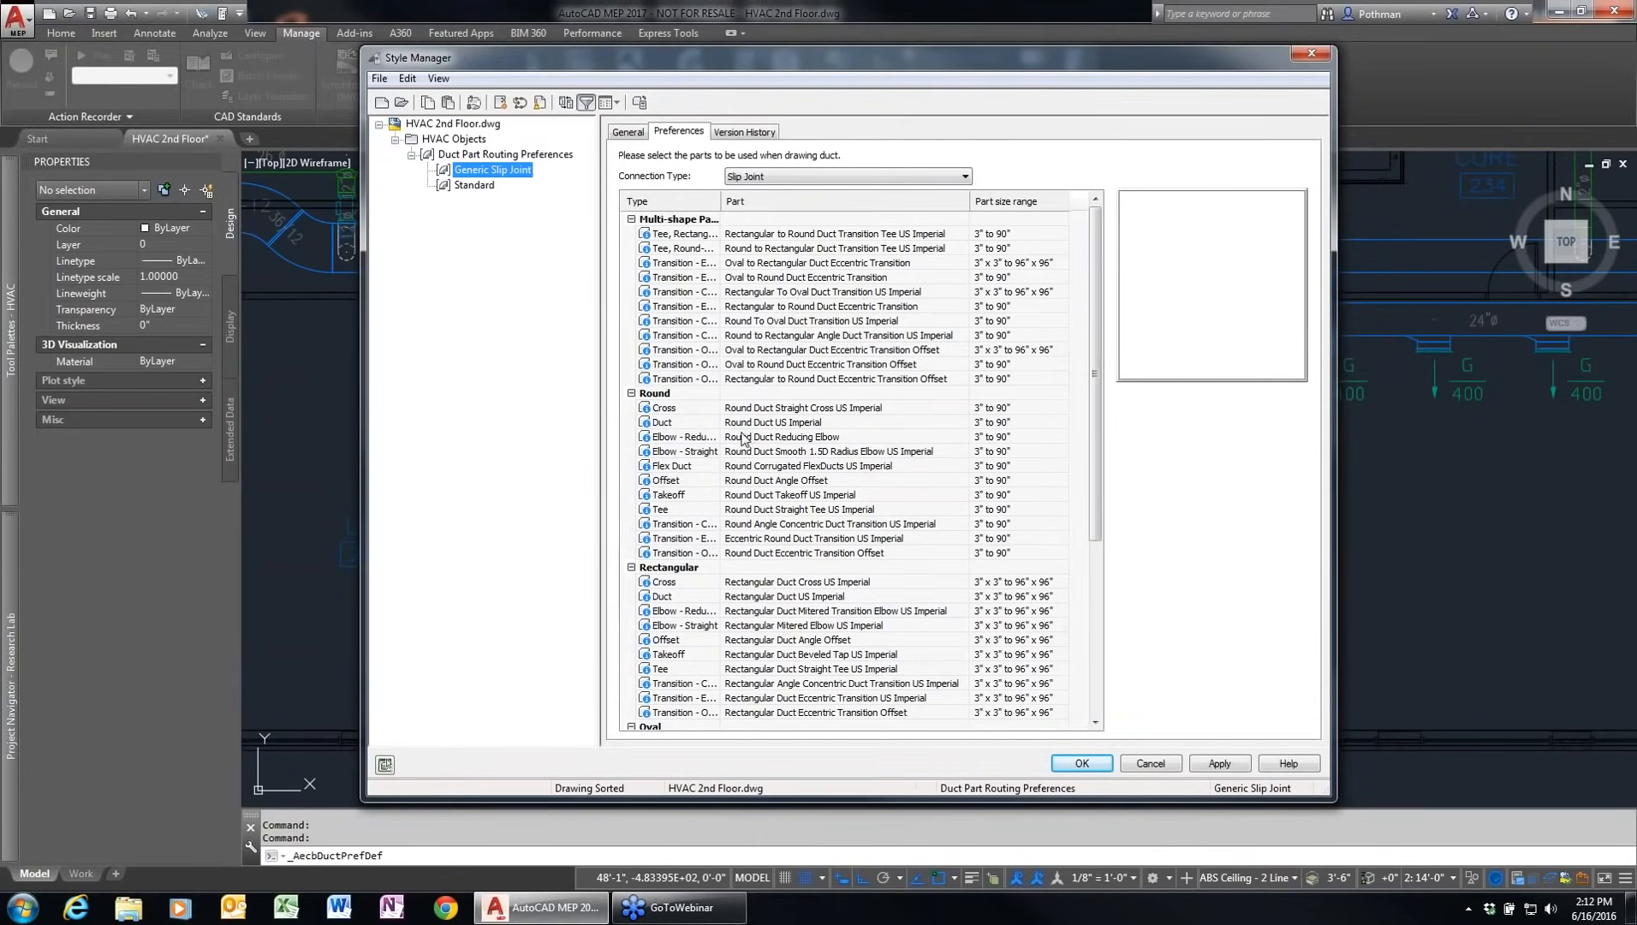
left_click(888, 451)
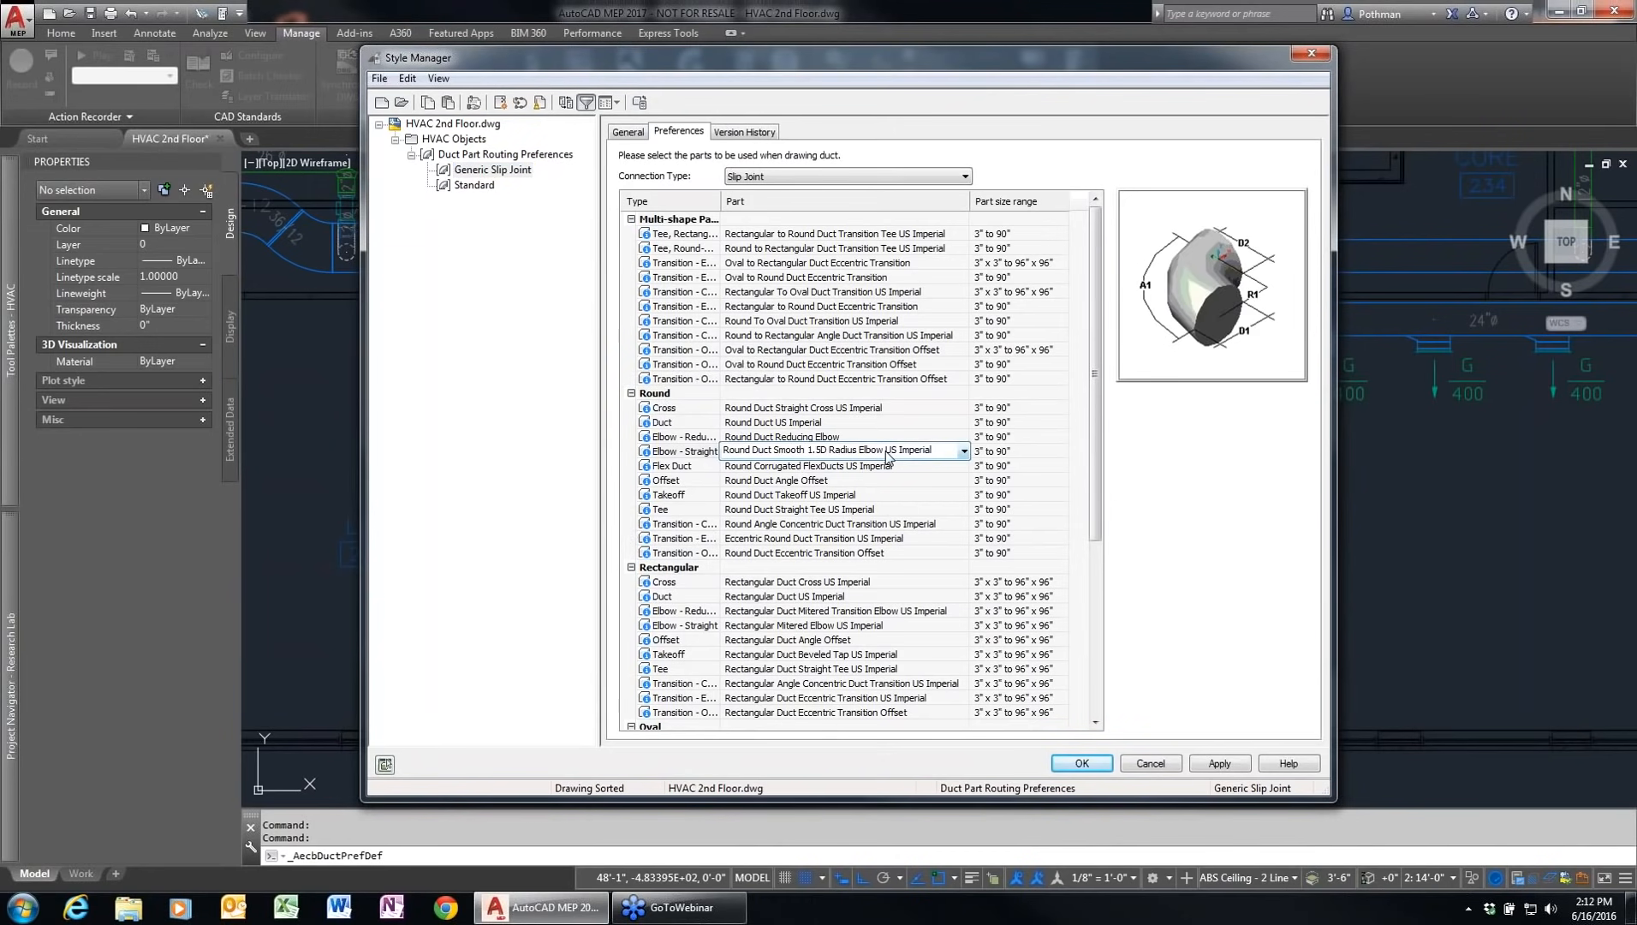
left_click(964, 451)
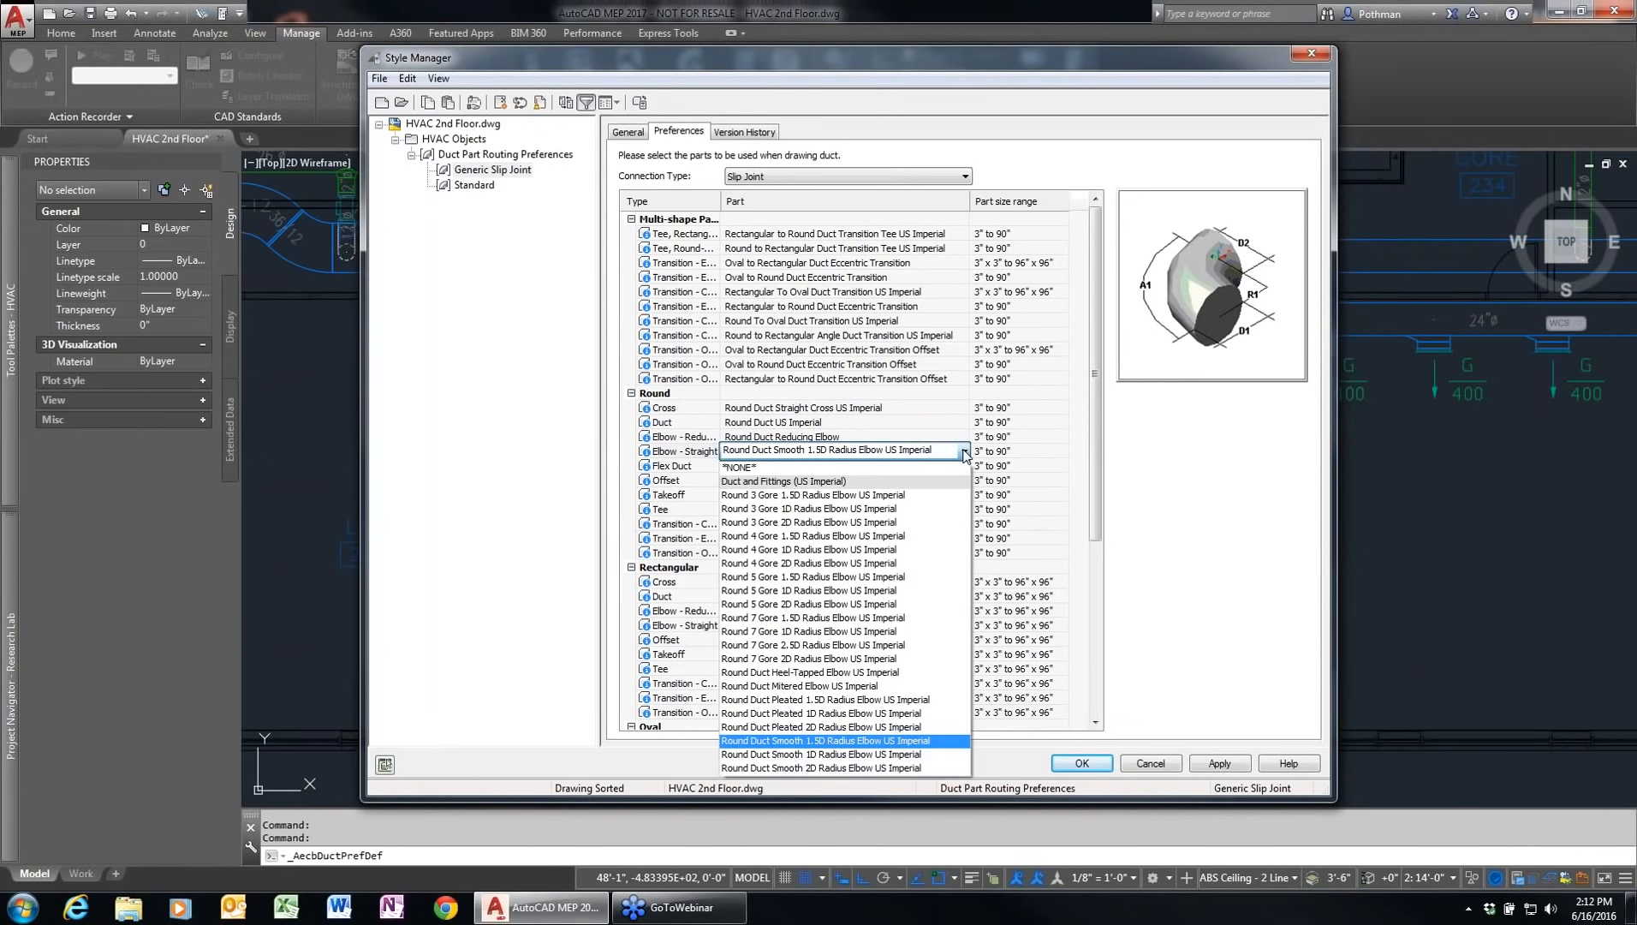
left_click(964, 451)
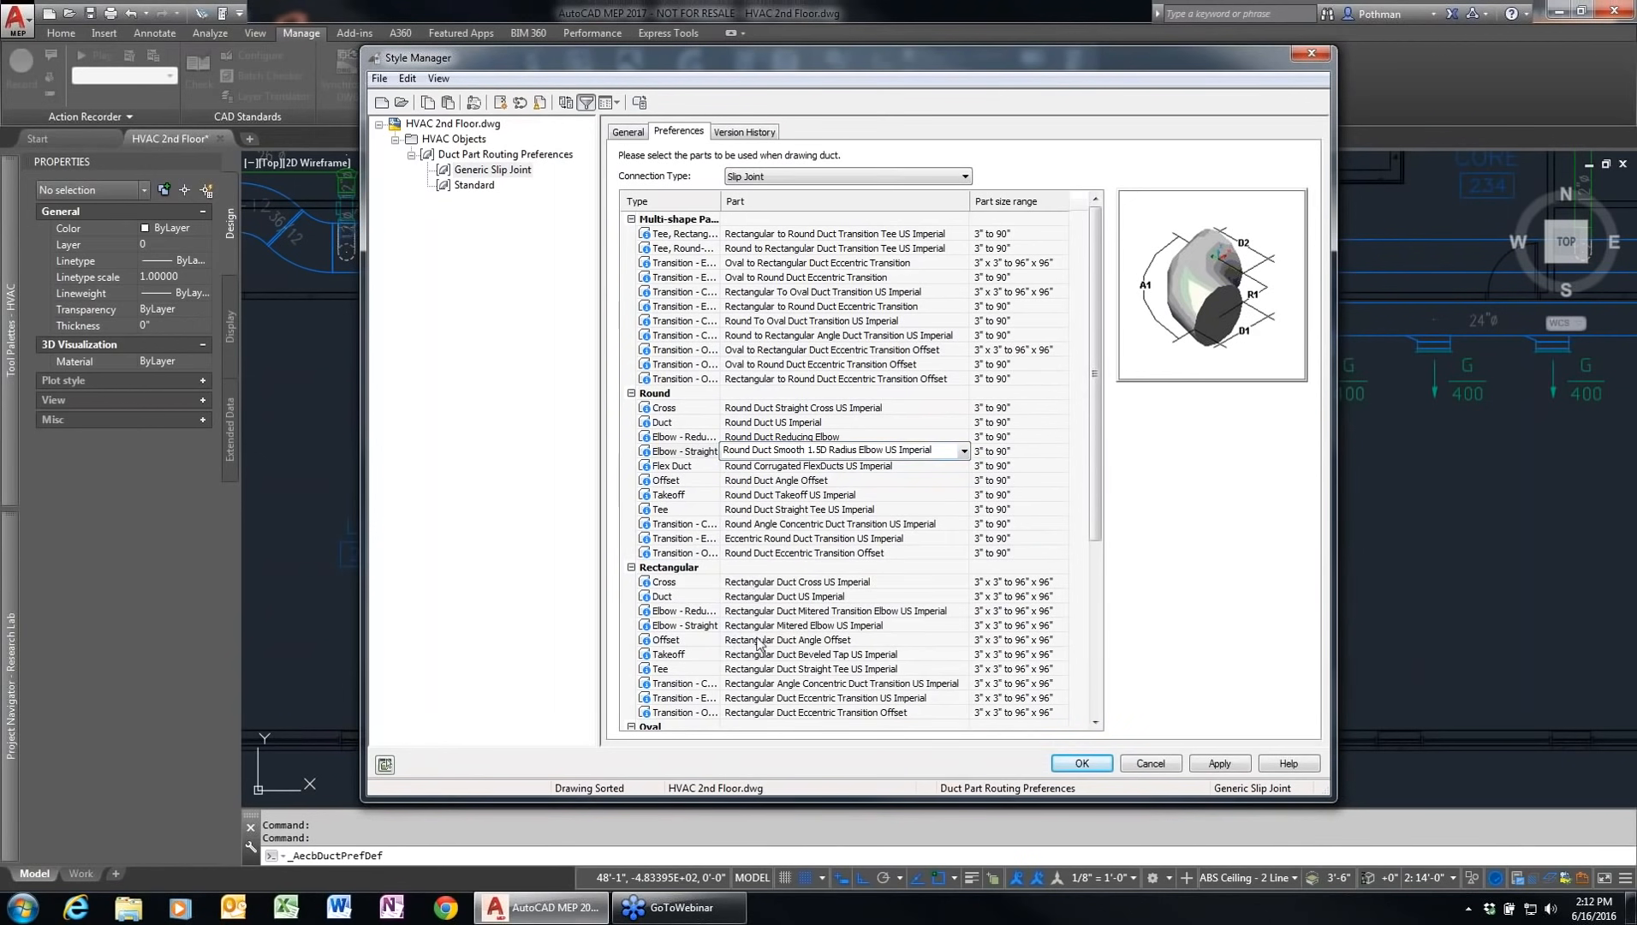
Step: Examine the available parts for the rectangular straight elbow and leave the routing preferences without changes
left_click(852, 624)
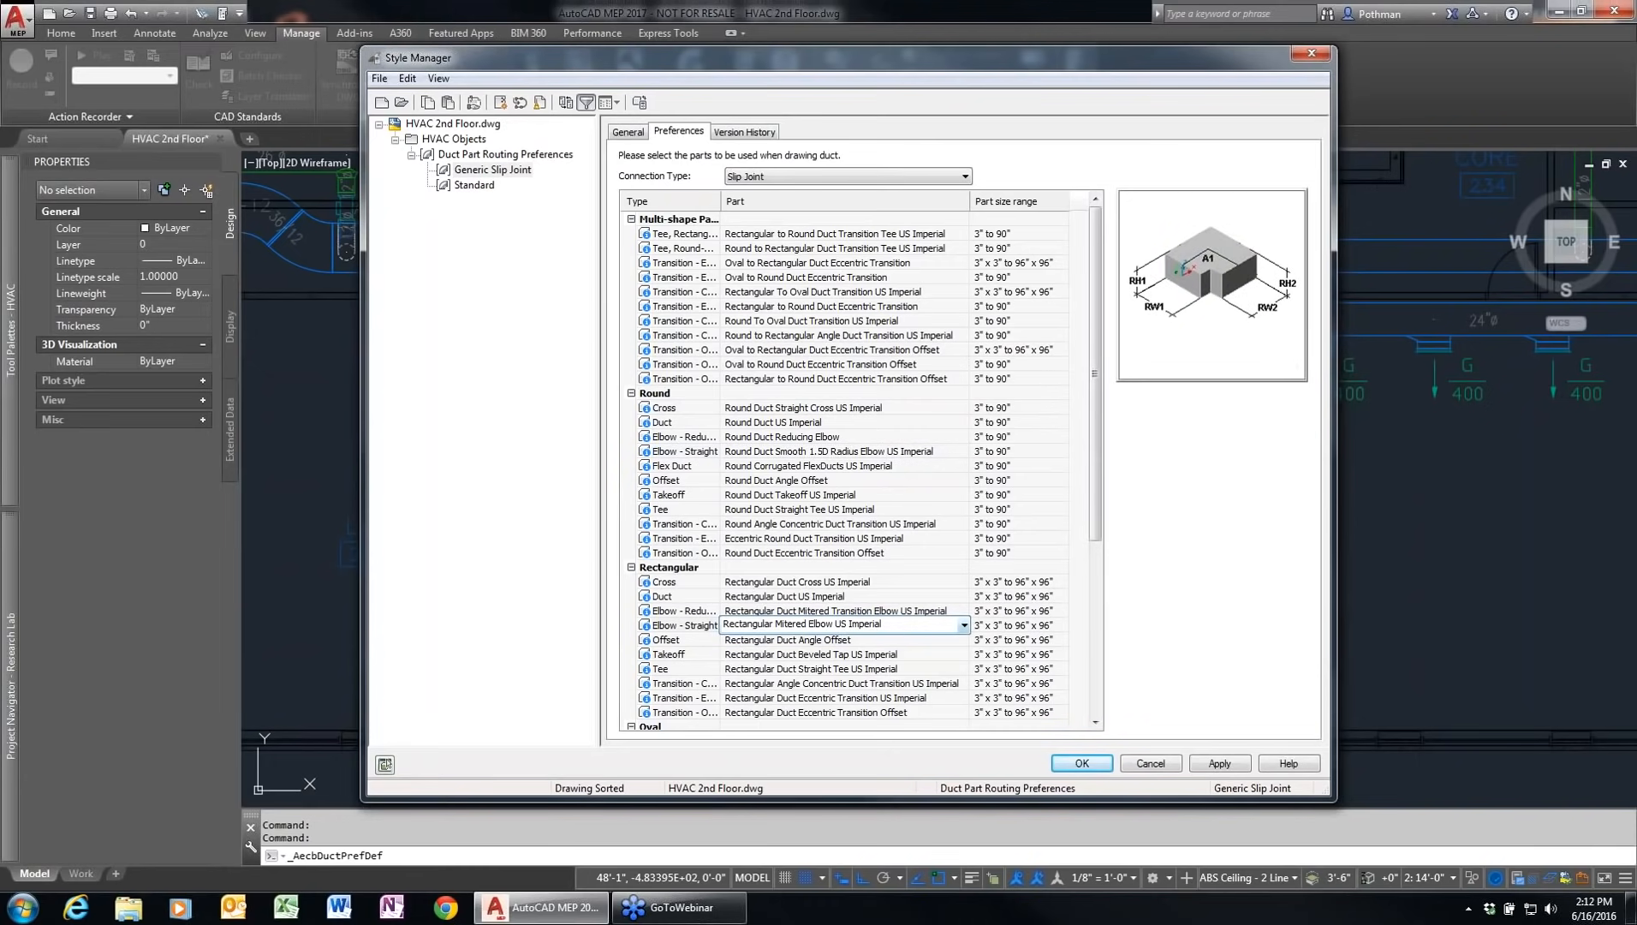
left_click(964, 625)
left_click(964, 627)
left_click(1150, 763)
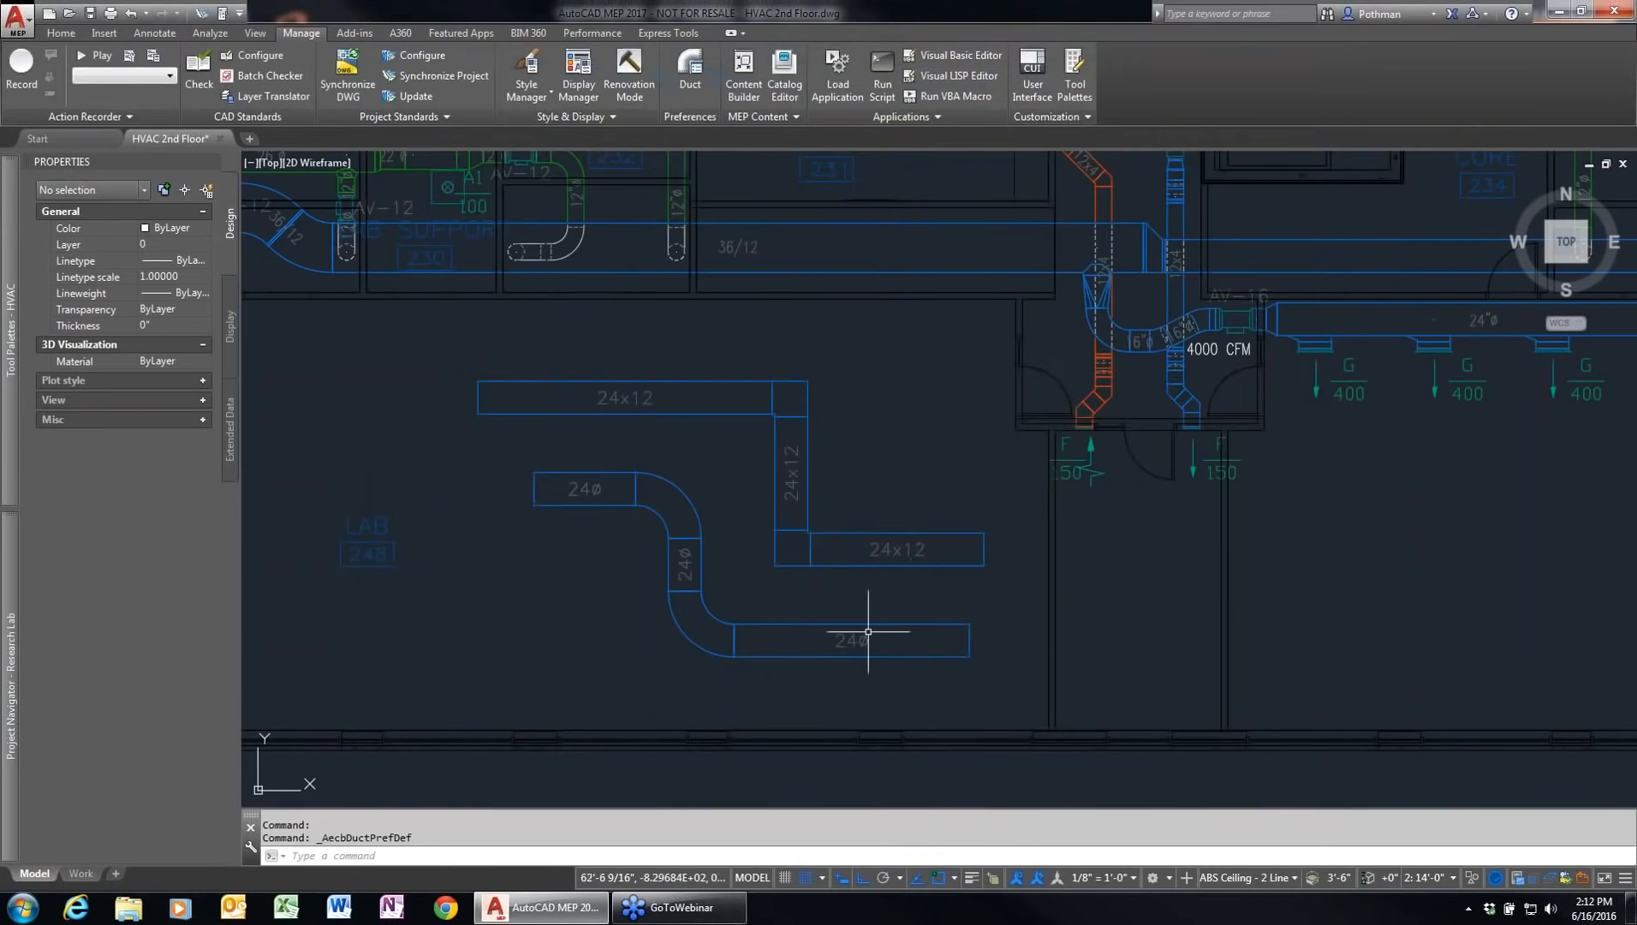
Step: Set the last leg of the round duct to 20-inch diameter, accepting the 24.0 in. to 20.0 in. 15 Deg Round Angle Concentric Duct Transition
left_click(842, 623)
scroll(841, 624, "down", 3)
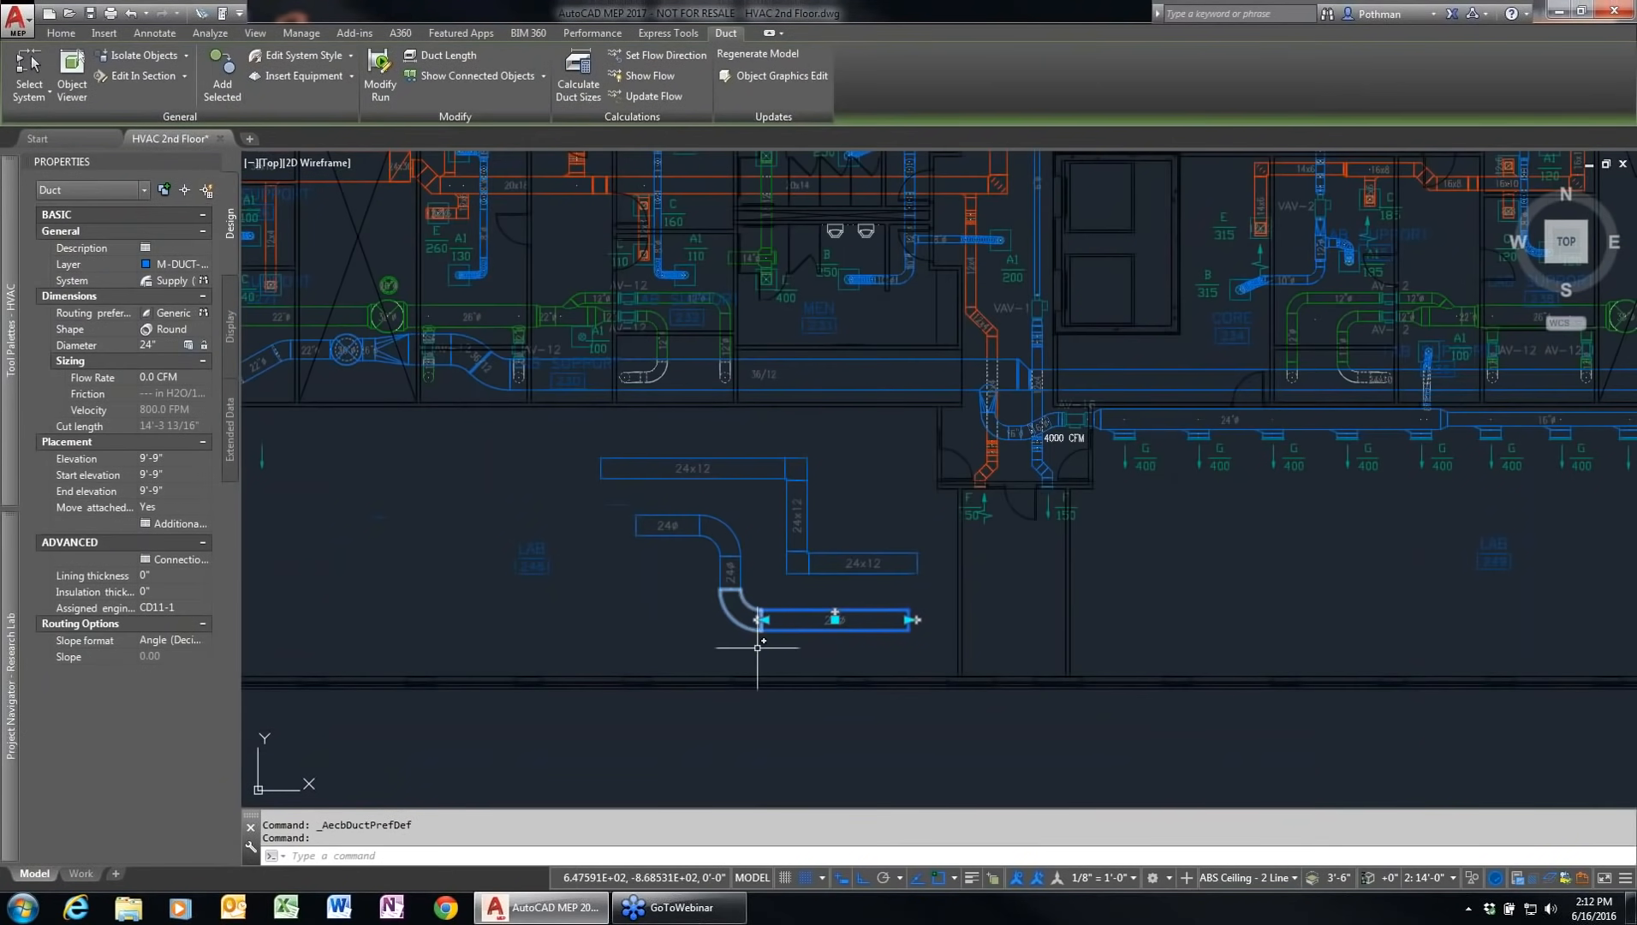
scroll(779, 625, "up", 3)
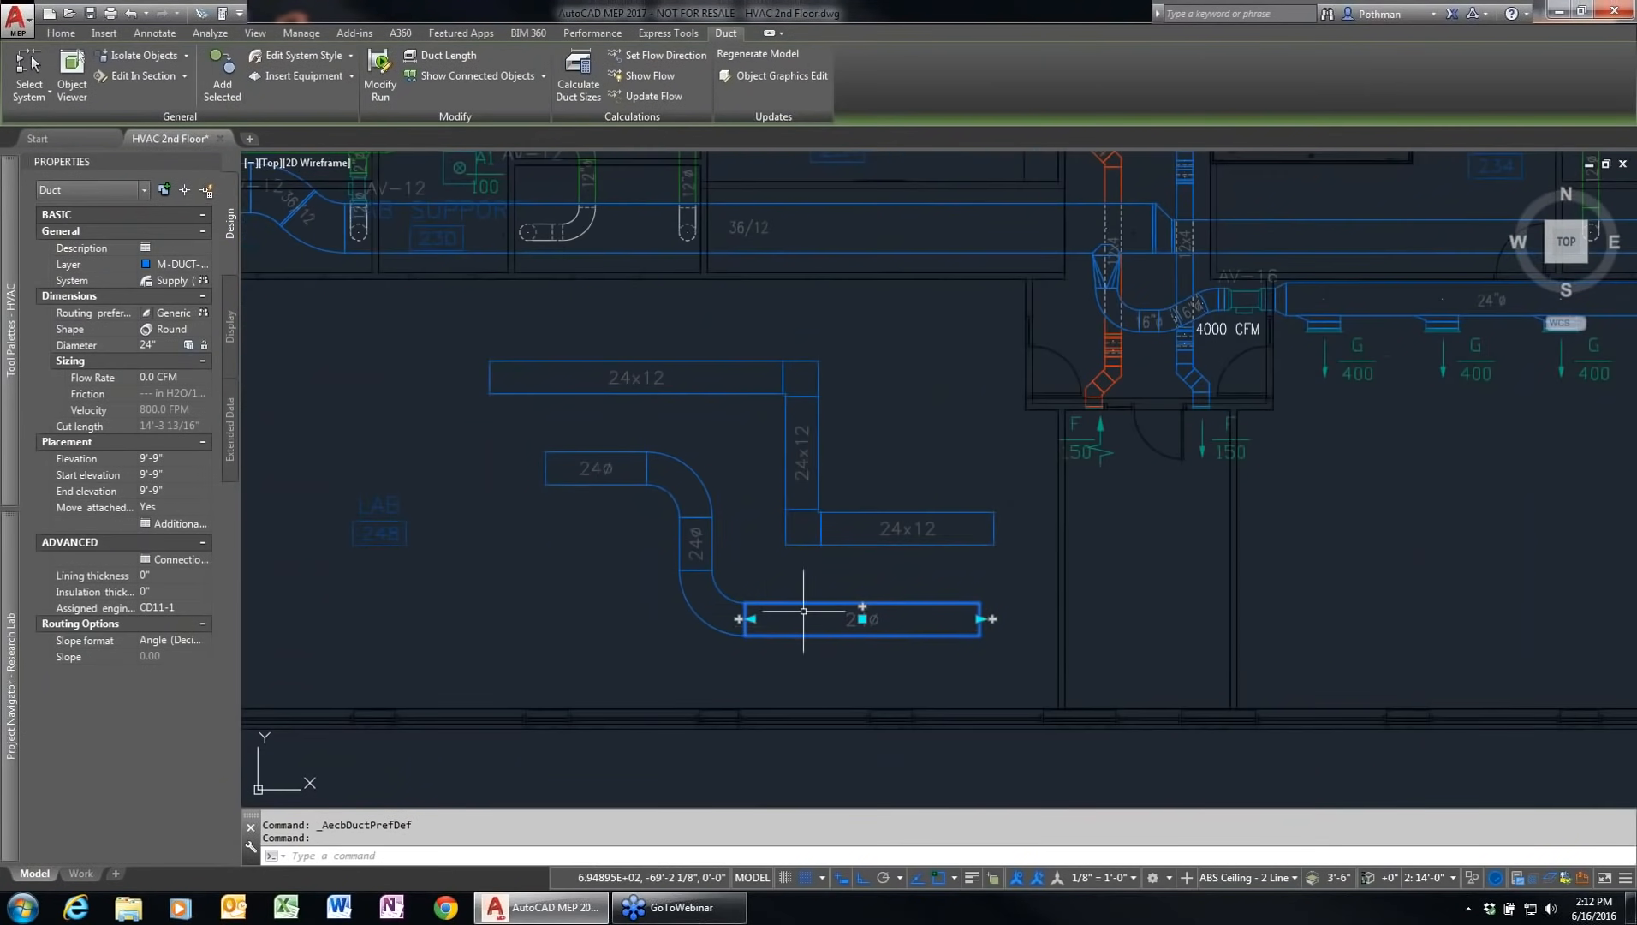
left_click(170, 345)
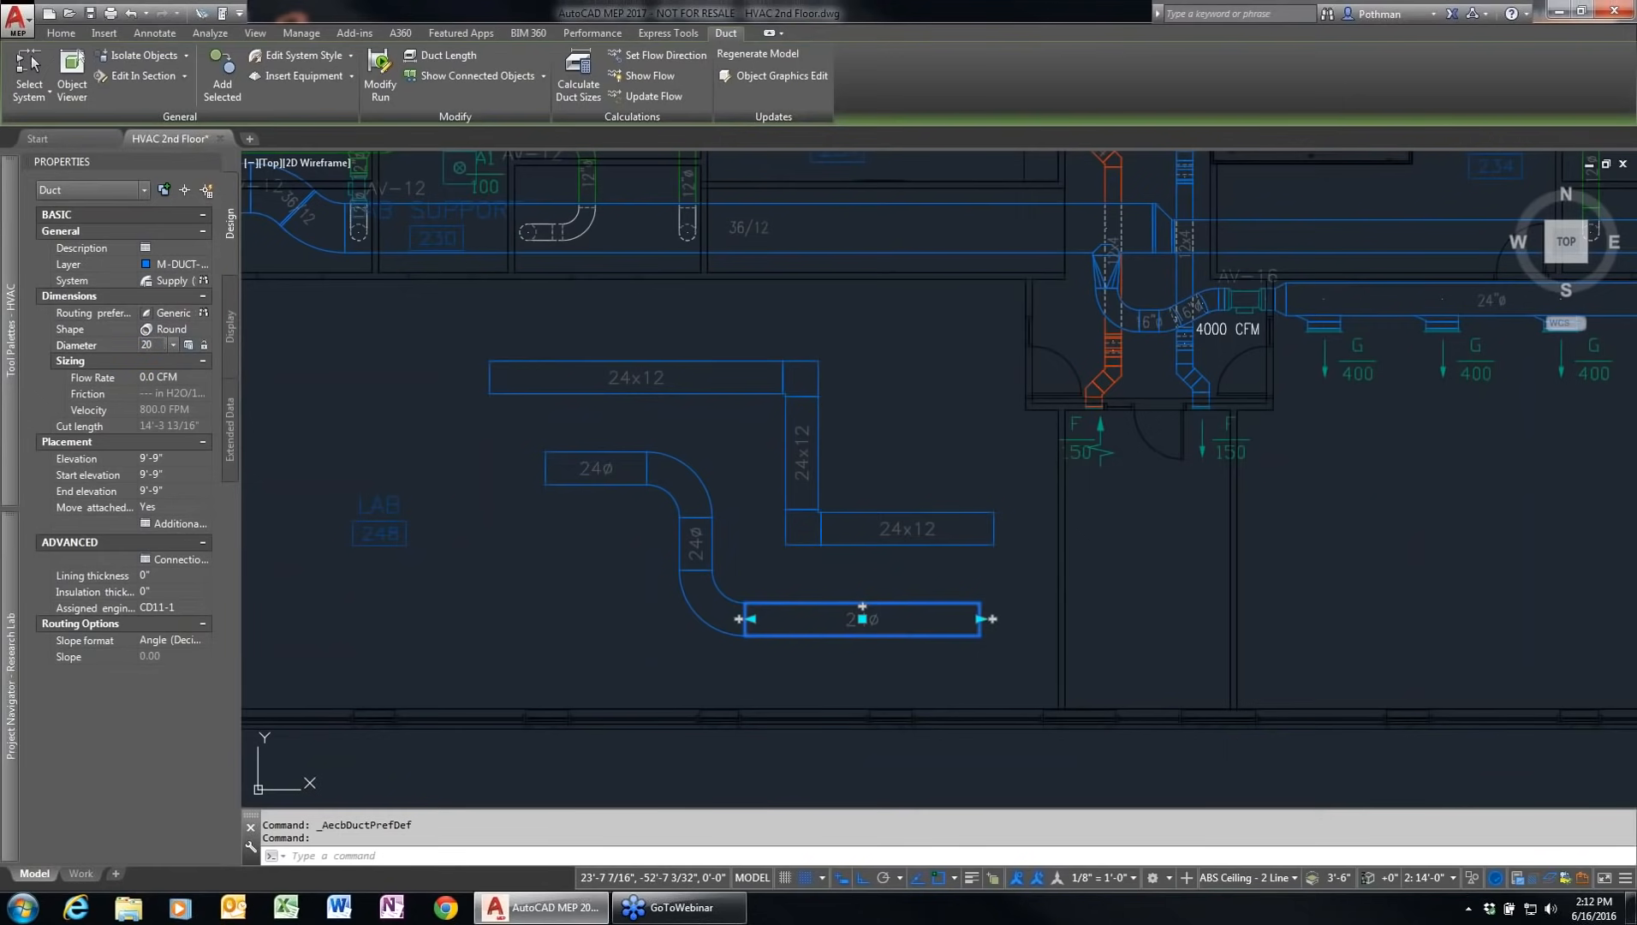
key("Return")
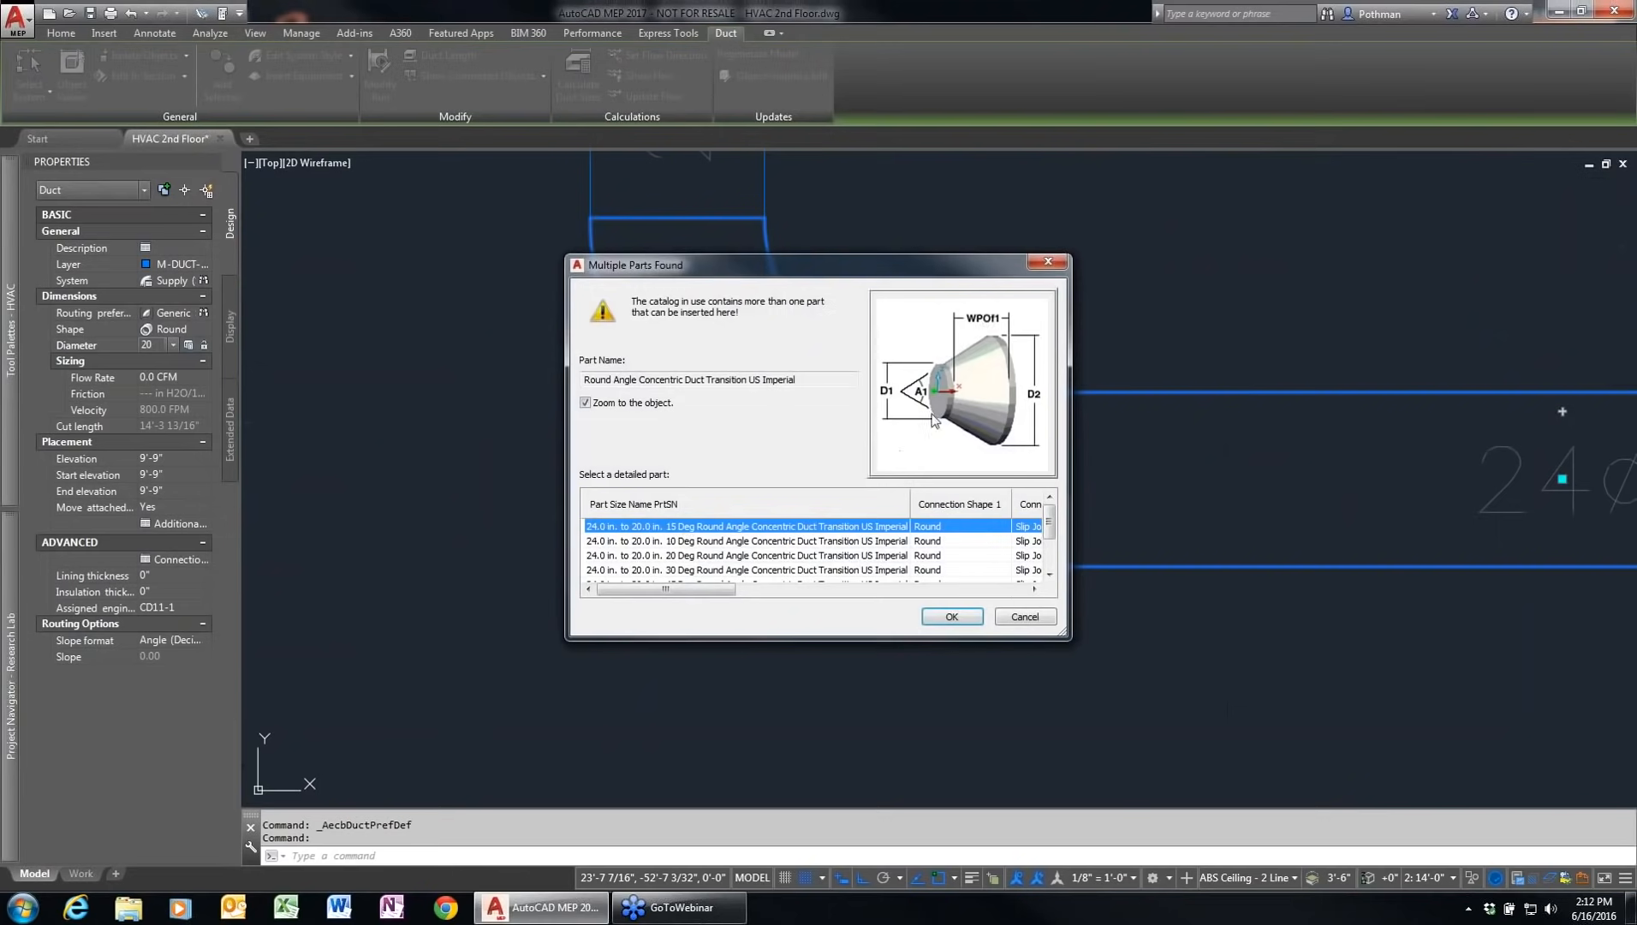
left_click(965, 618)
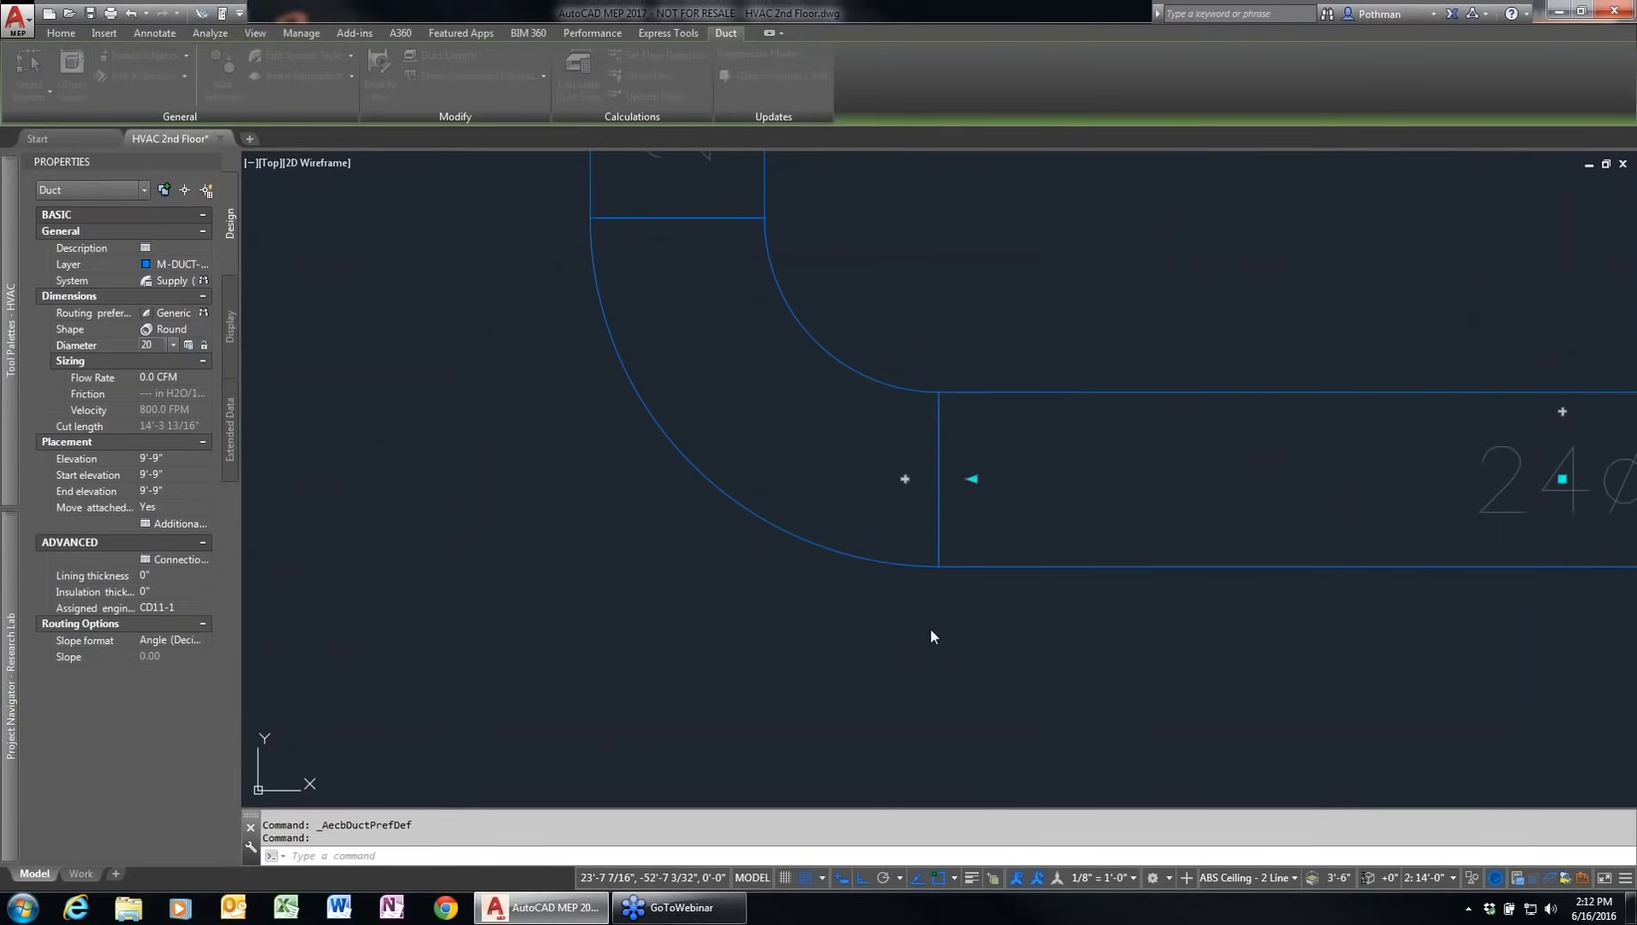
scroll(914, 635, "down", 5)
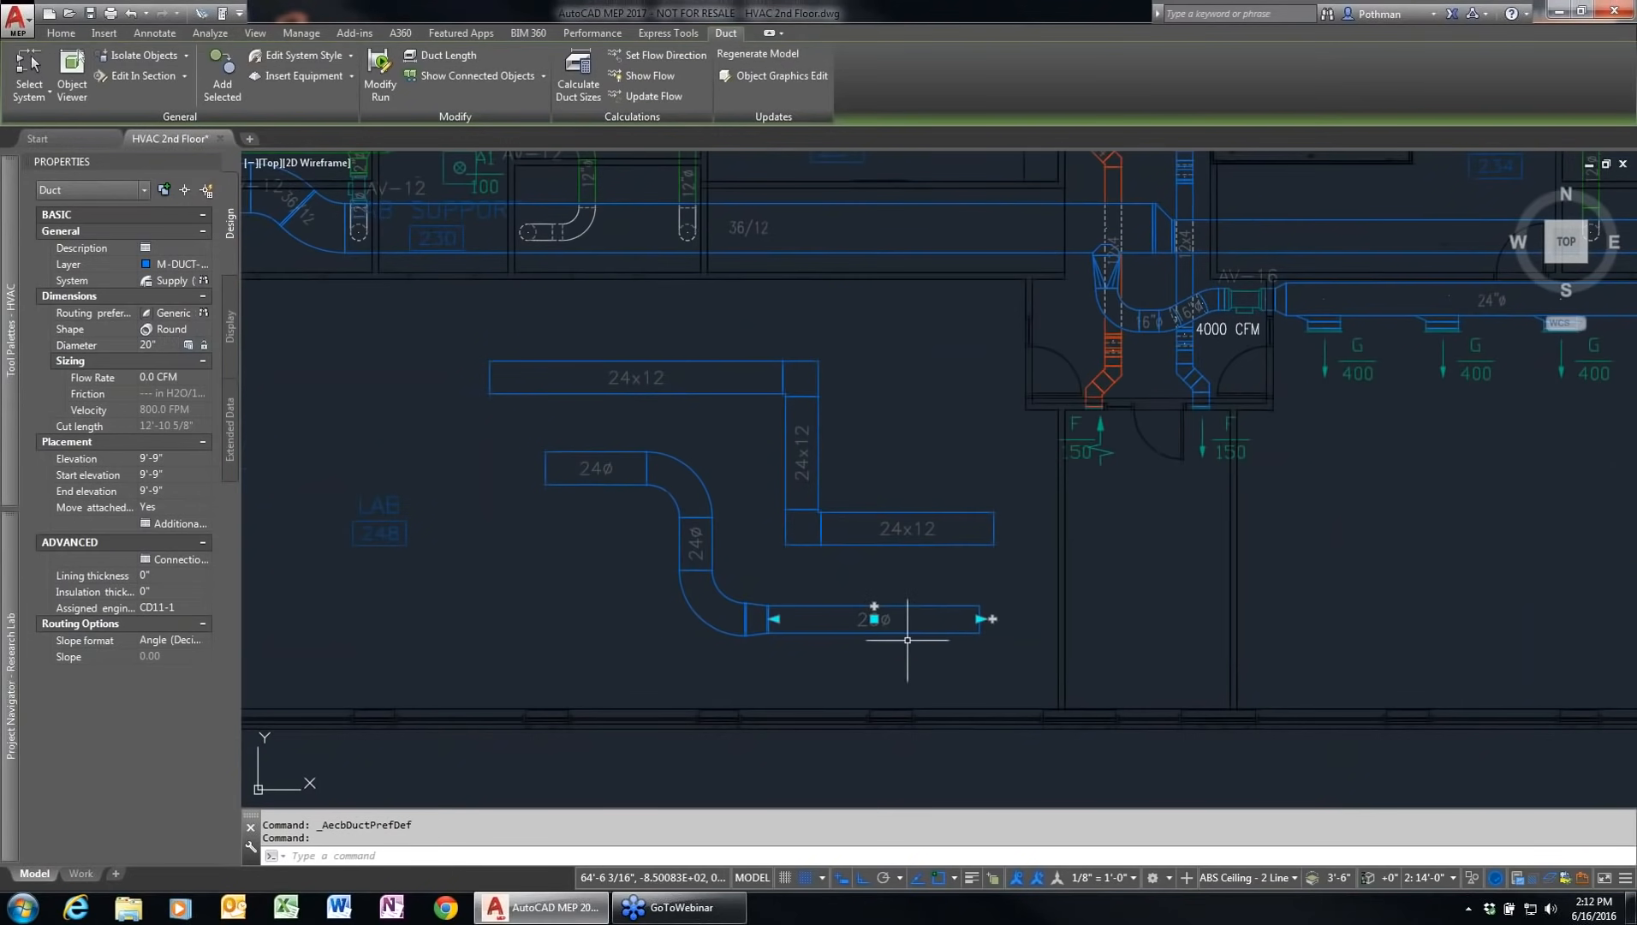
key("Escape")
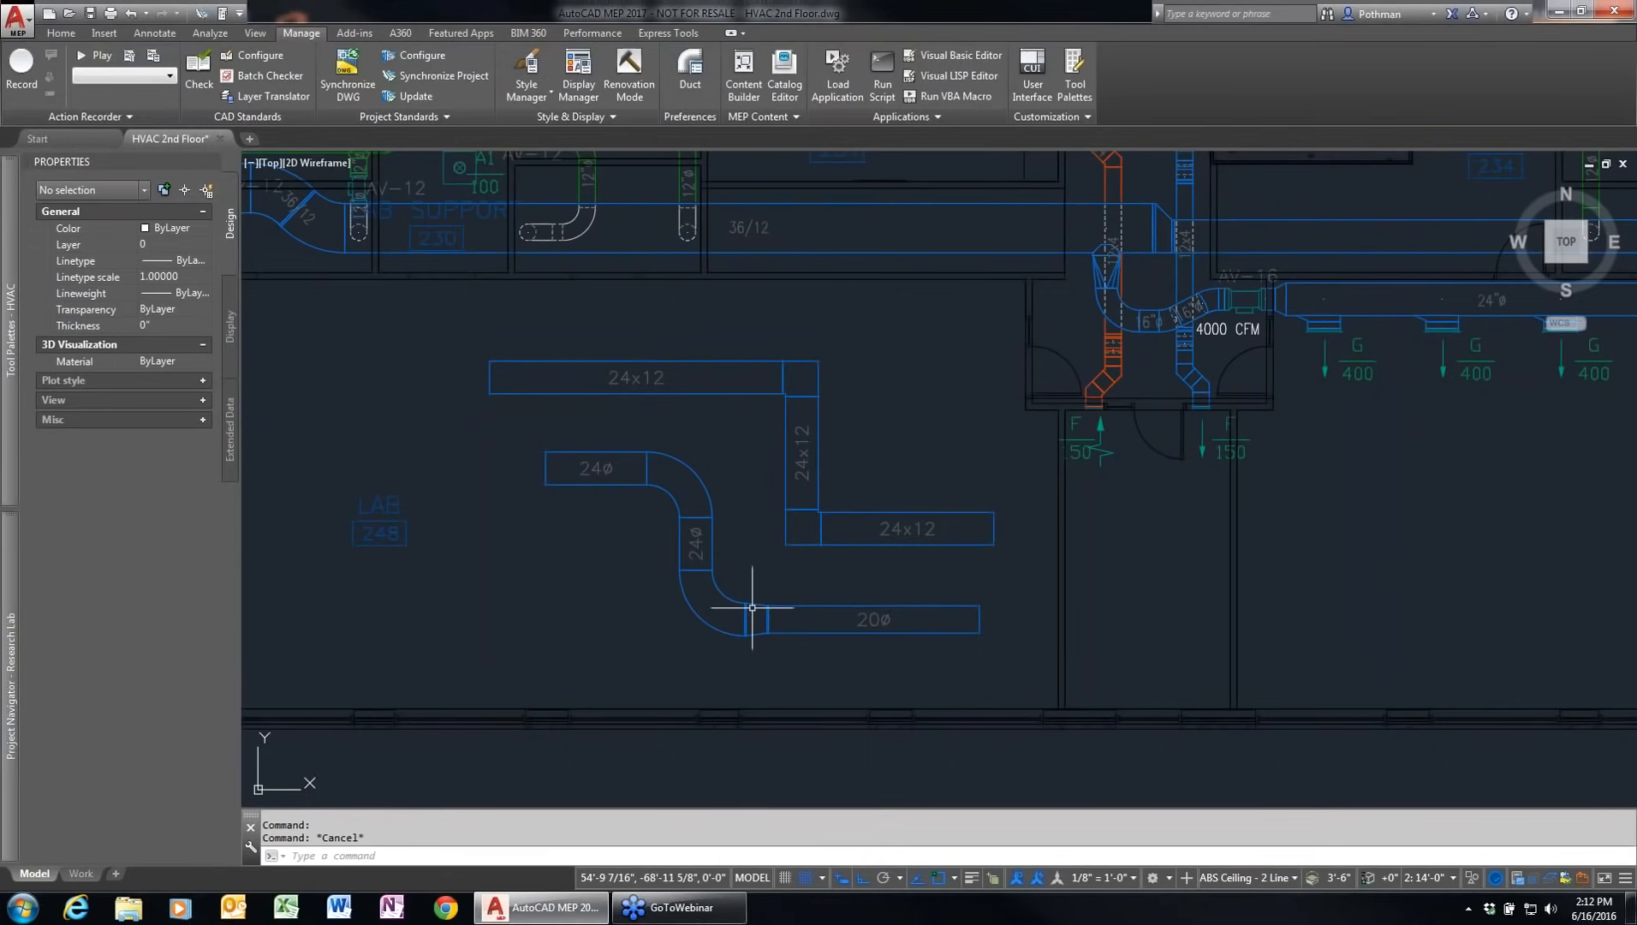
left_click(1014, 656)
left_click(541, 353)
key("Escape")
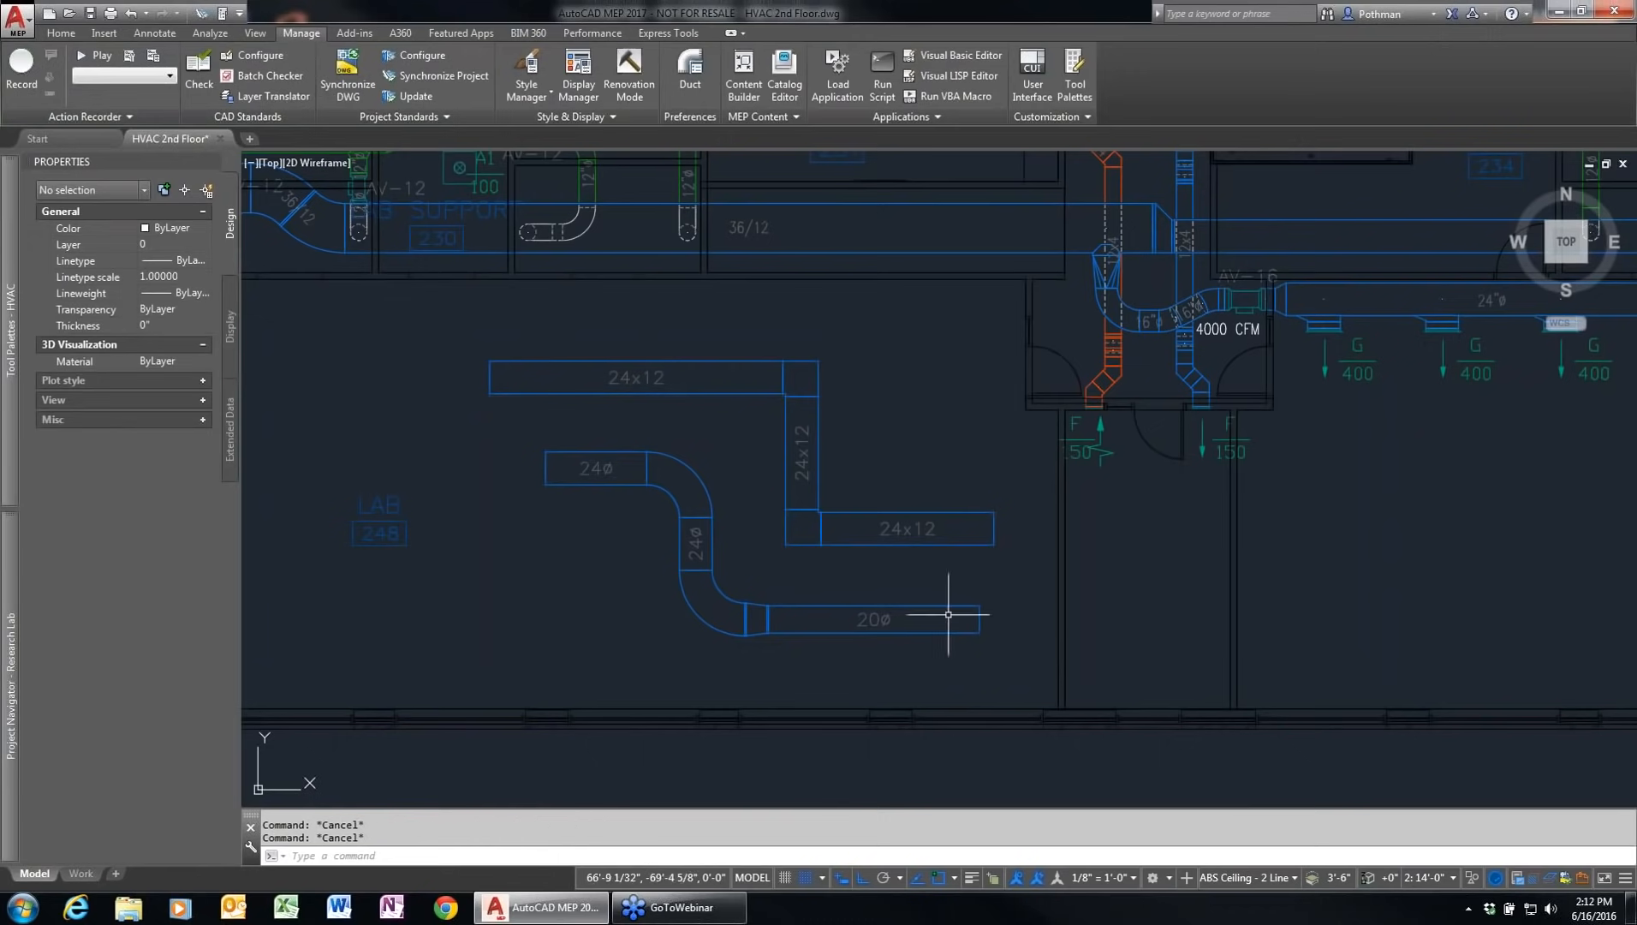
Step: Move the 20-inch round leg south past the exterior wall and back to slightly south of its original position, keeping it connected
left_click(902, 603)
left_click(874, 618)
left_click(874, 767)
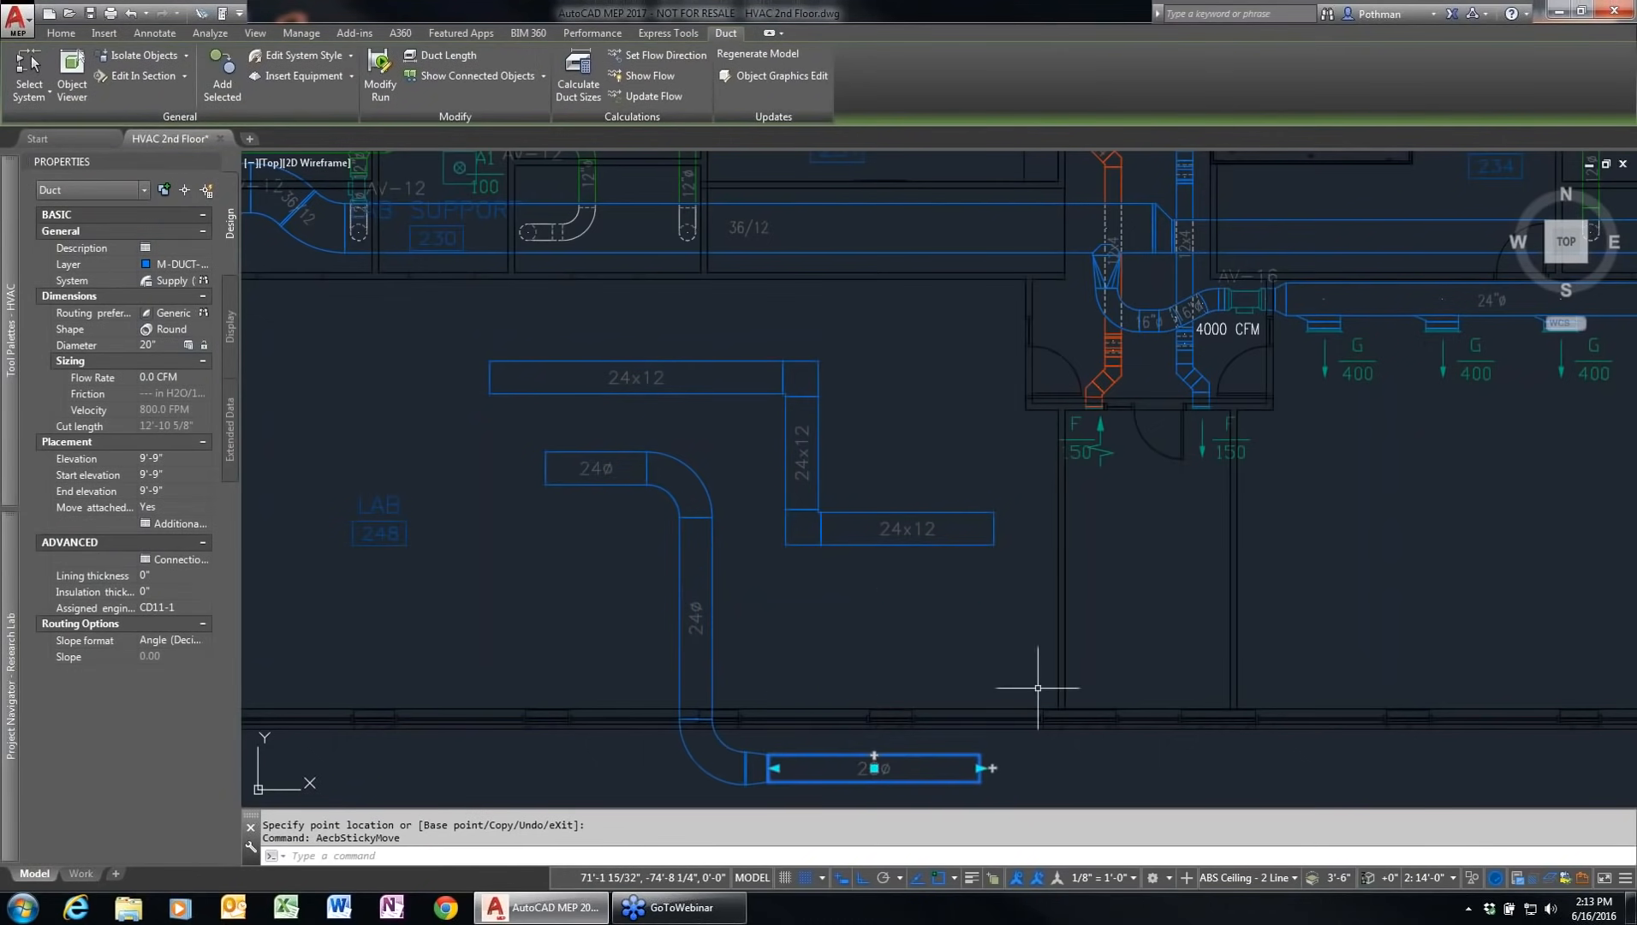
left_click(874, 768)
left_click(875, 630)
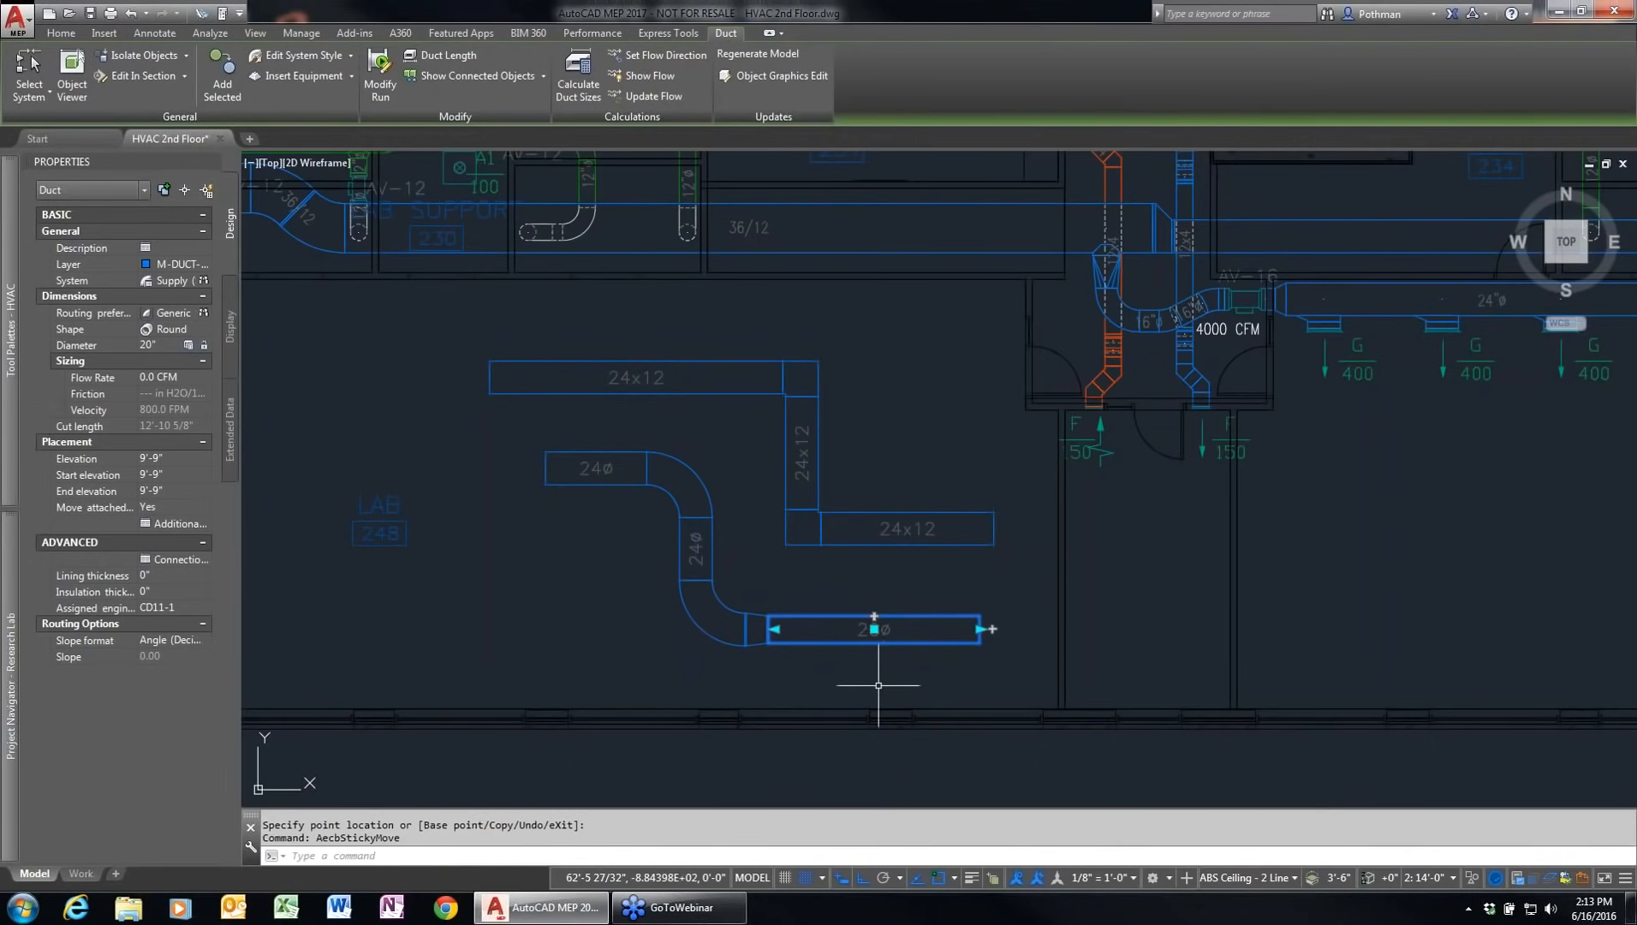
key("Escape")
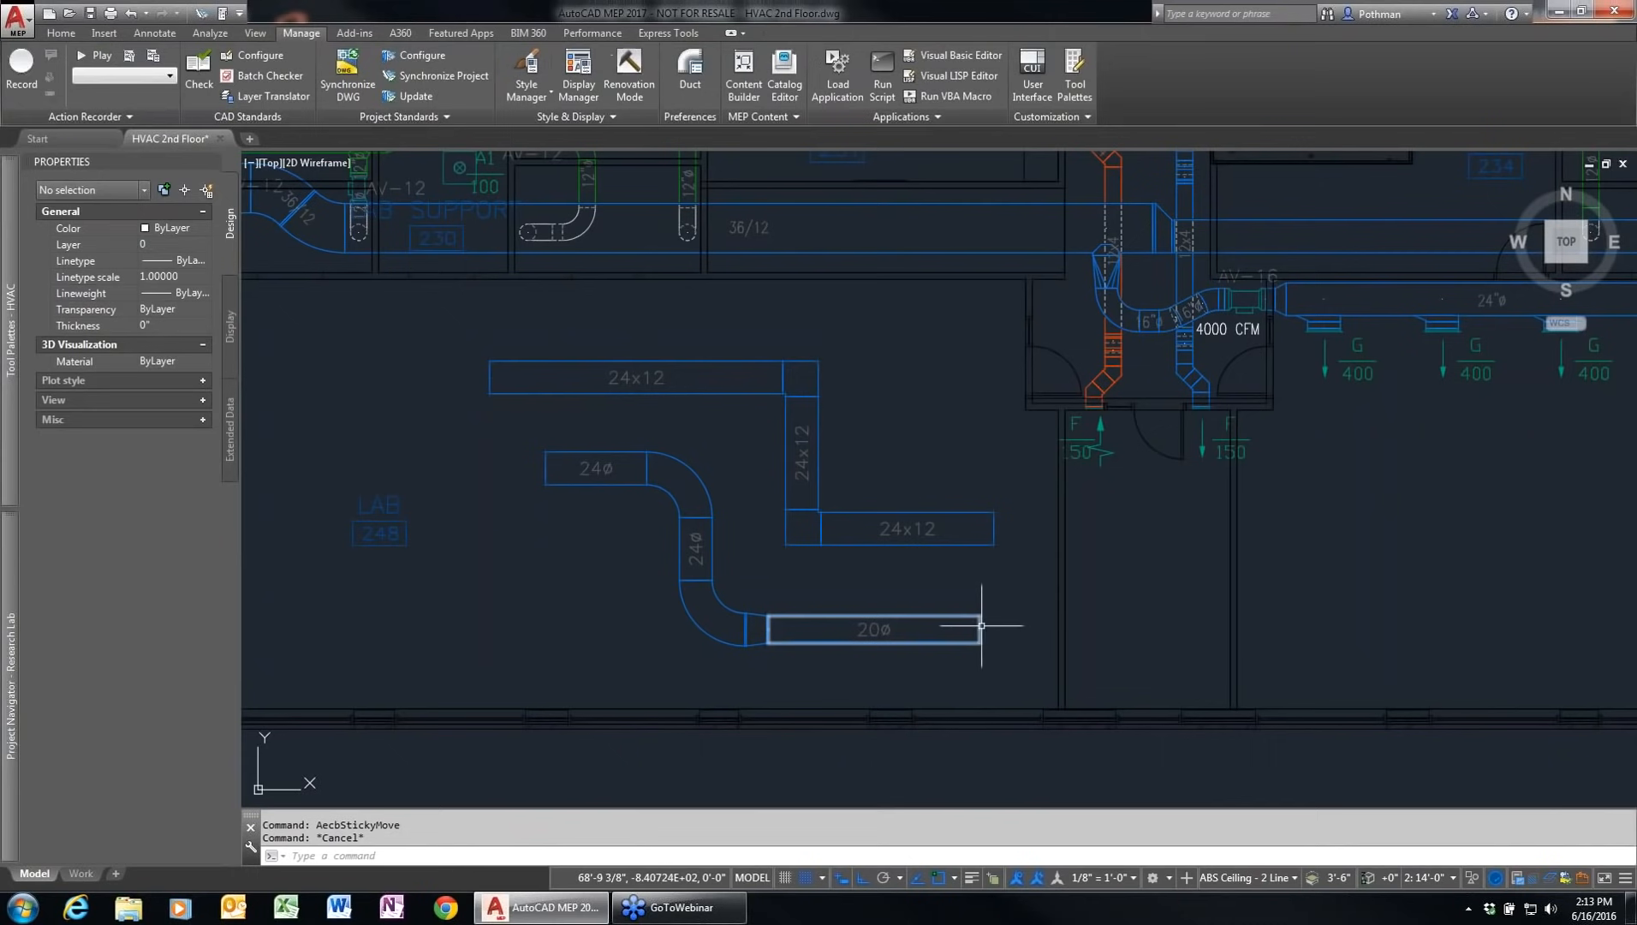
Step: Continue the 20-inch round duct from its open end, running east, north, and east again across the corridor walls
left_click(981, 626)
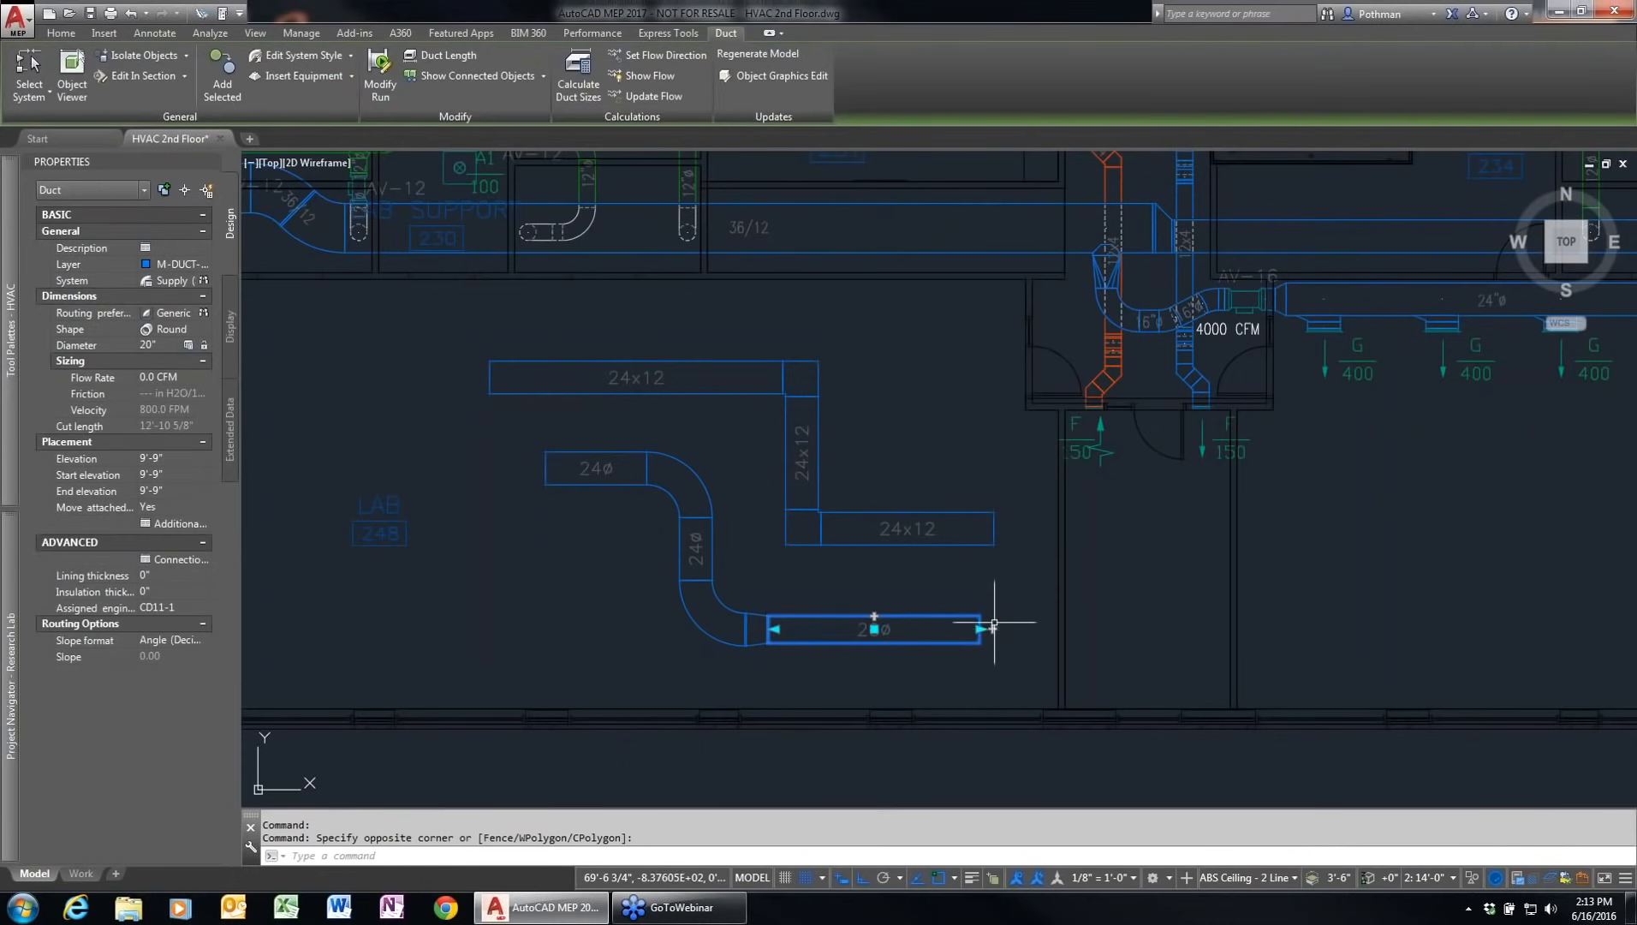
left_click(993, 627)
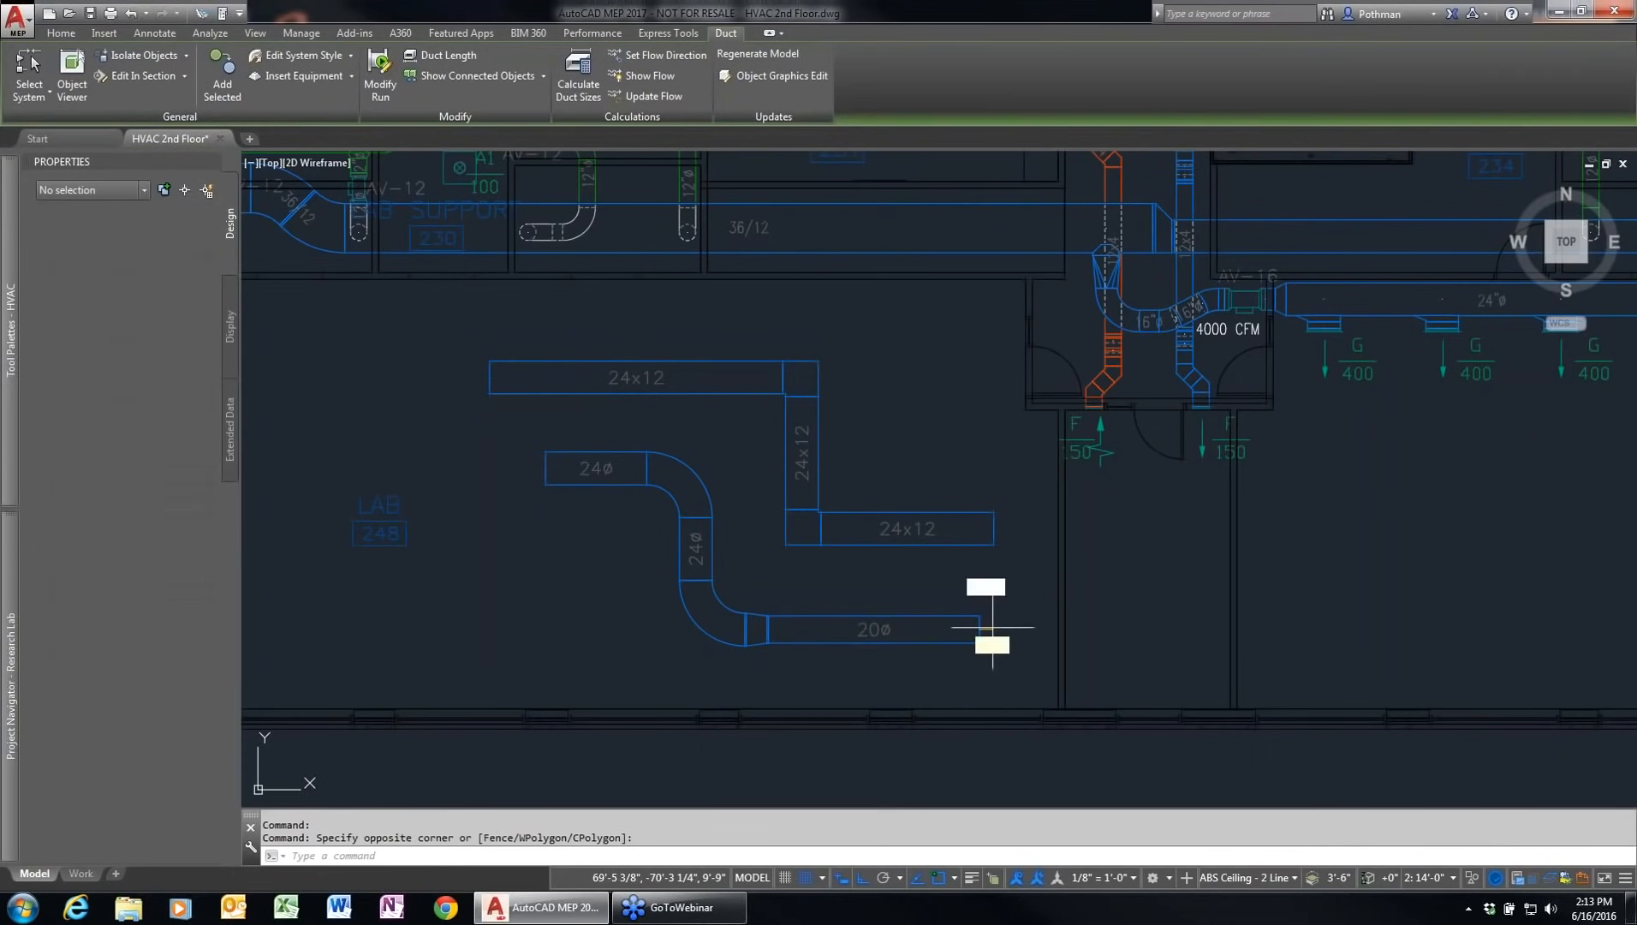
left_click(1160, 631)
left_click(1160, 520)
left_click(1372, 520)
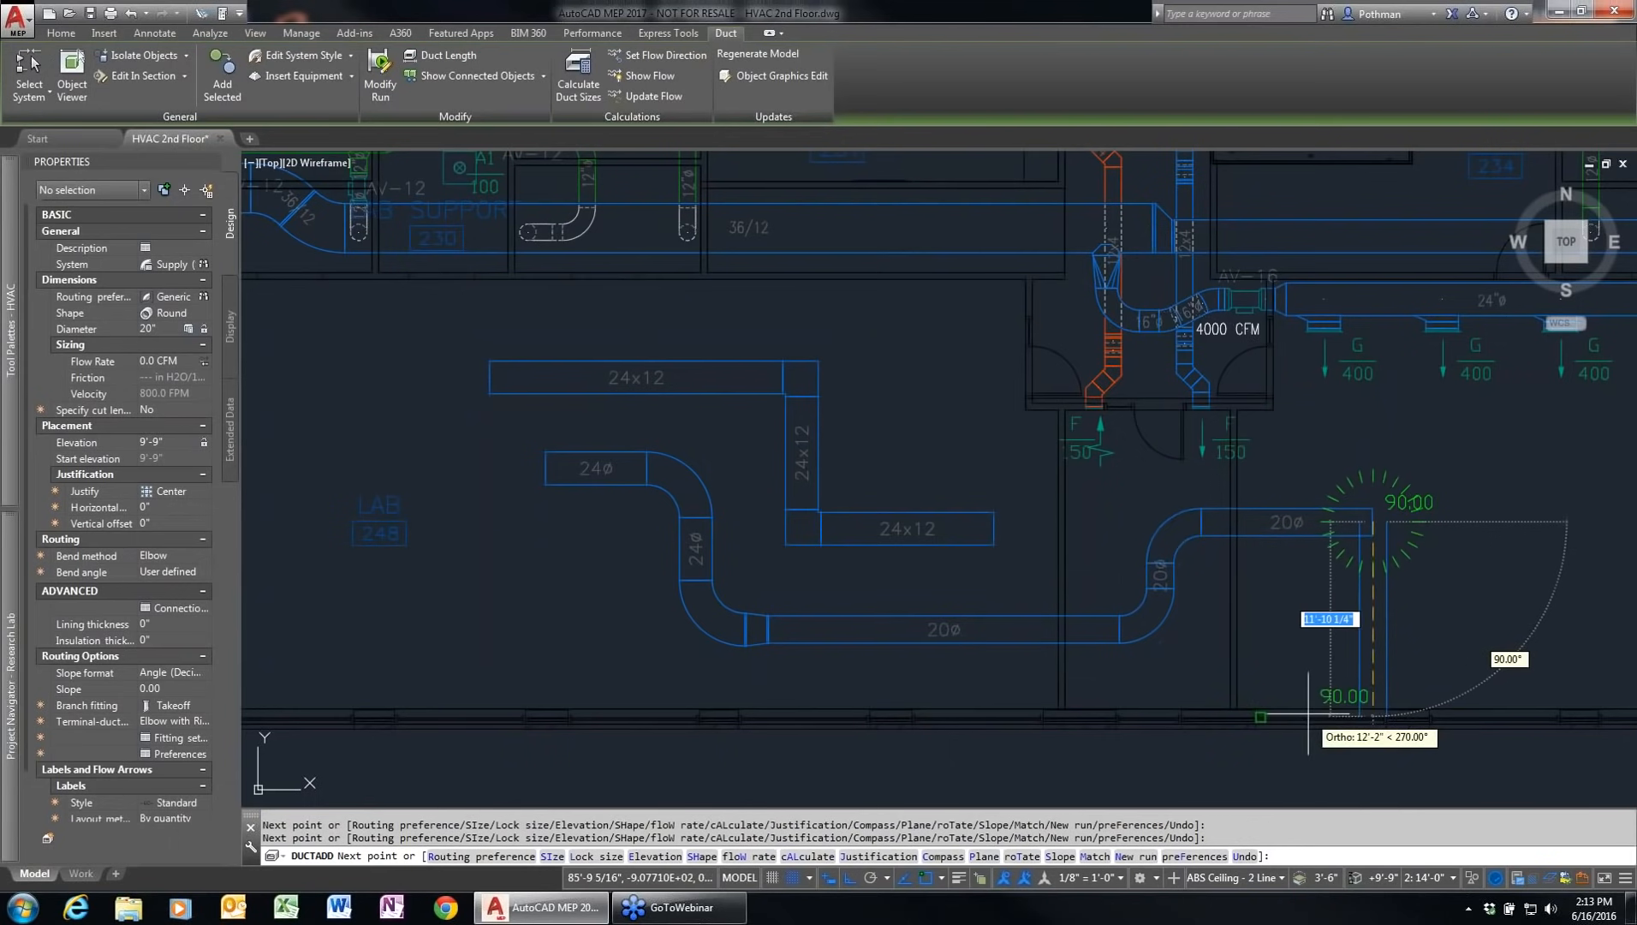
key("Escape")
Step: Erase both sample duct runs, the round one and the rectangular 24x12 one, from the Lab 248 area
type("e")
key("Return")
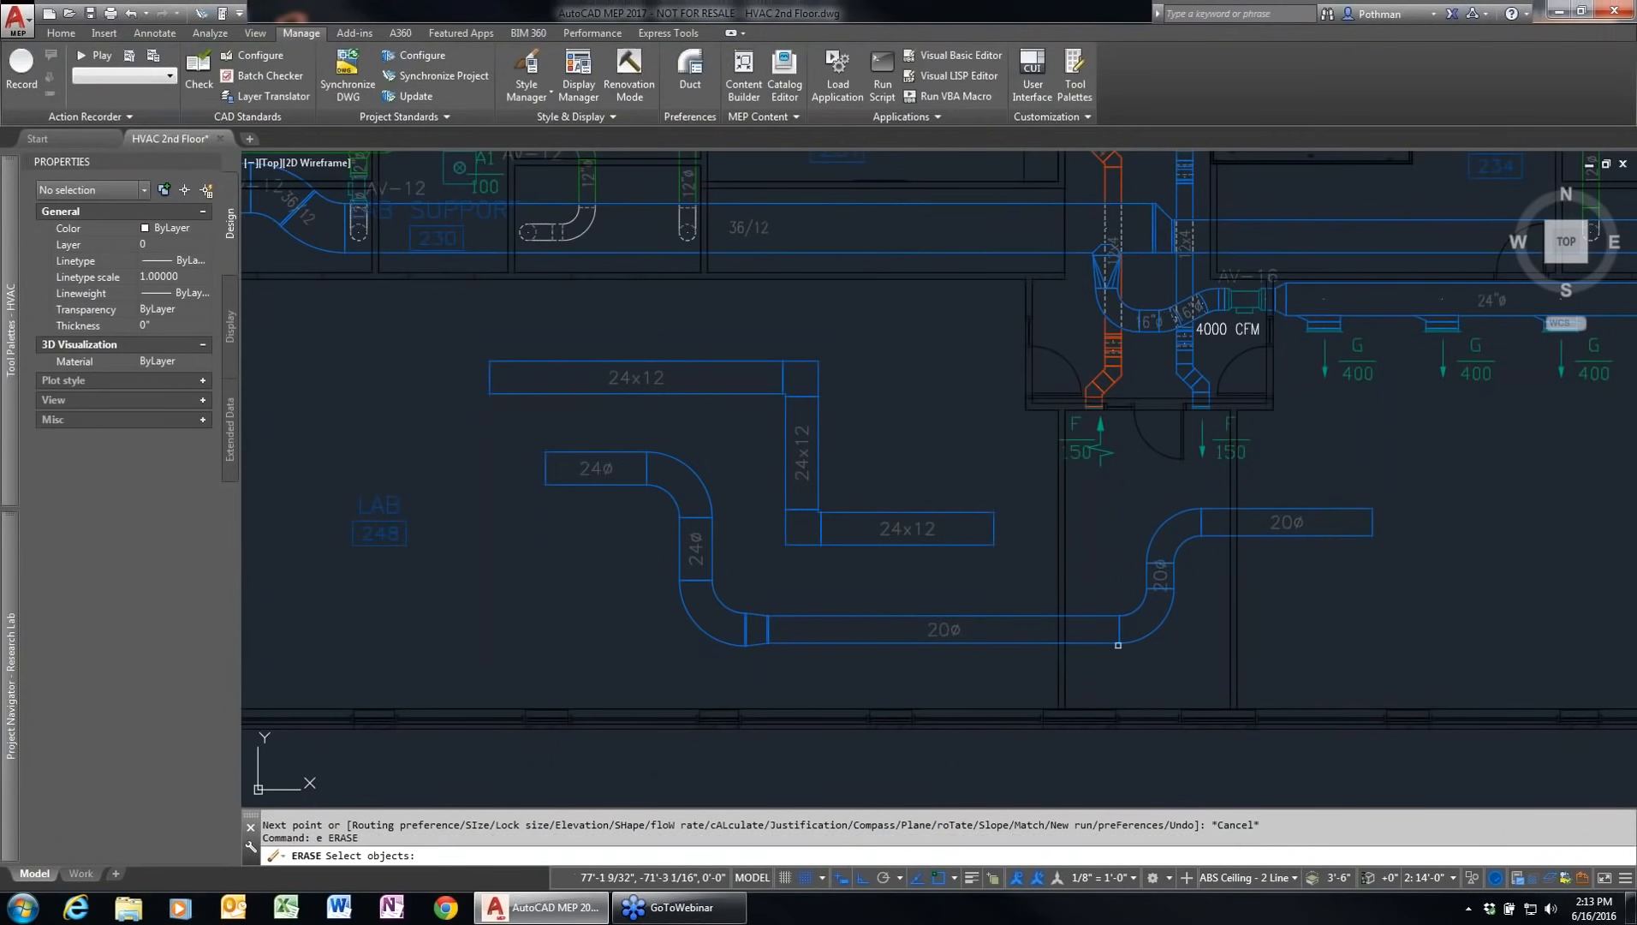
left_click(1211, 660)
left_click(1087, 483)
left_click(962, 666)
left_click(584, 376)
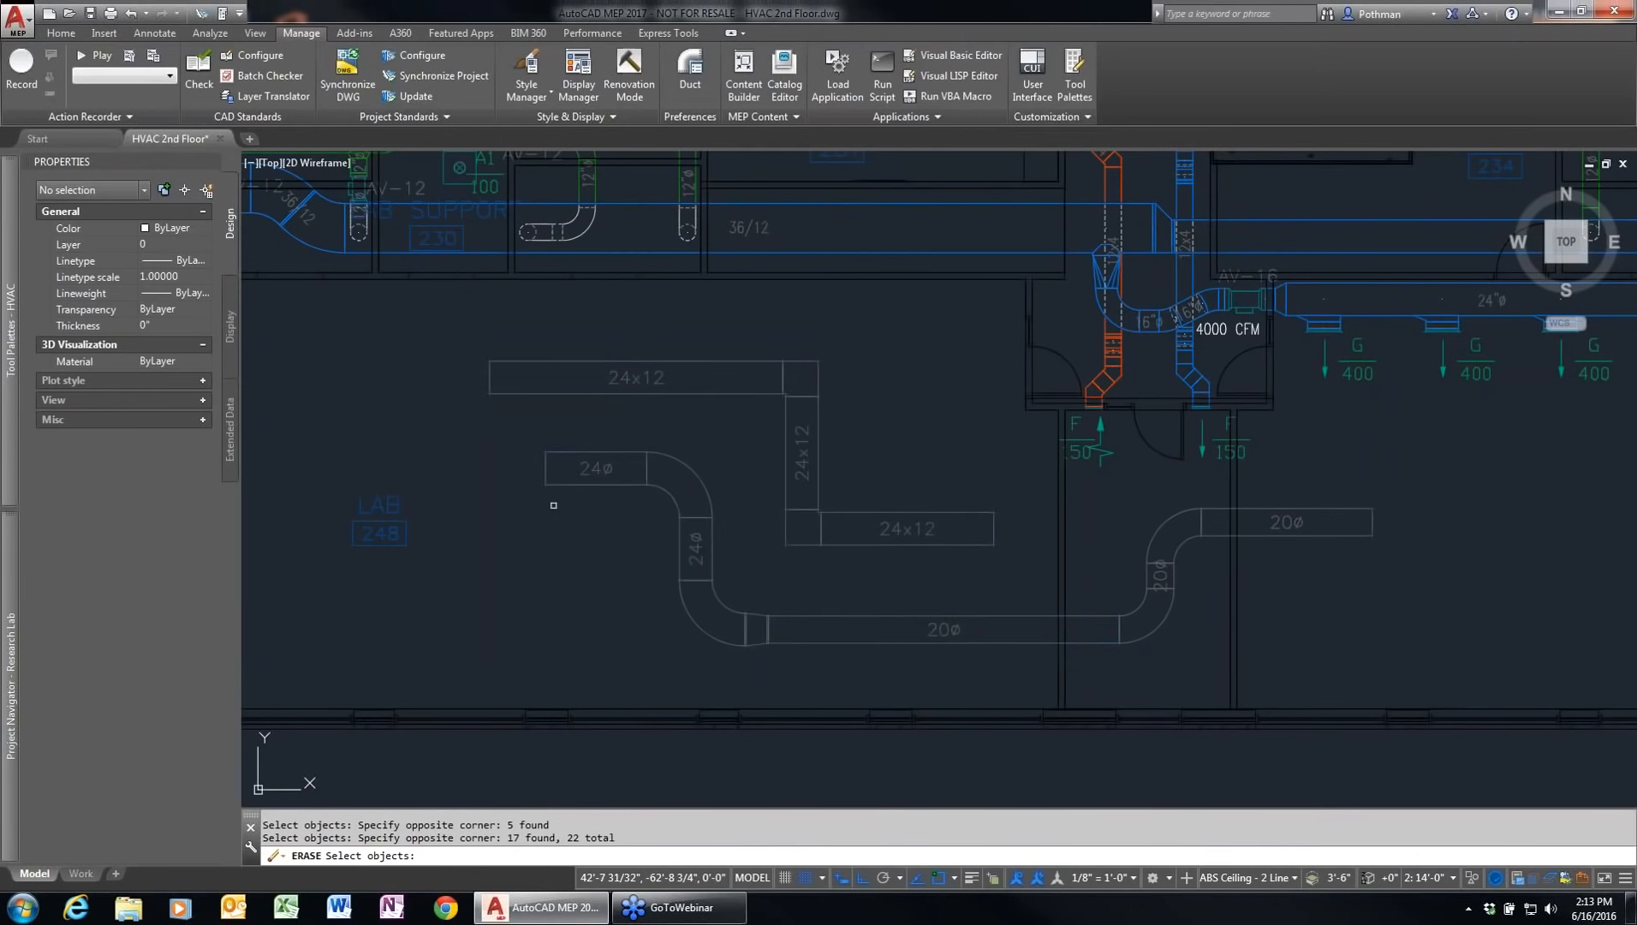
key("Return")
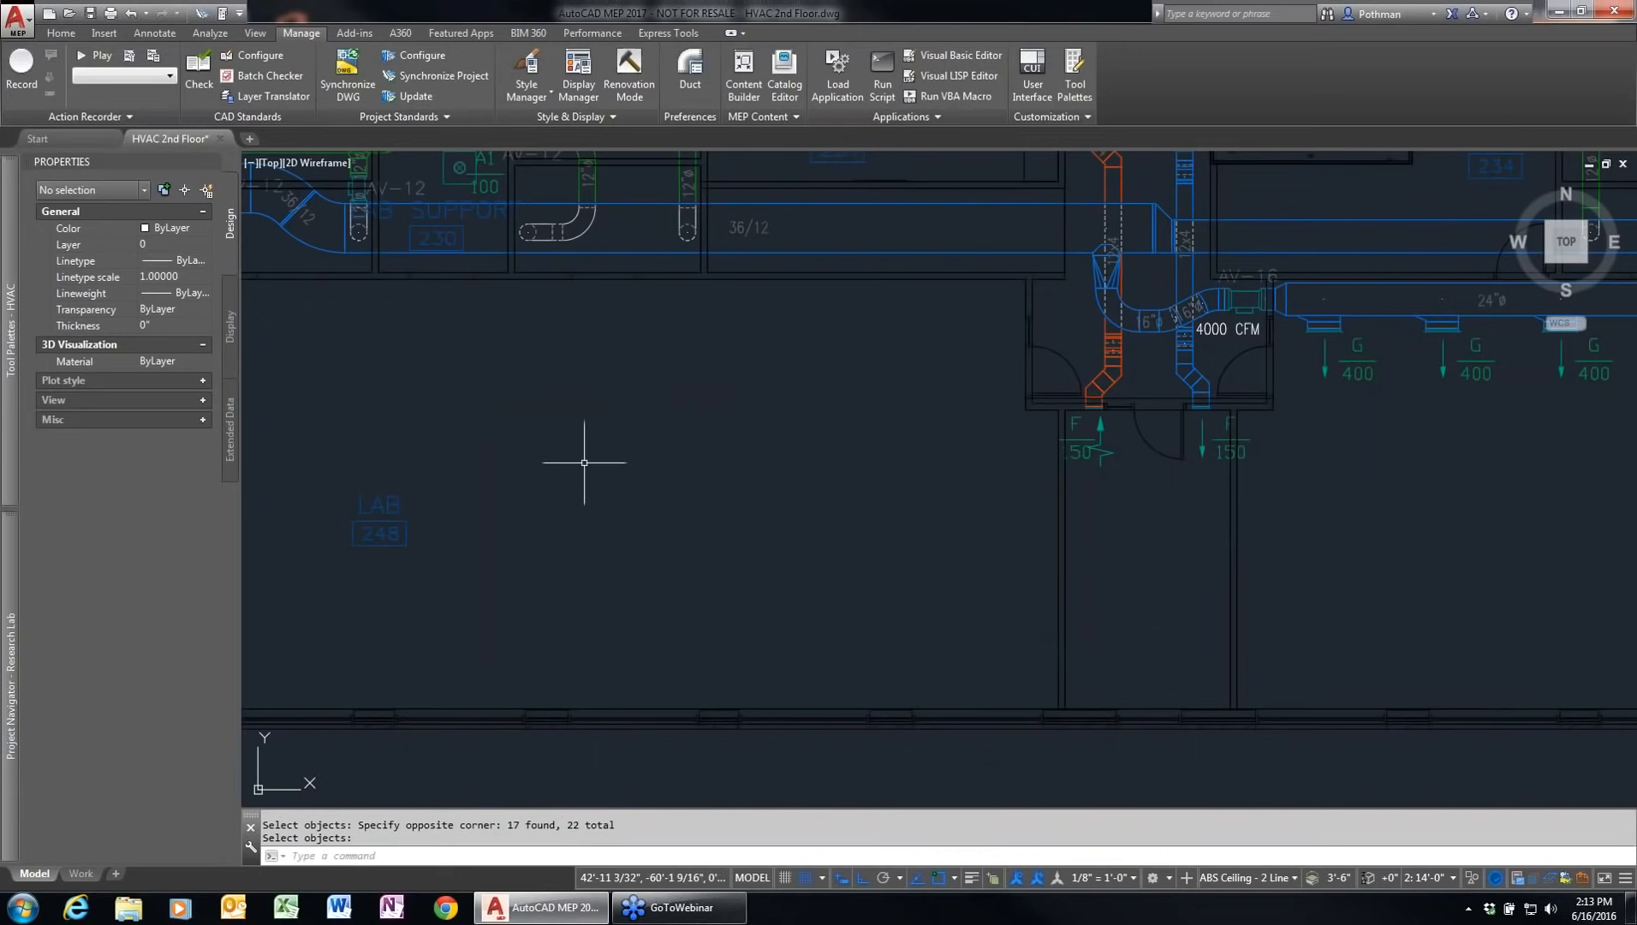
Step: Using Add Selected on a 12-inch exhaust duct near Lab Support 232, draw a matching run east, then north about 15'-4" into Men 231
middle_click_drag(852, 333, 826, 479)
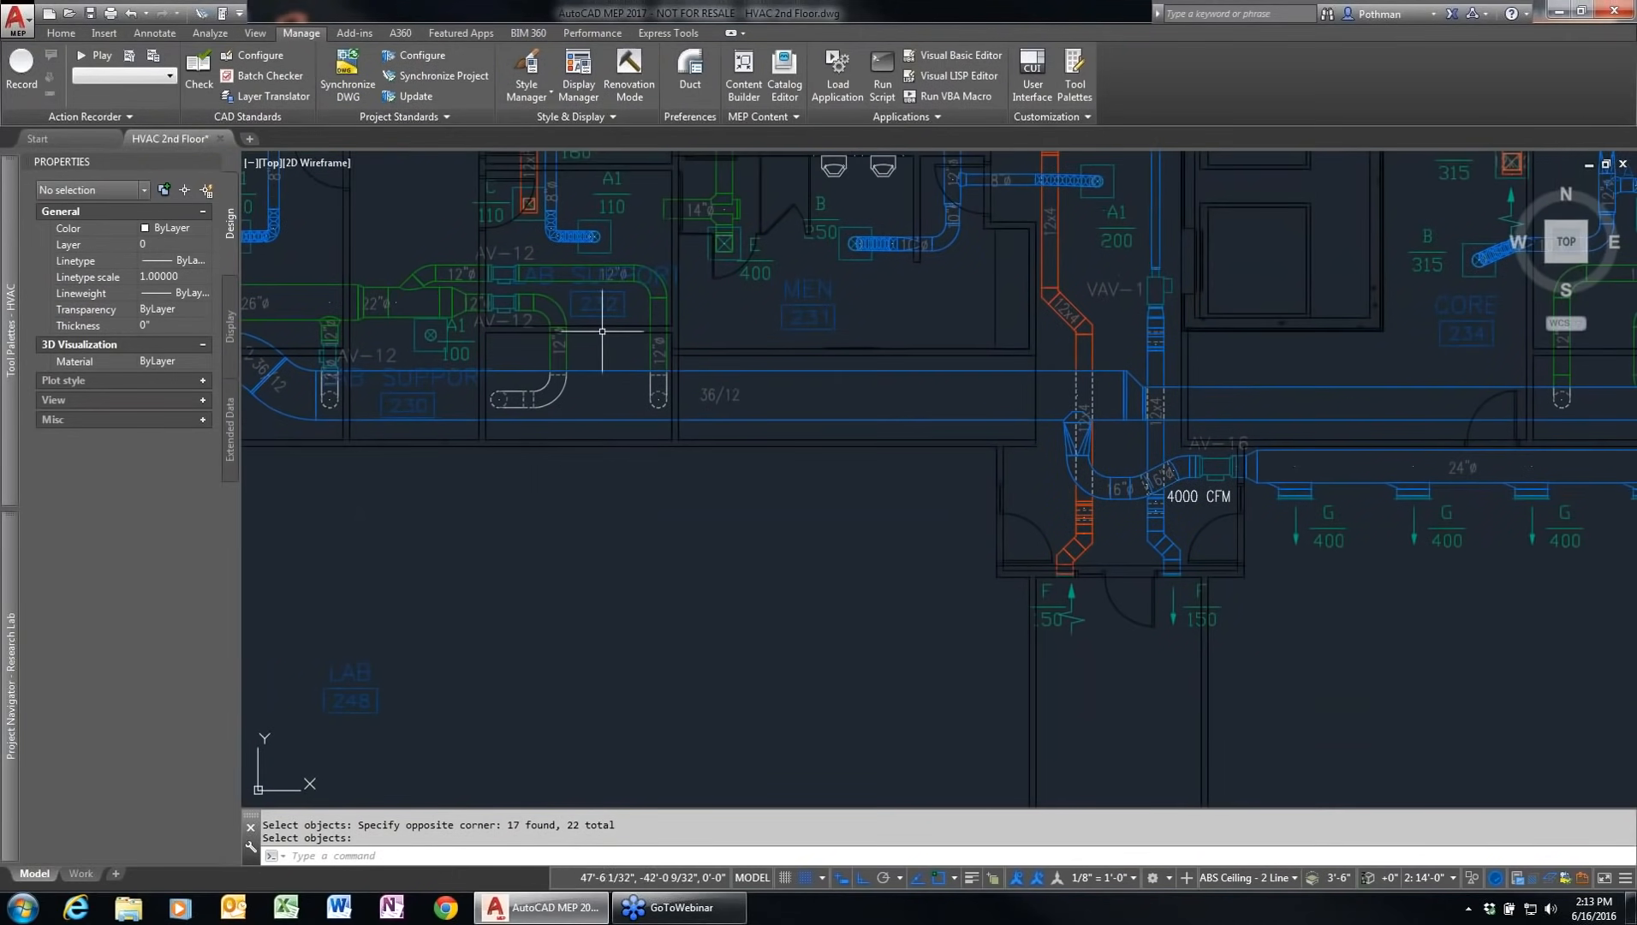
left_click(654, 323)
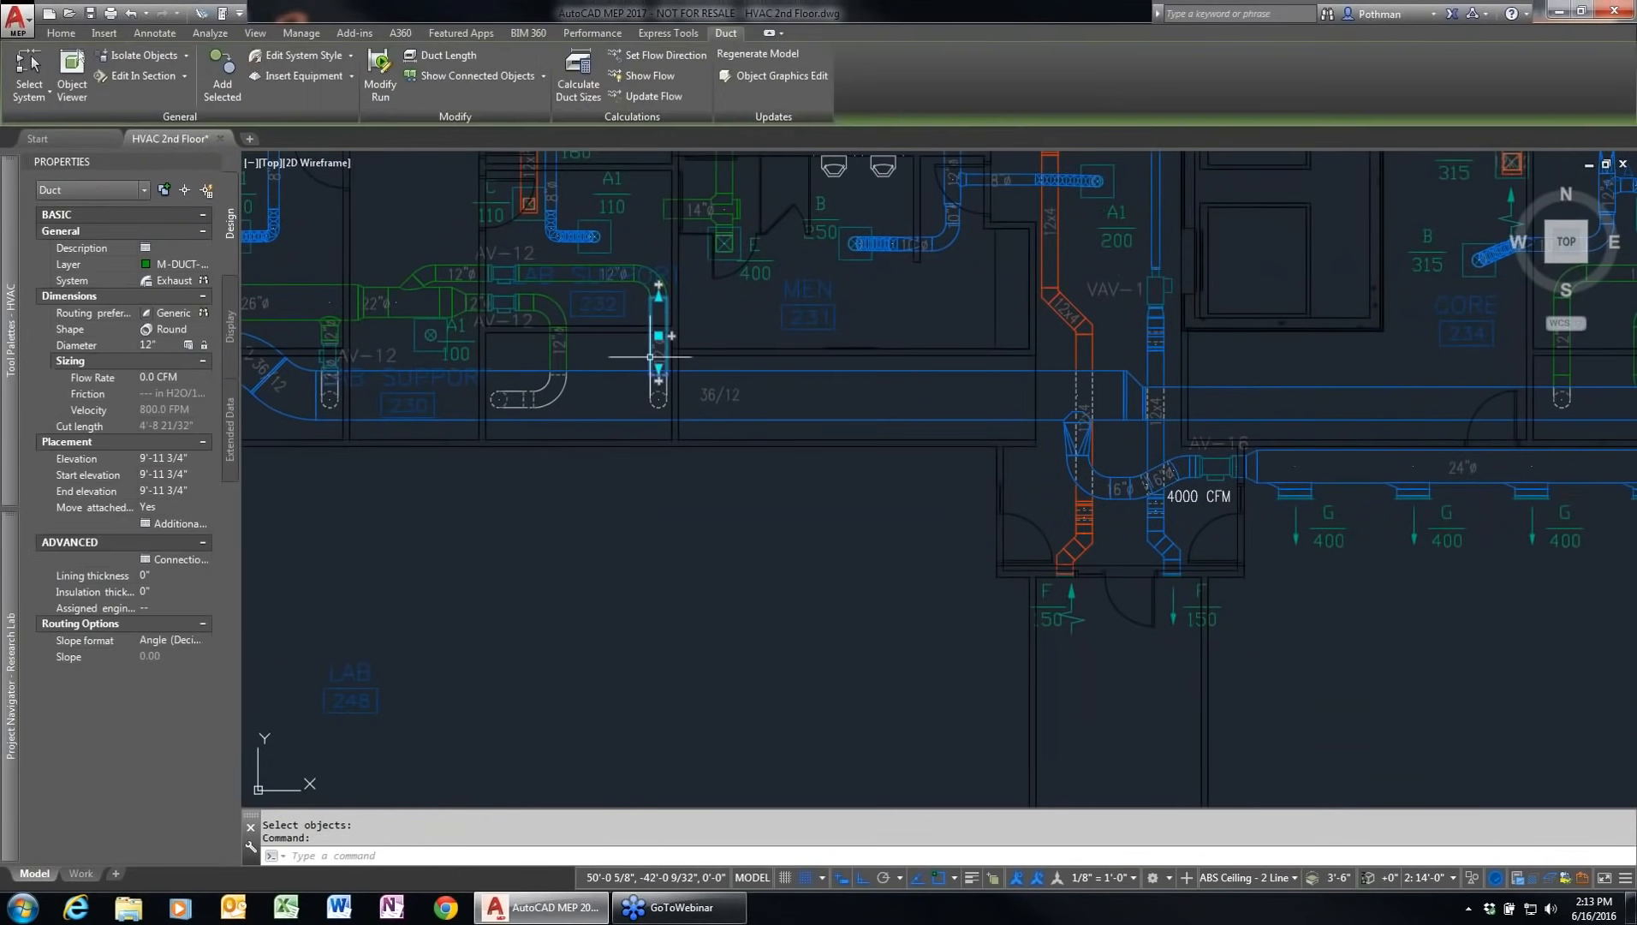
right_click(723, 513)
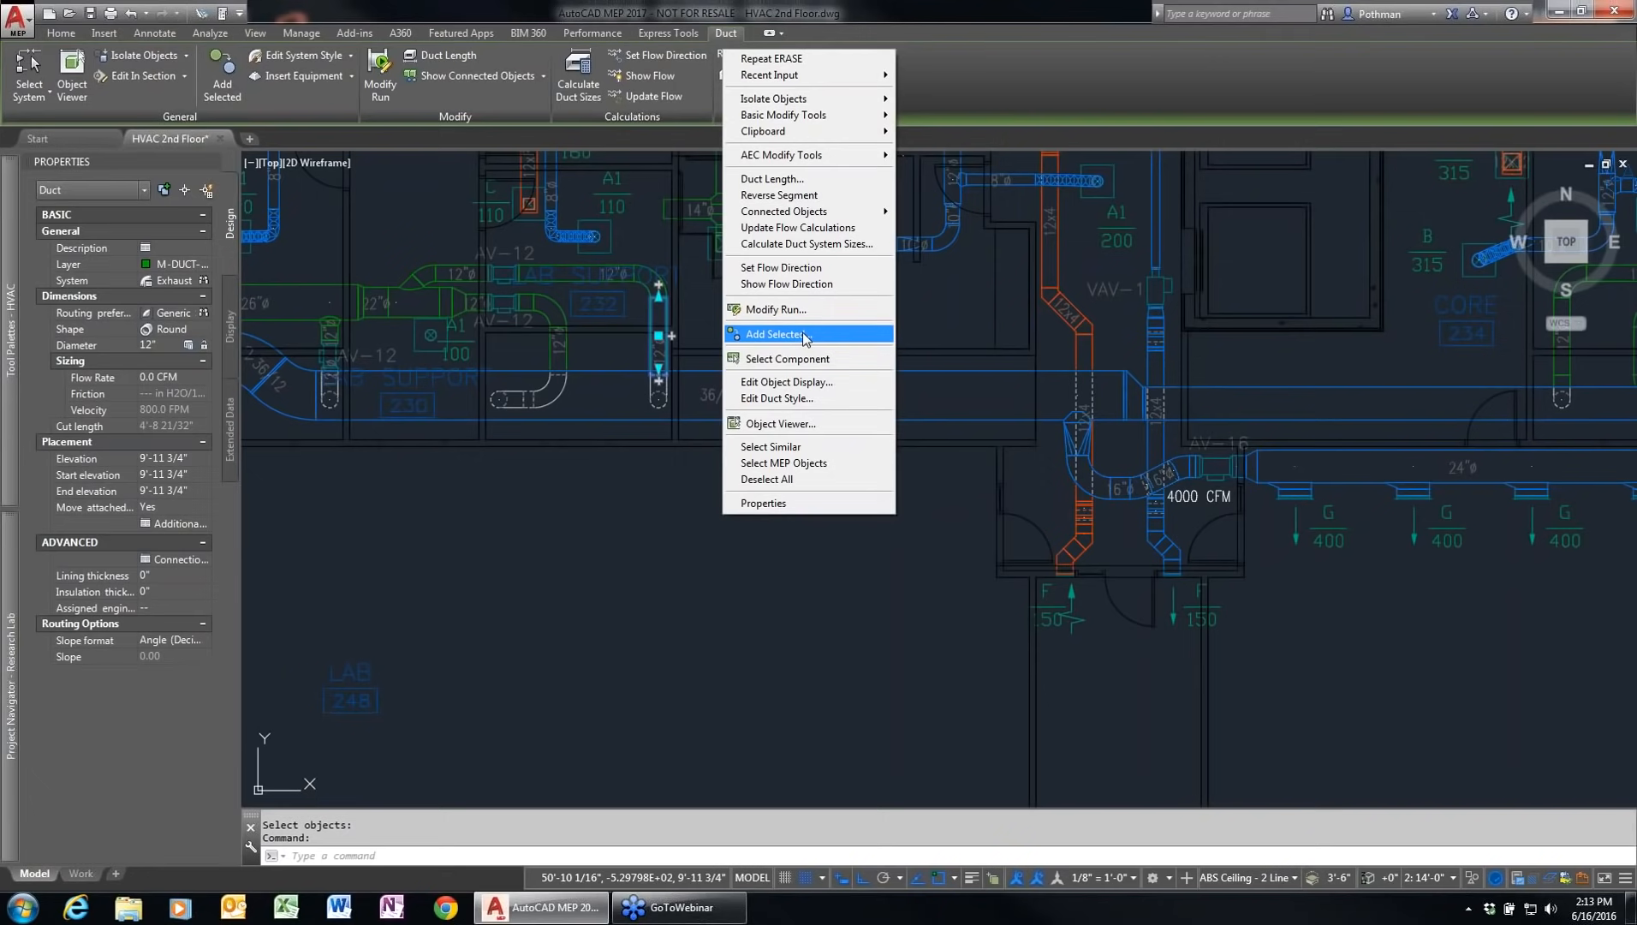
left_click(805, 335)
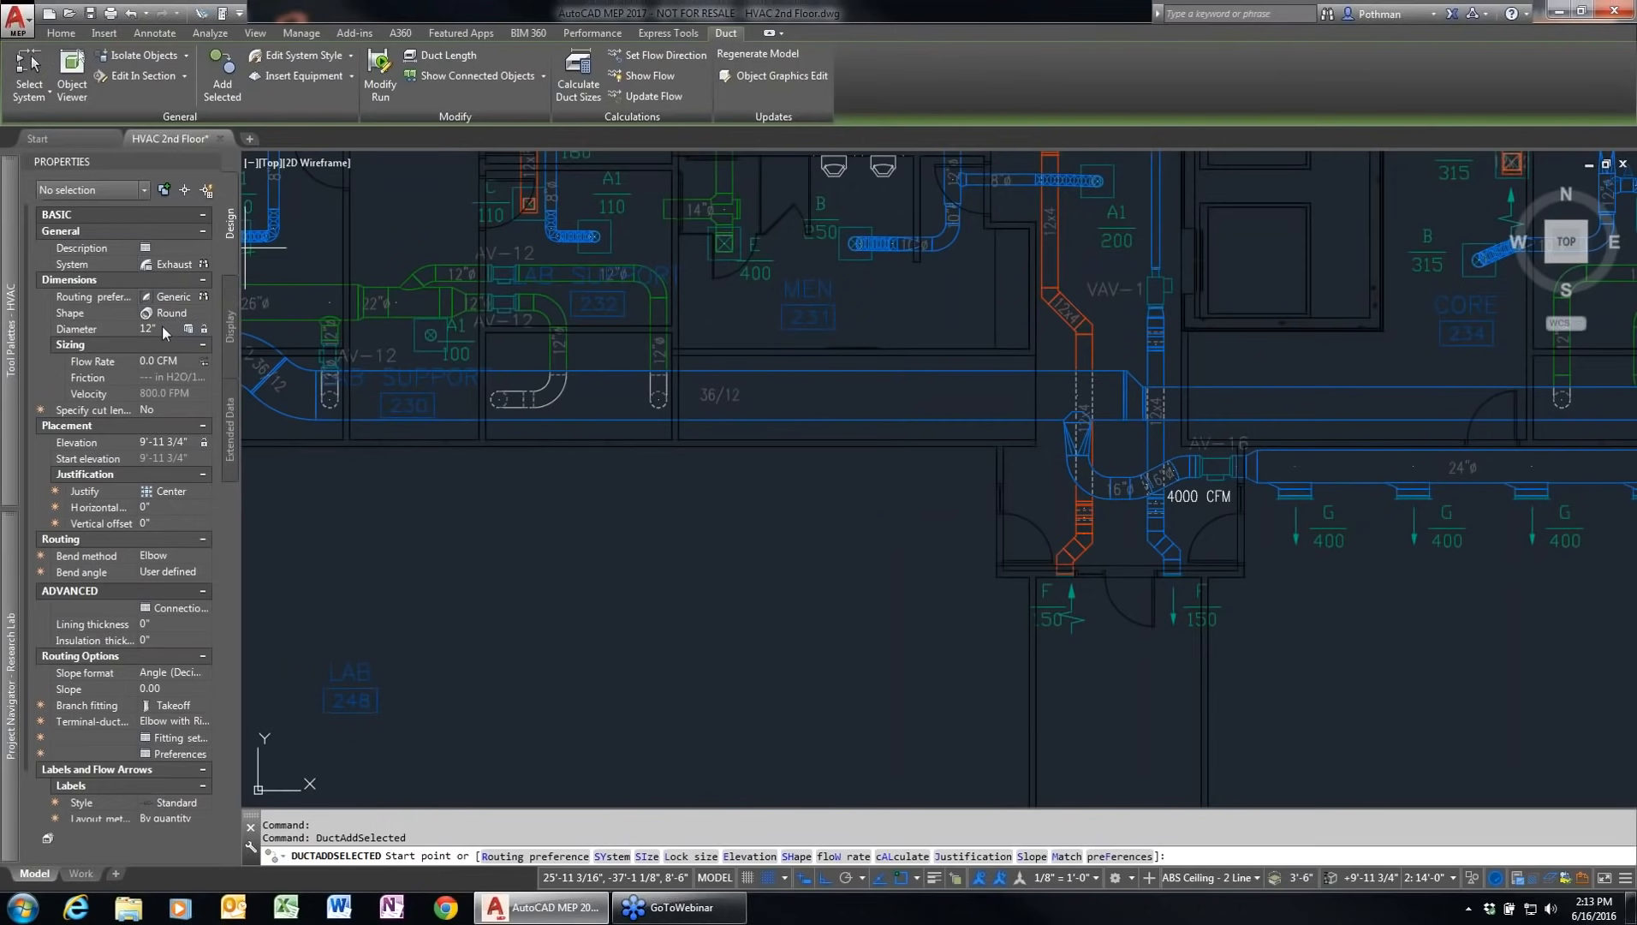
left_click(612, 580)
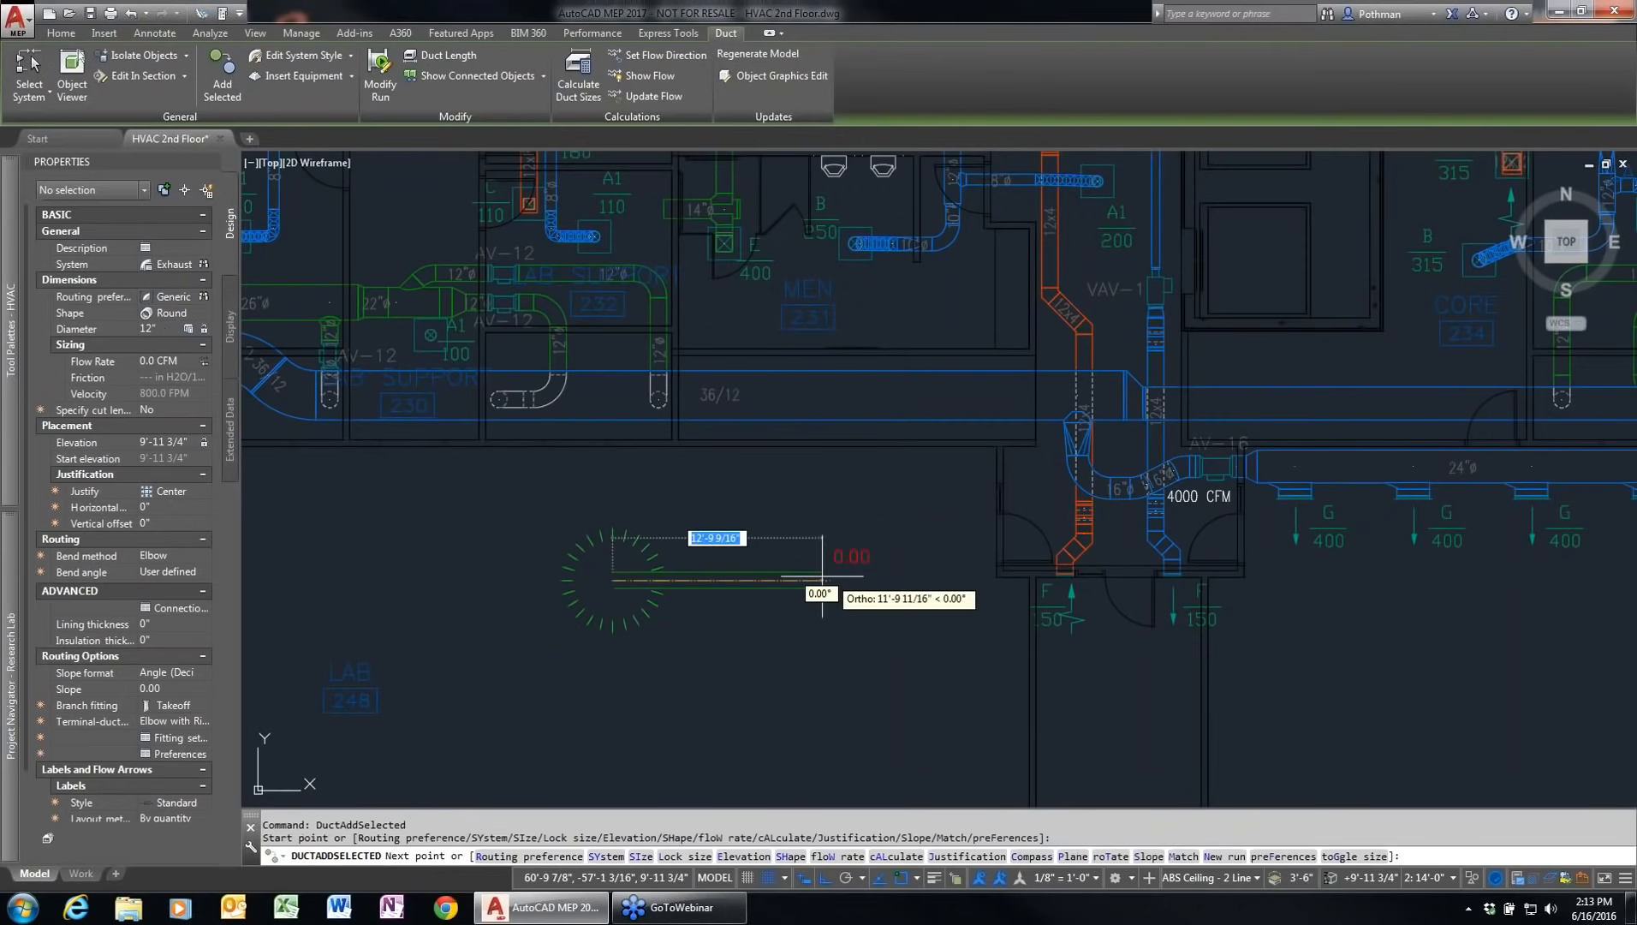
left_click(889, 579)
left_click(886, 303)
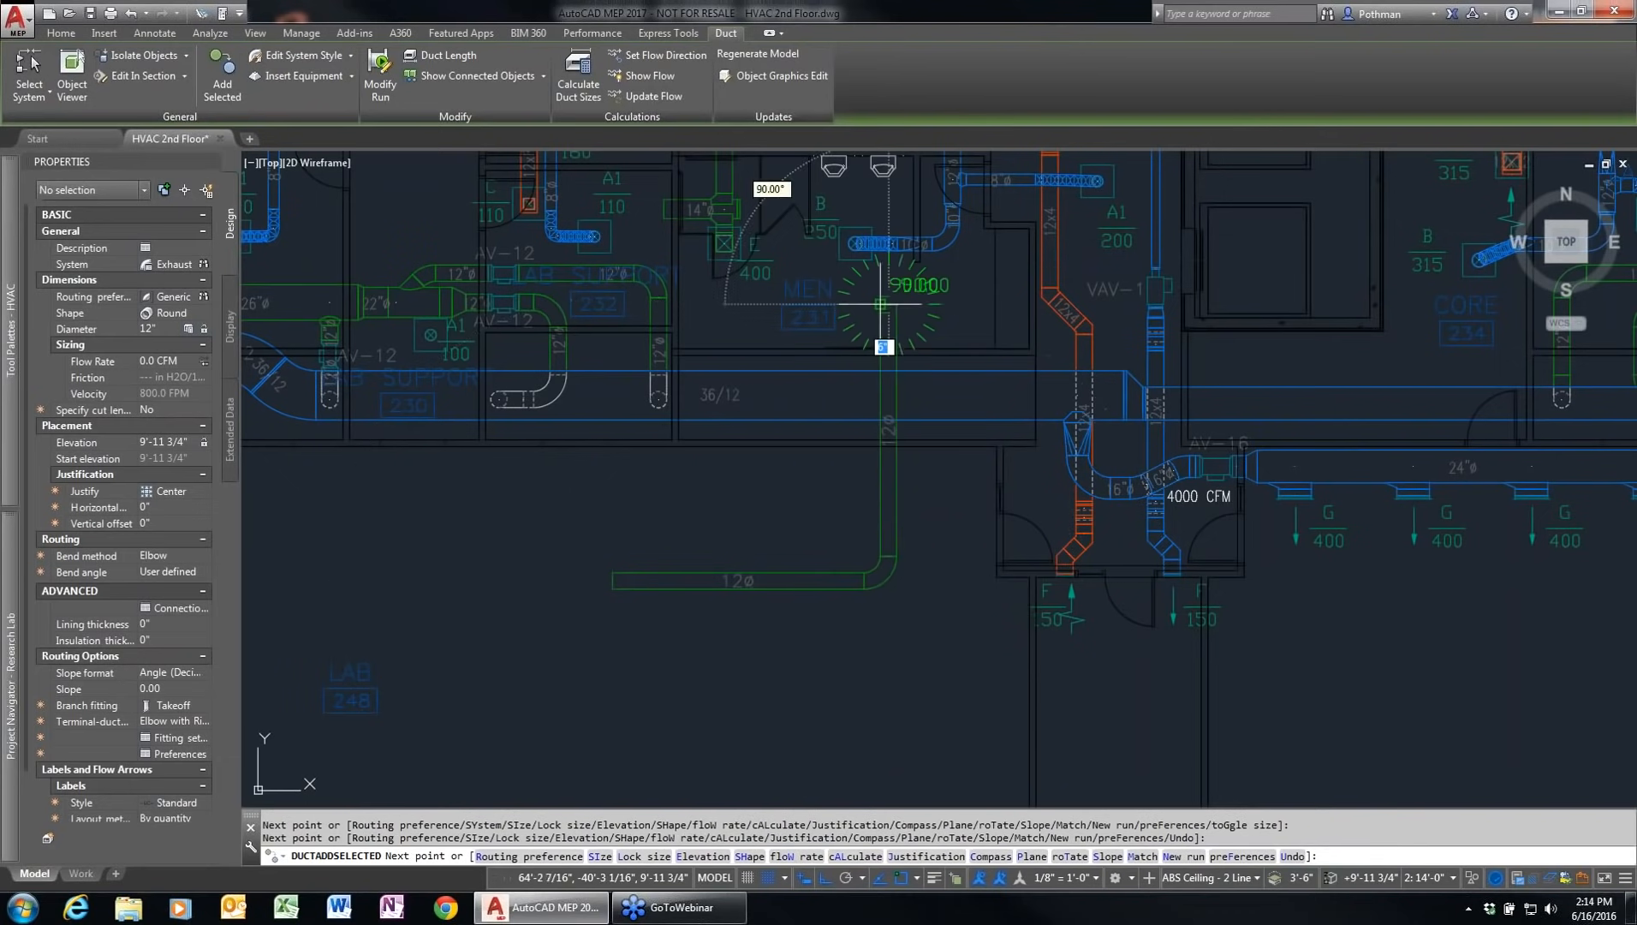
key("Return")
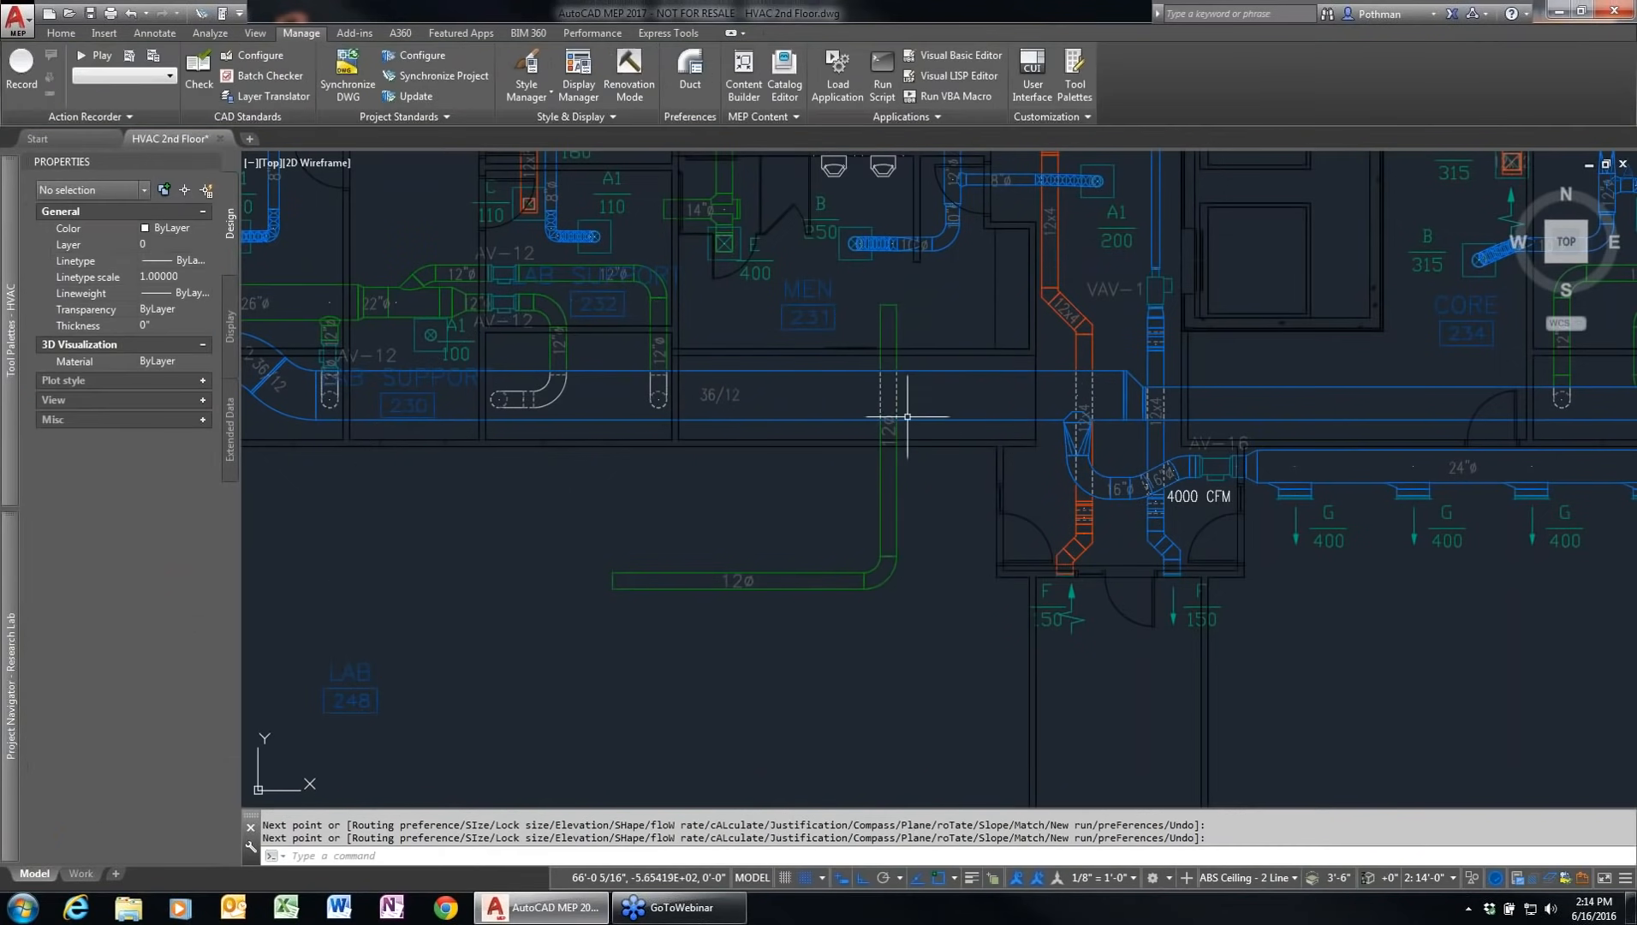
Step: Stretch the new exhaust duct's north end back inside the 36/12 duct, and extend it past that duct again to about 14'-3" cut length
scroll(914, 431, "up", 5)
scroll(906, 488, "down", 1)
middle_click_drag(888, 457, 899, 623)
scroll(939, 613, "down", 2)
left_click(876, 503)
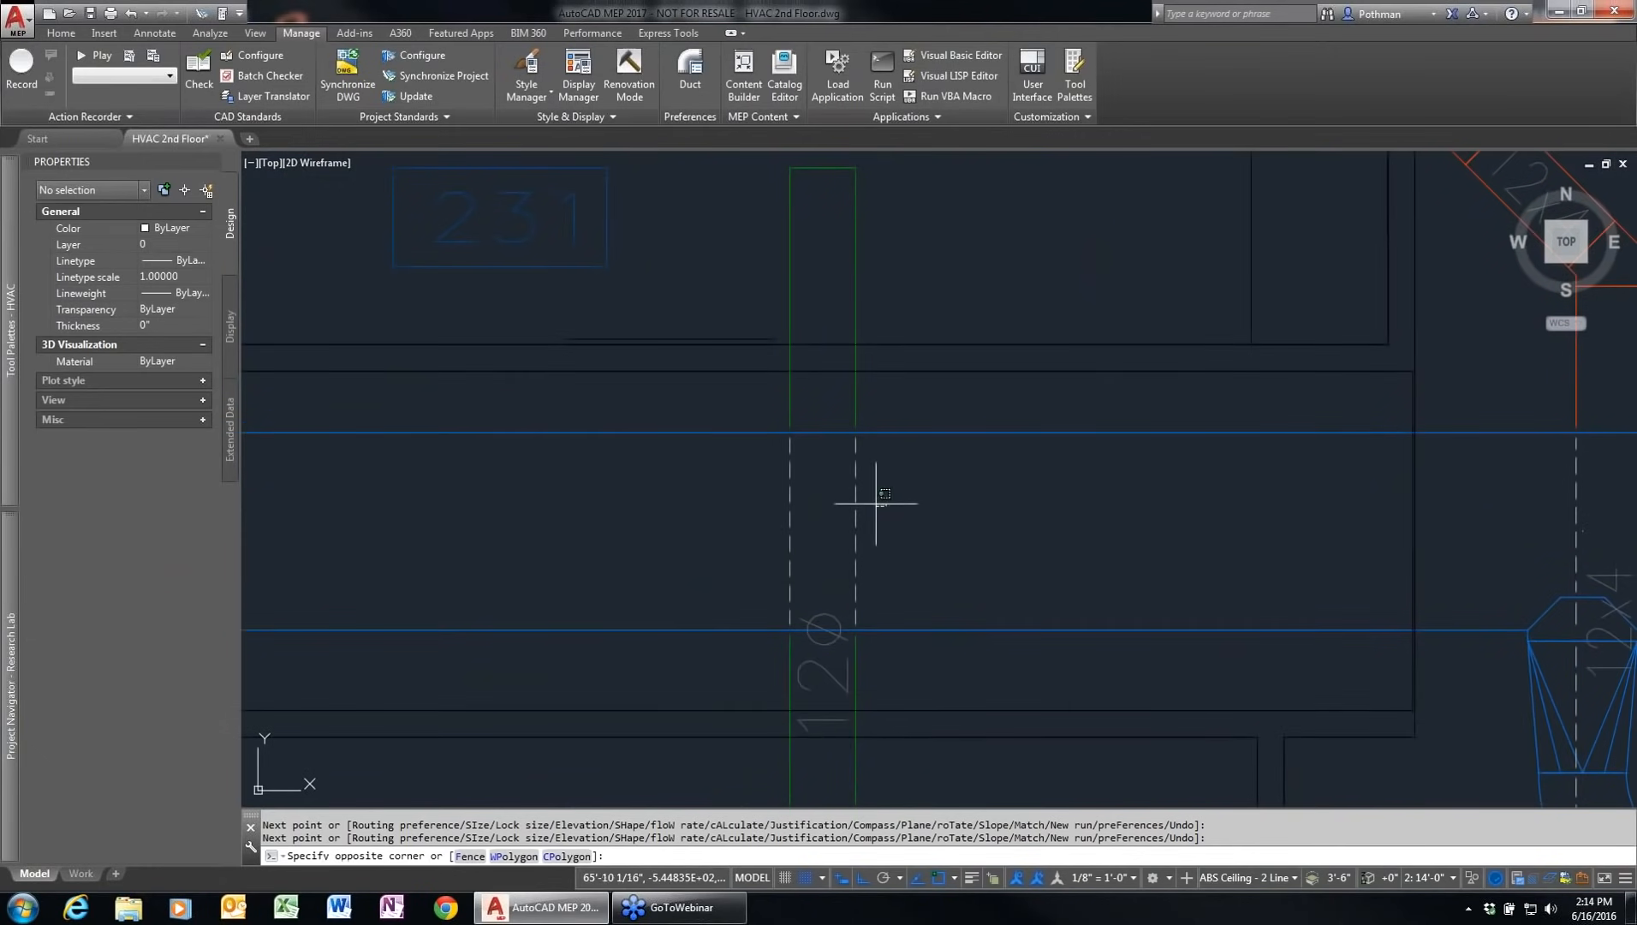
left_click(760, 541)
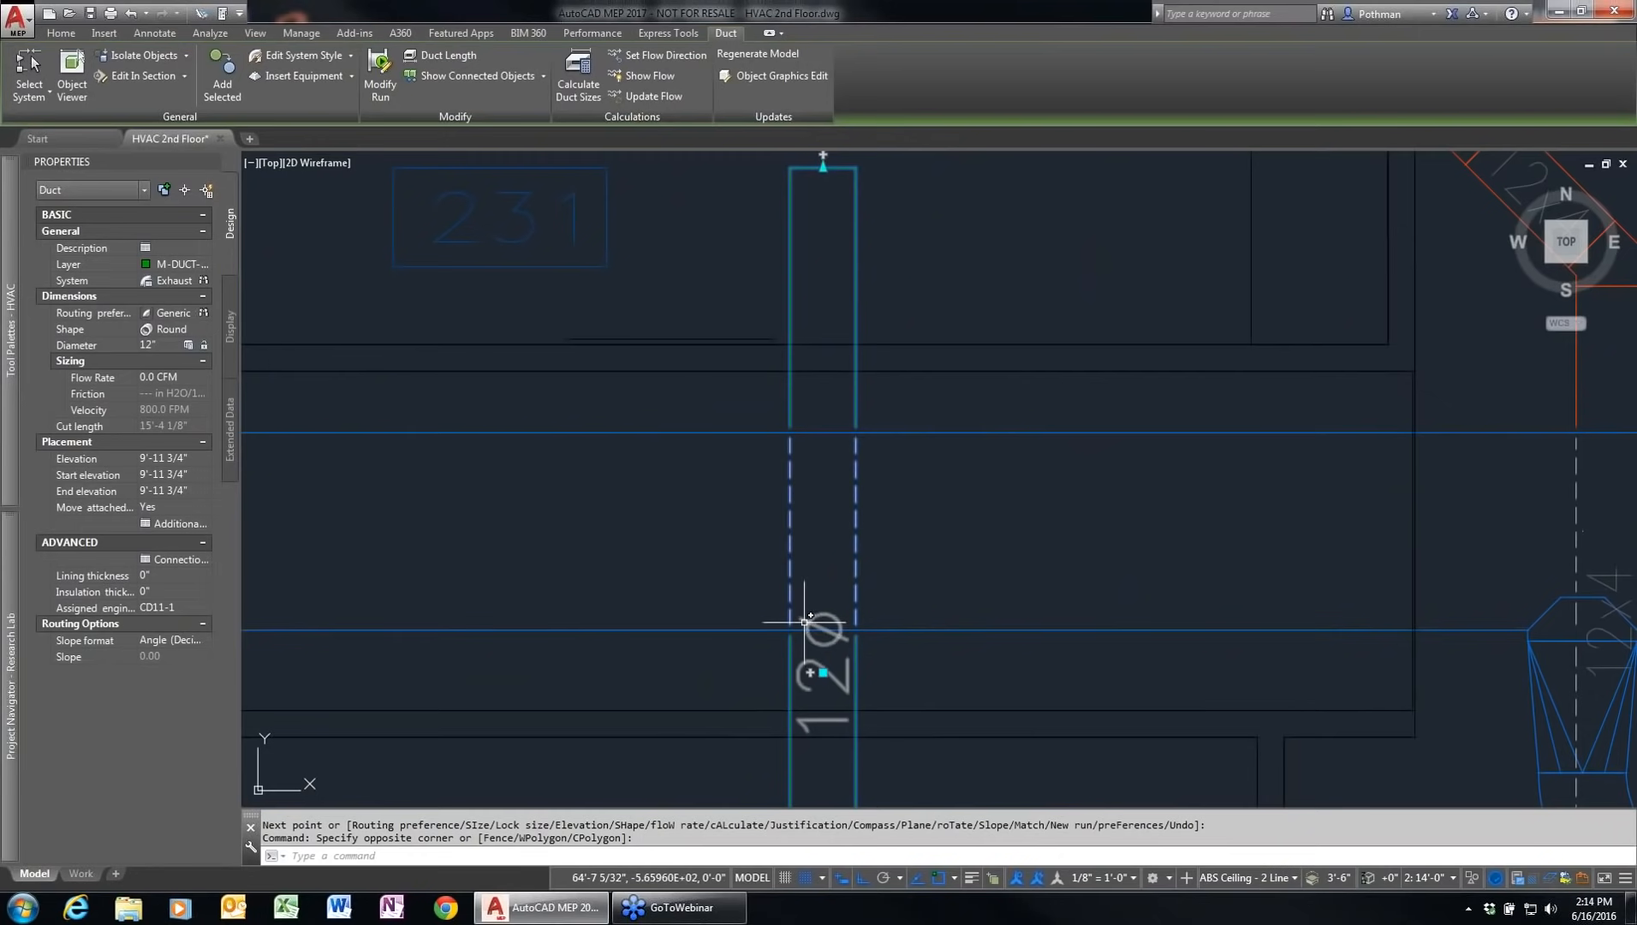
scroll(829, 585, "down", 2)
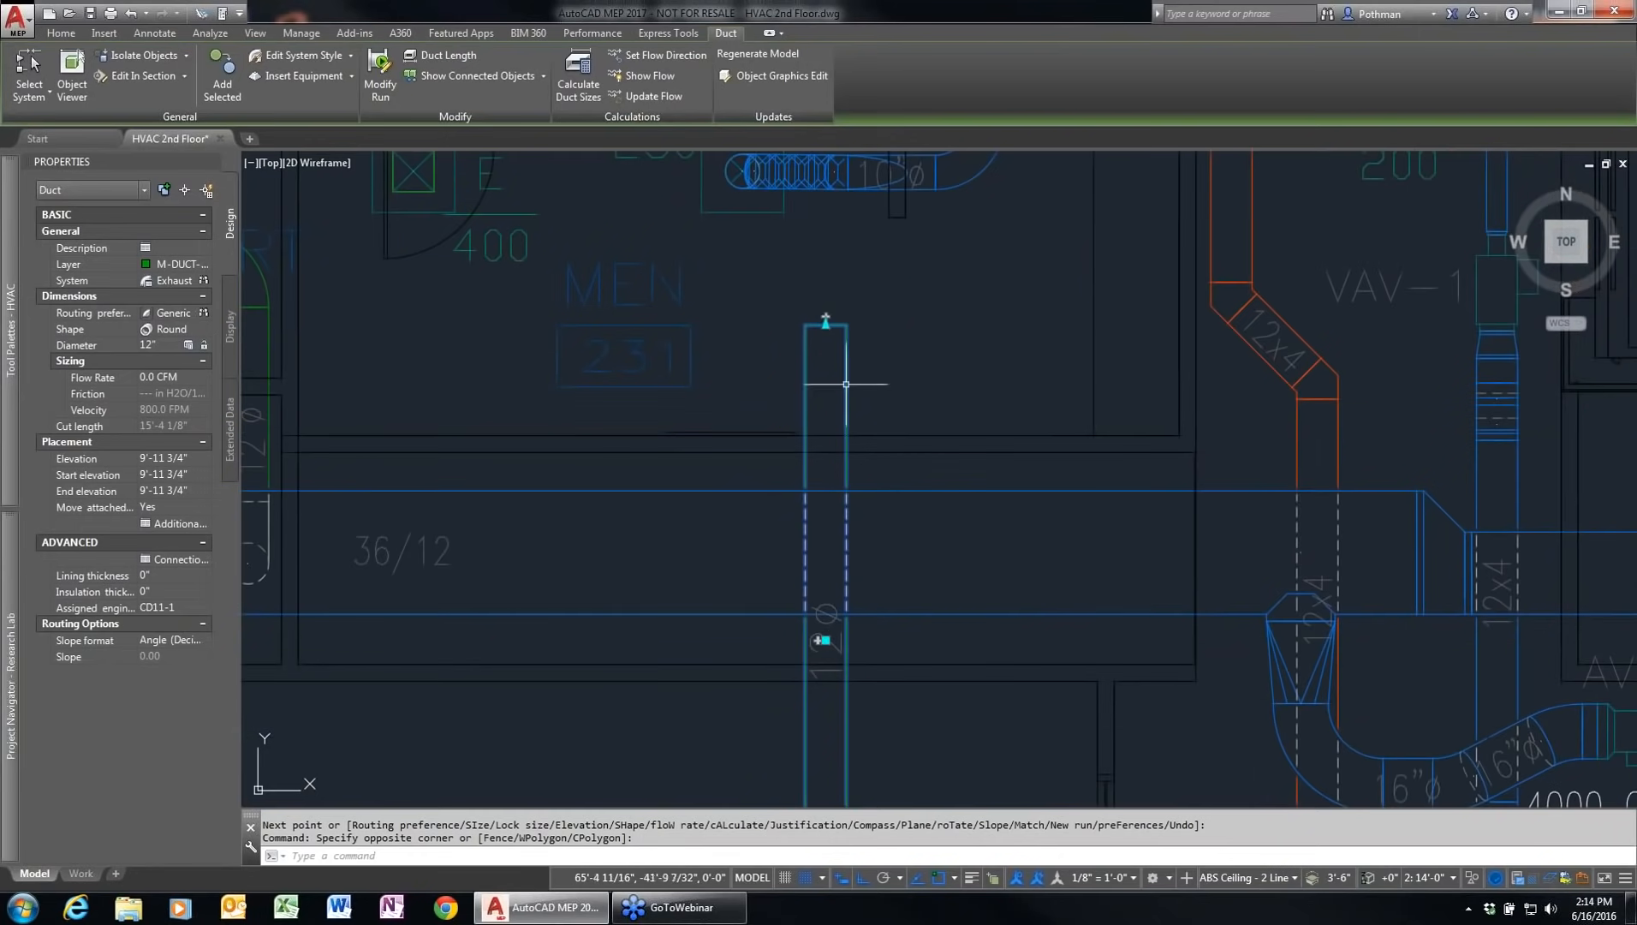
left_click(825, 320)
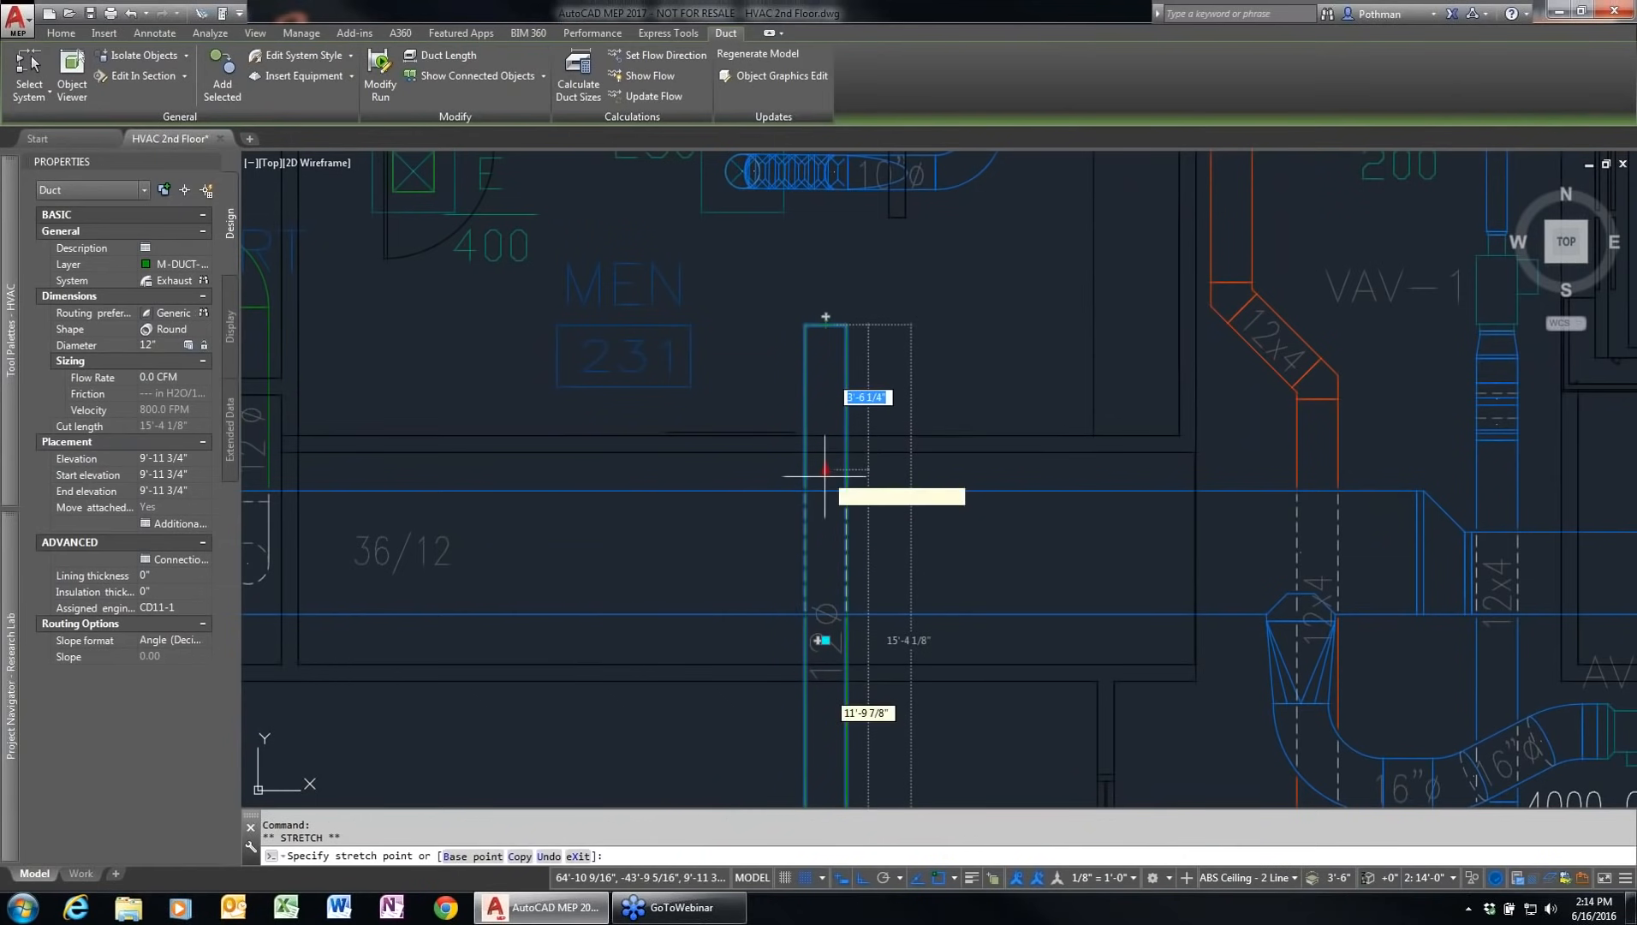
left_click(814, 545)
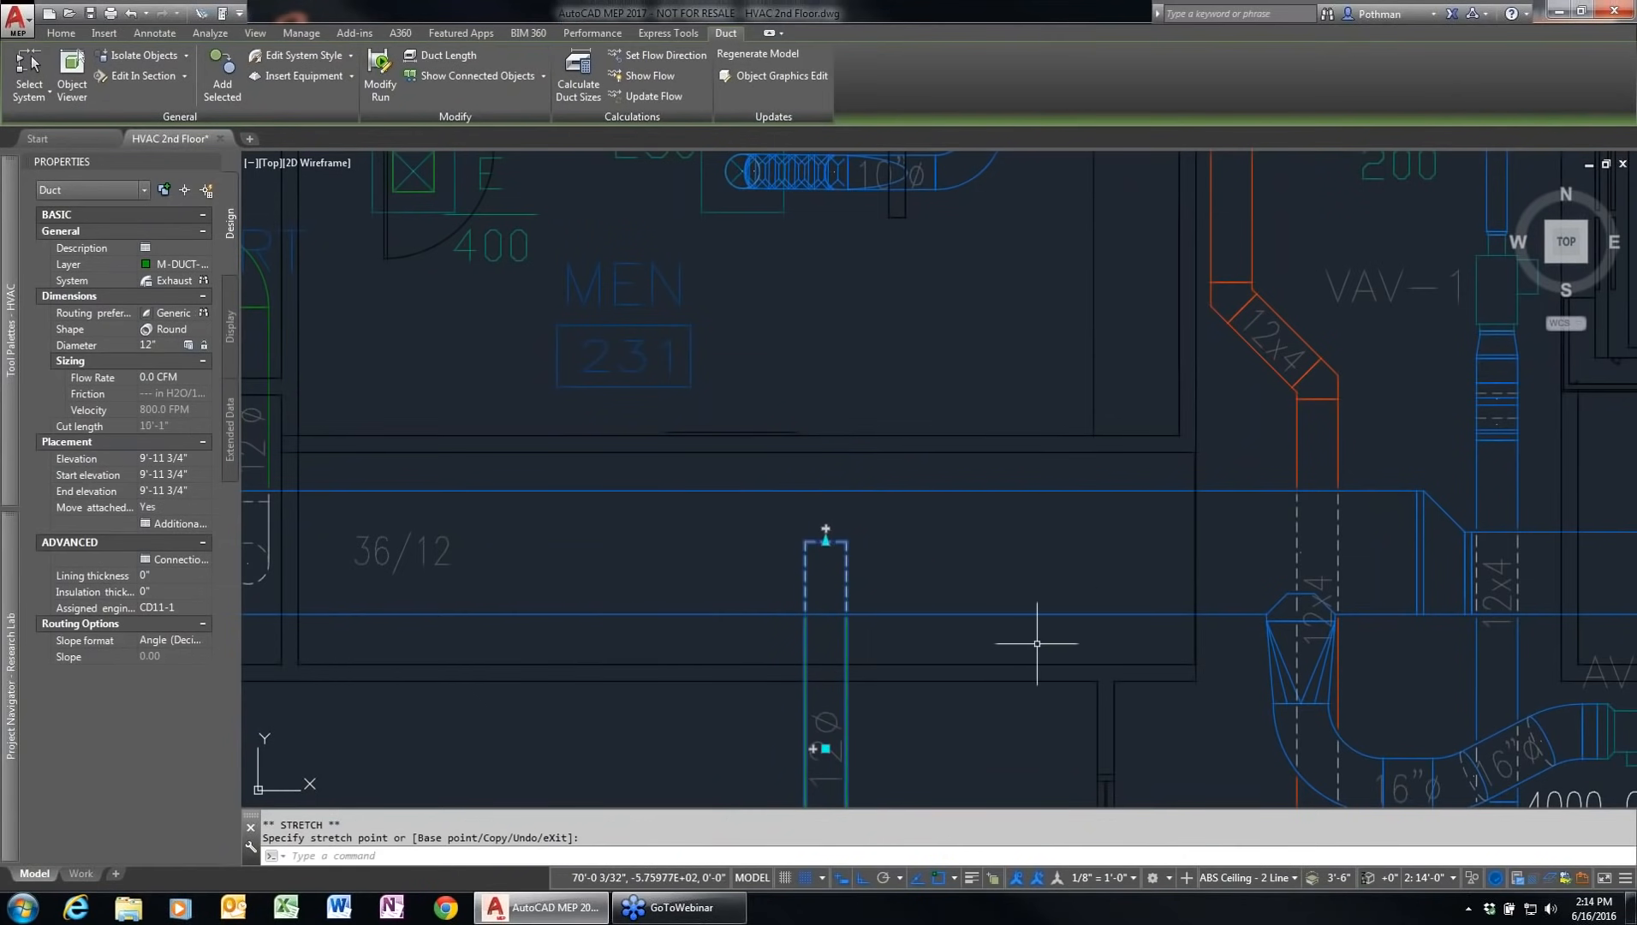
left_click(826, 537)
left_click(989, 500)
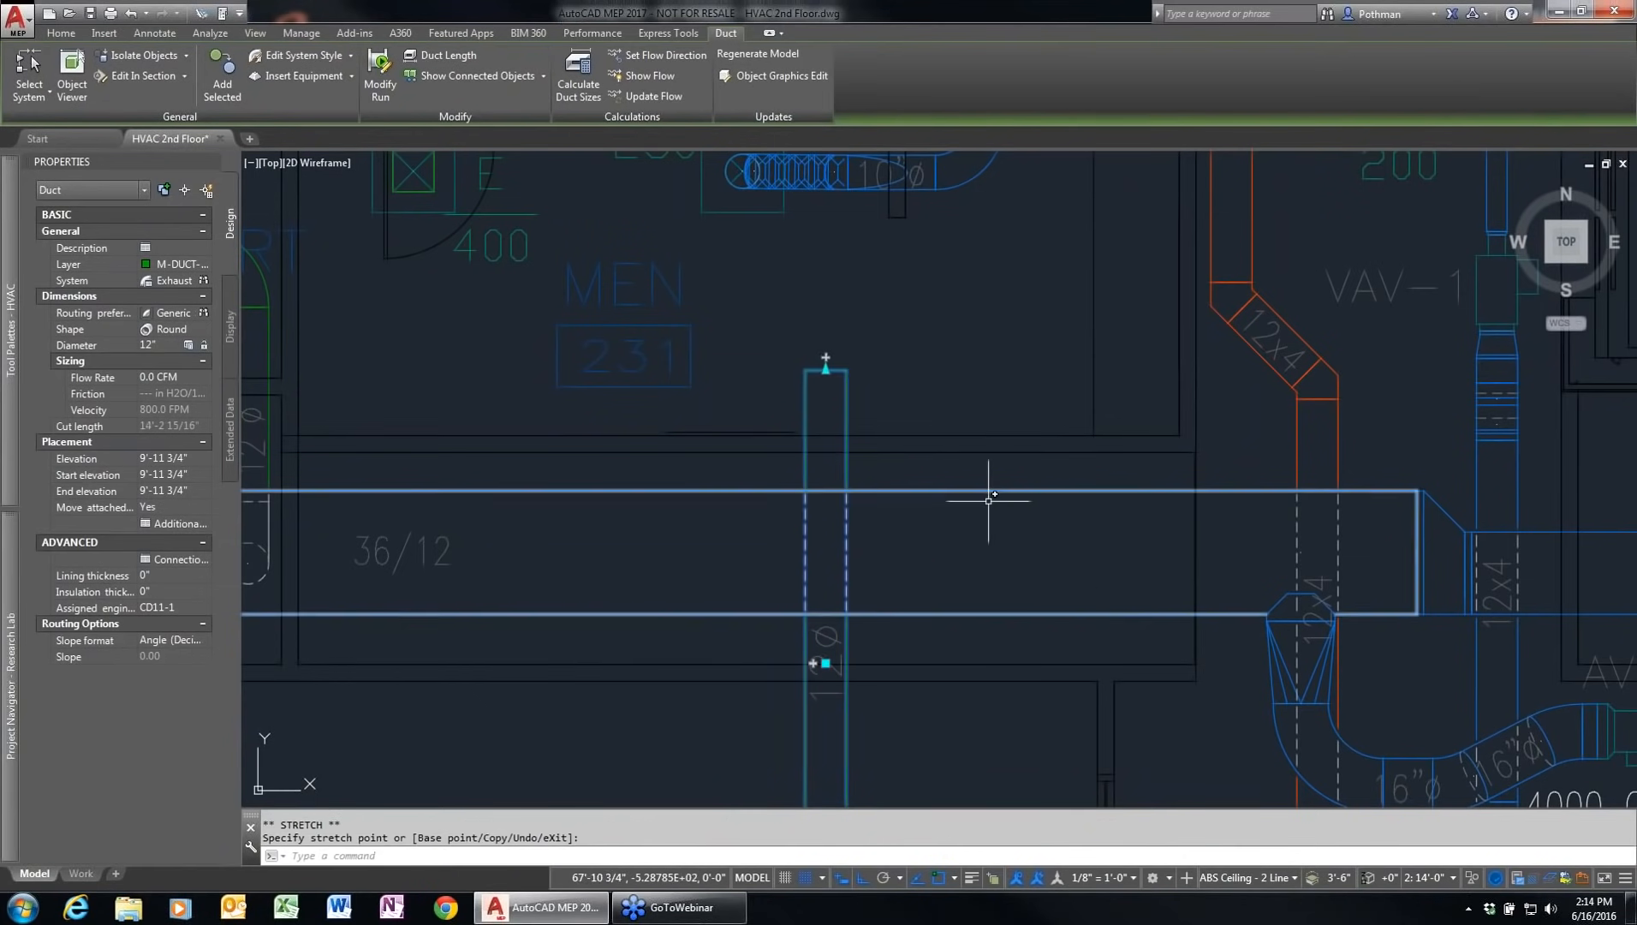
Step: Move the north-south exhaust leg east to the wall and back west near its original position, keeping the elbow connected
scroll(960, 661, "down", 2)
middle_click_drag(960, 661, 943, 408)
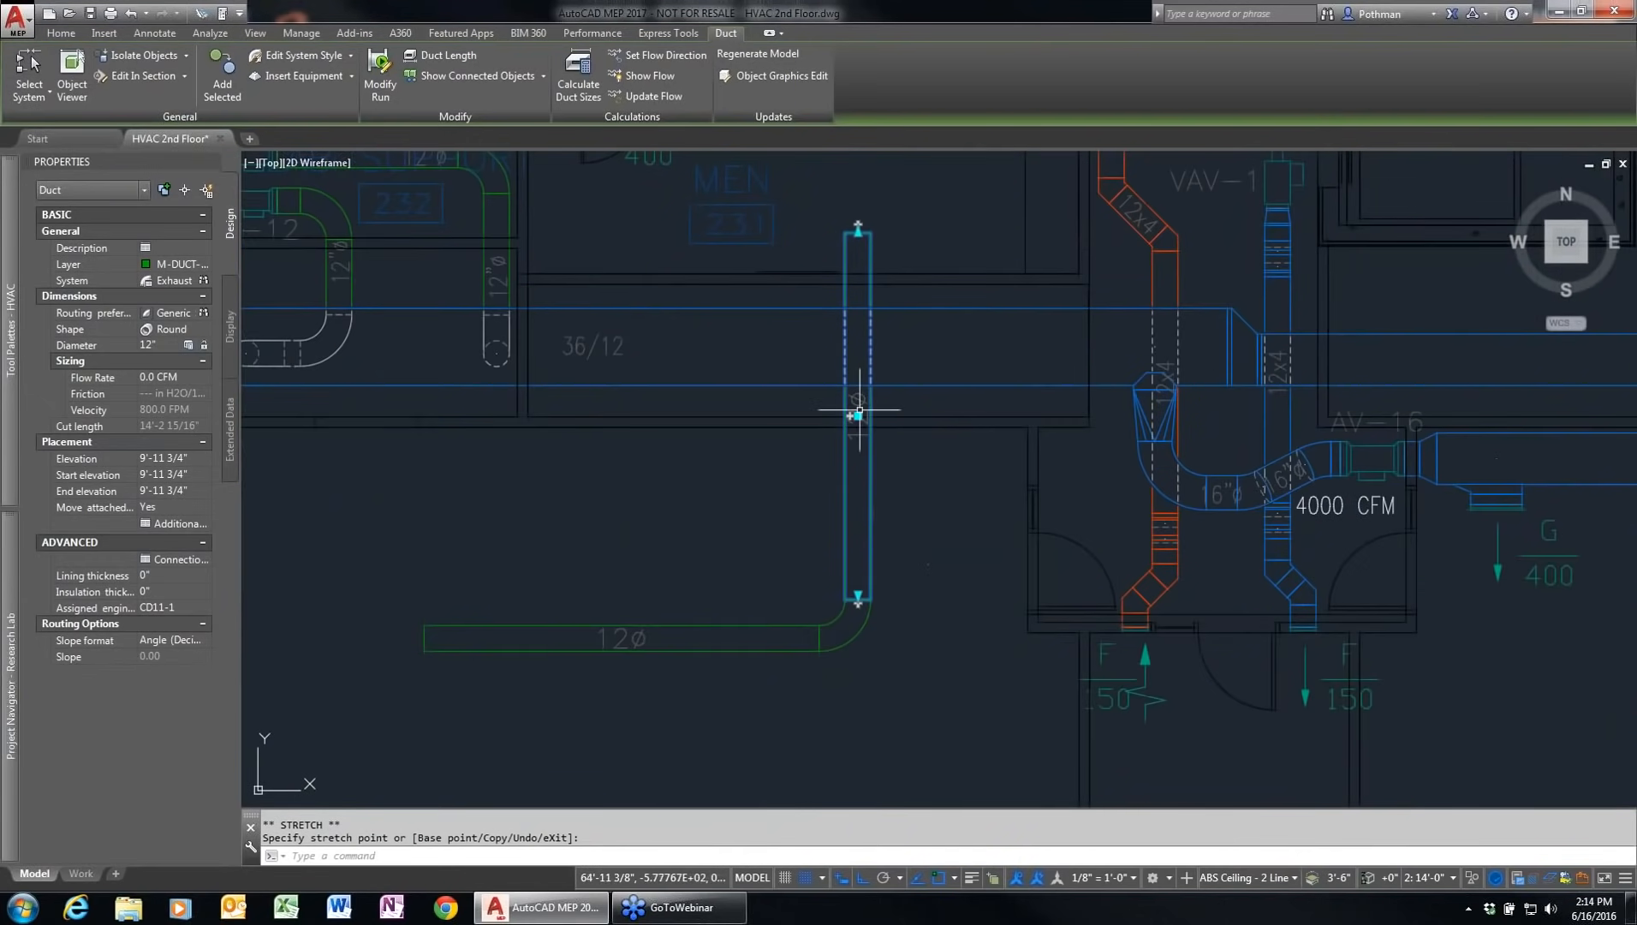
left_click(1038, 415)
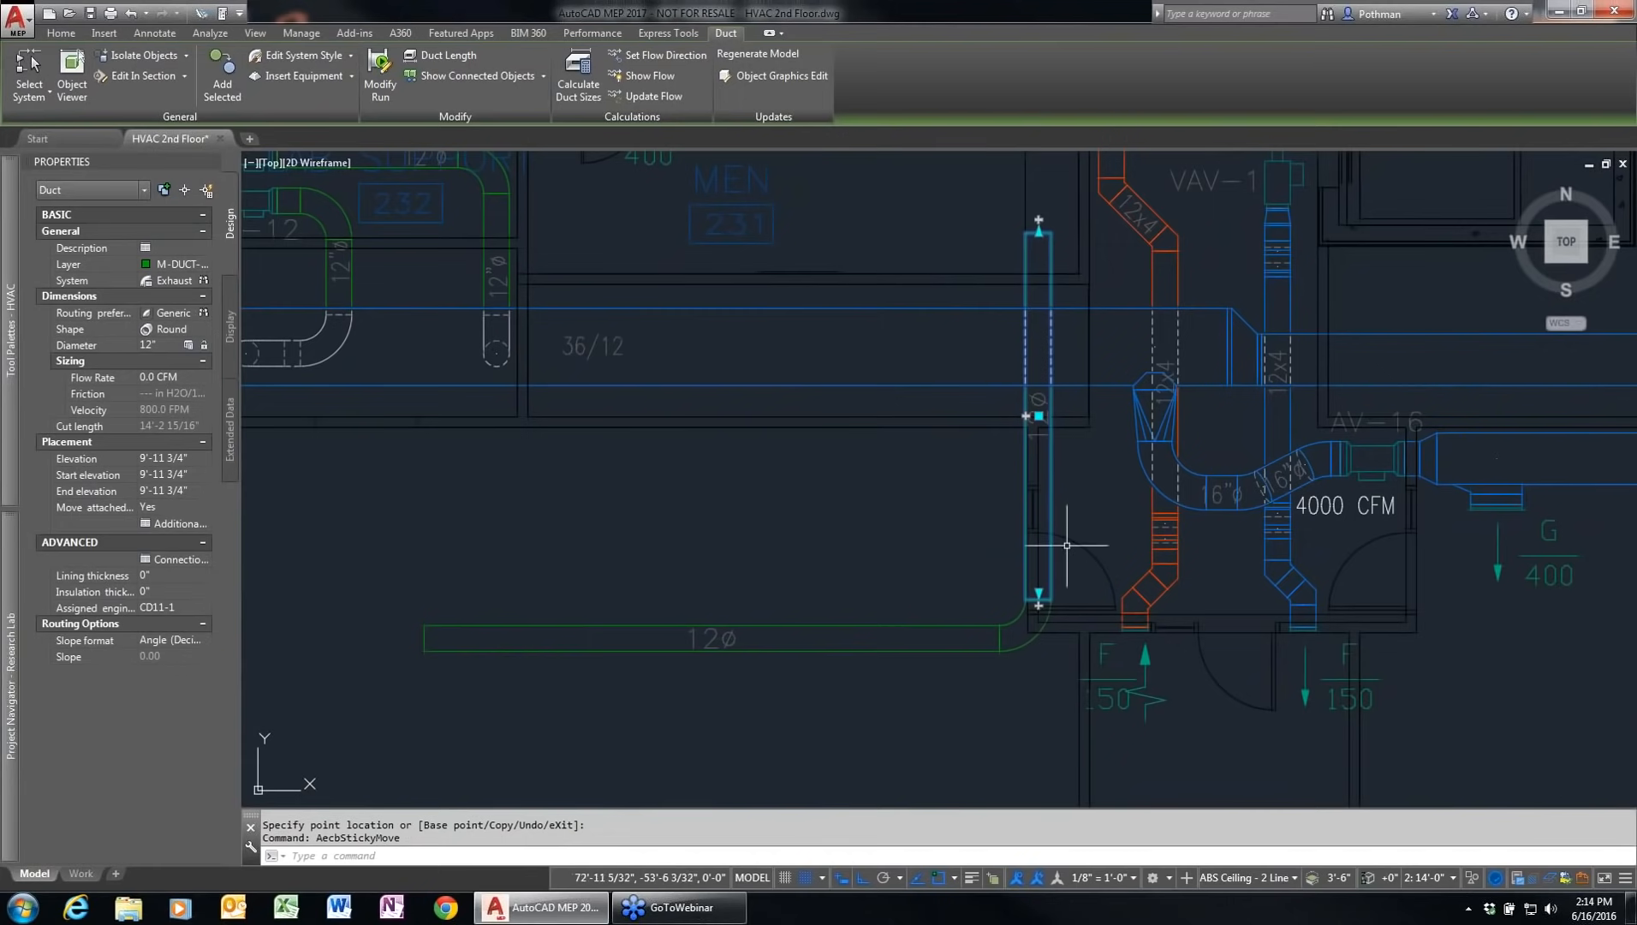
left_click(1038, 415)
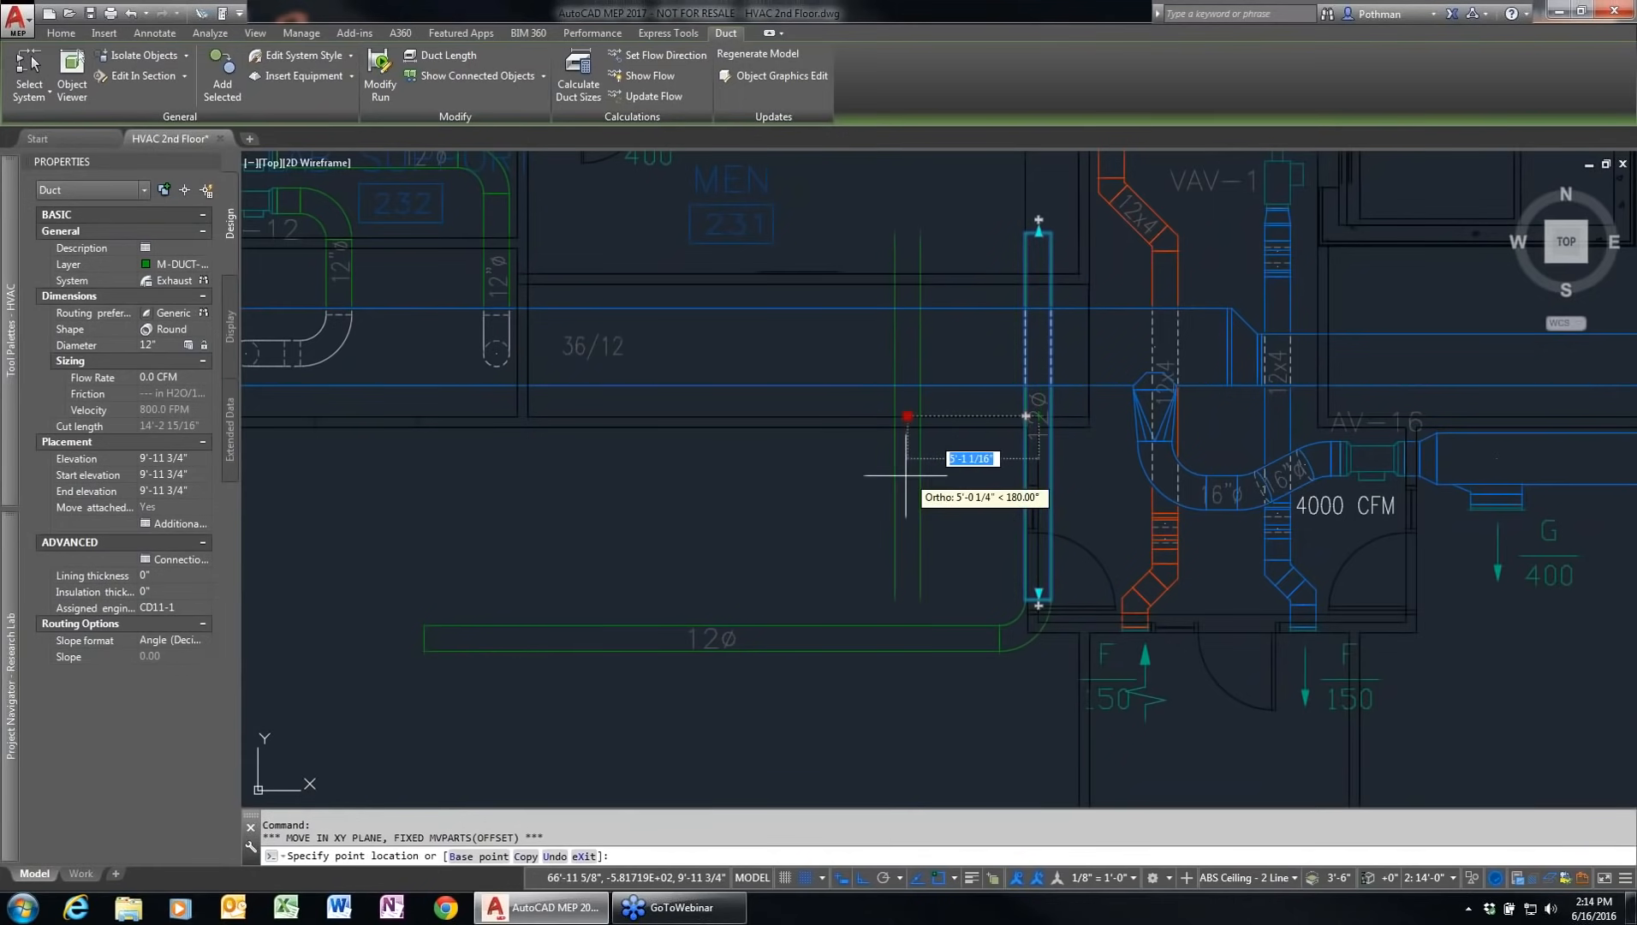
left_click(862, 486)
key("Escape")
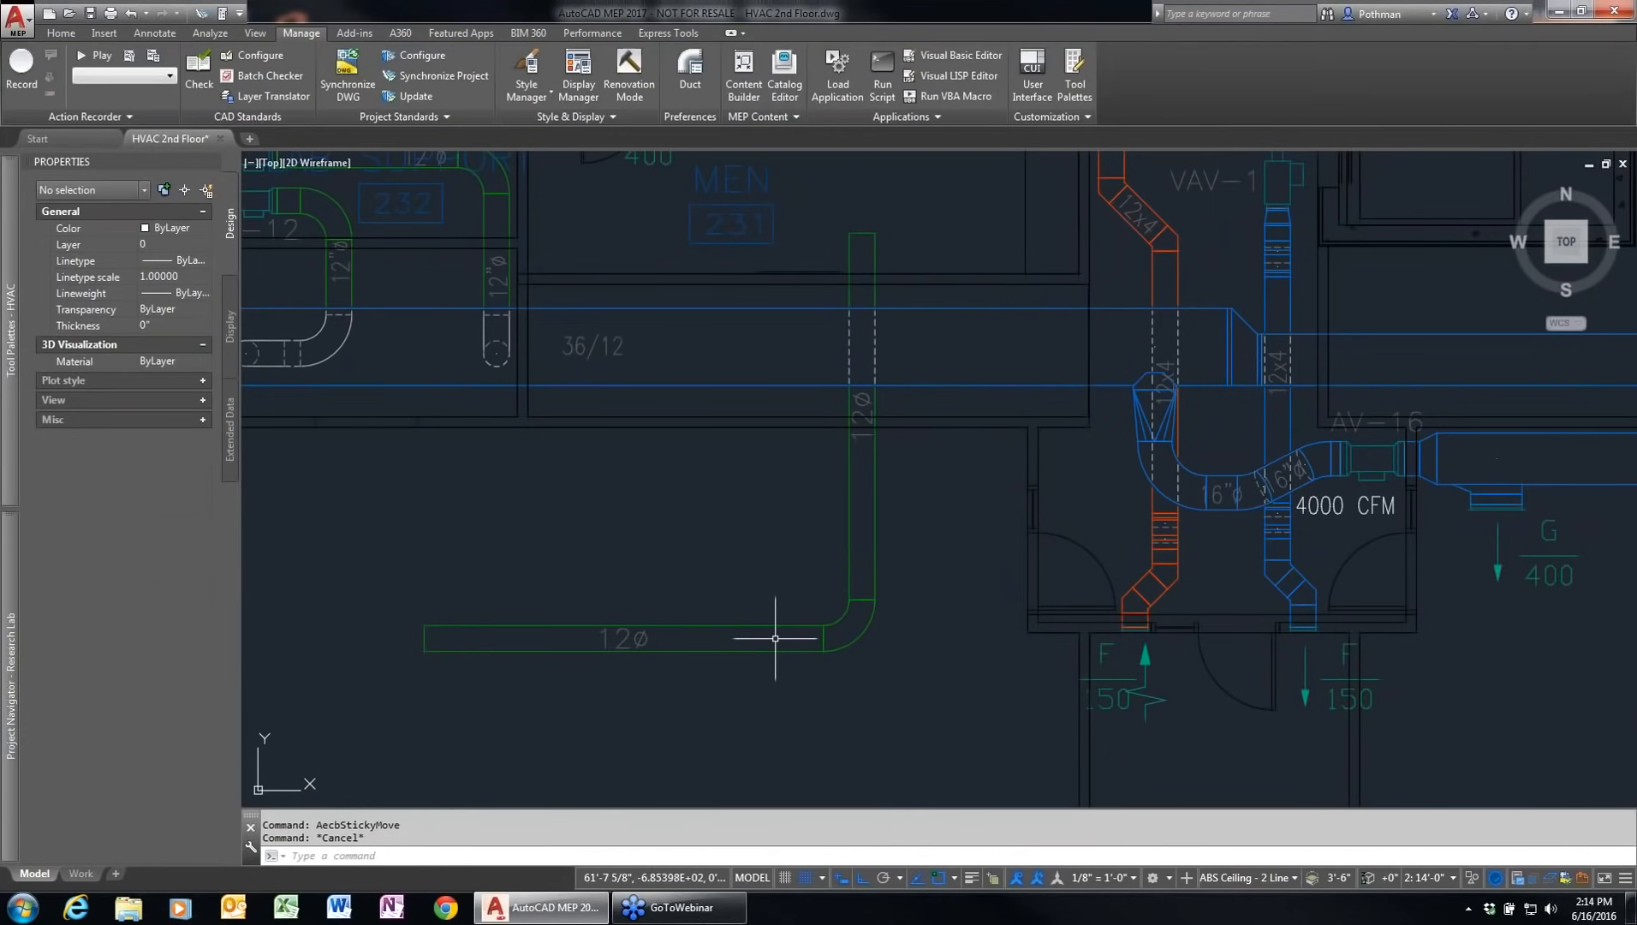
Step: Erase the sample 12-inch exhaust duct run, including both legs and the elbow, south of Men 231
left_click(924, 689)
left_click(706, 524)
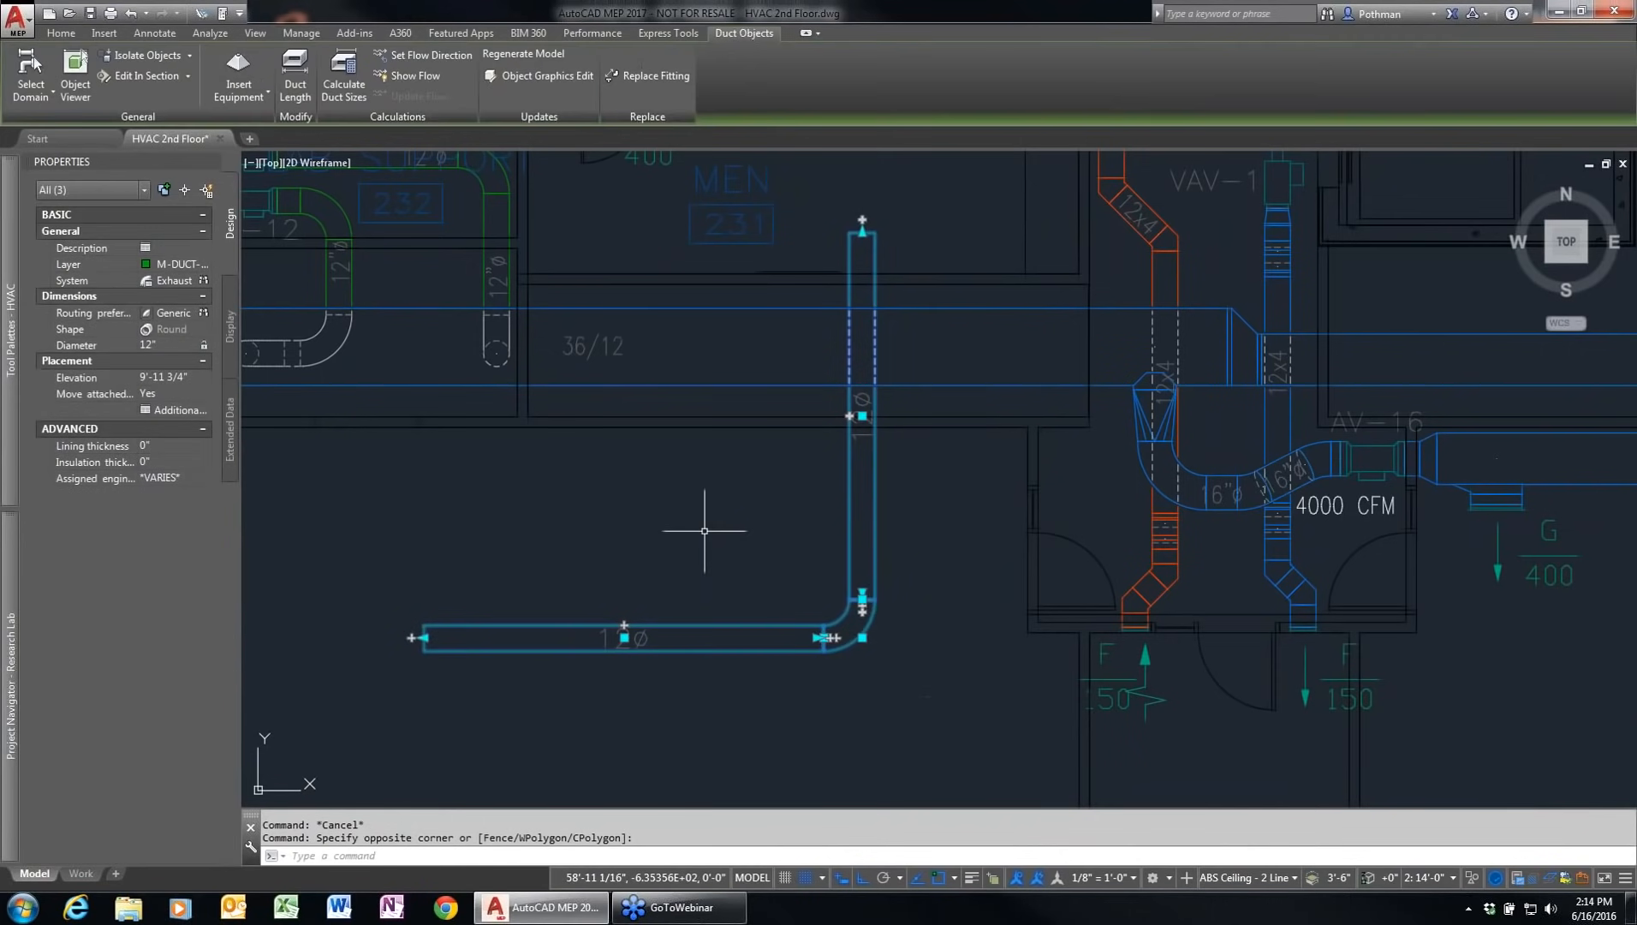
key("Delete")
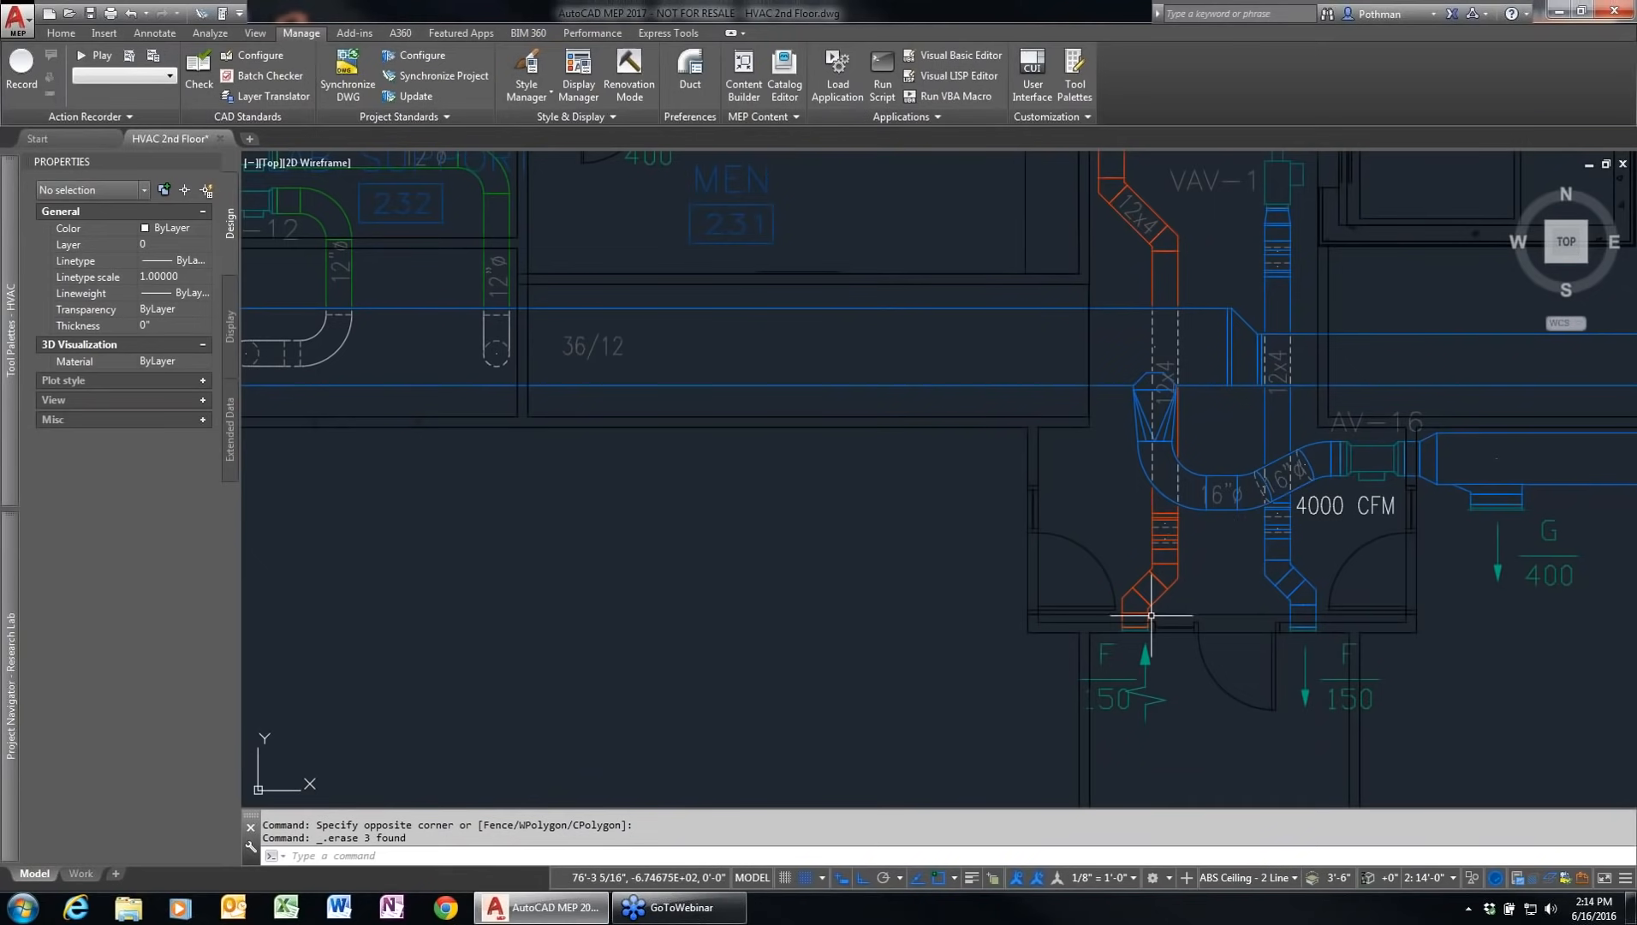
Step: Review the HVAC equipment tools and open the multi-view parts catalog for adding equipment
middle_click_drag(681, 617, 907, 604)
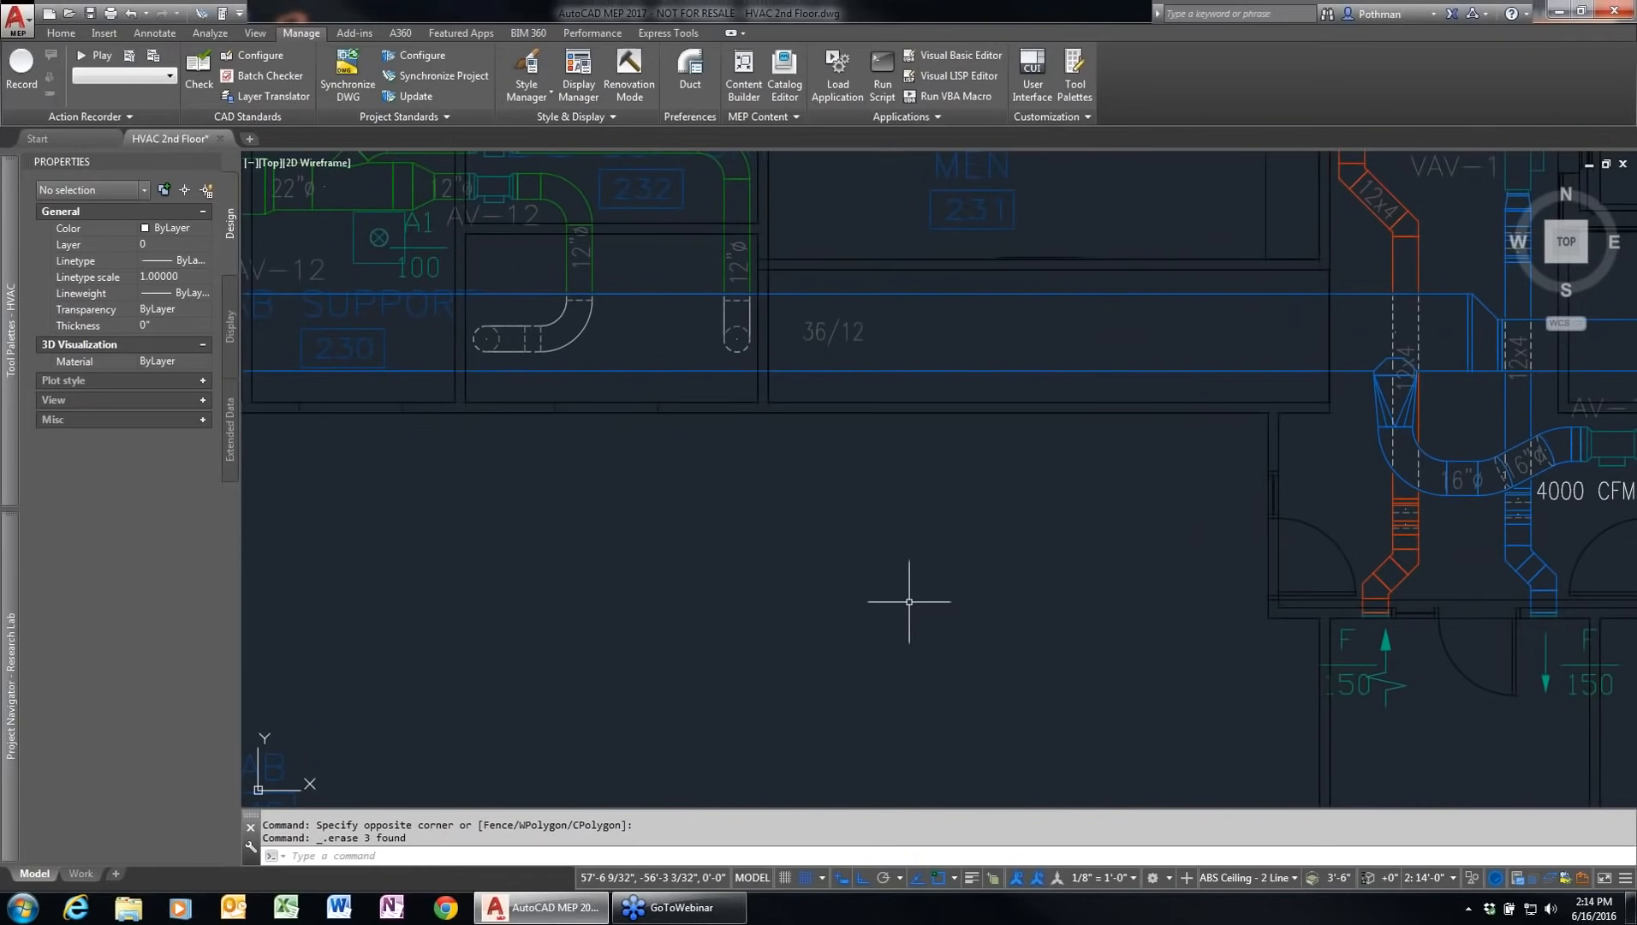
left_click(62, 34)
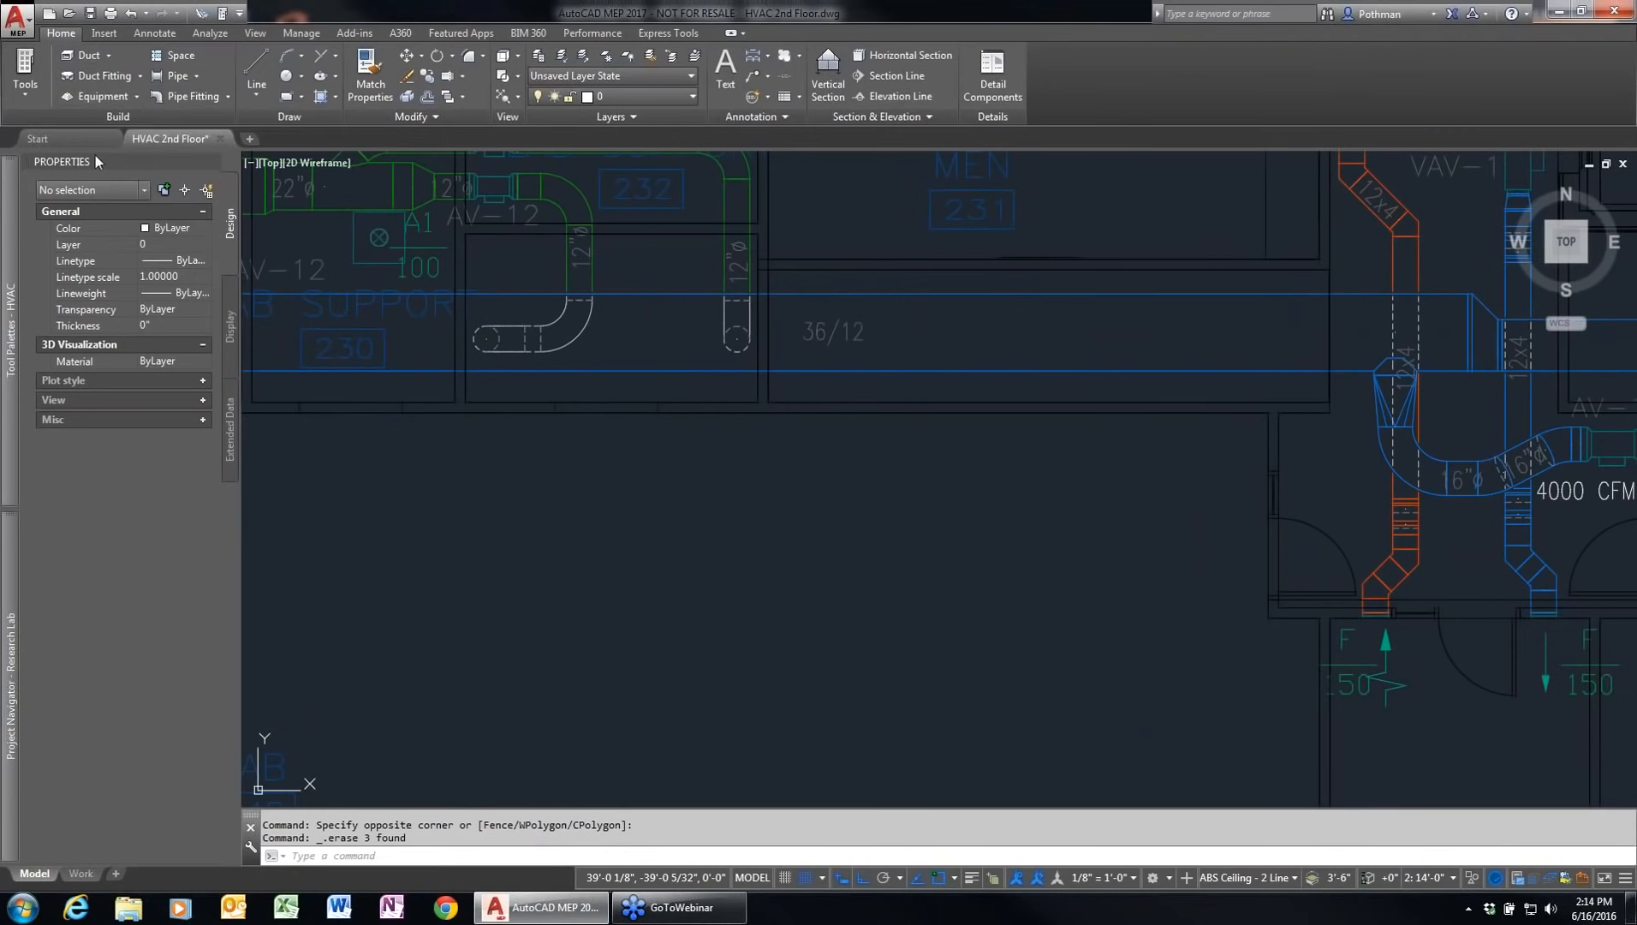
mouse_move(12, 283)
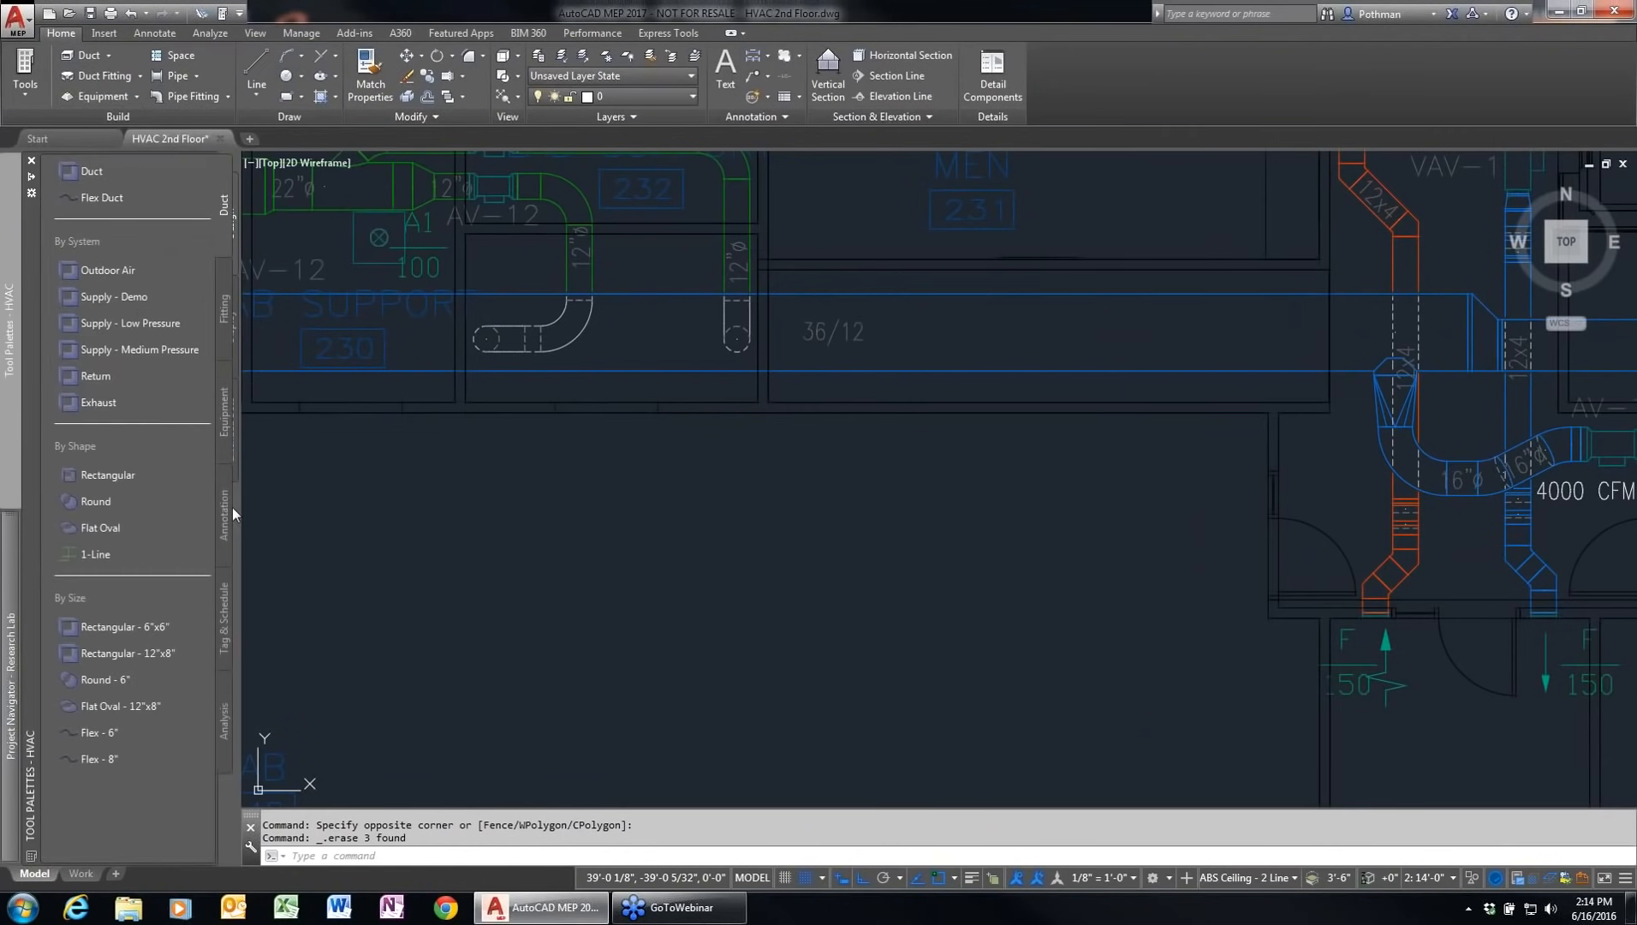
left_click(223, 415)
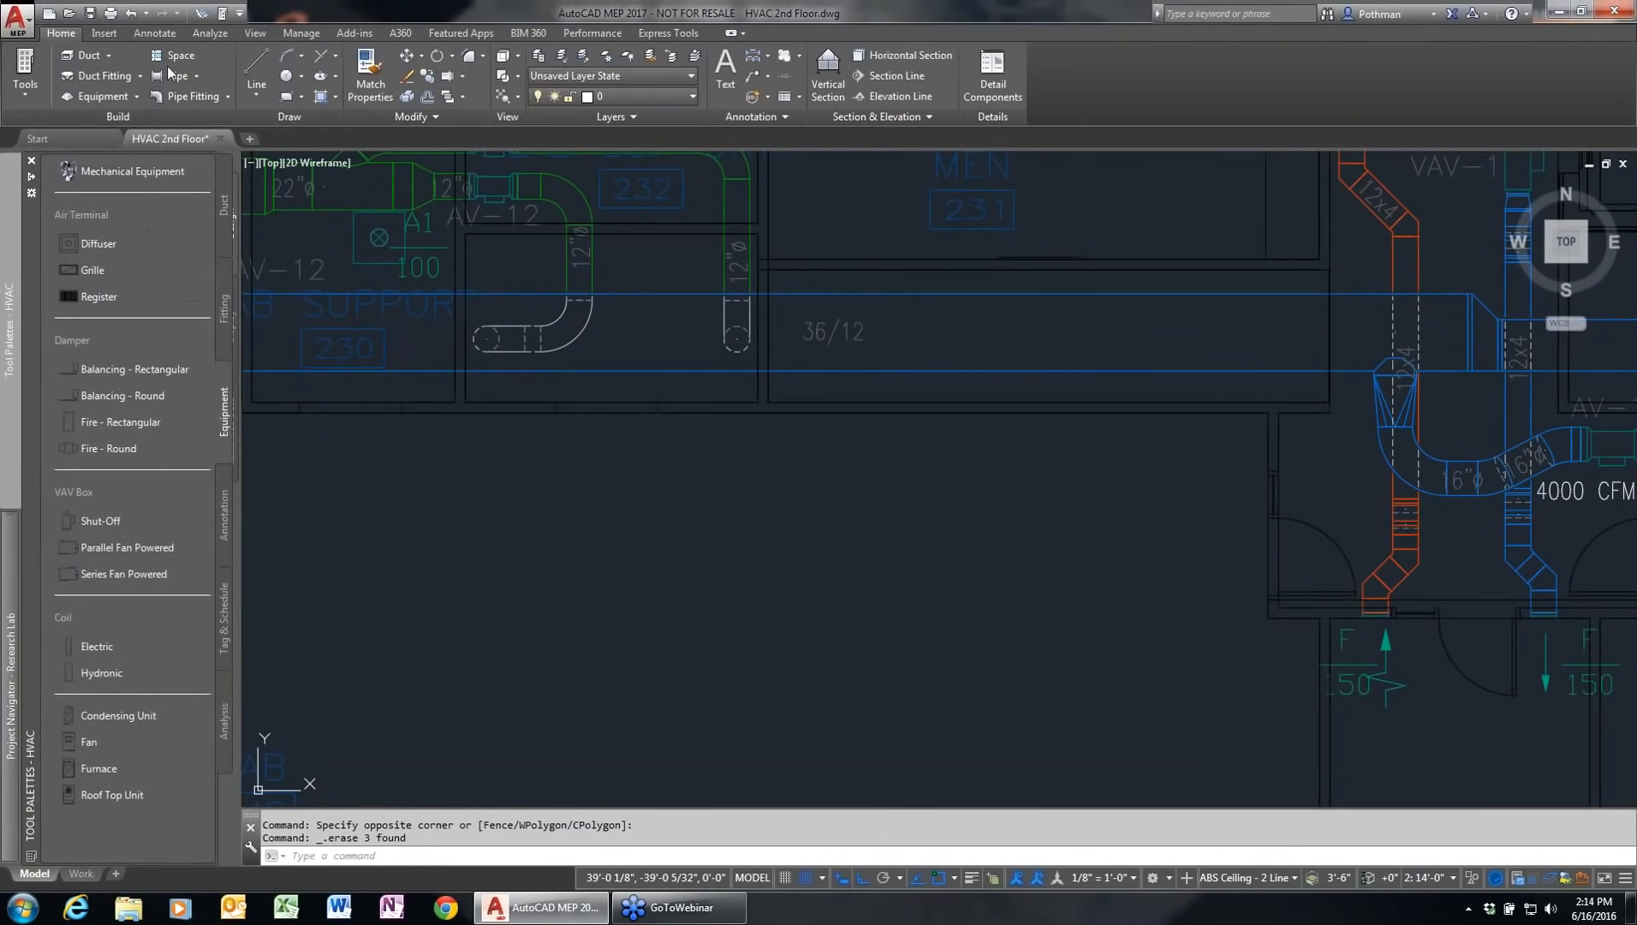
left_click(95, 98)
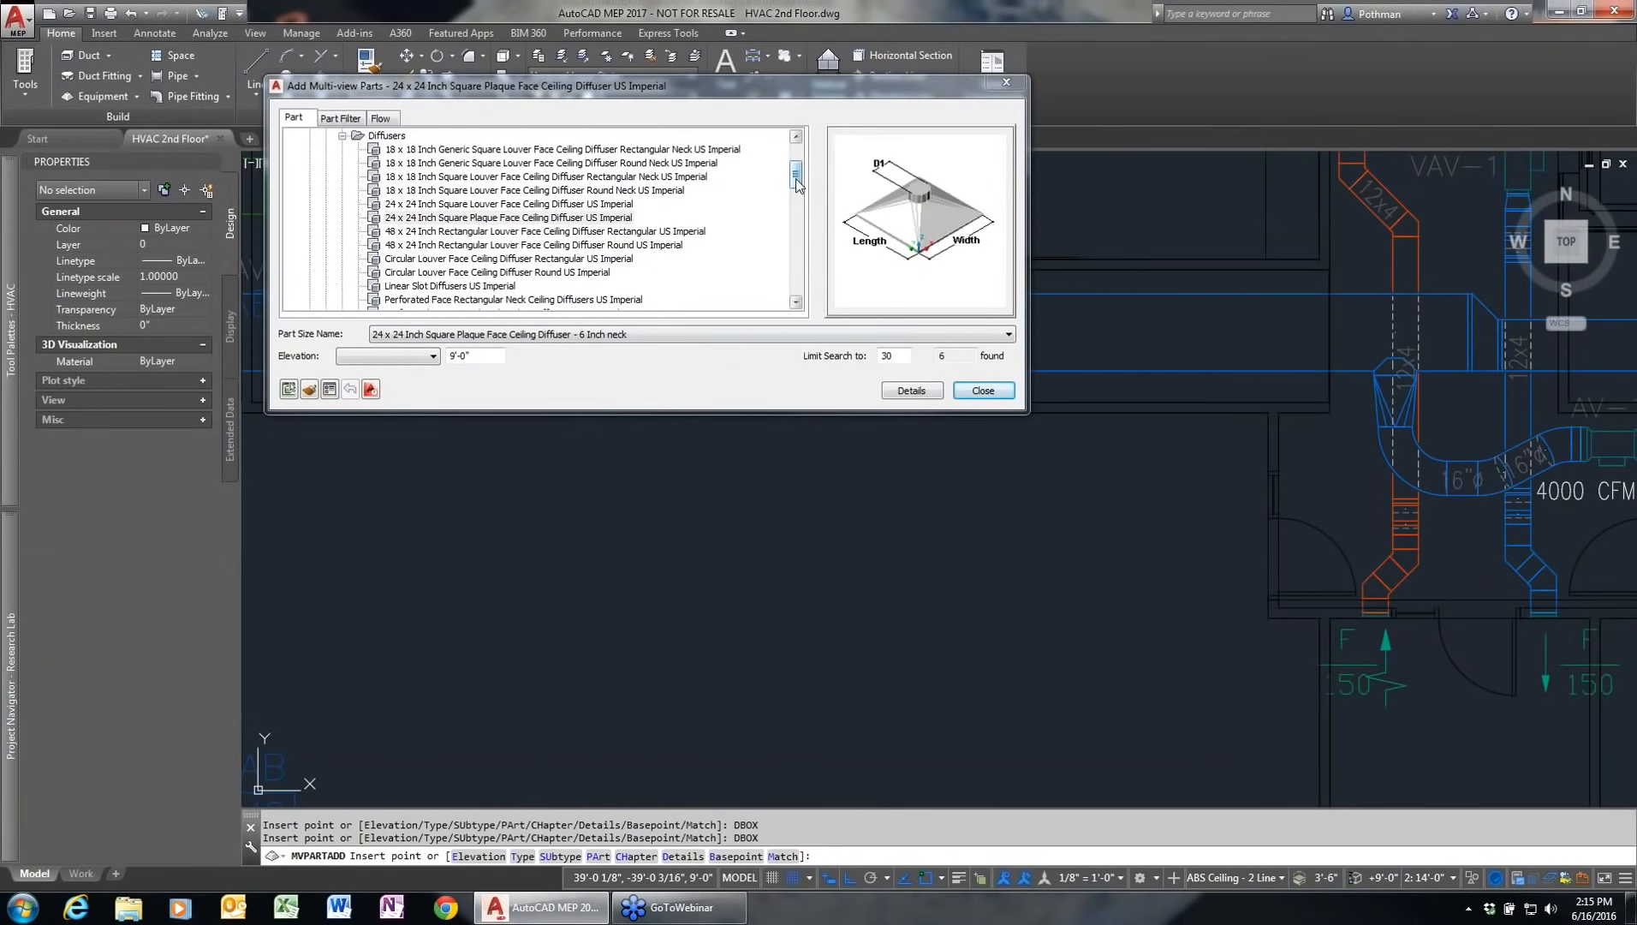
Step: Browse the Electrical parts and preview the 1600-2000 kW Diesel Emergency Power Generator US Imperial
scroll(796, 182, "up", 2)
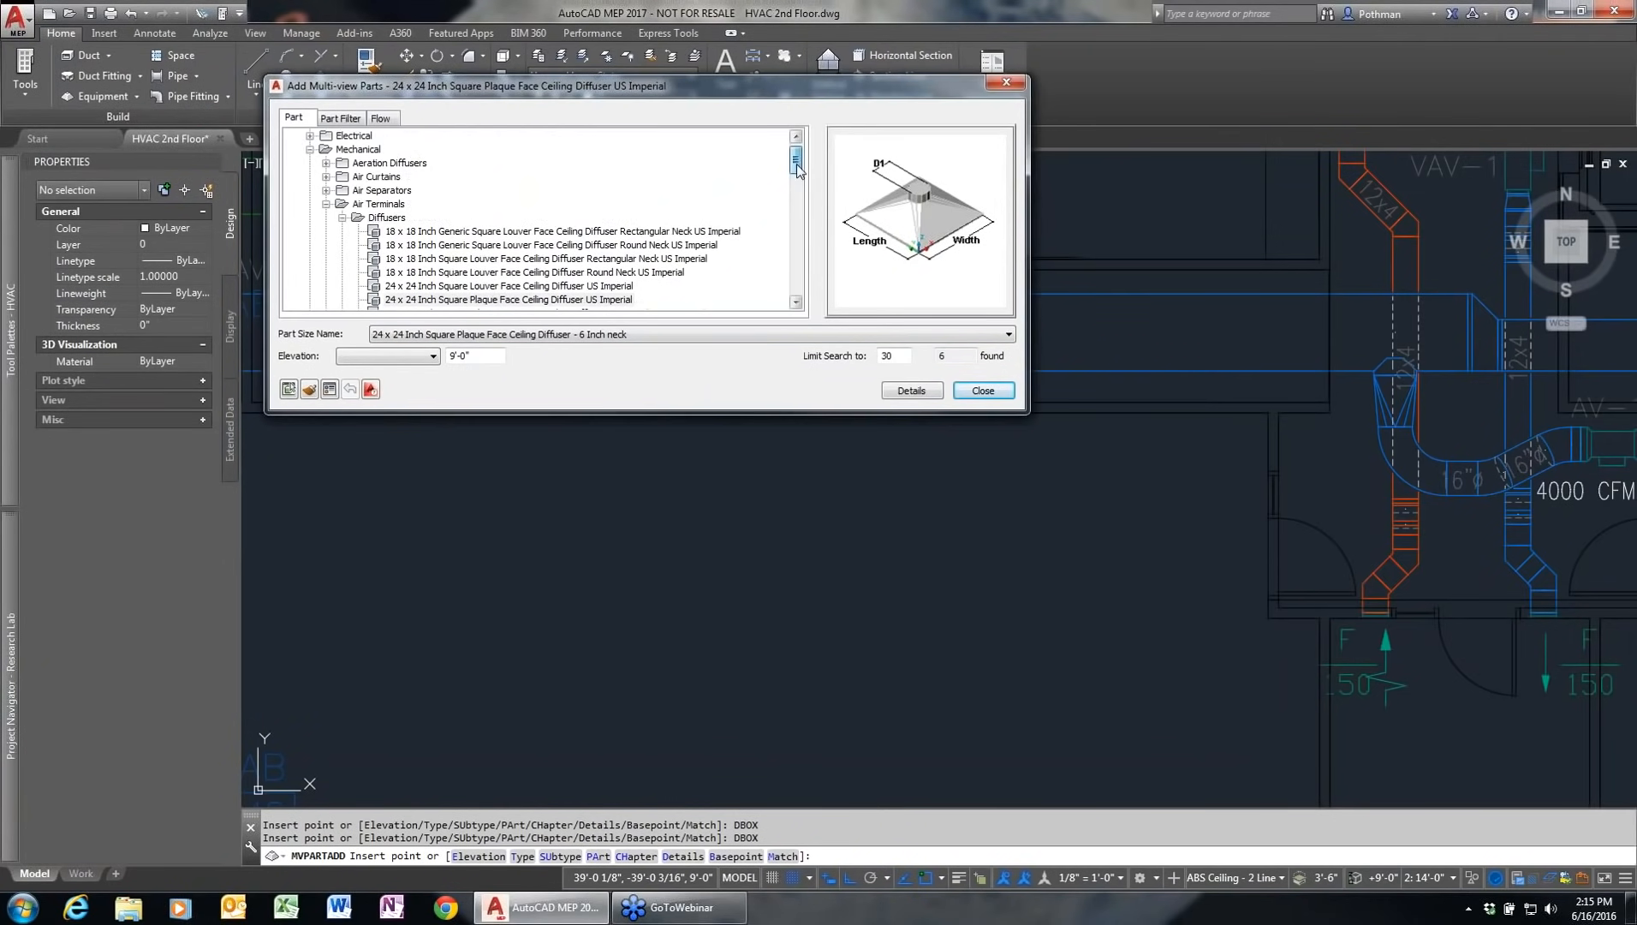
left_click(310, 136)
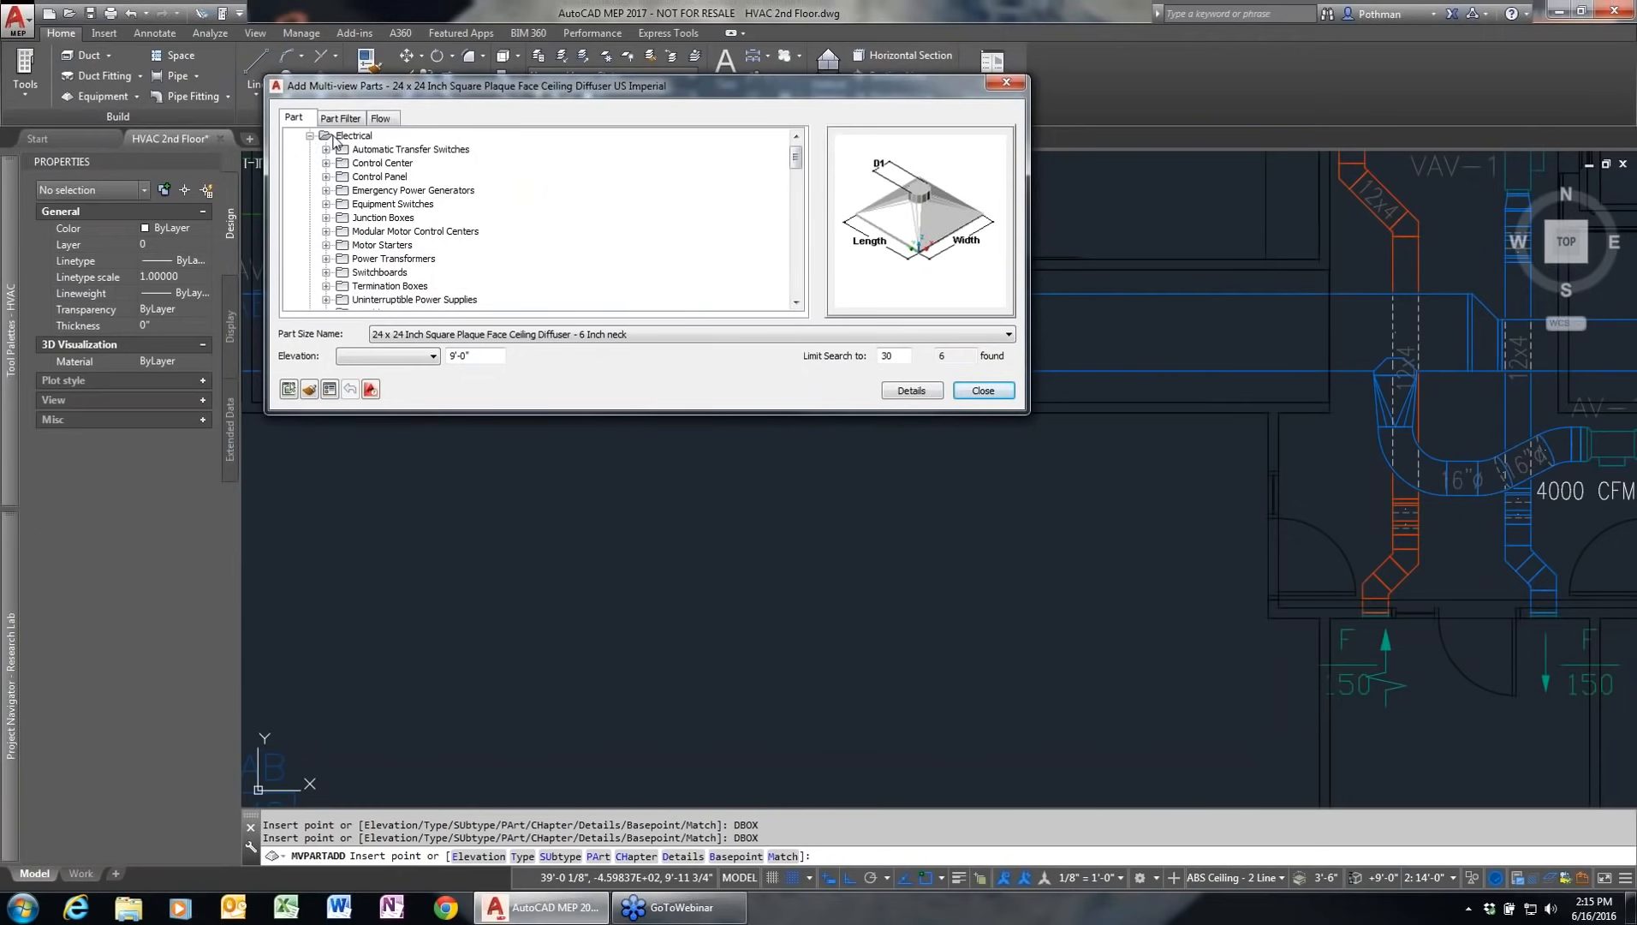
left_click(373, 192)
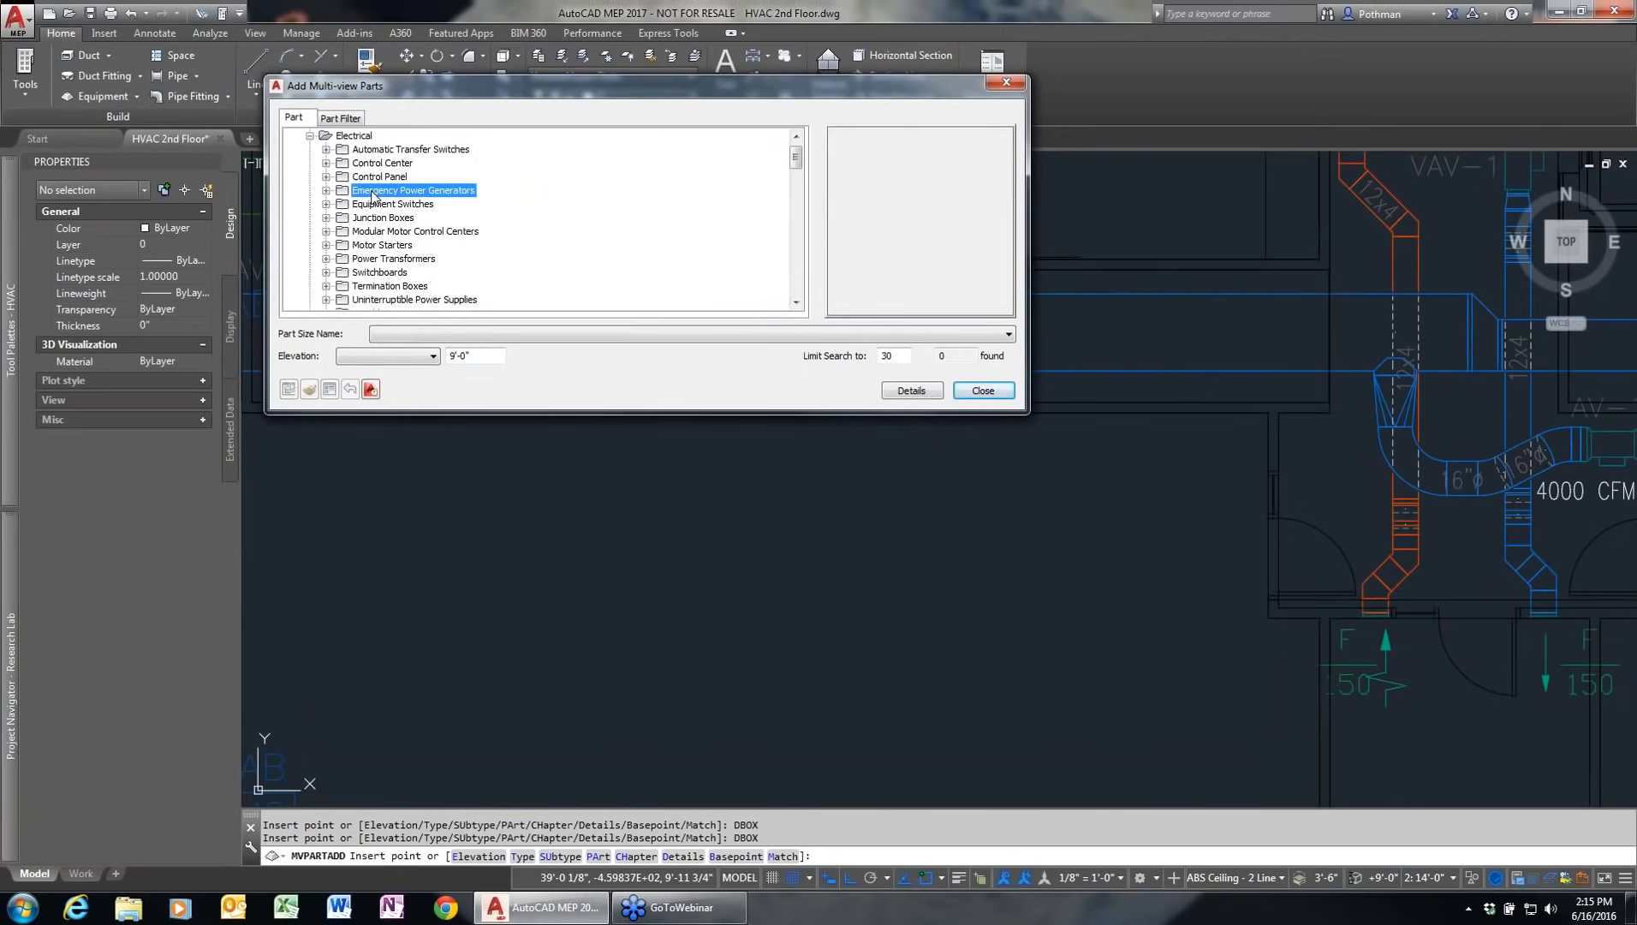
left_click(326, 191)
left_click(361, 206)
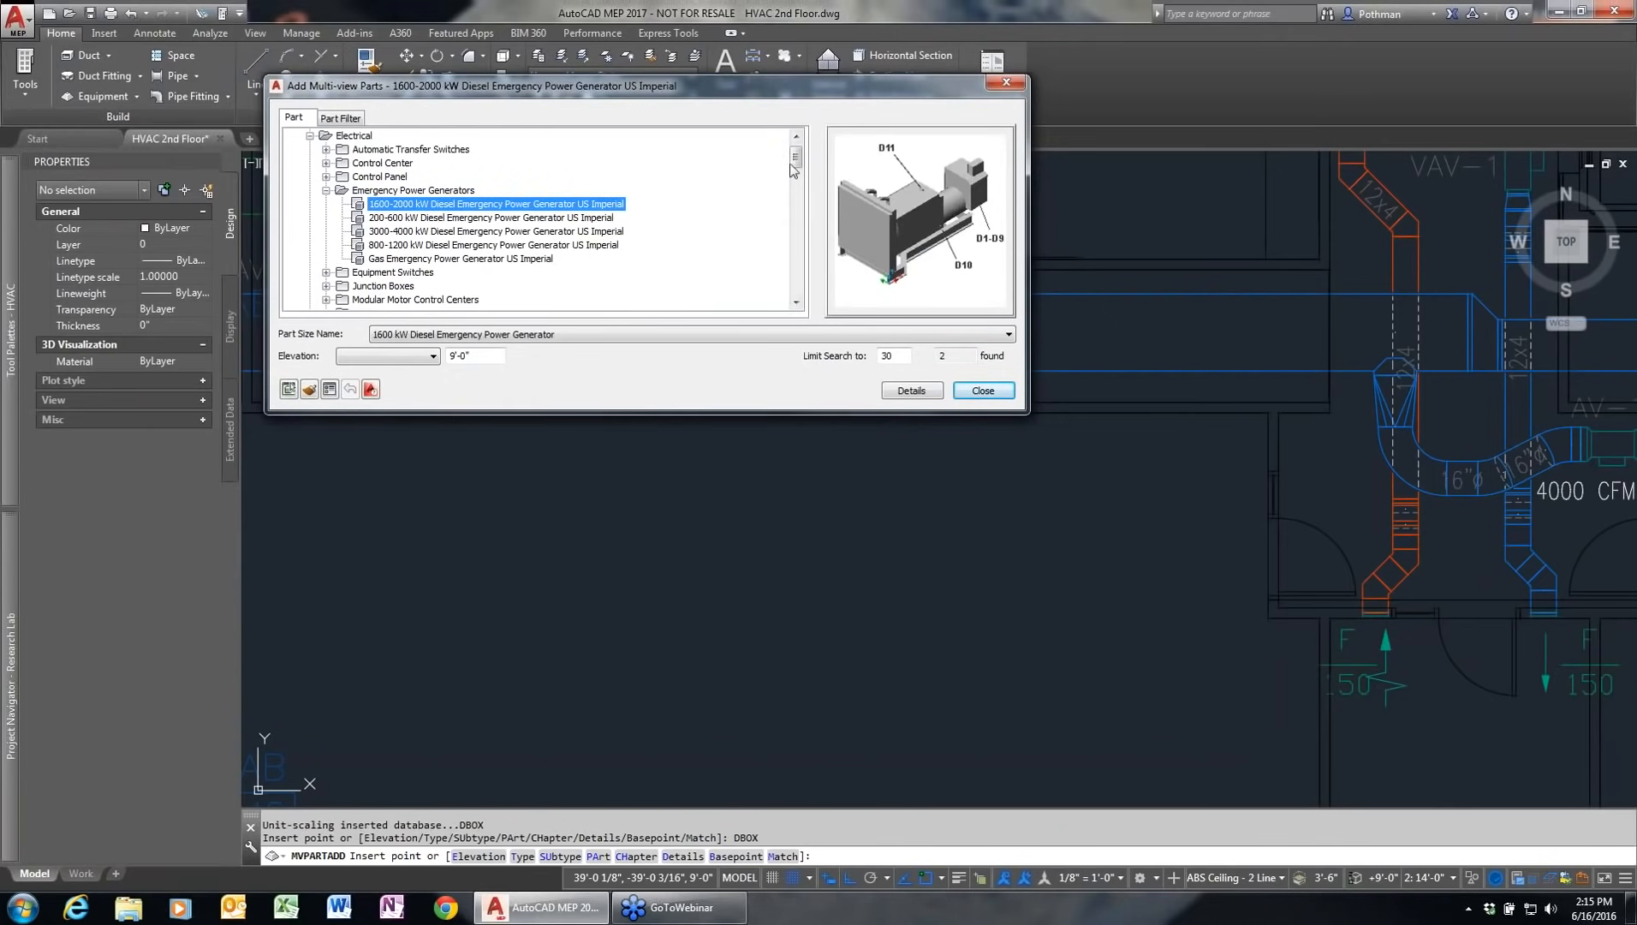
Step: Look through the Mechanical equipment categories in the parts catalog, from Aeration Diffusers to Vertical Fan Coil Units
left_click_drag(796, 158, 784, 190)
left_click(327, 218)
scroll(385, 206, "down", 2)
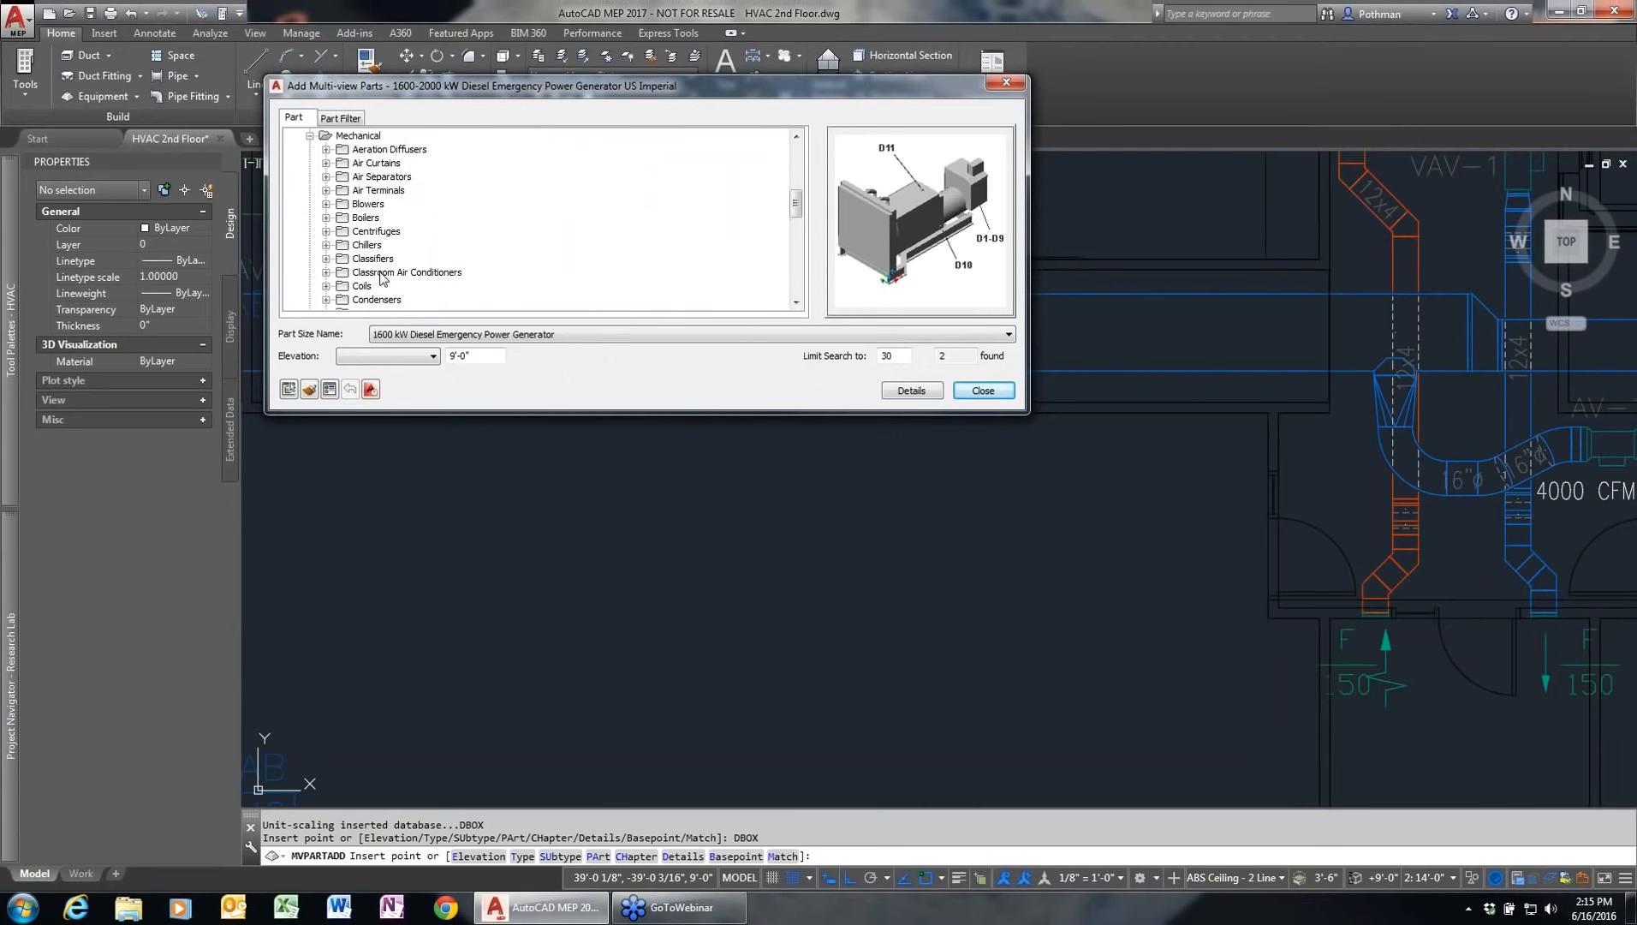
scroll(438, 283, "down", 2)
scroll(436, 277, "down", 2)
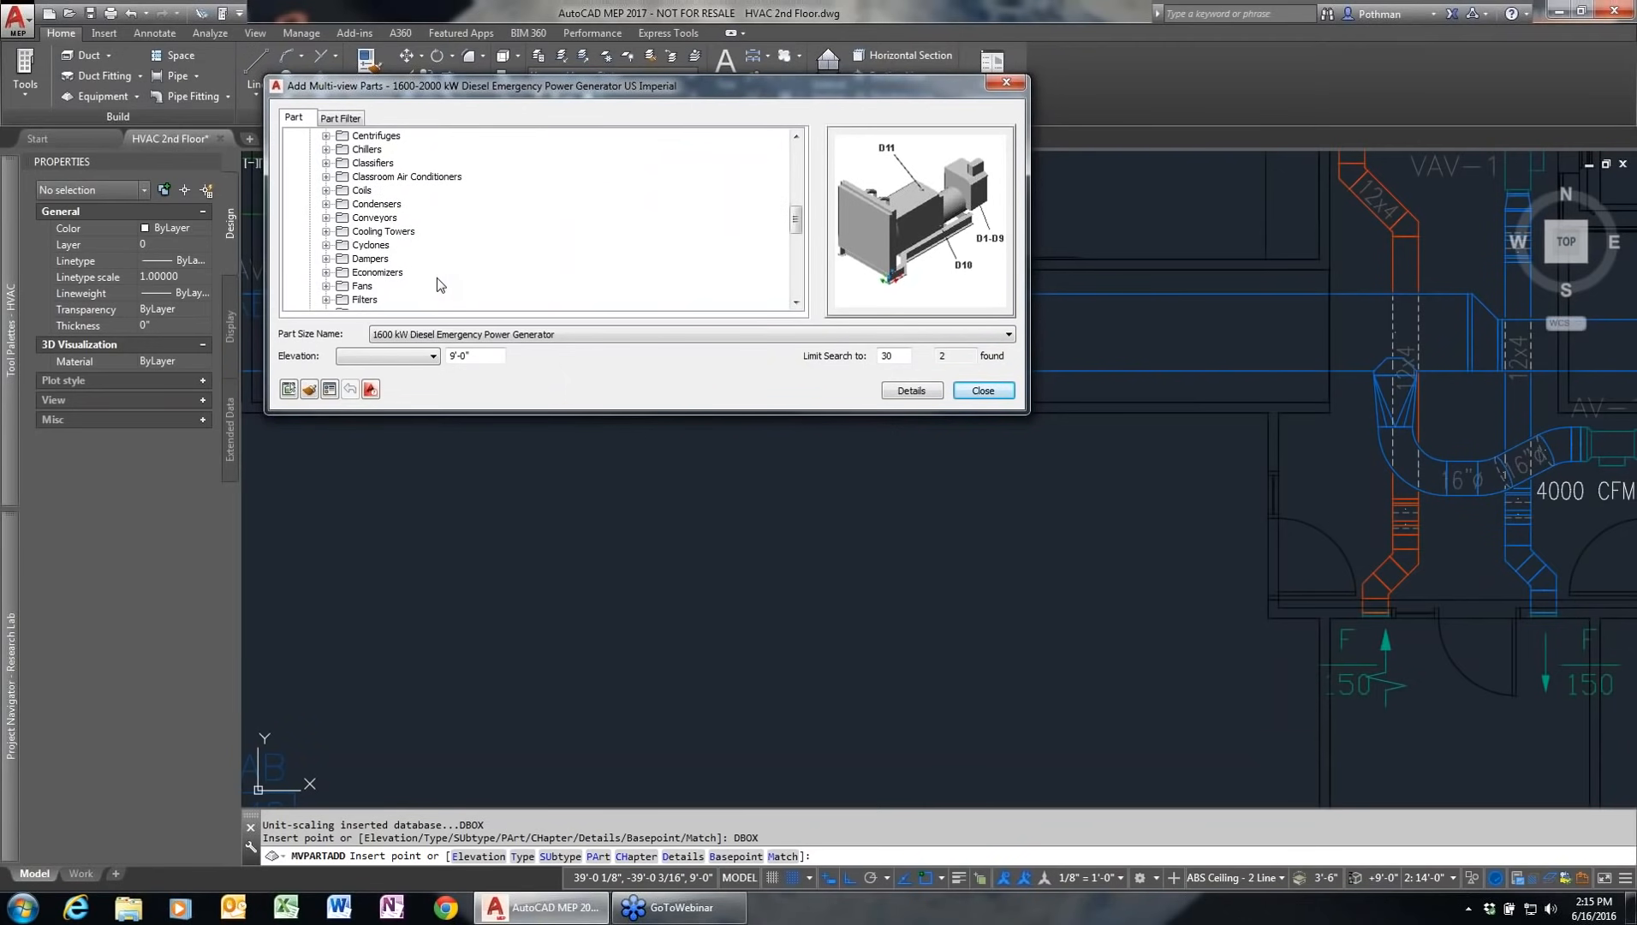
scroll(435, 277, "down", 1)
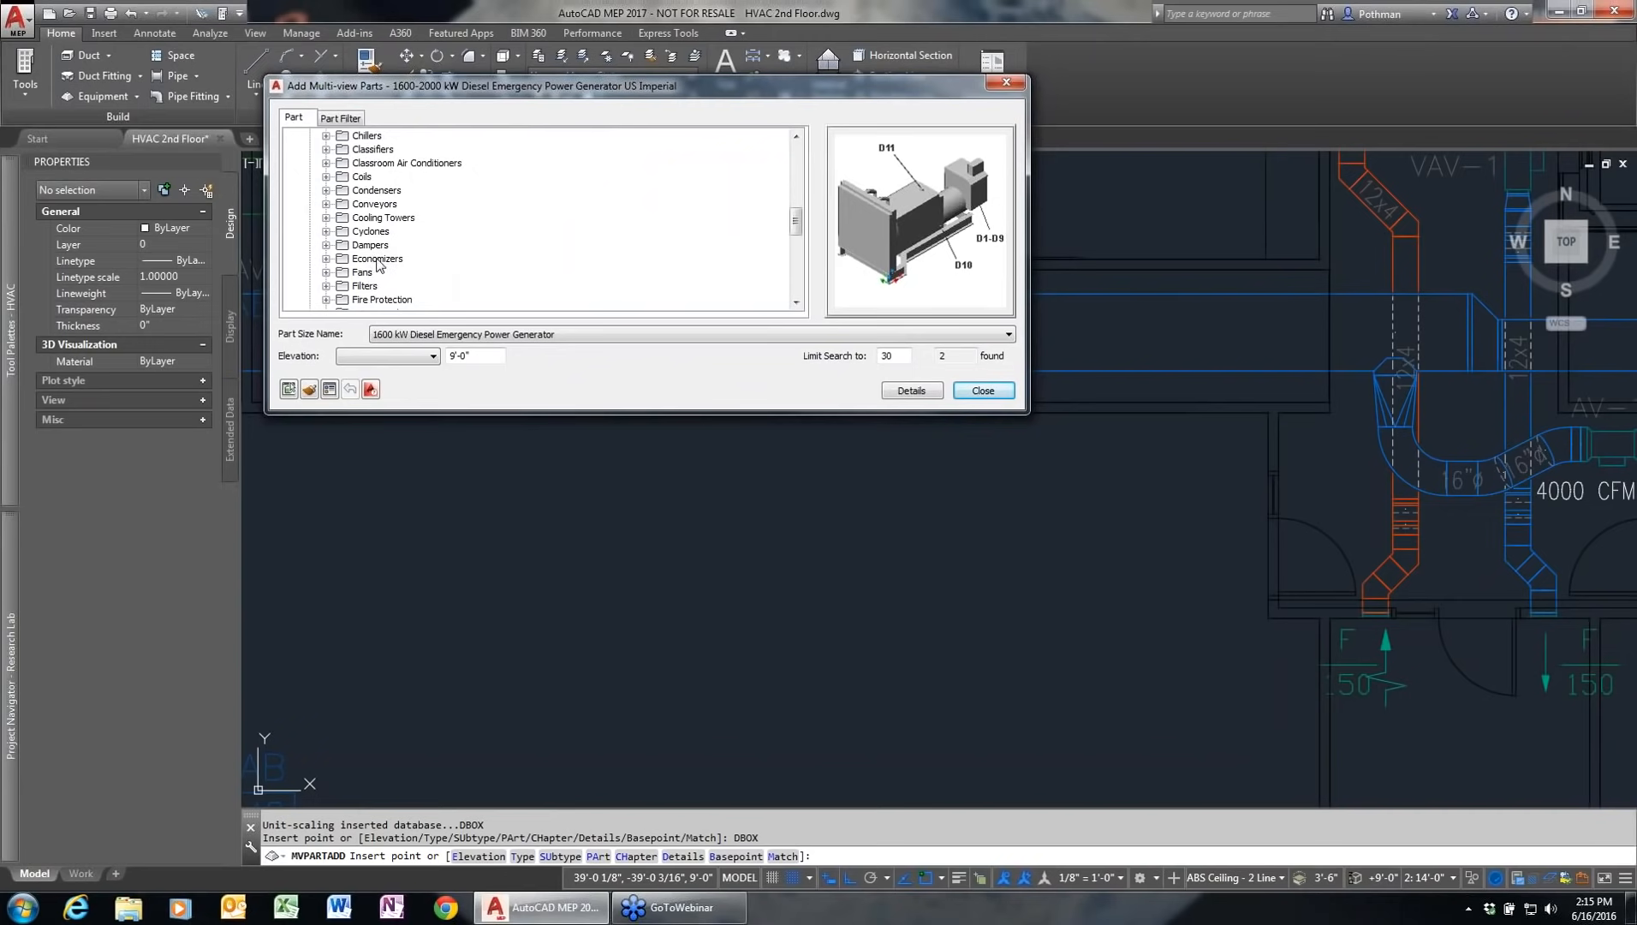
scroll(392, 264, "down", 2)
scroll(390, 265, "down", 4)
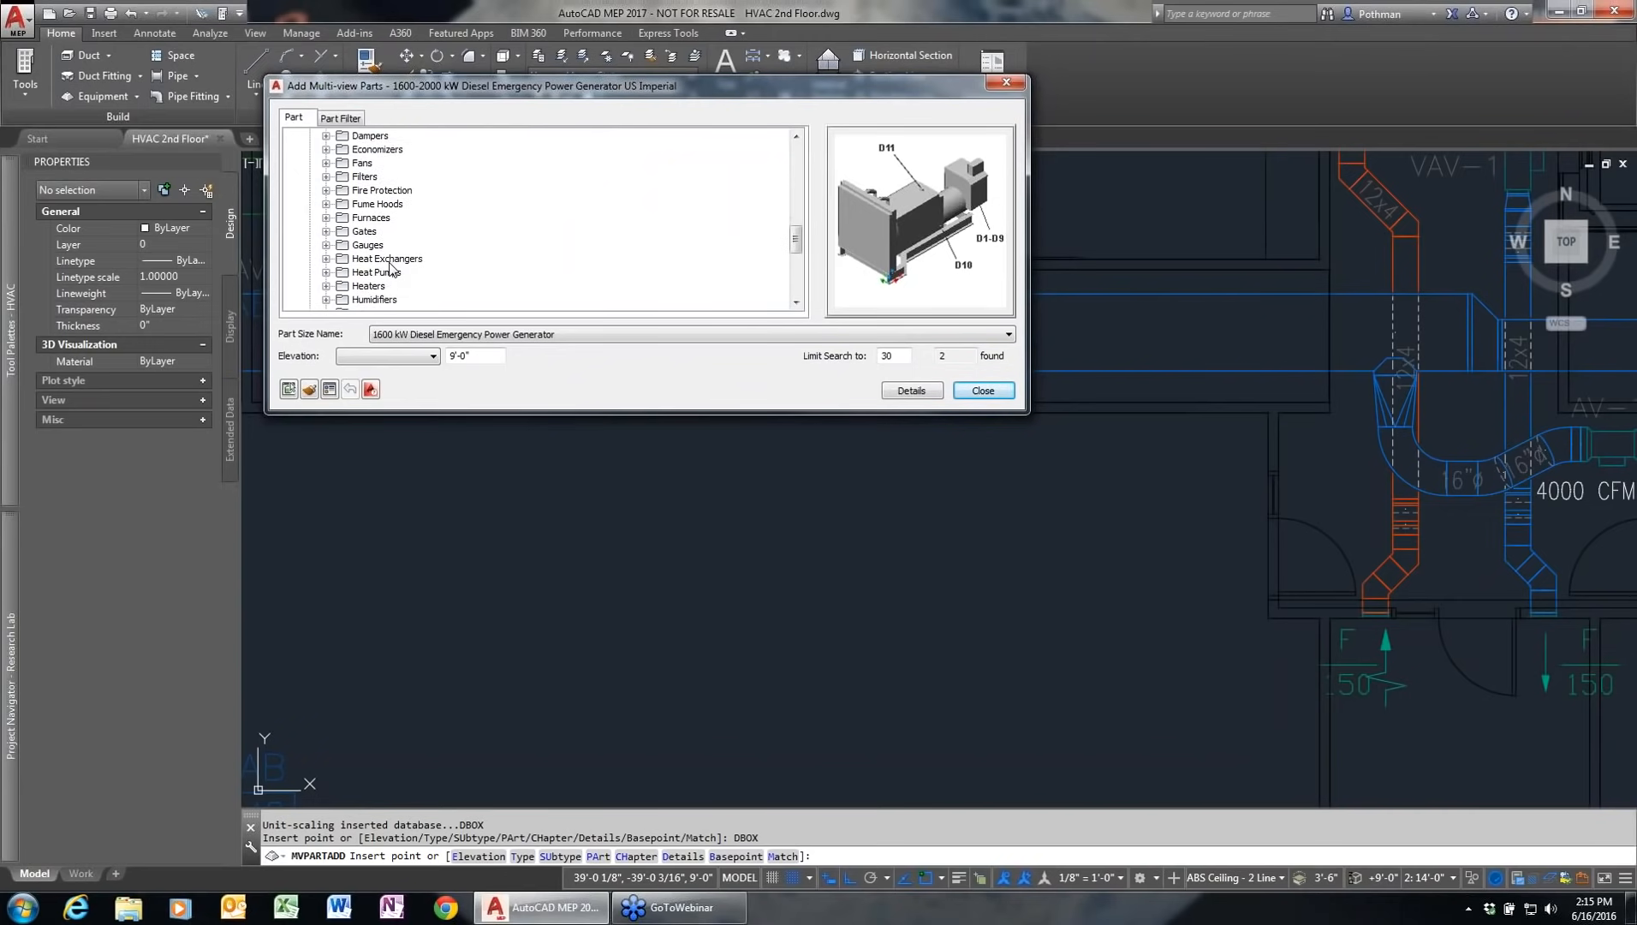
scroll(387, 271, "down", 3)
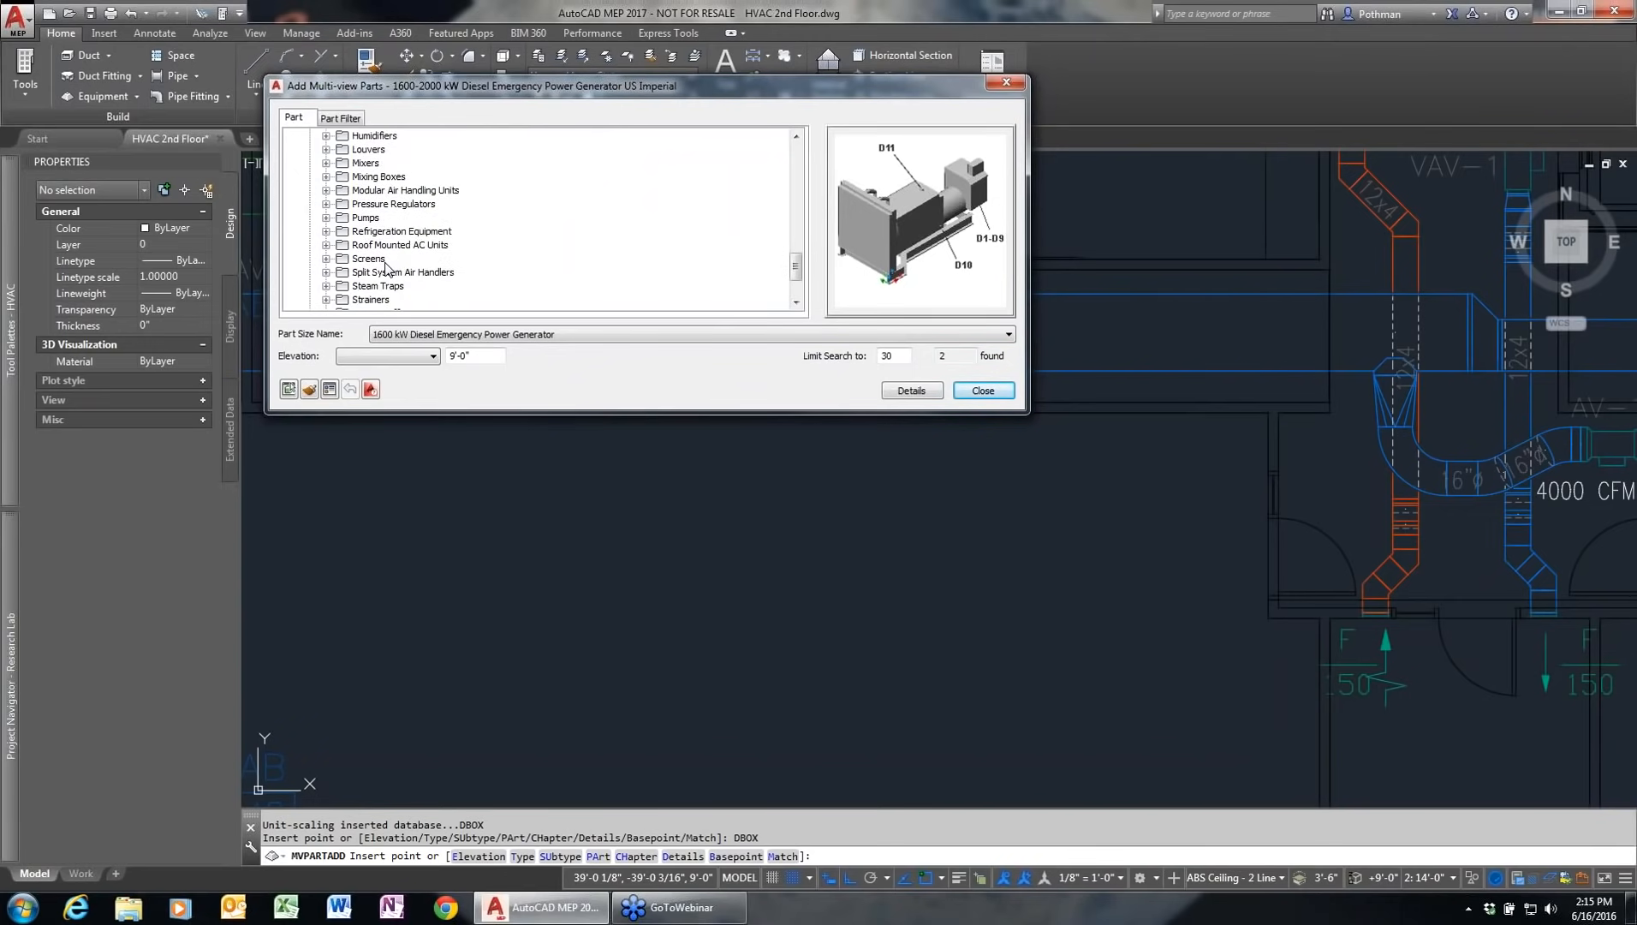
scroll(383, 272, "down", 1)
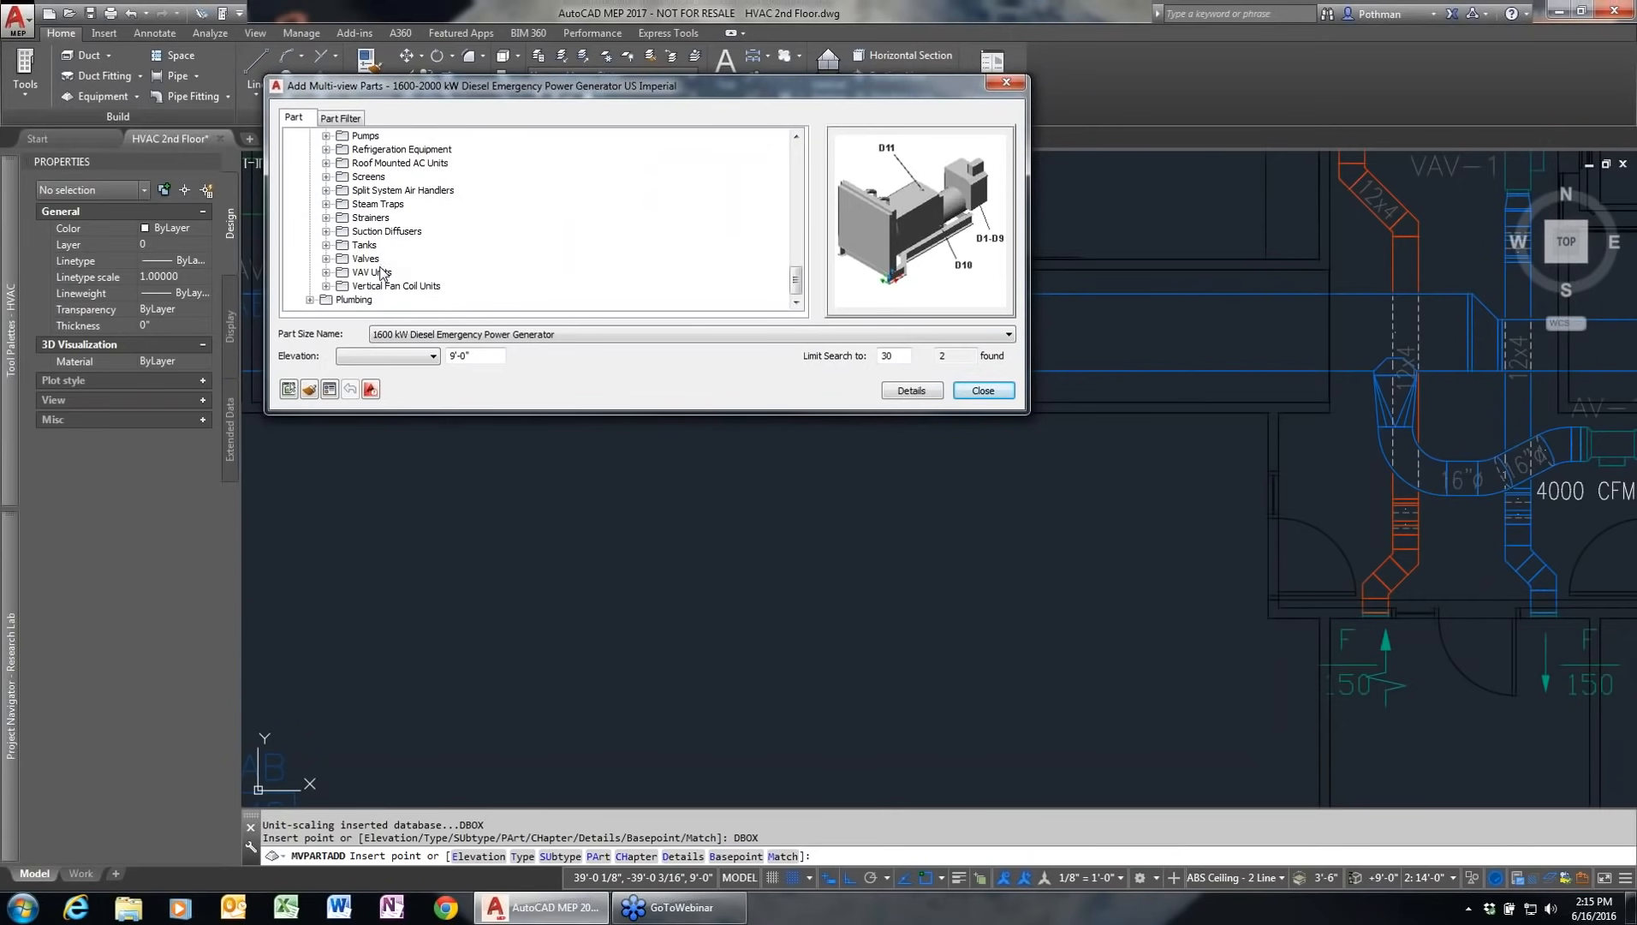
Step: Preview Ball Valves US Imperial with its available part sizes, and look over the Plumbing categories
left_click(326, 260)
left_click(419, 219)
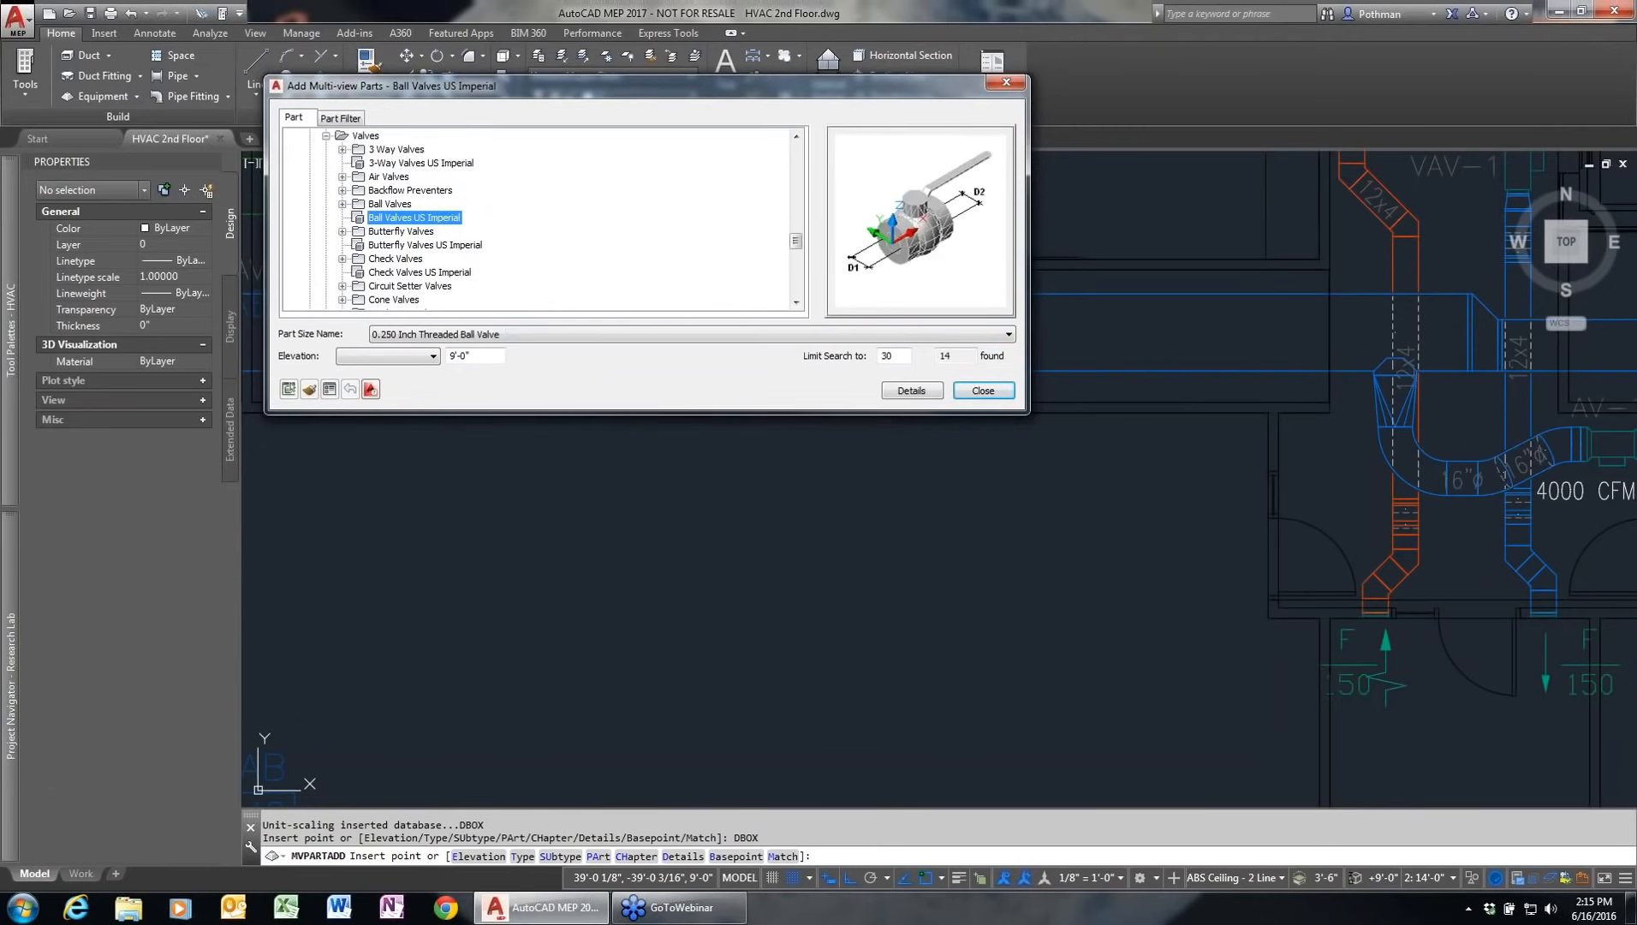
left_click(515, 334)
left_click(515, 334)
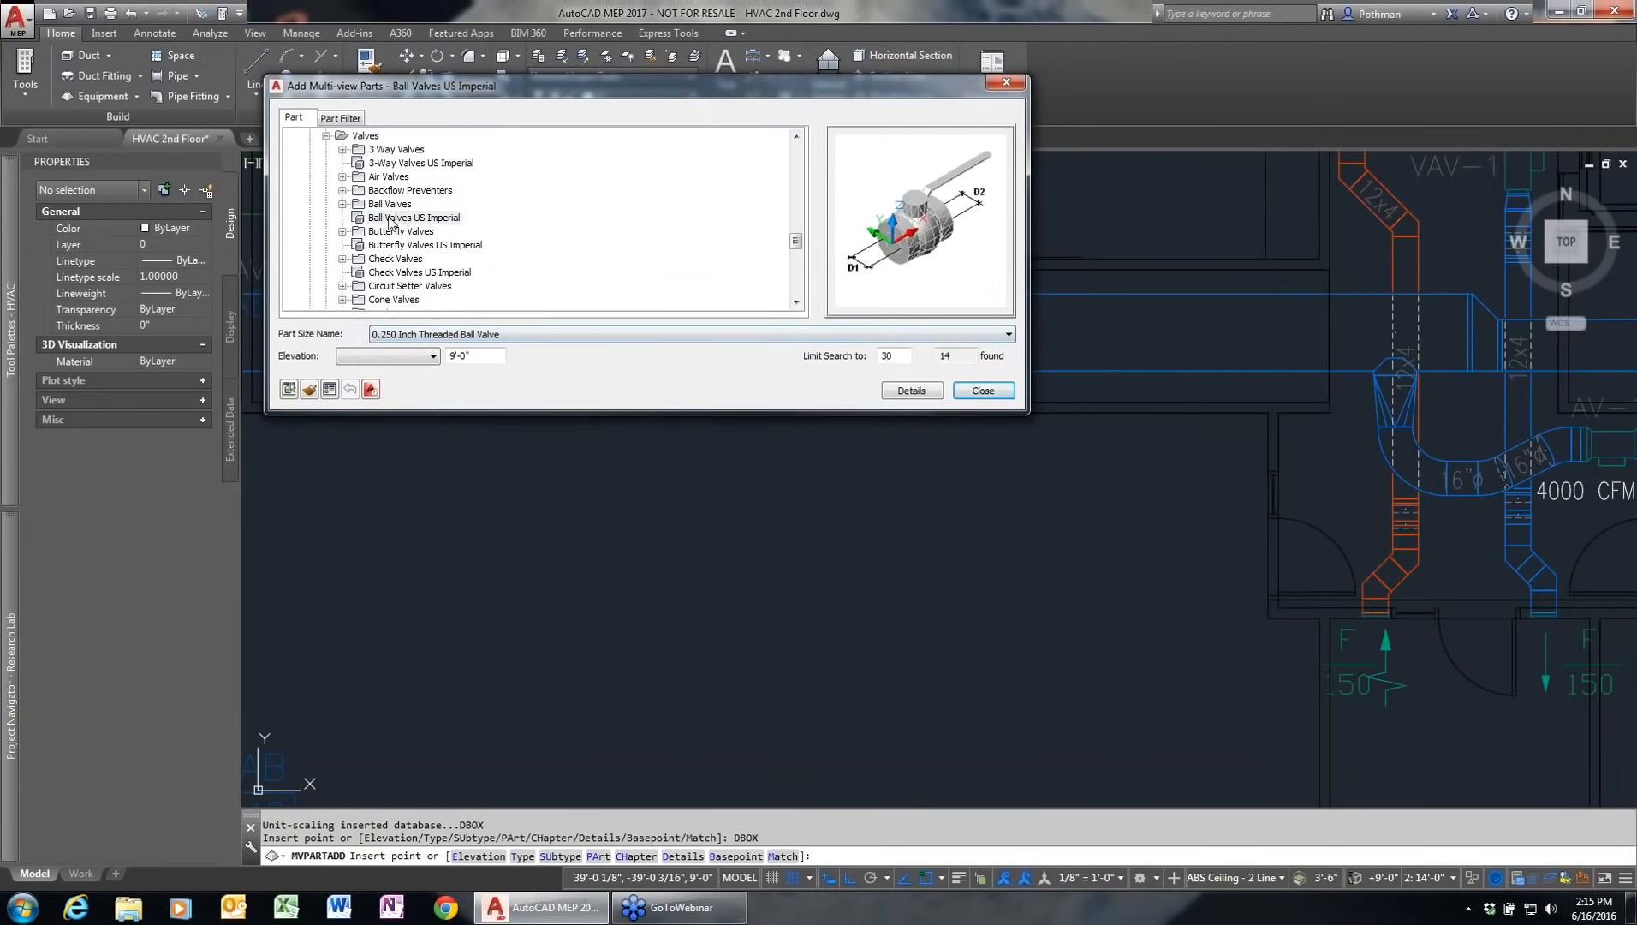
left_click_drag(800, 248, 792, 311)
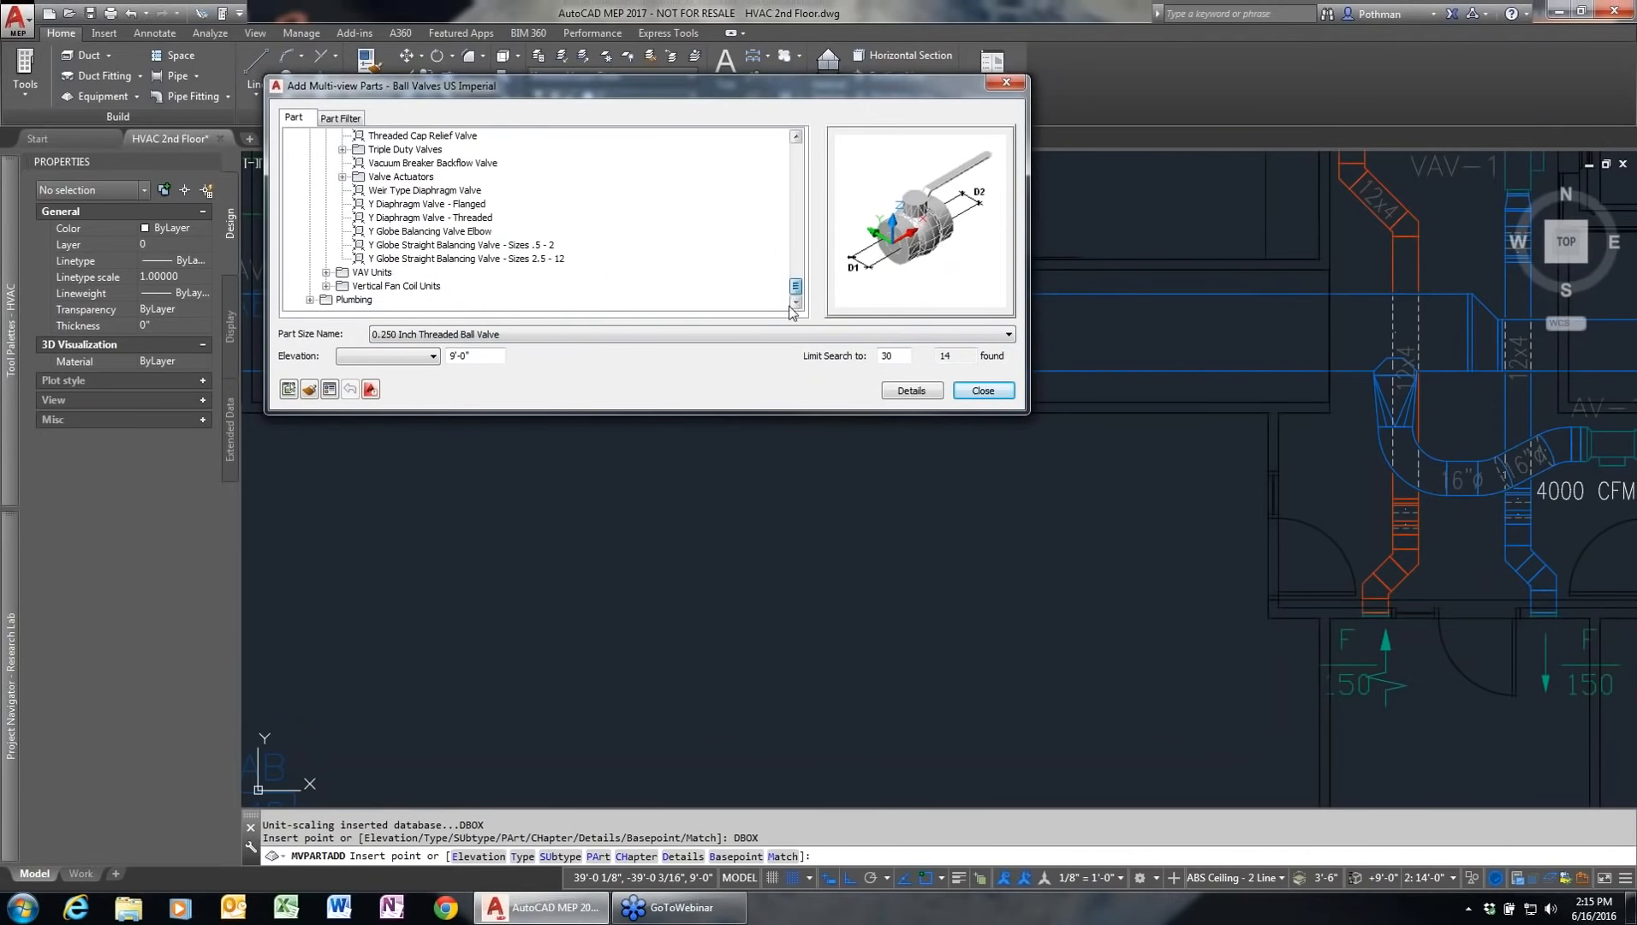
left_click(310, 301)
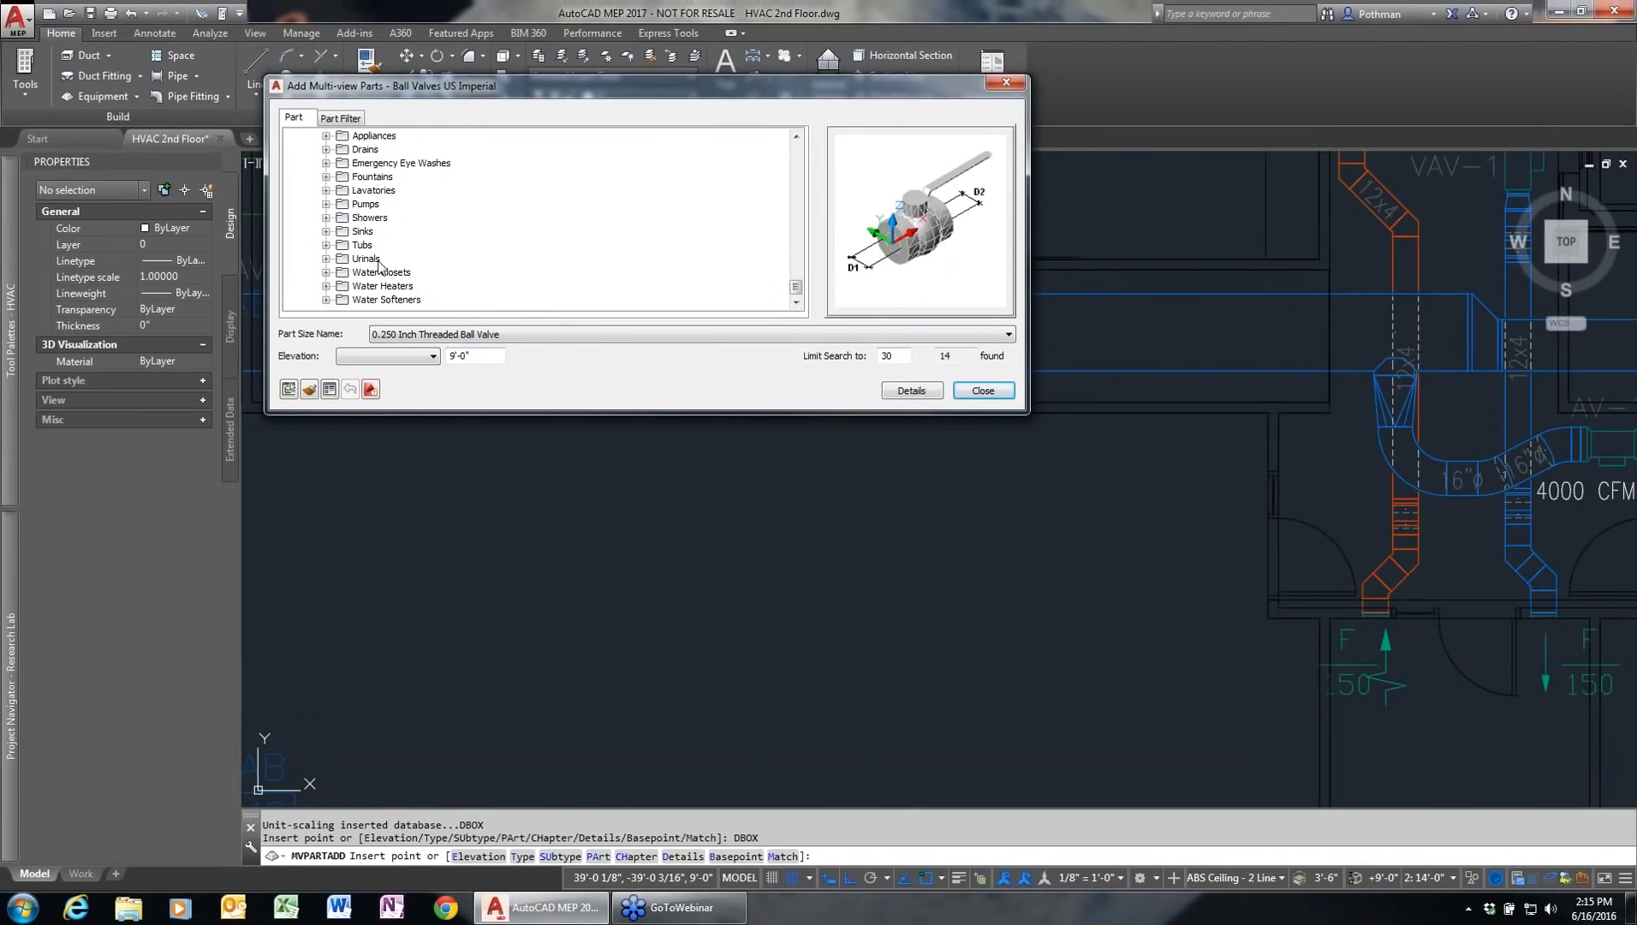
Step: Place a 24 x 24 Inch Square Louver Face Ceiling Diffuser with 6-inch neck at 9'-0" elevation, unrotated, in the open area south of the corridor
left_click_drag(798, 291, 825, 173)
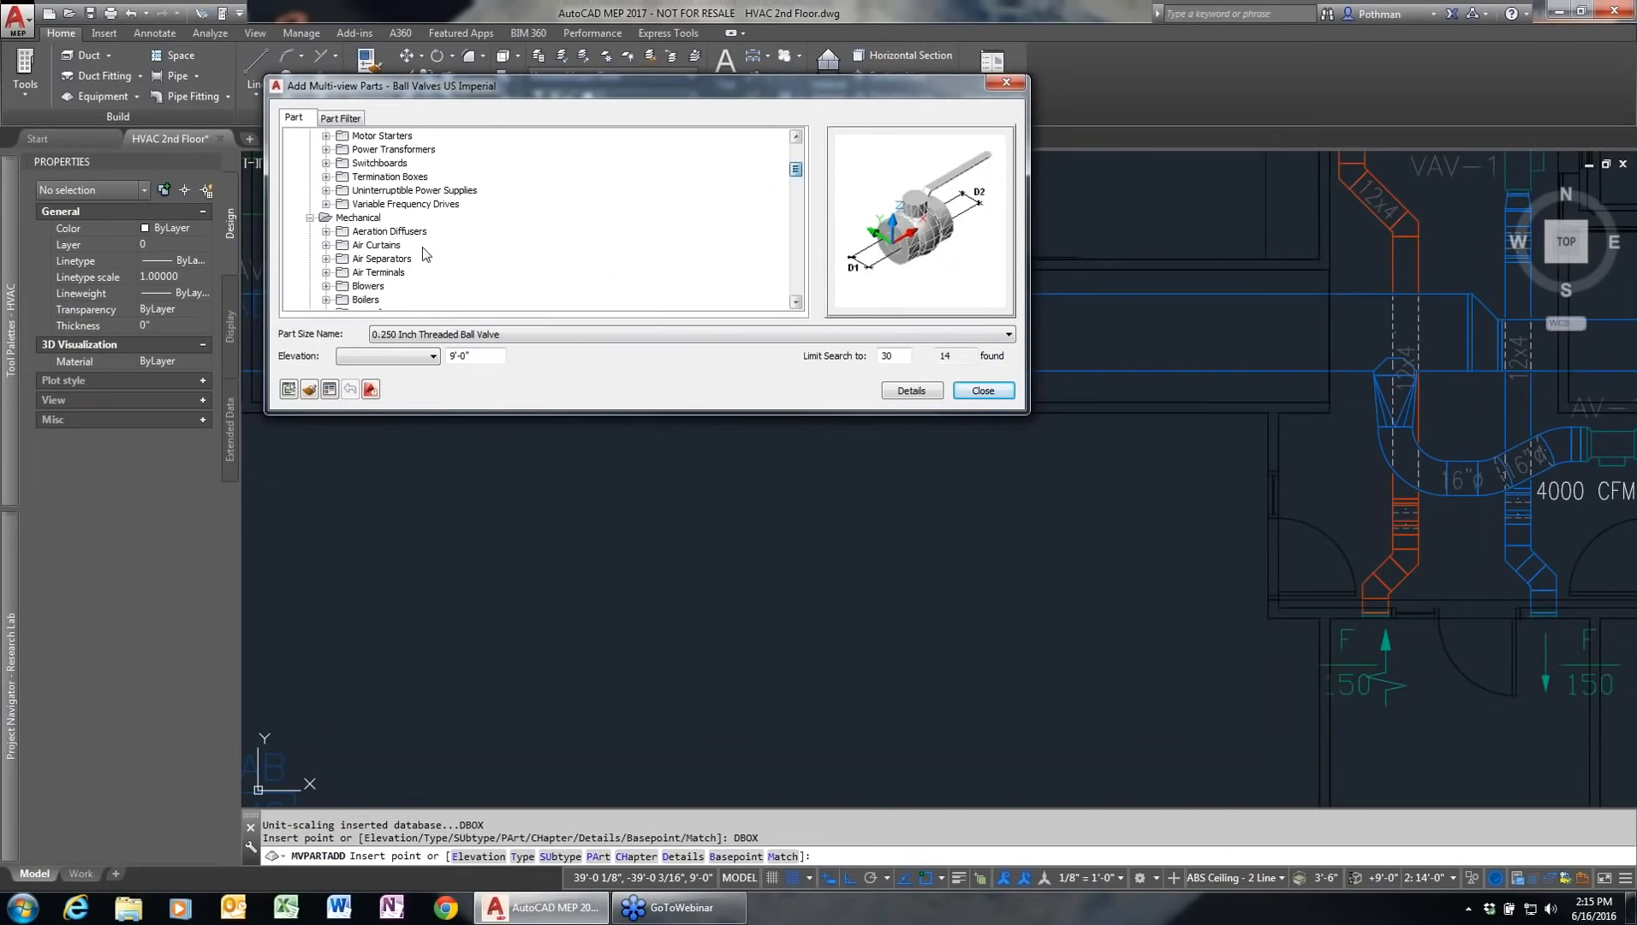
double_click(377, 272)
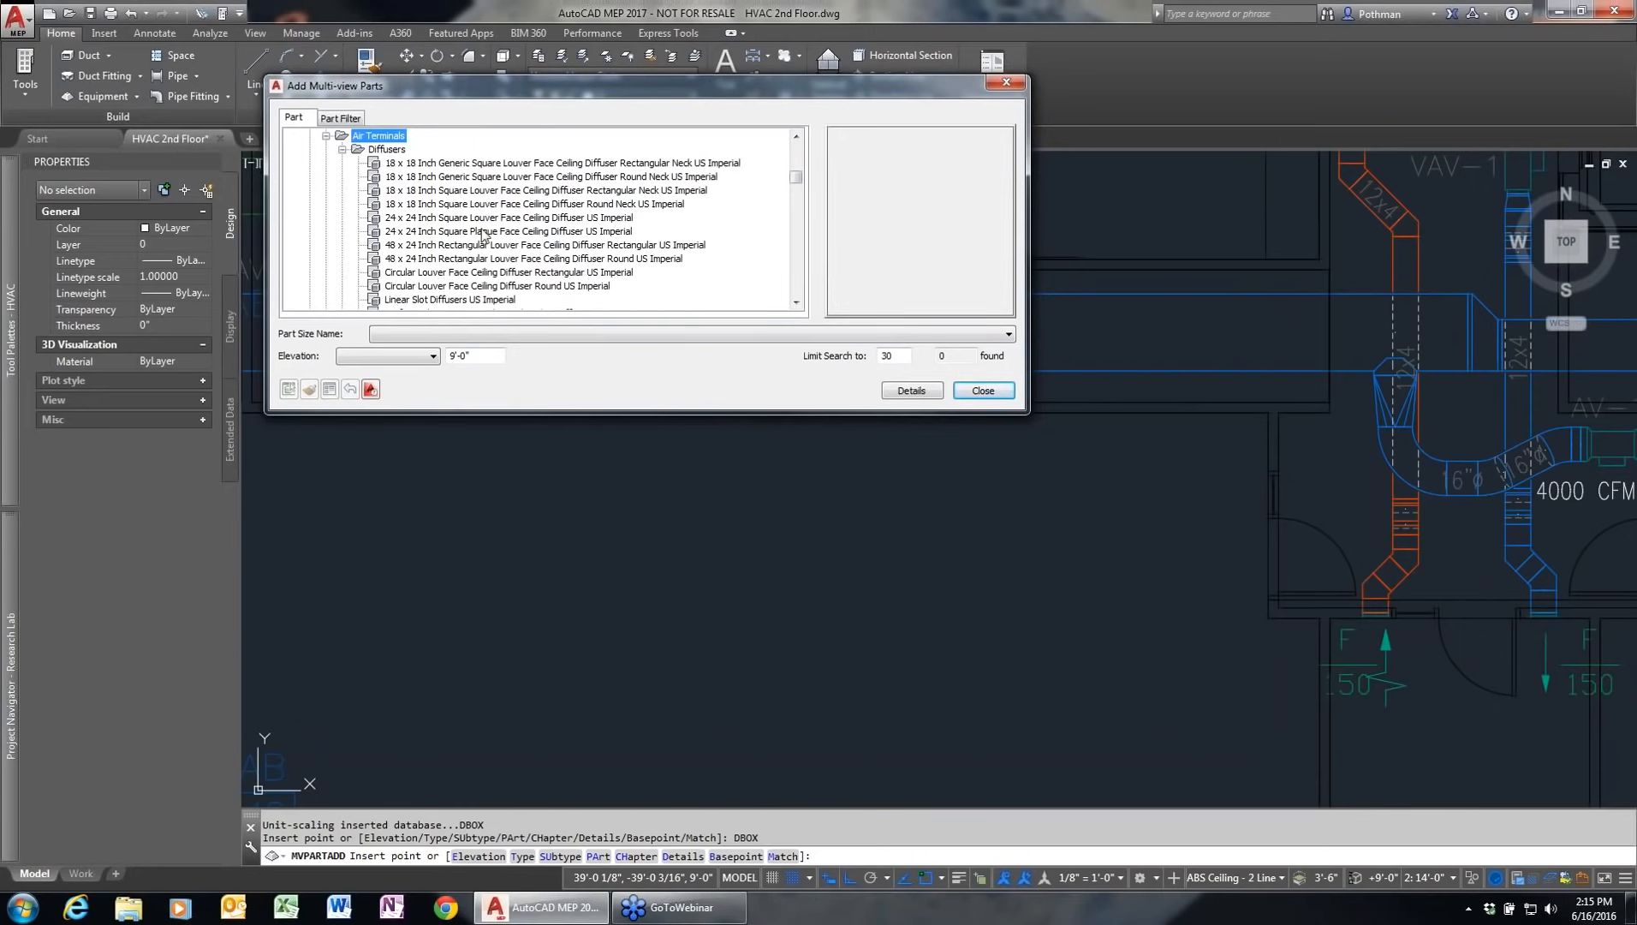
left_click(489, 233)
left_click(473, 218)
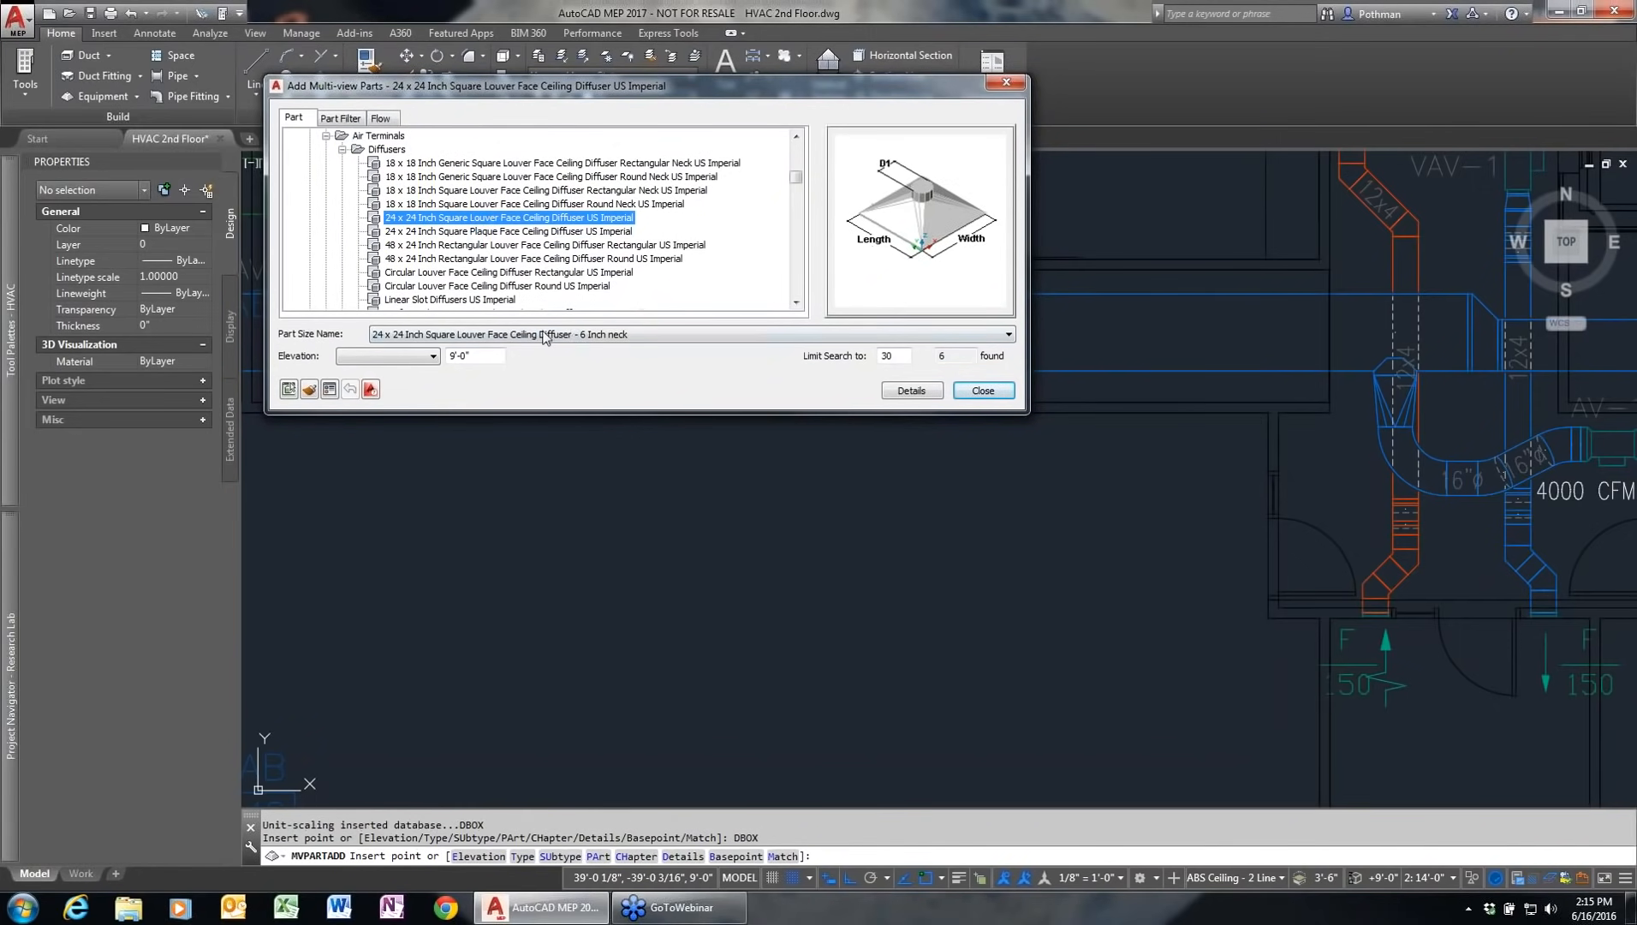
left_click(470, 357)
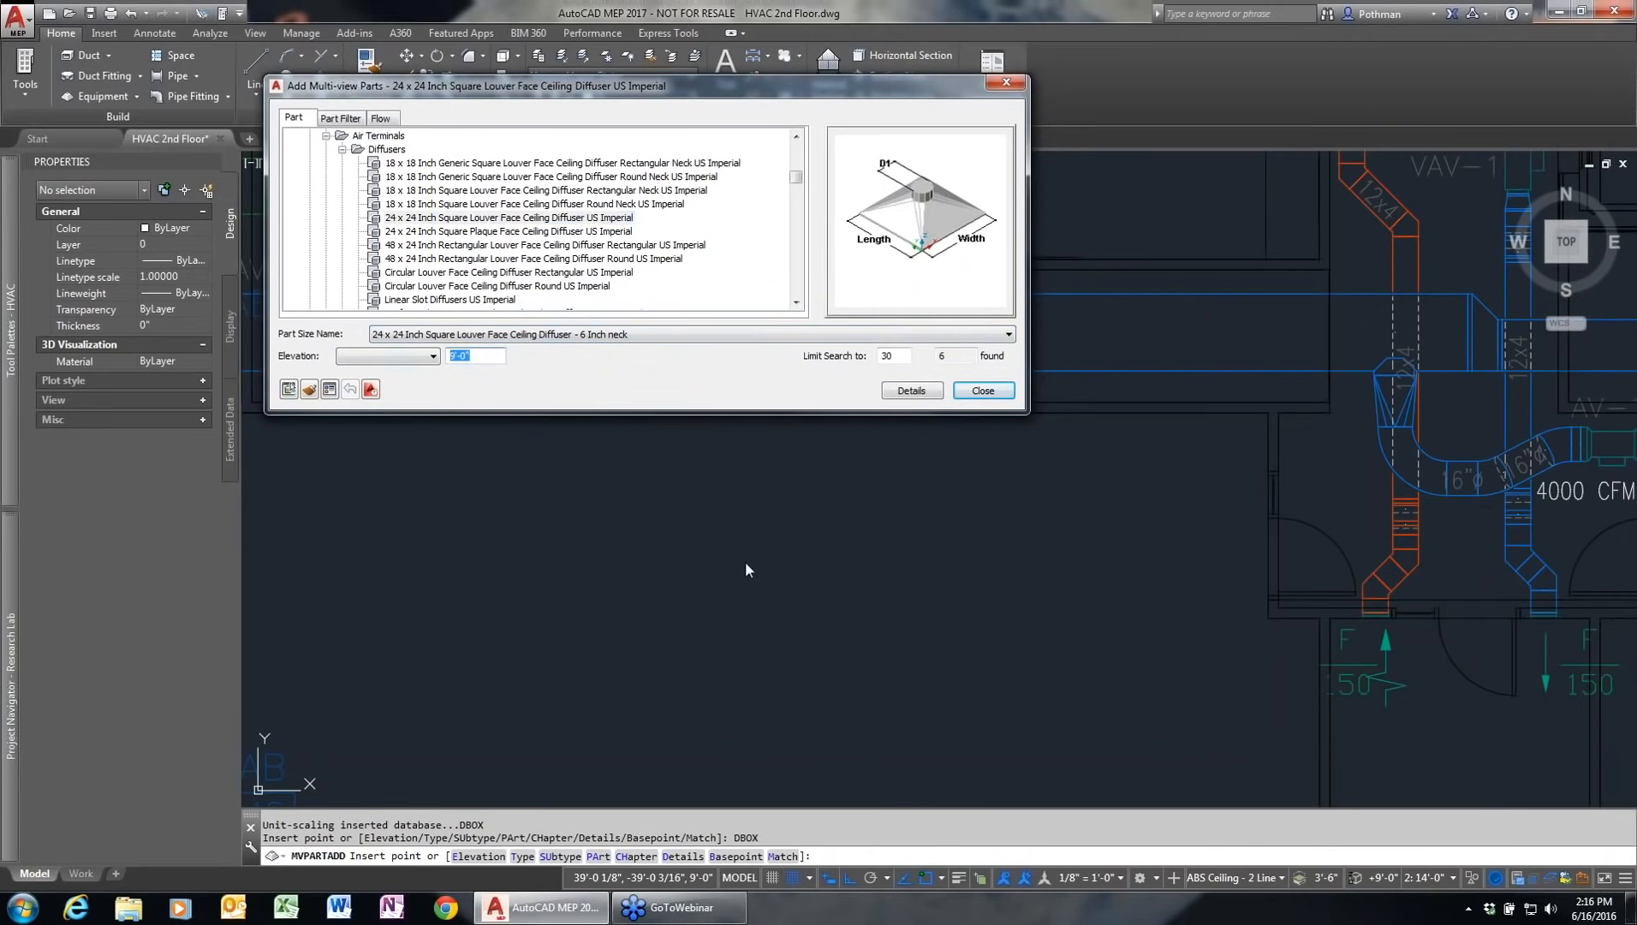
left_click(632, 596)
key("Return")
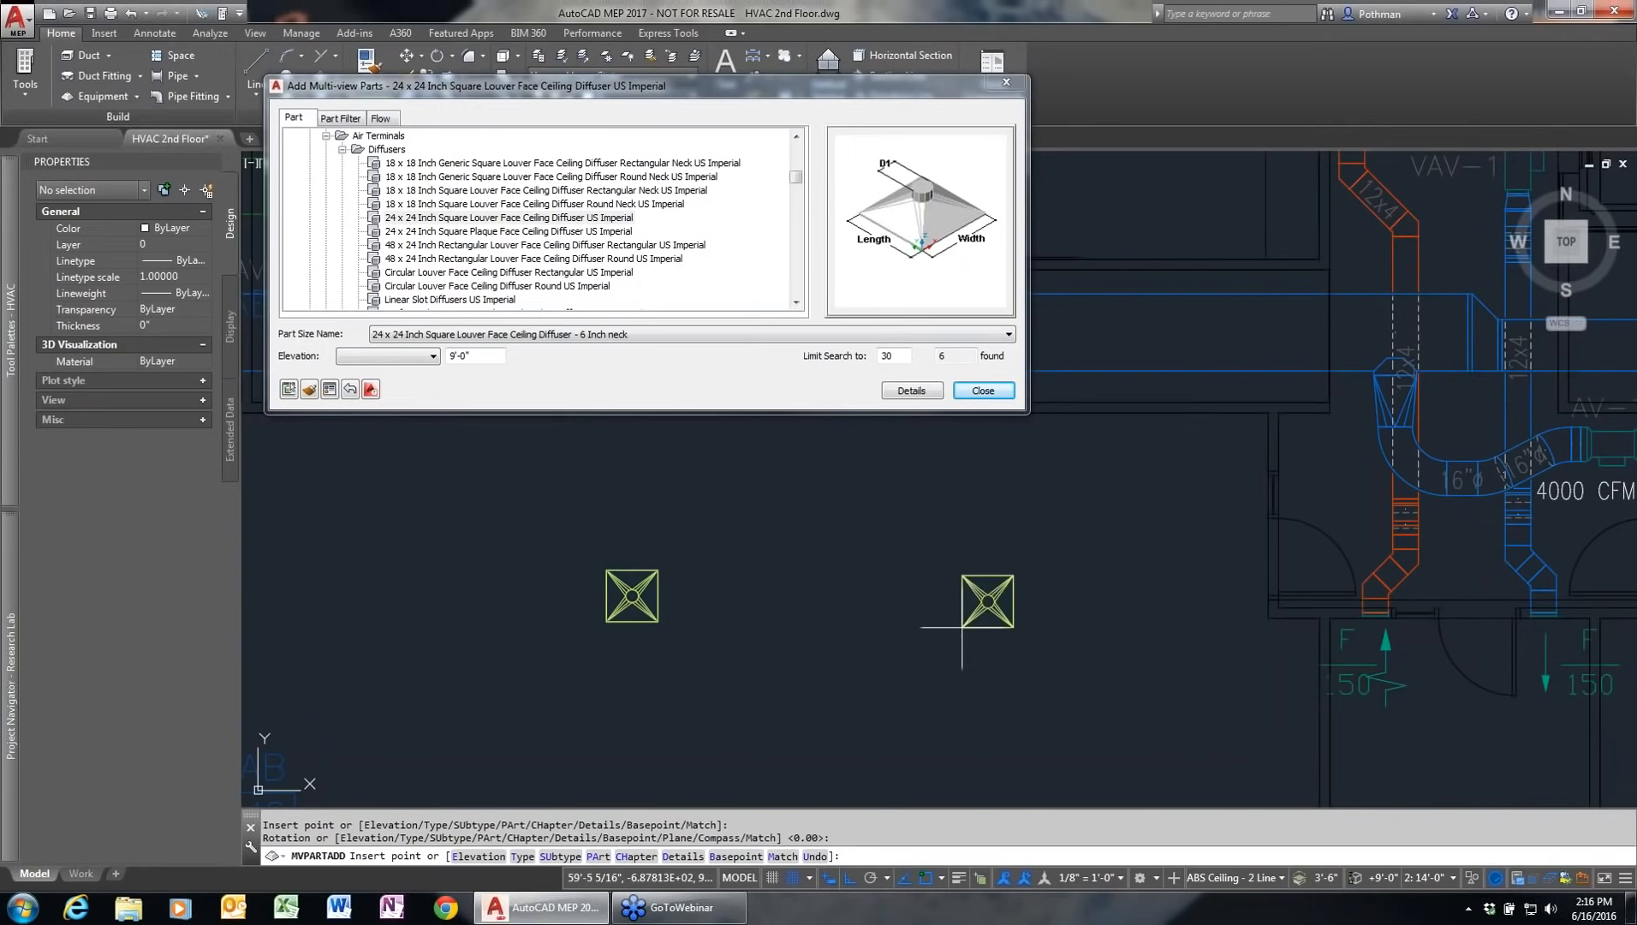
Step: Copy the ceiling diffuser horizontally east within the same open area, near the small vestibule's wall
key("Escape")
type("co")
key("Return")
left_click(776, 674)
left_click(515, 544)
key("Return")
left_click(591, 681)
left_click(1064, 681)
key("Escape")
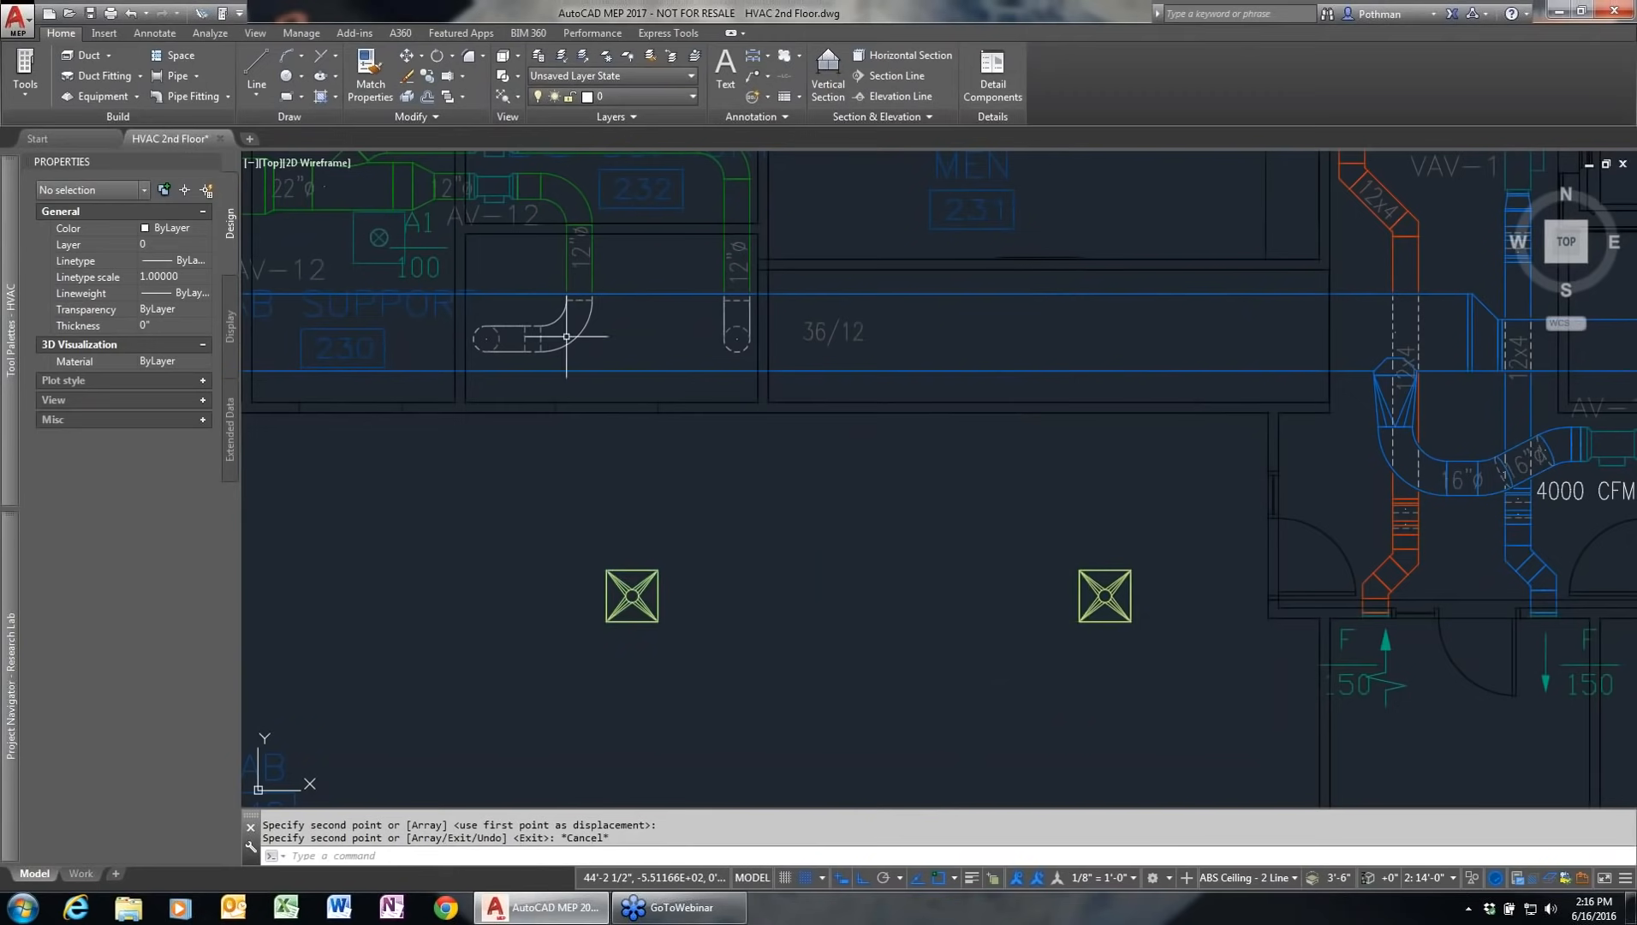
Step: Inspect the AV-12 equipment tag and look through the HVAC annotation, tag and schedule tools
left_click(478, 214)
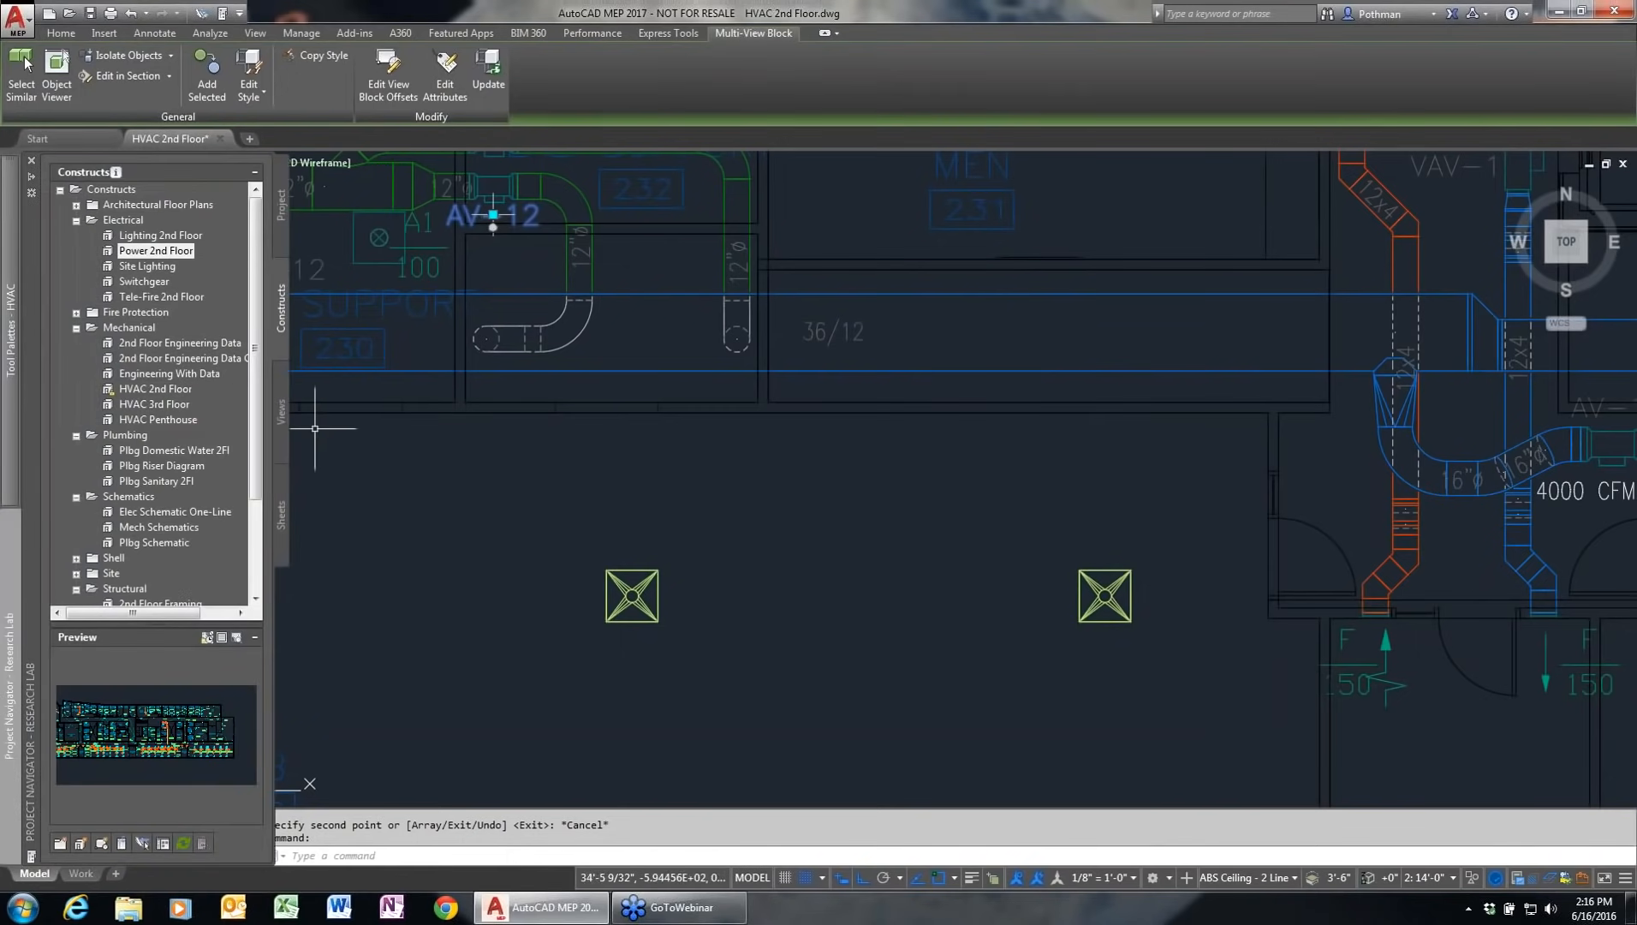
mouse_move(7, 287)
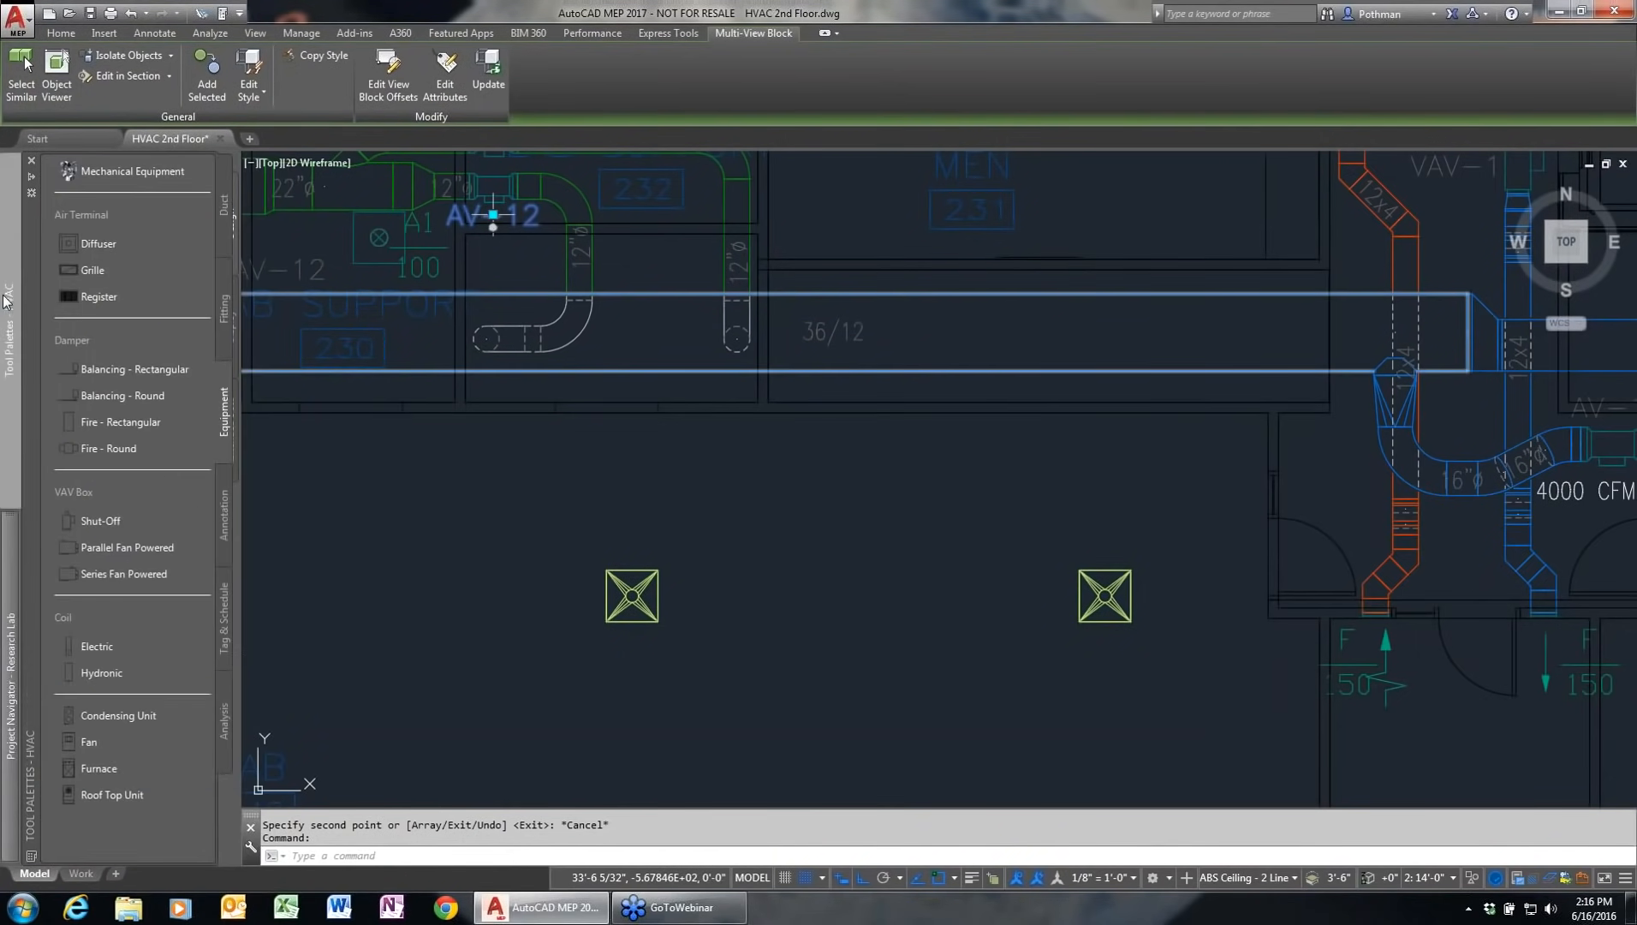
left_click(225, 514)
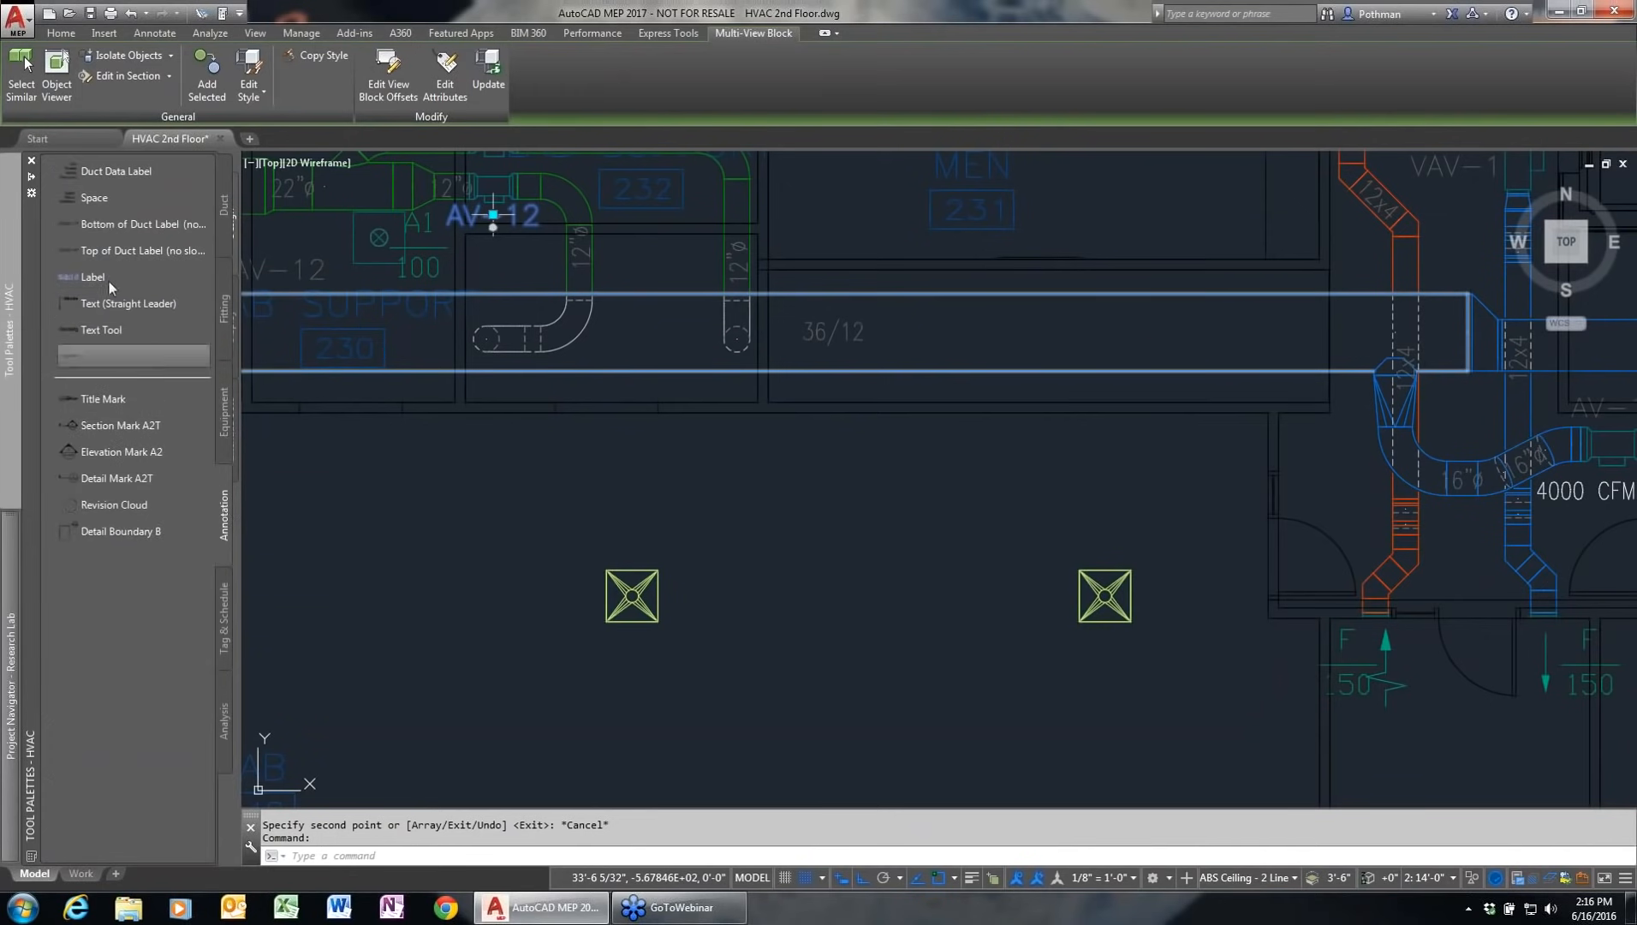
left_click(222, 614)
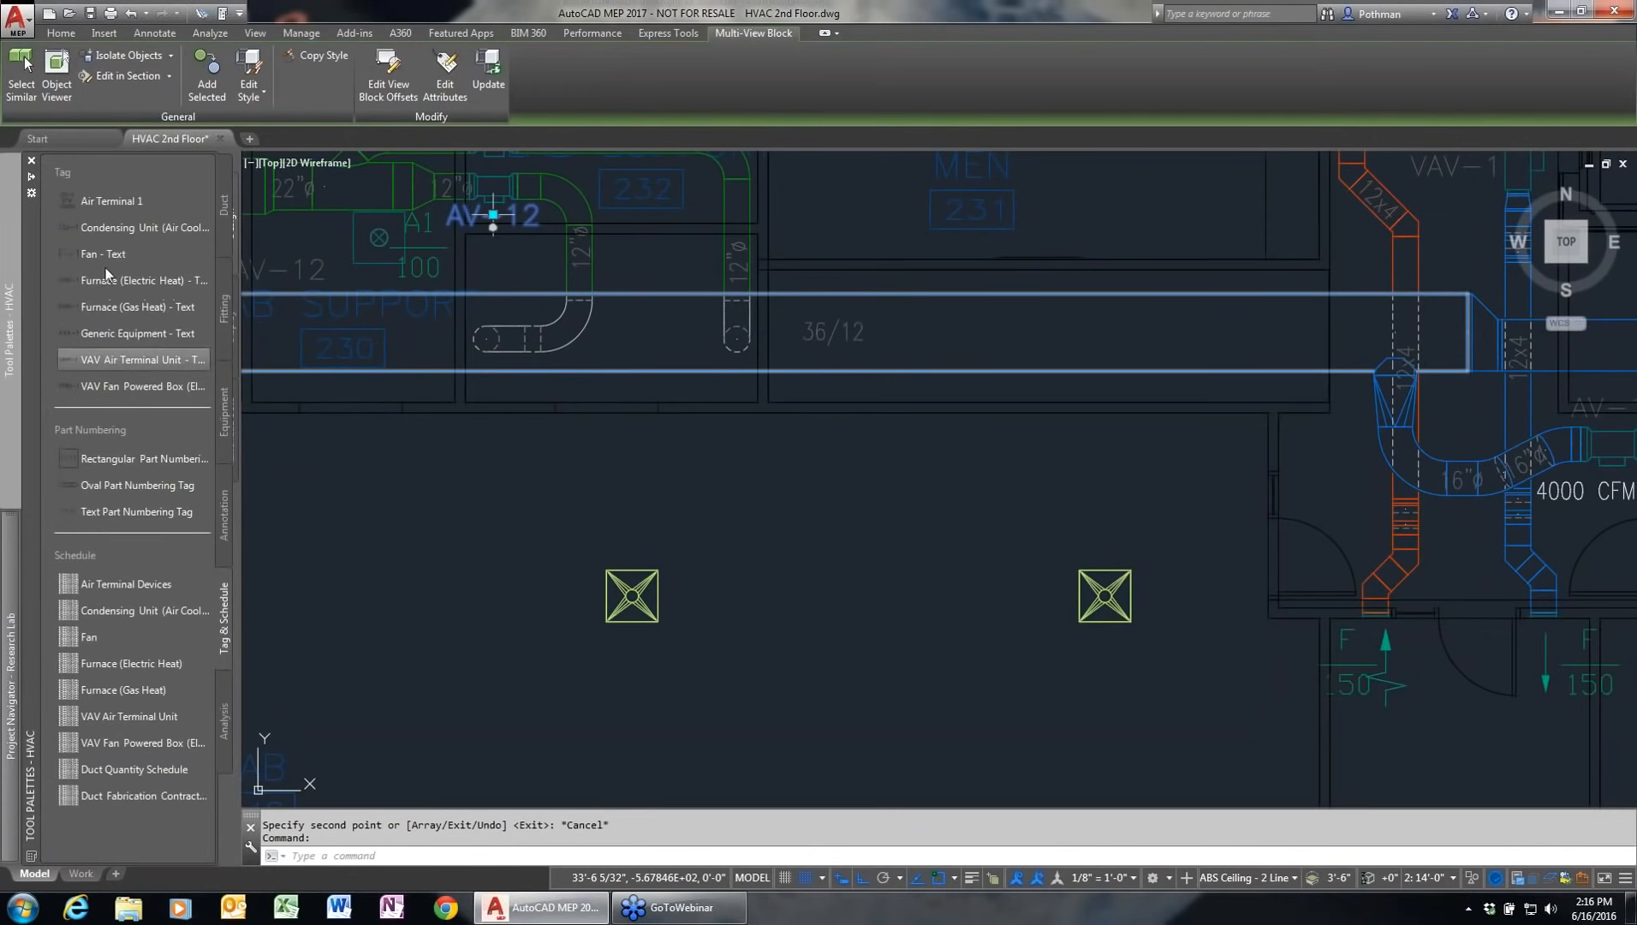
left_click(92, 204)
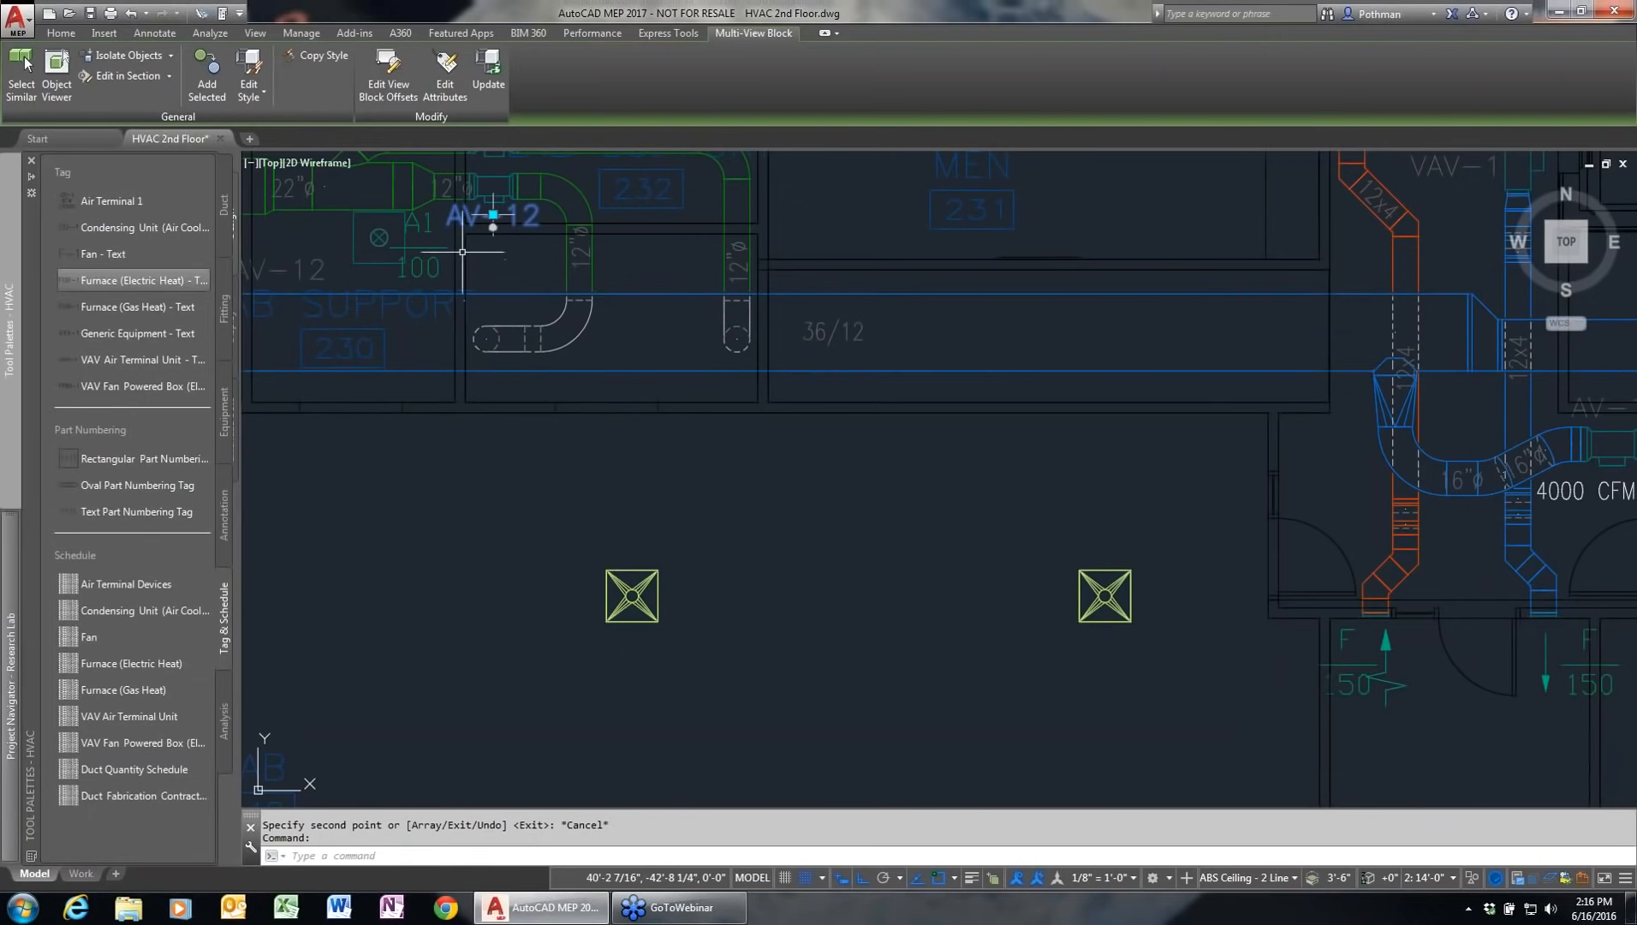
Step: Tag both new ceiling diffusers with the A1 air terminal tag style from Lab Support 230, placing each tag southwest of its diffuser
left_click(418, 248)
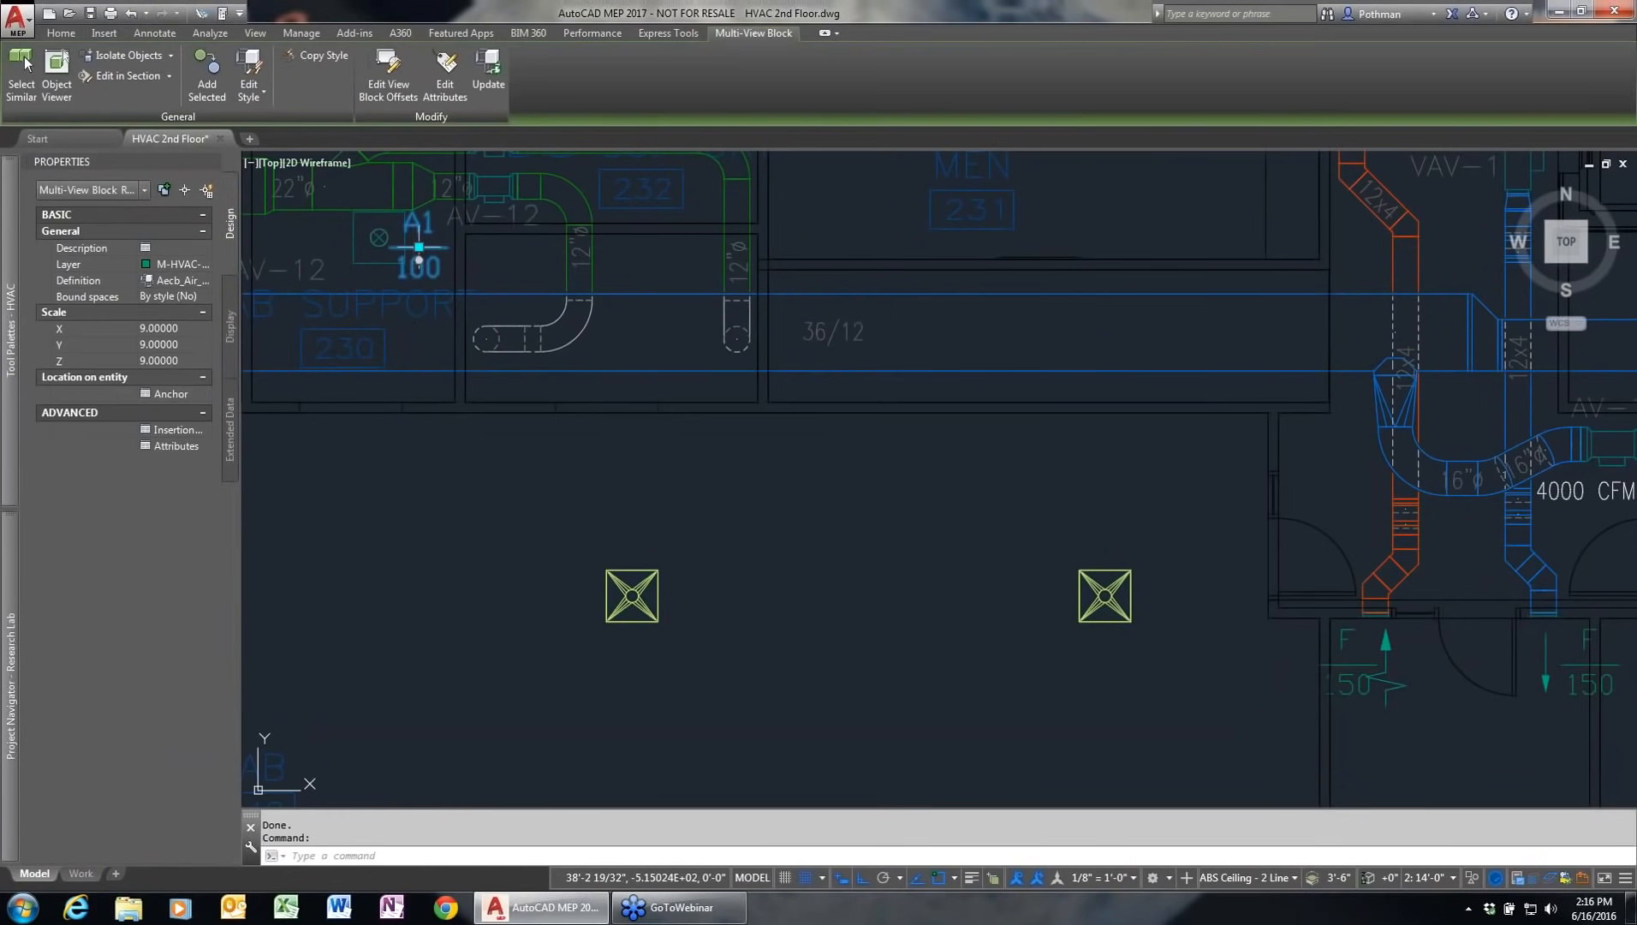
right_click(451, 355)
left_click(505, 567)
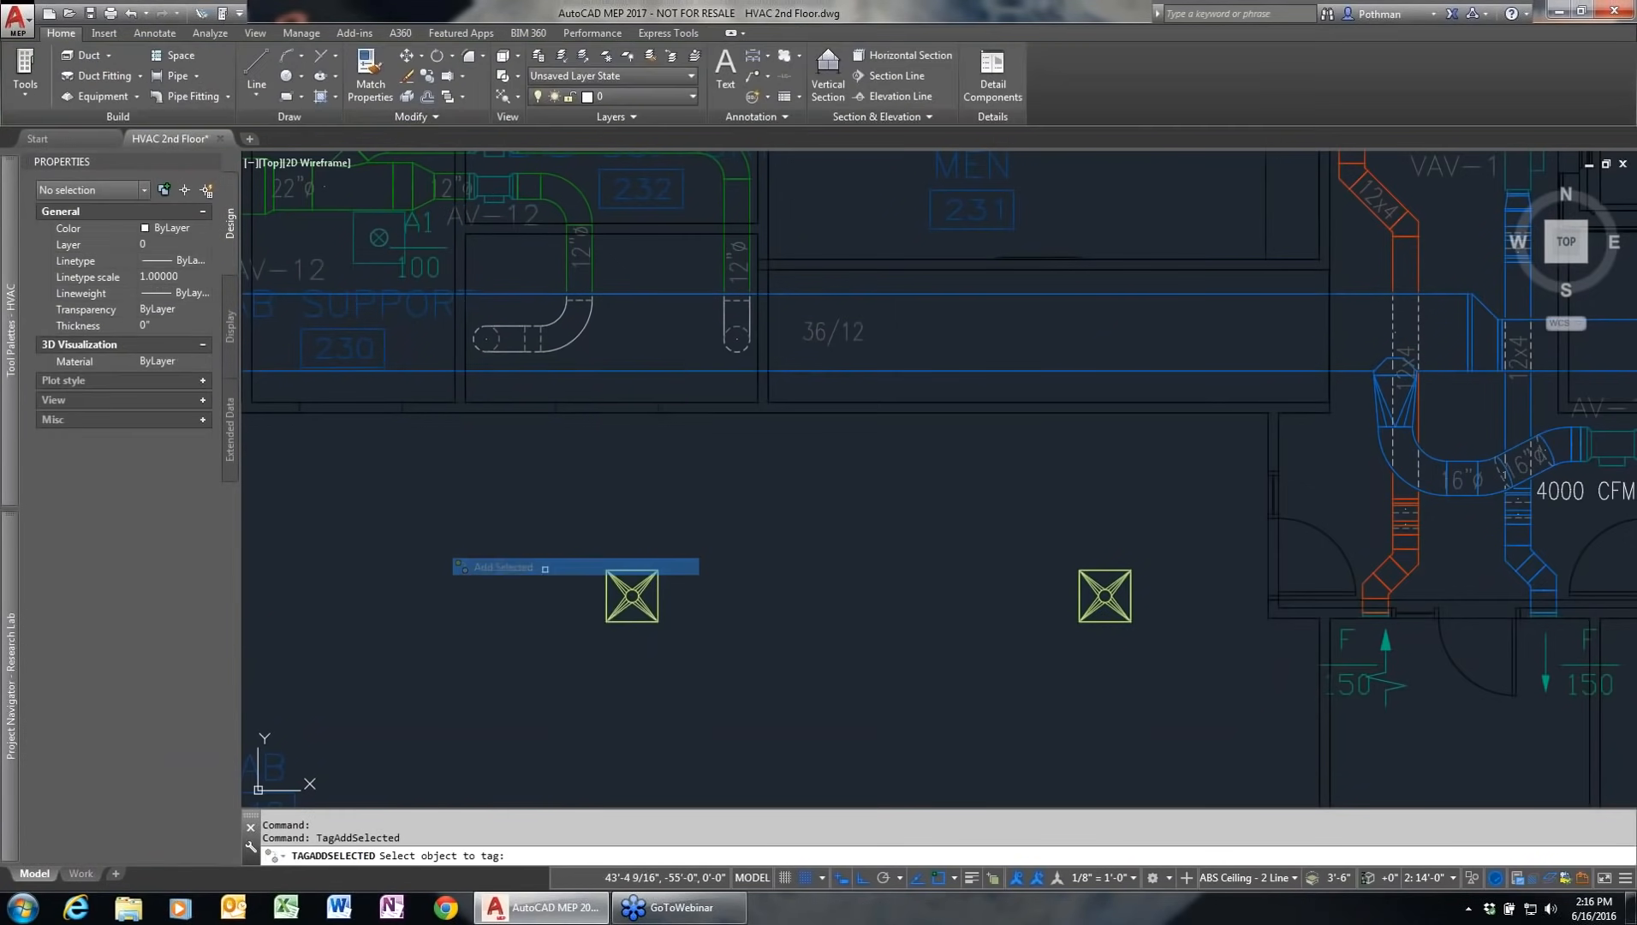
left_click(633, 594)
left_click(539, 653)
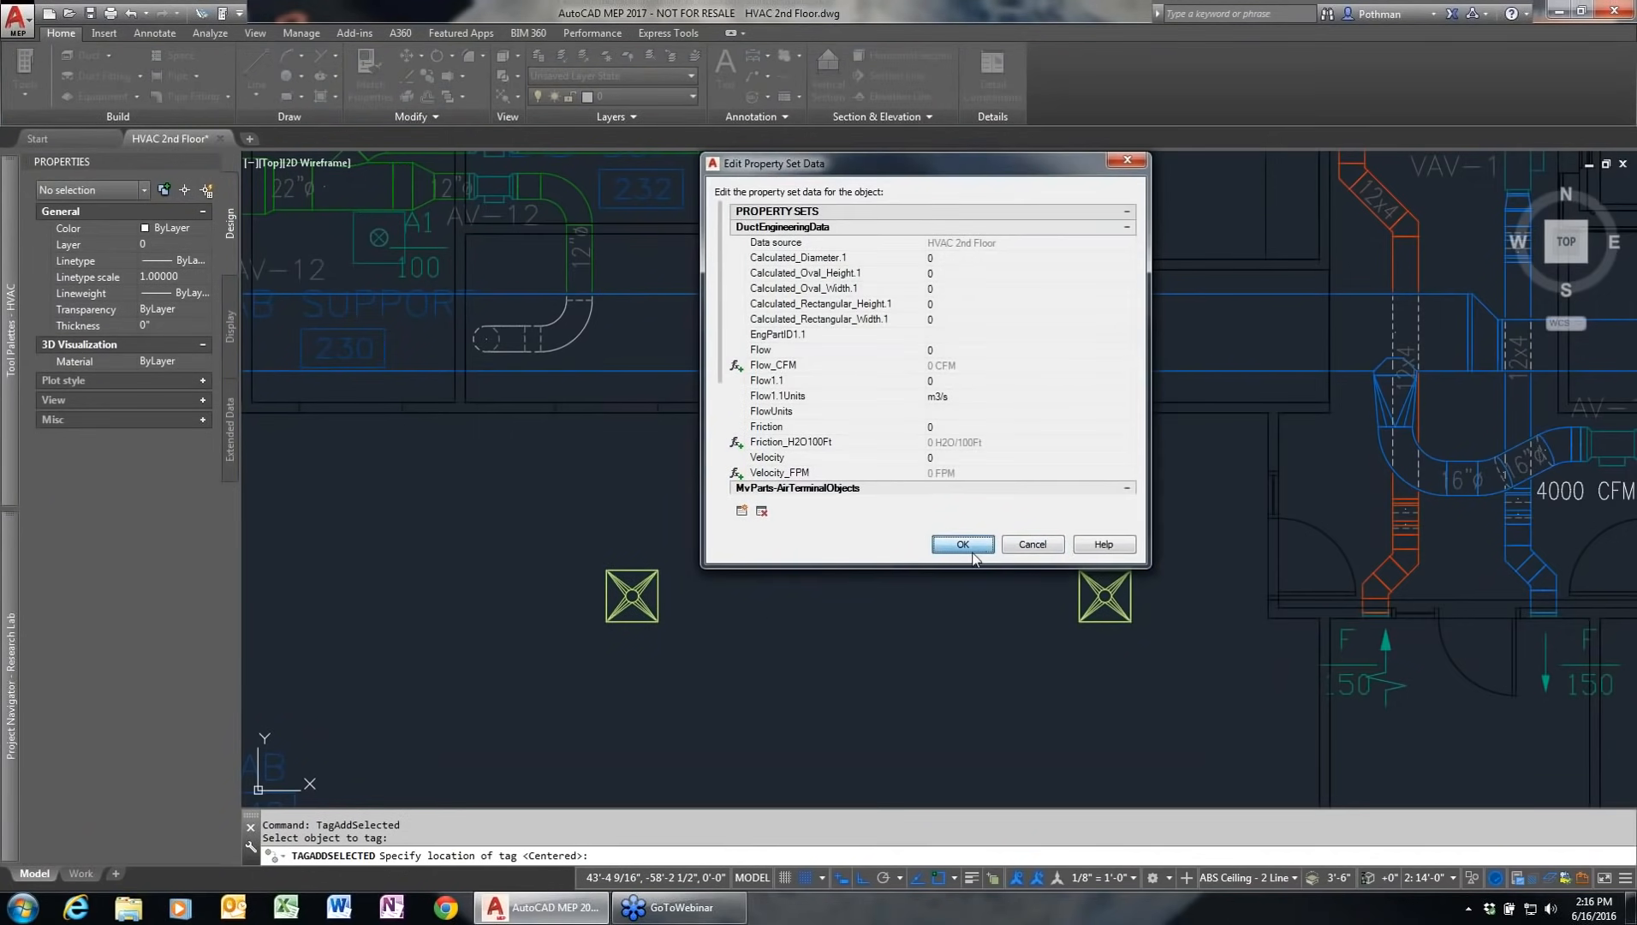
left_click(962, 544)
left_click(1104, 597)
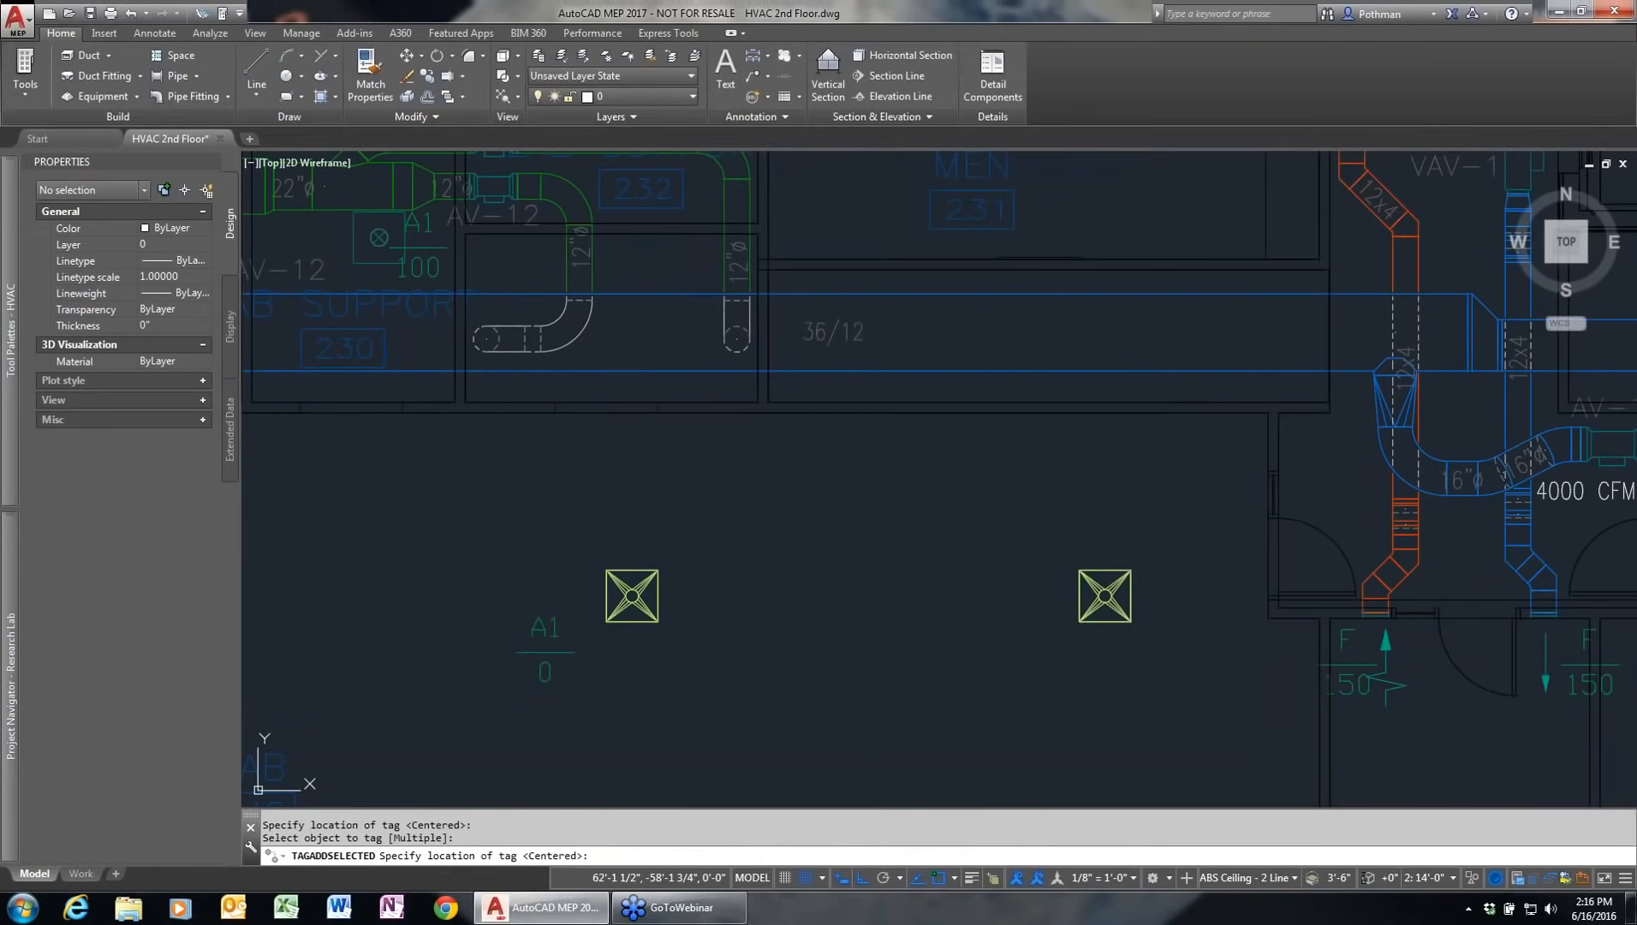
left_click(1025, 648)
left_click(954, 542)
key("Escape")
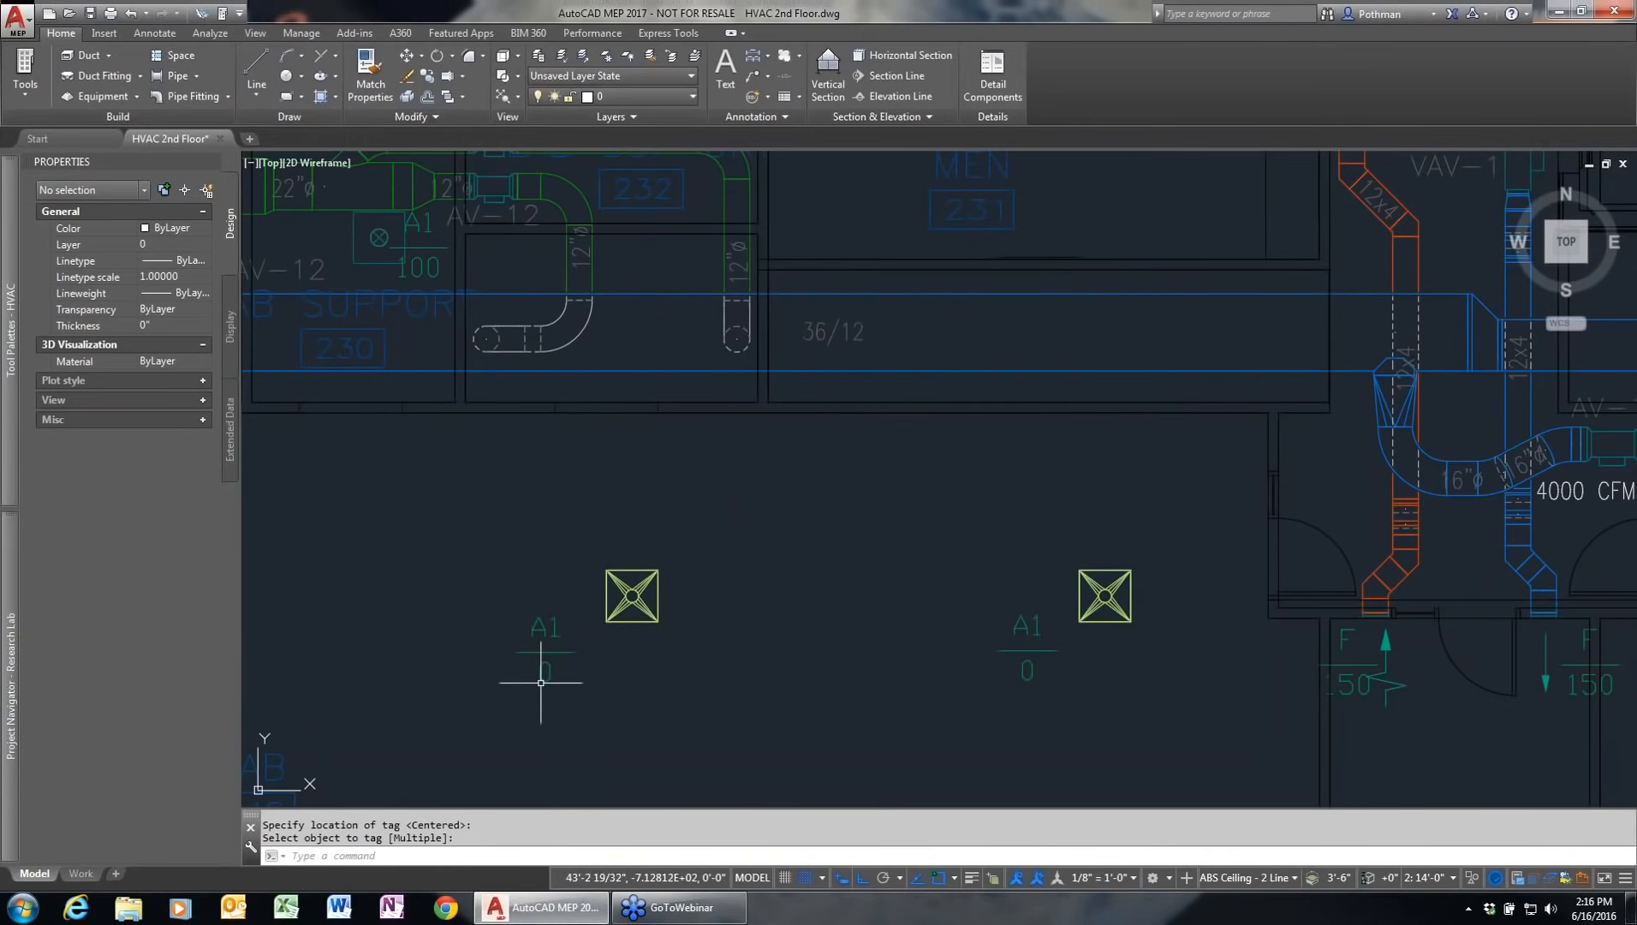
Step: Set the flow of both new ceiling diffusers to 250 CFM per terminal
left_click(1163, 546)
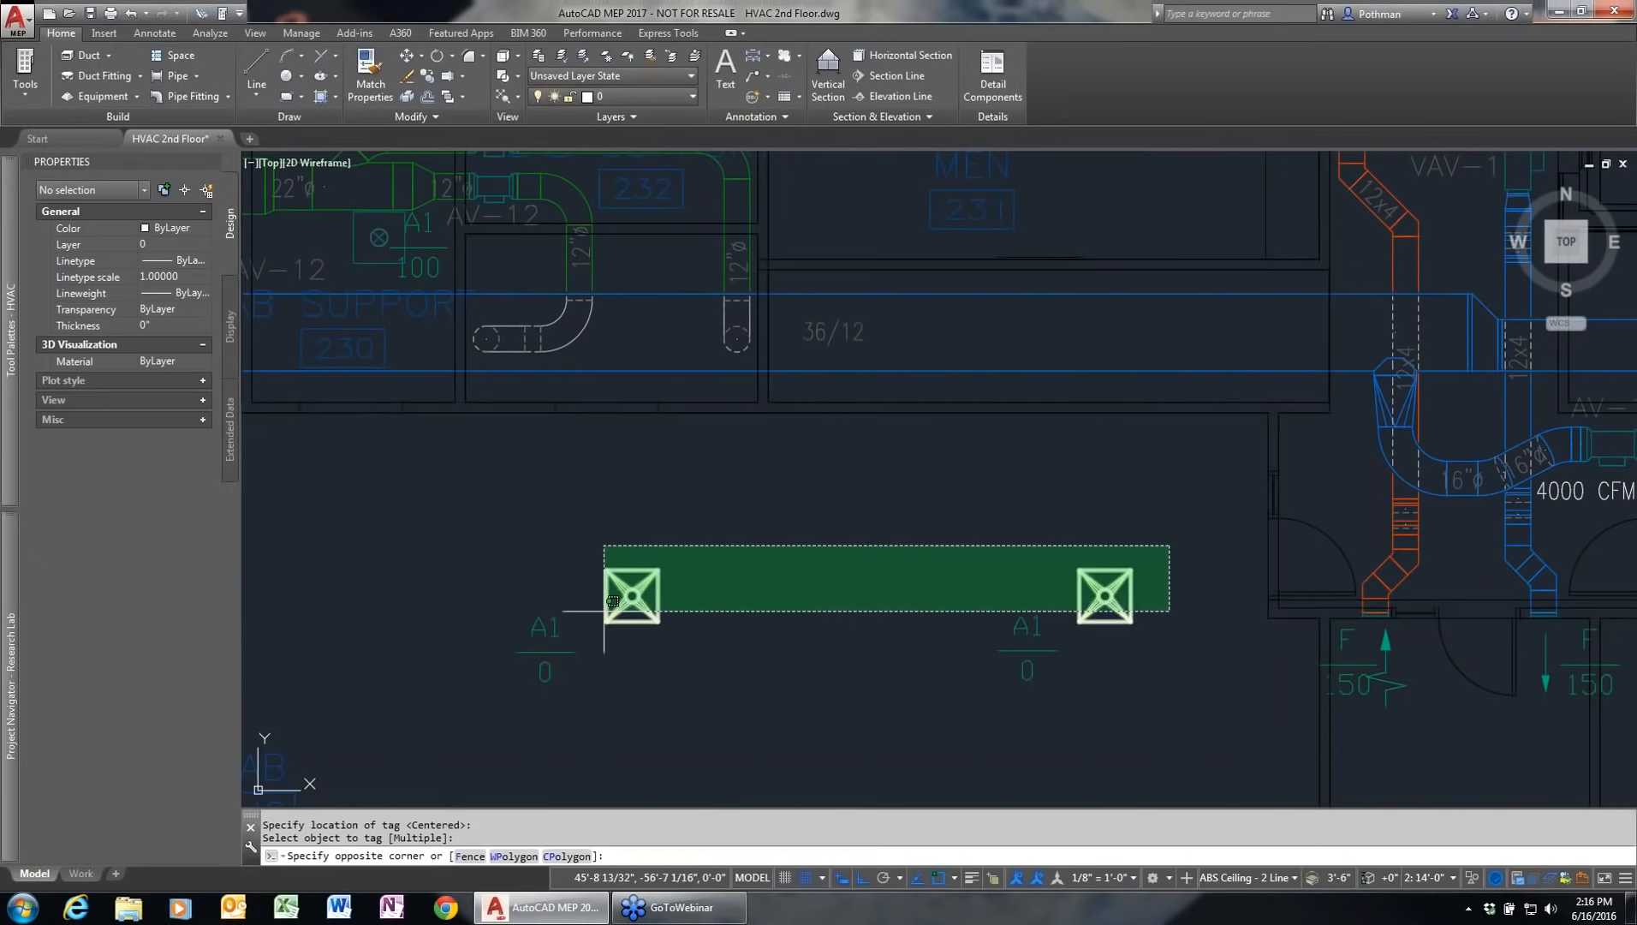
left_click(599, 627)
right_click(531, 507)
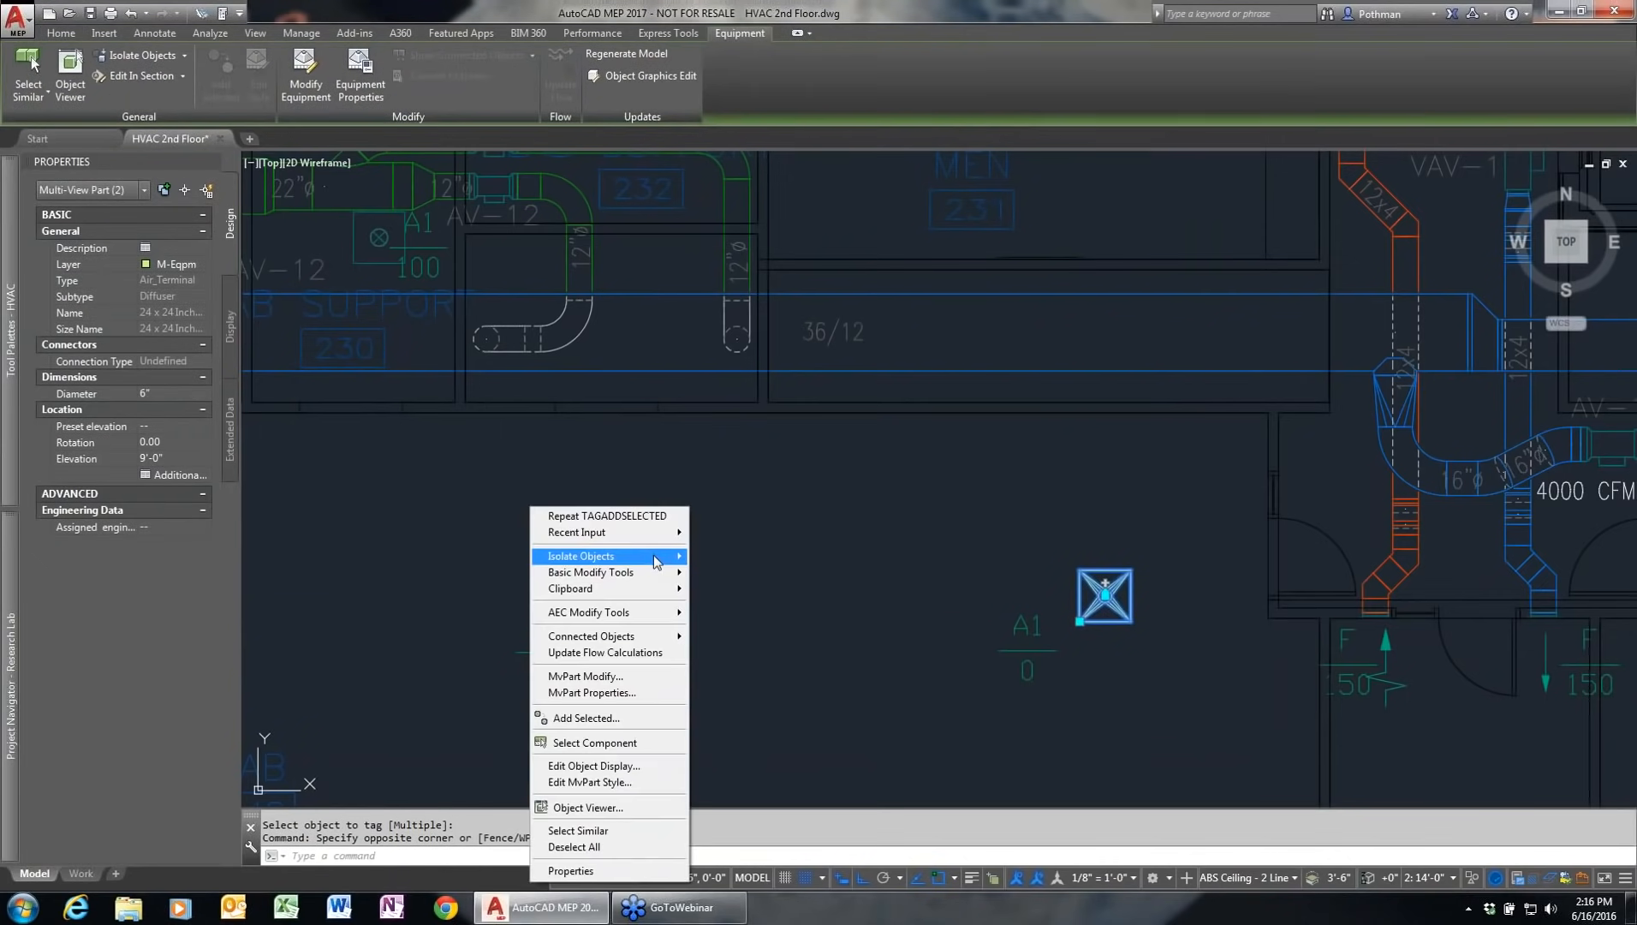
left_click(622, 674)
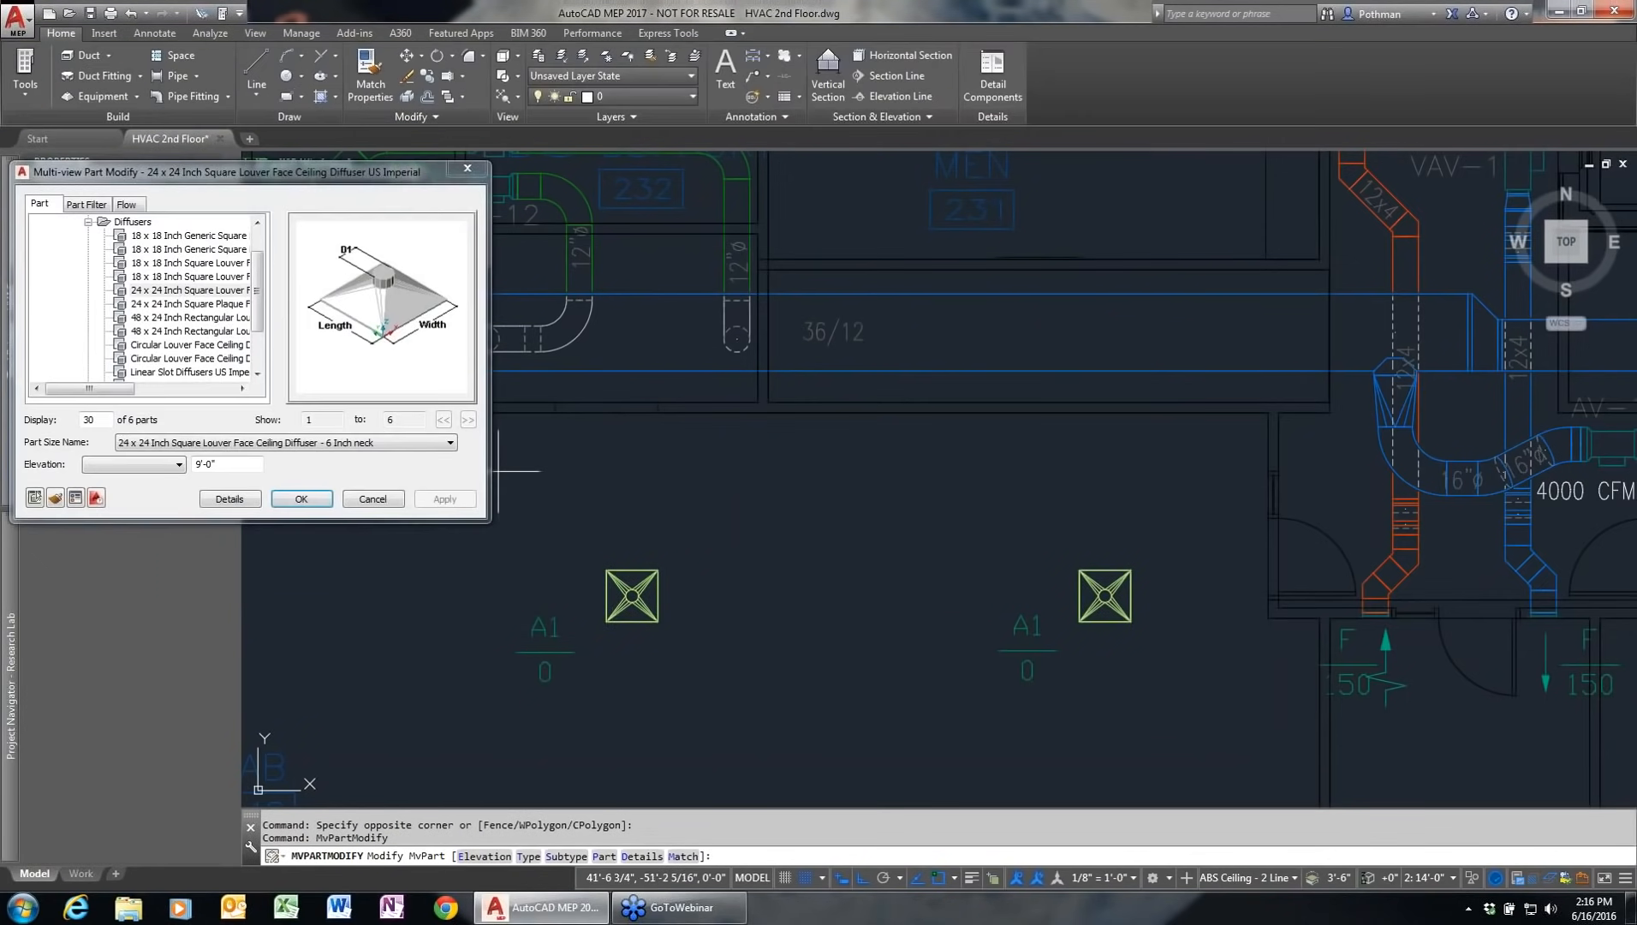
left_click(127, 204)
type("250")
key("Tab")
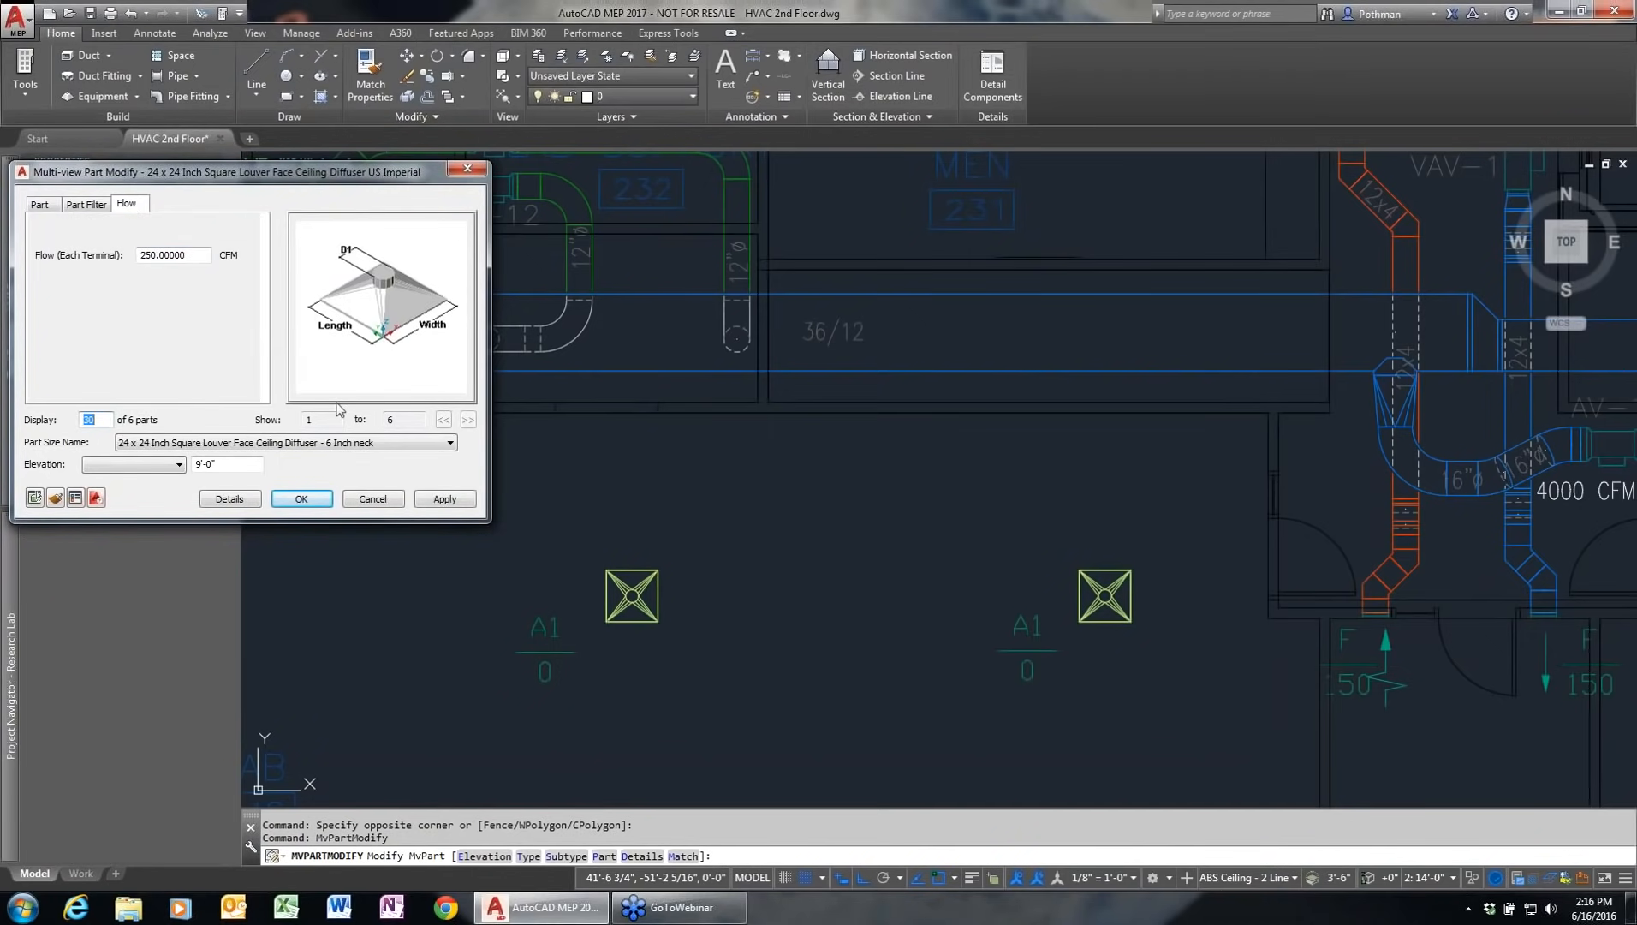
left_click(301, 499)
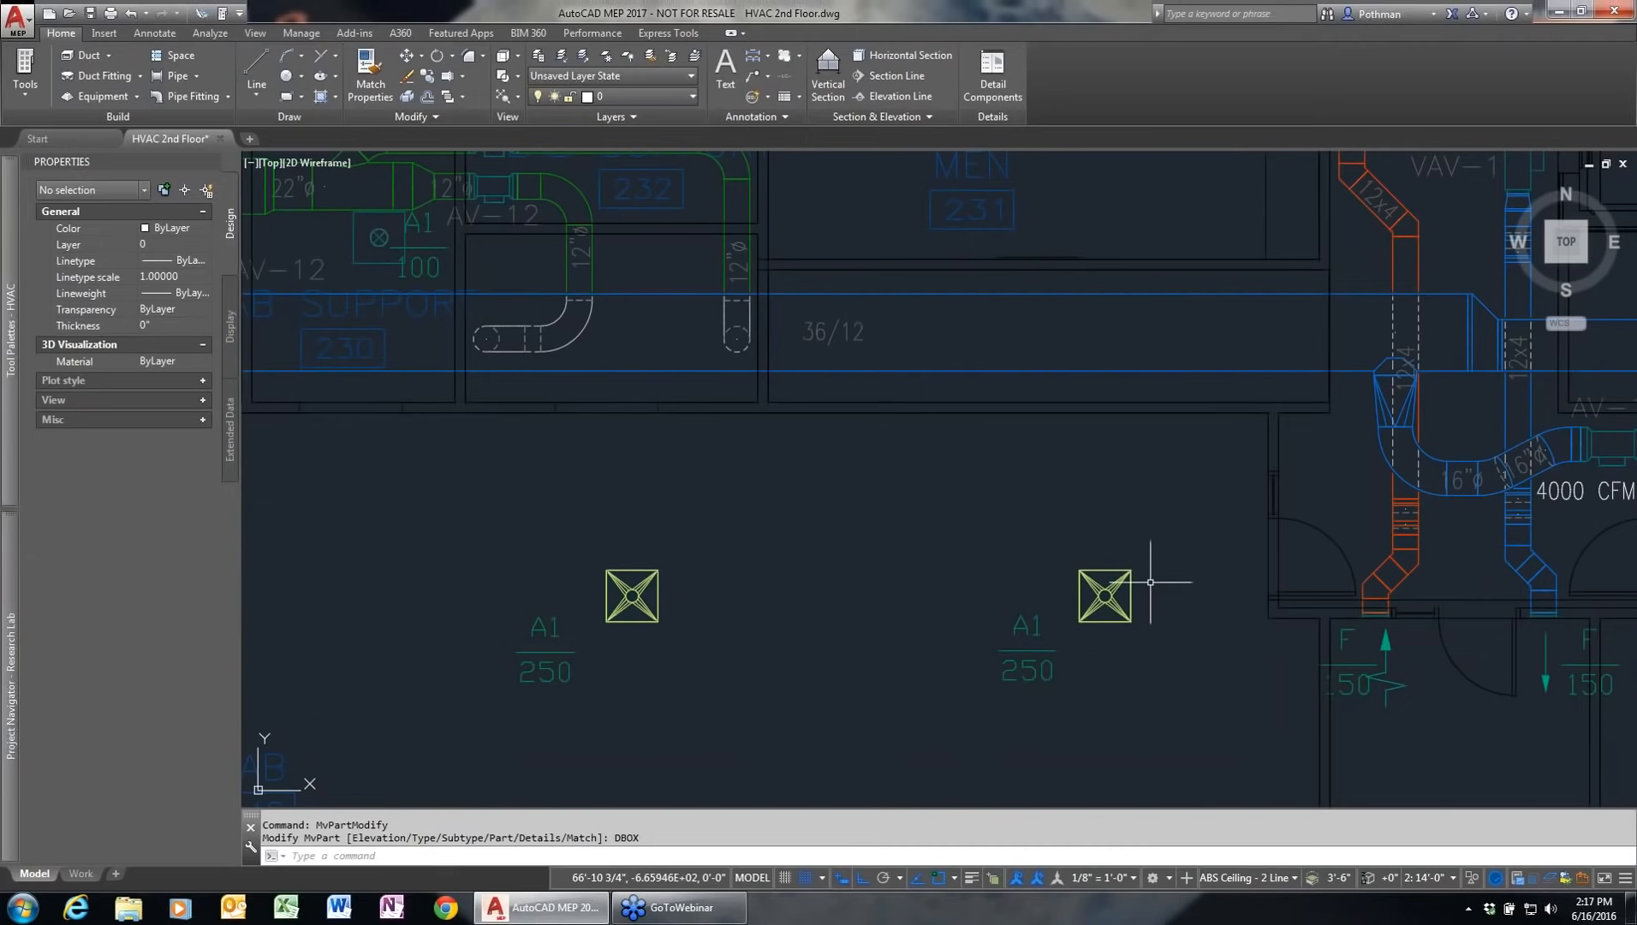
Step: Draw a 6-inch round rigid duct from the western diffuser straight north to the 36/12 main duct, accepting the connection
left_click(634, 599)
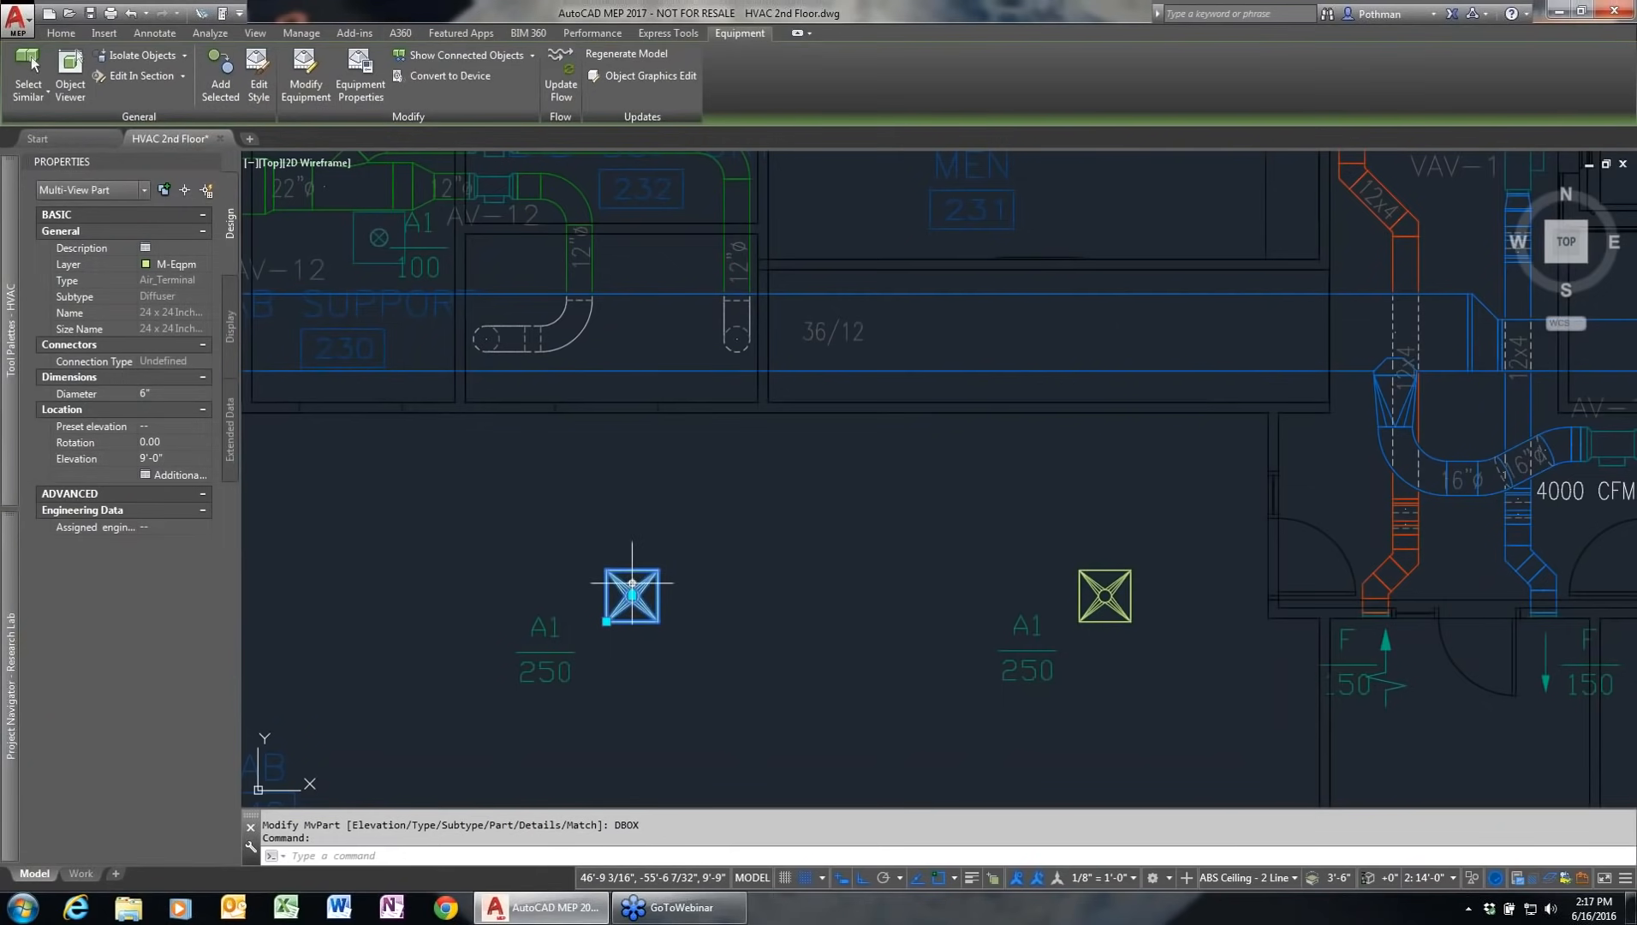
mouse_move(632, 583)
left_click(697, 609)
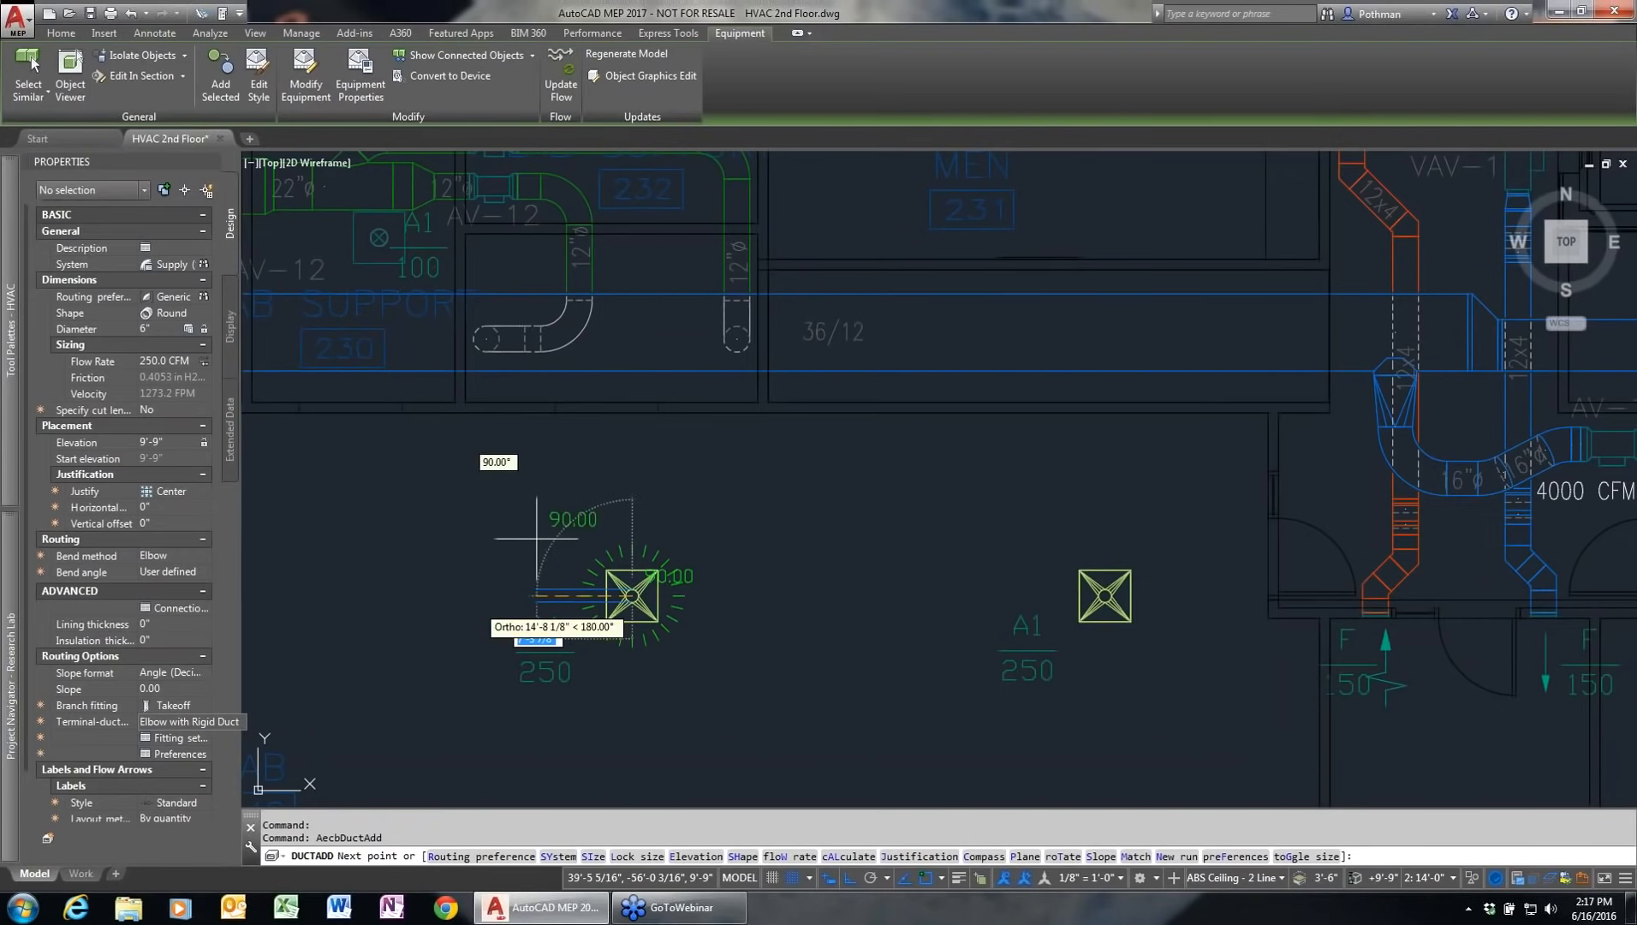
left_click(634, 337)
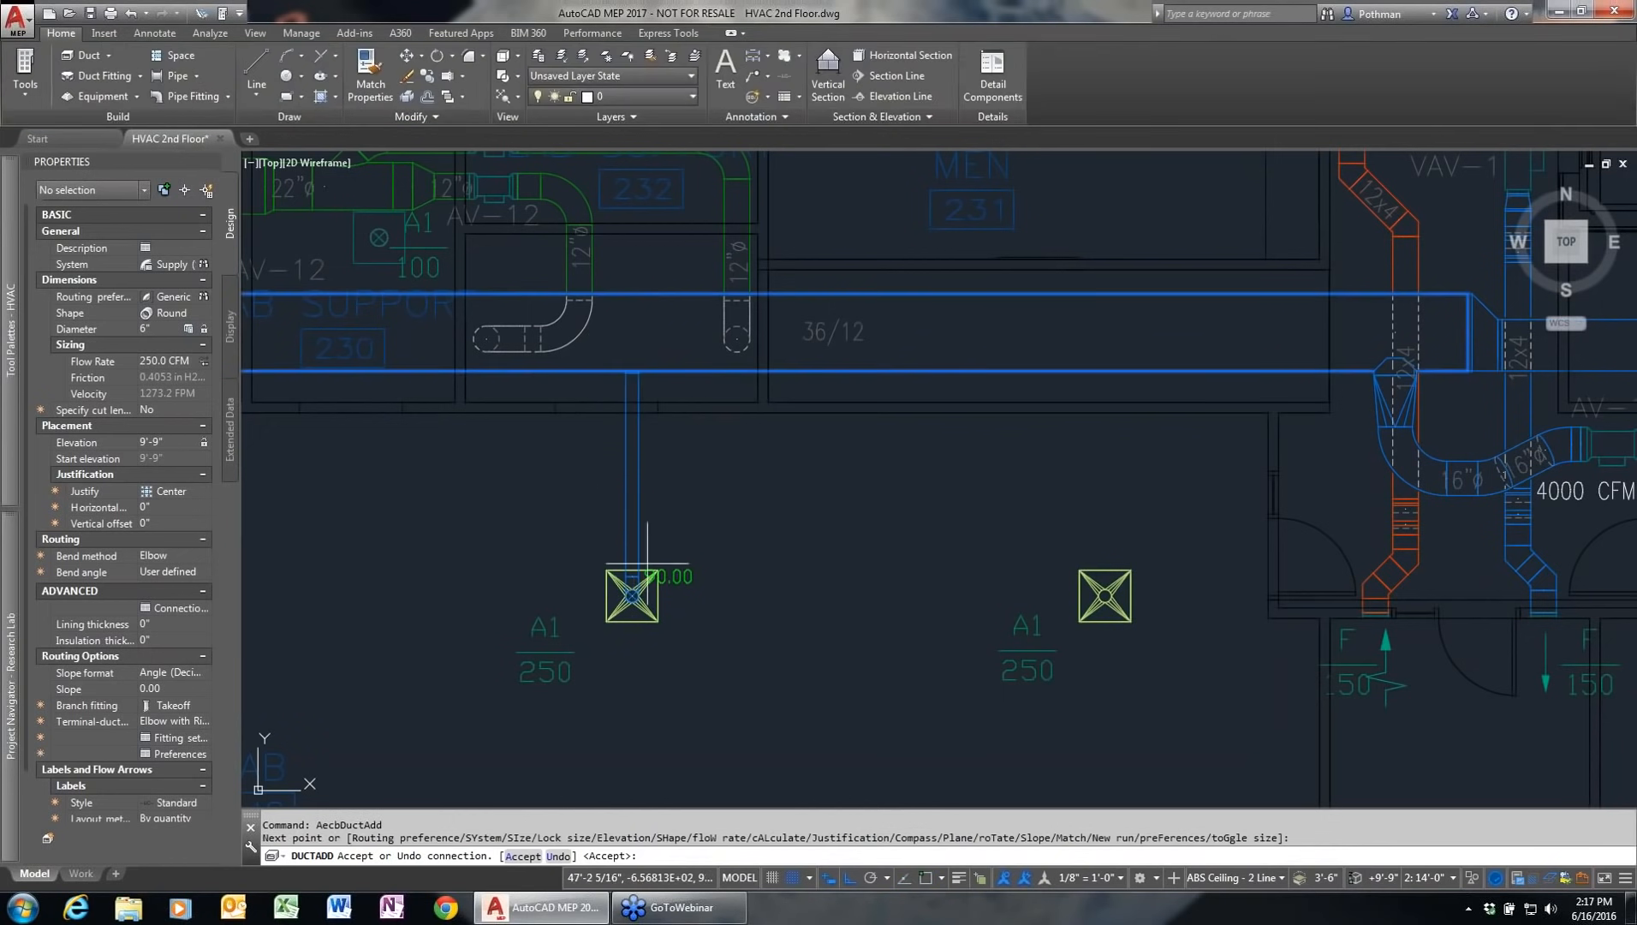
key("Return")
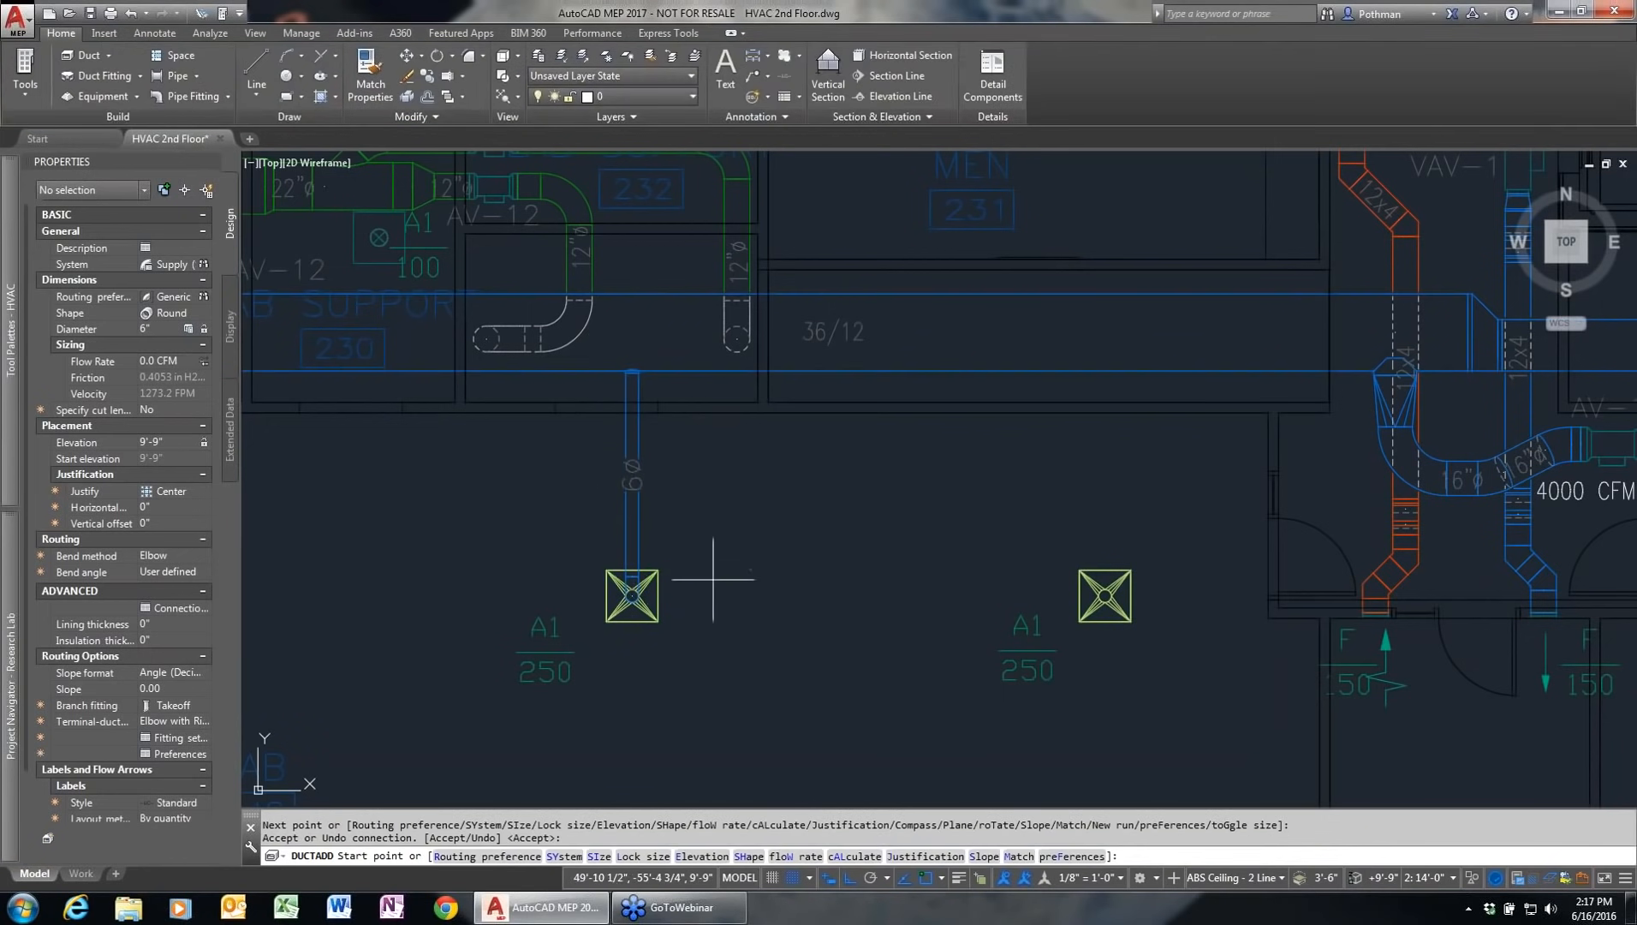
key("Return")
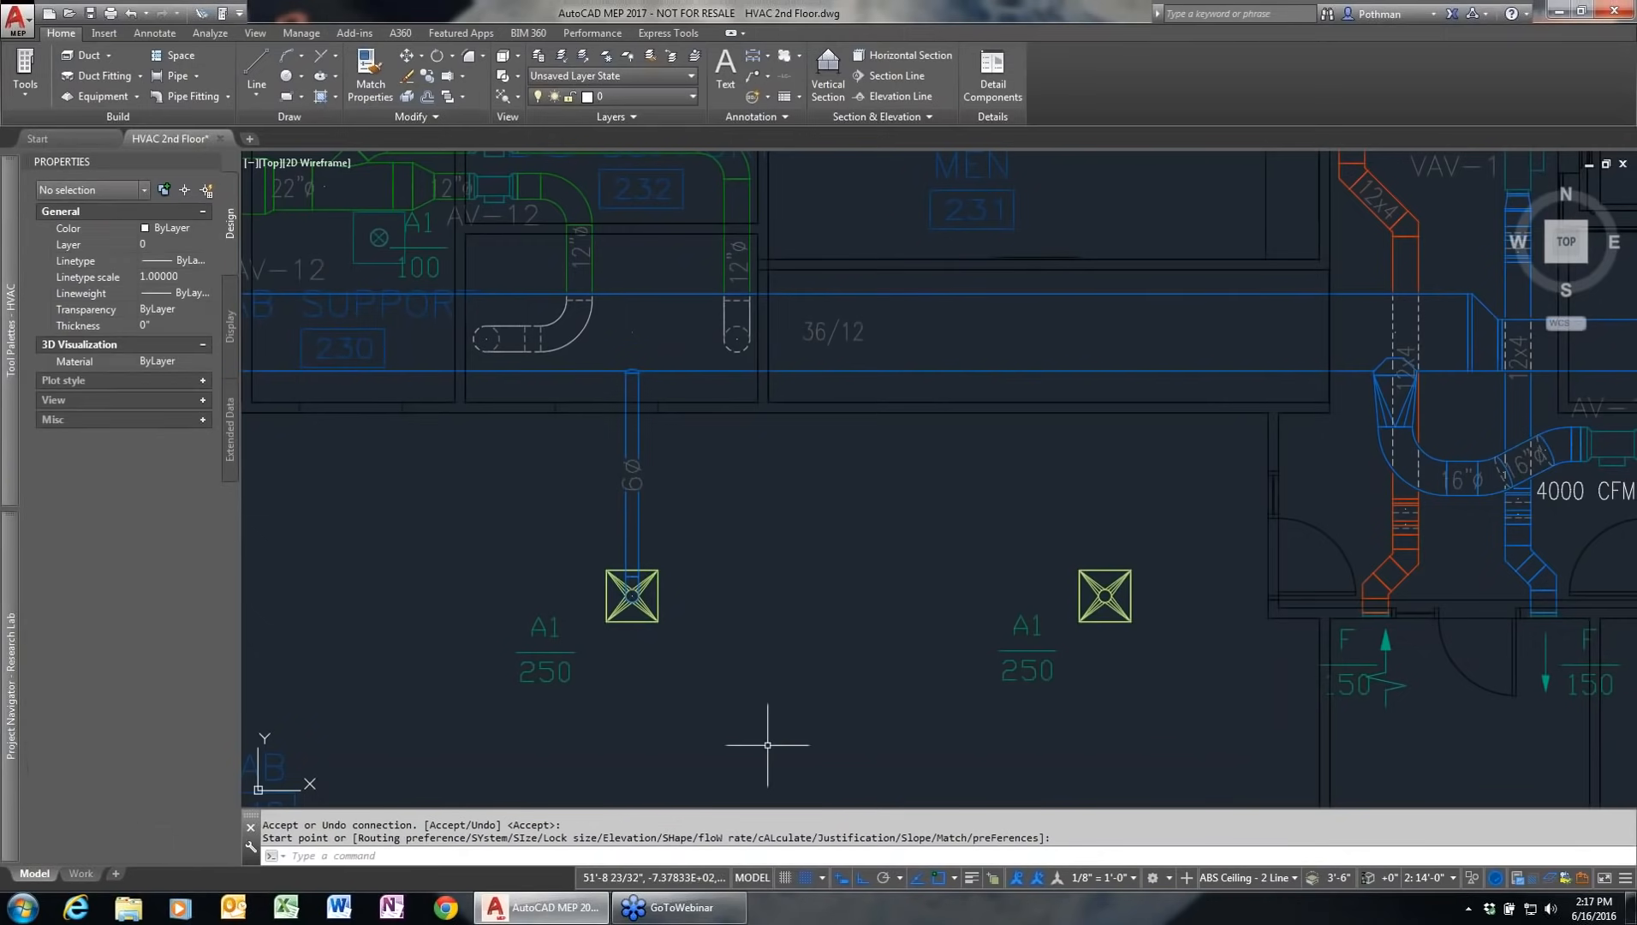
Step: Review the object snap settings, including the independent AutoCAD MEP snaps for curves and connectors
left_click(952, 877)
left_click(970, 858)
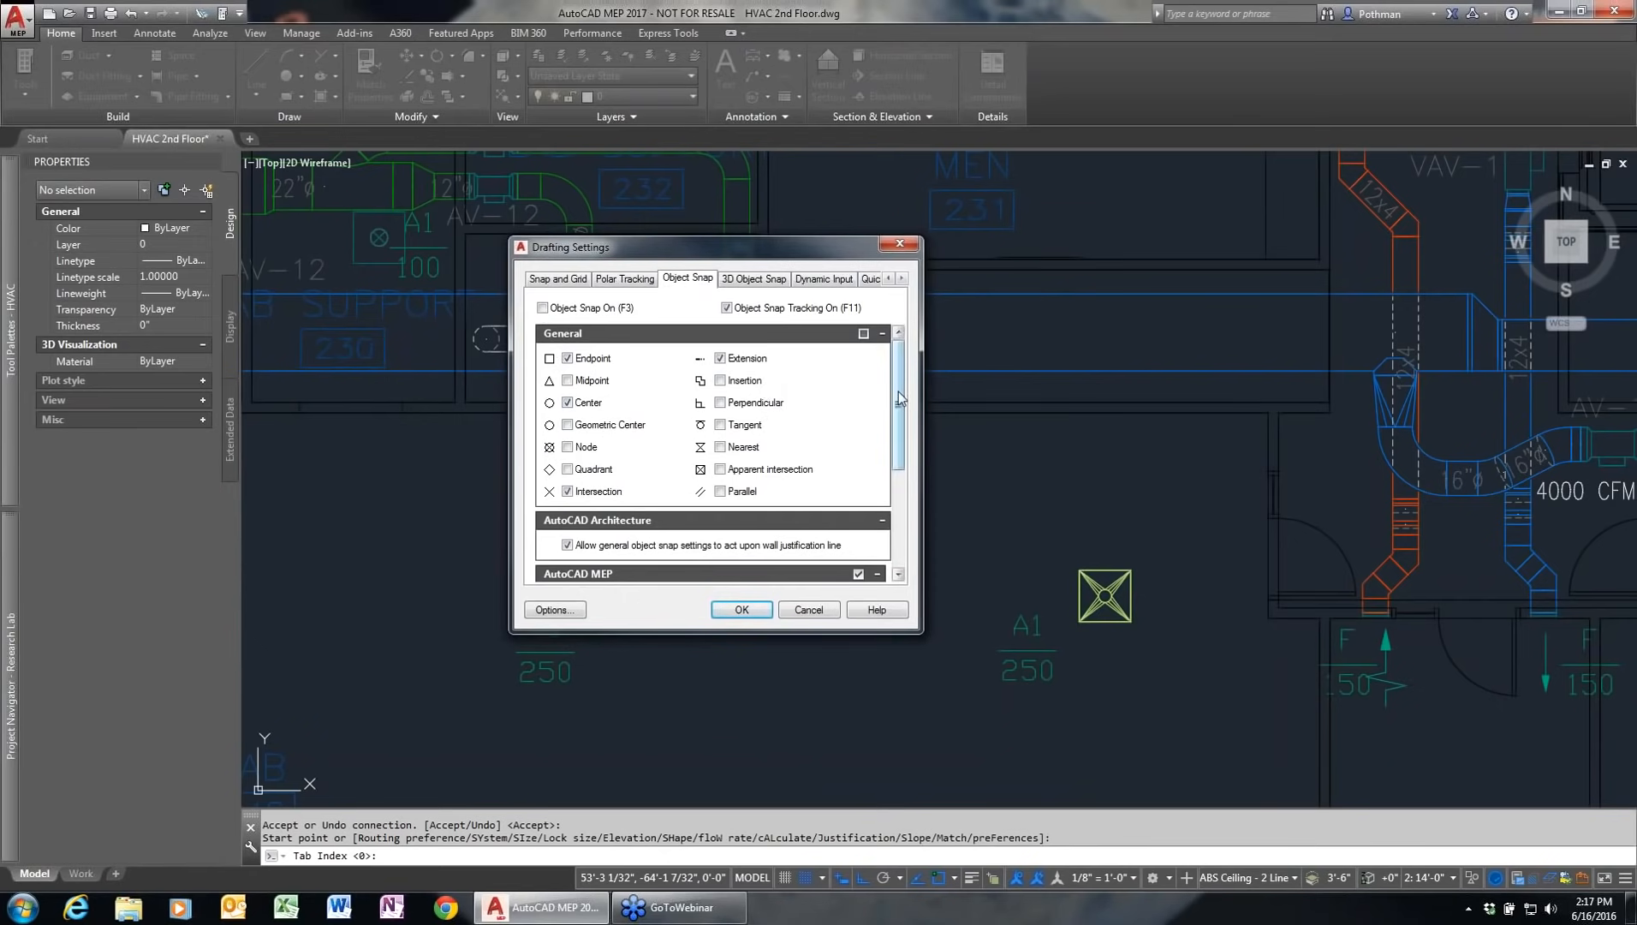
left_click_drag(900, 398, 902, 505)
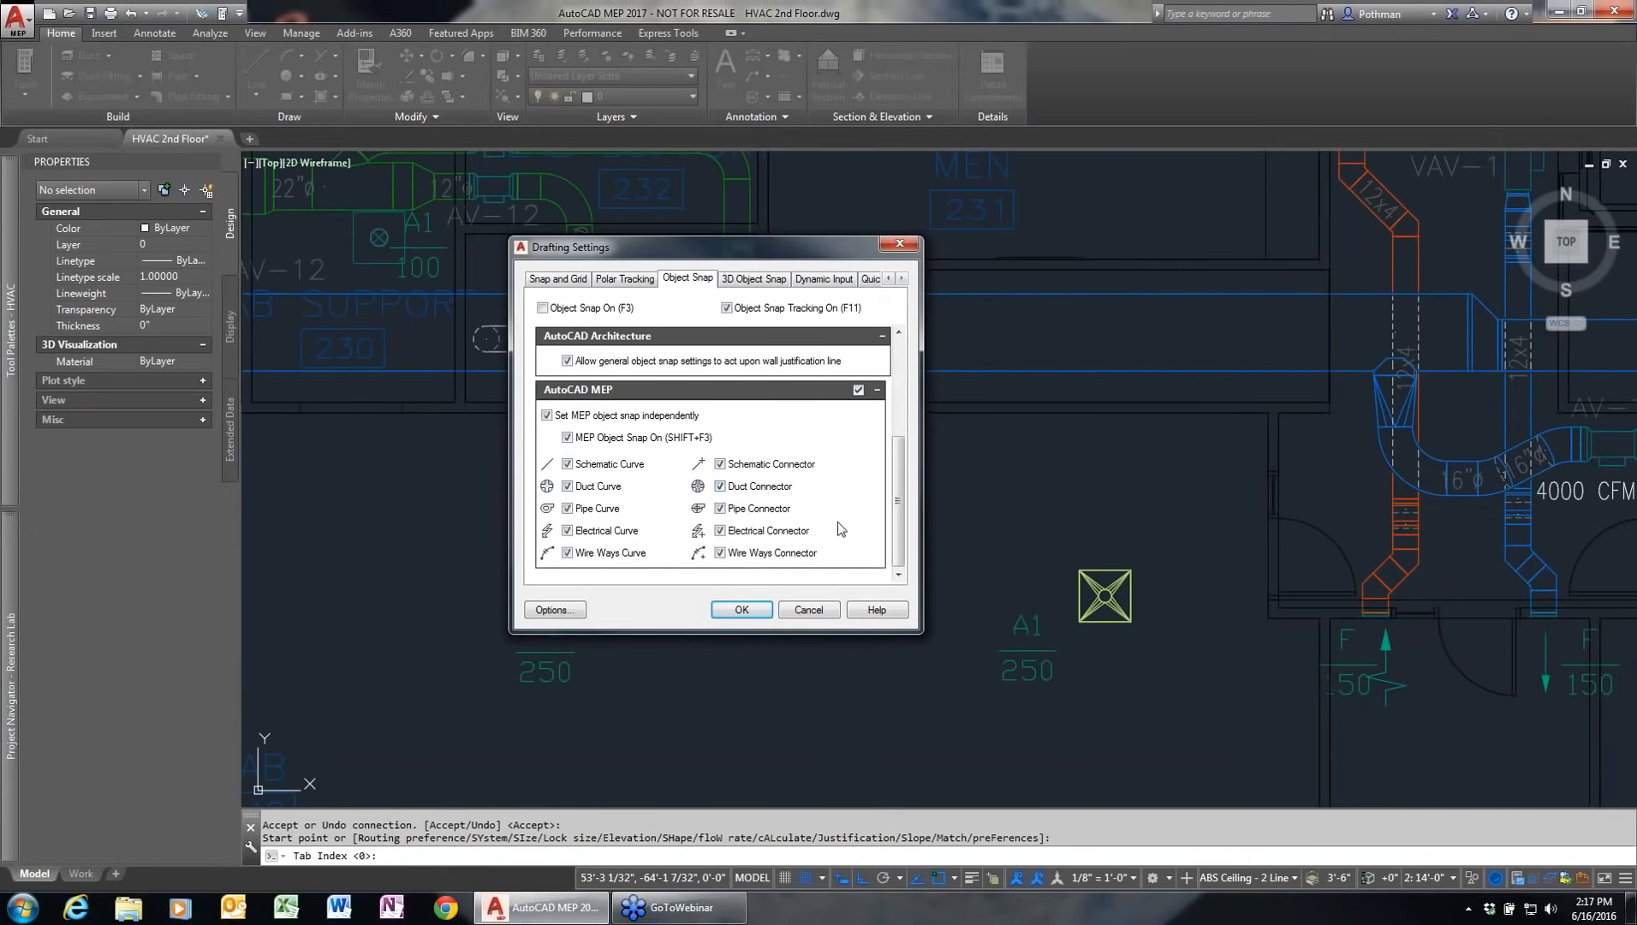
left_click(809, 610)
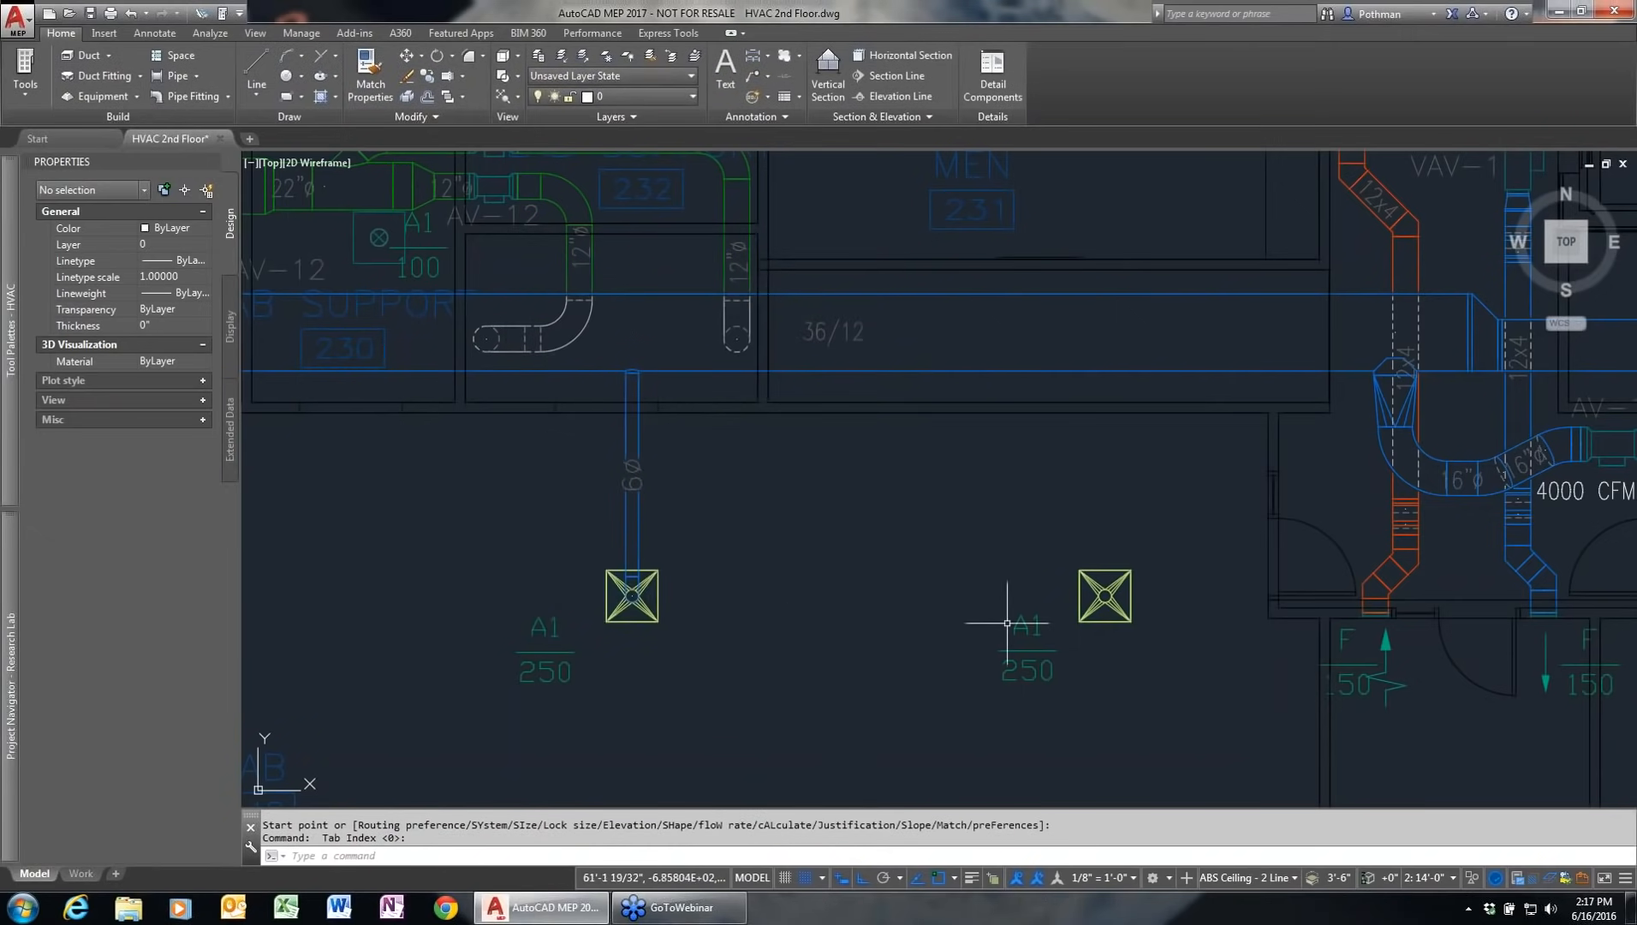
Step: Add a 6-inch round branch like the existing one, running south from the 36/12 main and using the Round Duct Bellmouth Takeoff
left_click(684, 537)
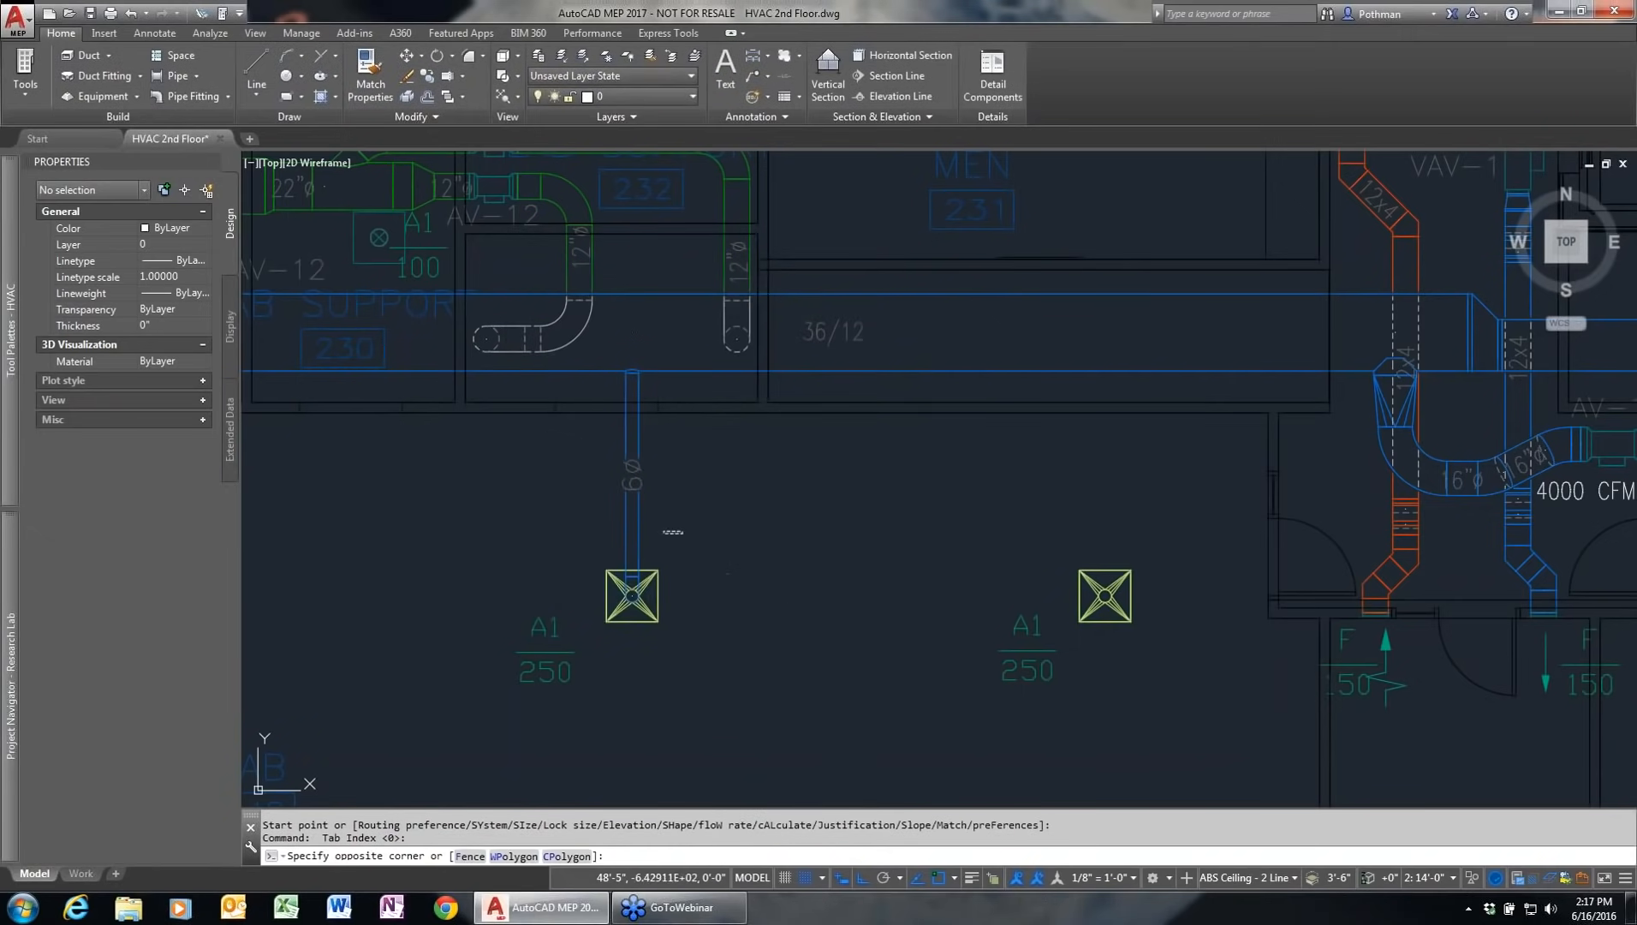
left_click(575, 495)
right_click(636, 517)
left_click(742, 339)
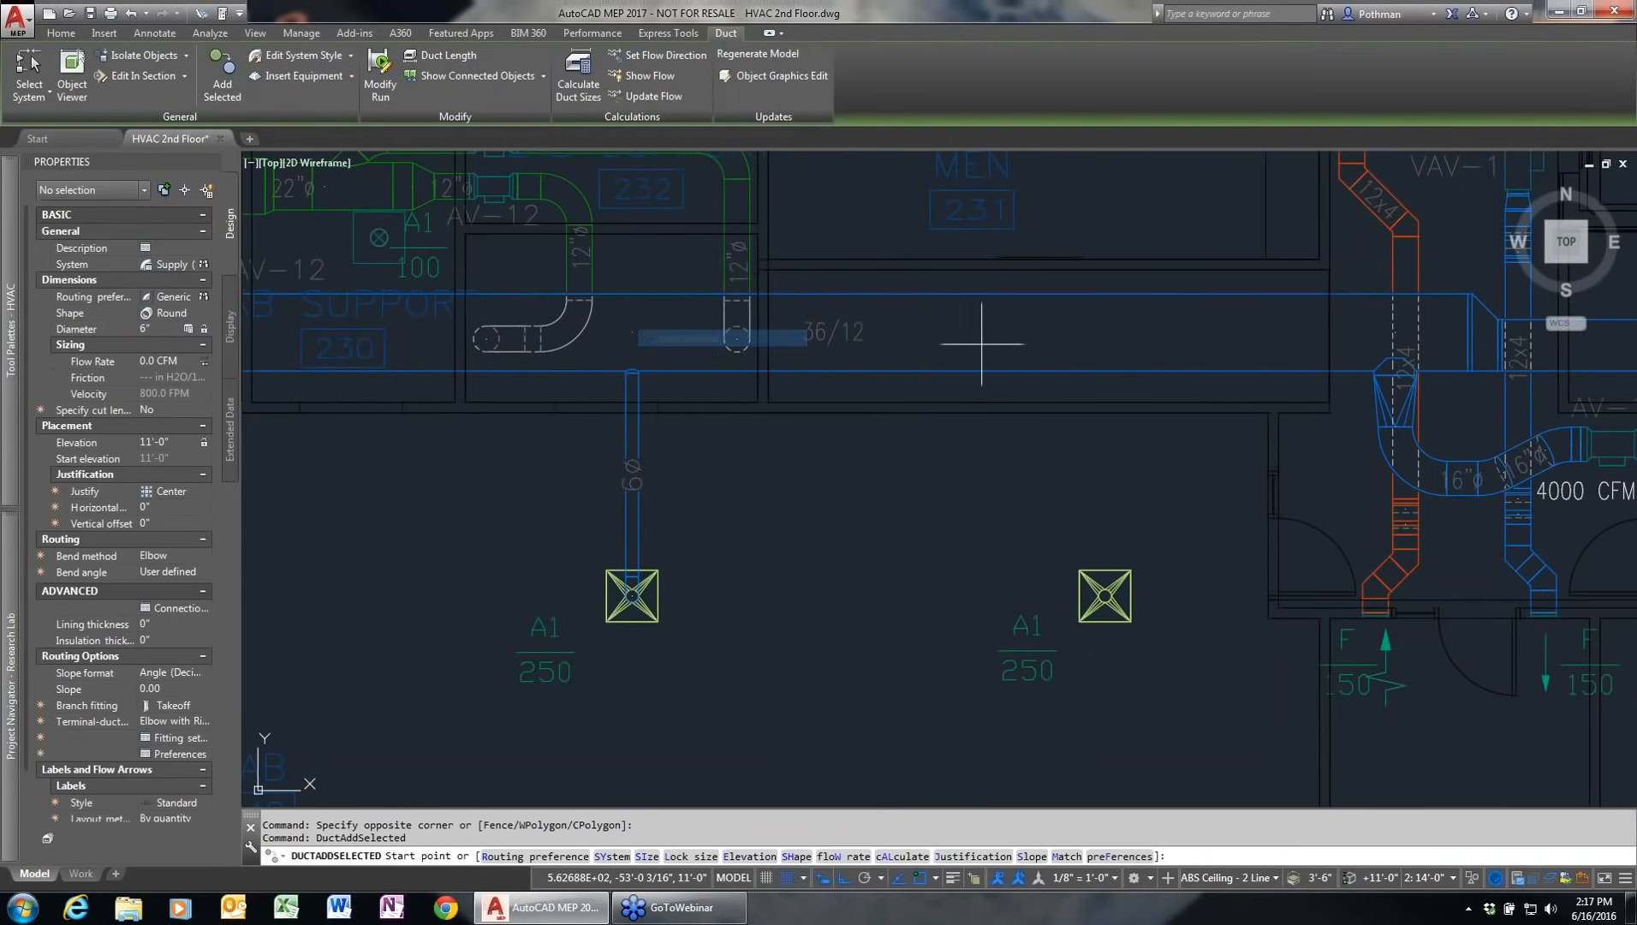
left_click(969, 345)
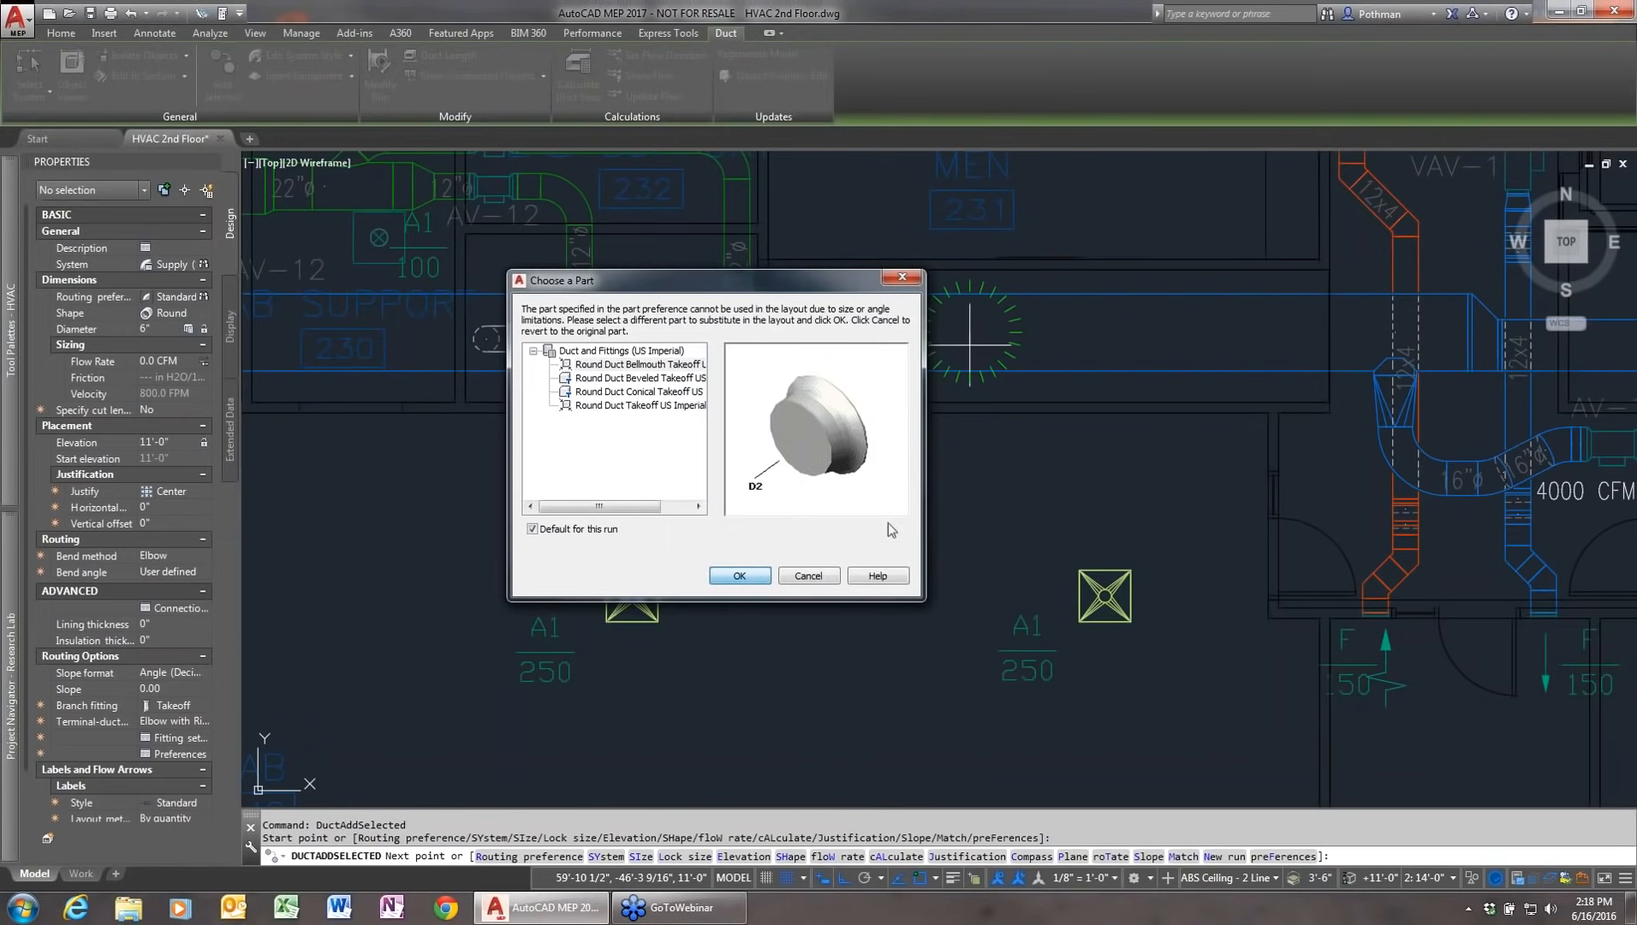
key("Return")
left_click(970, 482)
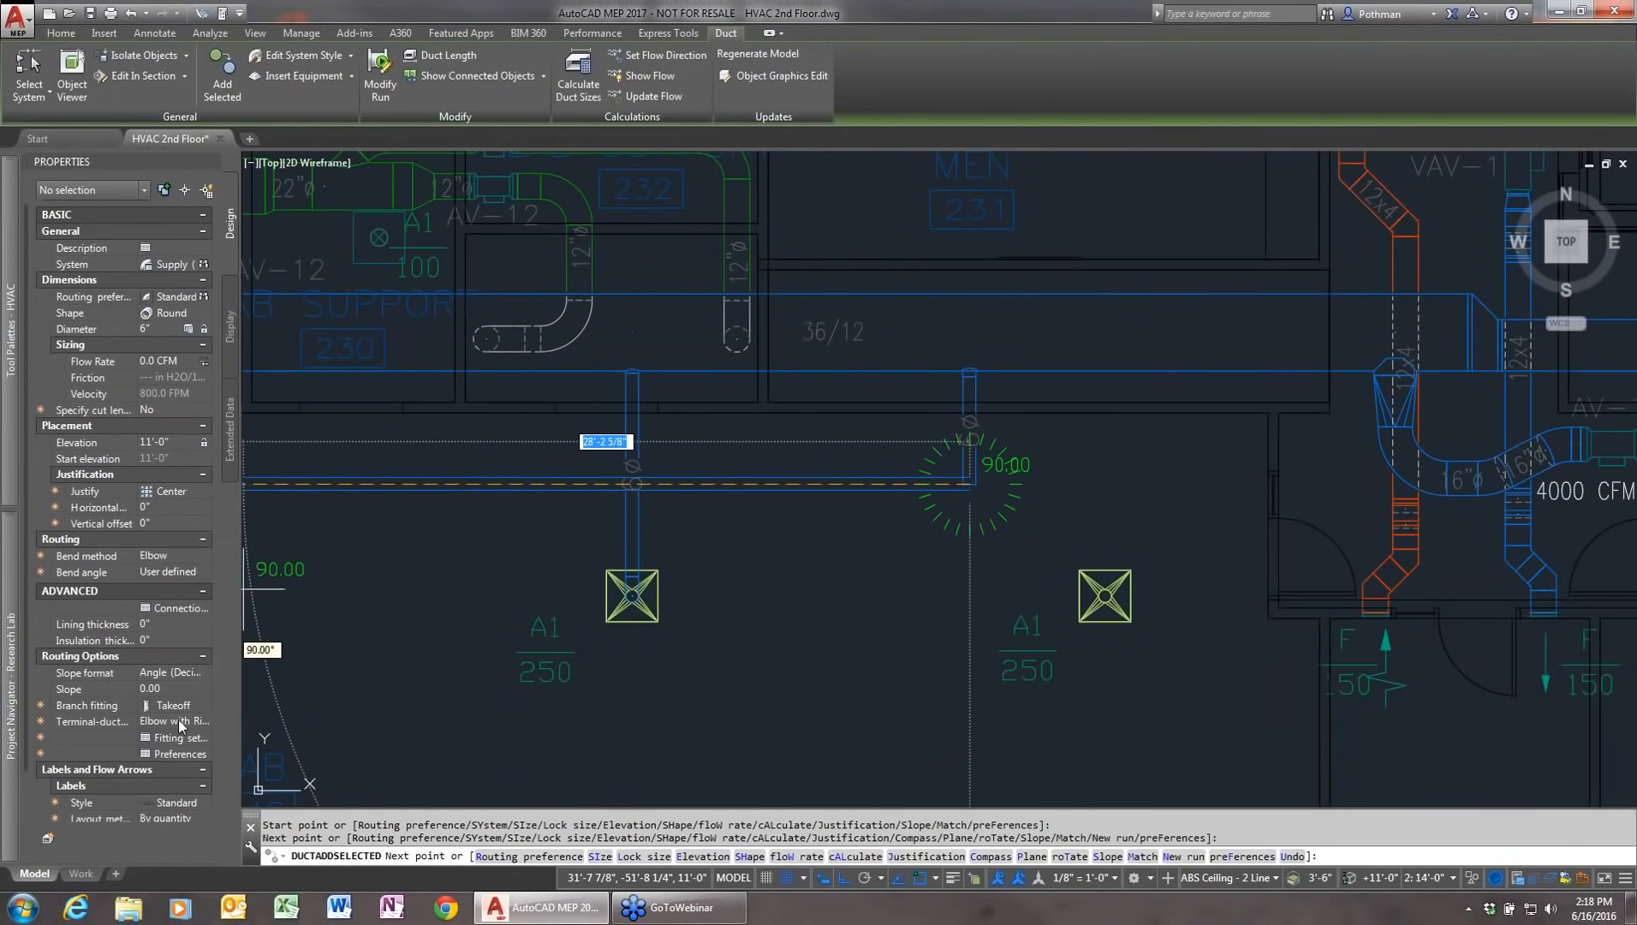
Step: Set the terminal-duct connection to Flexible and connect the new branch to the eastern diffuser, accepting the connection
left_click(178, 720)
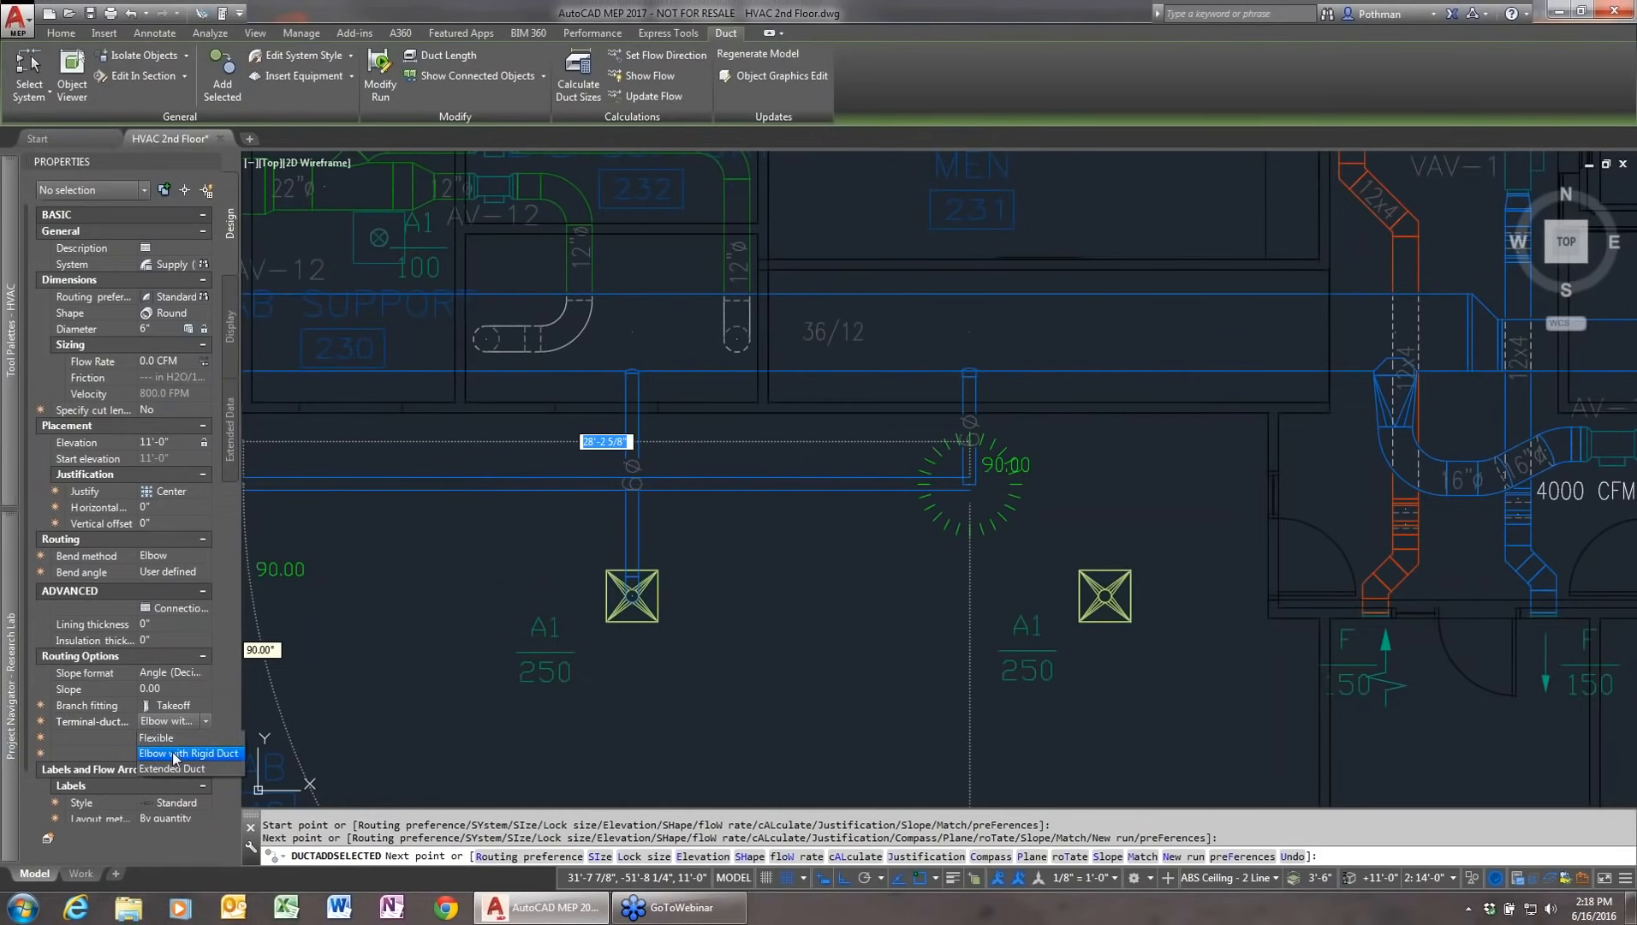
left_click(177, 739)
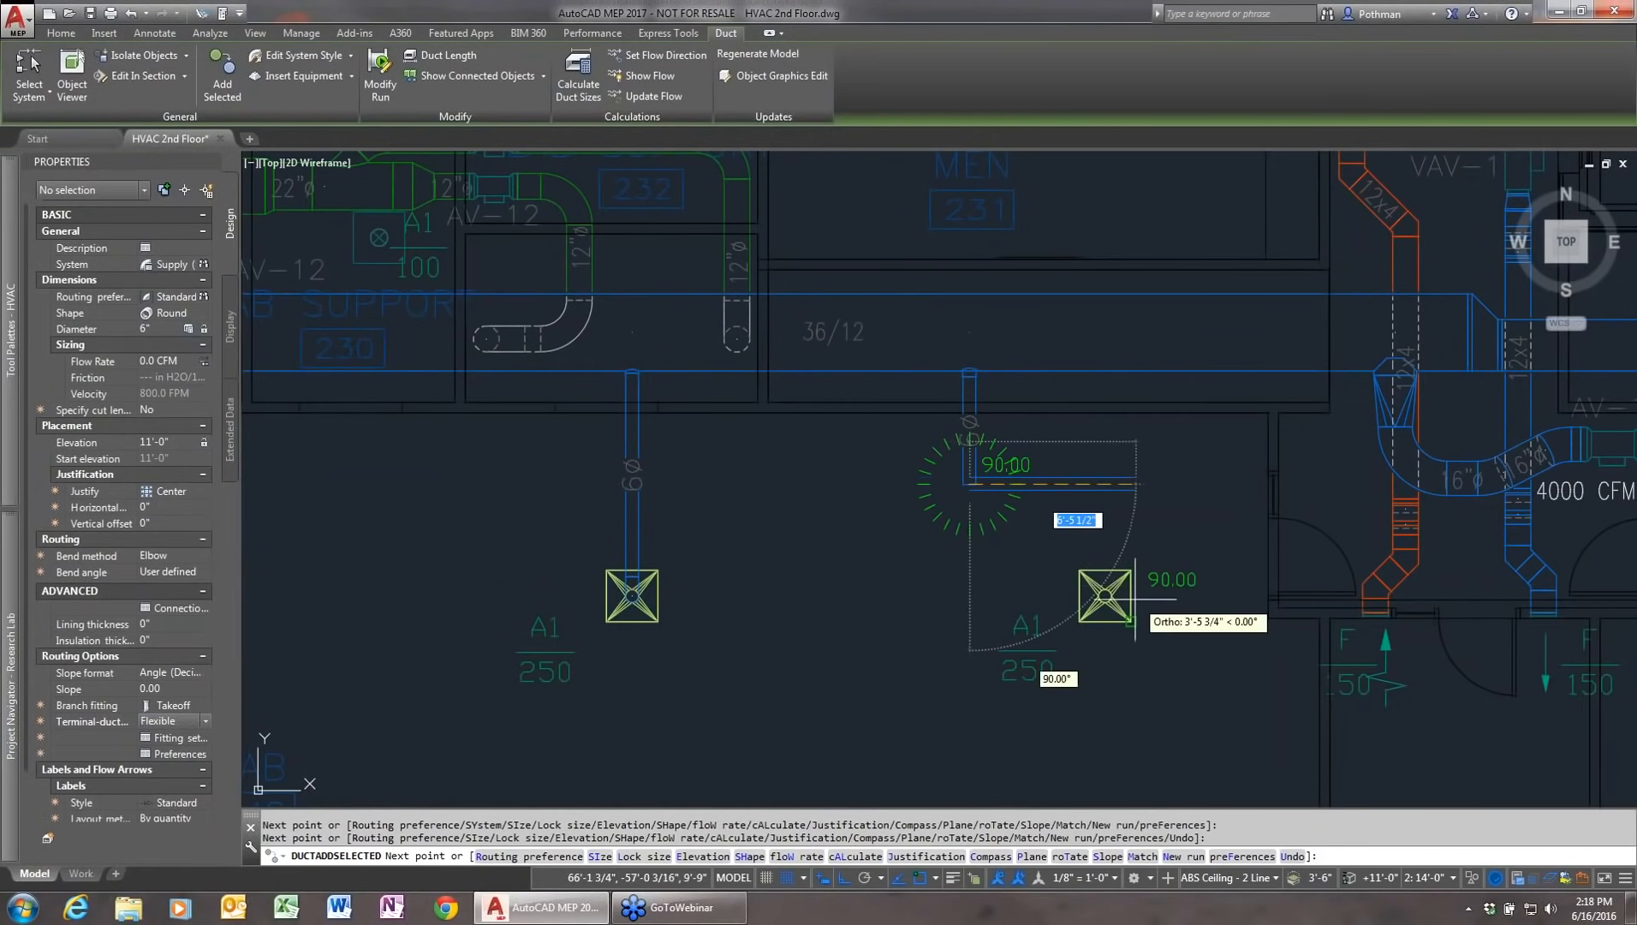
left_click(1106, 597)
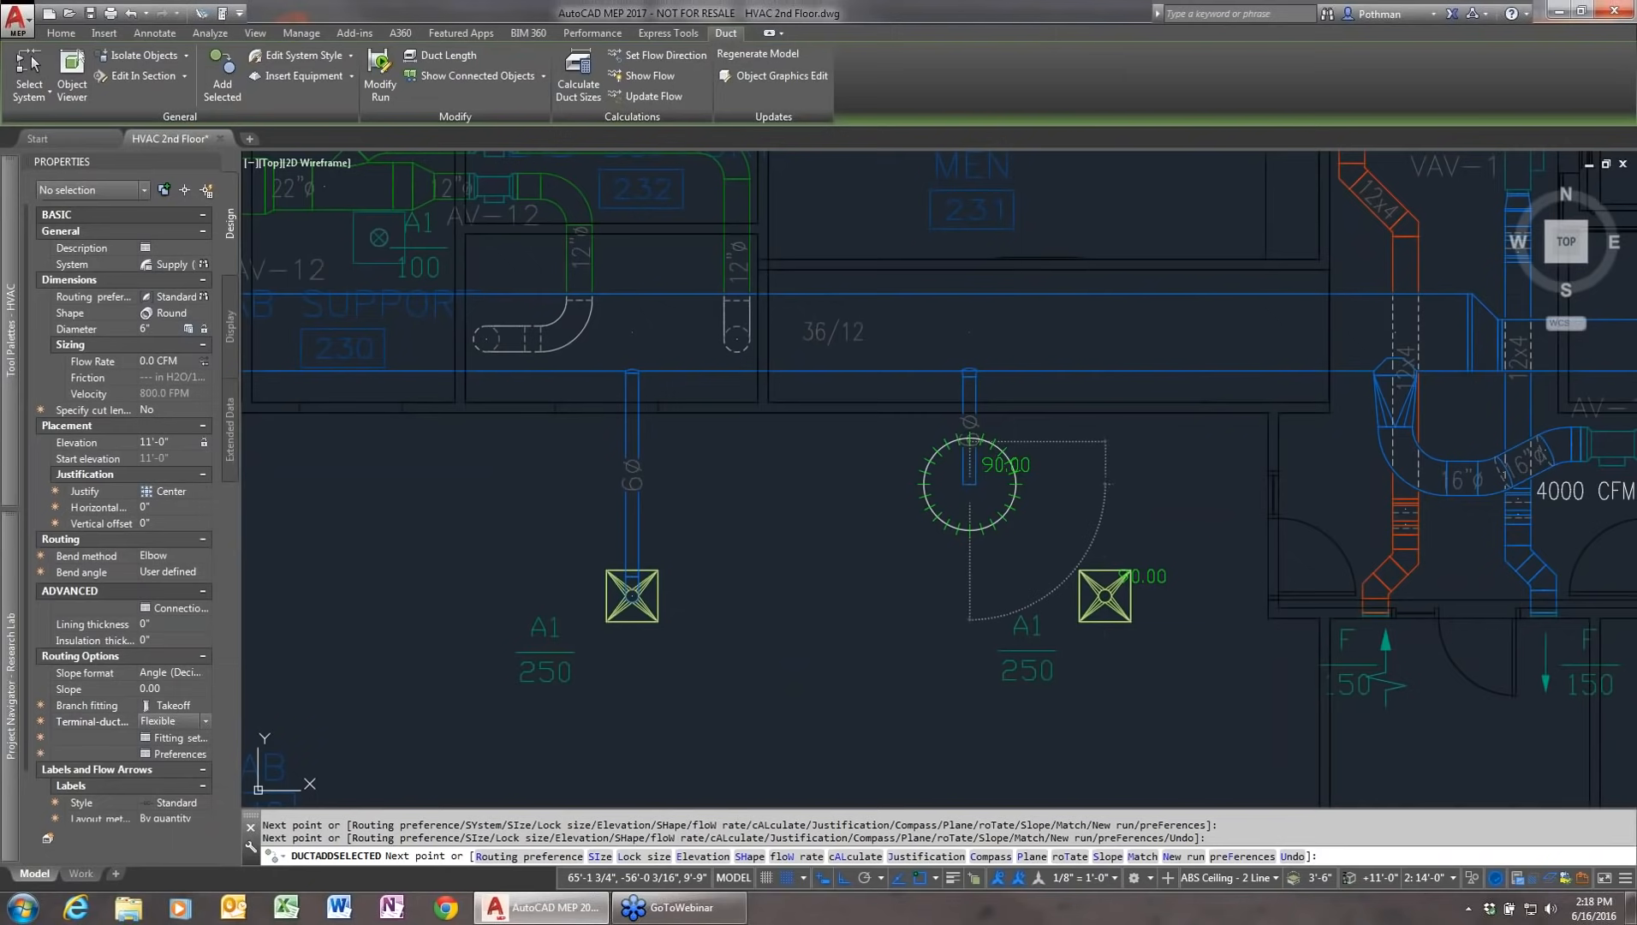
key("Return")
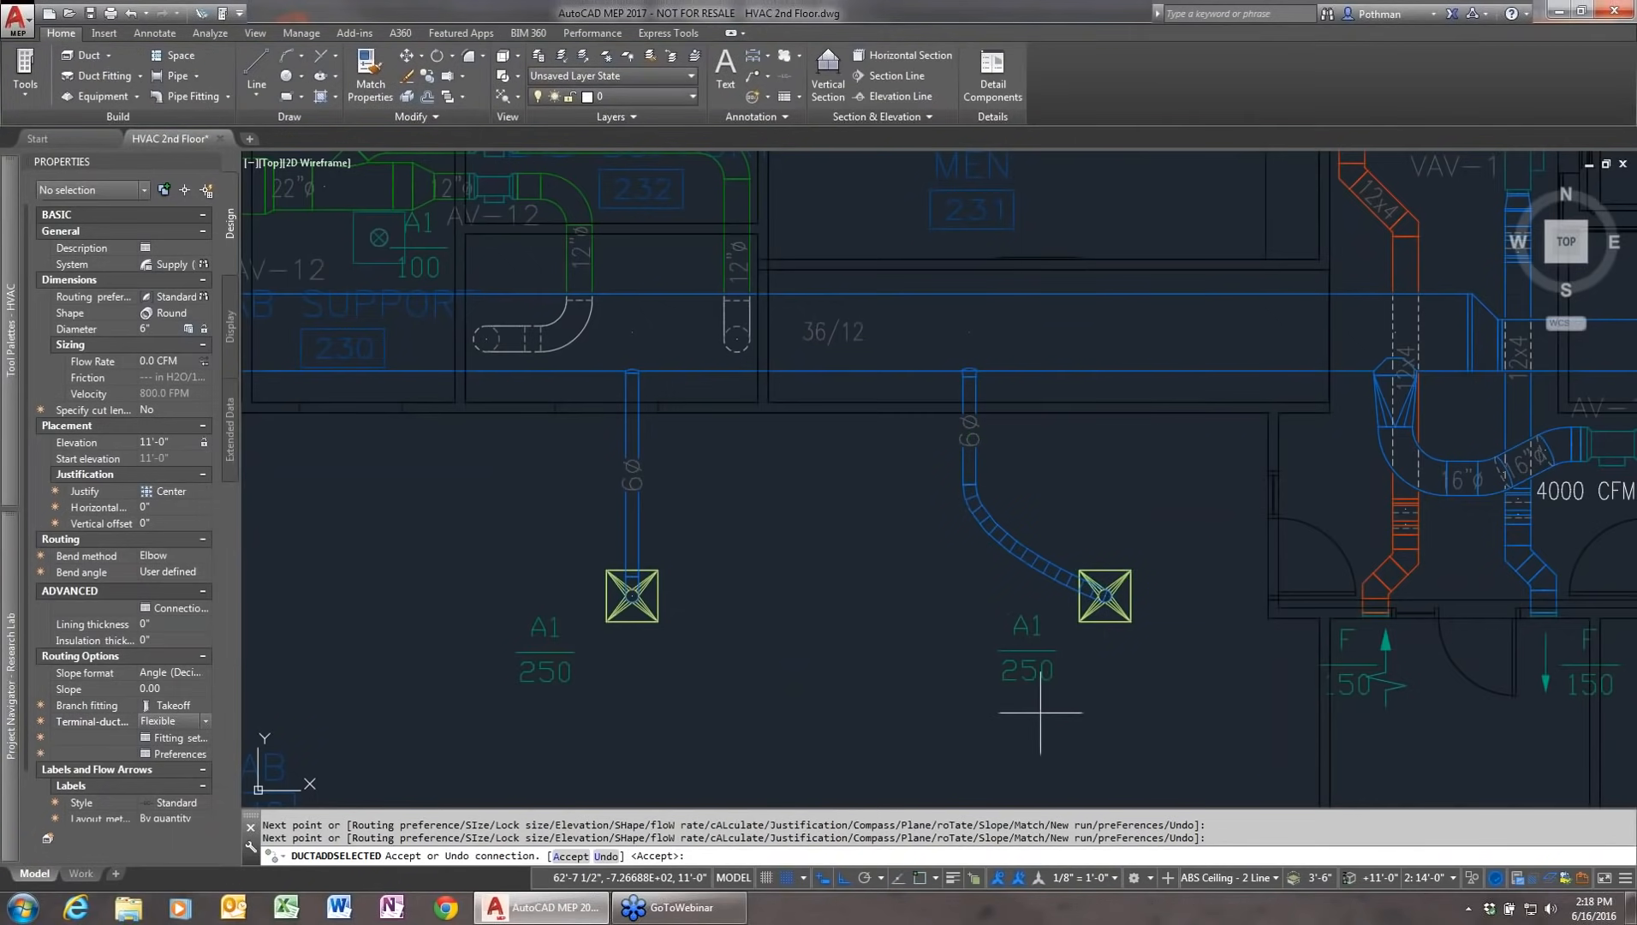
key("Return")
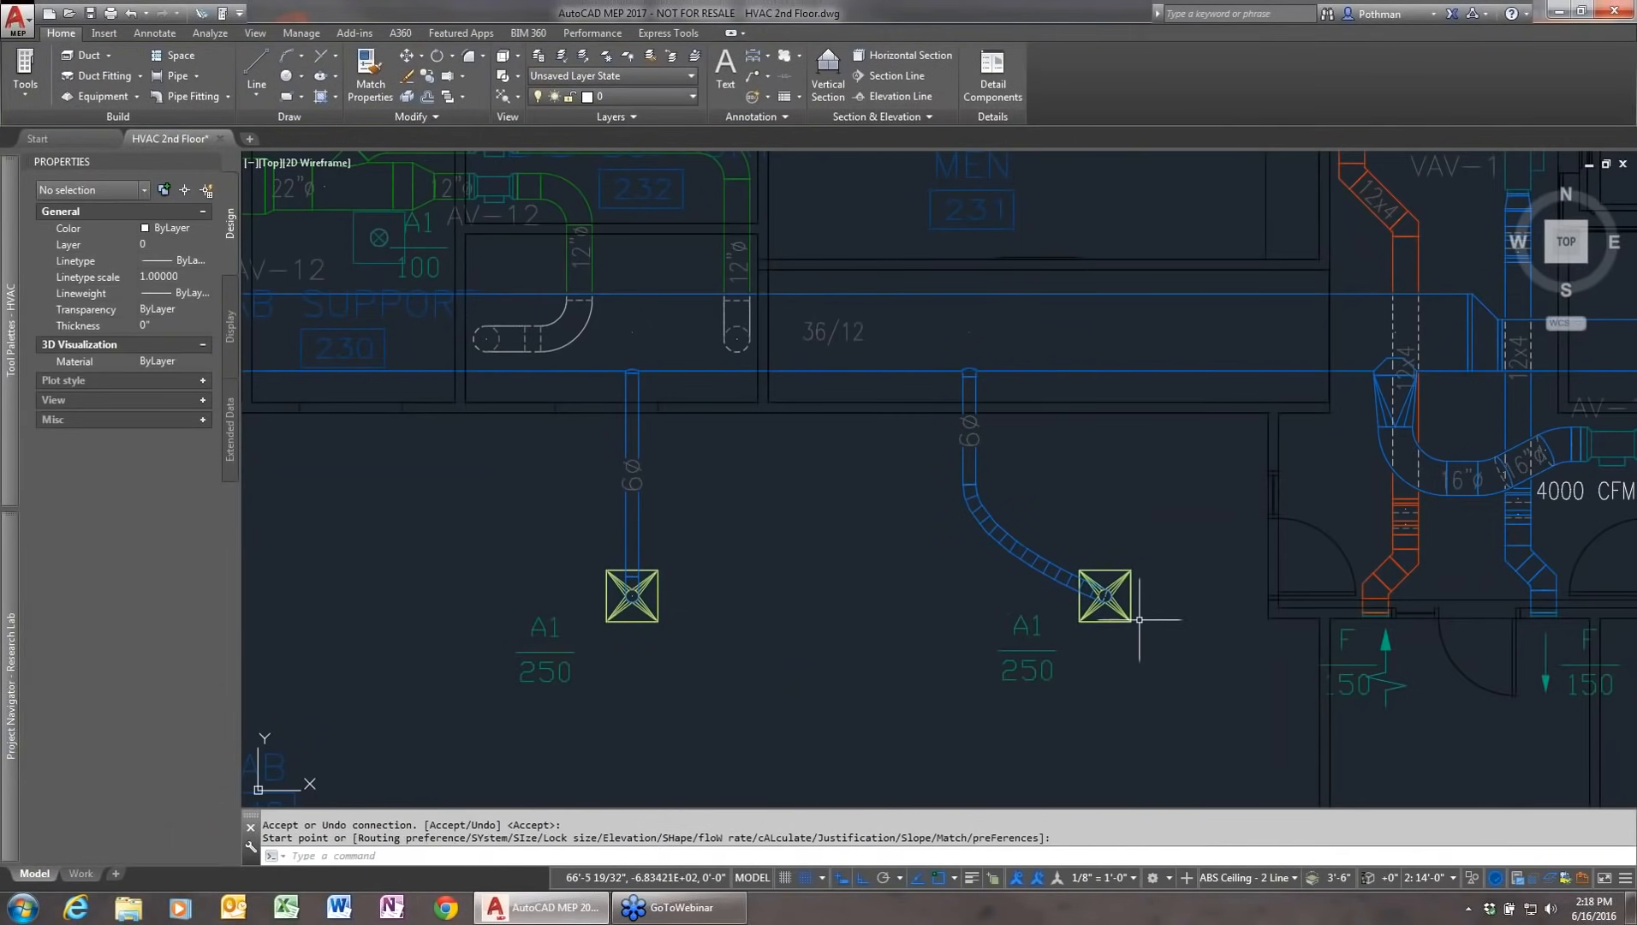
Step: Move the eastern diffuser west past its branch duct and back east to near its starting position
left_click(1131, 618)
left_click(1105, 595)
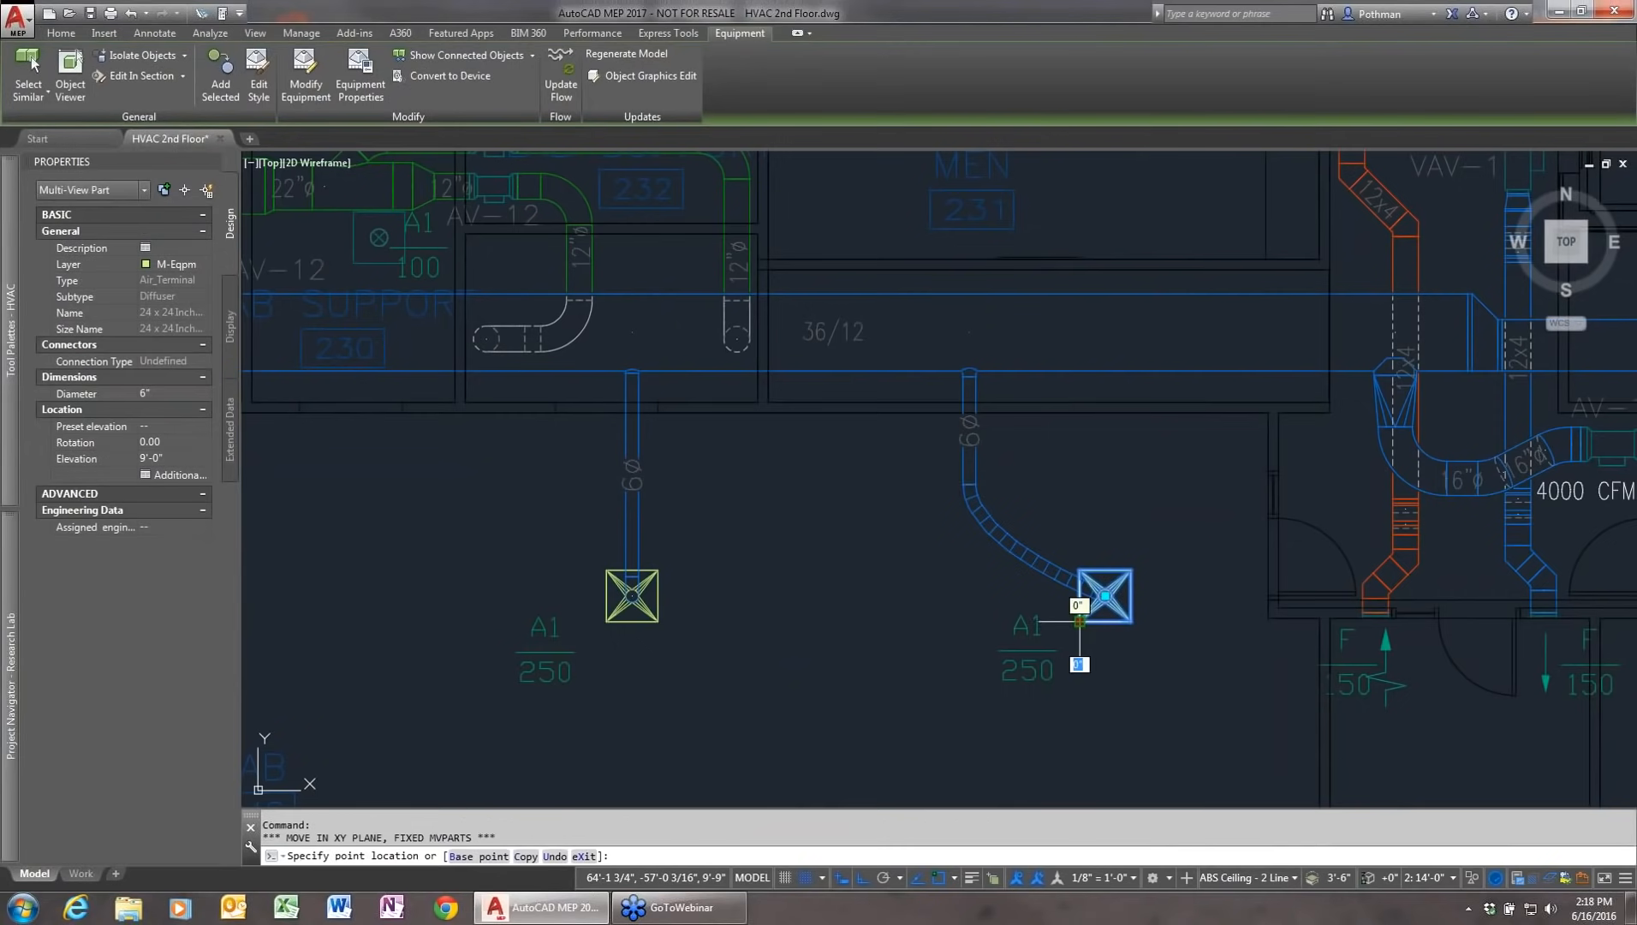
left_click(844, 595)
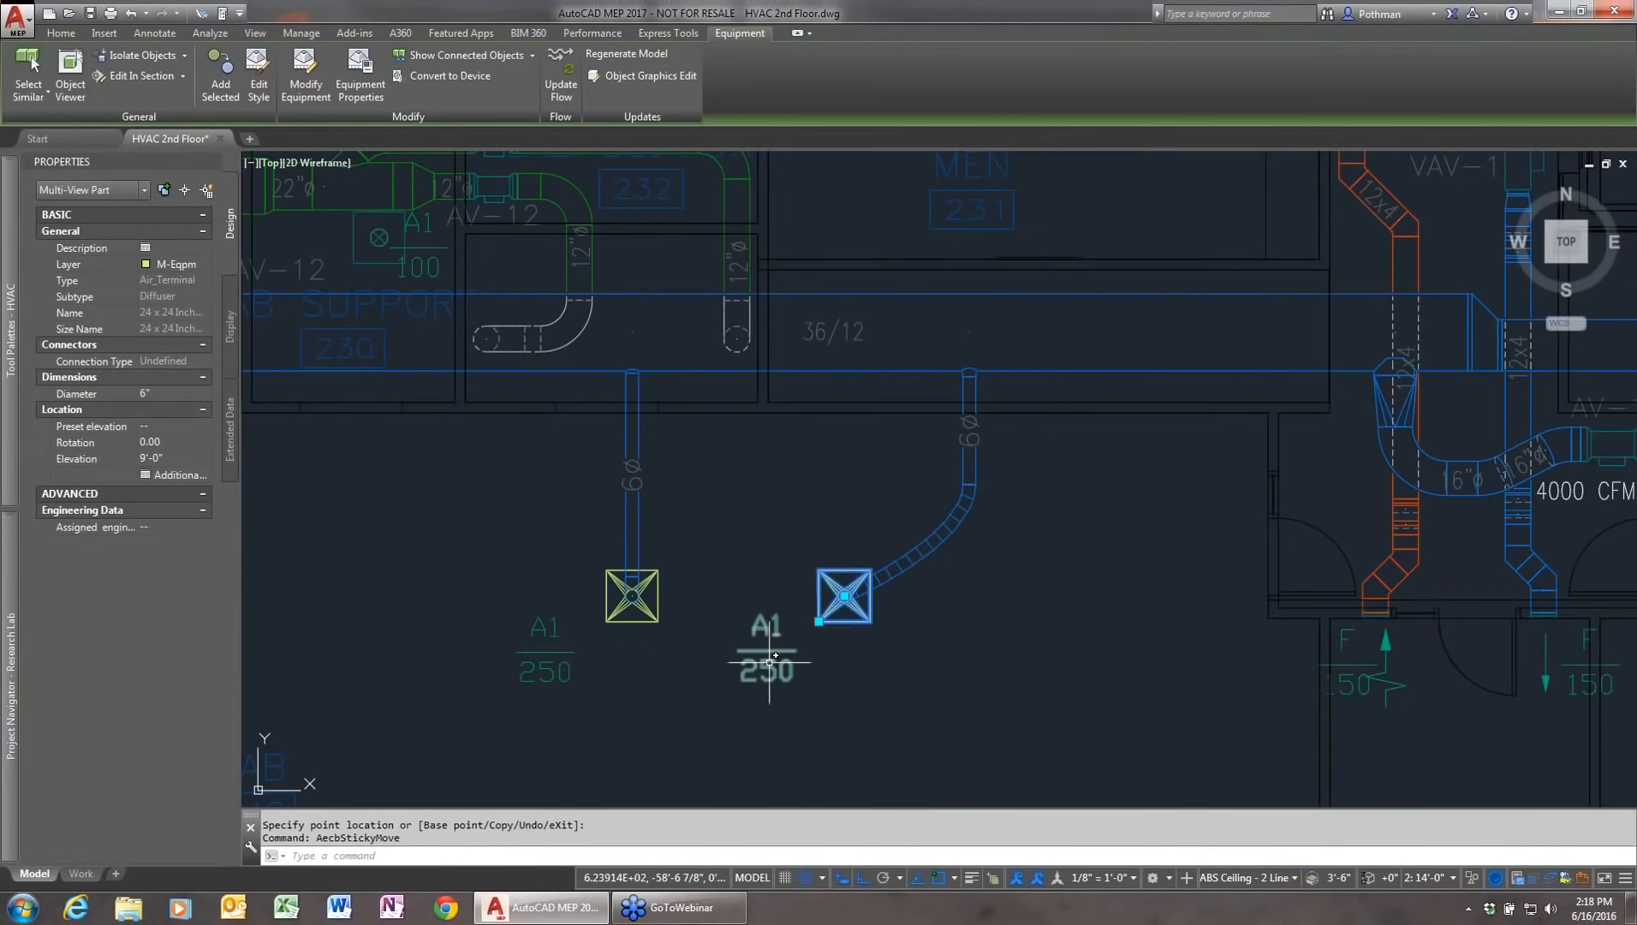
left_click(819, 620)
left_click(1072, 621)
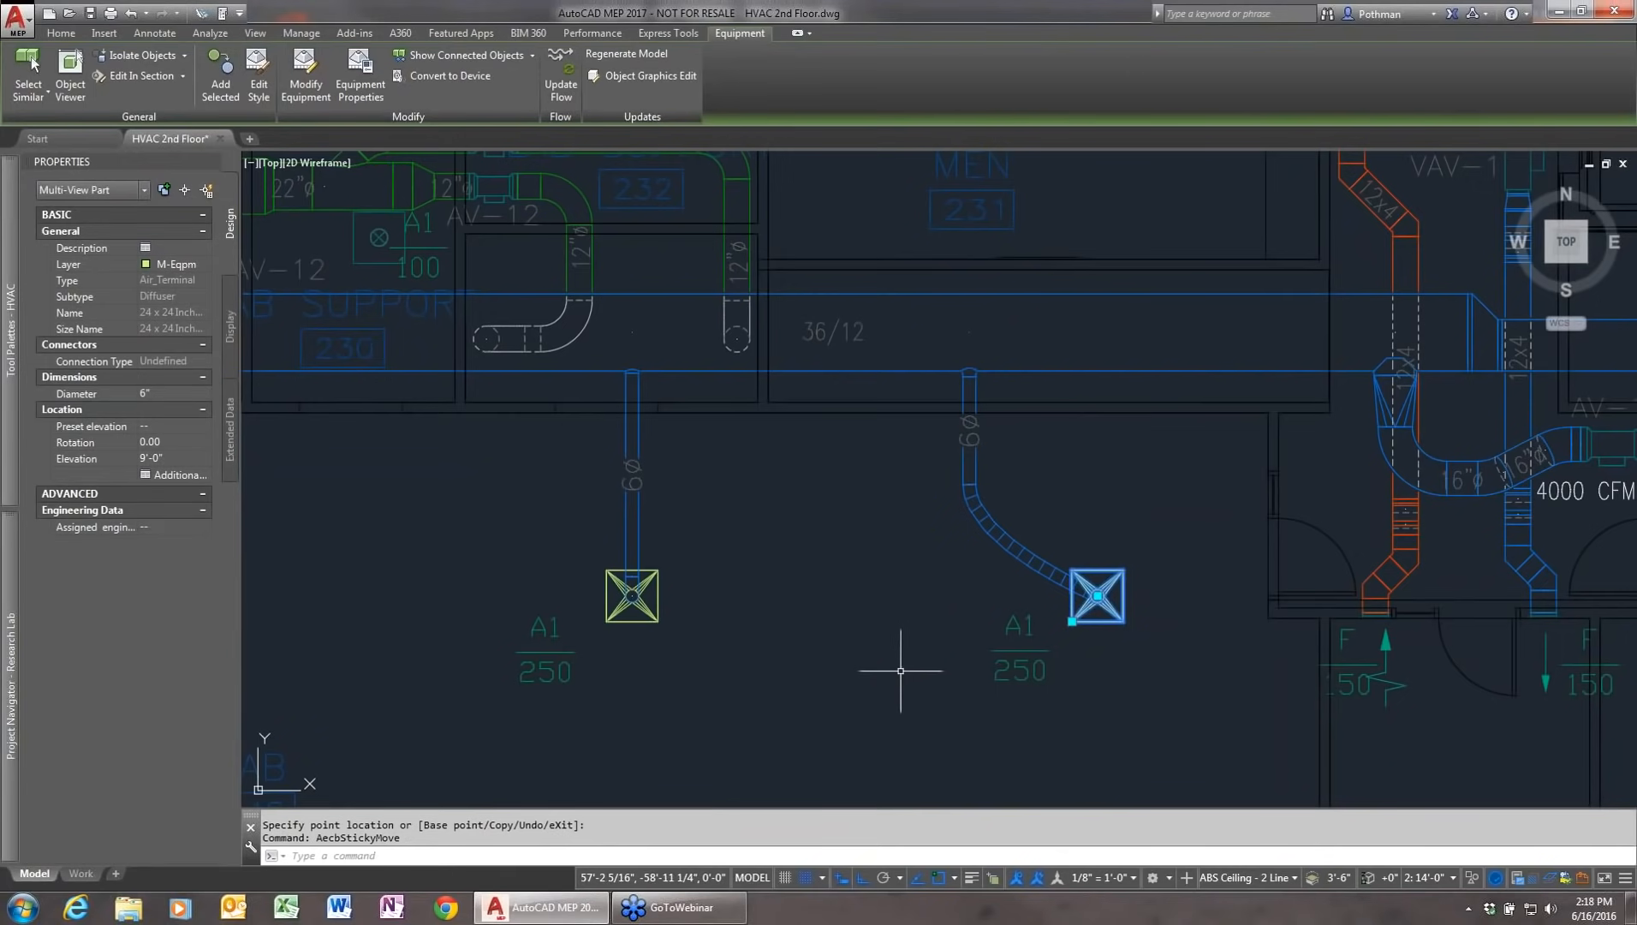
key("Escape")
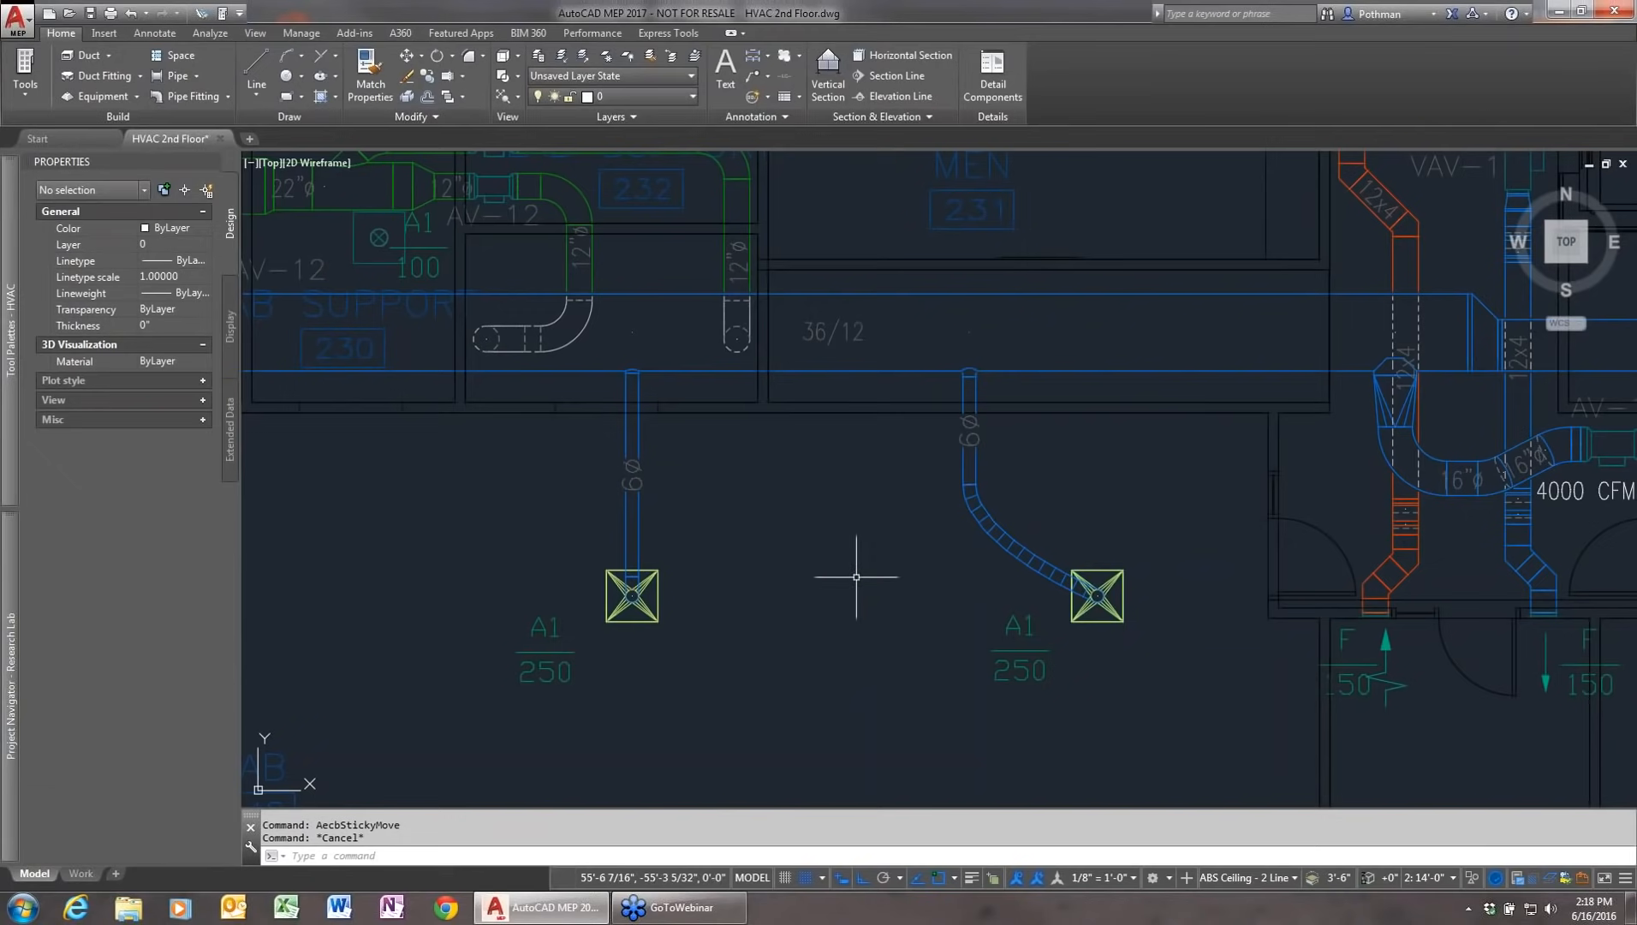
Step: Examine the row of tagged F 200 air terminals along the supply duct at the north side of Lab 247
scroll(850, 585, "down", 2)
middle_click_drag(597, 569, 1022, 651)
middle_click_drag(884, 658, 1002, 646)
scroll(1001, 646, "down", 4)
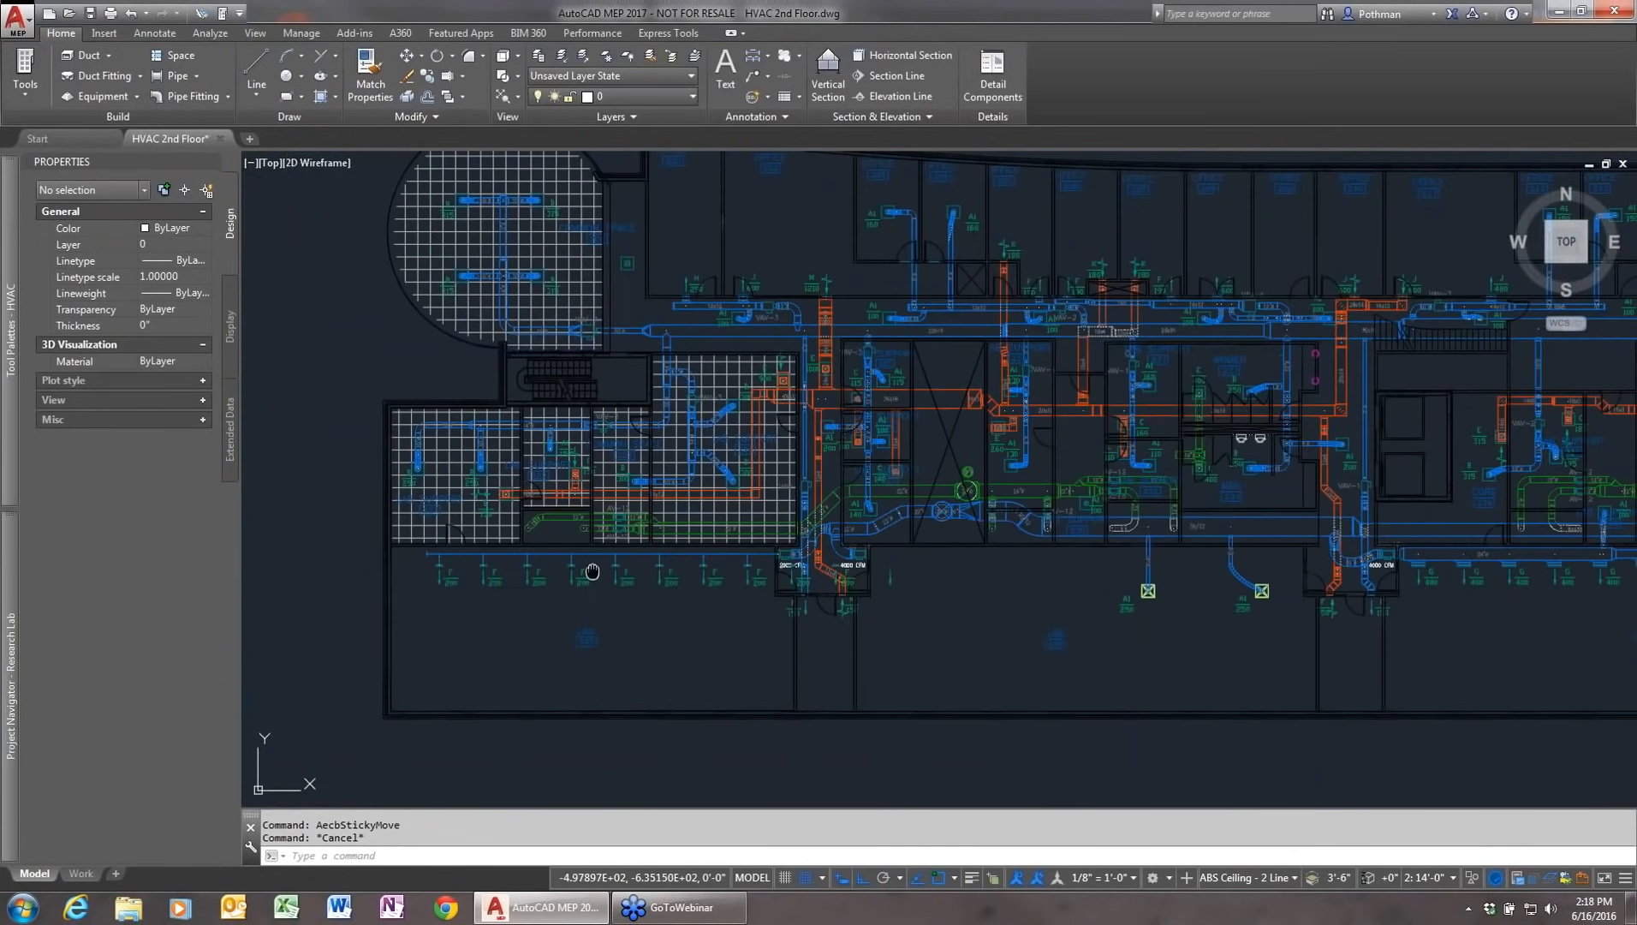
middle_click_drag(592, 571, 735, 551)
scroll(694, 553, "up", 2)
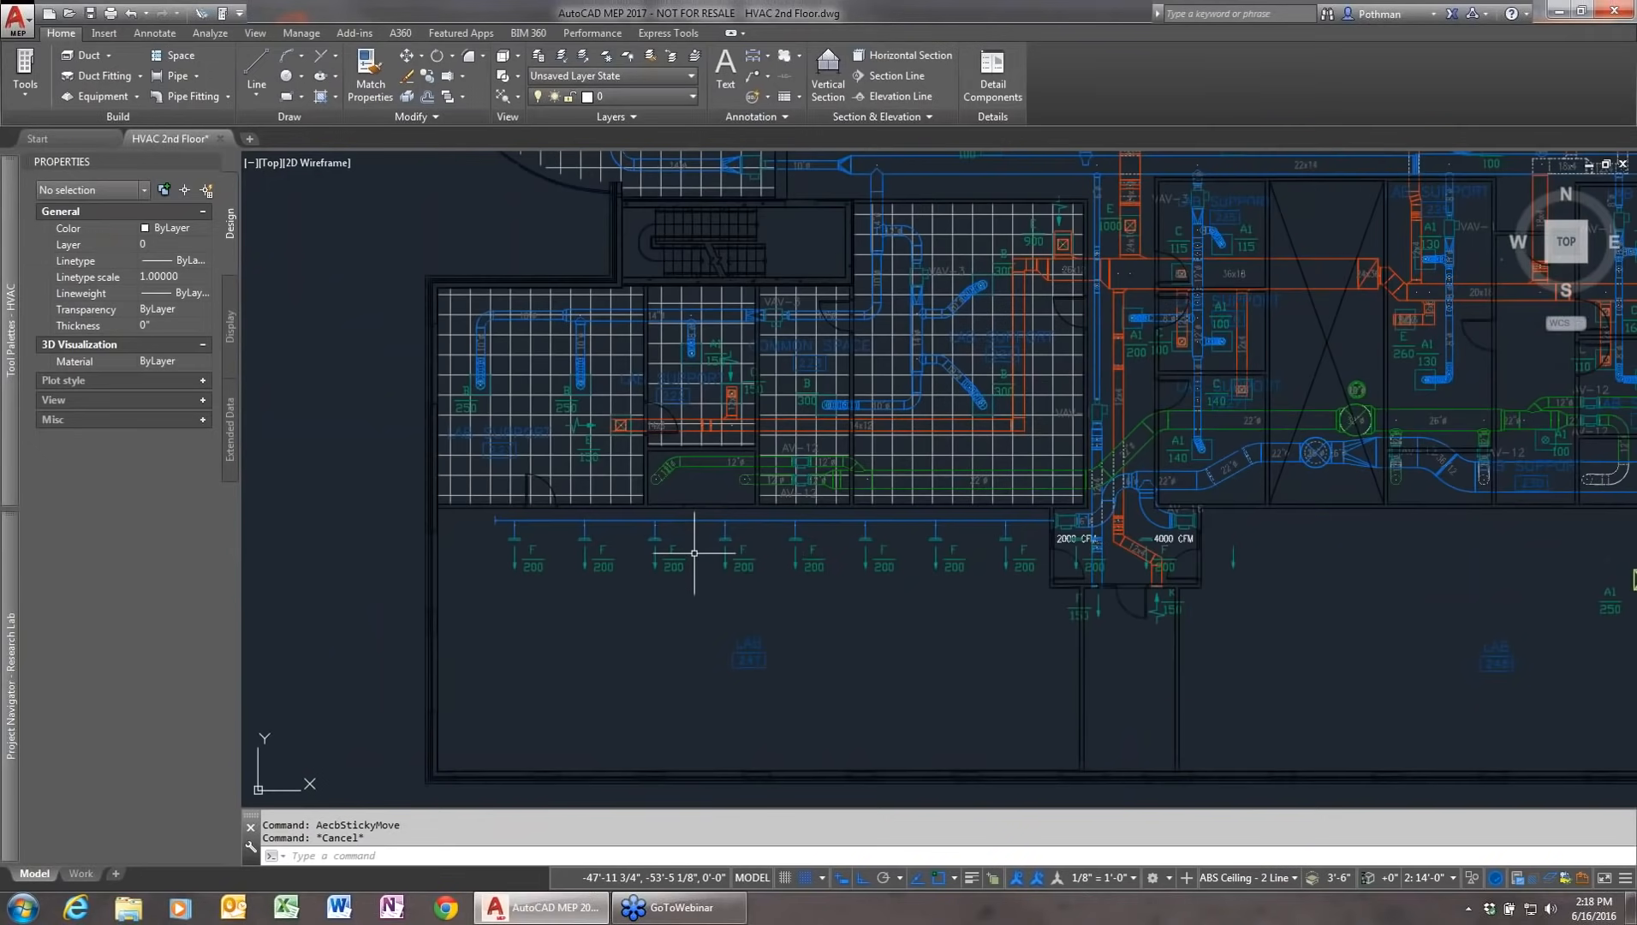
scroll(673, 547, "up", 3)
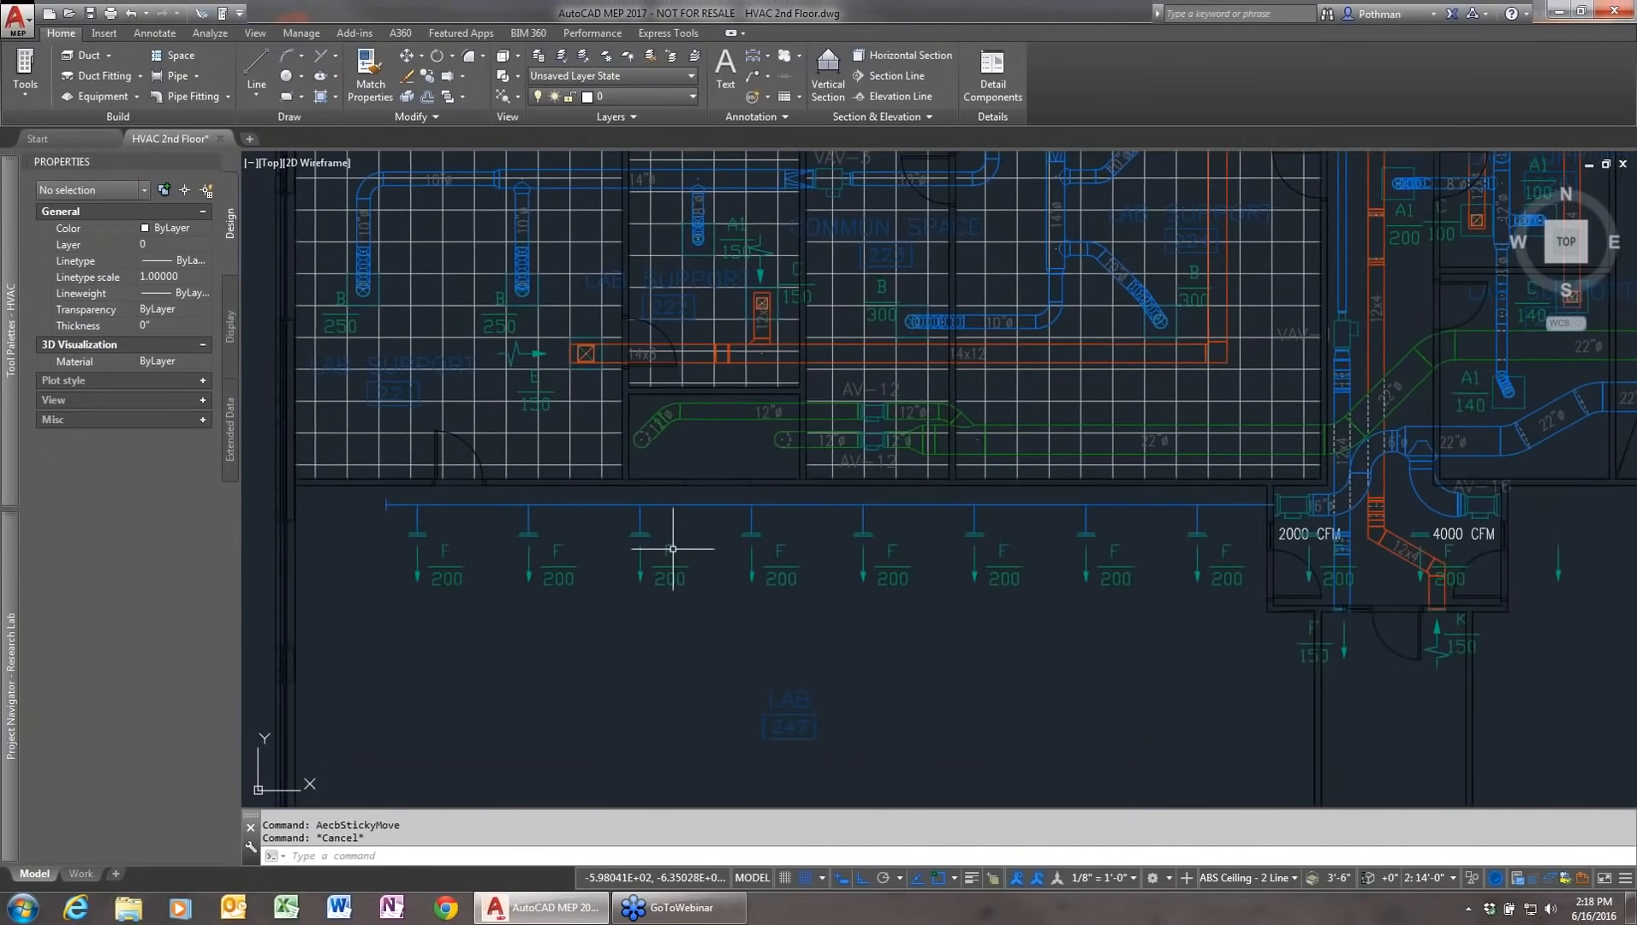
scroll(676, 548, "down", 1)
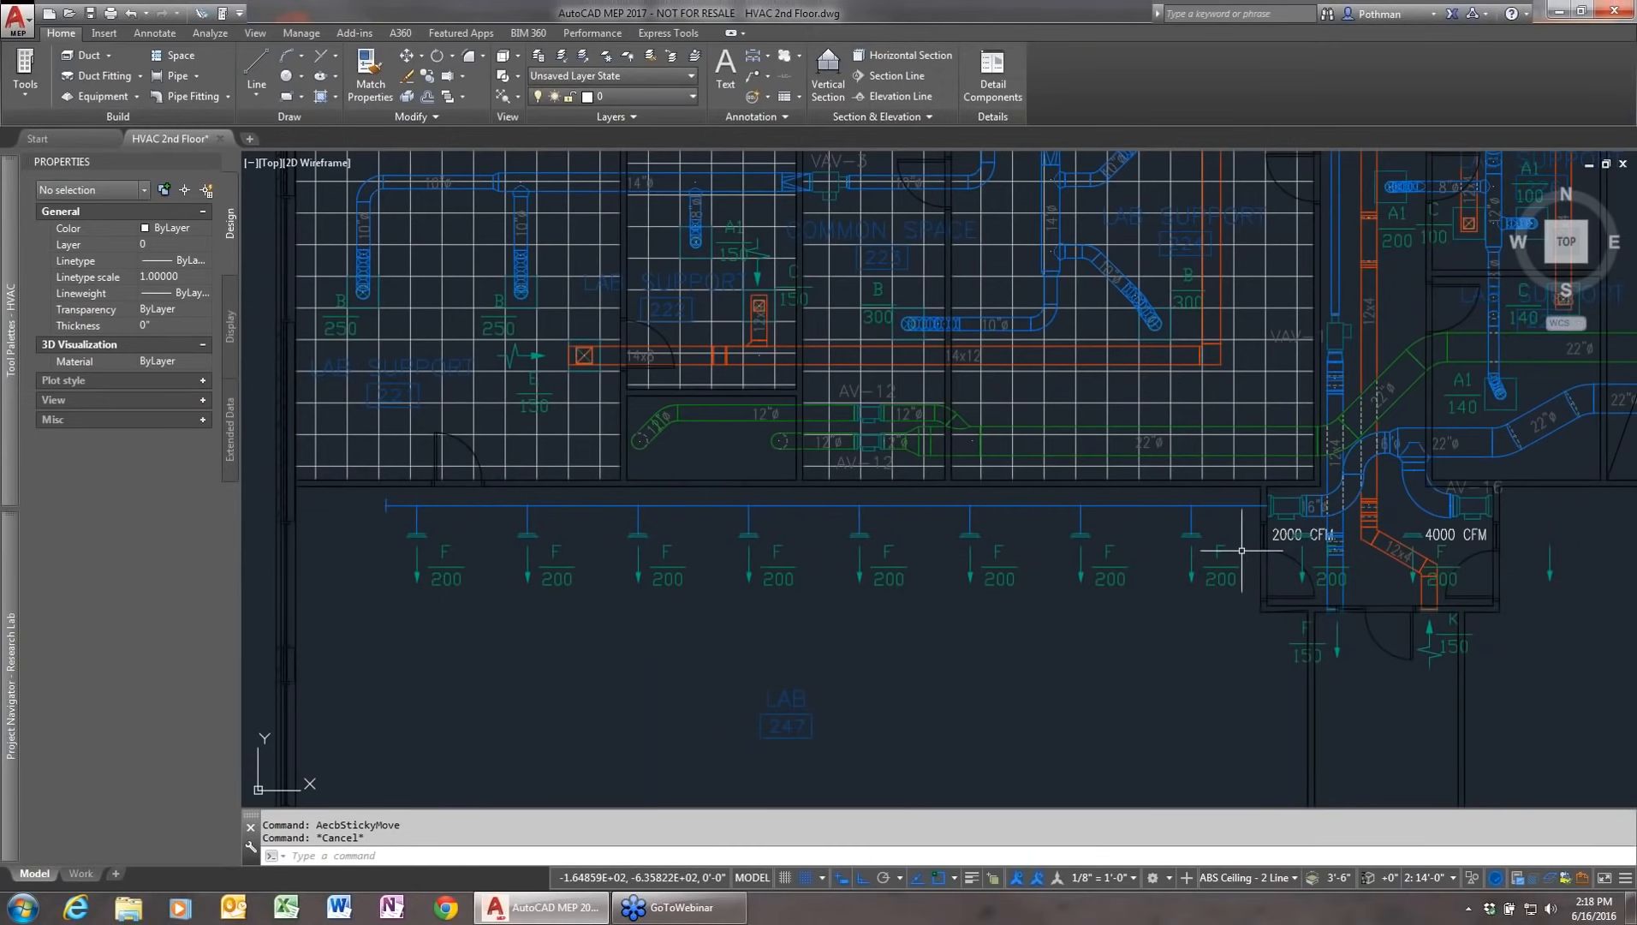
Step: Check the flow rate of the undefined supply duct feeding the F 200 air terminals north of Lab 247
left_click(1236, 506)
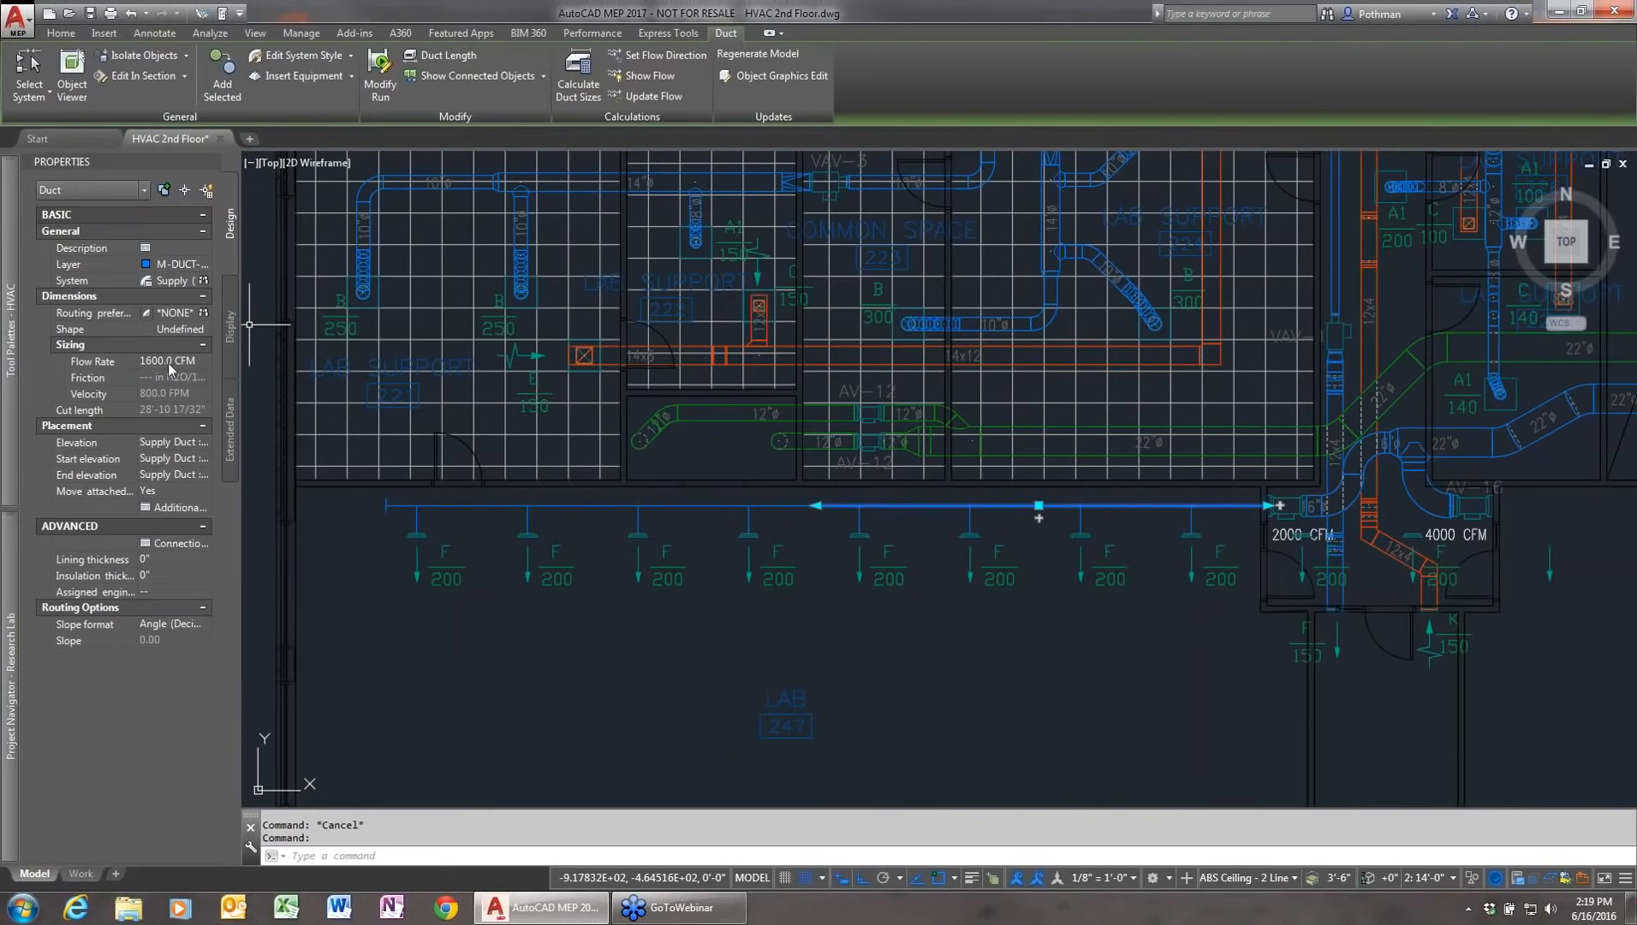
key("Escape")
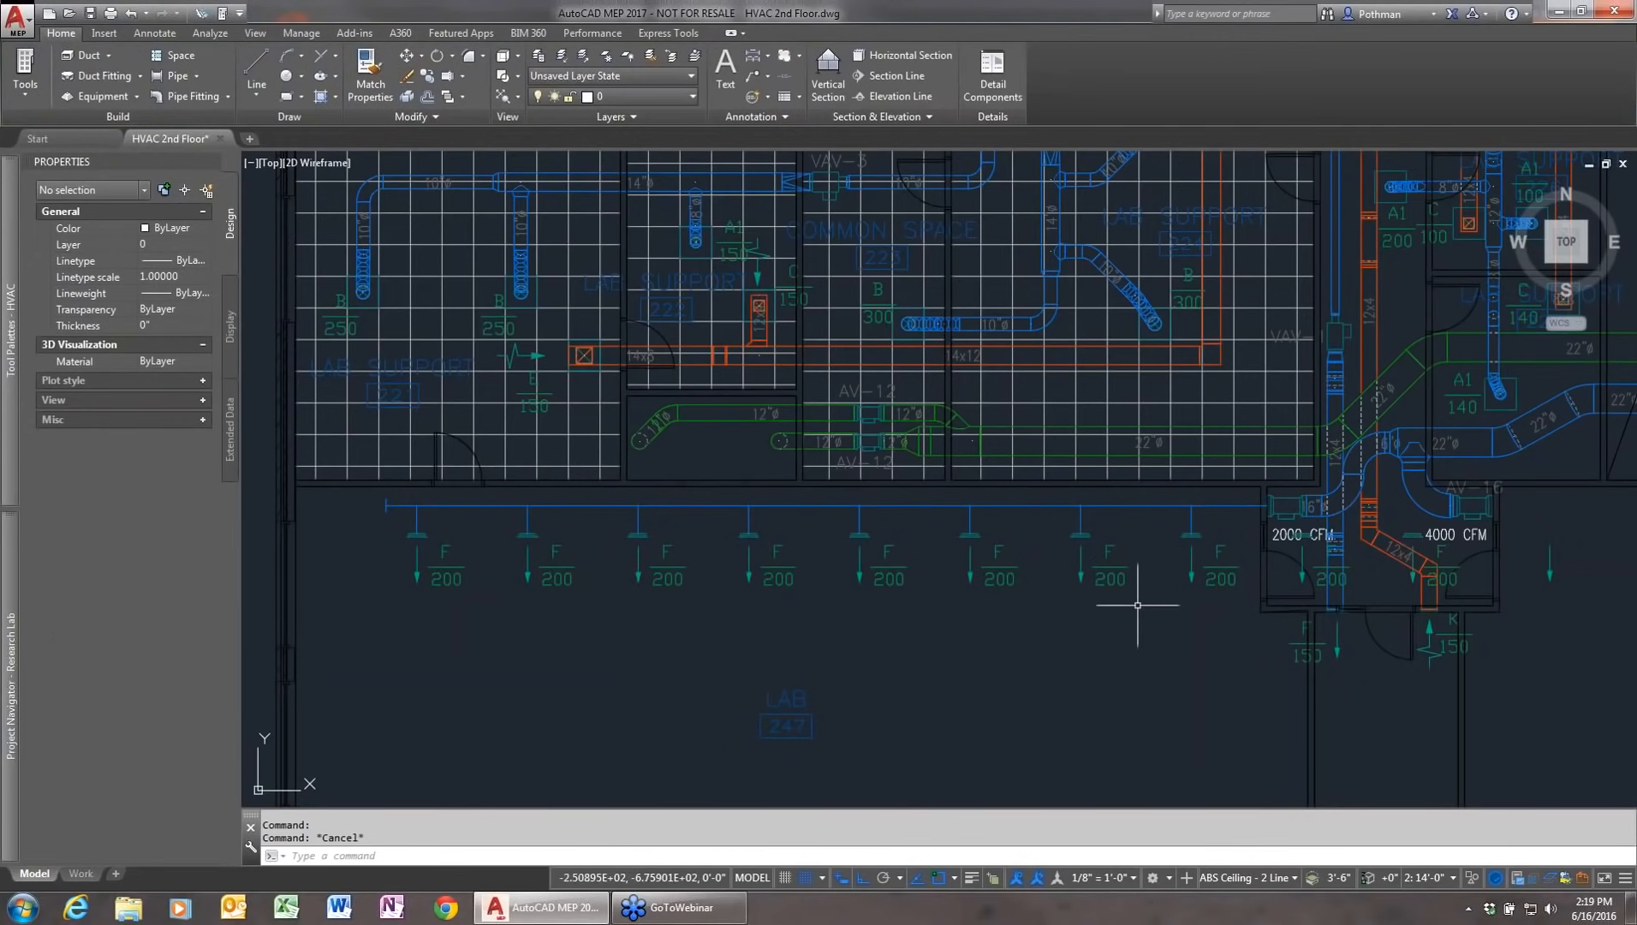
left_click(1226, 503)
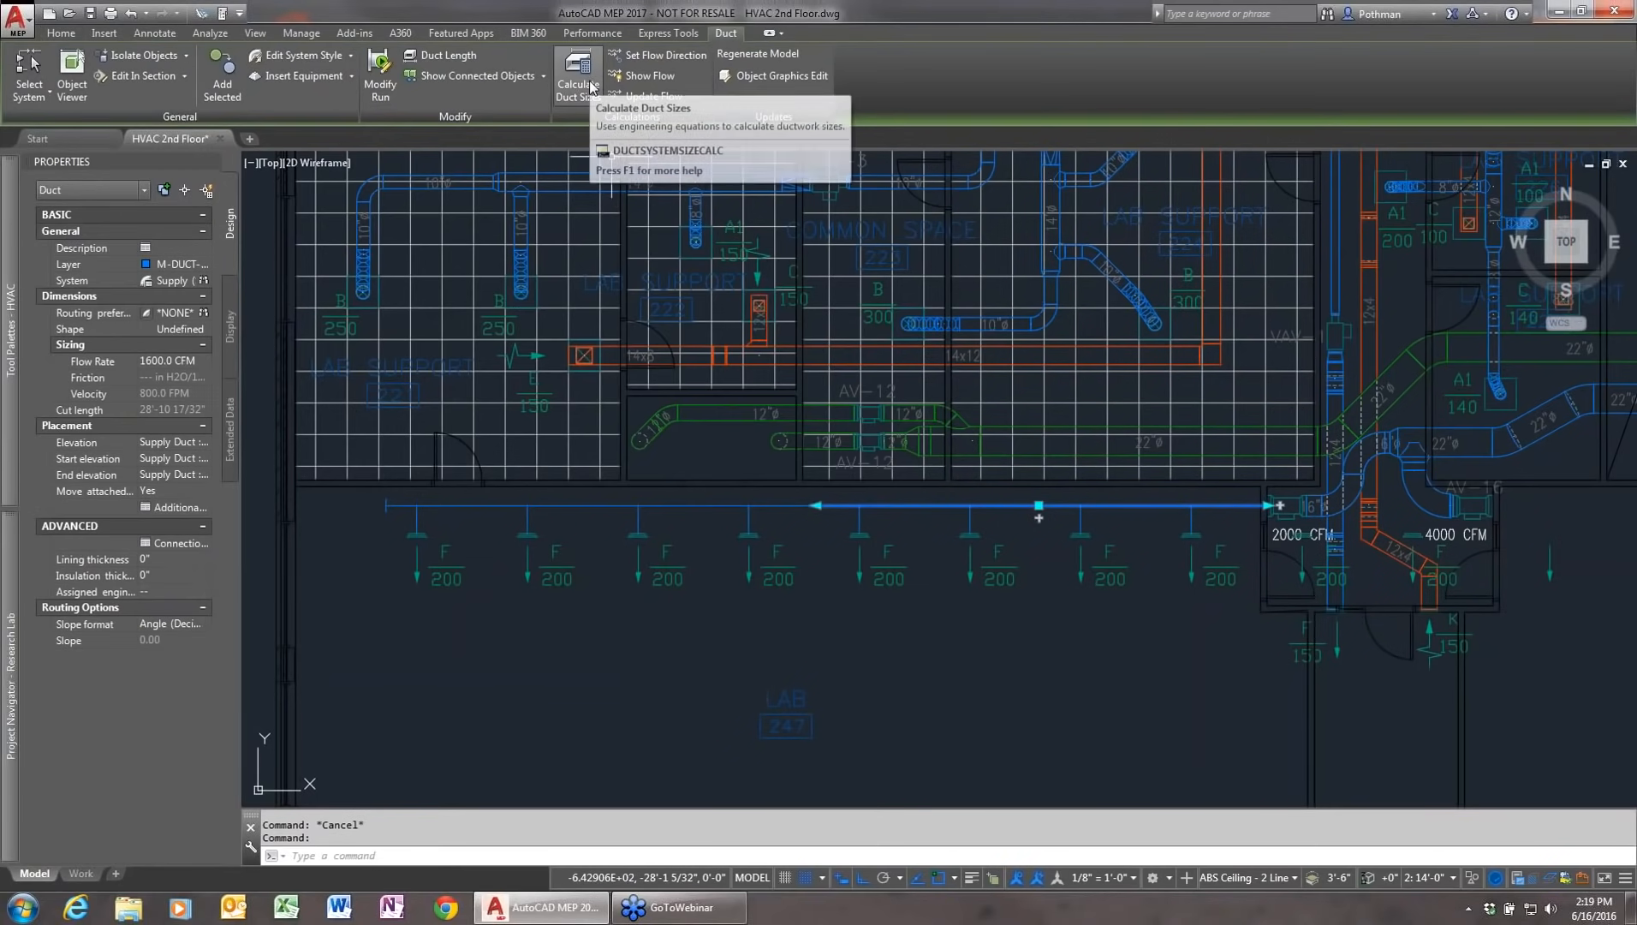
key("Escape")
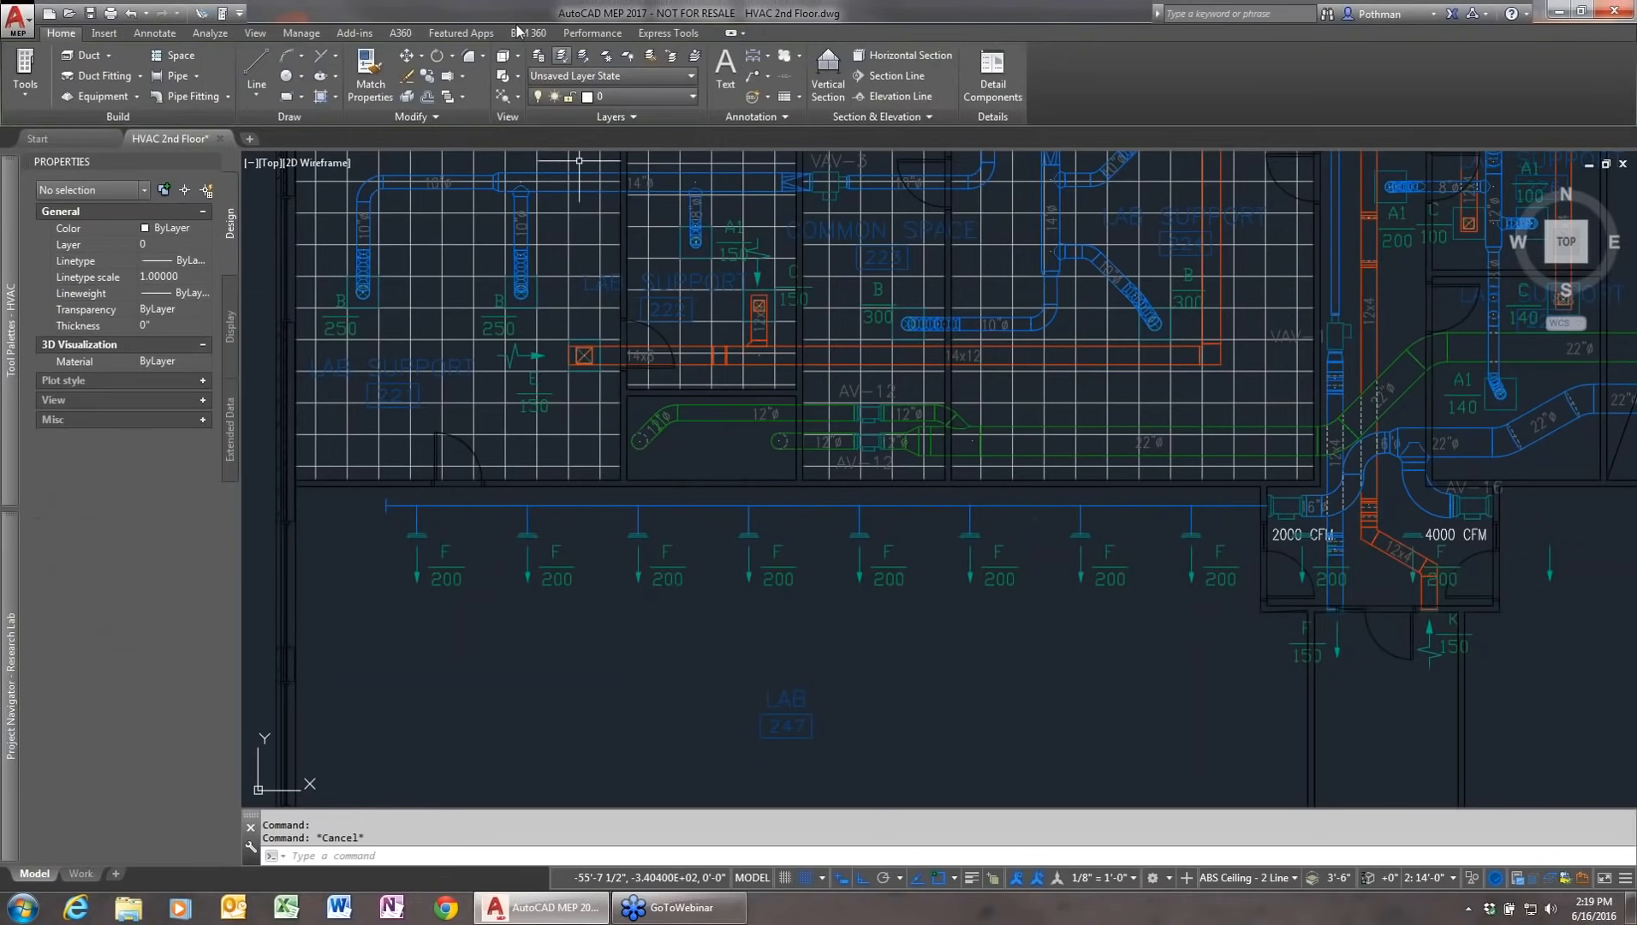
Step: Review the velocity sizing parameters of the Supply duct system definition and close the style settings without saving changes
left_click(301, 33)
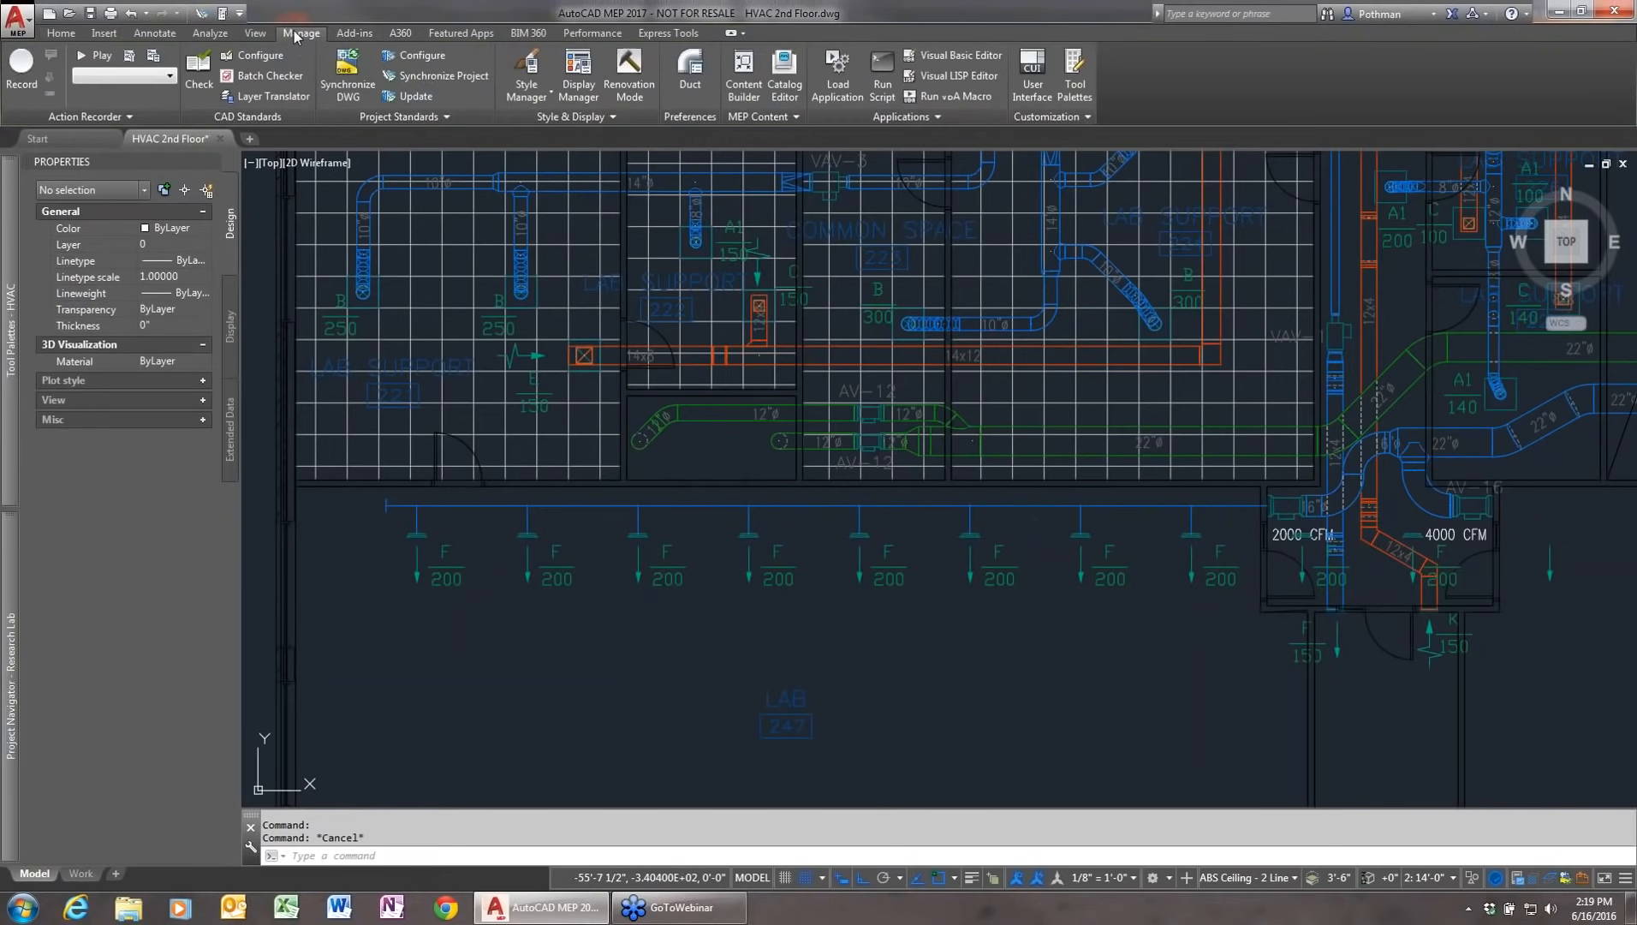
left_click(529, 94)
left_click(565, 162)
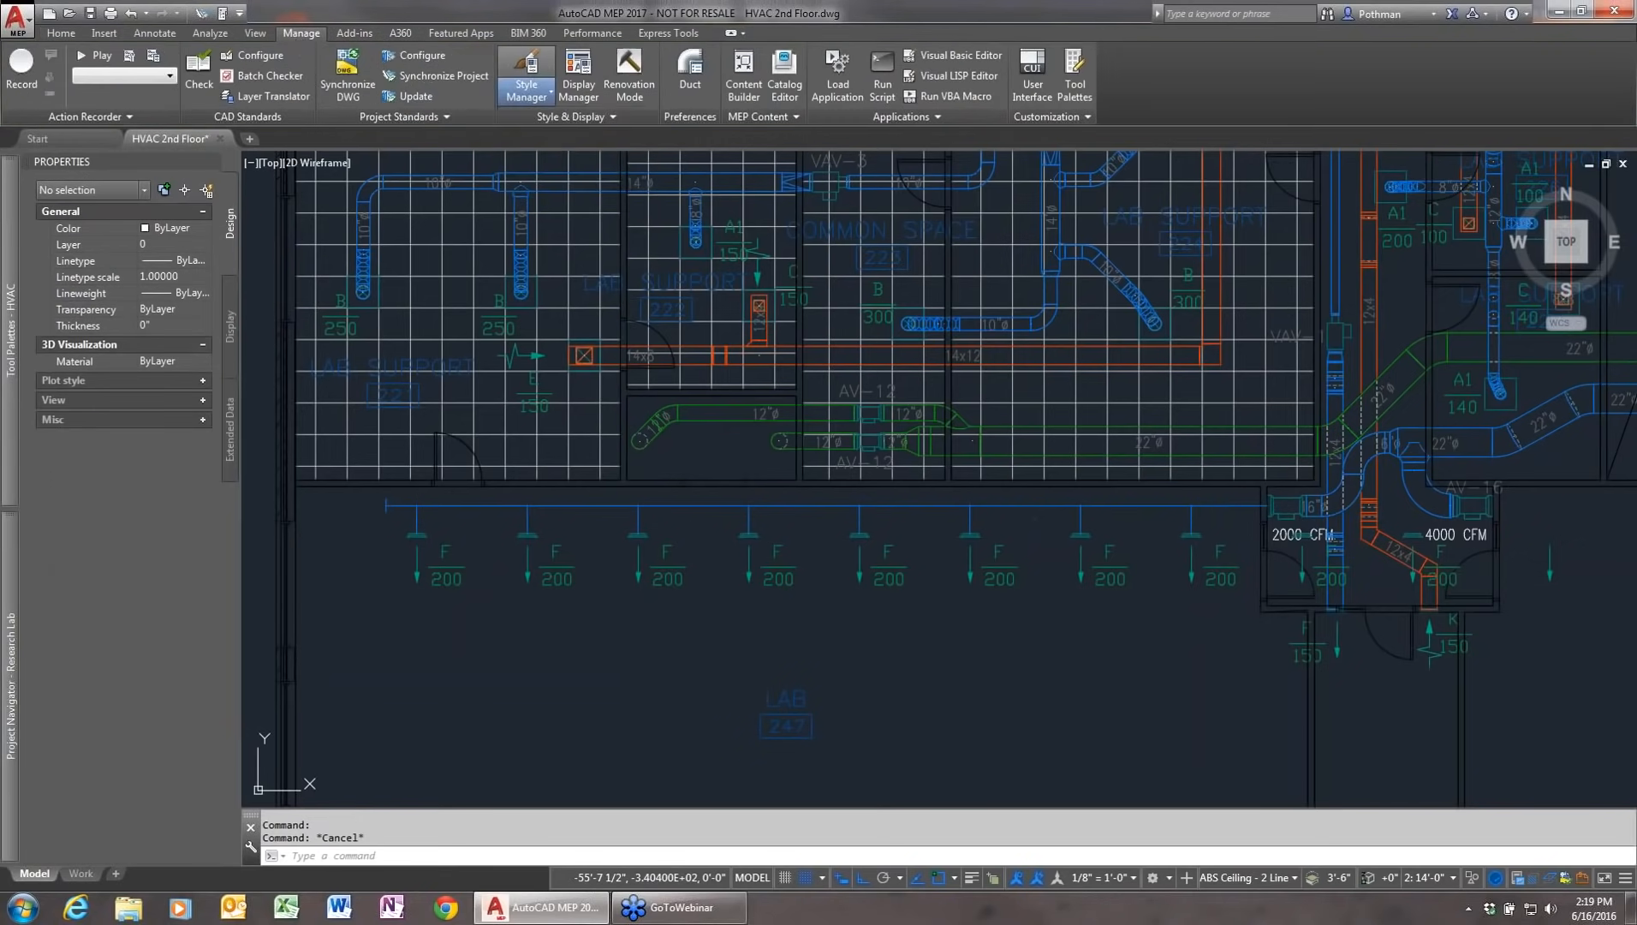
left_click(470, 262)
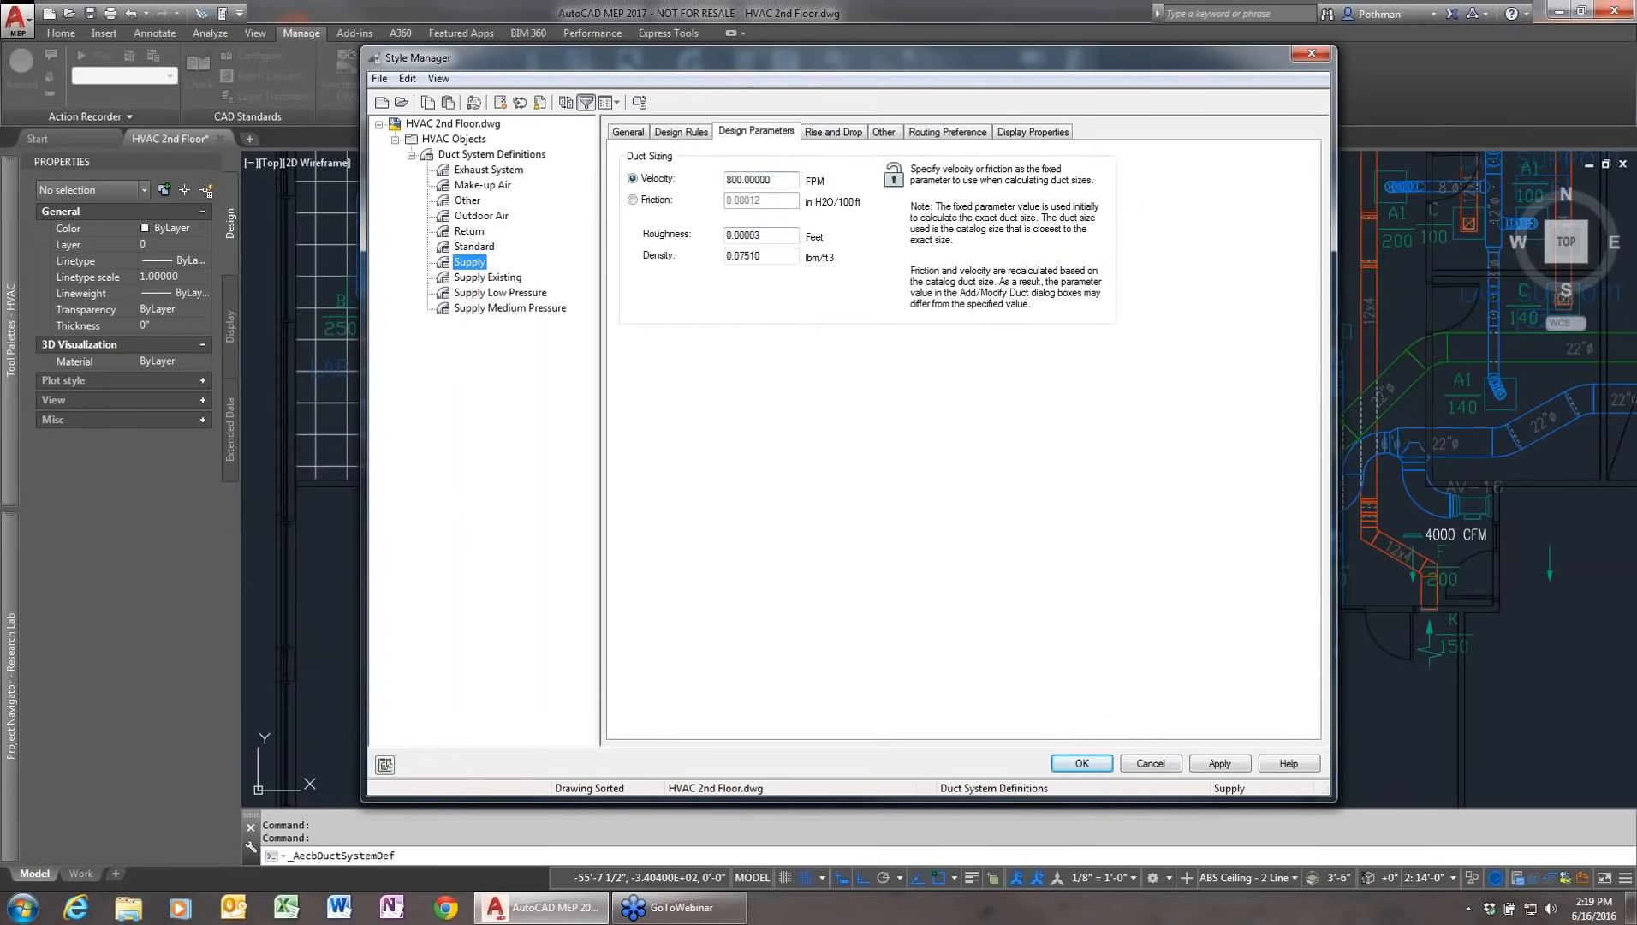
left_click_drag(780, 182, 691, 173)
left_click(1312, 54)
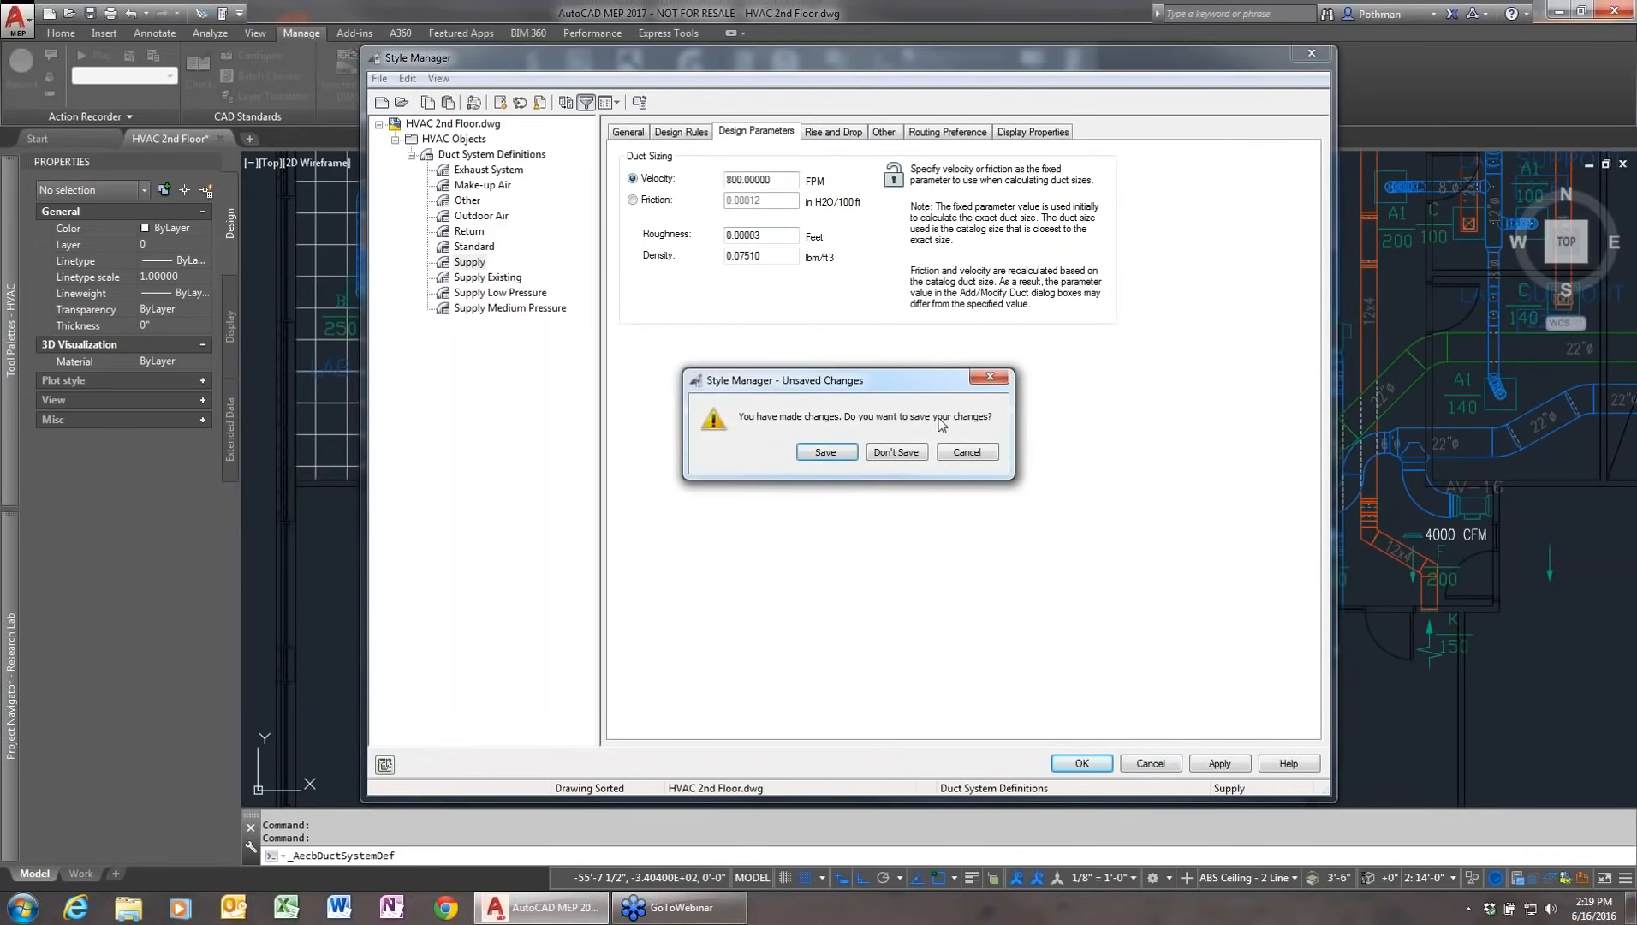
left_click(893, 453)
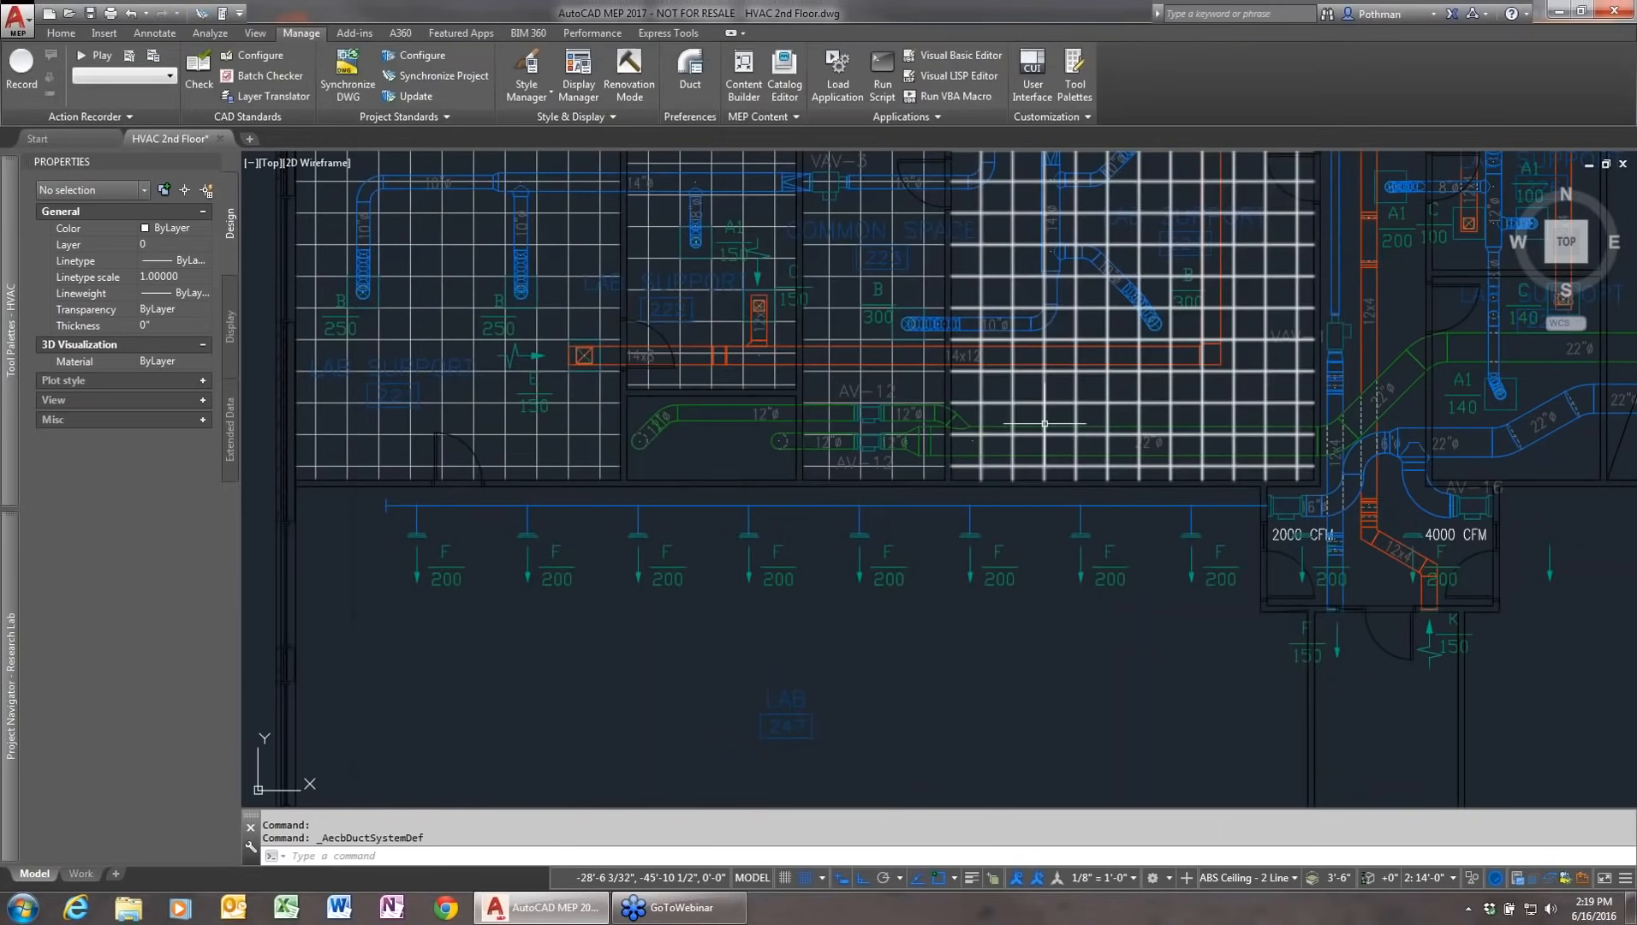
Step: Set up the duct size calculation for the undefined supply run without overriding design parameters, with a 20-inch maximum height and even catalog sizes only
left_click(1238, 505)
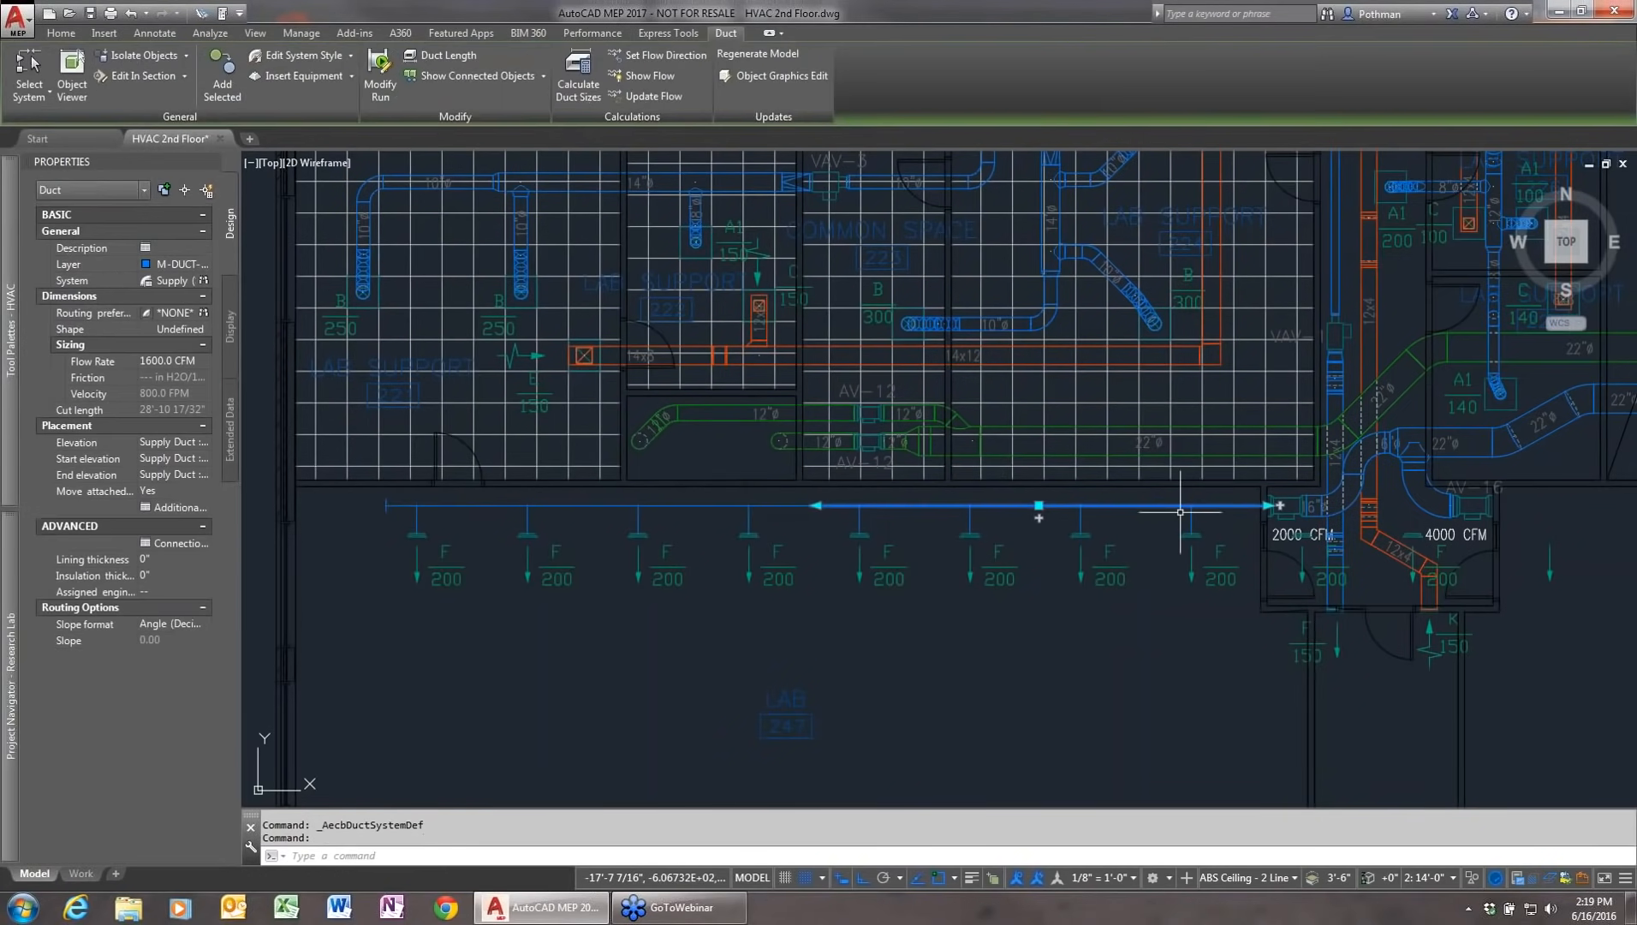
left_click(577, 77)
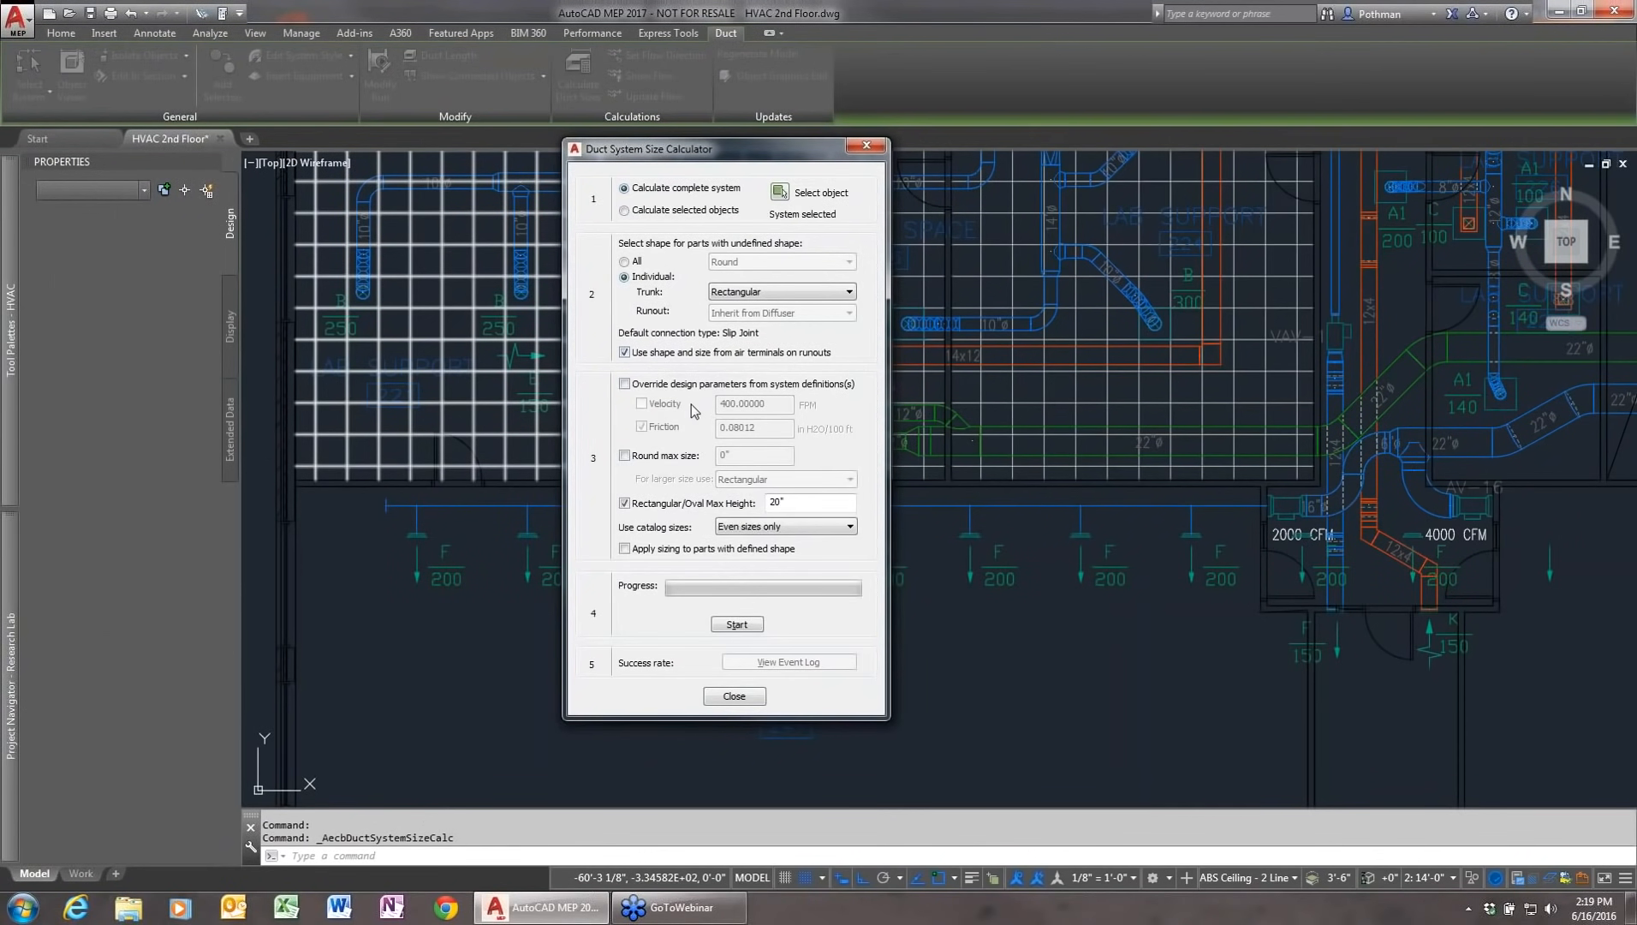
left_click(625, 384)
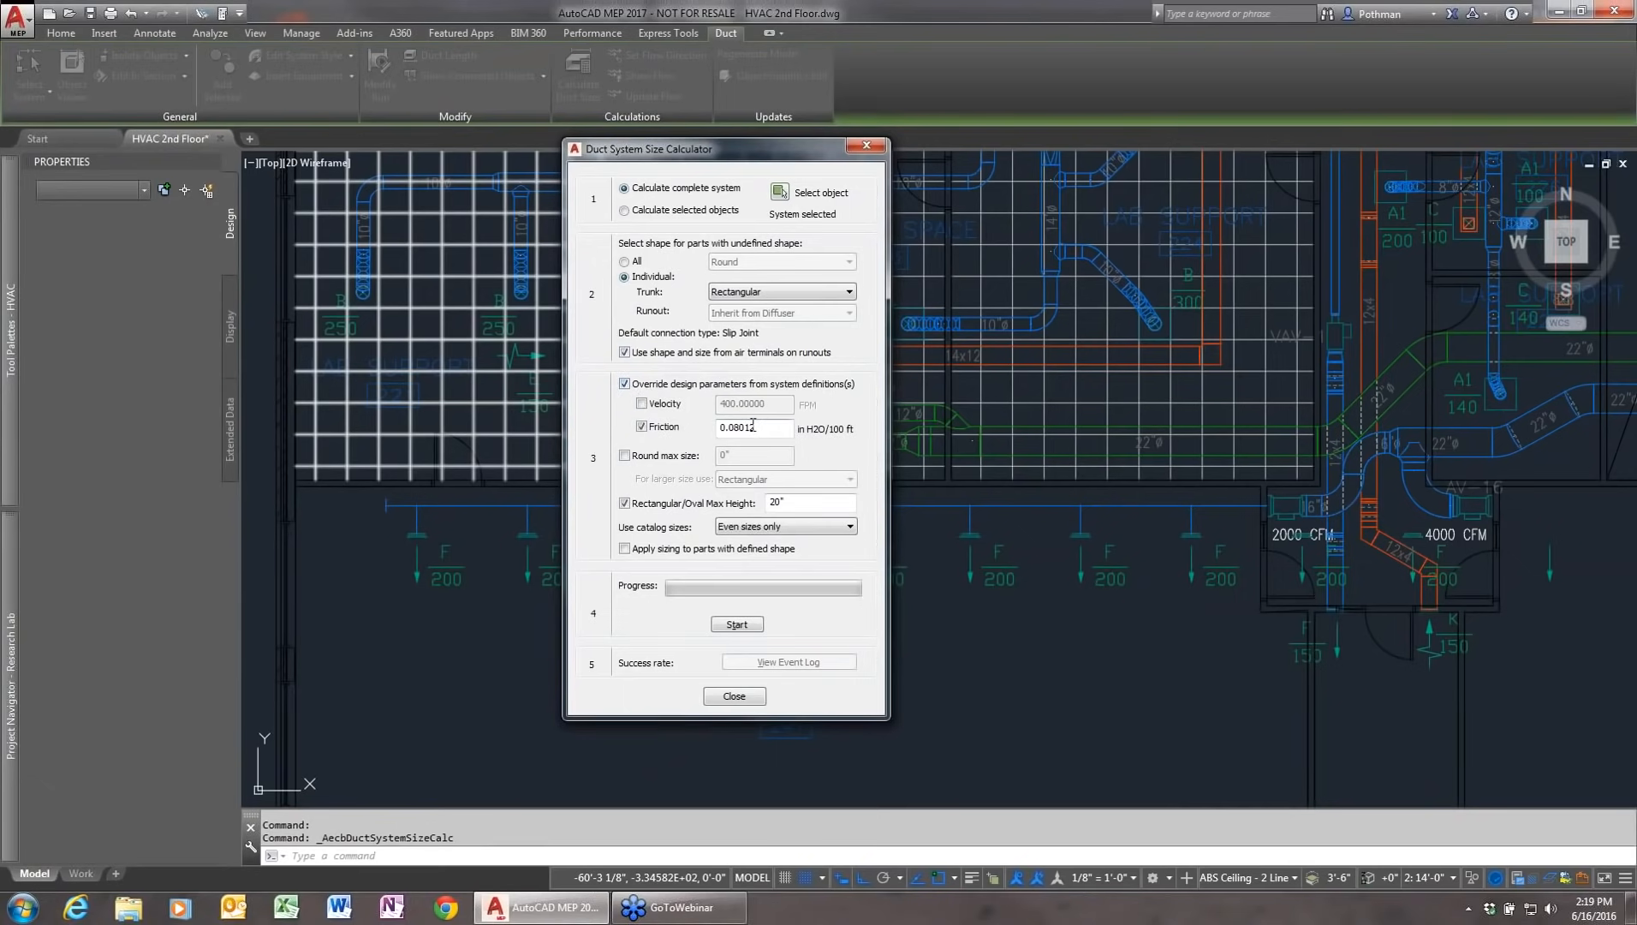
left_click(625, 385)
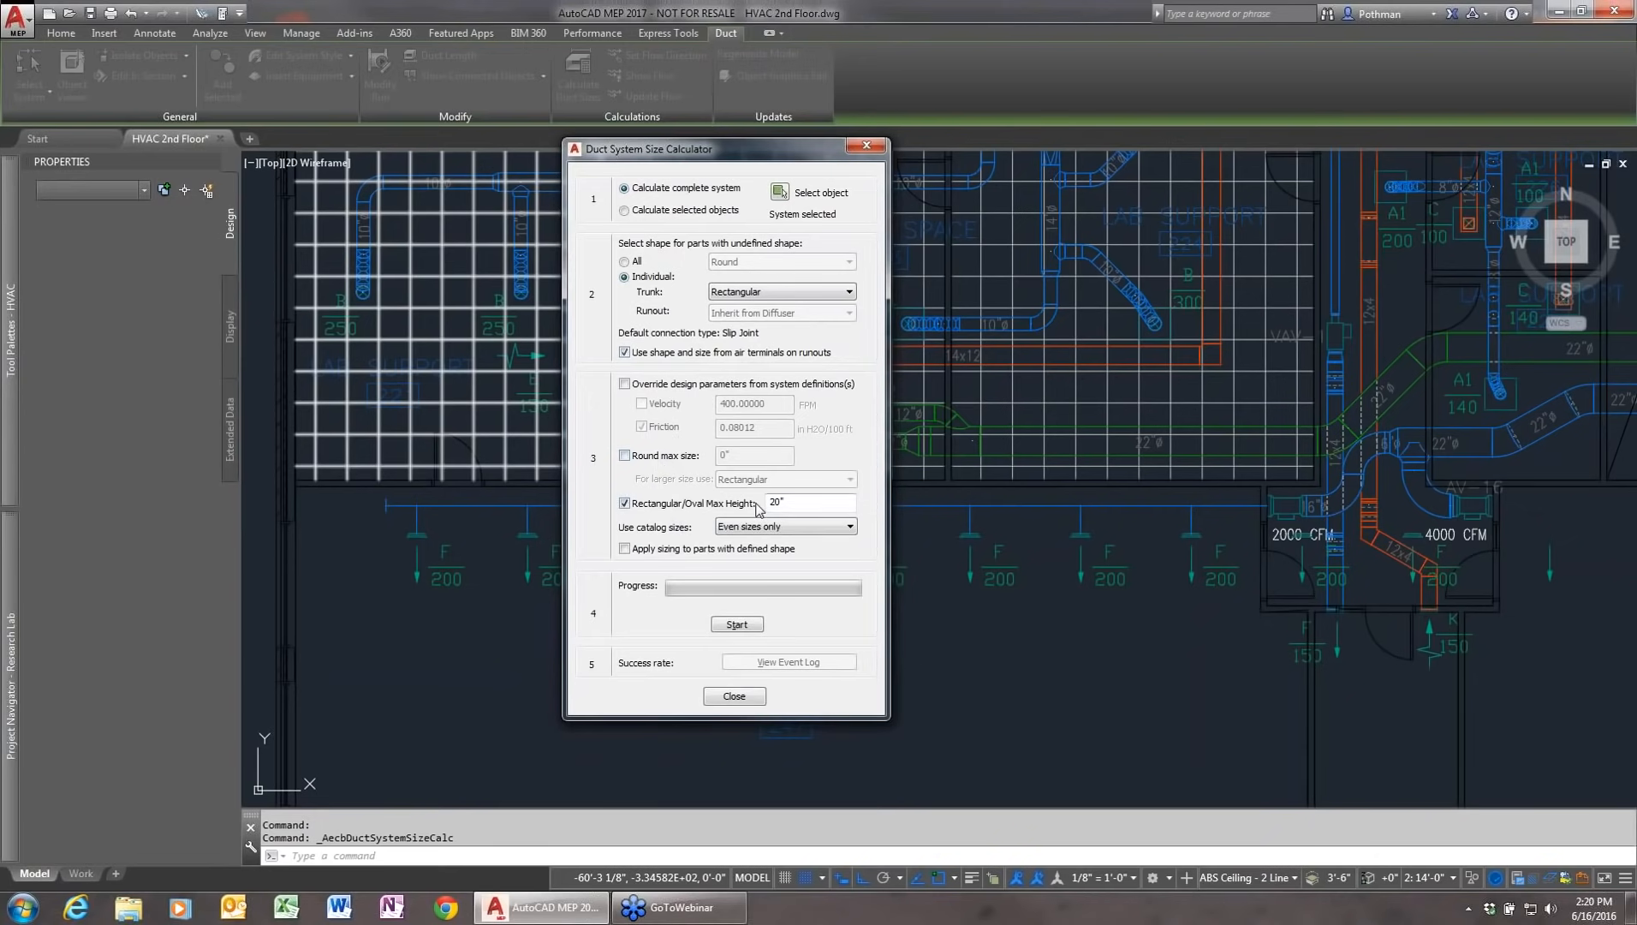
left_click_drag(820, 496, 767, 495)
left_click(791, 527)
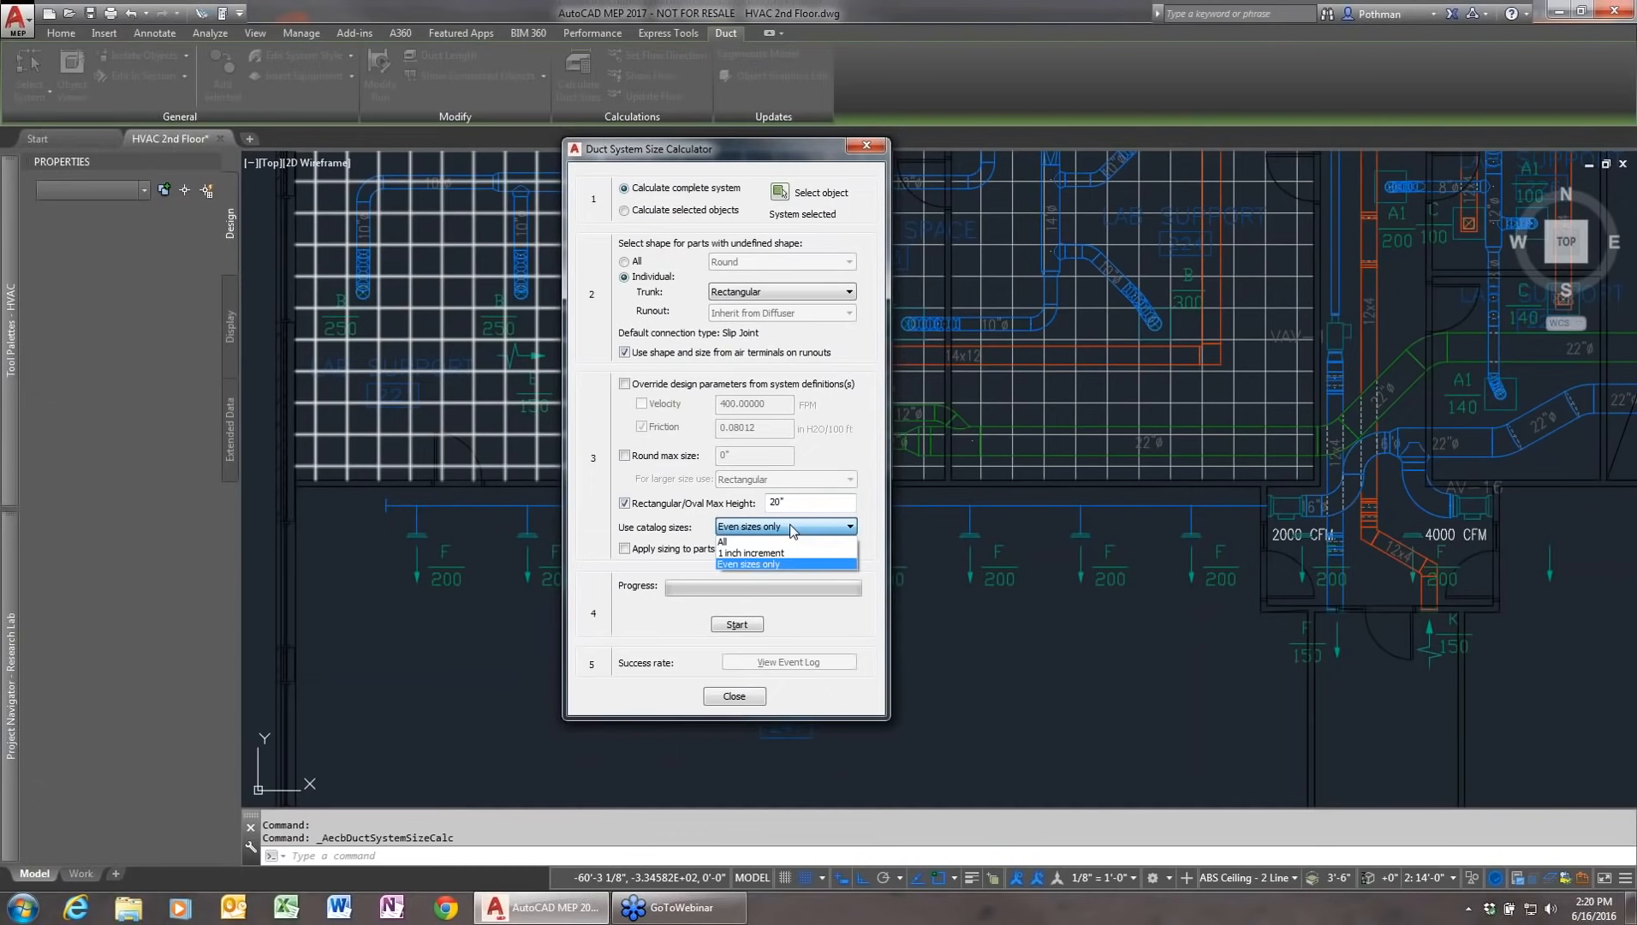
left_click(780, 565)
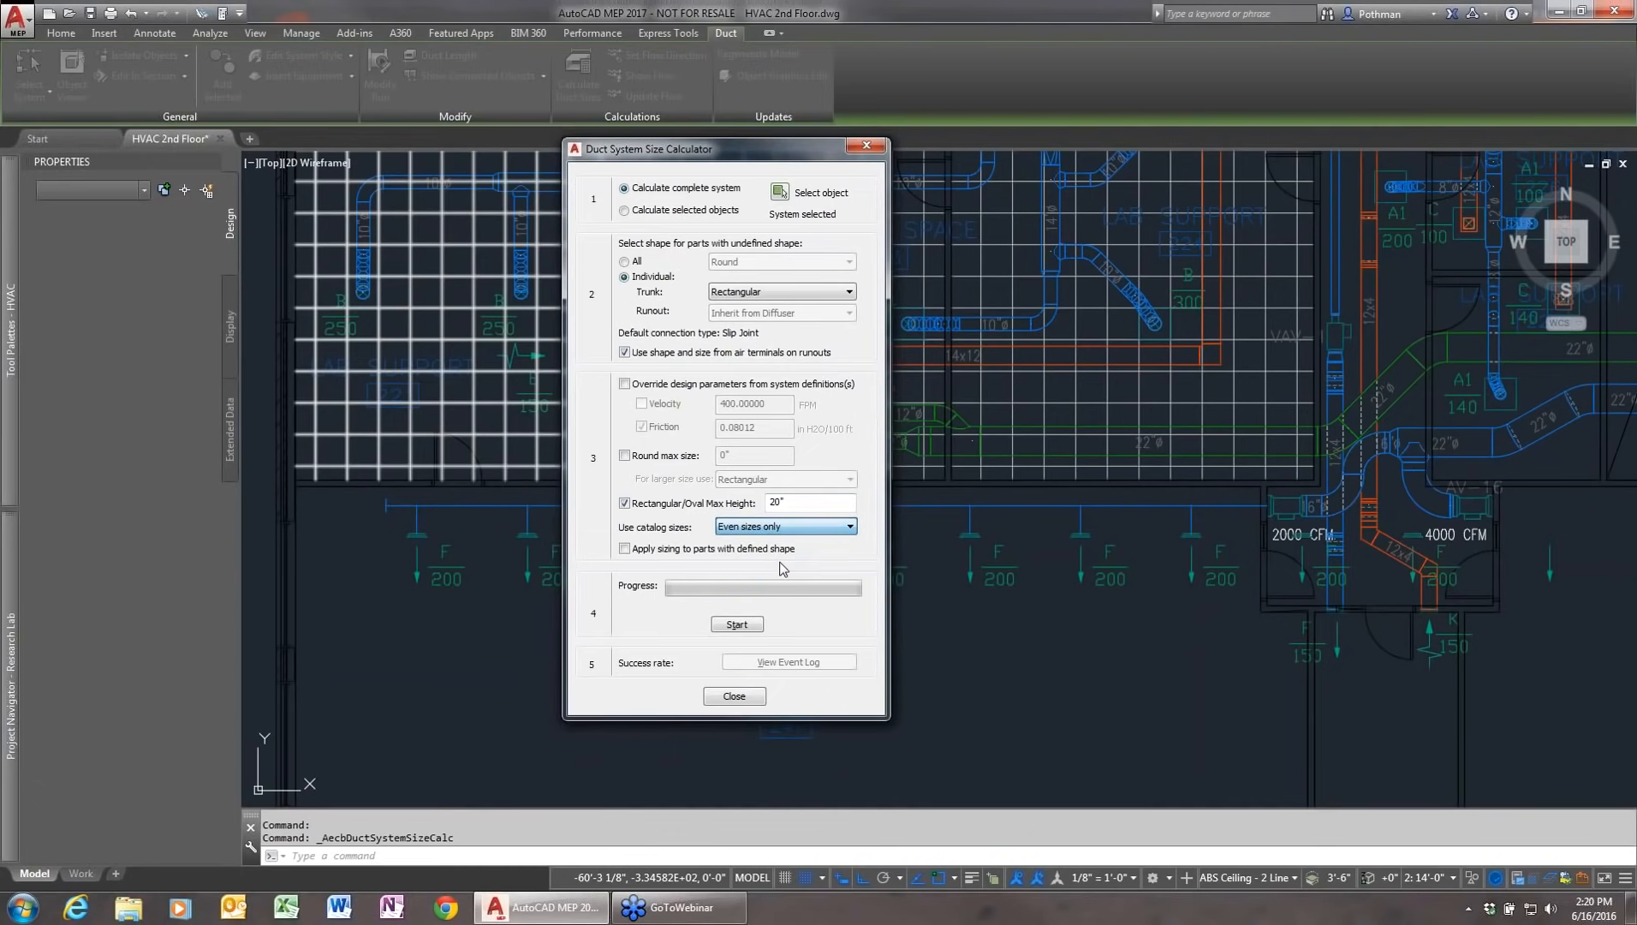
Step: Run the duct size calculation and accept the proposed Rectangular Duct Beveled Tap for the air terminal takeoffs
left_click(738, 625)
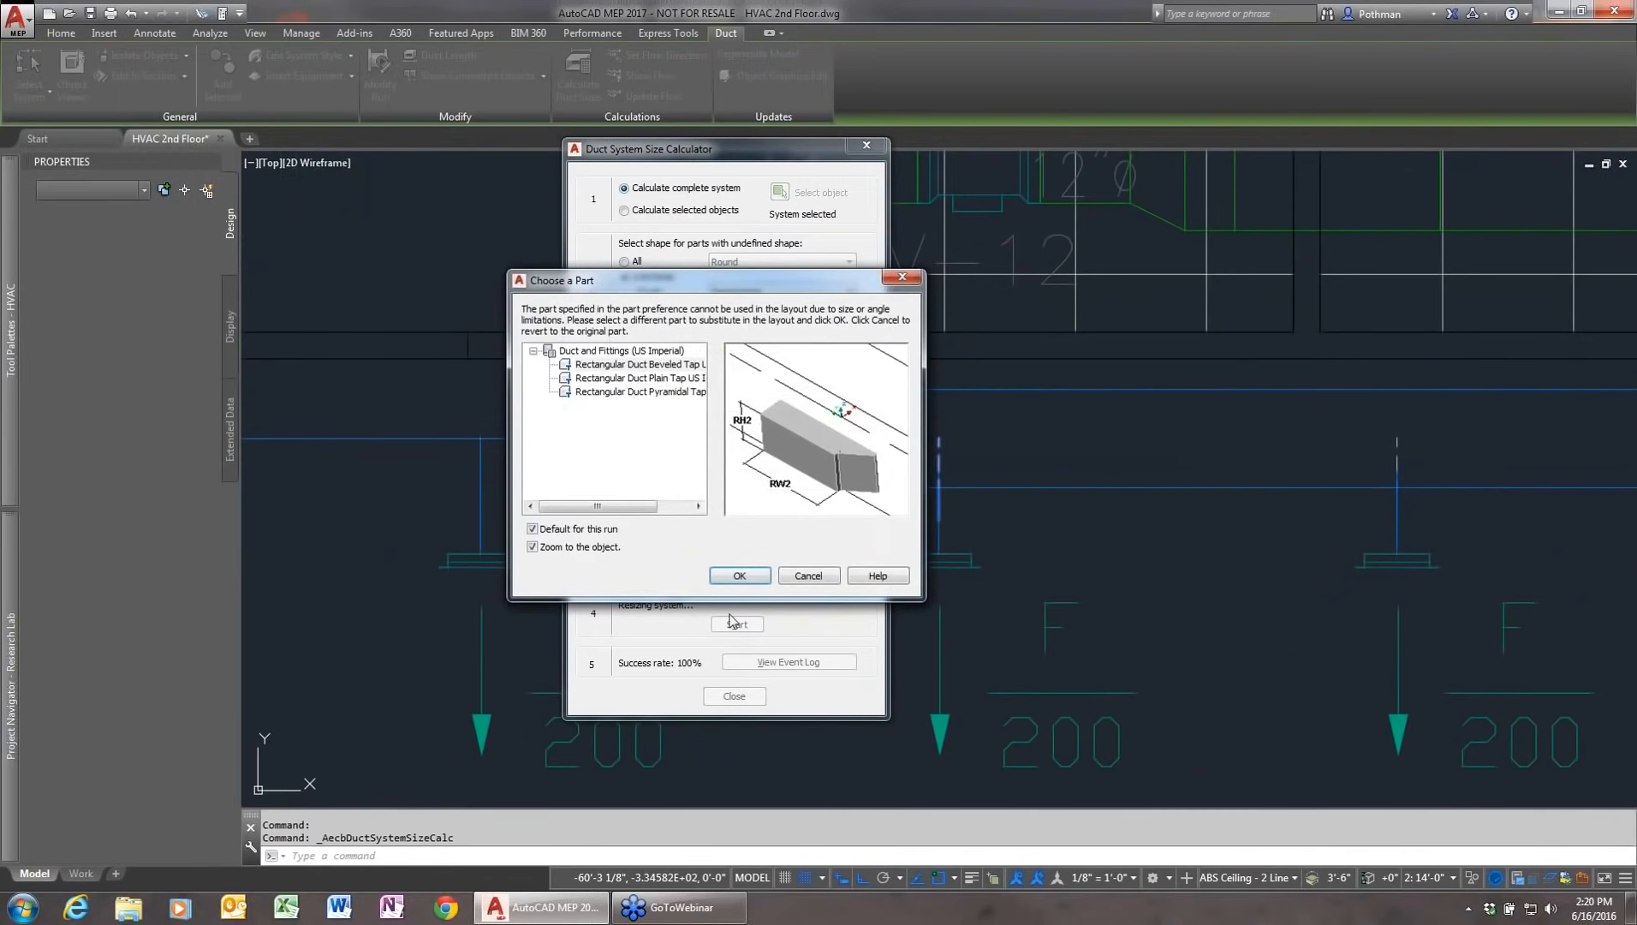
left_click(756, 578)
left_click(740, 571)
left_click(738, 572)
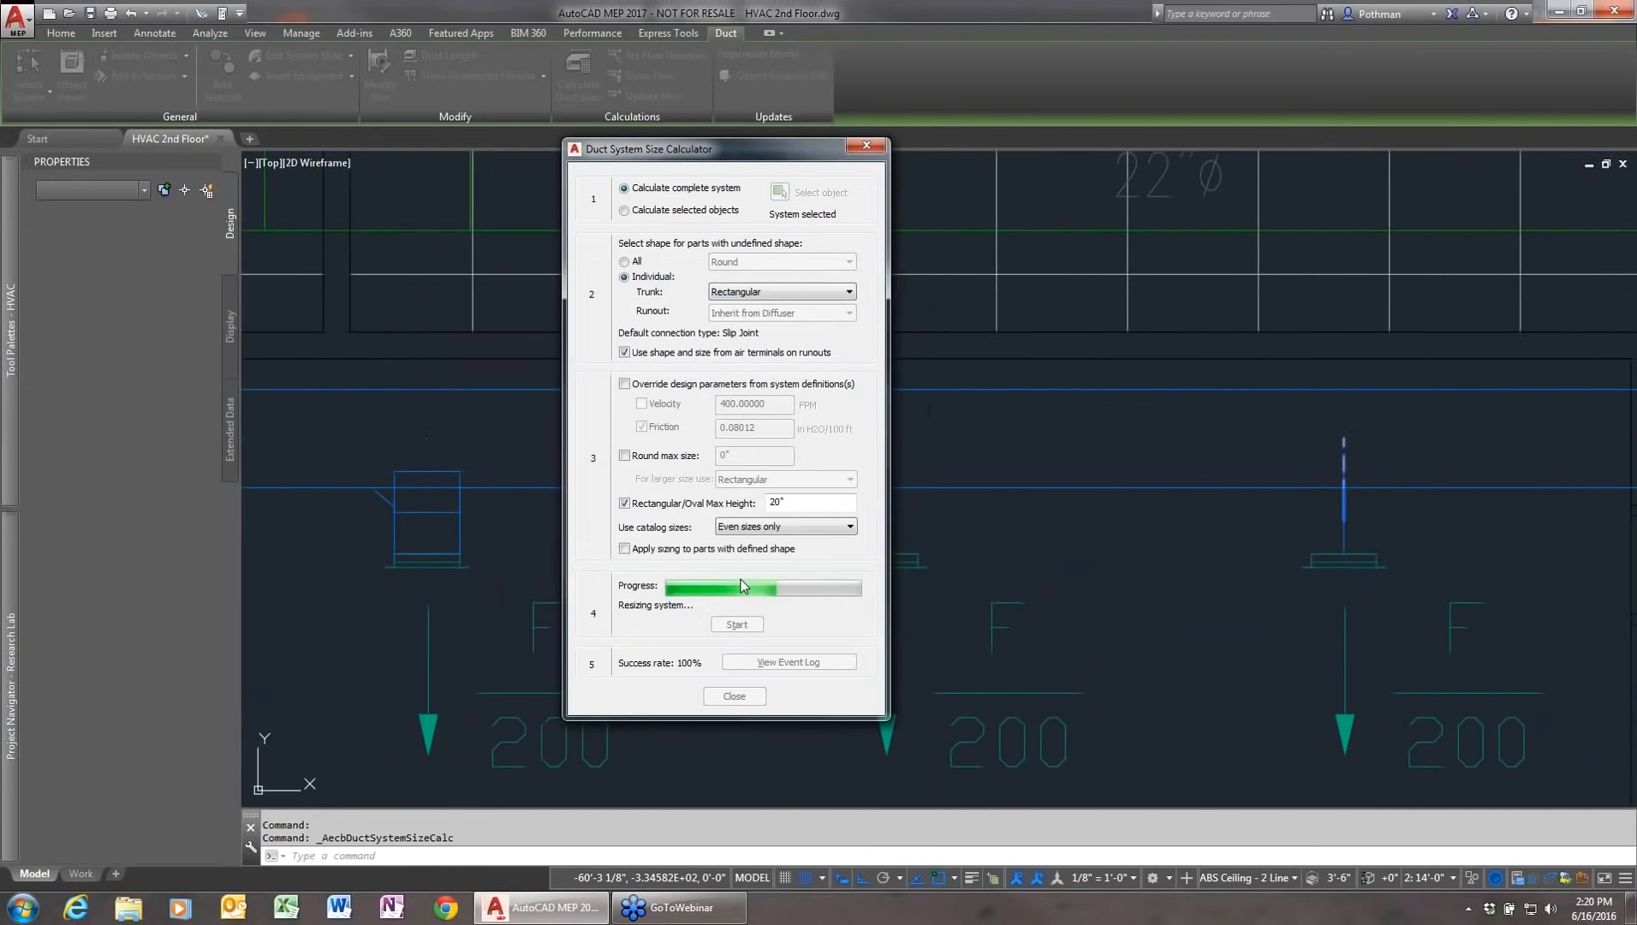
left_click(740, 579)
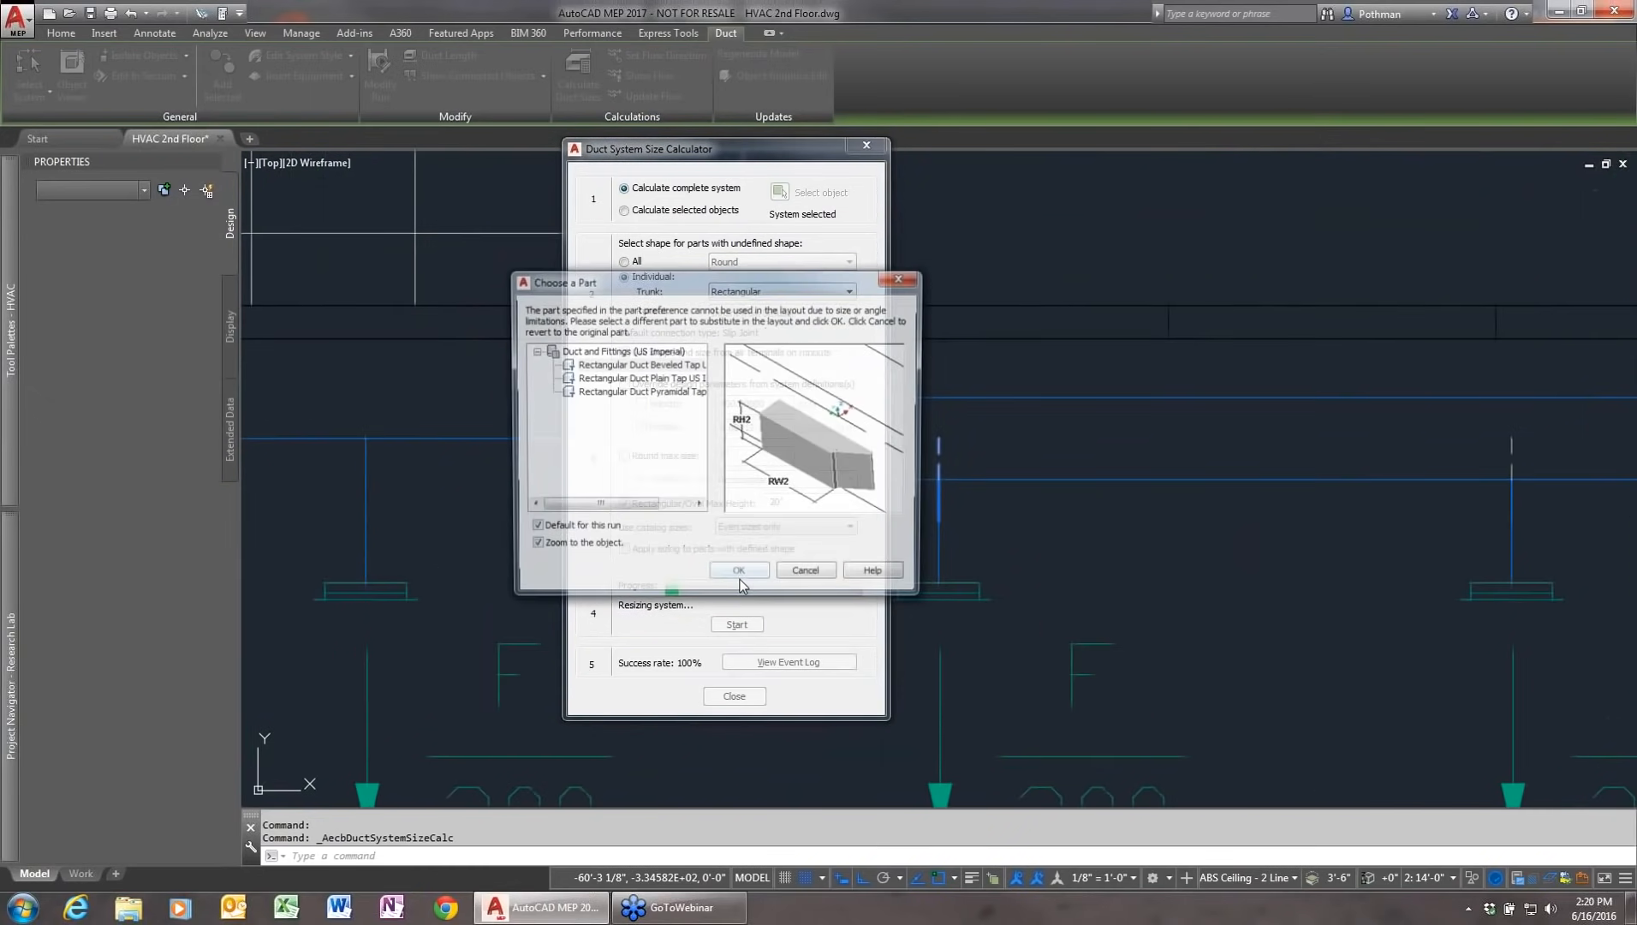
left_click(740, 579)
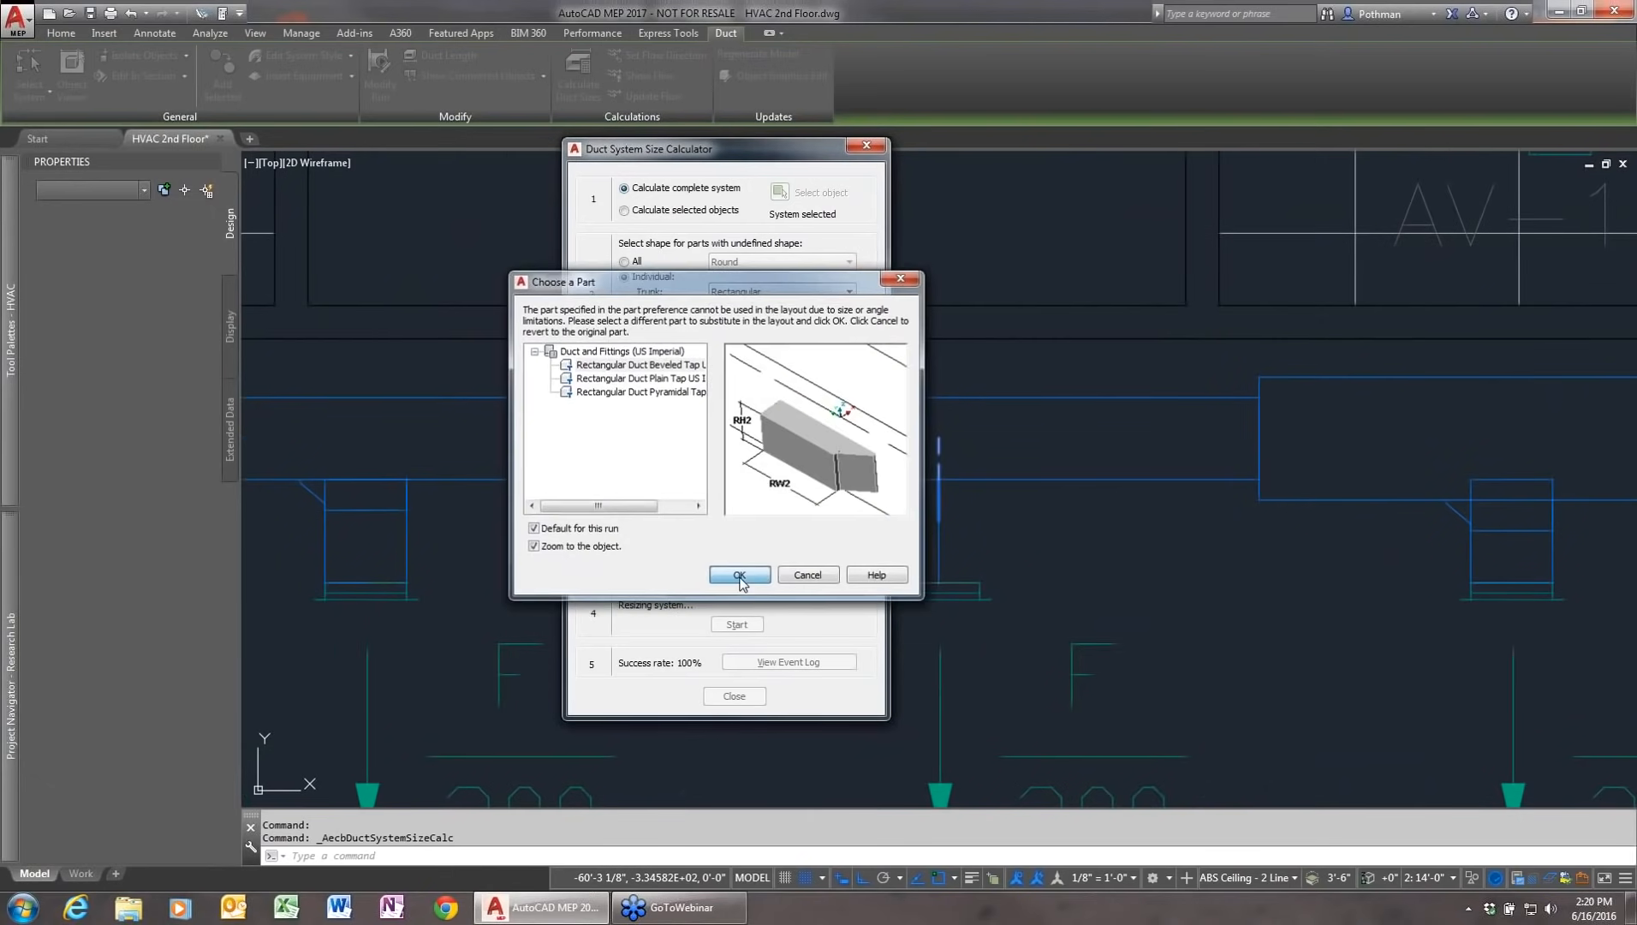
left_click(739, 579)
left_click(740, 575)
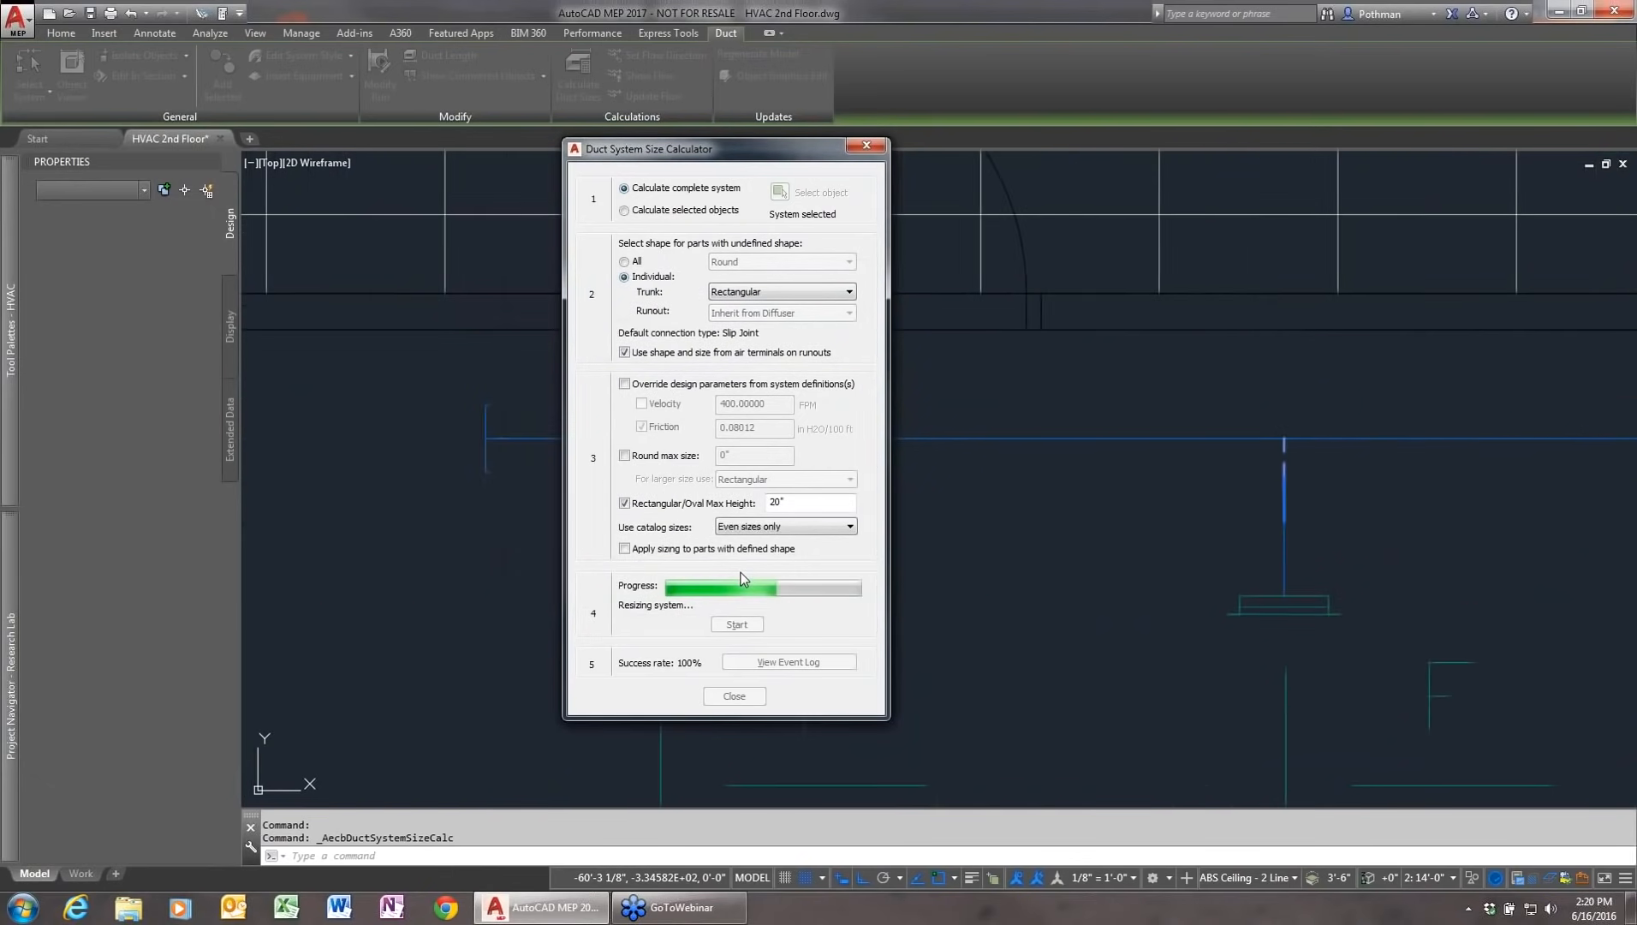
left_click(740, 576)
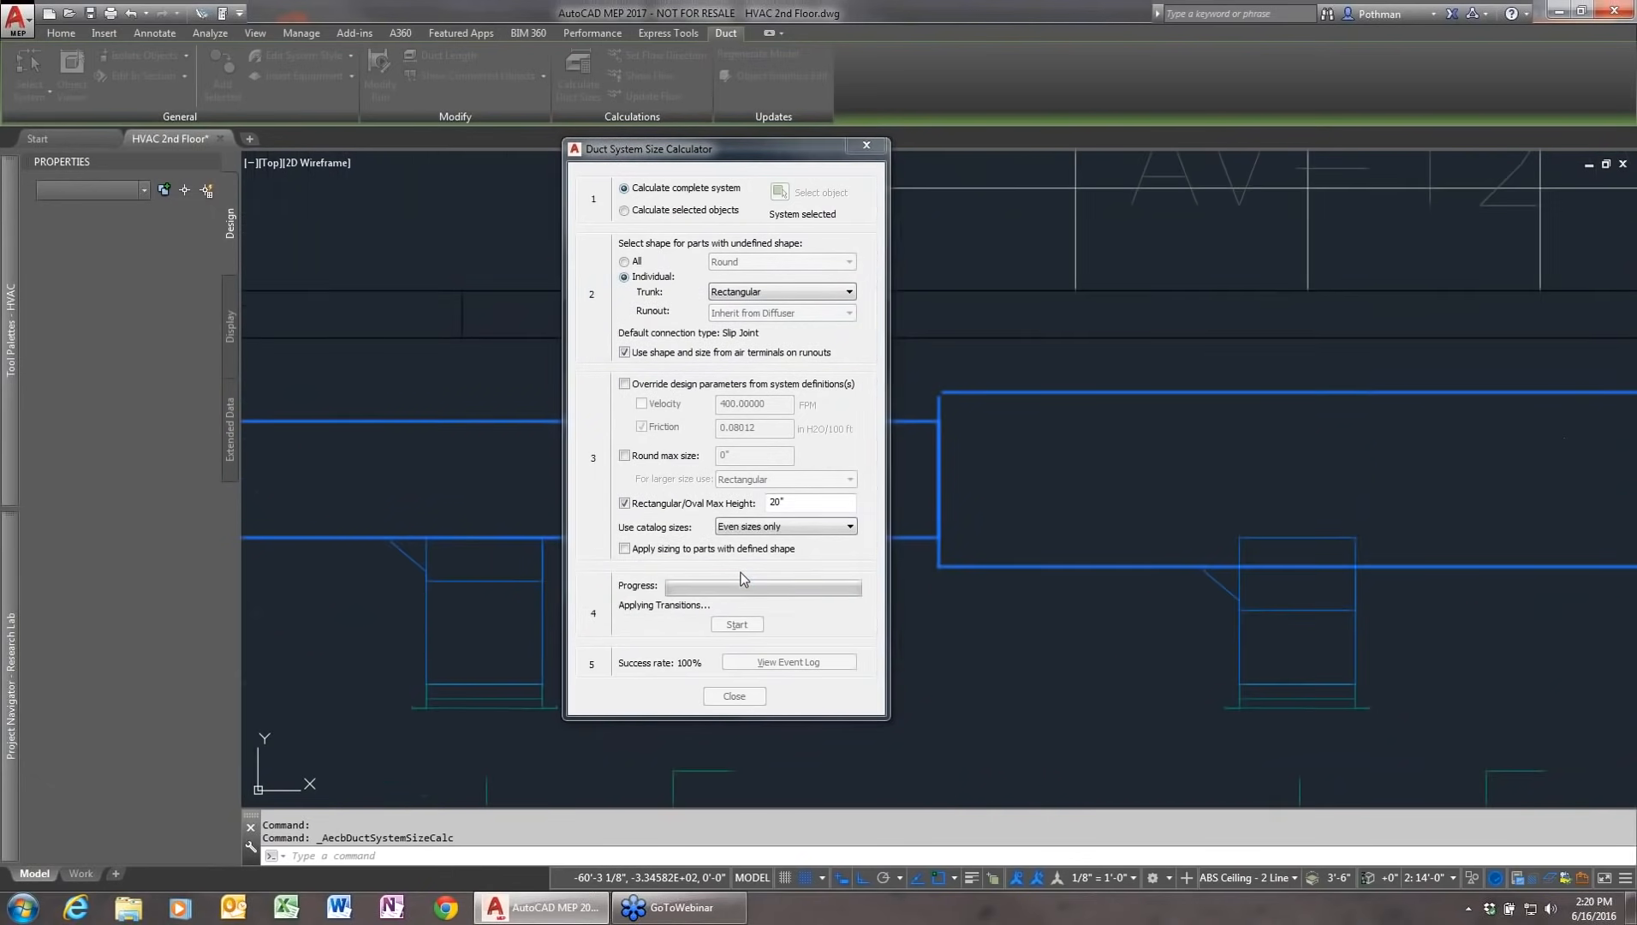
Step: Accept the Rectangular Angle Concentric transition, choose the Rectangular Duct Concentric Transition for the largest duct, and close the size calculator
left_click(741, 578)
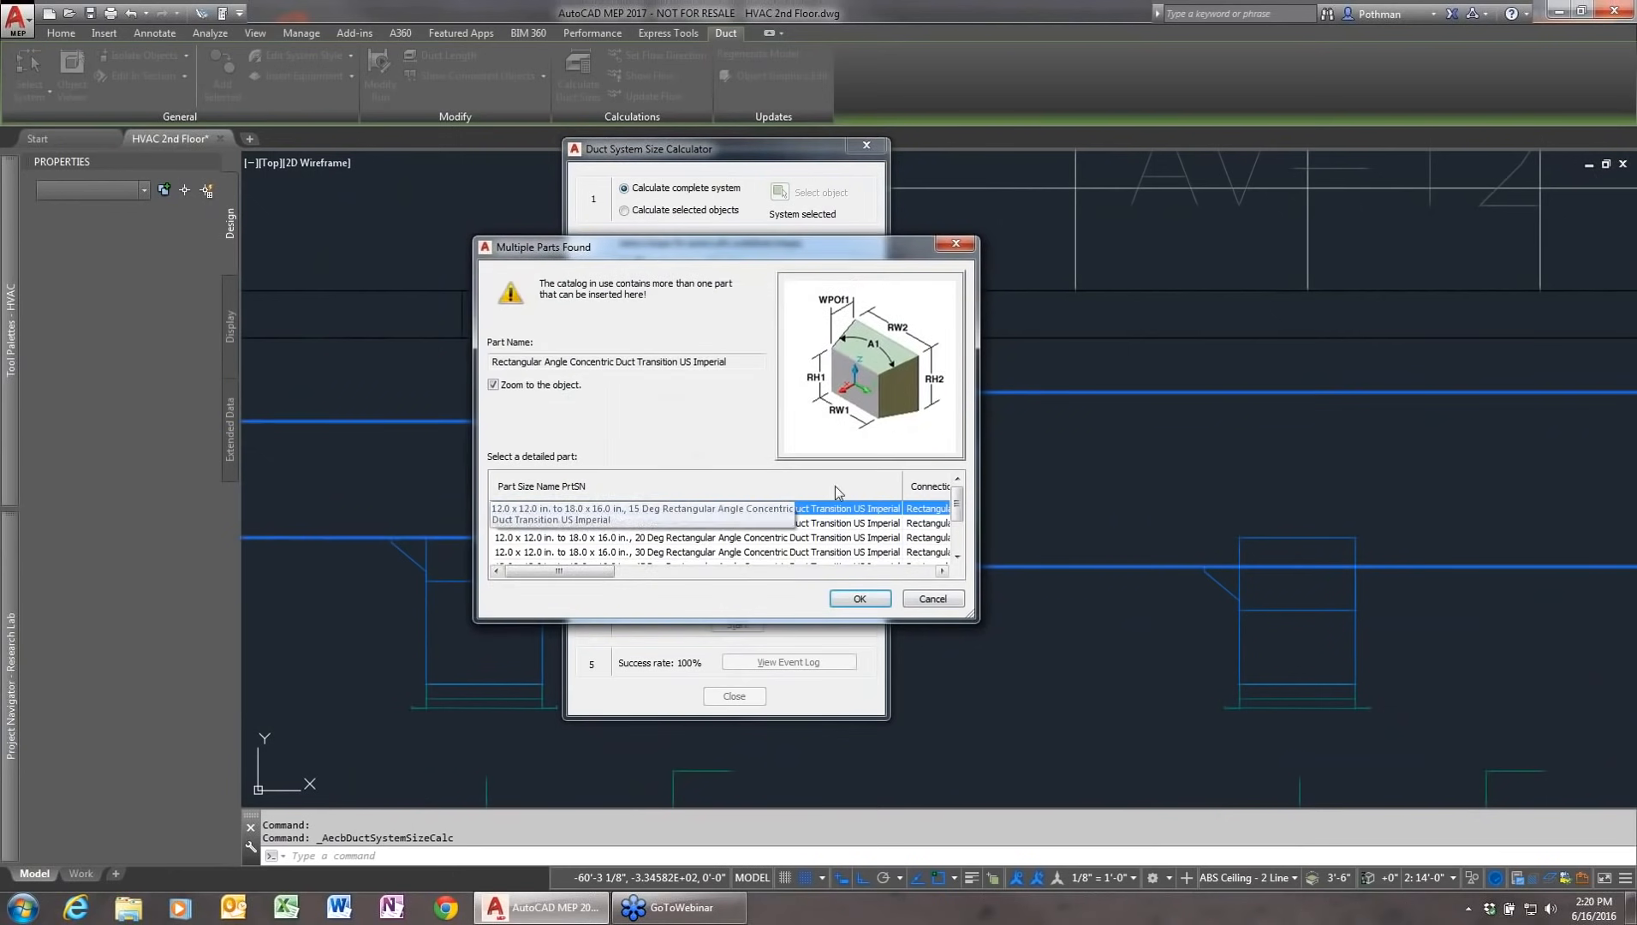
left_click(860, 600)
left_click(860, 600)
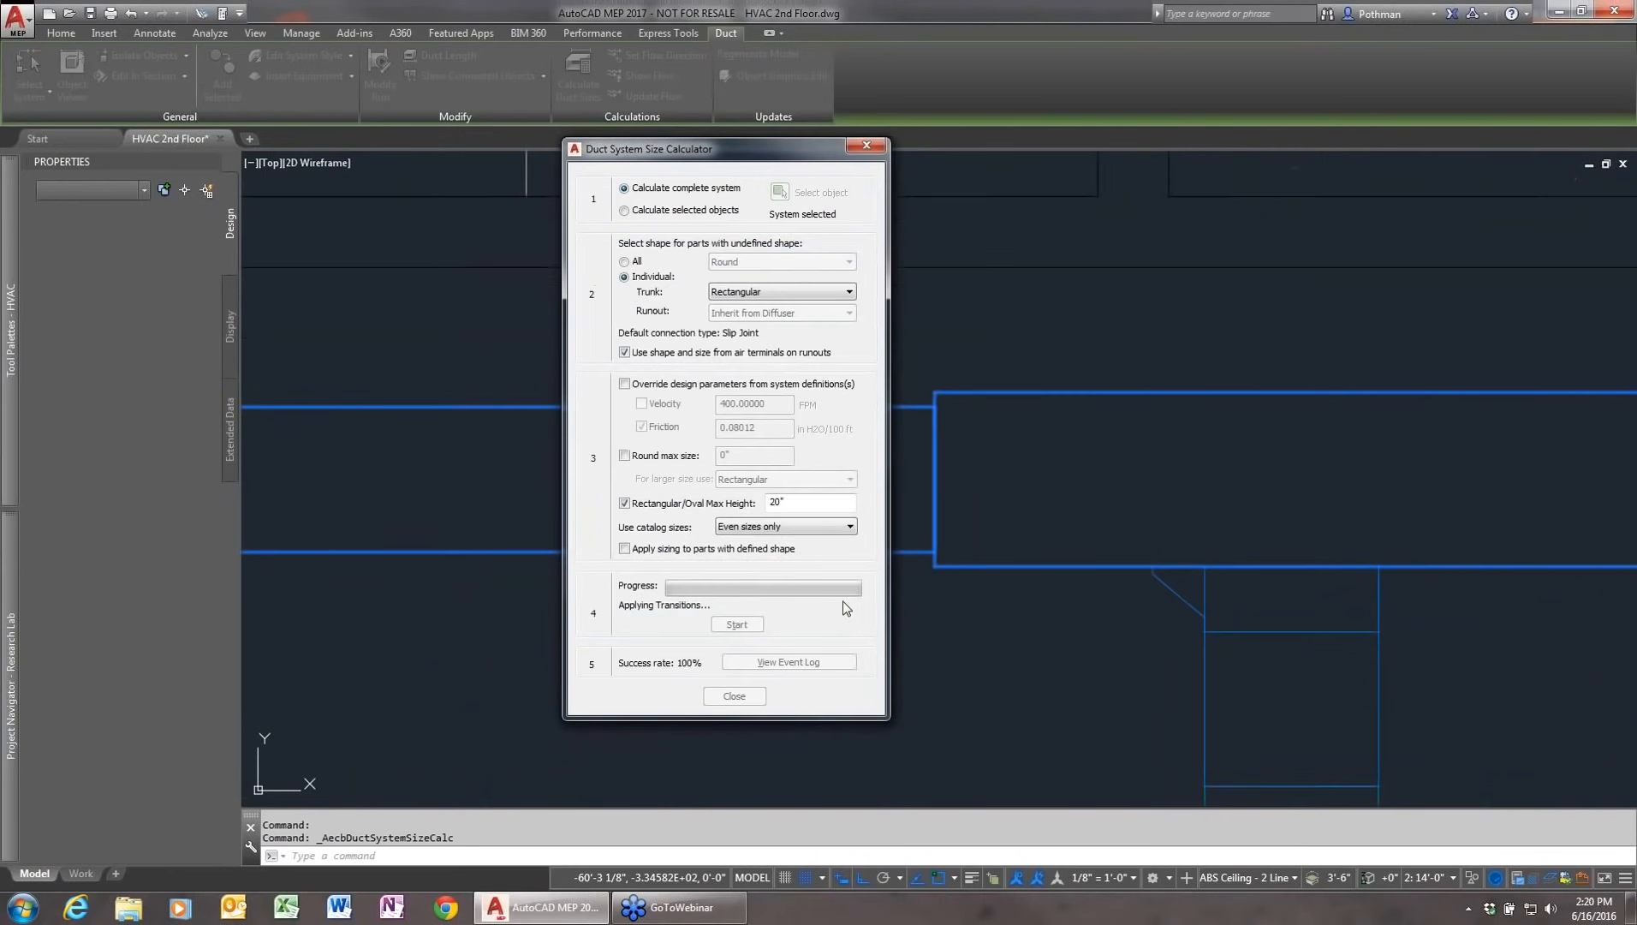
left_click(652, 378)
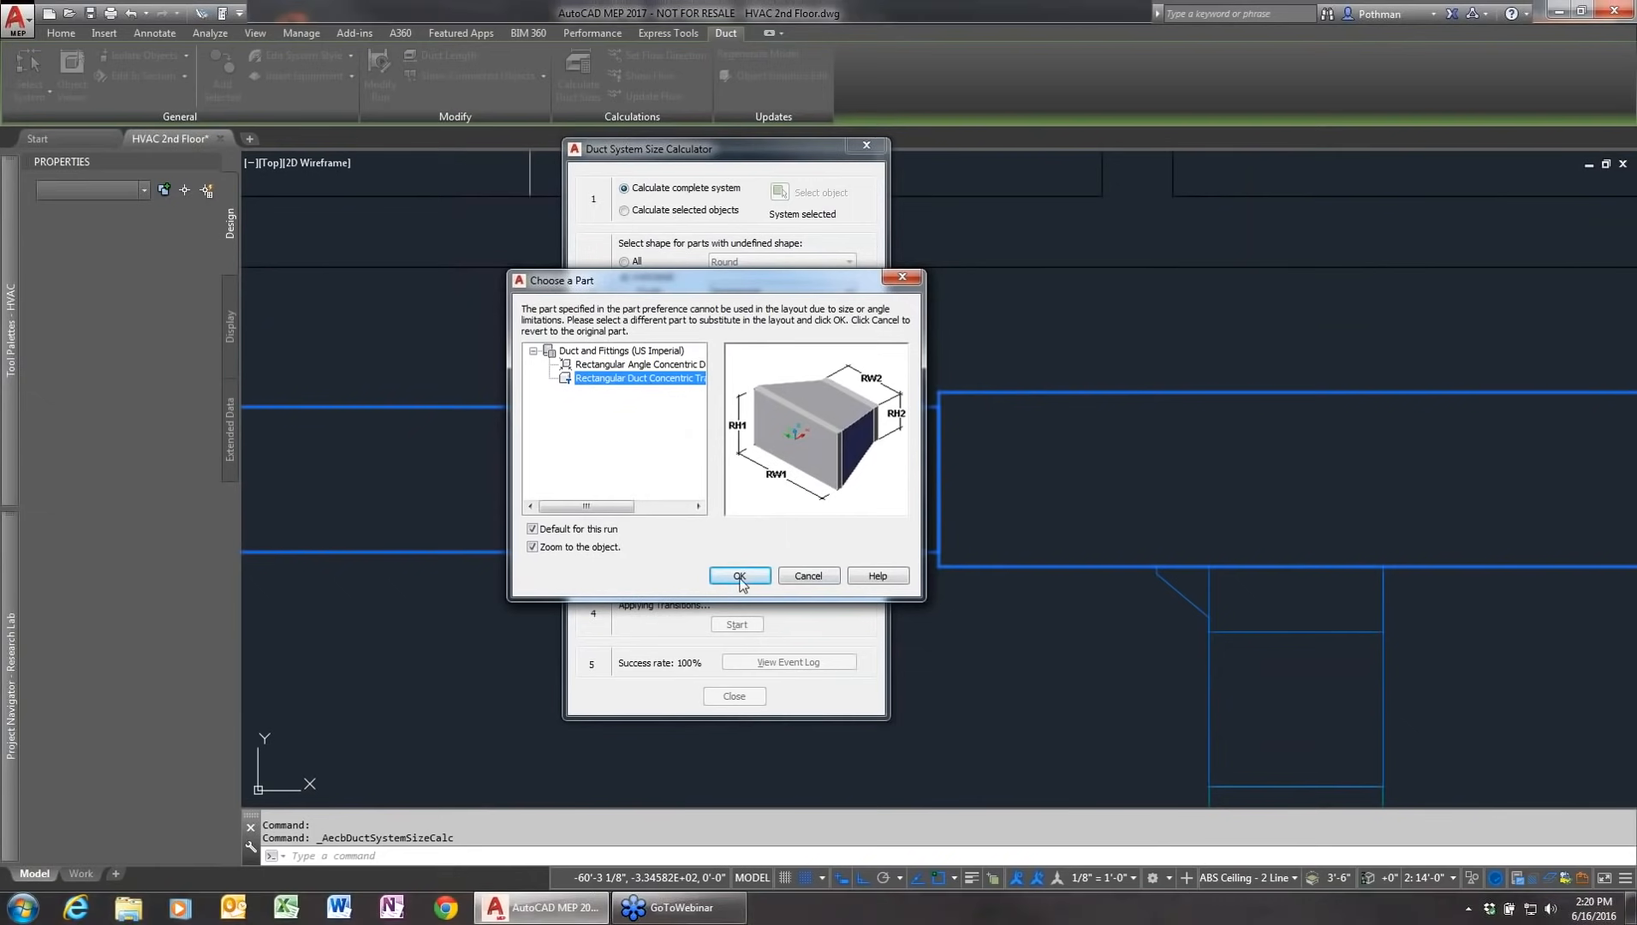
left_click(735, 575)
left_click(726, 579)
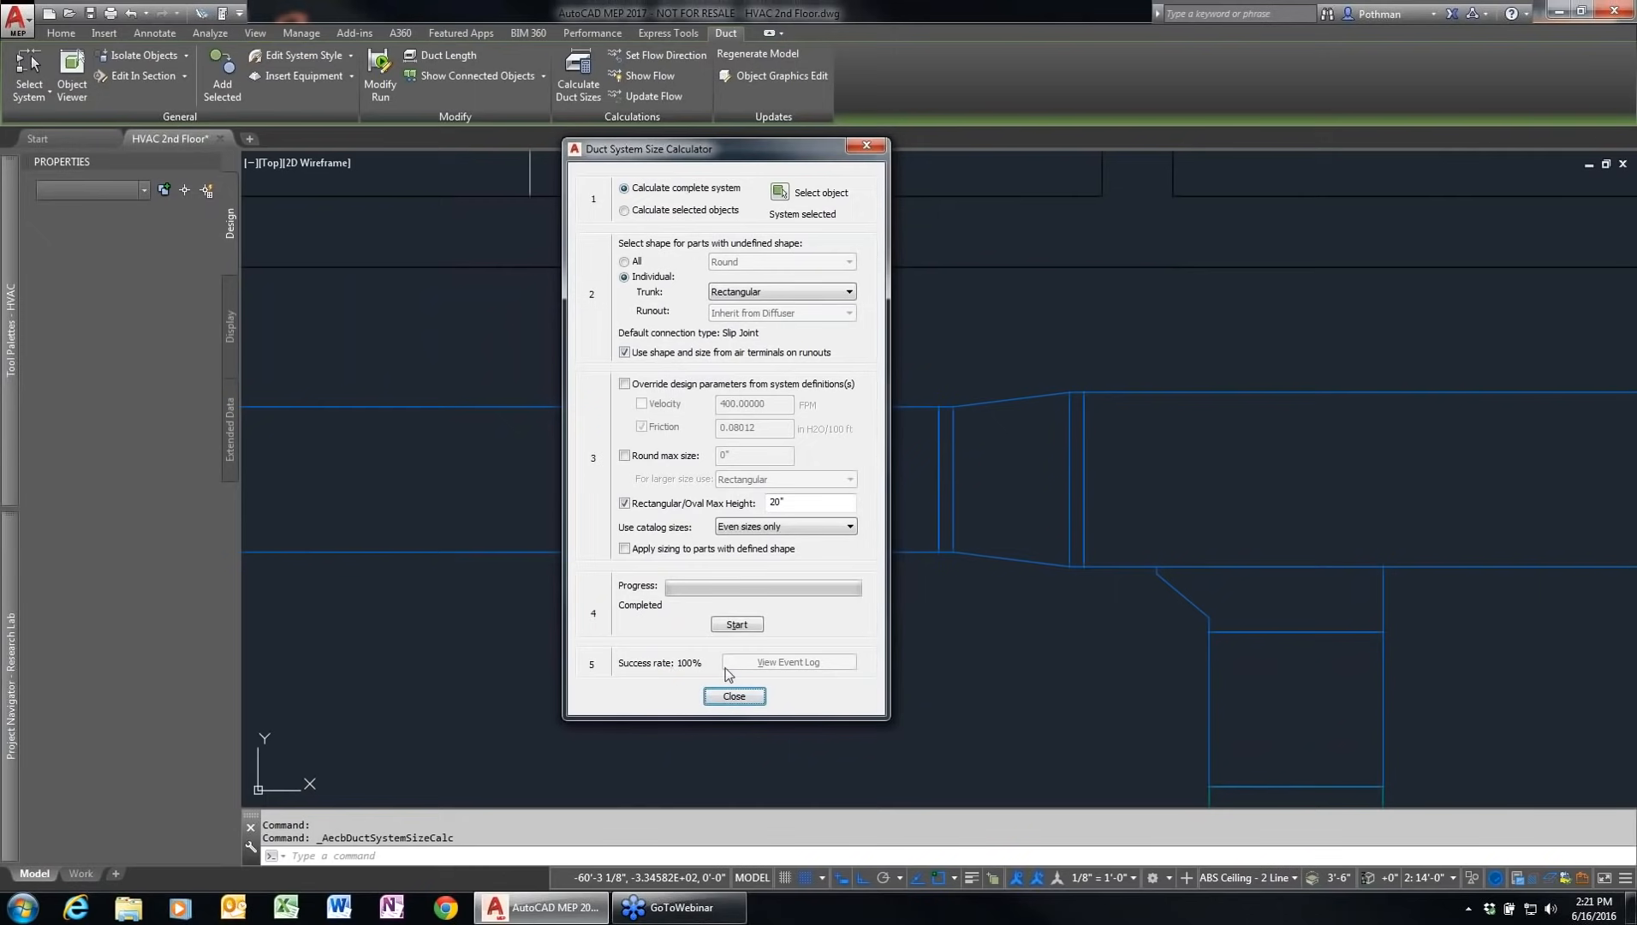
left_click(736, 697)
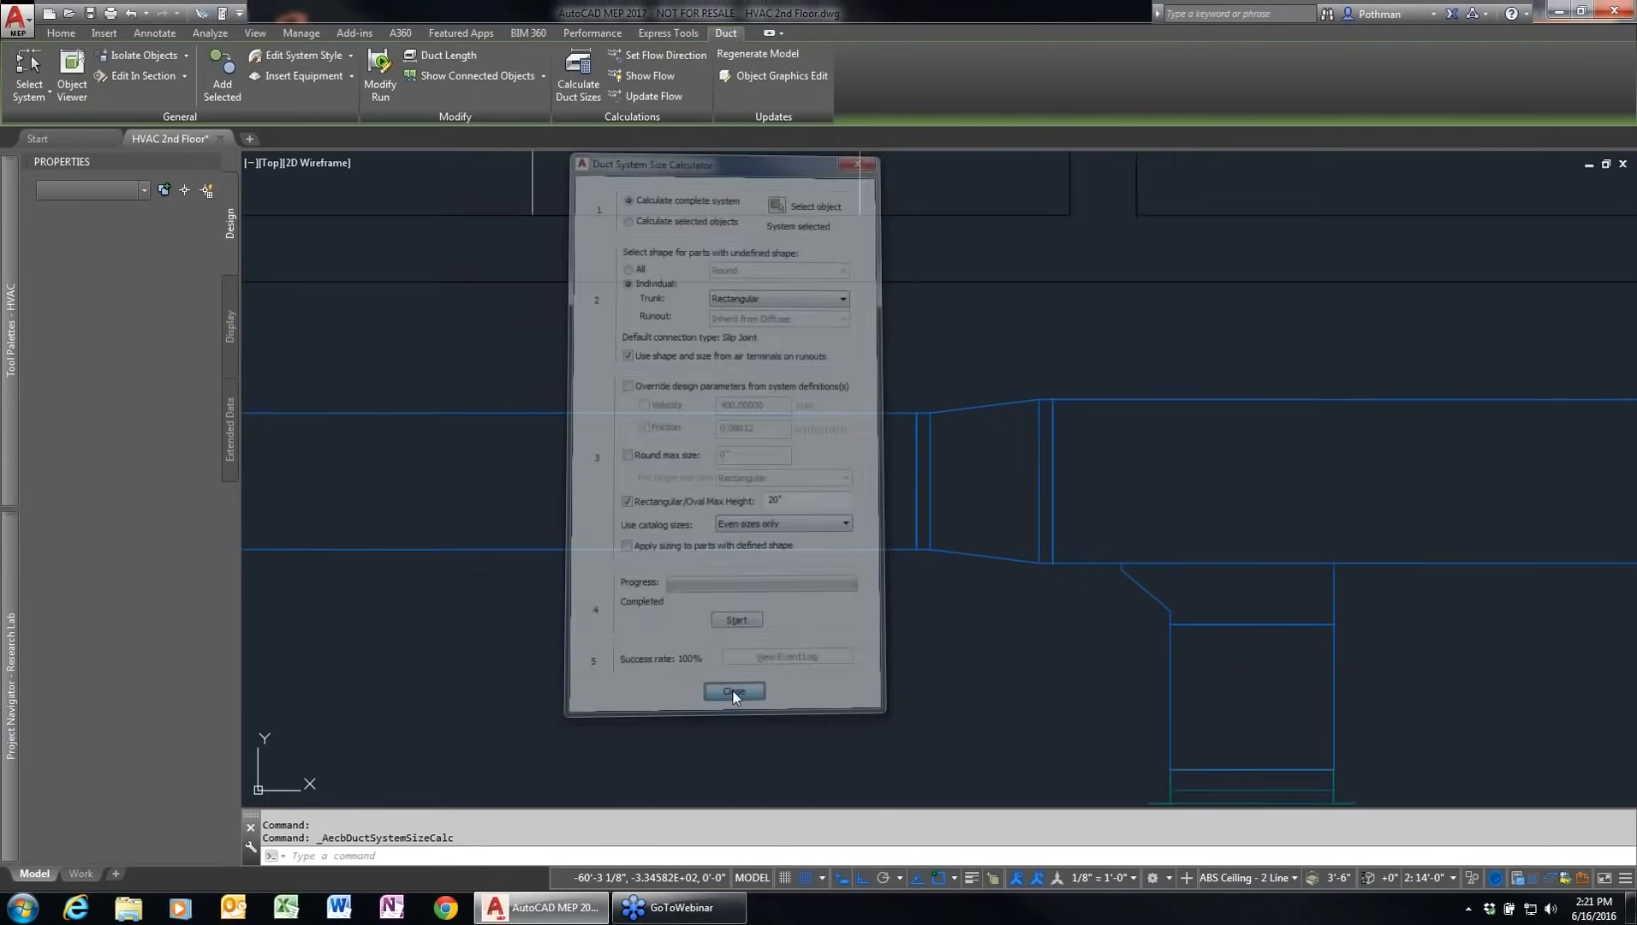
key("Escape")
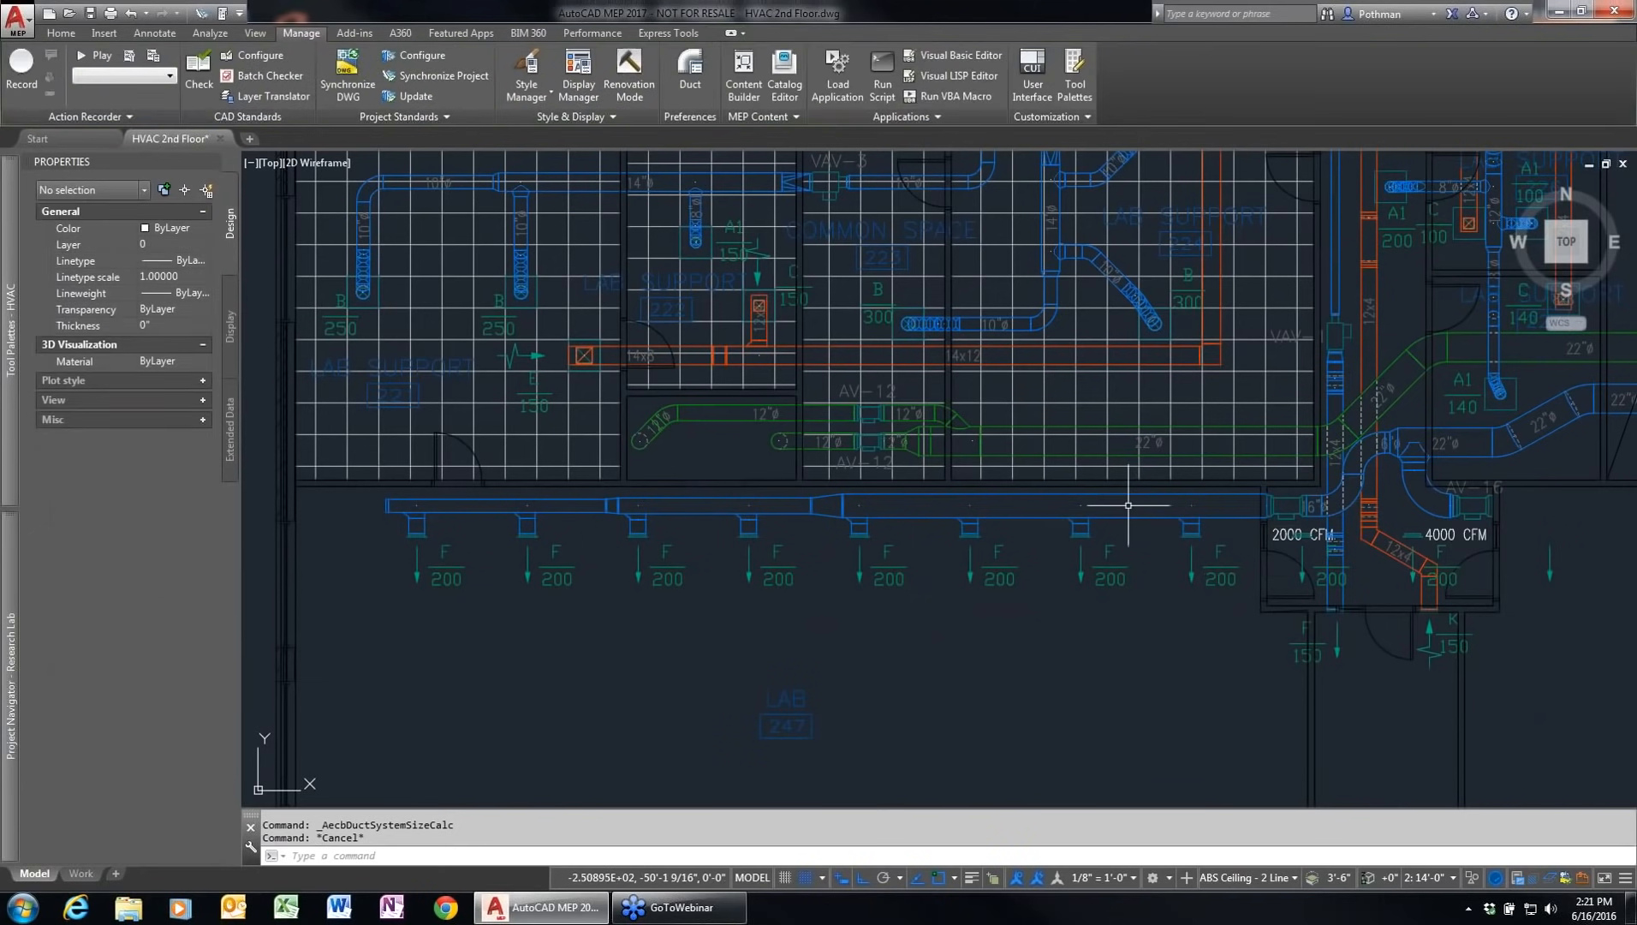
Step: Add a size label to the eastern, largest section of the resized supply duct using the Label annotation tool
mouse_move(12, 631)
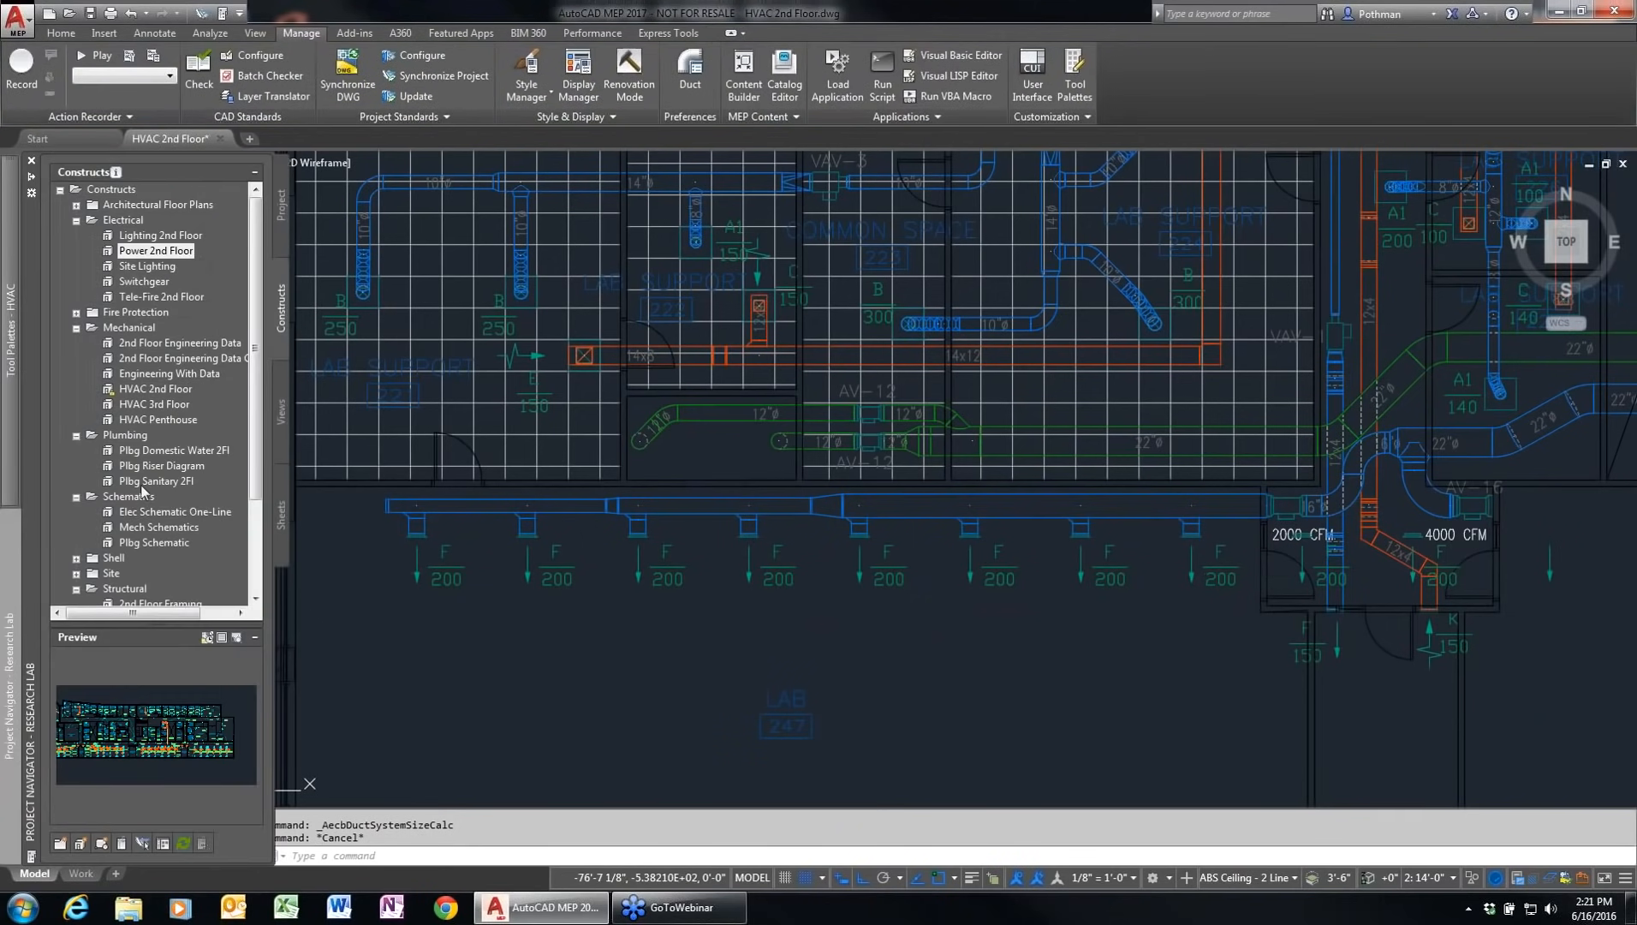
mouse_move(12, 368)
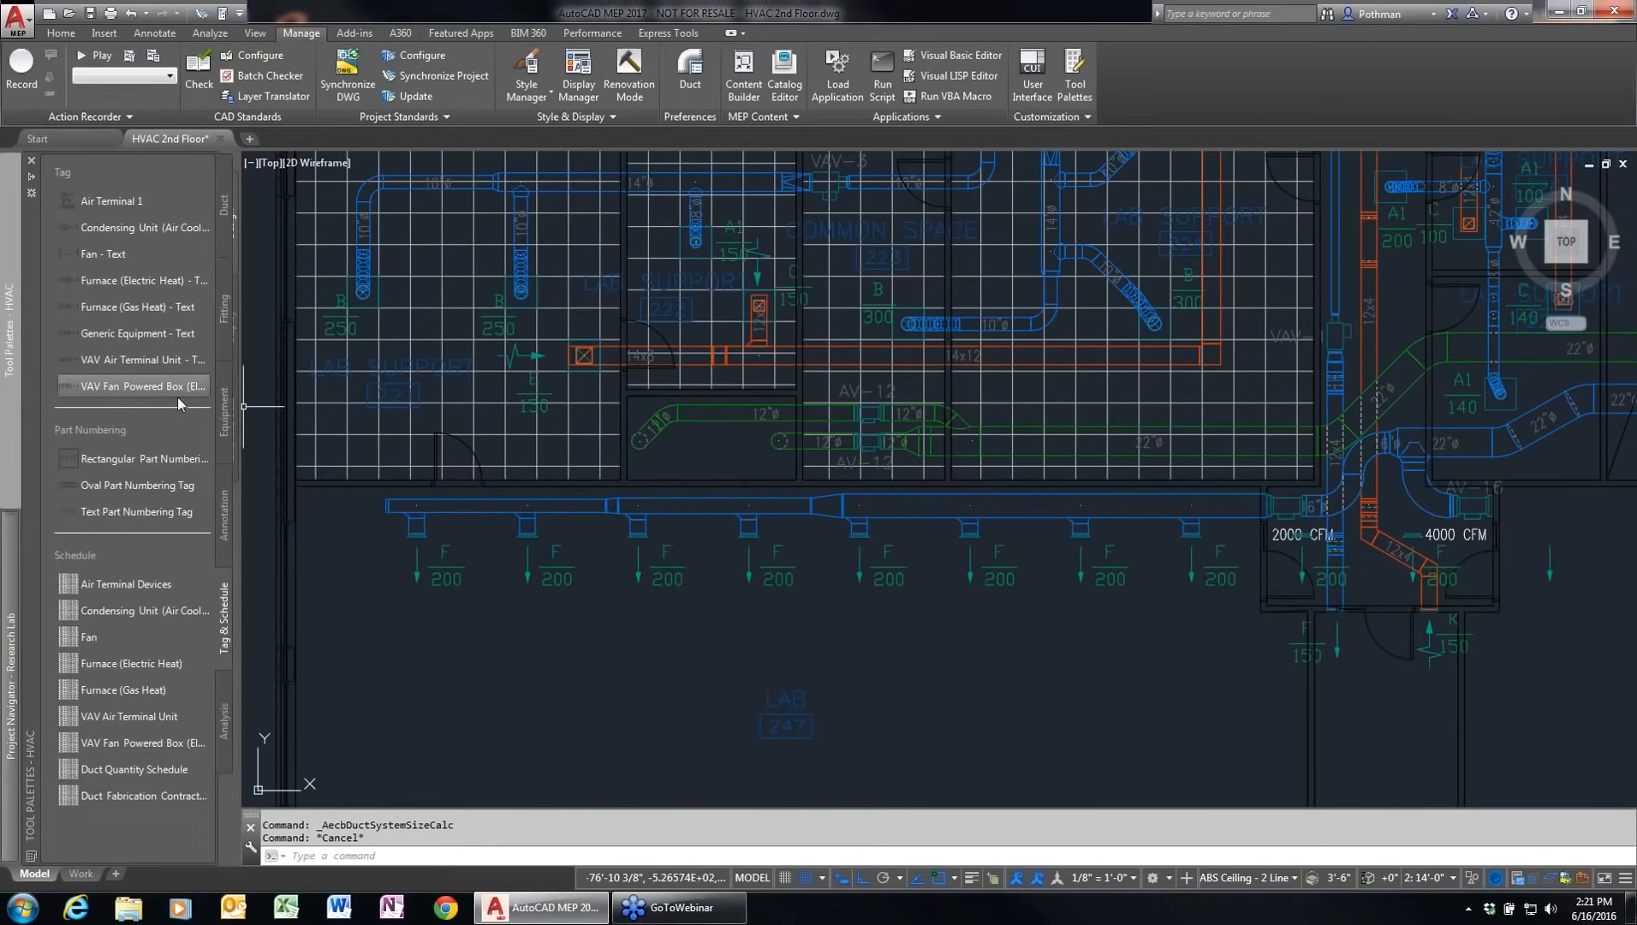
left_click(225, 511)
left_click(93, 276)
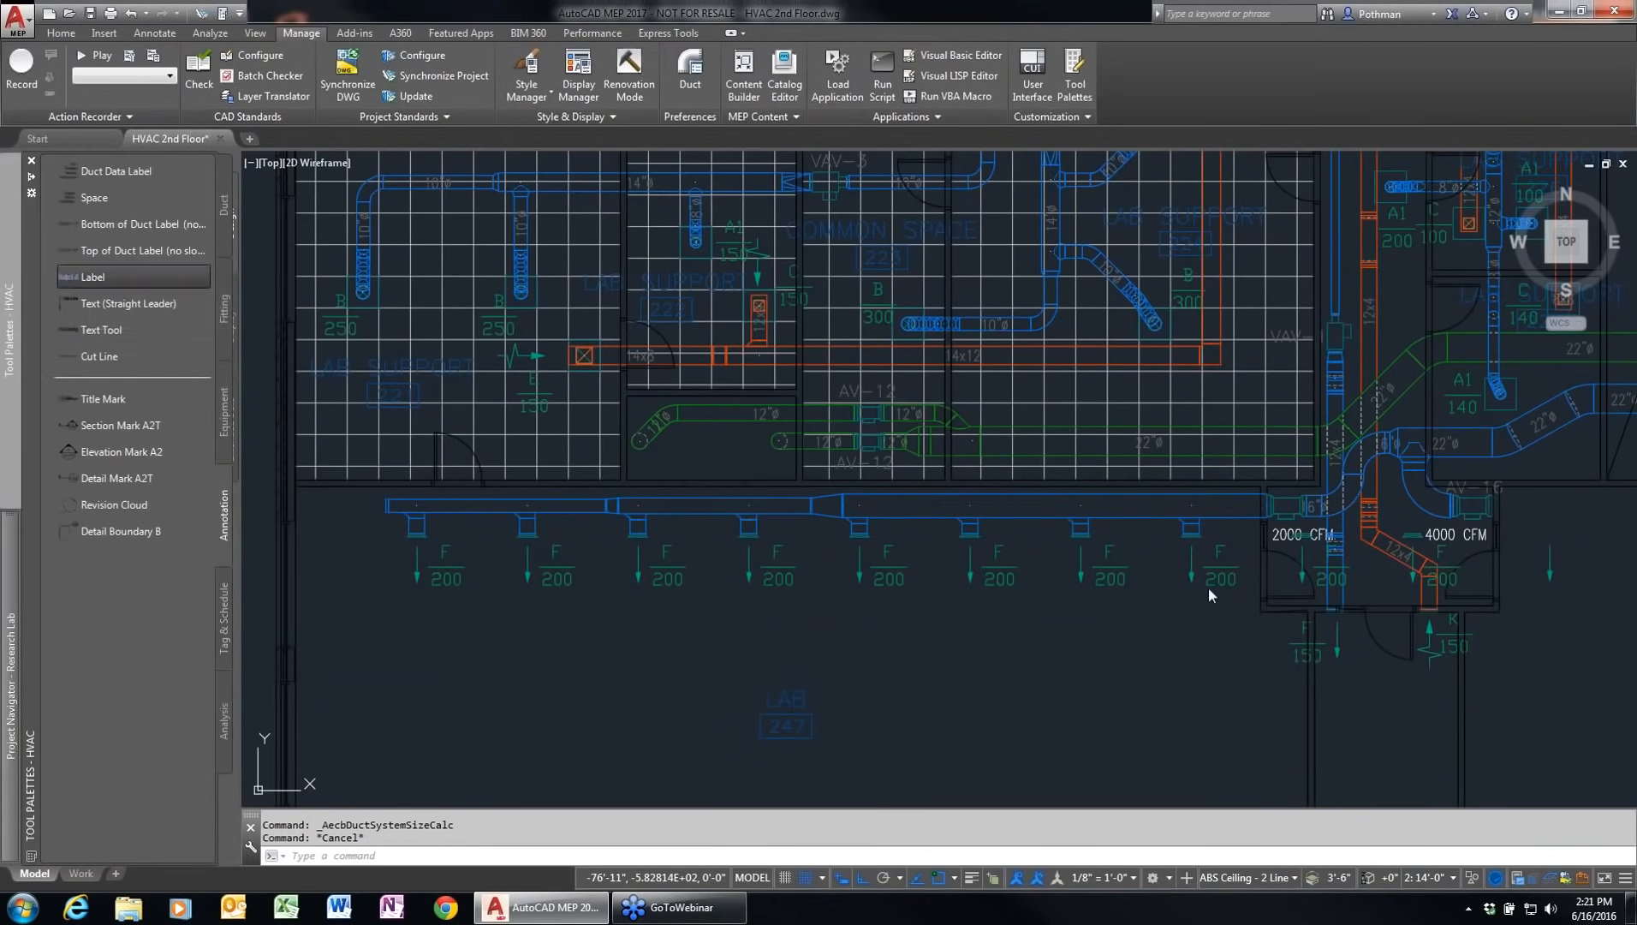
left_click(1166, 519)
key("Return")
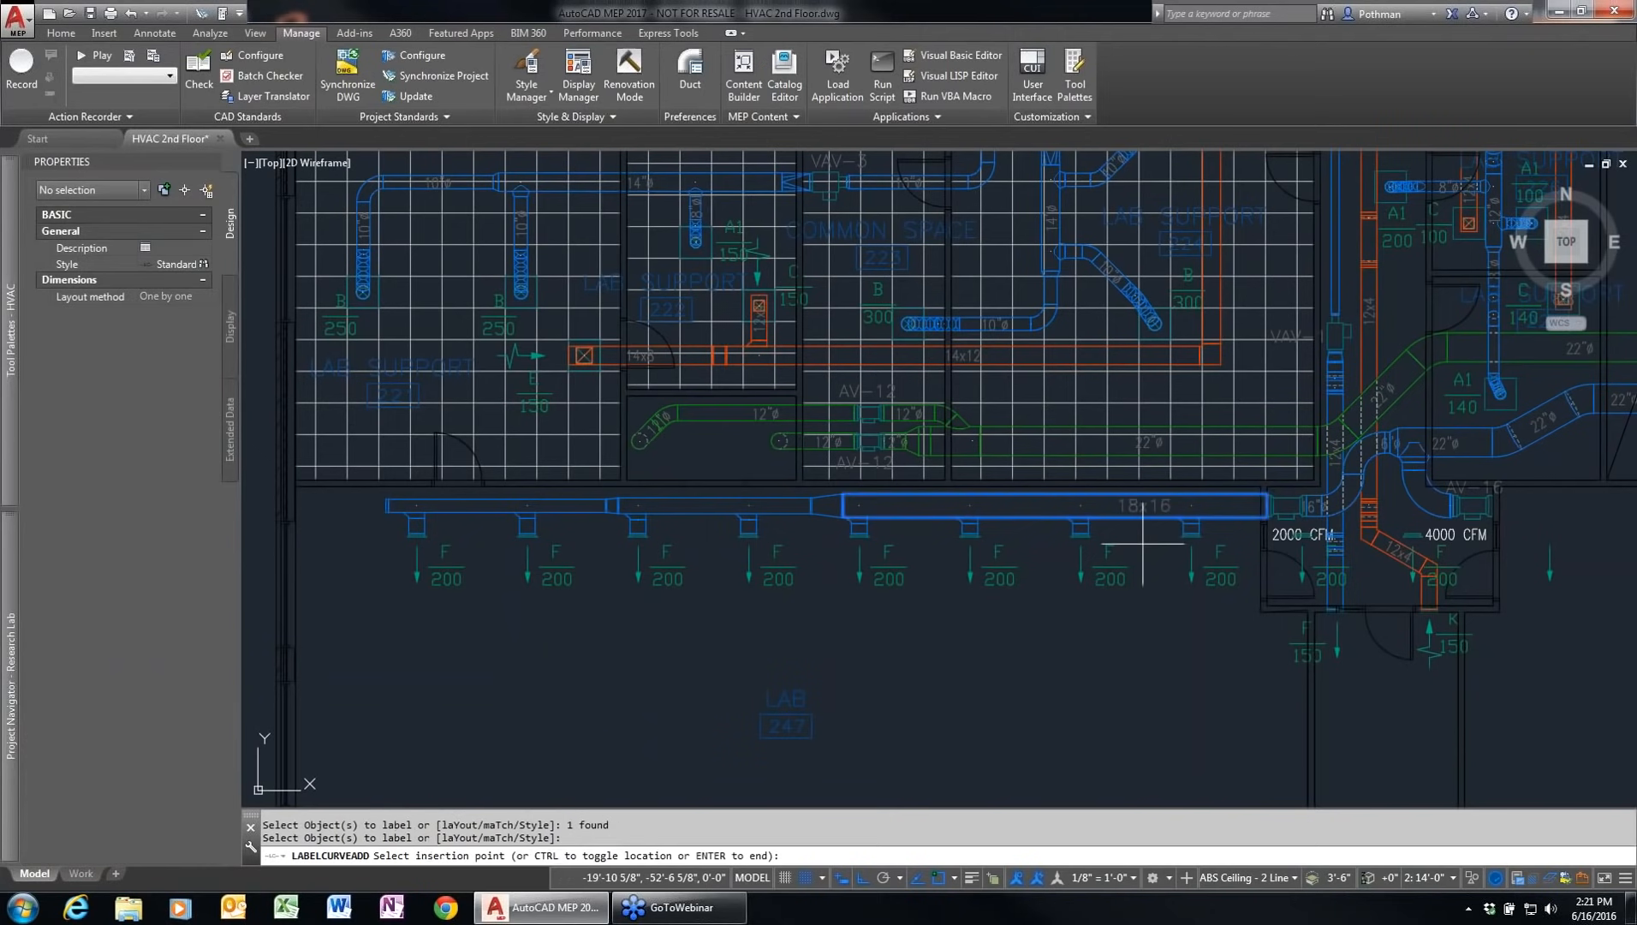
left_click(1058, 566)
Step: Label the middle and western sections of the supply duct with their sizes and finish labeling
left_click(726, 506)
key("Return")
left_click(698, 523)
left_click(493, 511)
key("Return")
left_click(510, 565)
key("Return")
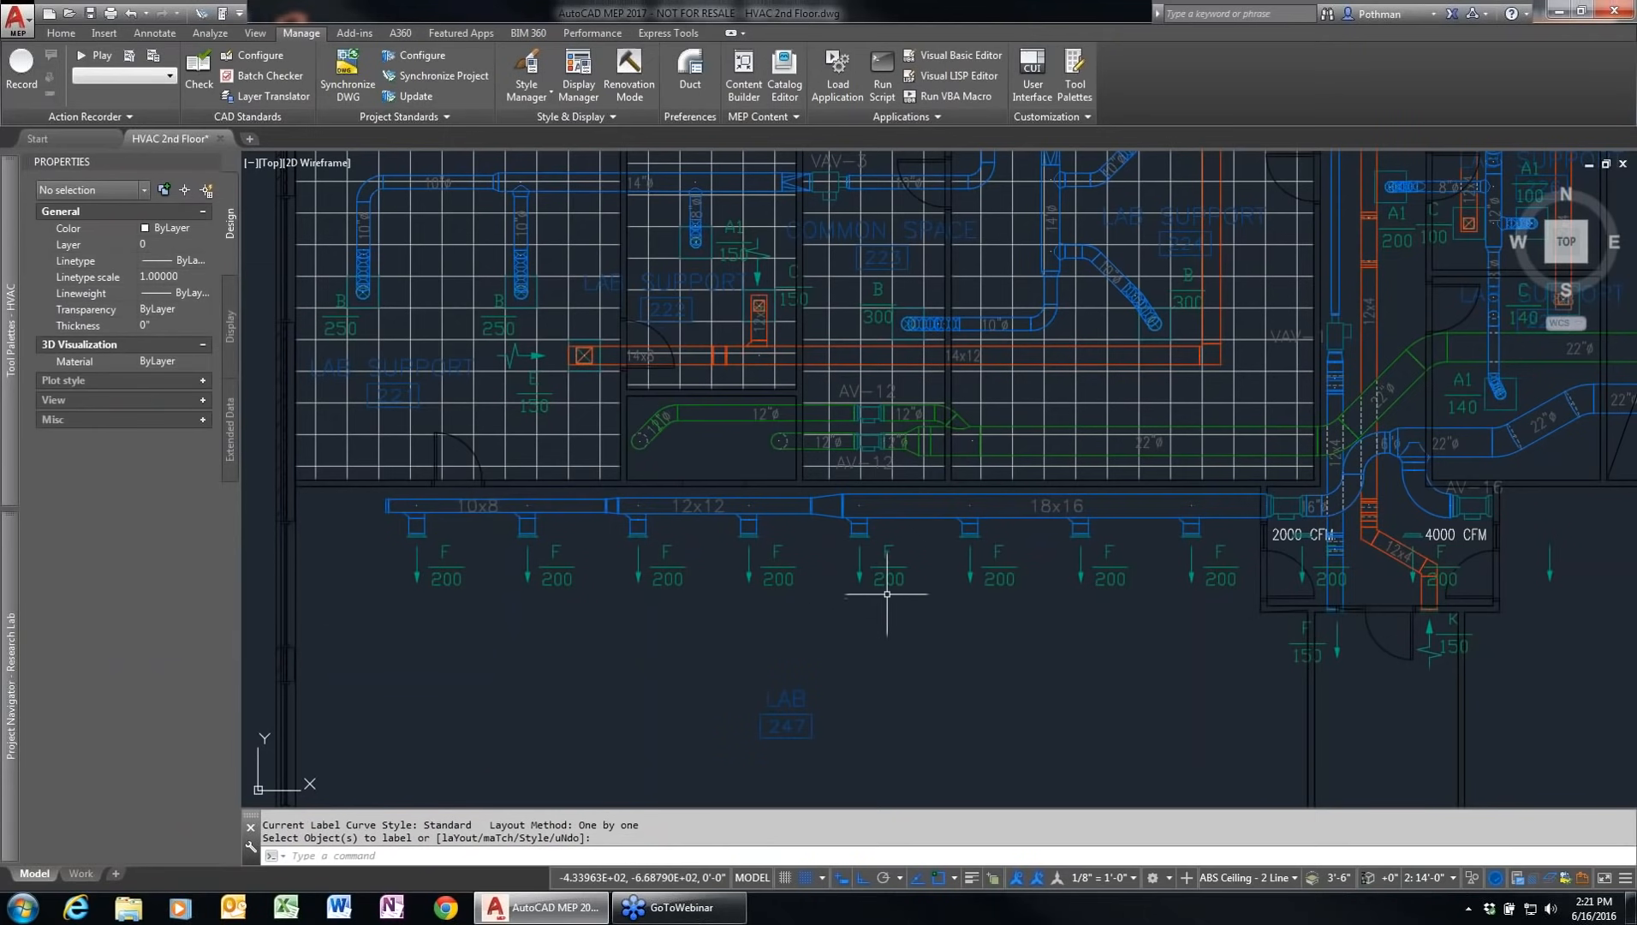
Step: Flip the beveled tap closest to the transition on the 18x16 duct so that its bevel faces east
scroll(1062, 543, "up", 3)
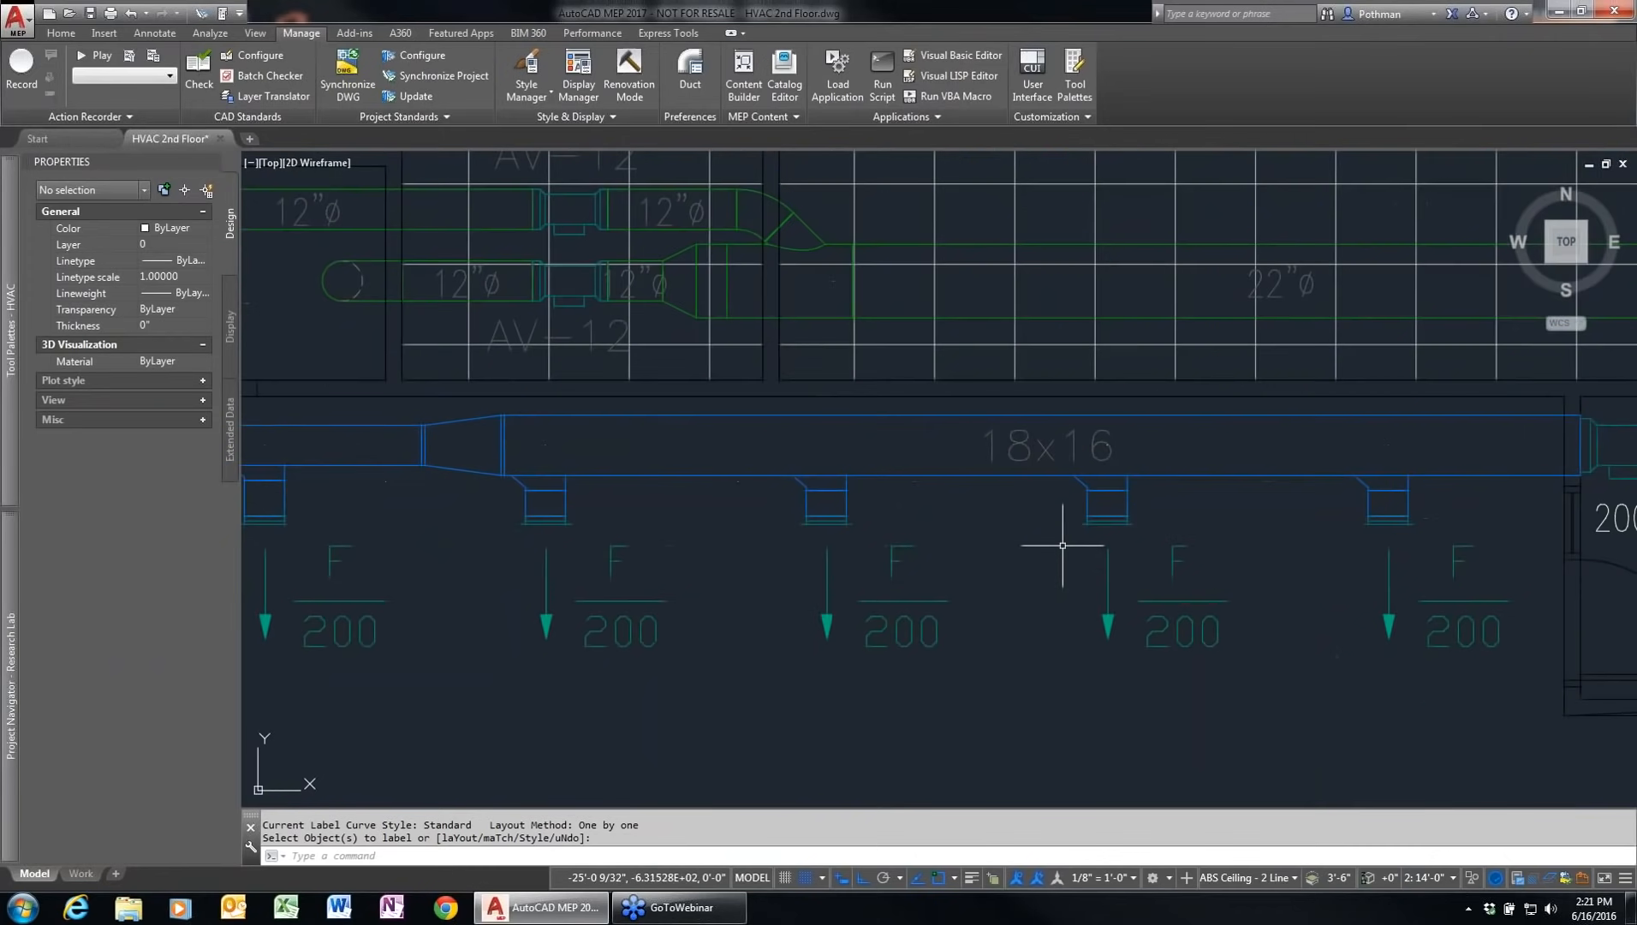
left_click(519, 485)
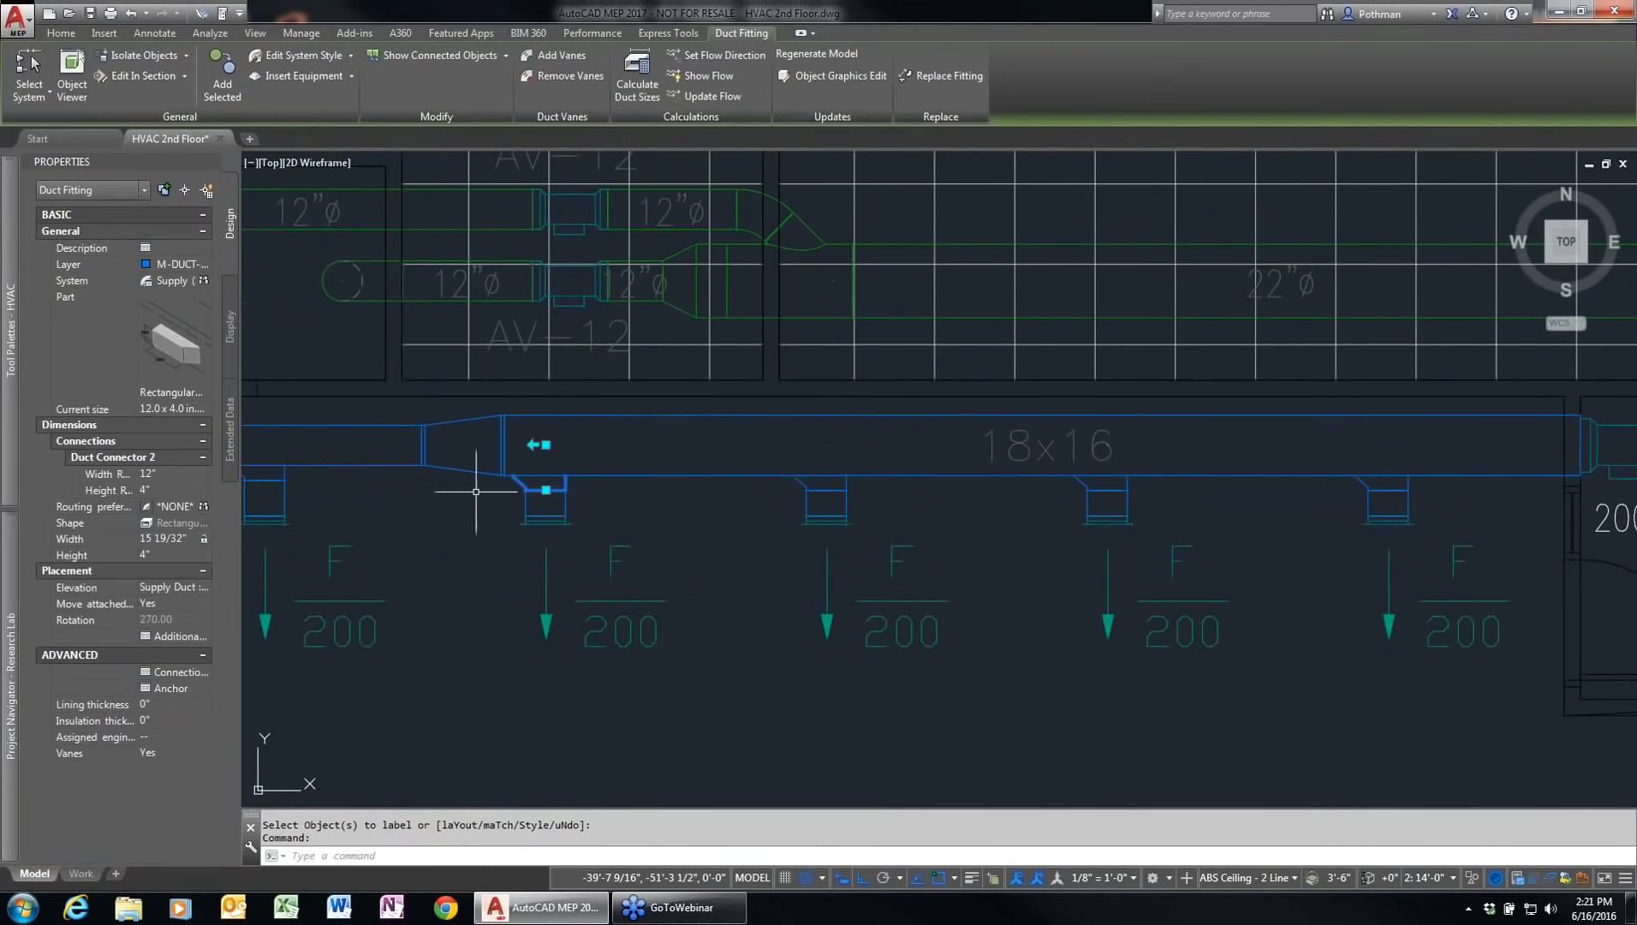
left_click(546, 444)
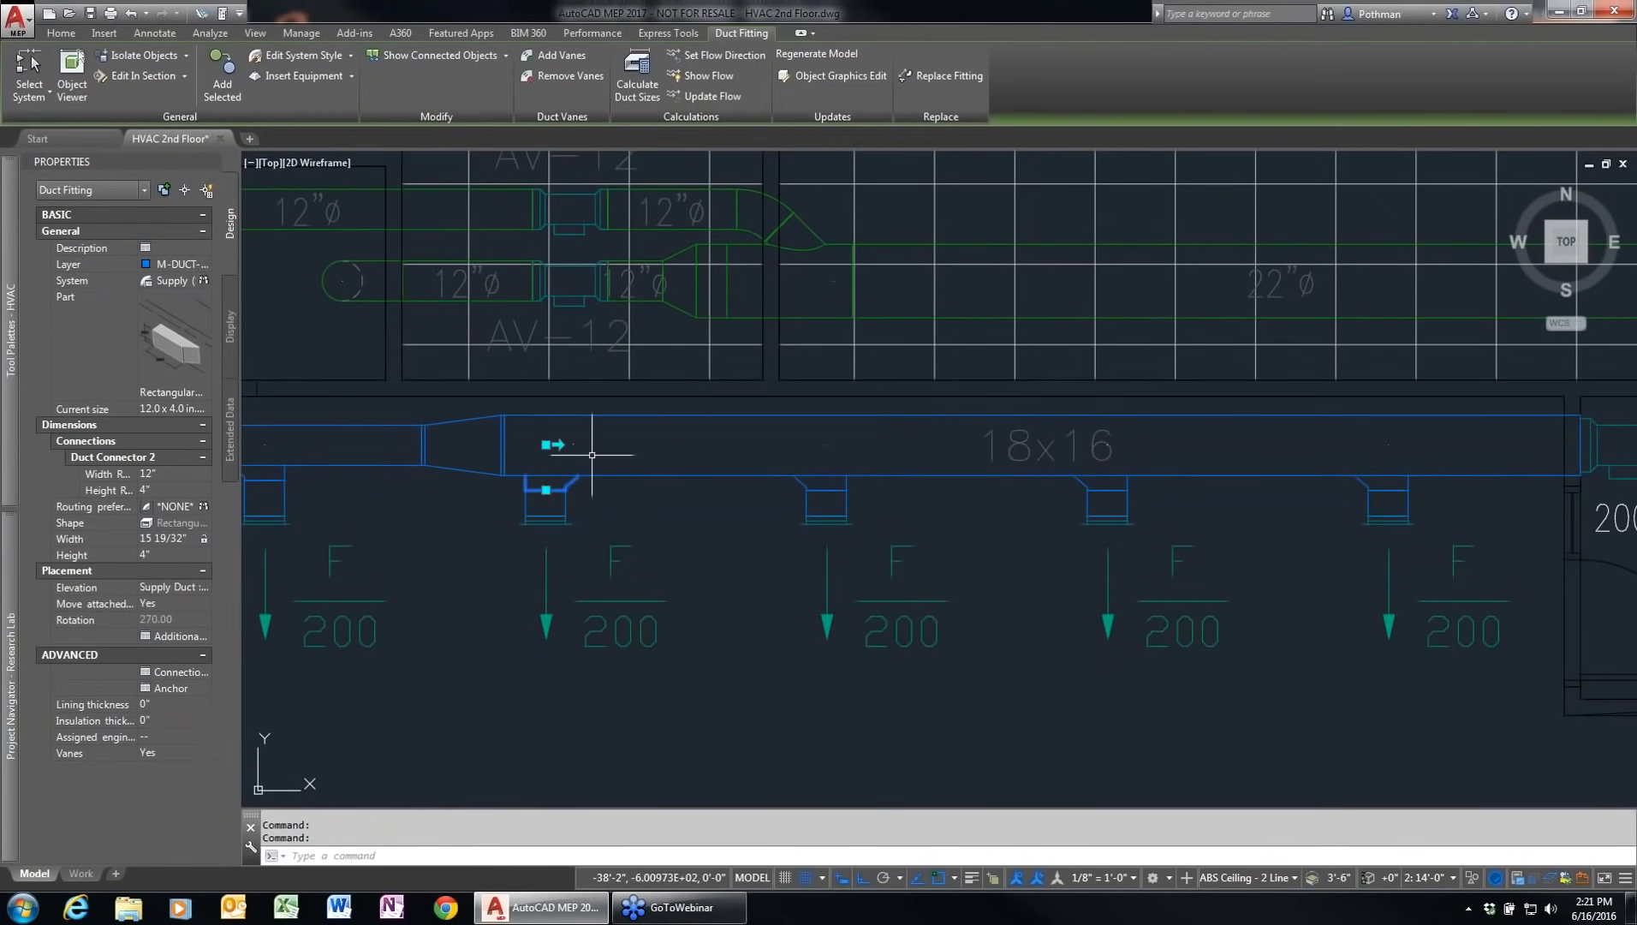
Step: Flip the remaining three beveled taps on the 18x16 duct so their bevels face east, and clear the selection
left_click(805, 488)
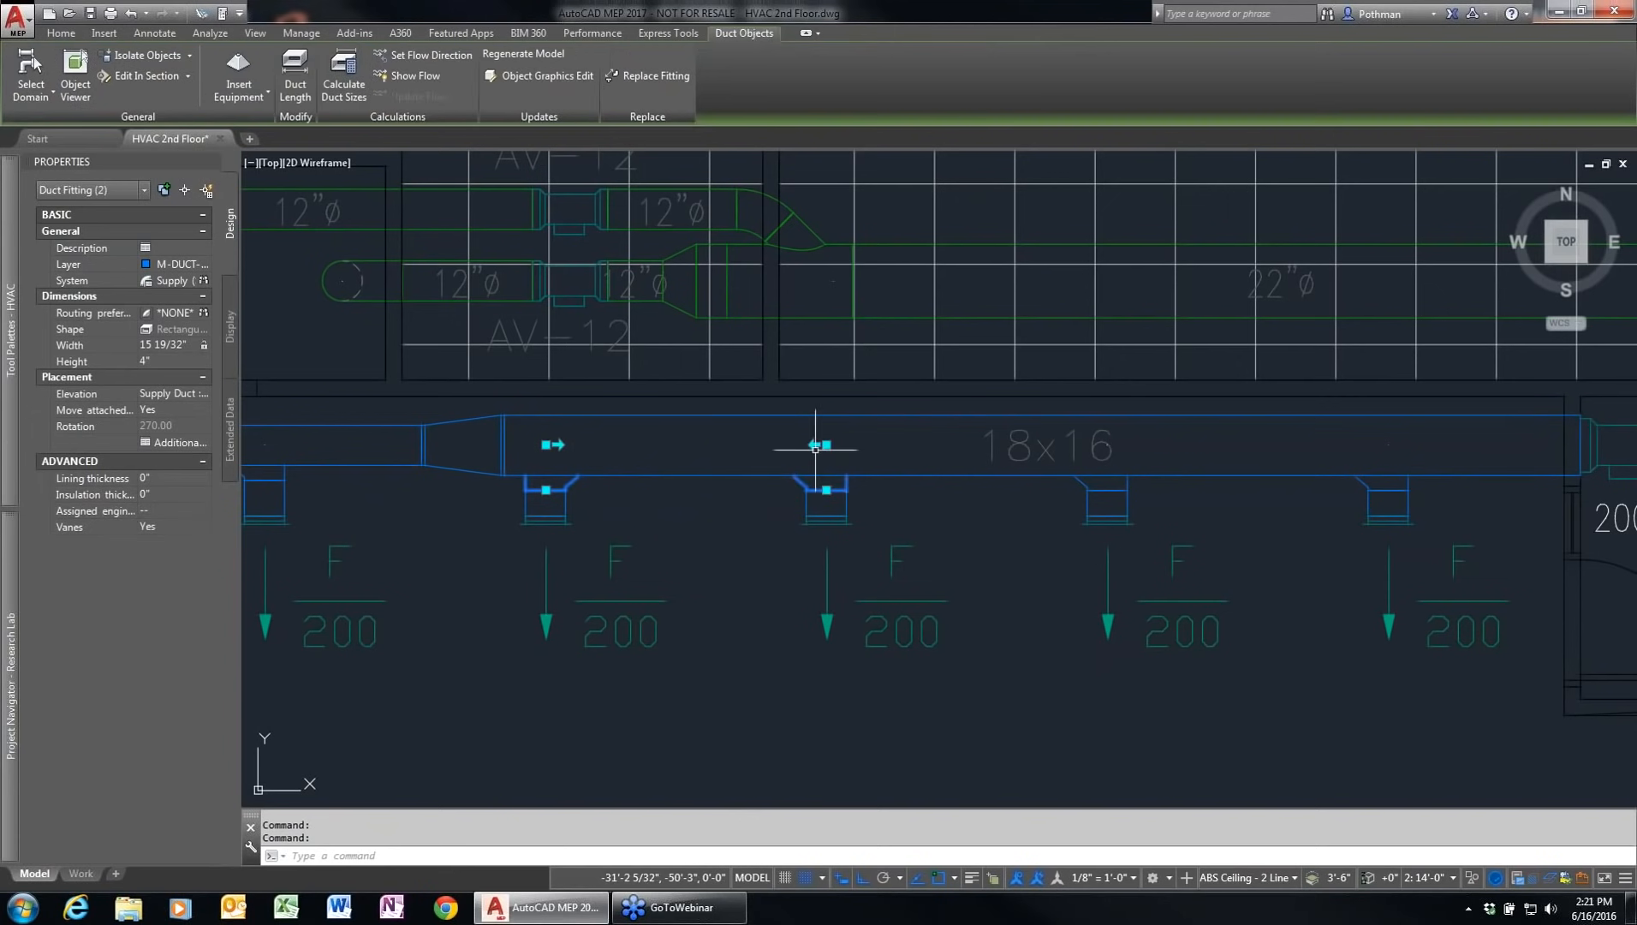
left_click(1104, 486)
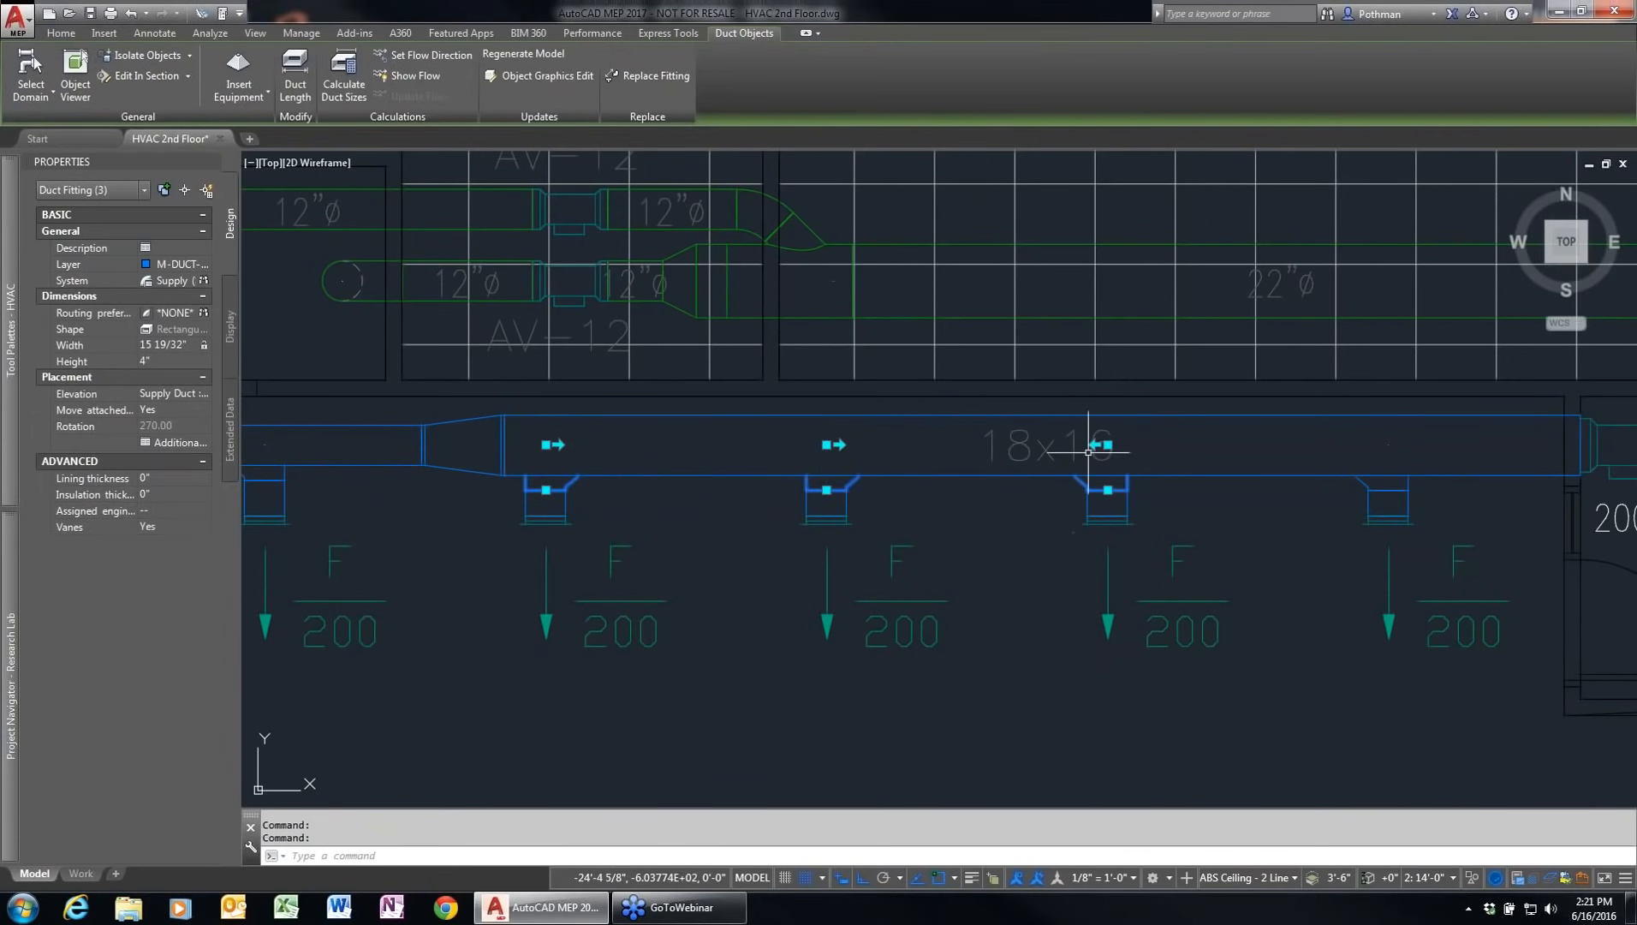
left_click(1370, 484)
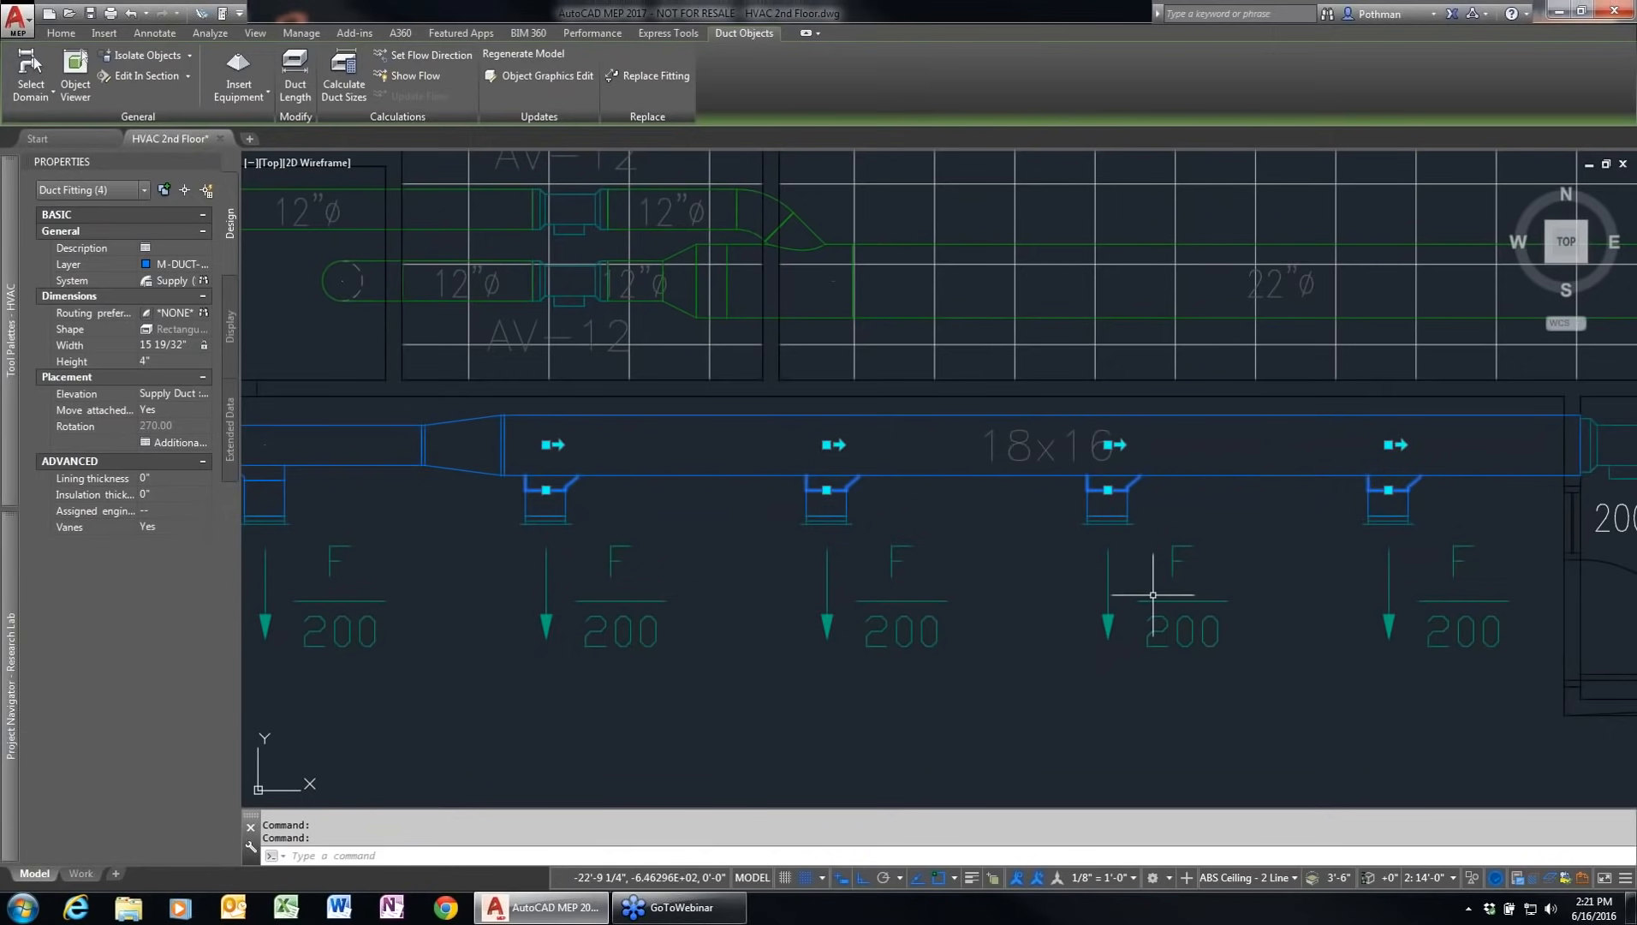
key("Escape")
Step: Close the HVAC 2nd Floor drawing and open the HVAC Penthouse construct from the project's Mechanical folder
scroll(1418, 566, "down", 4)
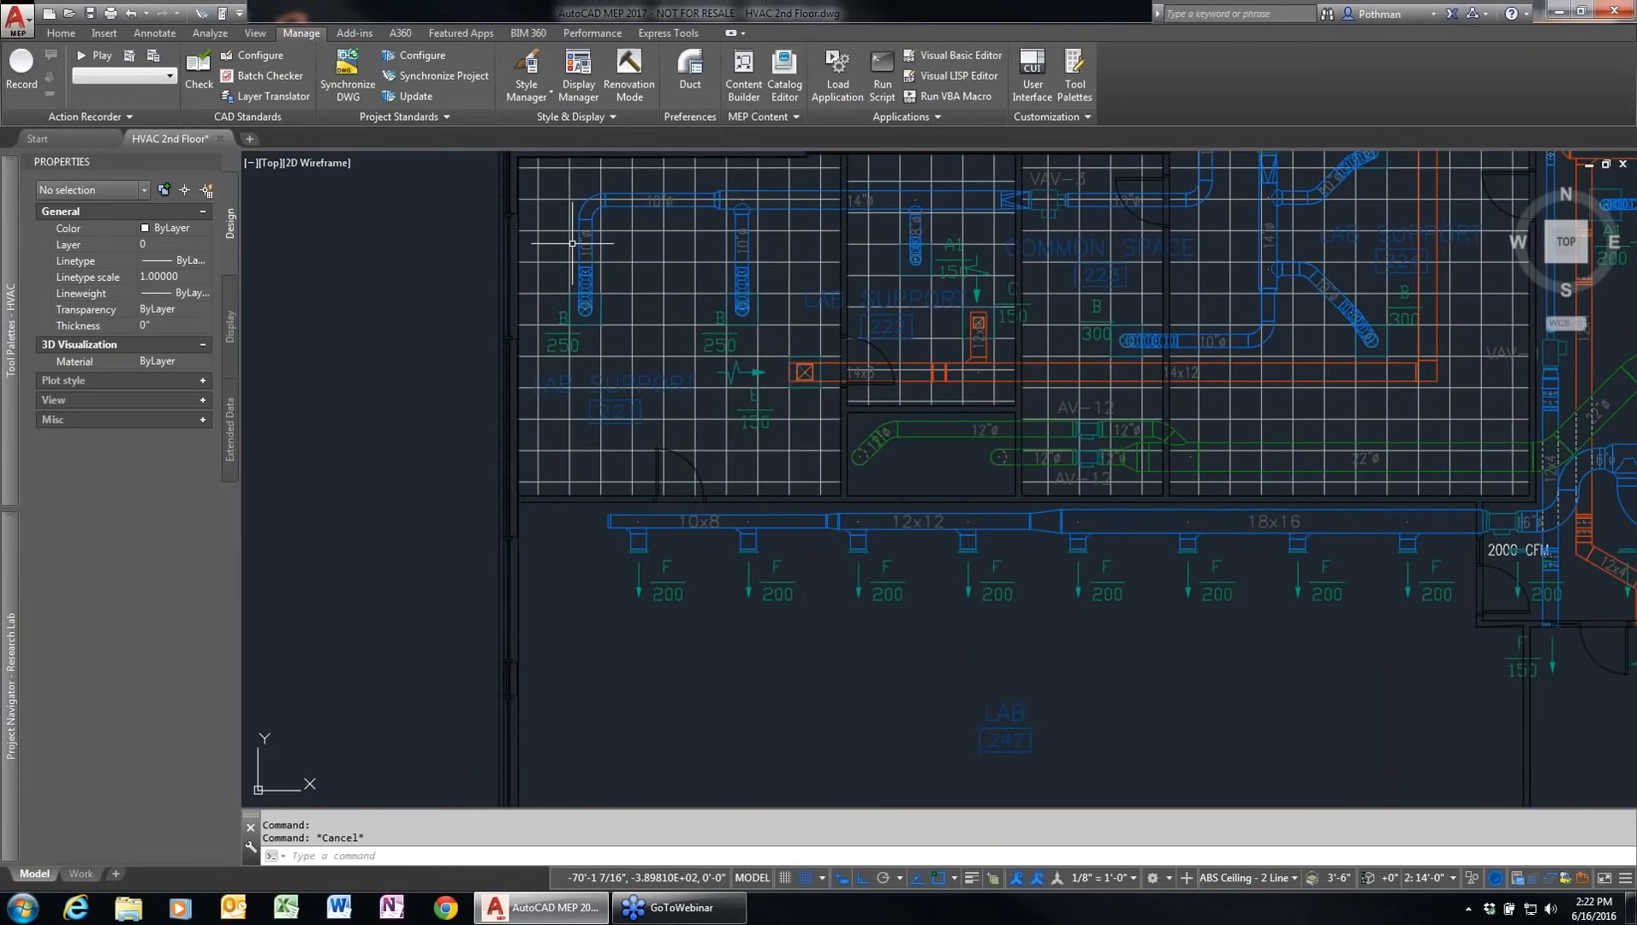
scroll(1305, 424, "up", 3)
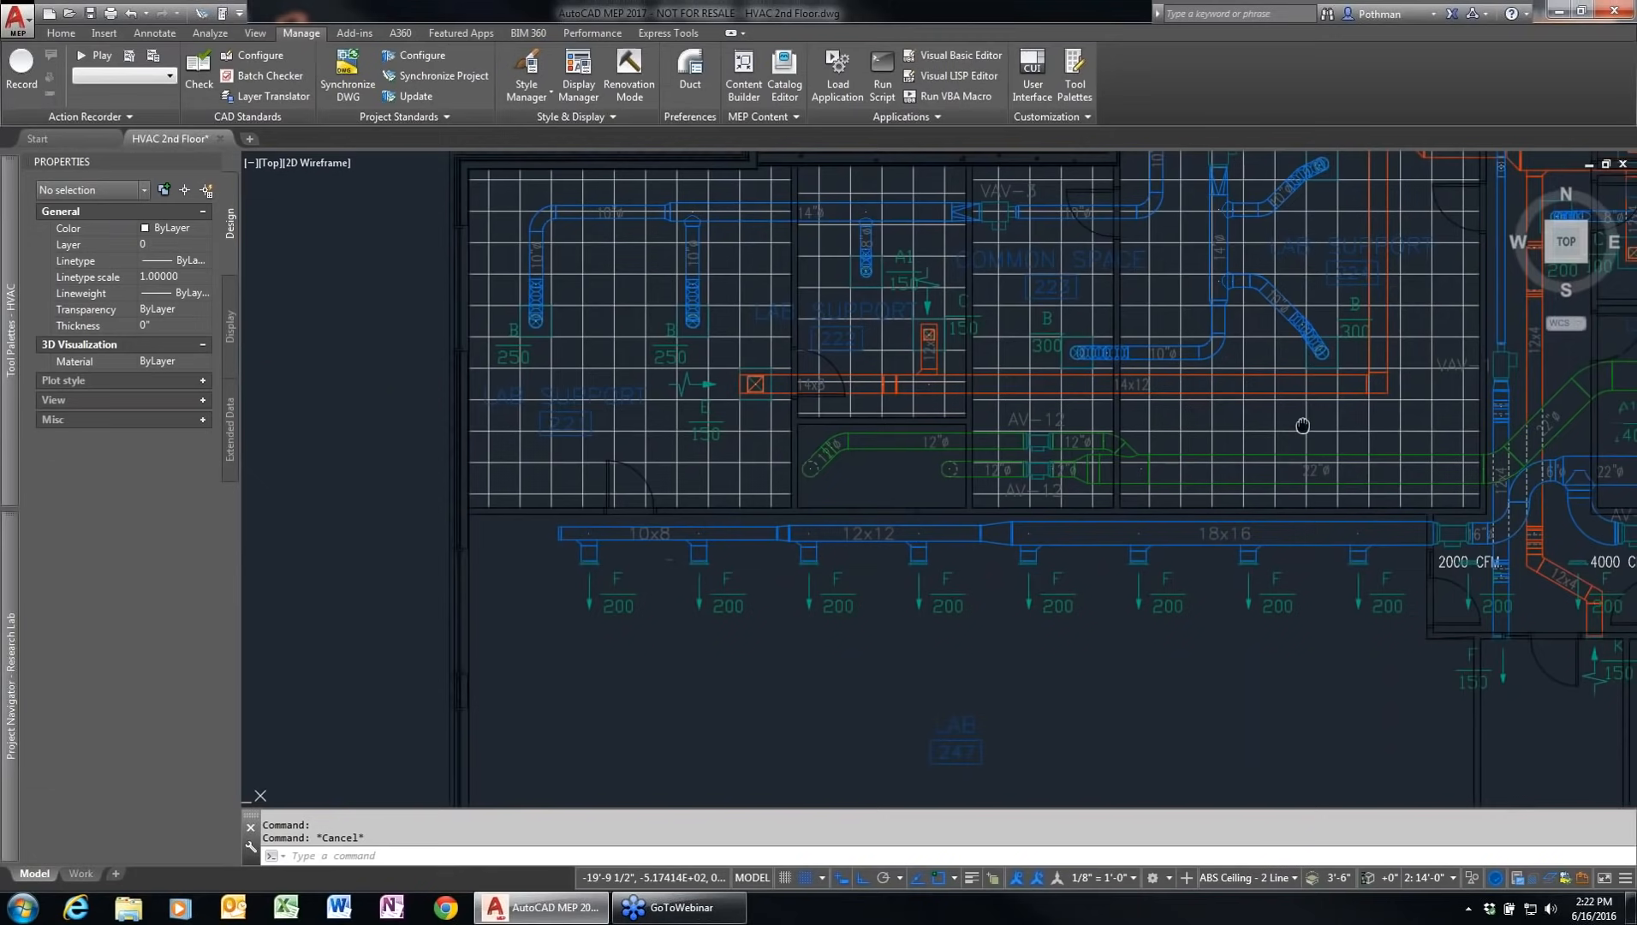
scroll(1248, 462, "down", 4)
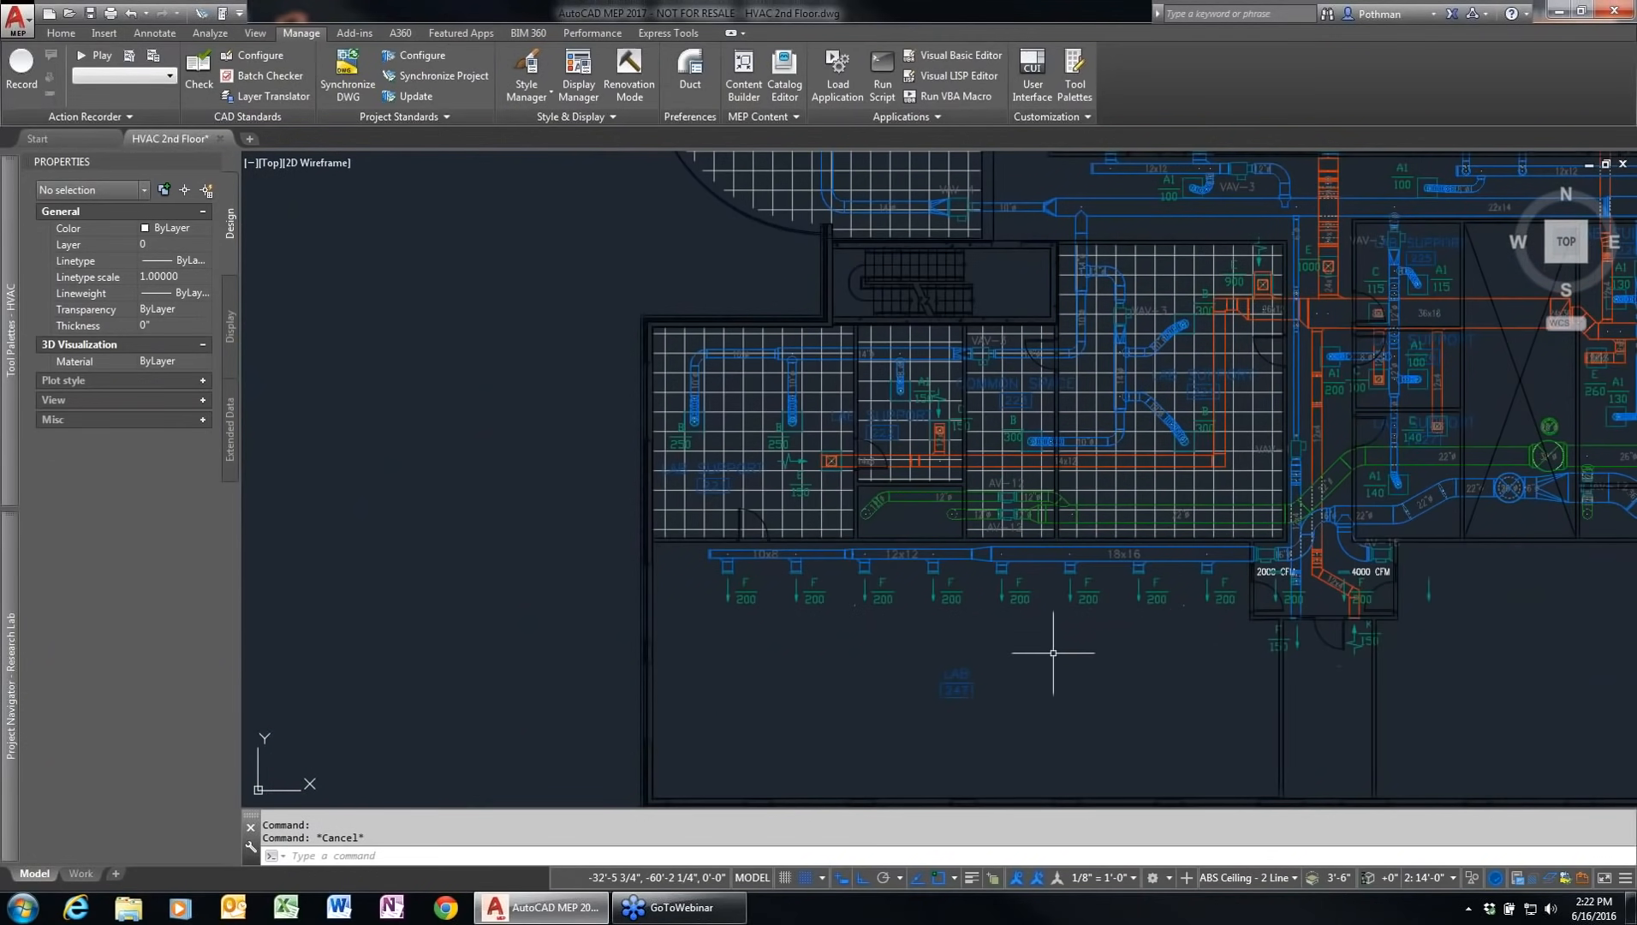
left_click(220, 138)
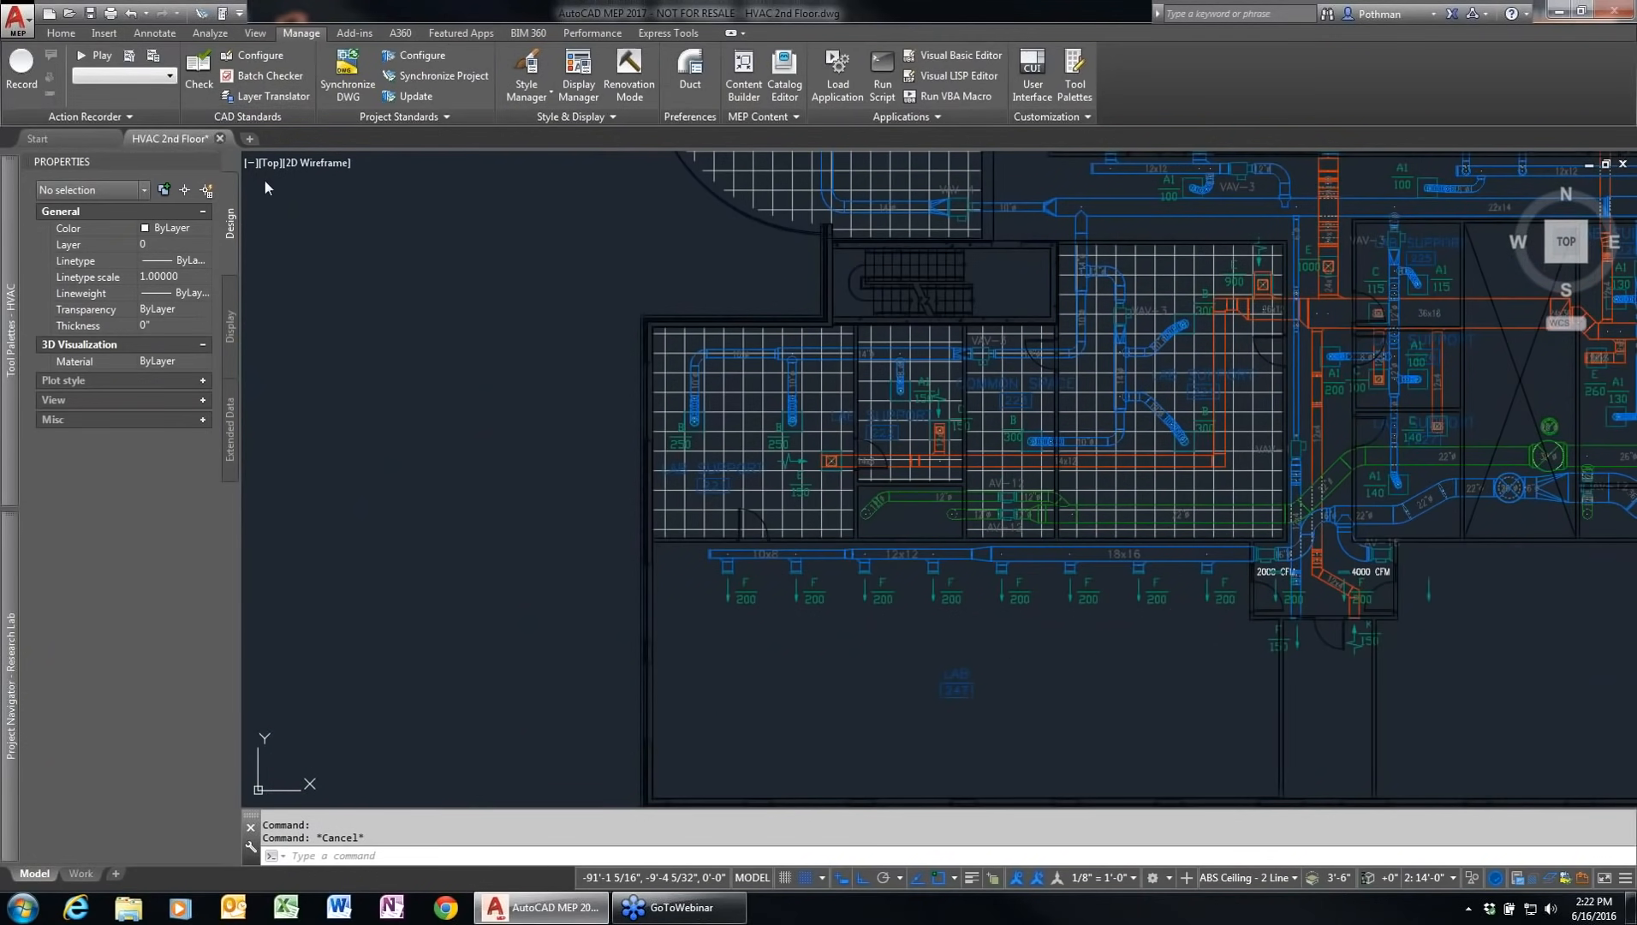
left_click(890, 493)
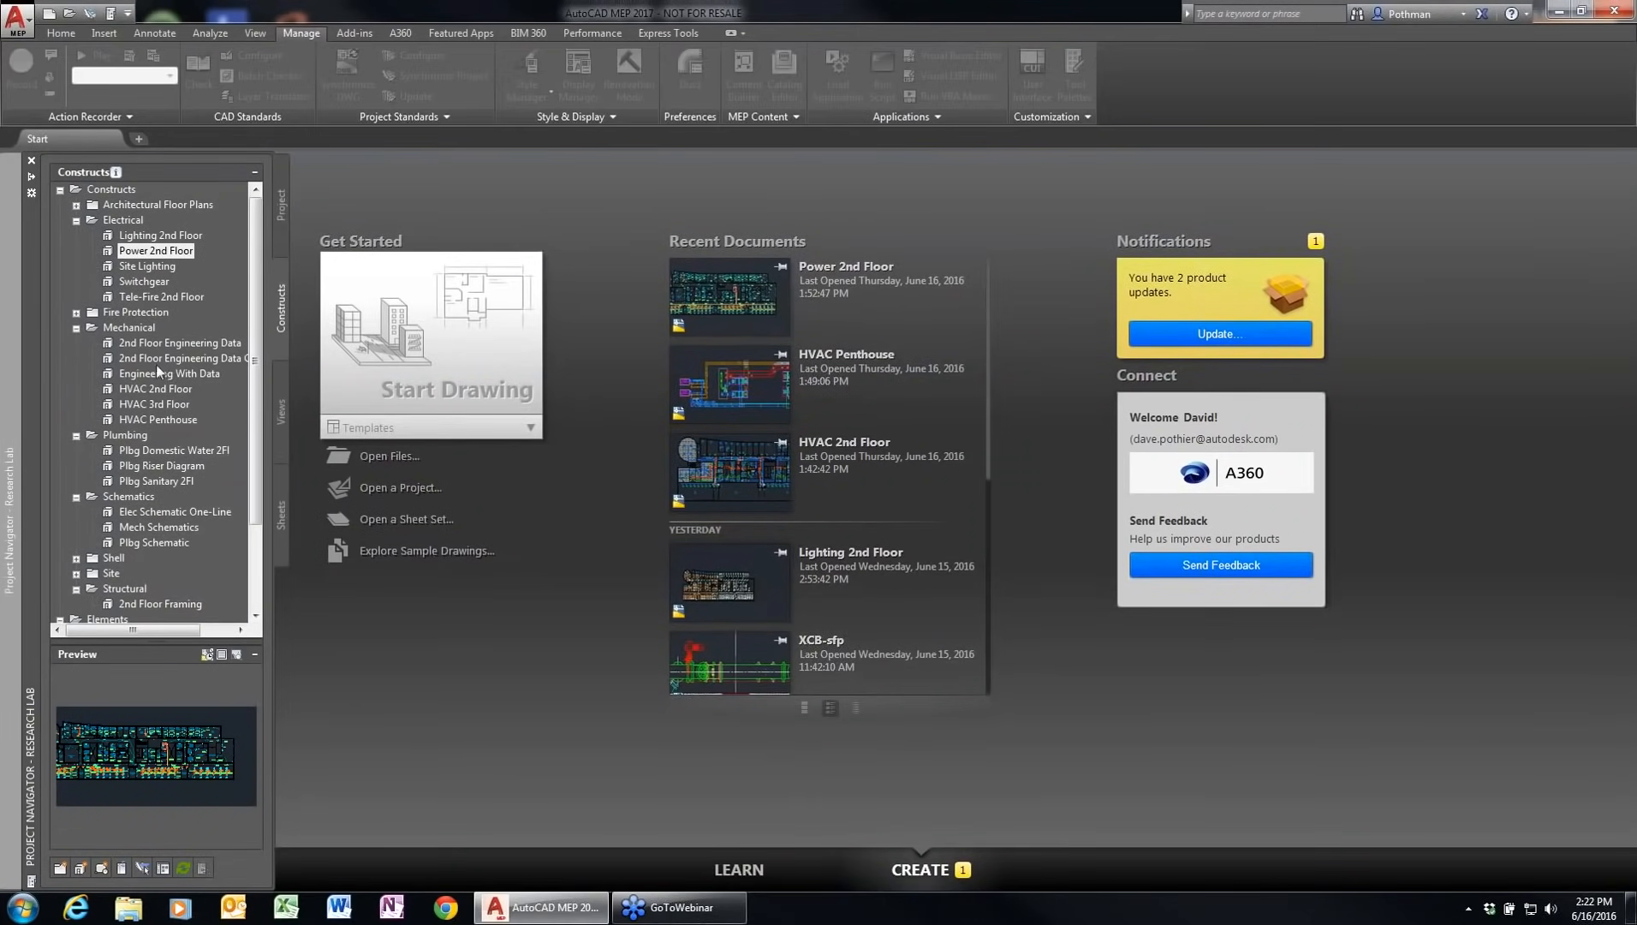
left_click(142, 420)
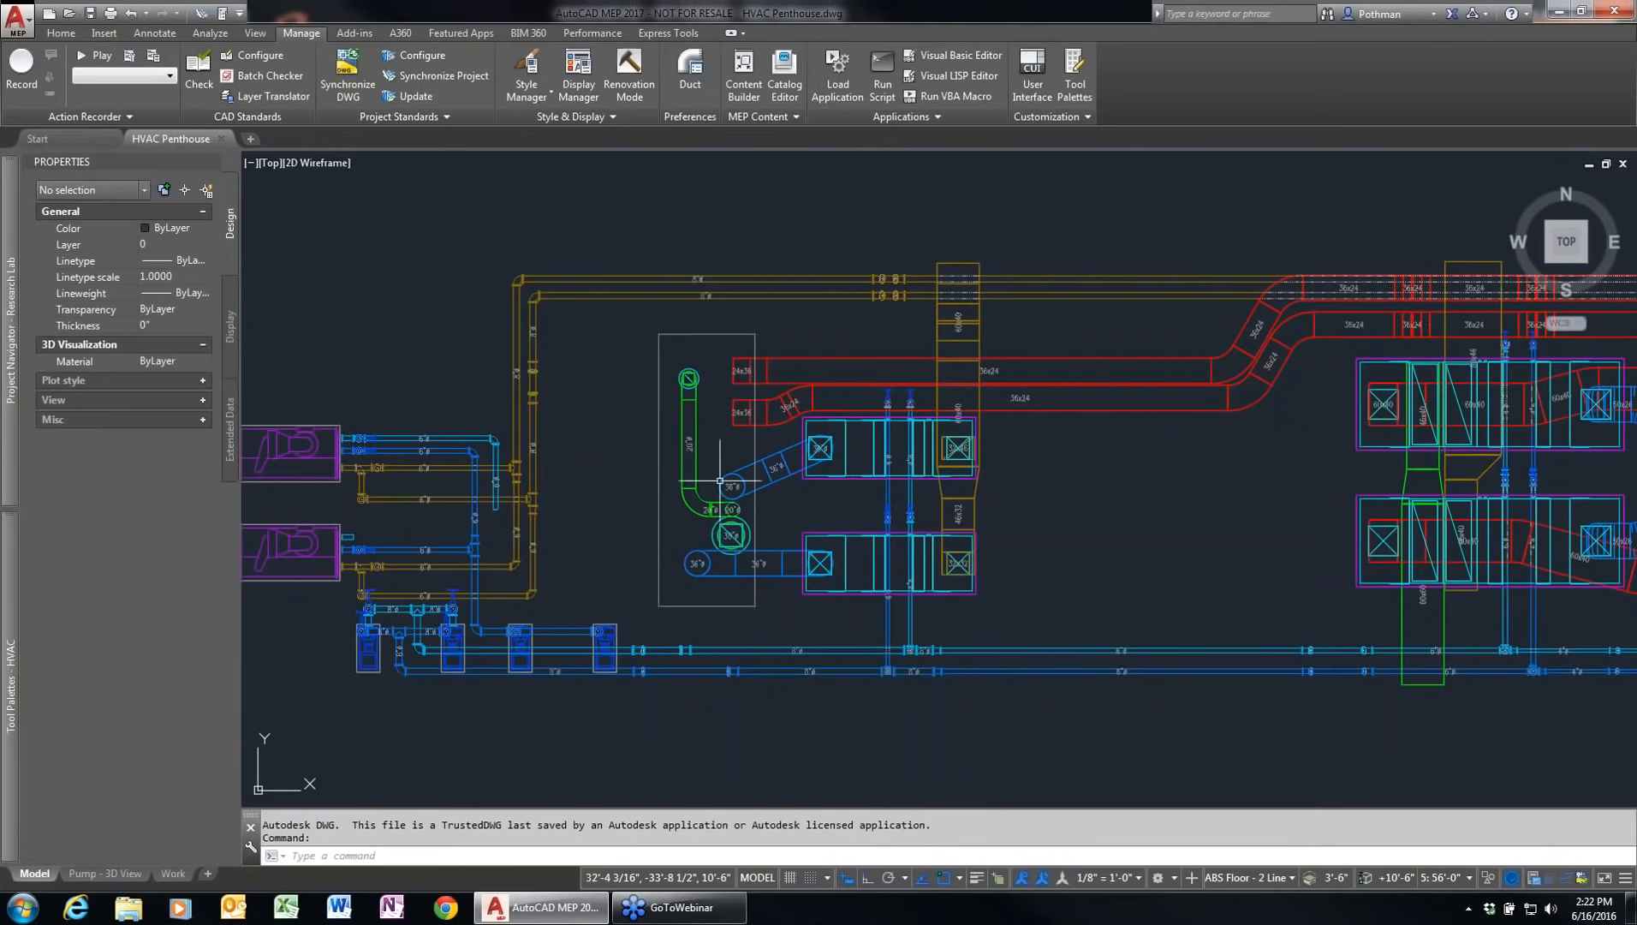
Step: Examine the chillers, pumps and connecting piping at the west end of the penthouse plan
middle_click_drag(602, 496, 873, 465)
scroll(865, 475, "down", 2)
scroll(848, 487, "up", 2)
scroll(848, 471, "down", 2)
scroll(851, 492, "up", 2)
scroll(851, 492, "up", 2)
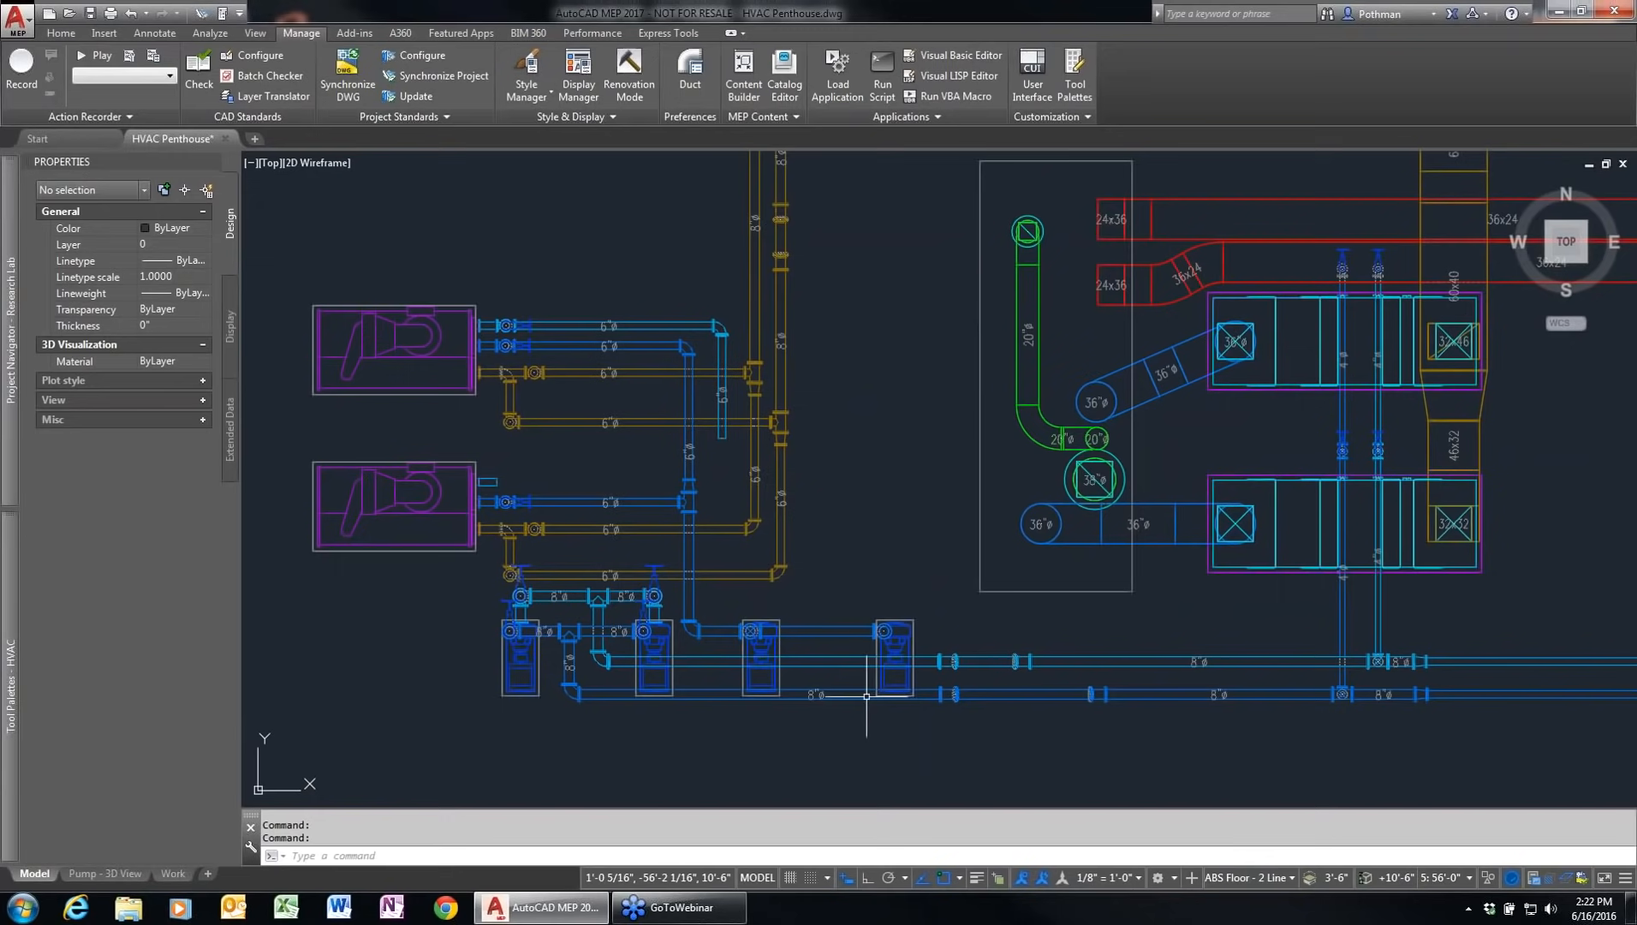
scroll(849, 720, "up", 2)
middle_click_drag(848, 731, 1074, 720)
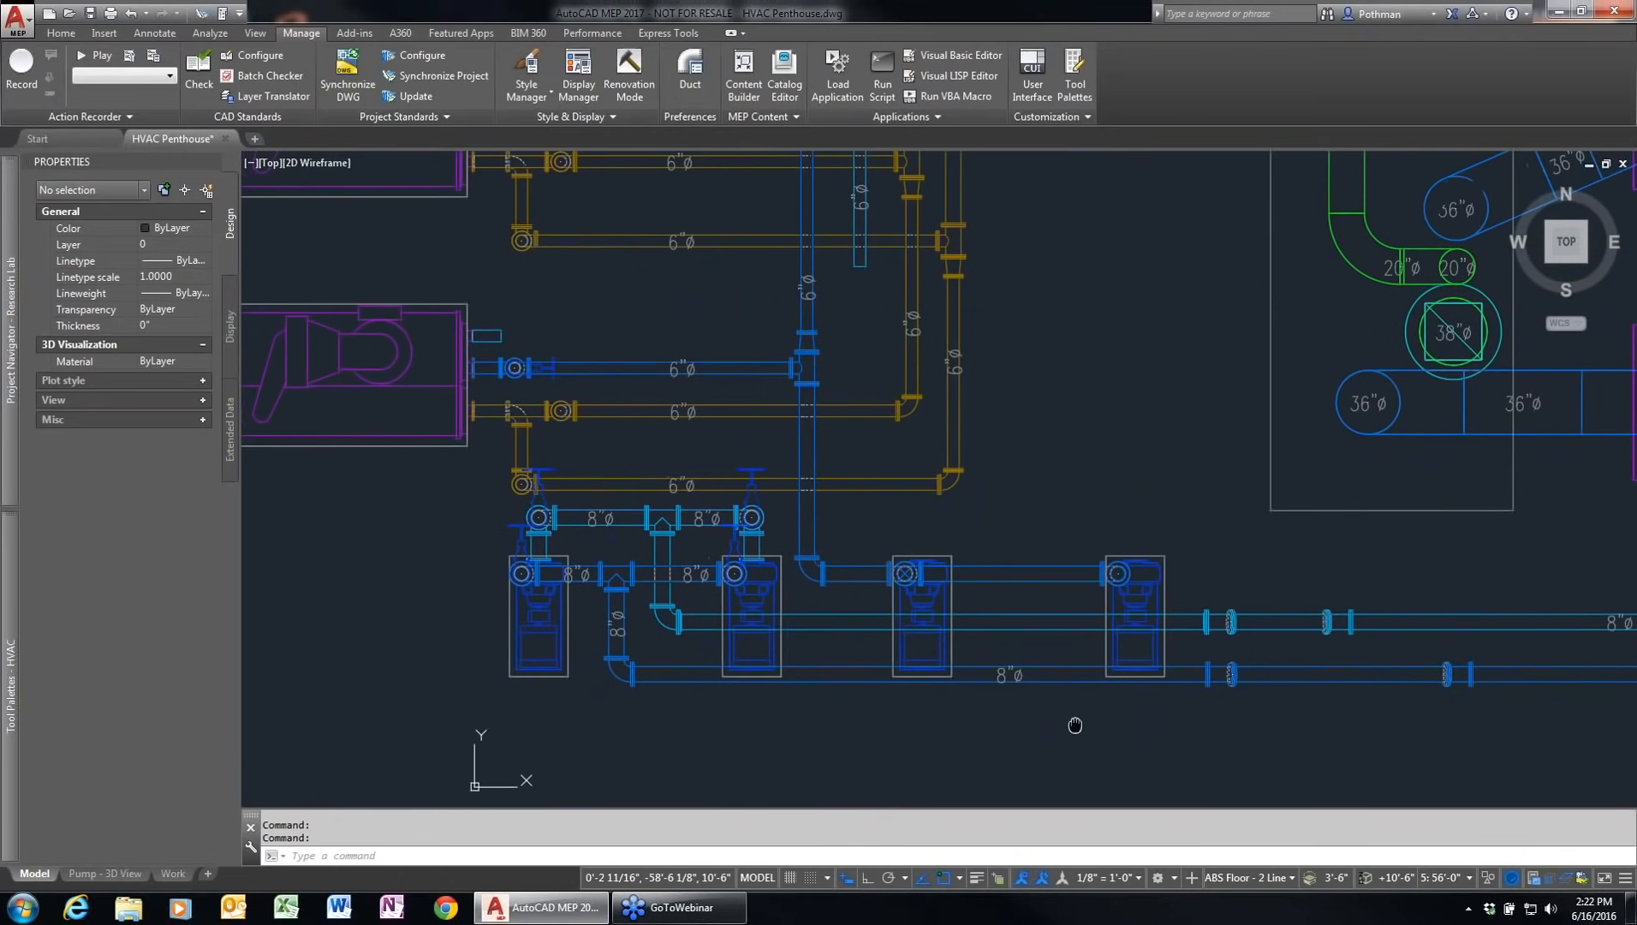
scroll(1077, 727, "down", 2)
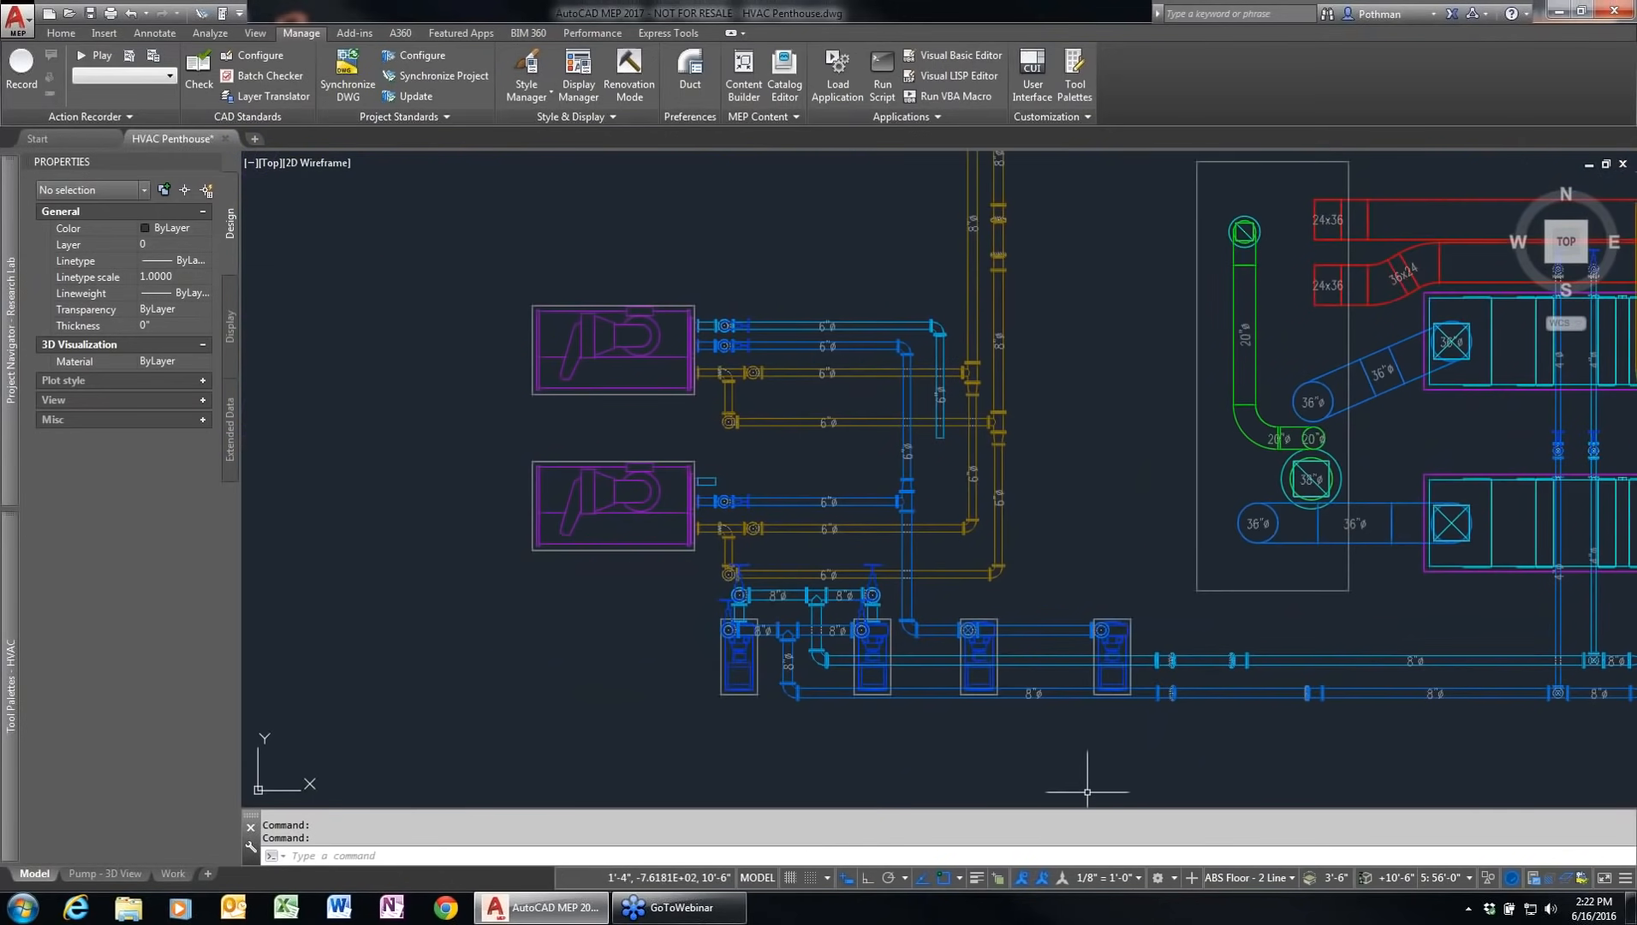
Step: Switch to the Piping workspace and bring up its pipe-building tools and piping tool palette
left_click(1172, 878)
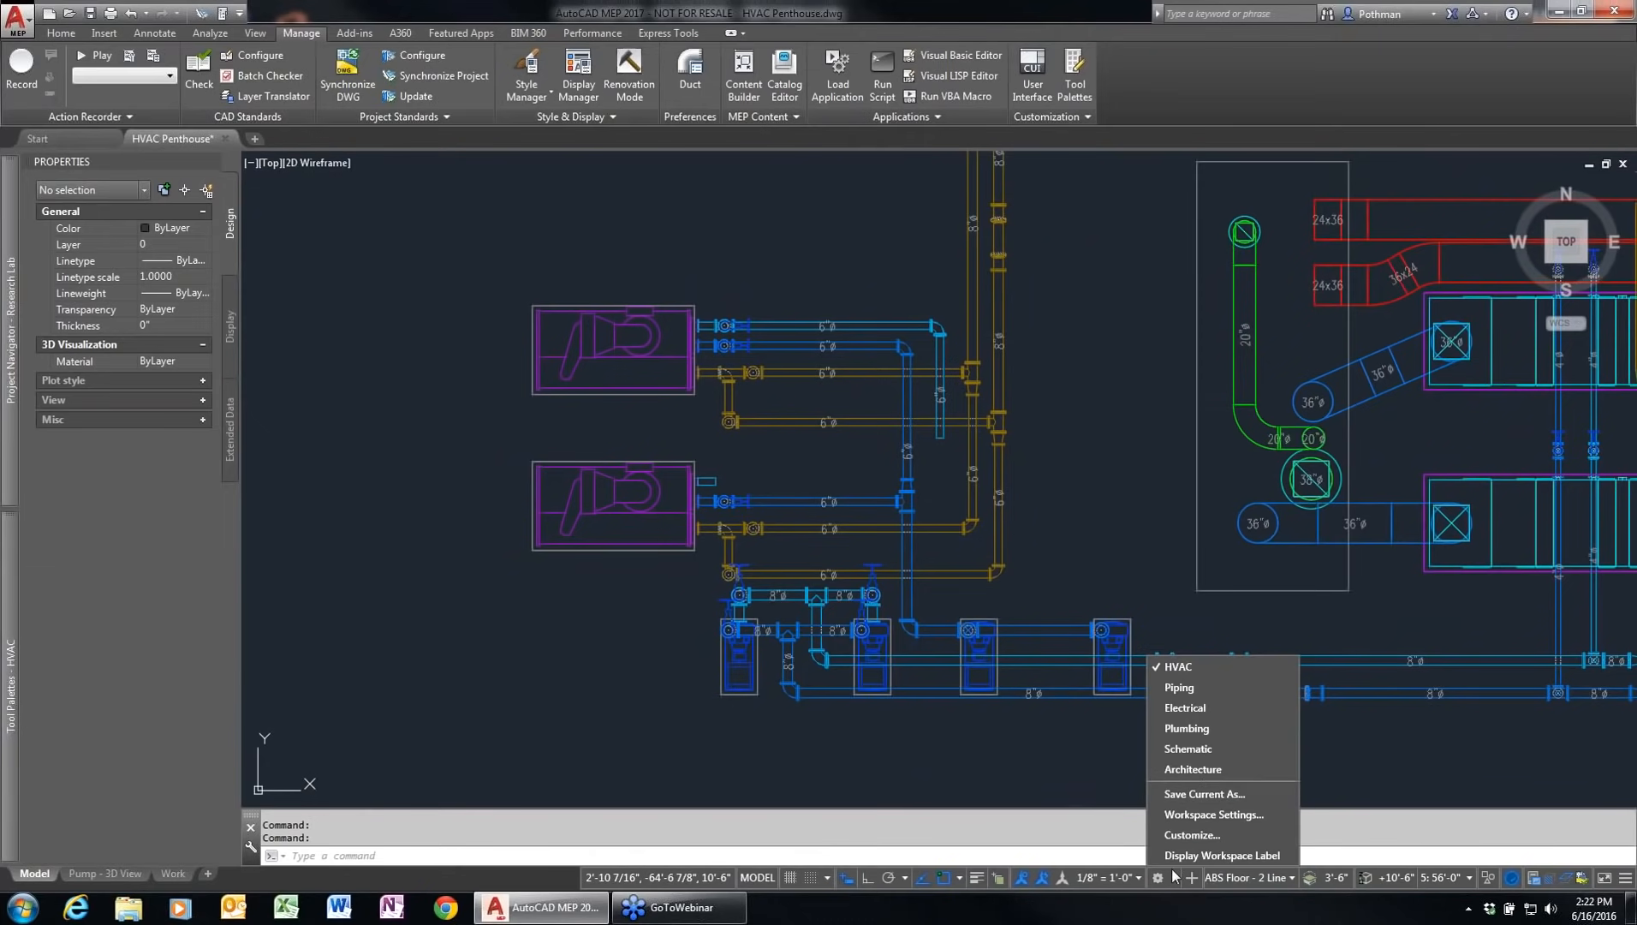
left_click(1194, 688)
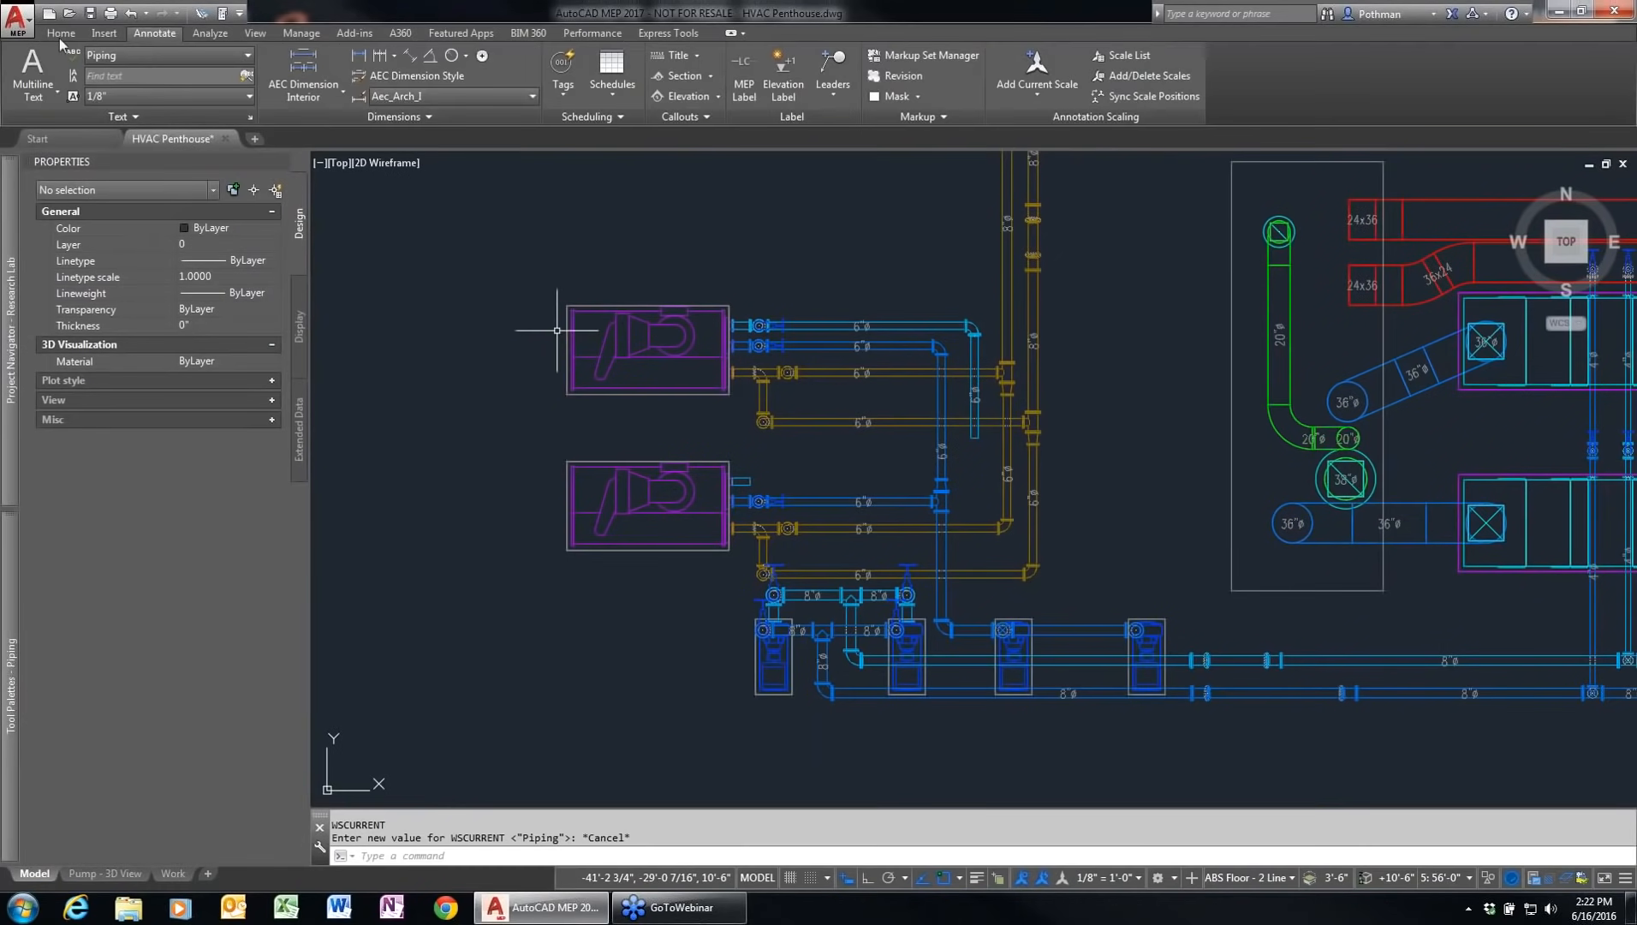
left_click(62, 35)
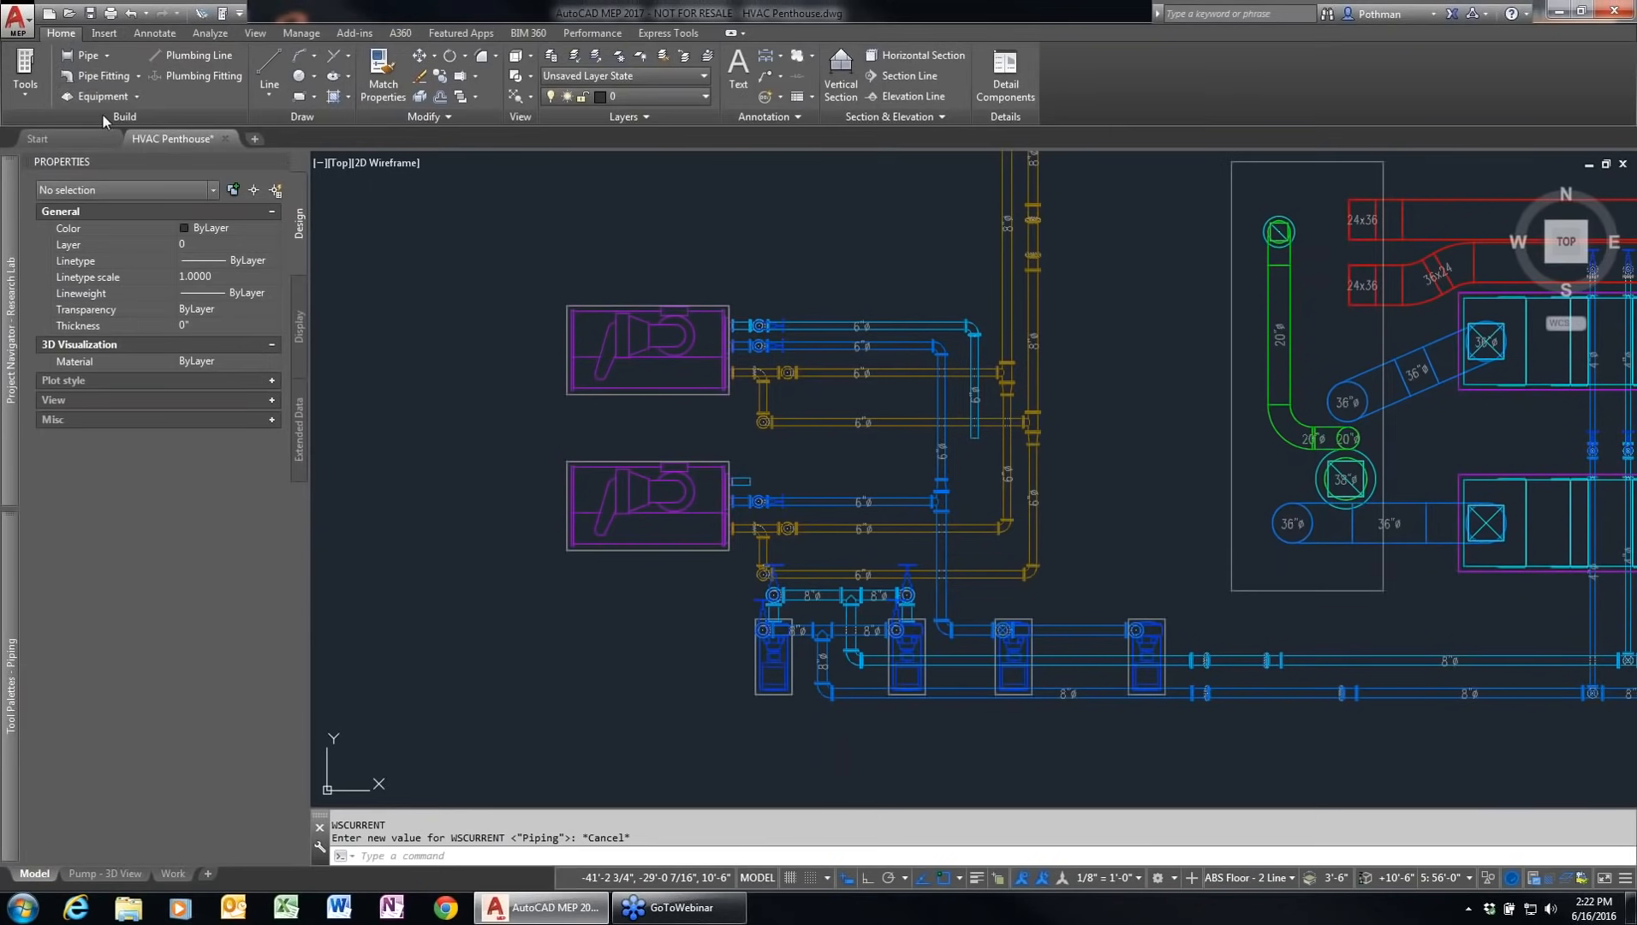
mouse_move(12, 726)
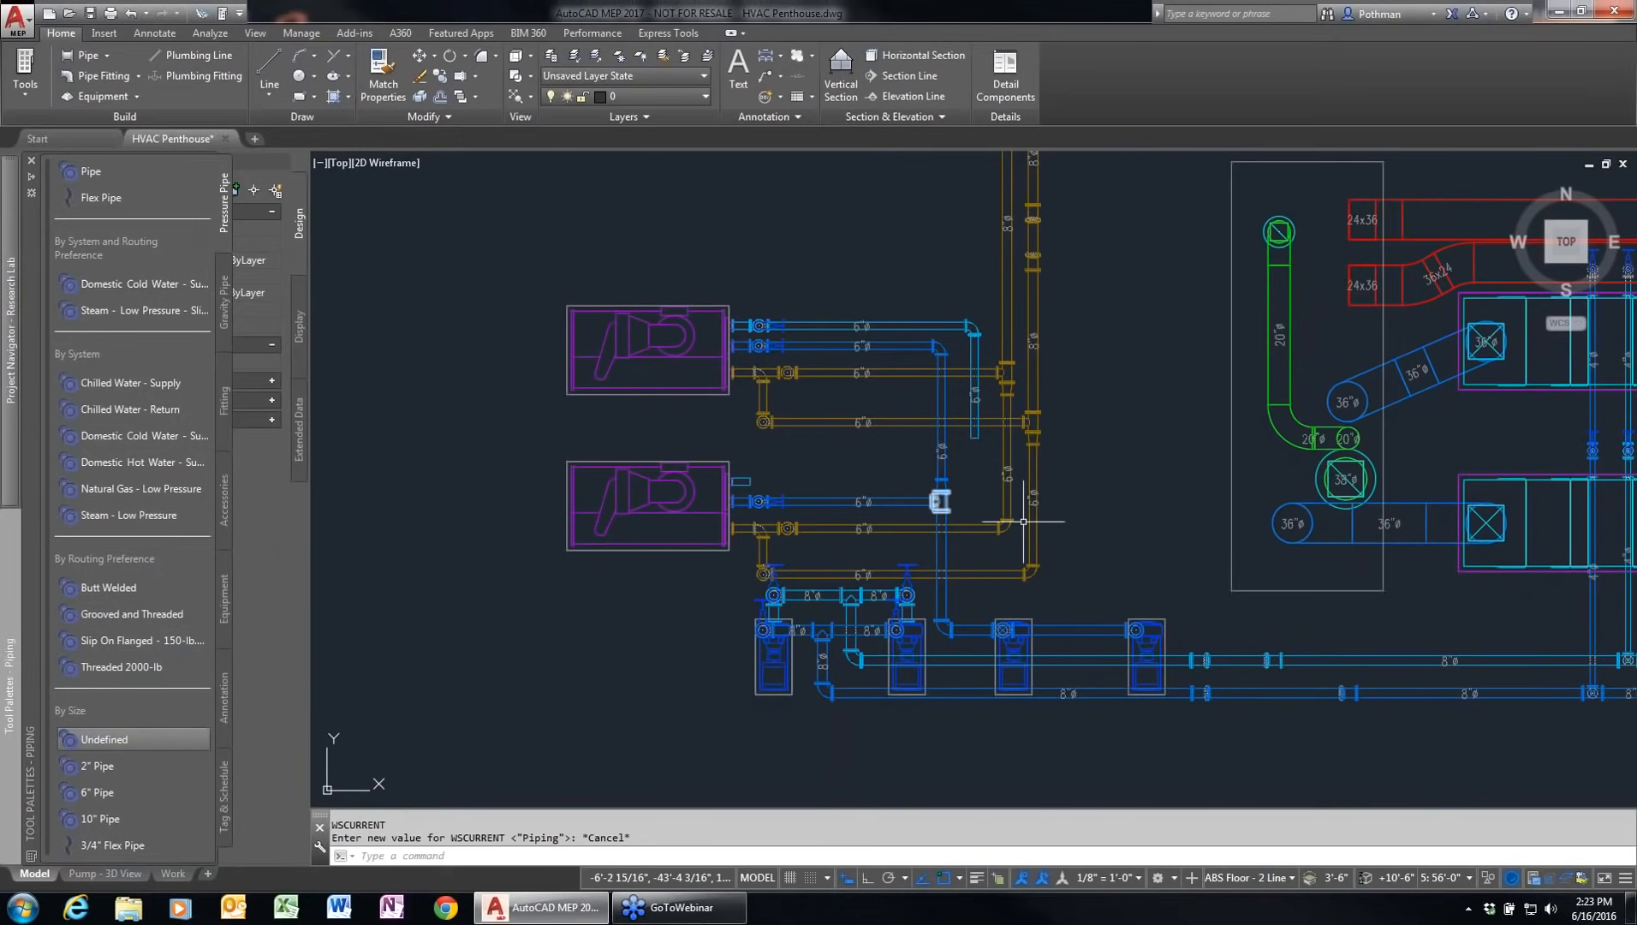
Step: Review the part size ranges in the Generic Flanged and Grooved and Threaded pipe routing preferences, and cancel the Style Manager
mouse_move(1149, 633)
middle_mouse_down()
mouse_move(1081, 604)
mouse_move(1051, 485)
middle_mouse_up()
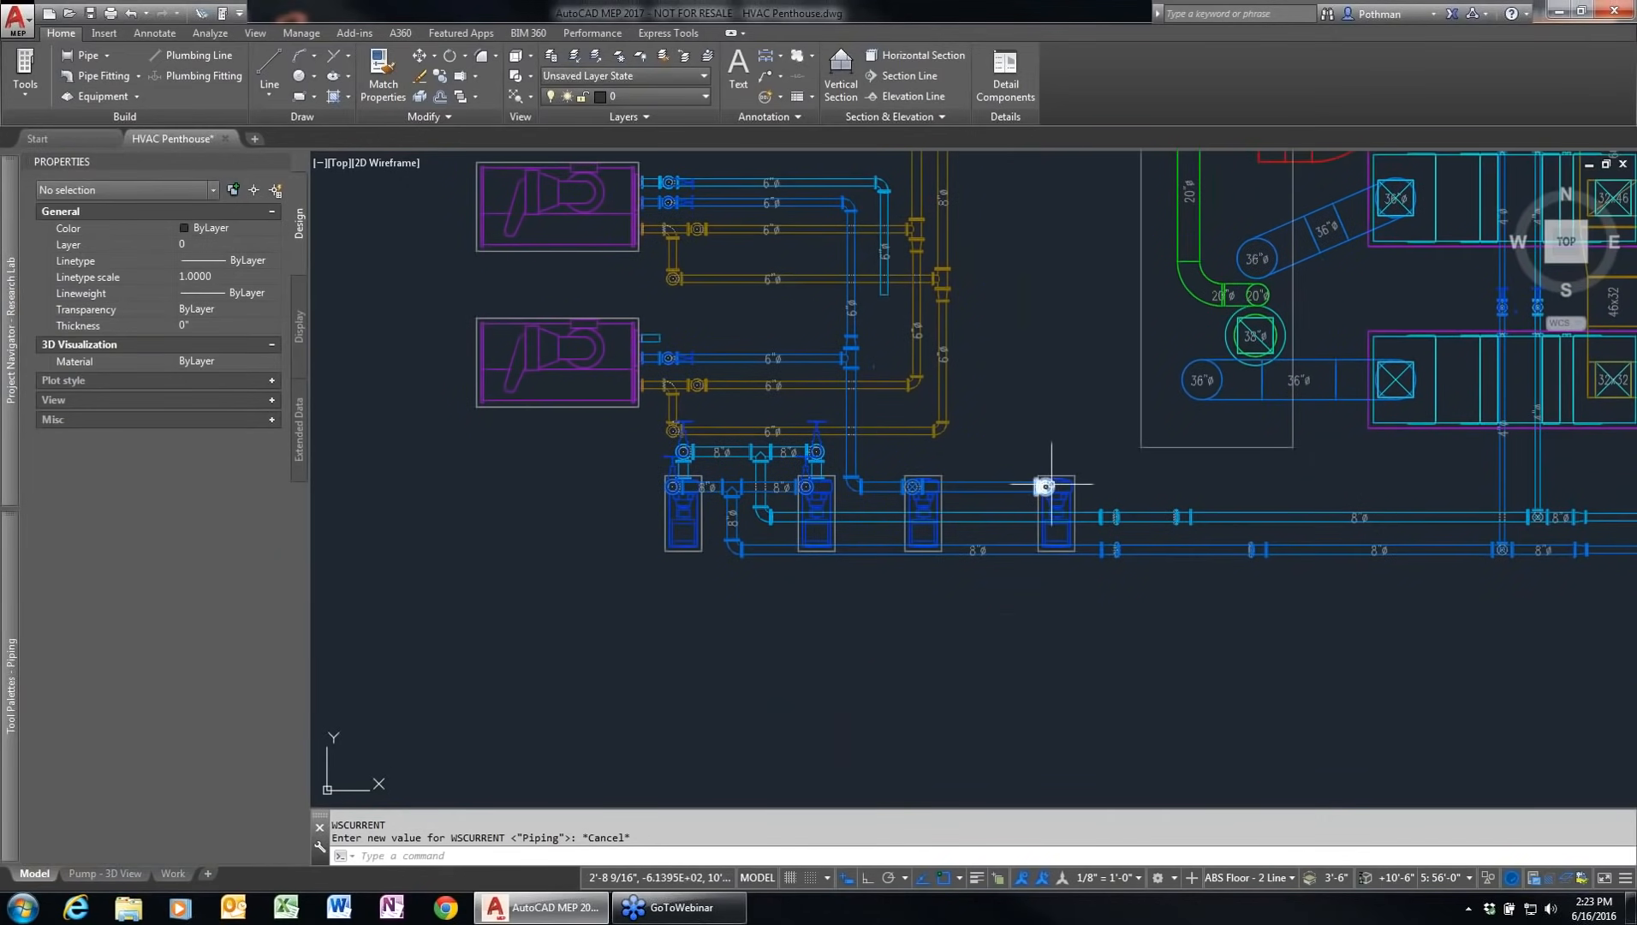
left_click(301, 32)
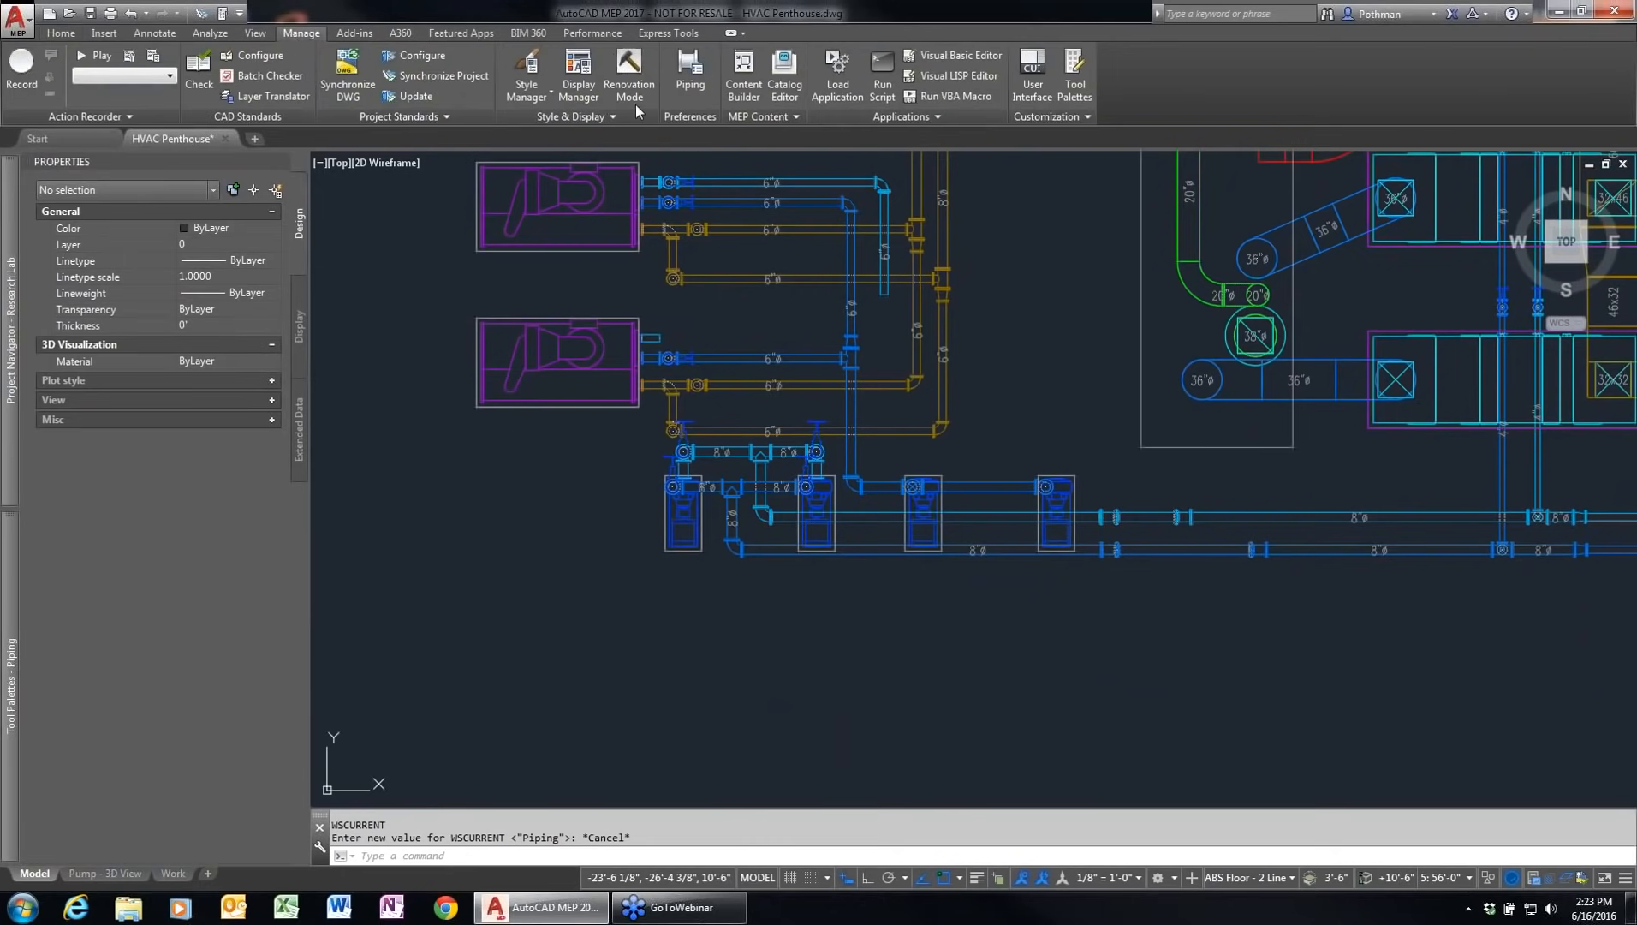
left_click(526, 93)
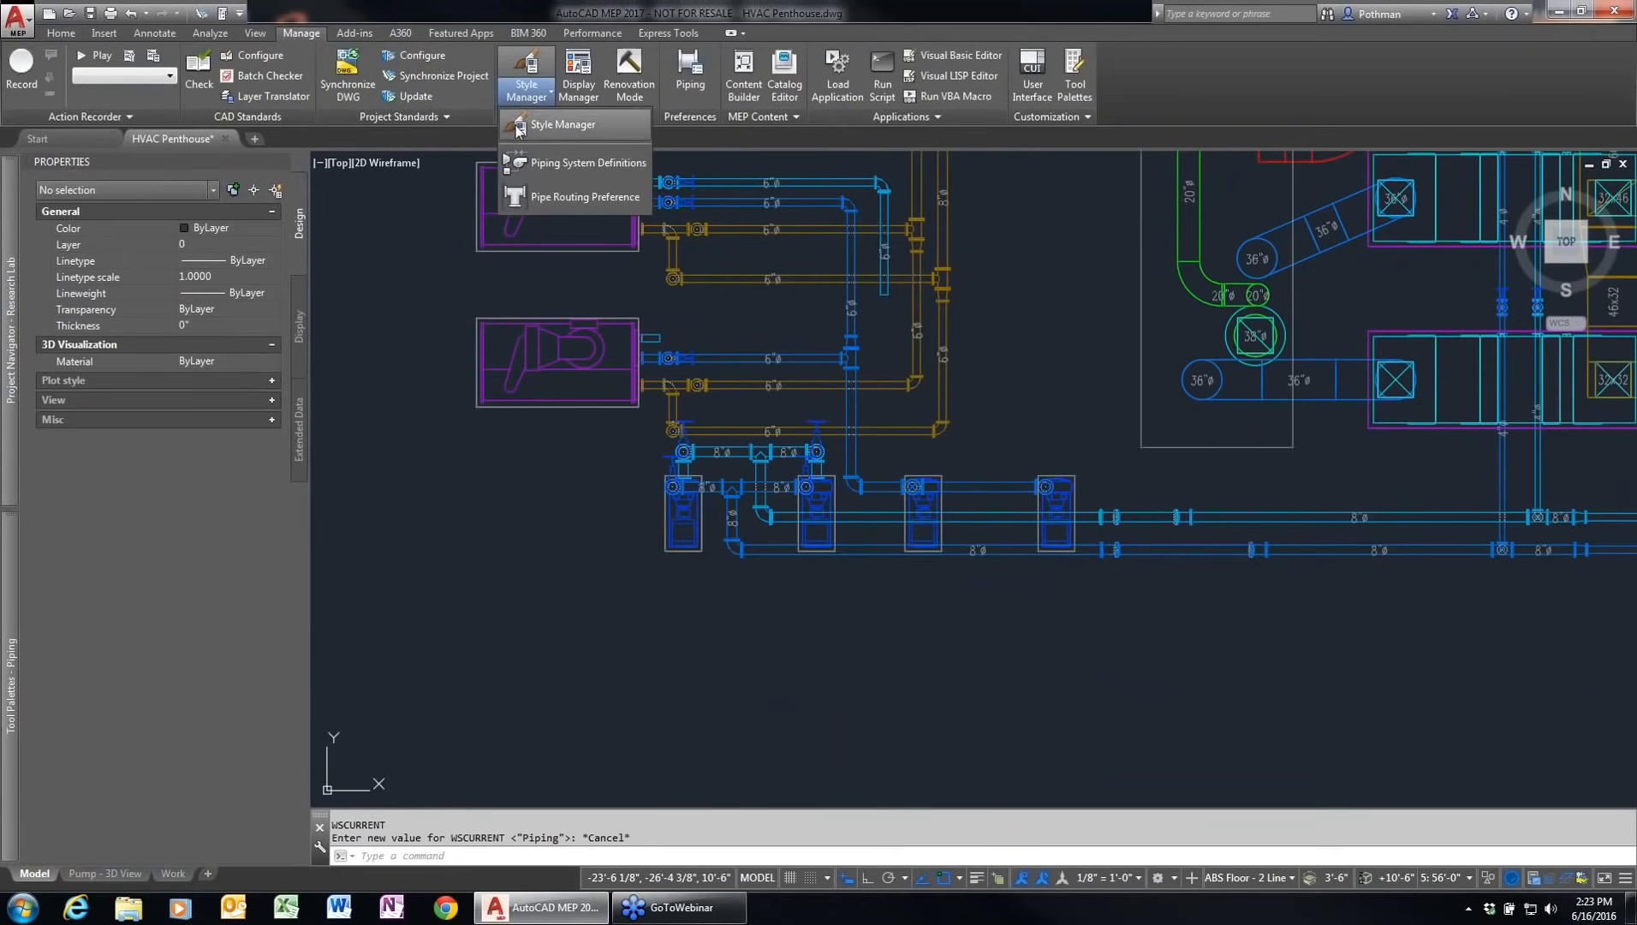
left_click(553, 199)
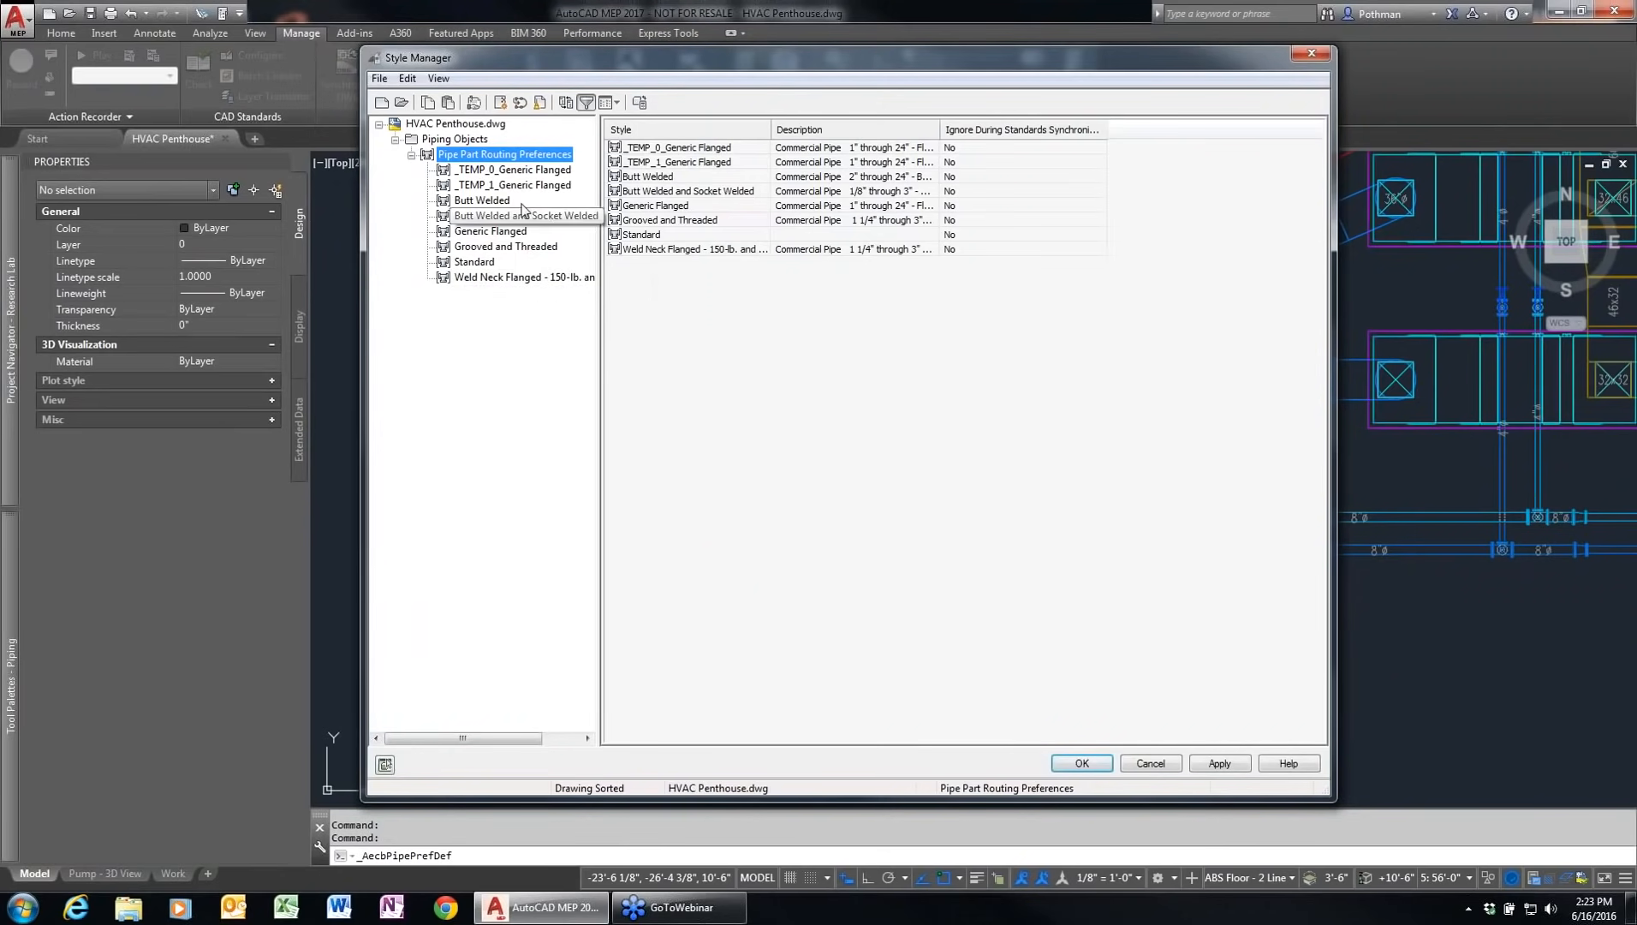
left_click(494, 232)
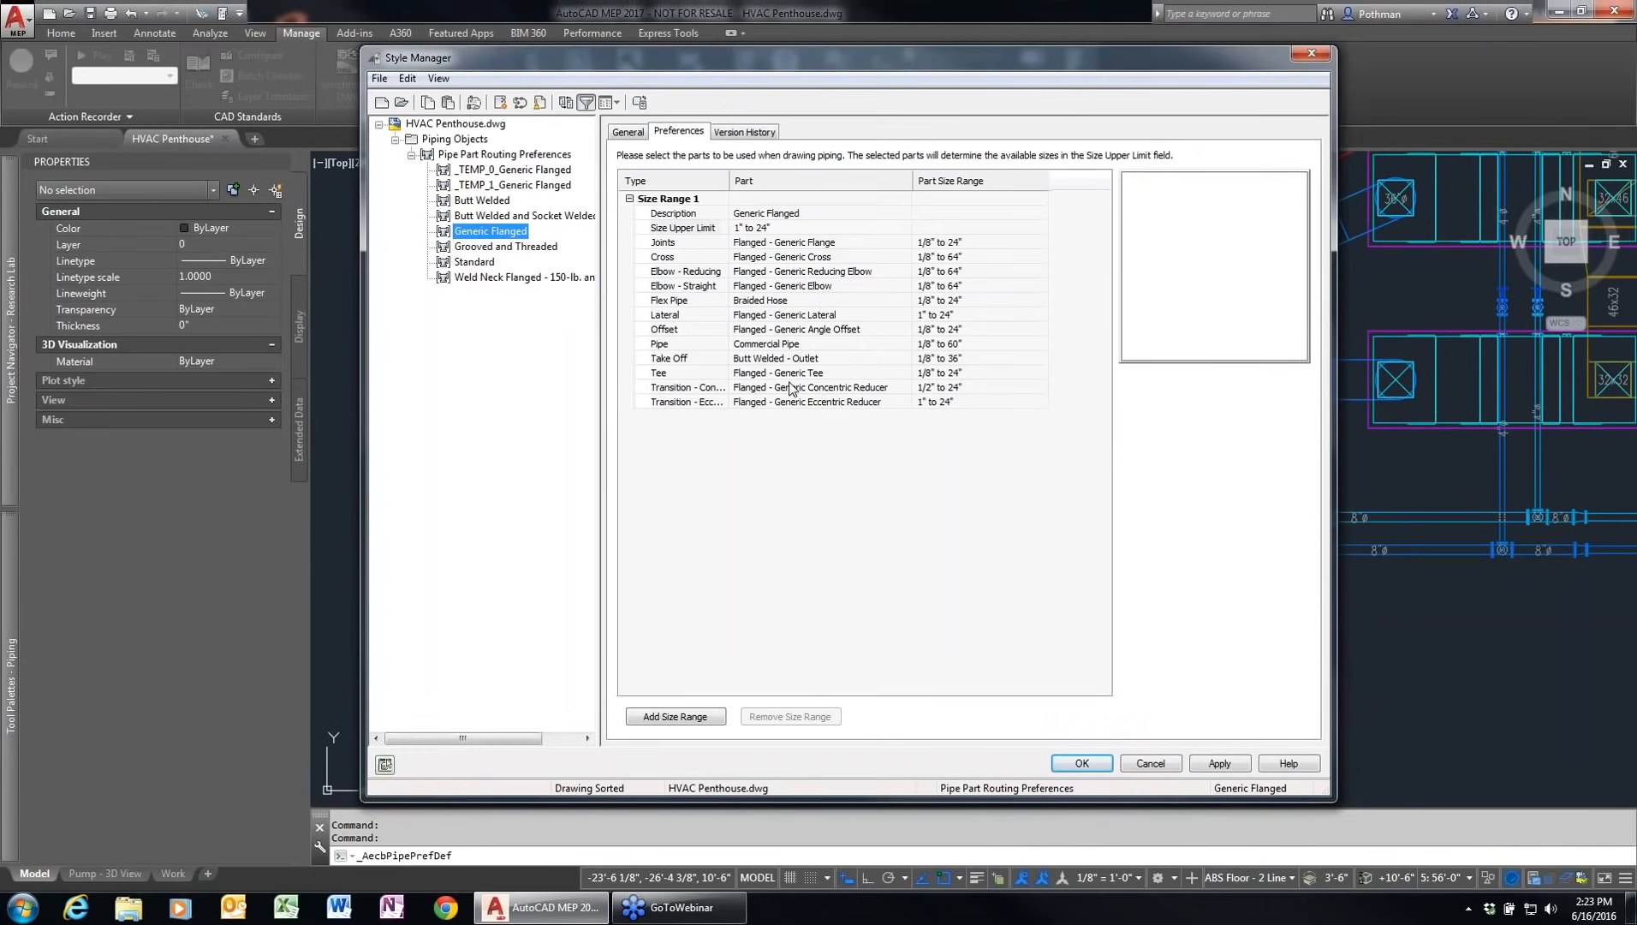
left_click(496, 248)
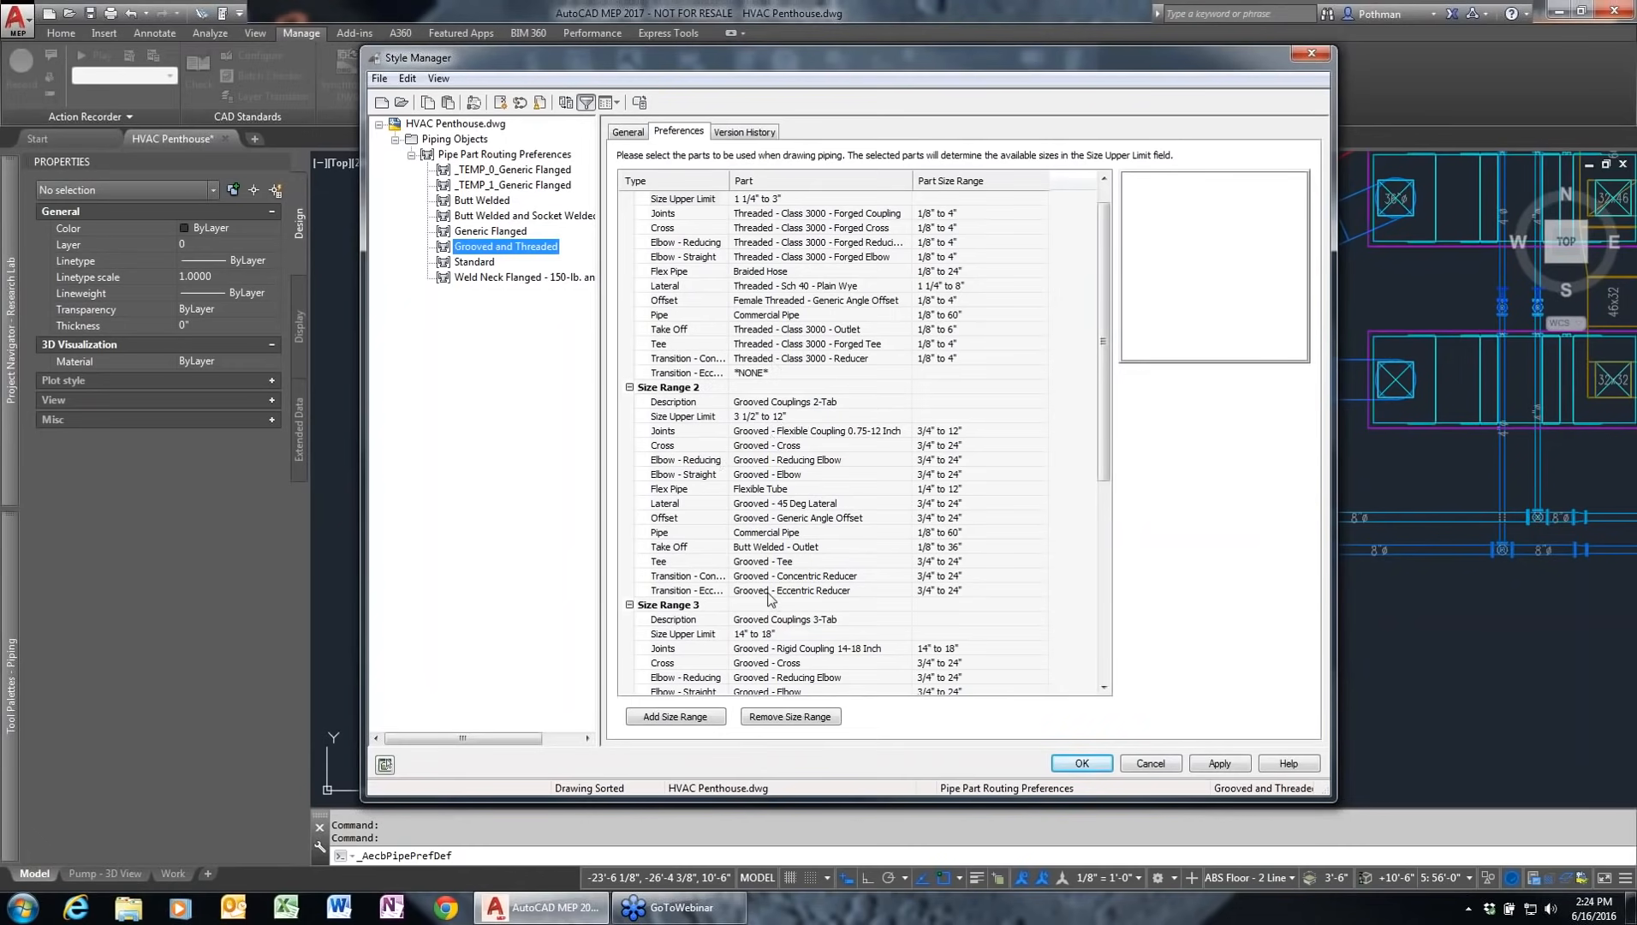
left_click_drag(1102, 389, 1103, 555)
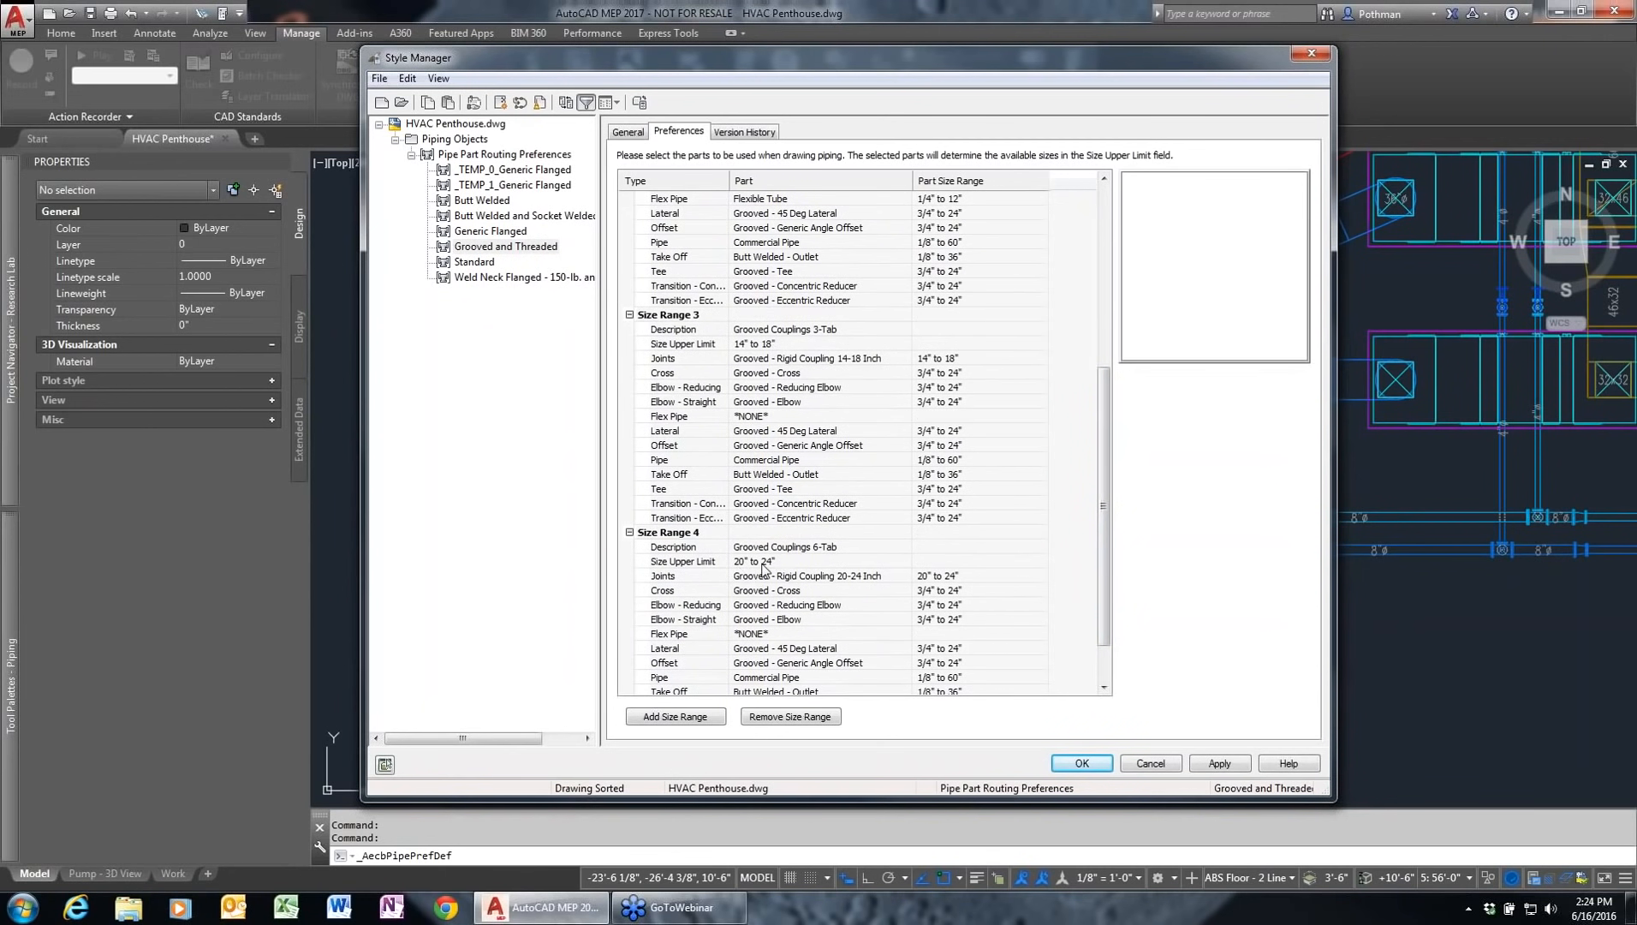
left_click(1150, 762)
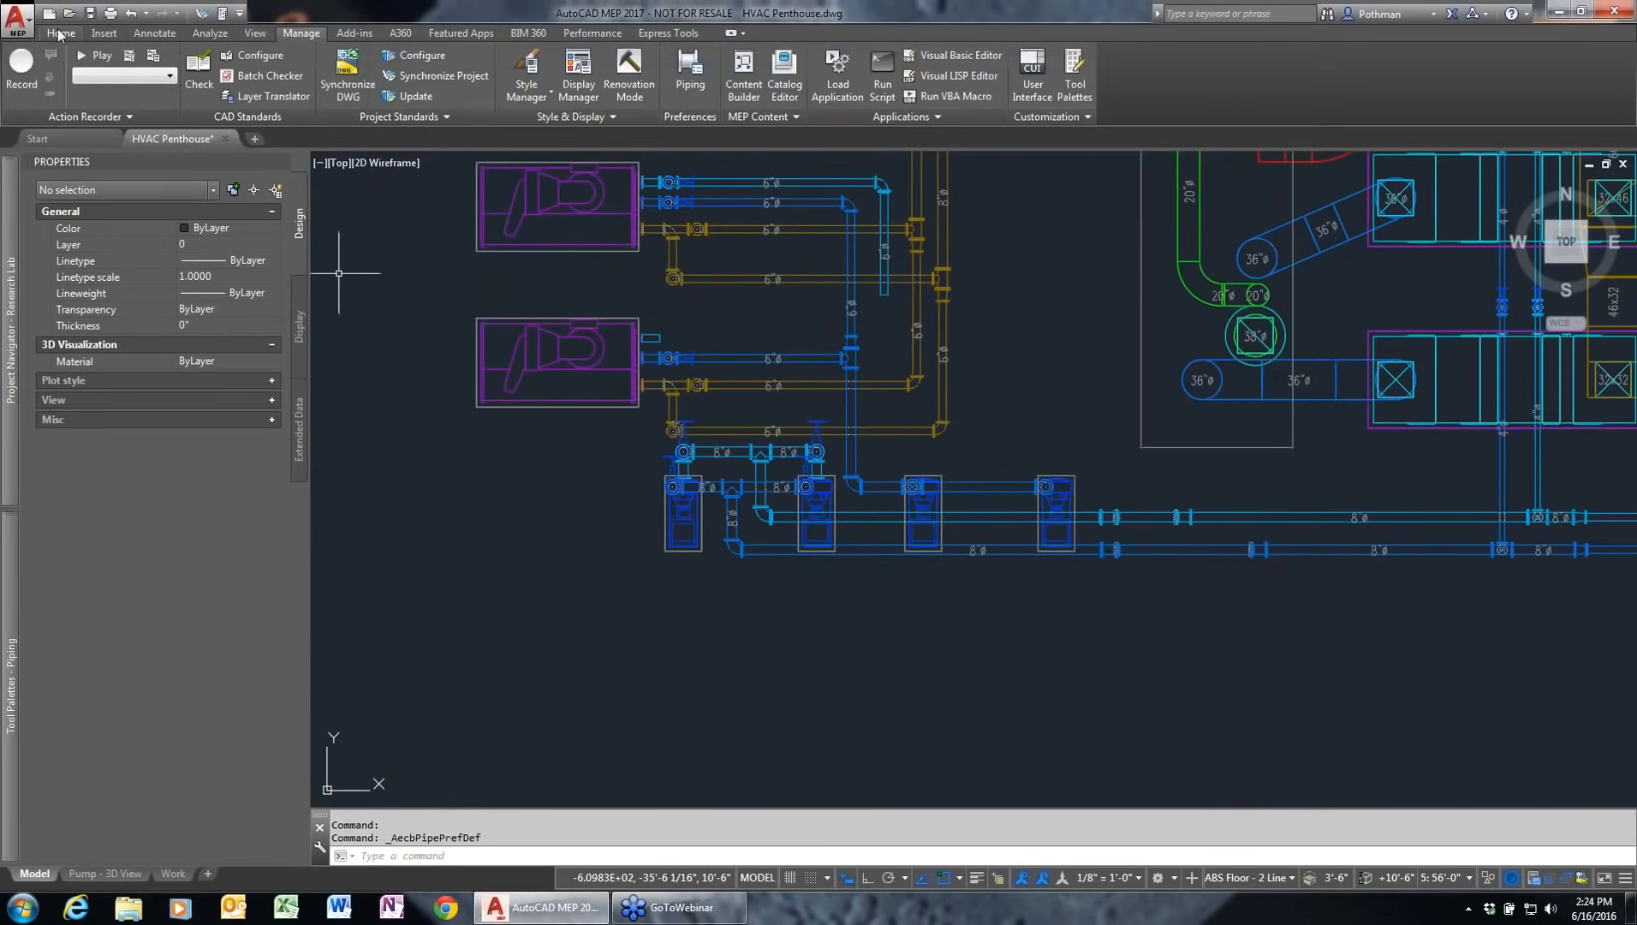
Step: Start adding pipe with the Grooved and Threaded routing preference and a nominal size of 3"
left_click(60, 33)
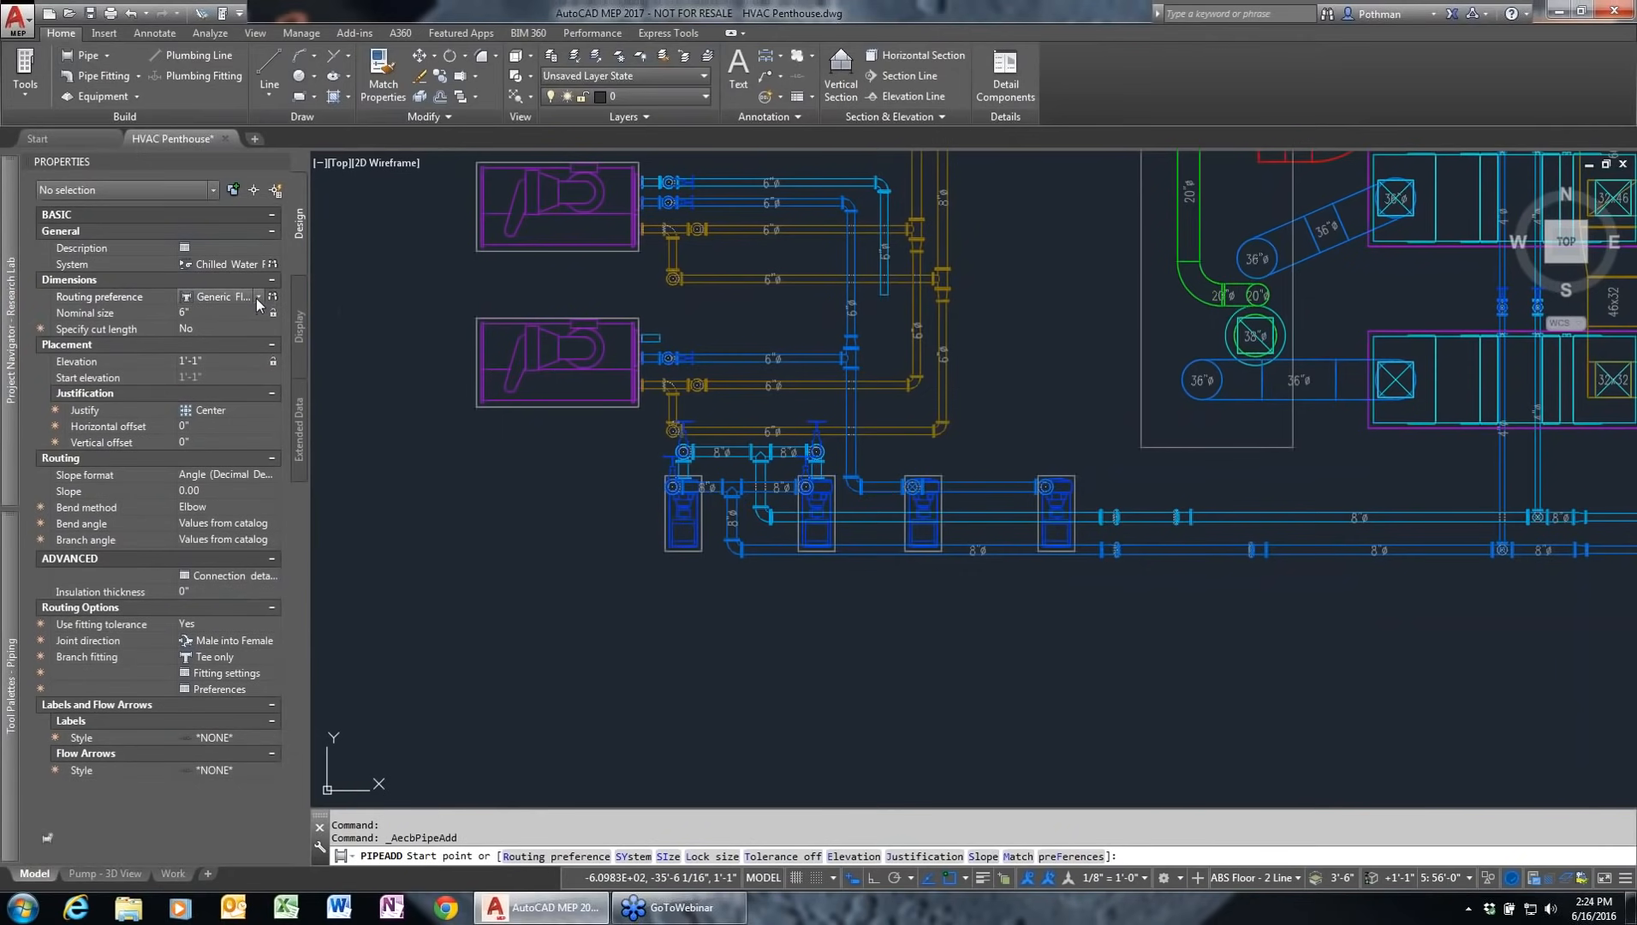
left_click(257, 297)
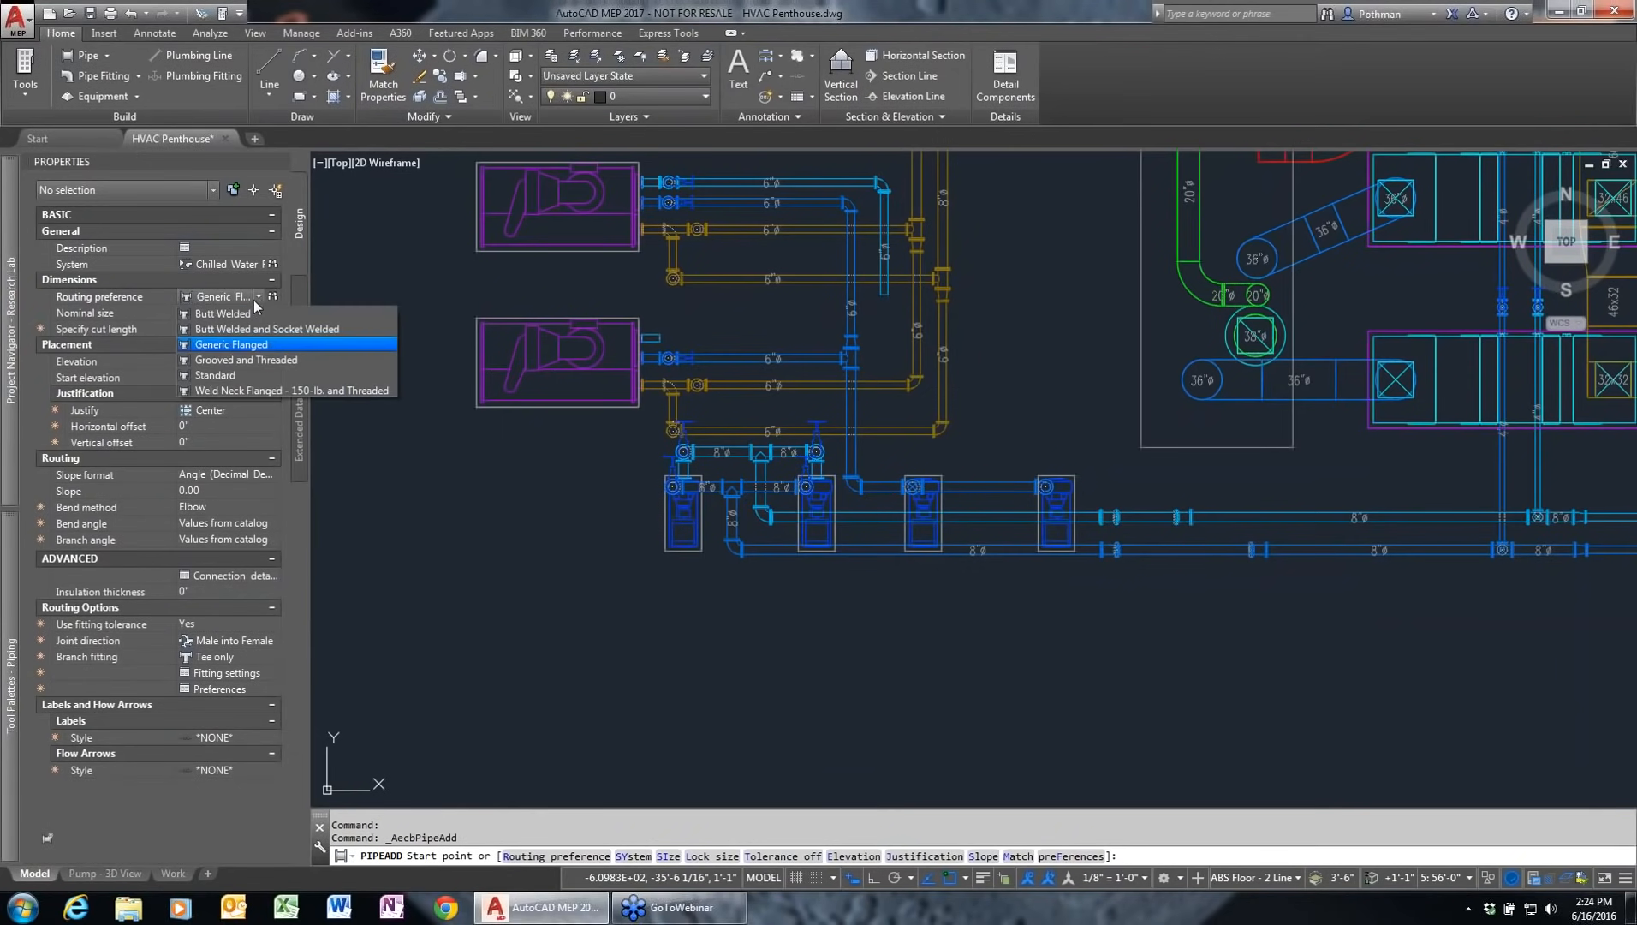
left_click(249, 359)
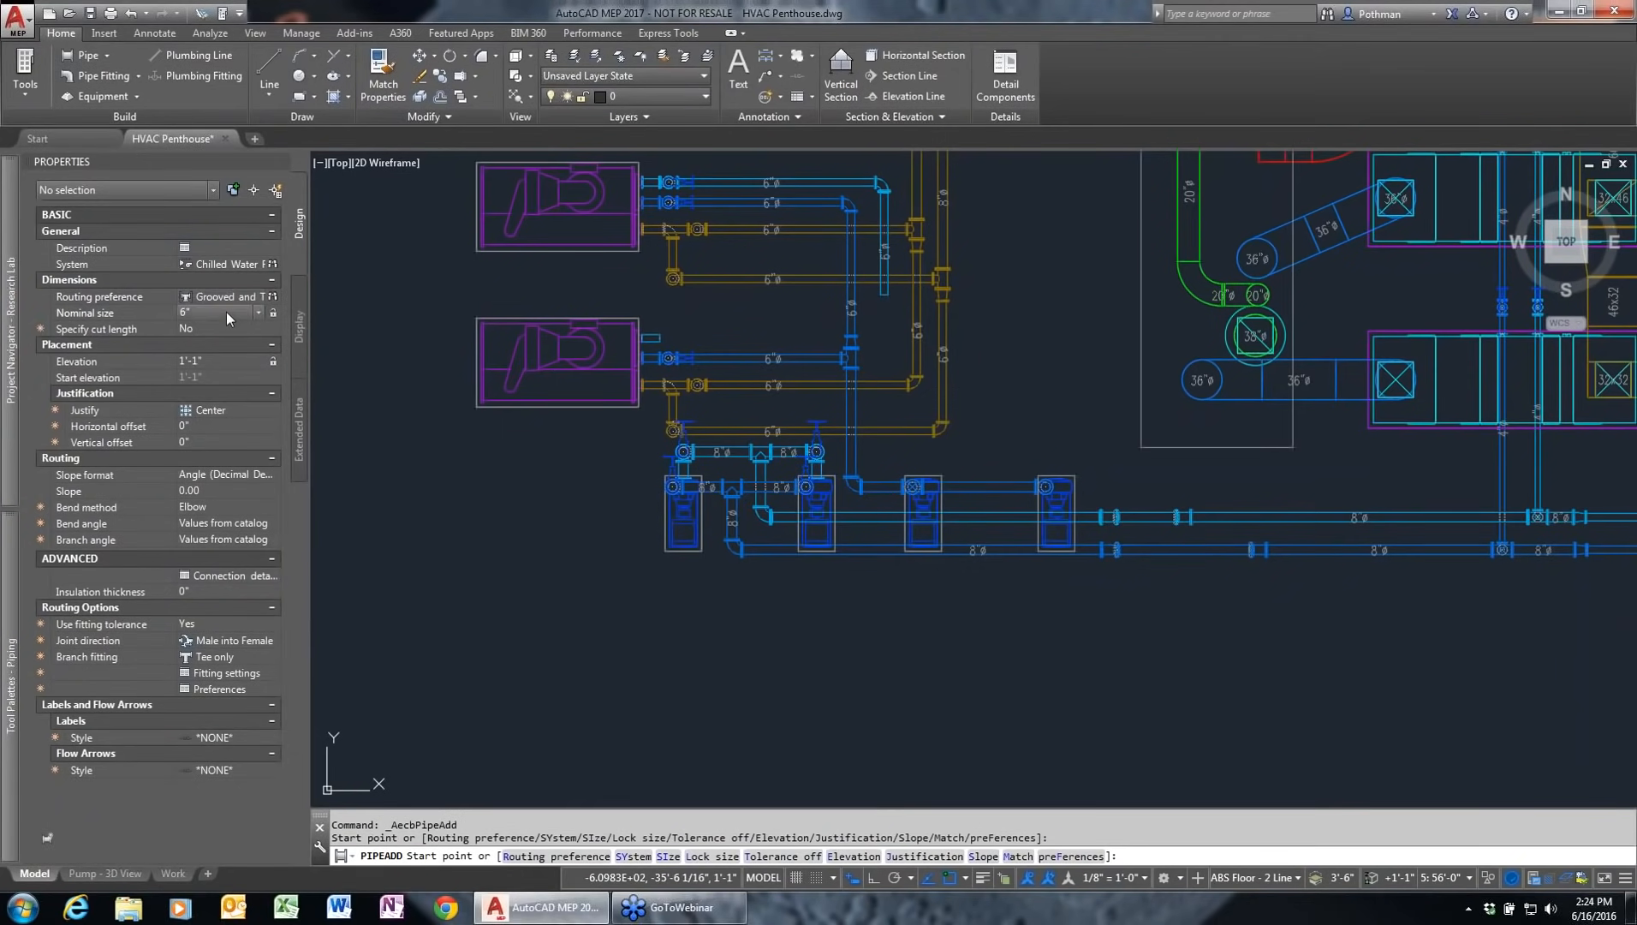
key("3")
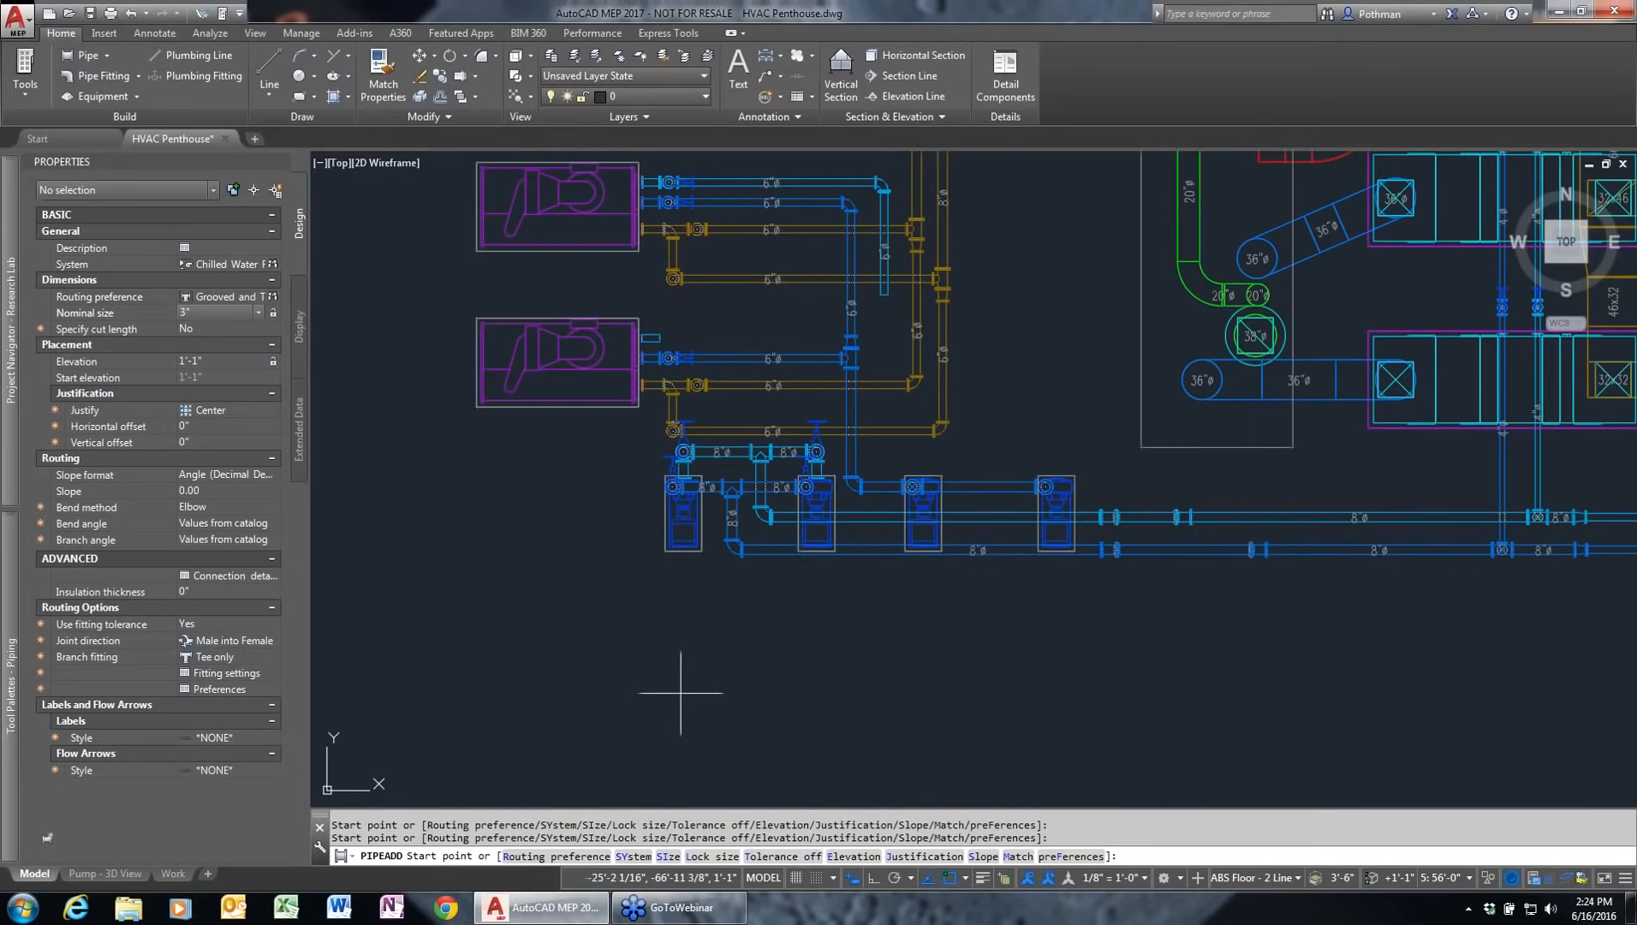
Step: Draw a stepped 3" pipe run in the empty area south of the pumps, going east, south, and about 4'-9" east again
scroll(701, 692, "up", 5)
left_click(637, 507)
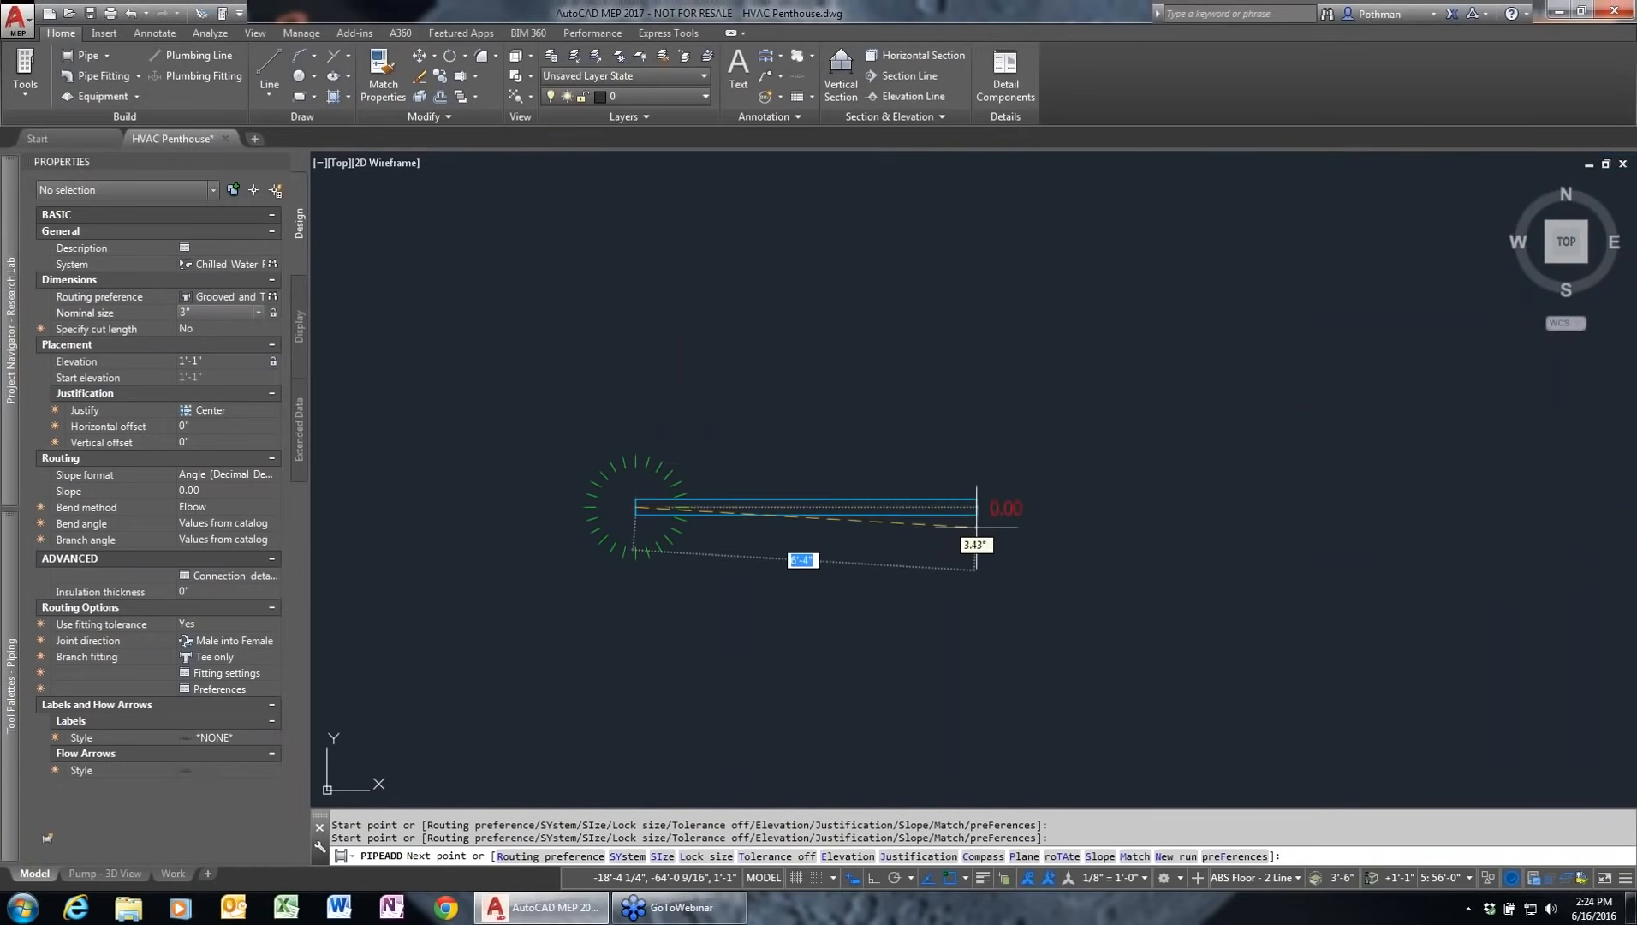
left_click(975, 508)
left_click(976, 724)
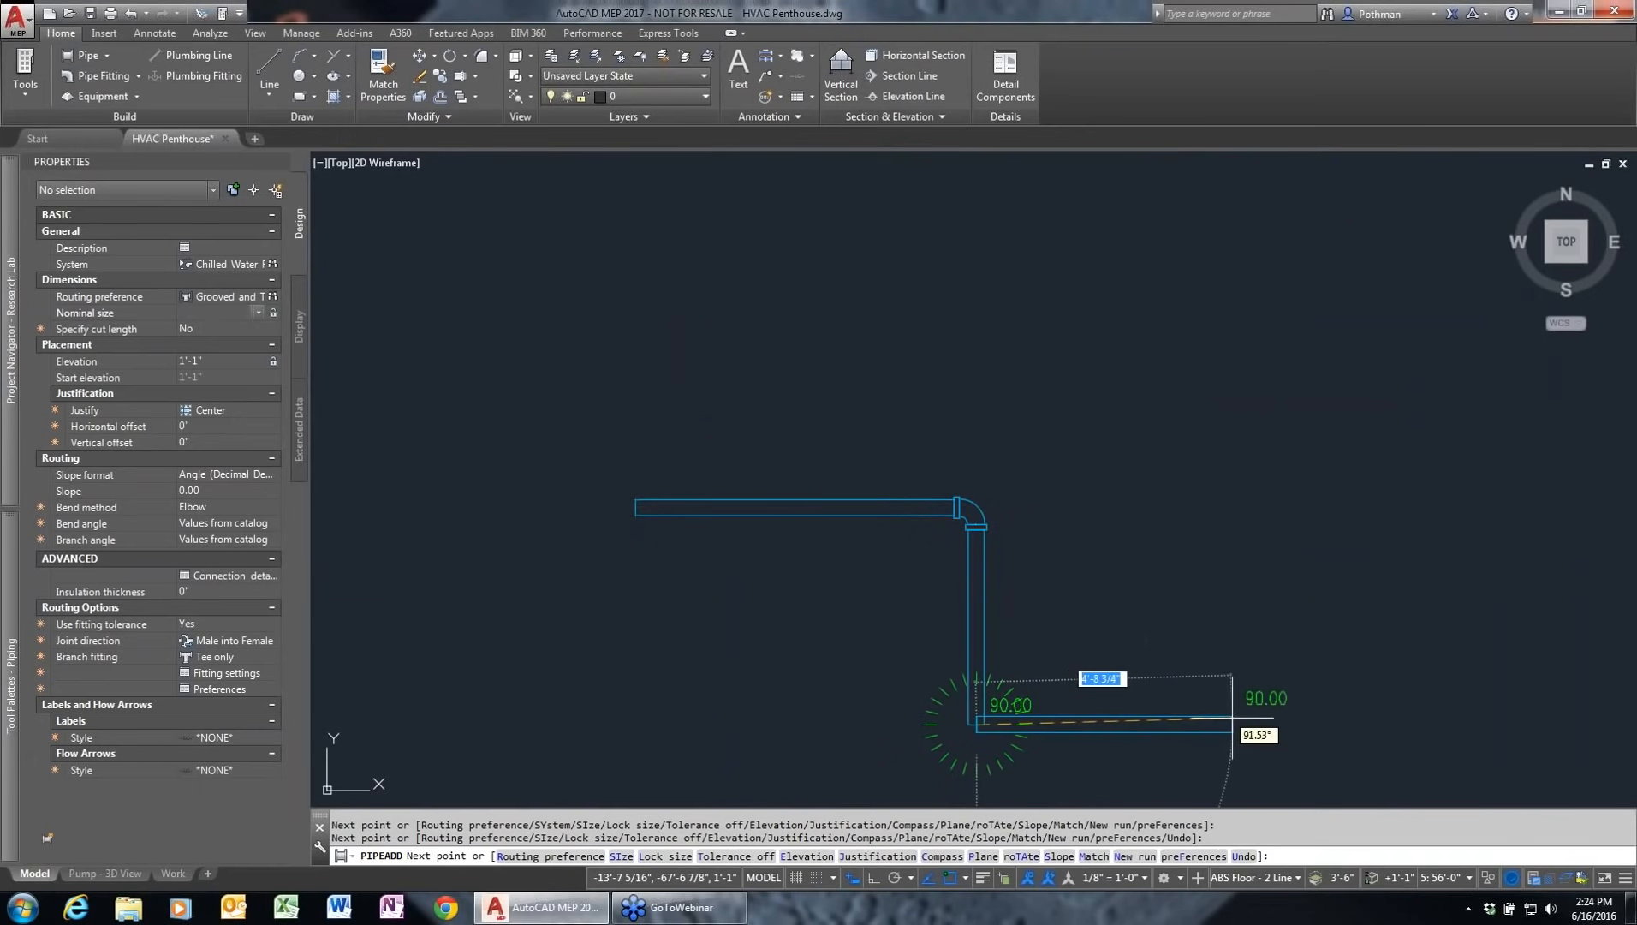
left_click(1235, 724)
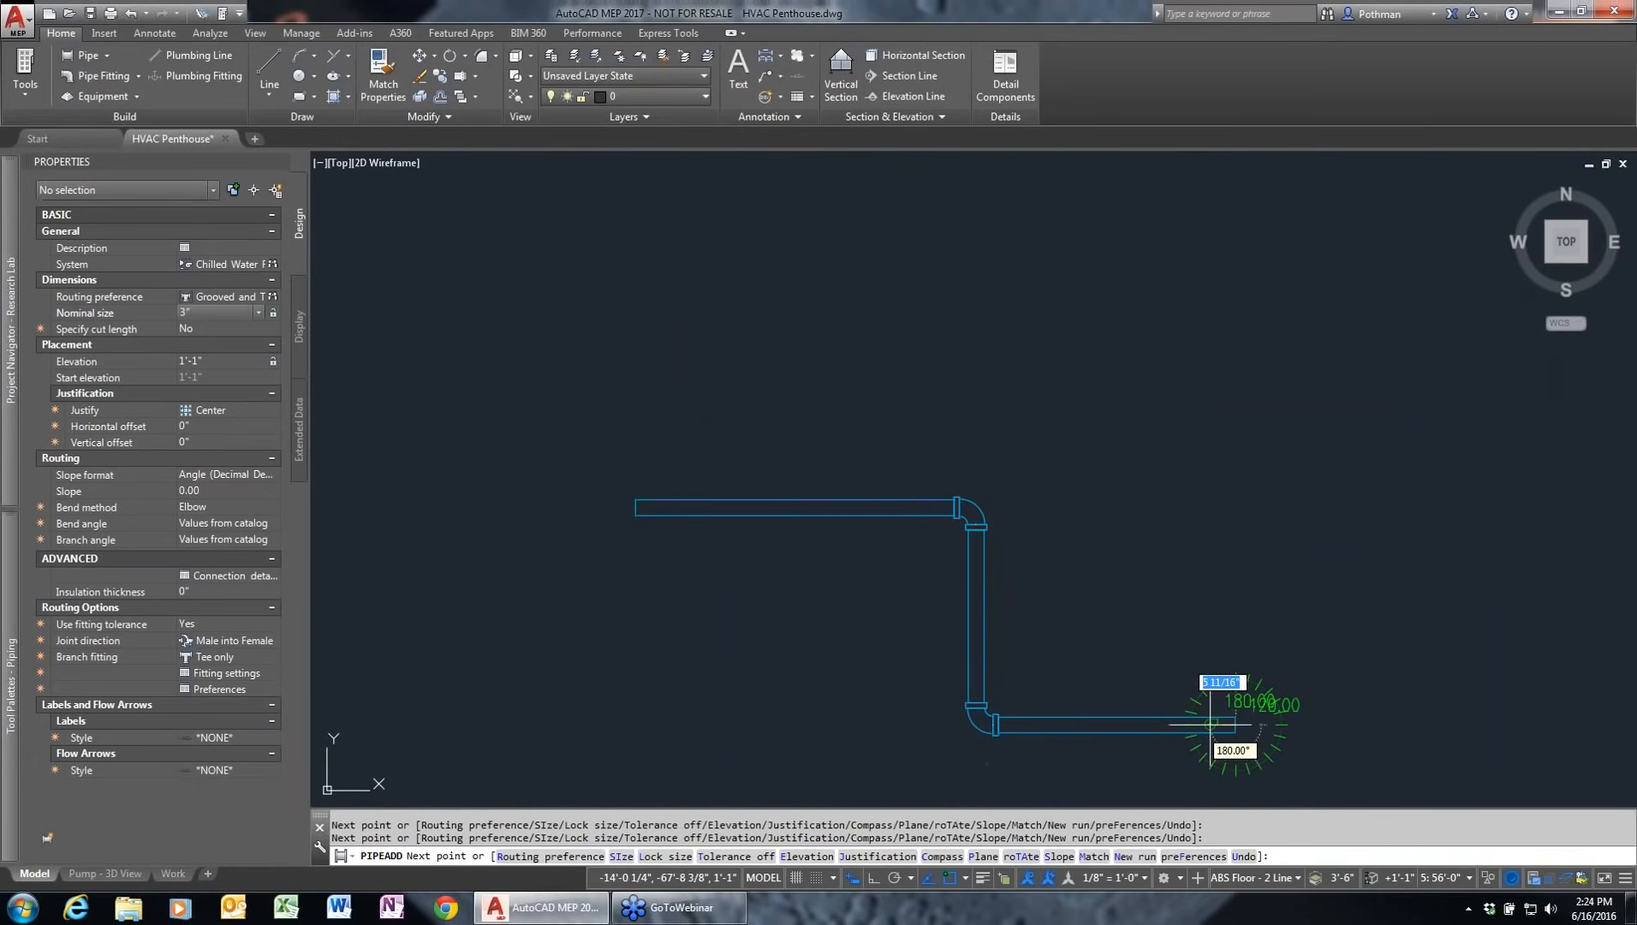
Step: Set the nominal size to 4" and continue the pipe run east, north and back west
left_click(259, 313)
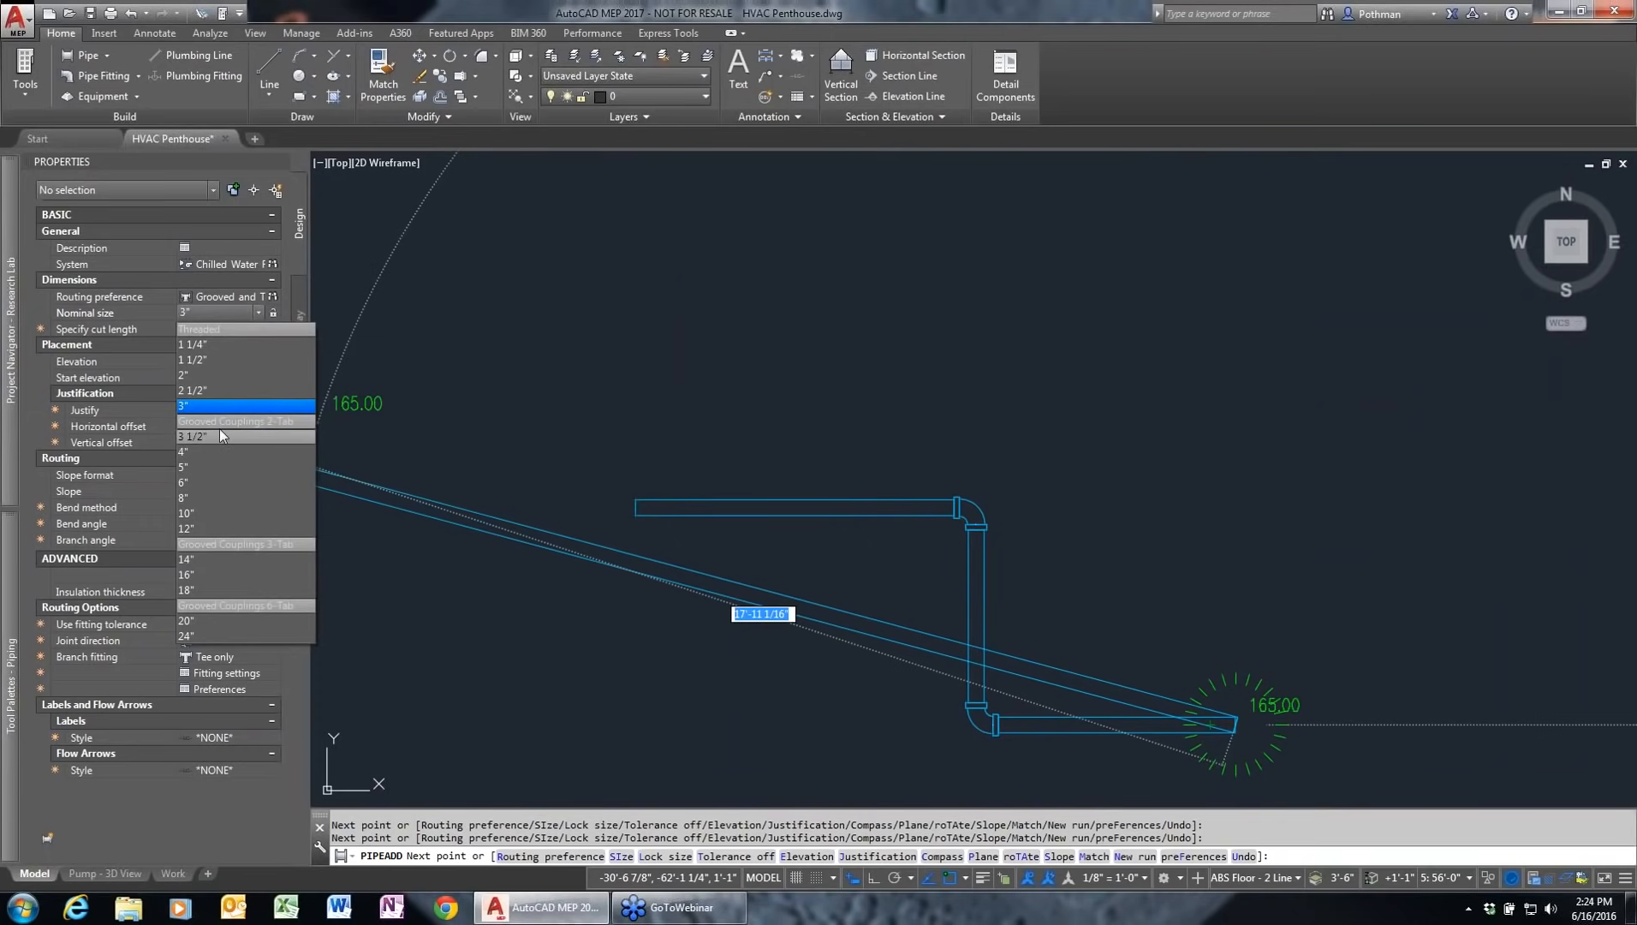
left_click(191, 451)
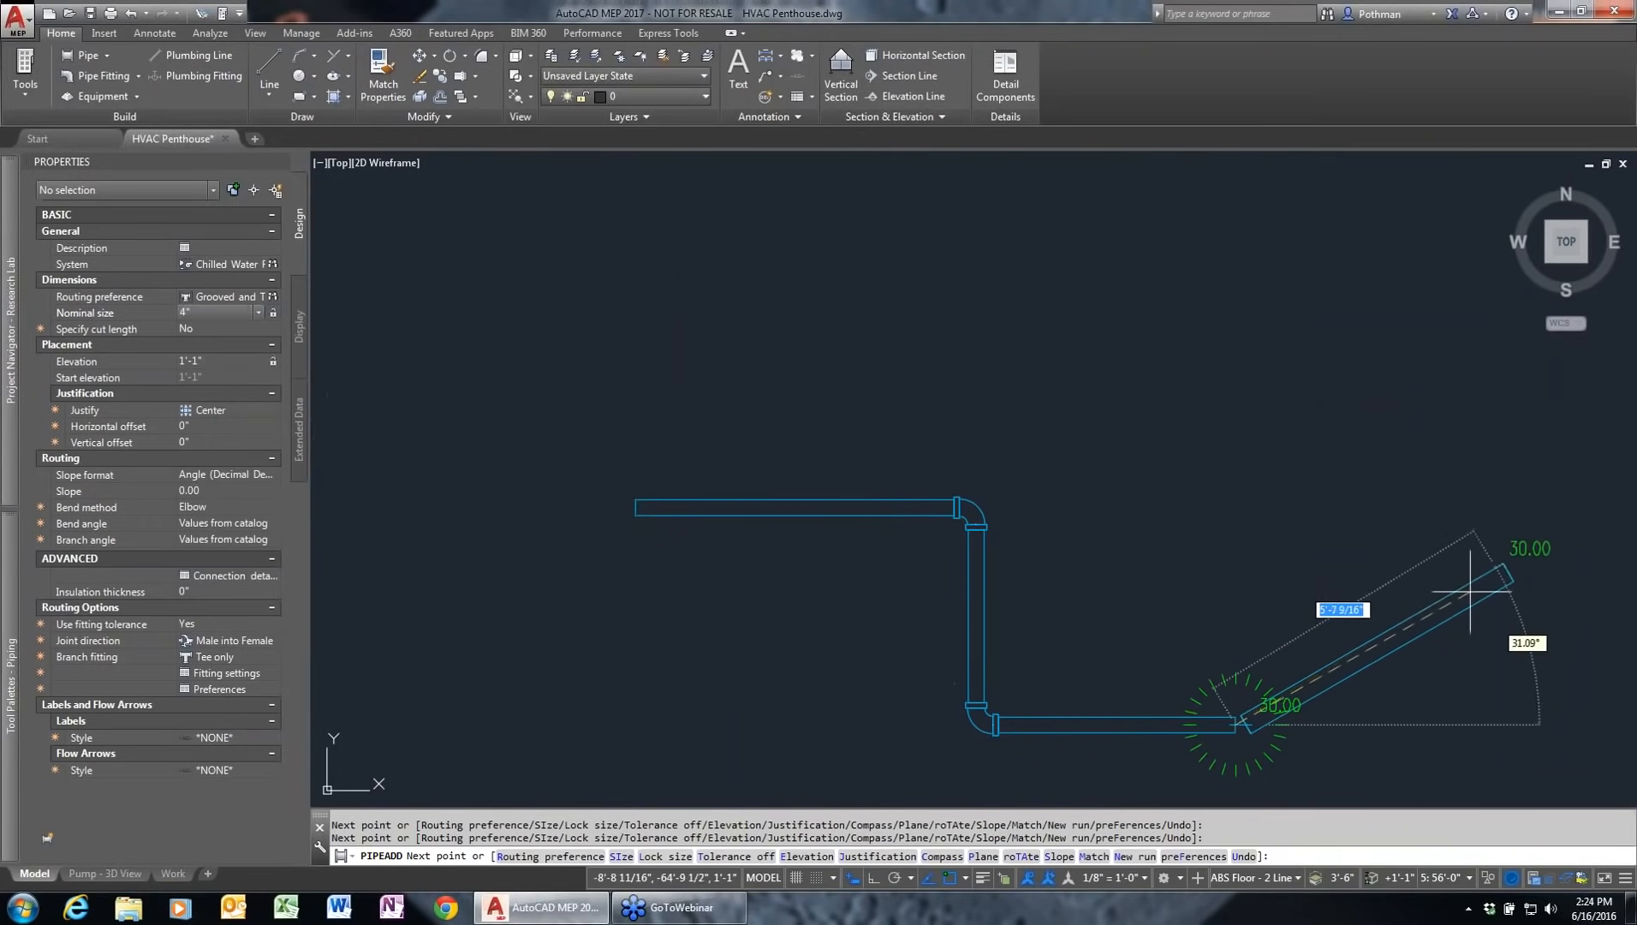
left_click(1409, 724)
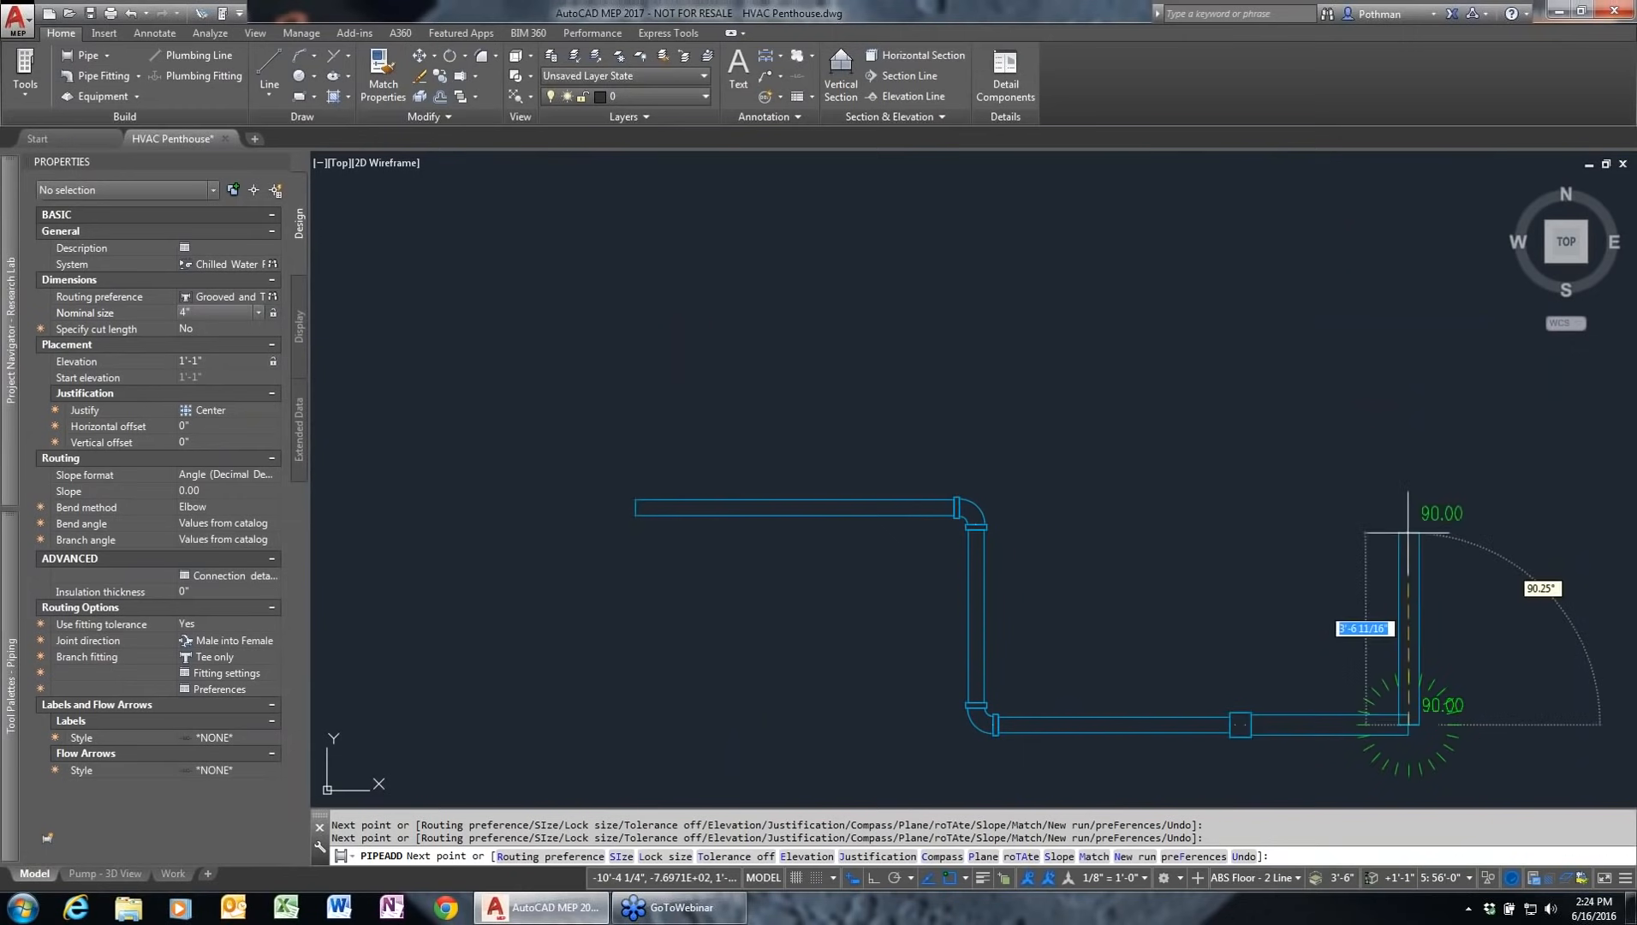
left_click(1406, 490)
left_click(1225, 490)
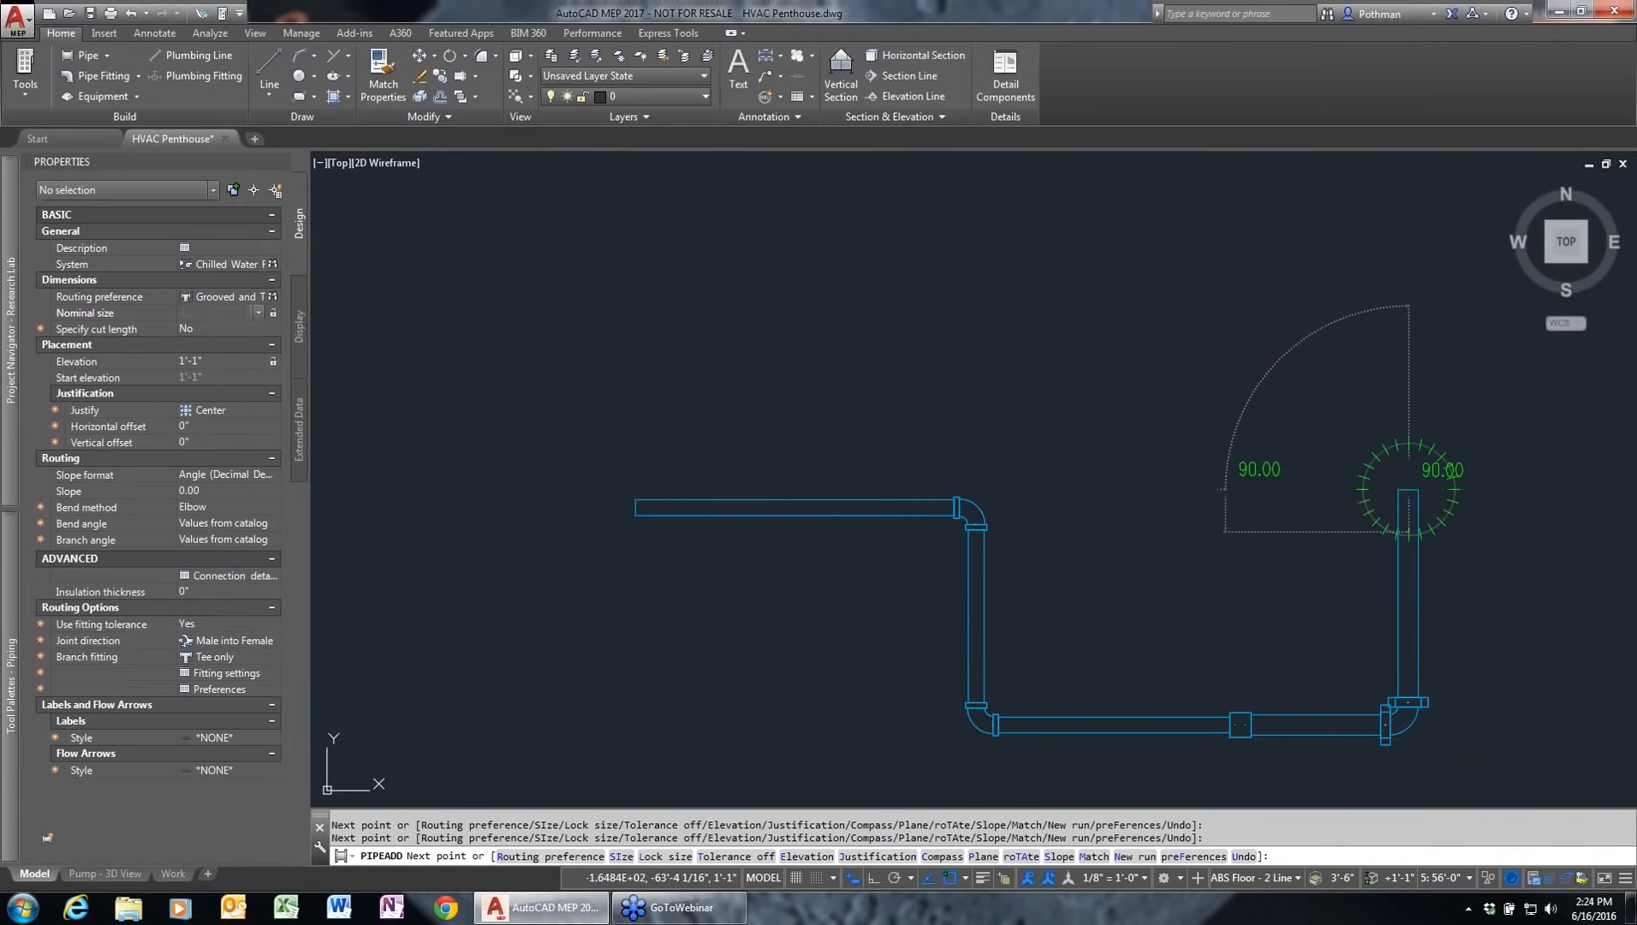
Step: Finish the 4" test pipe run with a last segment going north
left_click(1224, 301)
key("Return")
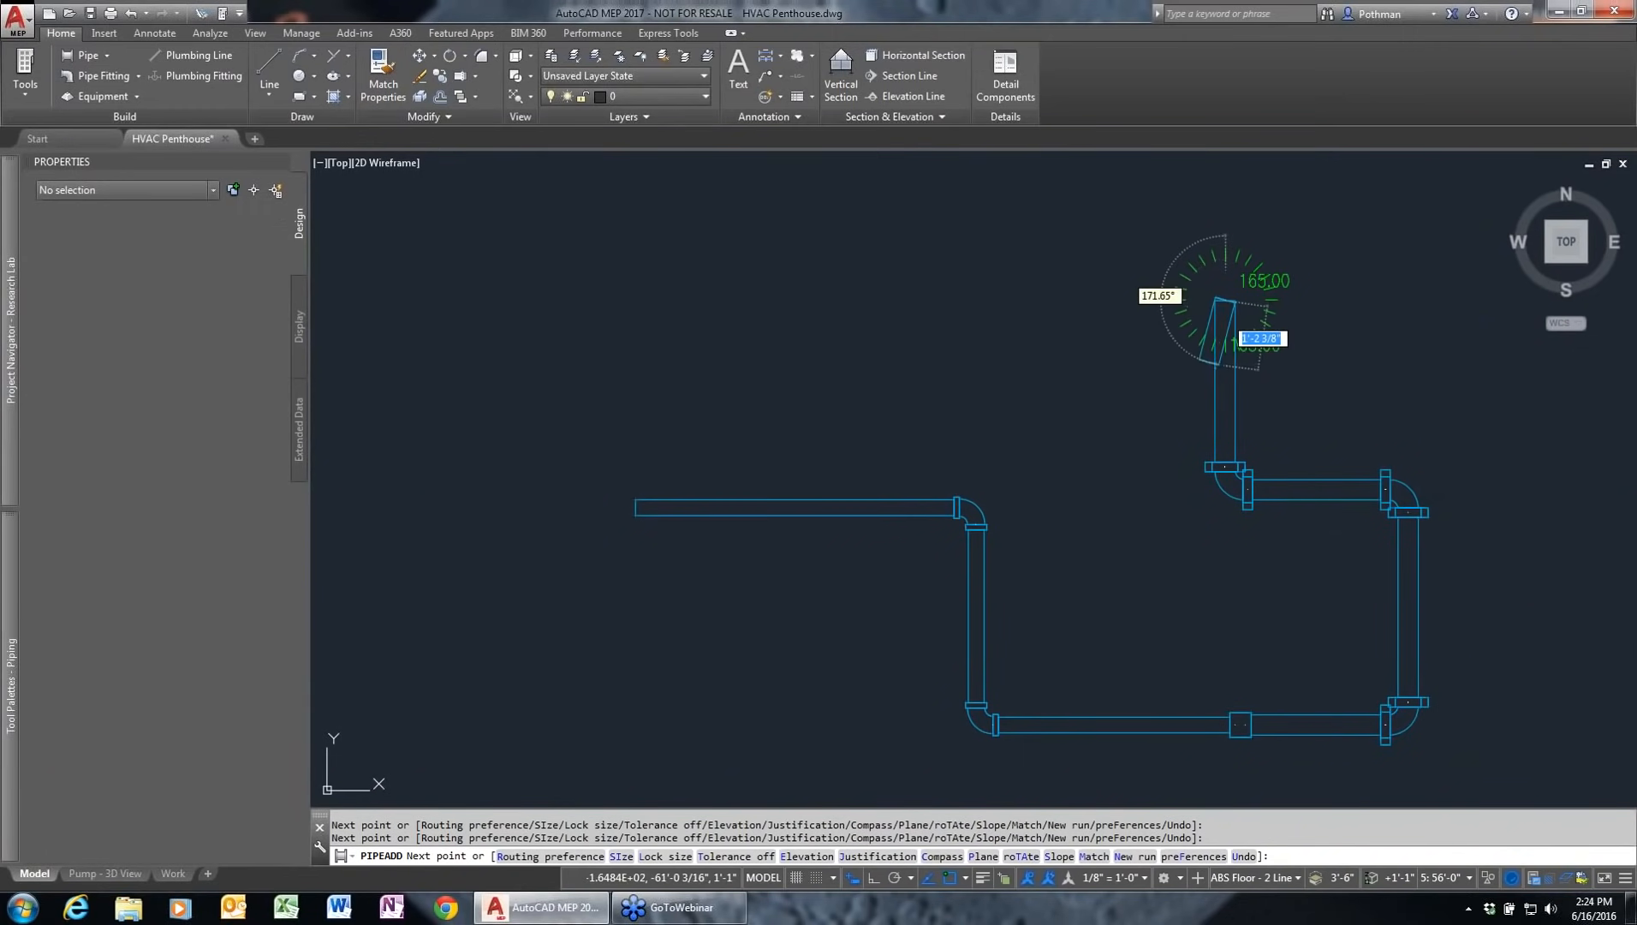
Step: Inspect the whole test pipe run in the Object Viewer as a 3D view, up close at its fittings, and close the viewer
left_click(1481, 774)
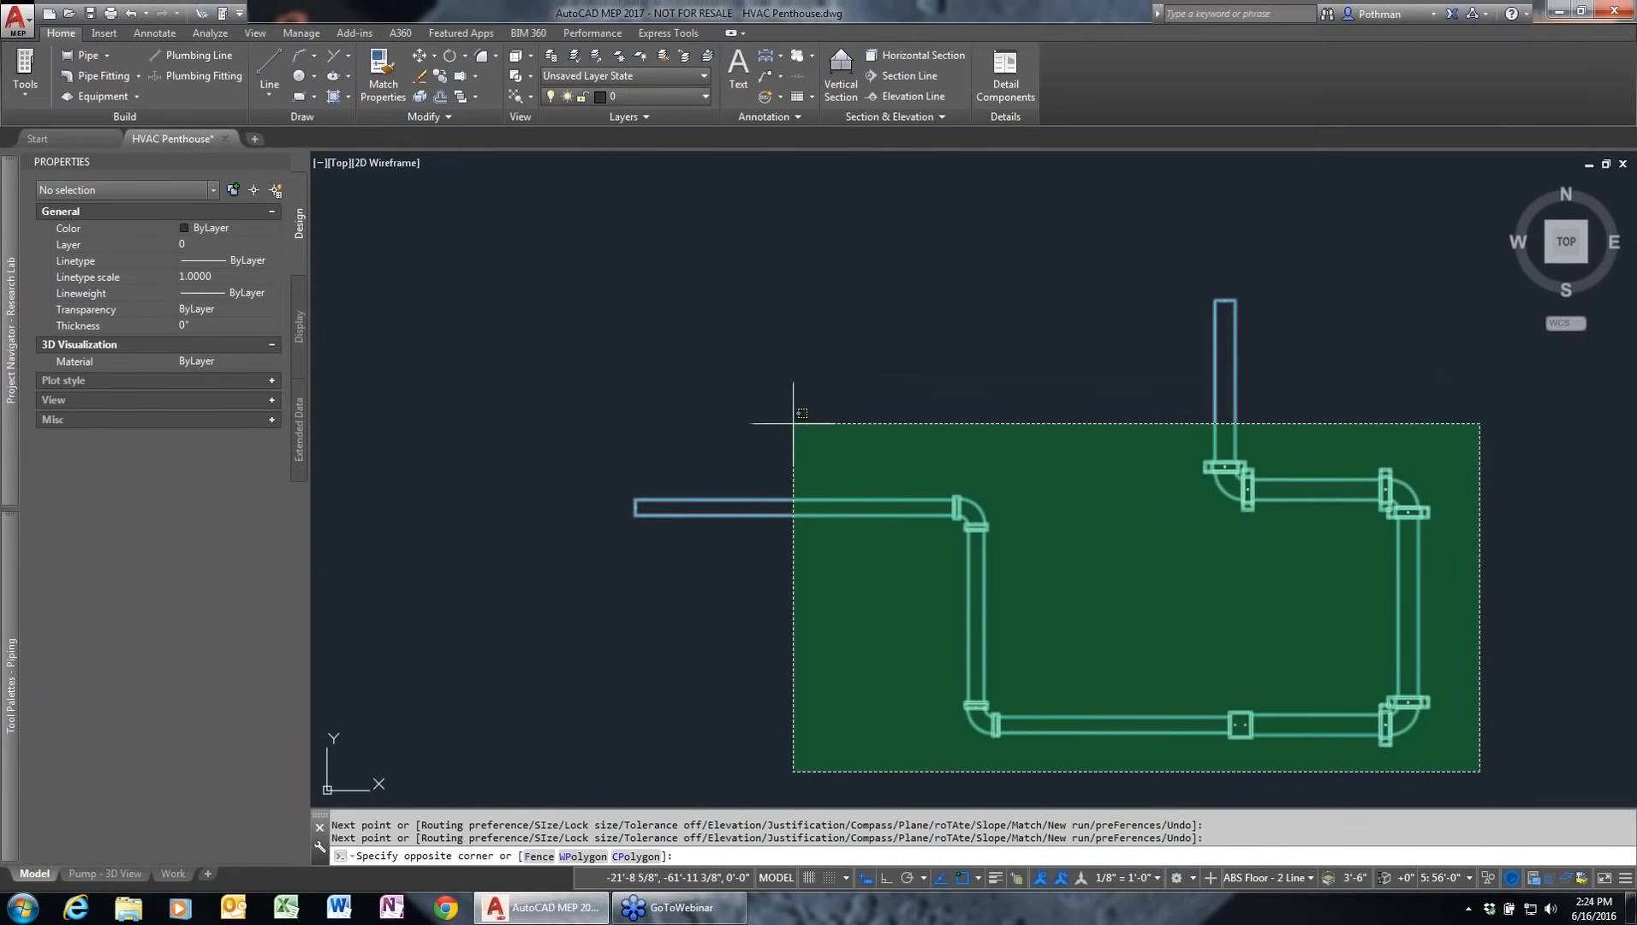
left_click(699, 357)
right_click(775, 359)
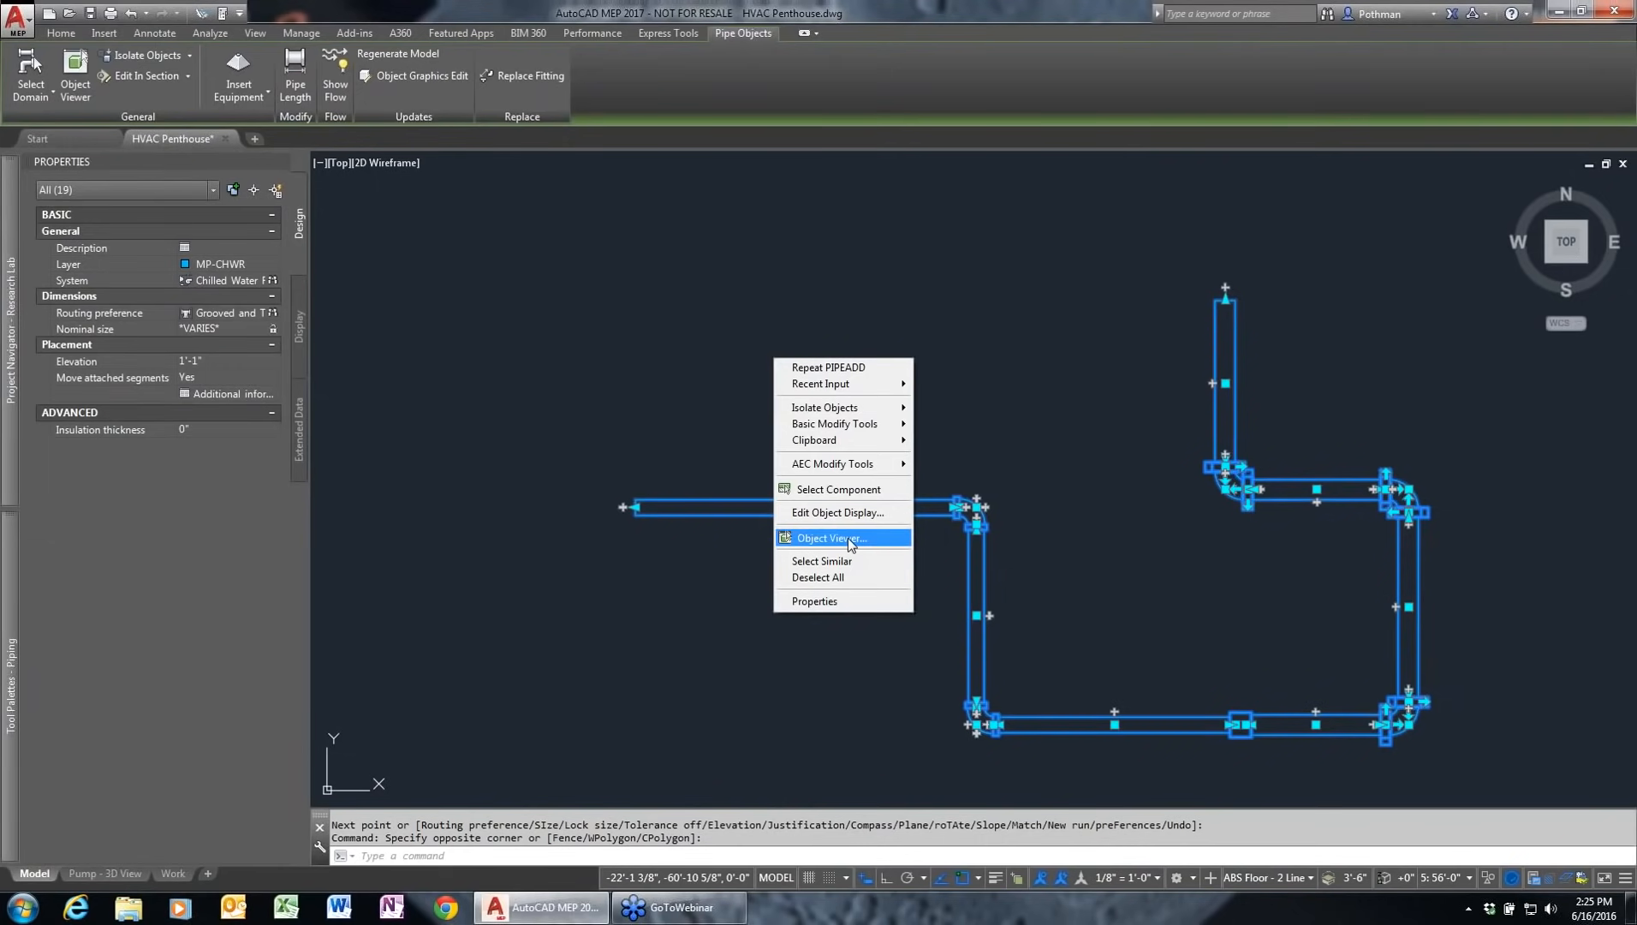
left_click(850, 539)
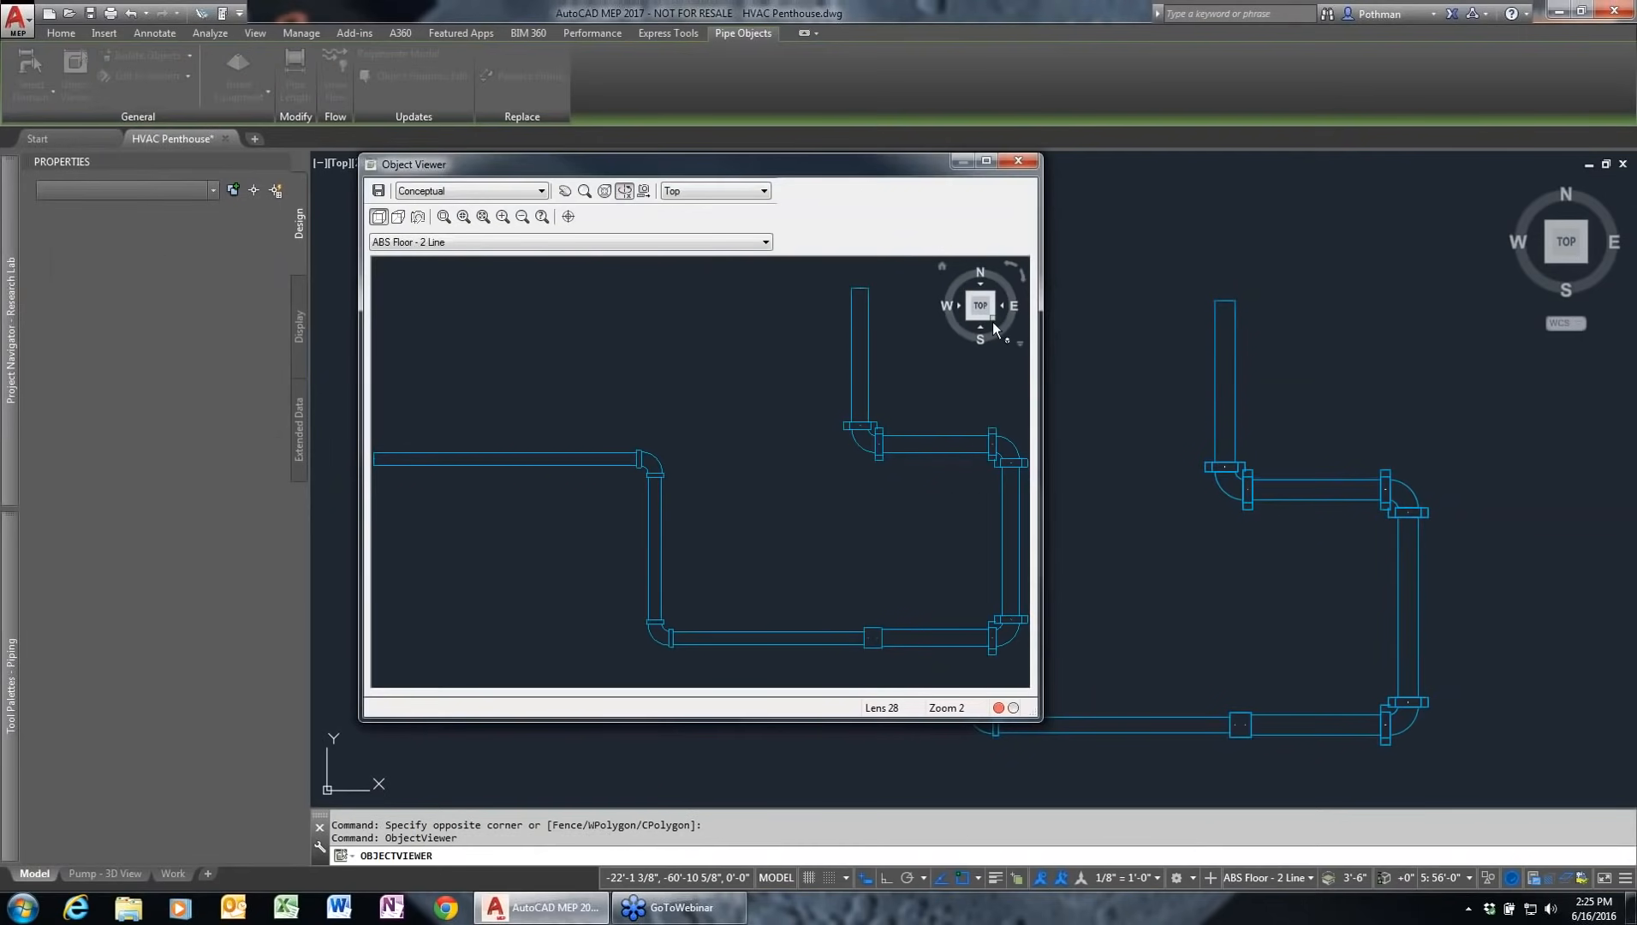
left_click(993, 322)
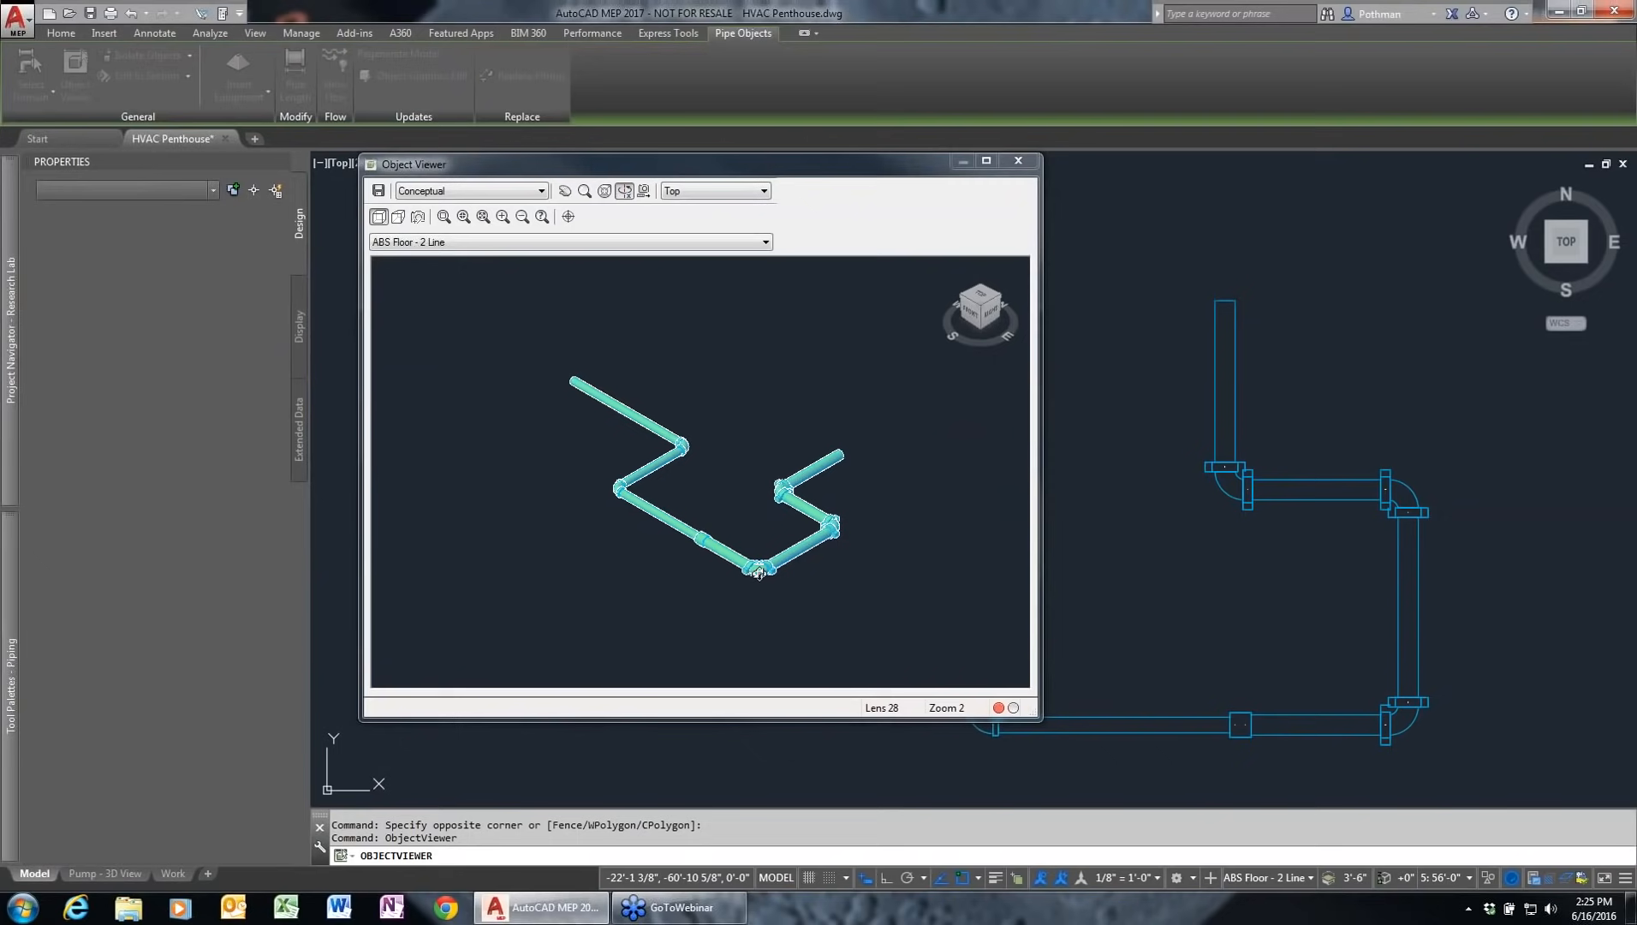
scroll(805, 586, "up", 3)
left_click_drag(800, 585, 706, 475)
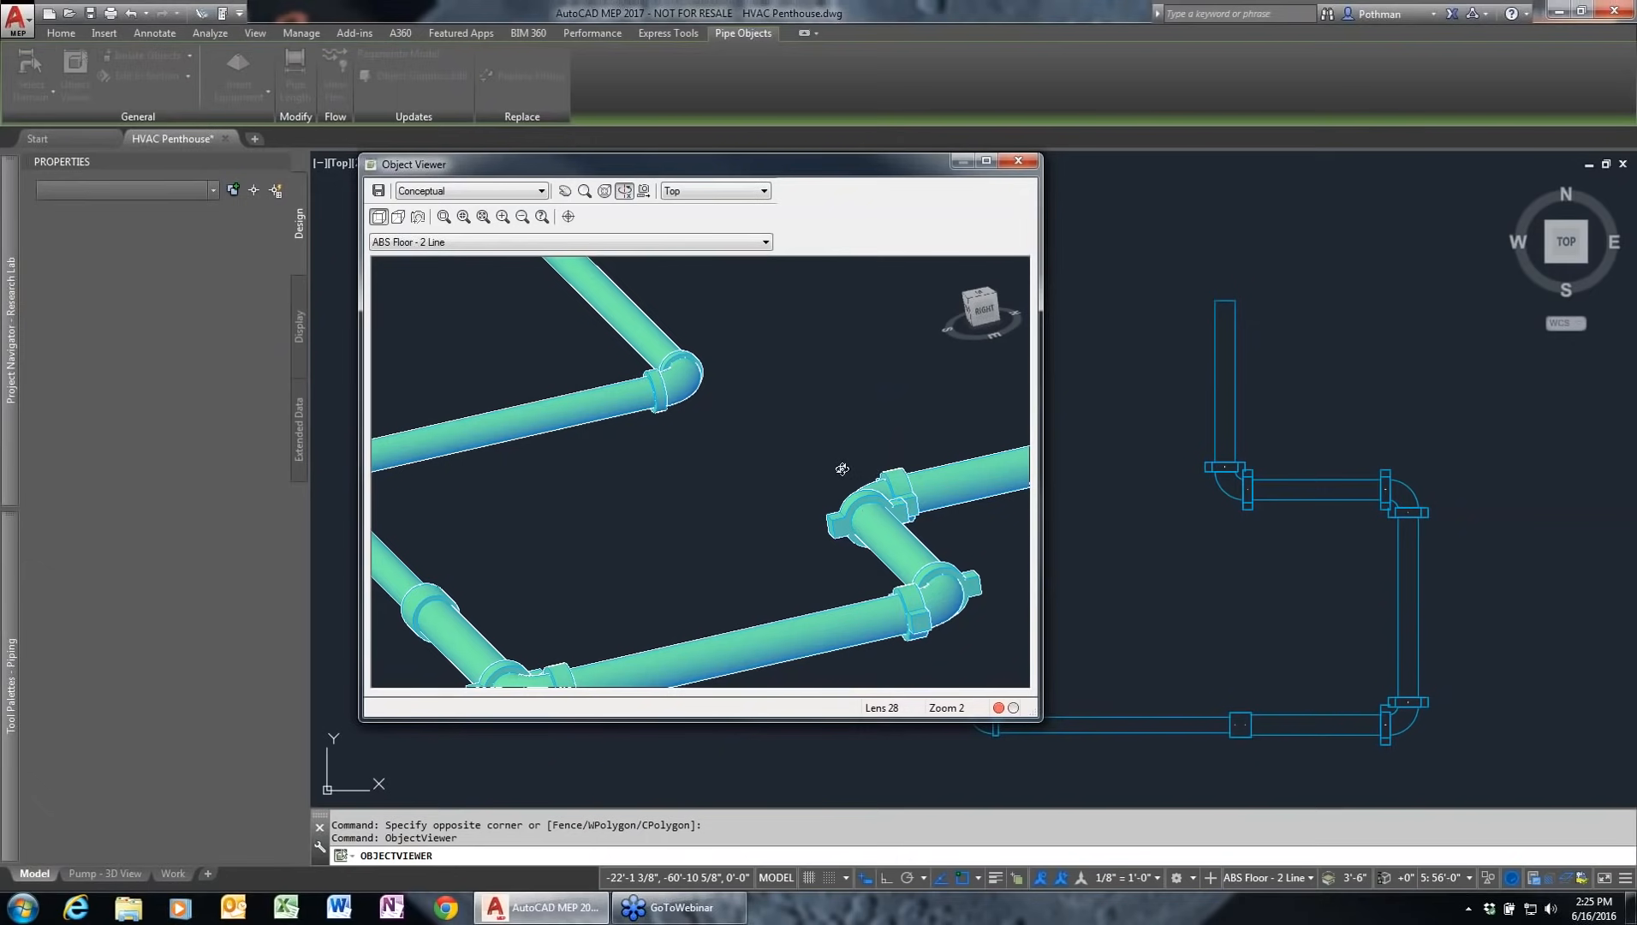
left_click(1019, 161)
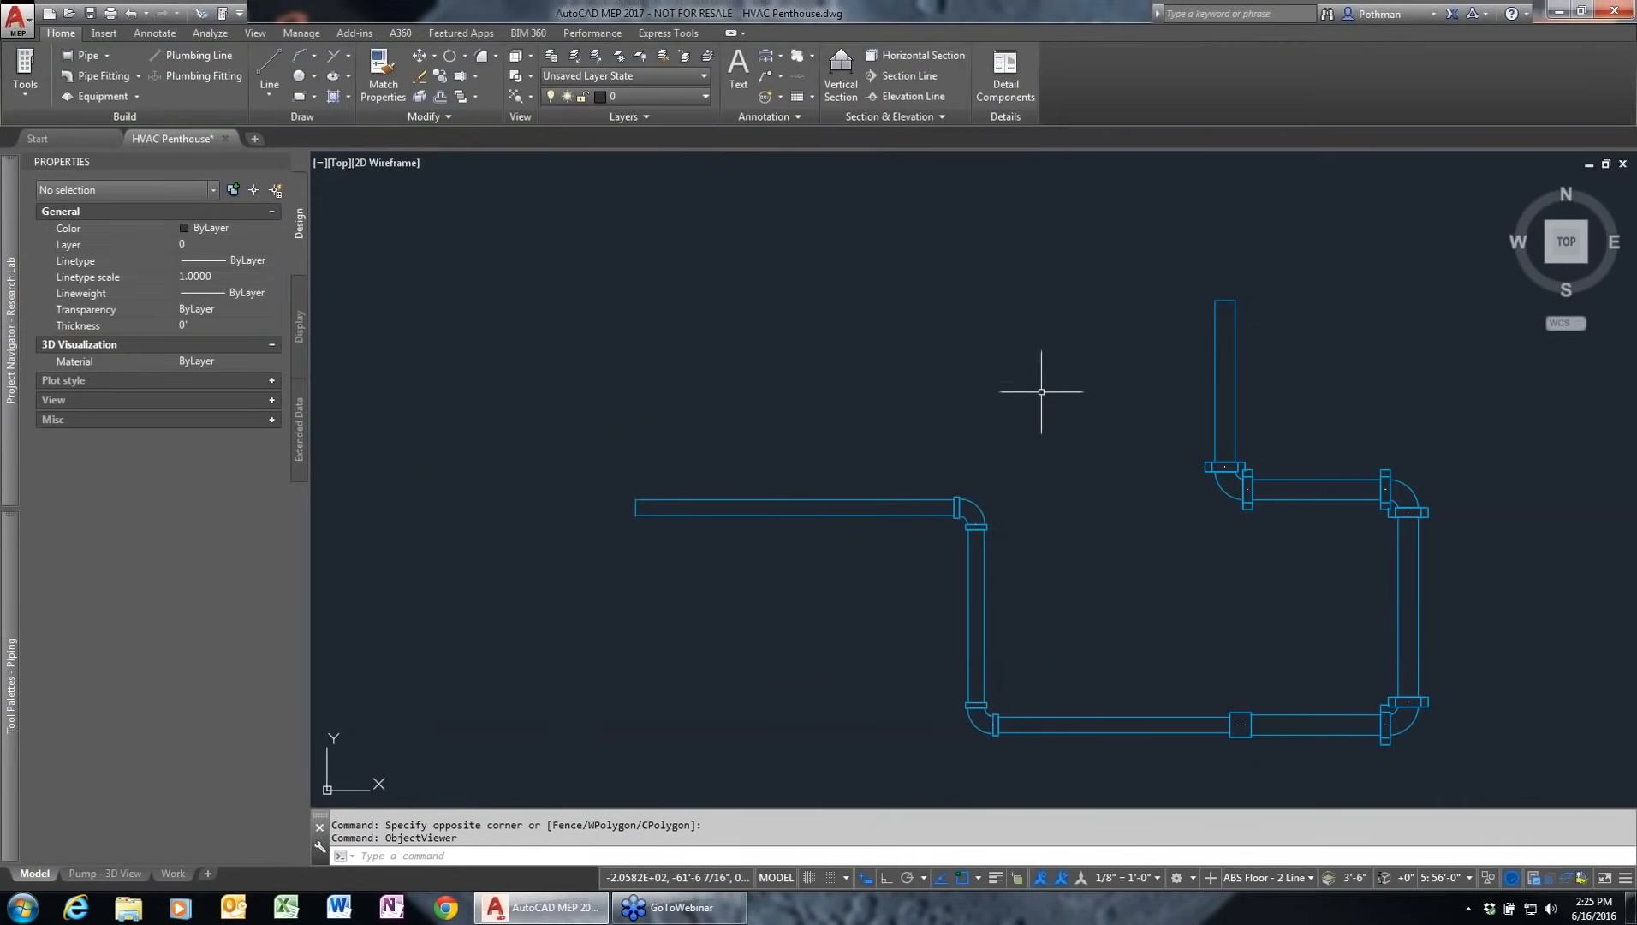
Step: Delete the complete test pipe run south of the pumps
scroll(1045, 384, "down", 2)
left_click(1376, 657)
left_click(858, 377)
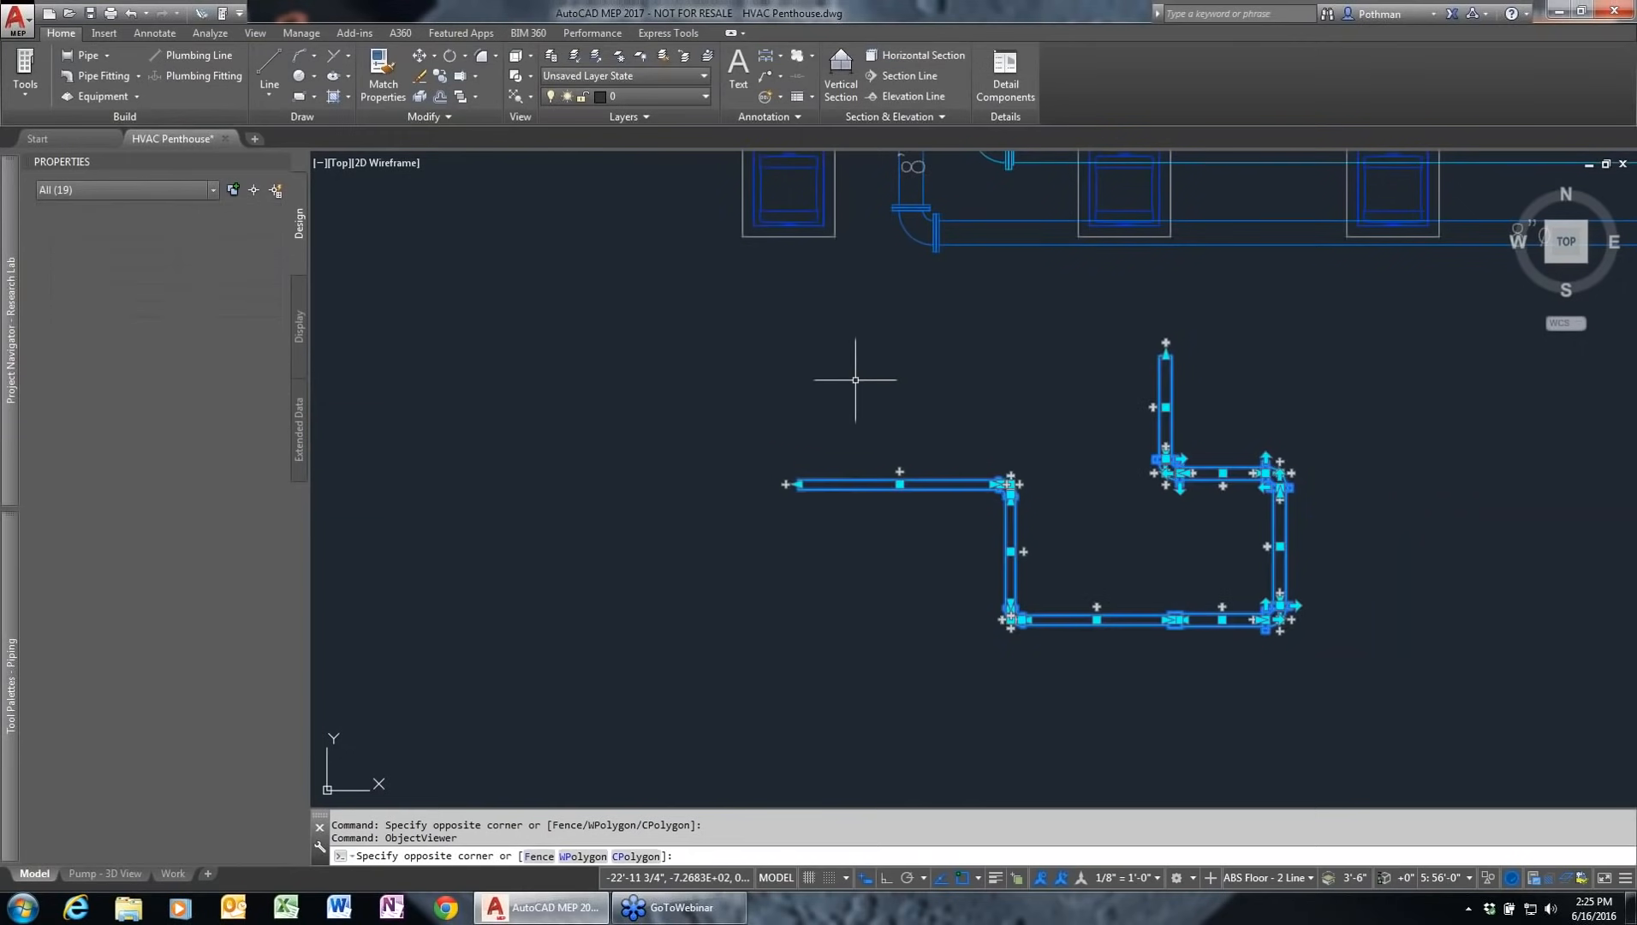
key("Delete")
mouse_move(1161, 362)
middle_mouse_down()
mouse_move(1107, 391)
mouse_move(811, 716)
middle_mouse_up()
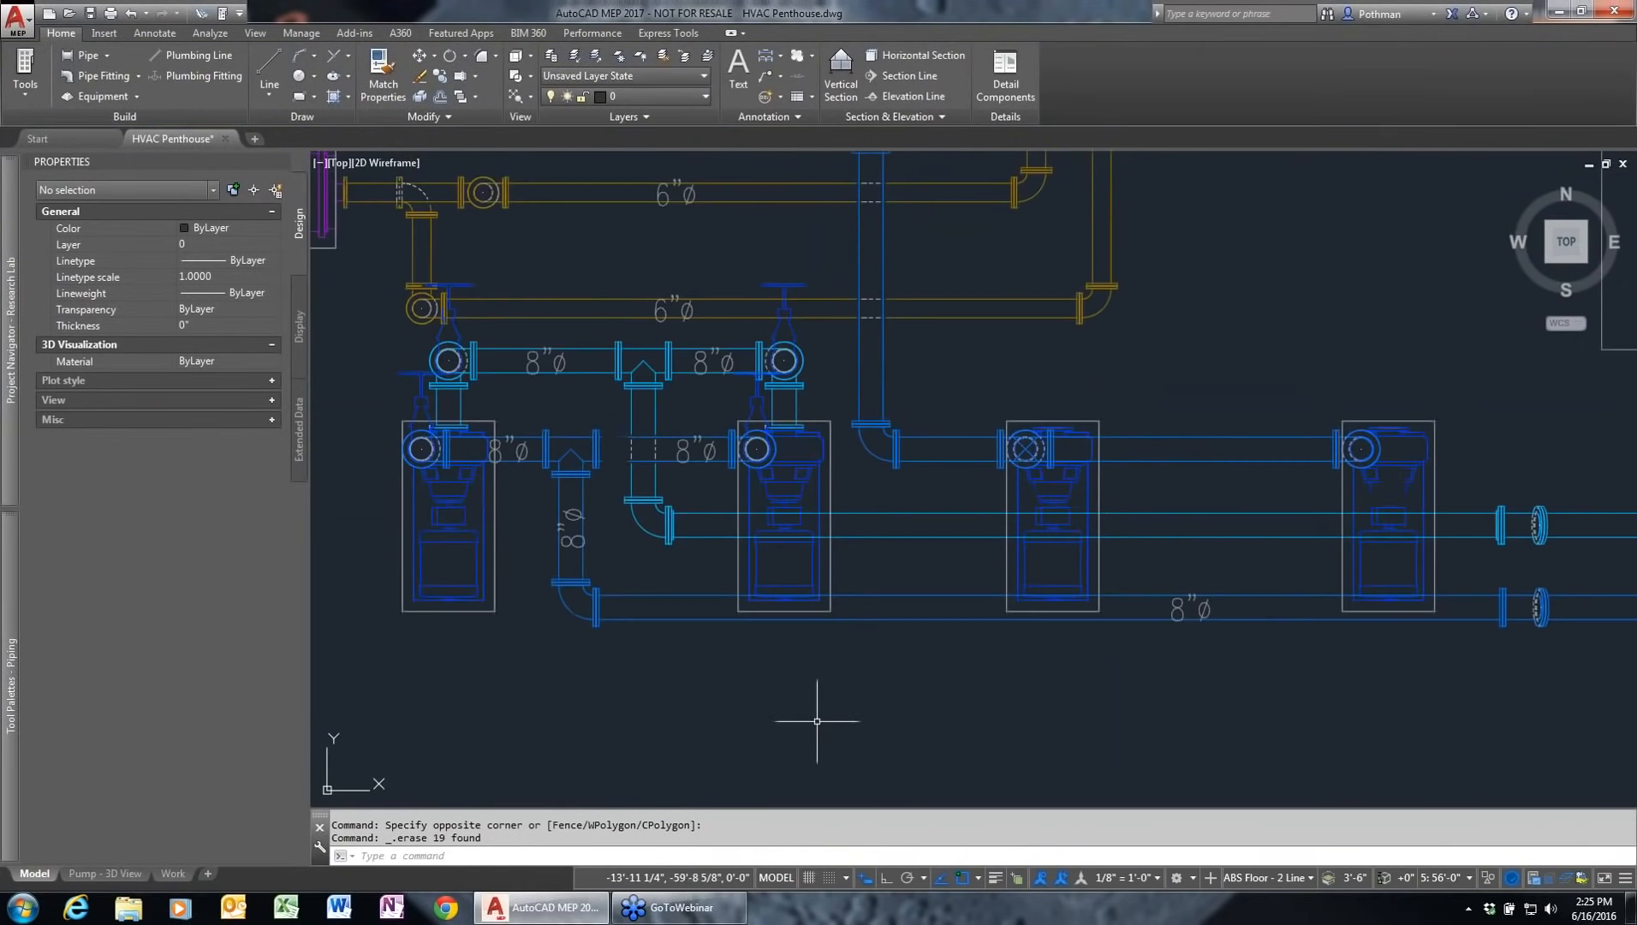
scroll(835, 690, "down", 2)
middle_click_drag(1032, 491, 996, 559)
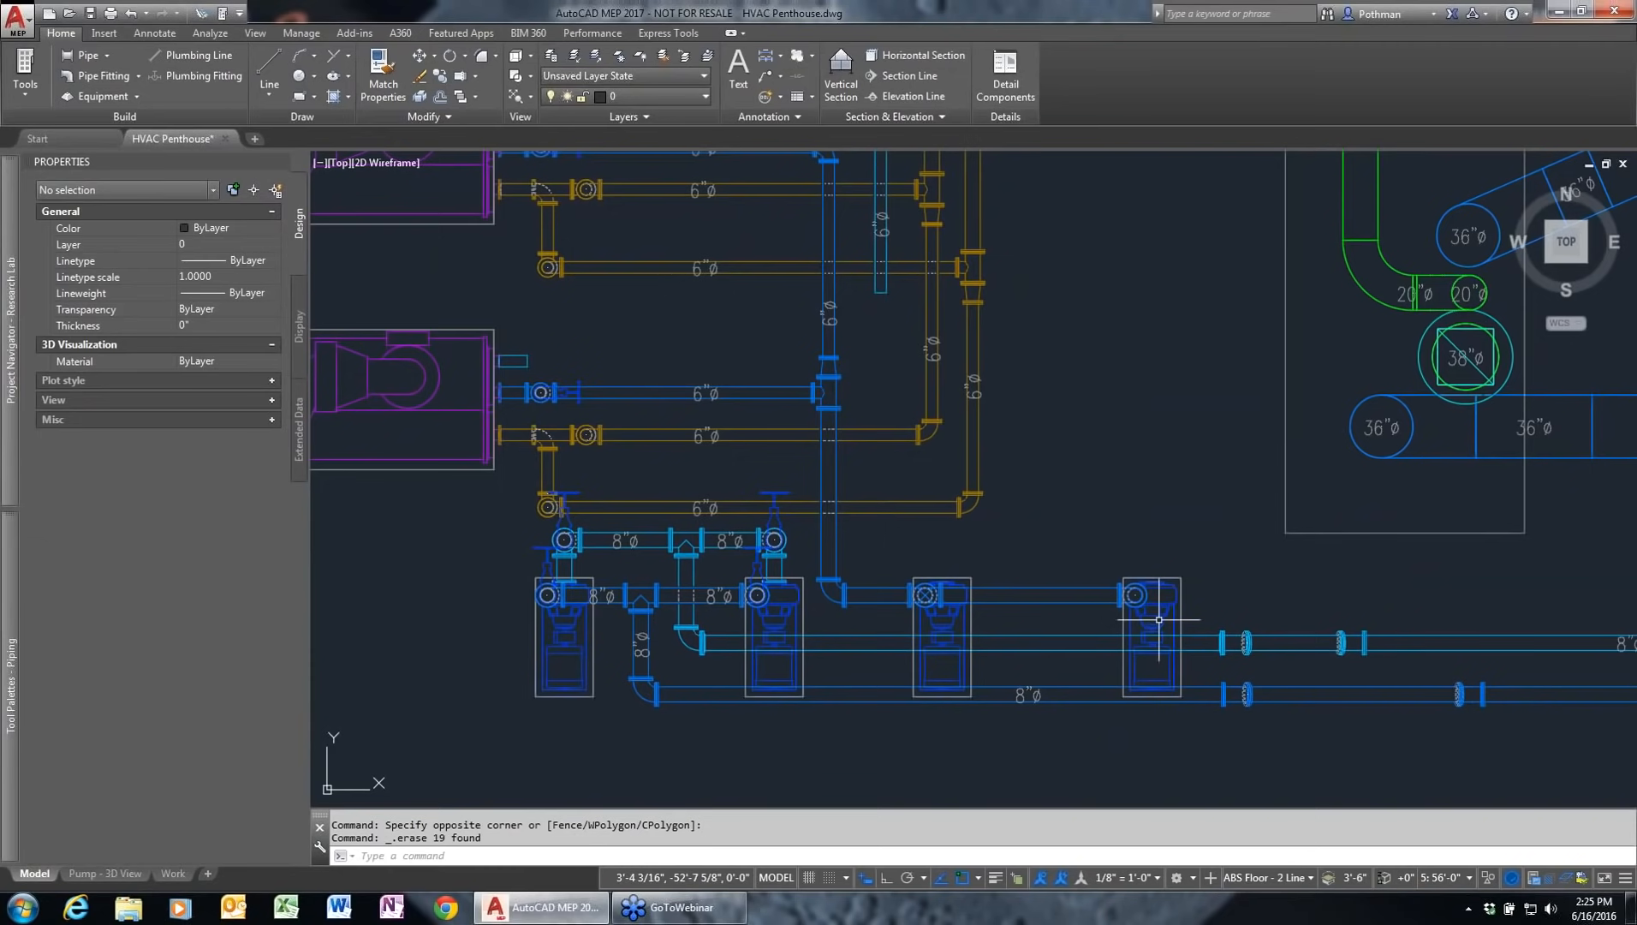
left_click(1158, 619)
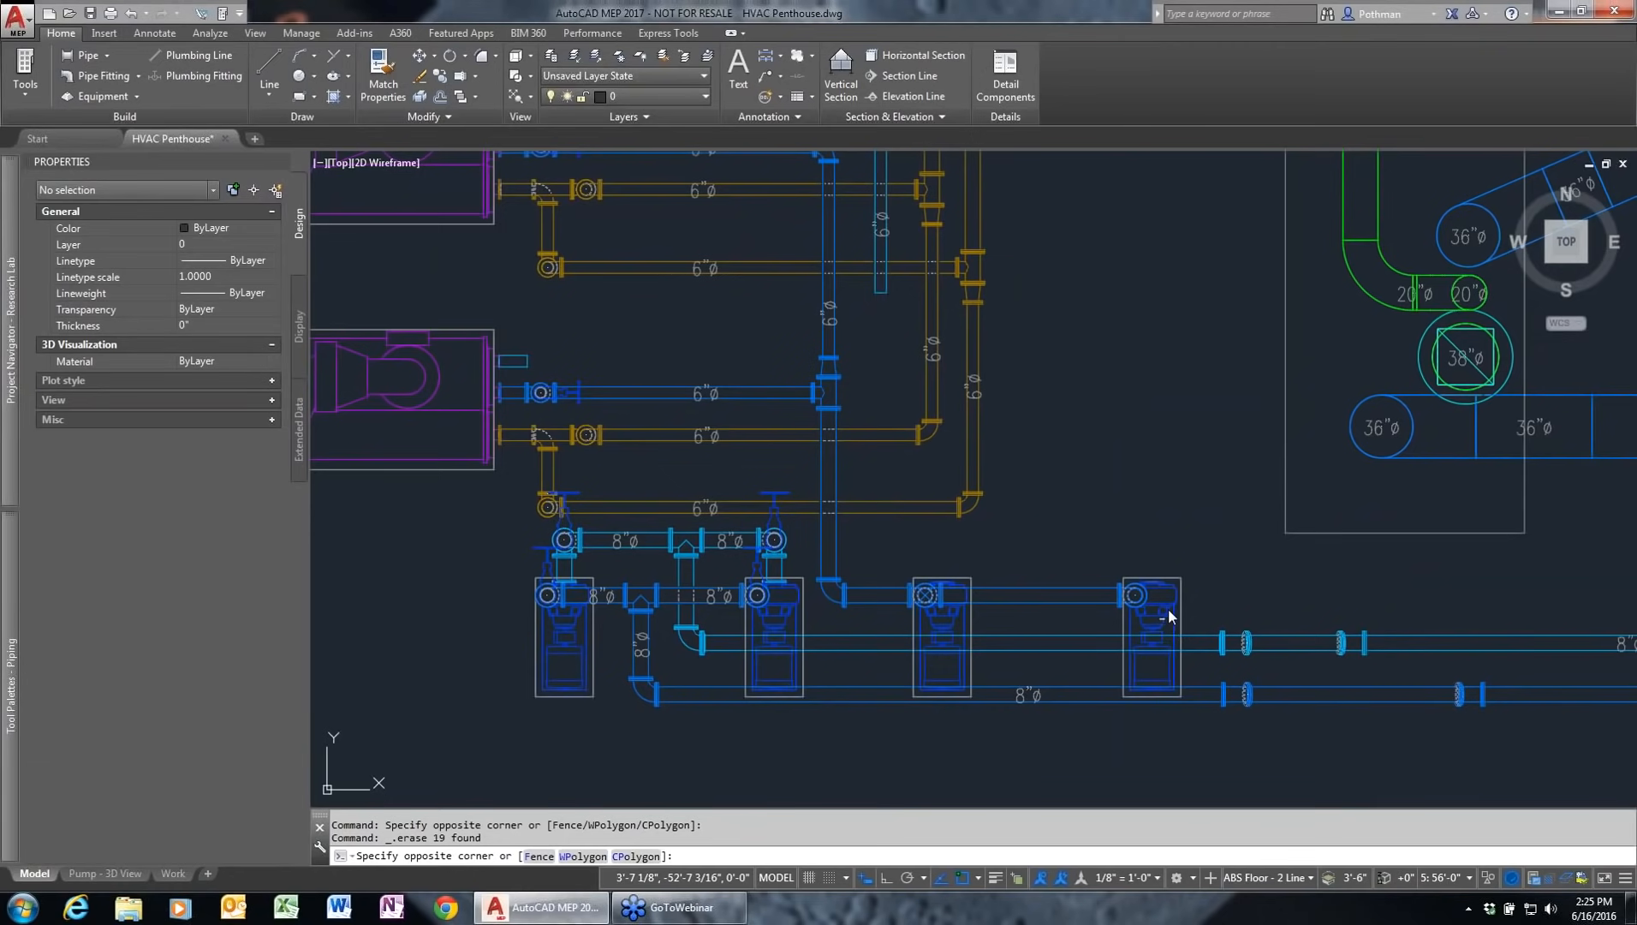
key("Escape")
key("Escape")
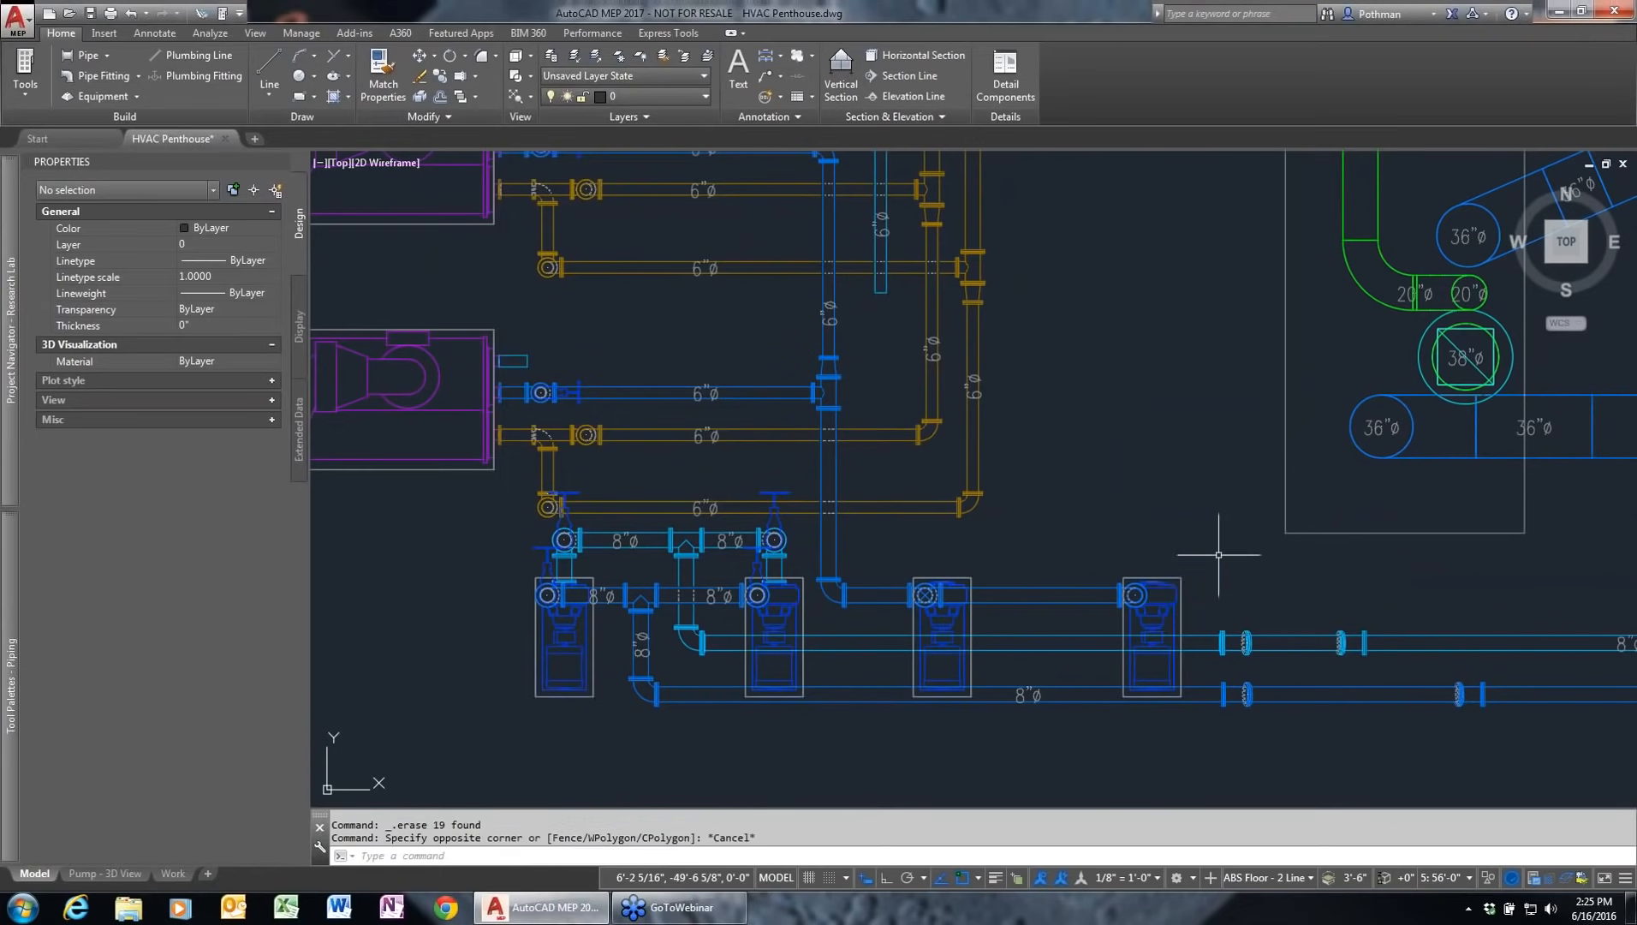
Step: Start adding pipe from the north connector of the easternmost pump, using the Generic Flanged routing preference
left_click(1167, 603)
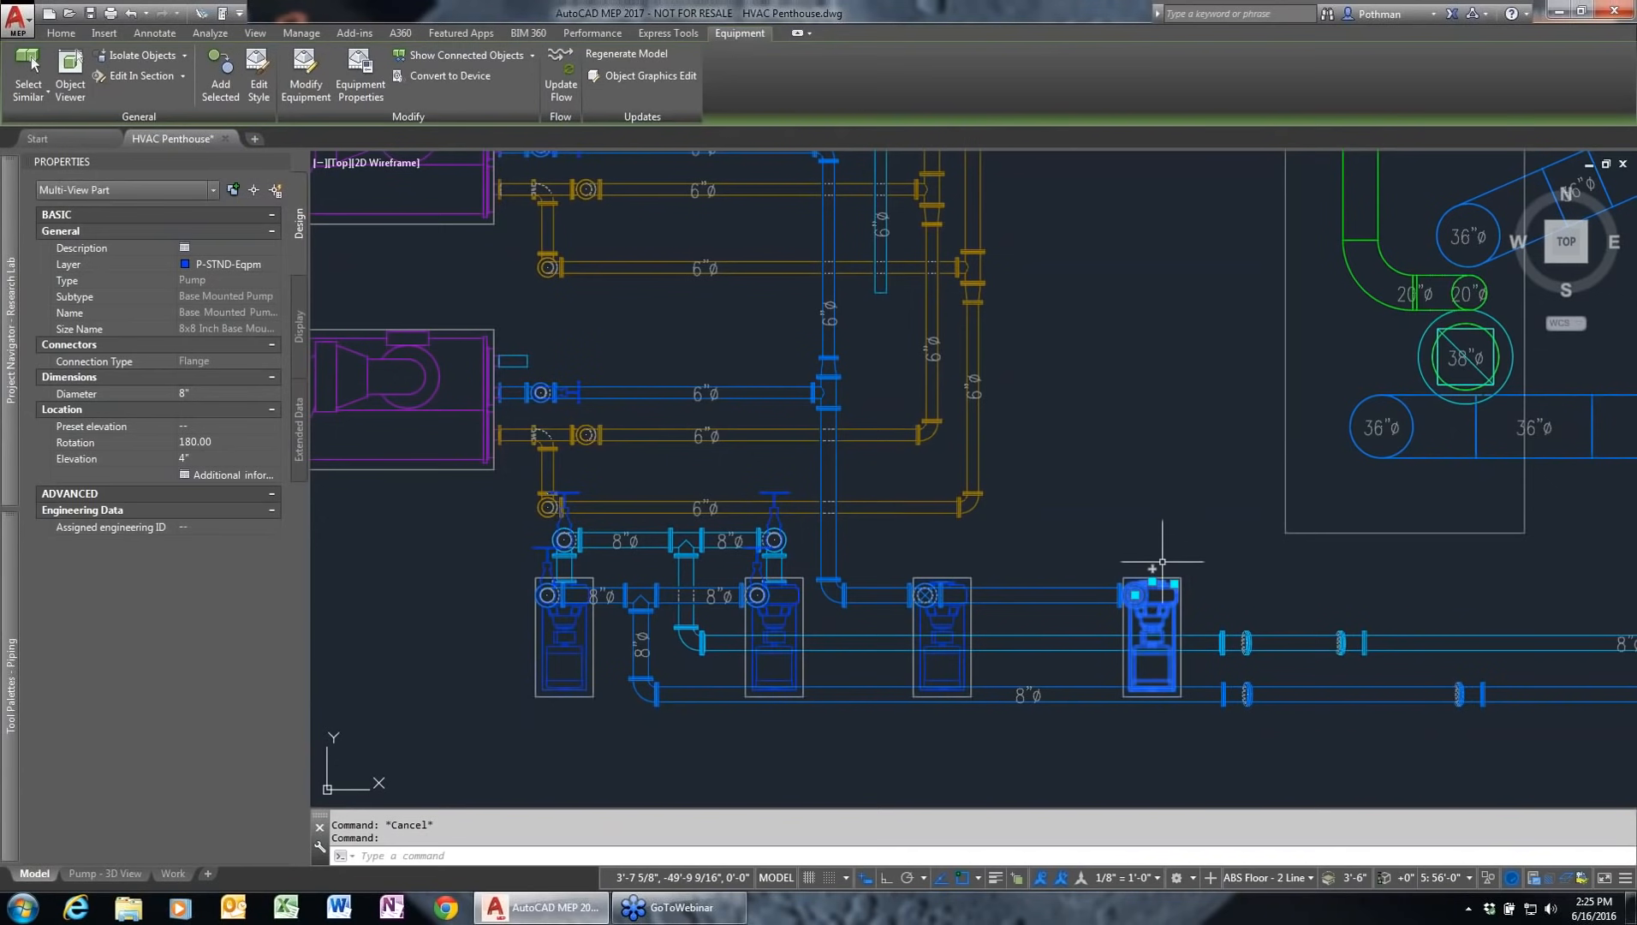
mouse_move(1152, 567)
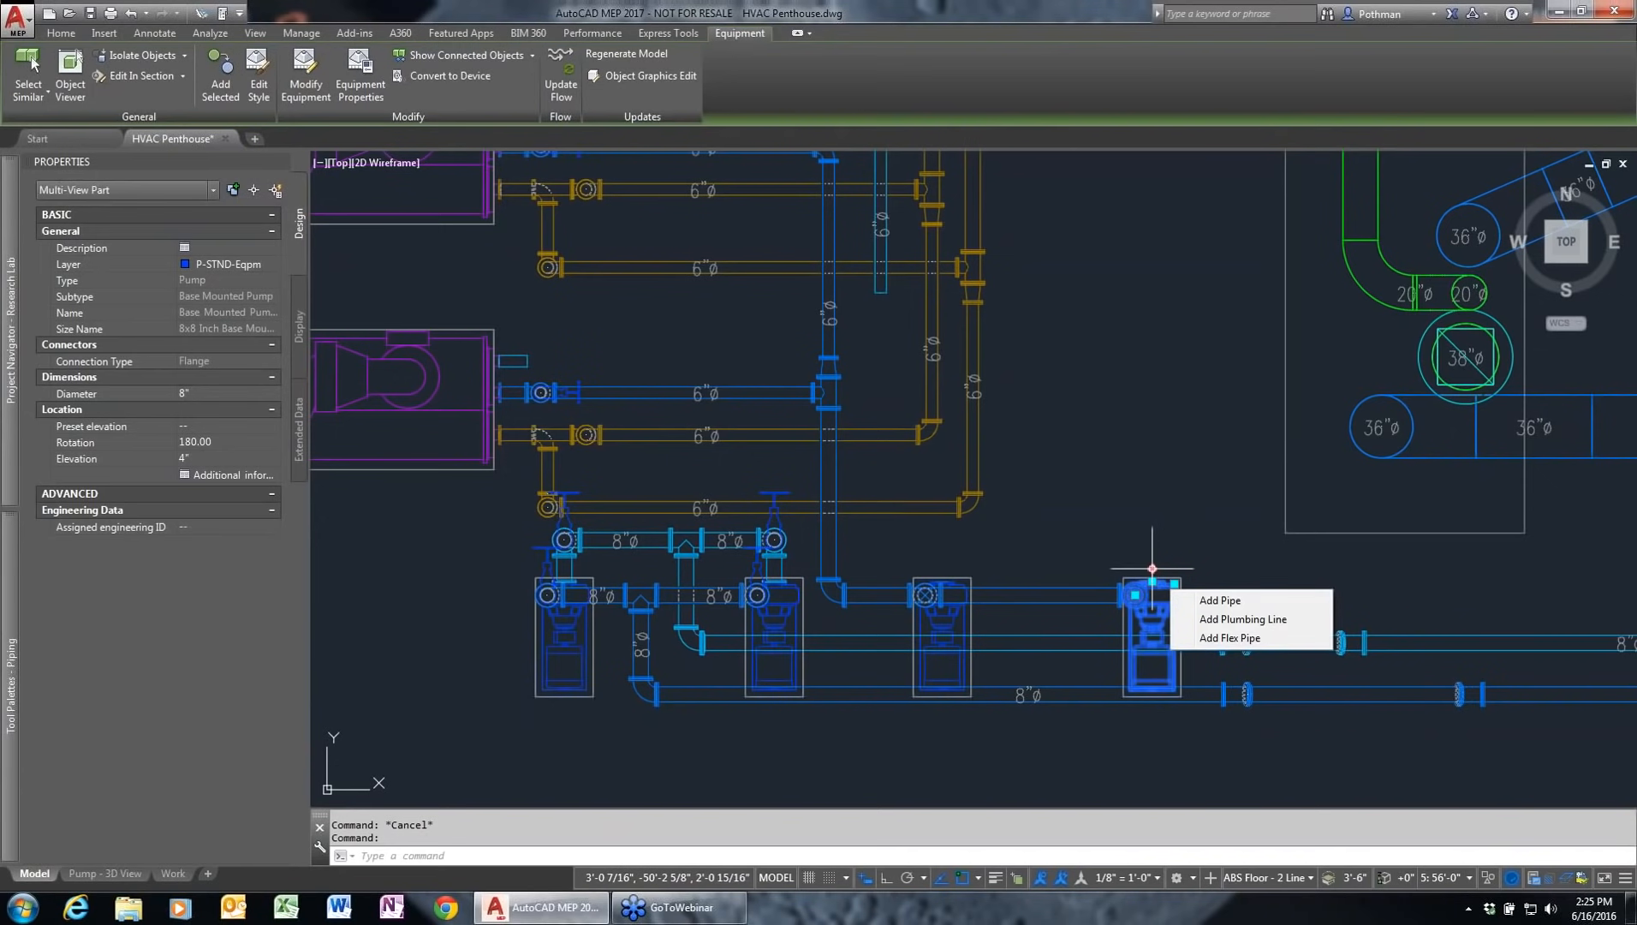
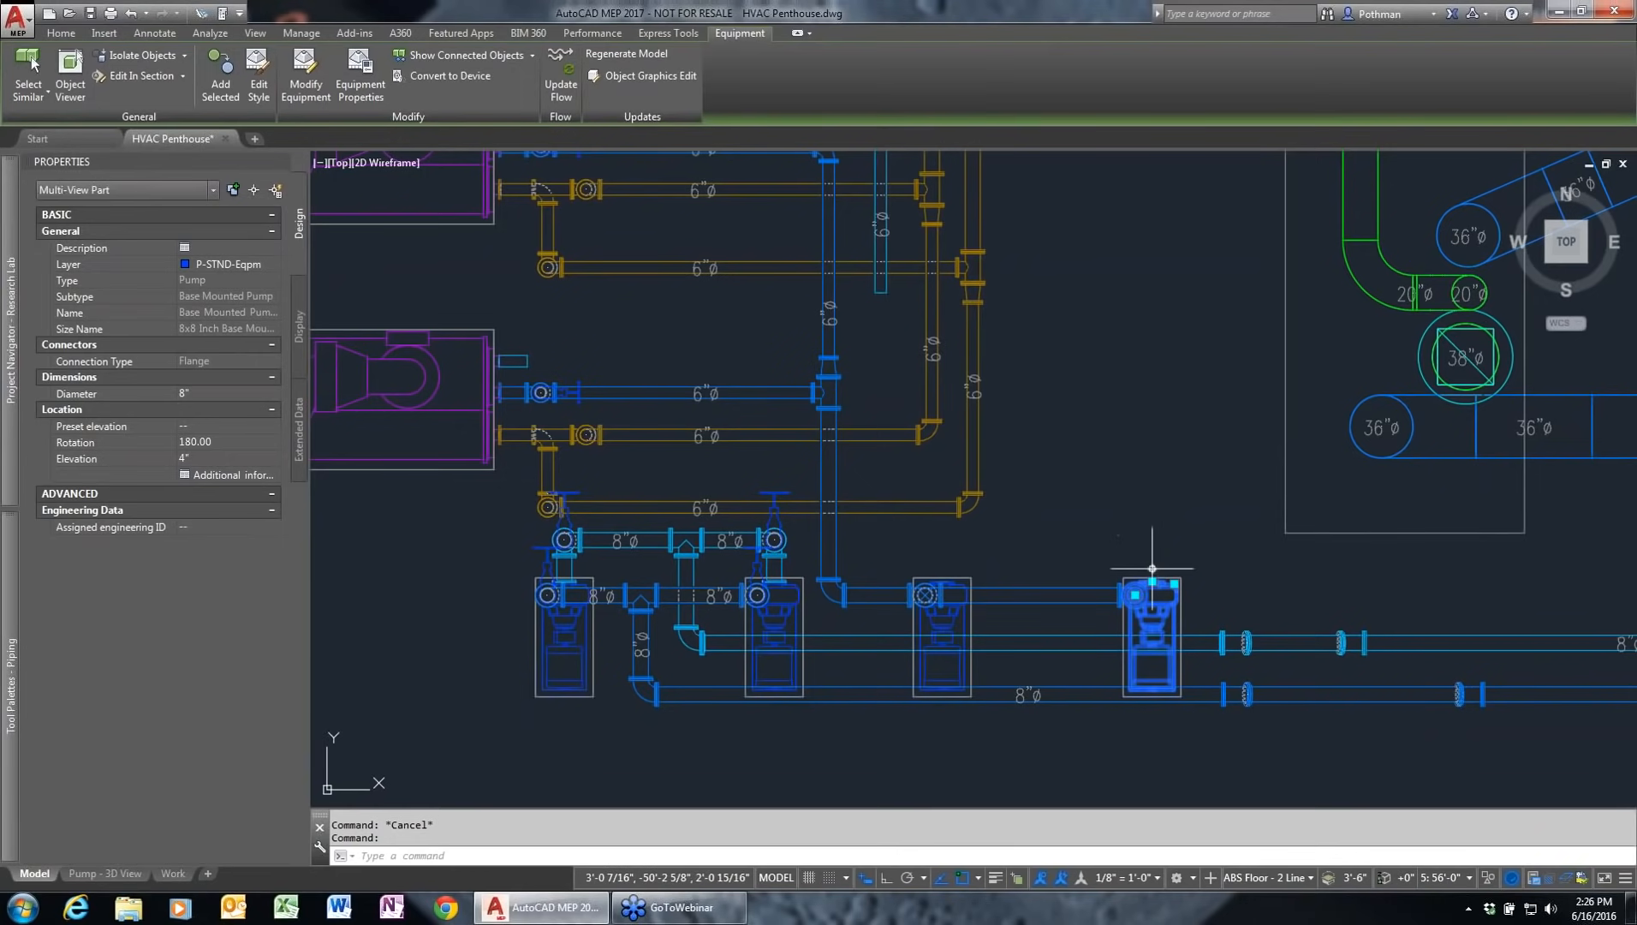
mouse_move(1153, 568)
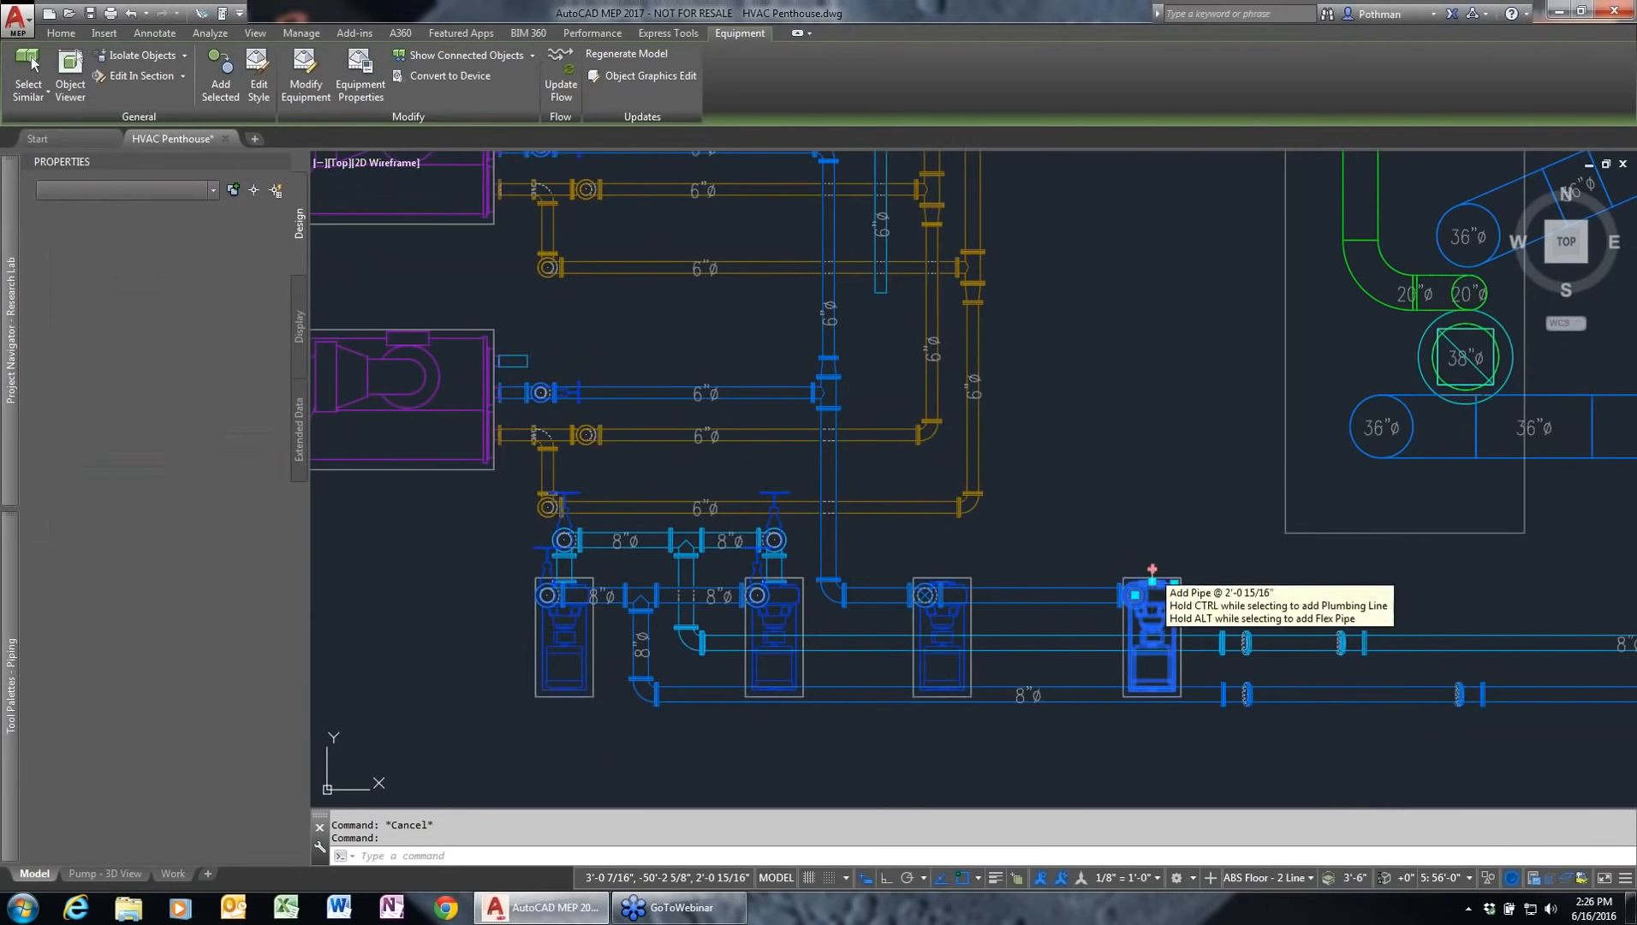
left_click(1152, 568)
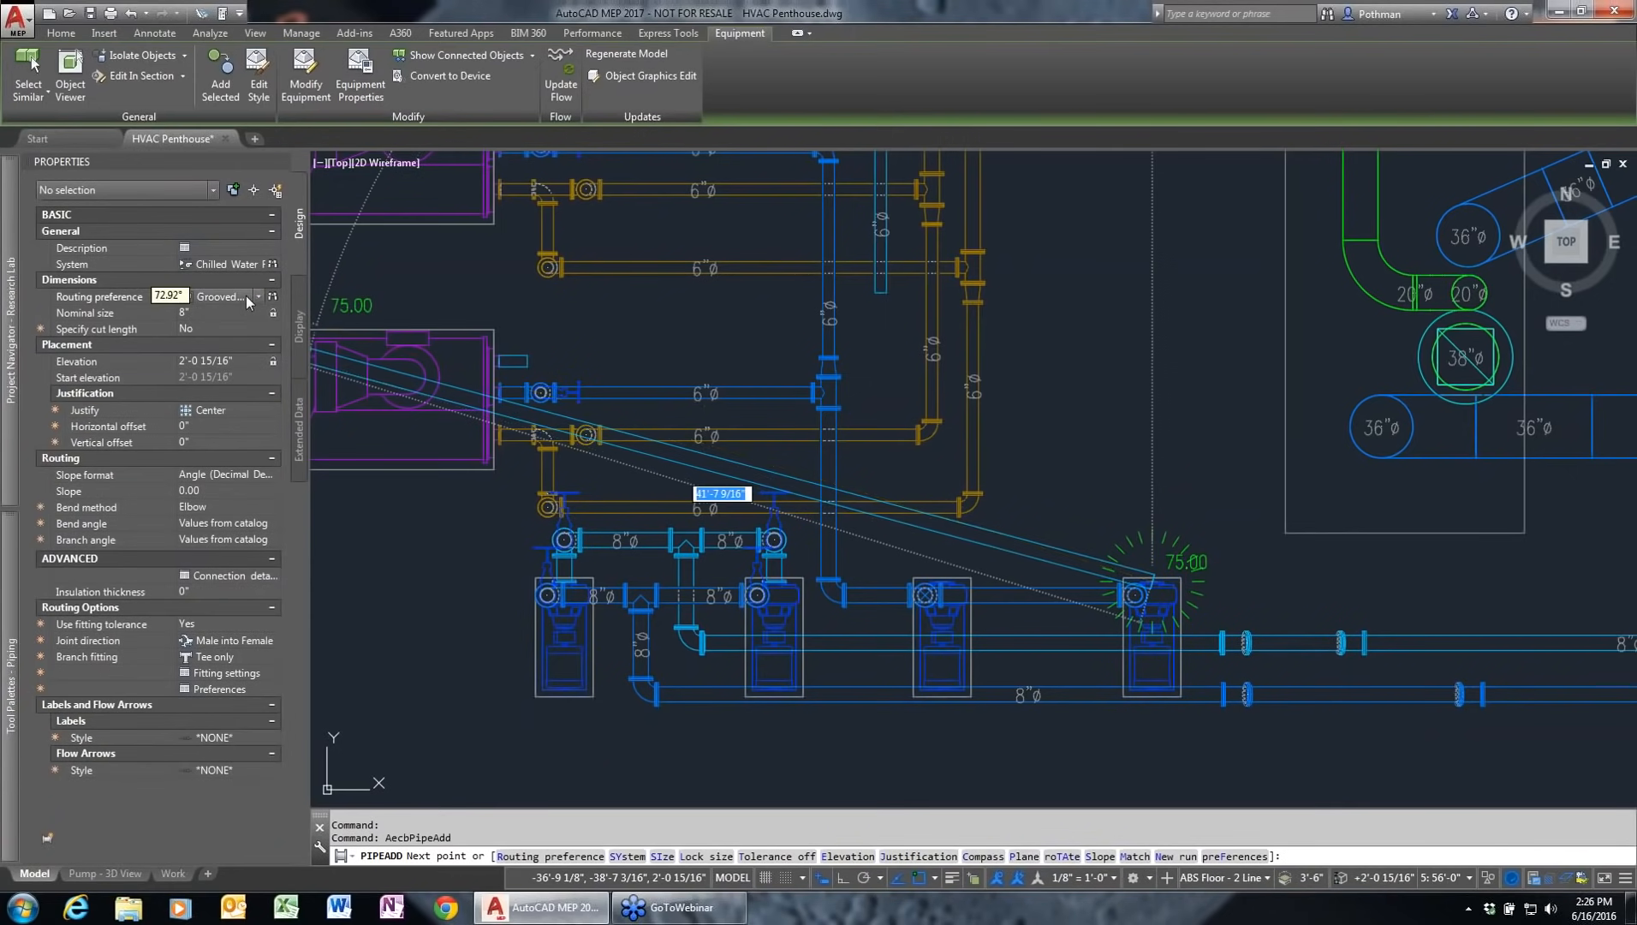
left_click(259, 297)
left_click(342, 353)
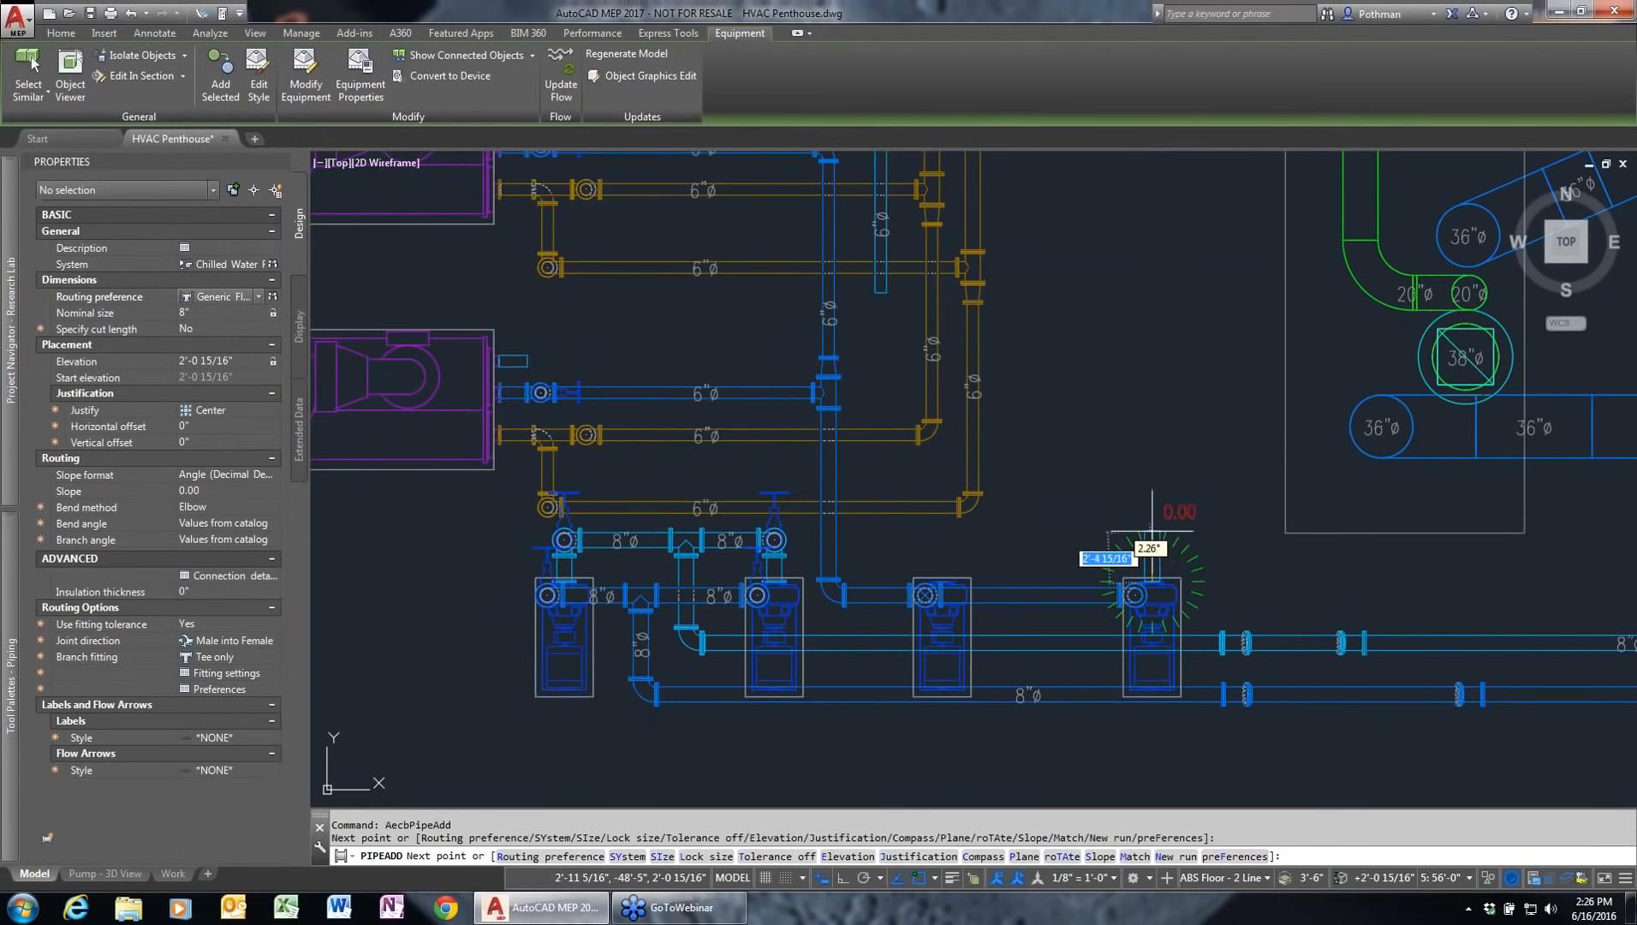
Step: Run the pipe about 2'-5" north, turn off object snap, connect it to the adjacent pump on the west, and accept the connection
left_click(1152, 531)
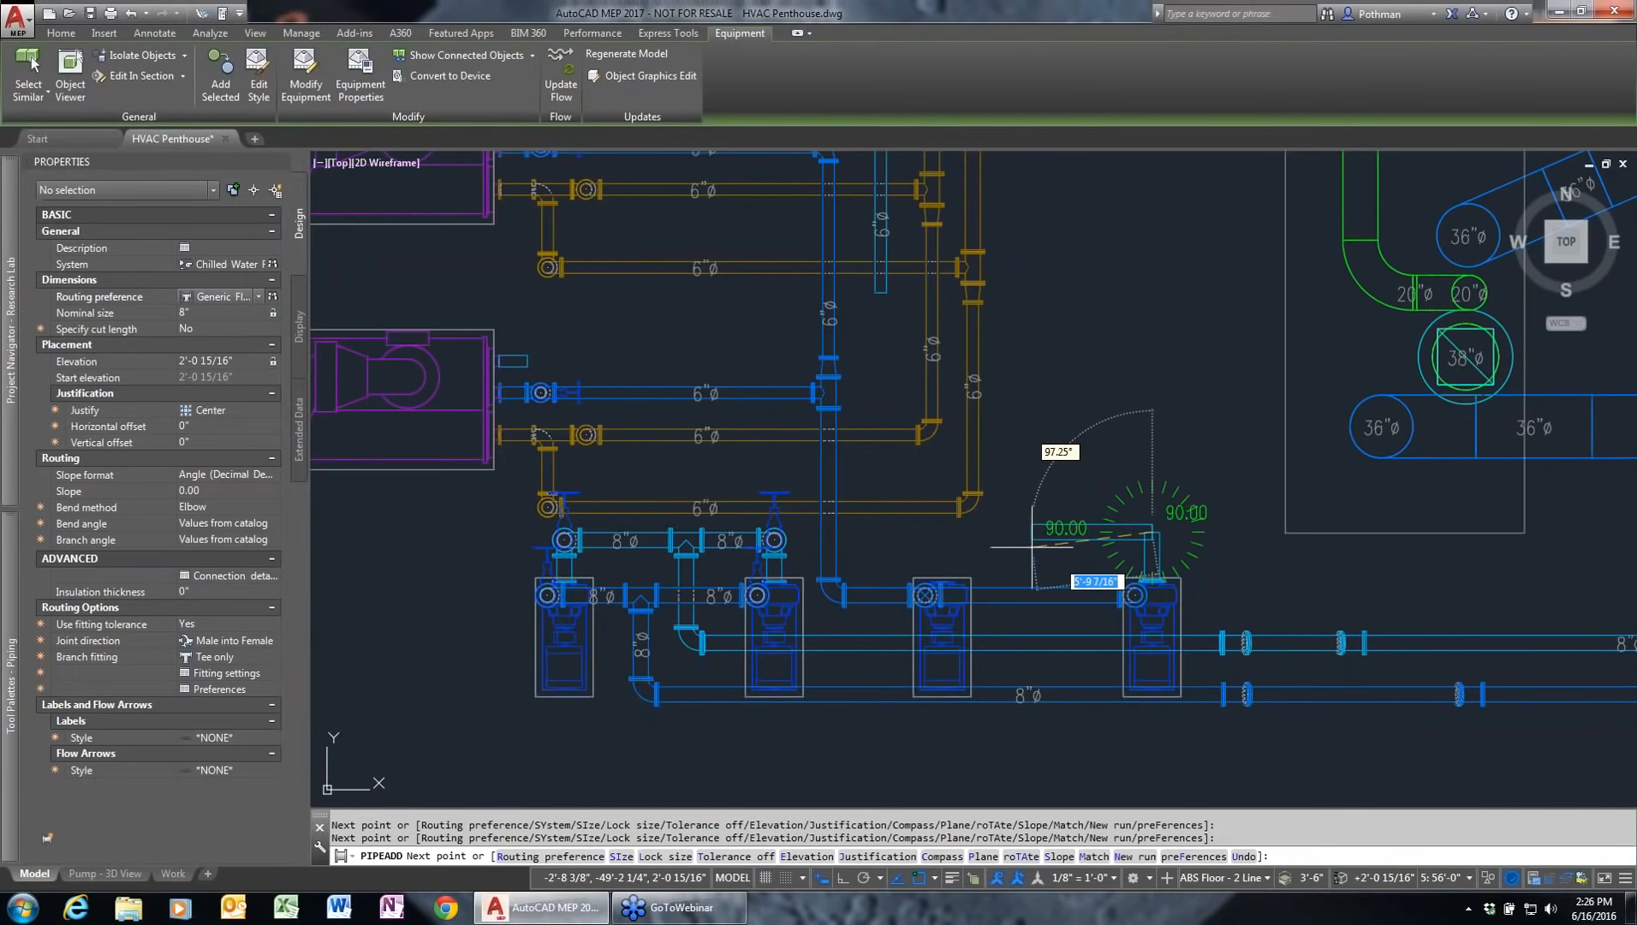
key("F3")
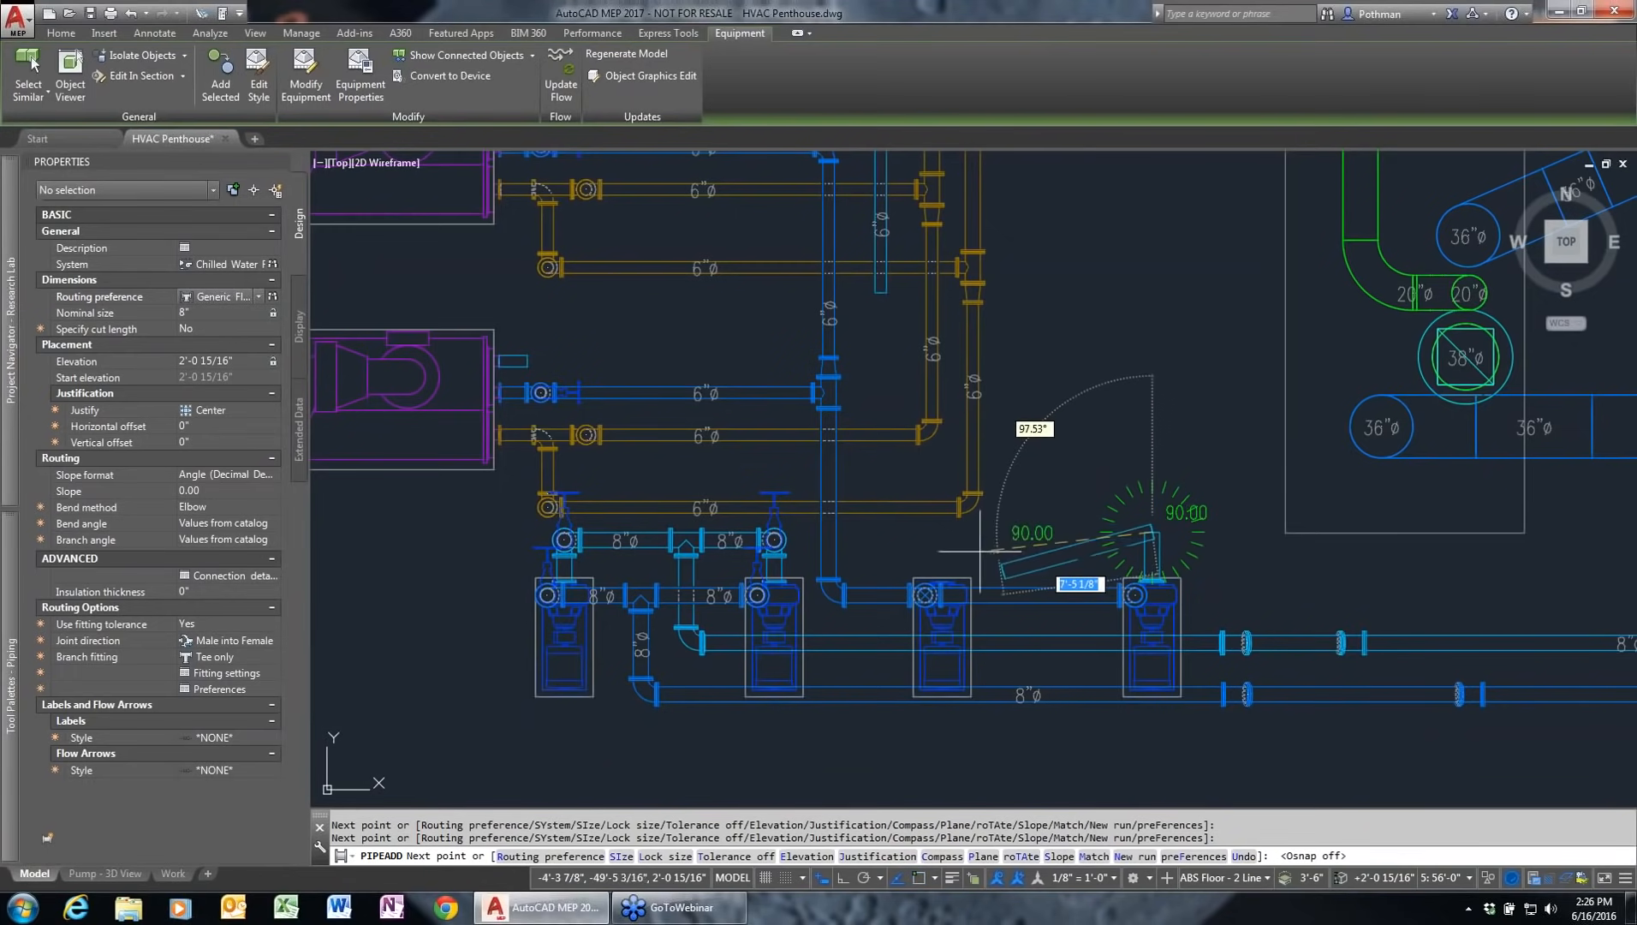
left_click(941, 586)
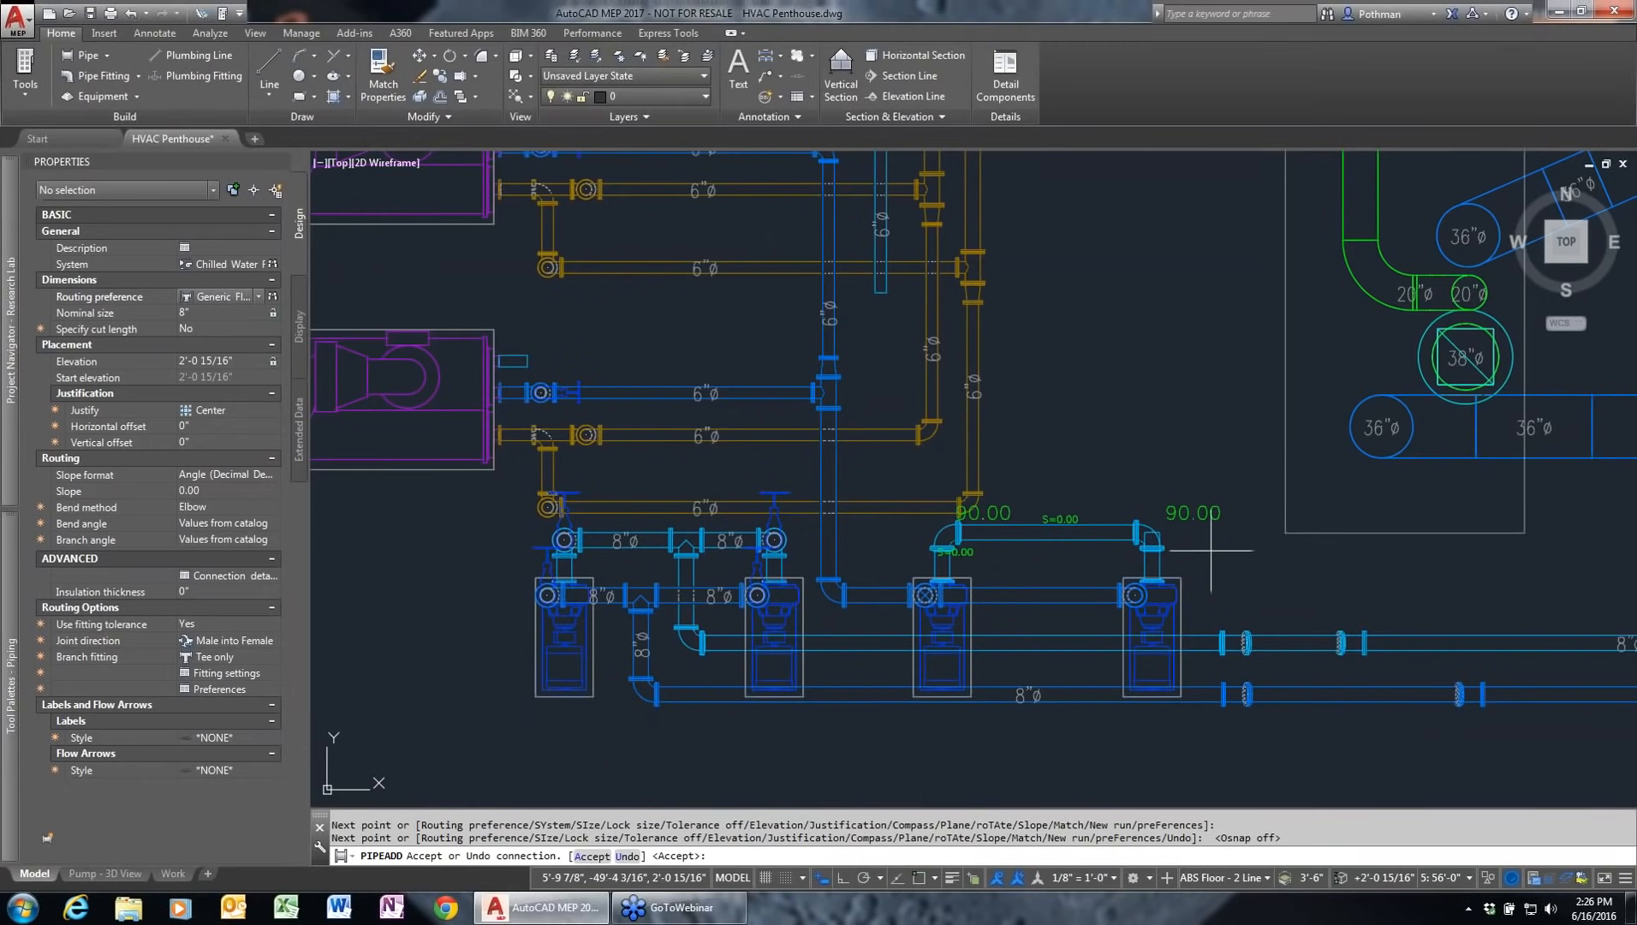
key("Return")
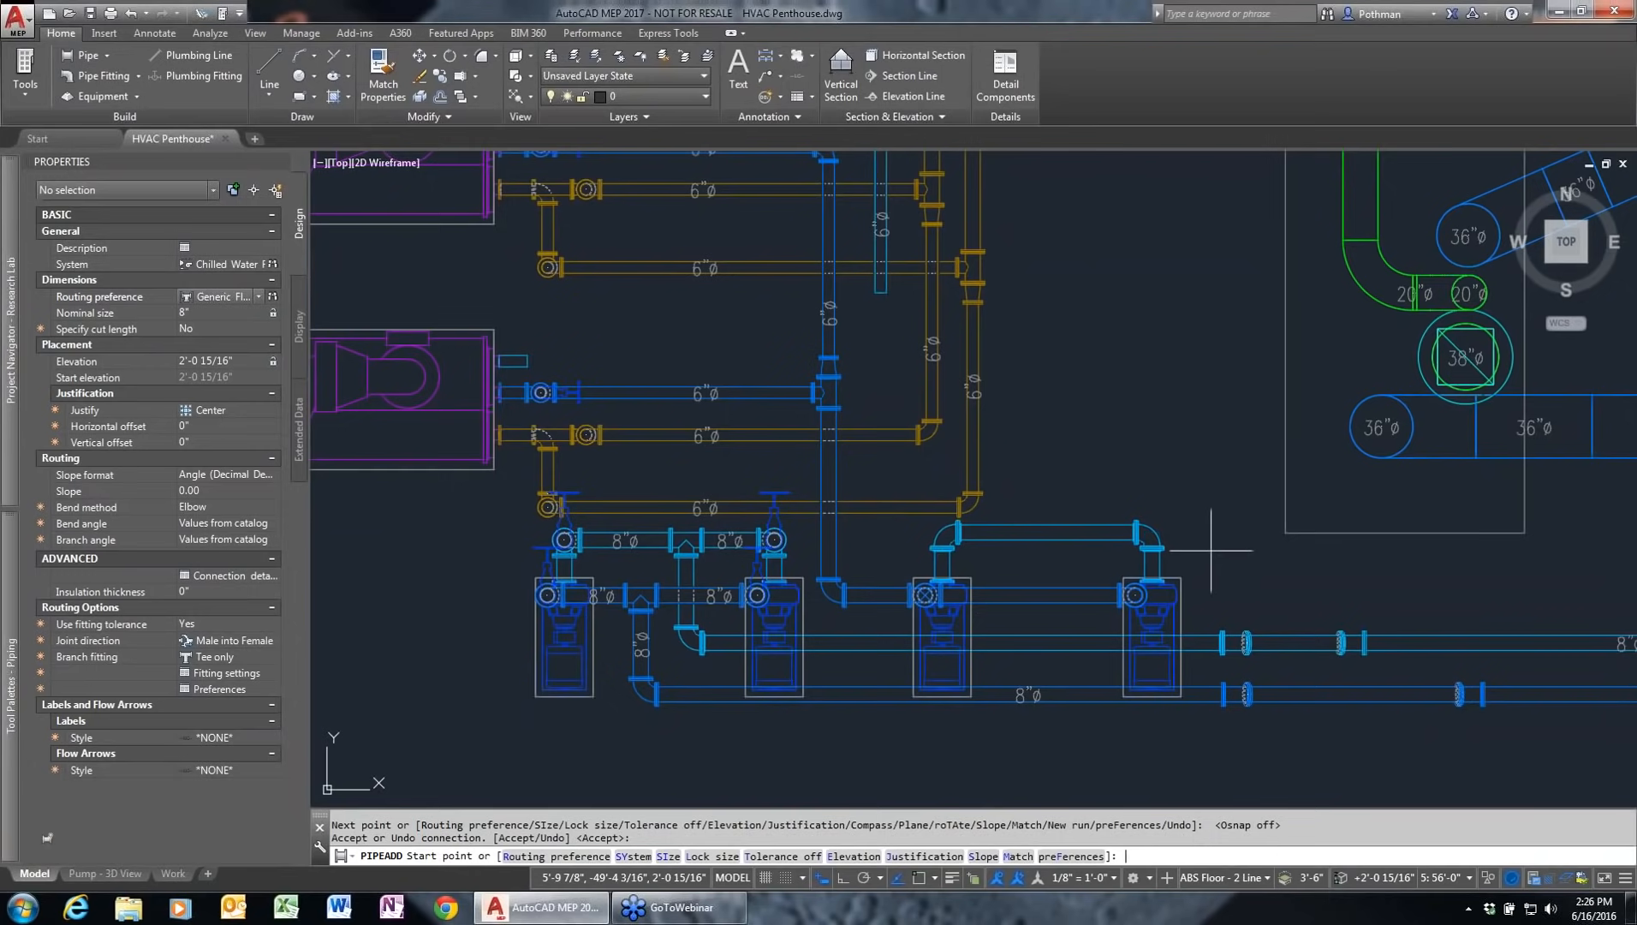
key("Escape")
Step: Move the horizontal pipe joining the two eastern pumps slightly north, keeping its fittings connected
scroll(1166, 557, "up", 4)
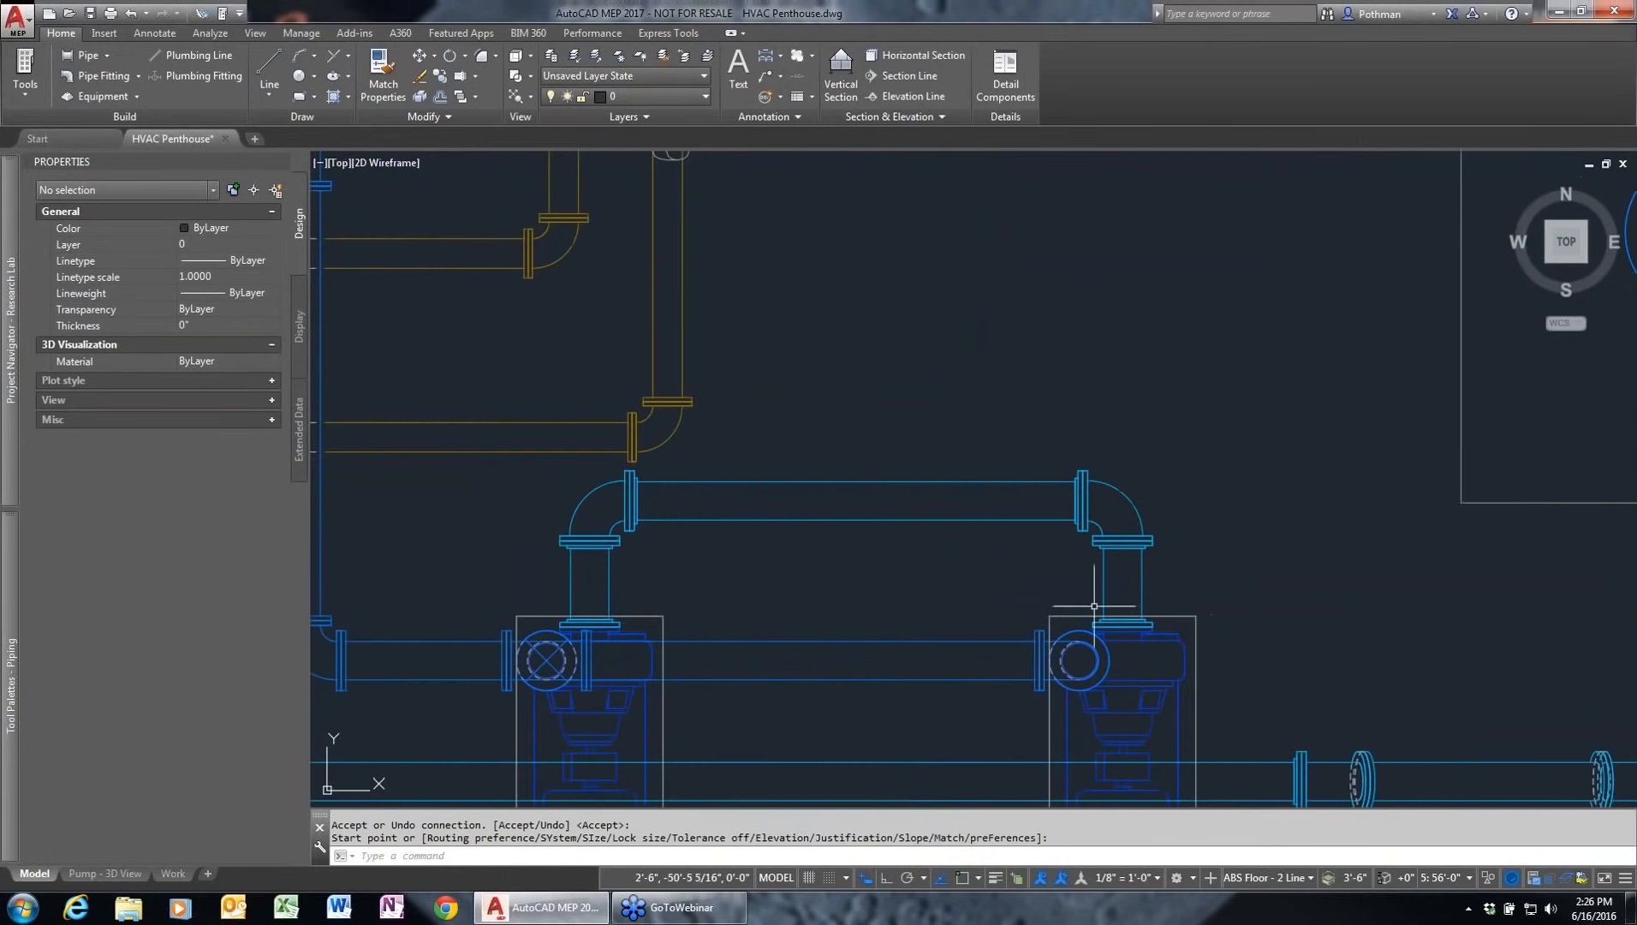
left_click(869, 501)
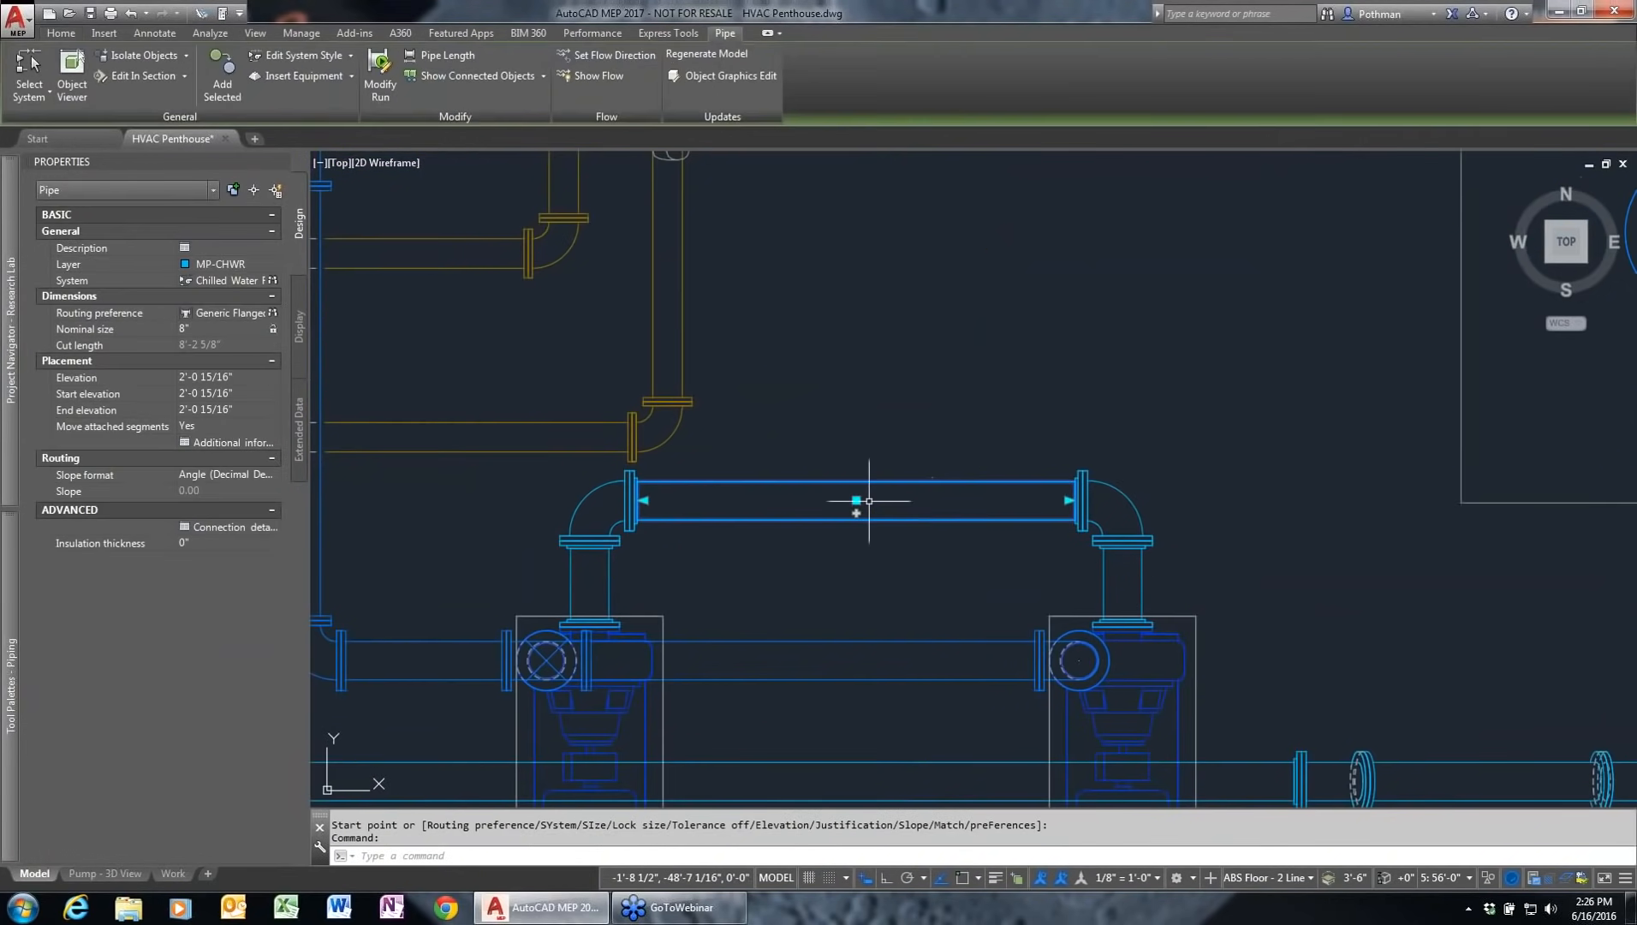
left_click(856, 500)
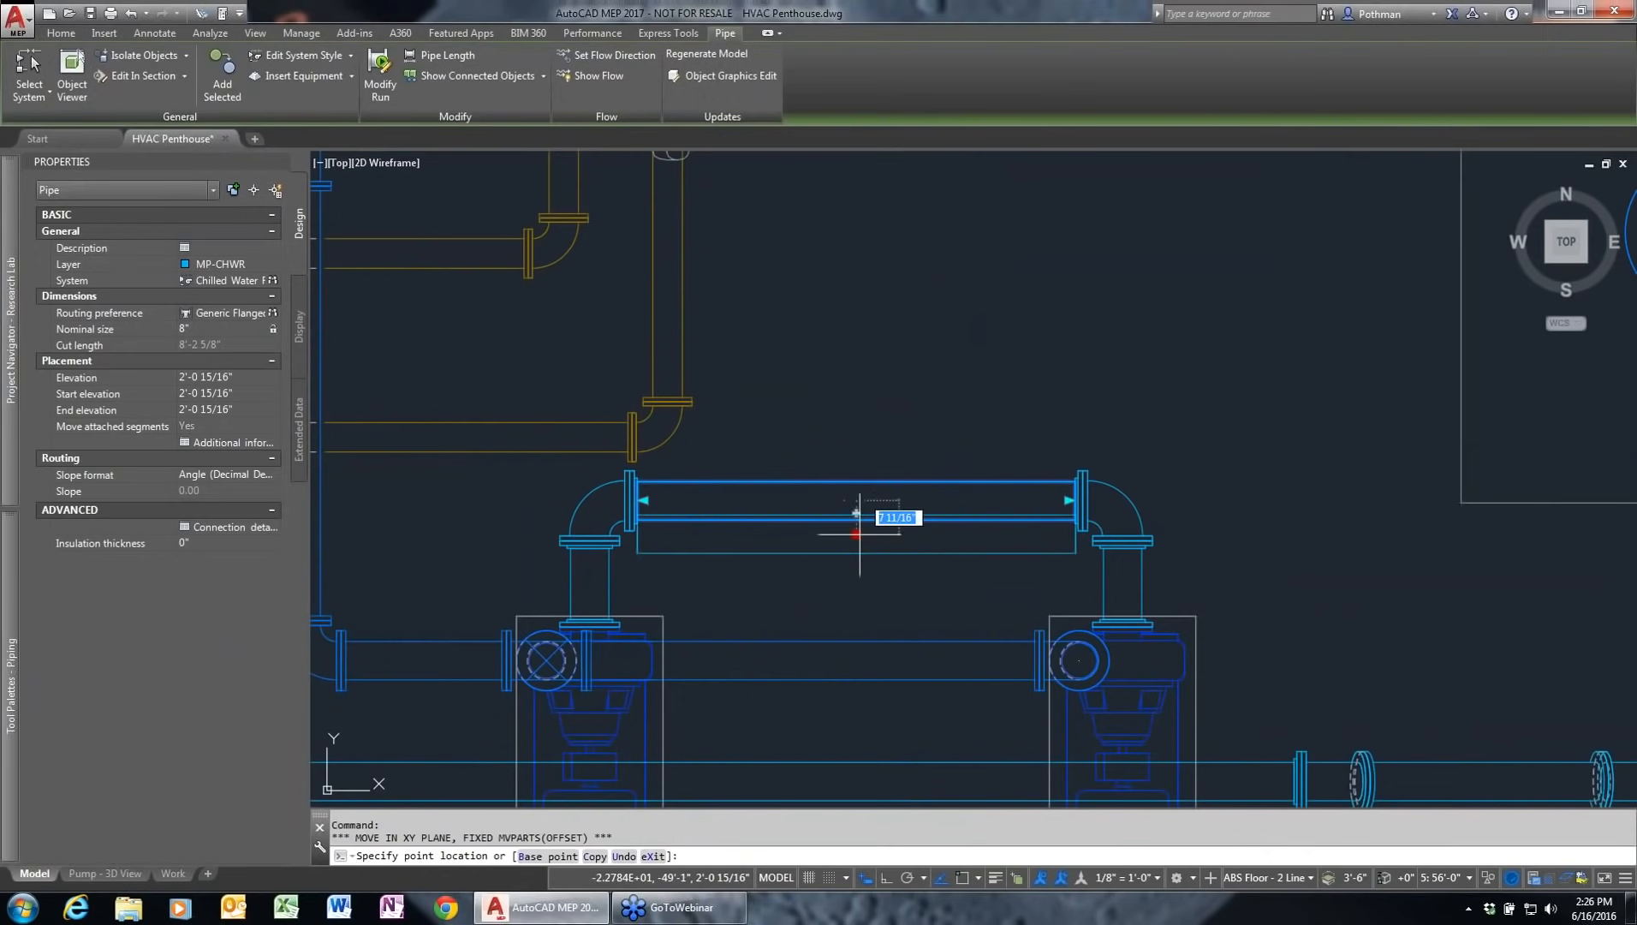
left_click(862, 496)
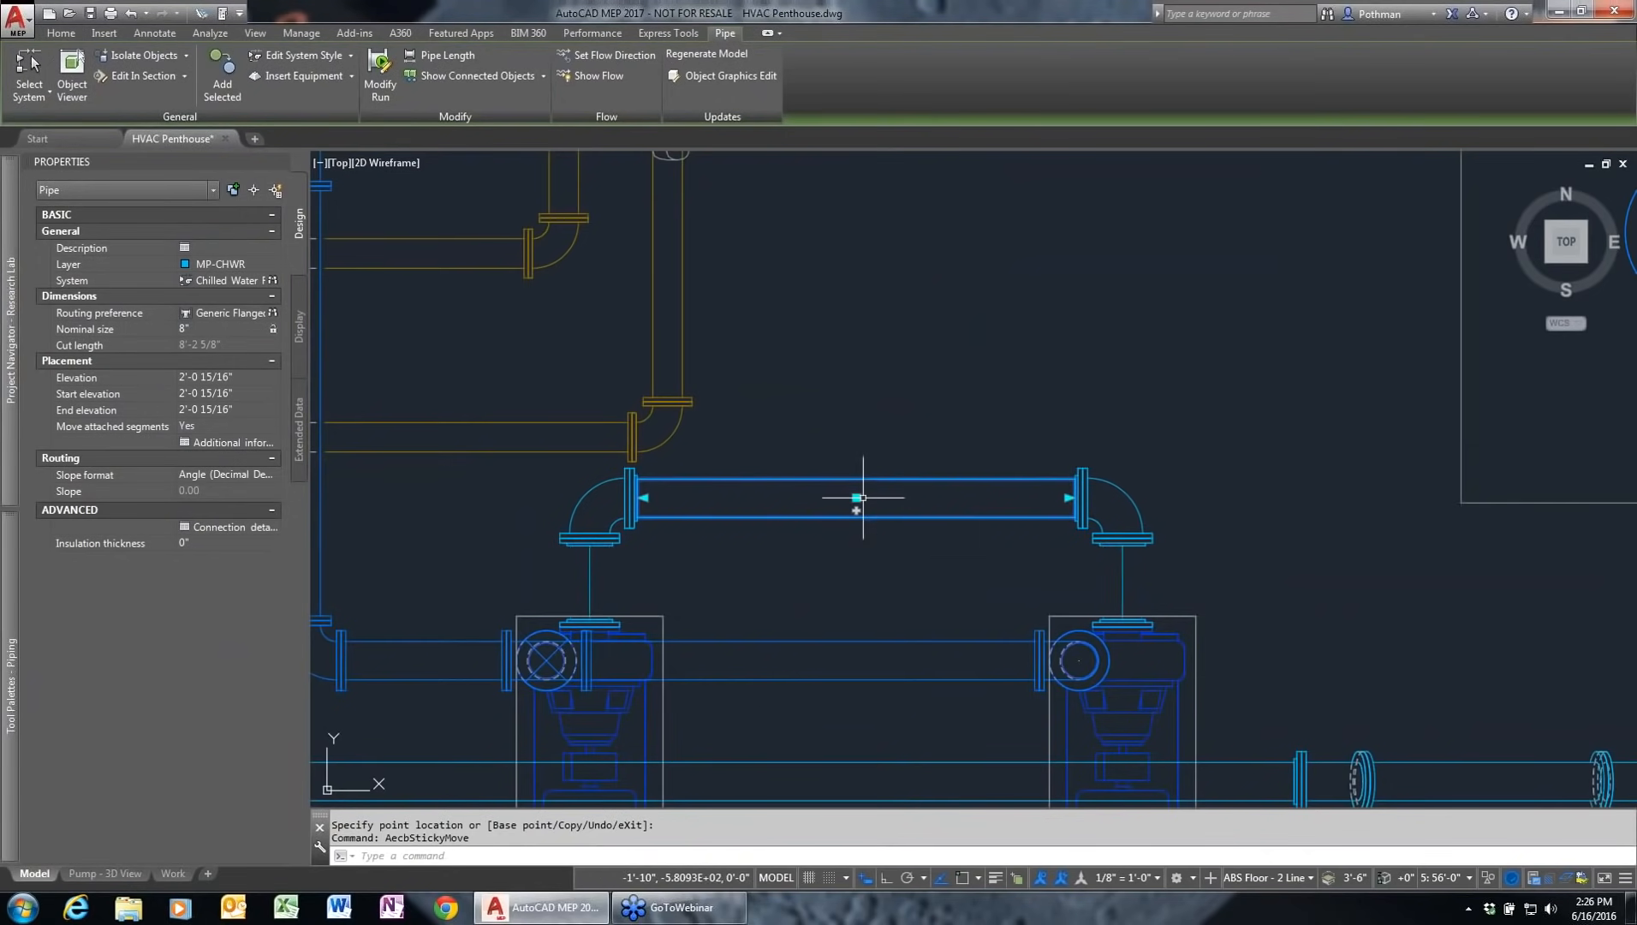
key("Escape")
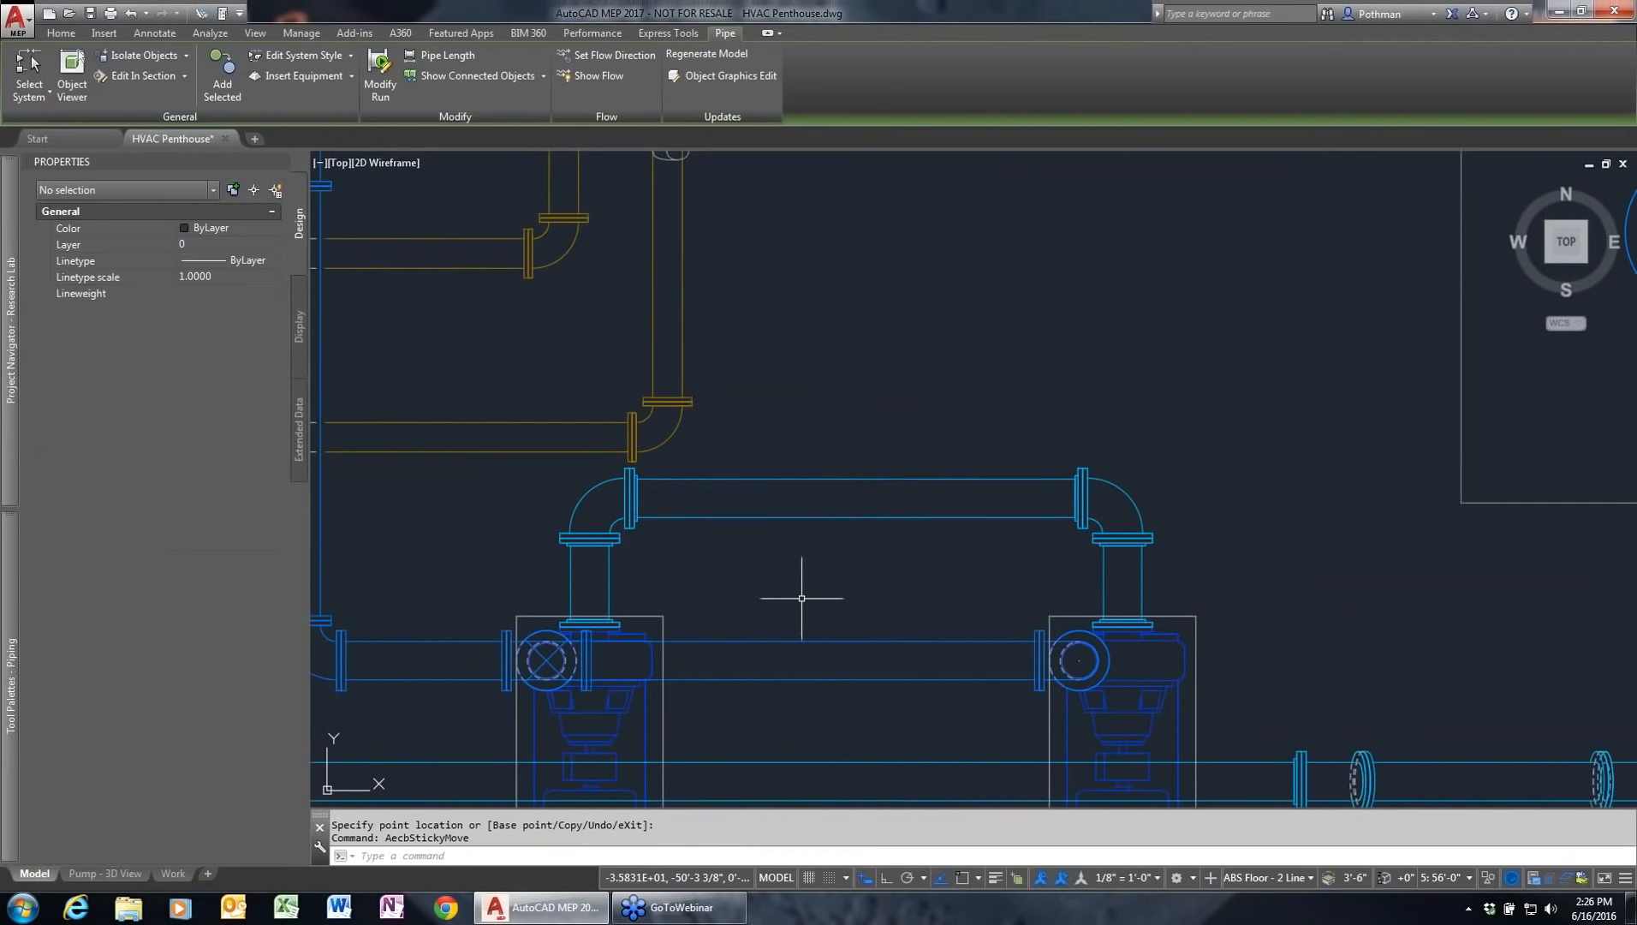
key("Escape")
Step: Add a branch pipe from the midpoint of the connecting pipe south to the northern of the two mains crossing the pumps
middle_click_drag(812, 585, 916, 388)
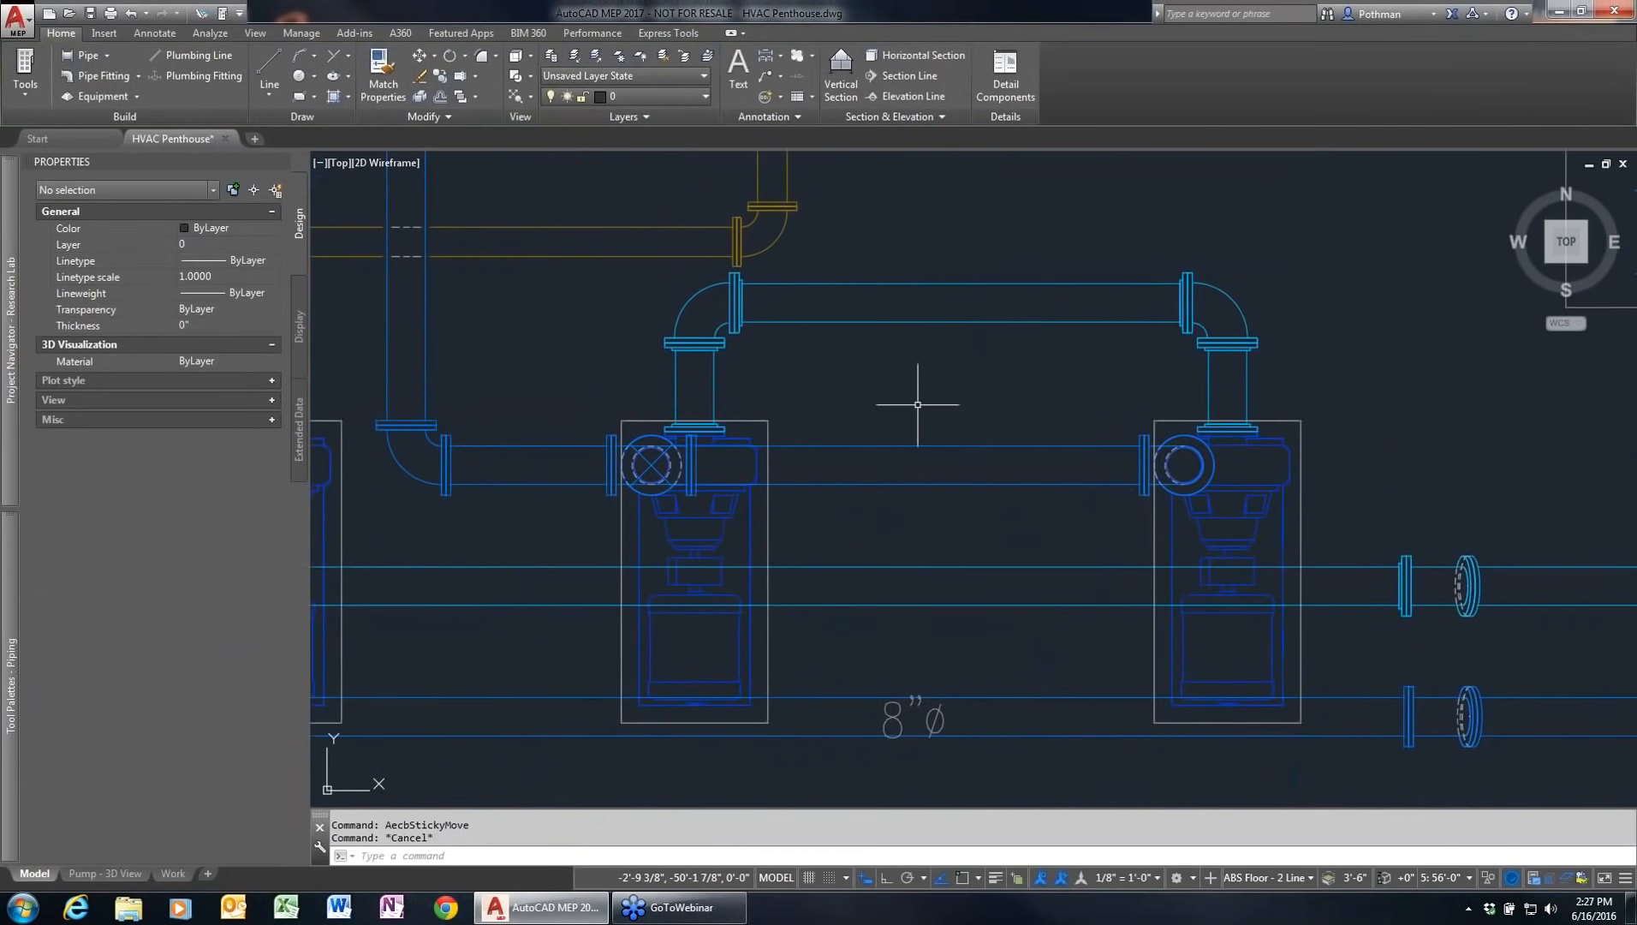
left_click(989, 325)
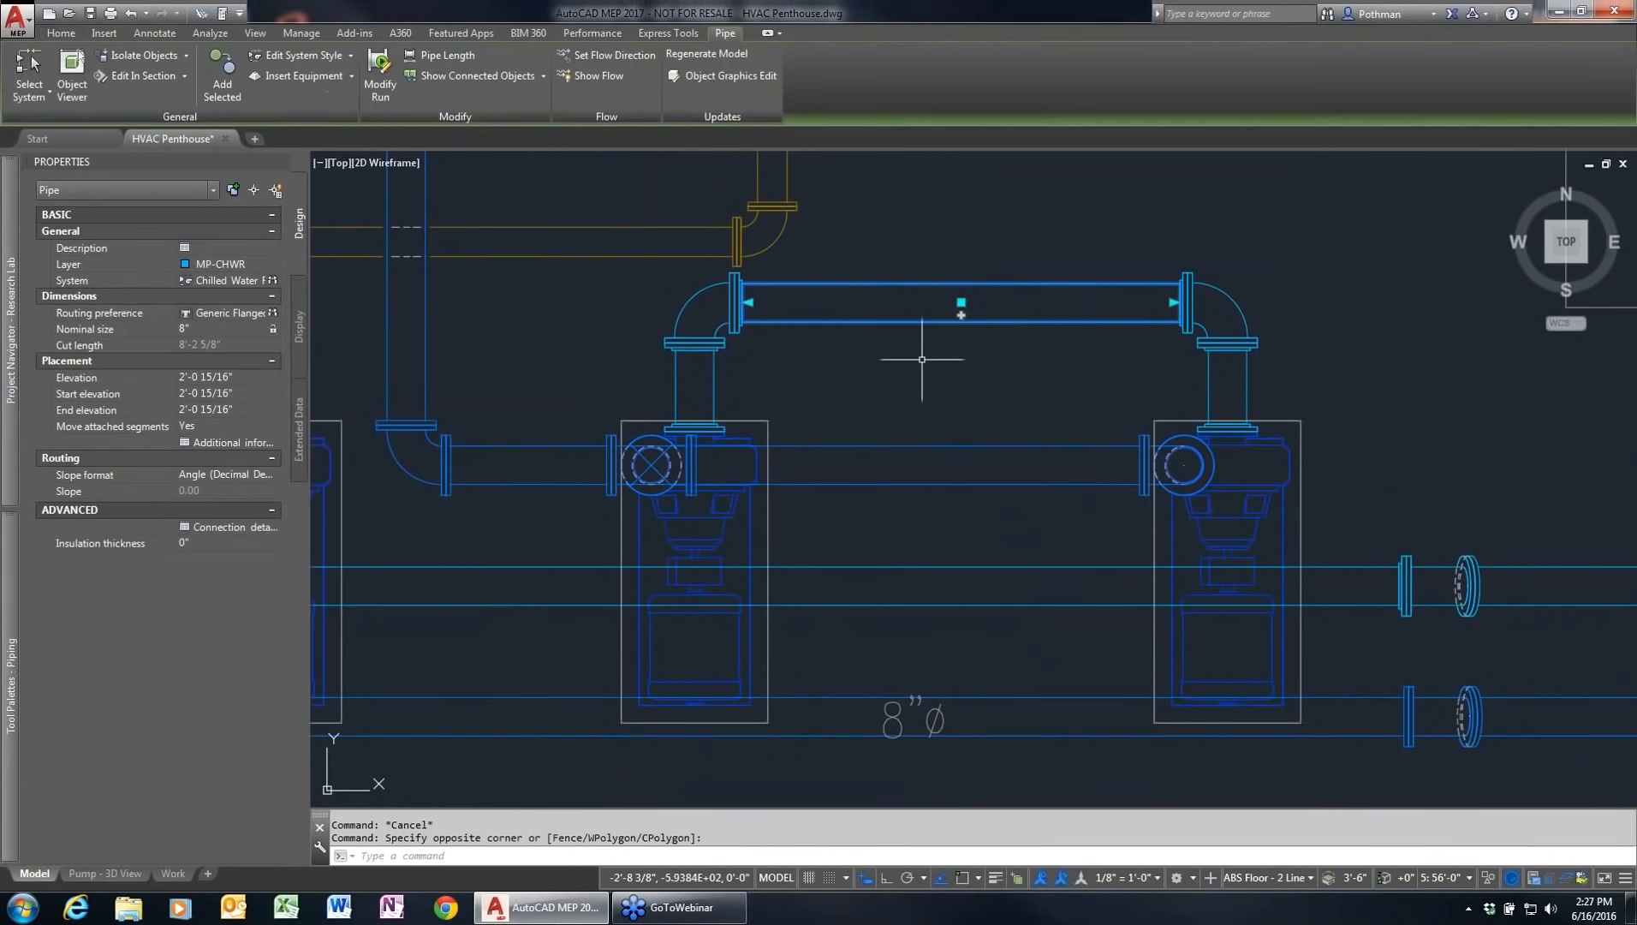
left_click(961, 315)
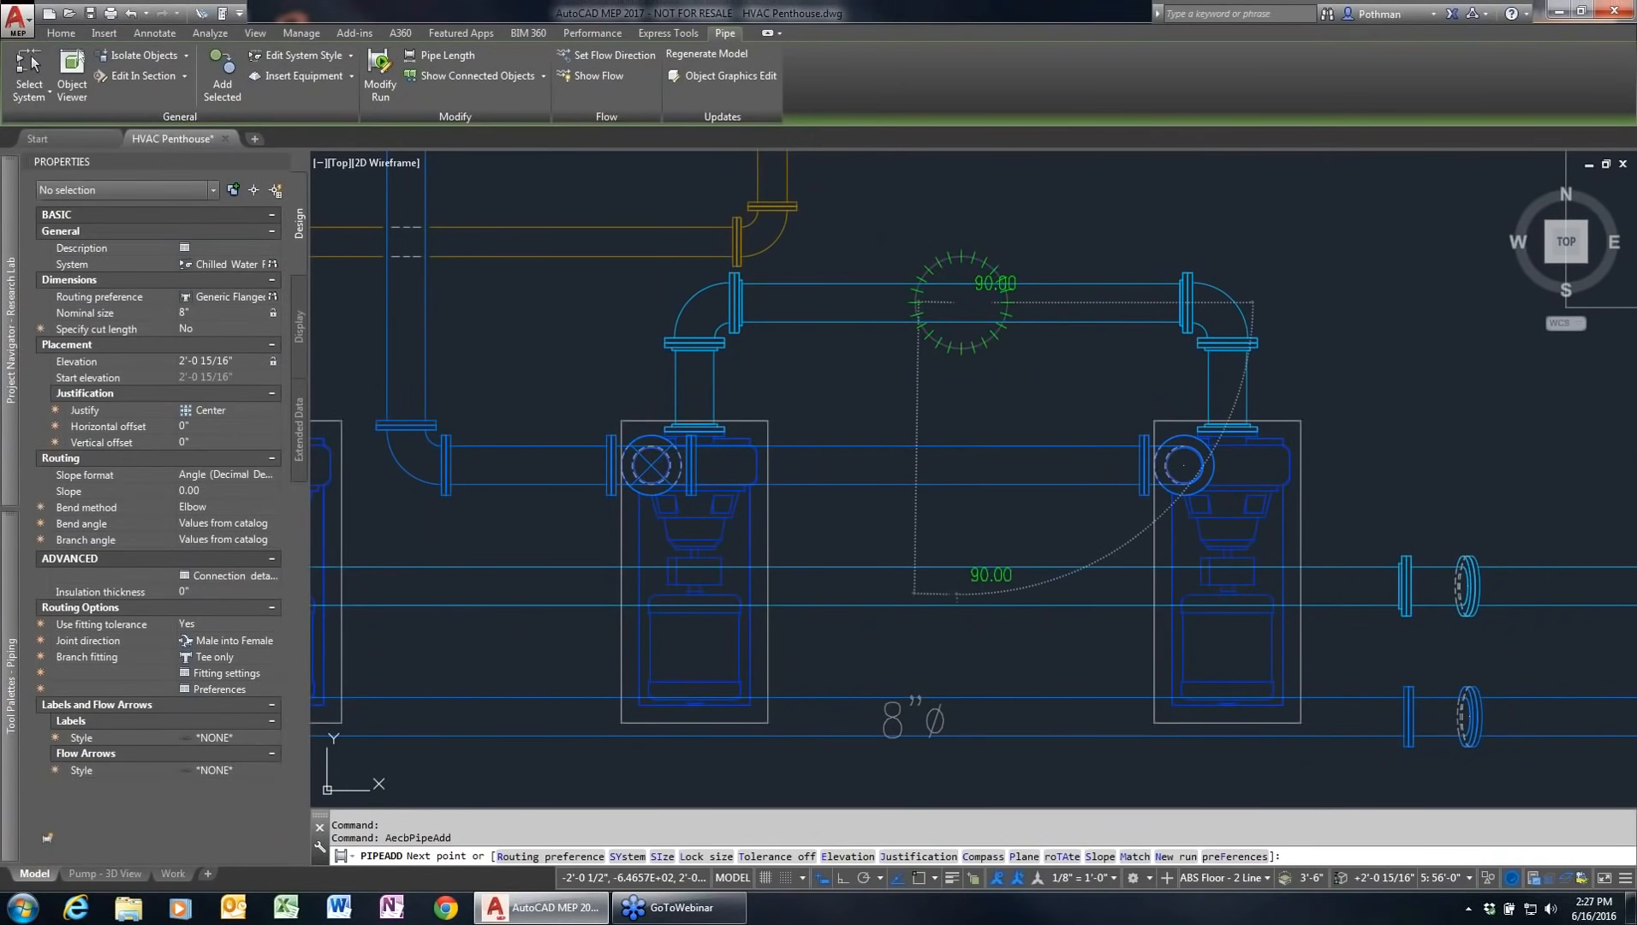
left_click(959, 587)
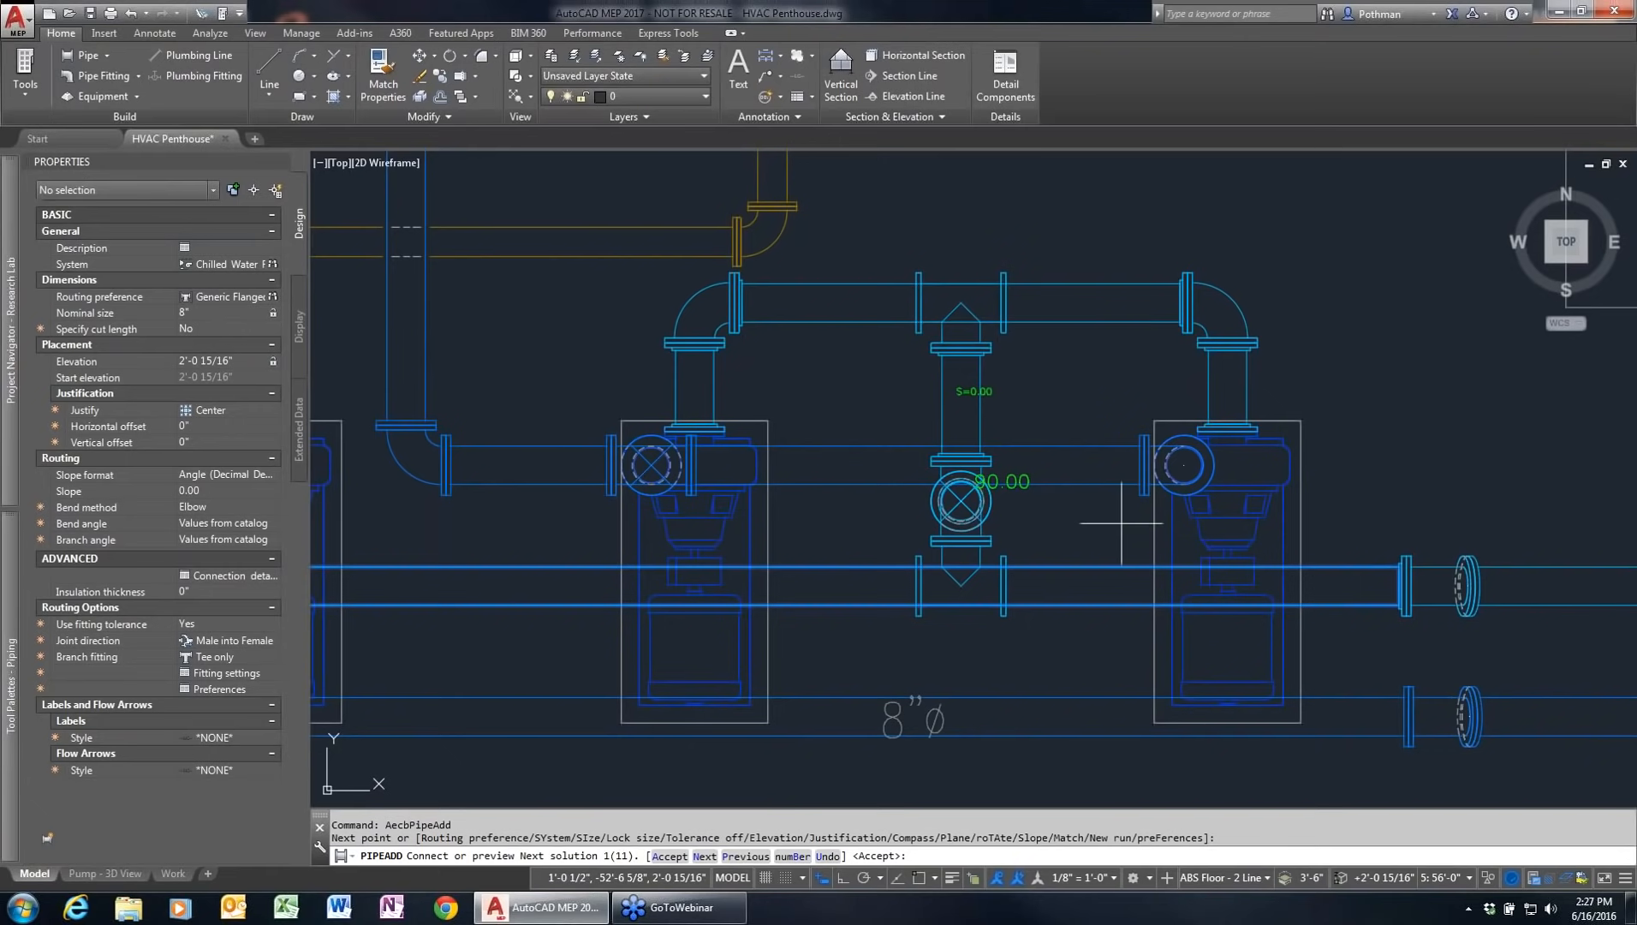
Step: Cycle through the proposed connection layouts for the branch pipe, accept solution 11 of 11, and finish adding pipe
type("n")
key("Return")
key("Return")
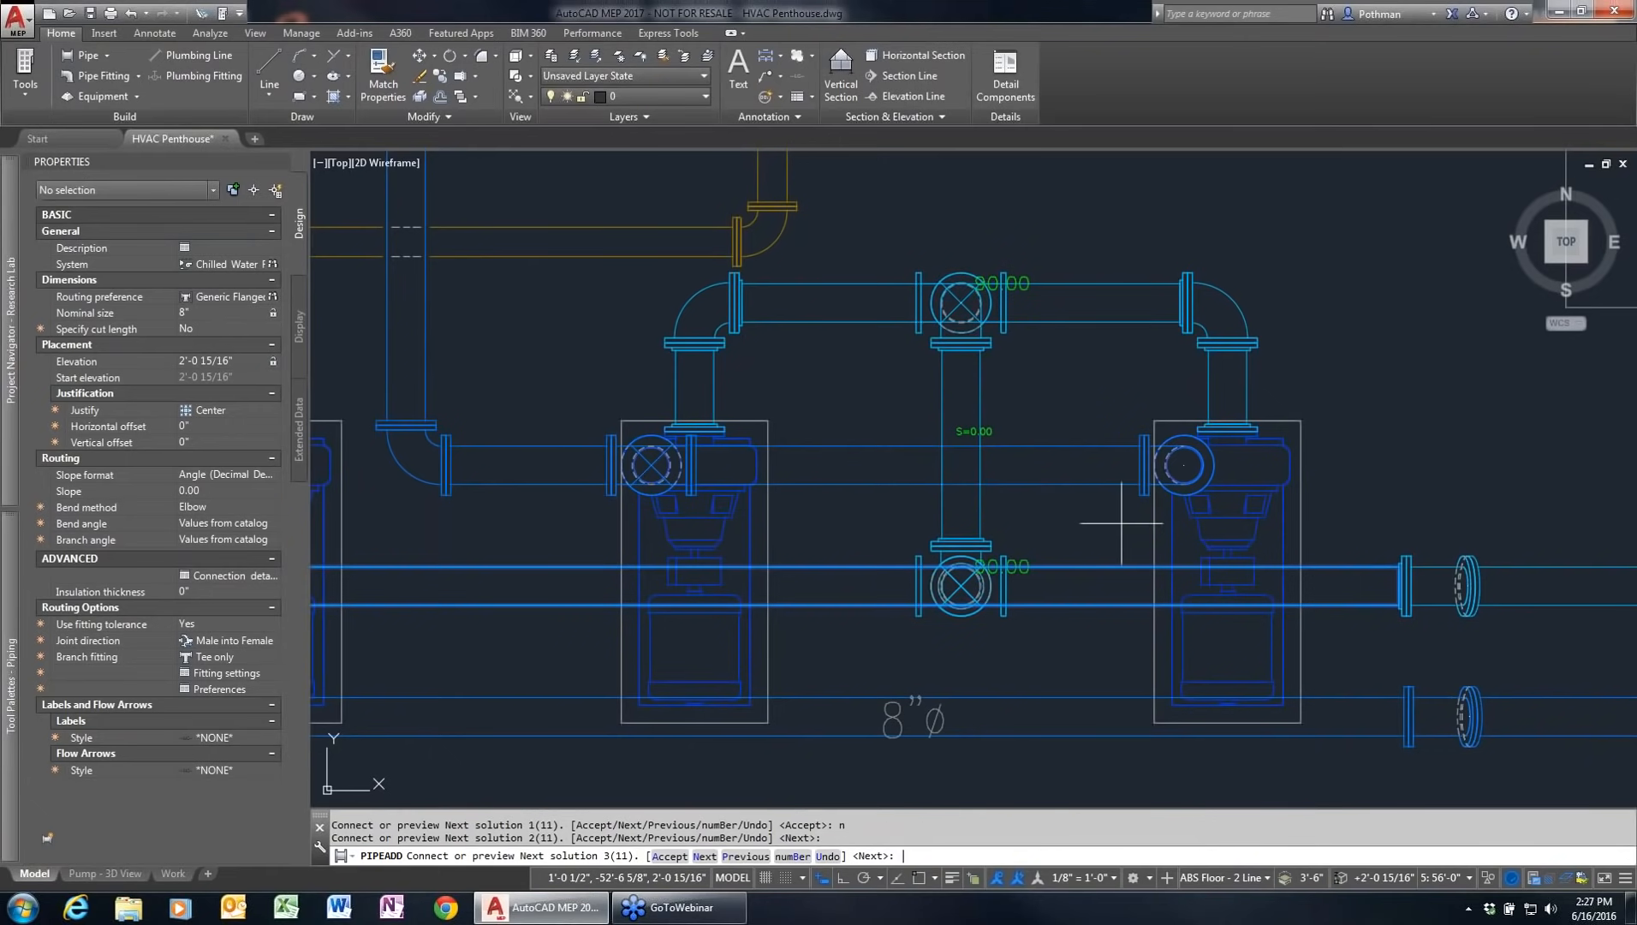
key("Return")
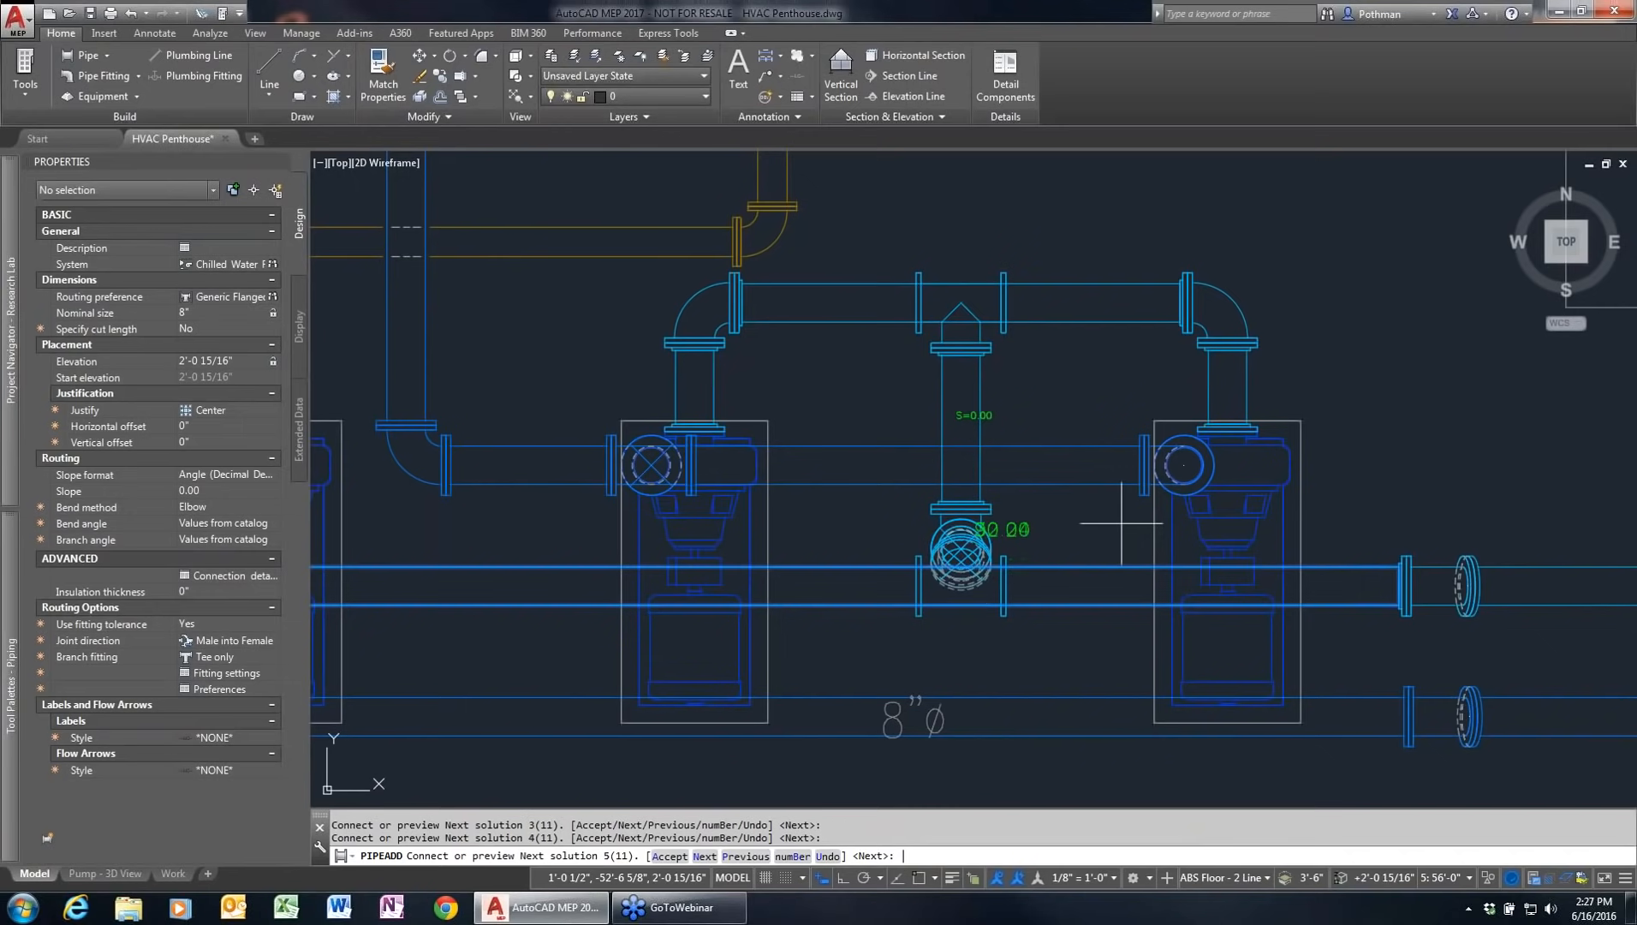
key("Return")
key("Return")
key("Return")
key("Return")
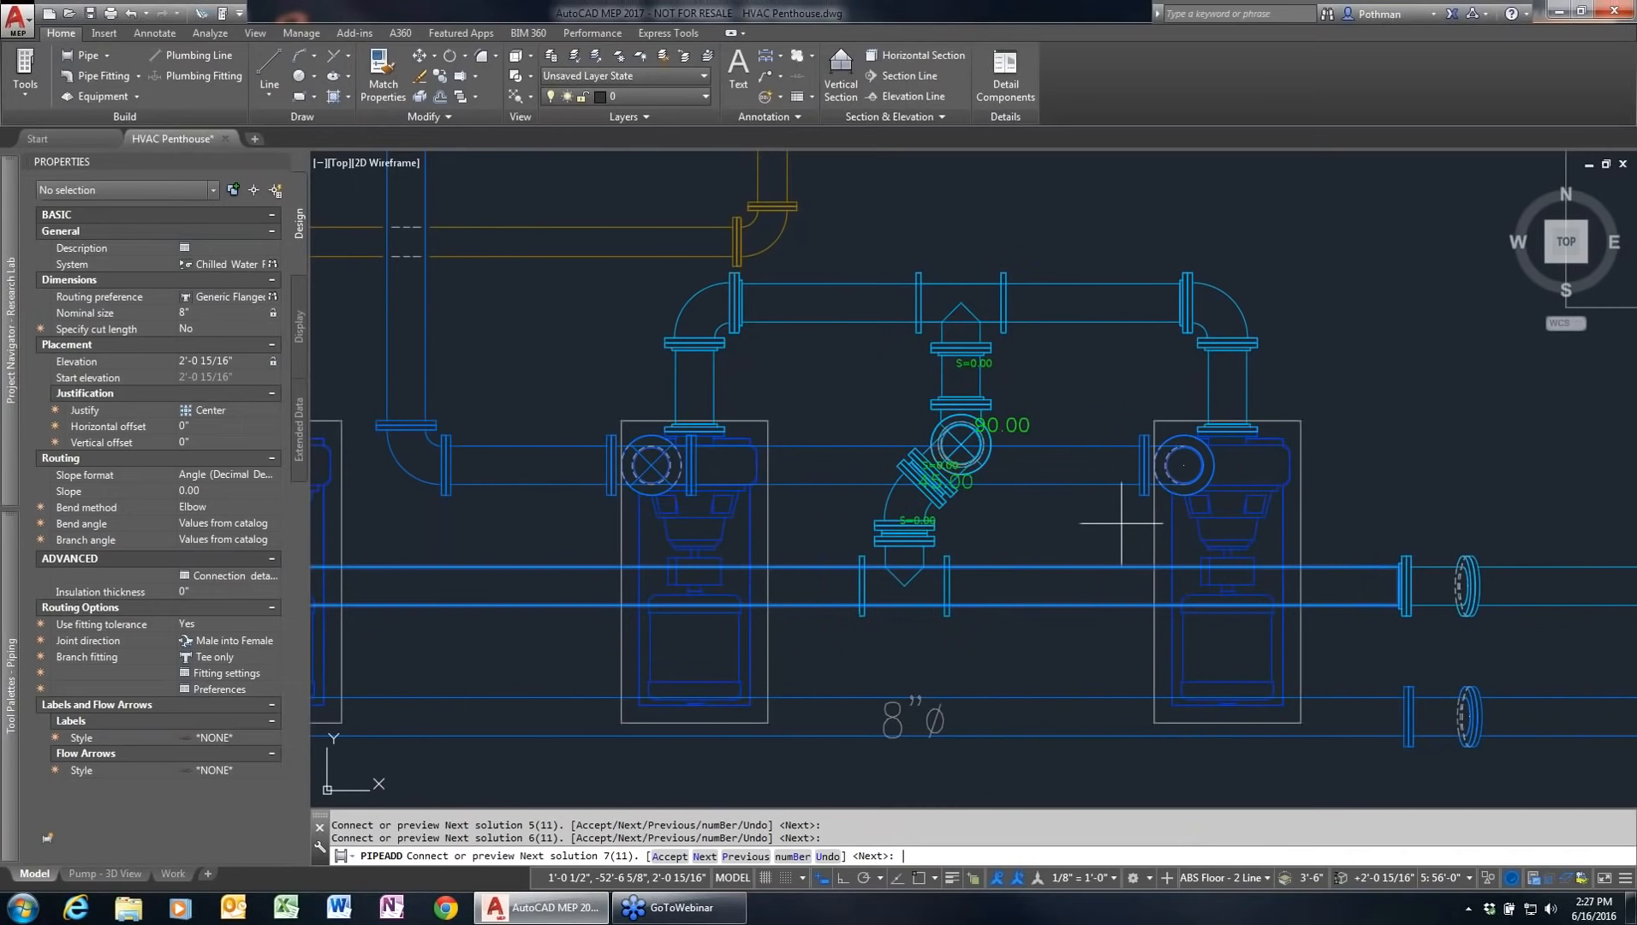
key("Return")
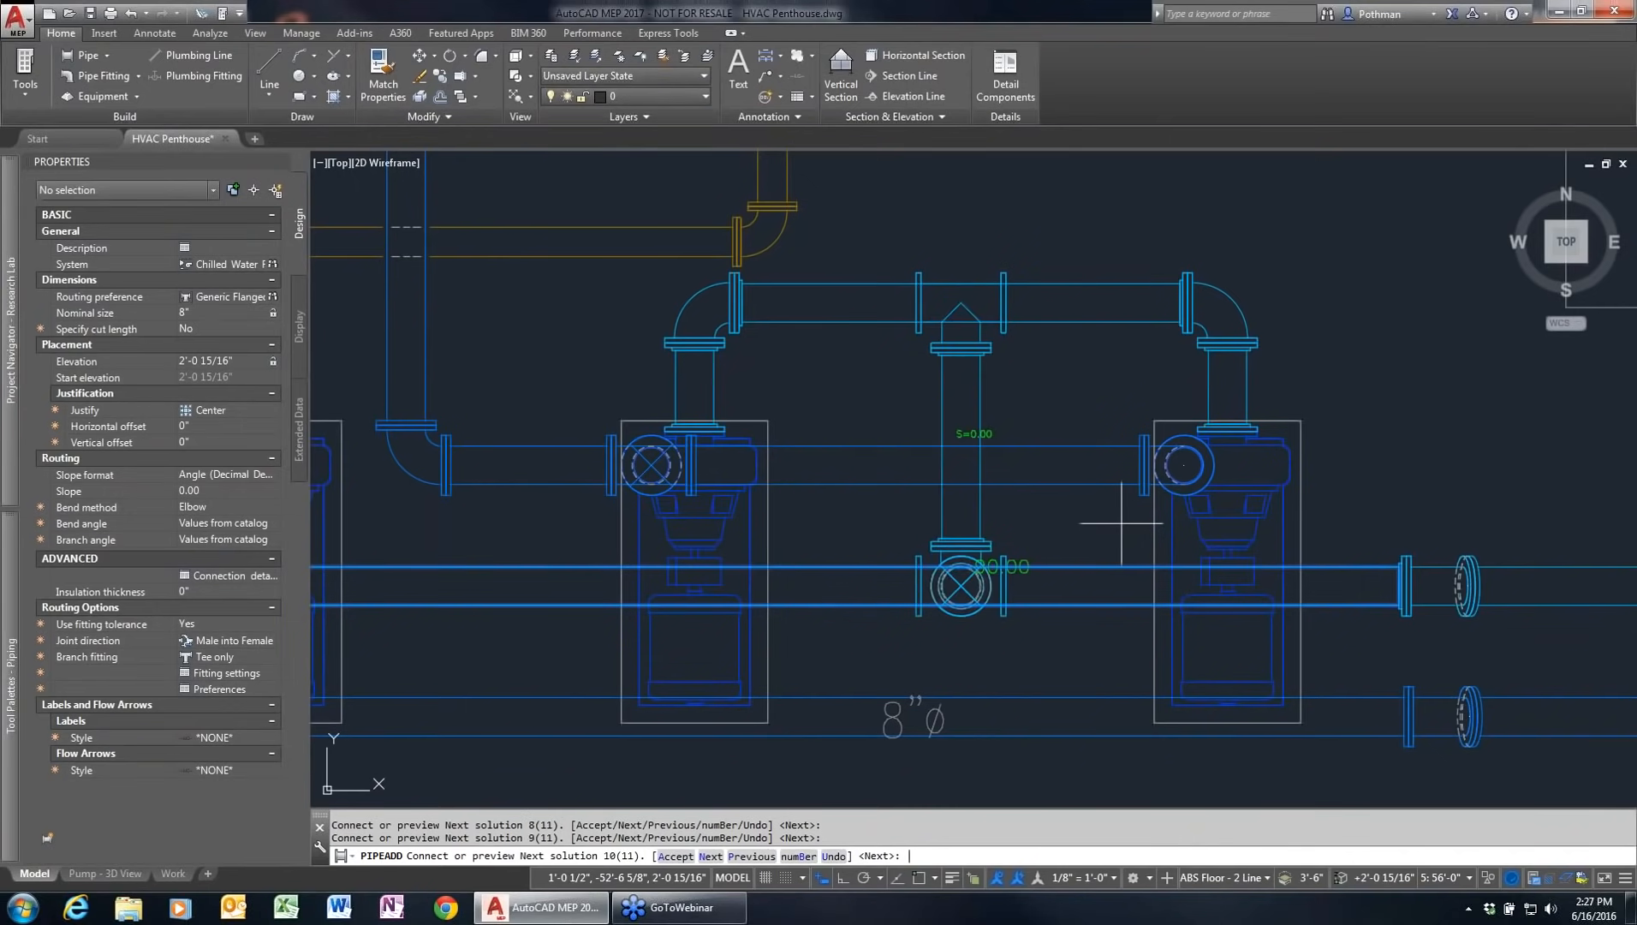
key("Return")
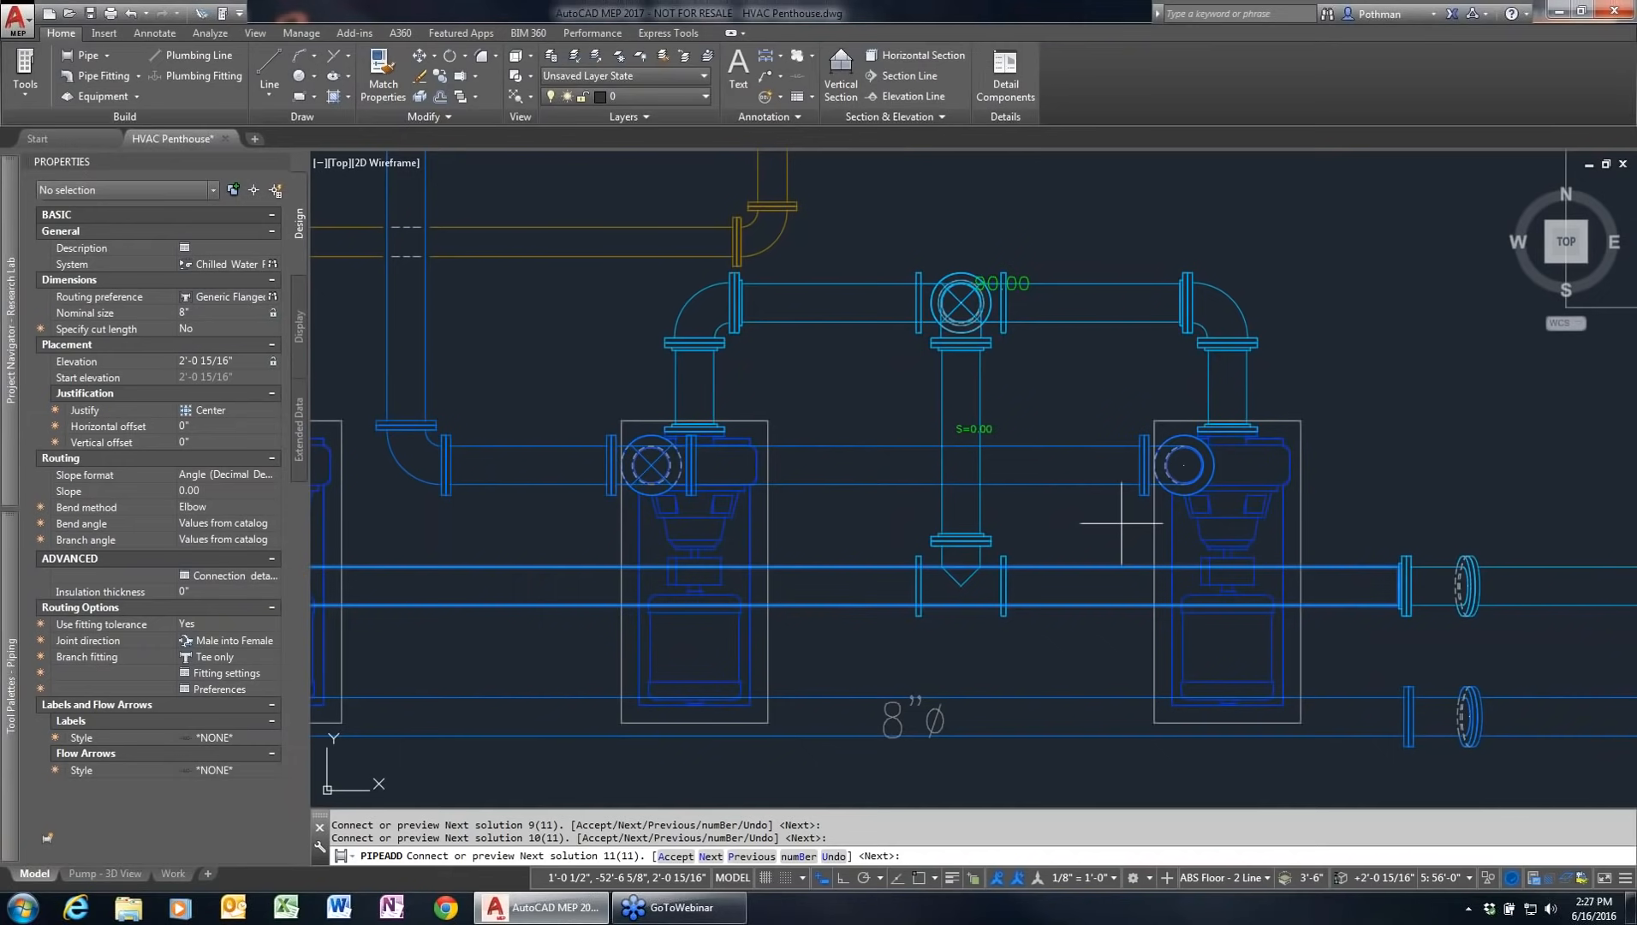
type("a")
key("Return")
key("Return")
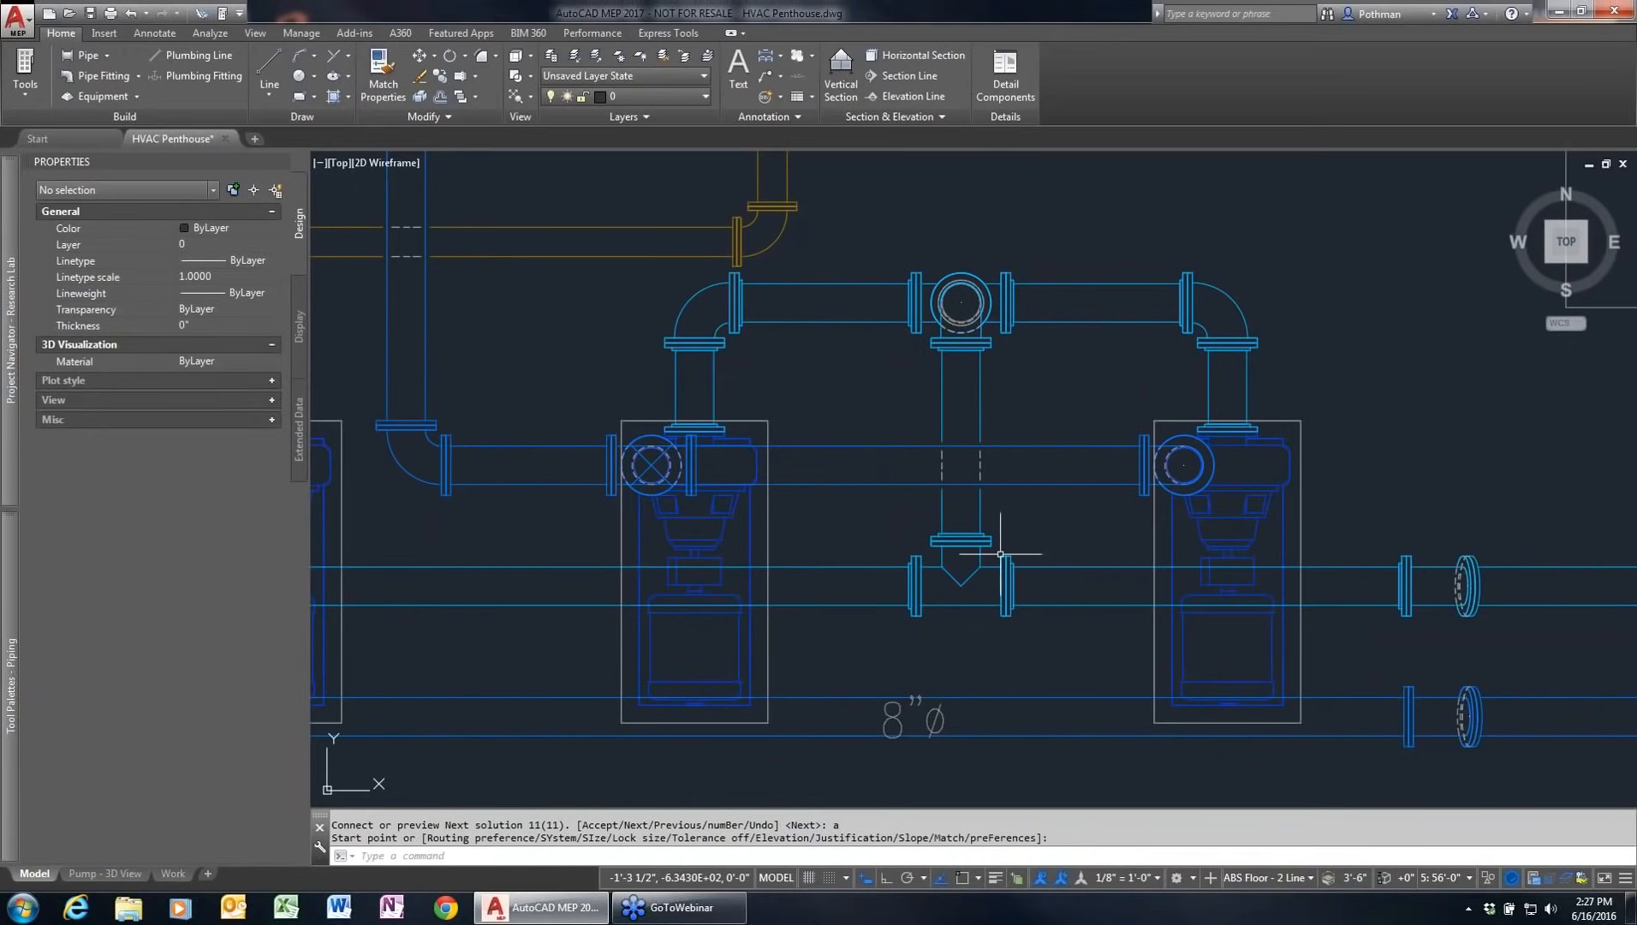
Step: Start adding pipe from the open south end of the vertical 6" chilled water return pipe, with the nominal size set to 8"
scroll(465, 500, "down", 5)
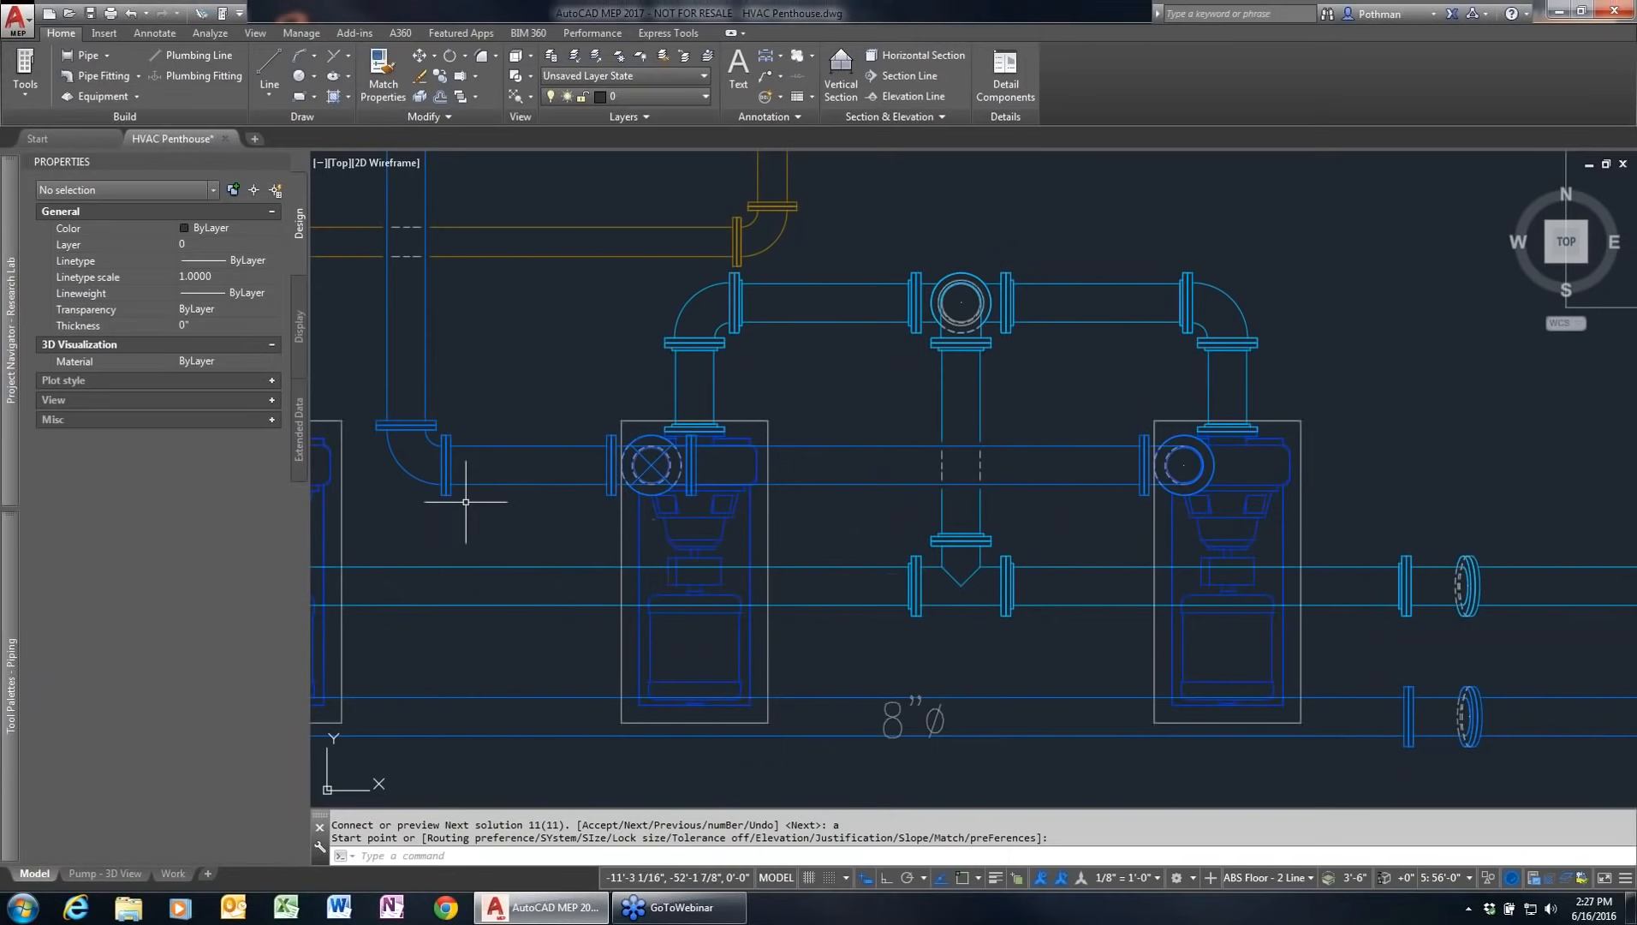
middle_click_drag(445, 480, 846, 585)
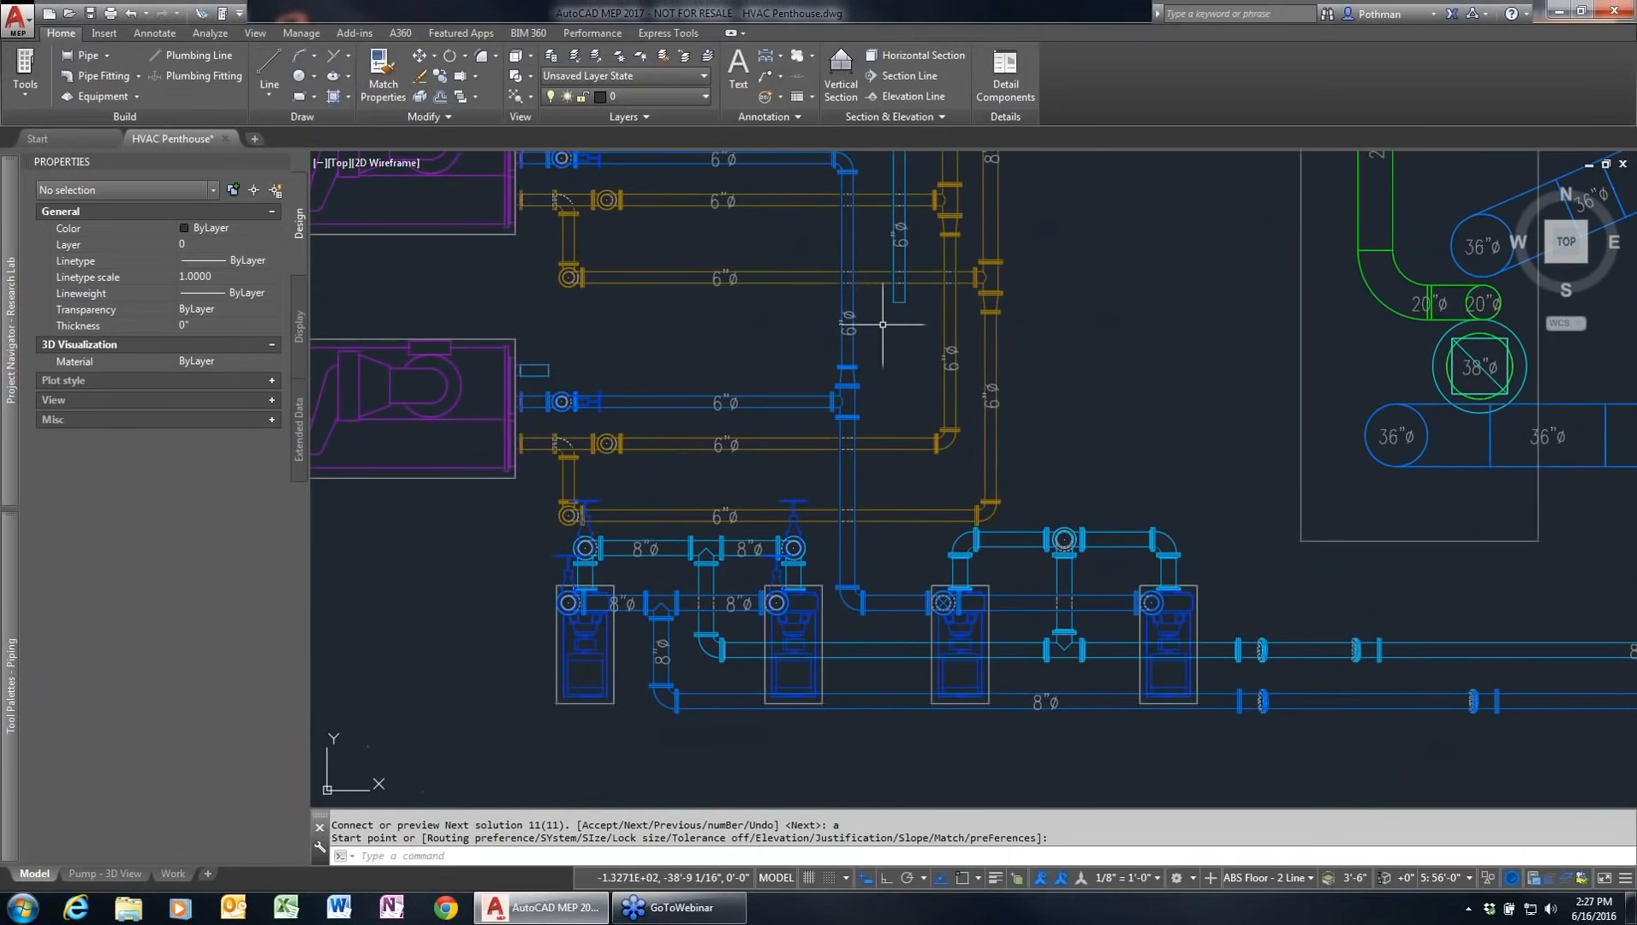
left_click(900, 297)
left_click(898, 302)
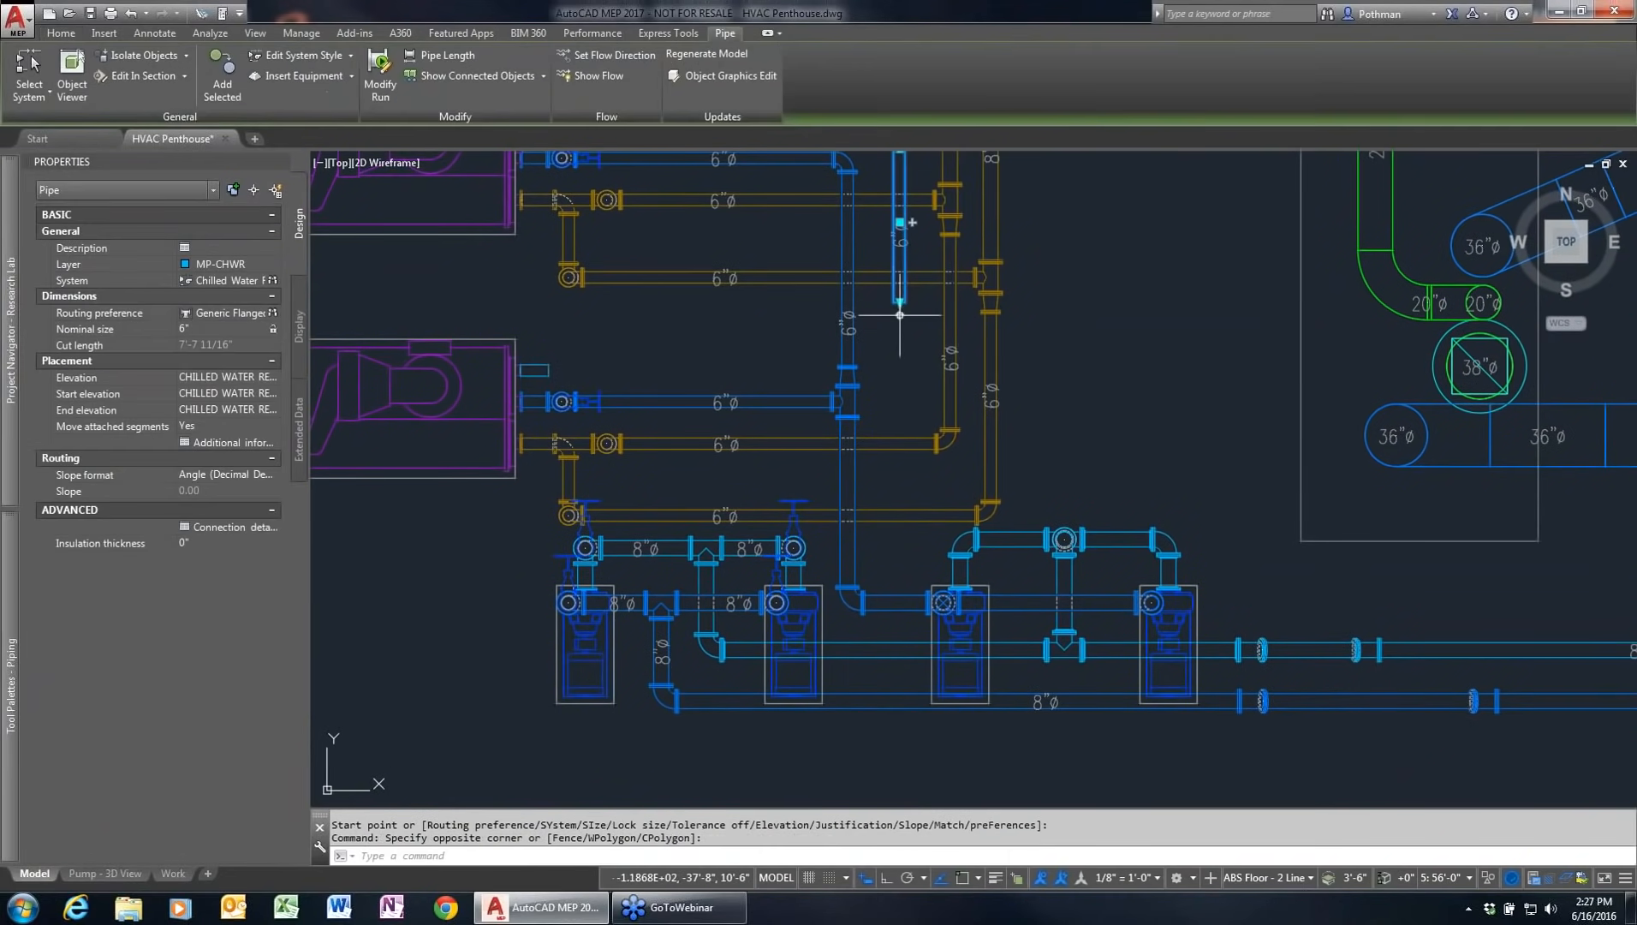
left_click(899, 314)
left_click(214, 314)
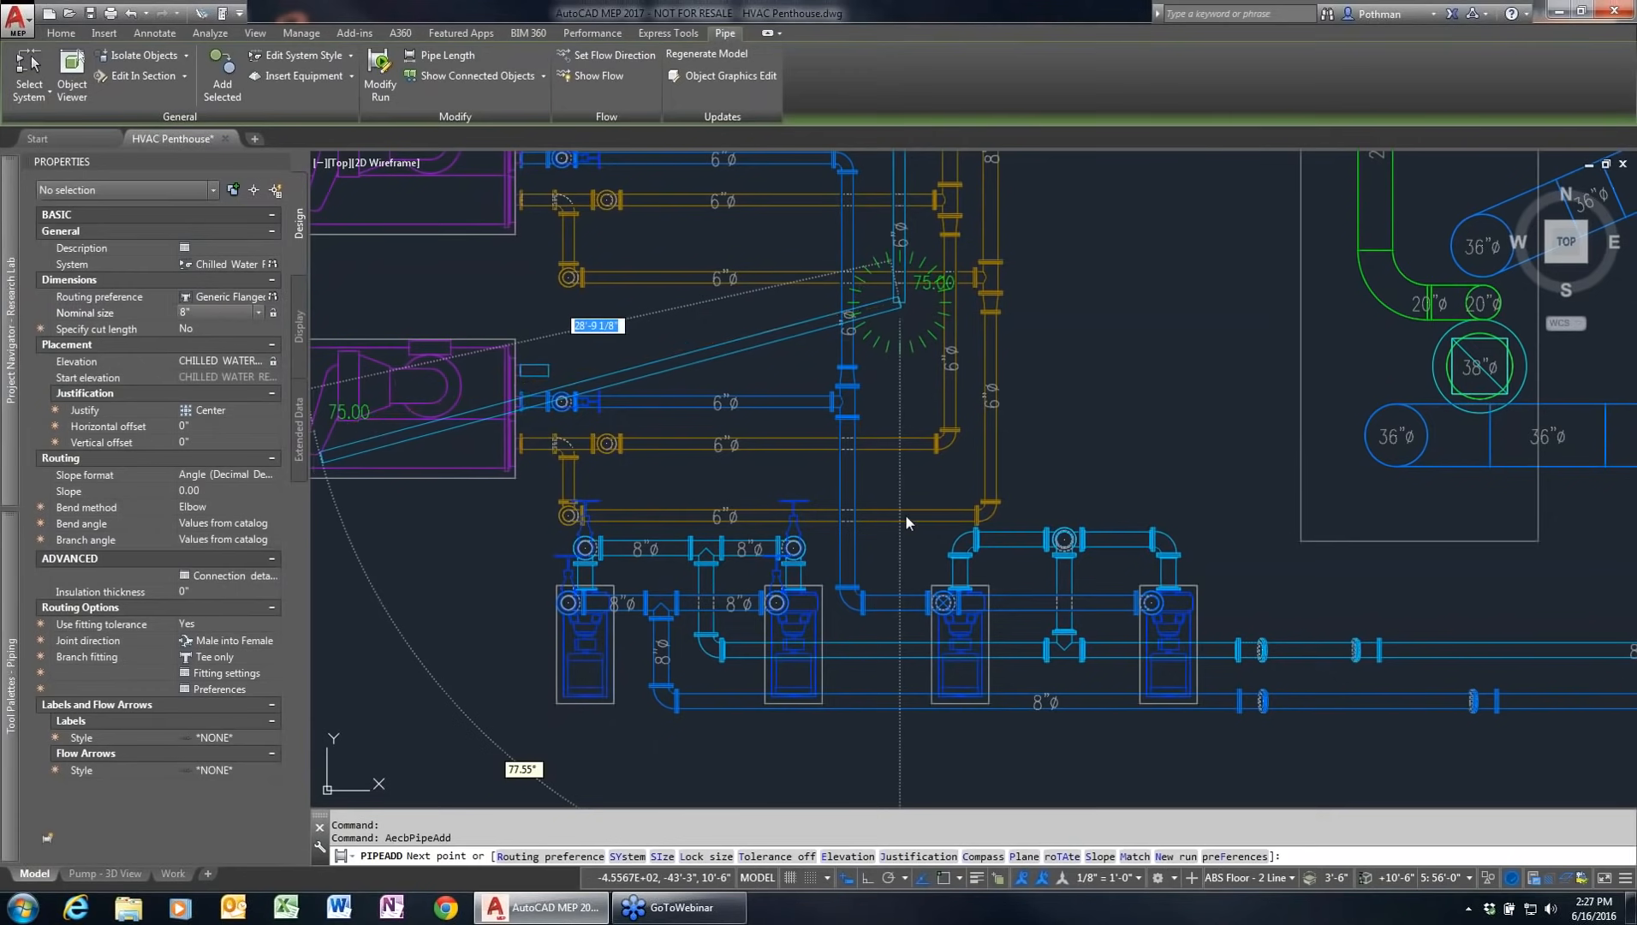
key("Return")
Step: Run the 8" pipe straight south into the northern of the two mains crossing the pumps and accept the connection
left_click(907, 489)
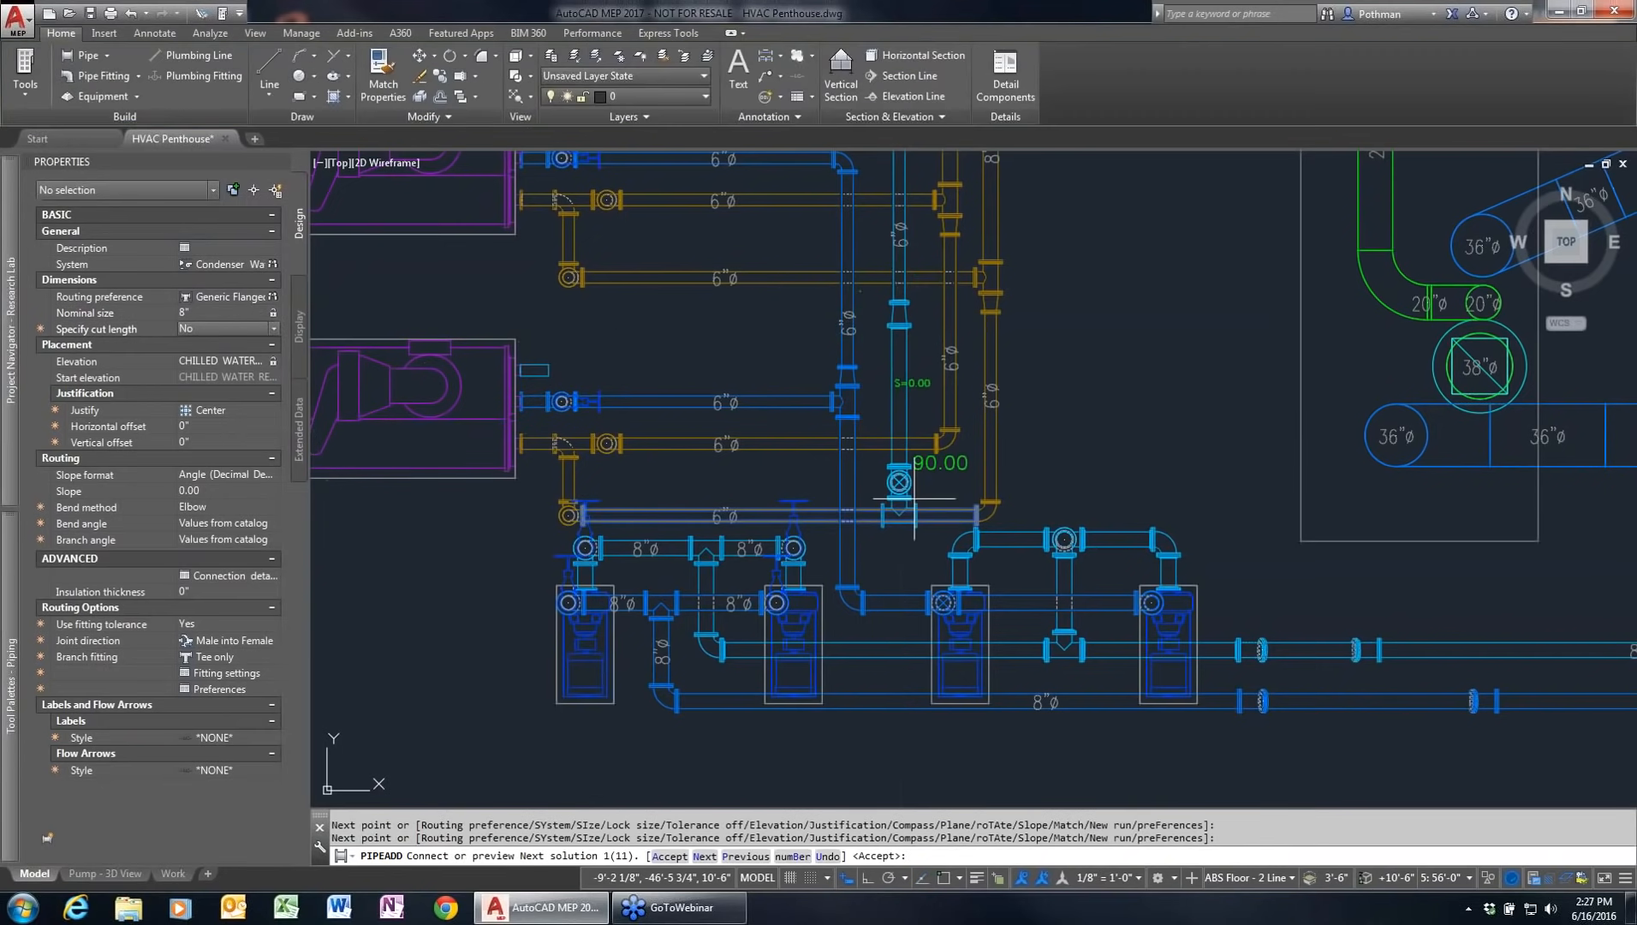
key("ctrl+z")
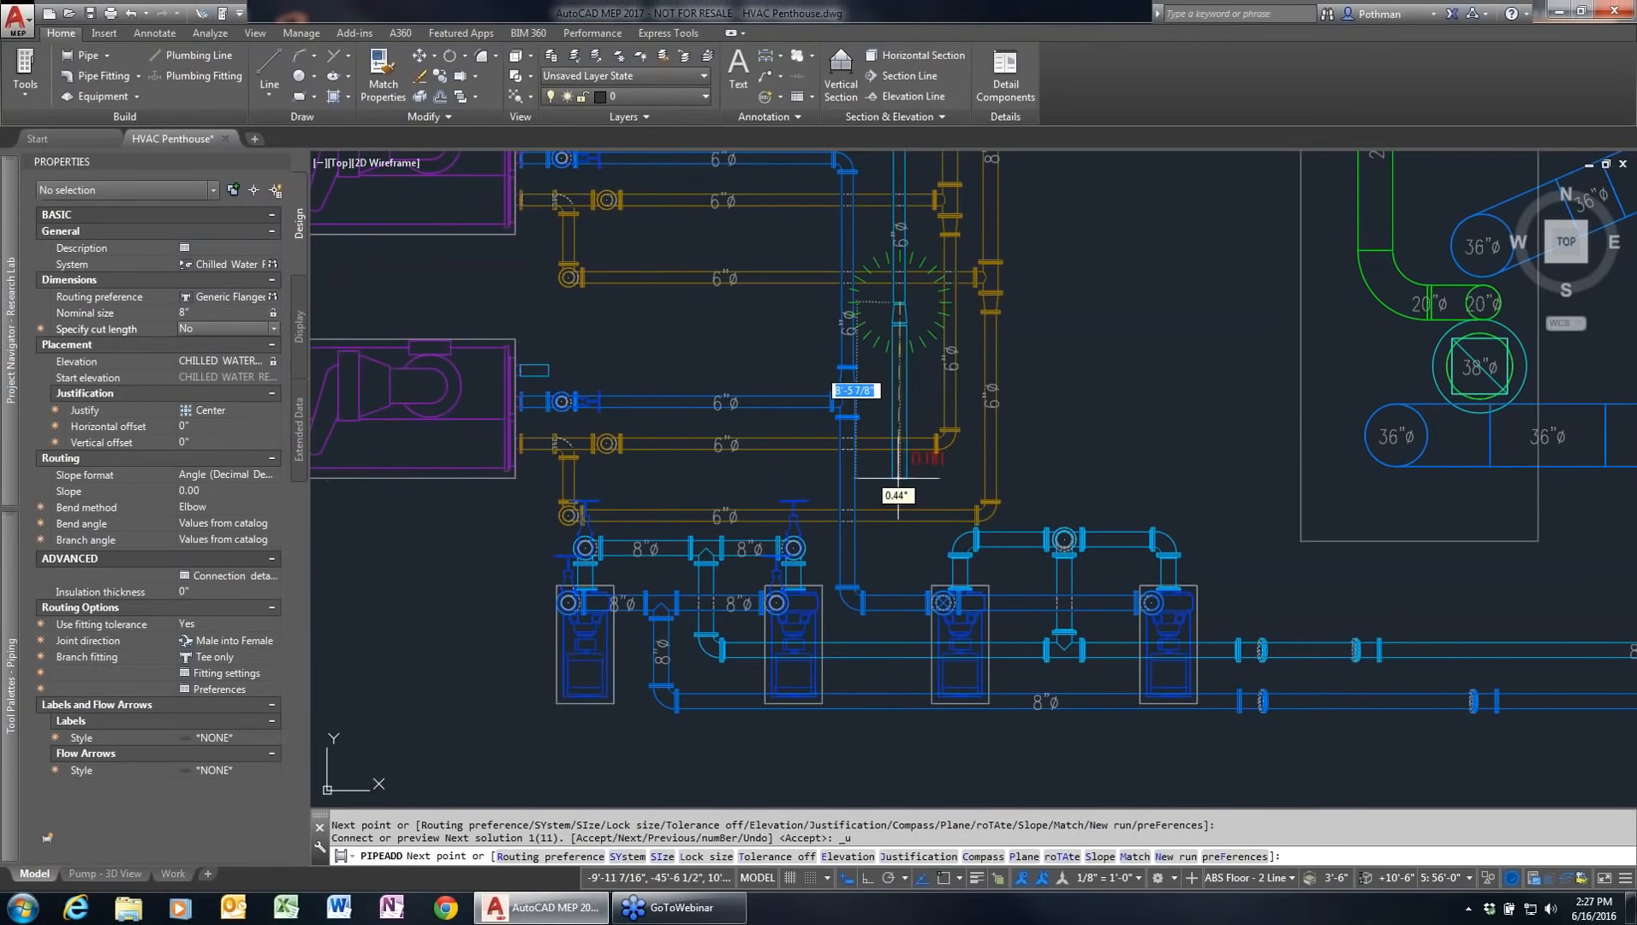
left_click(899, 649)
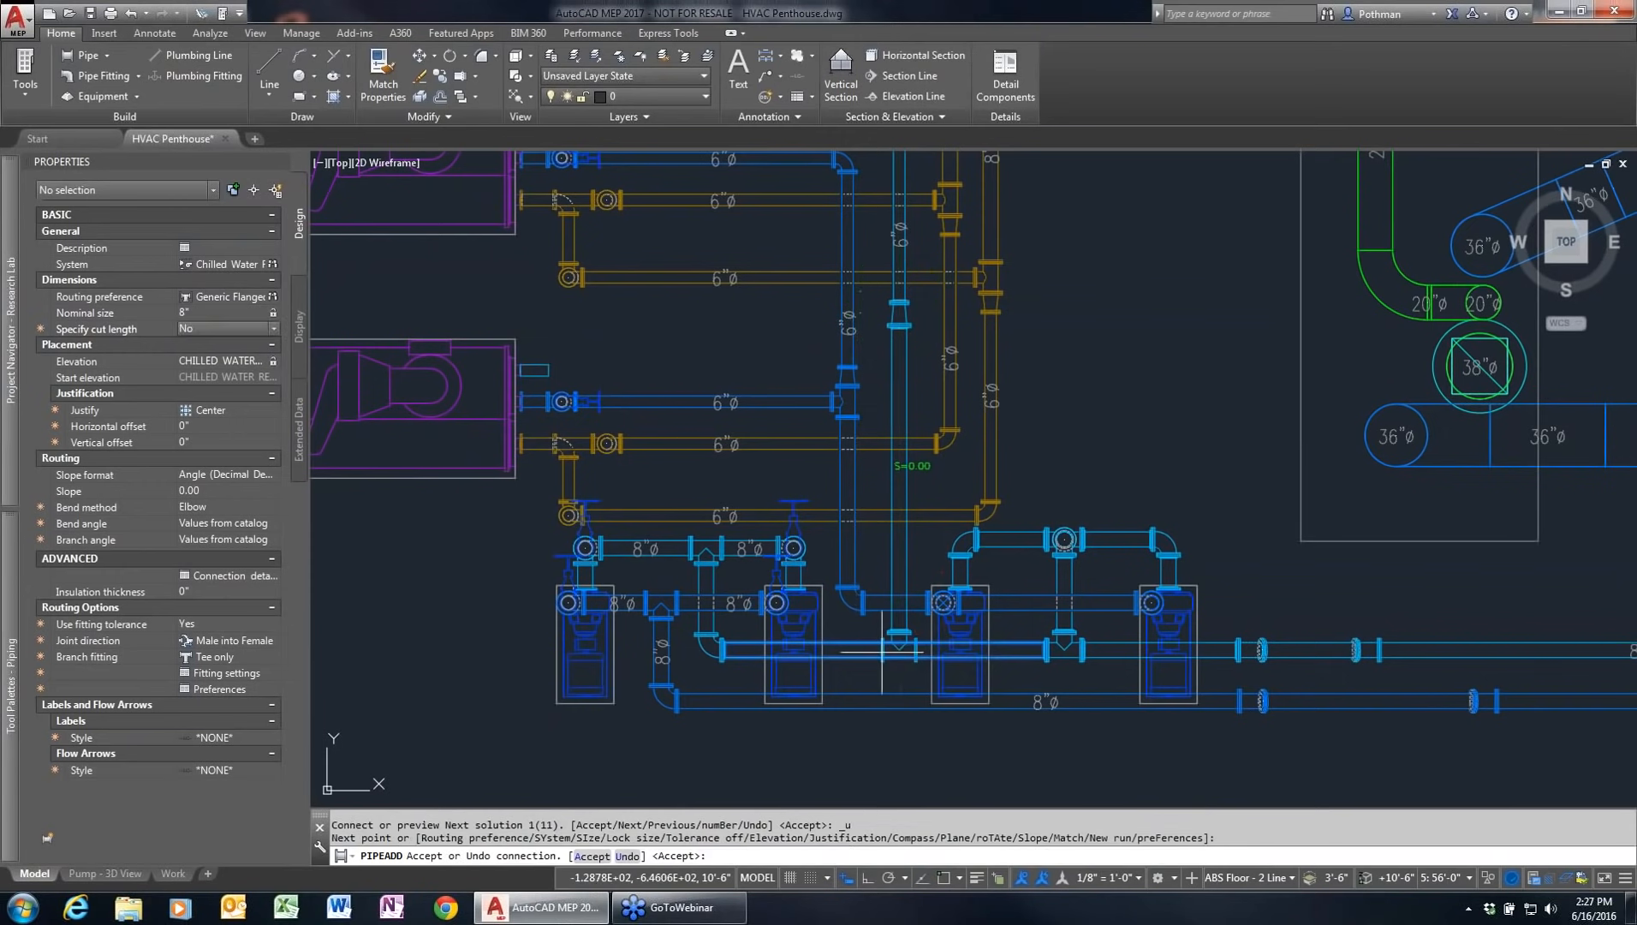
key("Return")
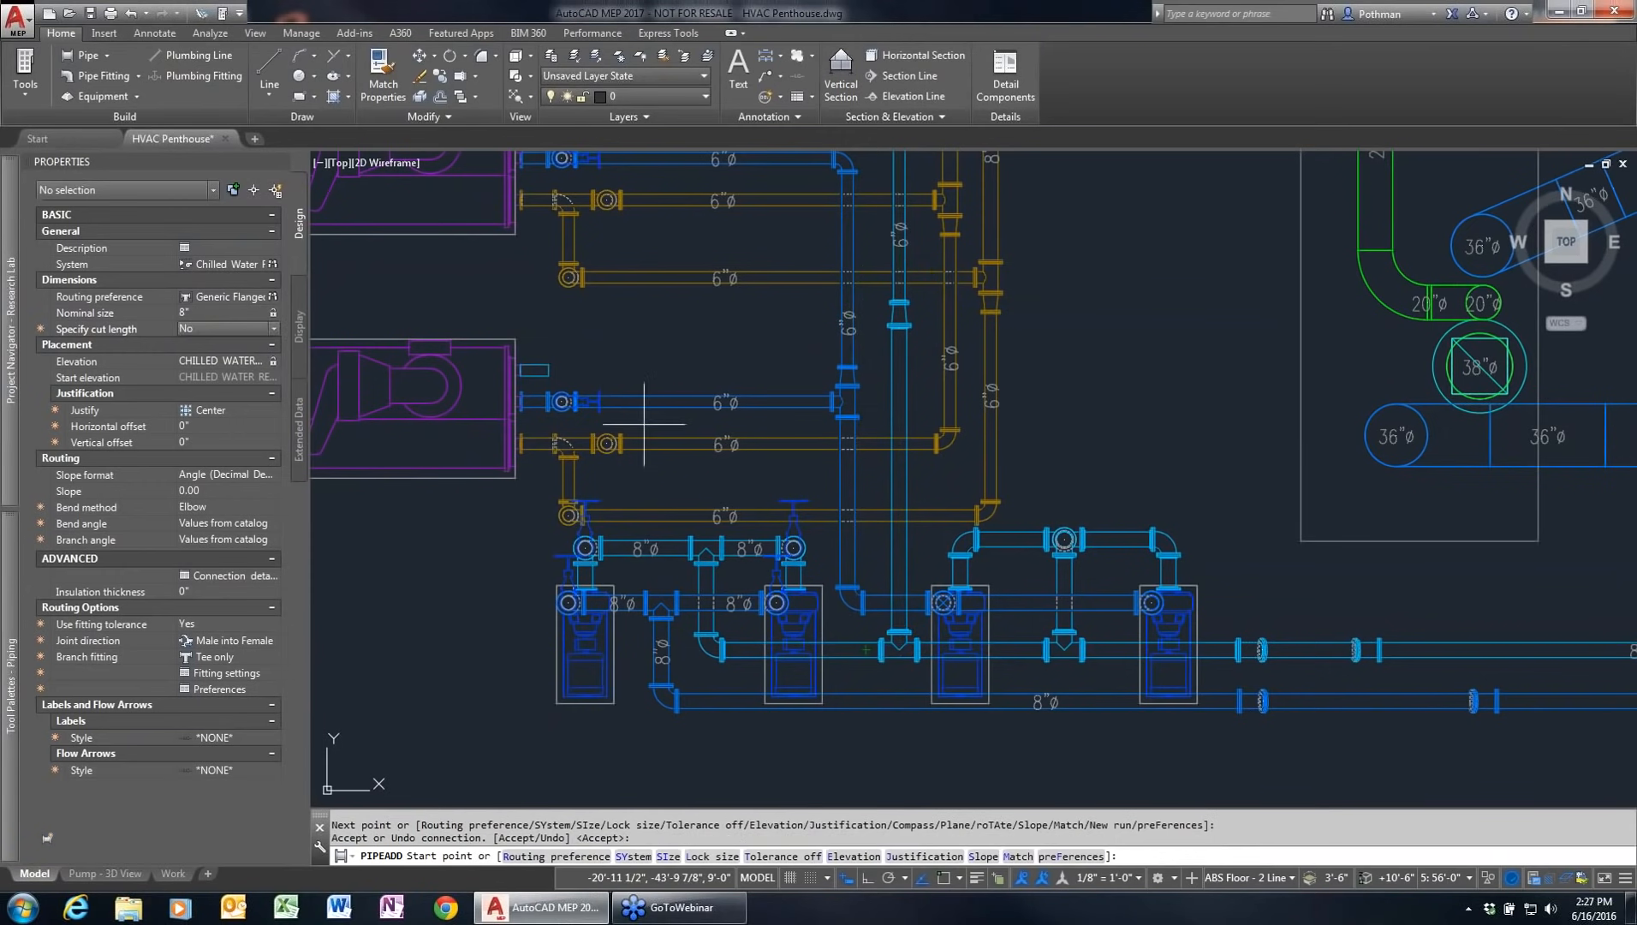
Step: Start a 6" pipe from the open end of the short stub east of the southern chiller
left_click(539, 370)
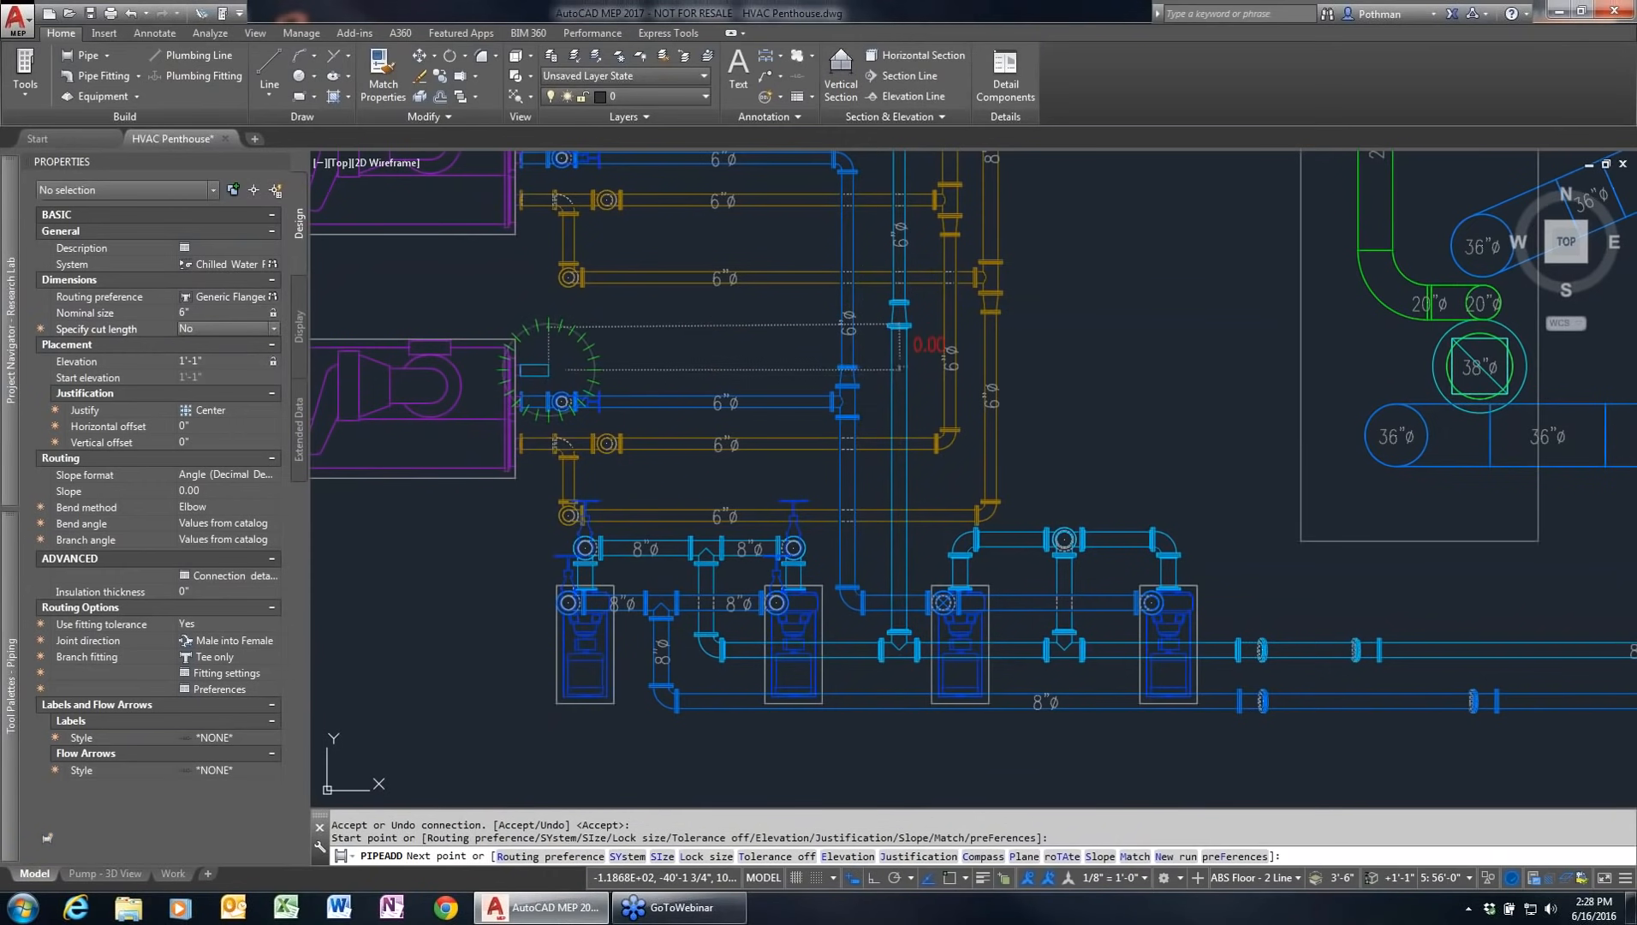
Step: Connect the lower chiller's 6-inch chilled water pipe to the vertical main, accepting routing solution 7 of 7
left_click(898, 370)
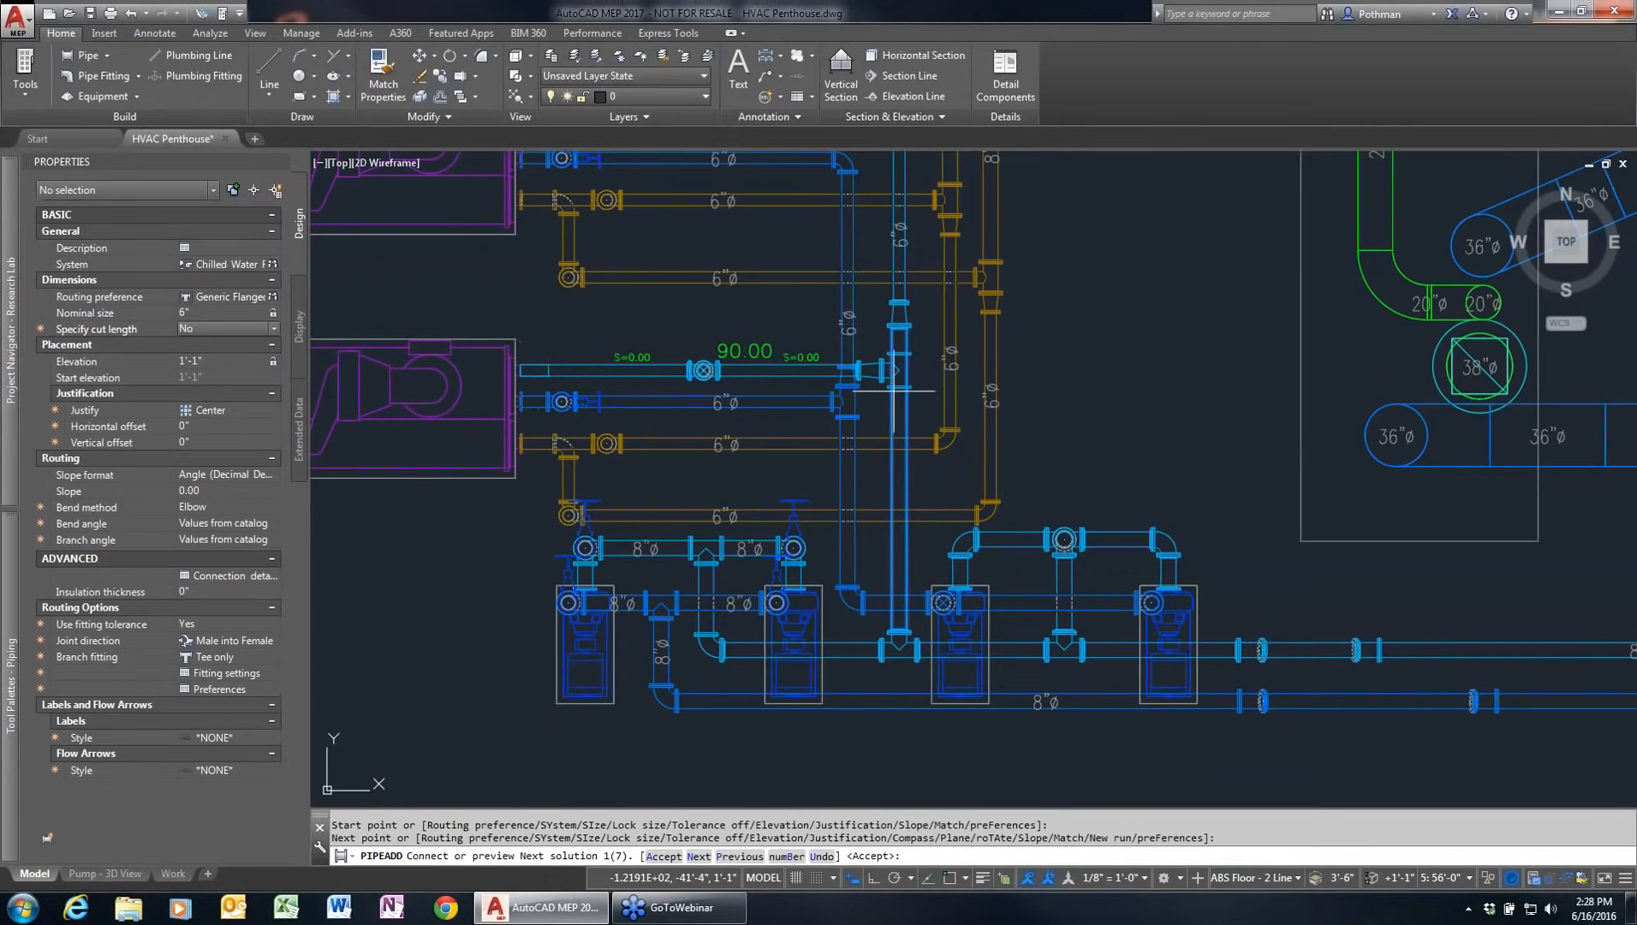
type("p")
key("Return")
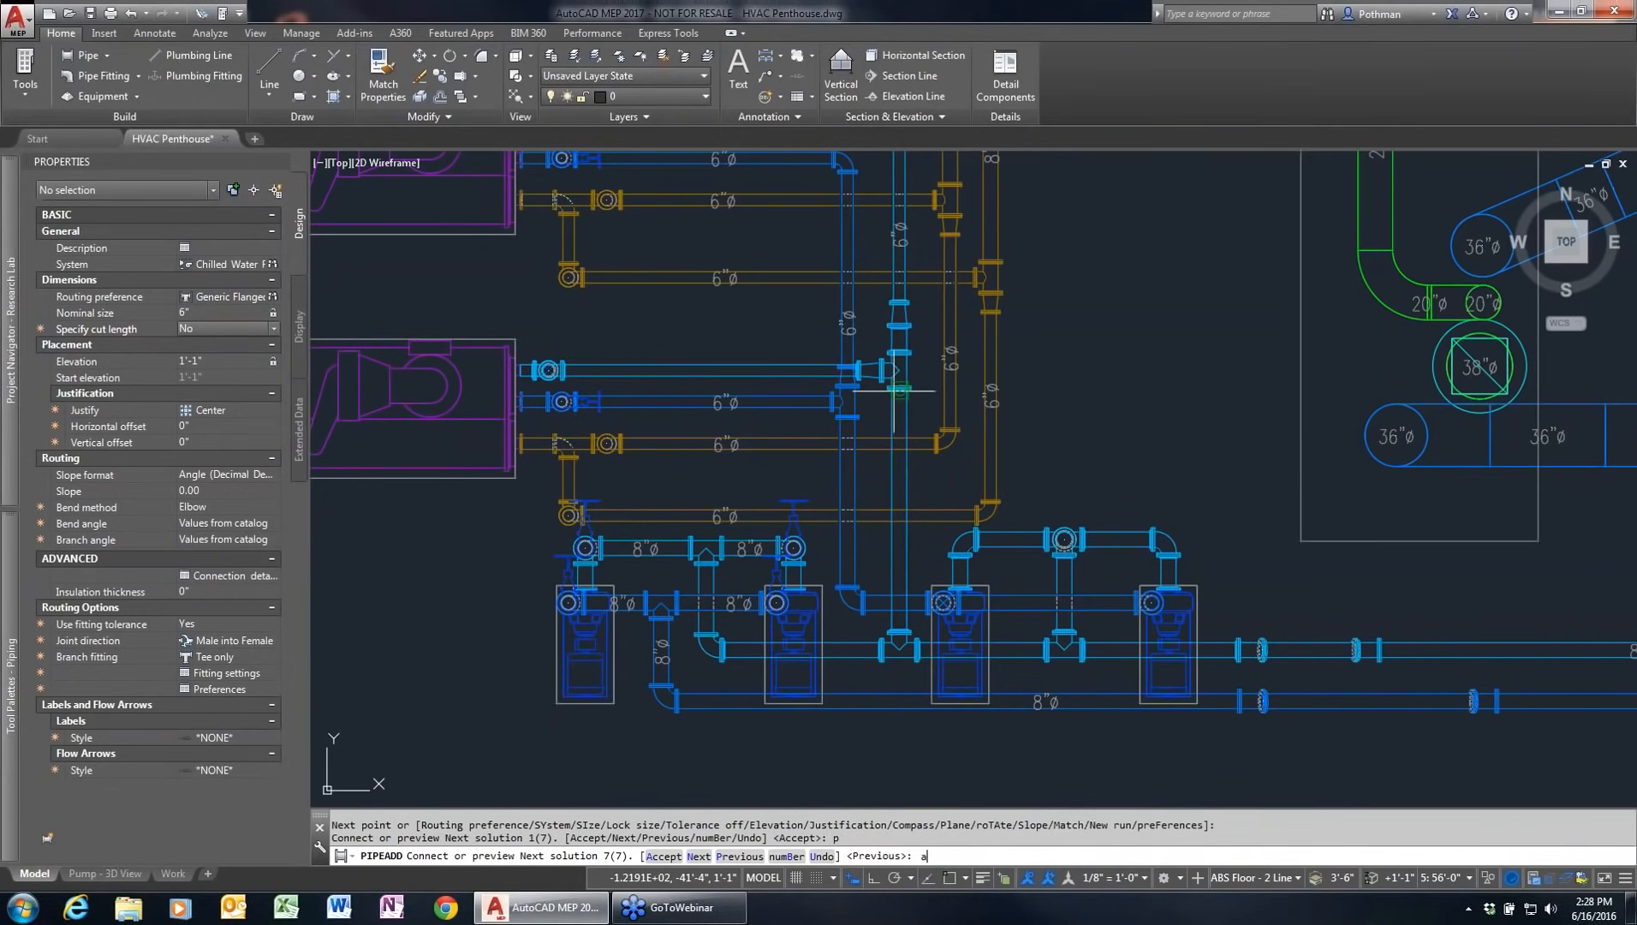
key("Return")
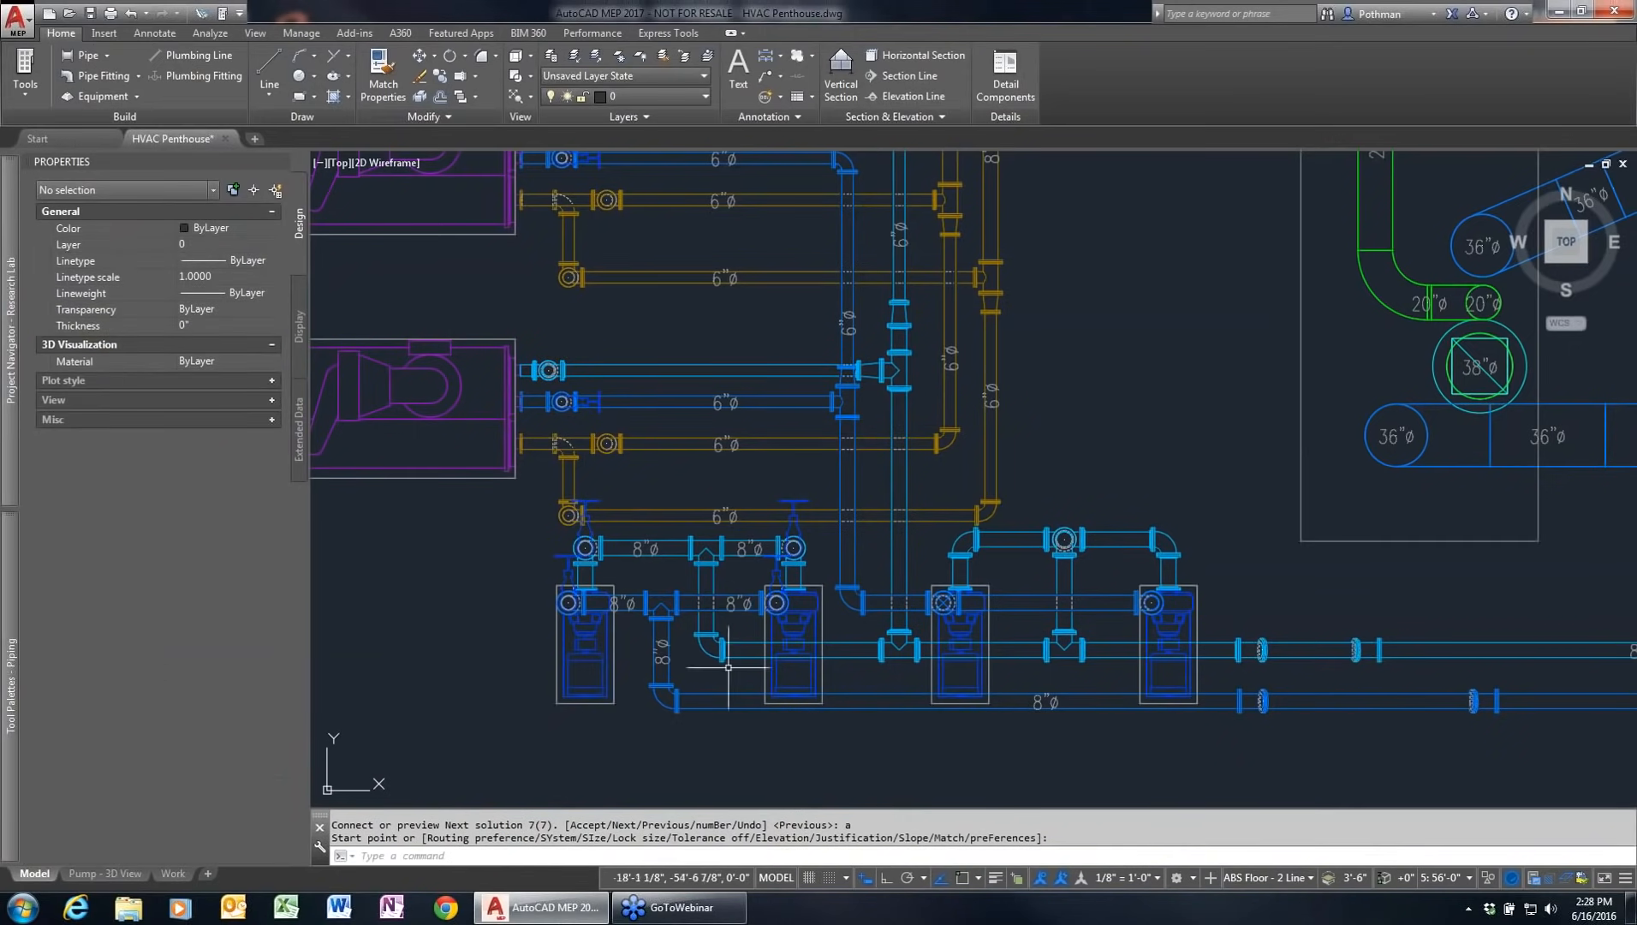
Step: Examine the two chillers, four pumps and their connecting piping in 3D with the Object Viewer, orbiting around the layout
scroll(653, 681, "down", 2)
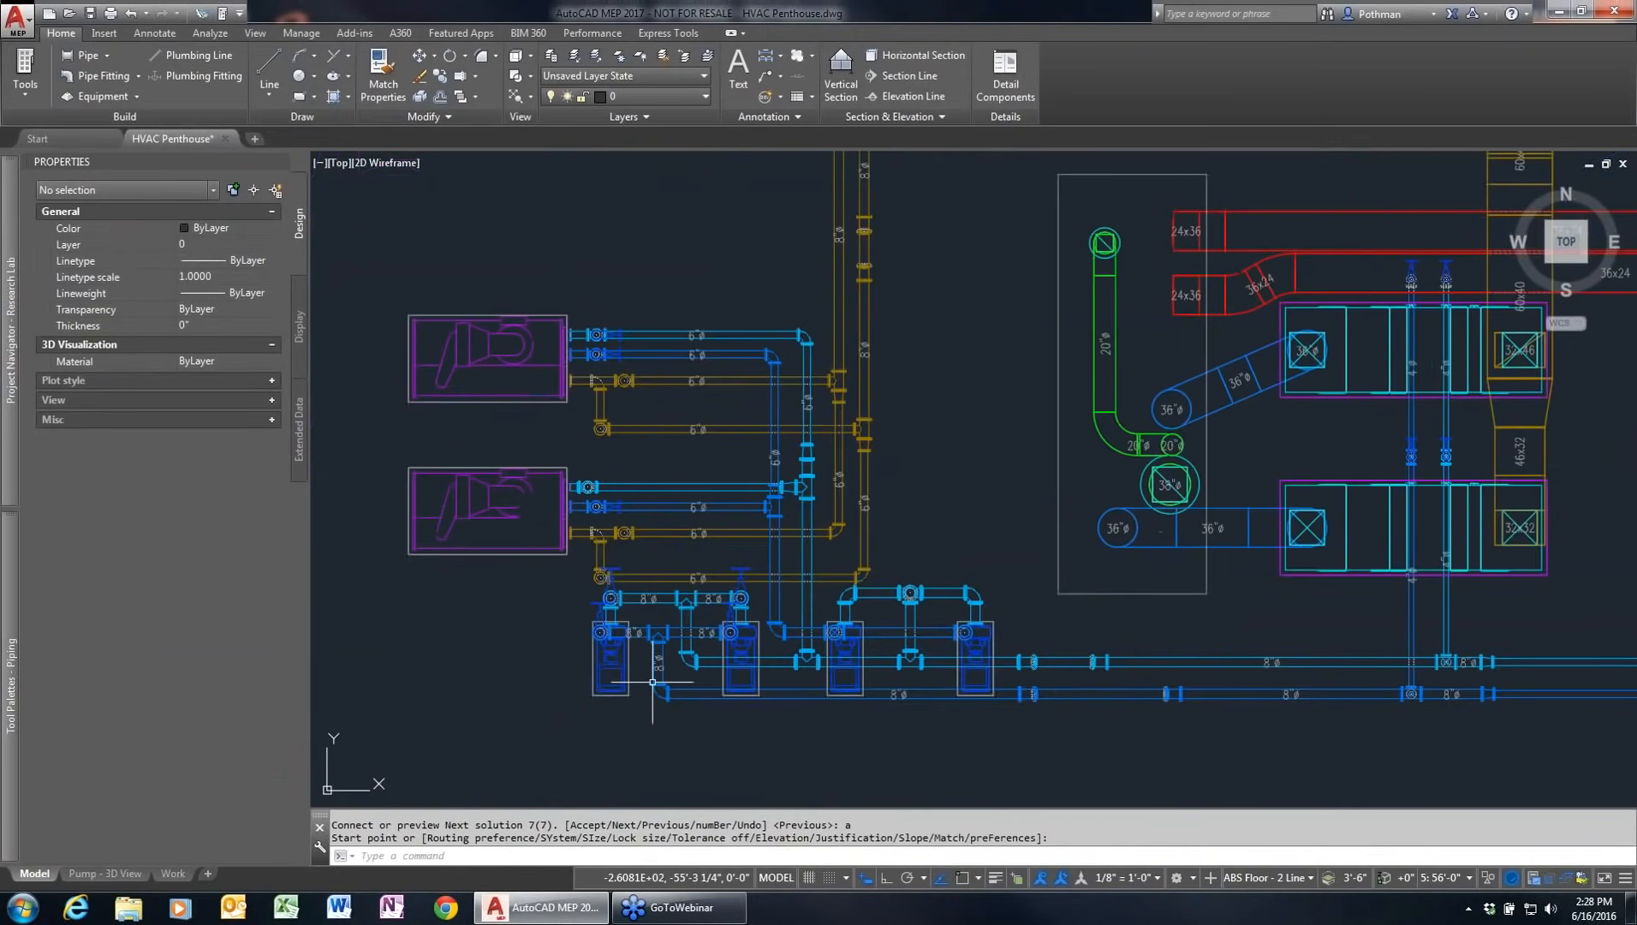
left_click(368, 724)
left_click(1019, 261)
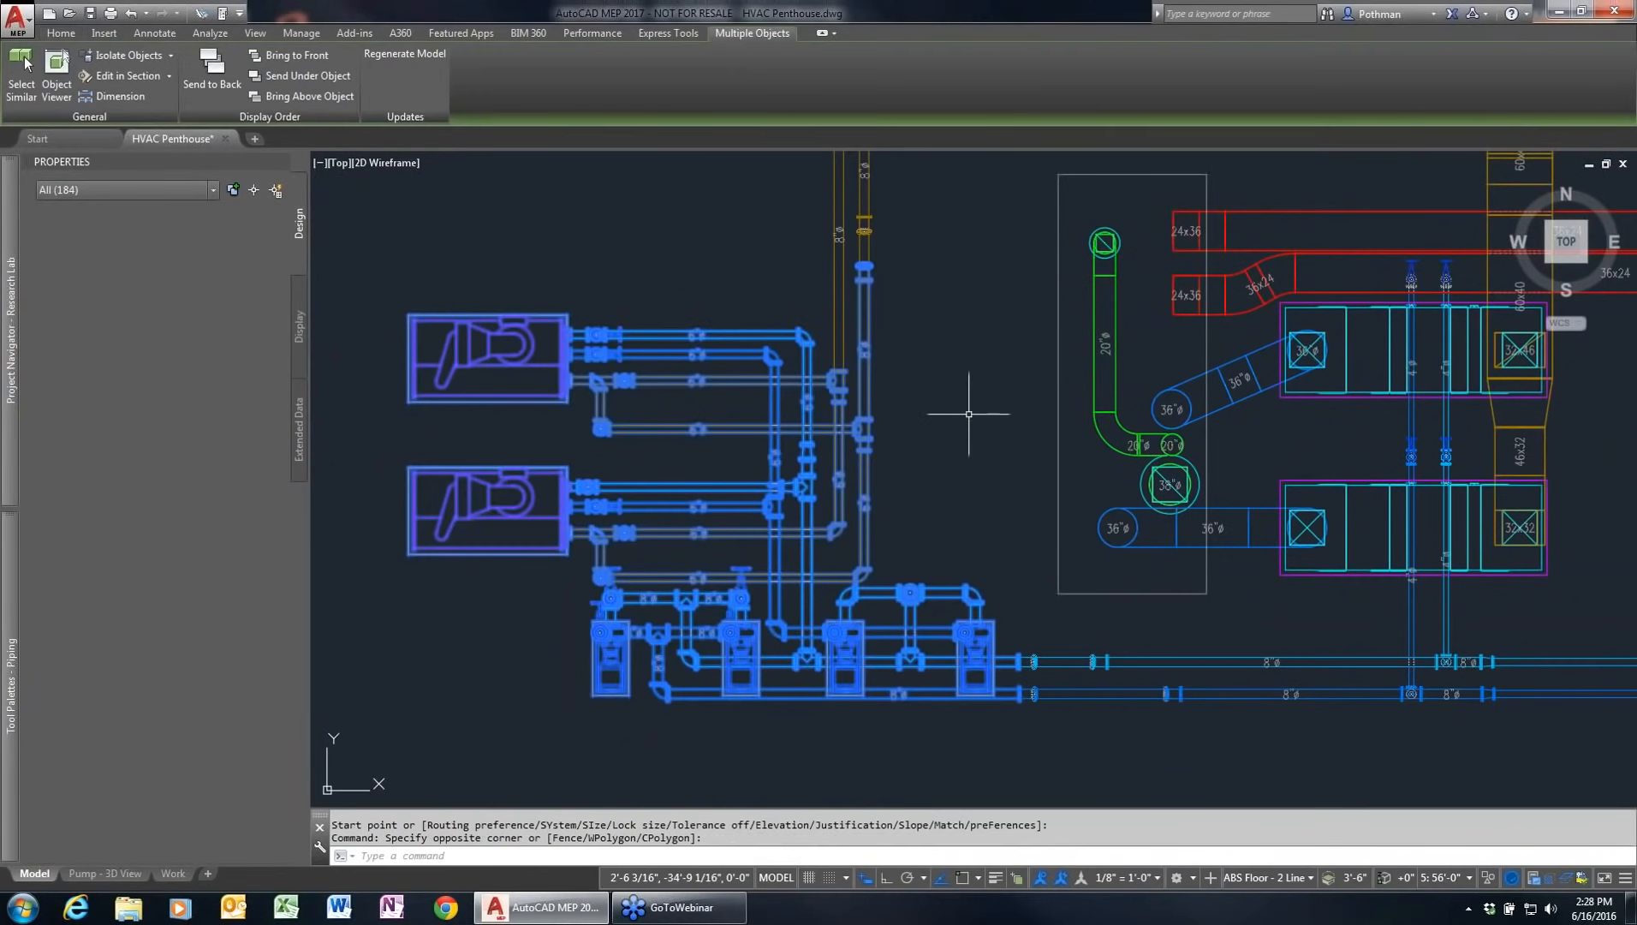
right_click(979, 458)
left_click(1038, 613)
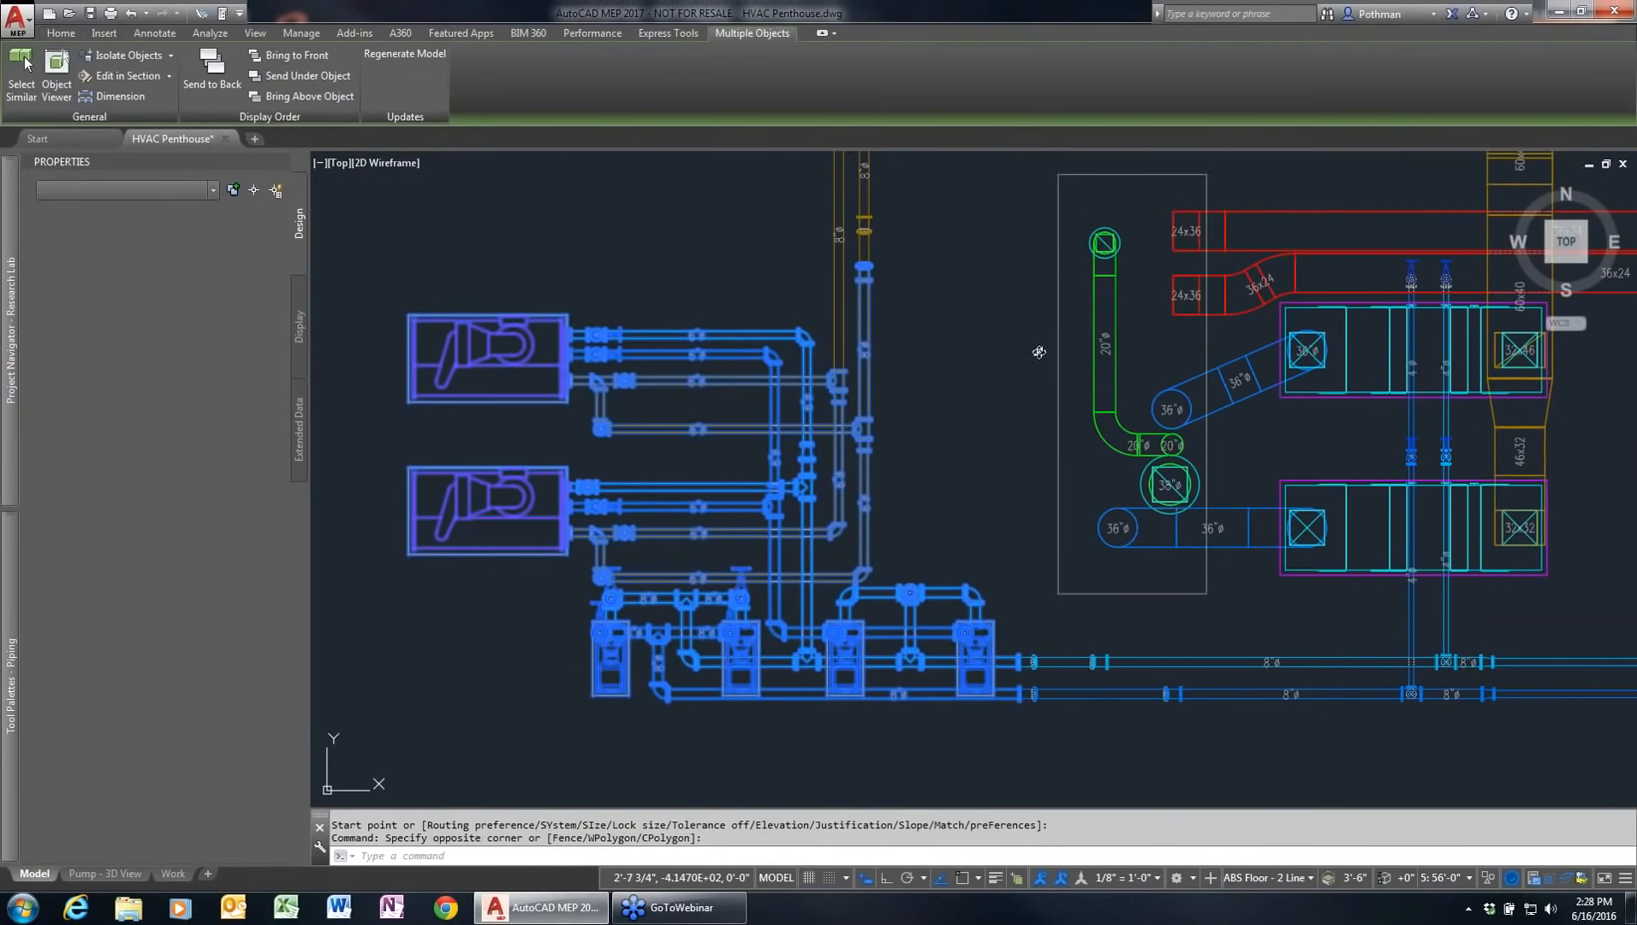
left_click(991, 317)
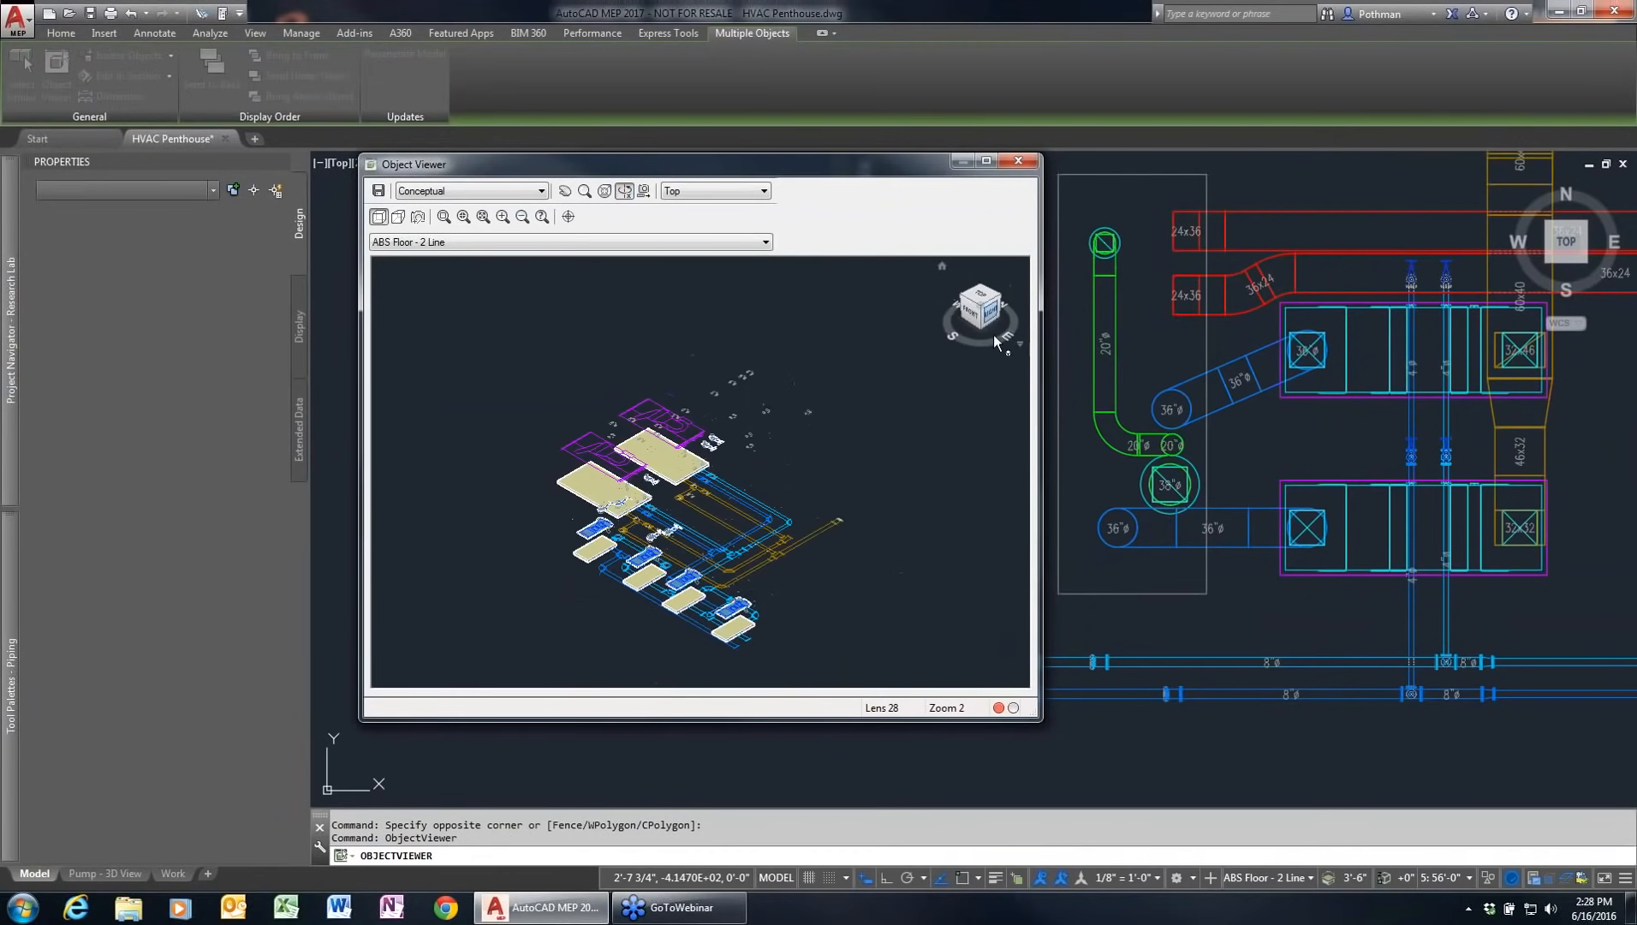
left_click_drag(1048, 714, 1482, 794)
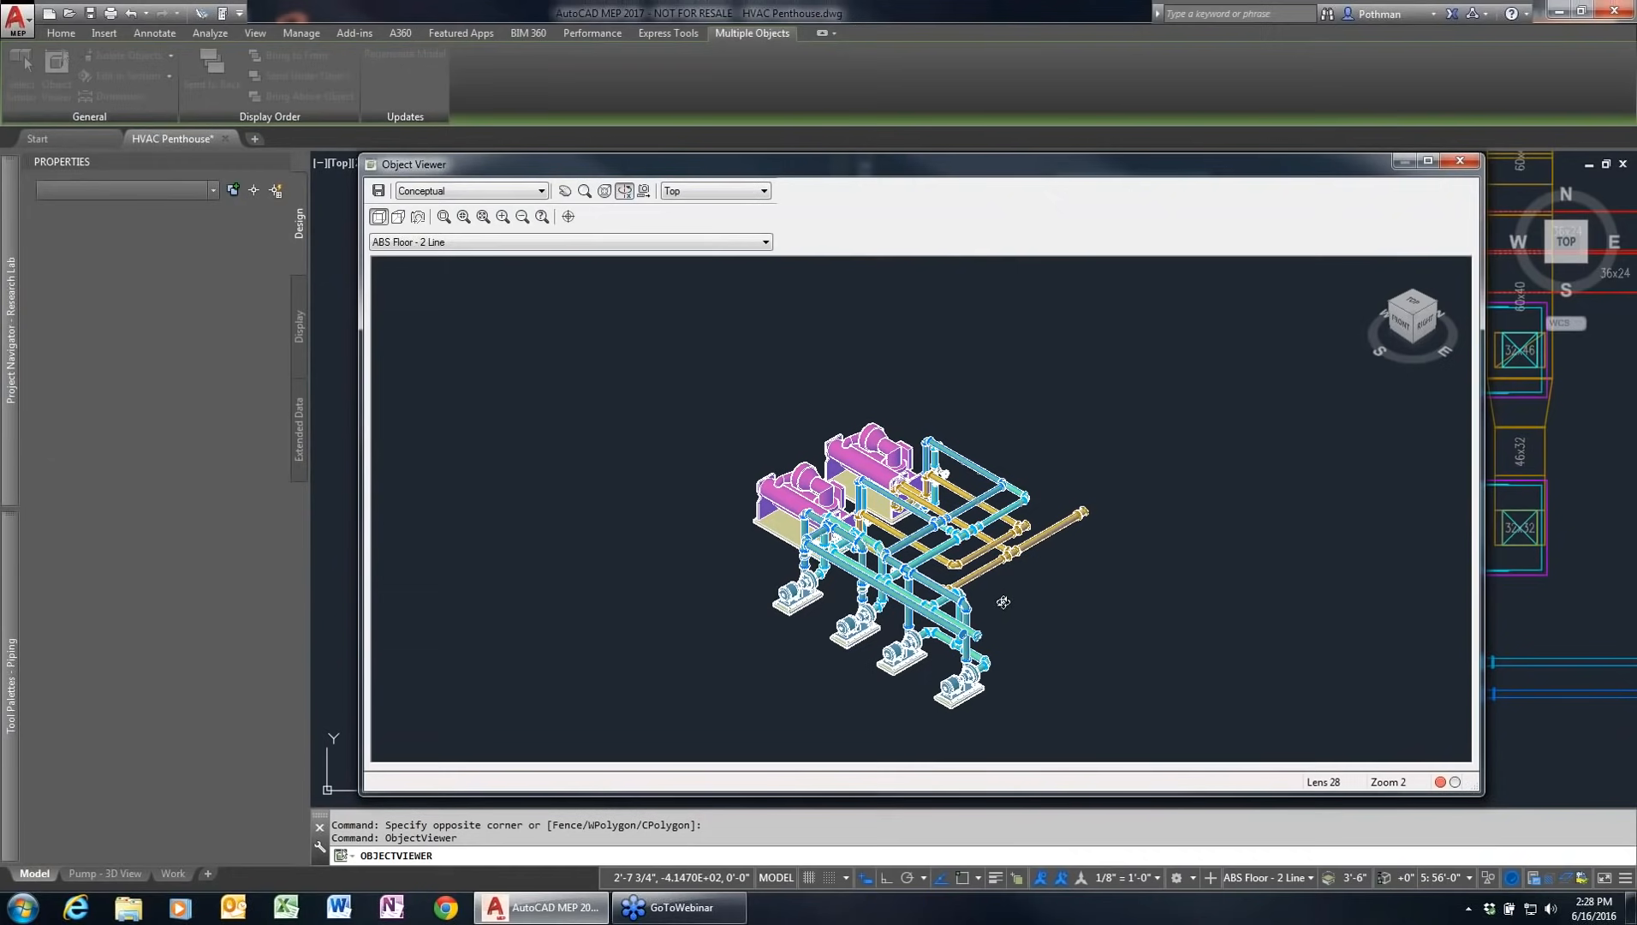
scroll(1003, 603, "up", 2)
left_click_drag(1003, 604, 1127, 554)
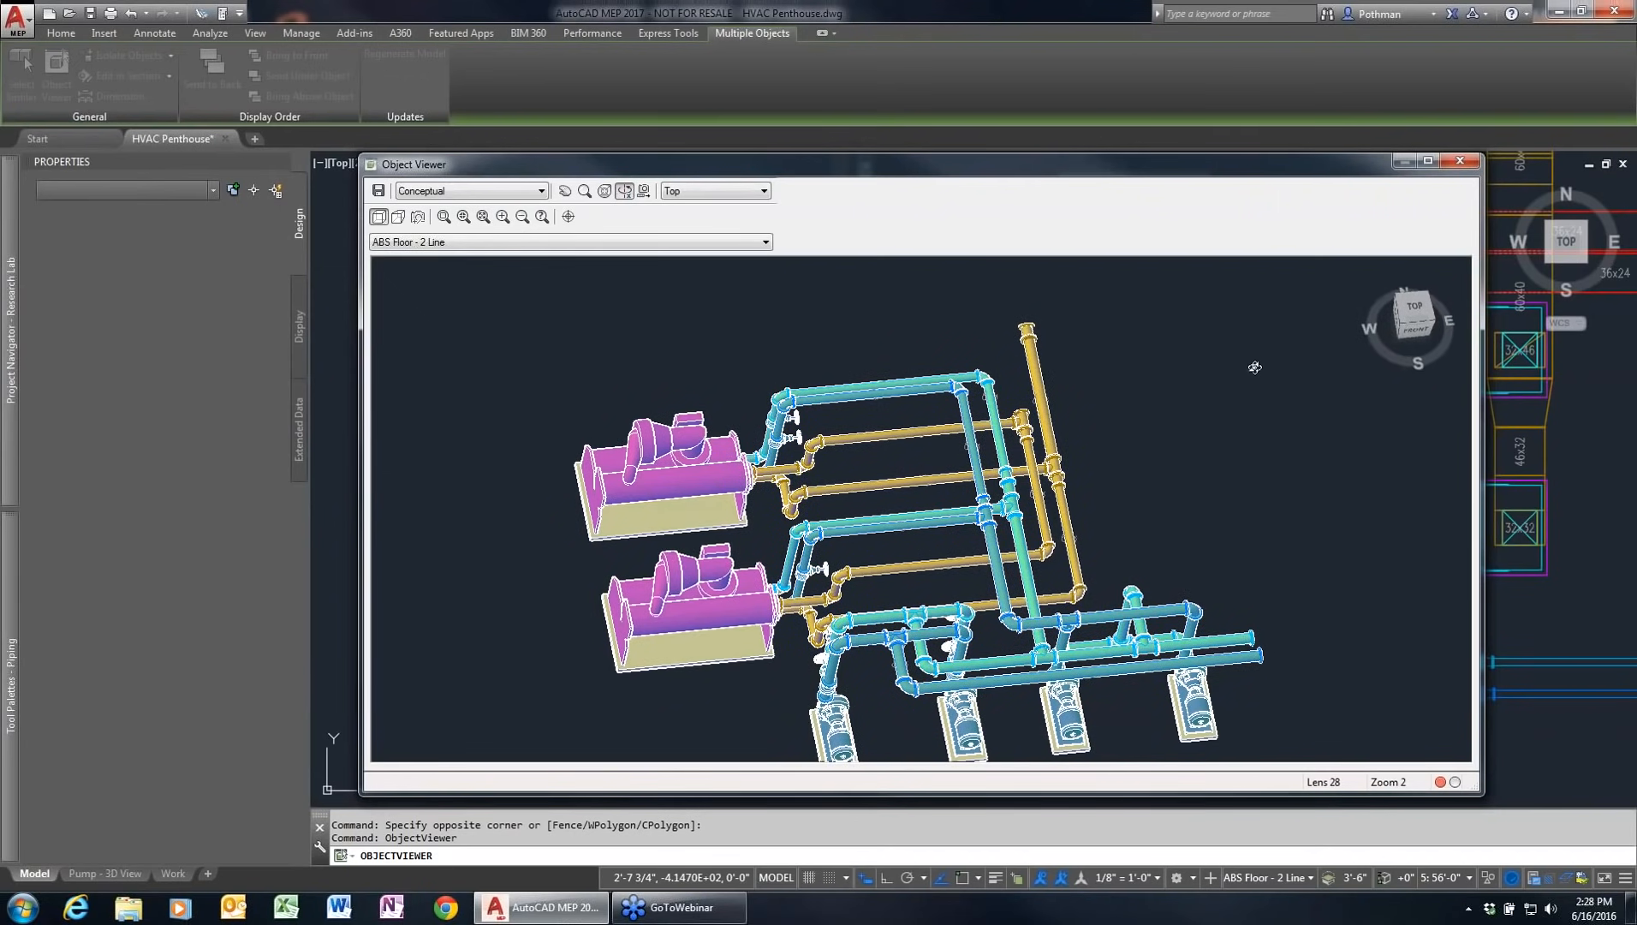
left_click(1460, 161)
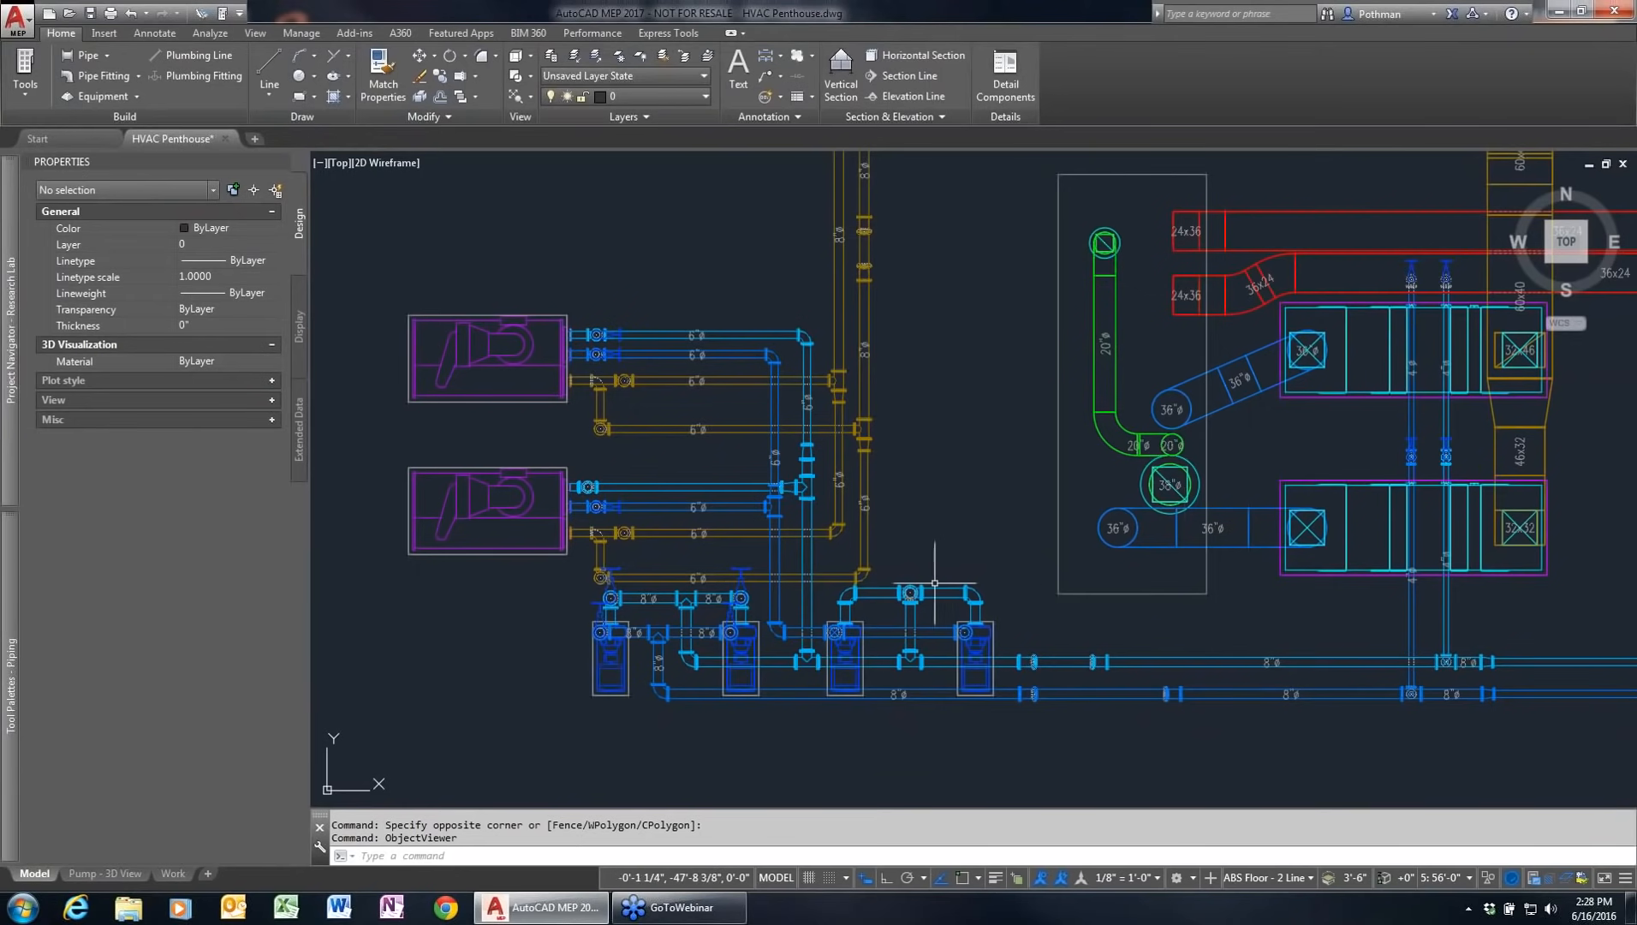
Step: Open the Plbg Domestic Water 2Fl construct and check the properties of the men's restroom cold water line
mouse_move(943, 589)
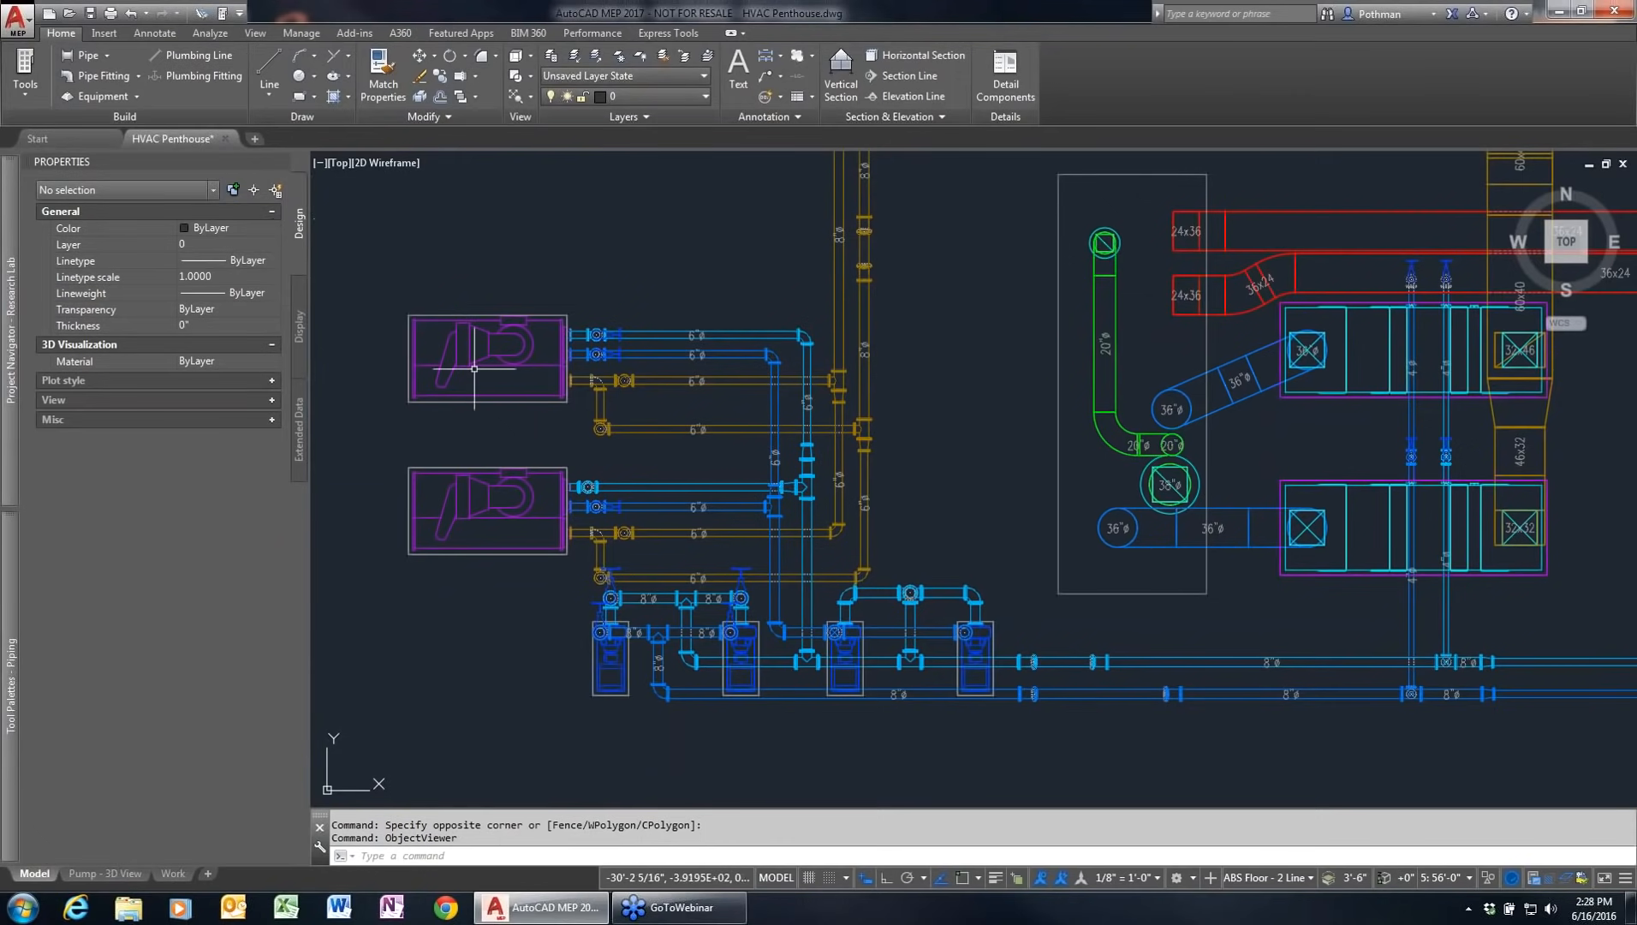
mouse_move(7, 353)
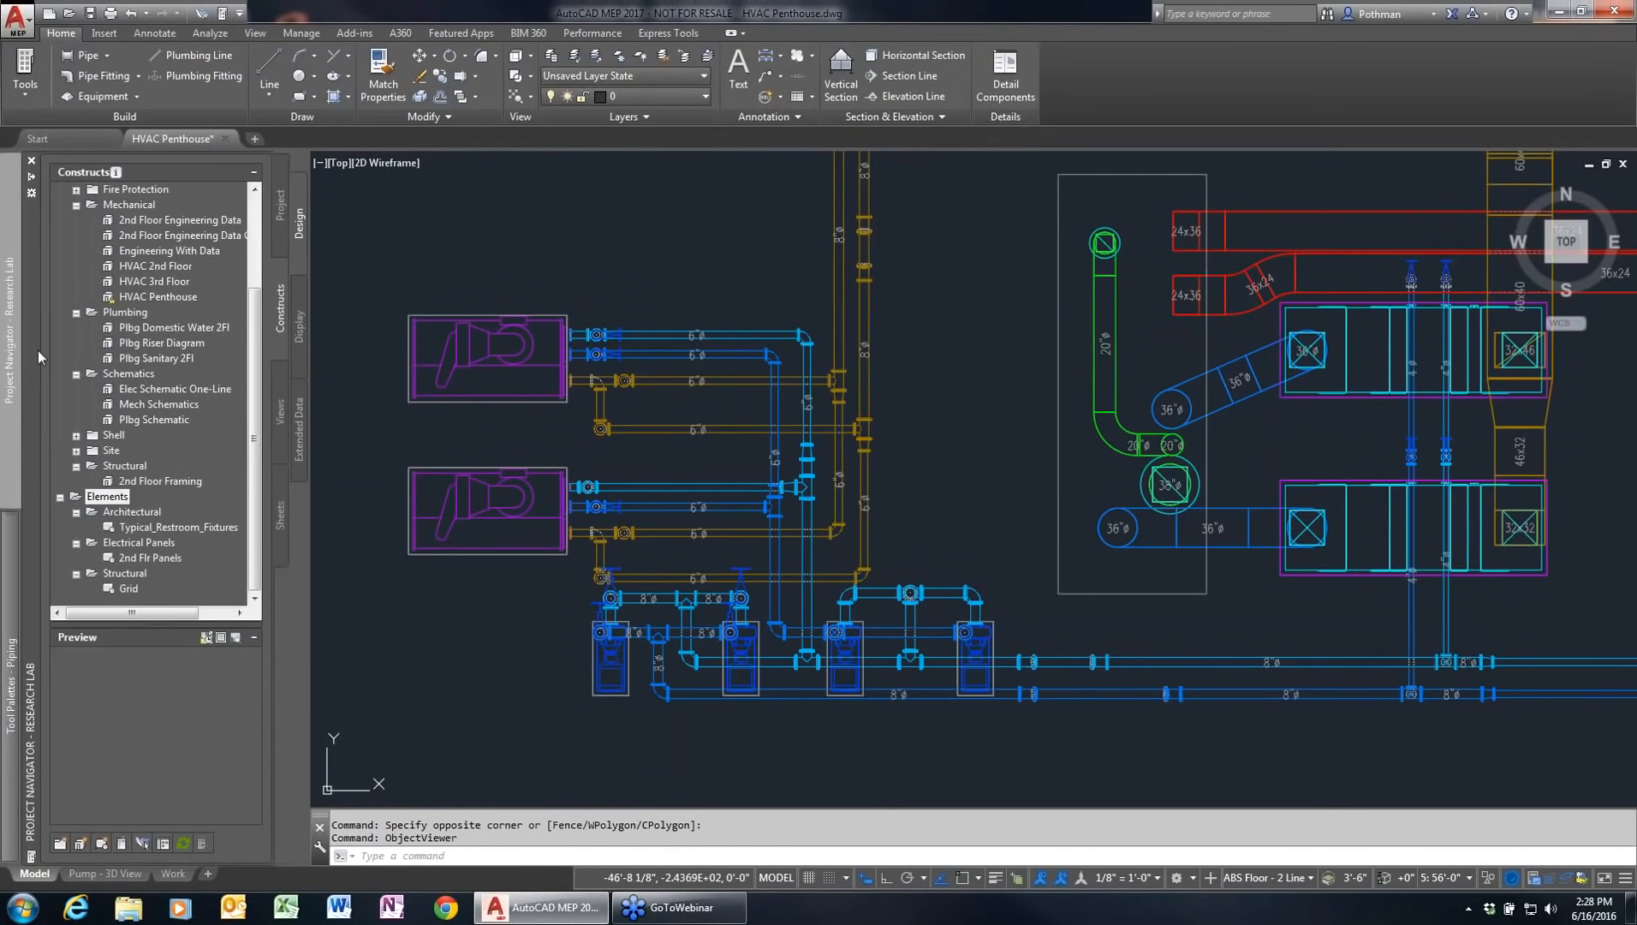
double_click(151, 331)
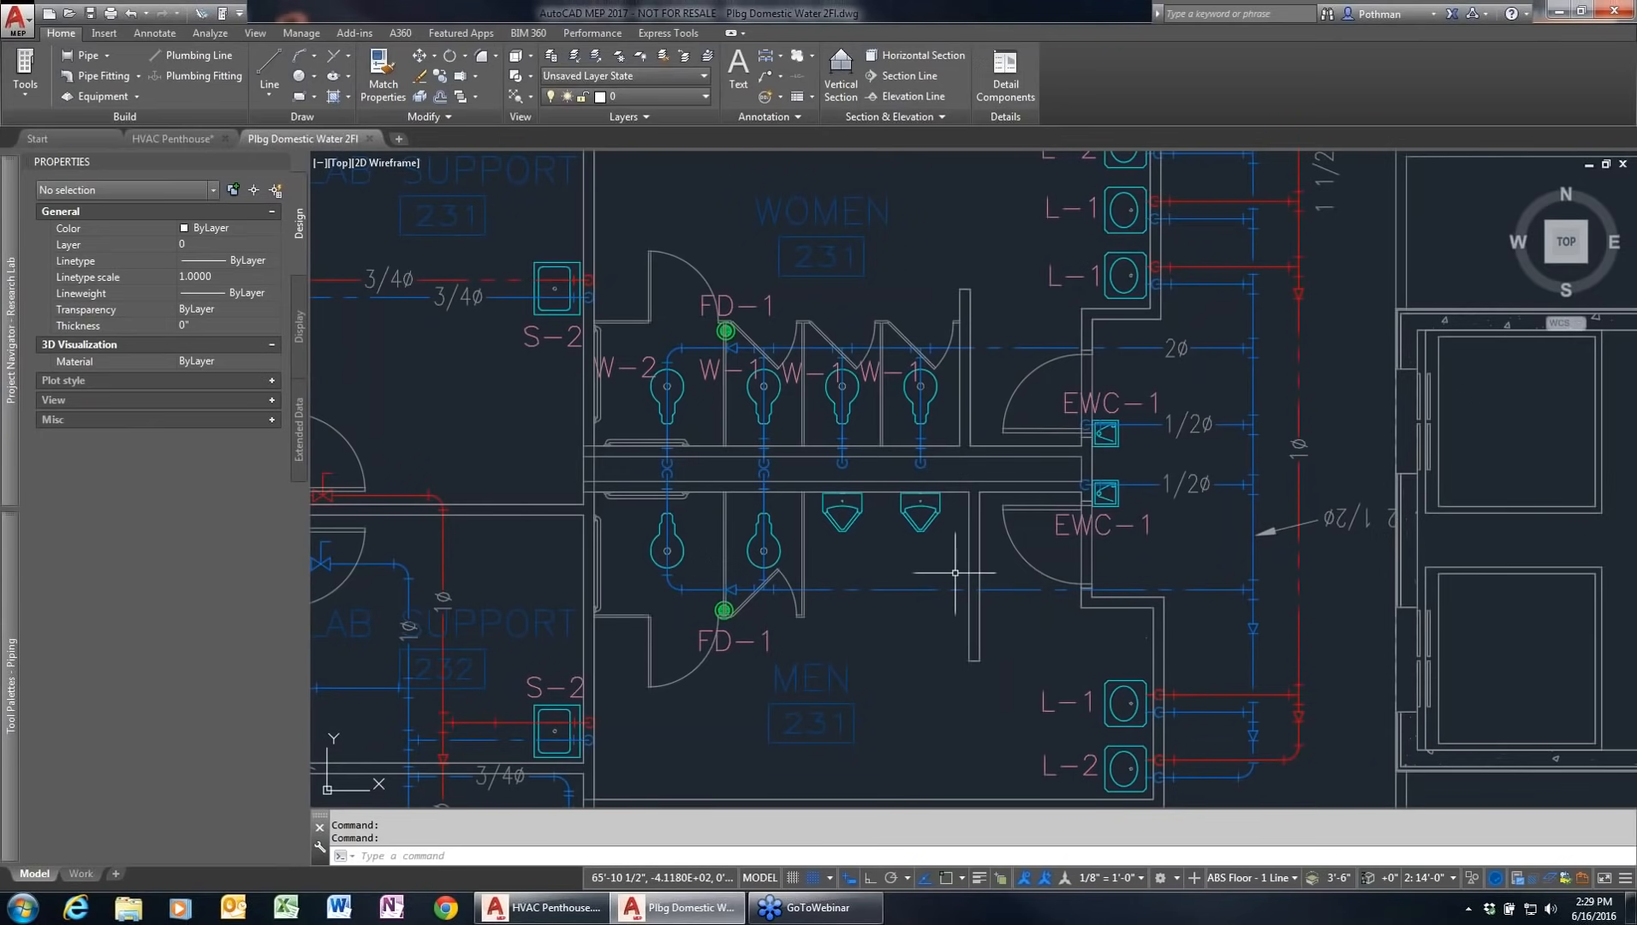
left_click(1026, 589)
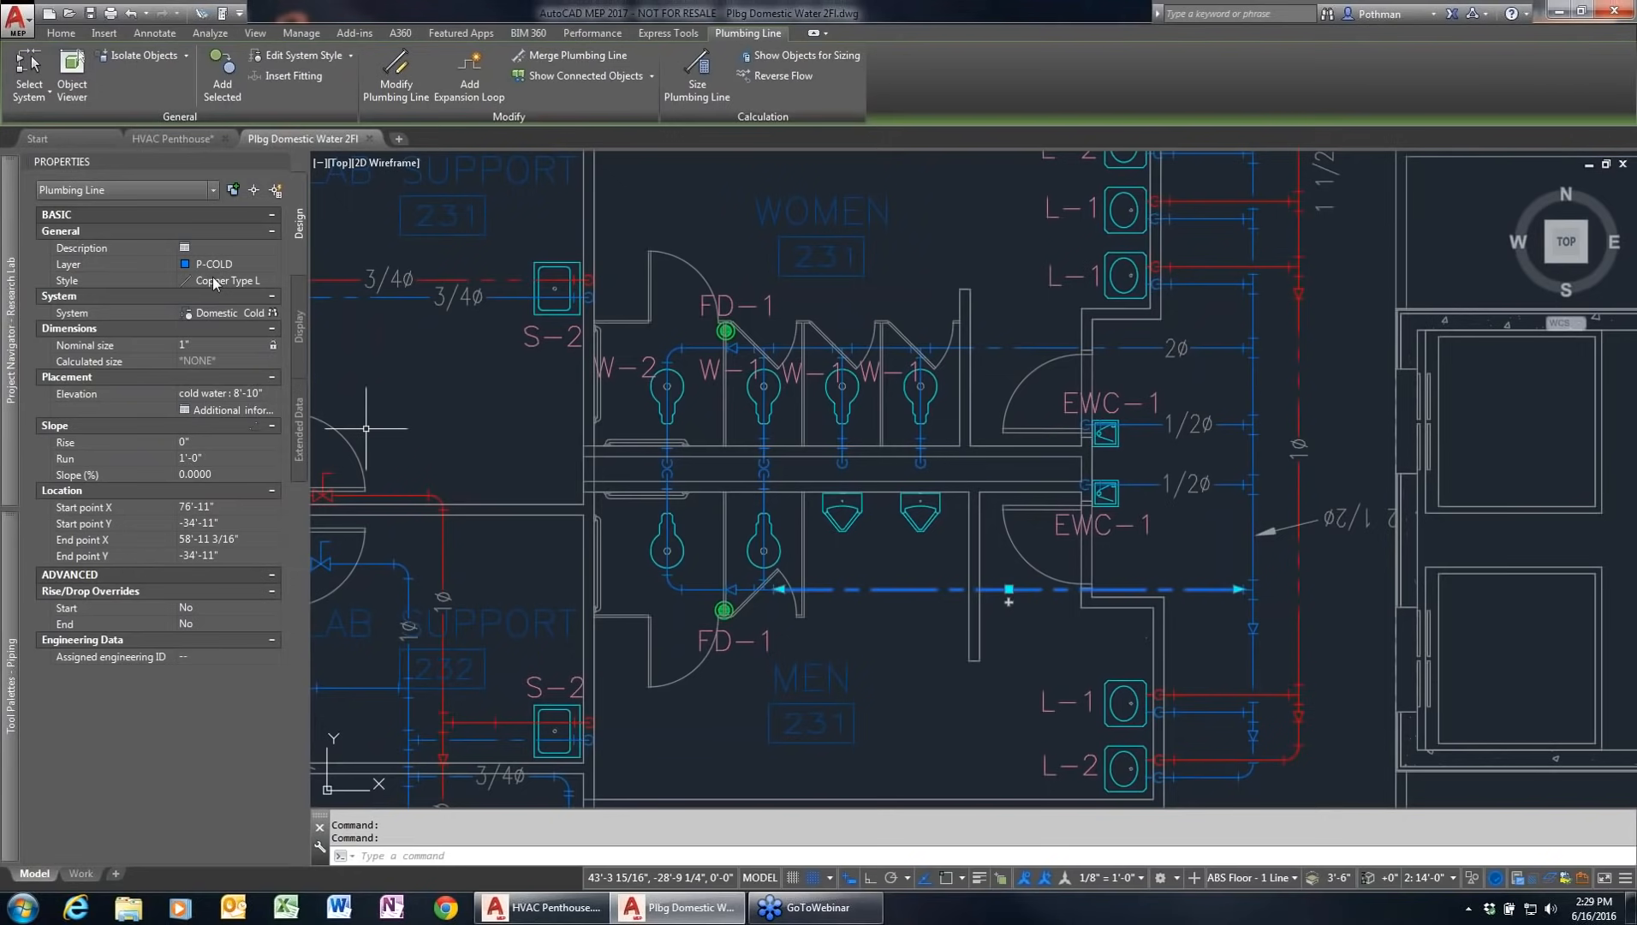
key("Escape")
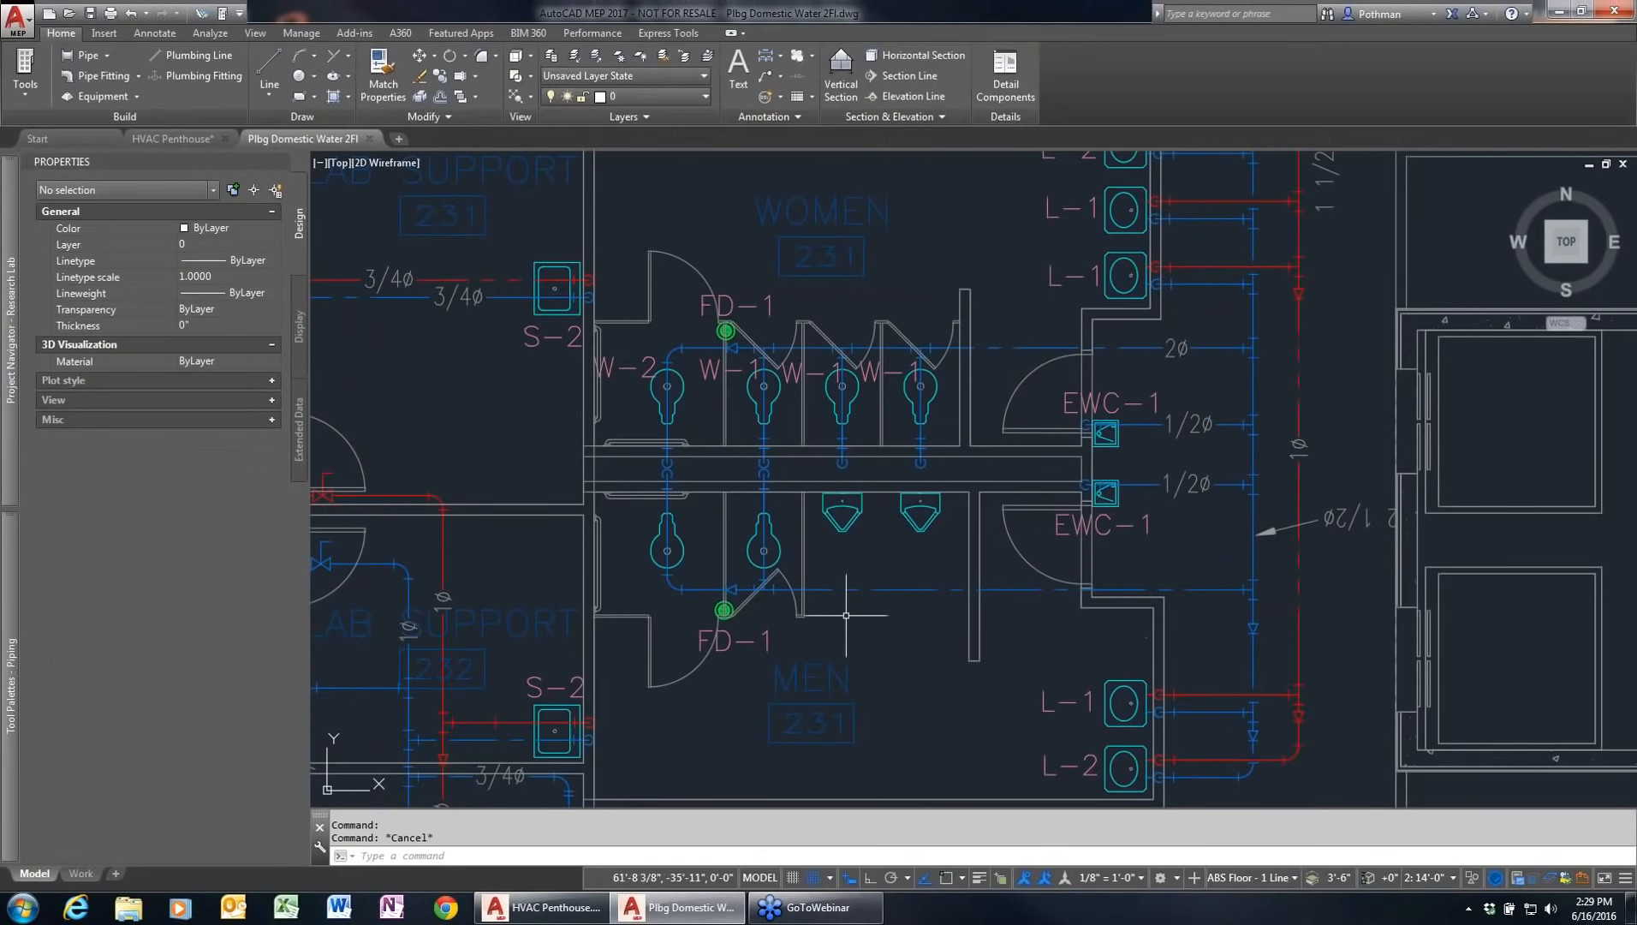
Step: Add a matching plumbing line from the men's restroom cold water branch to the left urinal's Cold Water connector, adding a riser
scroll(846, 614, "up", 2)
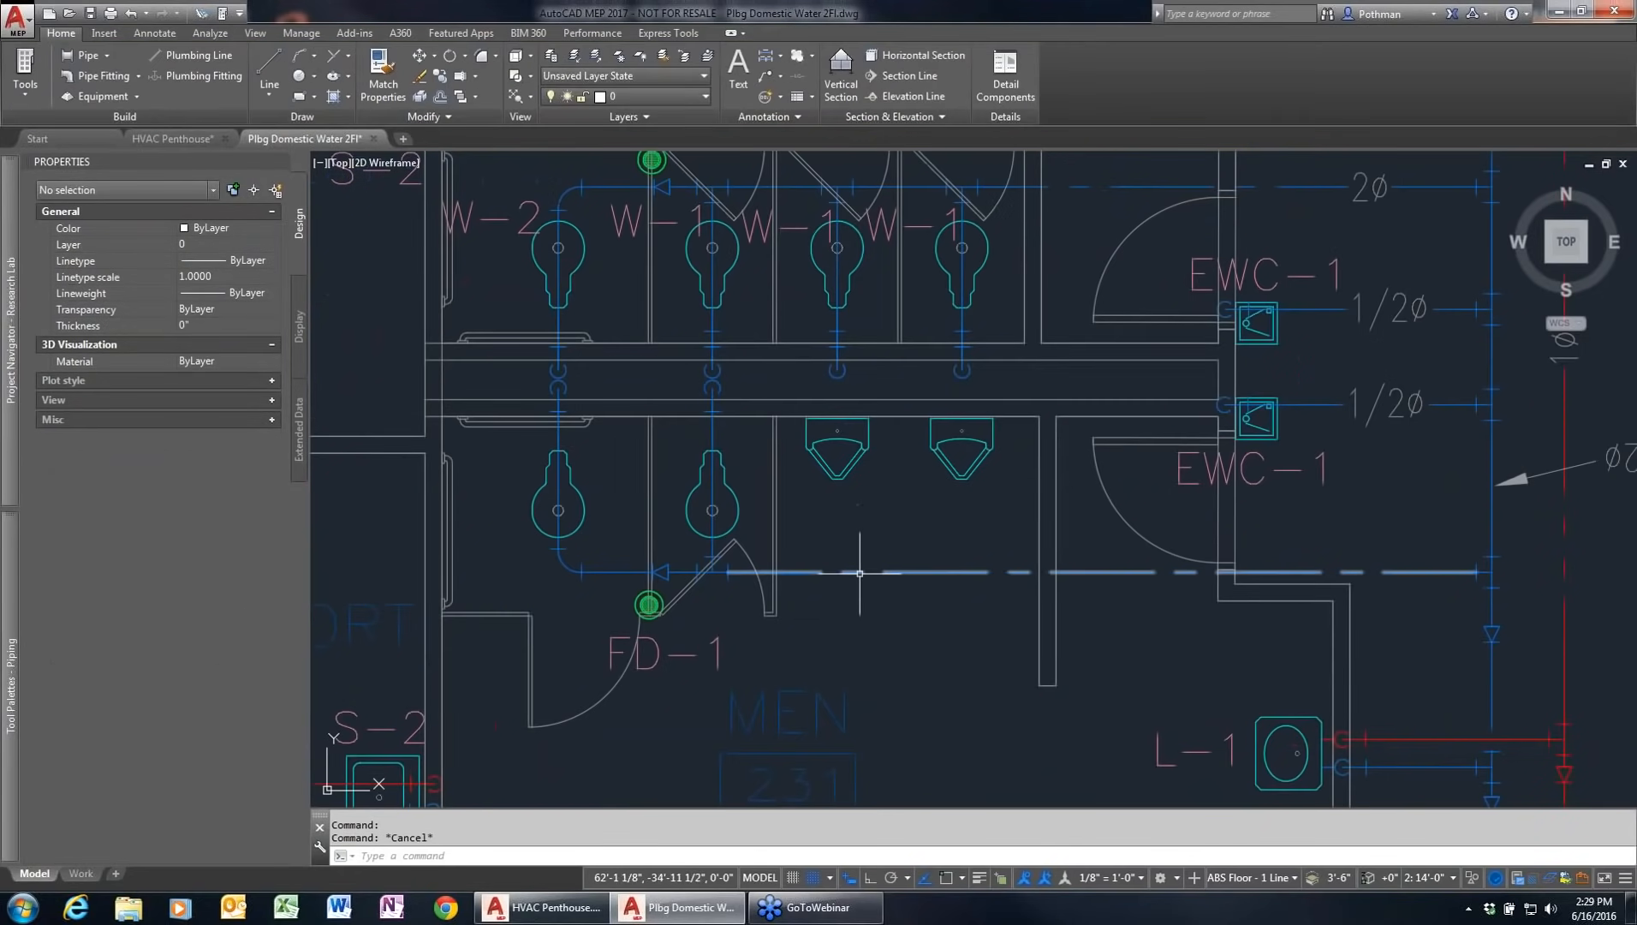
mouse_move(853, 570)
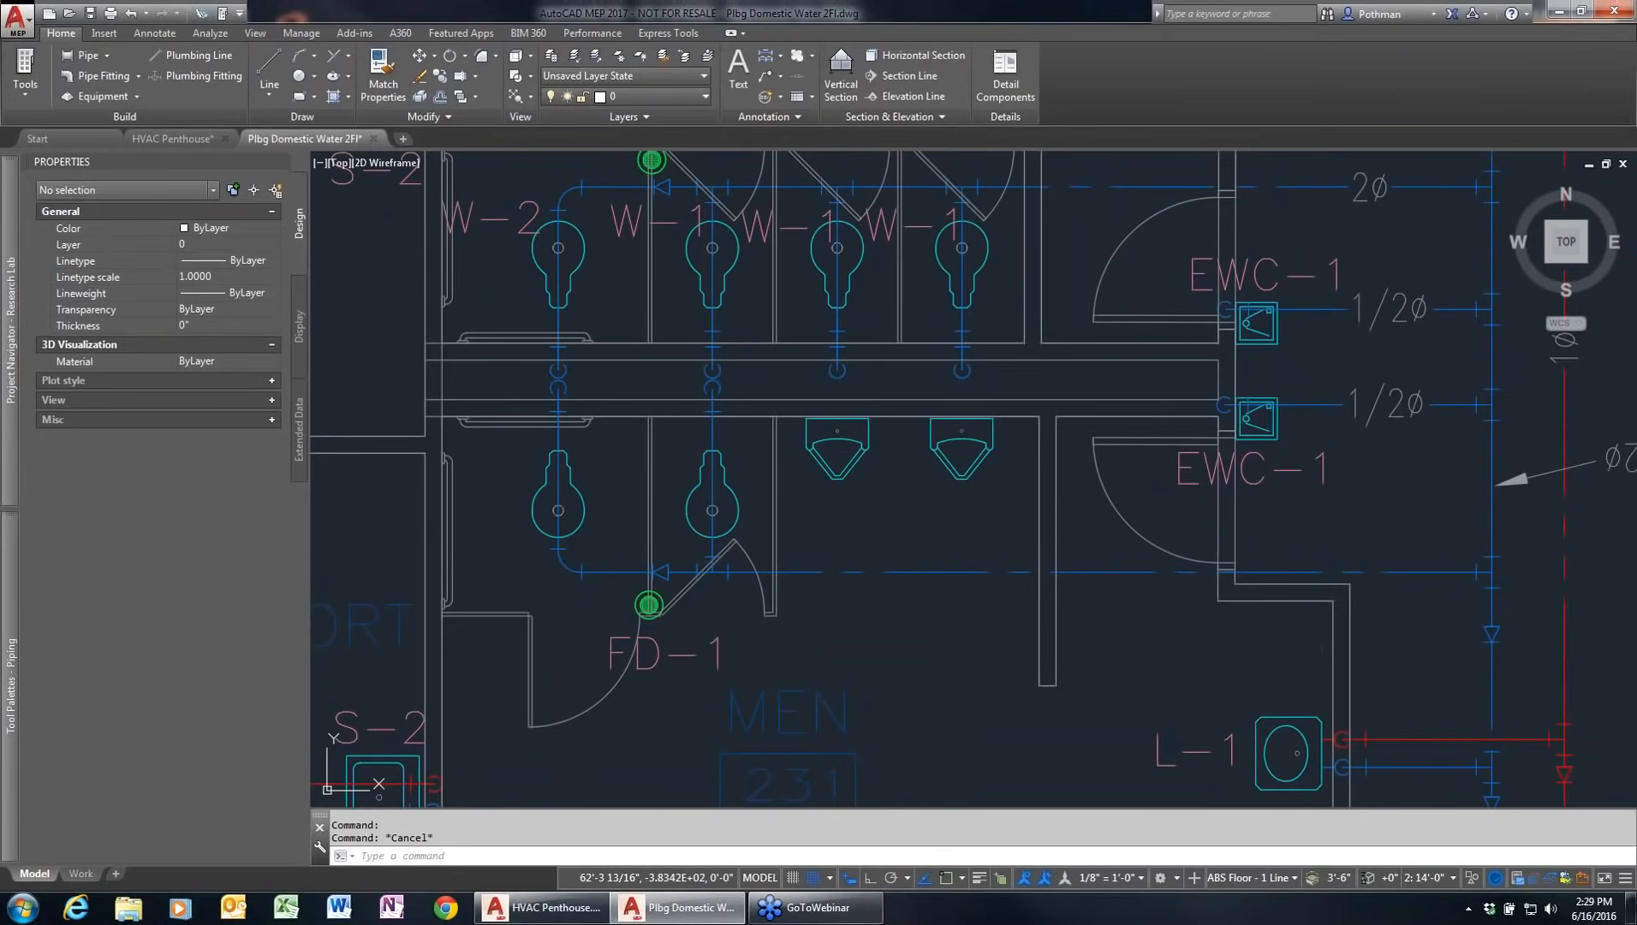
left_click(899, 569)
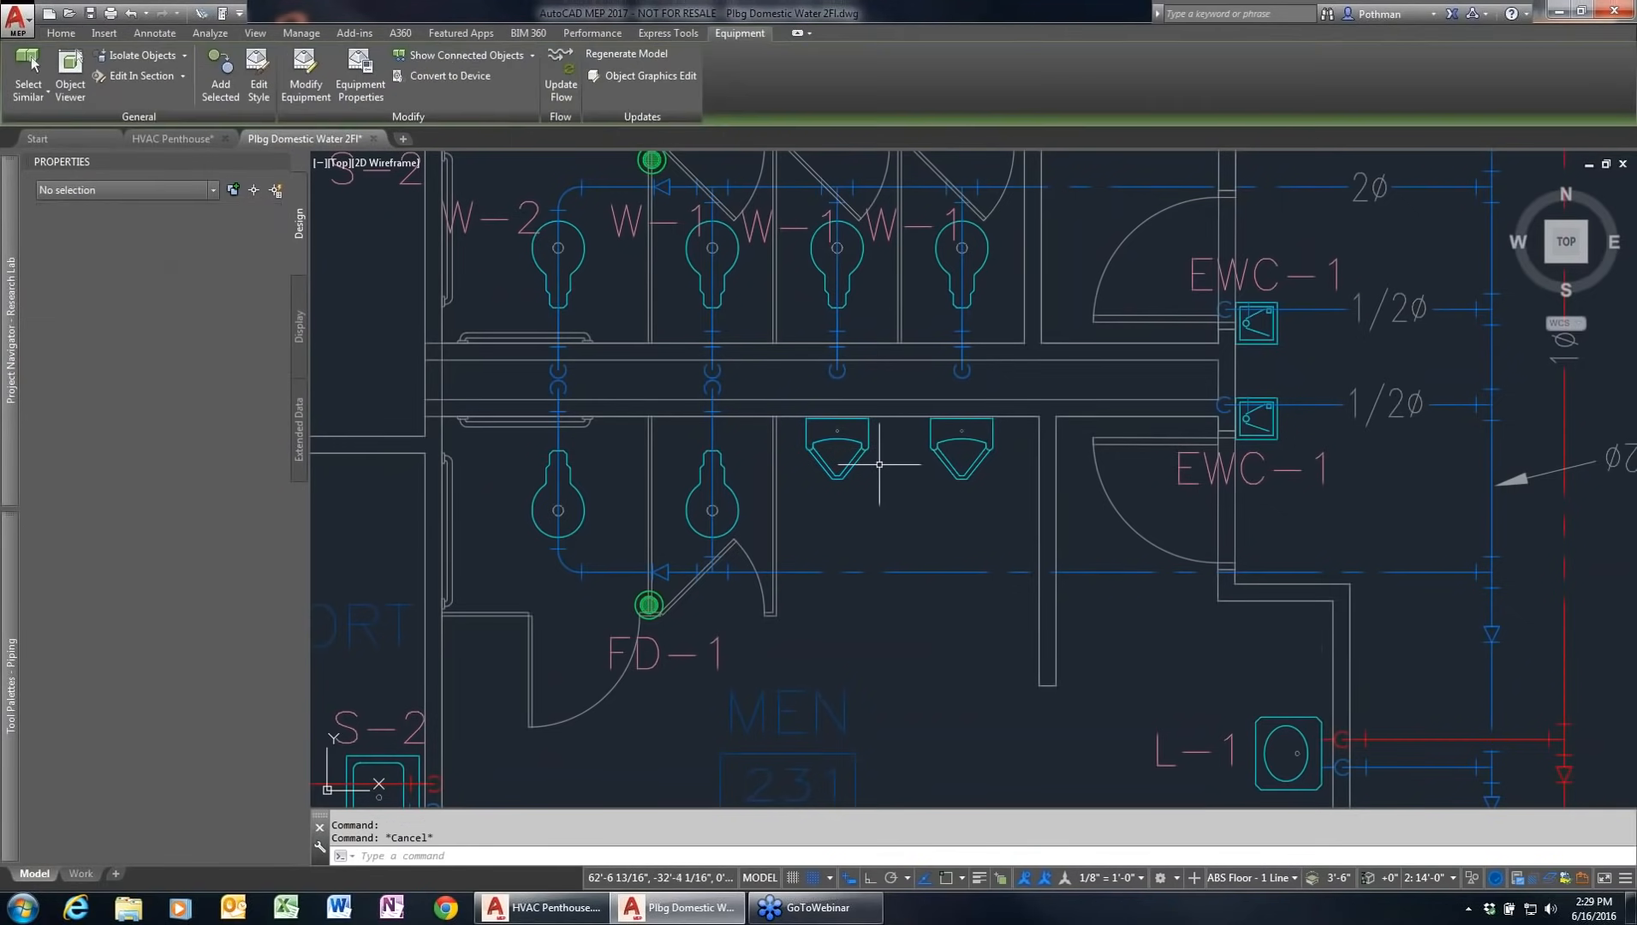
right_click(910, 571)
left_click(966, 391)
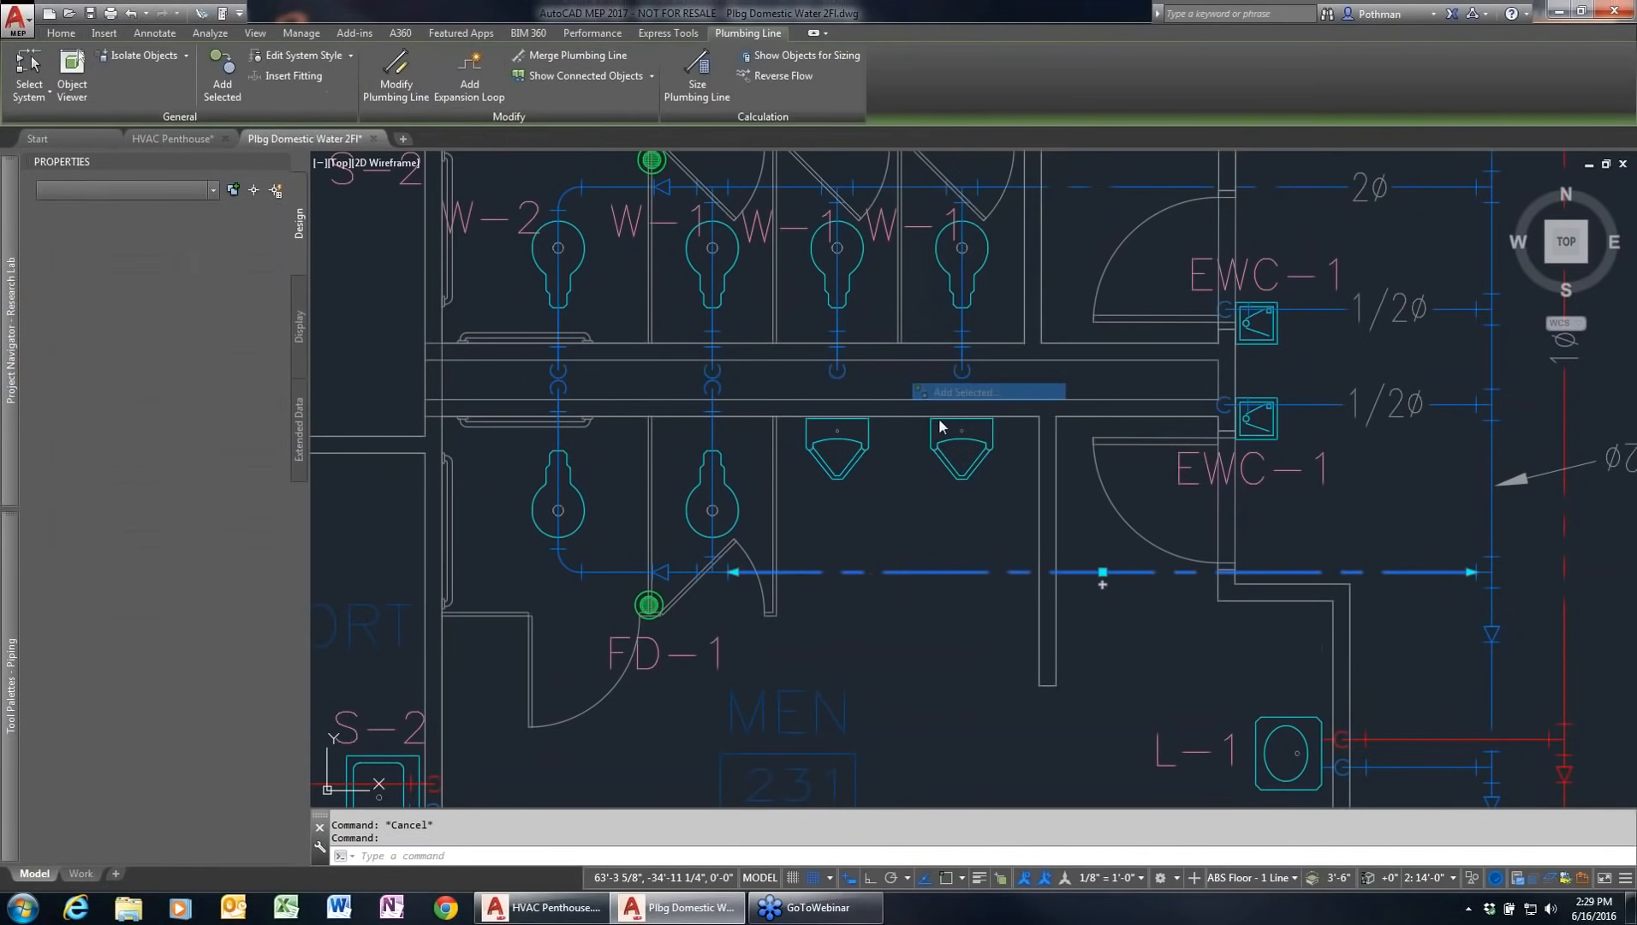
left_click(836, 571)
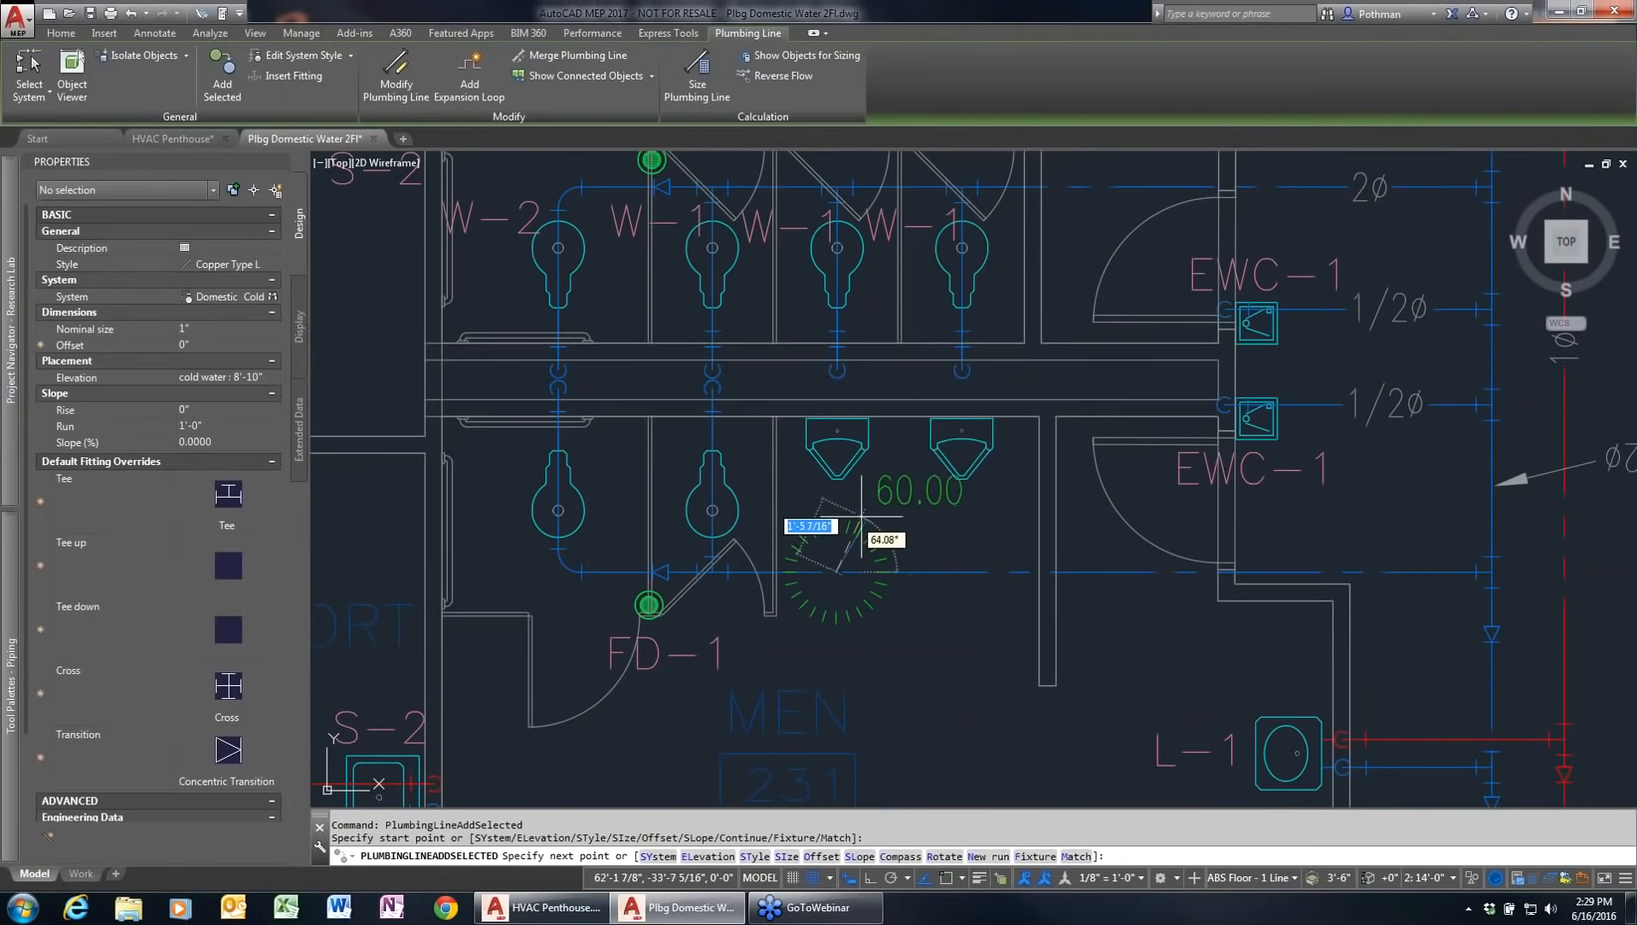
left_click(836, 429)
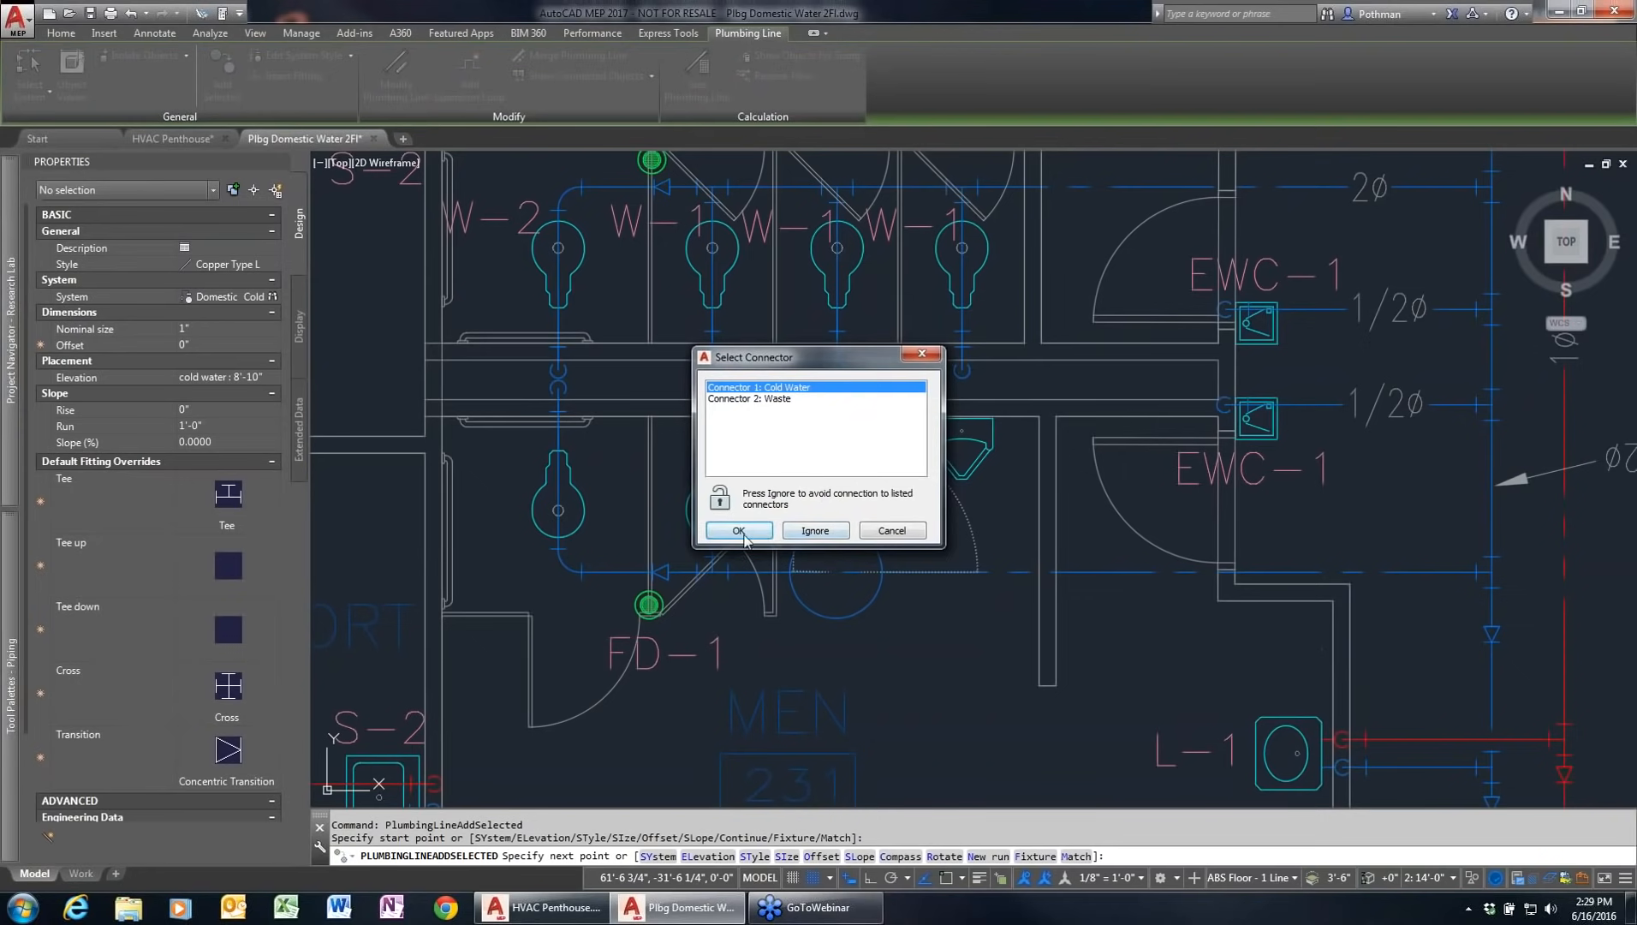
left_click(780, 400)
left_click(773, 388)
left_click(747, 534)
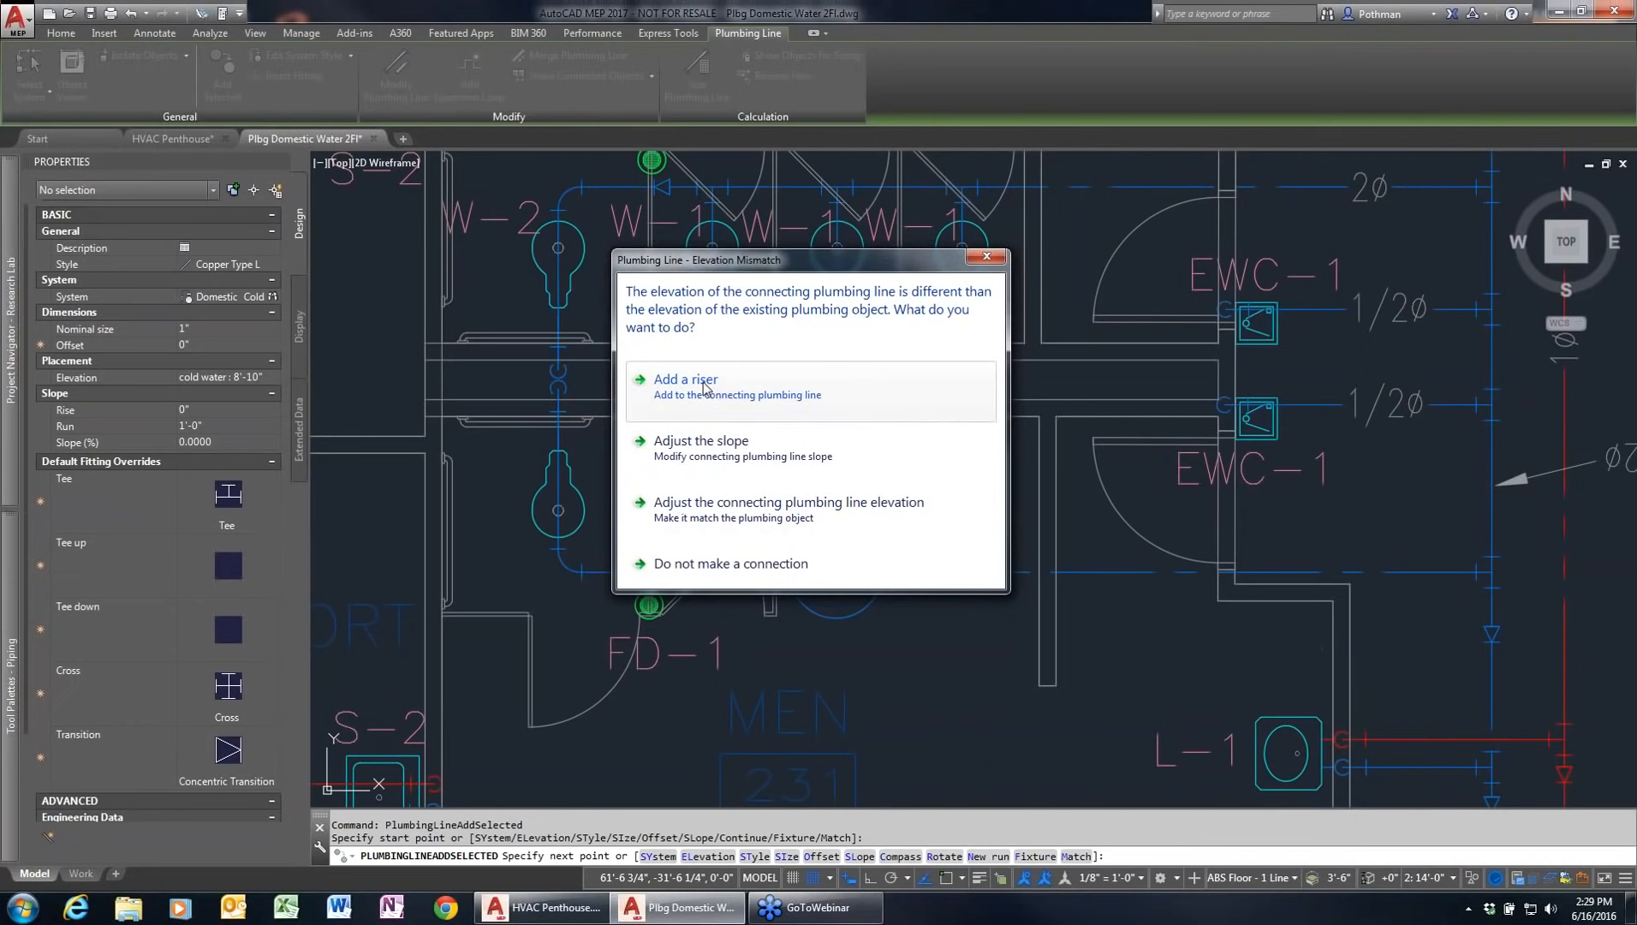
left_click(685, 380)
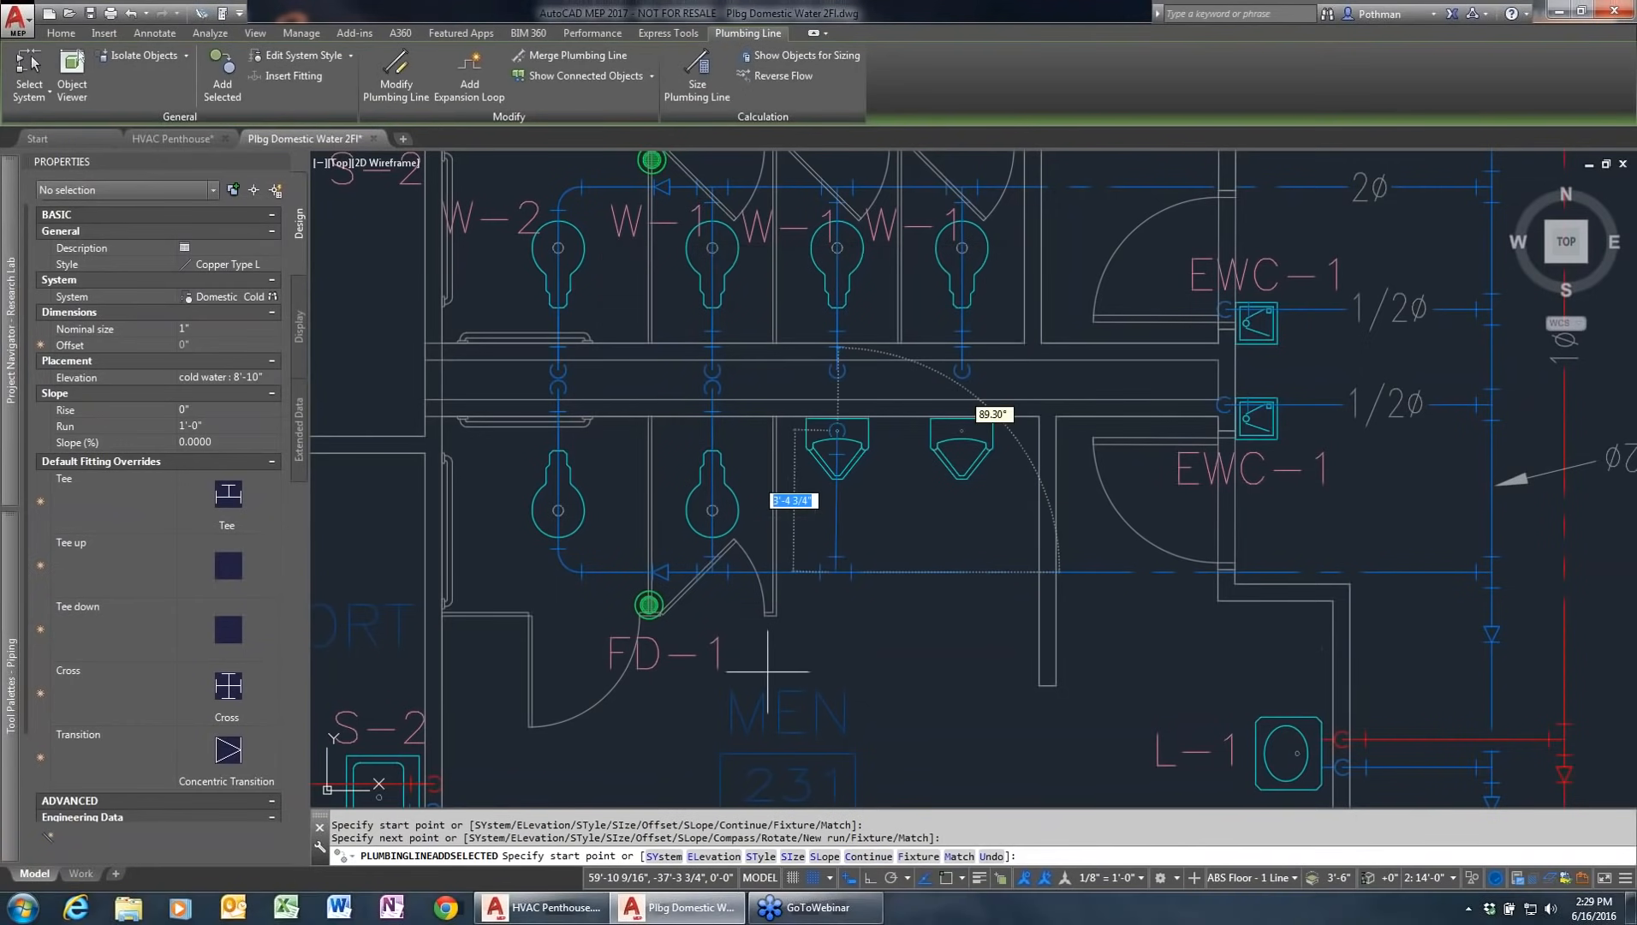
key("Escape")
left_click(954, 438)
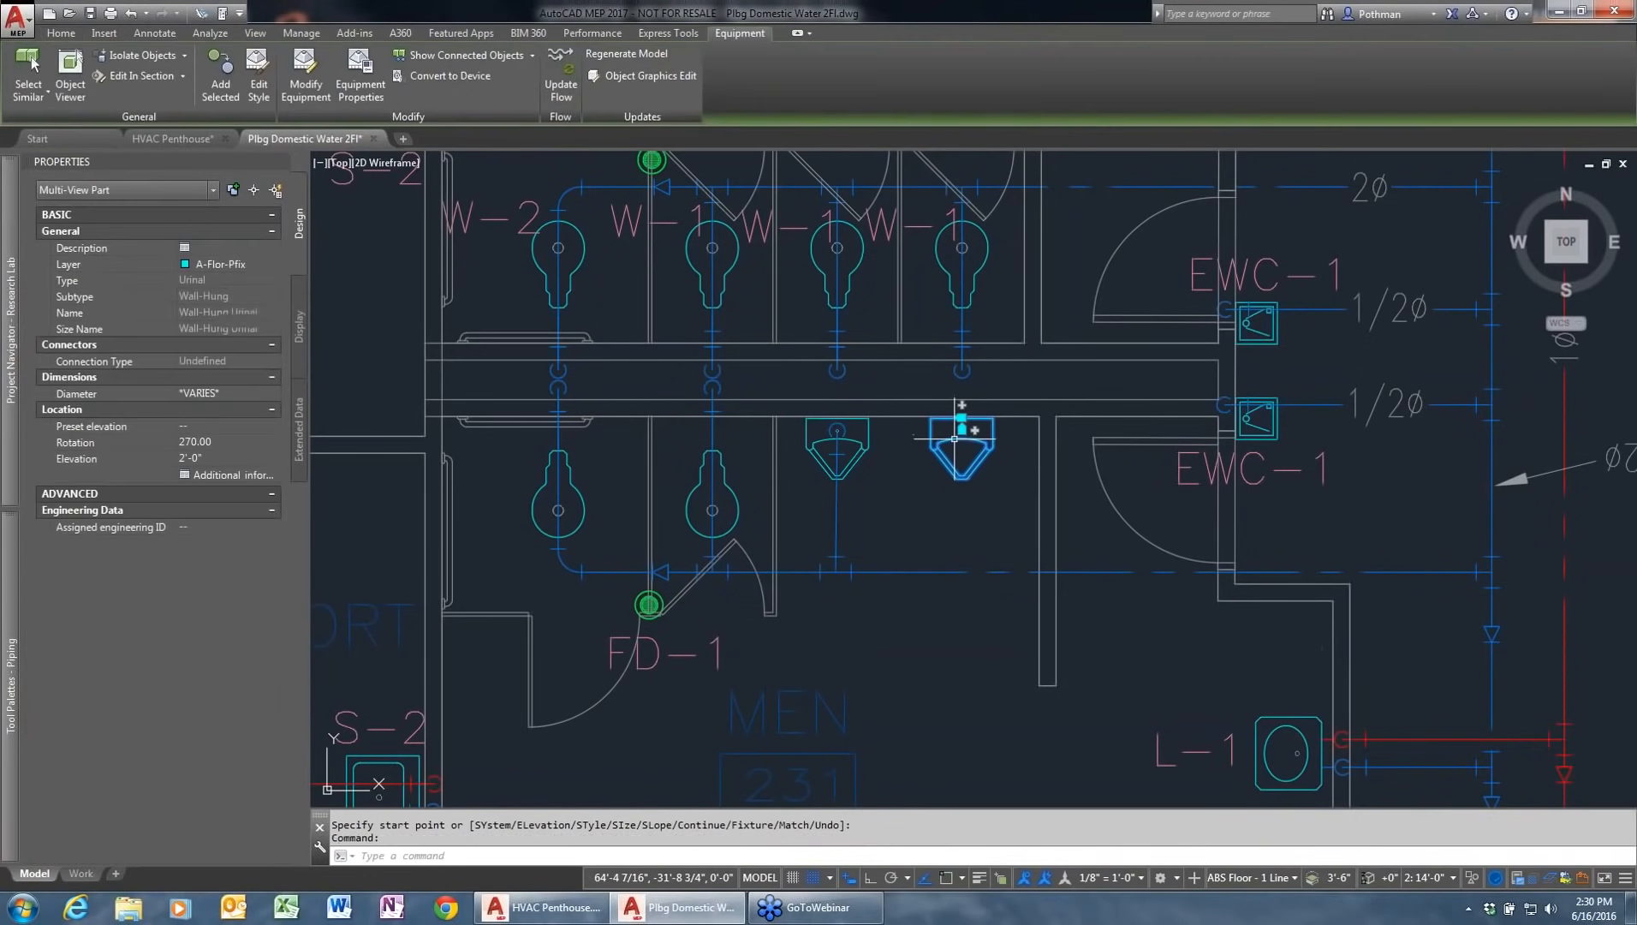
left_click(962, 405)
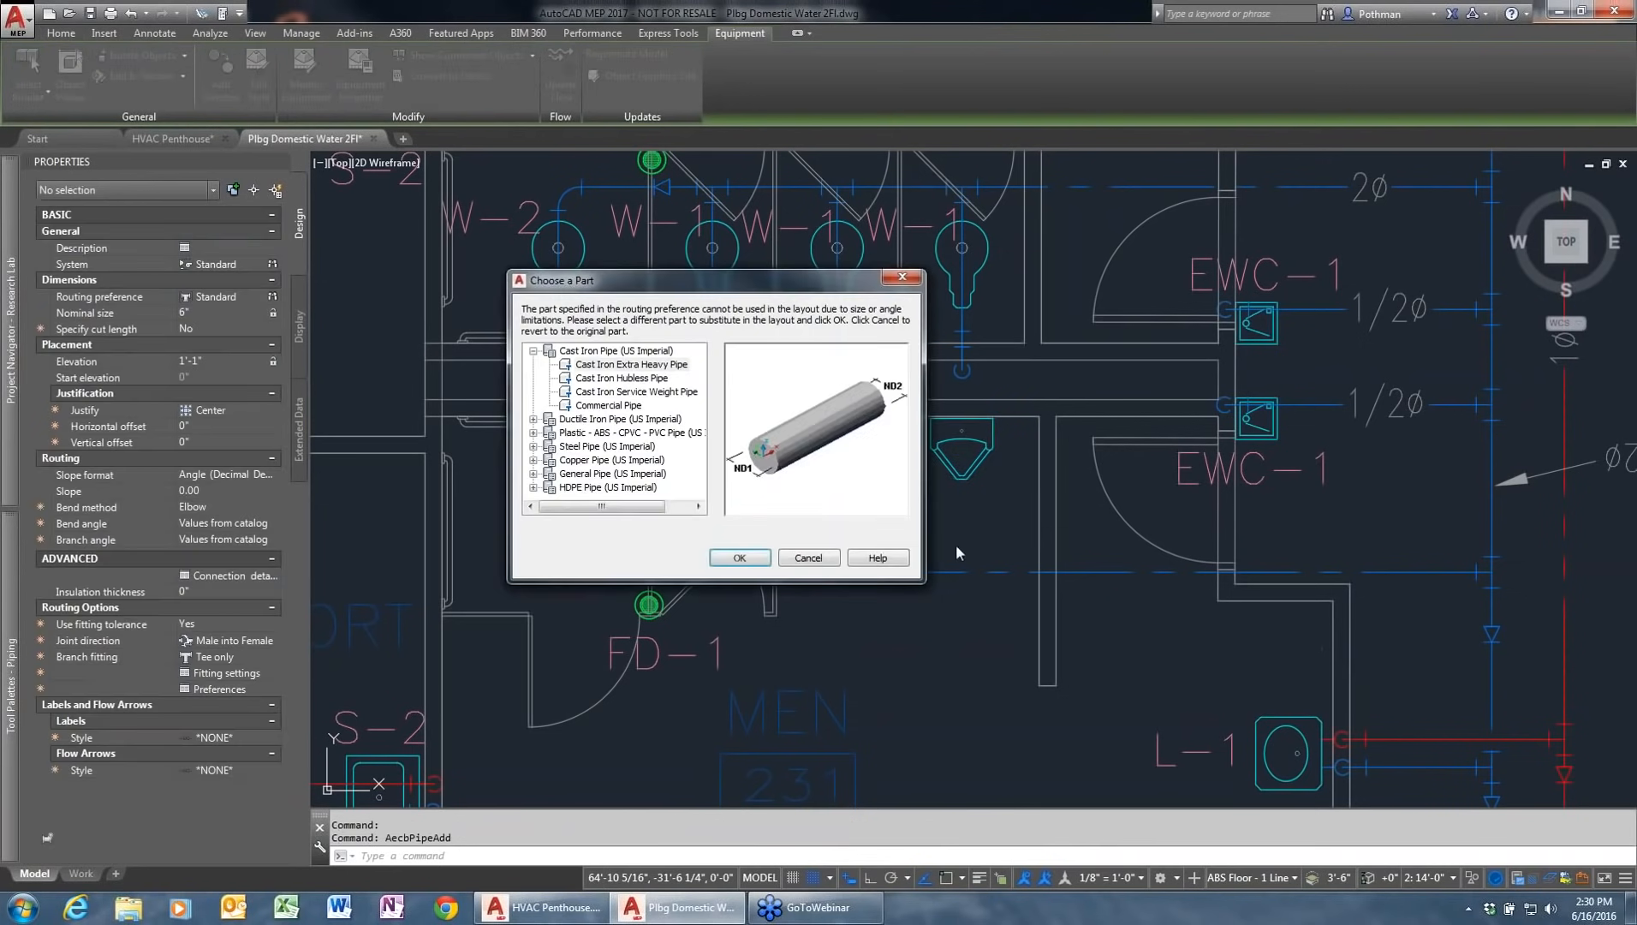
left_click(751, 562)
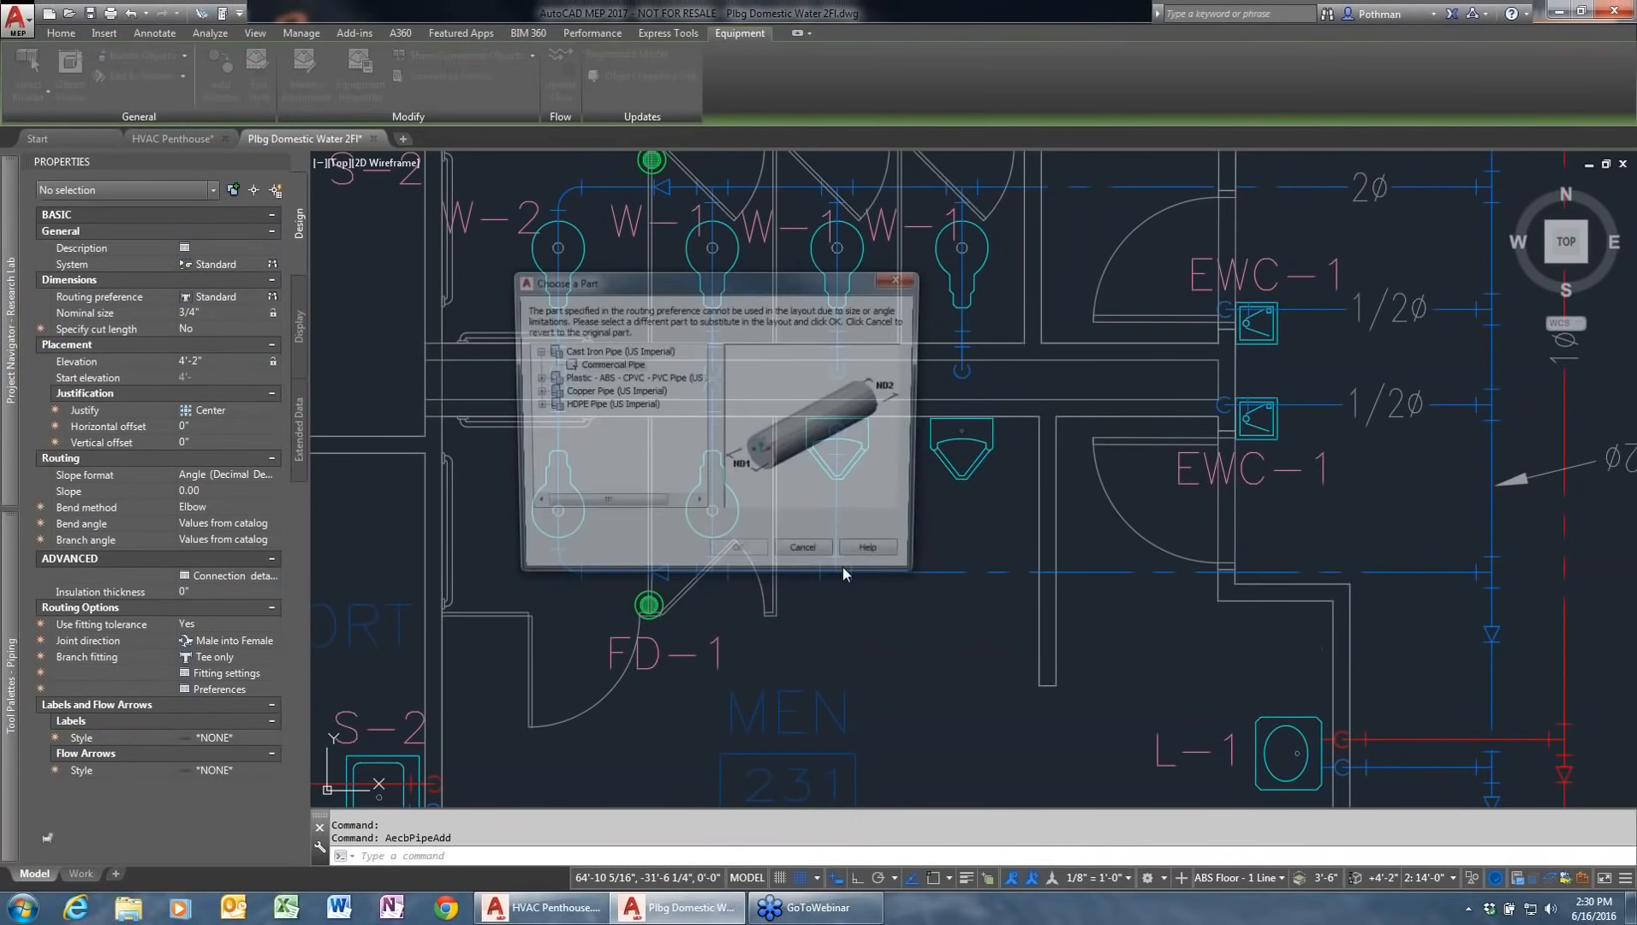
left_click(760, 562)
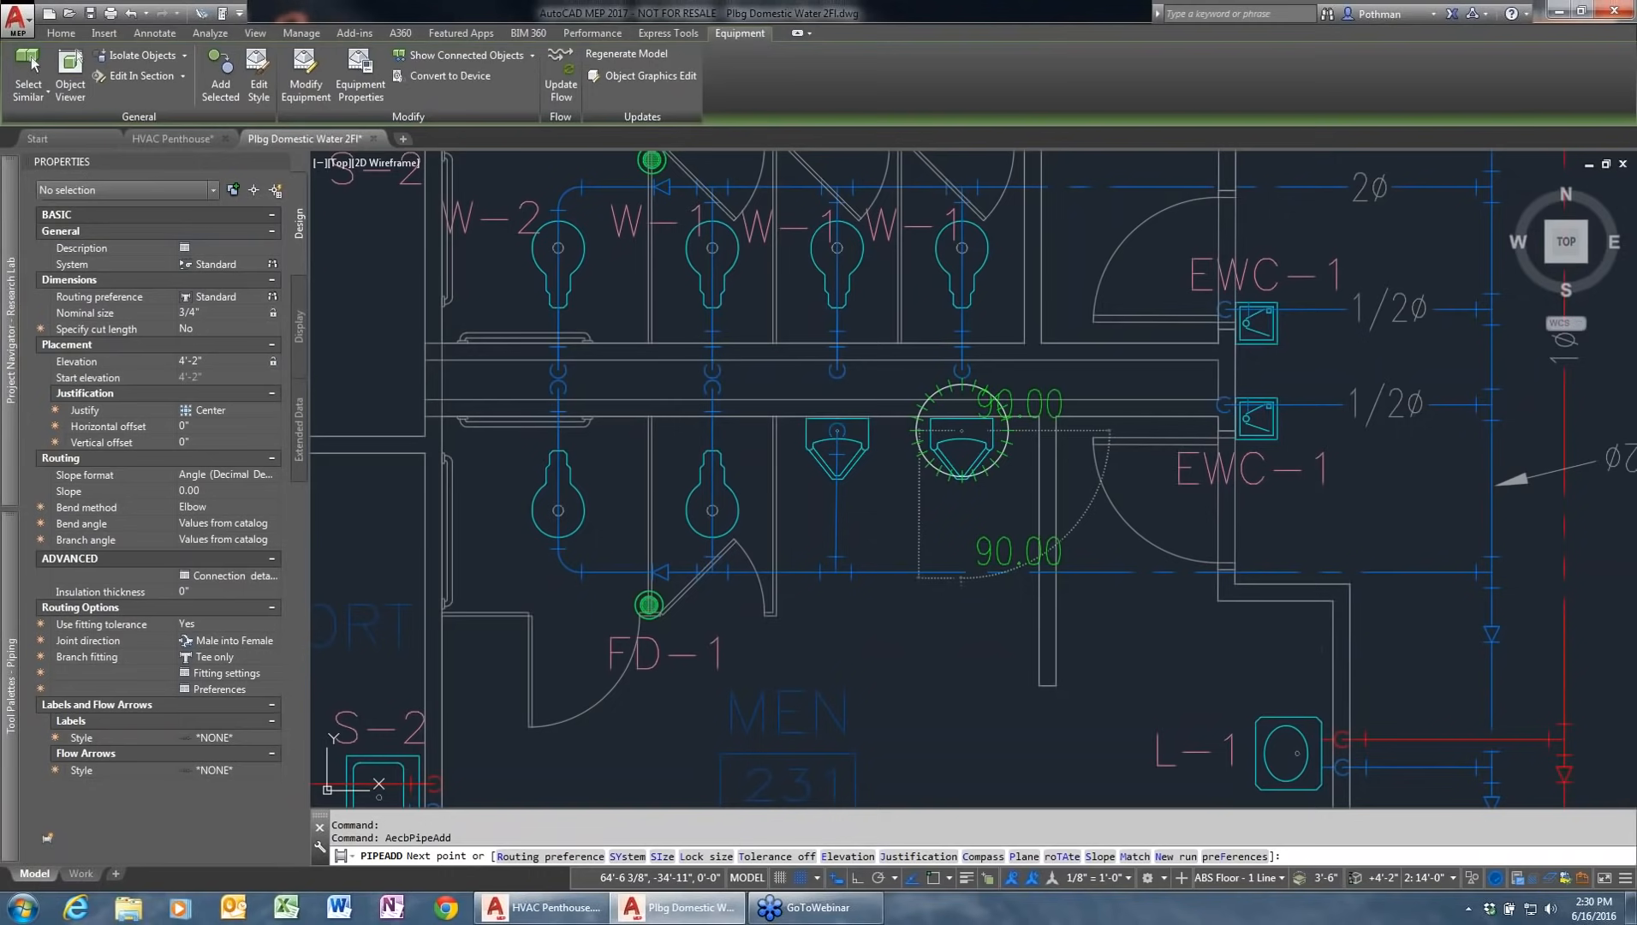
left_click(807, 584)
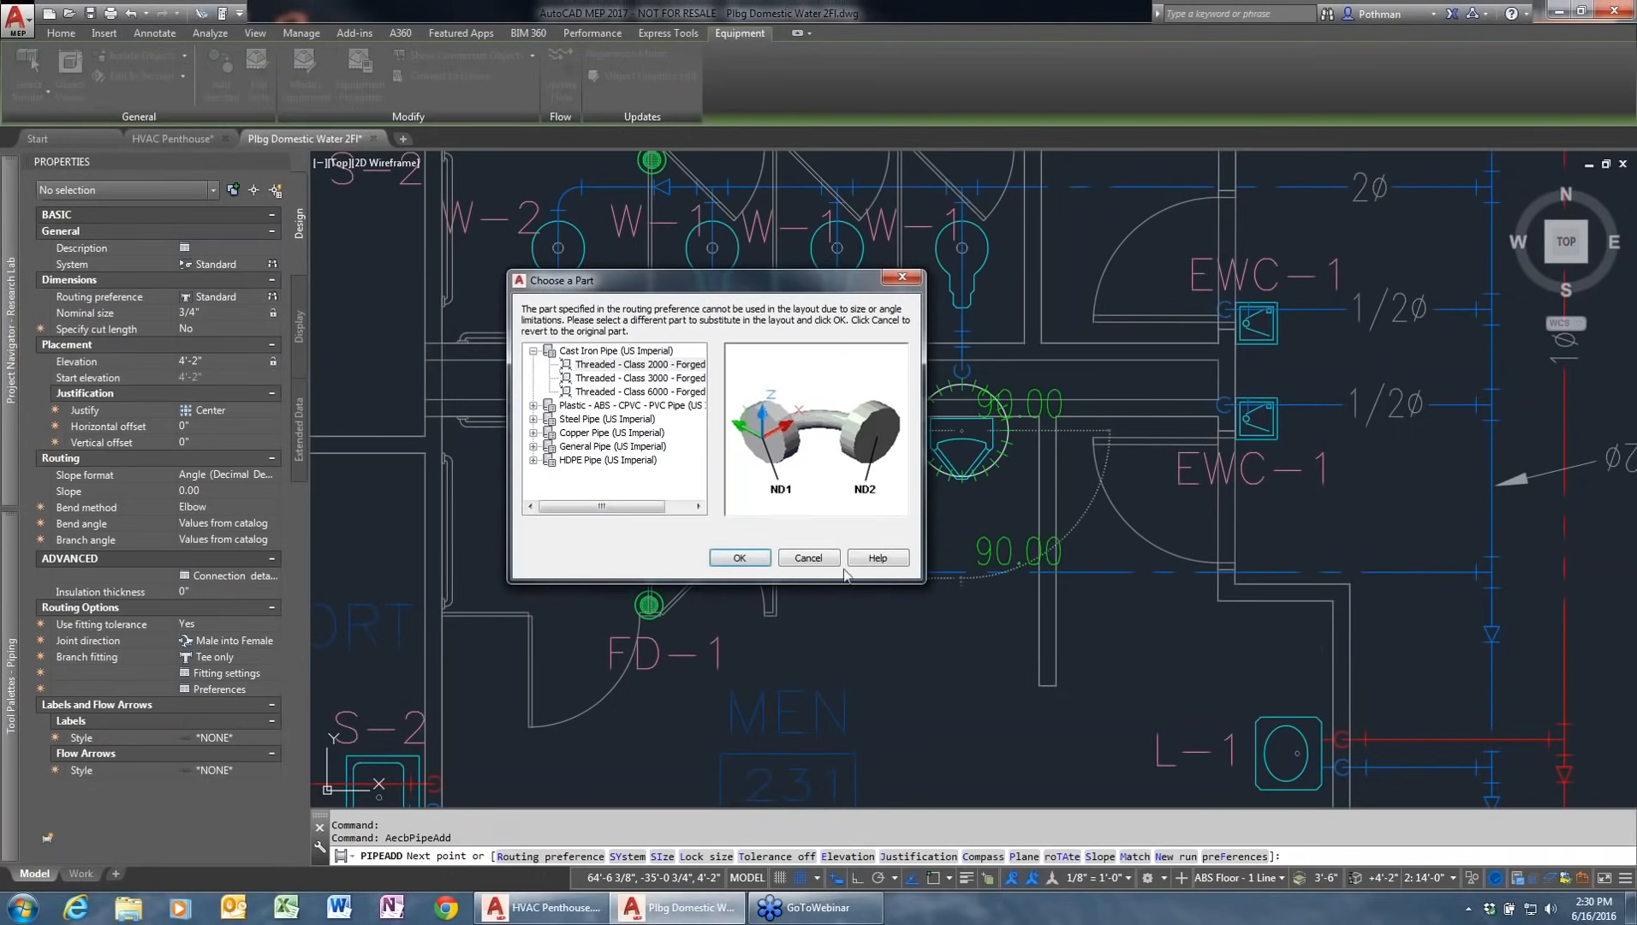
left_click(808, 557)
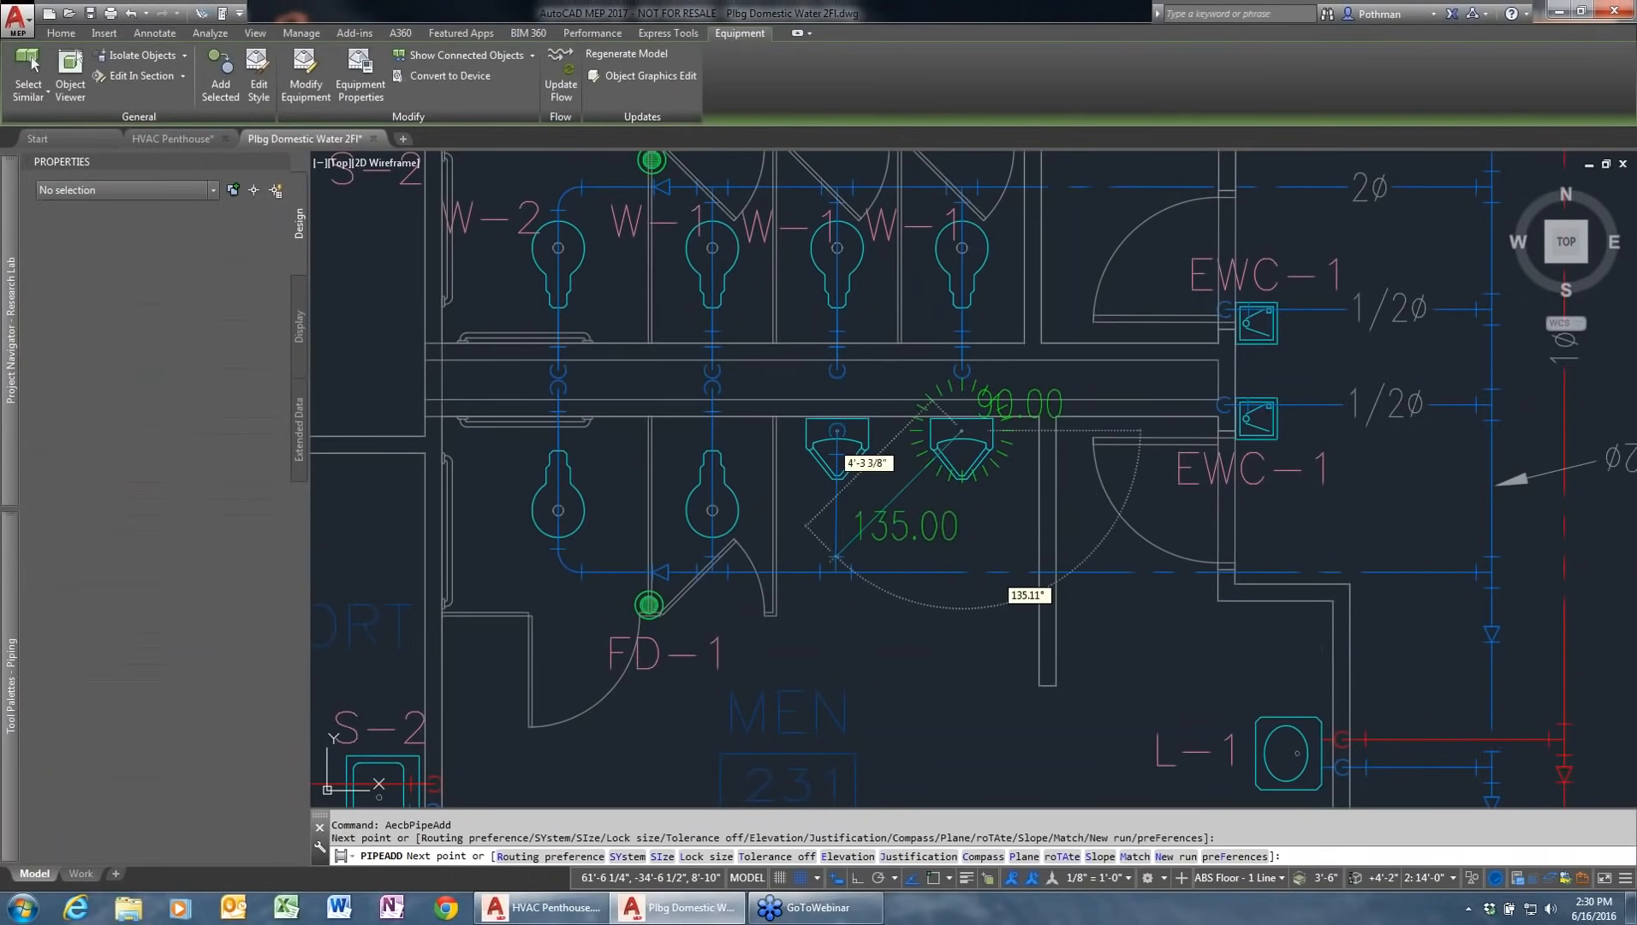
key("Escape")
key("Escape")
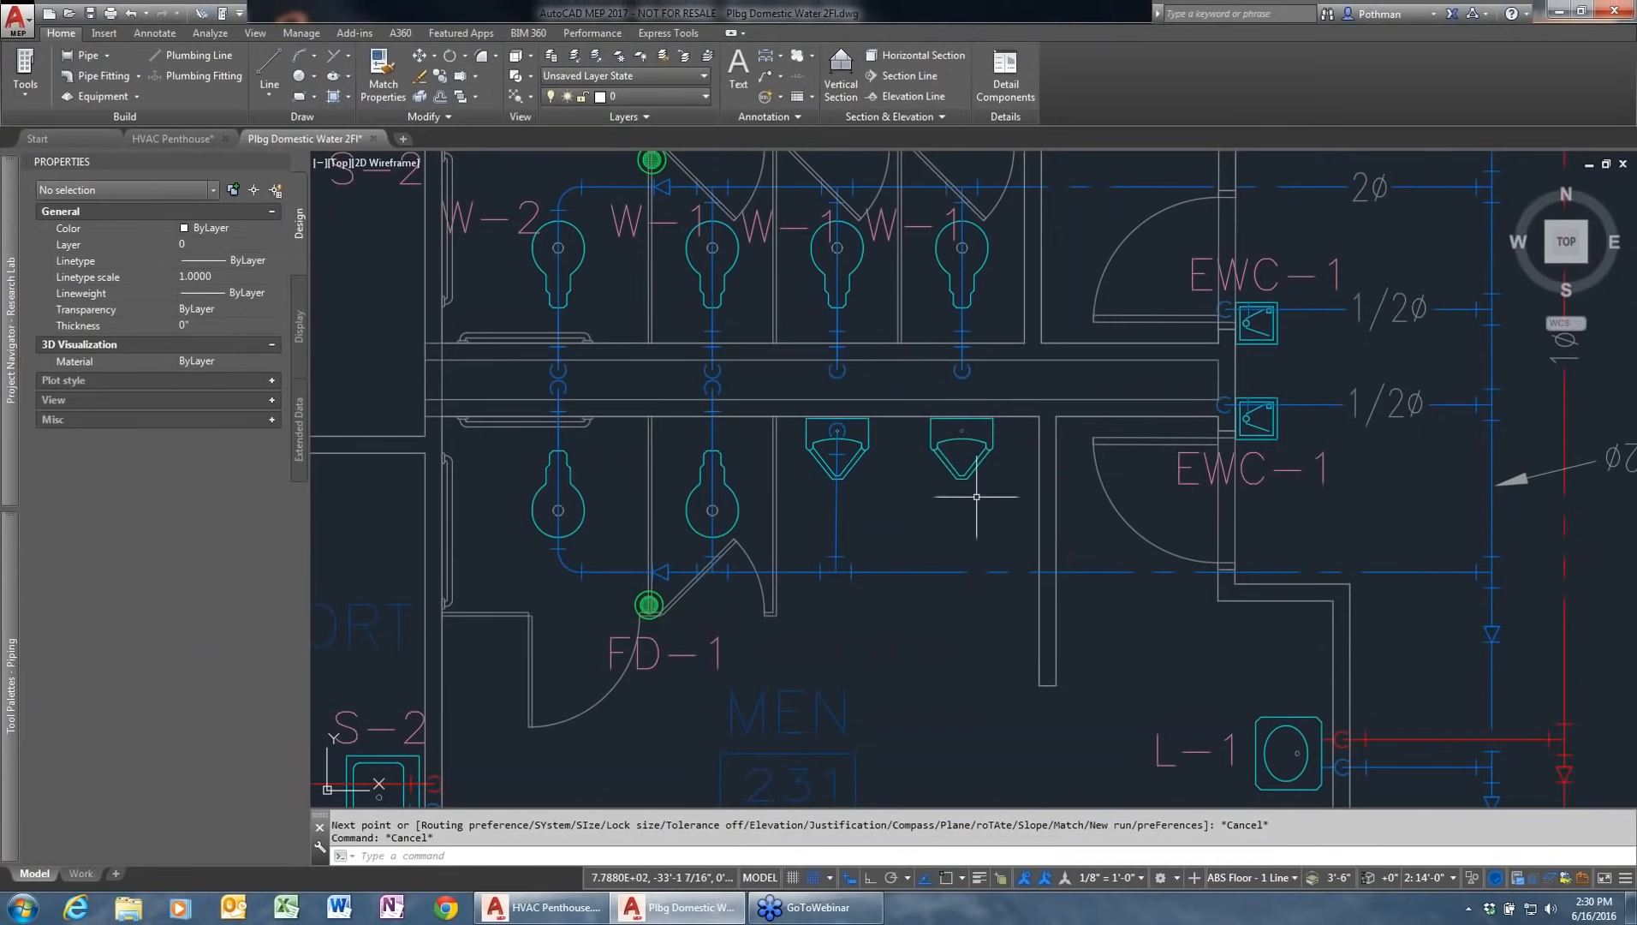
Step: Add a matching cold water plumbing line from the branch to the right urinal's Cold Water connector, adding a riser
left_click(947, 572)
right_click(943, 568)
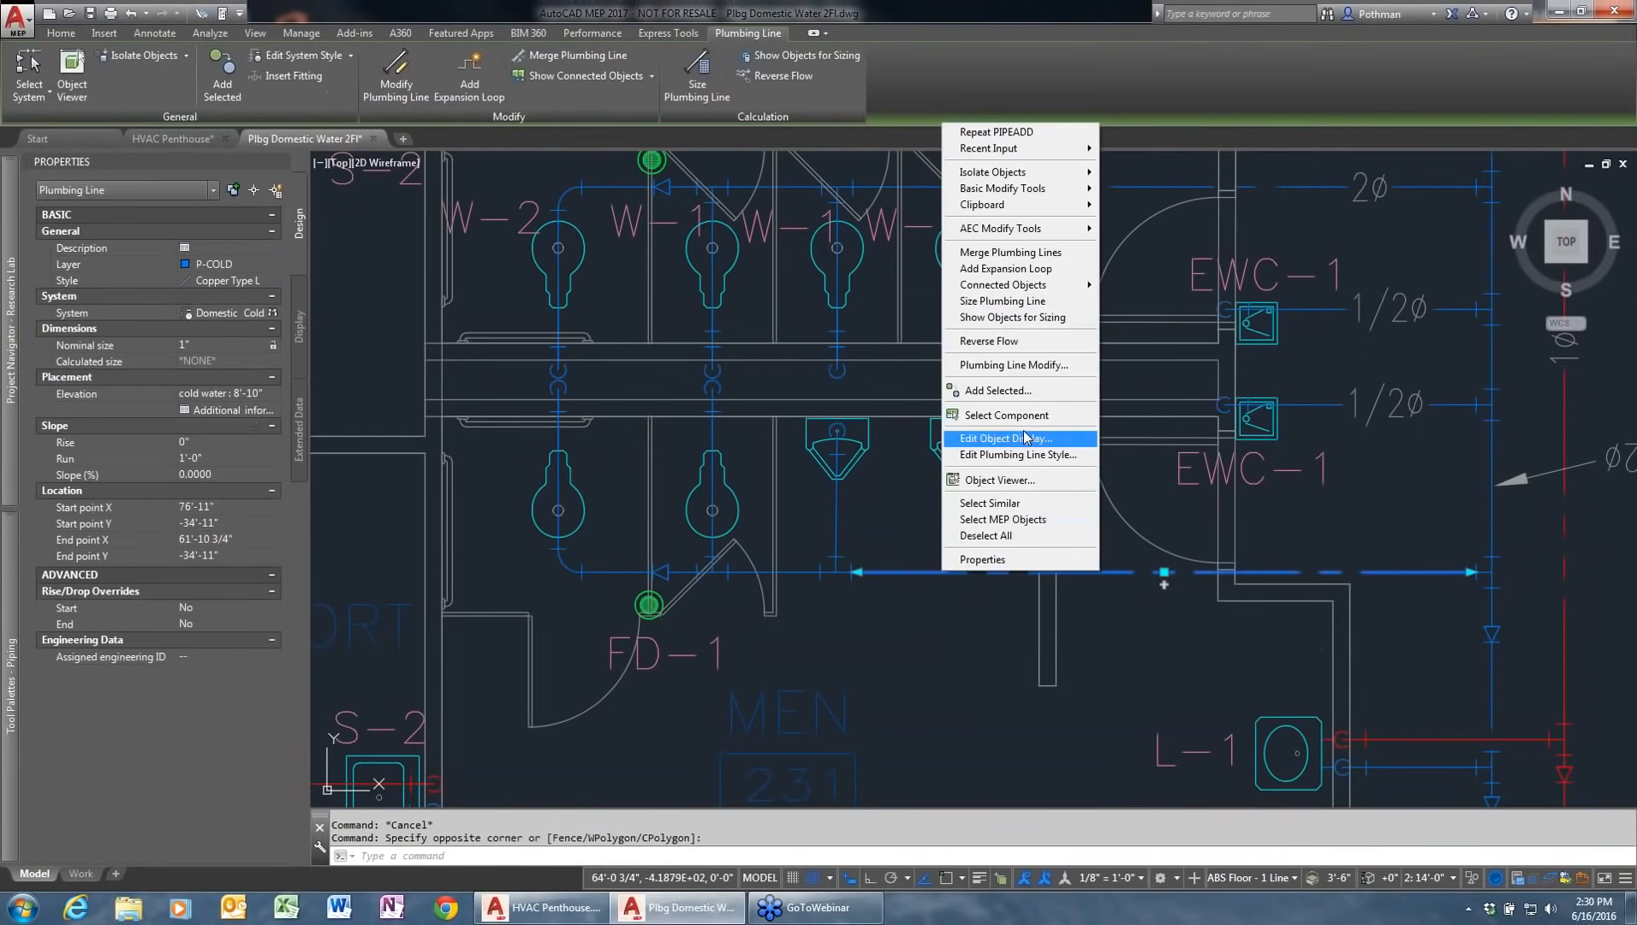
left_click(1020, 390)
left_click(958, 572)
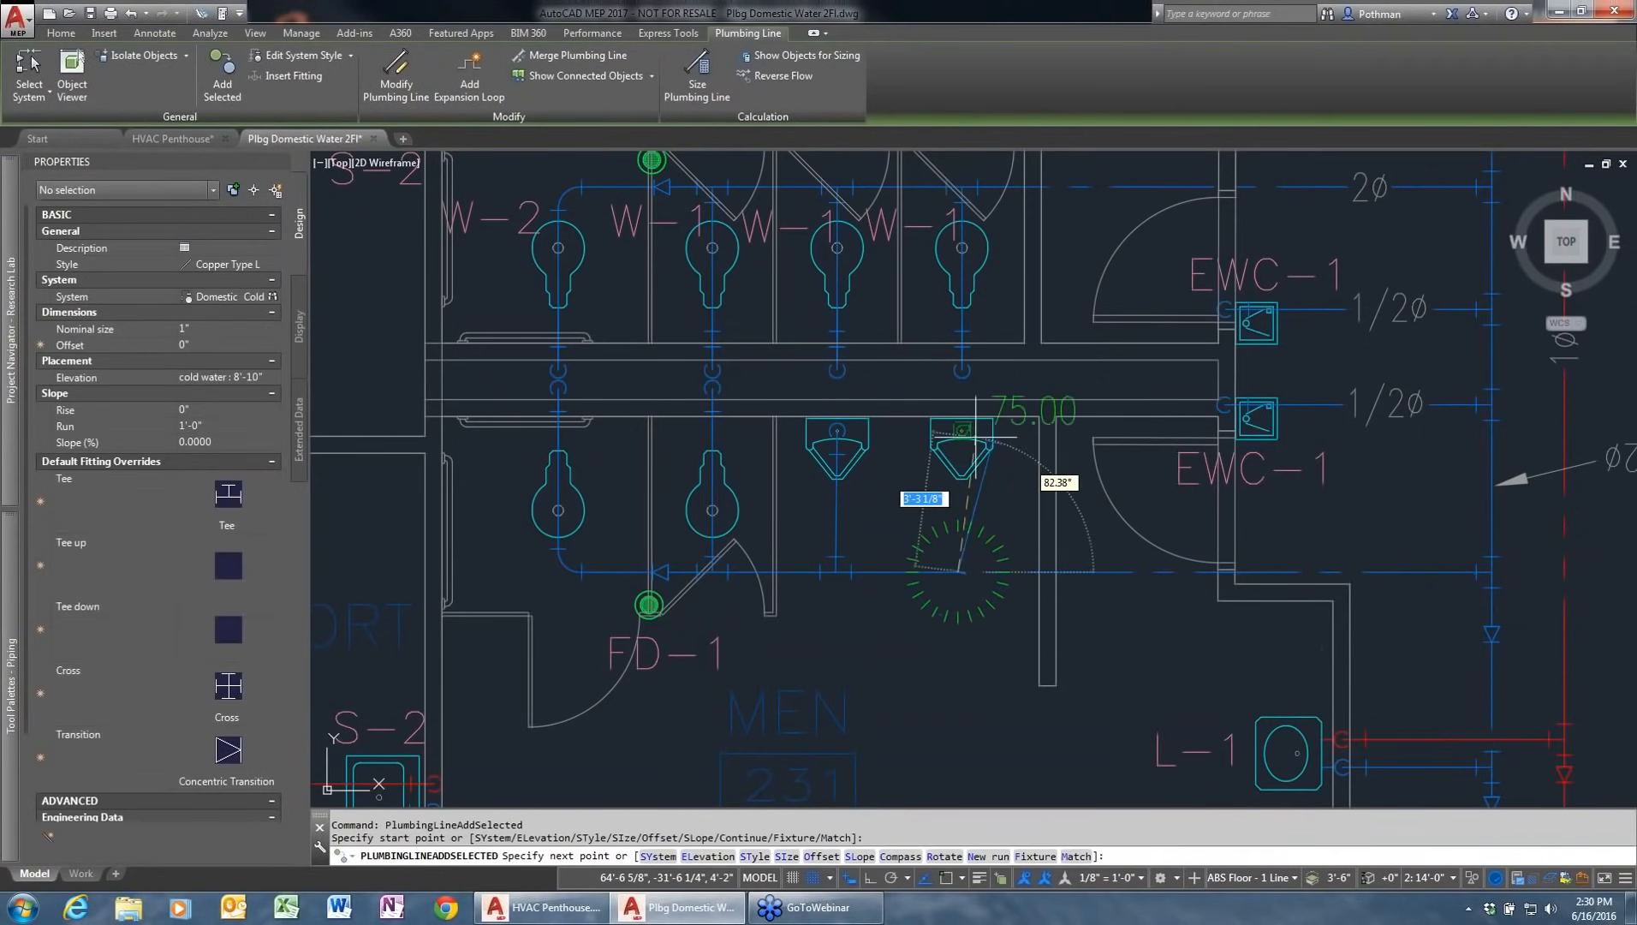
left_click(961, 430)
left_click(738, 530)
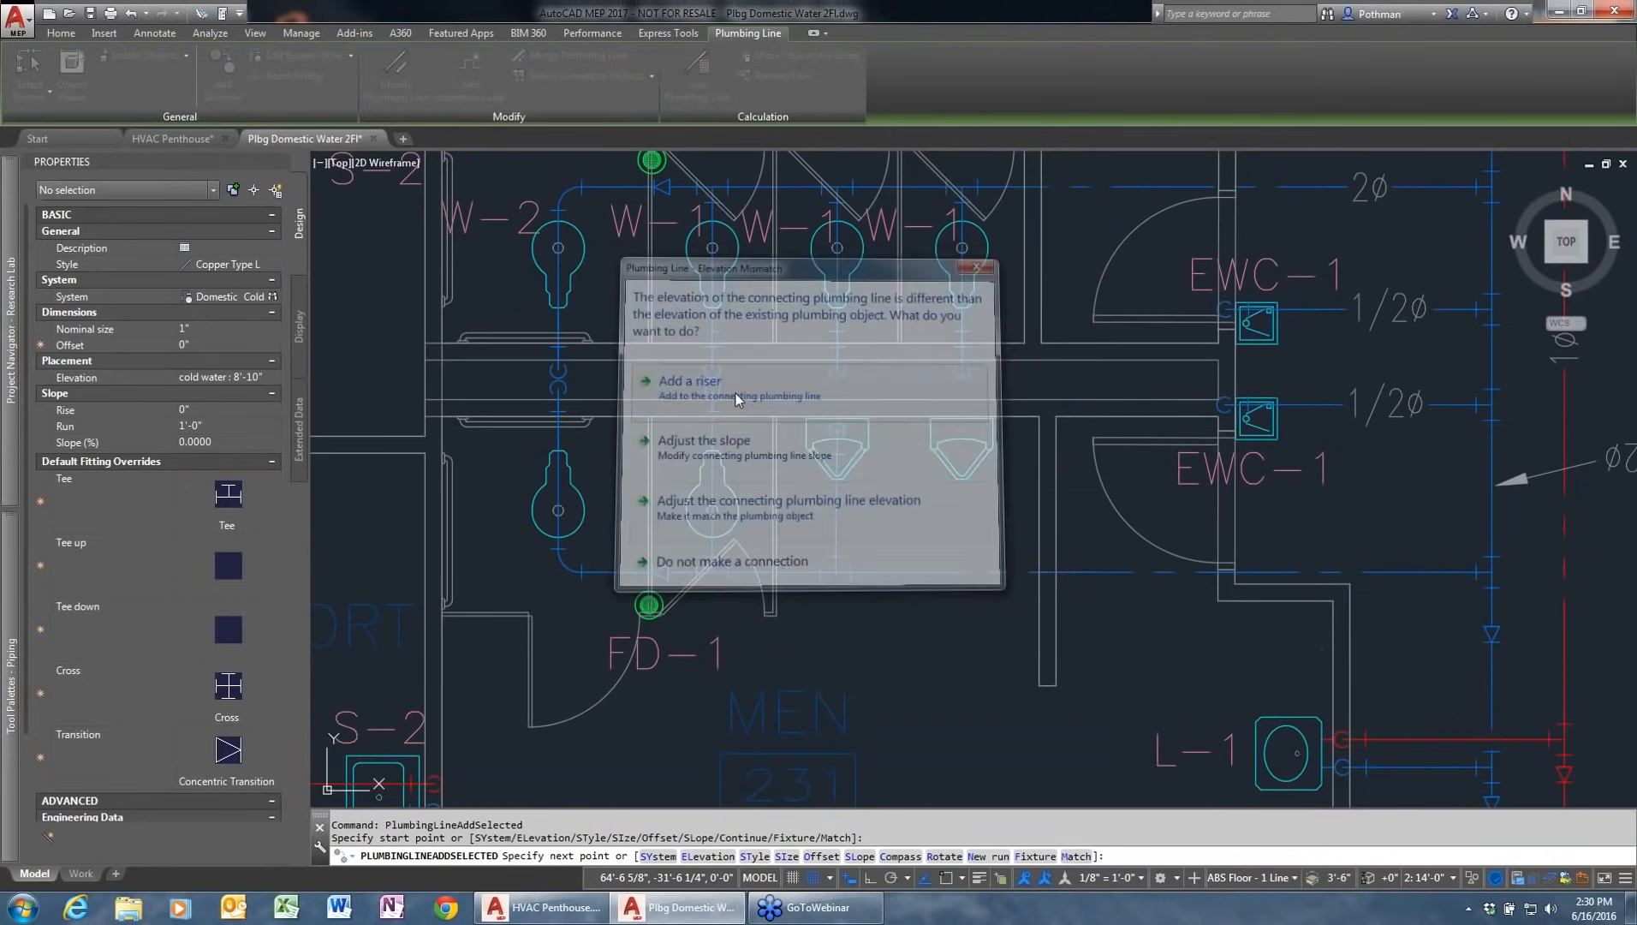
left_click(734, 395)
key("Return")
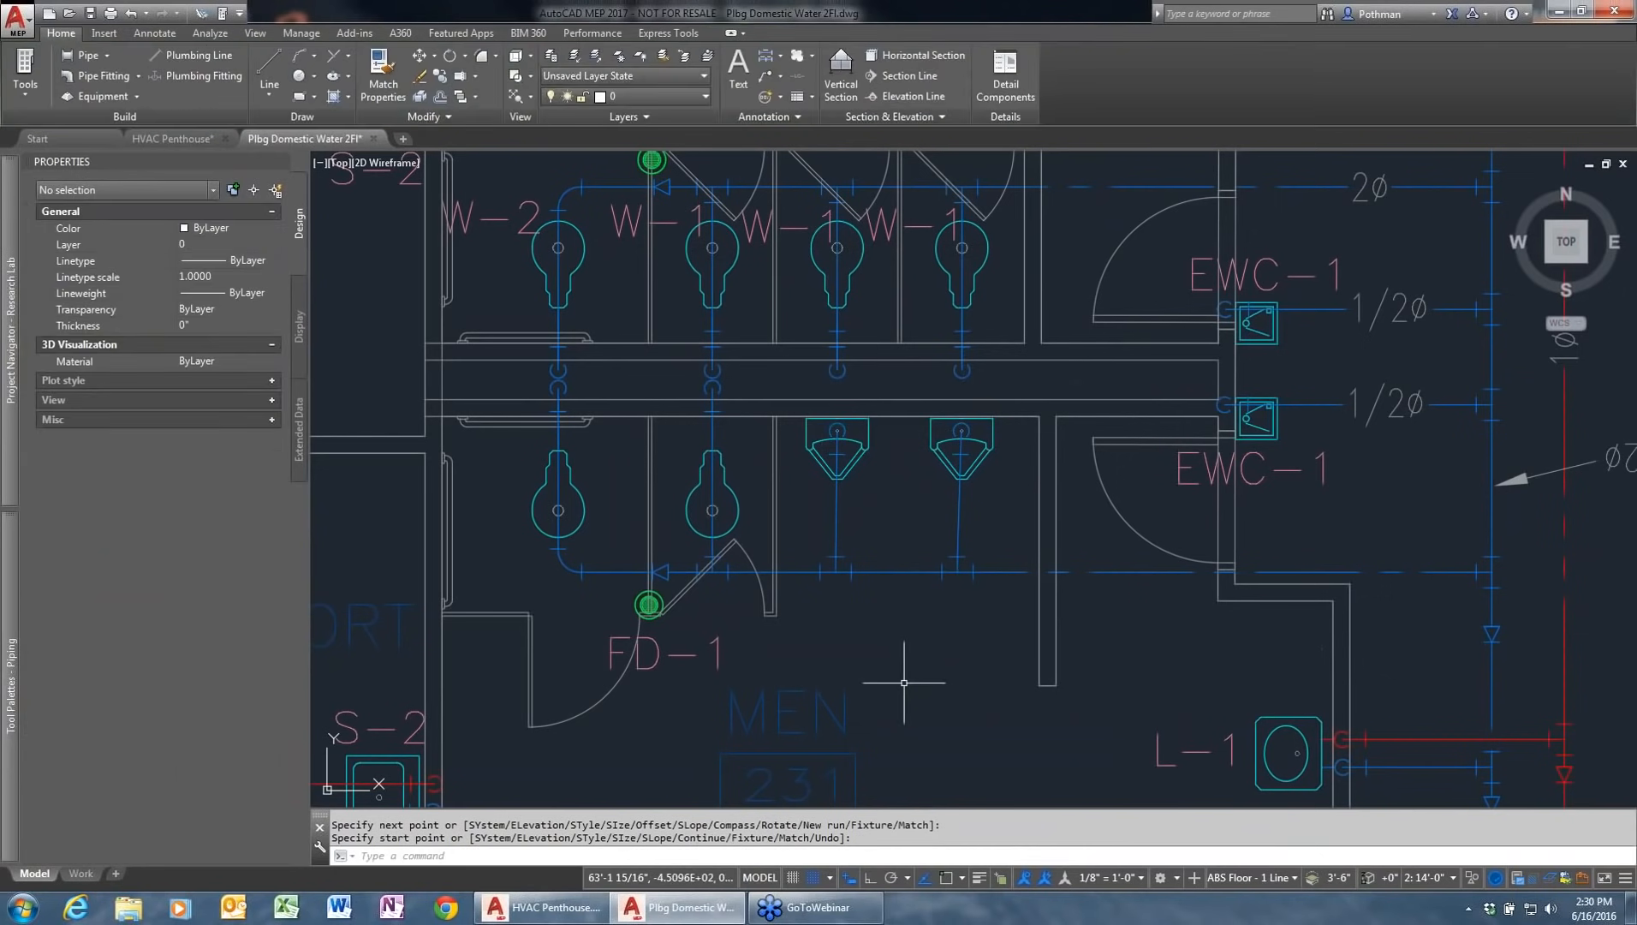
Step: Add tags matching the W-2 fixture tag to the two water closets in the men's restroom, accepting their property set data
left_click(490, 215)
right_click(479, 225)
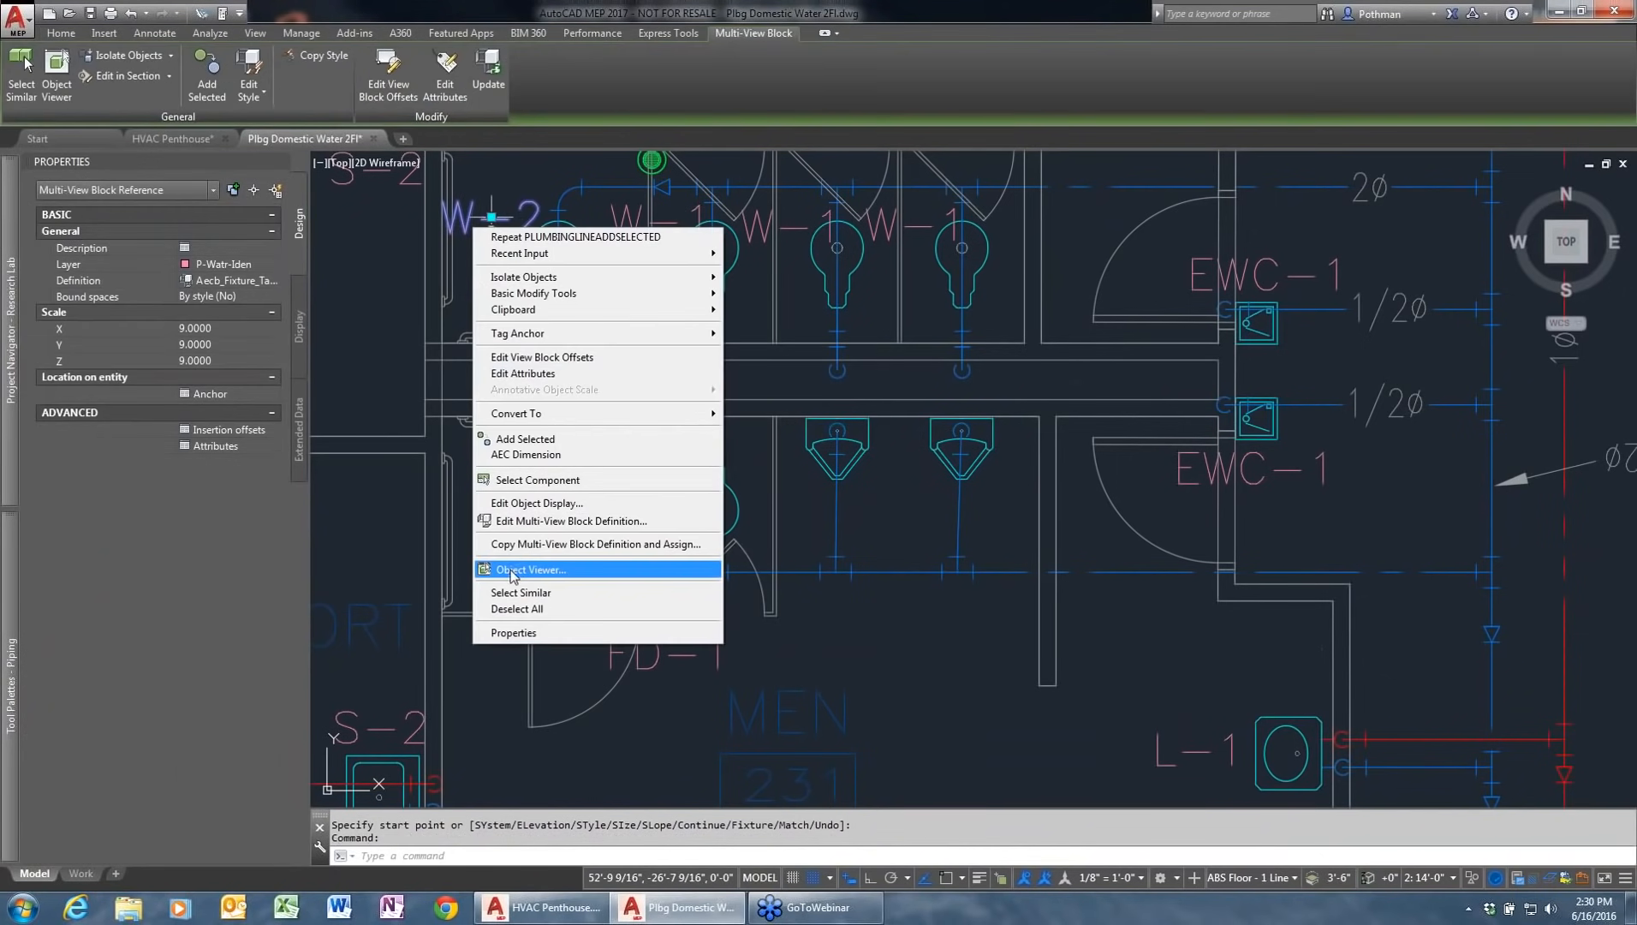
left_click(525, 438)
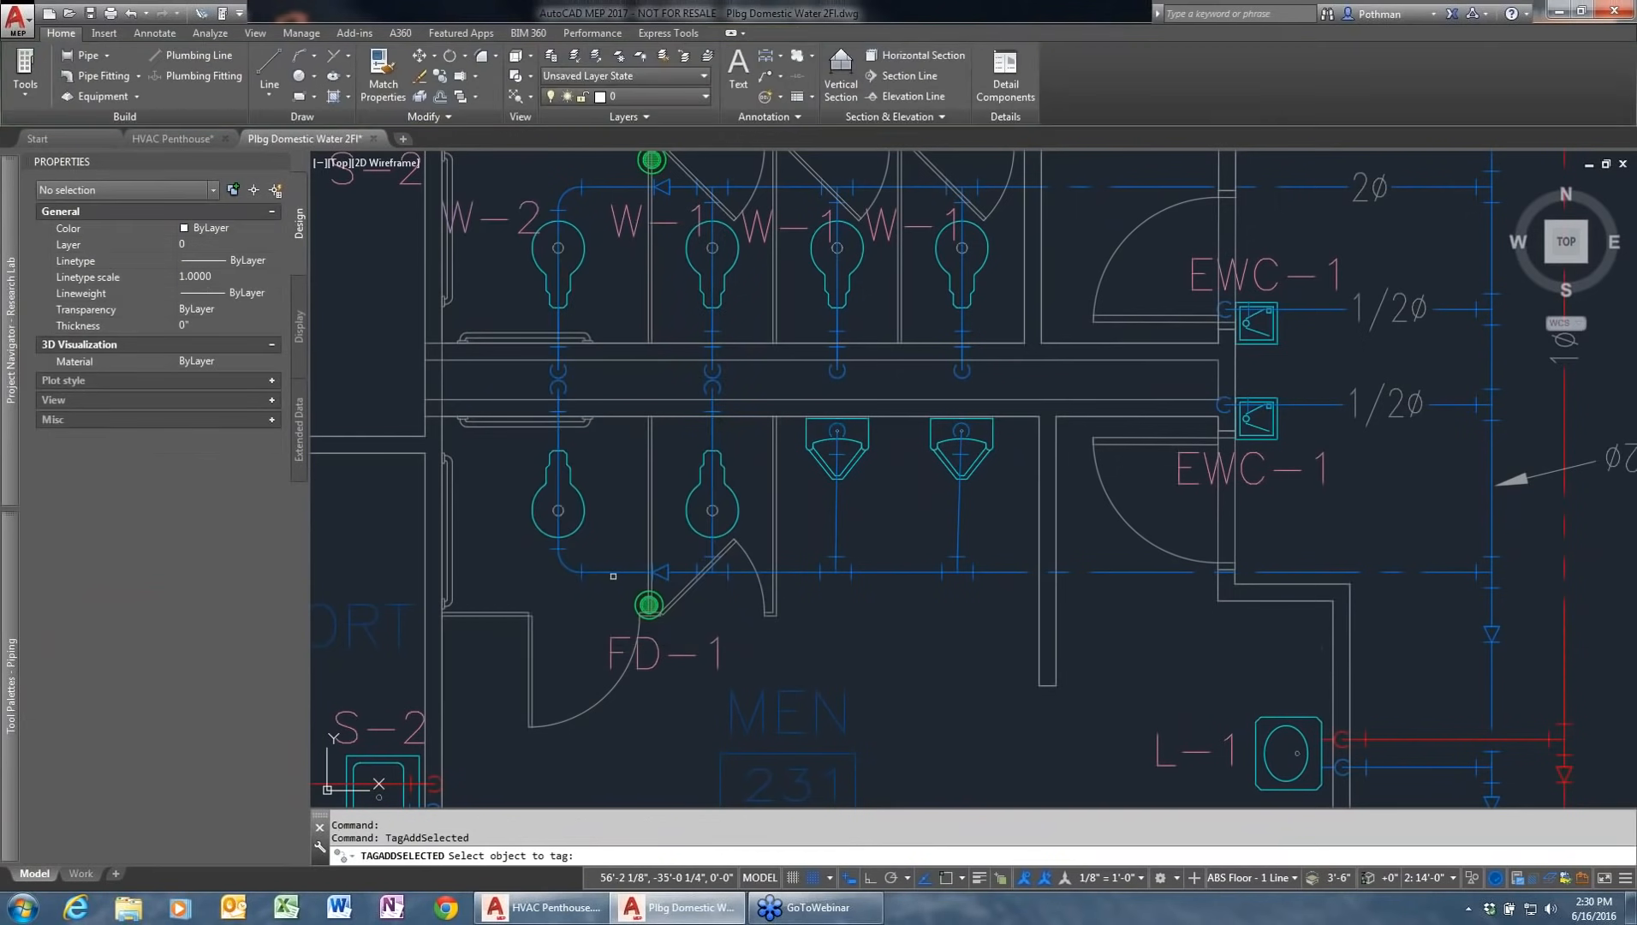
left_click(585, 511)
left_click(543, 565)
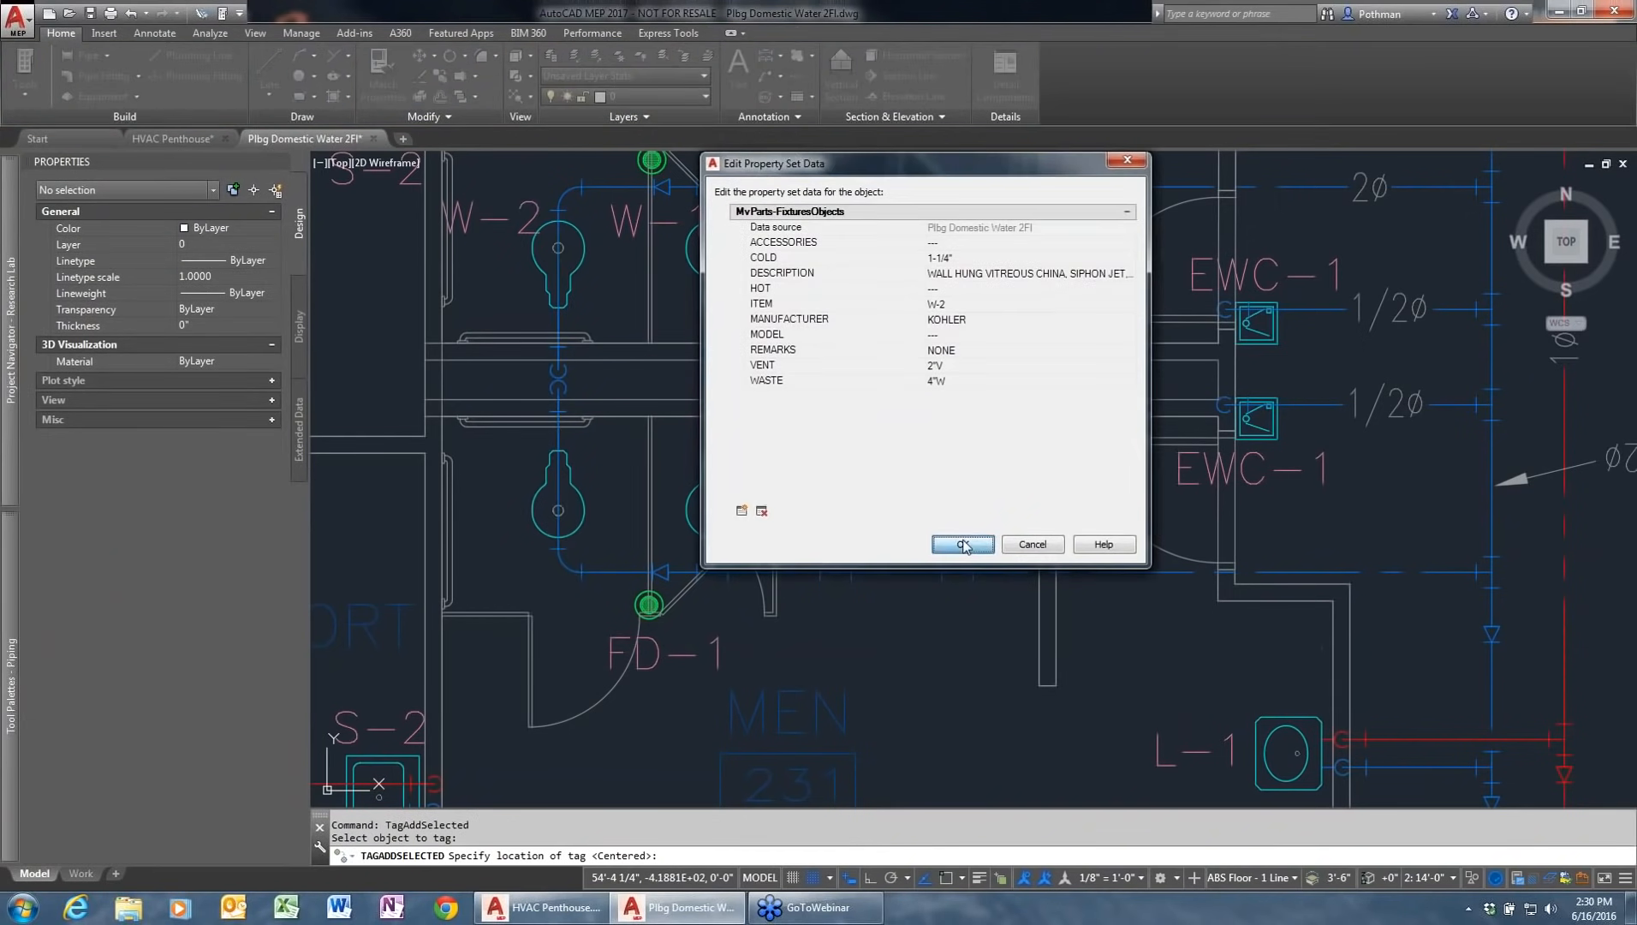
left_click(963, 544)
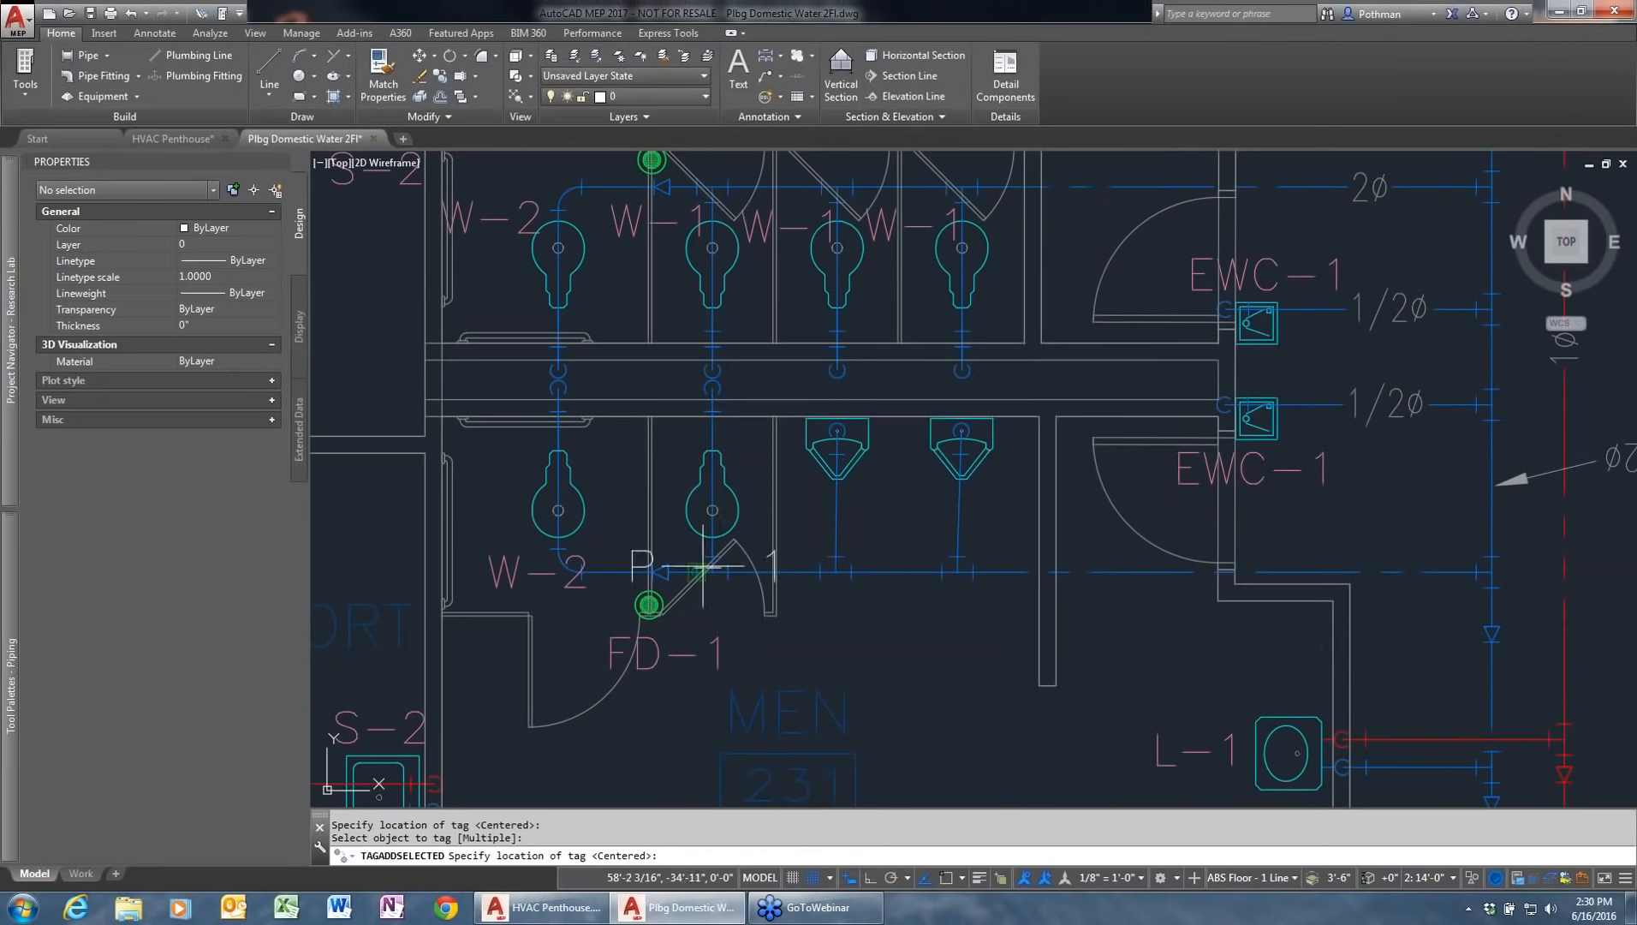
left_click(720, 621)
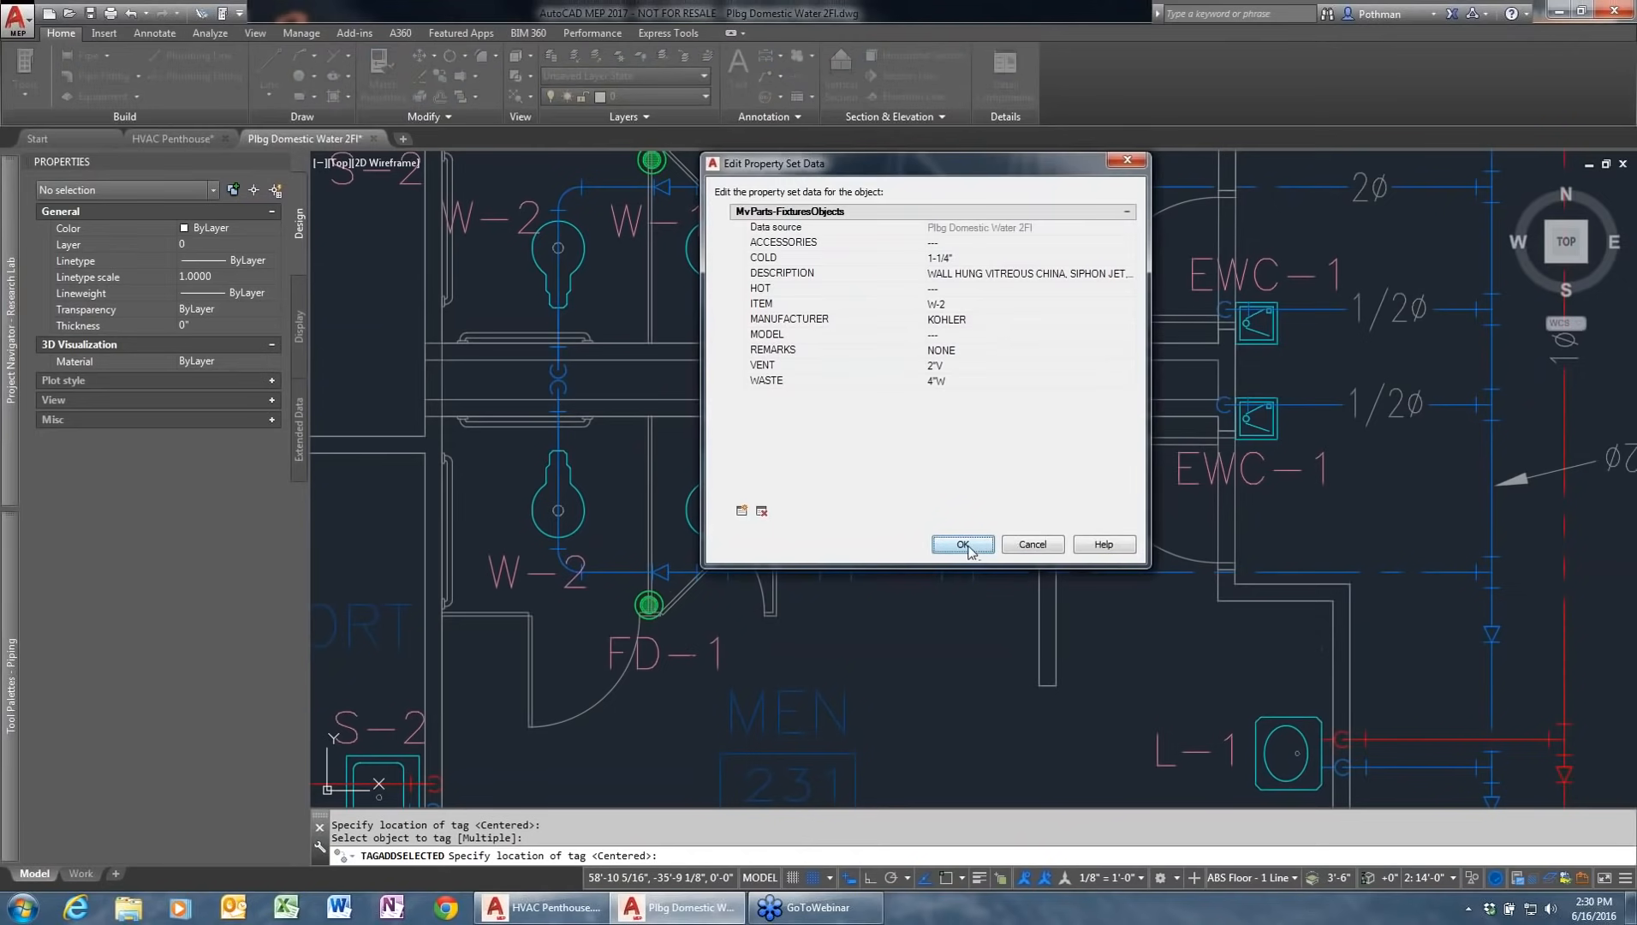
left_click(968, 546)
Step: Tag both urinals in the men's restroom below each fixture, accept their property set data and finish tagging
left_click(865, 474)
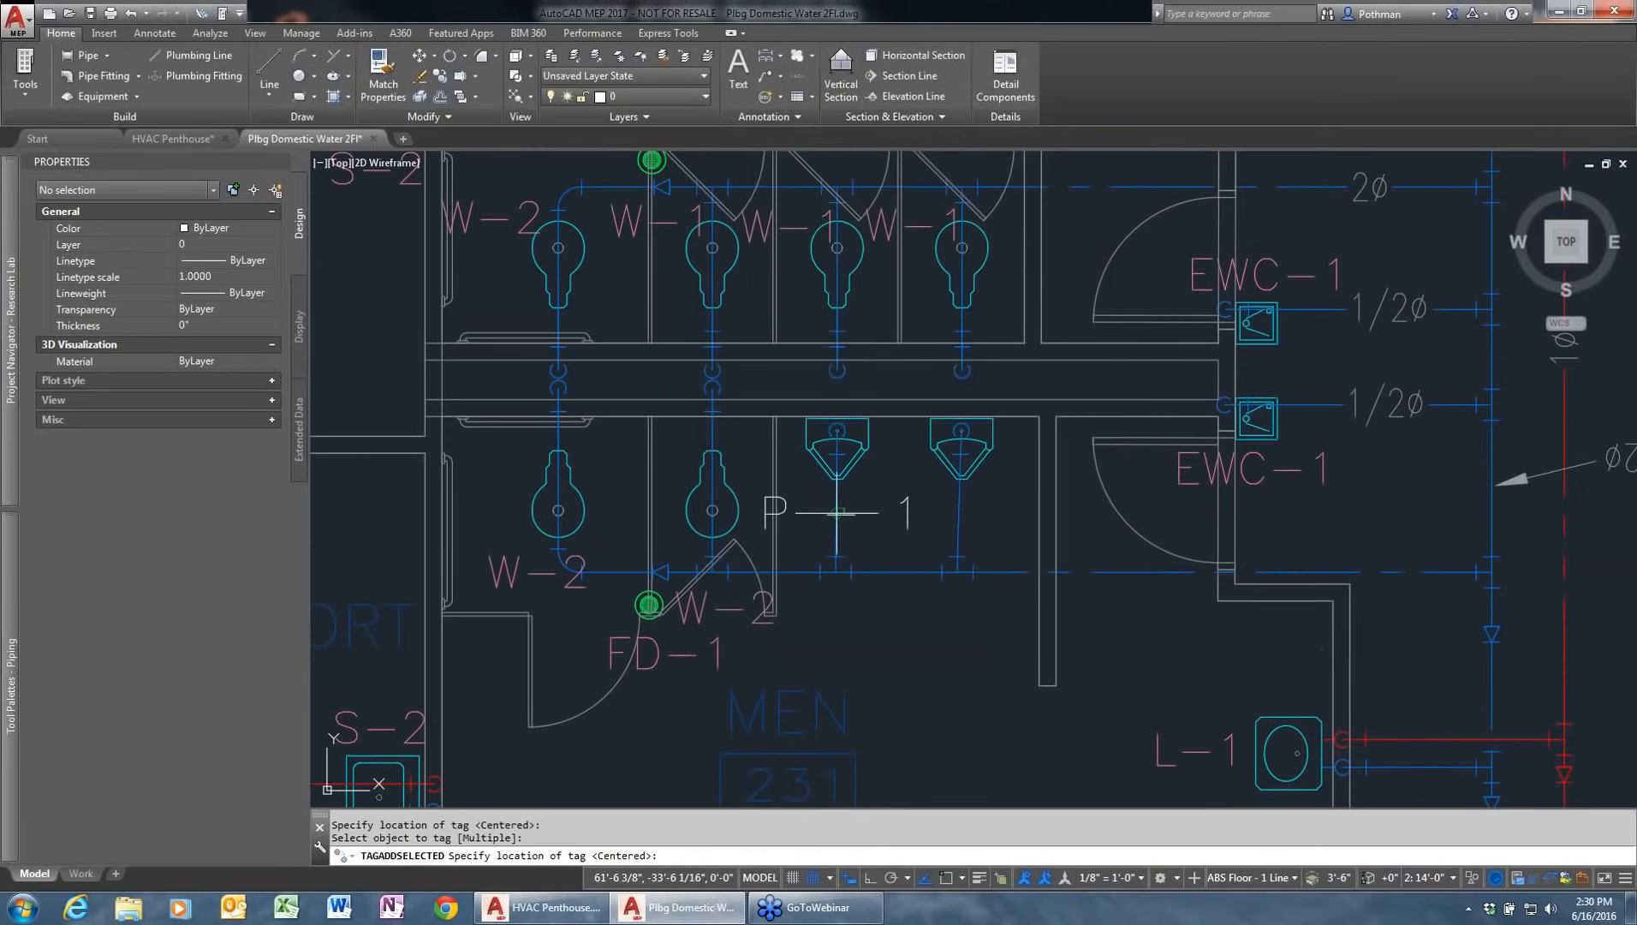
left_click(856, 511)
left_click(963, 545)
left_click(961, 445)
left_click(960, 503)
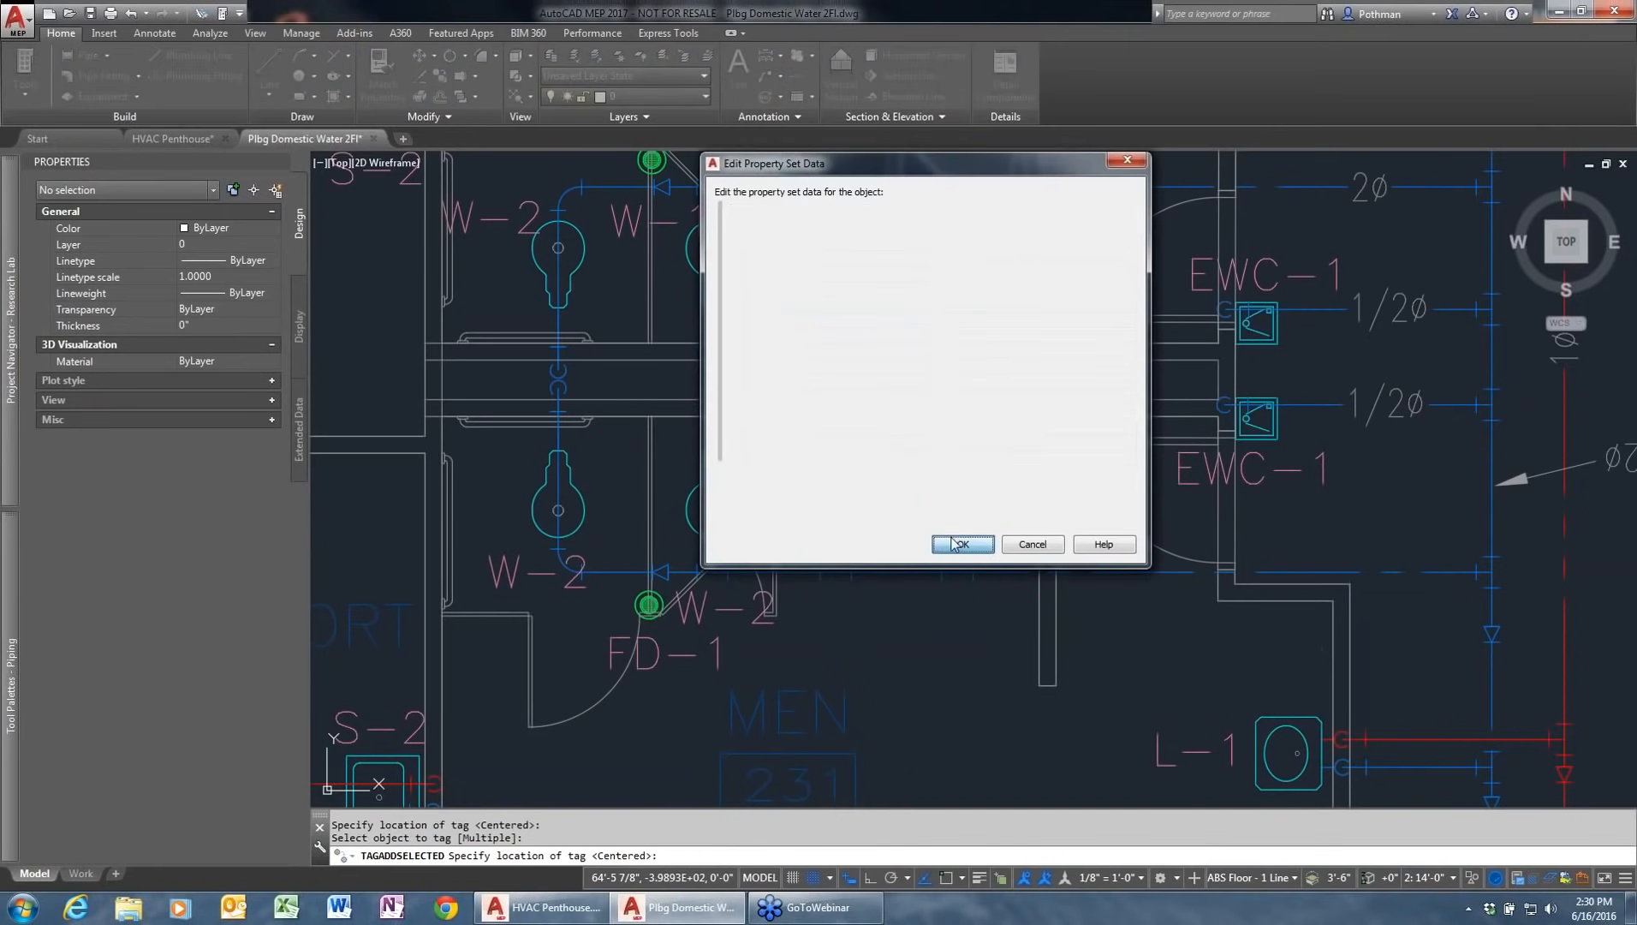
left_click(960, 542)
key("Return")
Step: Check the right urinal's property set data in its extended properties
left_click(950, 462)
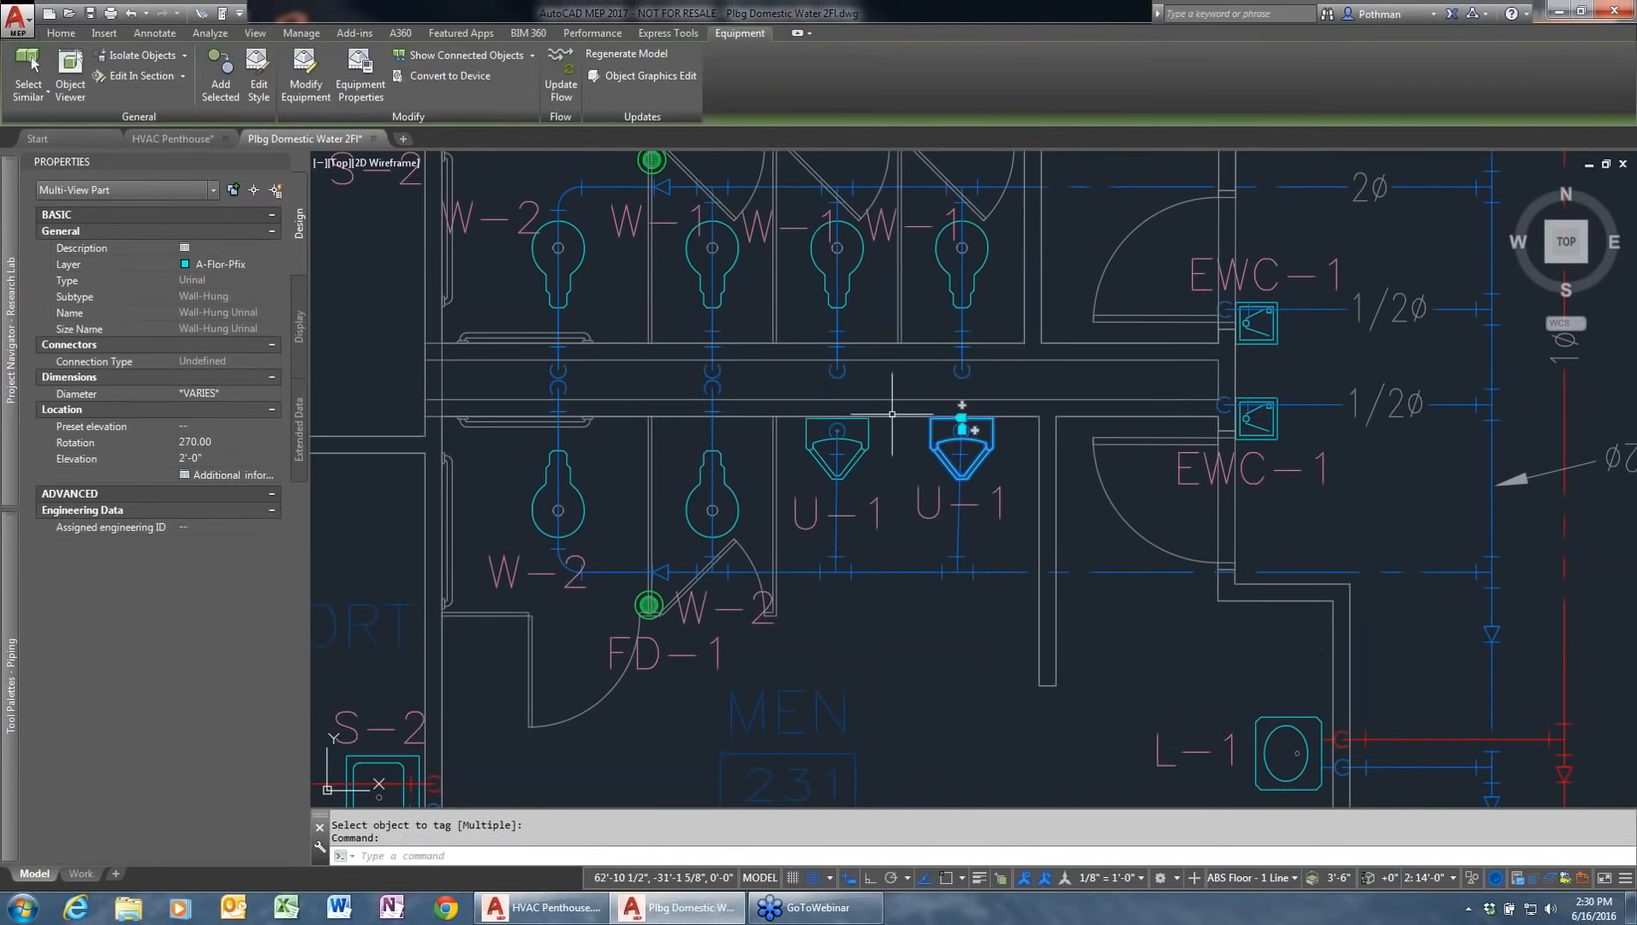
left_click(299, 430)
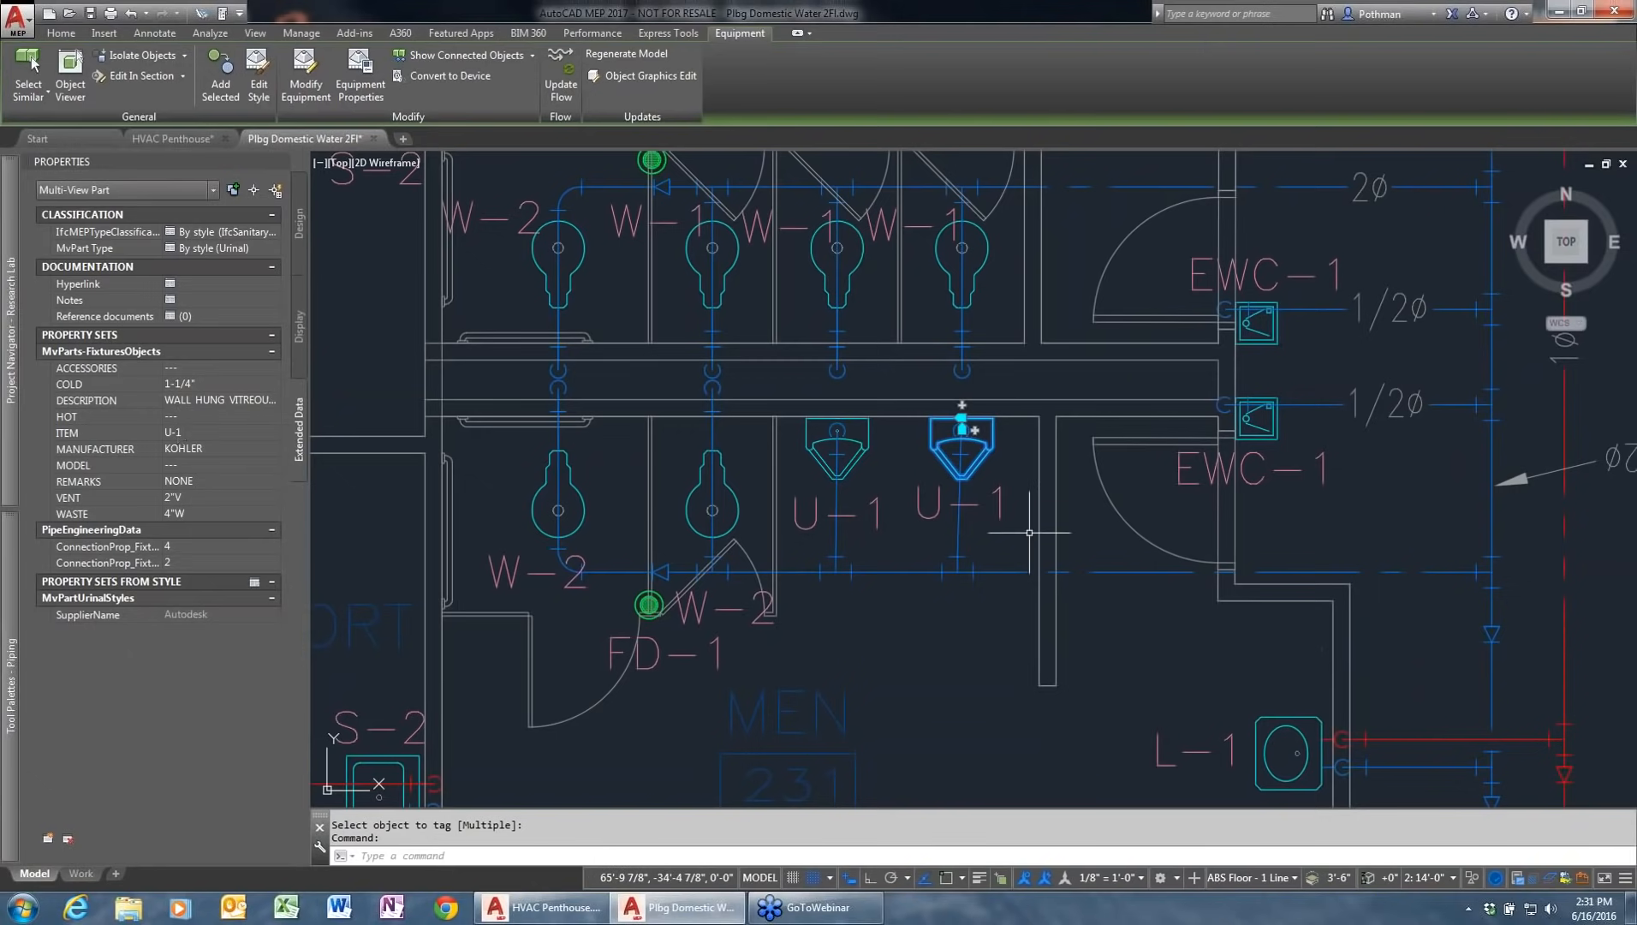
key("Escape")
Step: Switch to the Plumbing workspace
scroll(1019, 428, "down", 6)
scroll(1008, 366, "down", 6)
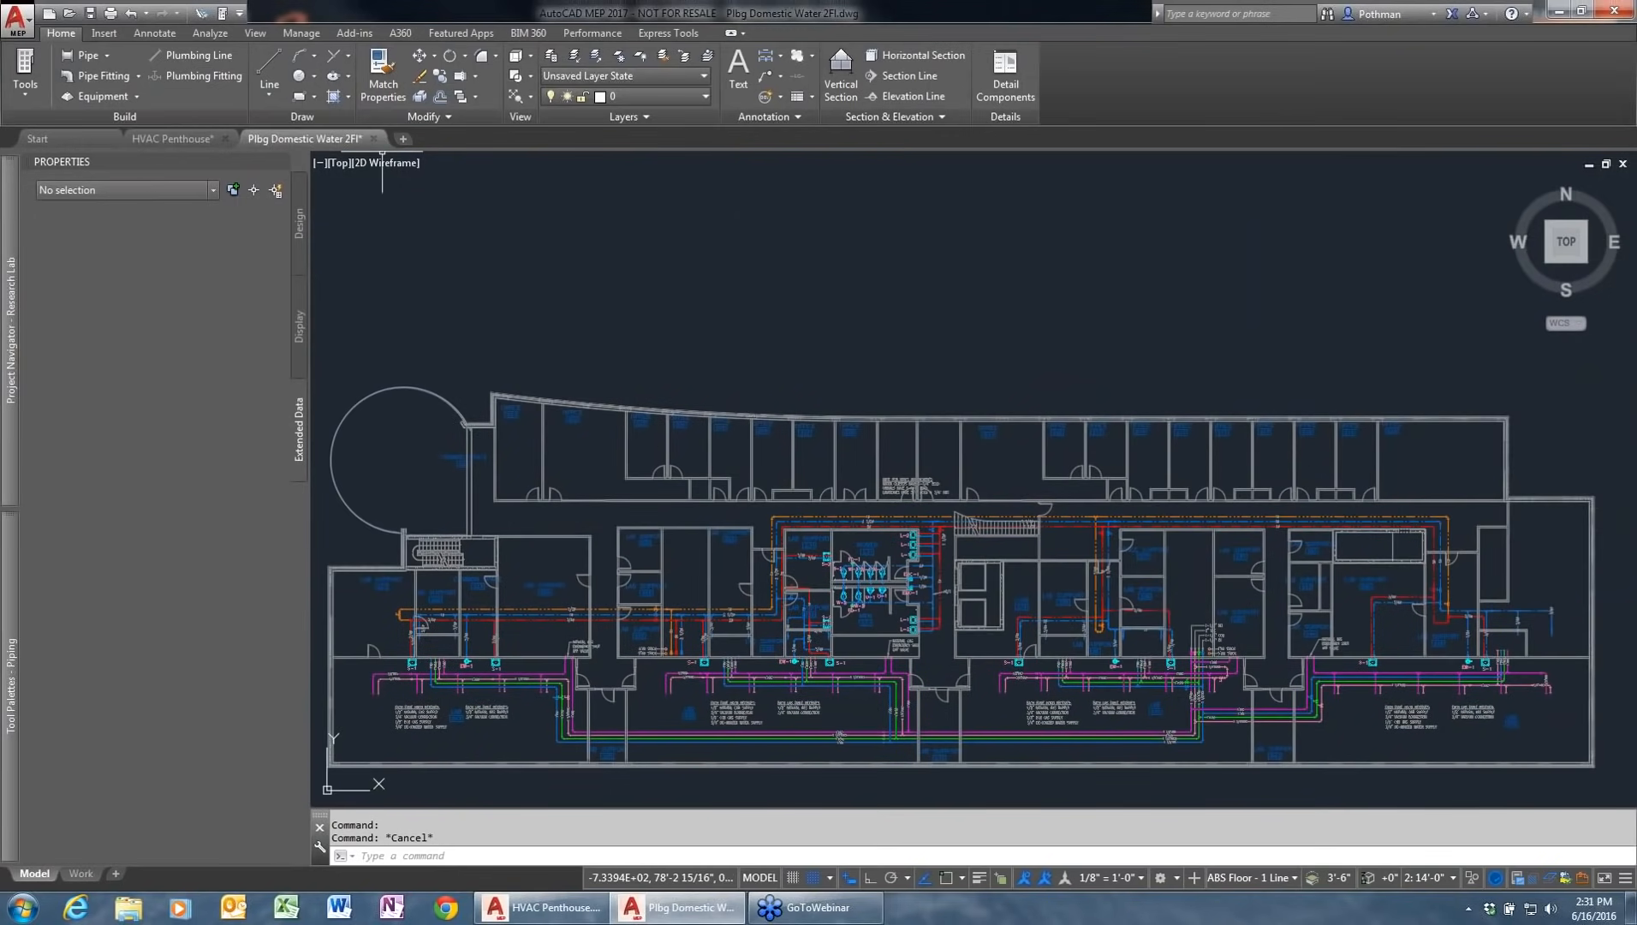
left_click(1178, 877)
left_click(1194, 729)
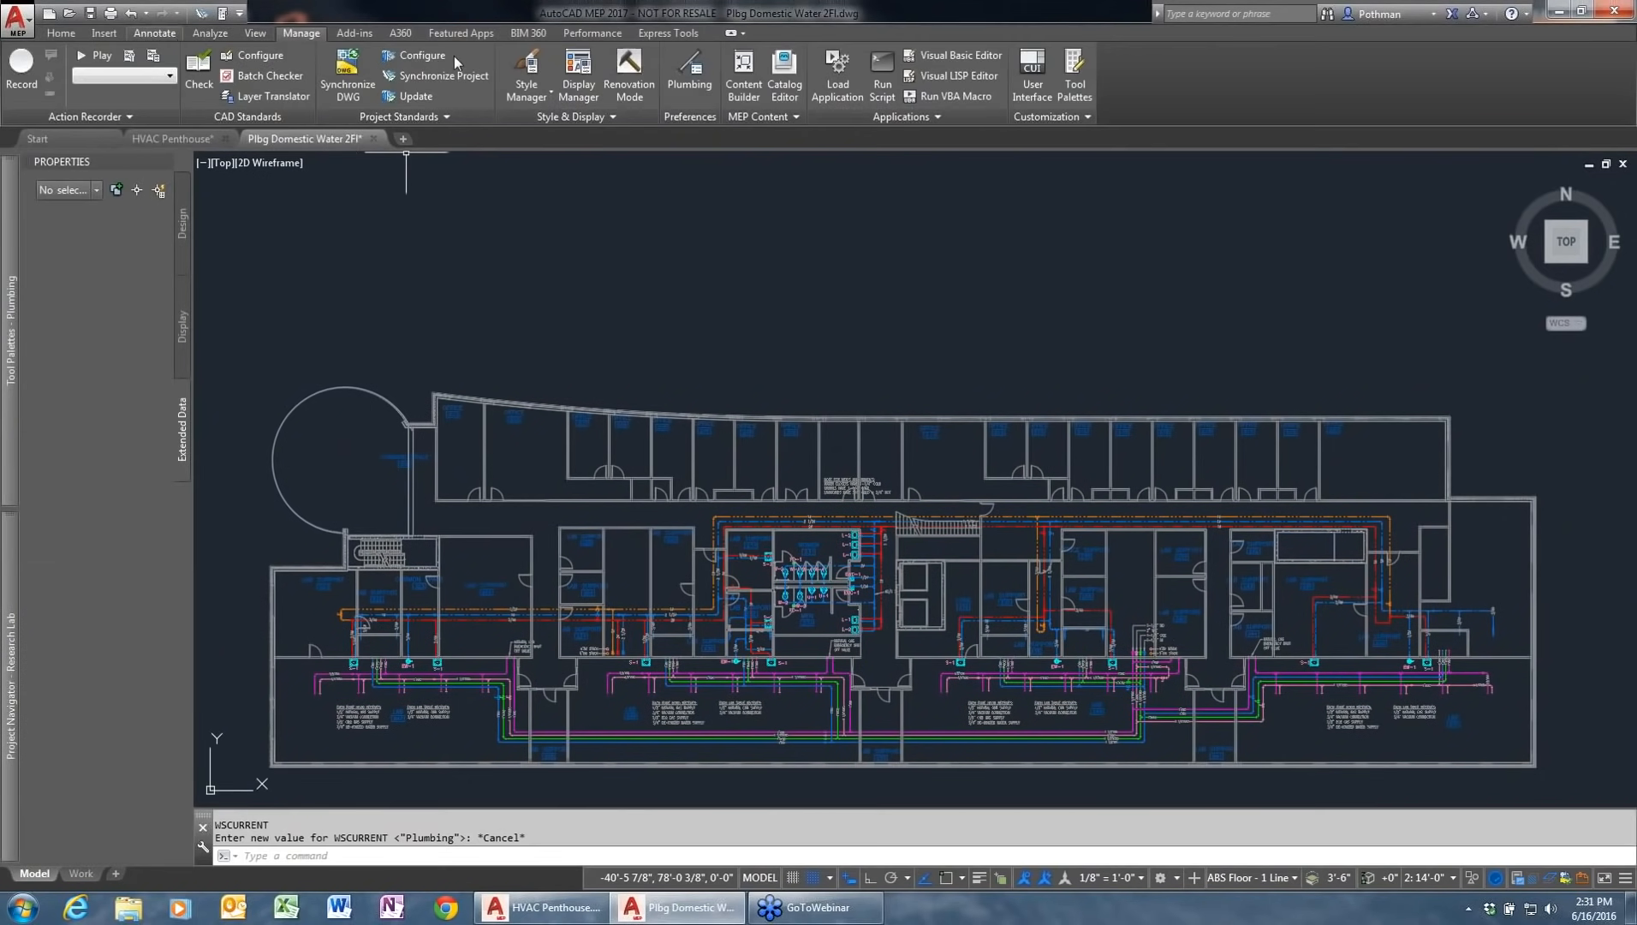
Step: Insert a Plumbing Fixture Schedule of all fixtures in the drawing above the floor plan at its default scale, and review its rows
left_click(613, 96)
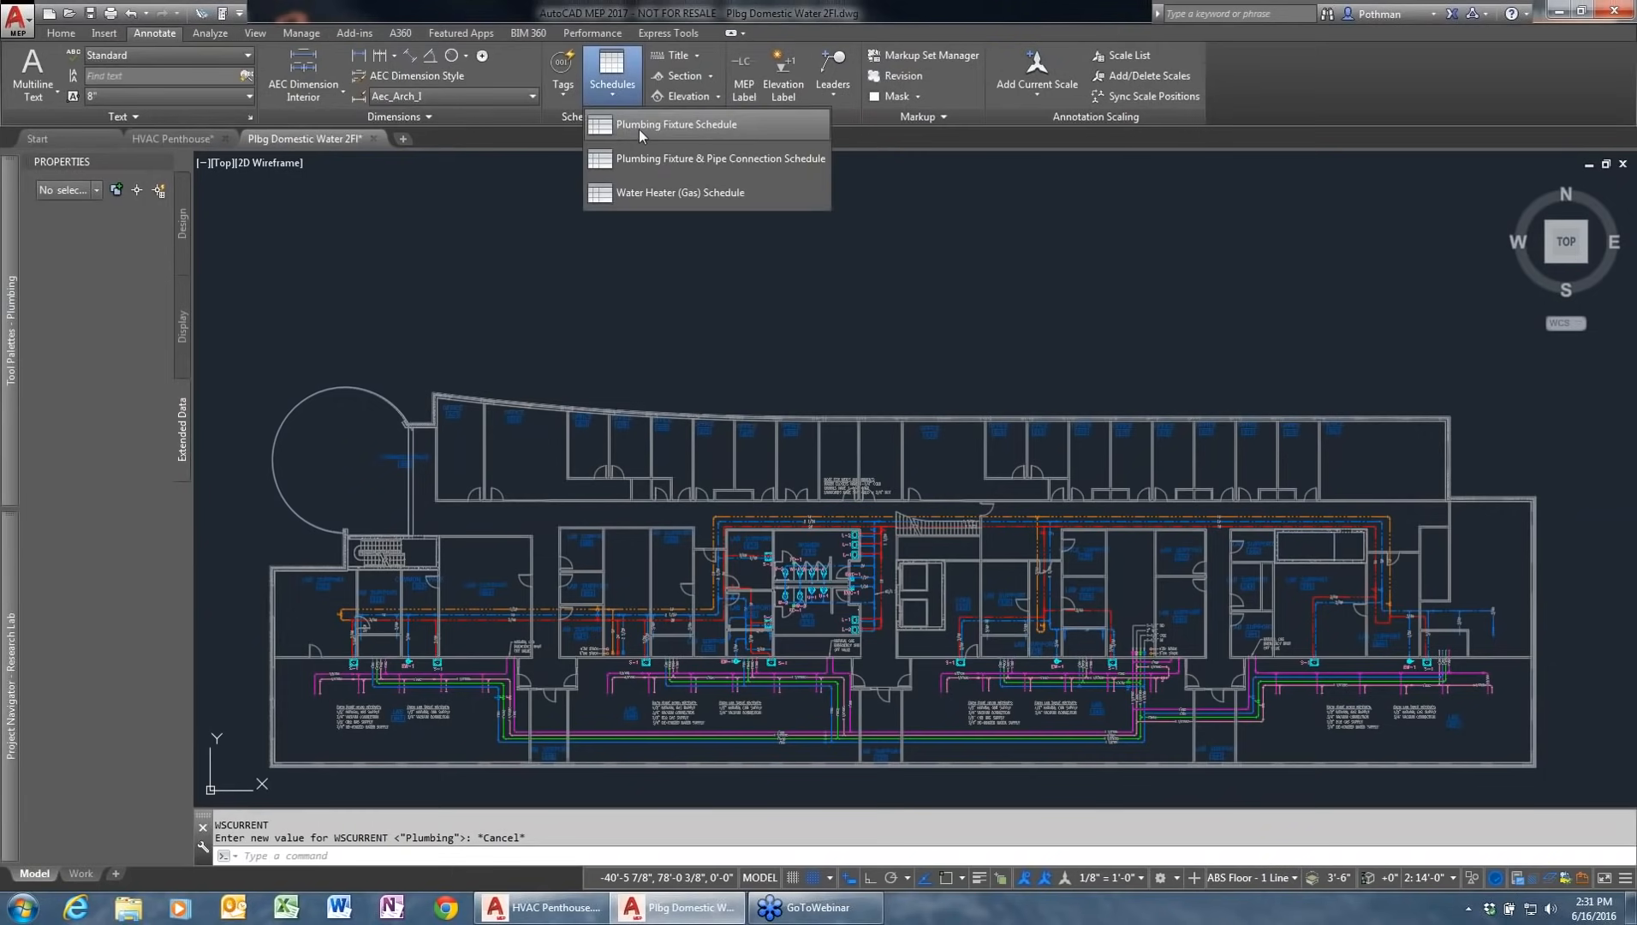
left_click(639, 128)
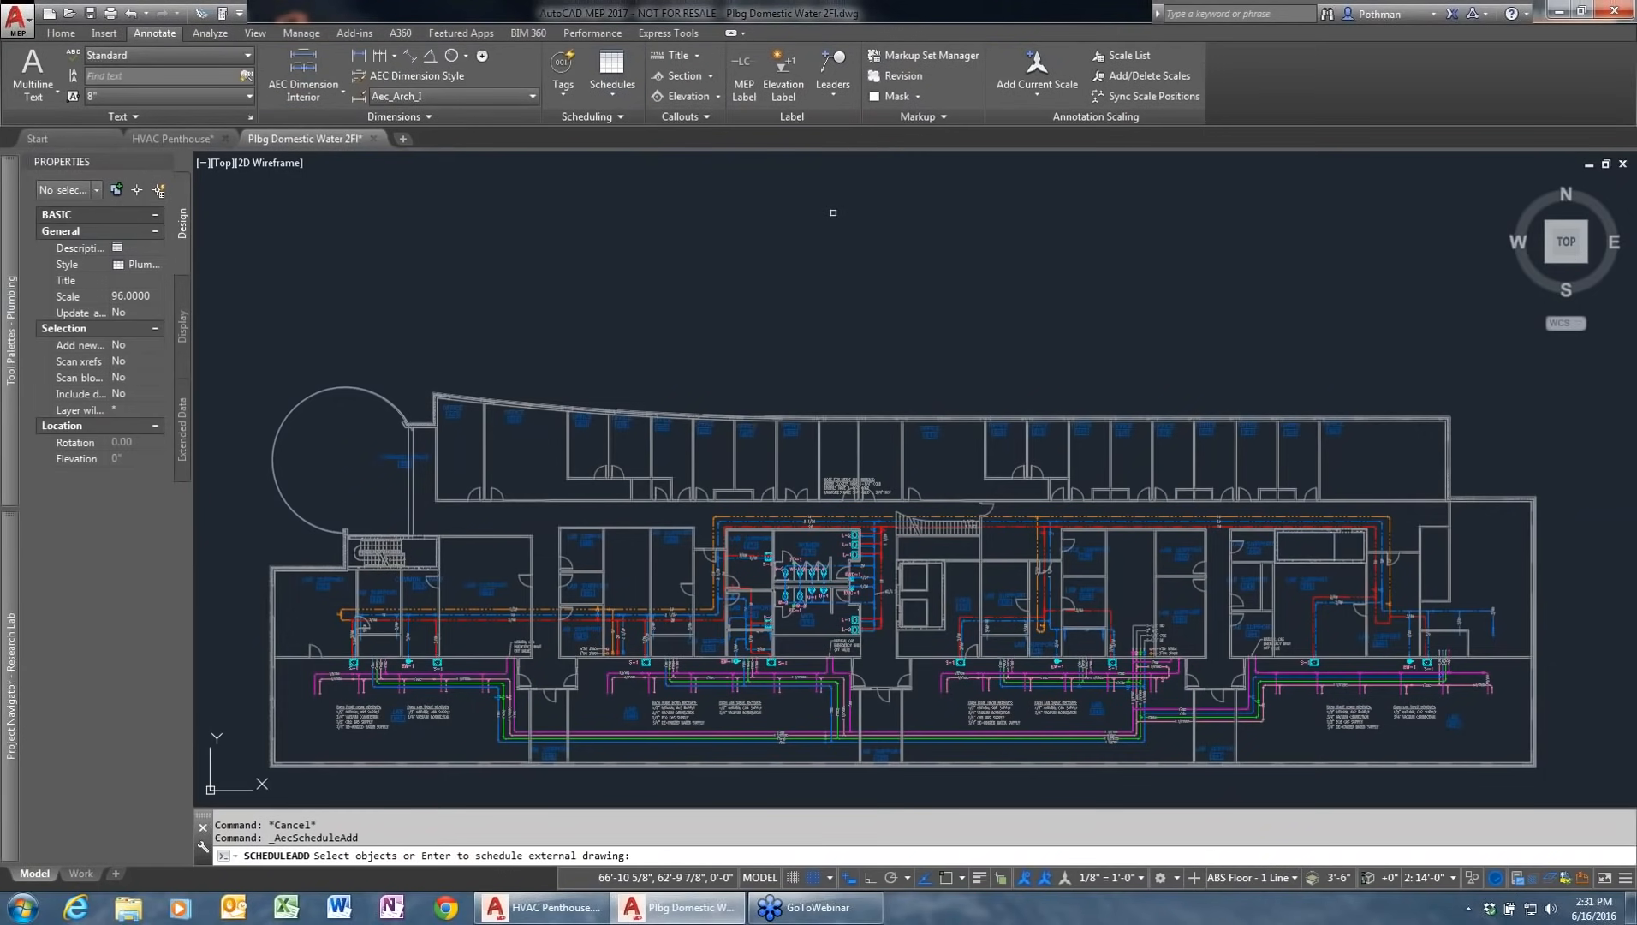
key("Return")
key("Return")
left_click(795, 182)
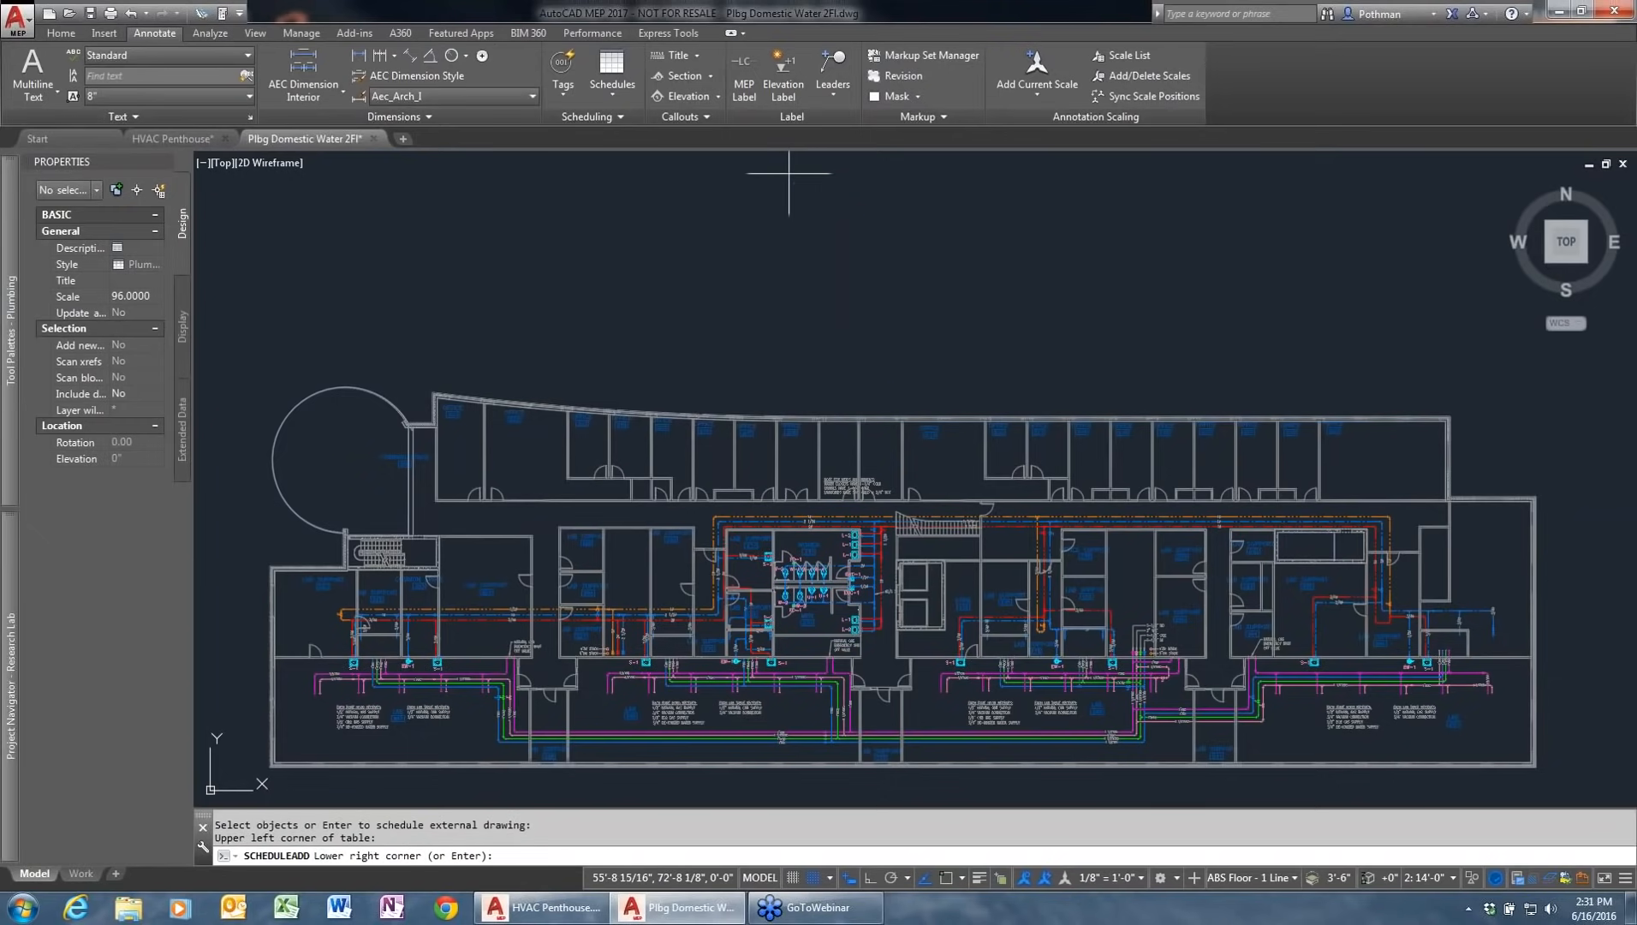
key("Return")
scroll(945, 294, "up", 5)
mouse_move(976, 488)
middle_mouse_down()
mouse_move(910, 637)
mouse_move(611, 653)
mouse_move(615, 696)
middle_mouse_up()
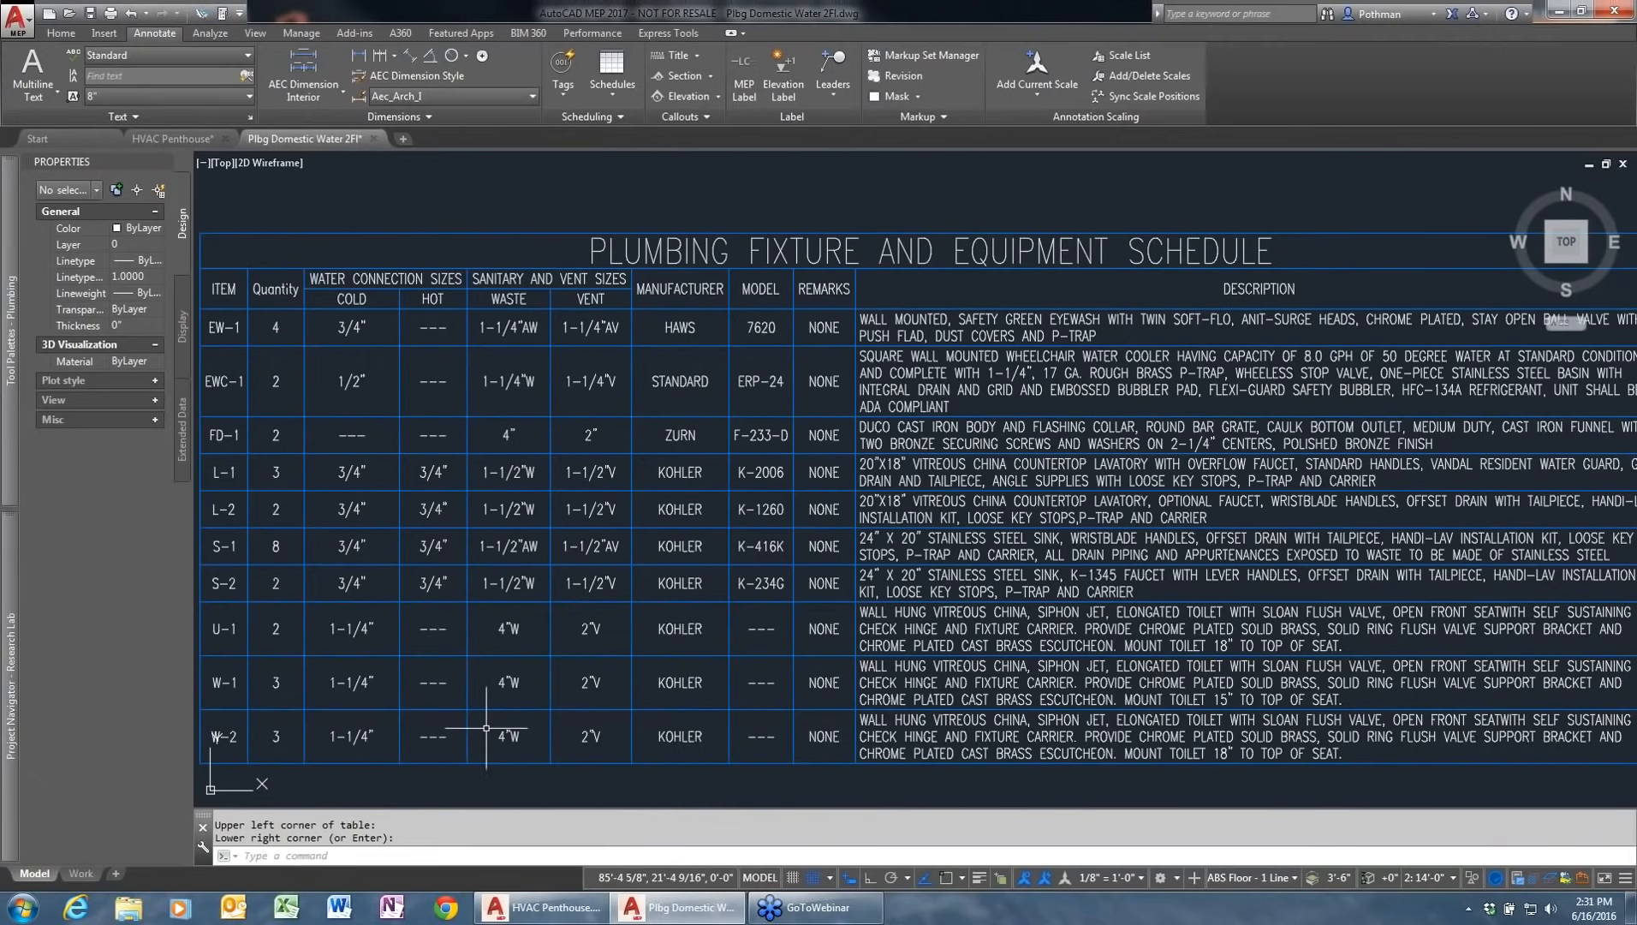
middle_click_drag(486, 728, 699, 676)
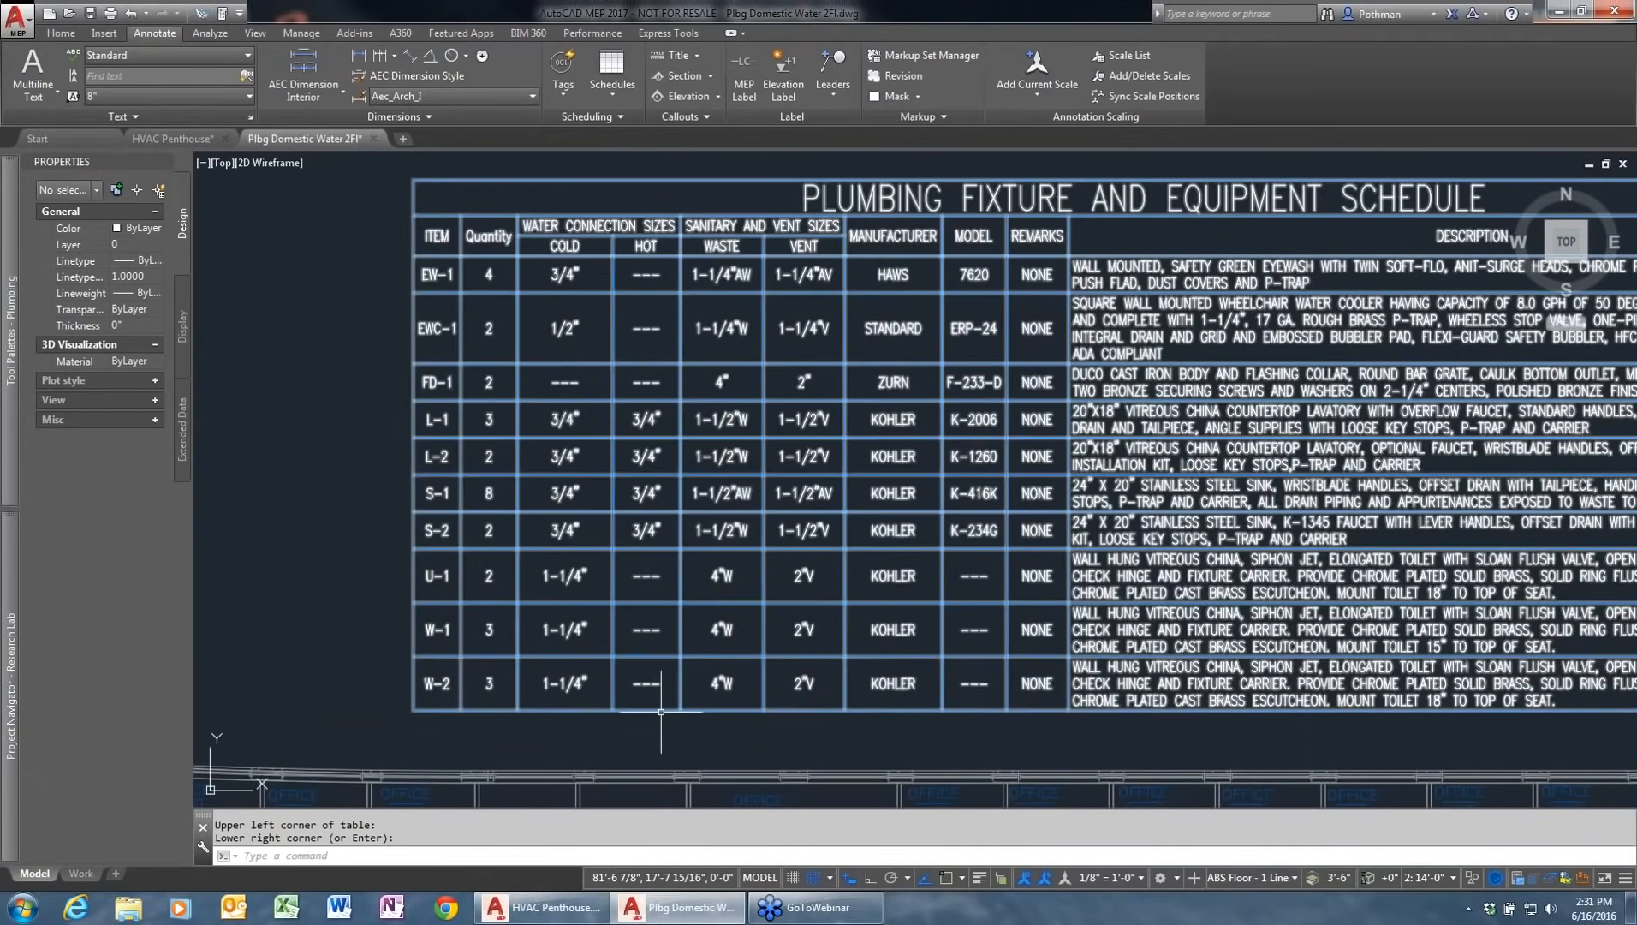
Step: Close the Plbg Domestic Water 2Fl drawing and open the Plbg Riser Diagram construct
left_click(374, 138)
left_click(887, 497)
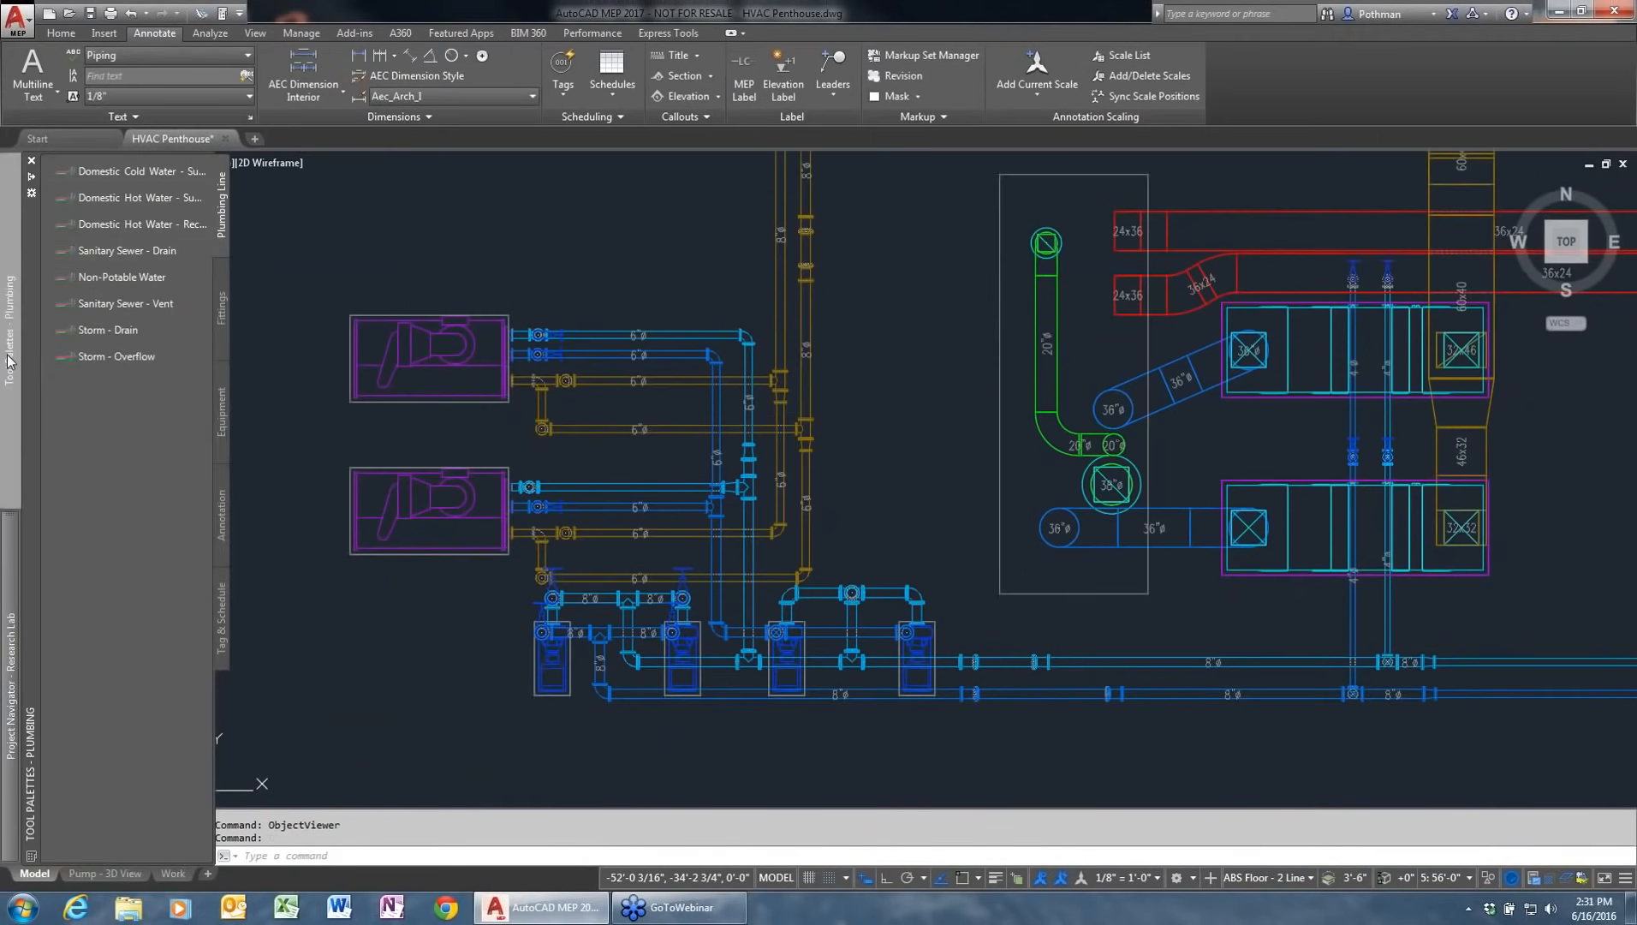
mouse_move(30, 676)
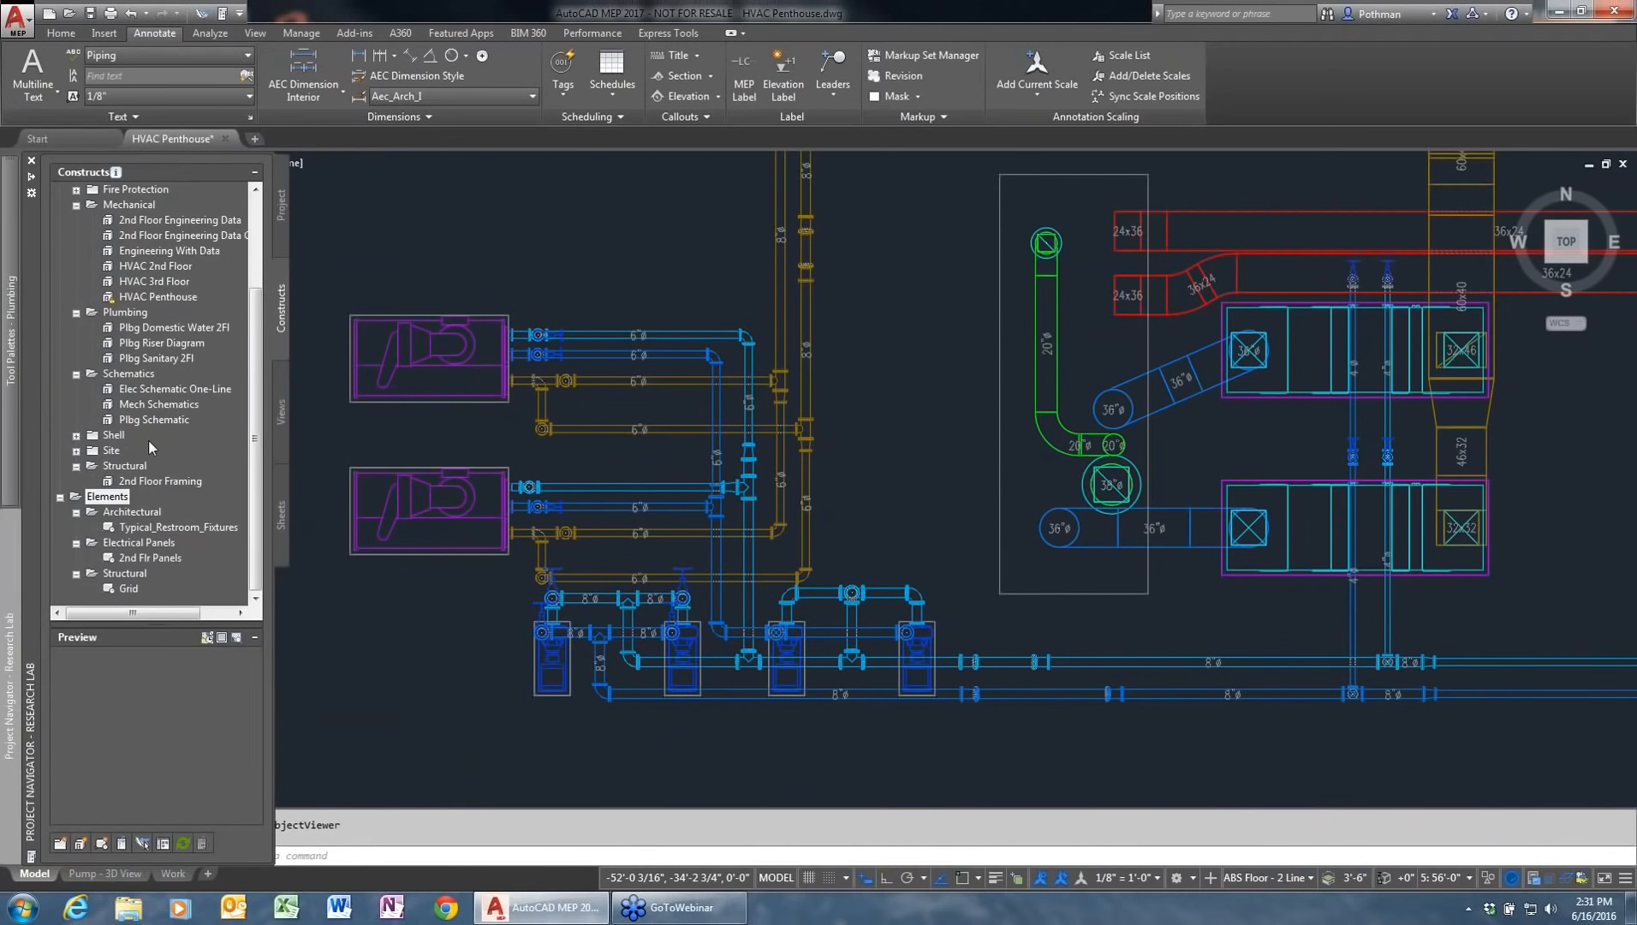
double_click(165, 349)
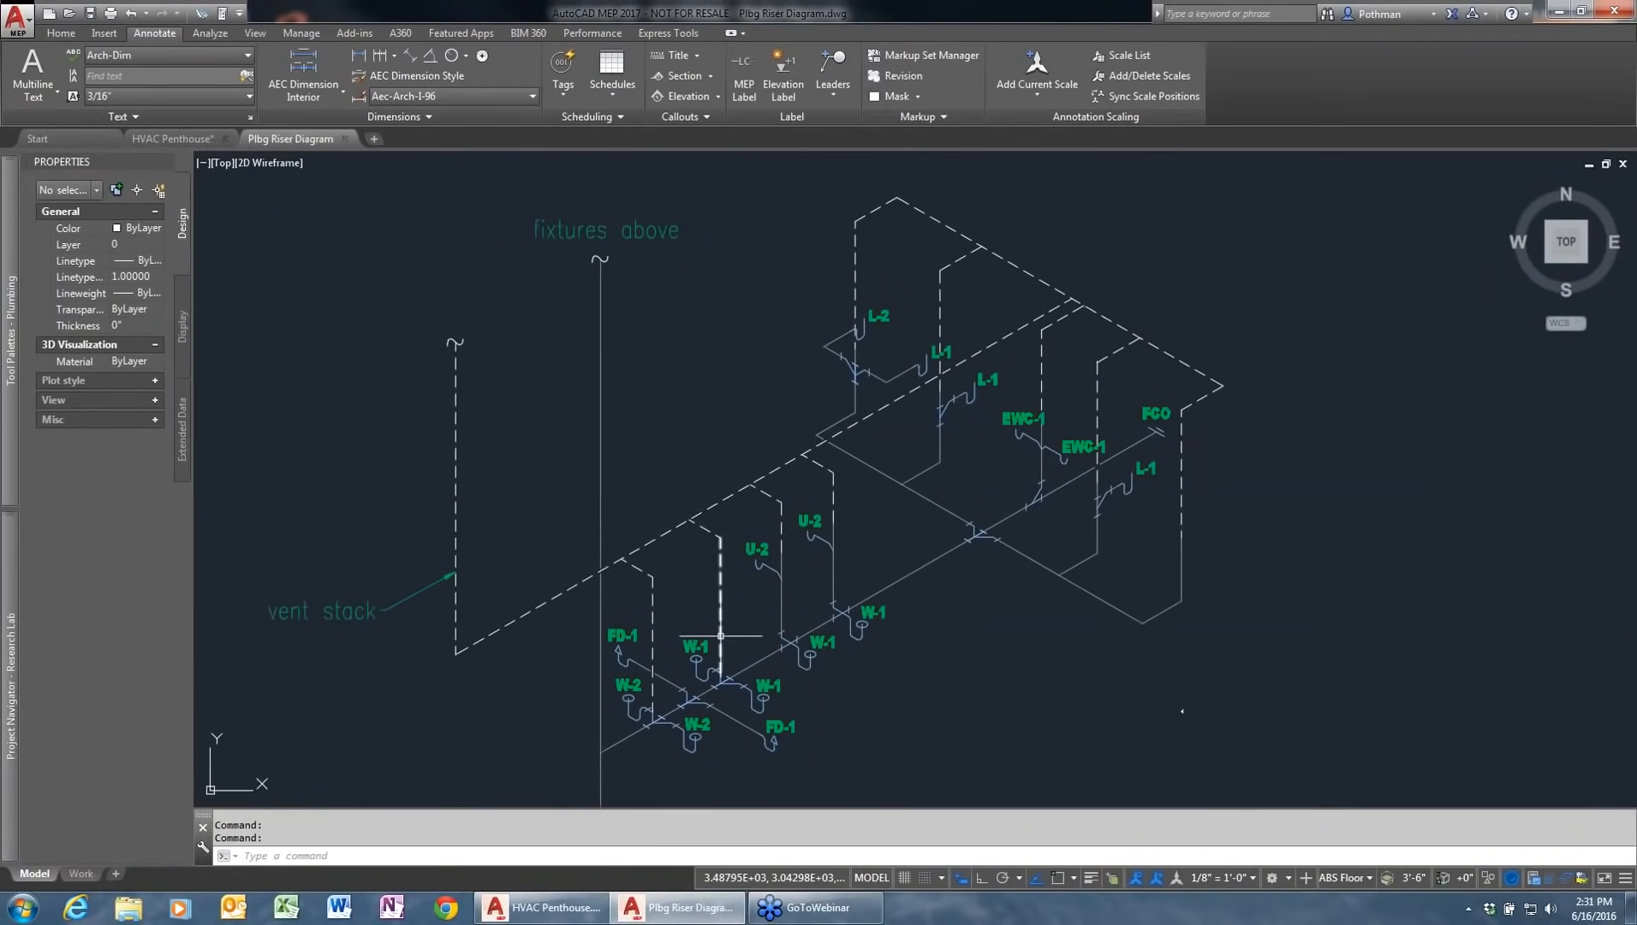
Step: Add a copy of the double fitting symbol from the sloped main's junction onto the vertical stack line, on the Left isoplane aligned with the line
middle_click_drag(757, 620, 817, 593)
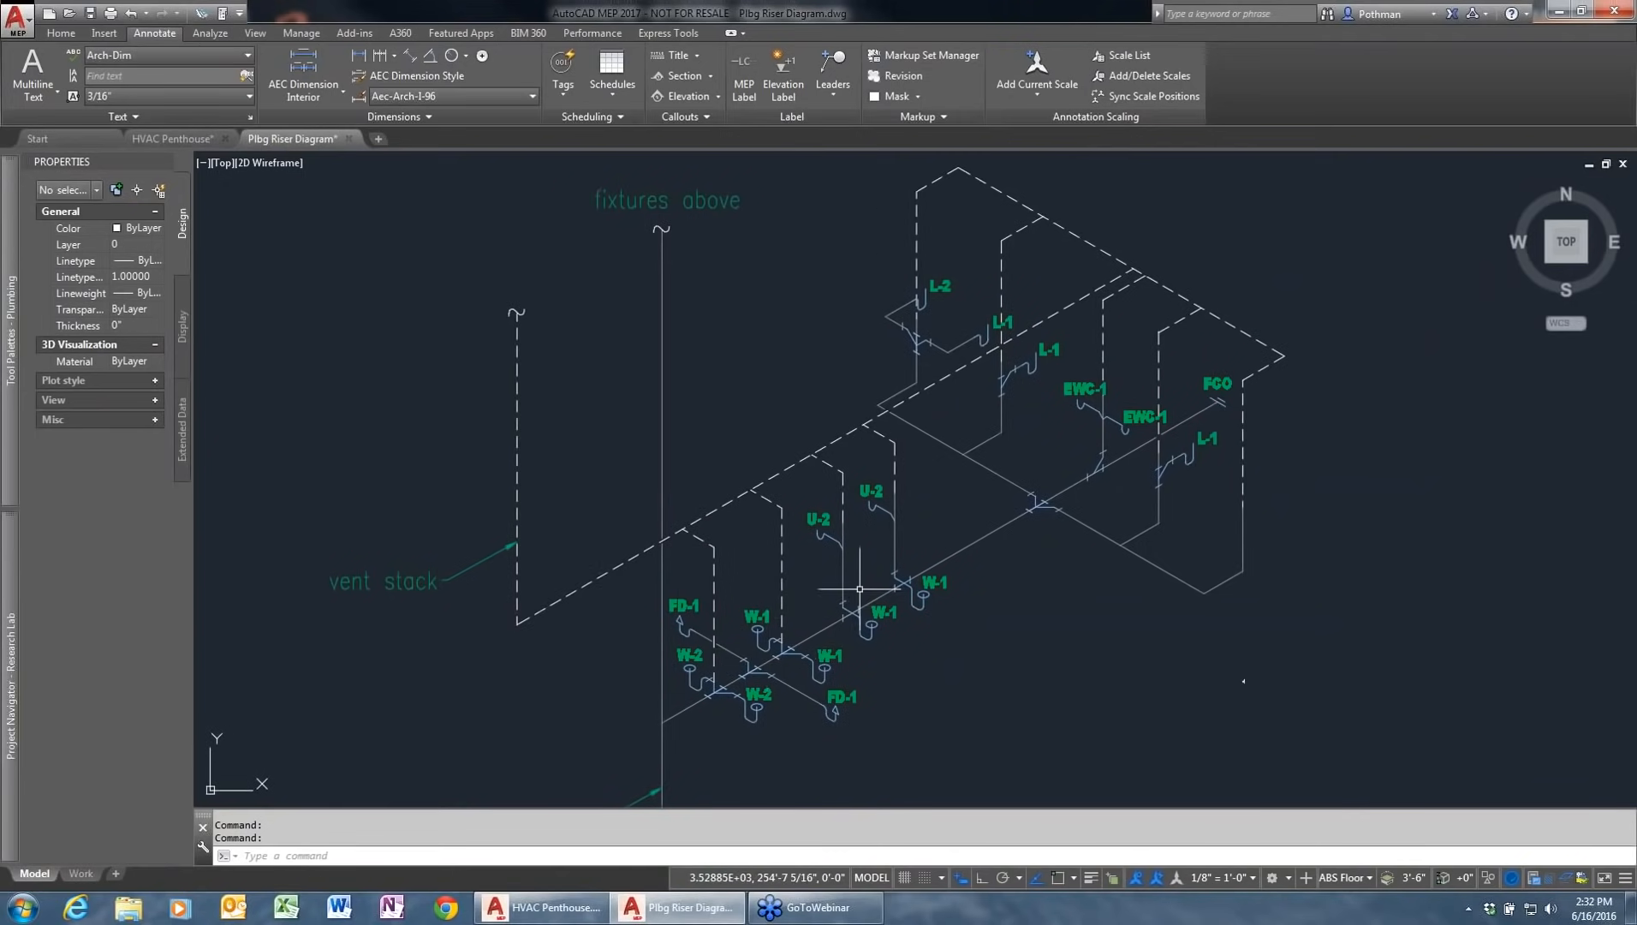
scroll(874, 578, "up", 2)
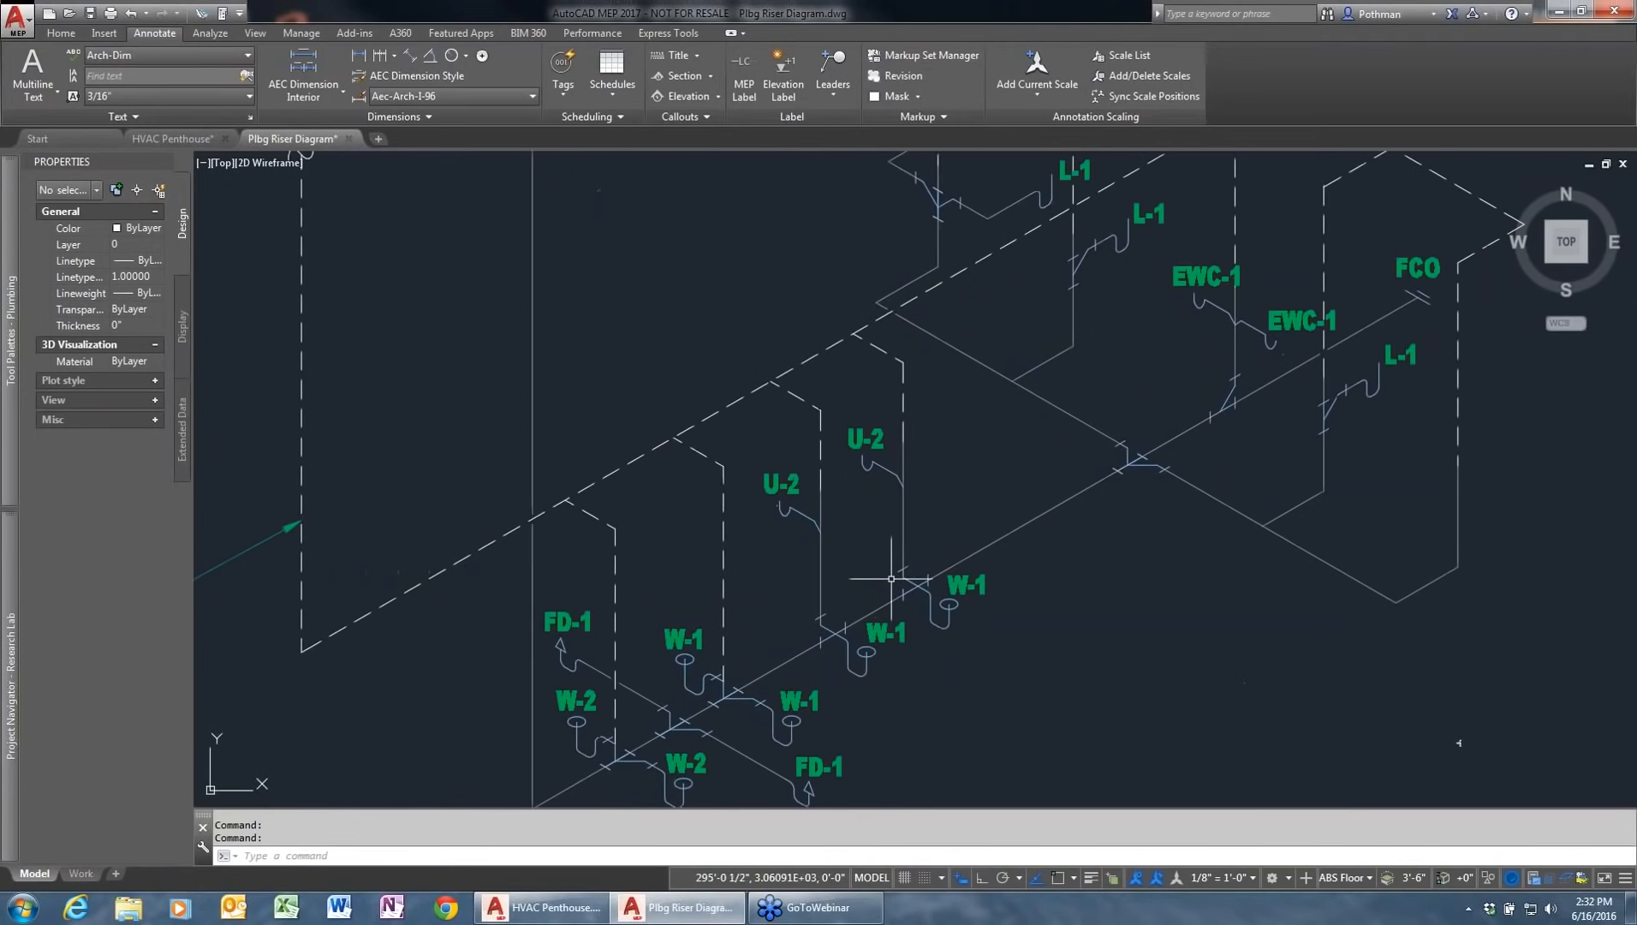
left_click(1143, 467)
right_click(1131, 494)
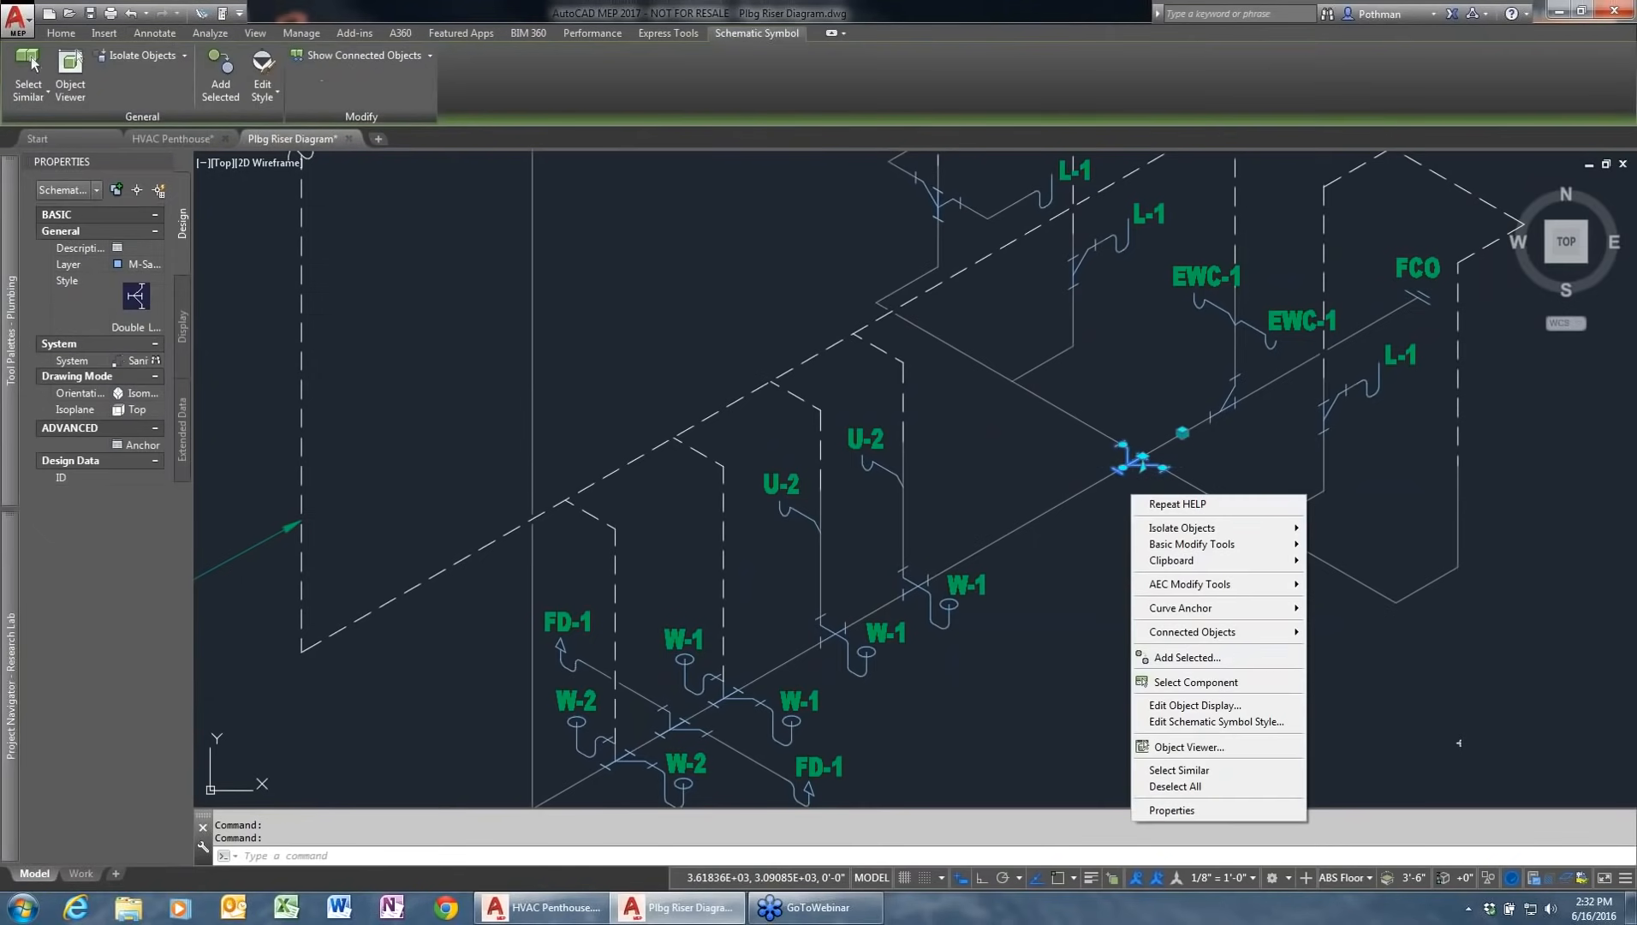
left_click(1188, 657)
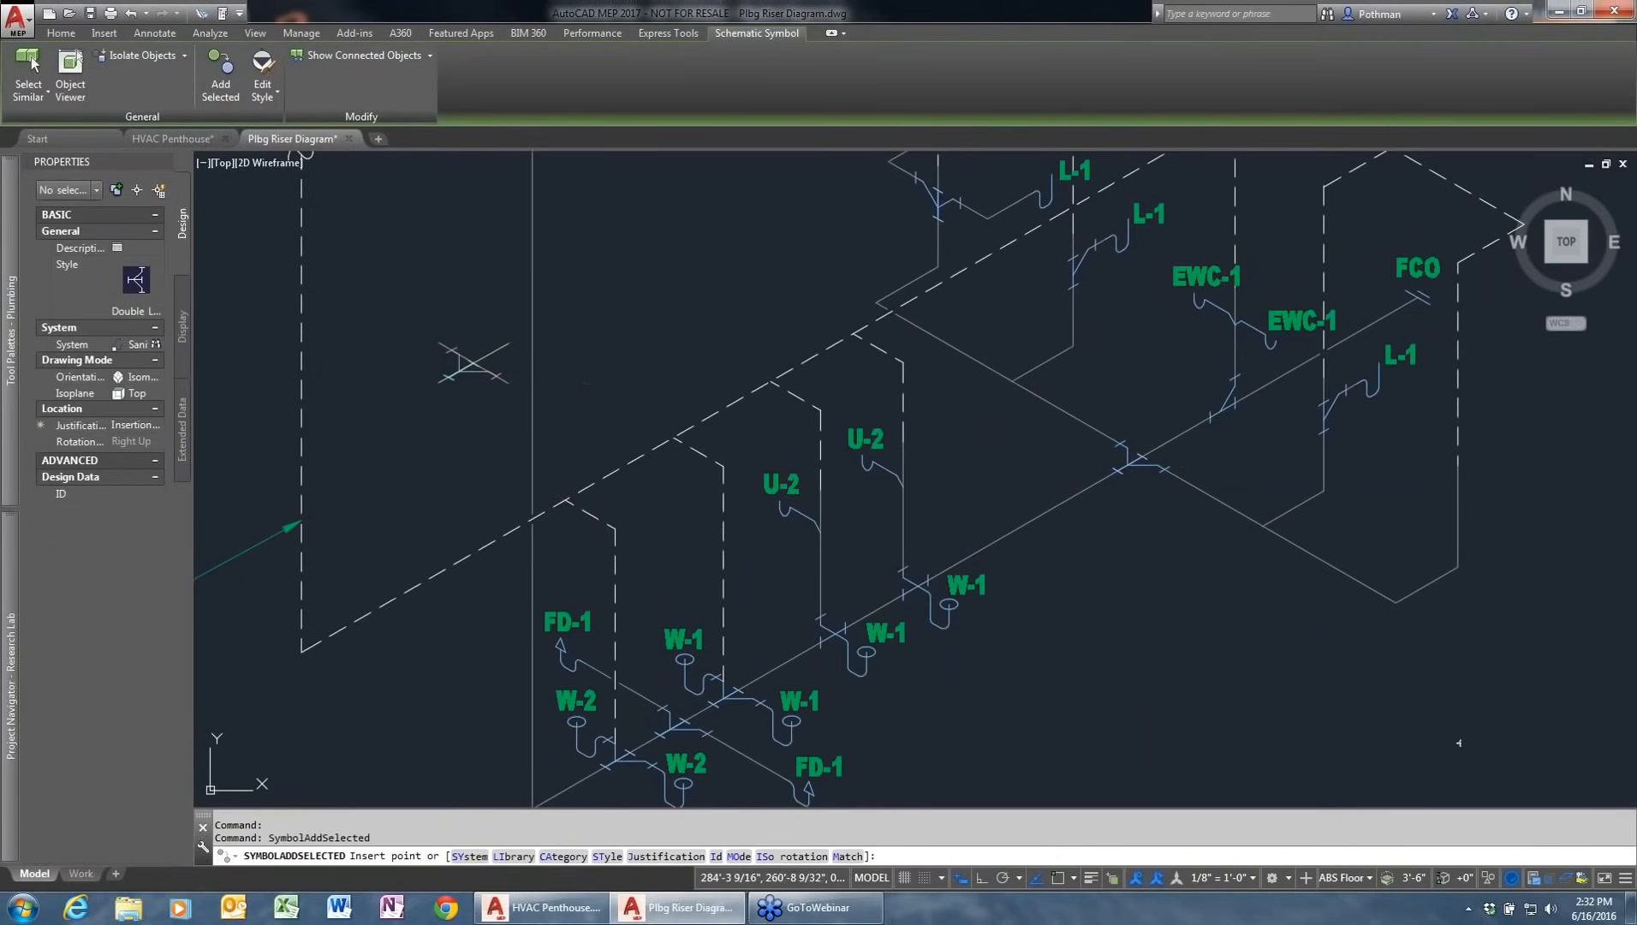
left_click(527, 345)
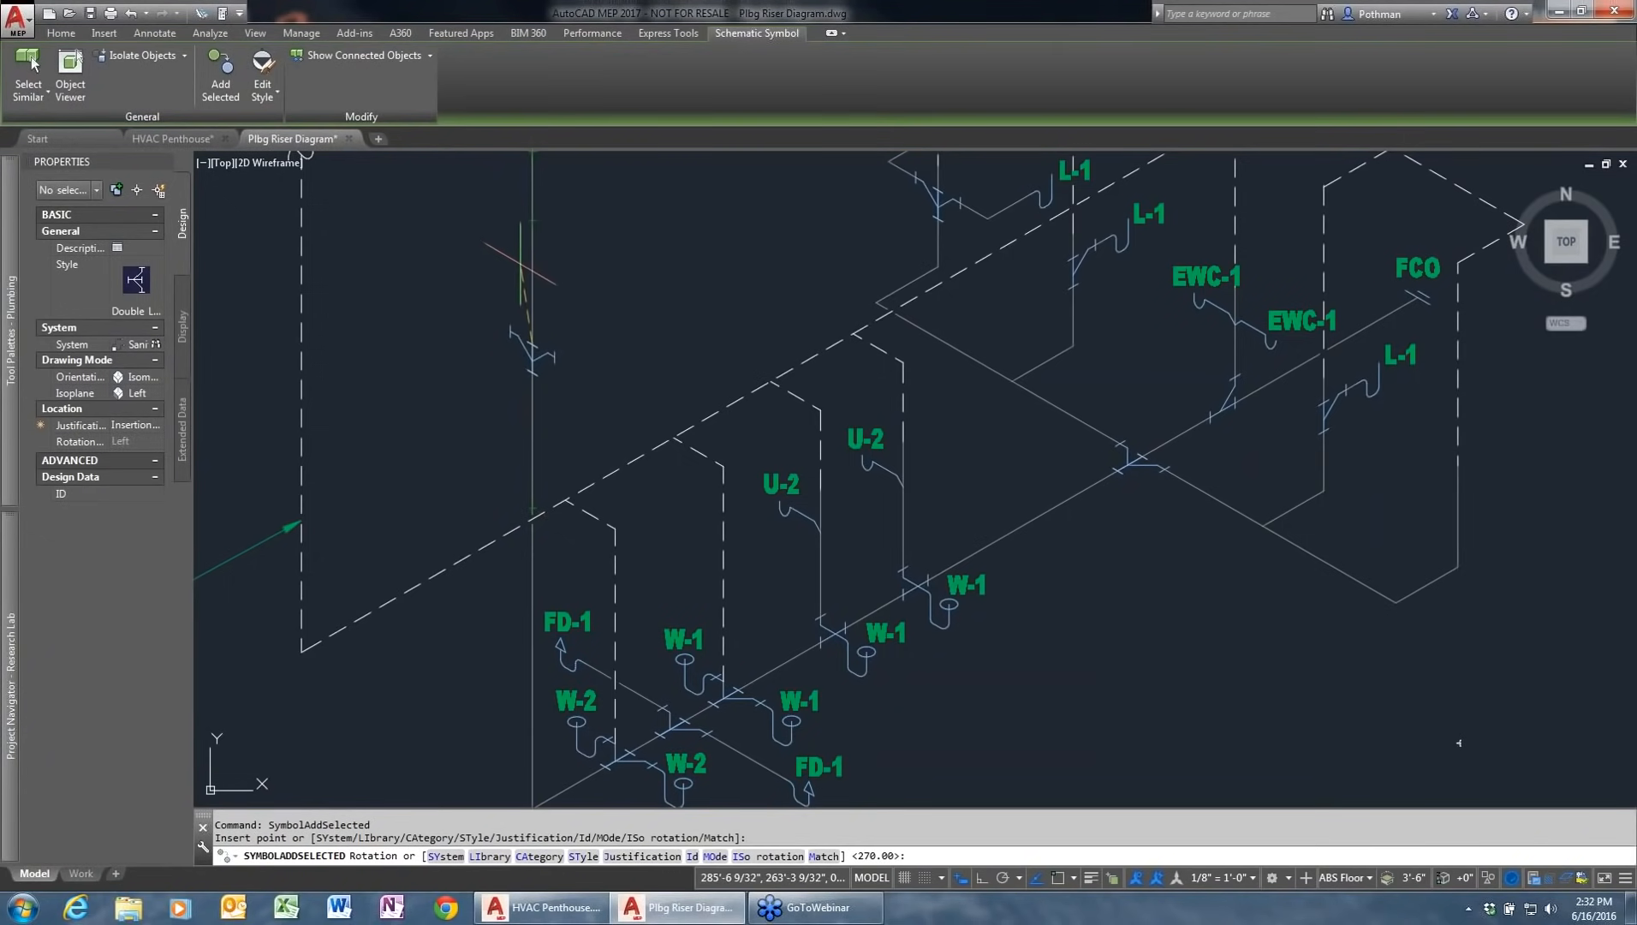
left_click(519, 266)
key("Return")
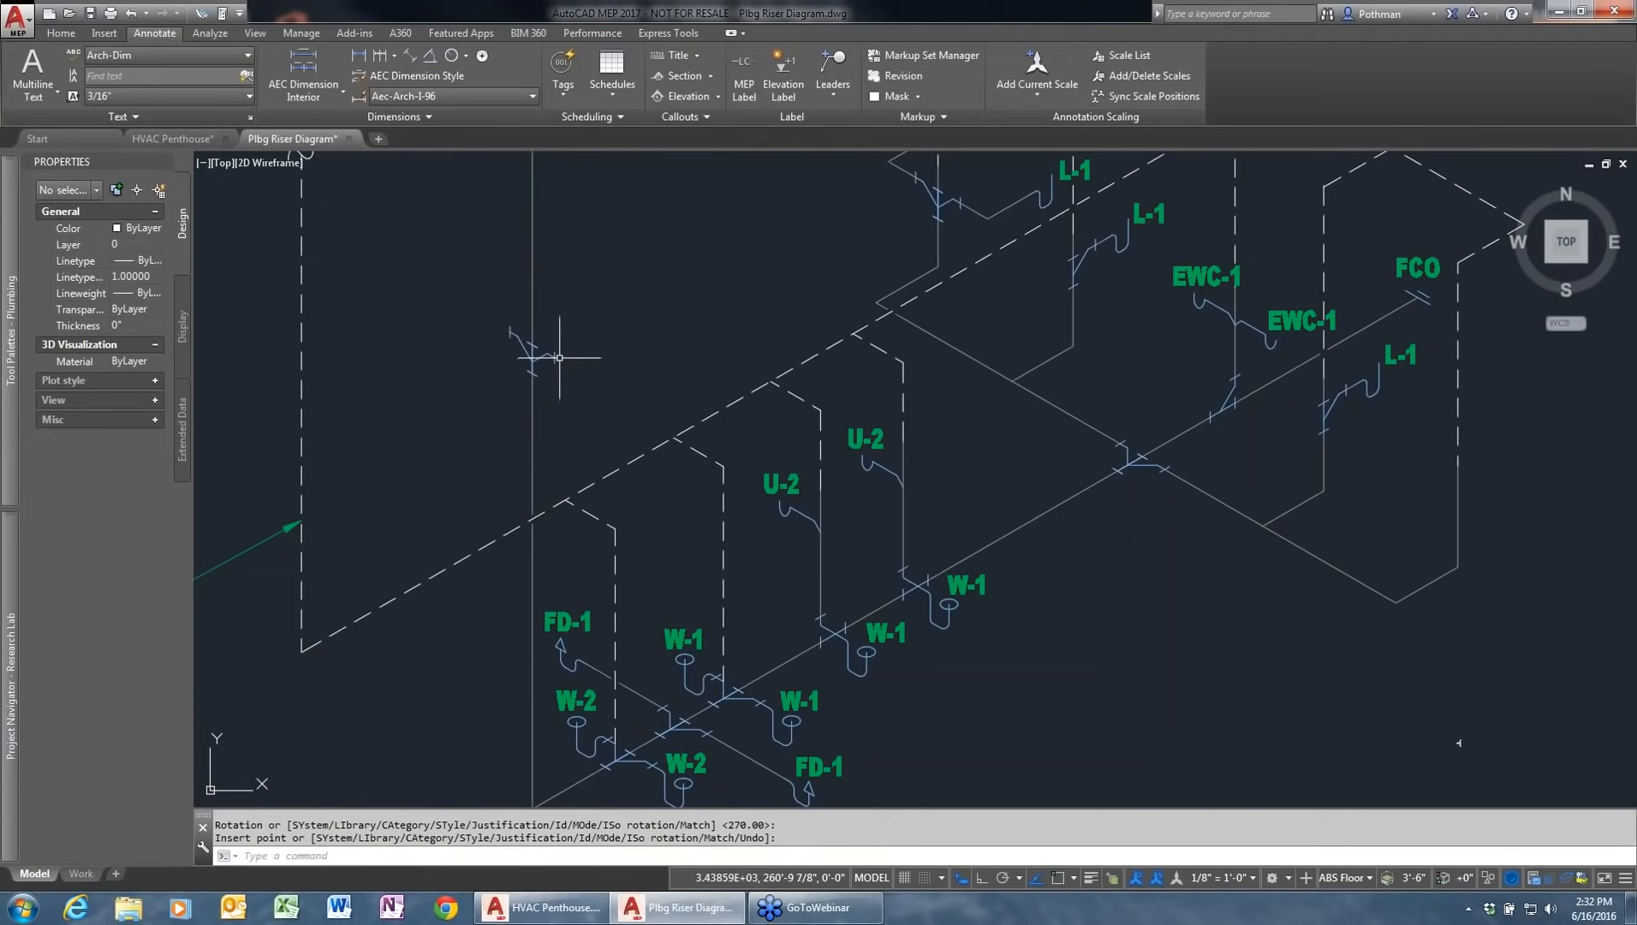
Step: Change the isoplane of the new fitting symbol on the vertical stack to Right
left_click(532, 349)
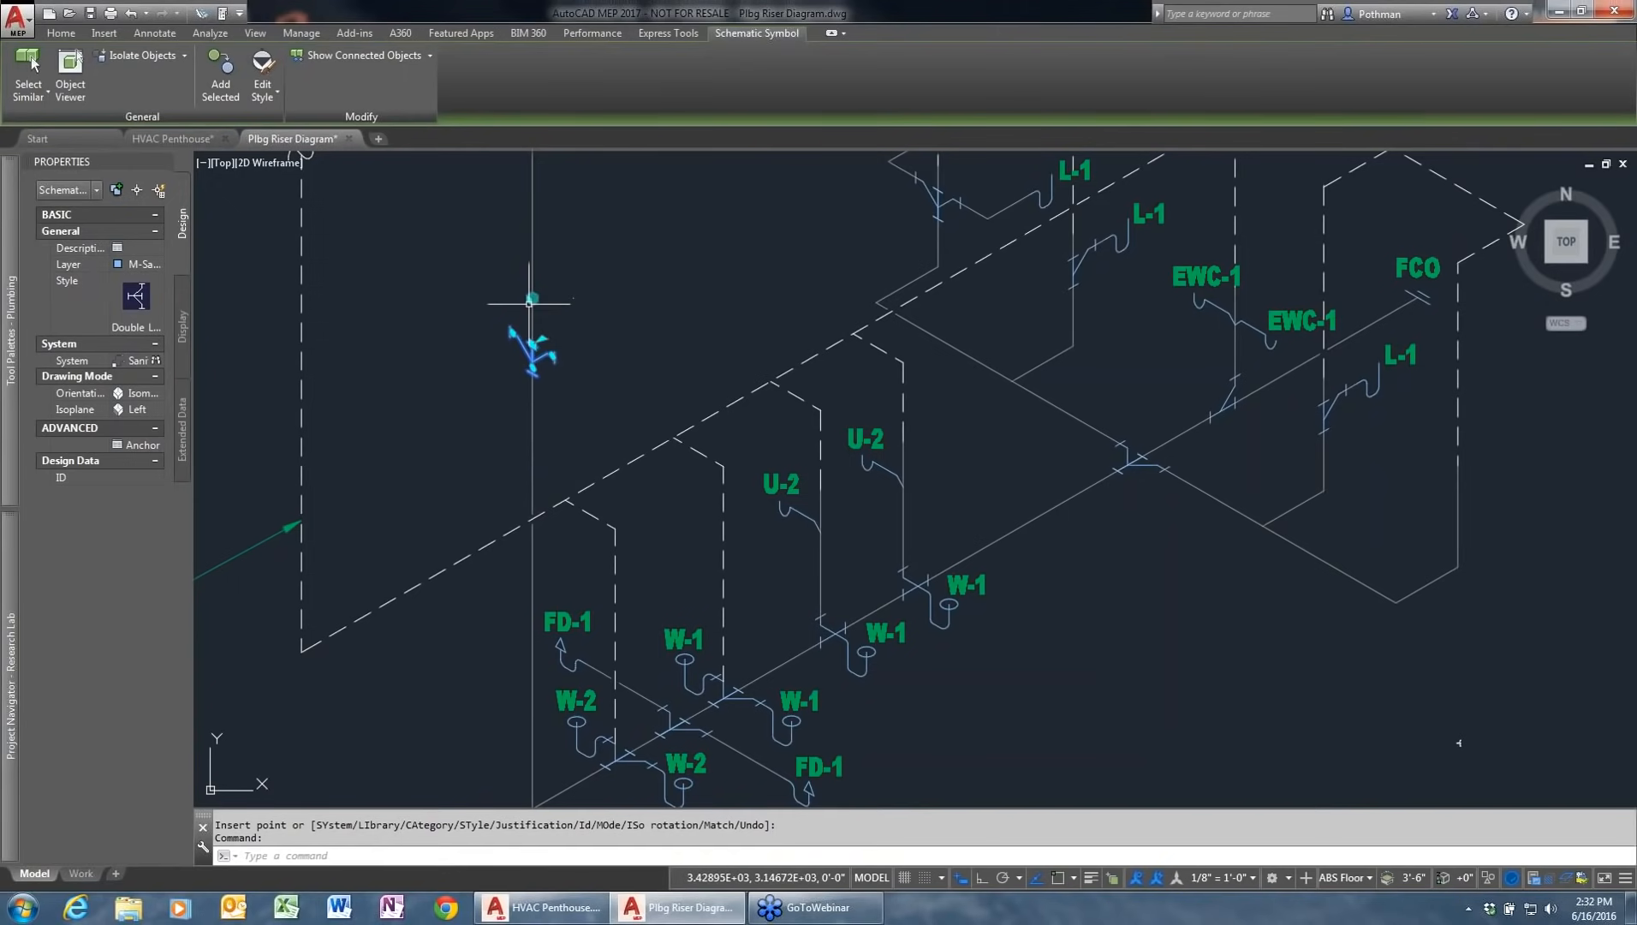
left_click(531, 298)
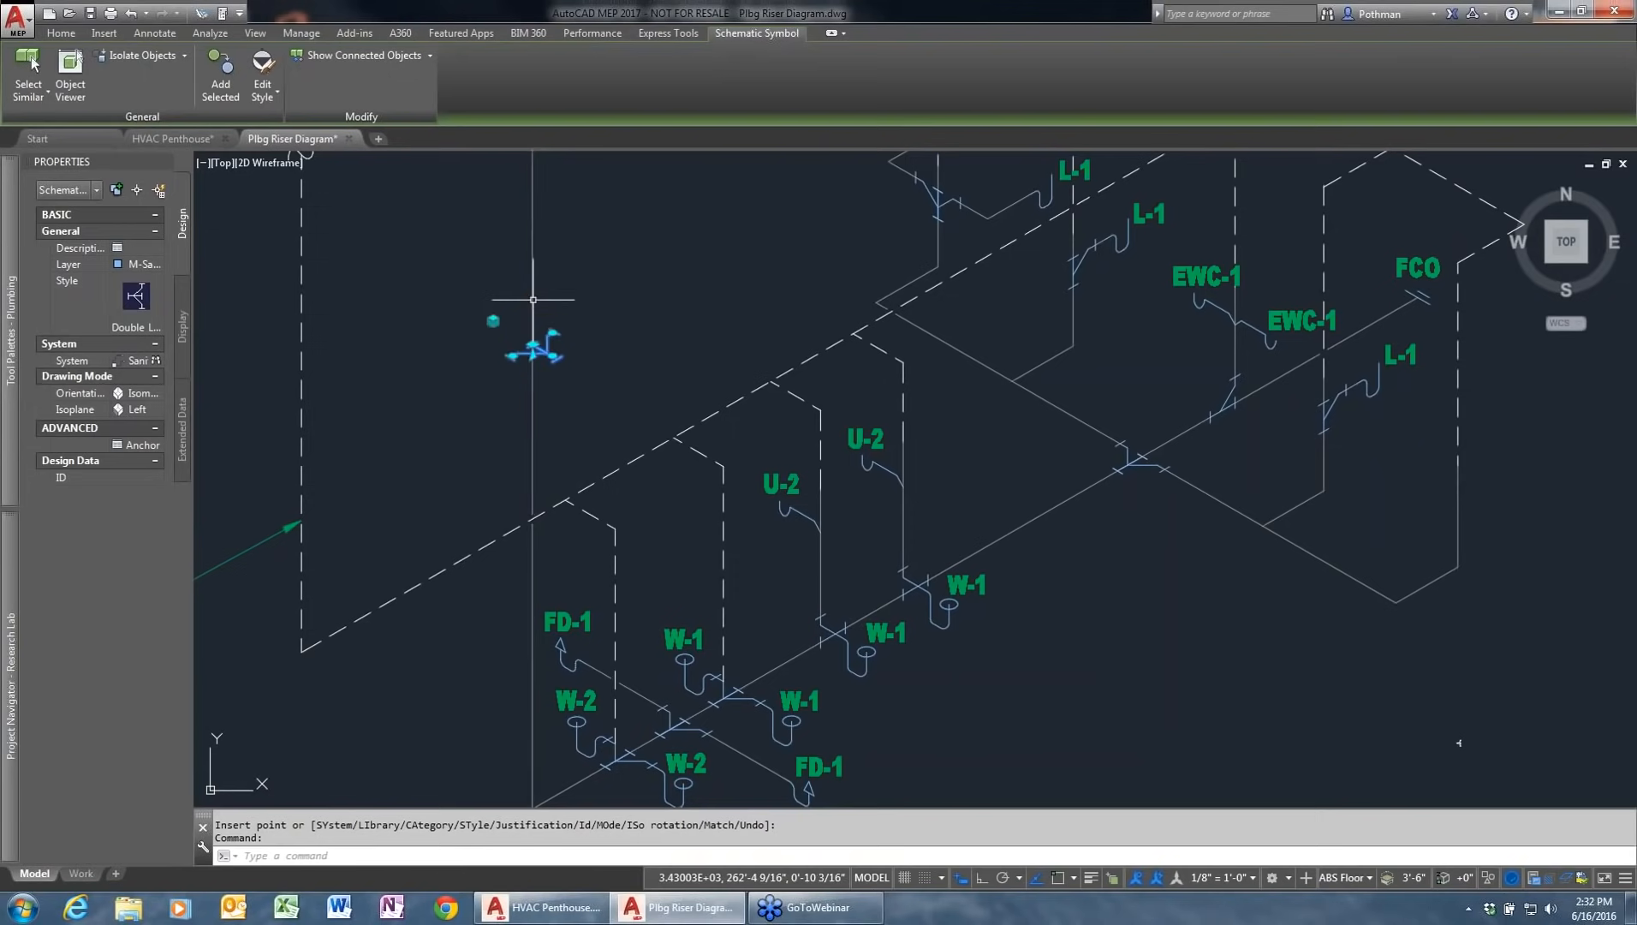
left_click(492, 321)
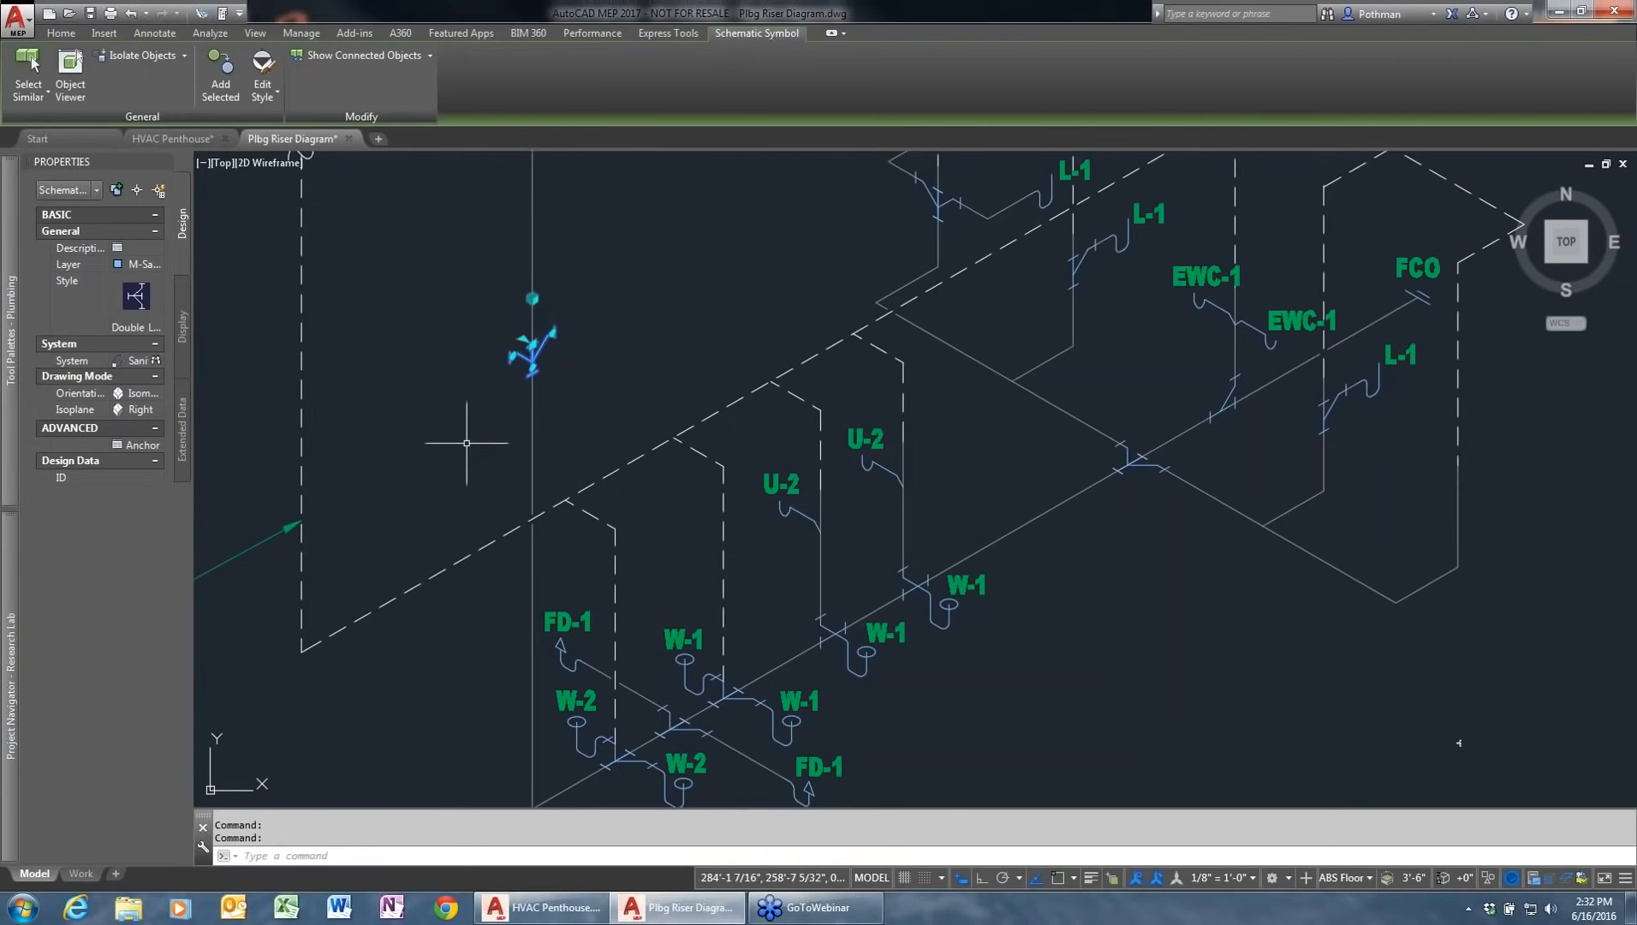
key("Escape")
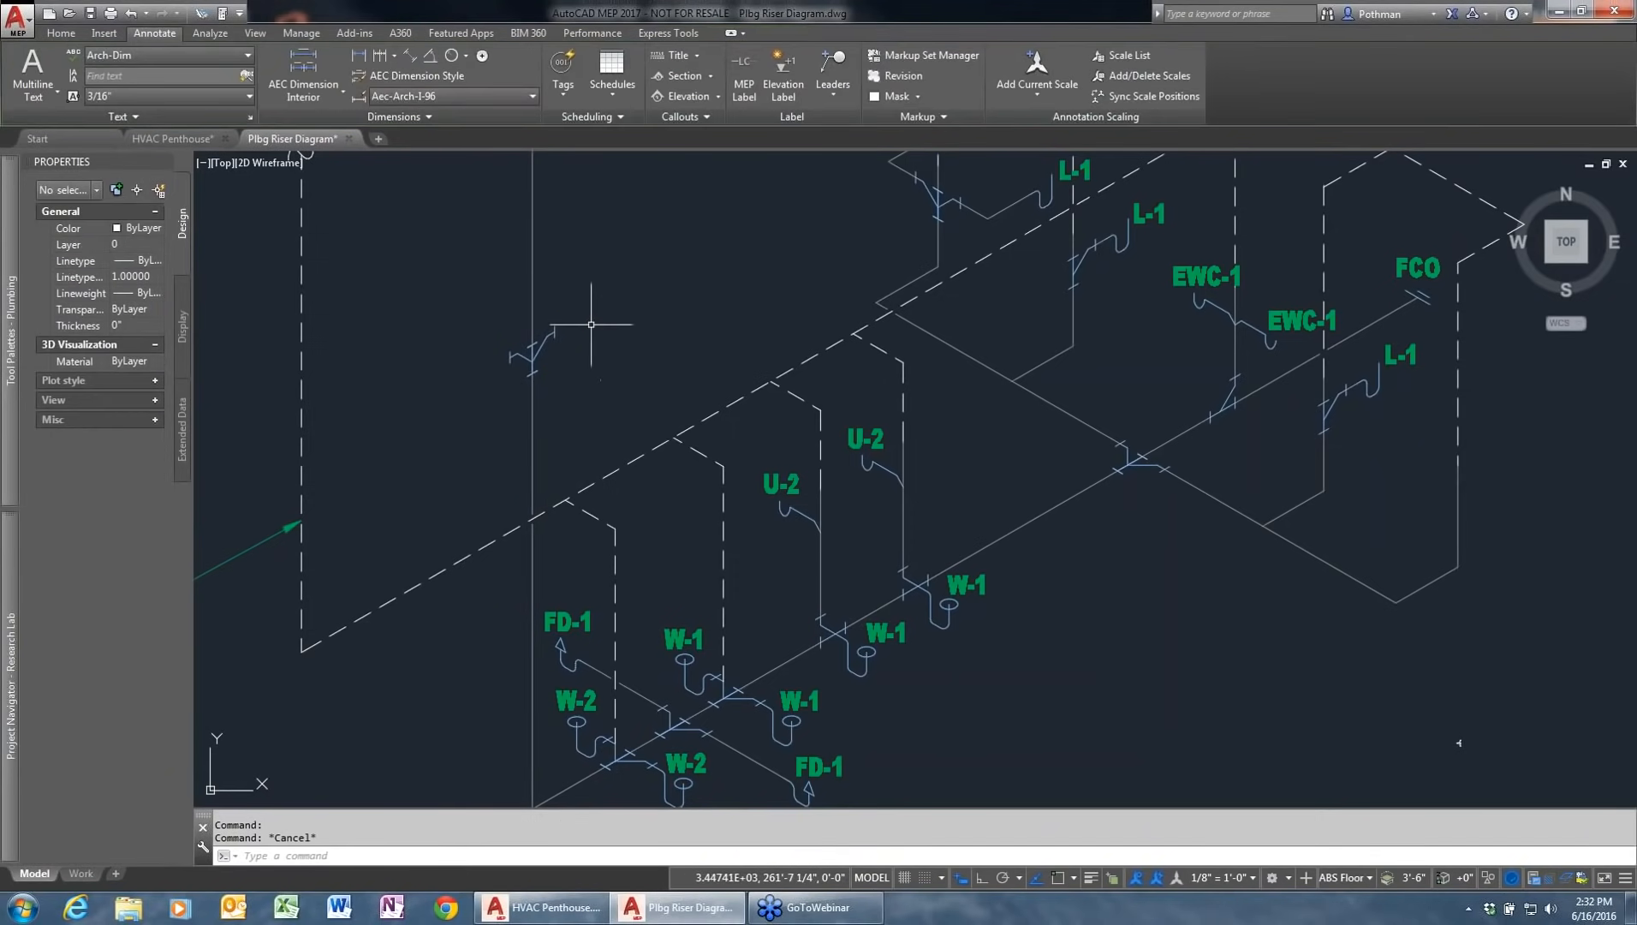
mouse_move(538, 343)
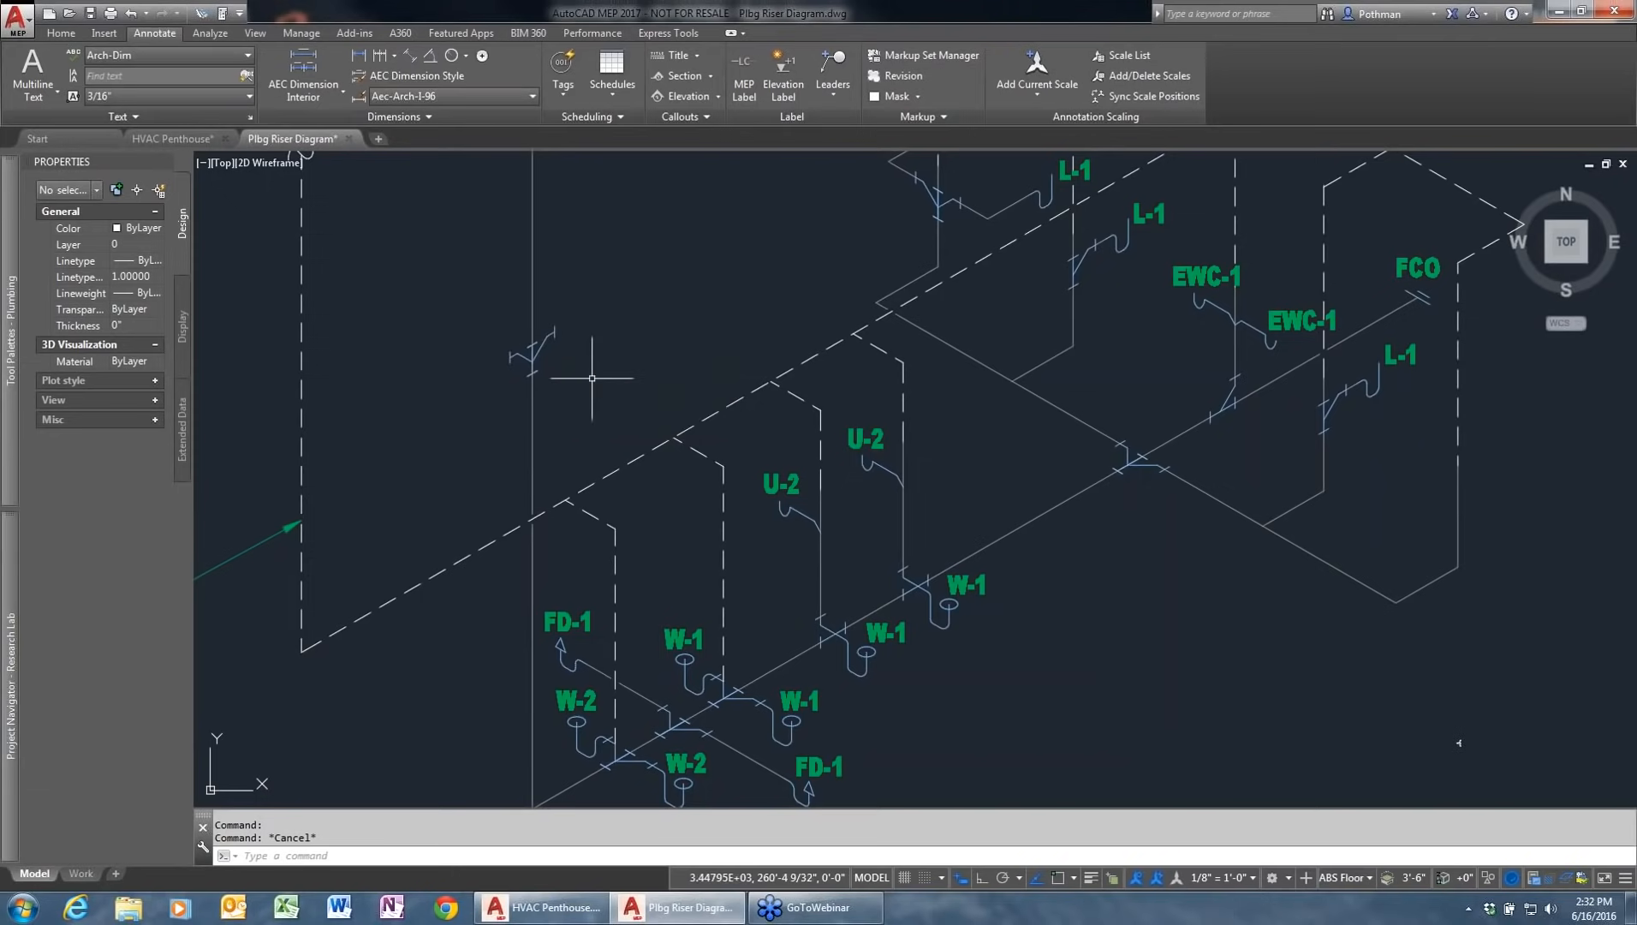
left_click(531, 266)
right_click(519, 271)
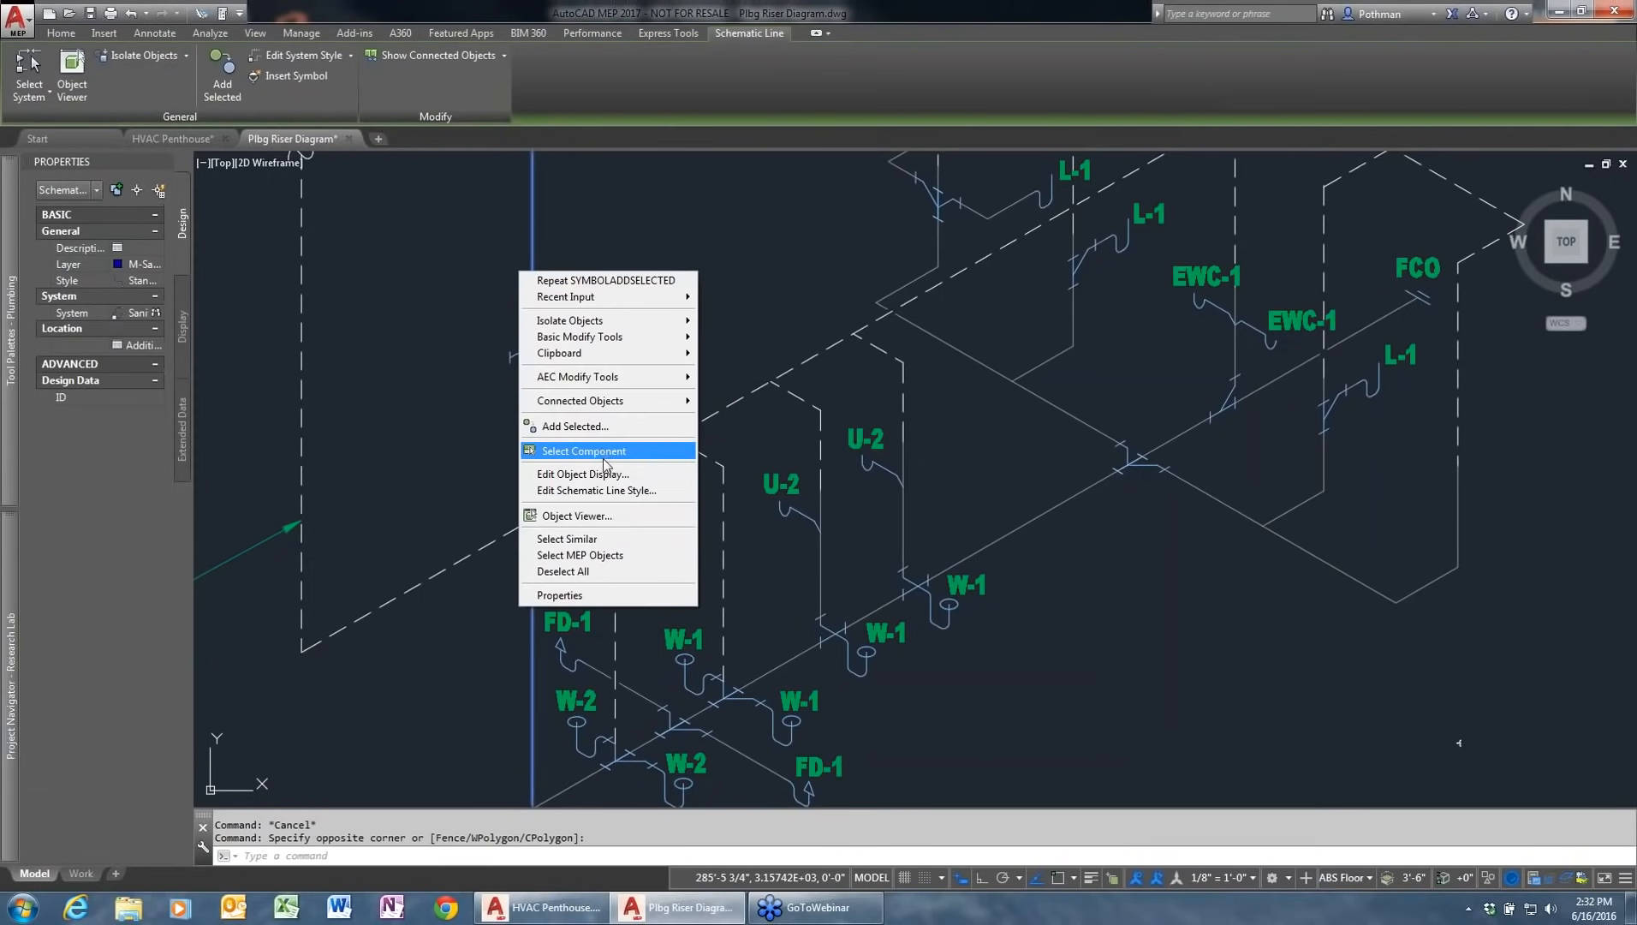
left_click(573, 425)
left_click(533, 349)
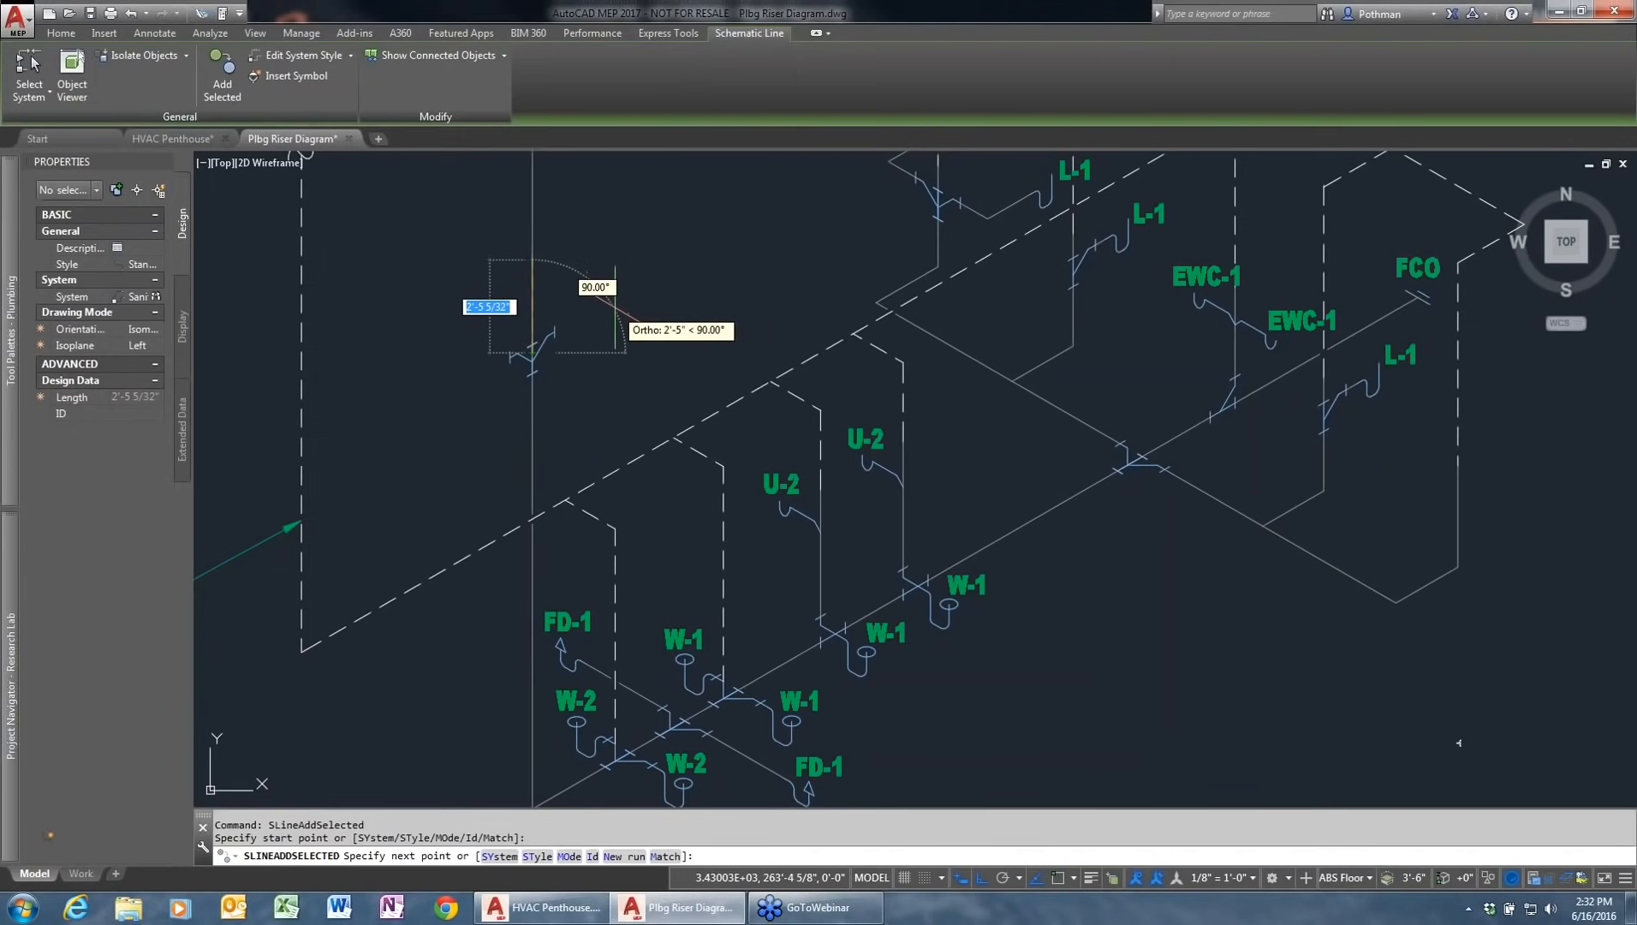
key("Return")
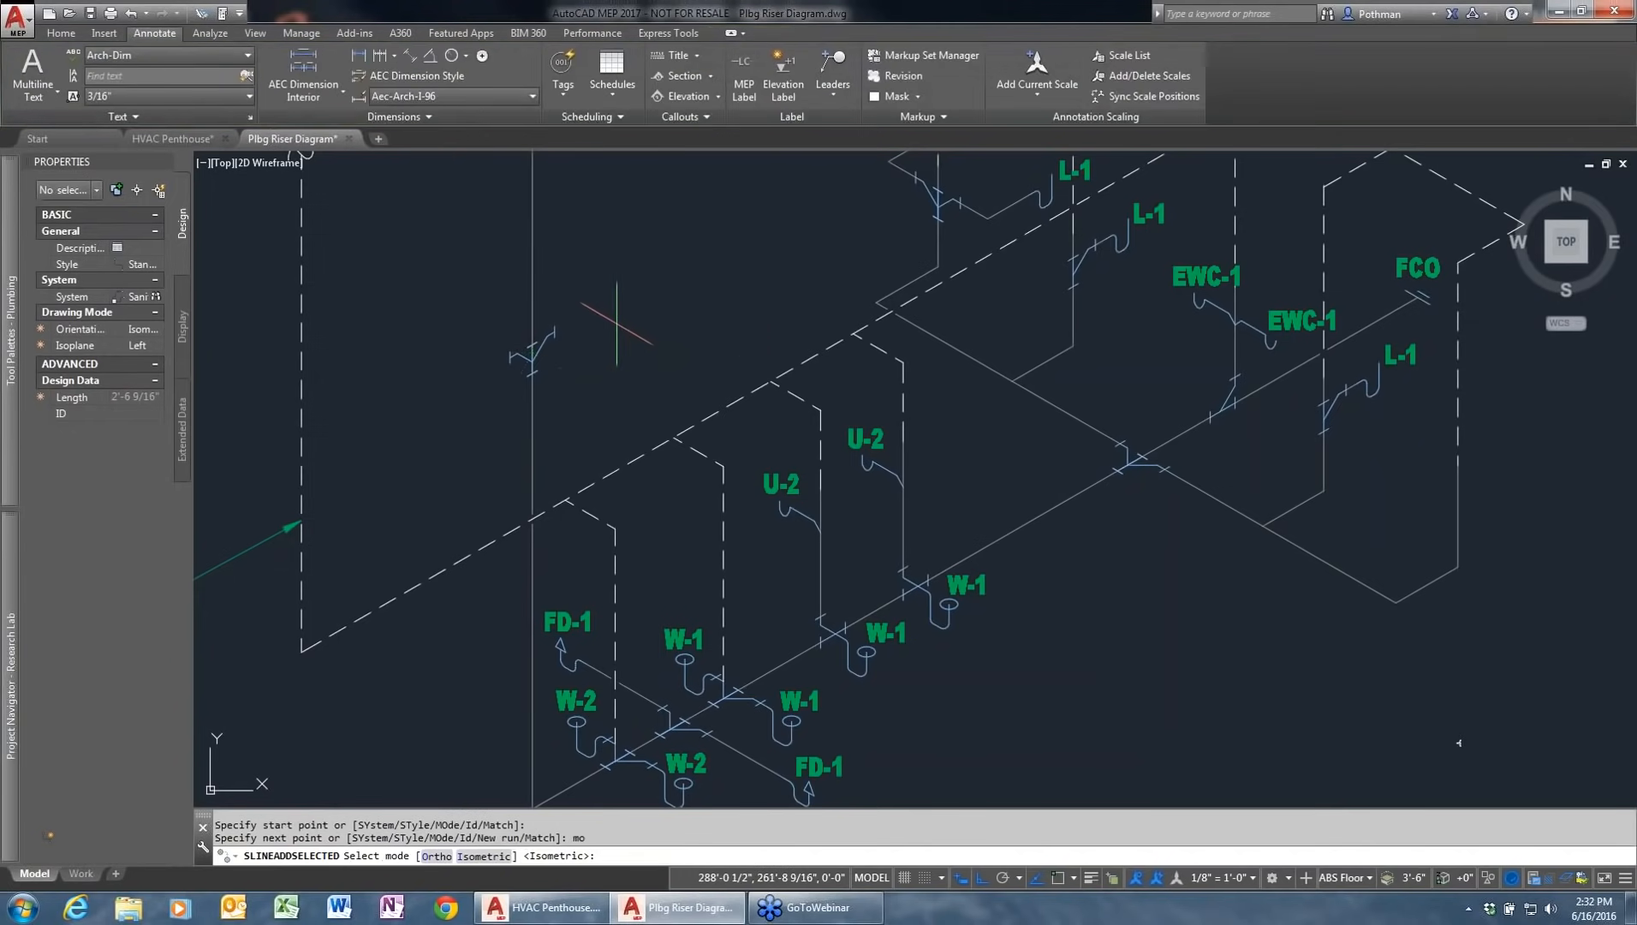
key("Return")
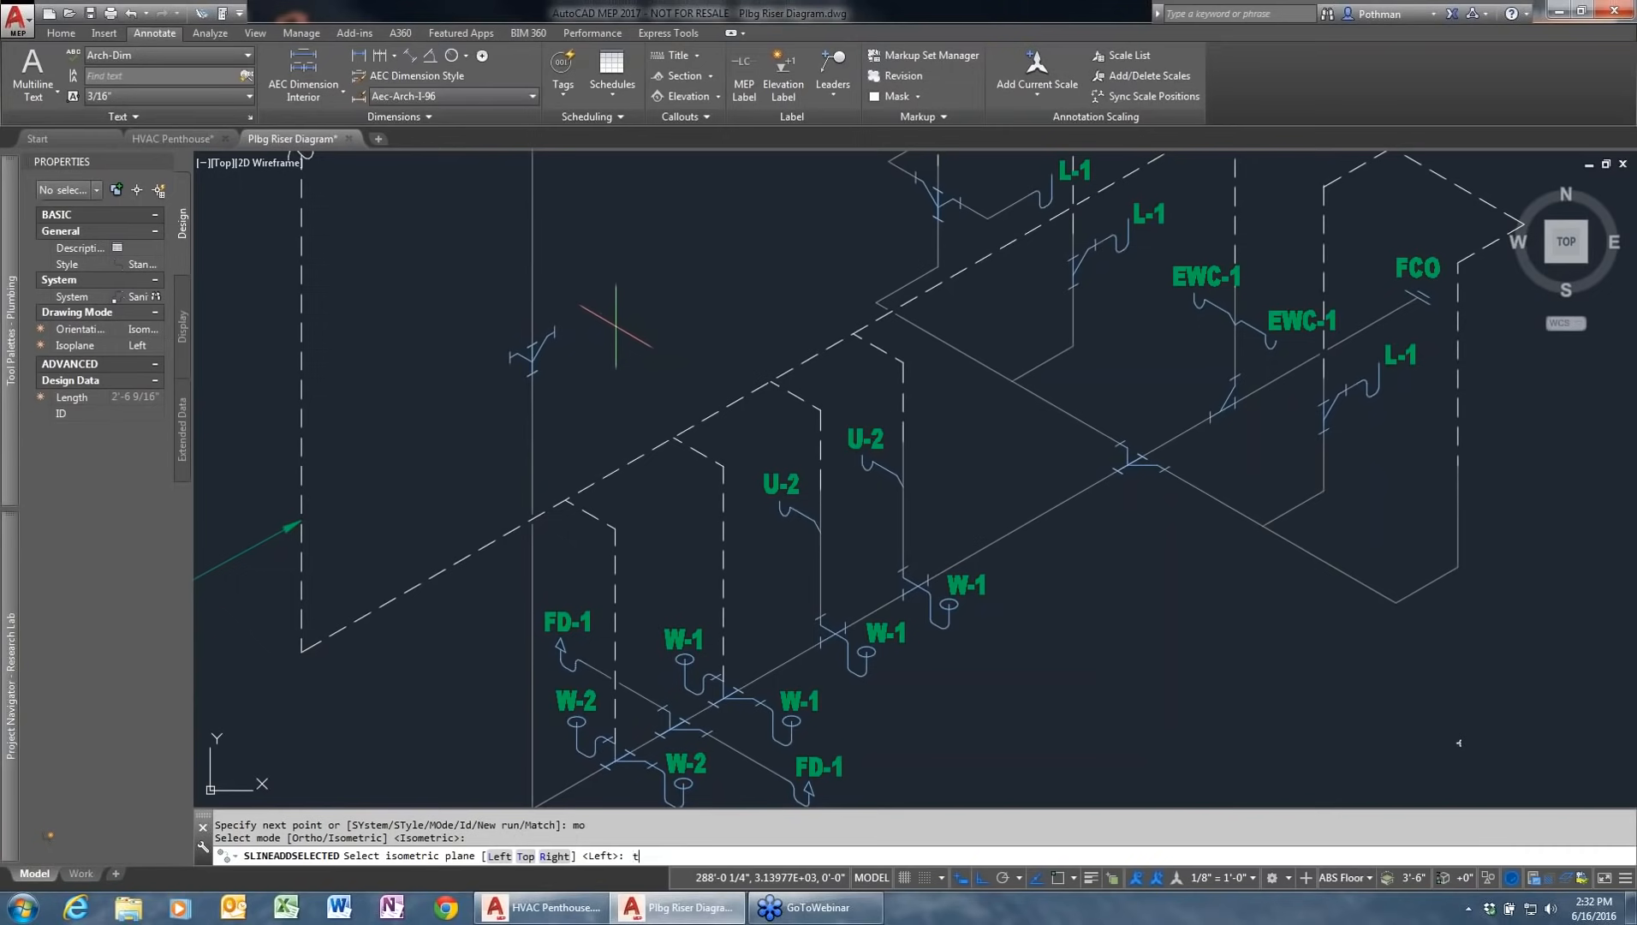
type("t")
key("Return")
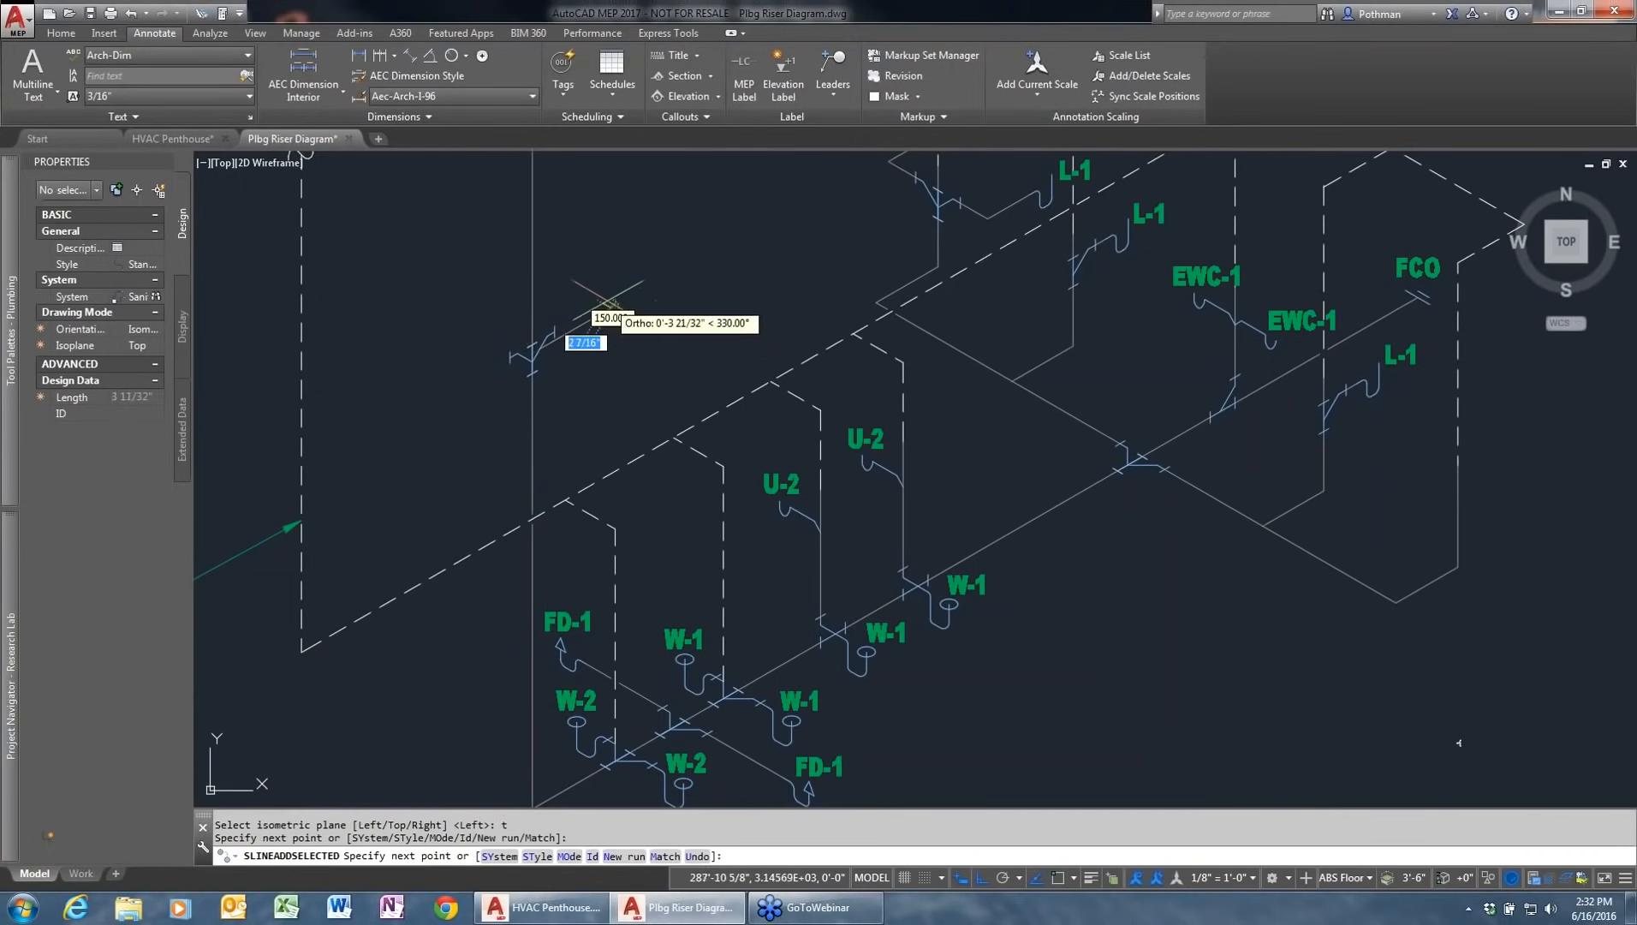
key("Escape")
left_click(604, 309)
key("Delete")
Step: Draw a two-segment schematic line matching the stack line from the new double fitting's right branch, using isometric mode on the Top isoplane
left_click(586, 292)
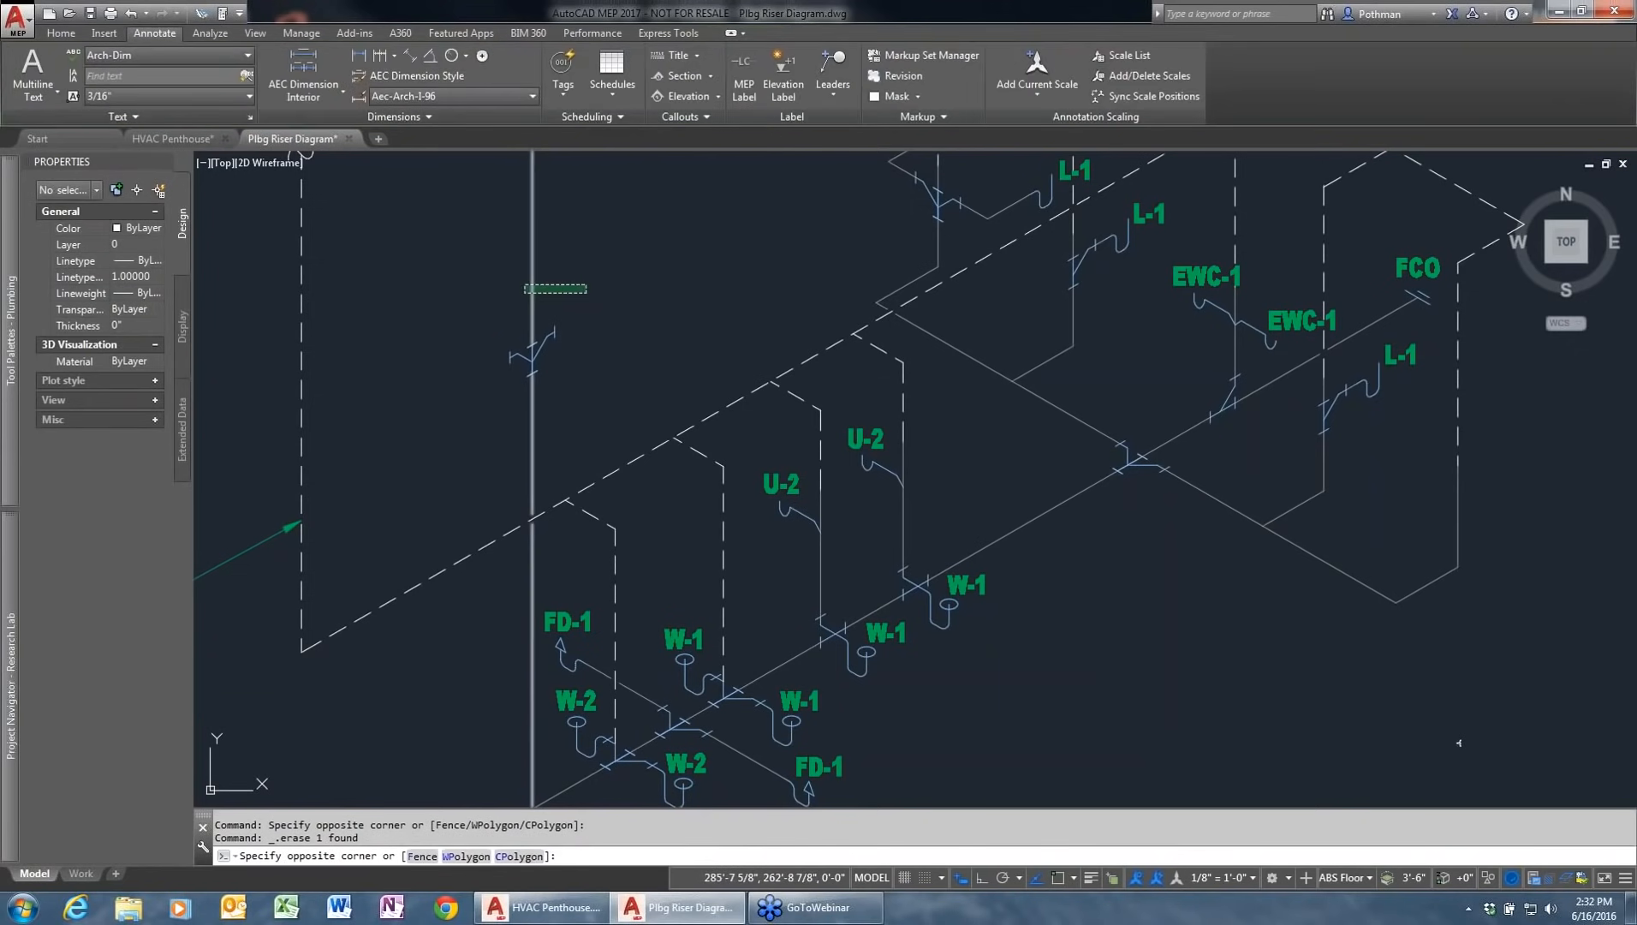
left_click(524, 286)
right_click(524, 288)
left_click(612, 447)
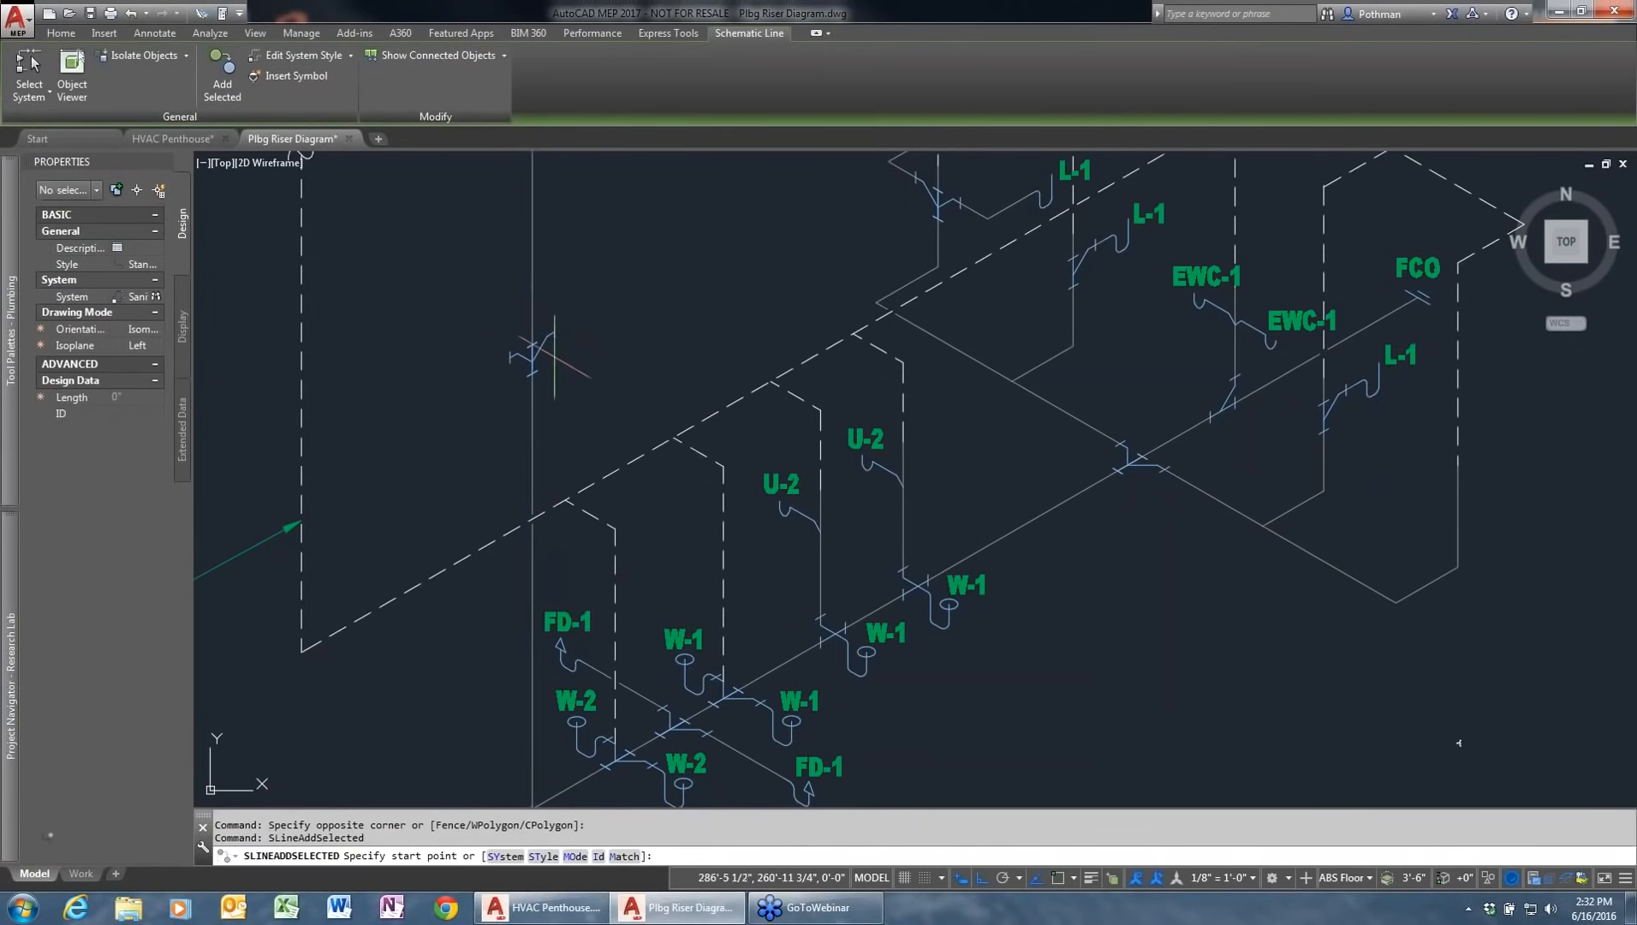
left_click(533, 347)
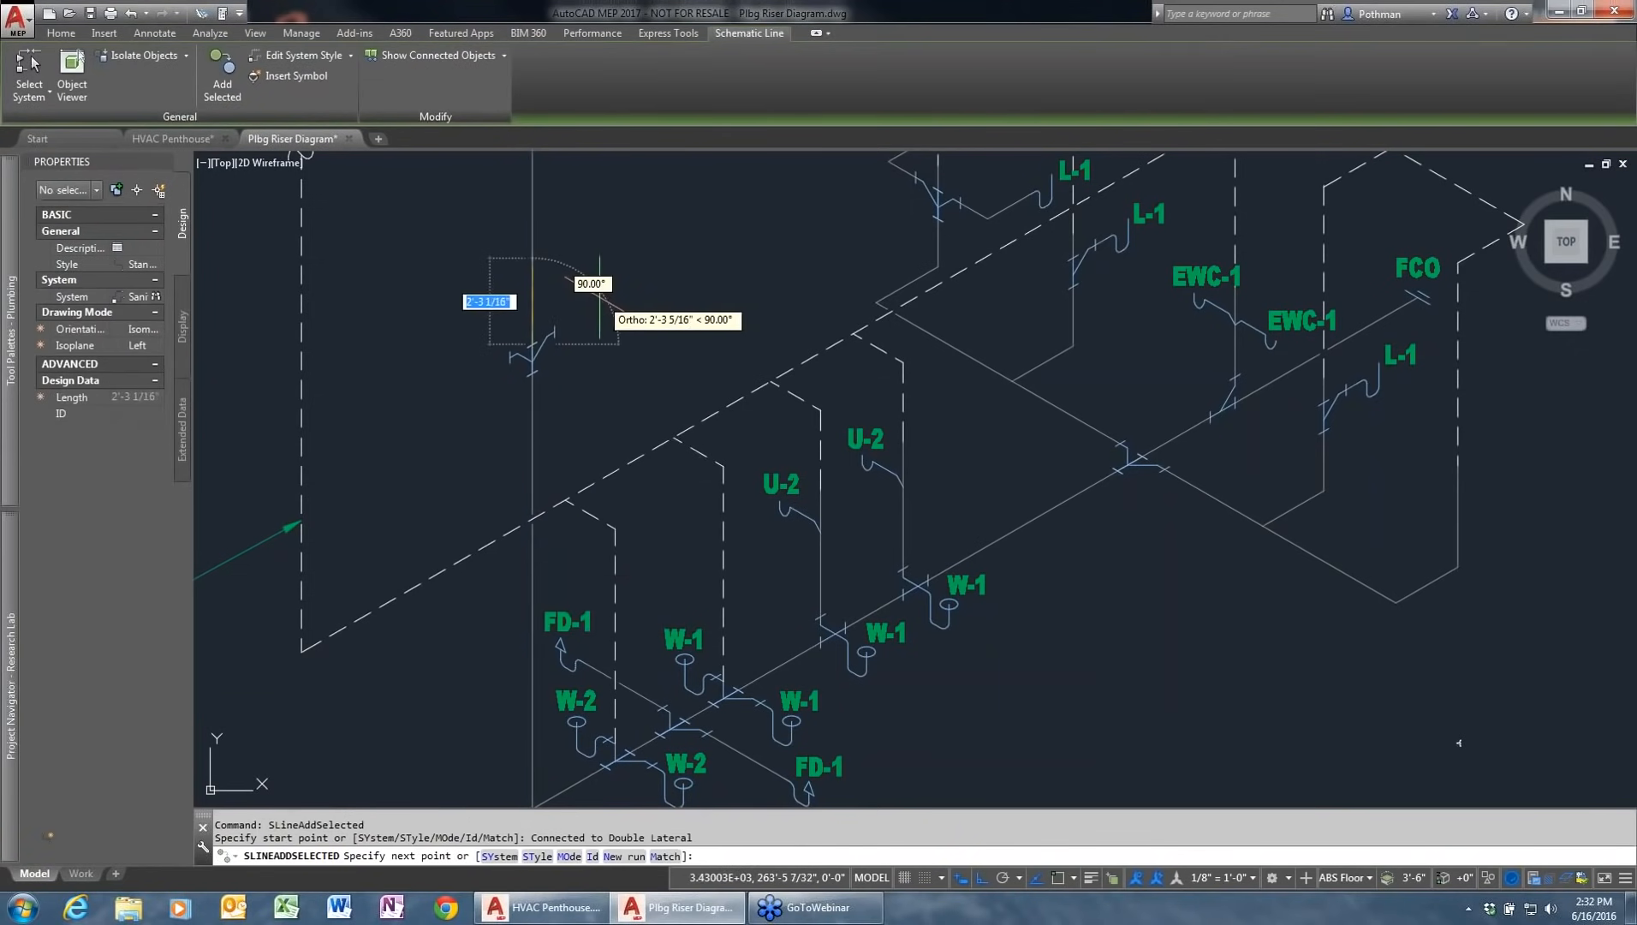
type("mo")
key("Return")
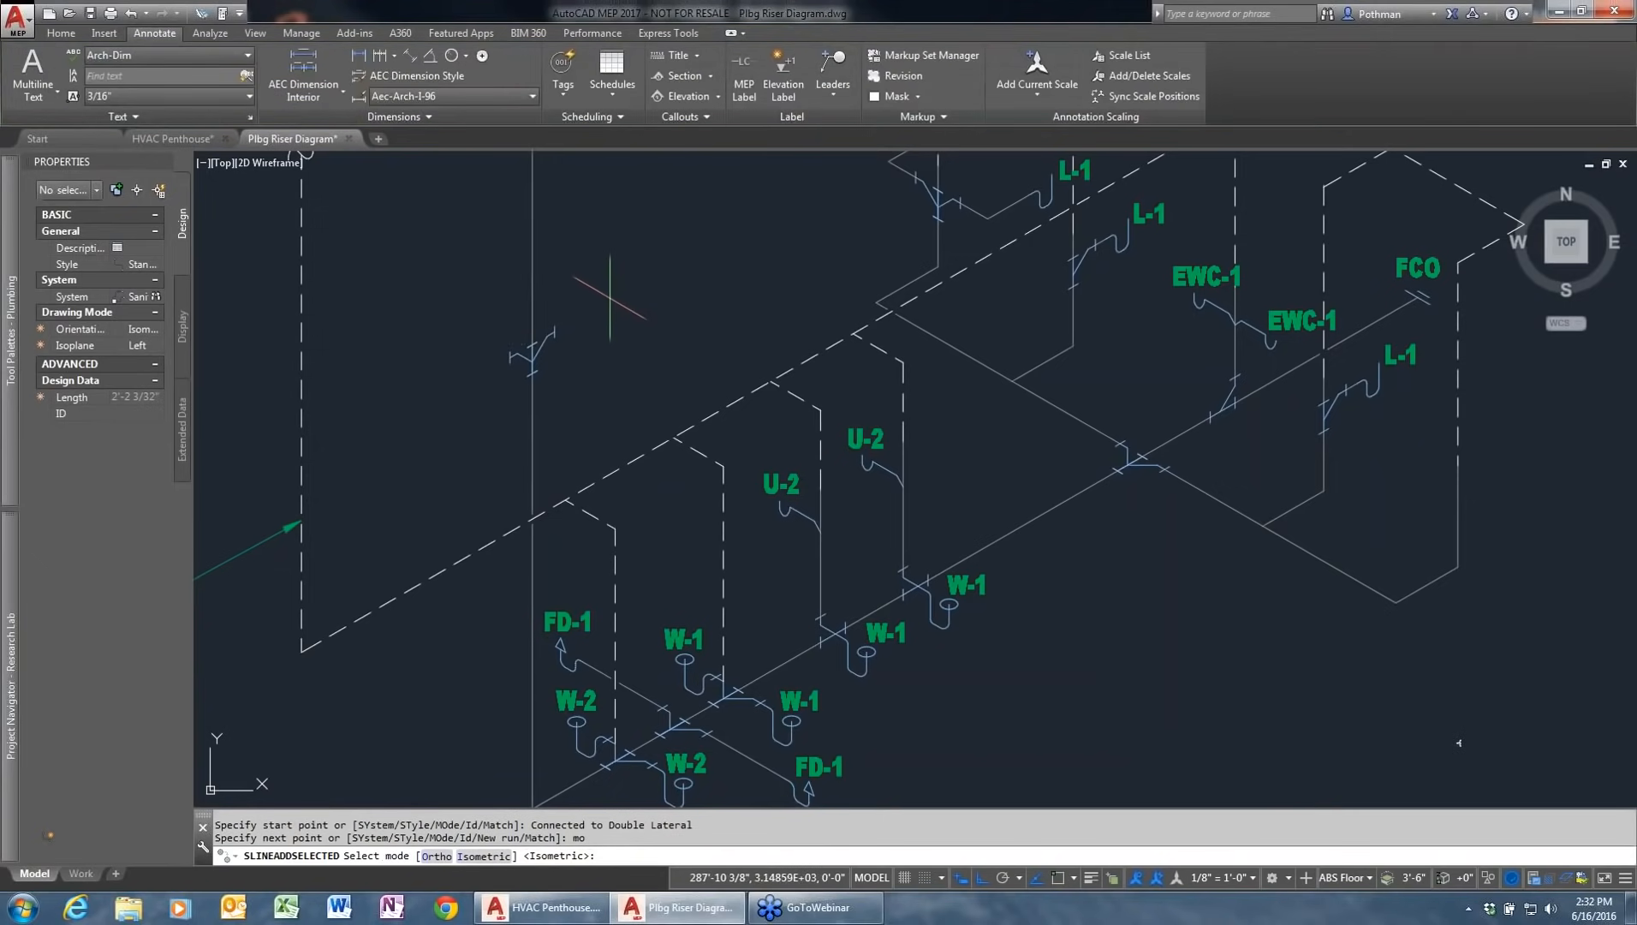
key("Return")
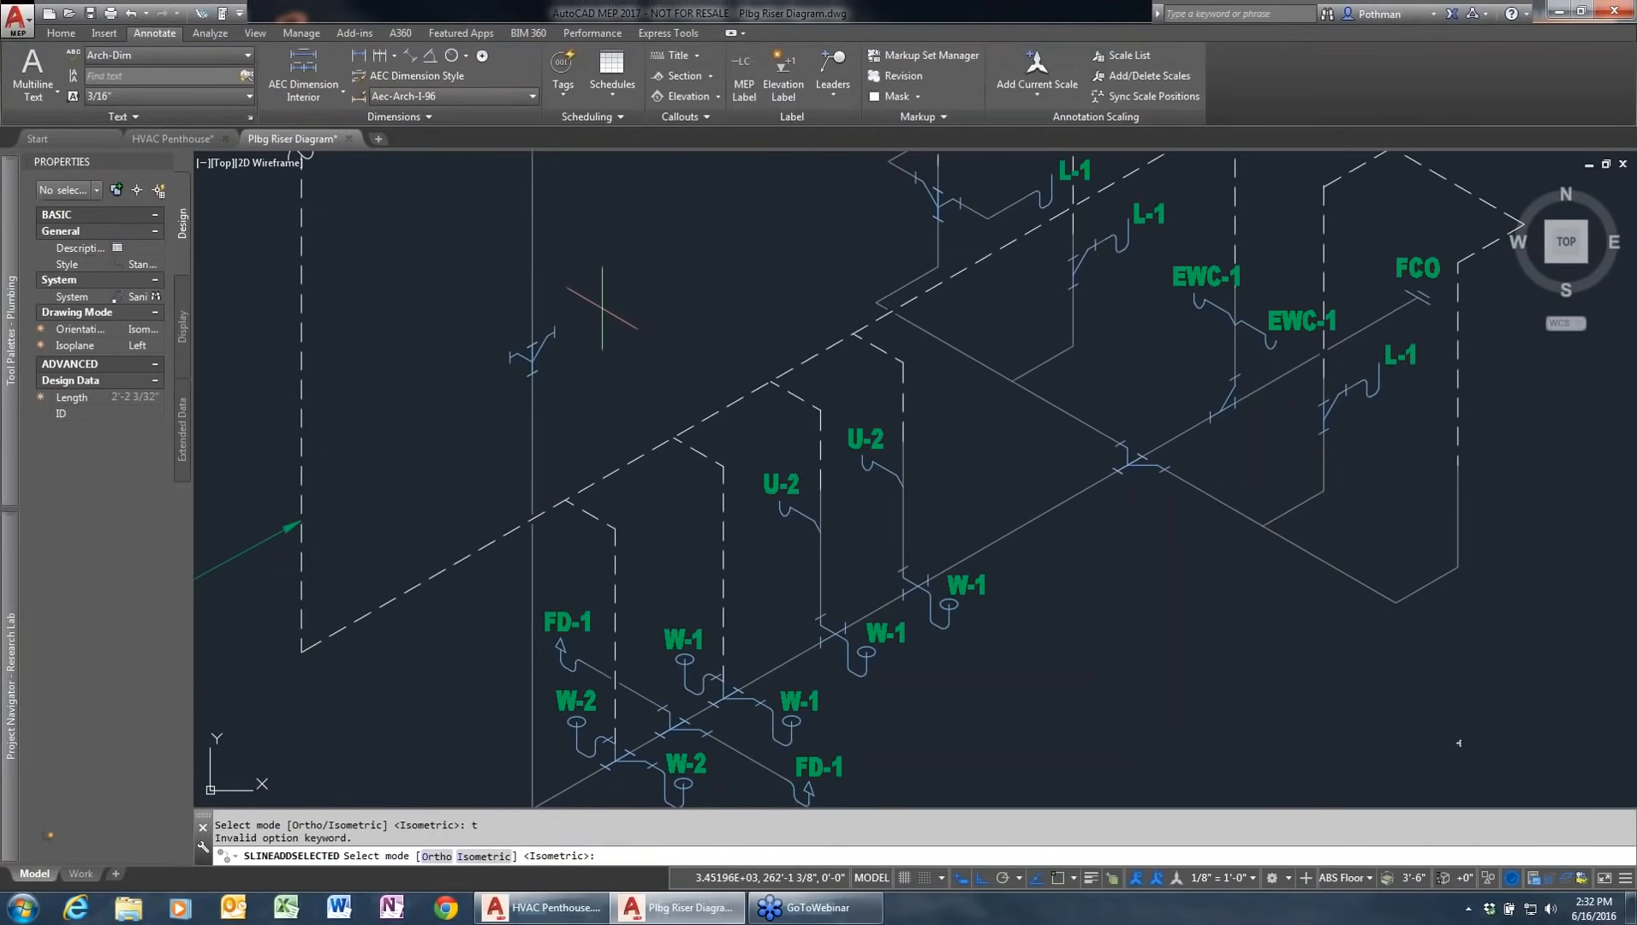
key("Return")
type("t")
key("Return")
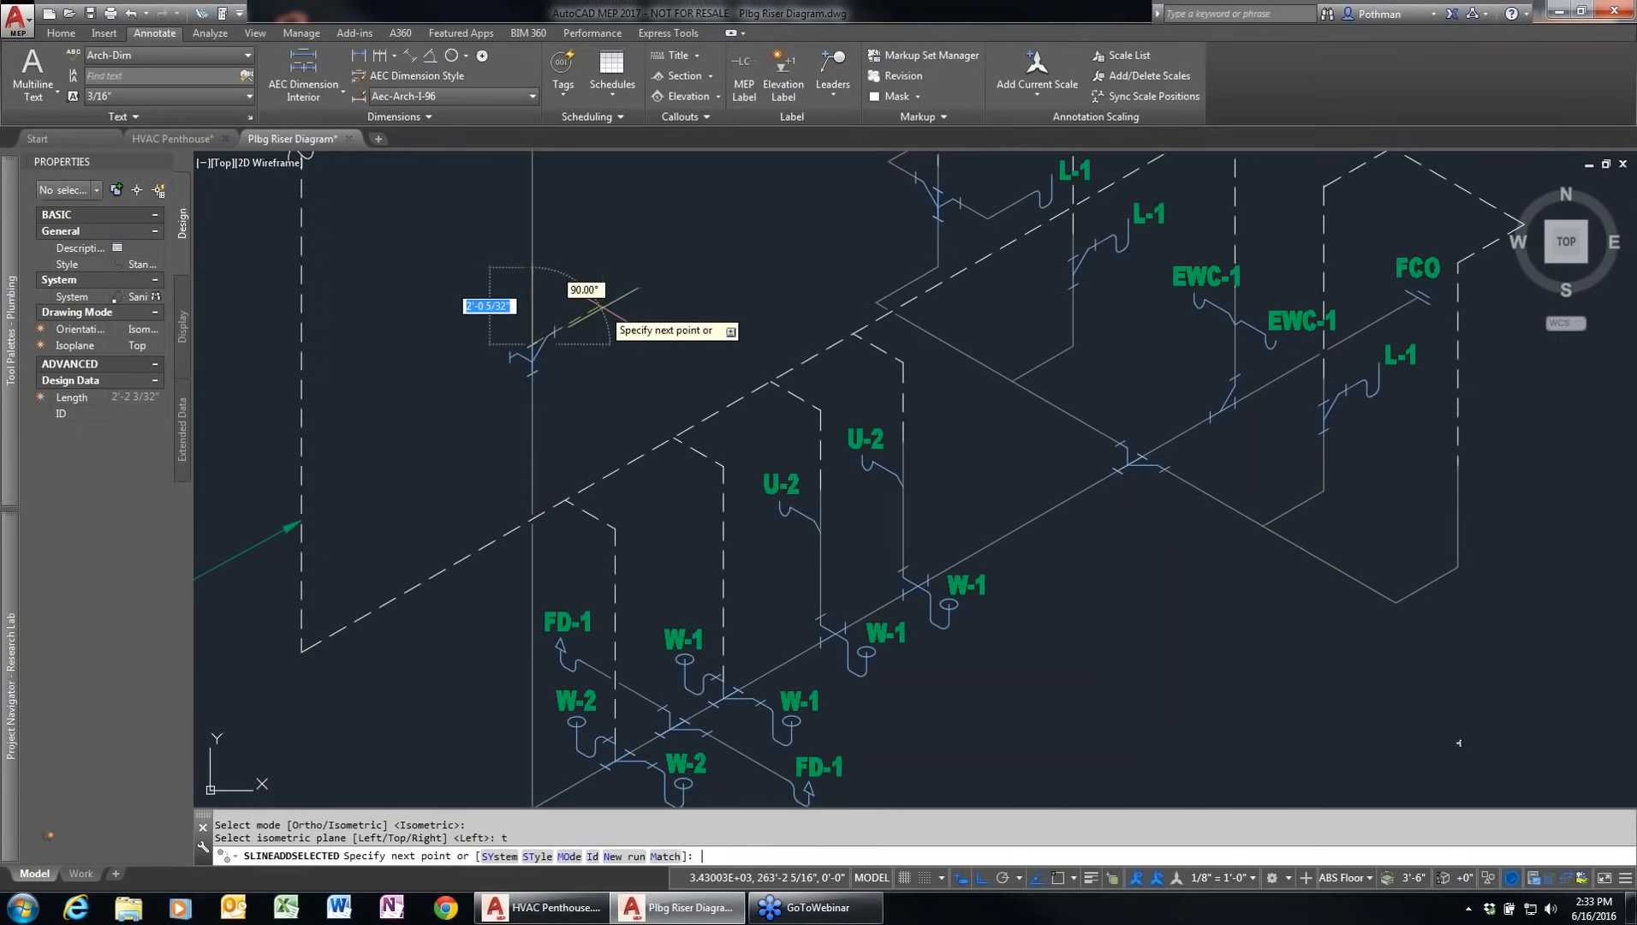
left_click(587, 270)
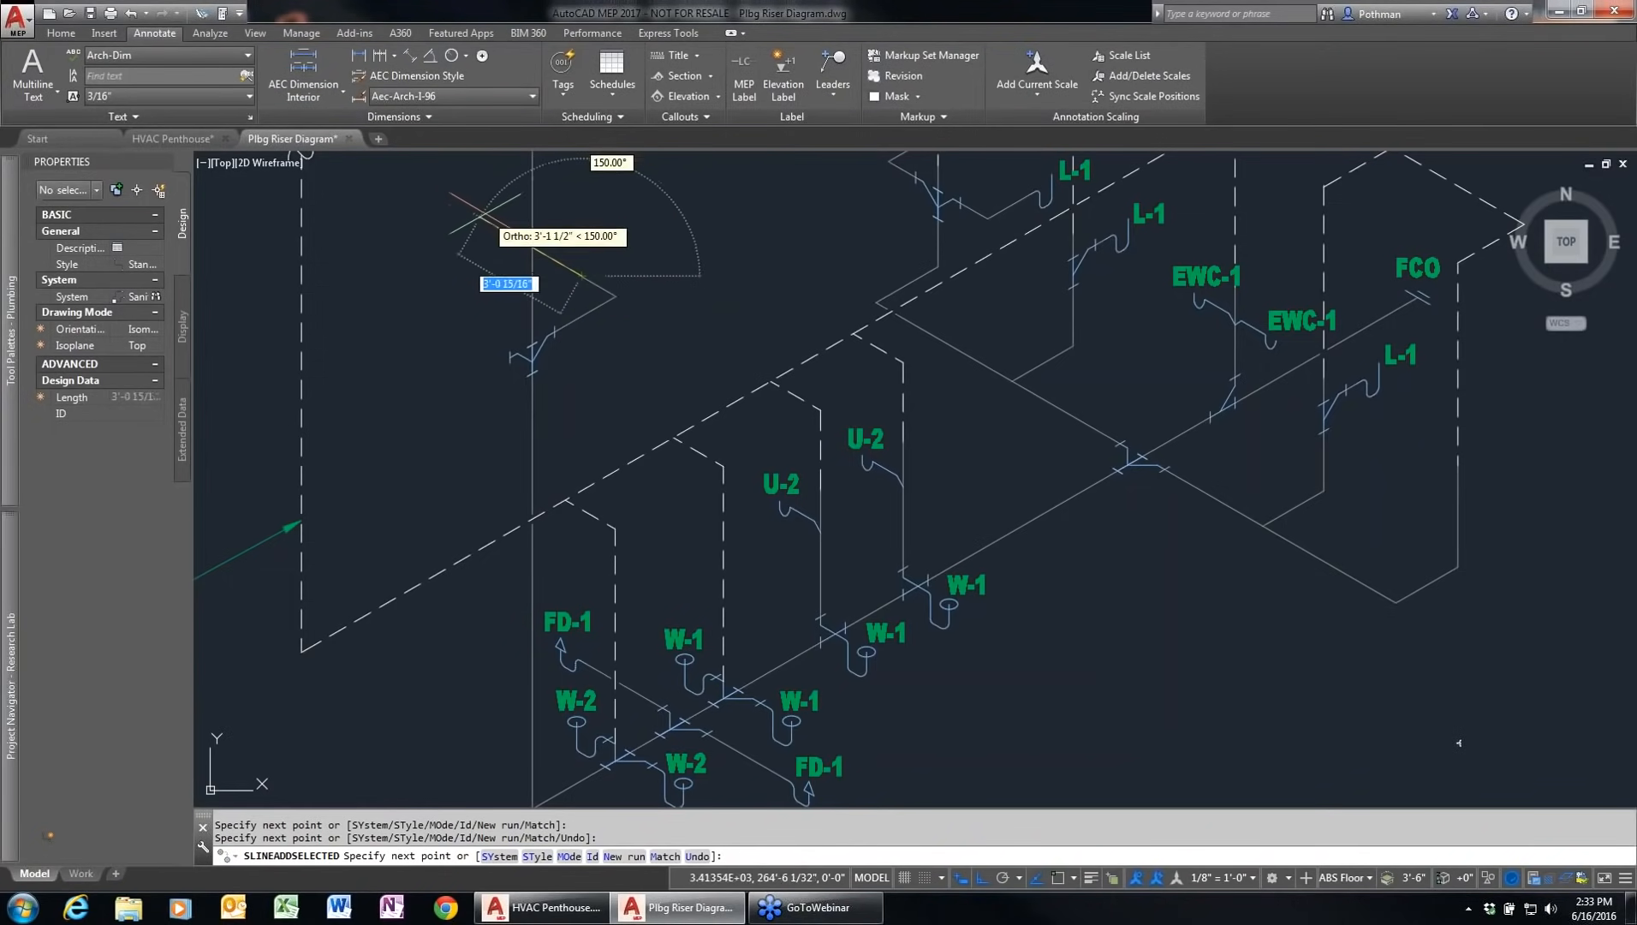
key("Return")
Step: Draw a matching two-segment schematic line from the double fitting's left branch, on the Top isoplane
left_click_drag(573, 324, 600, 291)
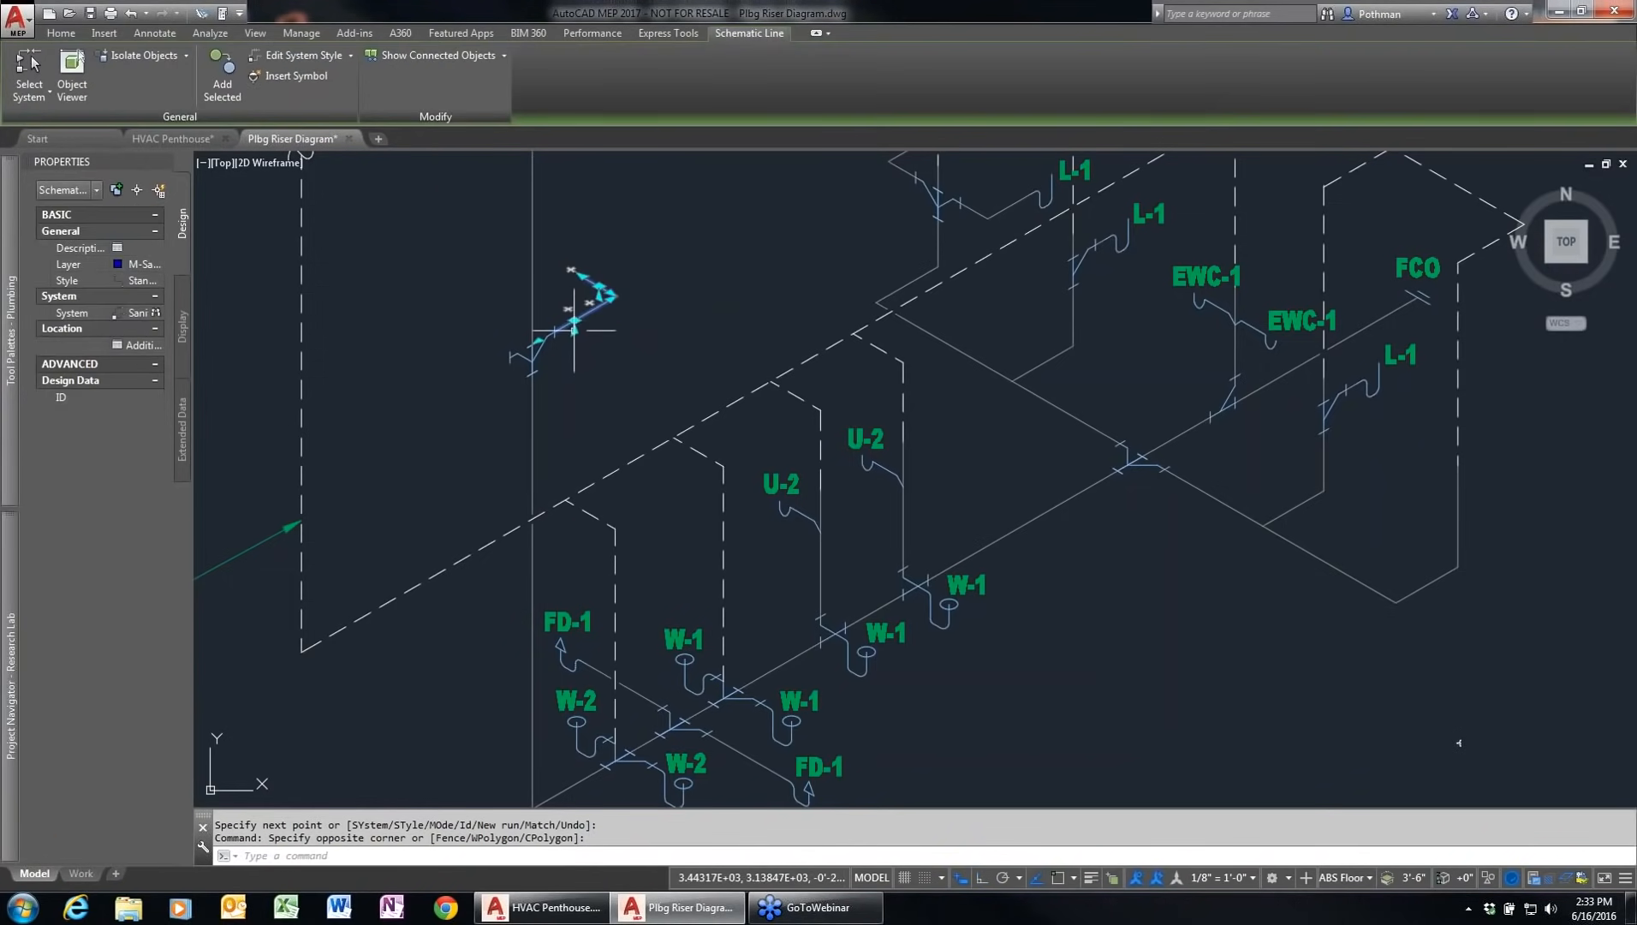
right_click(577, 328)
left_click(638, 482)
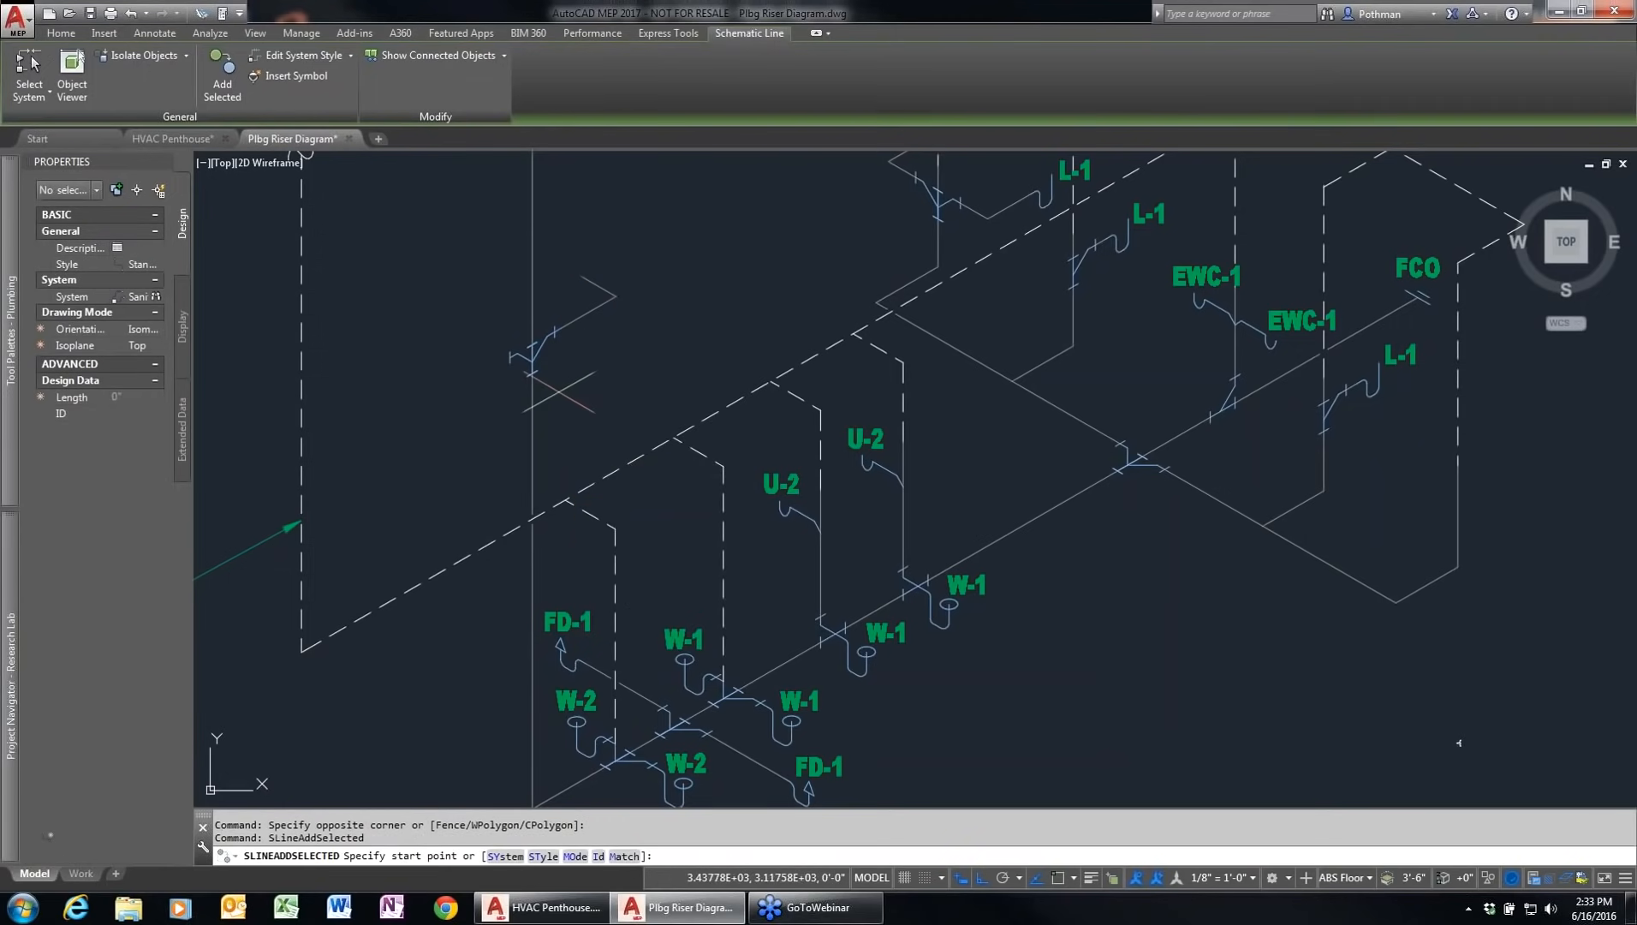
left_click(531, 343)
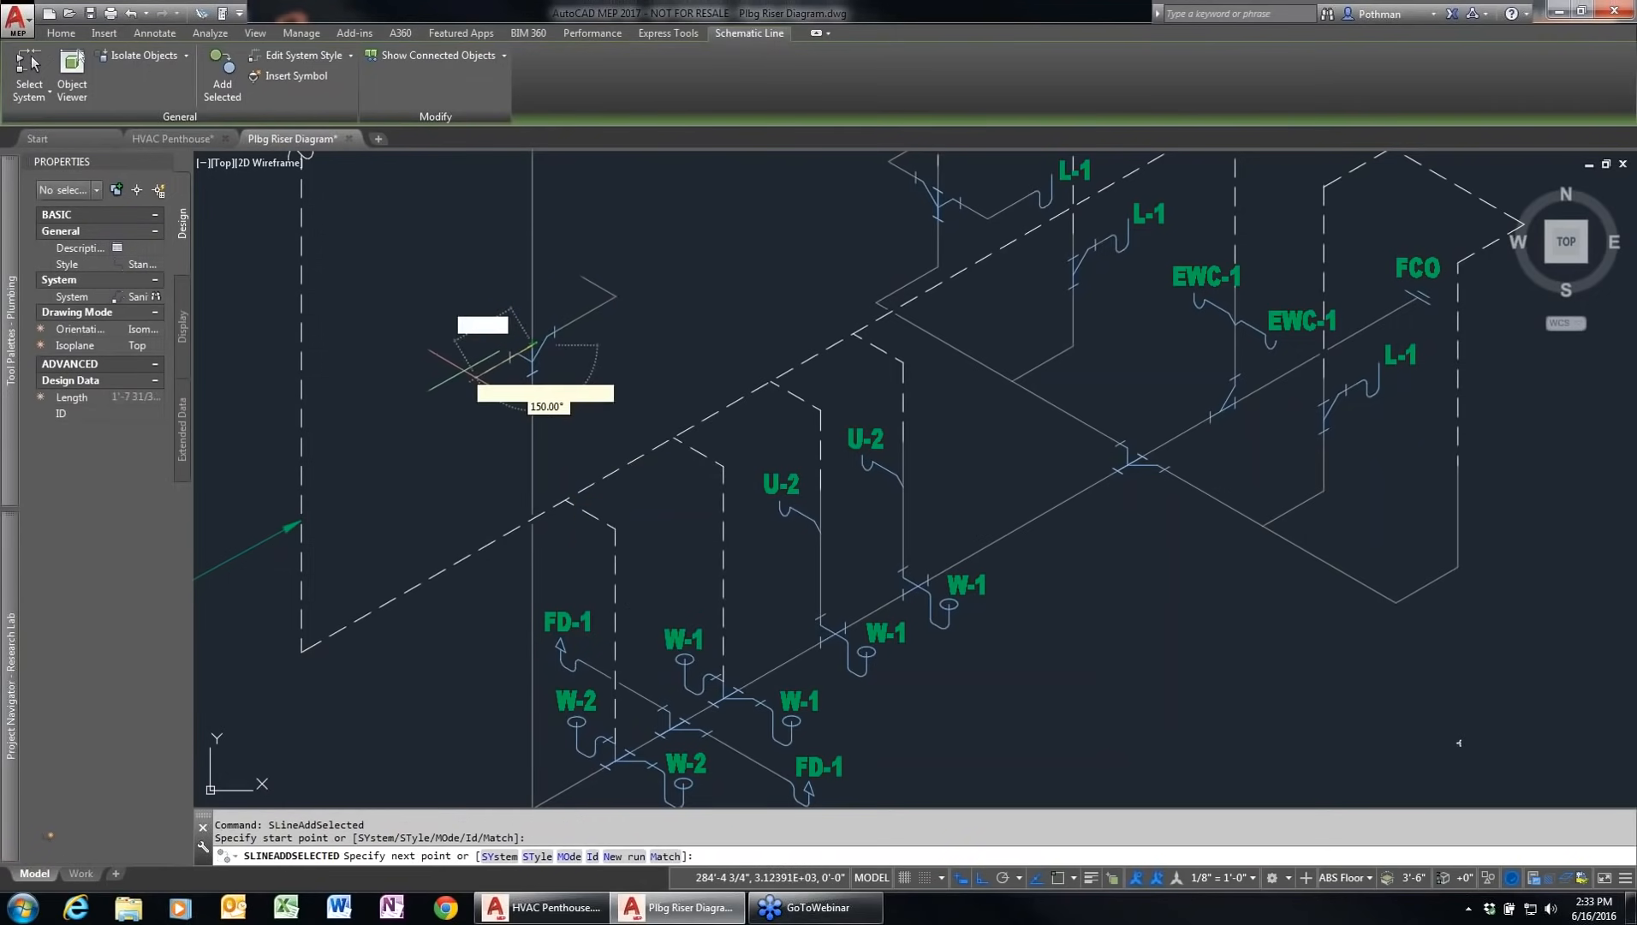
left_click(463, 382)
left_click(409, 353)
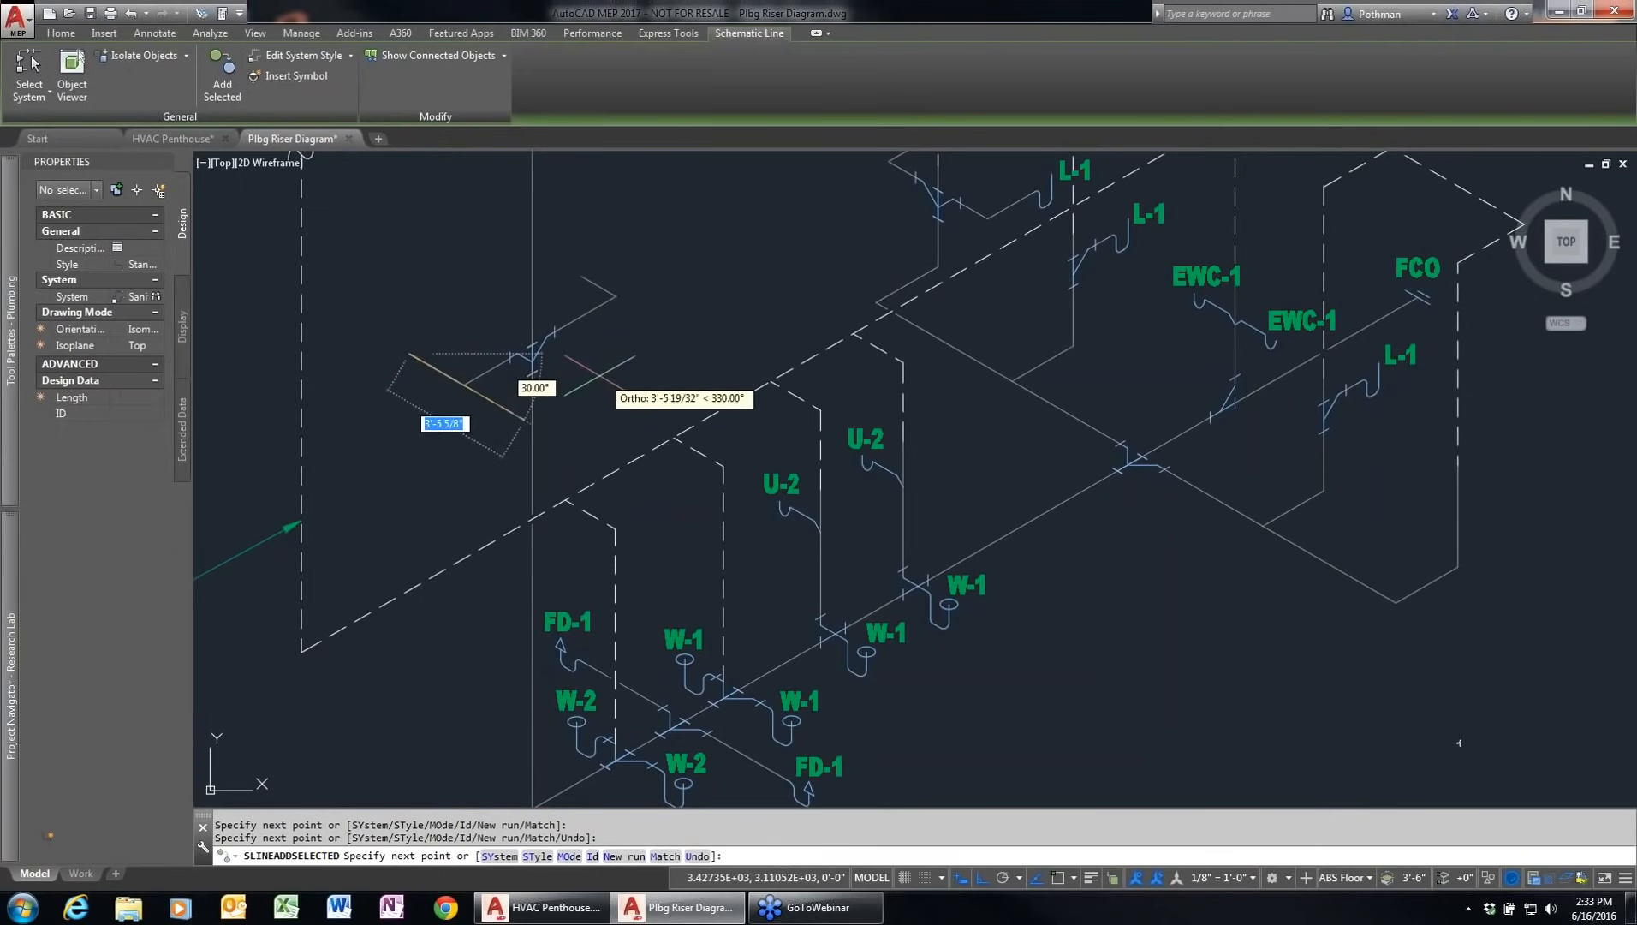
key("Return")
Step: Add copies of the L-1 fixture trap symbol to the free ends of both new branch lines, aligned with the lines
left_click(1044, 203)
right_click(1045, 205)
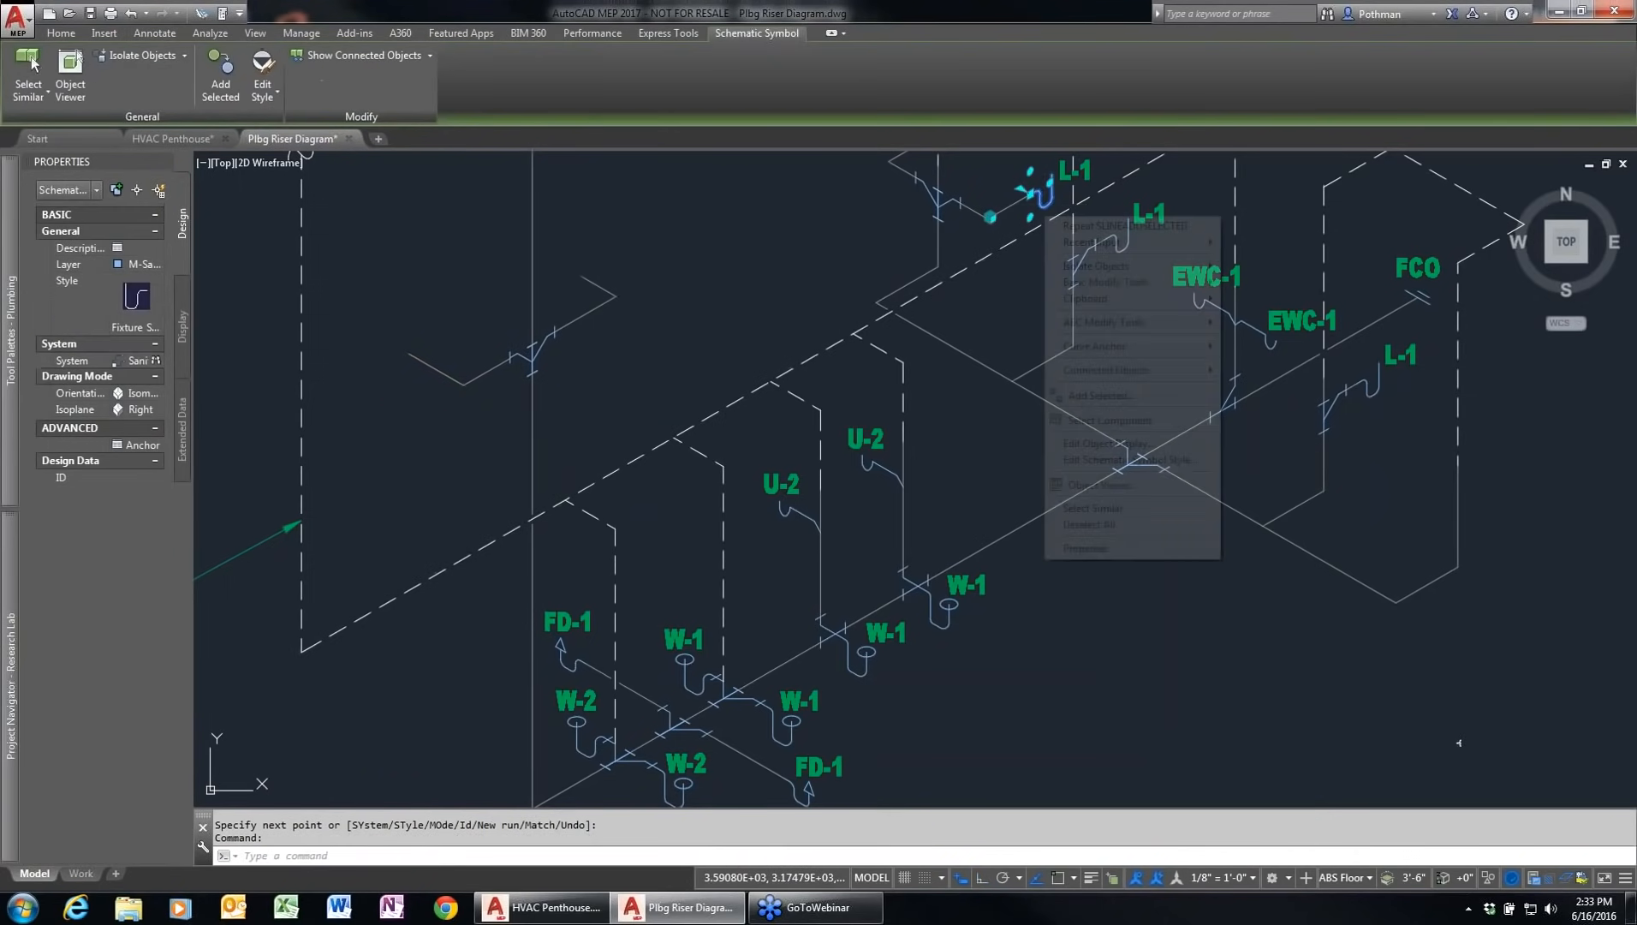
left_click(1104, 395)
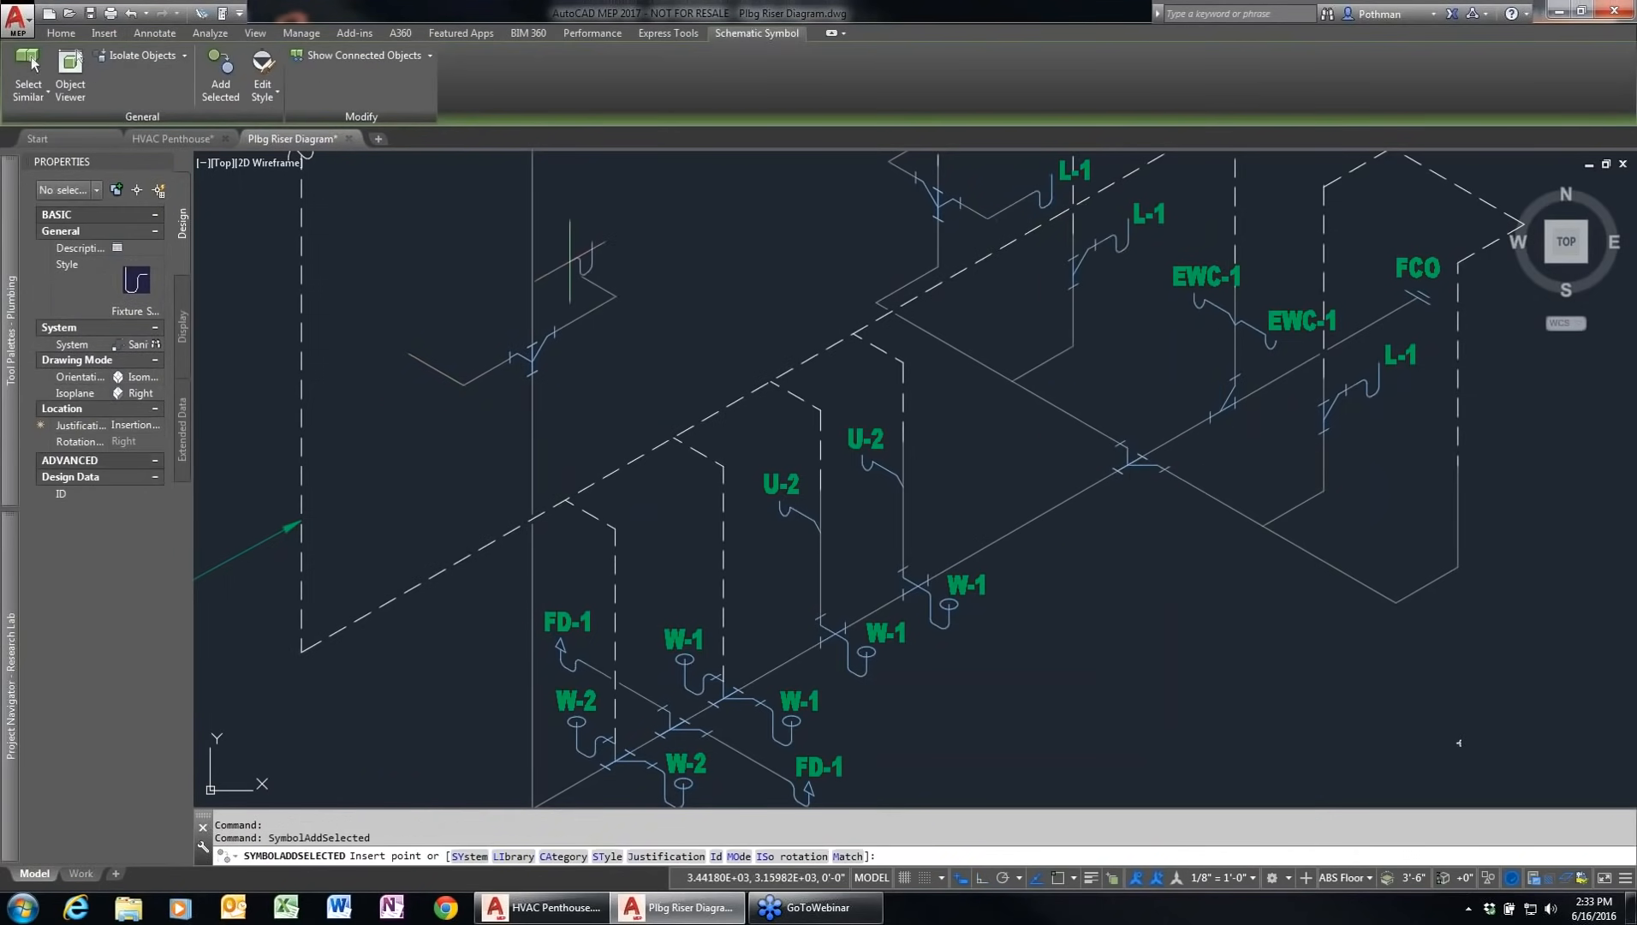
left_click(588, 274)
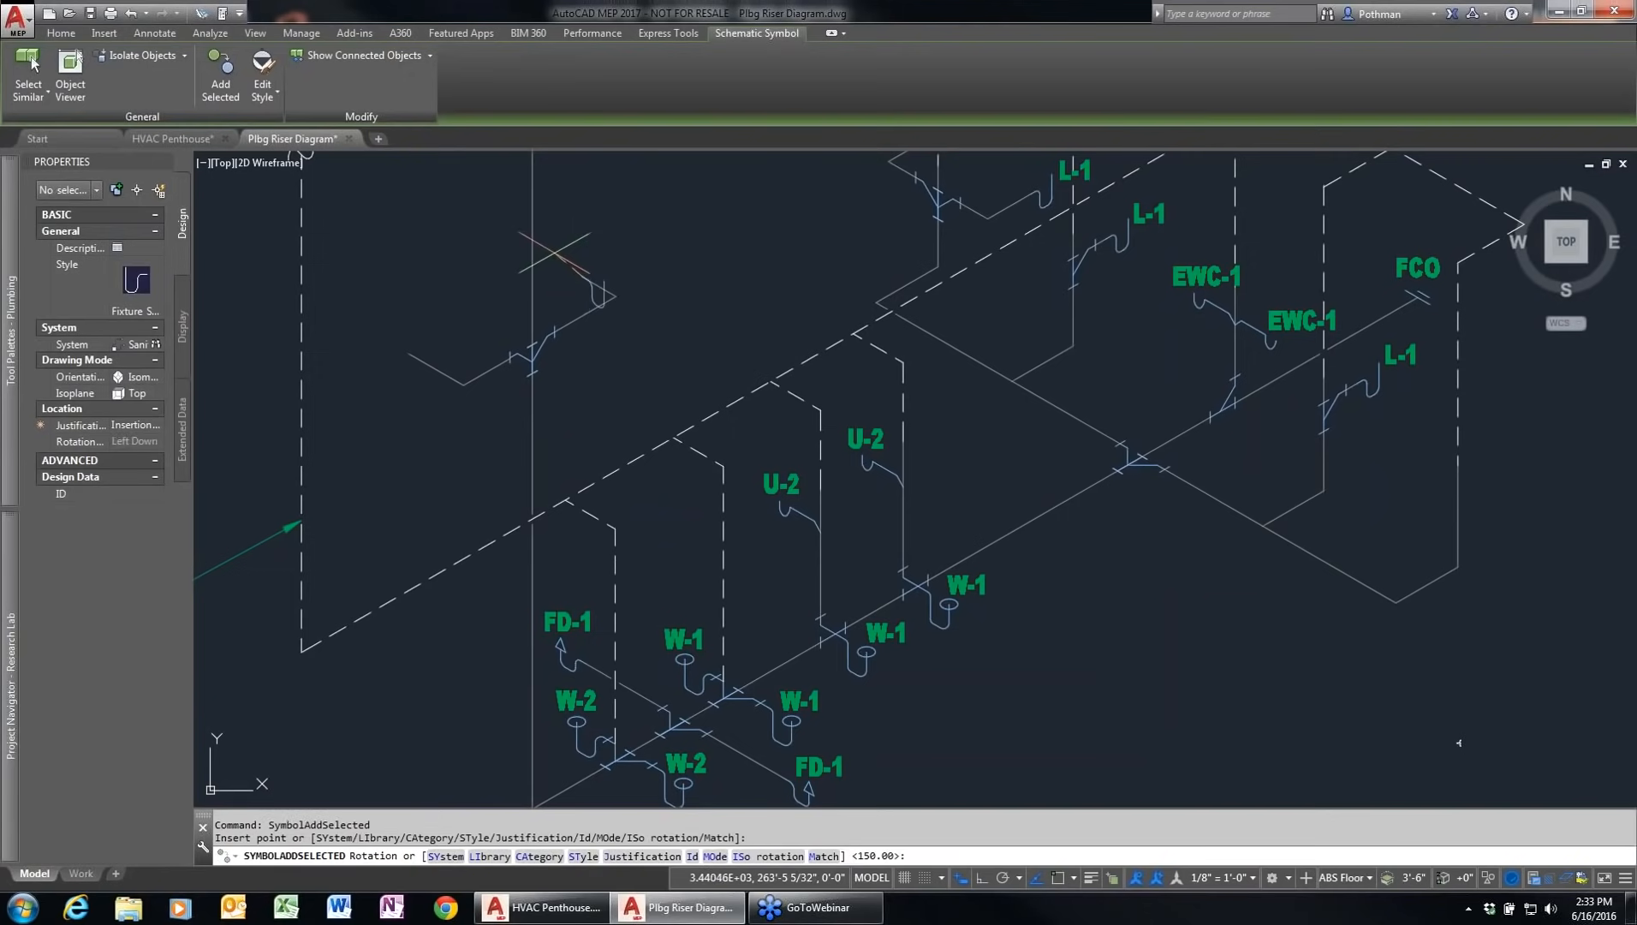
left_click(752, 387)
left_click(396, 352)
left_click(492, 428)
key("Return")
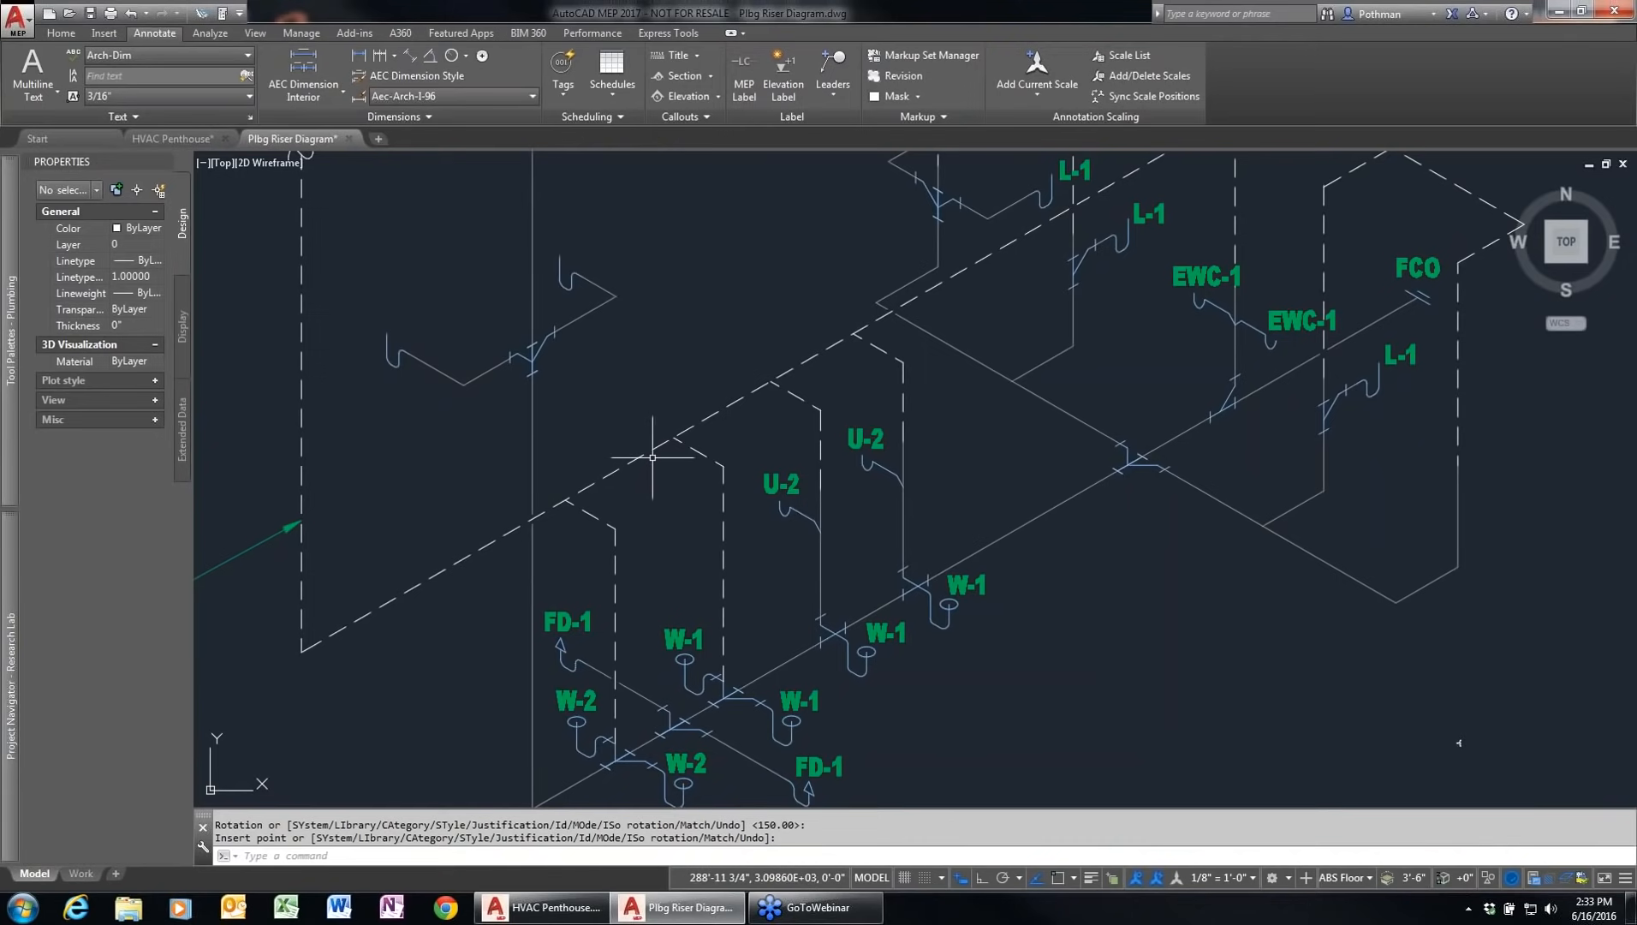
Step: Close the Plbg Riser Diagram drawing without saving its changes and open the Mech Schematics construct
left_click(349, 139)
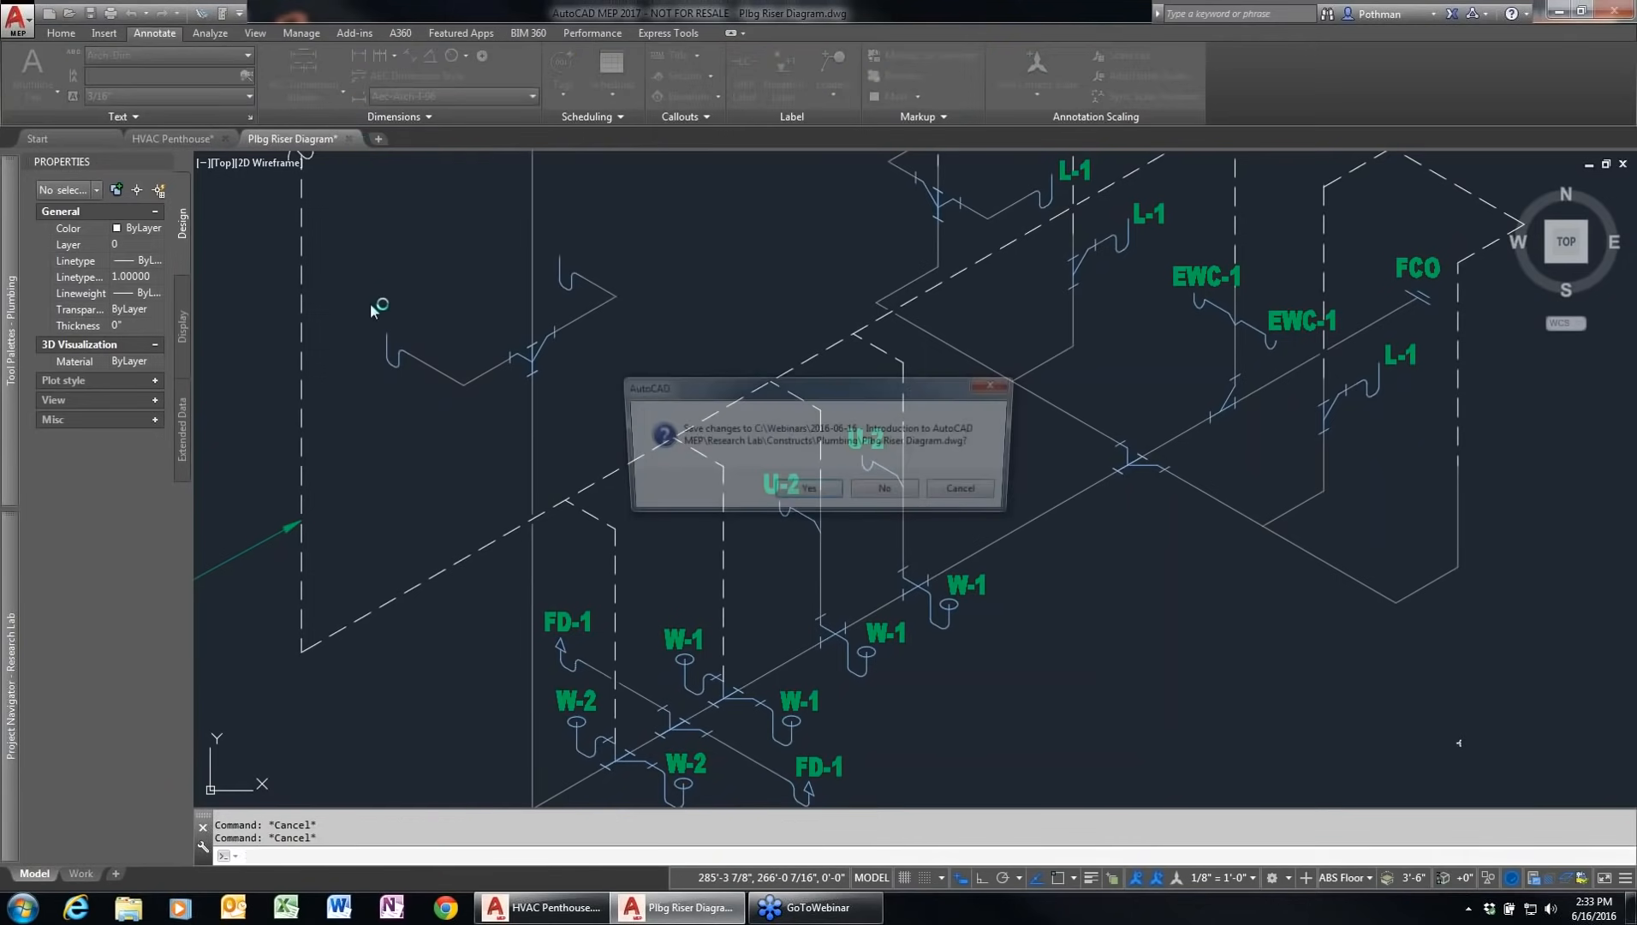
left_click(897, 497)
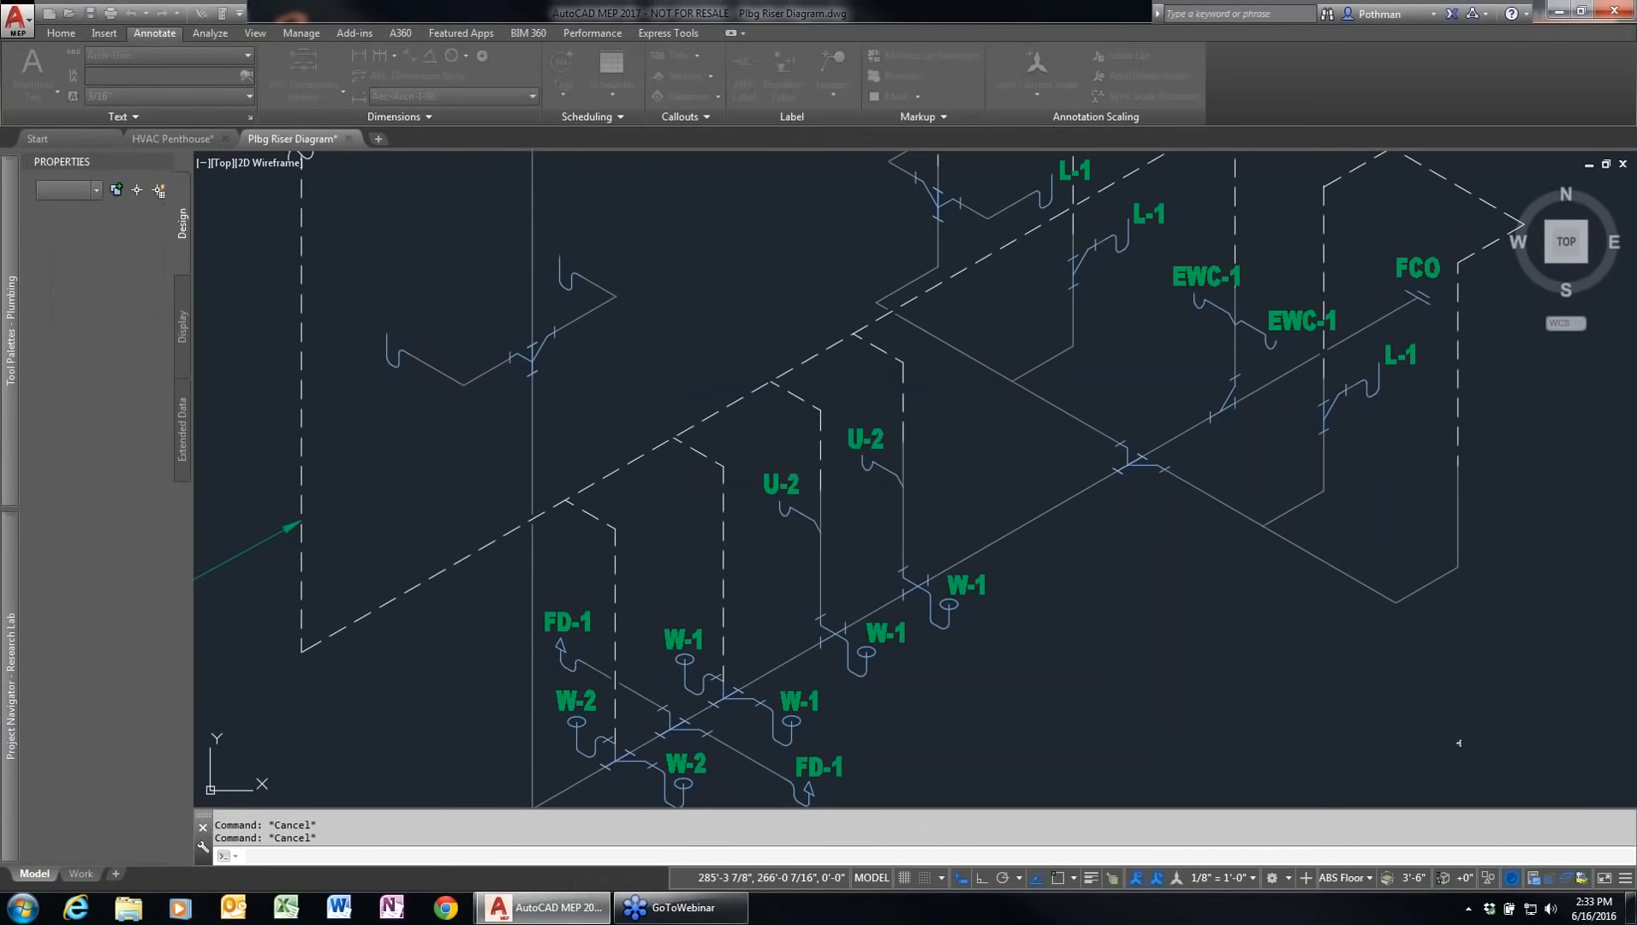
mouse_move(2, 437)
mouse_move(2, 622)
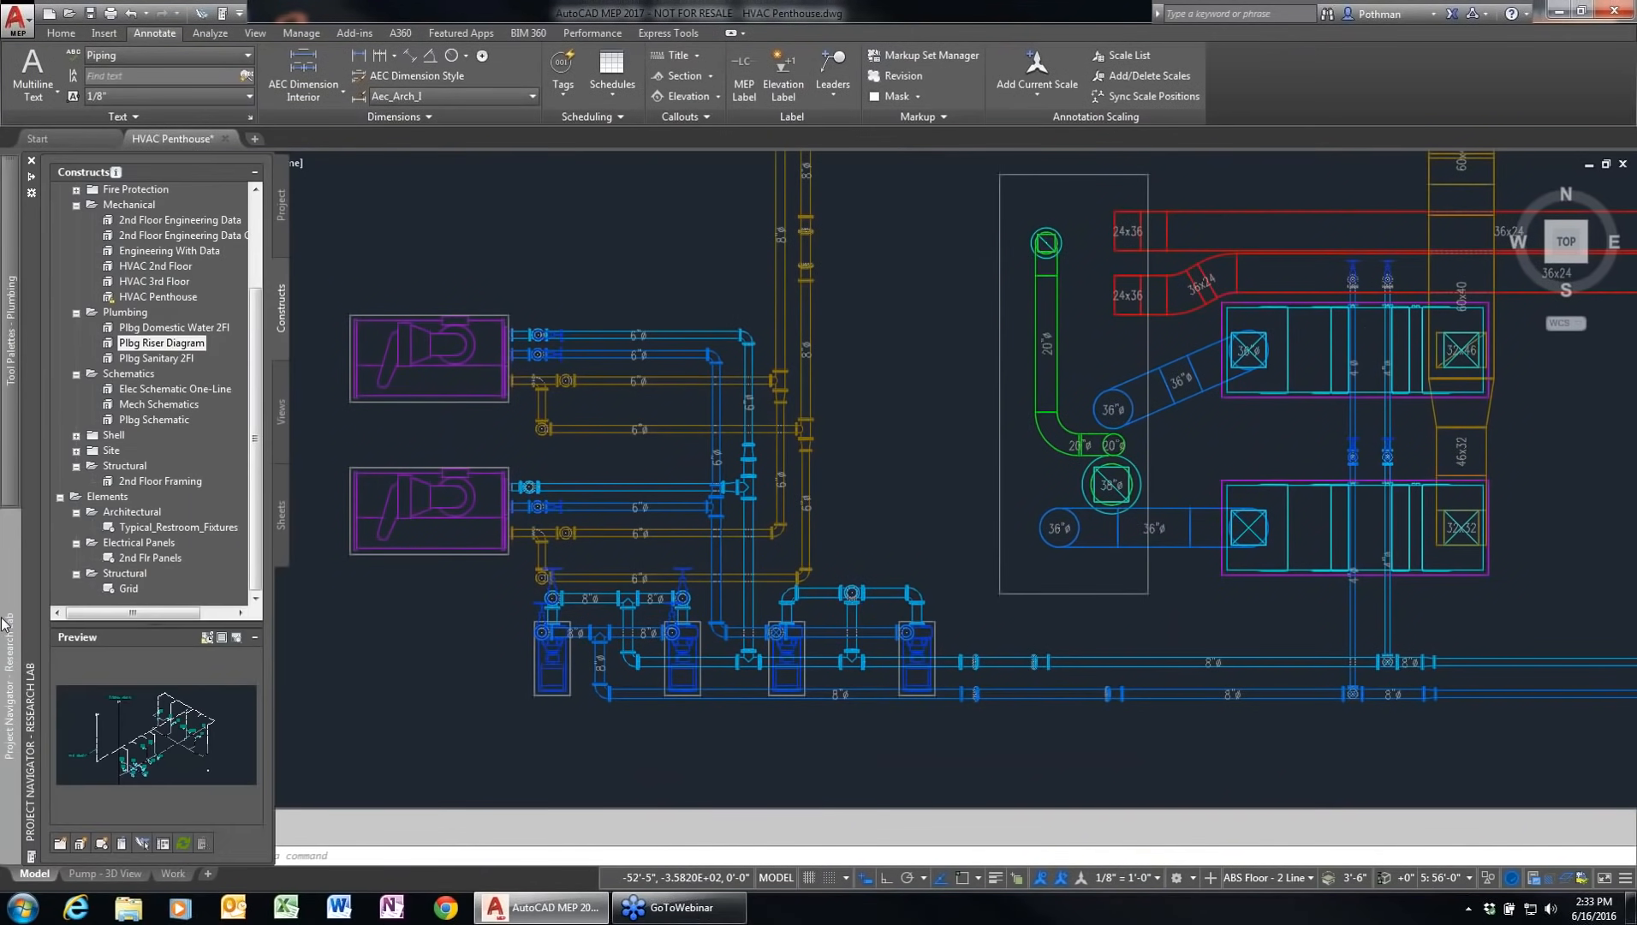
mouse_move(146, 411)
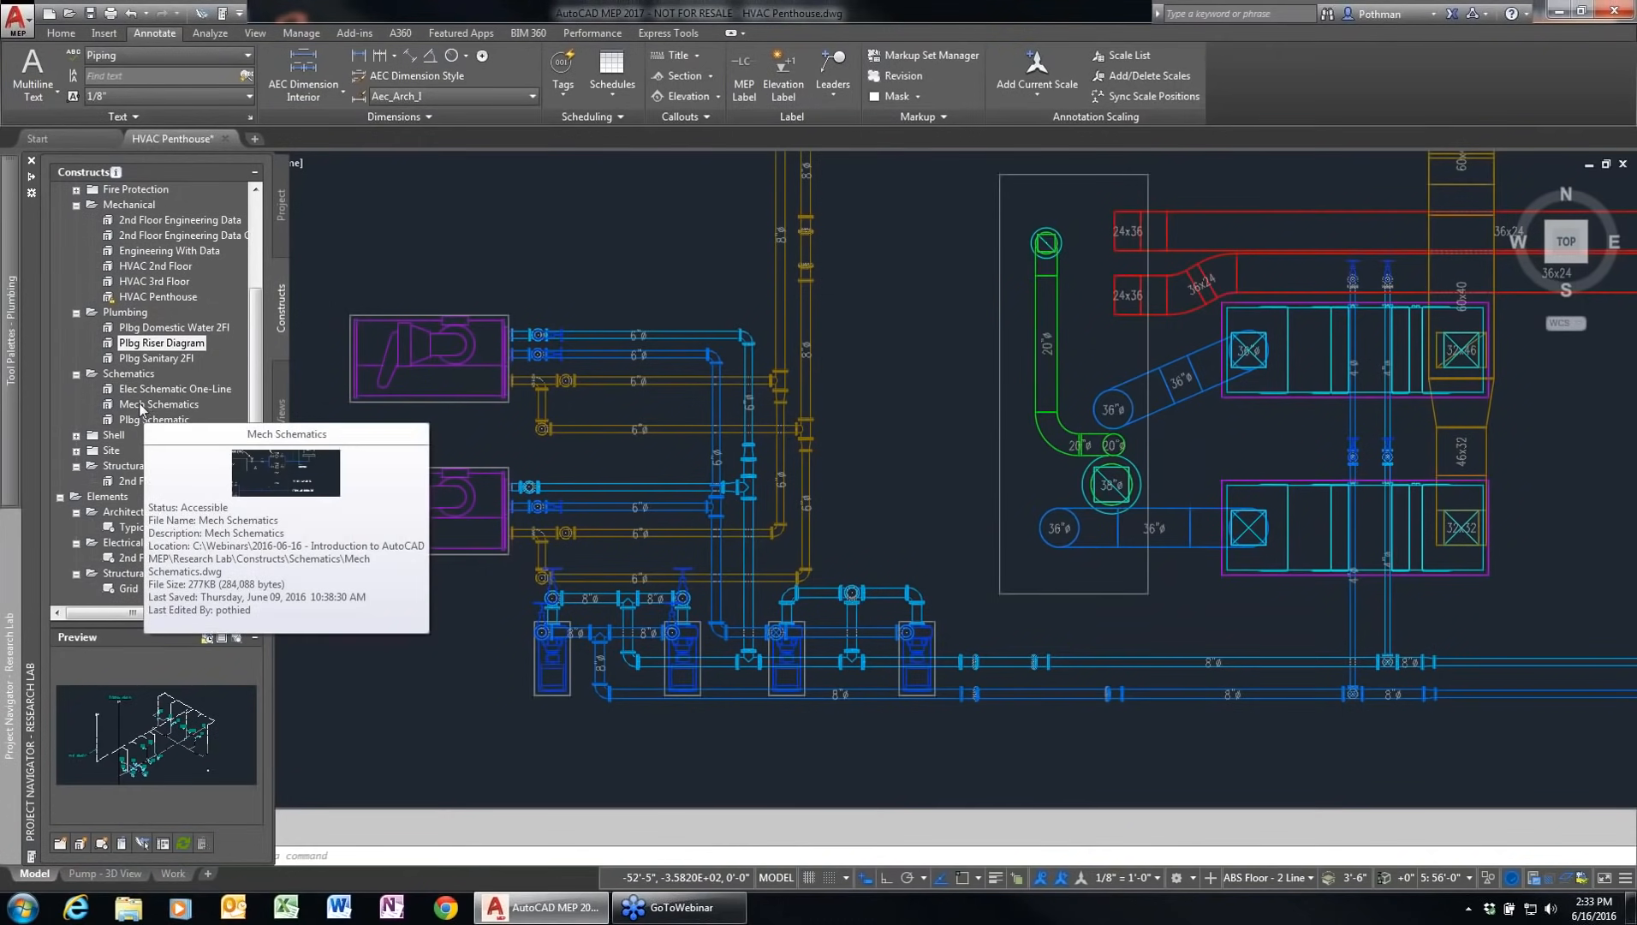
double_click(142, 405)
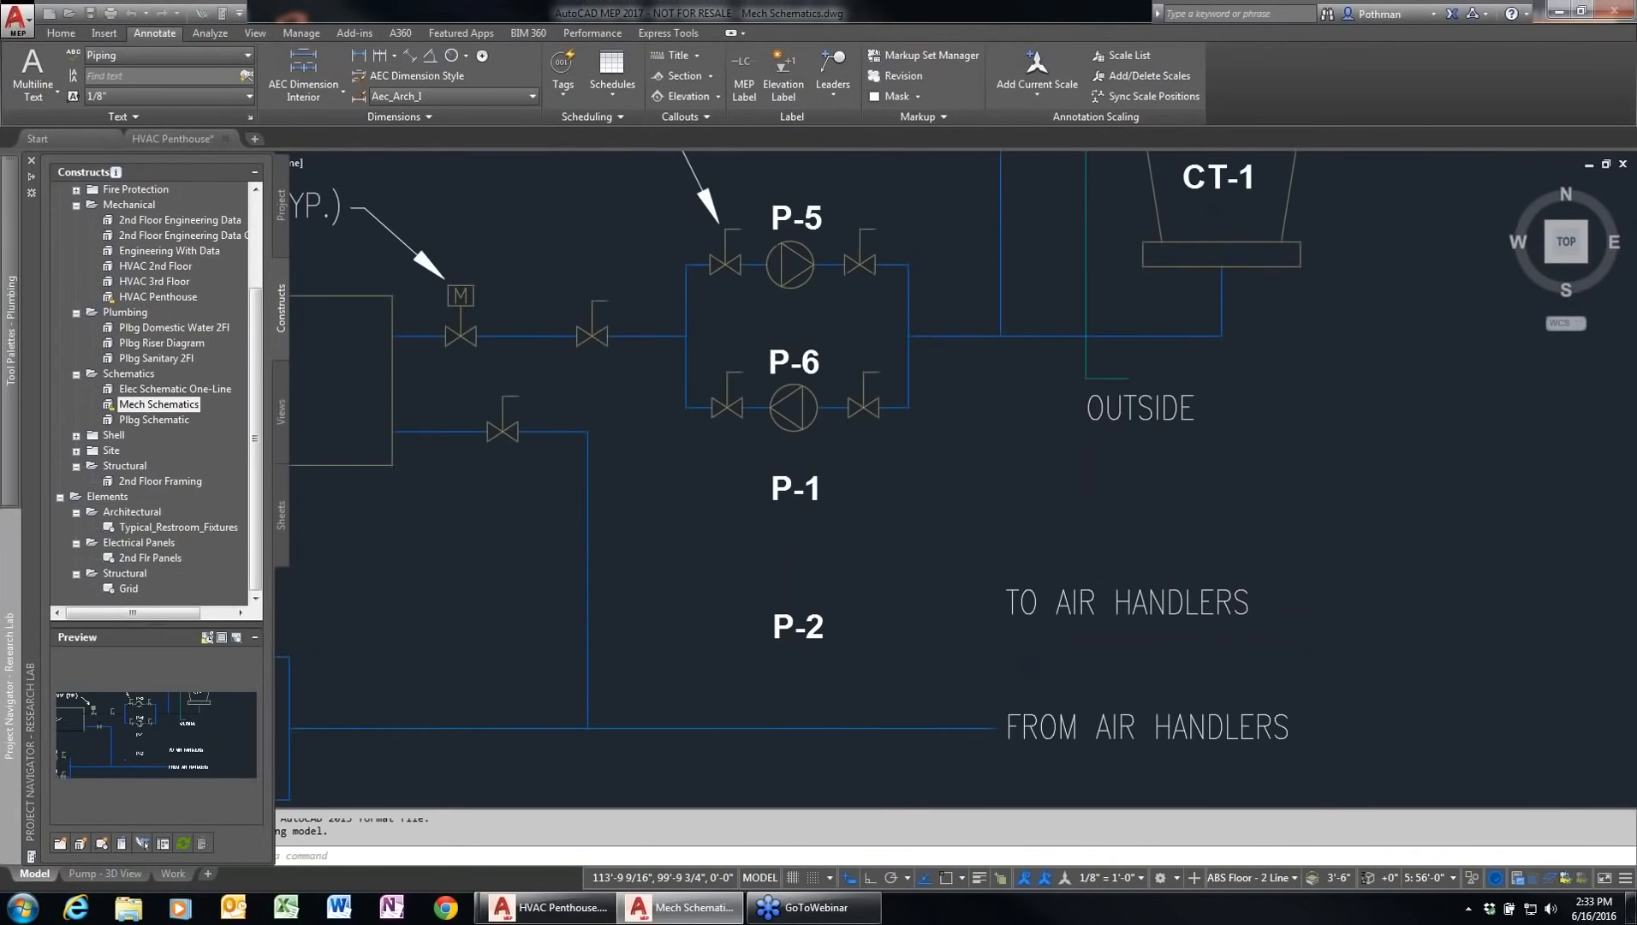
Step: Draw a schematic line matching the vertical pipe below C-1, branching off it, stepping up through P-1 and back down toward TO AIR HANDLERS
scroll(622, 476, "down", 5)
scroll(598, 453, "up", 3)
scroll(599, 453, "up", 4)
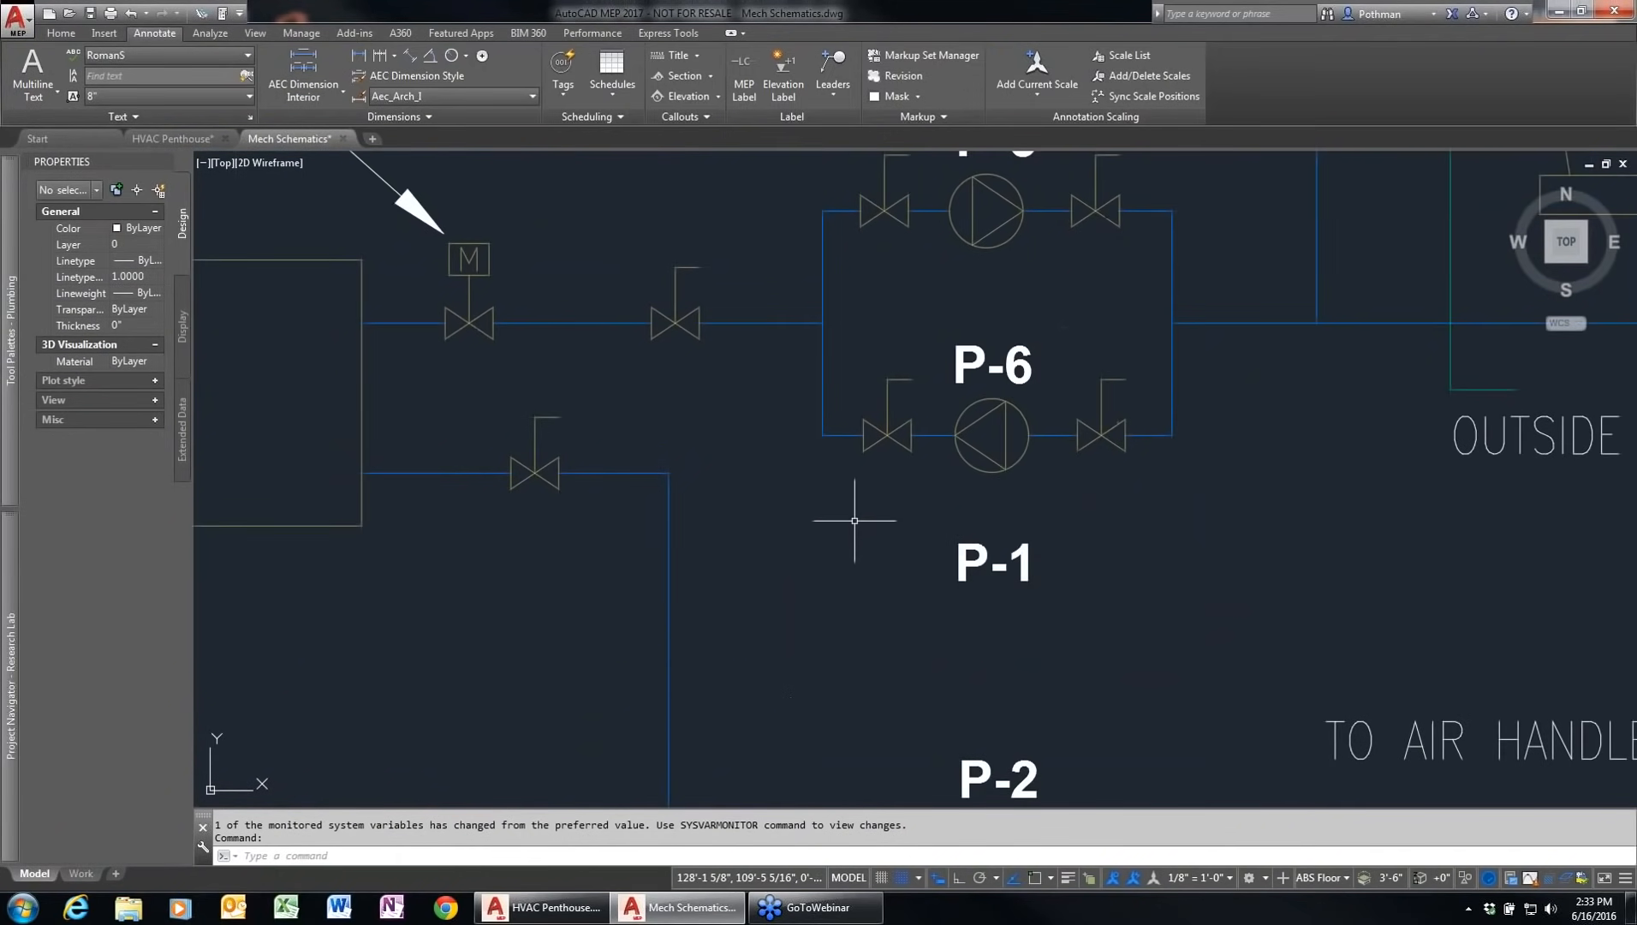
scroll(855, 519, "down", 2)
middle_click_drag(970, 565, 983, 504)
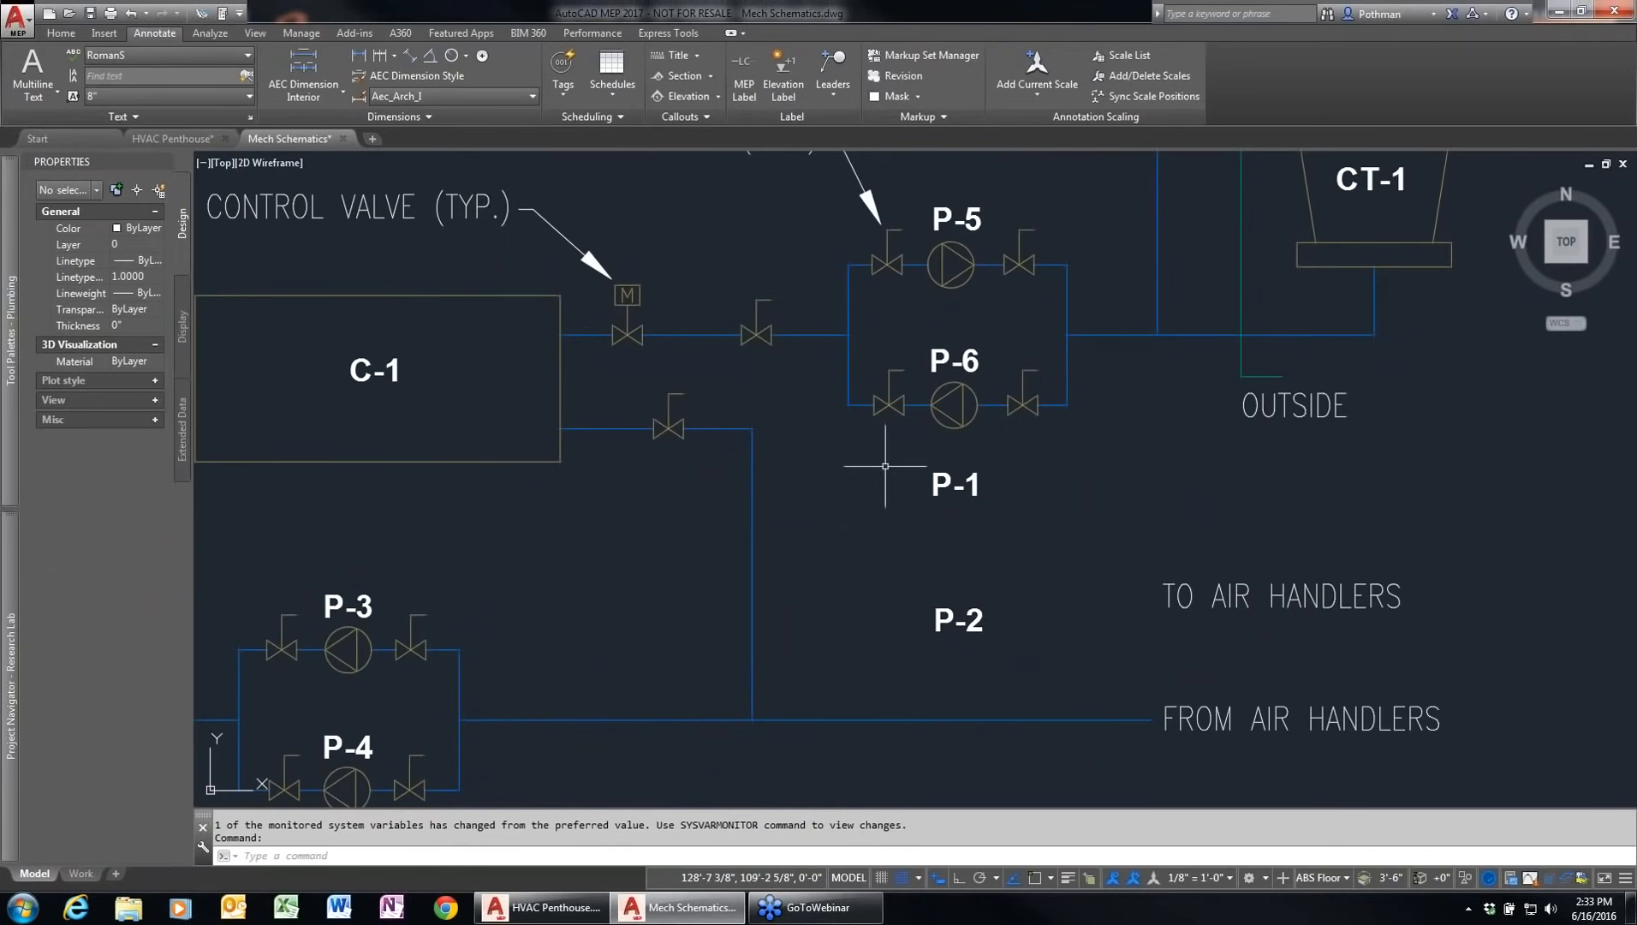
left_click(751, 544)
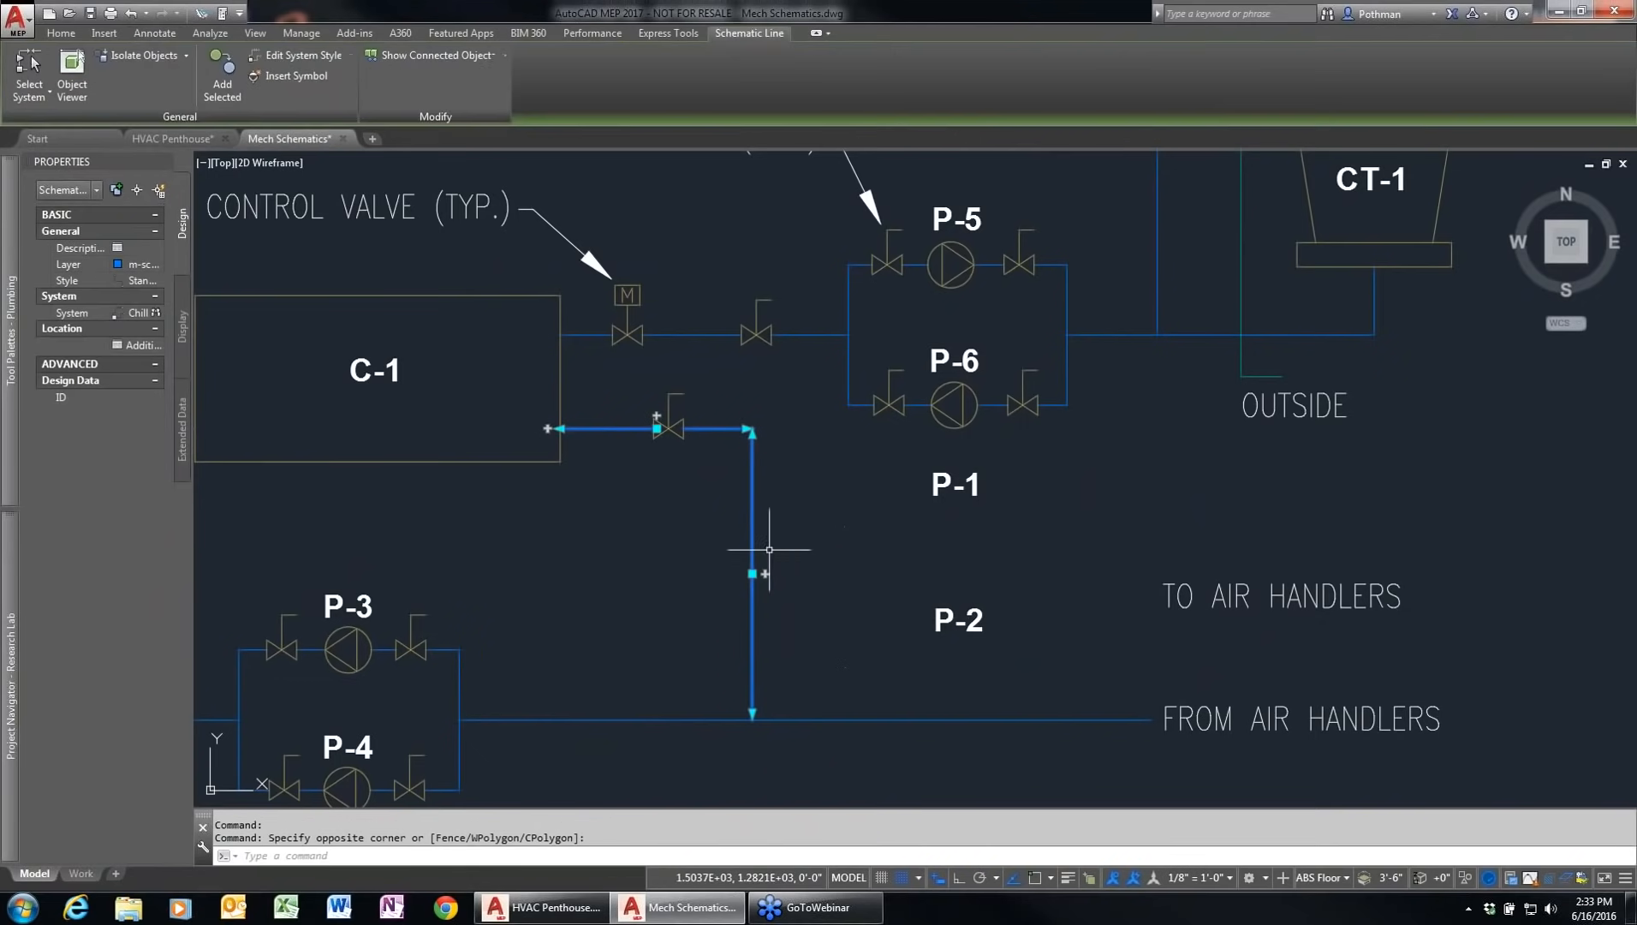
right_click(769, 551)
left_click(823, 690)
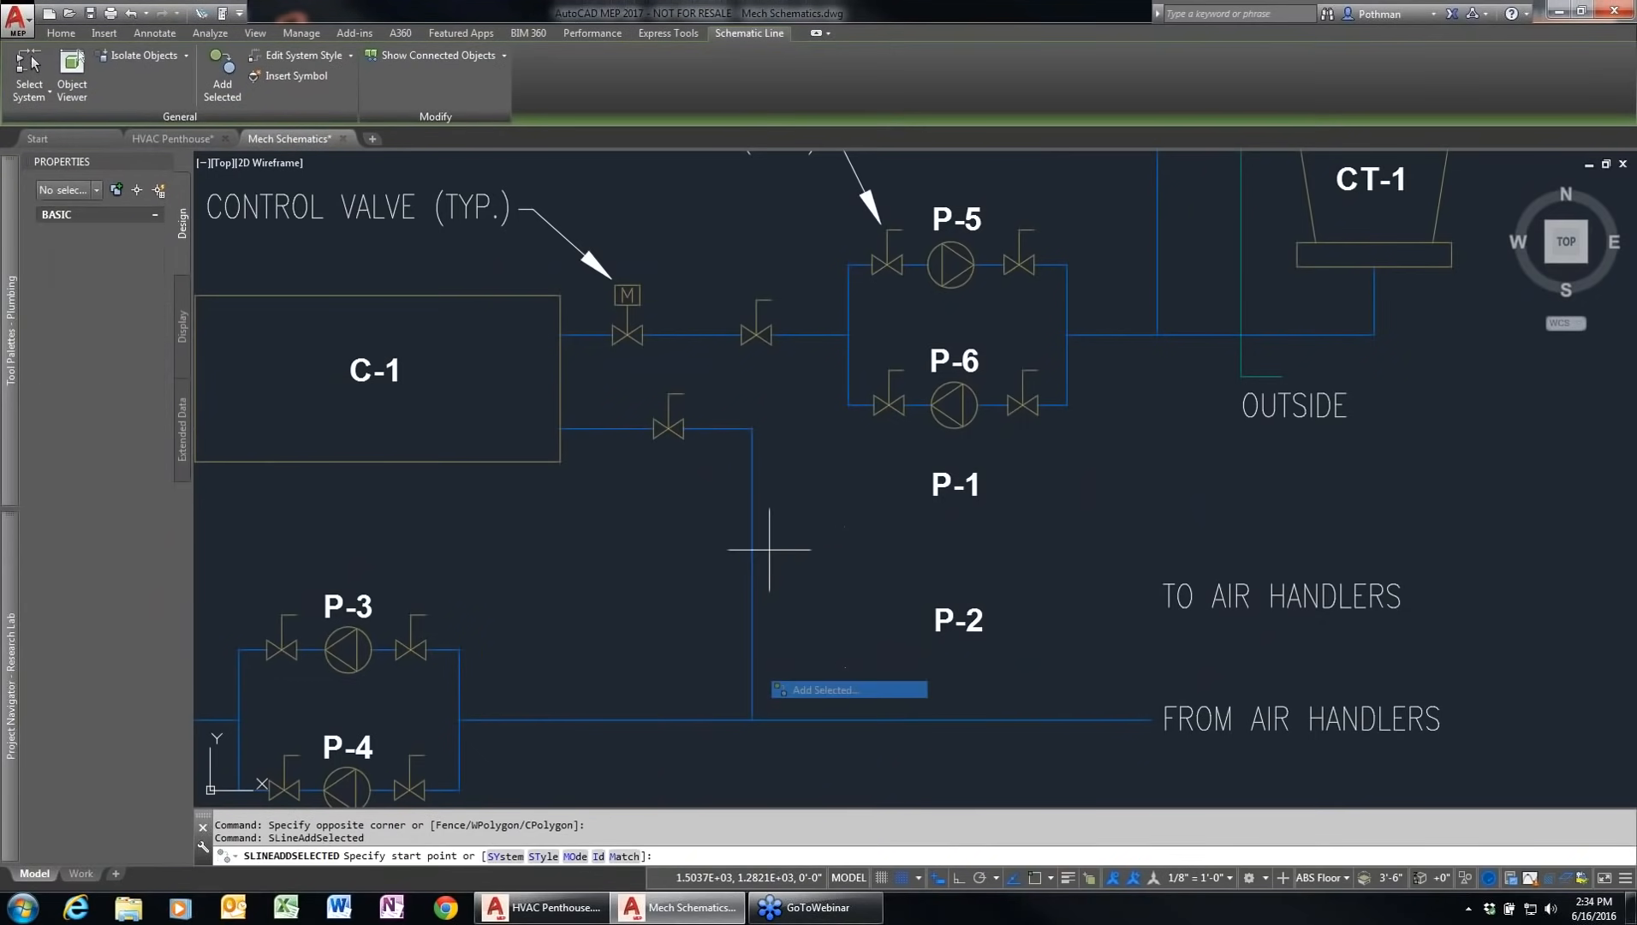
left_click(751, 561)
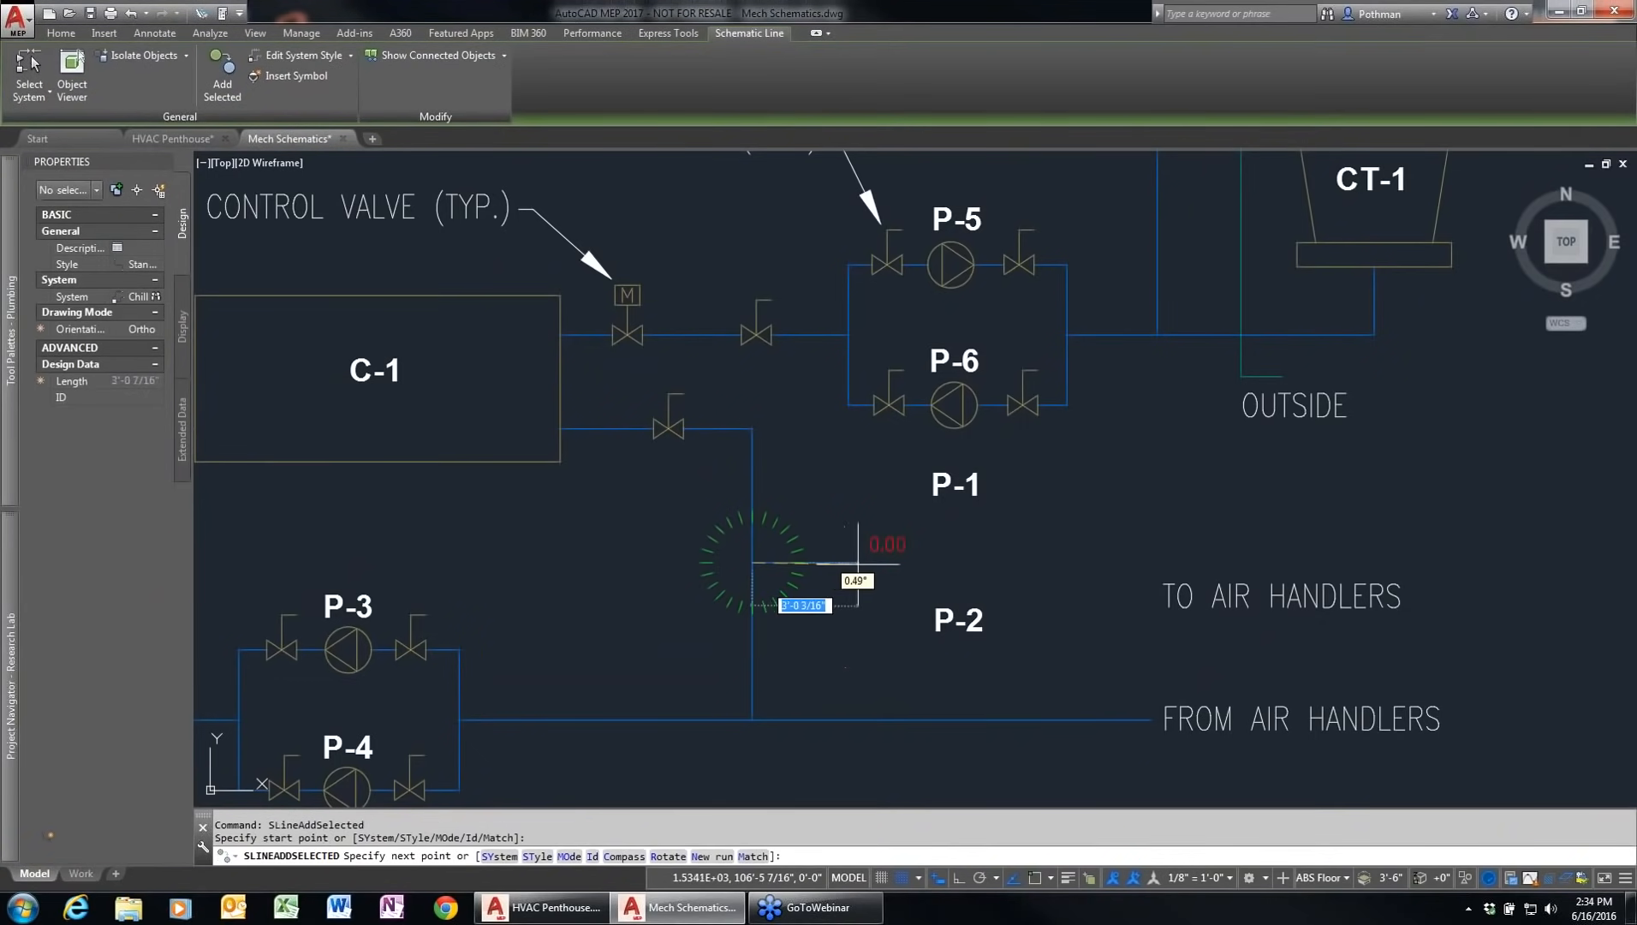
left_click(857, 562)
left_click(857, 489)
left_click(1083, 489)
left_click(1190, 556)
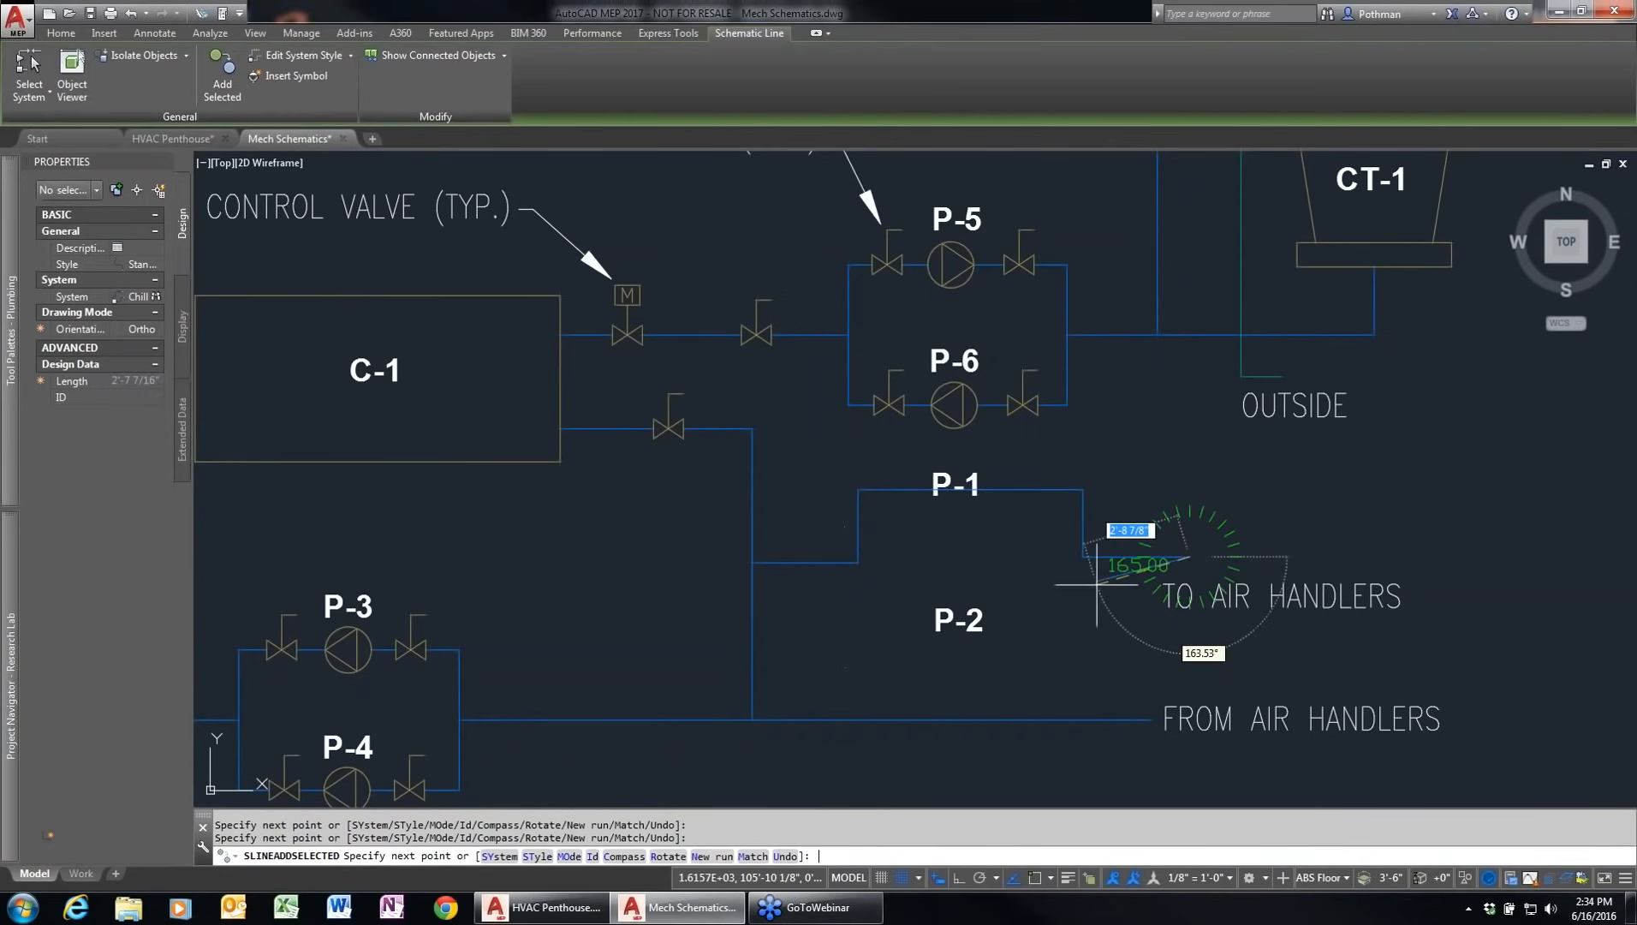
key("Return")
Step: Draw the parallel schematic line through P-2, from the P-1 branch corner down, across and back up to the air handler line
key("Return")
left_click(848, 562)
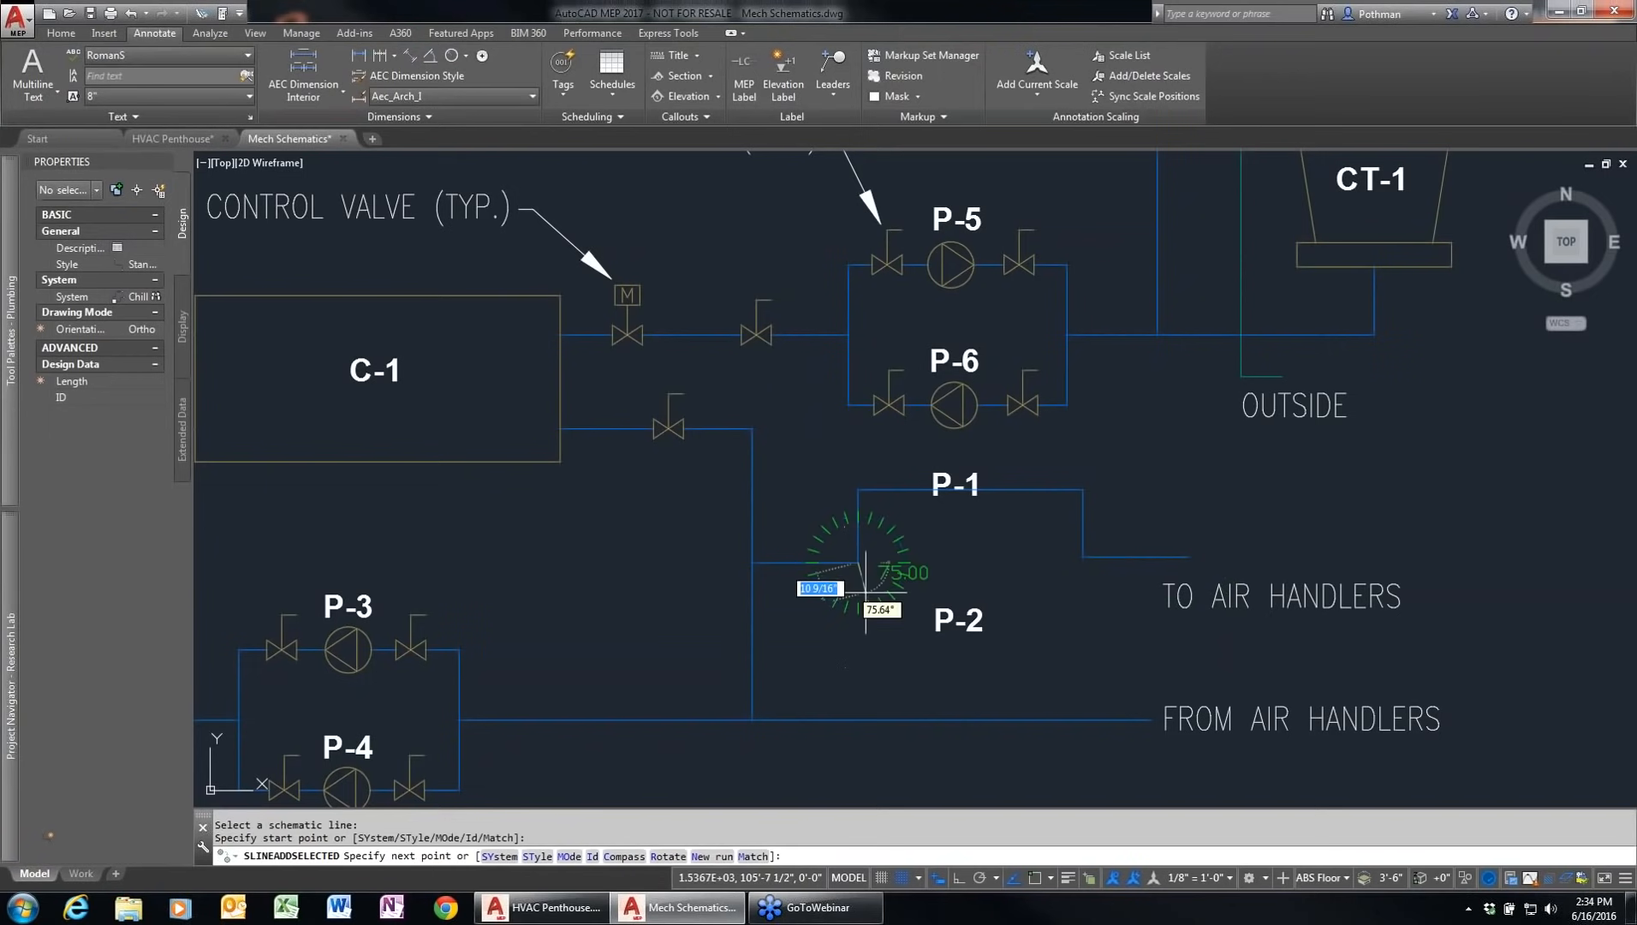
left_click(857, 637)
left_click(1083, 637)
left_click(1083, 556)
key("Return")
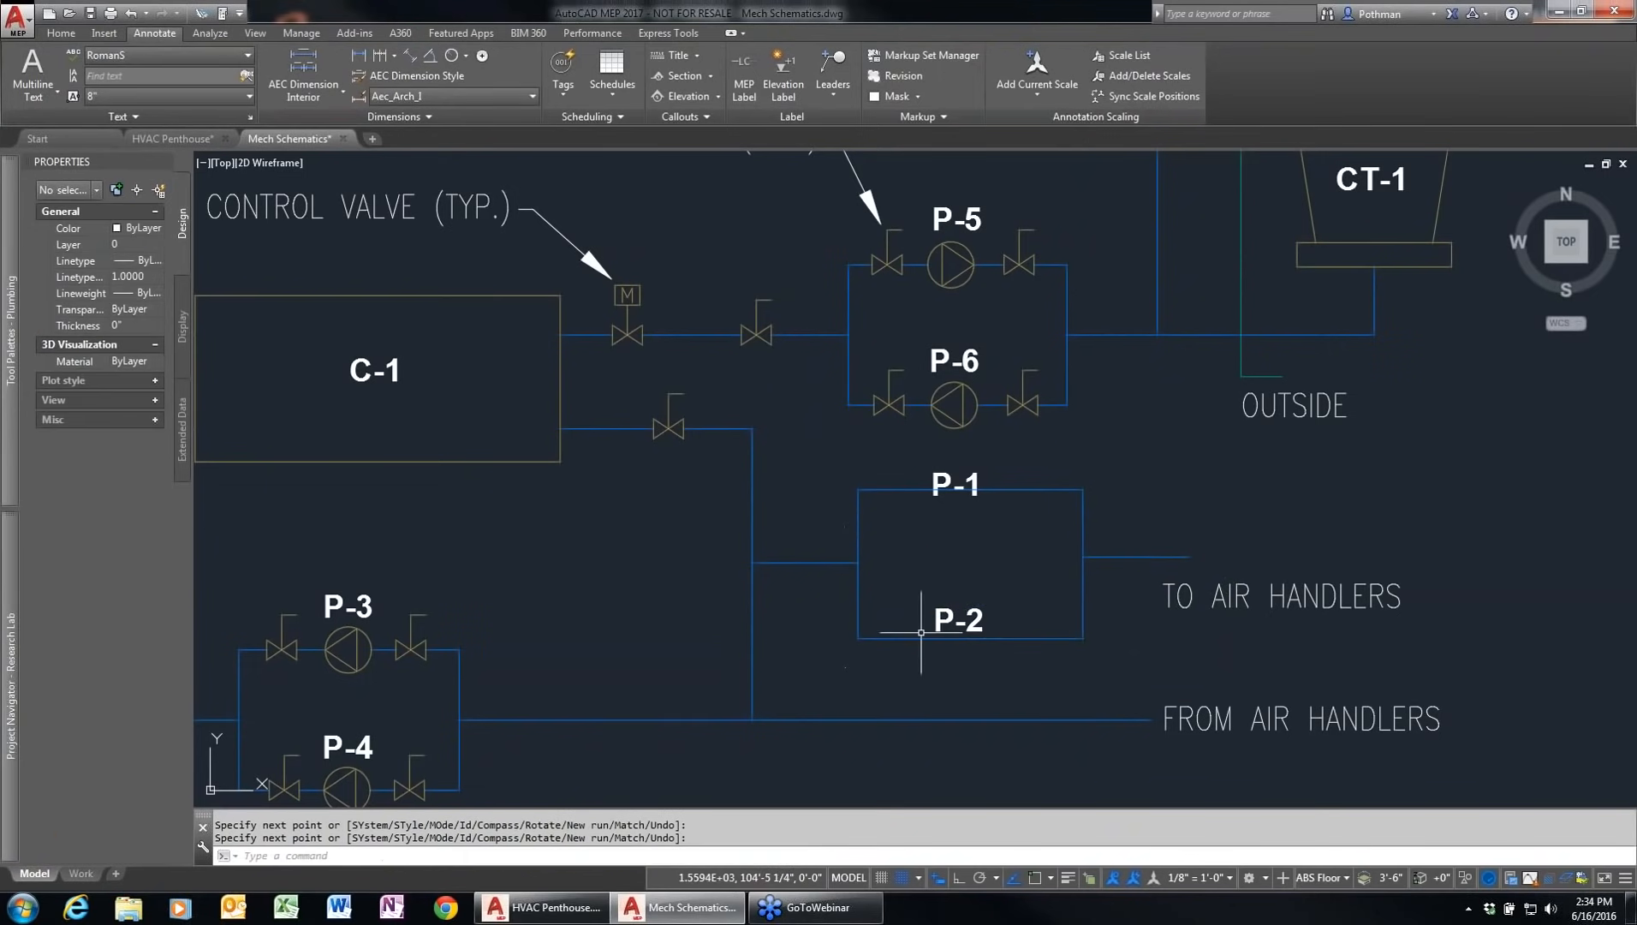
Step: Add copies of the P-5 pump symbol to the P-1 and P-2 lines, rotating the P-2 pump to face the opposite way
left_click(967, 256)
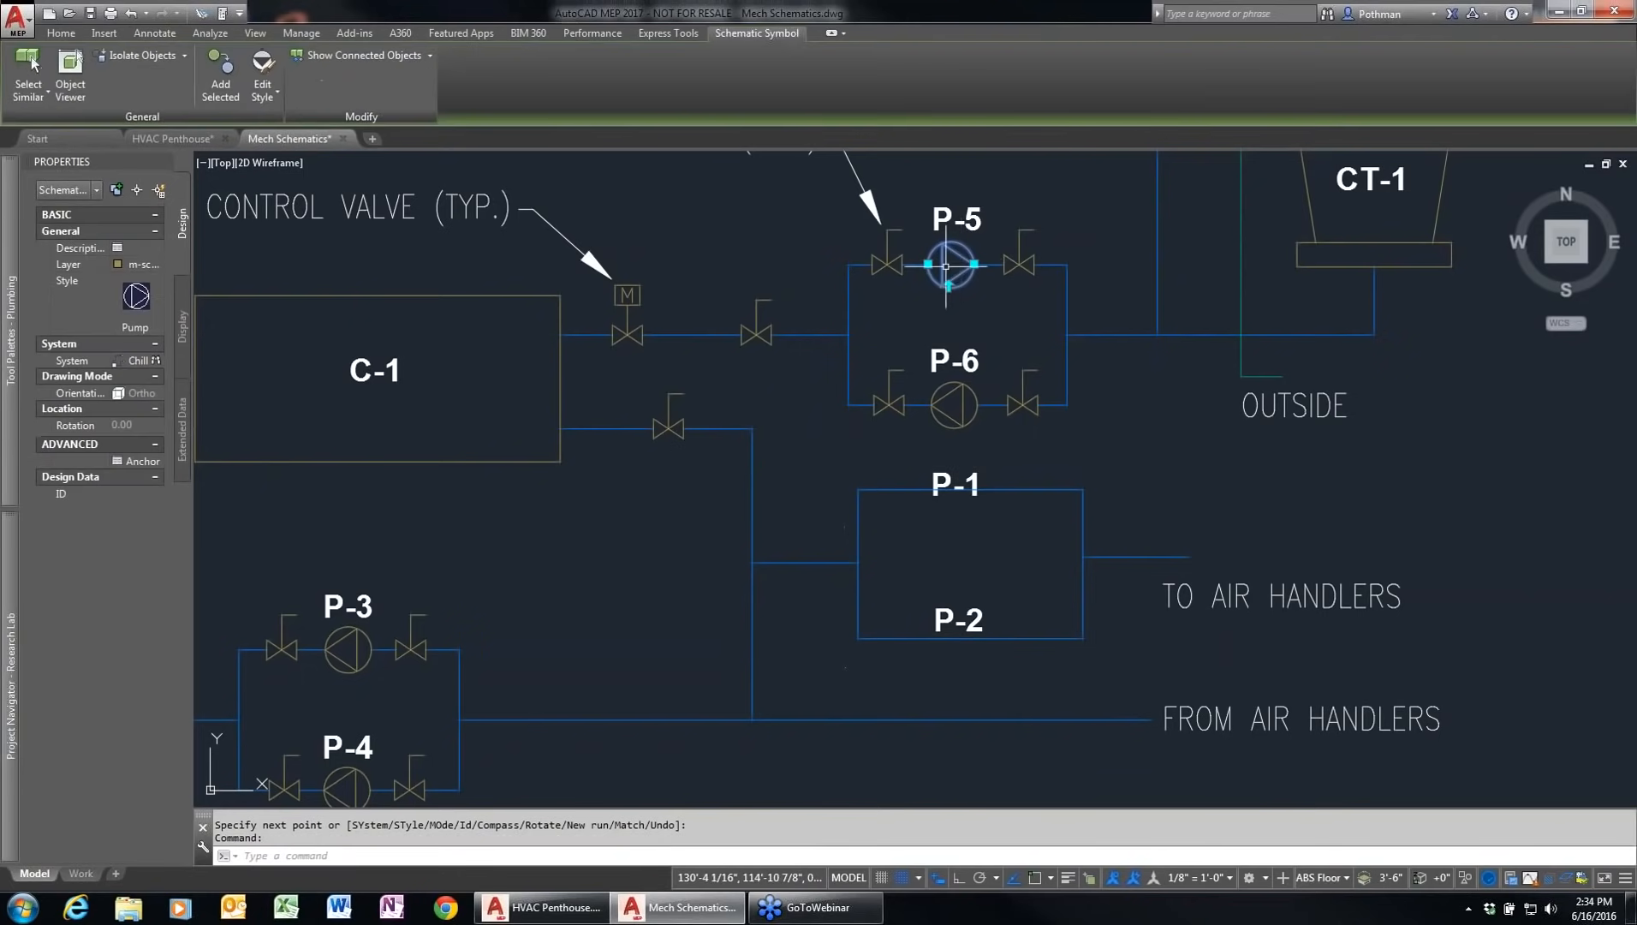
right_click(946, 267)
left_click(999, 449)
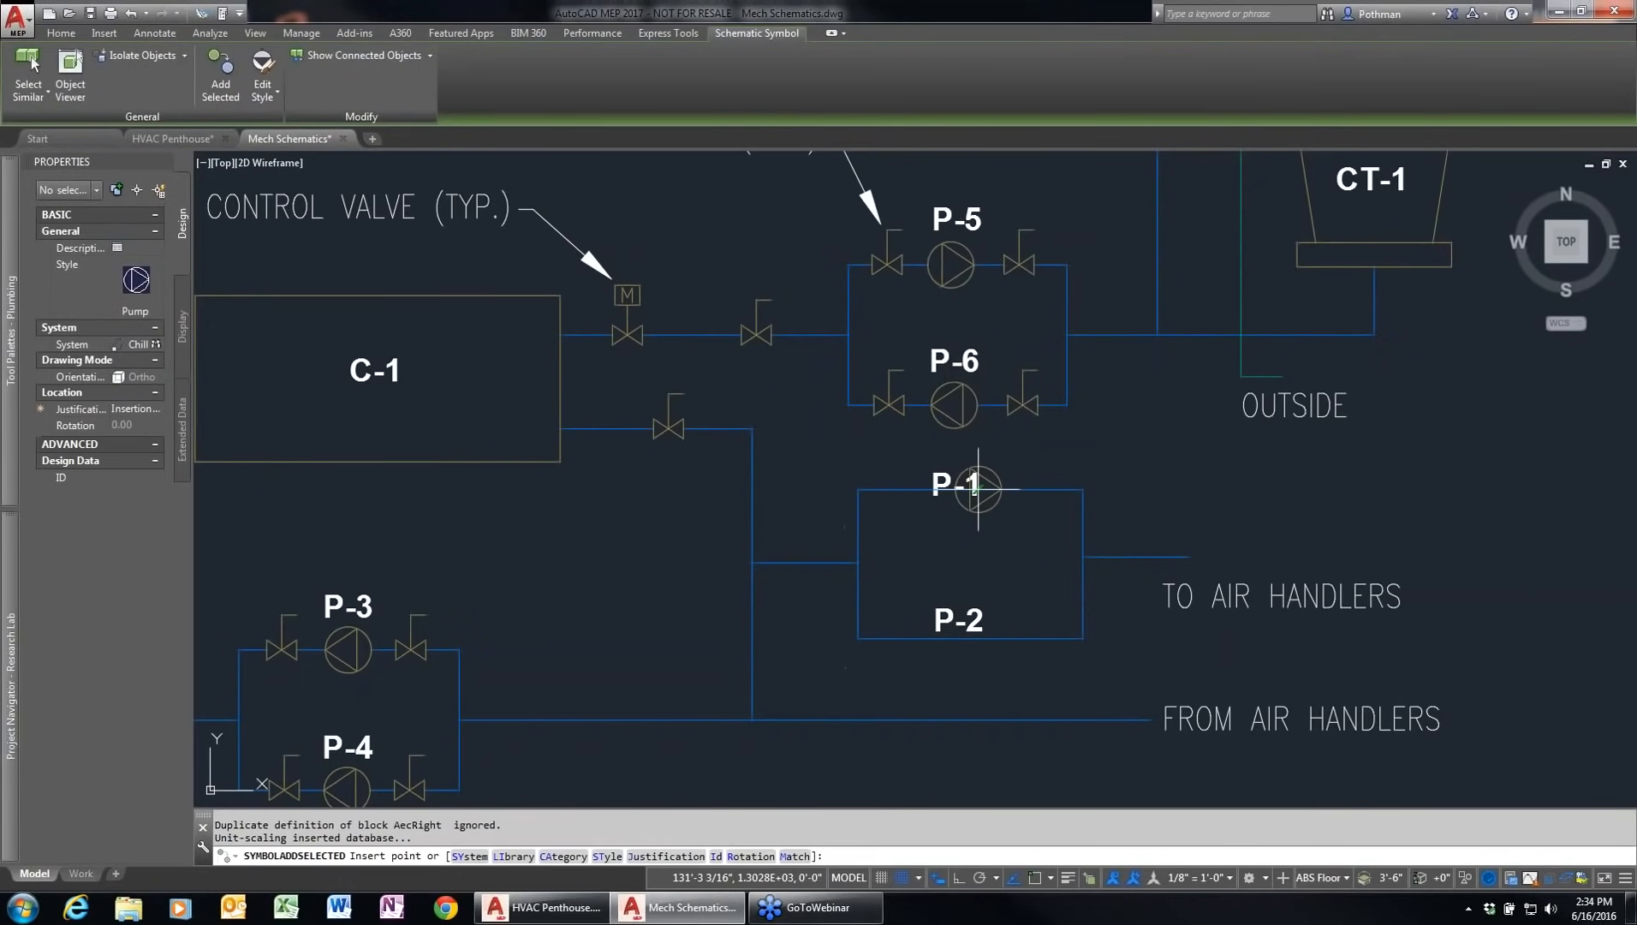
left_click(964, 489)
key("Return")
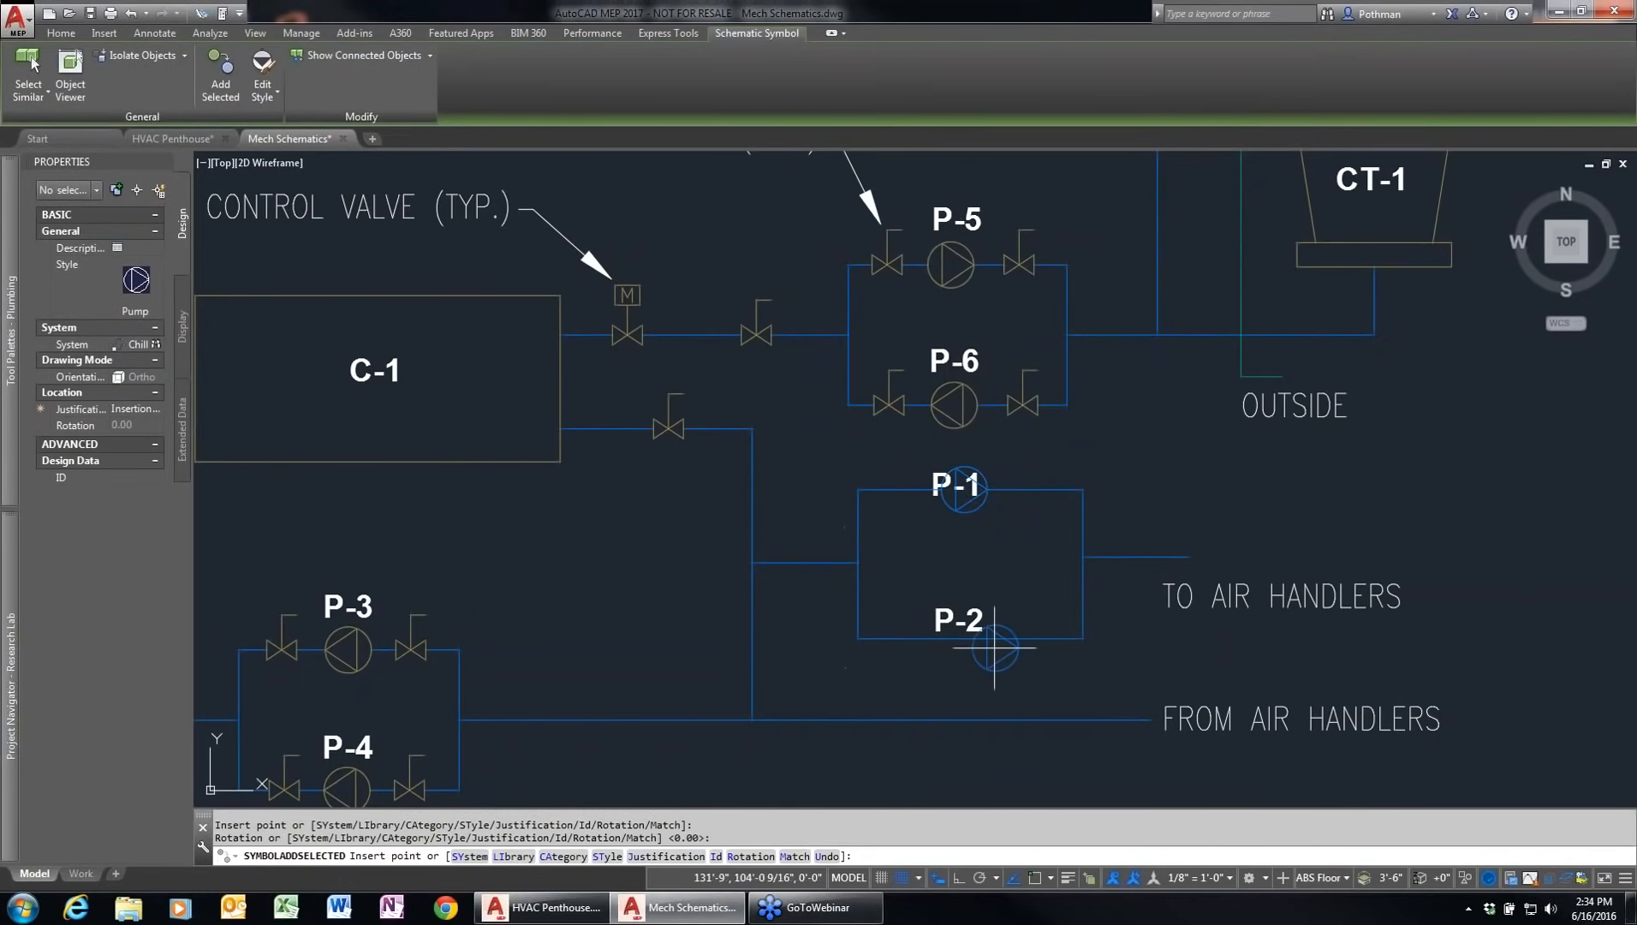
left_click(971, 637)
left_click(843, 637)
key("Return")
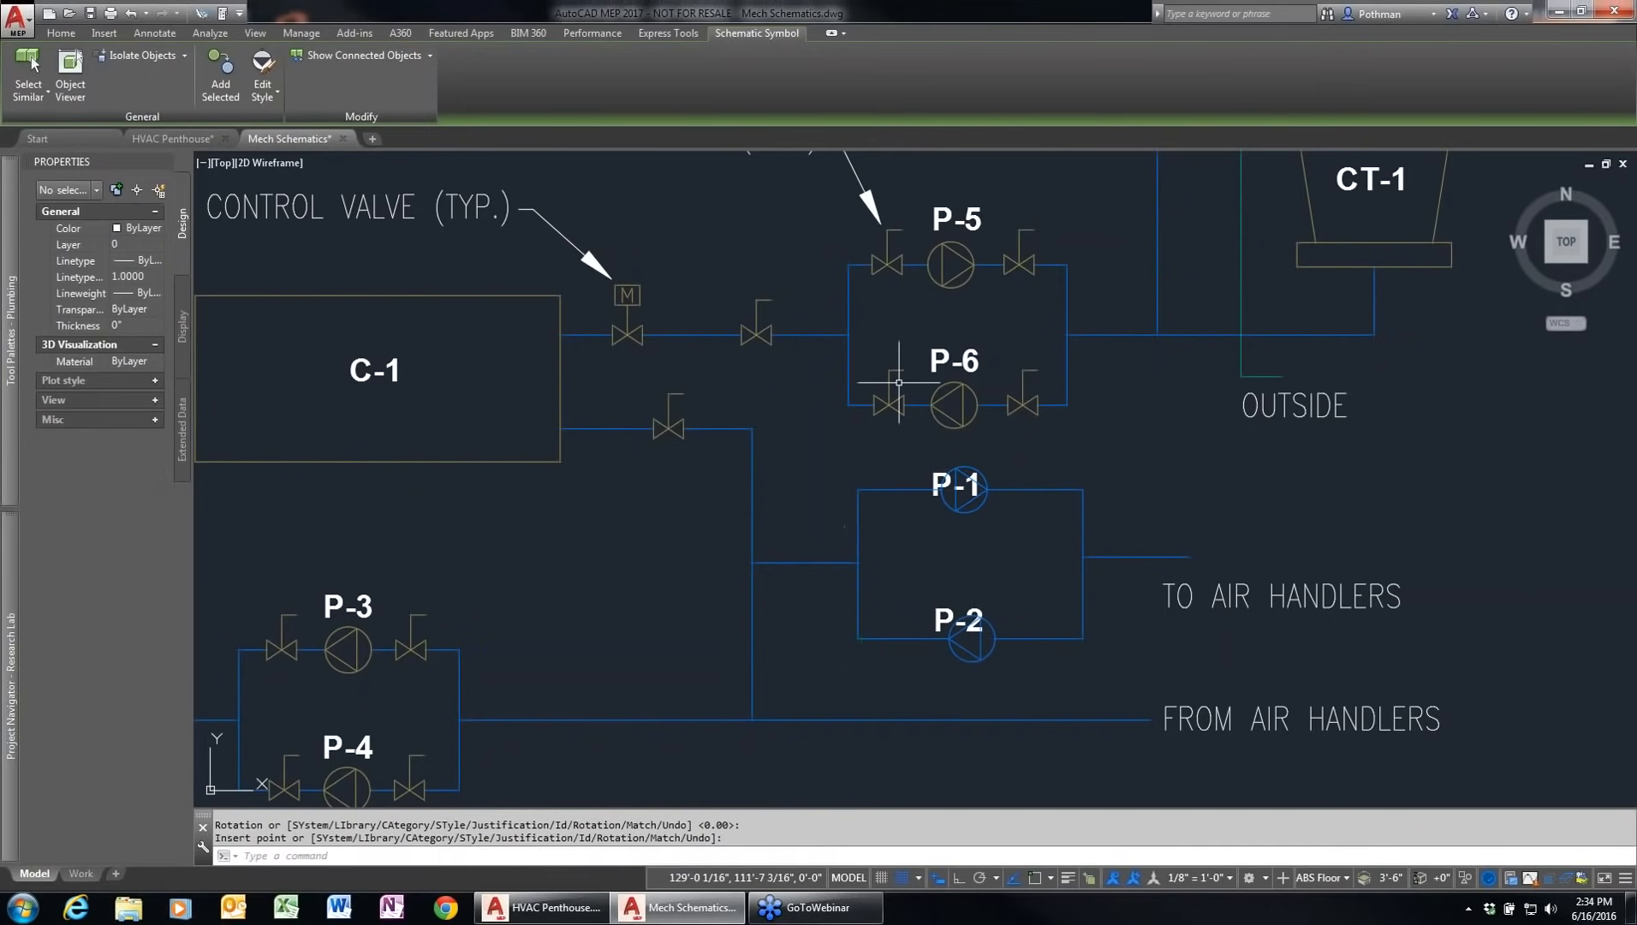
Step: Add copies of the gate valve beside P-5 on both sides of the P-1 and P-2 pumps
left_click(887, 262)
right_click(886, 266)
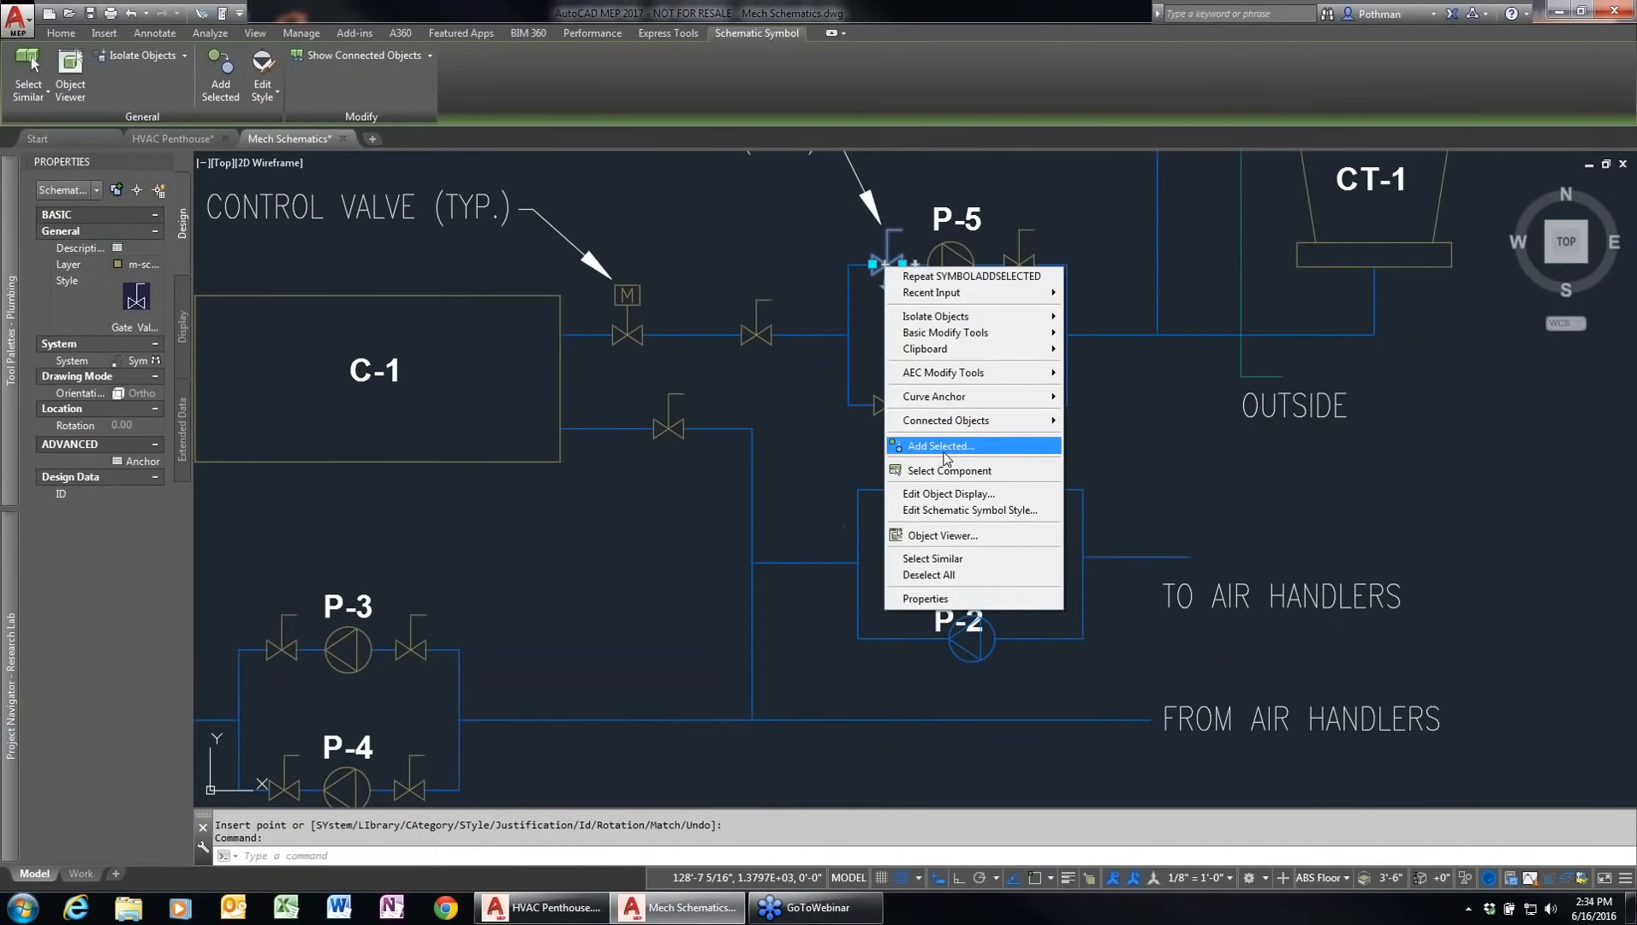
left_click(944, 453)
left_click(899, 489)
left_click(997, 492)
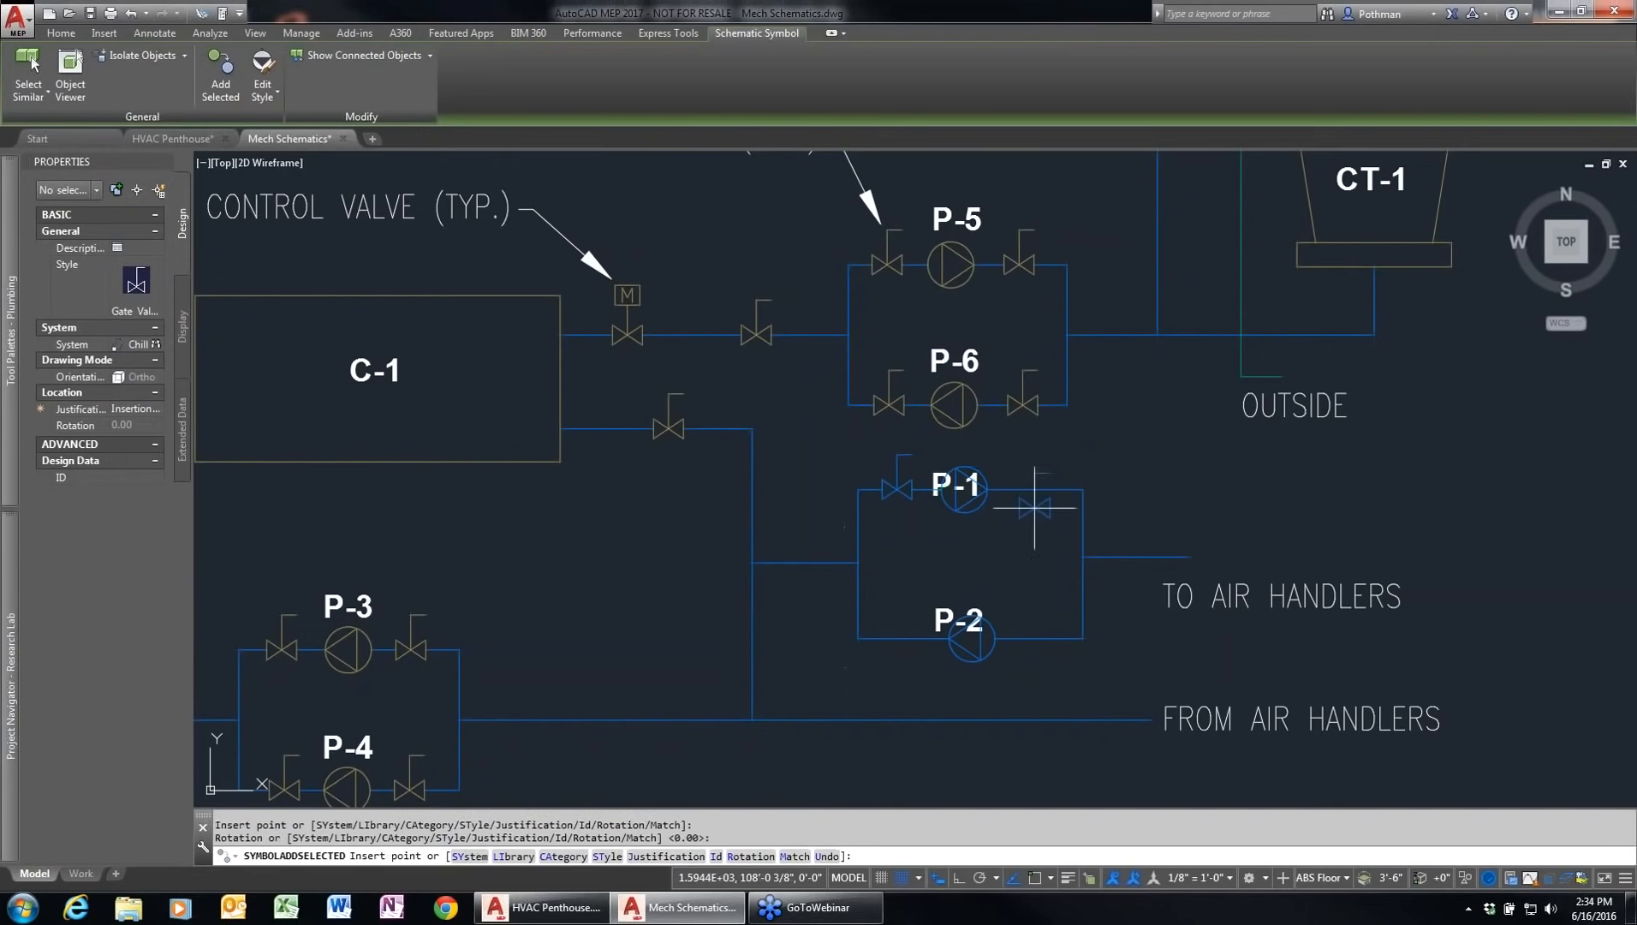
left_click(893, 638)
key("Return")
left_click(1036, 638)
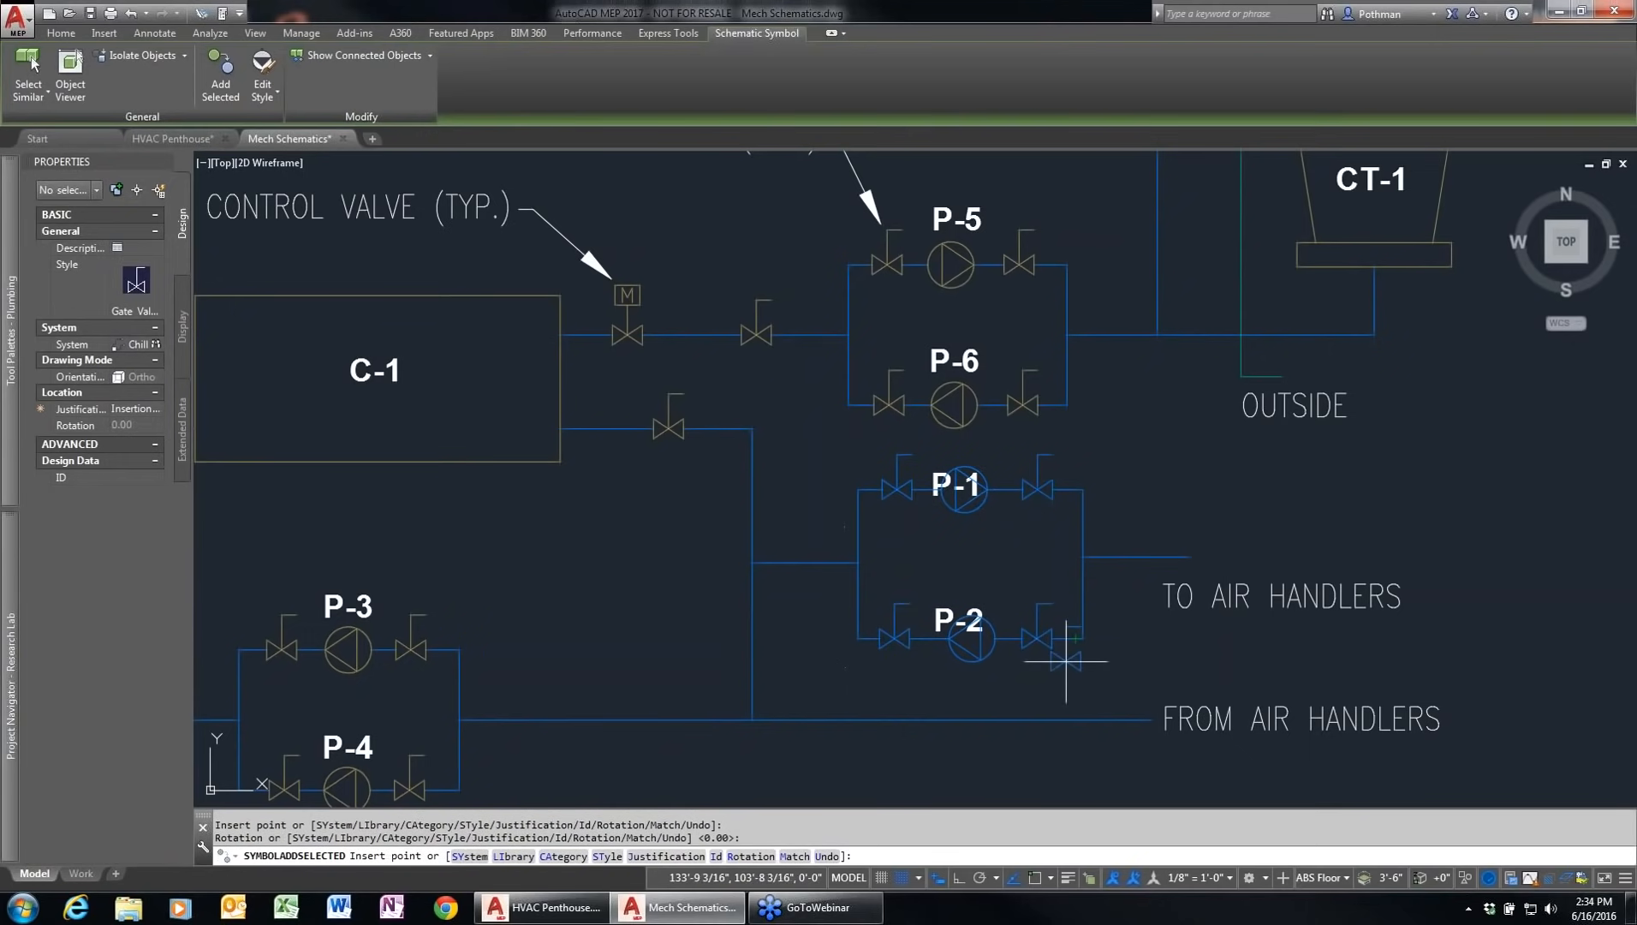
key("Return")
key("Return")
Step: Move the P-2 line with its pump and valves down, and return it to about its original position
left_click(1031, 640)
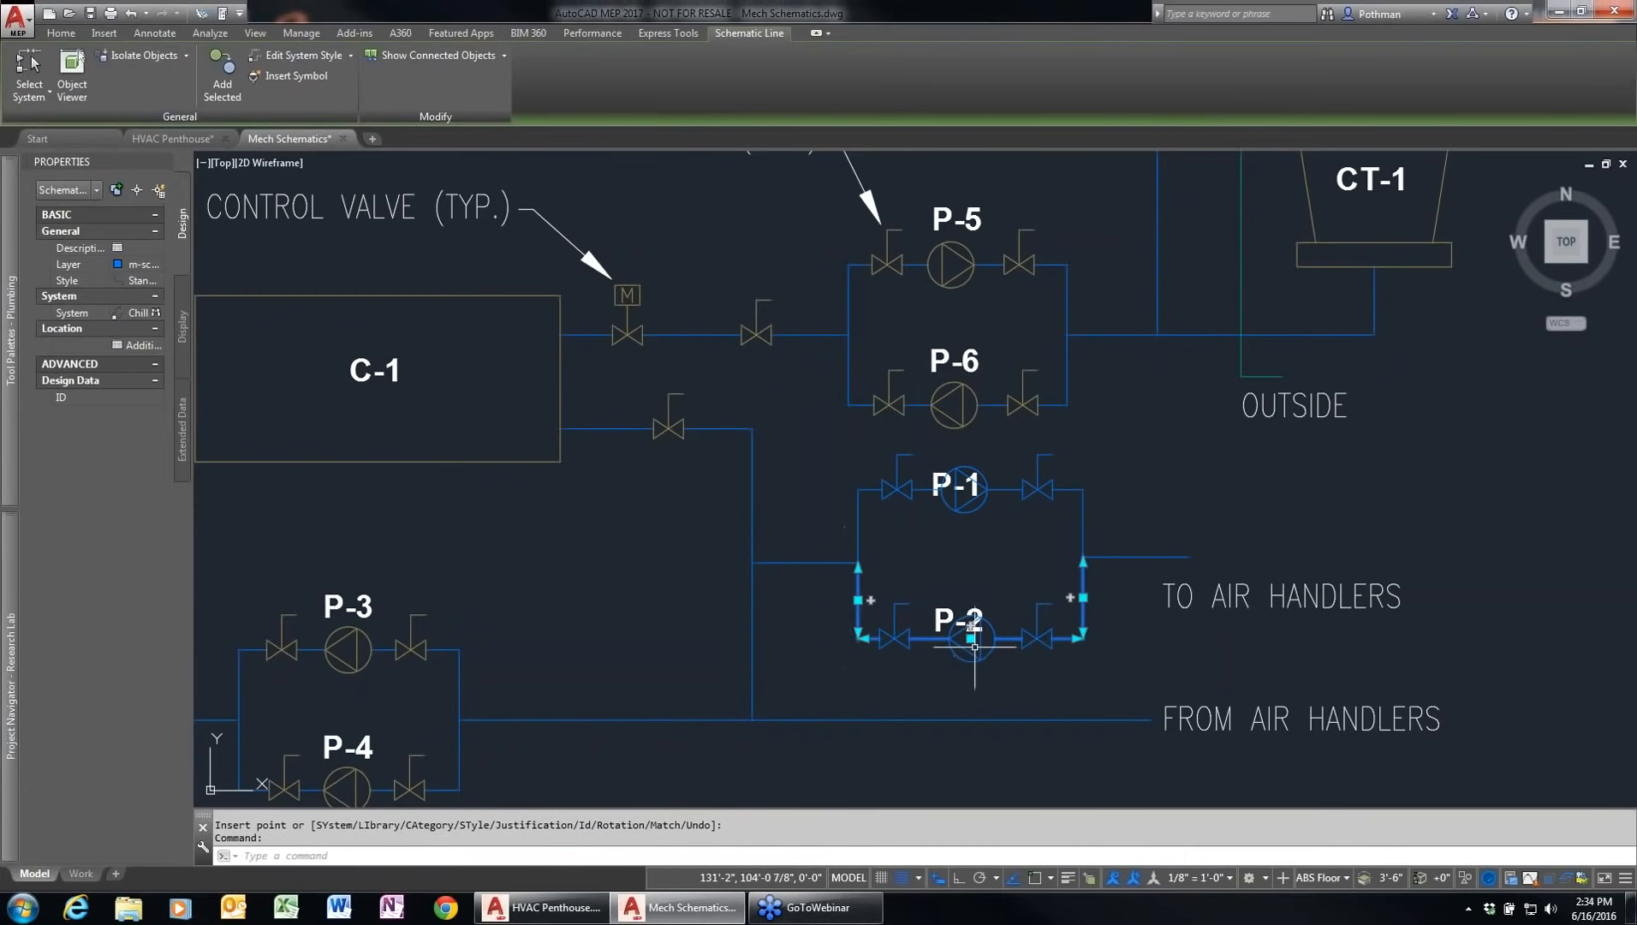
left_click(970, 638)
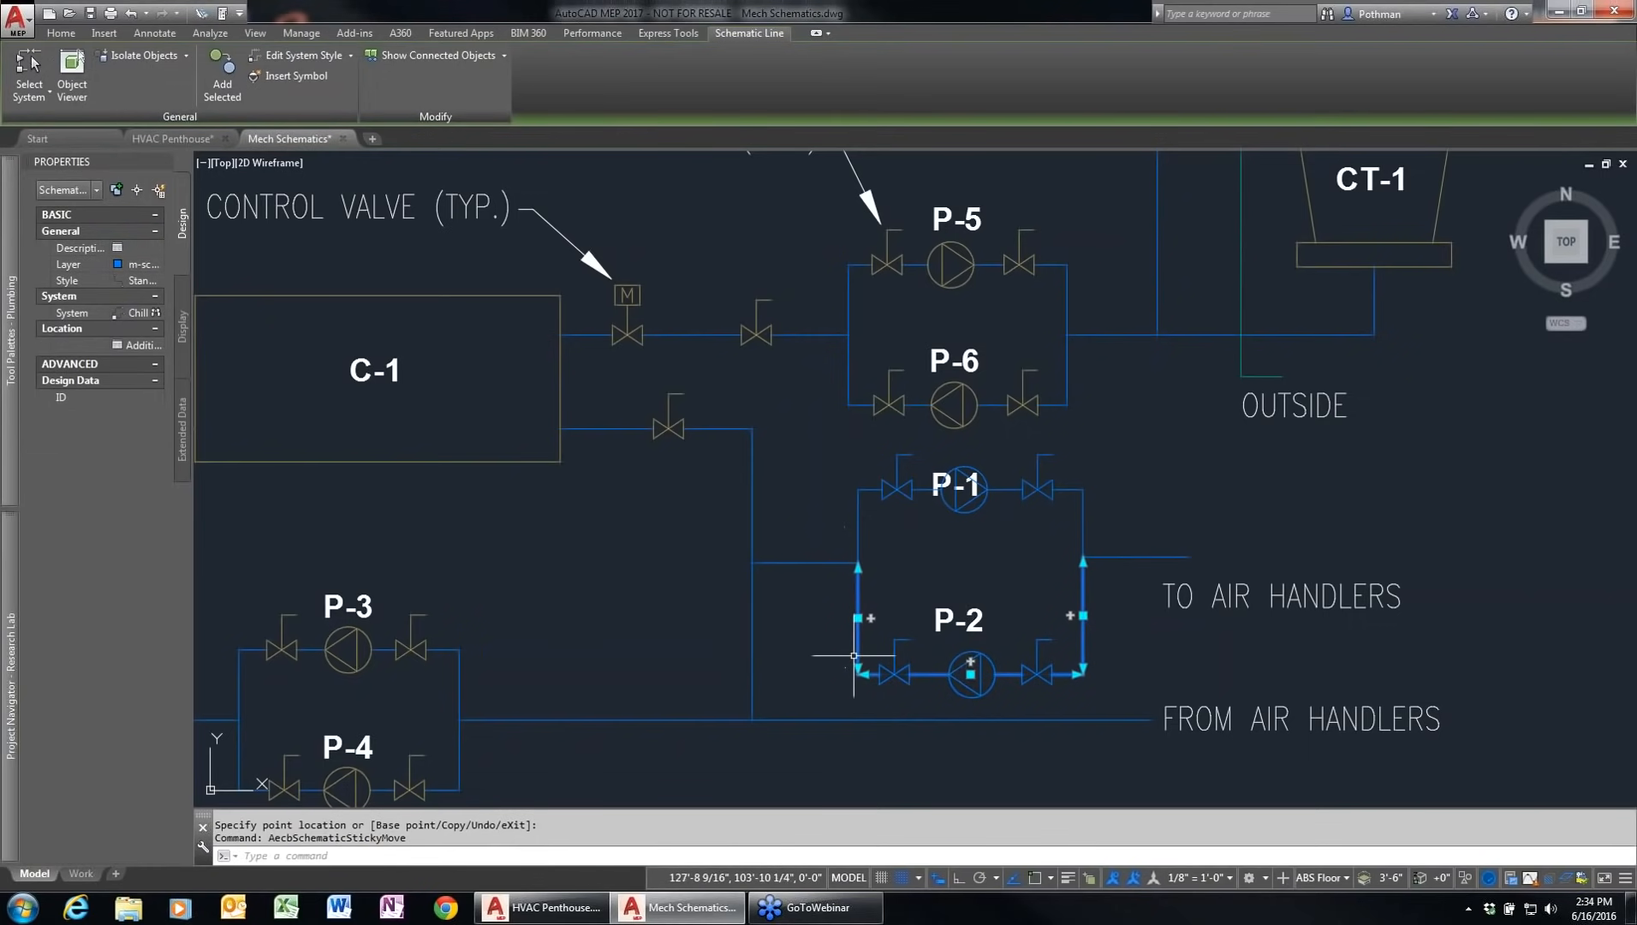
left_click(970, 674)
left_click(970, 641)
key("Escape")
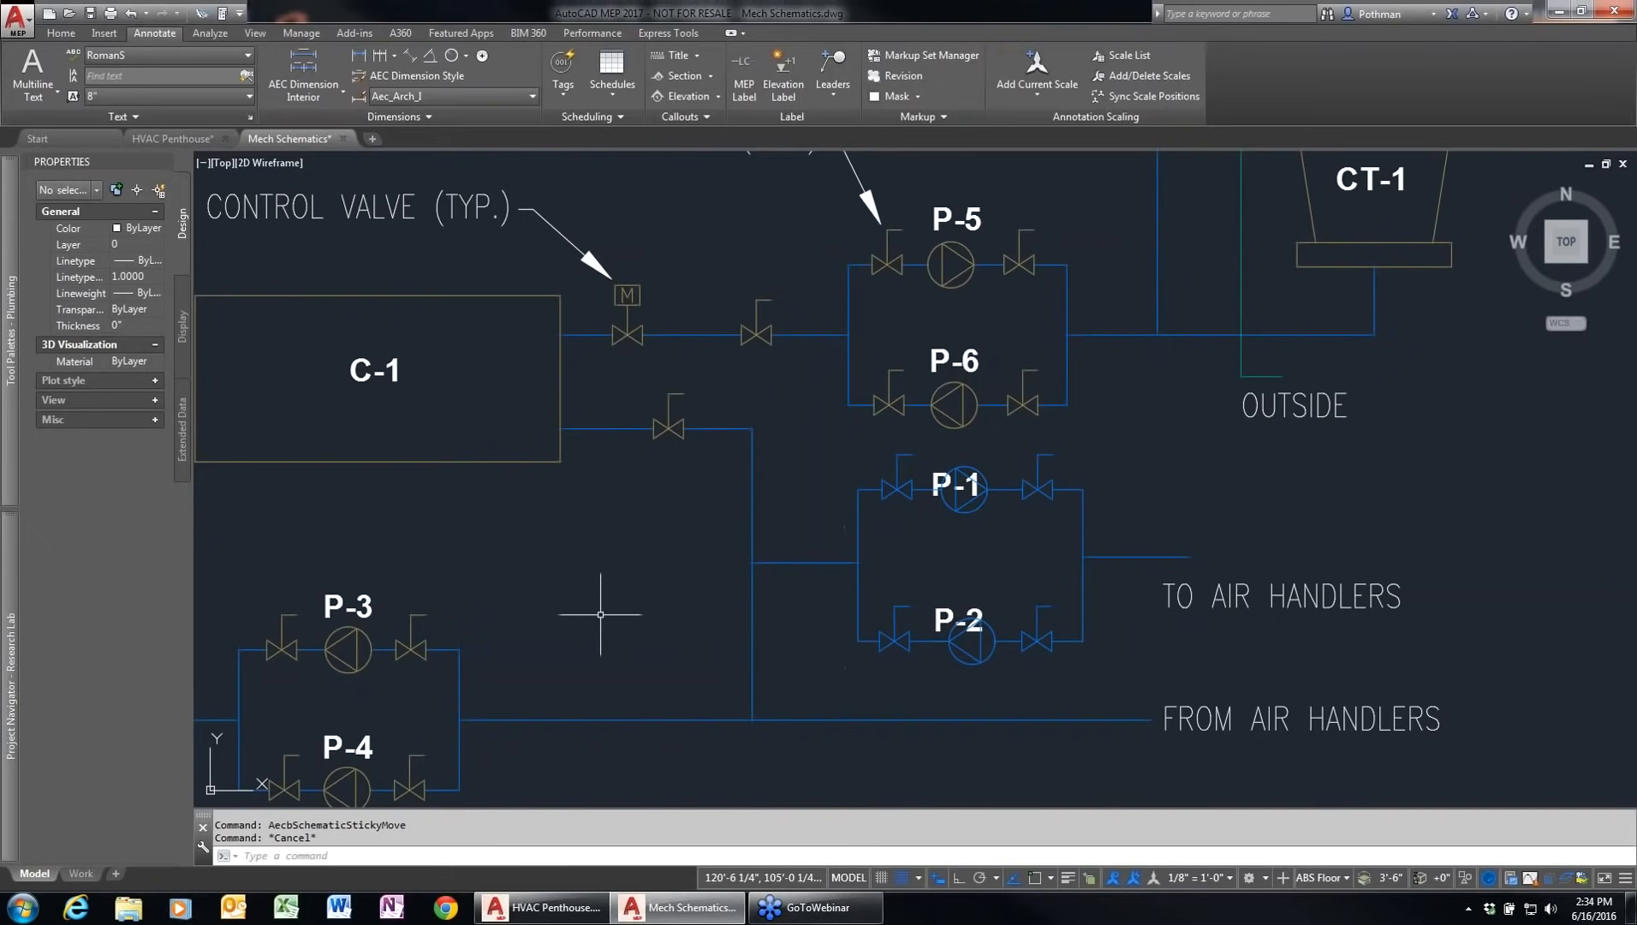
Step: Close the Mech Schematics drawing without saving its changes and open the Plbg Schematic construct
scroll(567, 622, "down", 2)
middle_click_drag(529, 627, 689, 623)
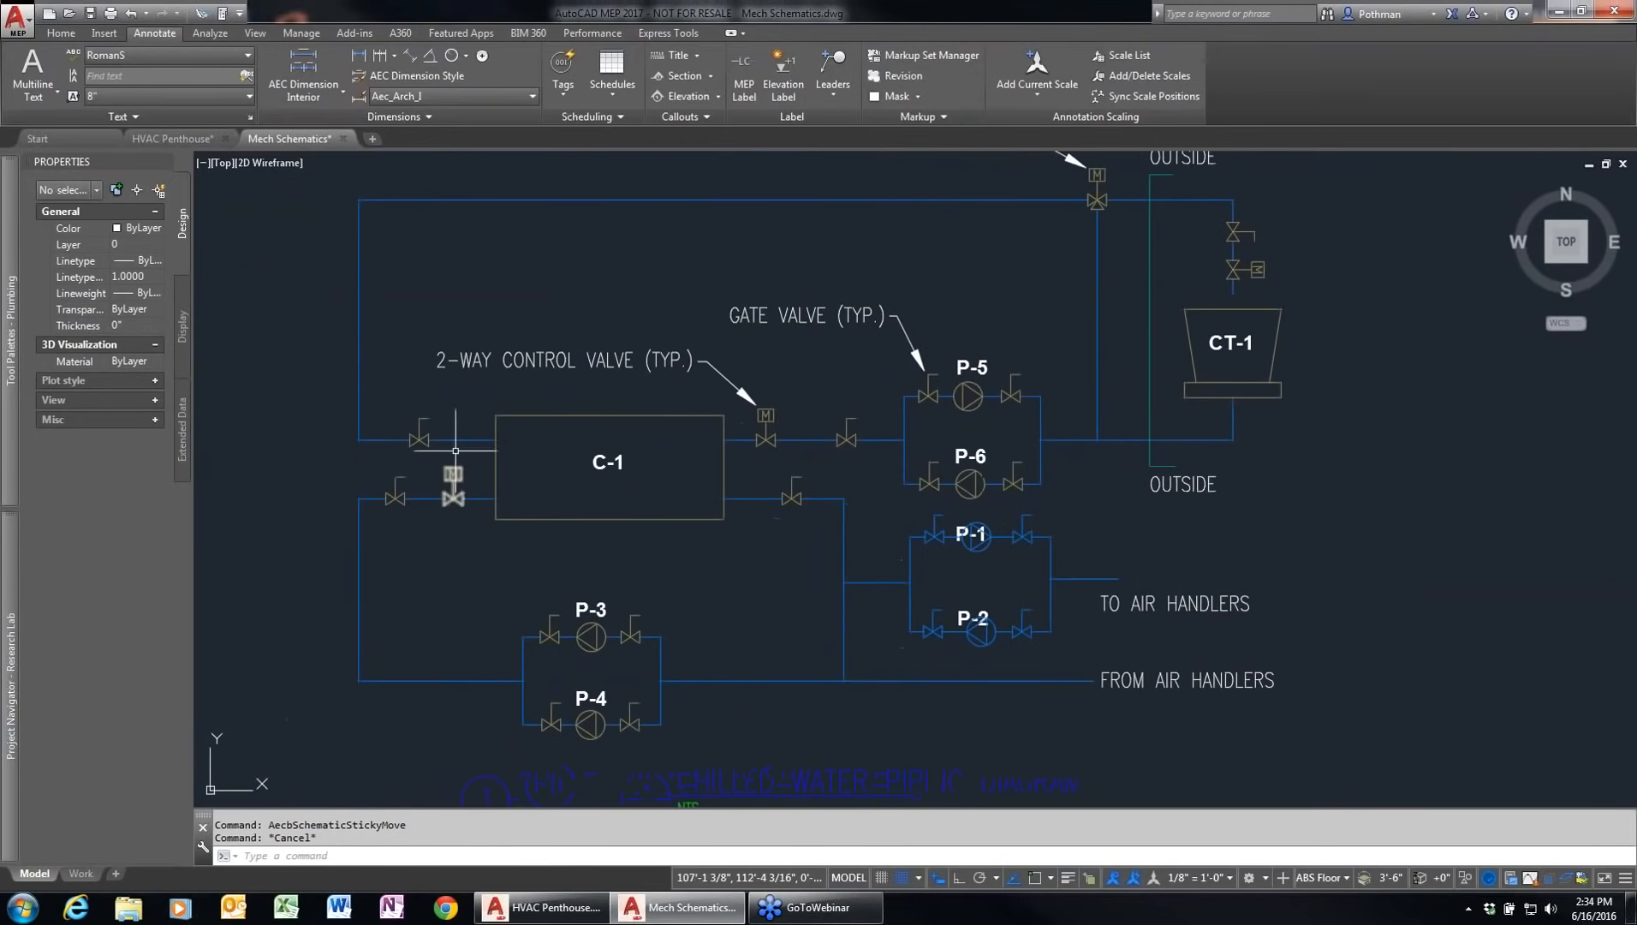
left_click(343, 138)
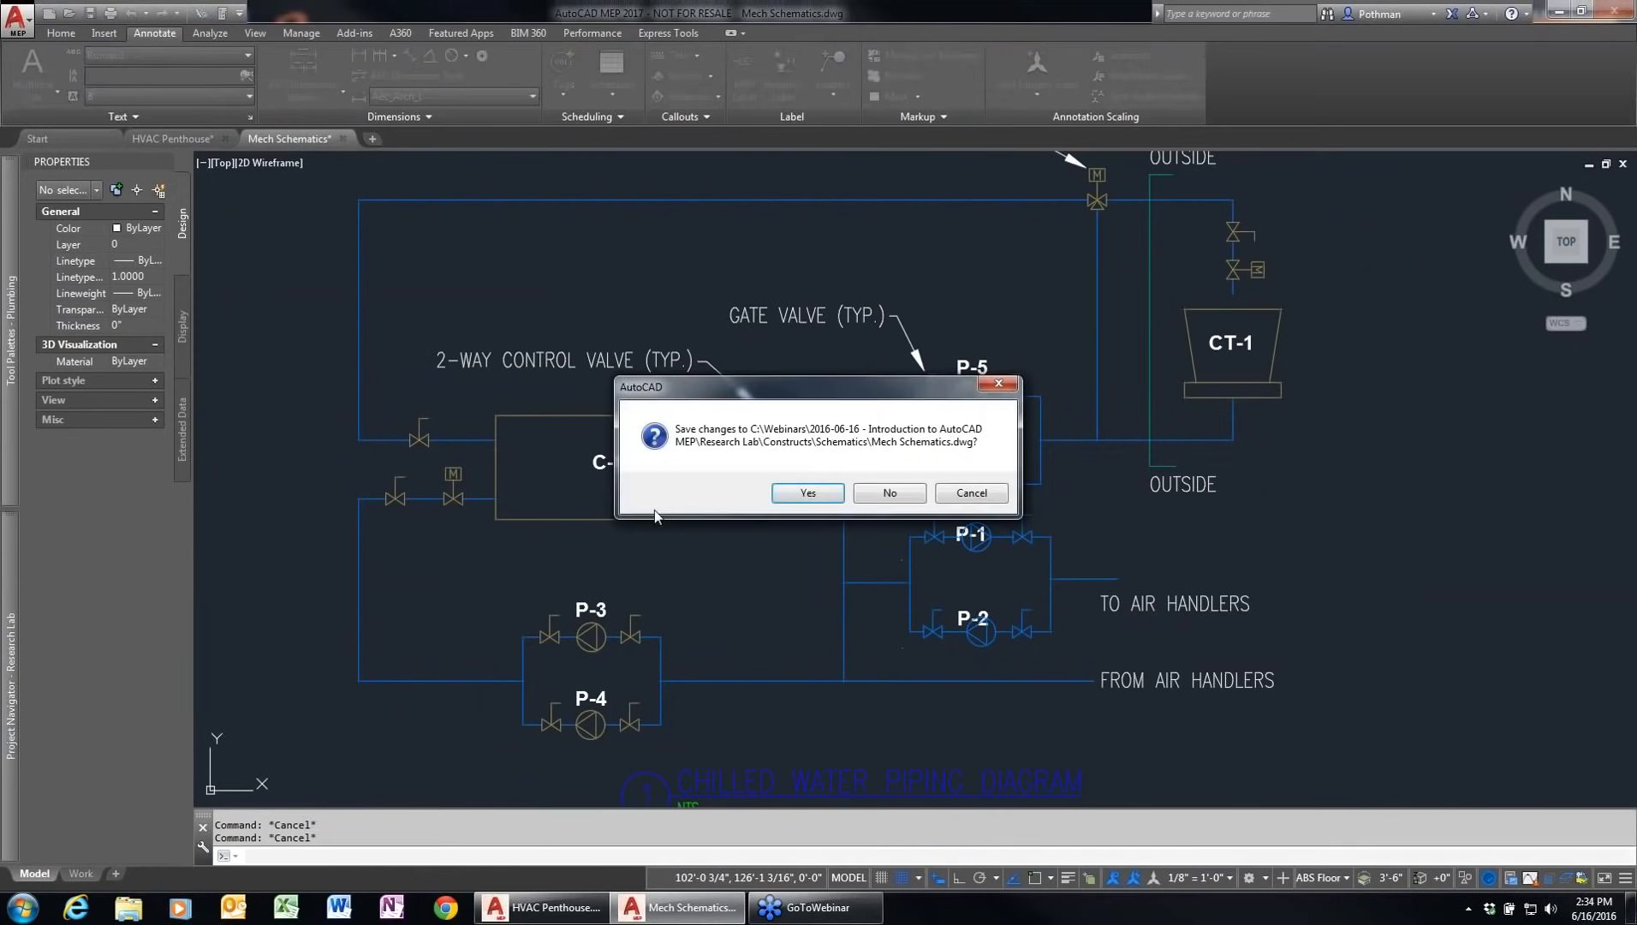
left_click(890, 493)
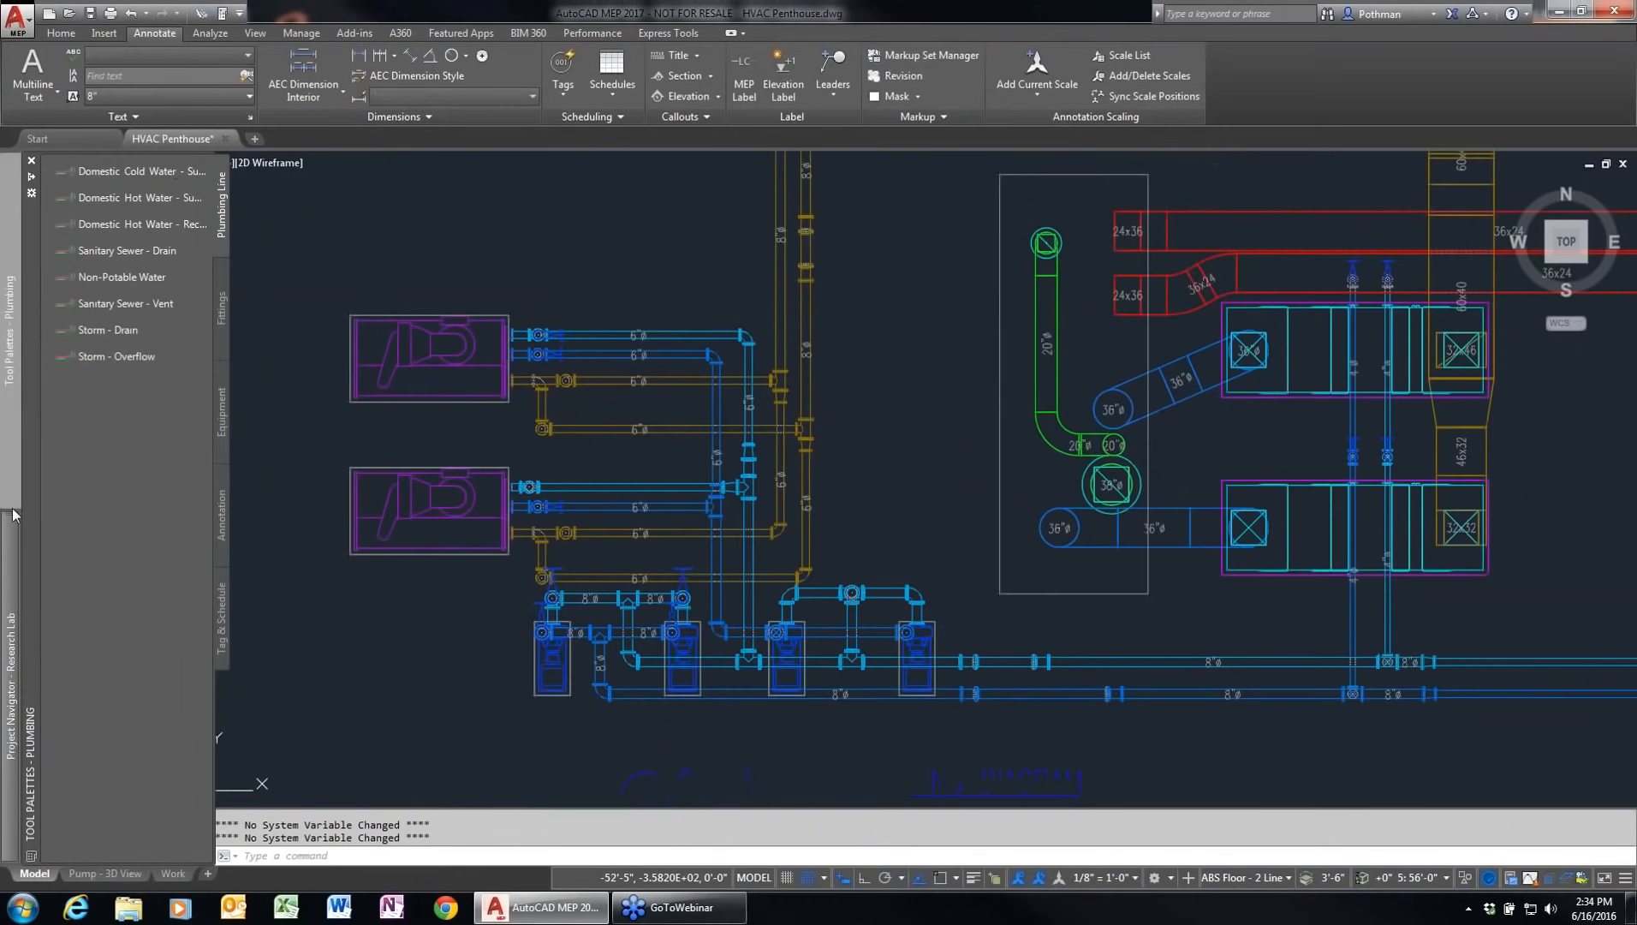
mouse_move(4, 596)
double_click(152, 420)
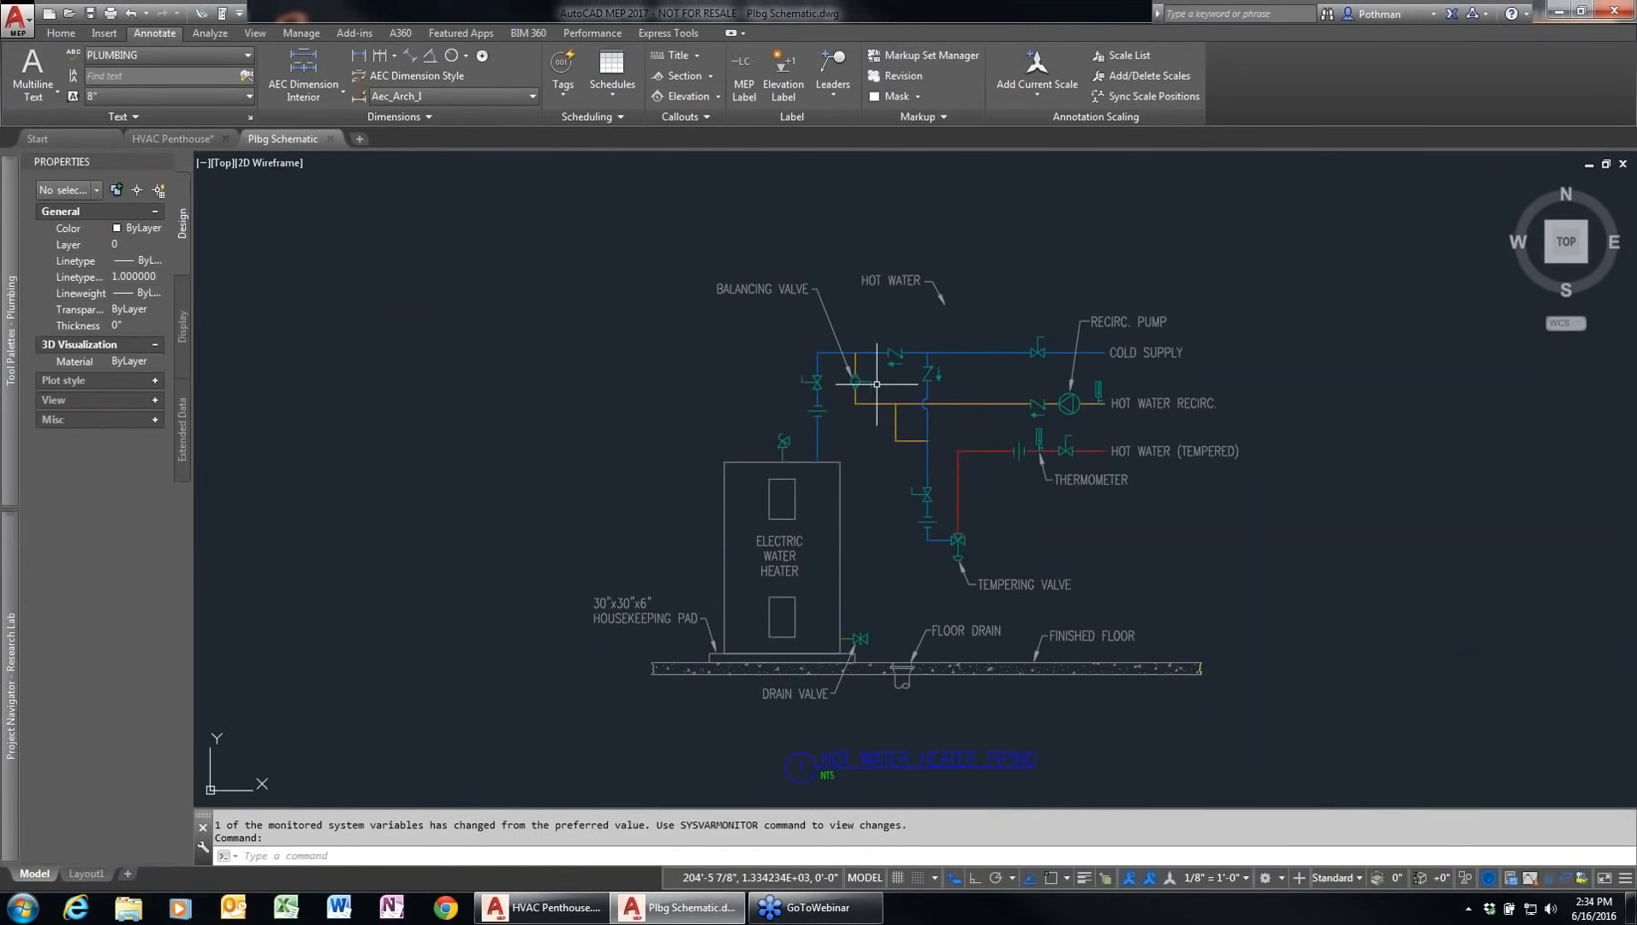
Step: Examine the crossing annotation settings in the cold supply line's schematic line style without changing them
scroll(876, 368, "up", 5)
left_click(1145, 249)
left_click(1133, 258)
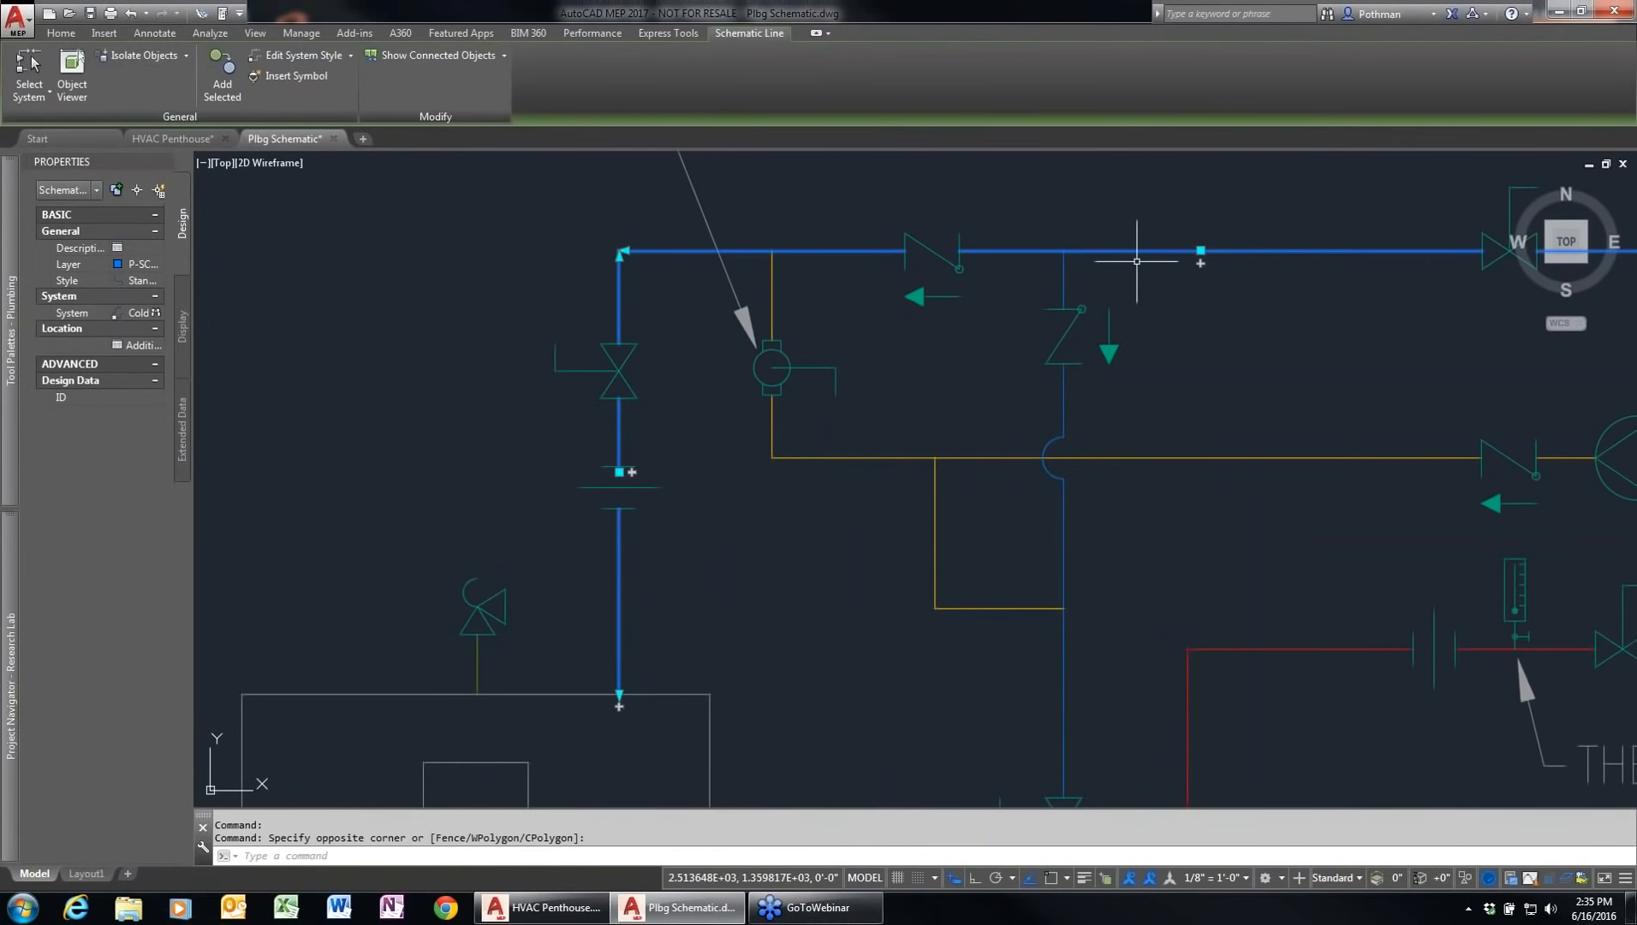
right_click(1136, 259)
left_click(1221, 462)
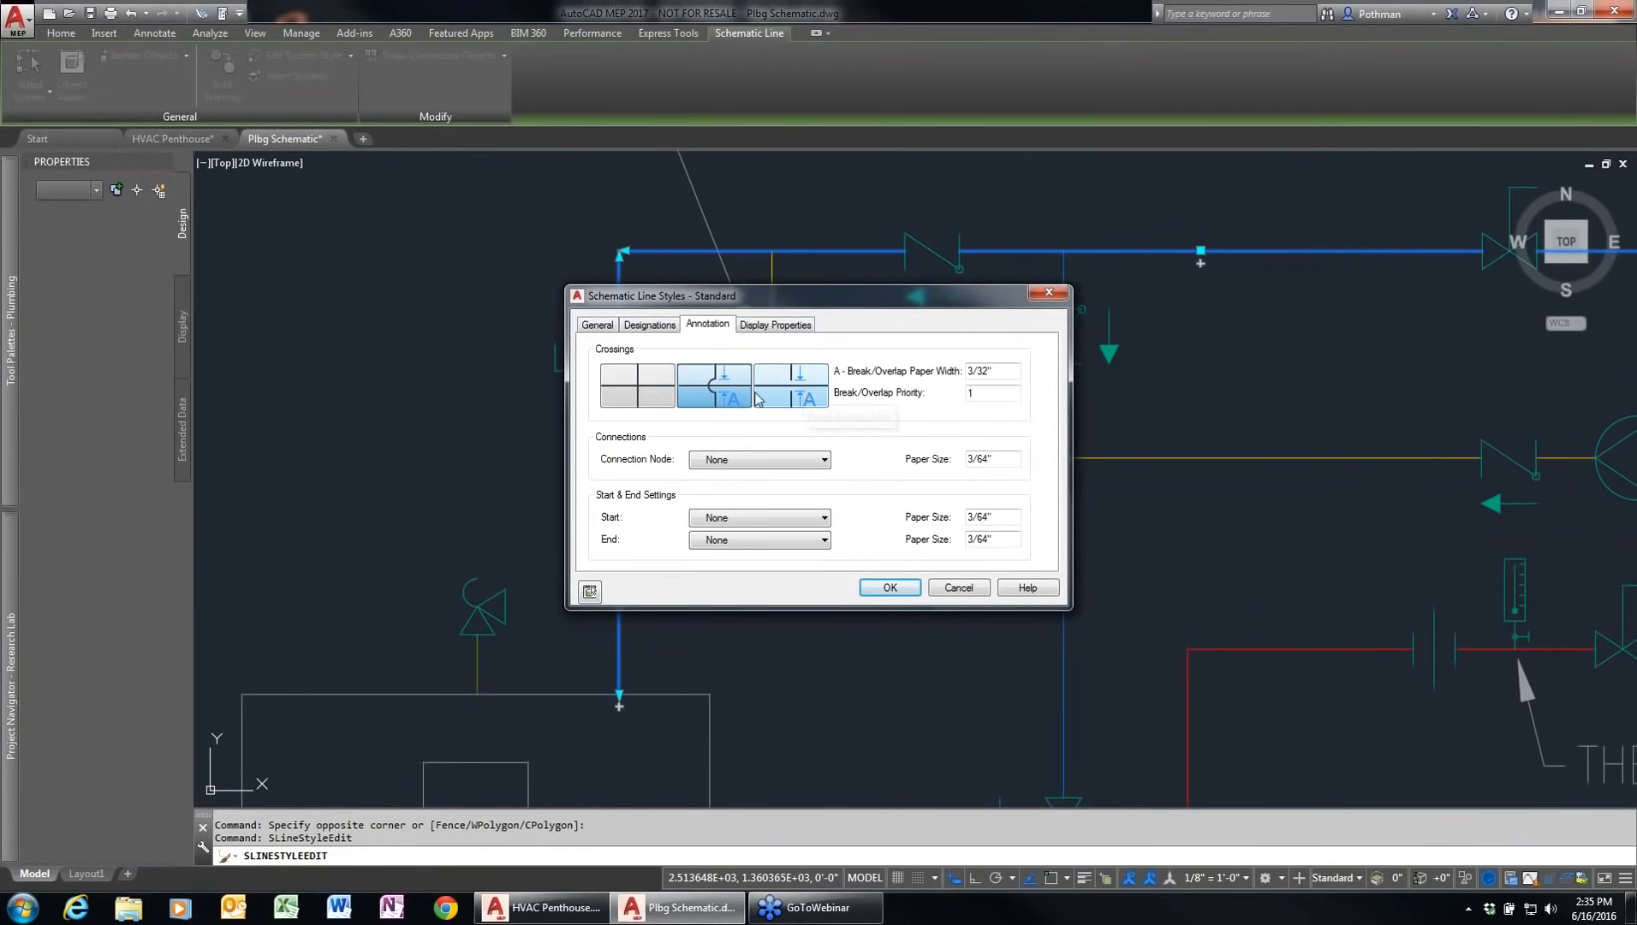
left_click(958, 587)
Step: Start a schematic line matching the drain stub on the water heater from the pressure relief valve, running horizontally past the cold water pipe
scroll(639, 518, "up", 4)
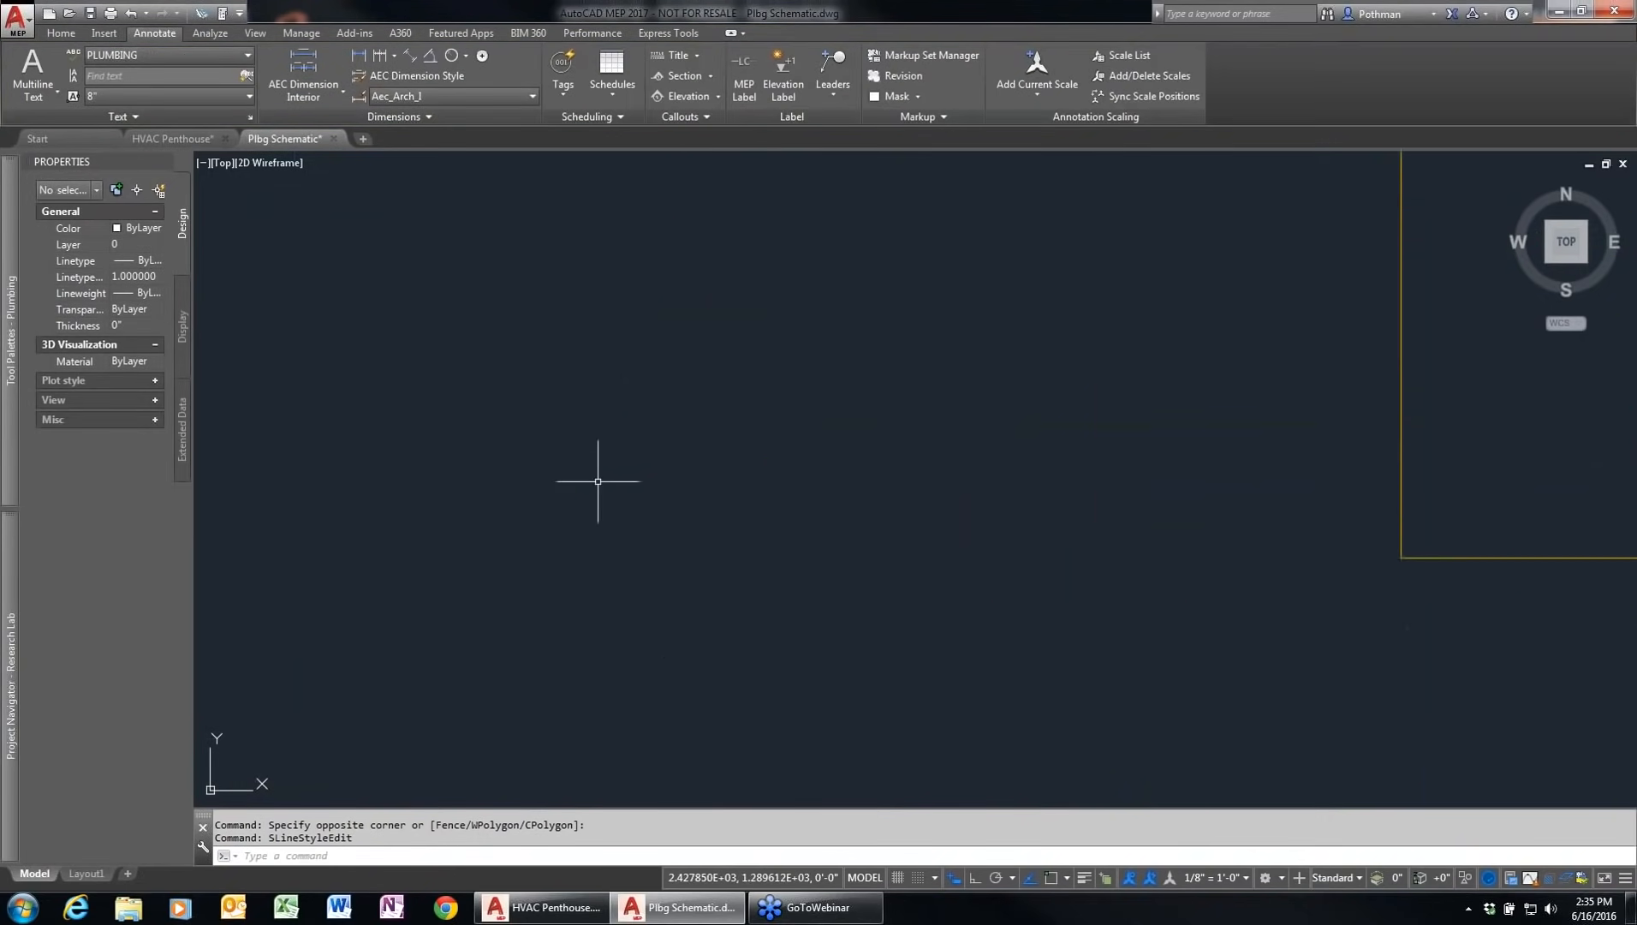
scroll(669, 606, "down", 5)
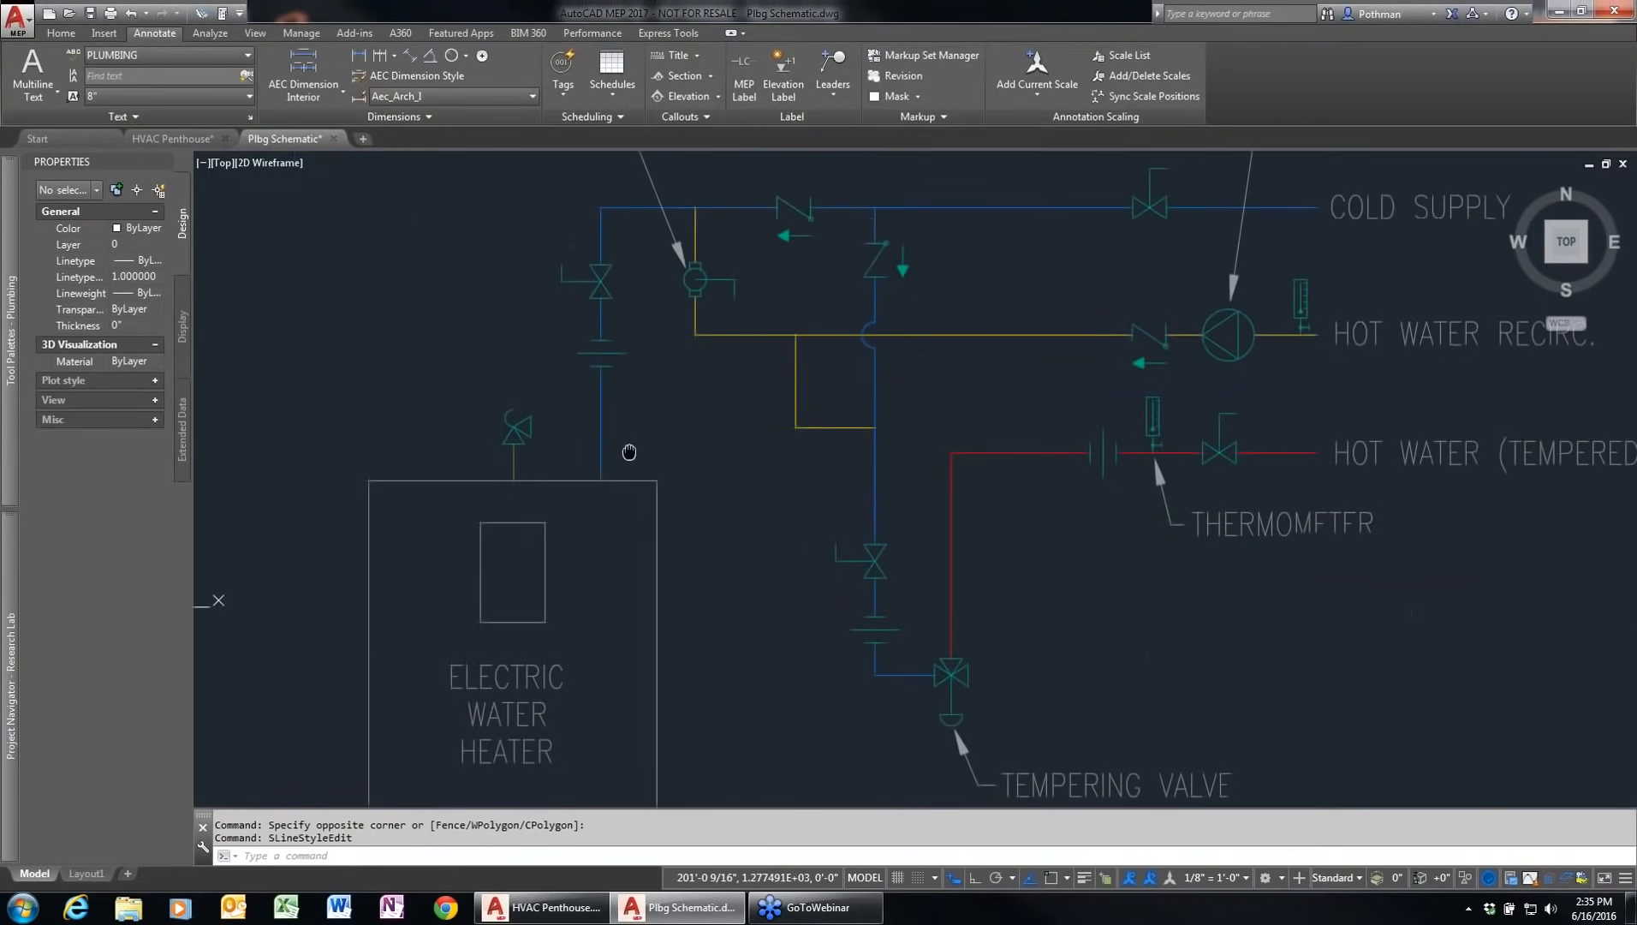
left_click(488, 395)
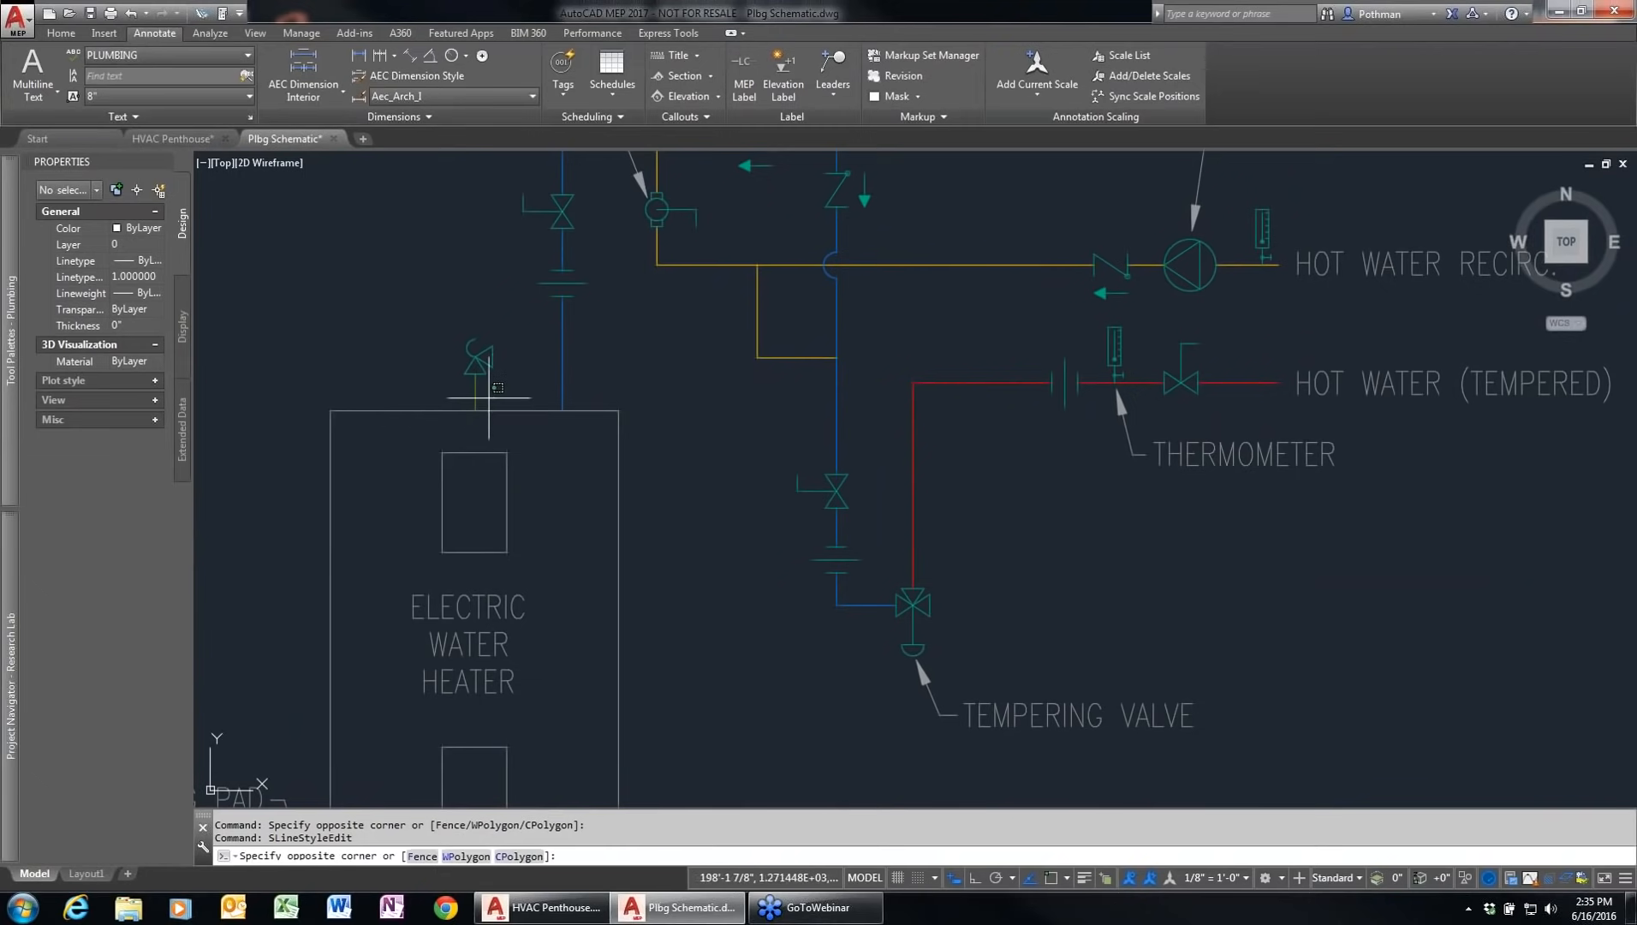
left_click(431, 394)
right_click(438, 394)
left_click(514, 550)
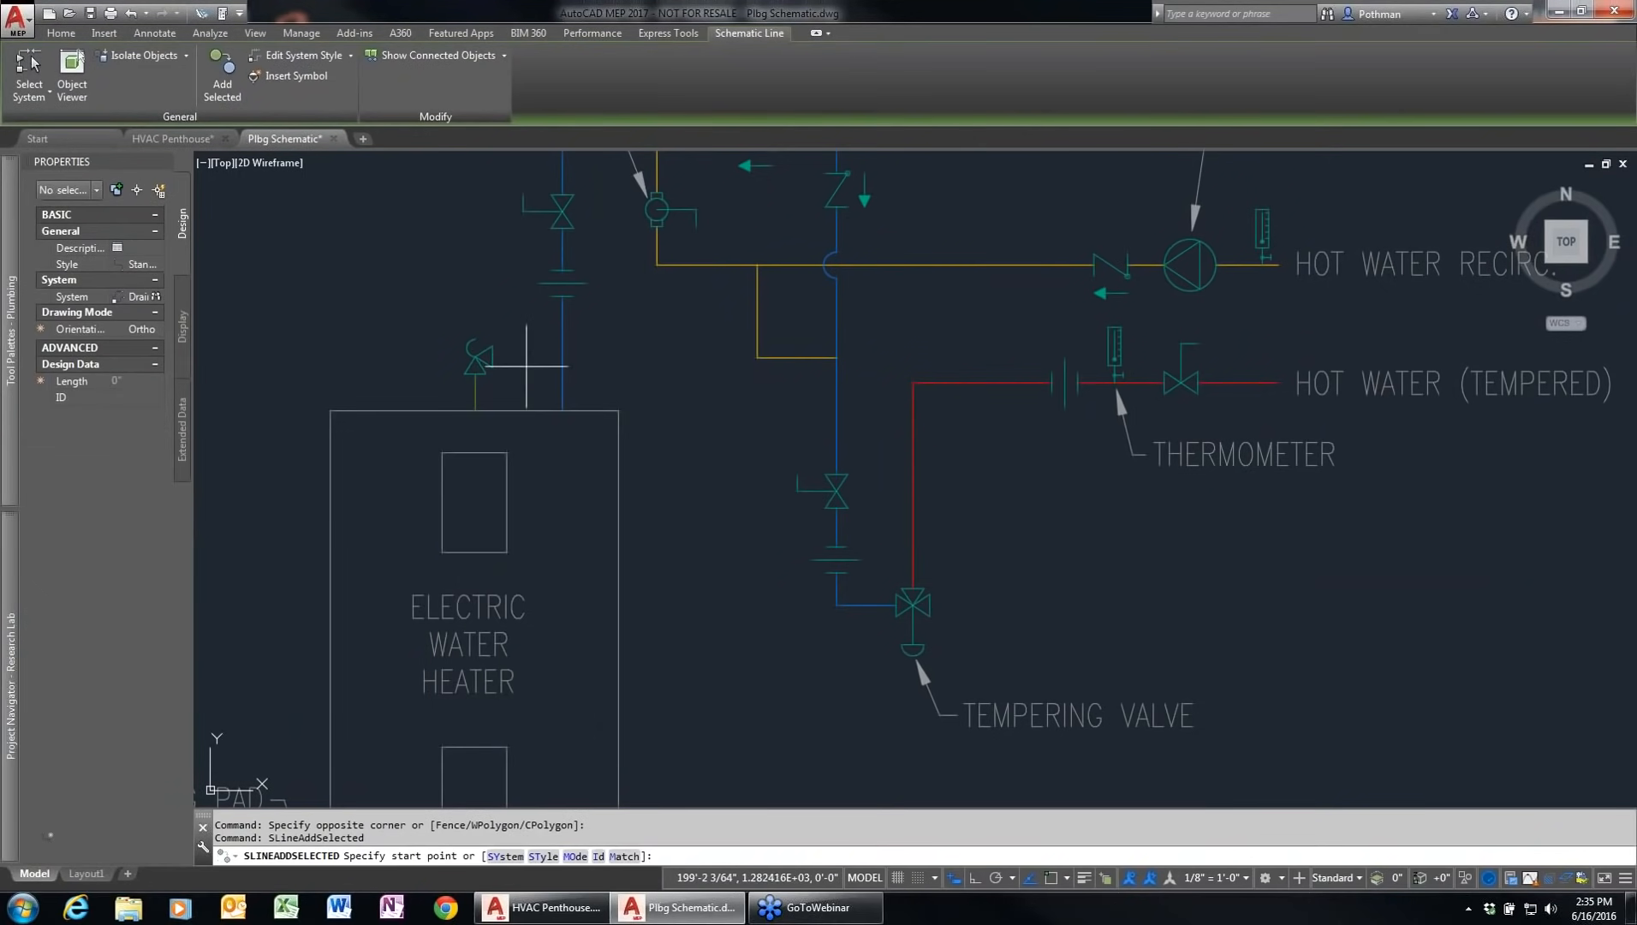
left_click(493, 356)
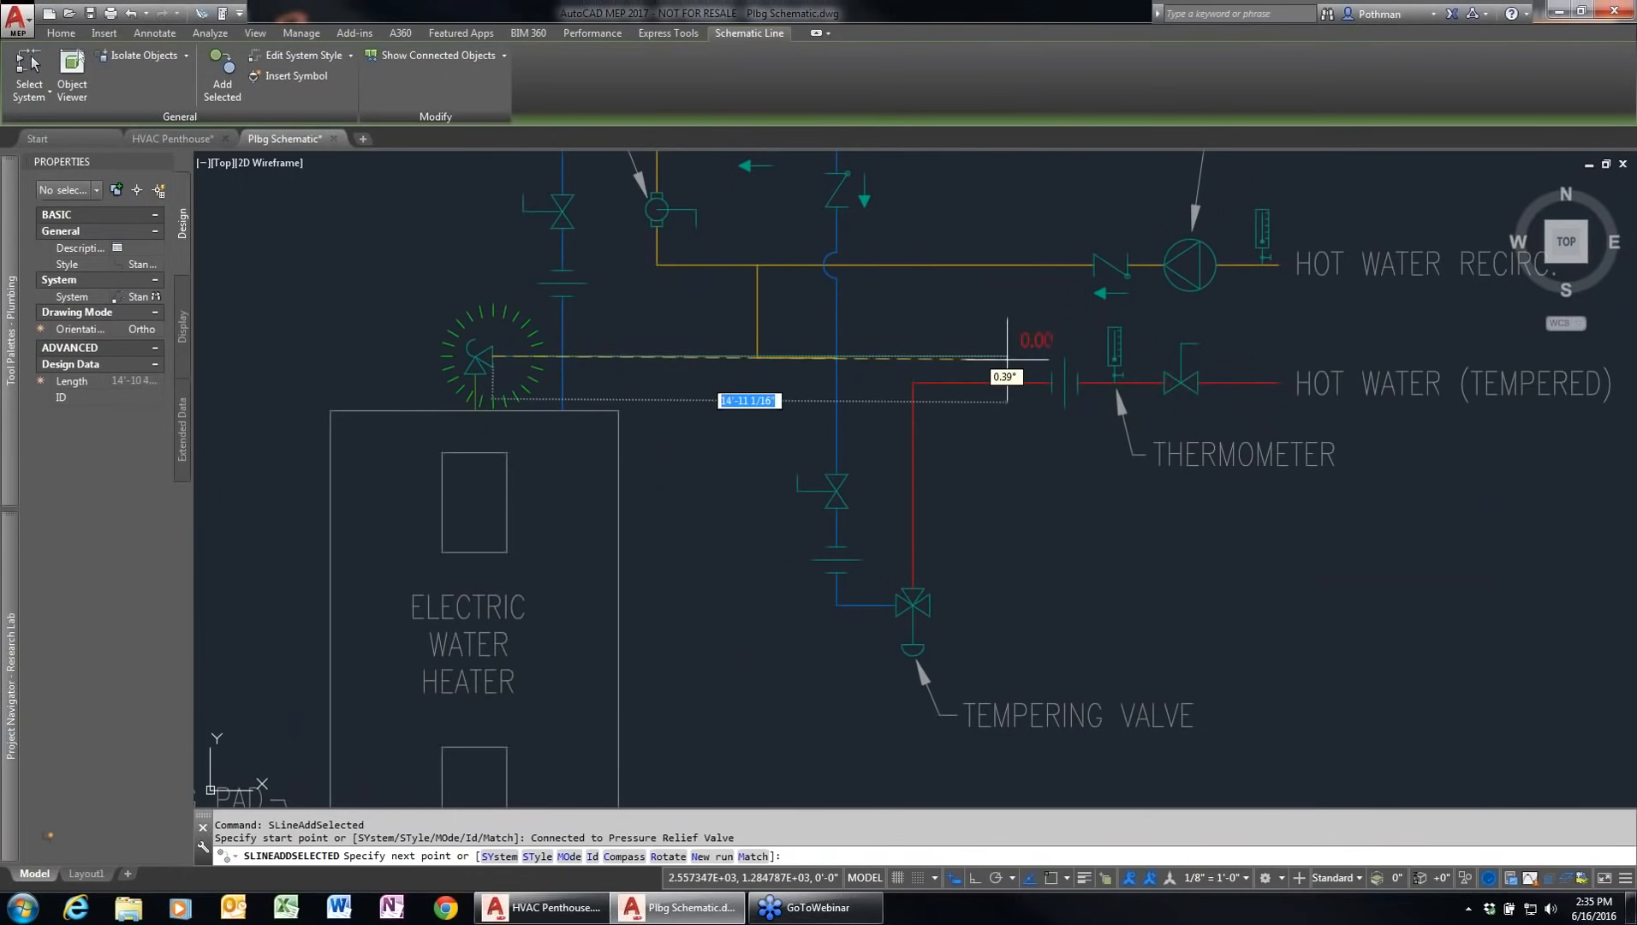
left_click(692, 355)
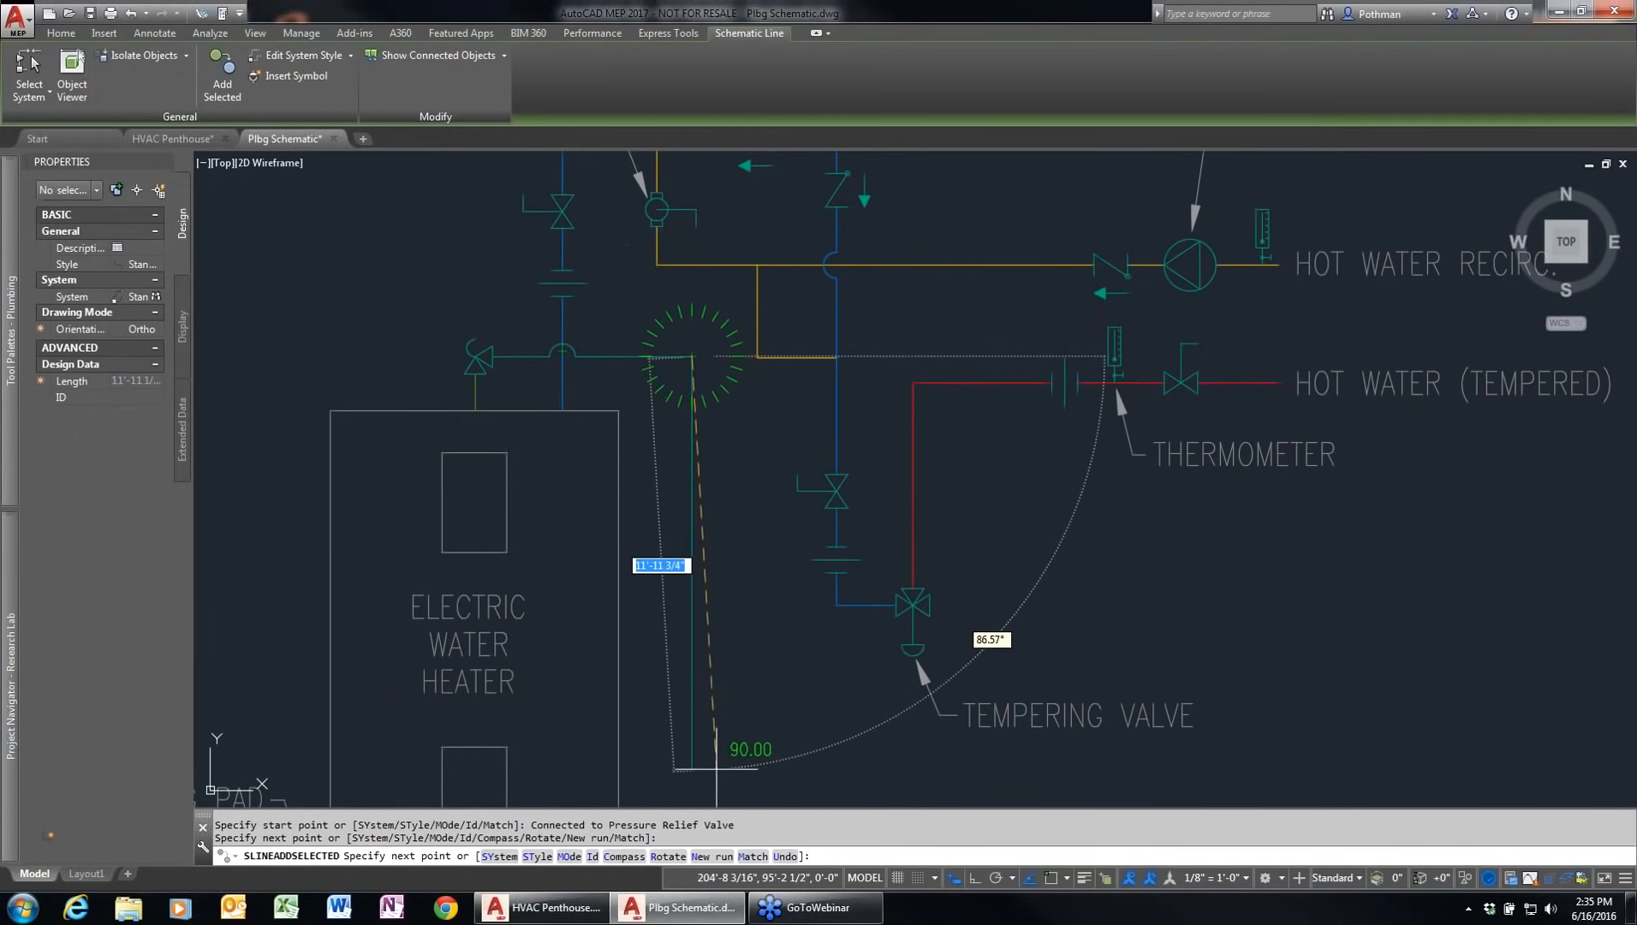
Step: Continue the relief valve's drain line down beside the water heater, offset it over the floor drain and end it at the drain
middle_click_drag(713, 766, 651, 441)
scroll(650, 445, "up", 2)
left_click(771, 452)
left_click(769, 644)
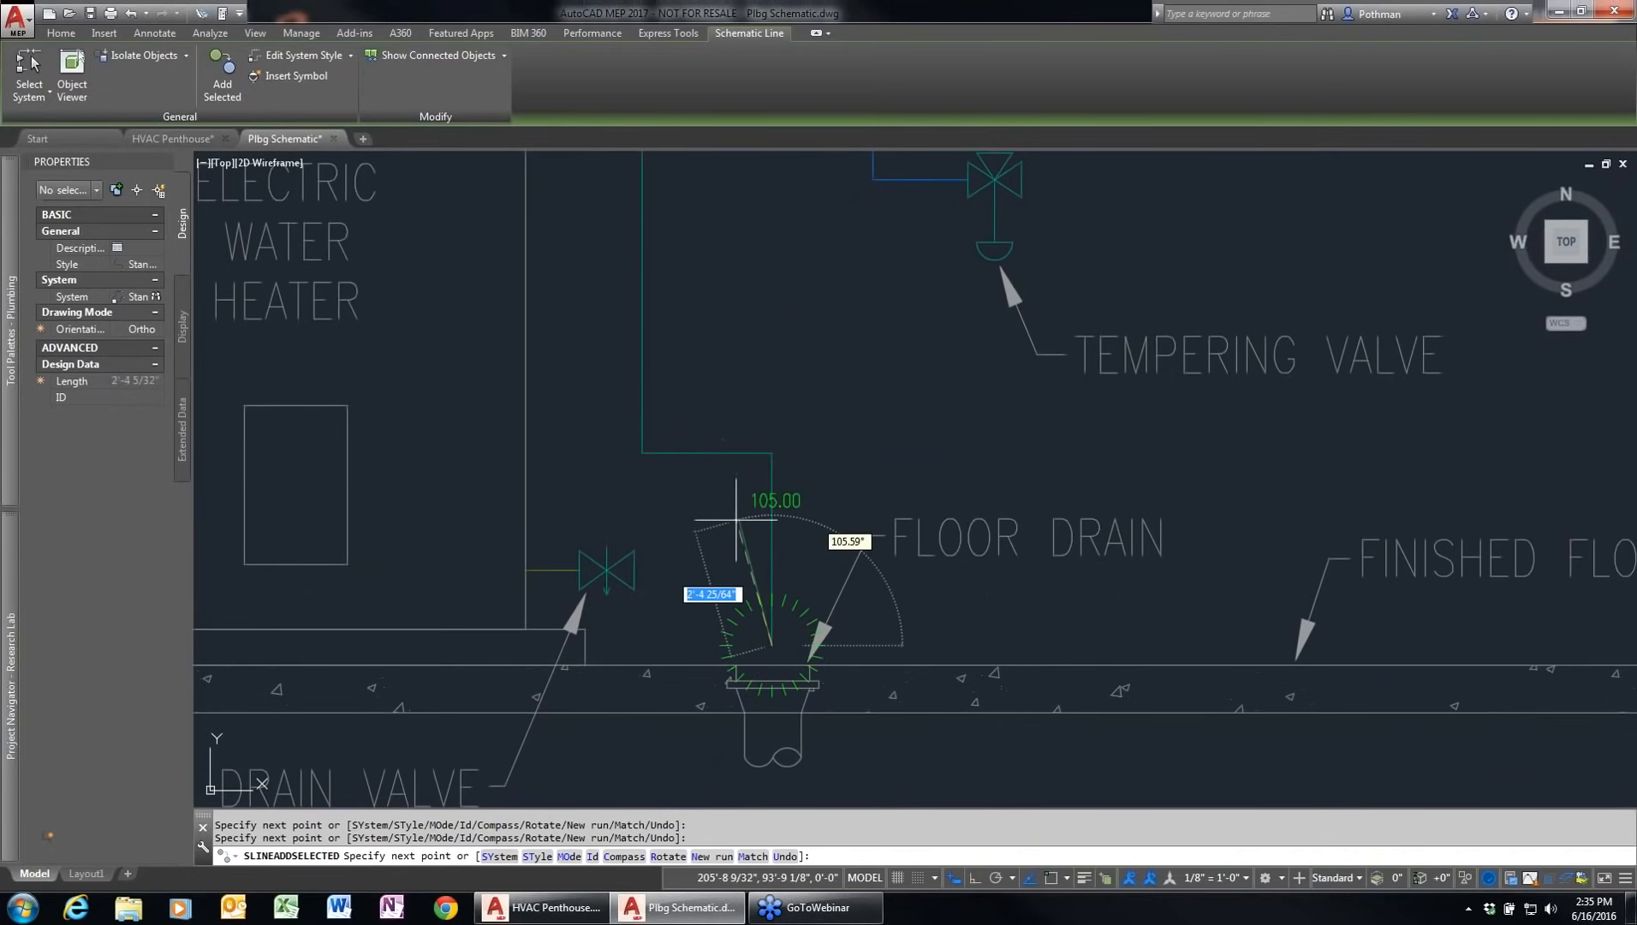
key("Return")
scroll(821, 386, "down", 4)
middle_click_drag(845, 308, 751, 540)
left_click(613, 384)
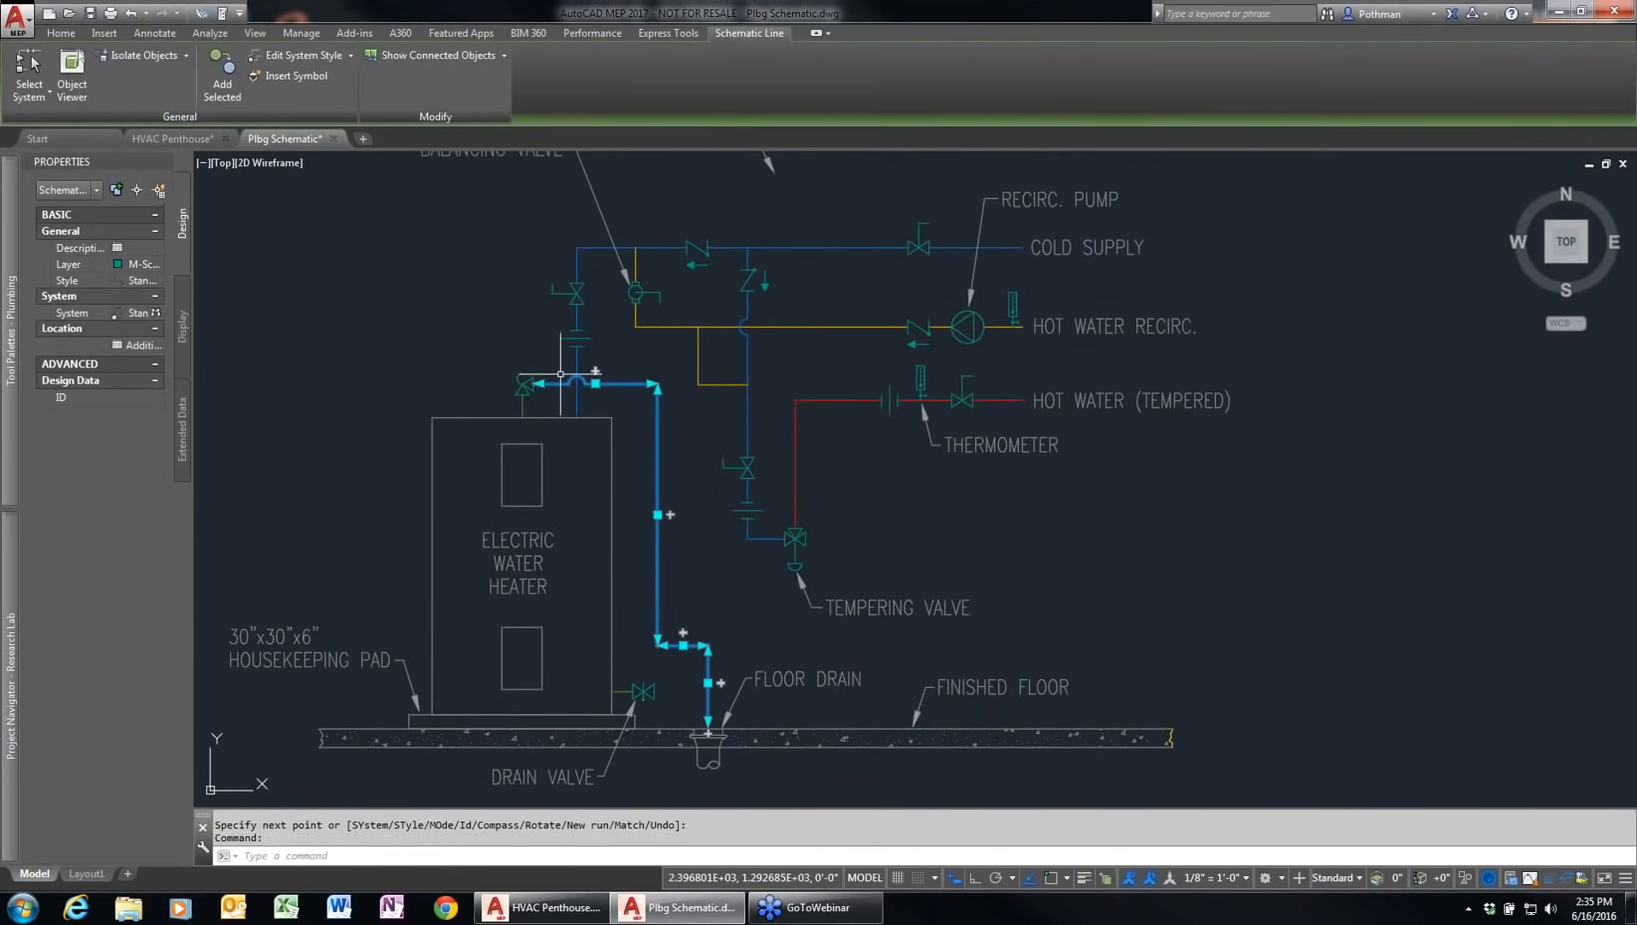
key("Escape")
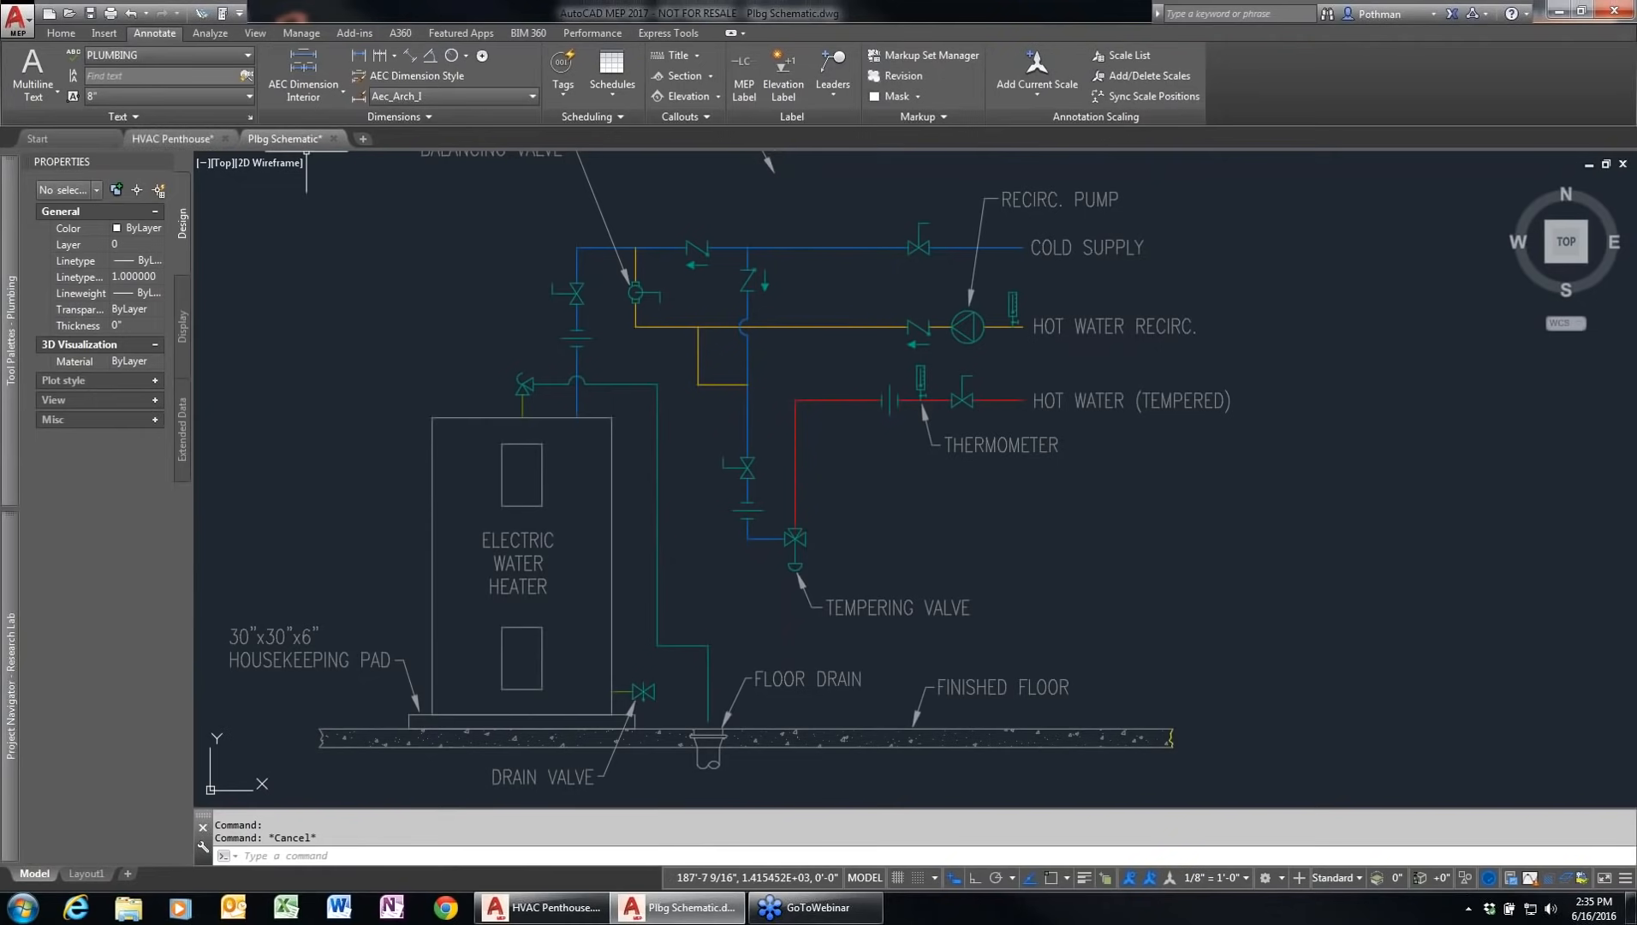
Step: Close the Plbg Schematic drawing without saving its changes and open the Lighting 2nd Floor construct
left_click(333, 139)
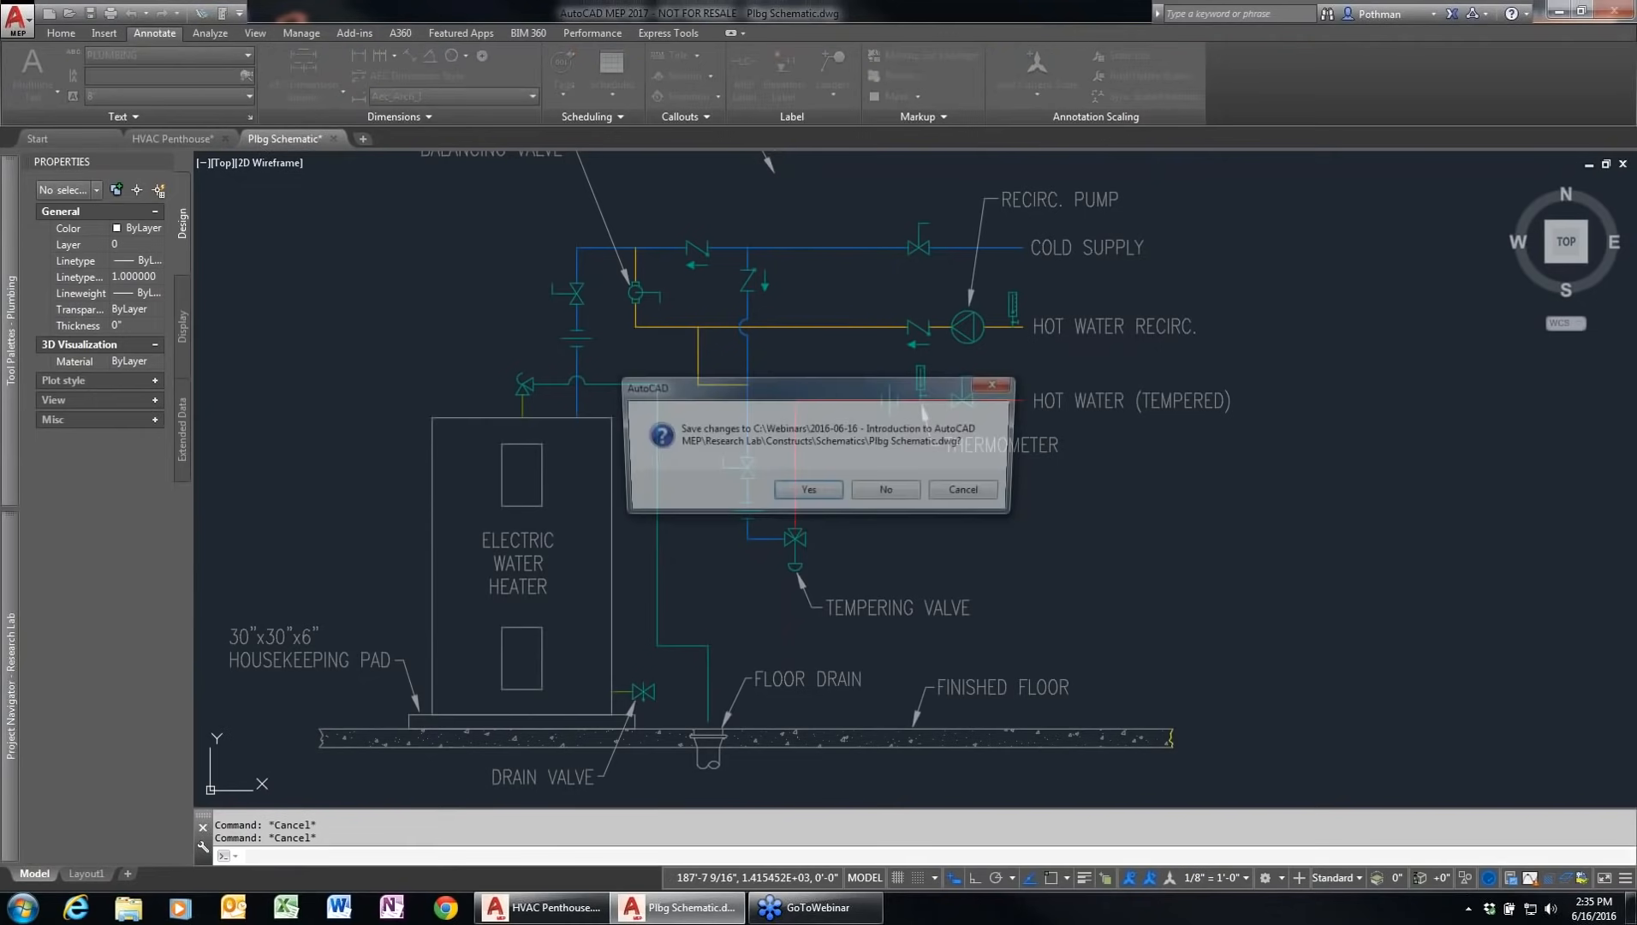
left_click(889, 493)
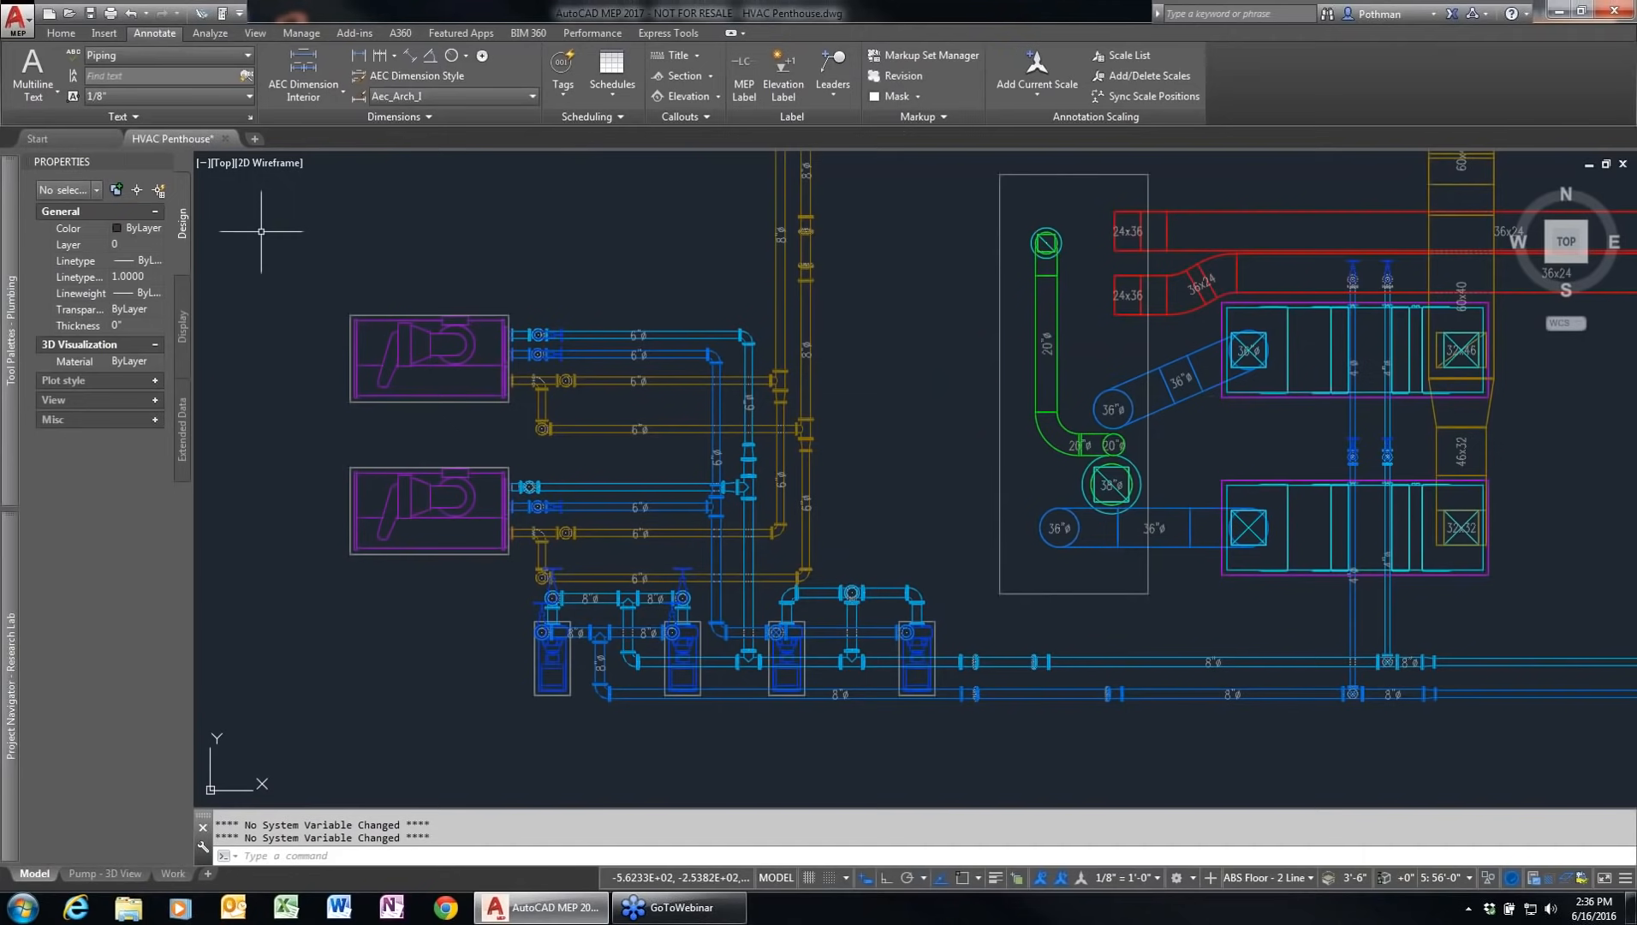
mouse_move(7, 628)
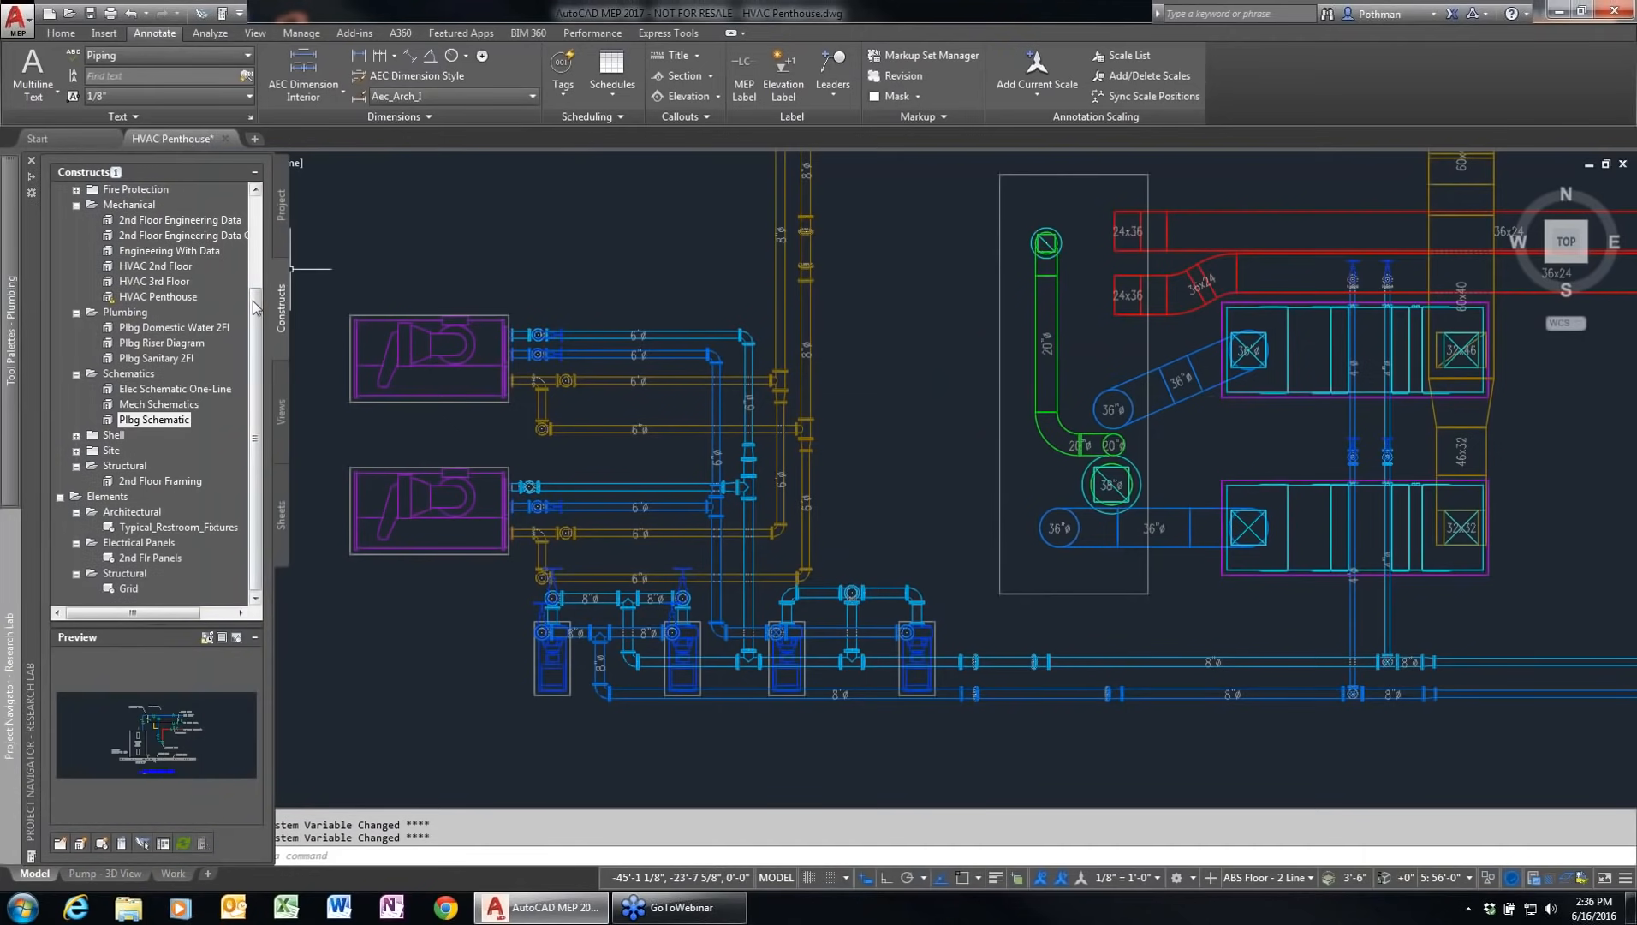
left_click_drag(253, 294, 249, 200)
double_click(169, 236)
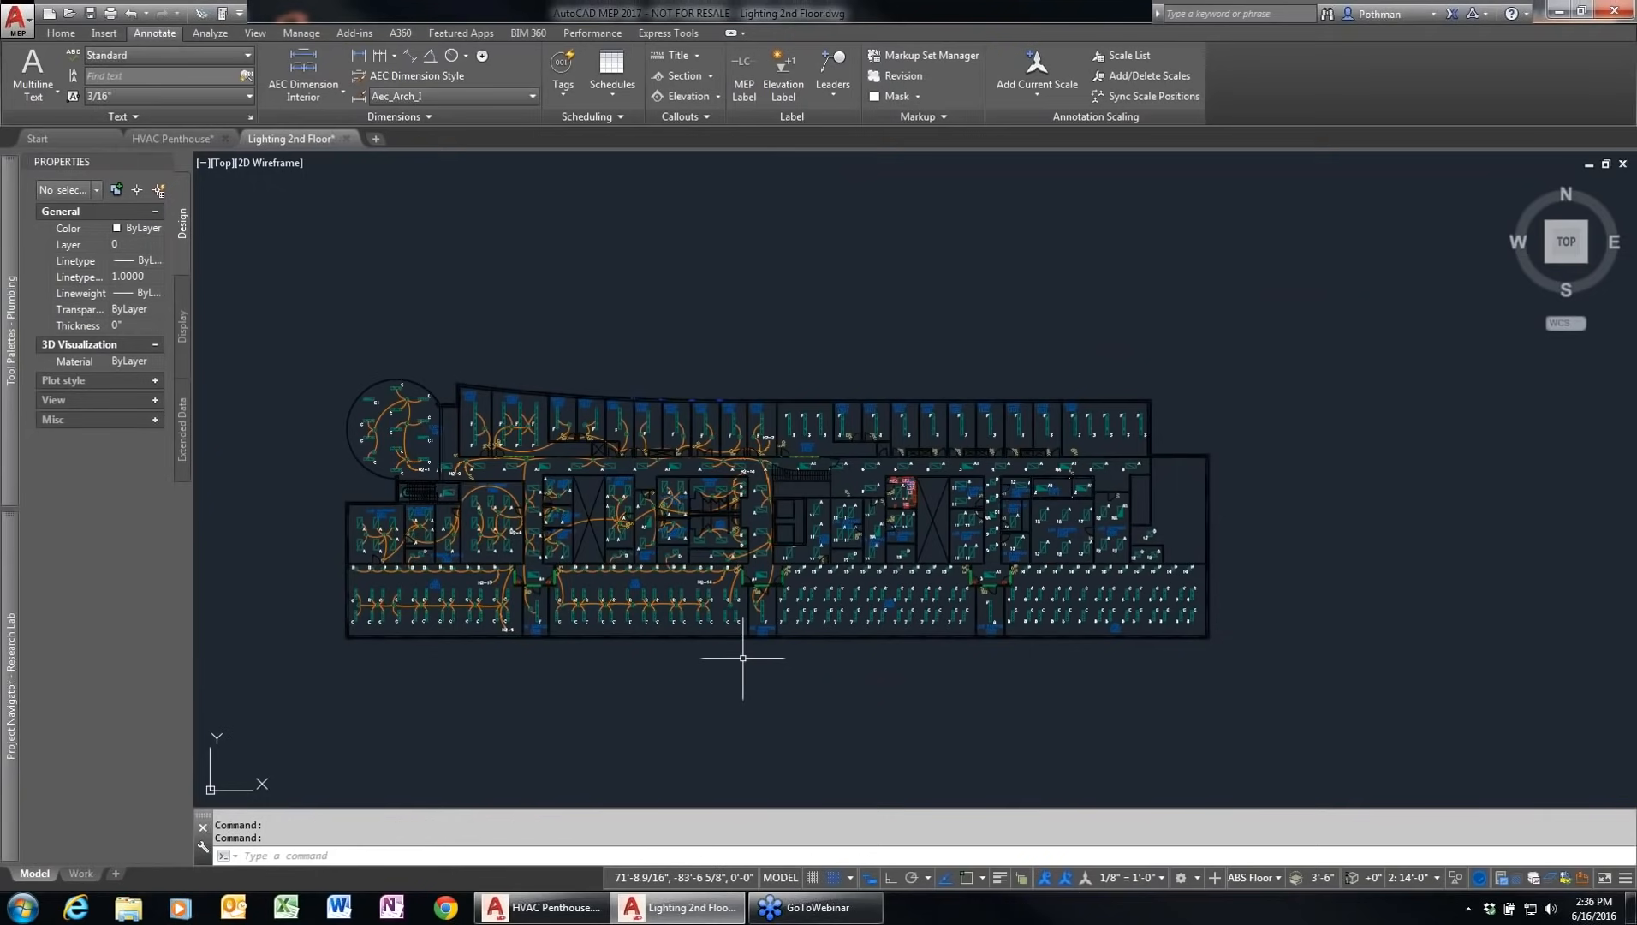
Step: Open the electrical properties of the upper-left Type C light fixture in the lab whose fixtures are on circuit 7
middle_click_drag(746, 657, 805, 627)
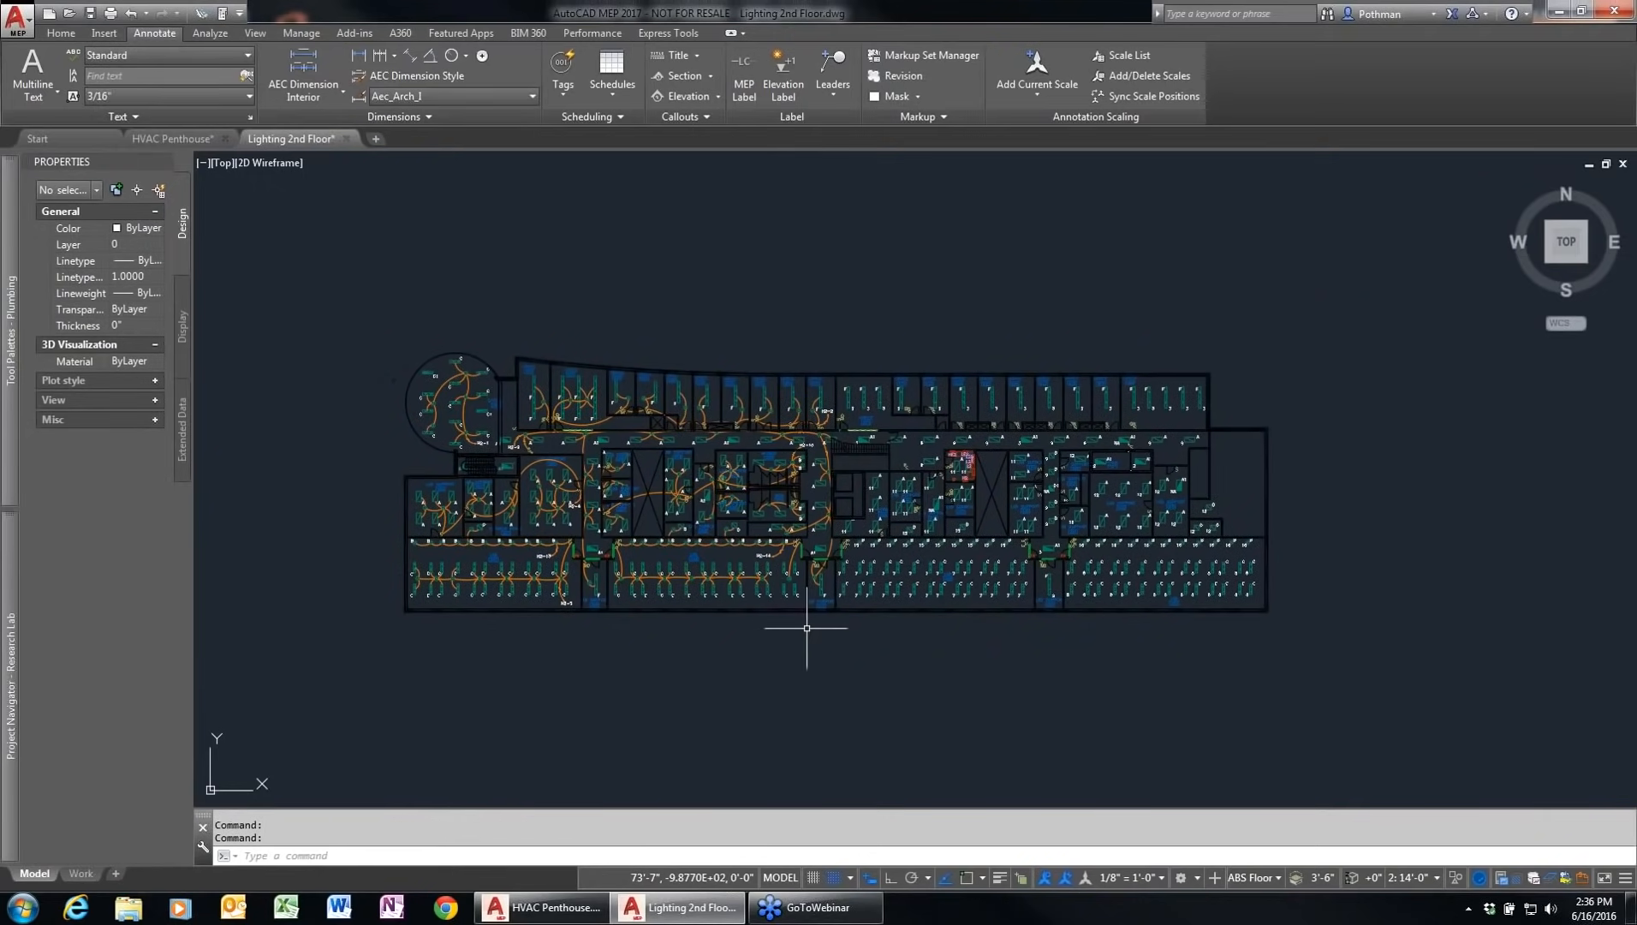
scroll(806, 628, "up", 4)
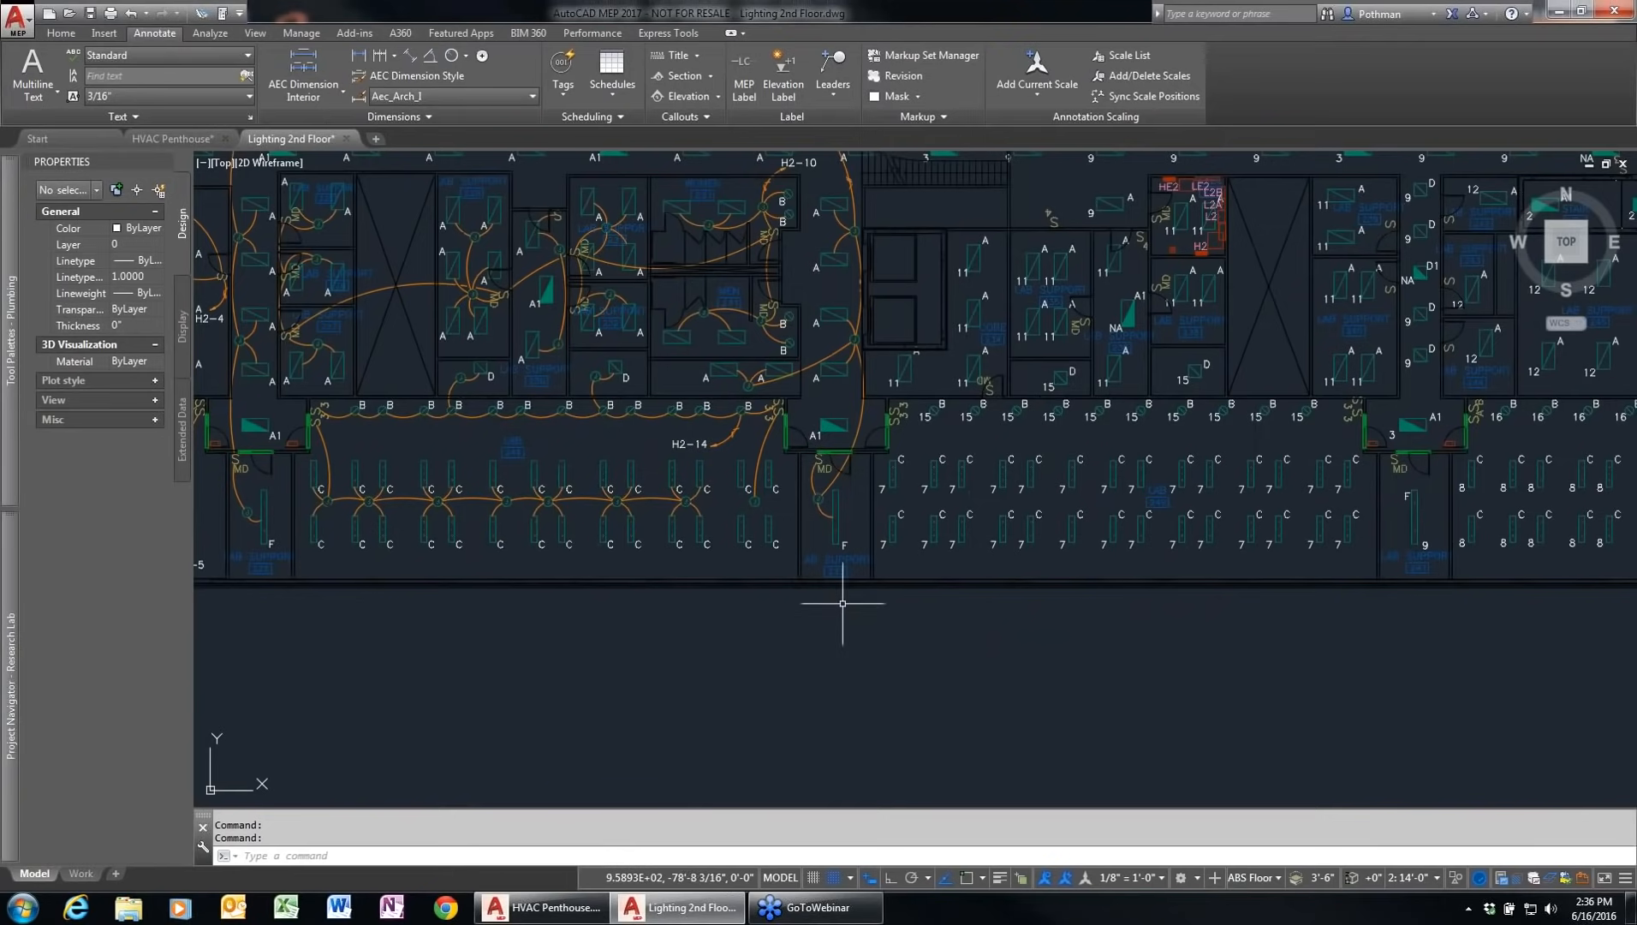
middle_click_drag(849, 591, 881, 773)
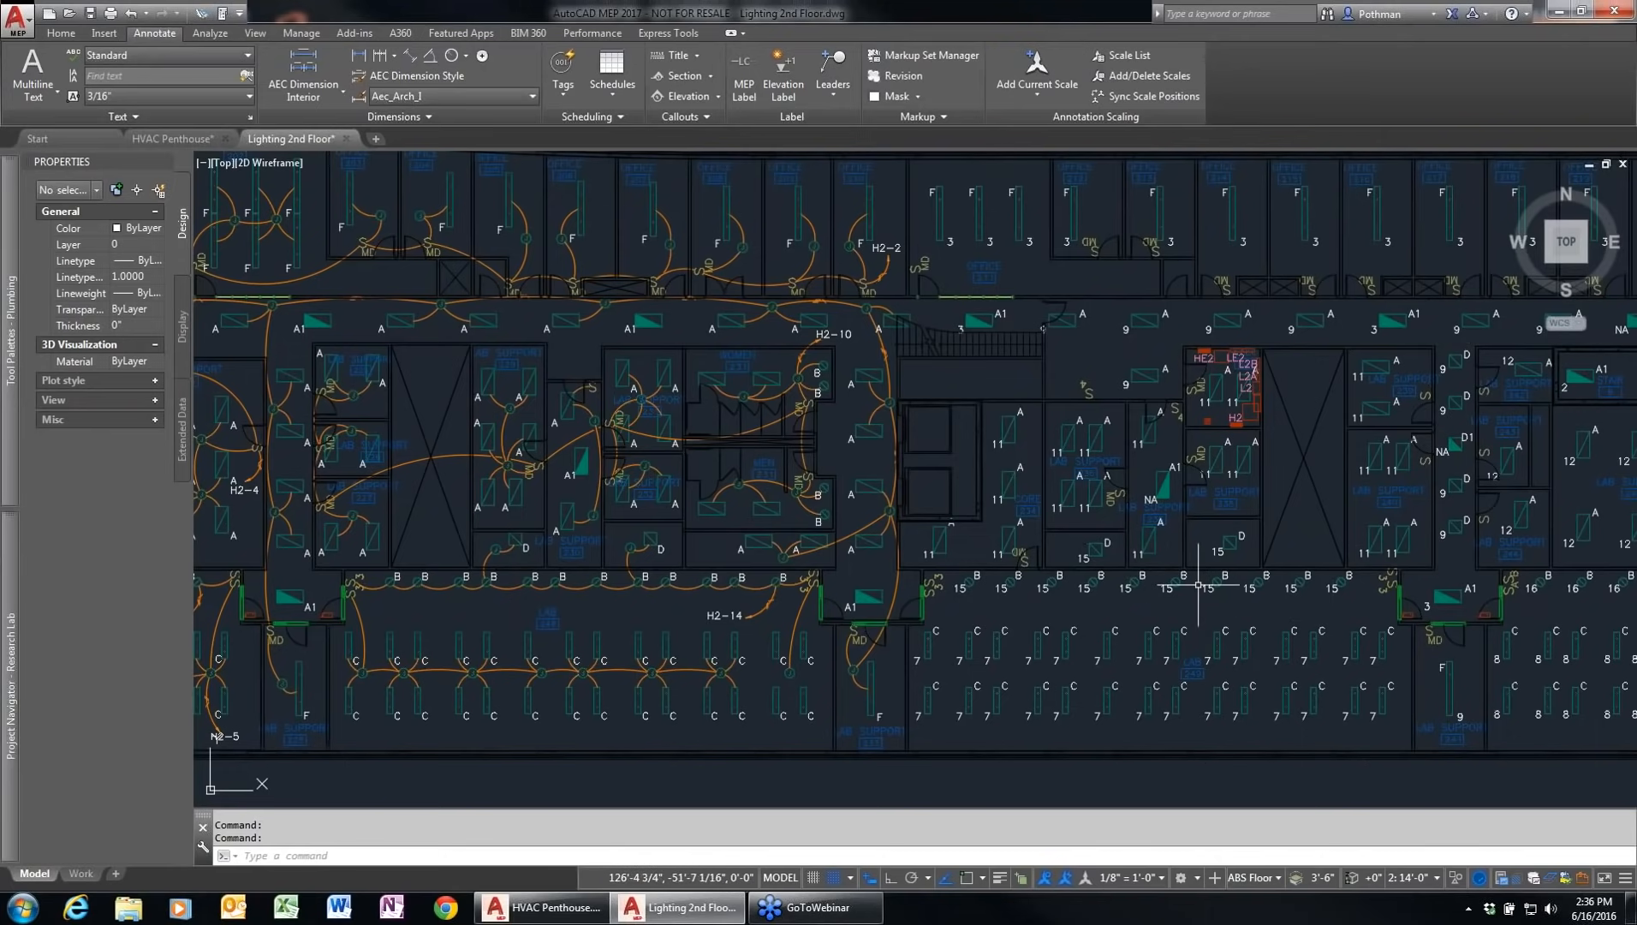
scroll(928, 645, "up", 2)
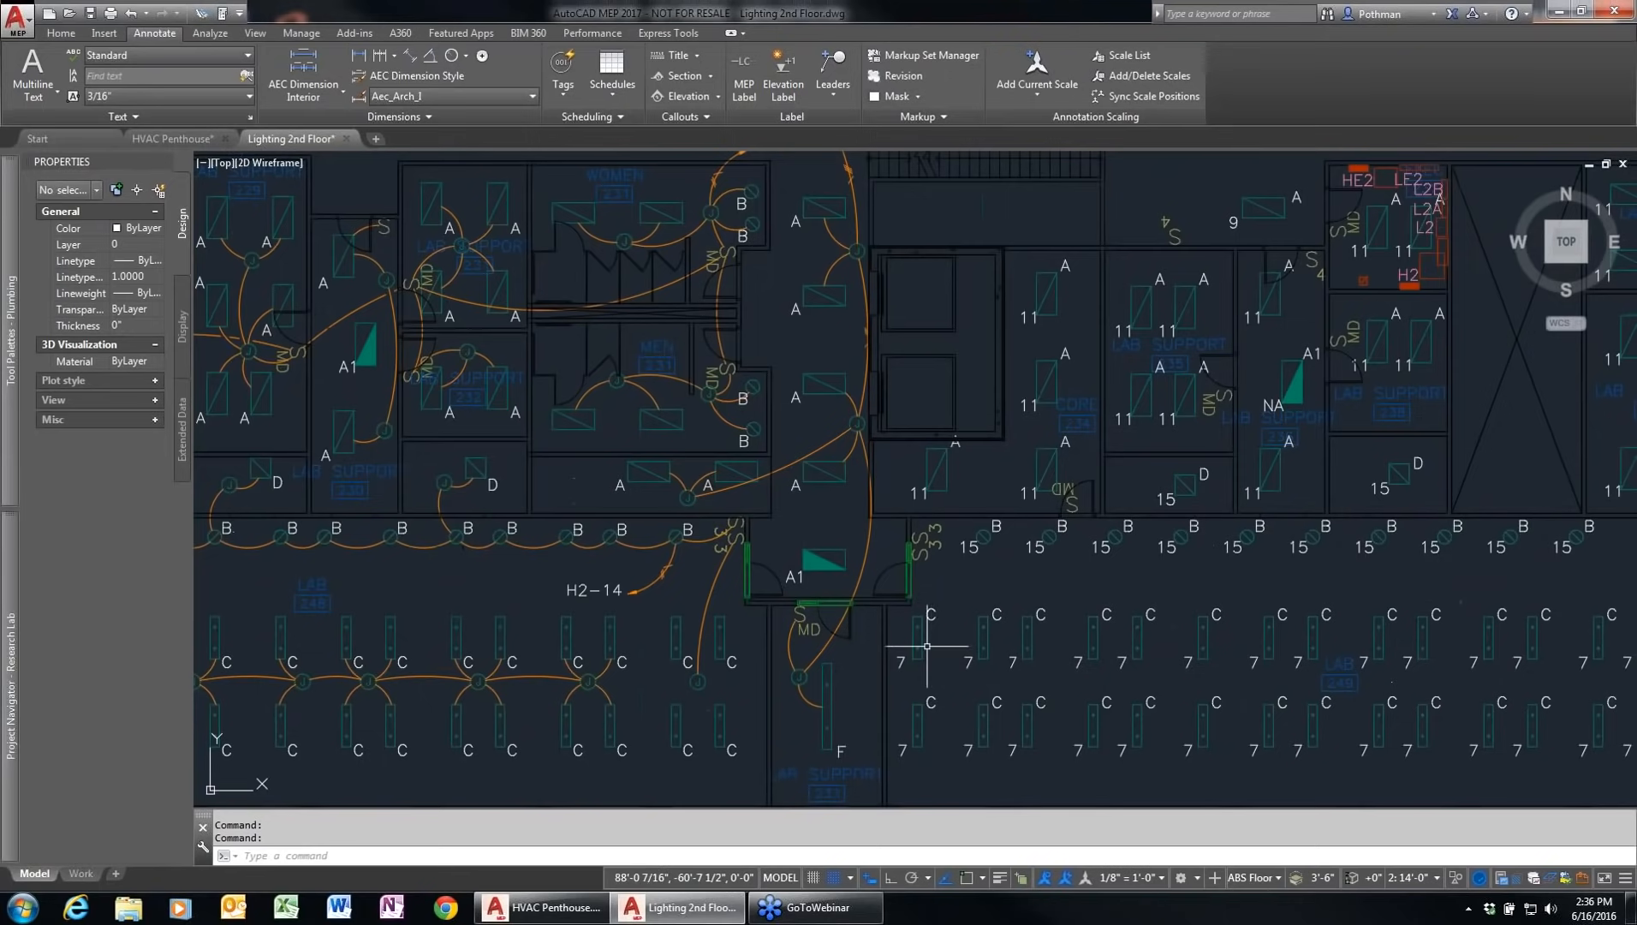
left_click(916, 641)
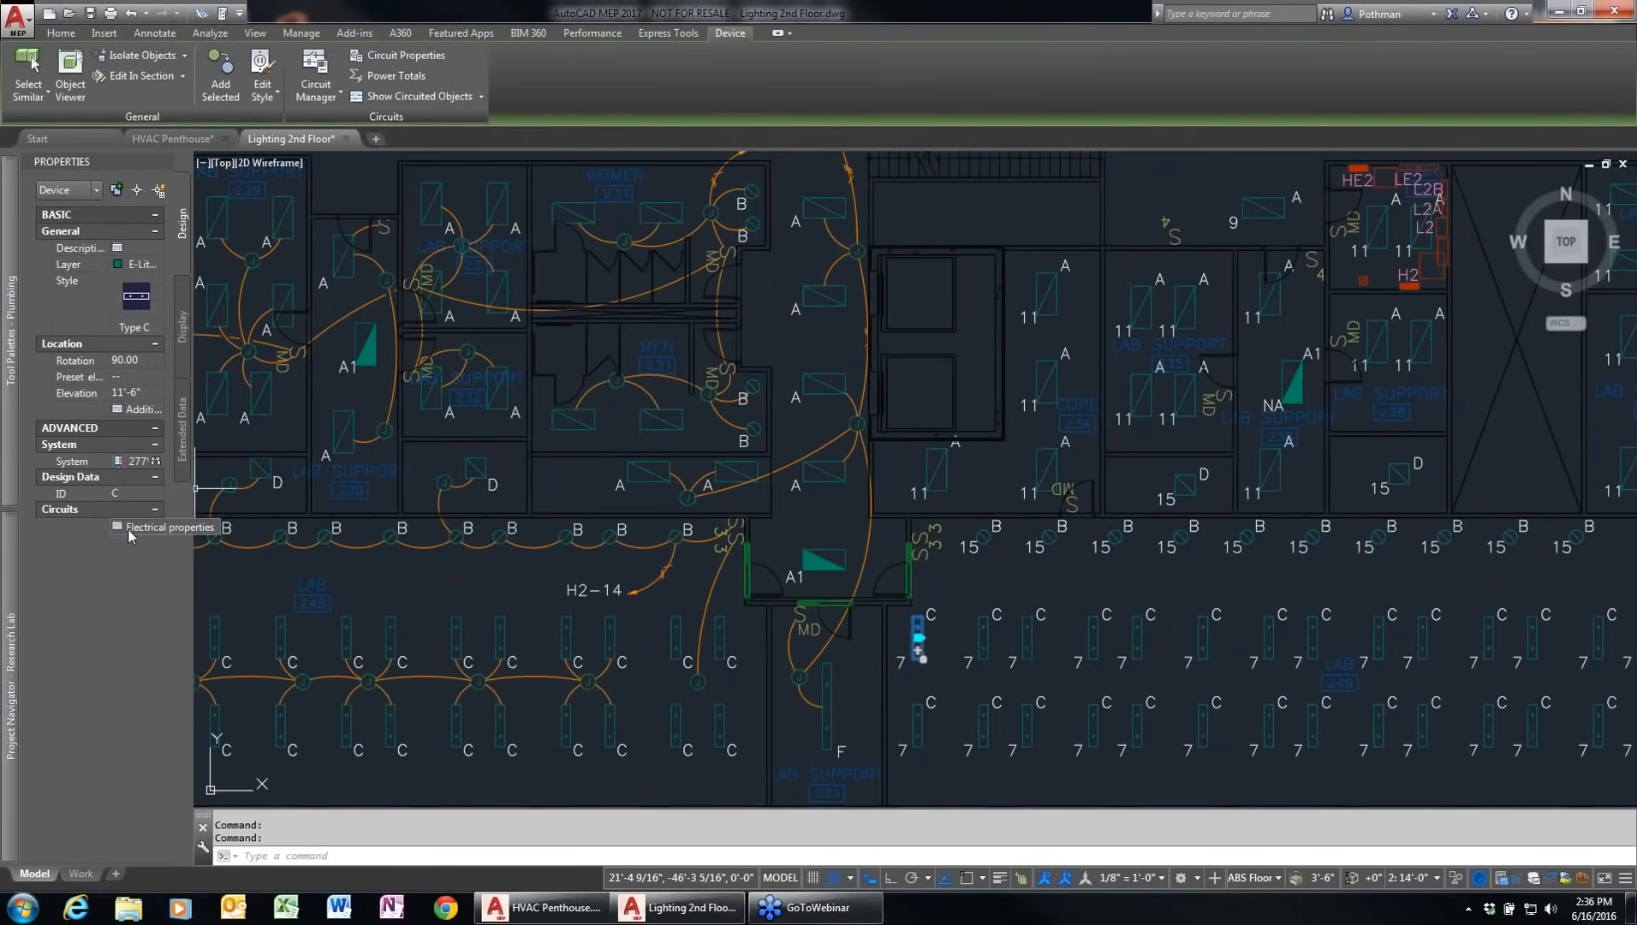
left_click(129, 528)
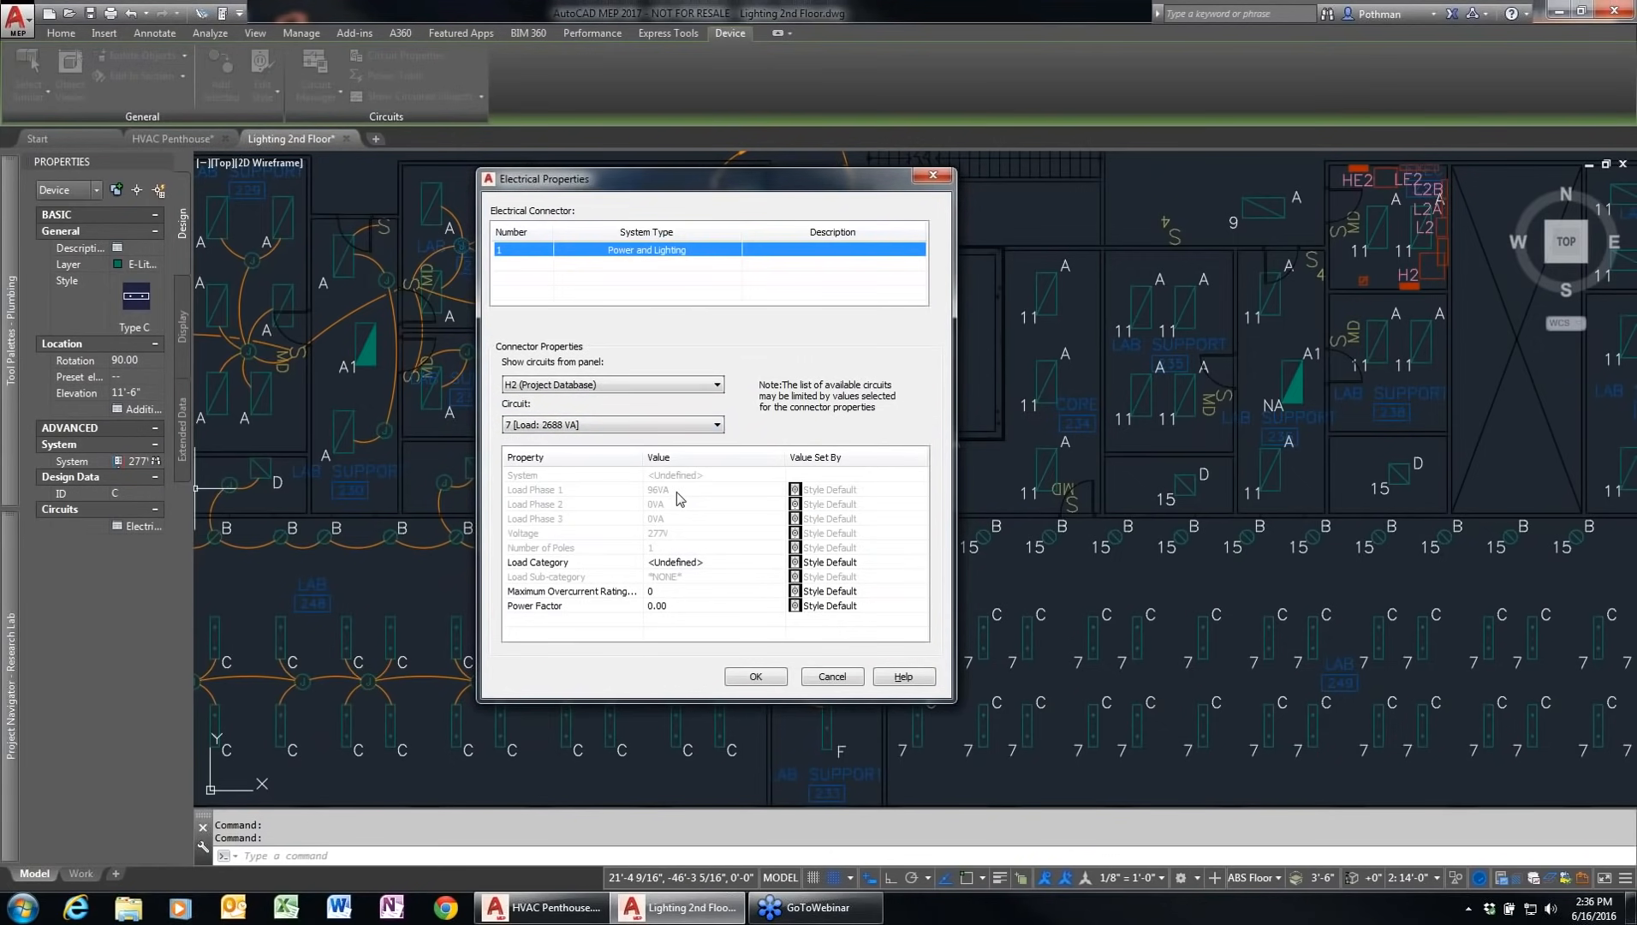
Step: Review the fixture's phase 1 load and number of poles in its electrical properties, and close them without changes
left_click(676, 491)
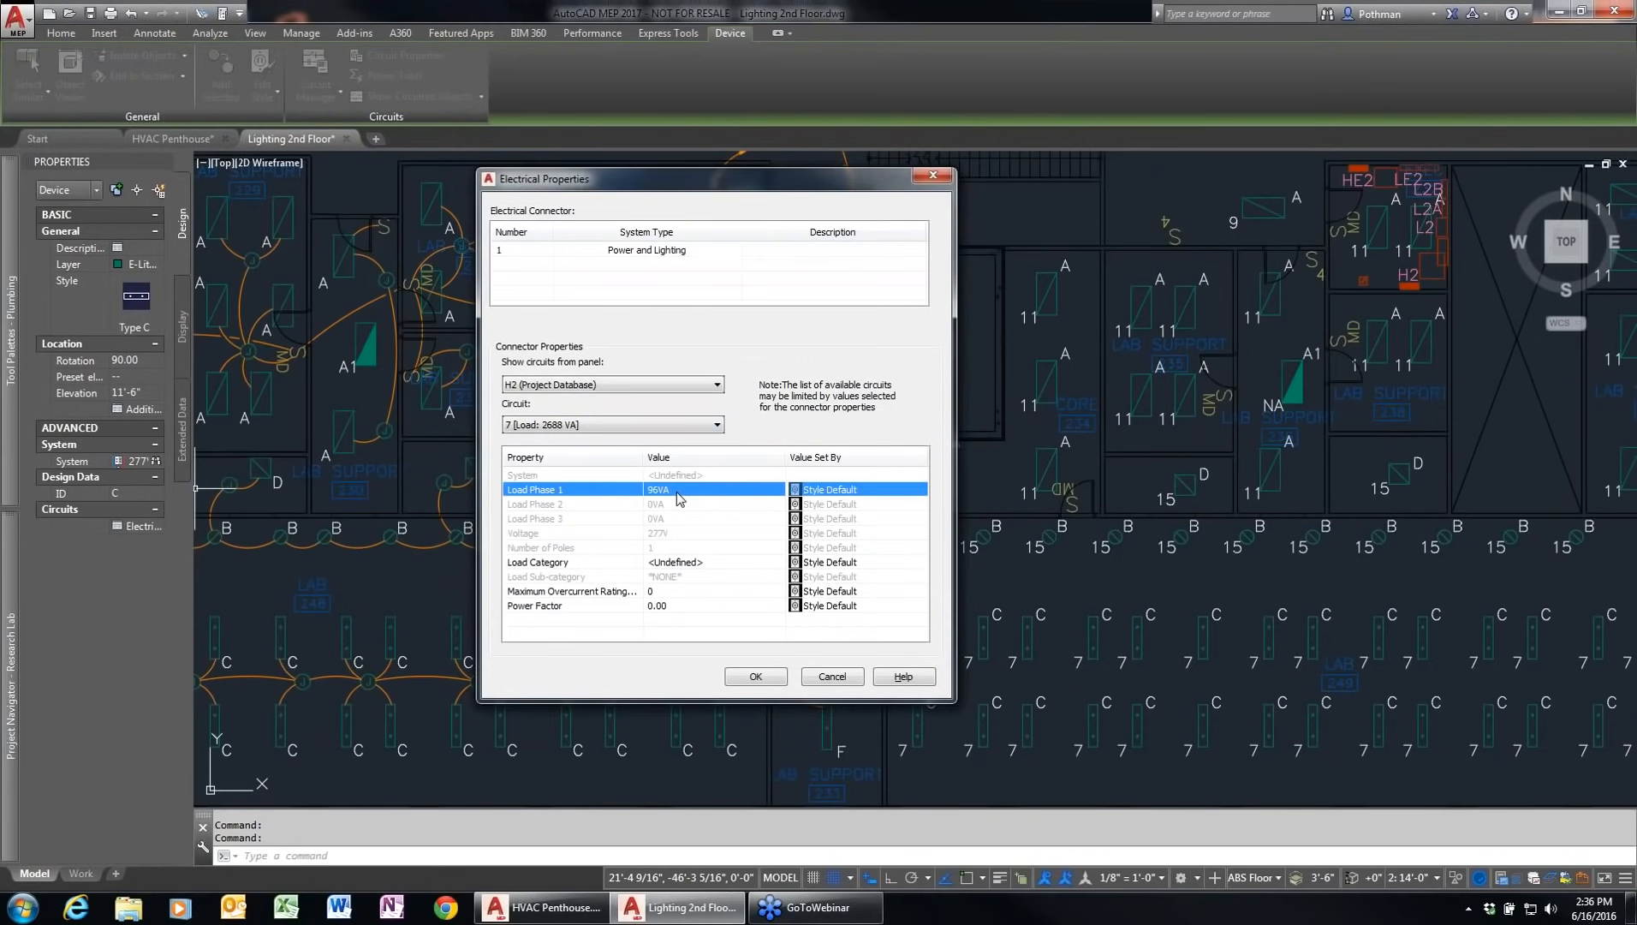
left_click(662, 548)
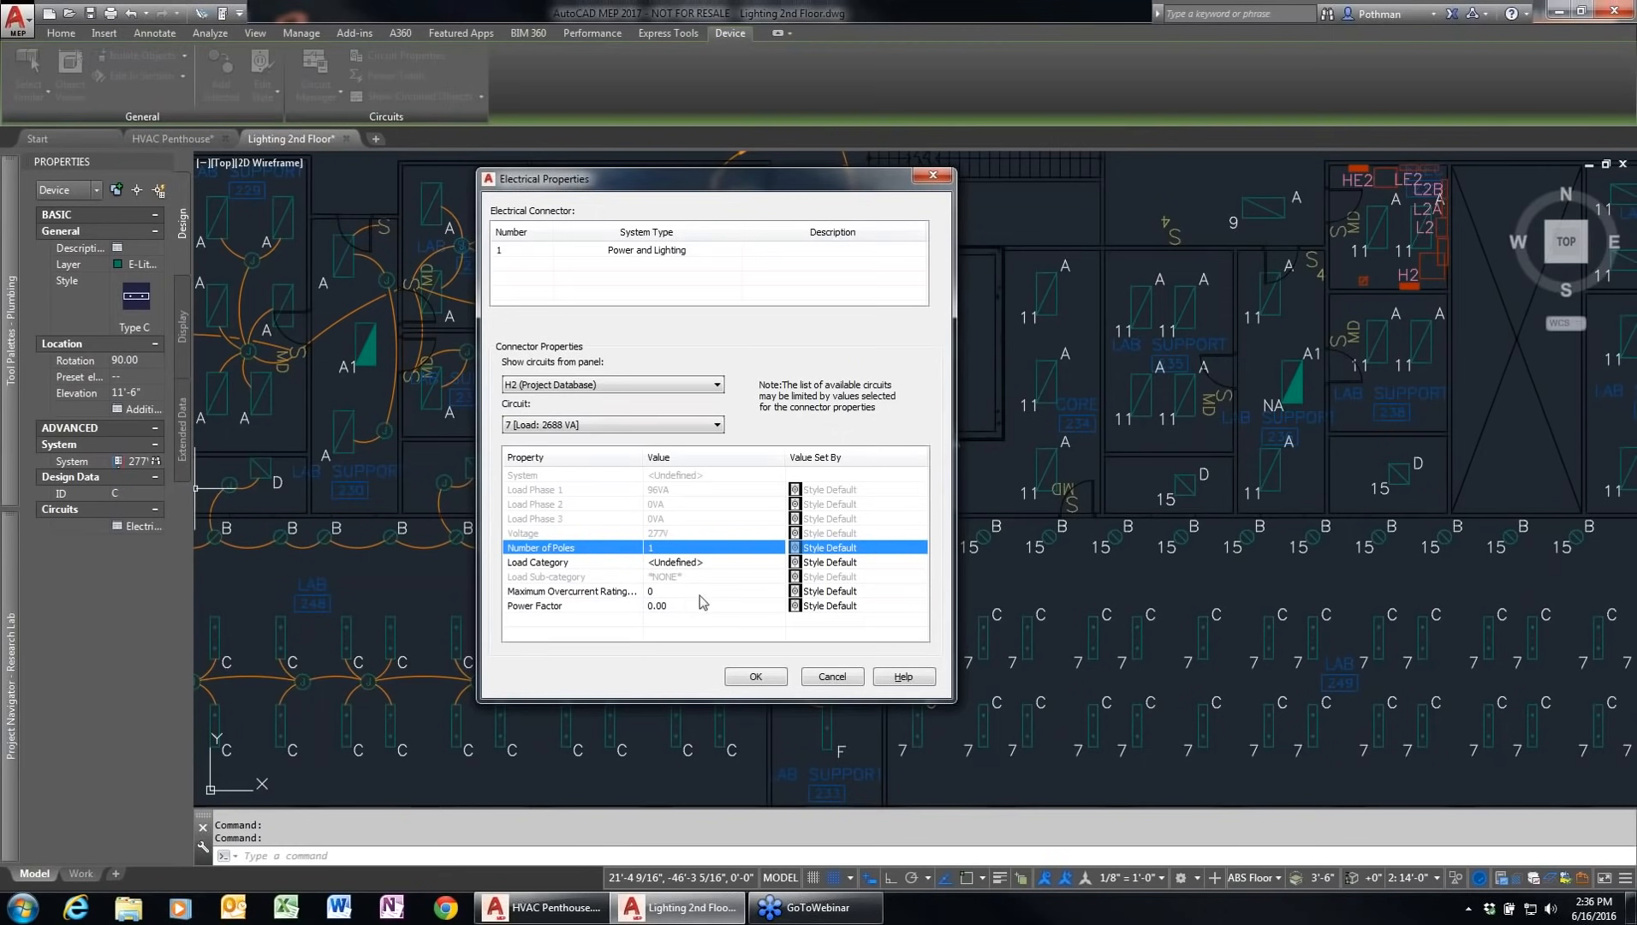
left_click(821, 677)
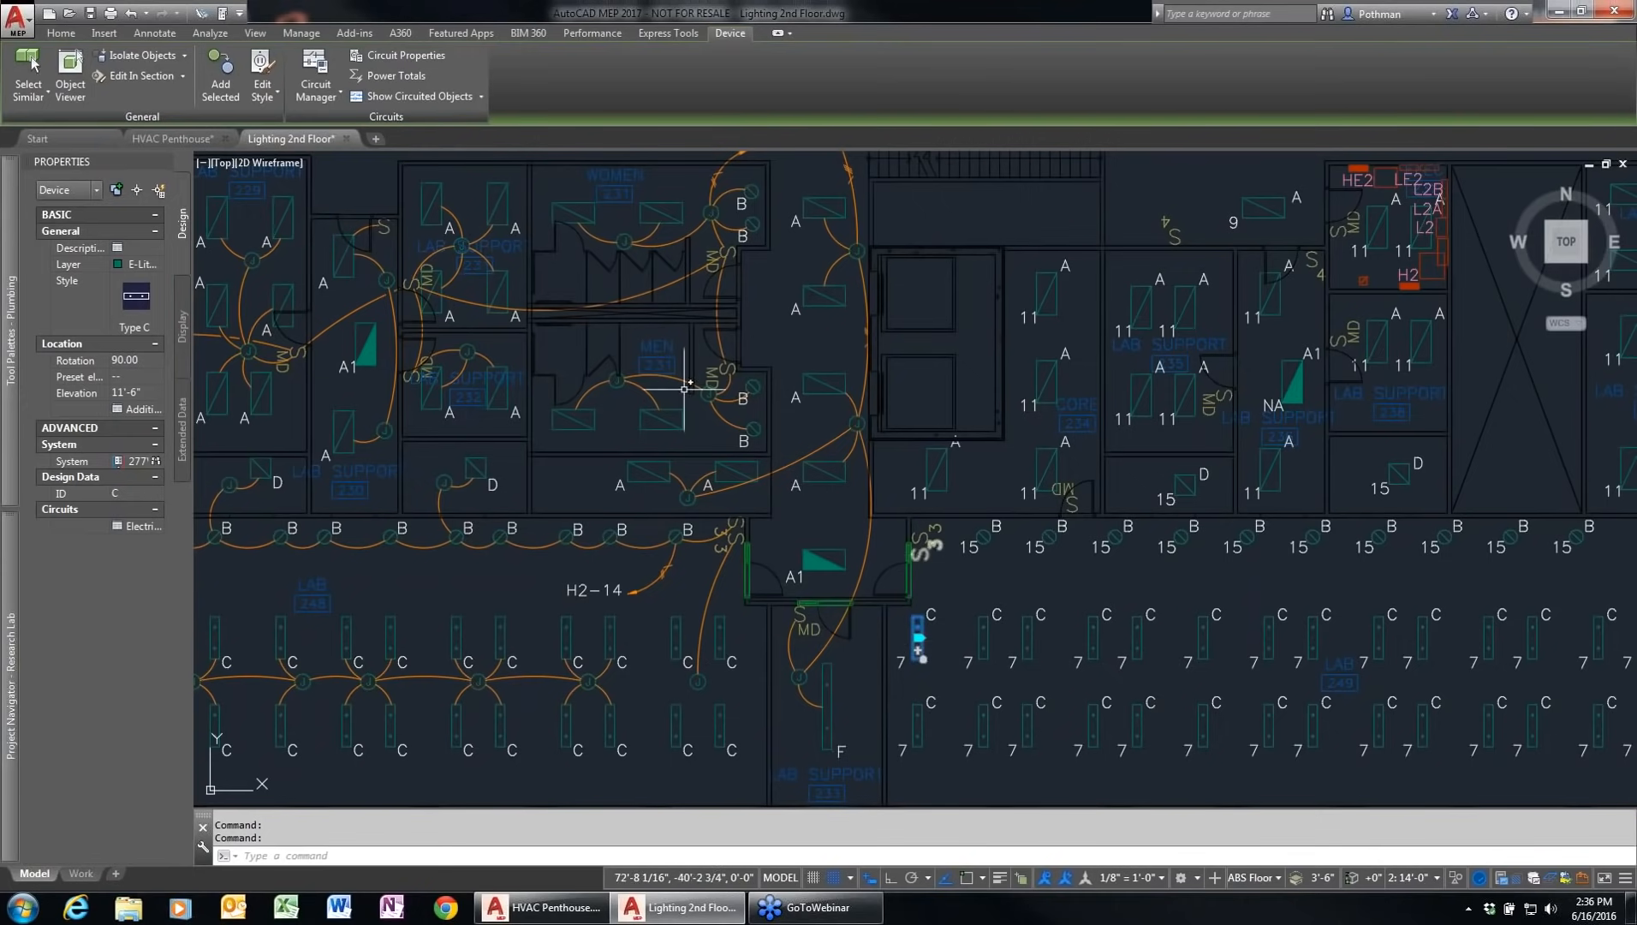
Step: Inspect the connector settings in the selected fixture's Type C device style and close the style without changes
left_click(263, 67)
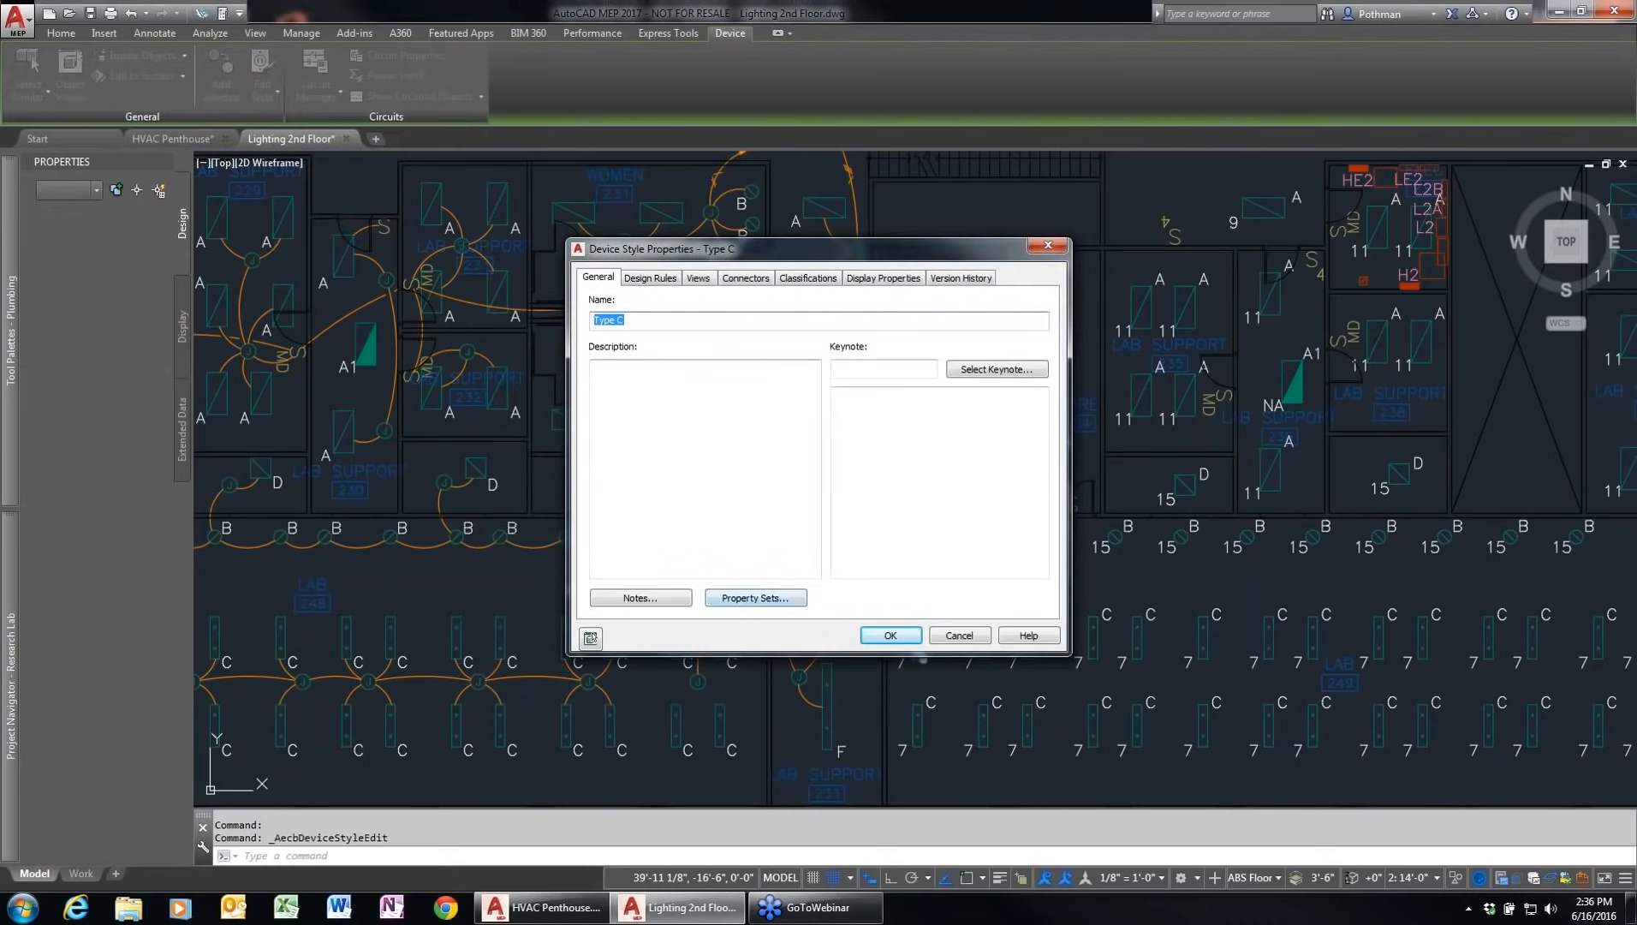
left_click(745, 277)
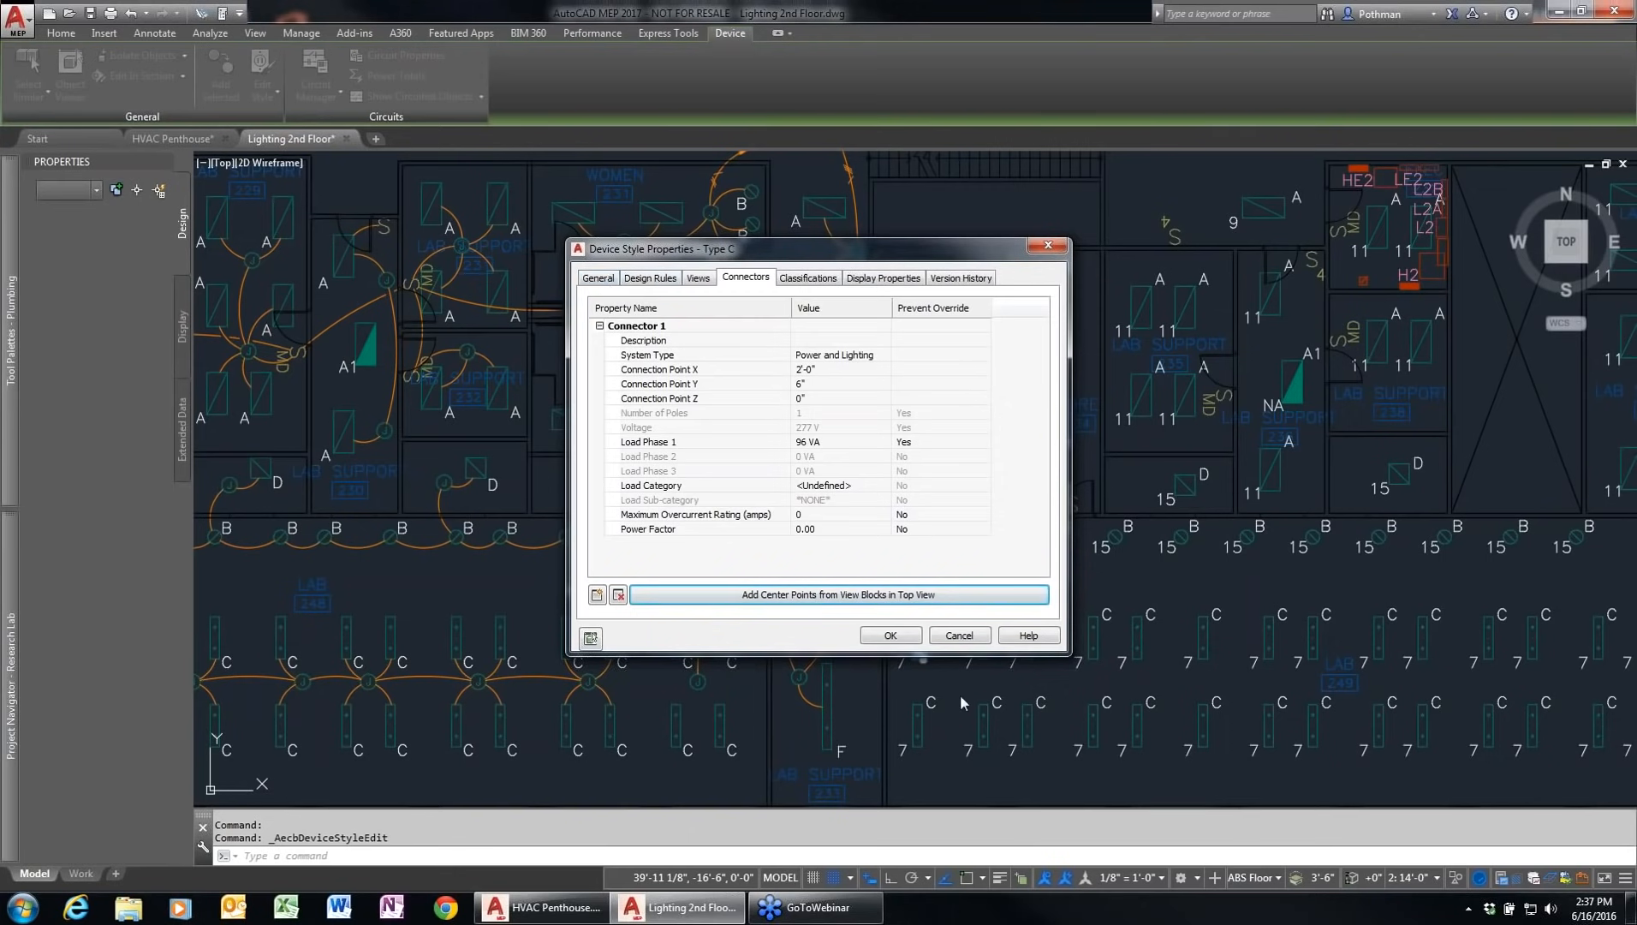
left_click(961, 639)
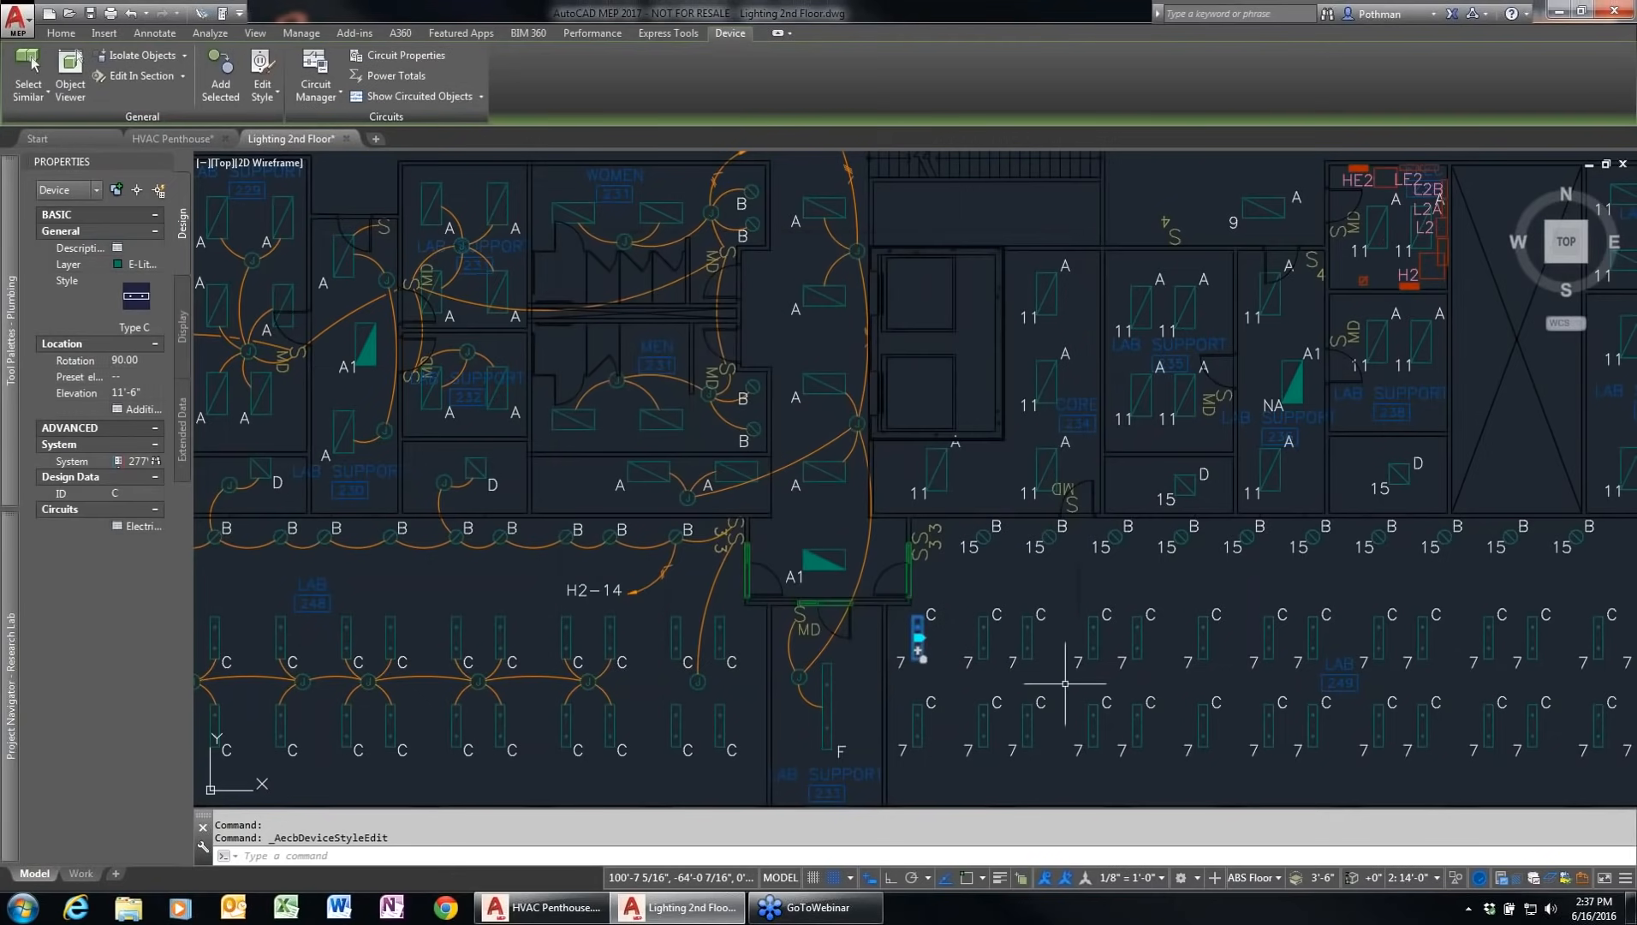
Step: Deselect the light fixture and switch the workspace to Electrical
middle_click_drag(1064, 682, 887, 587)
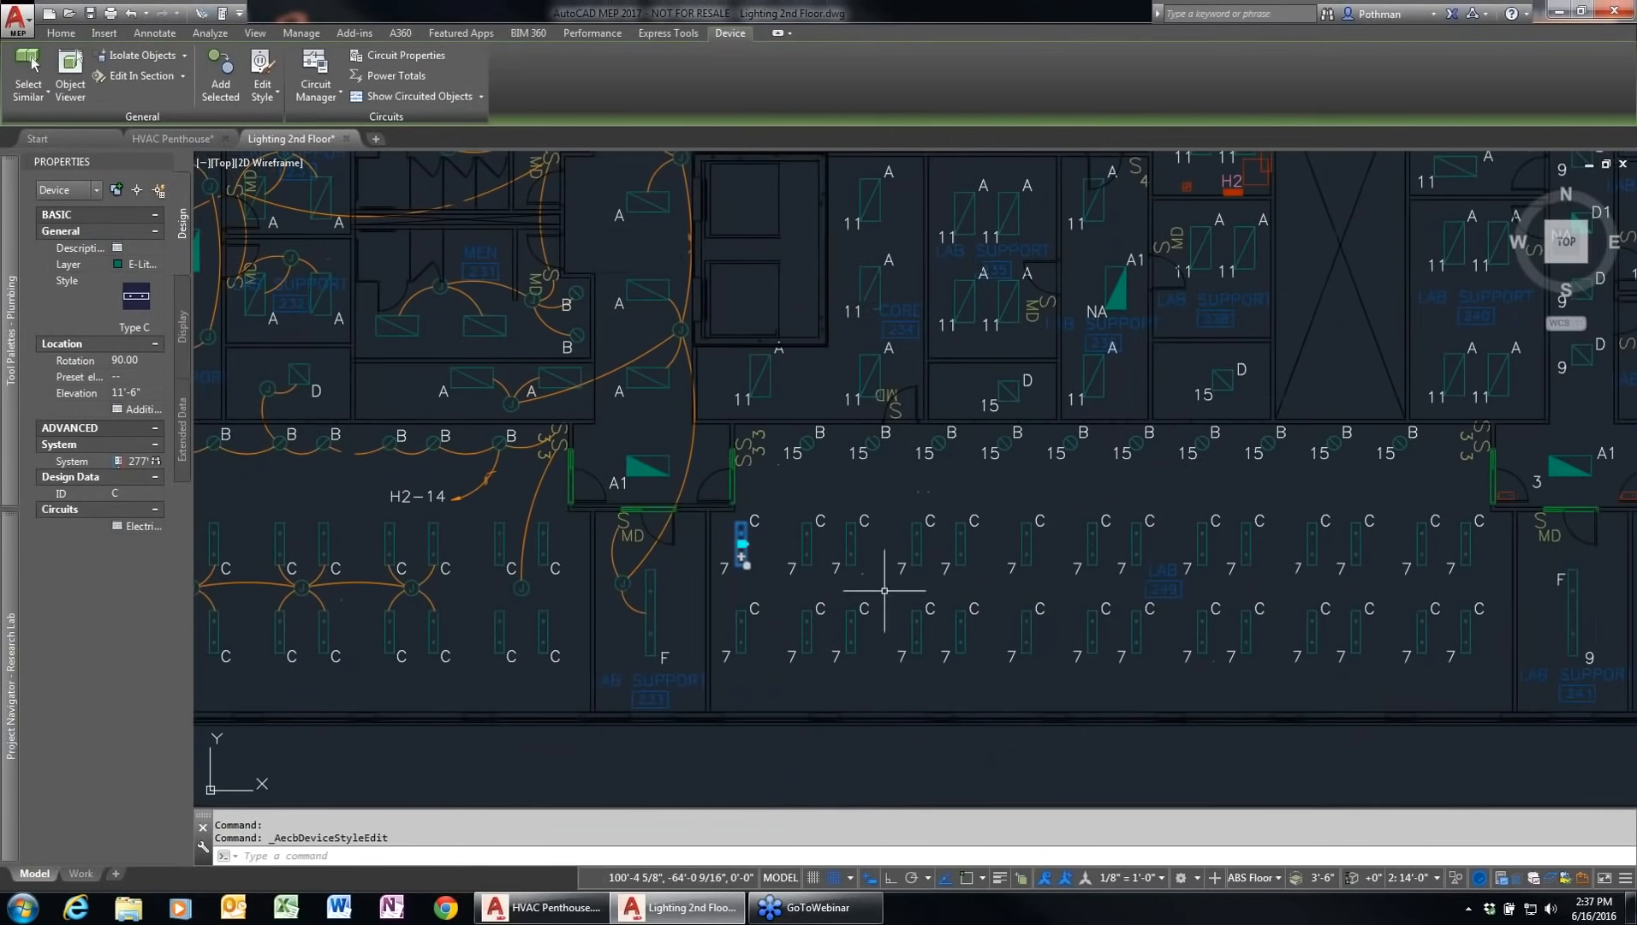
left_click(301, 33)
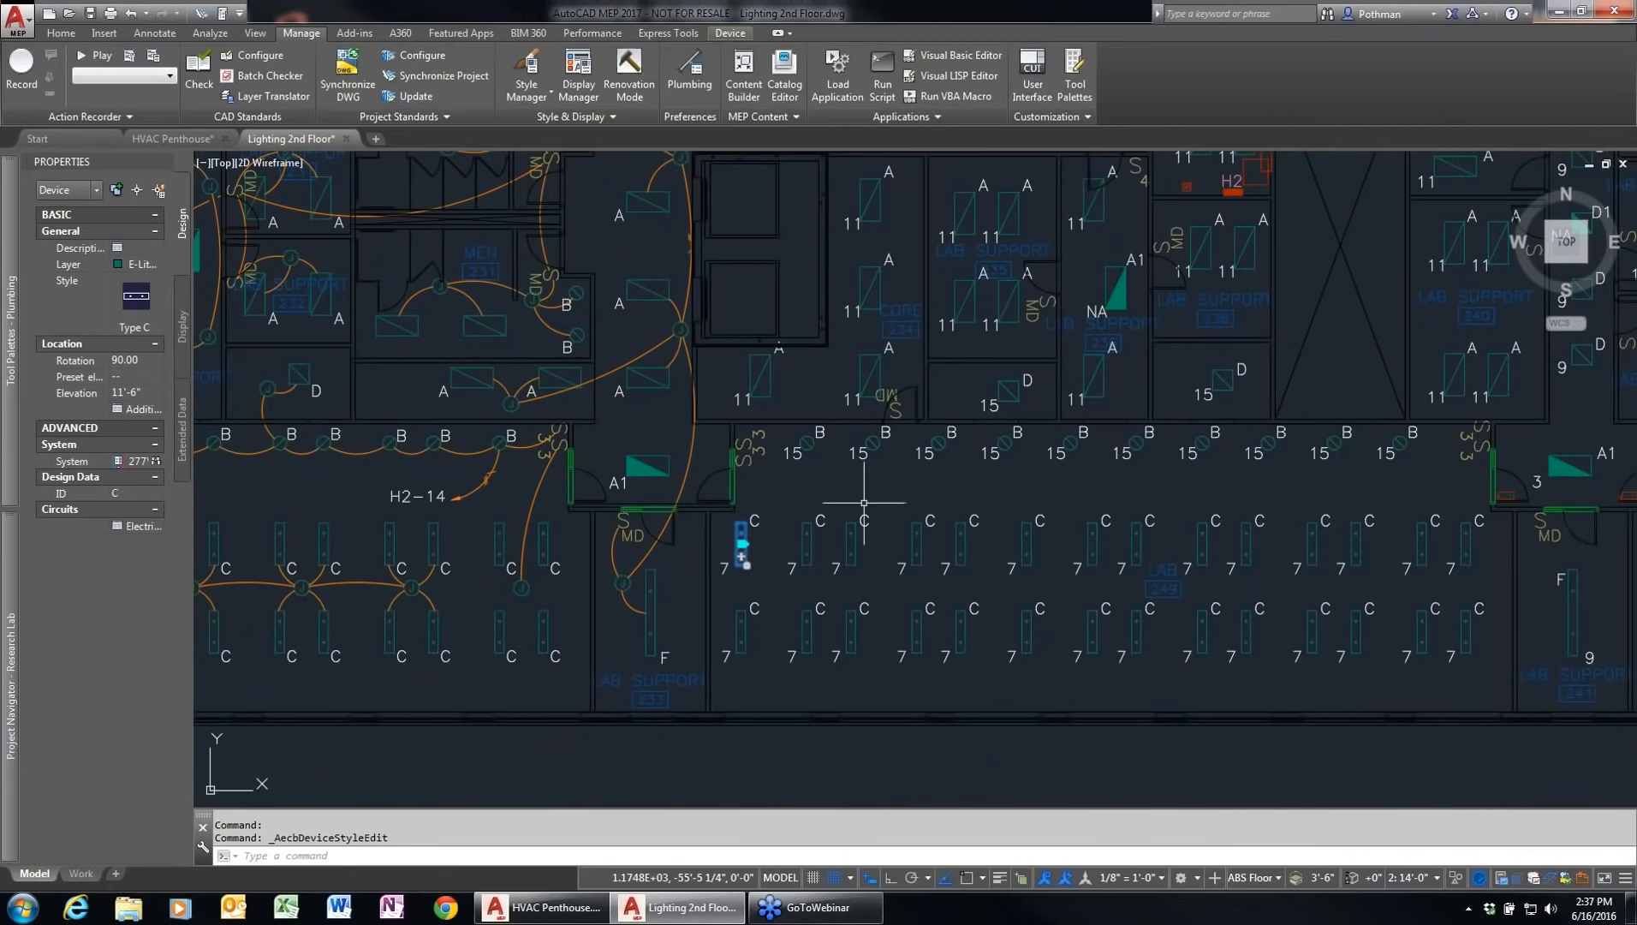
key("Escape")
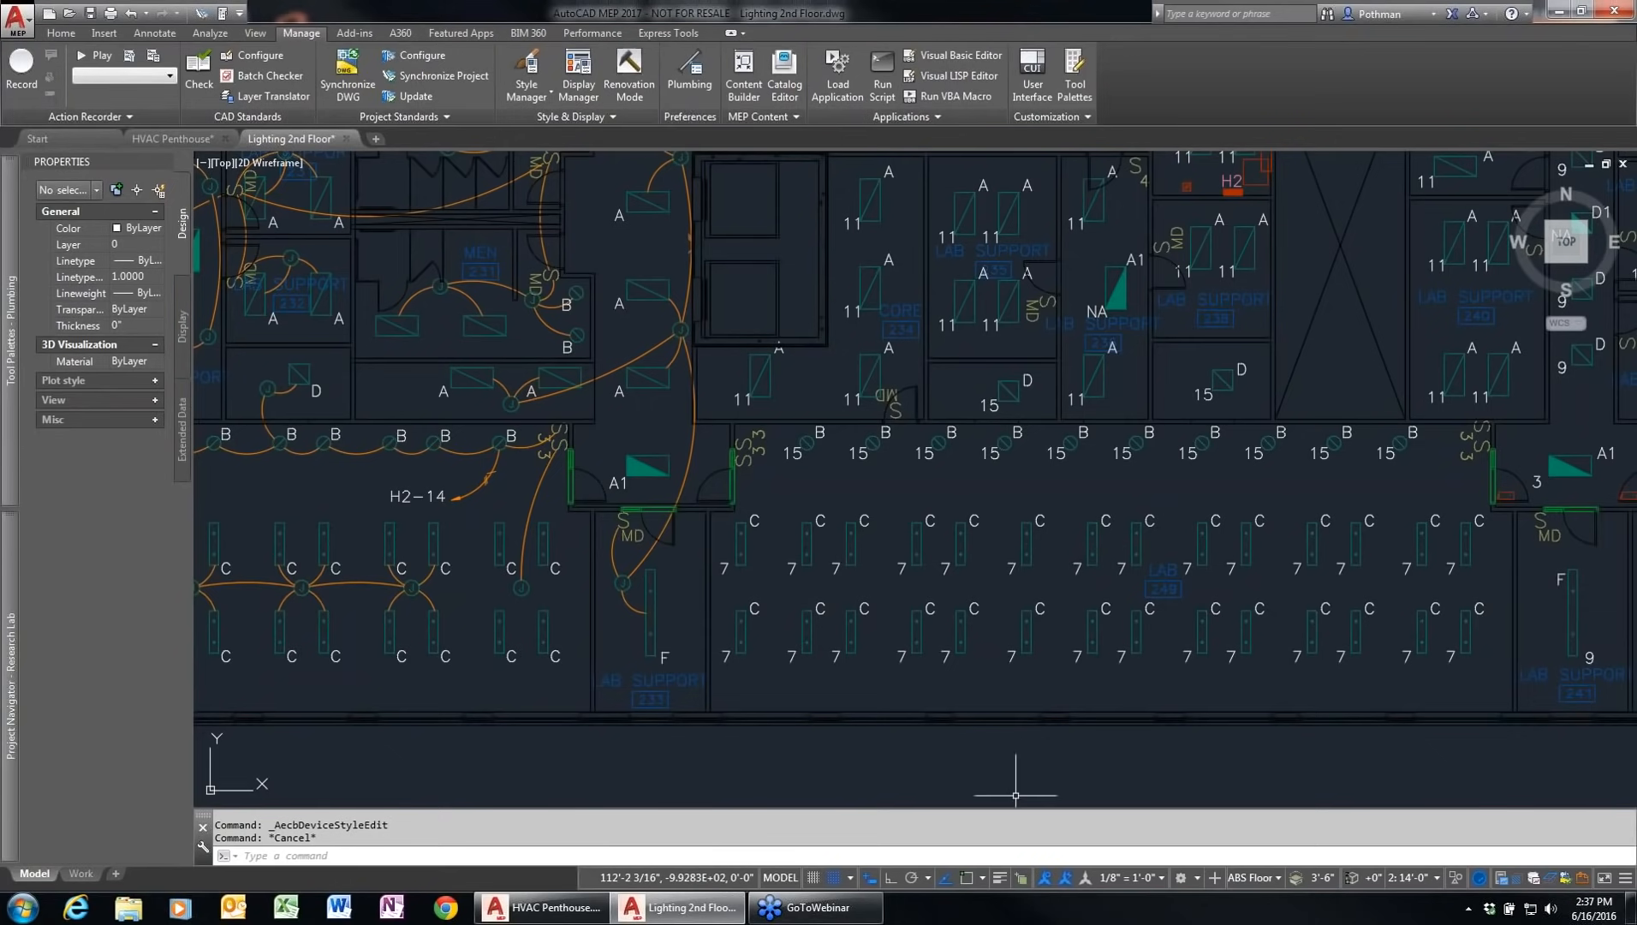
left_click(1194, 879)
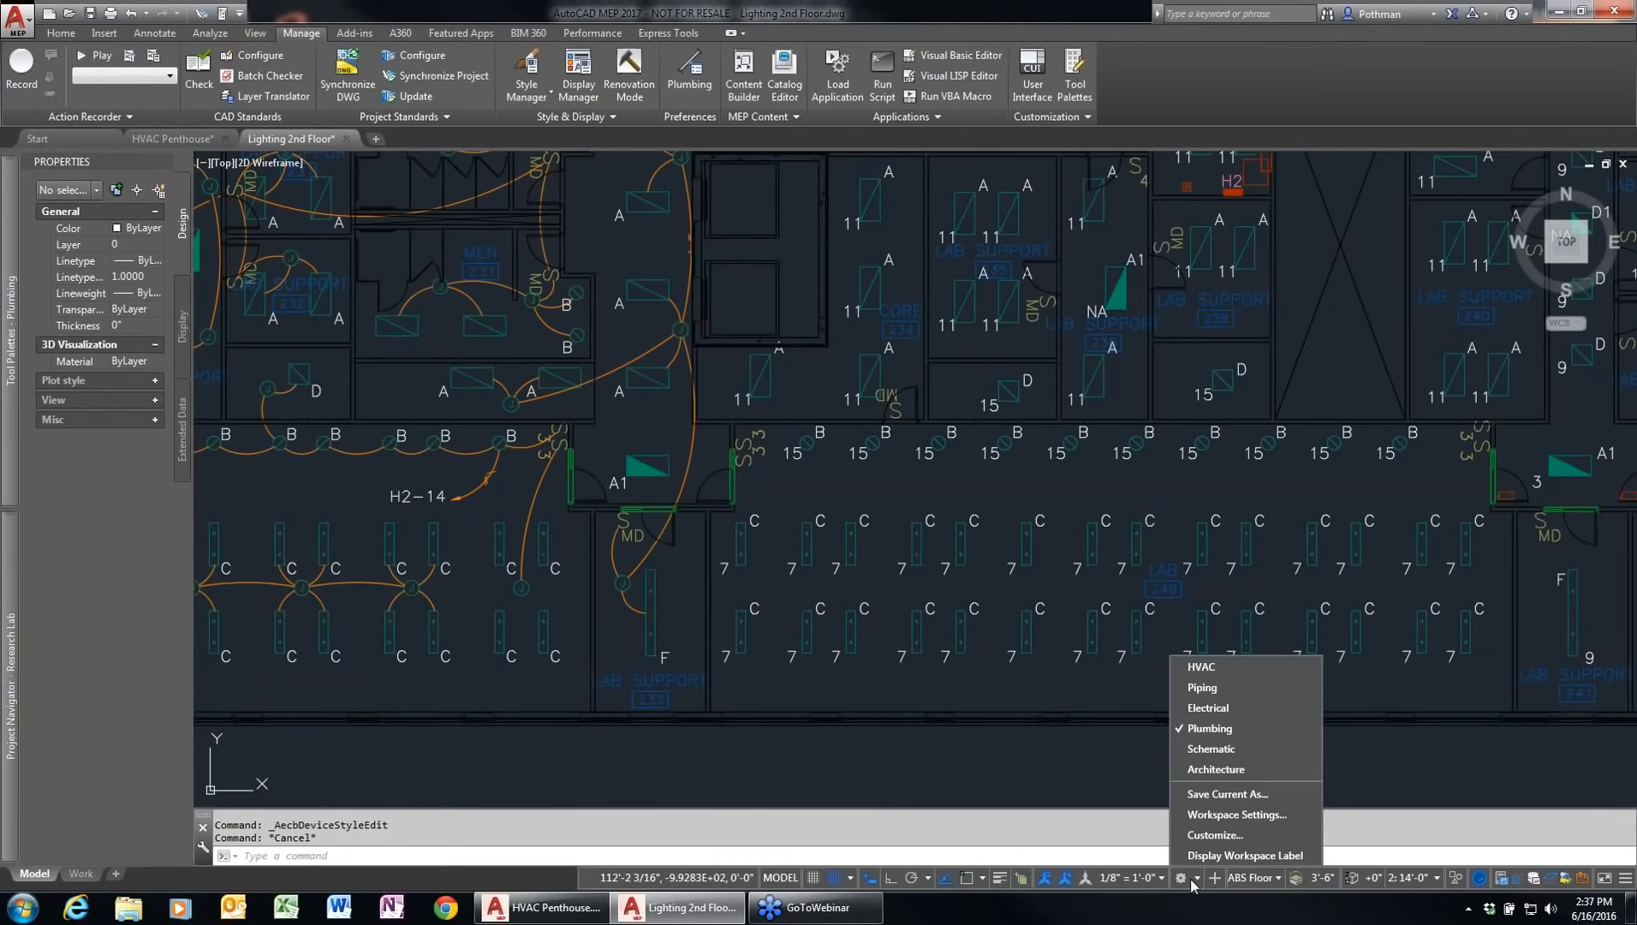
left_click(1203, 705)
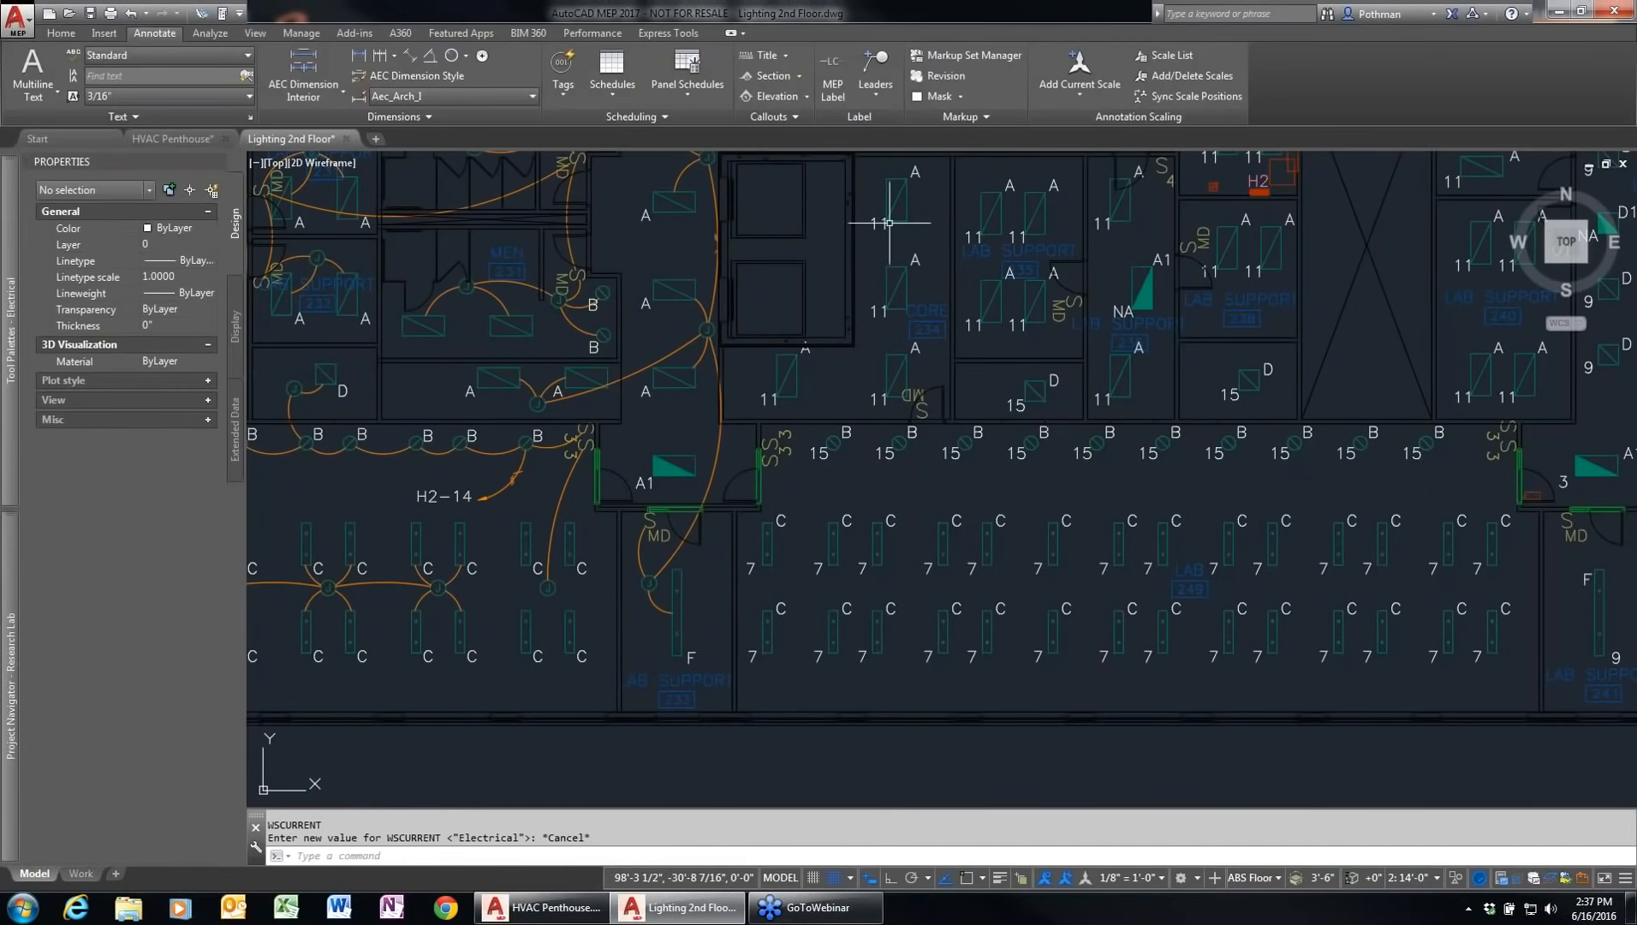
Step: Open the electrical preferences and examine the minimum and maximum voltages defined for the 1-pole 120 V entry
left_click(301, 34)
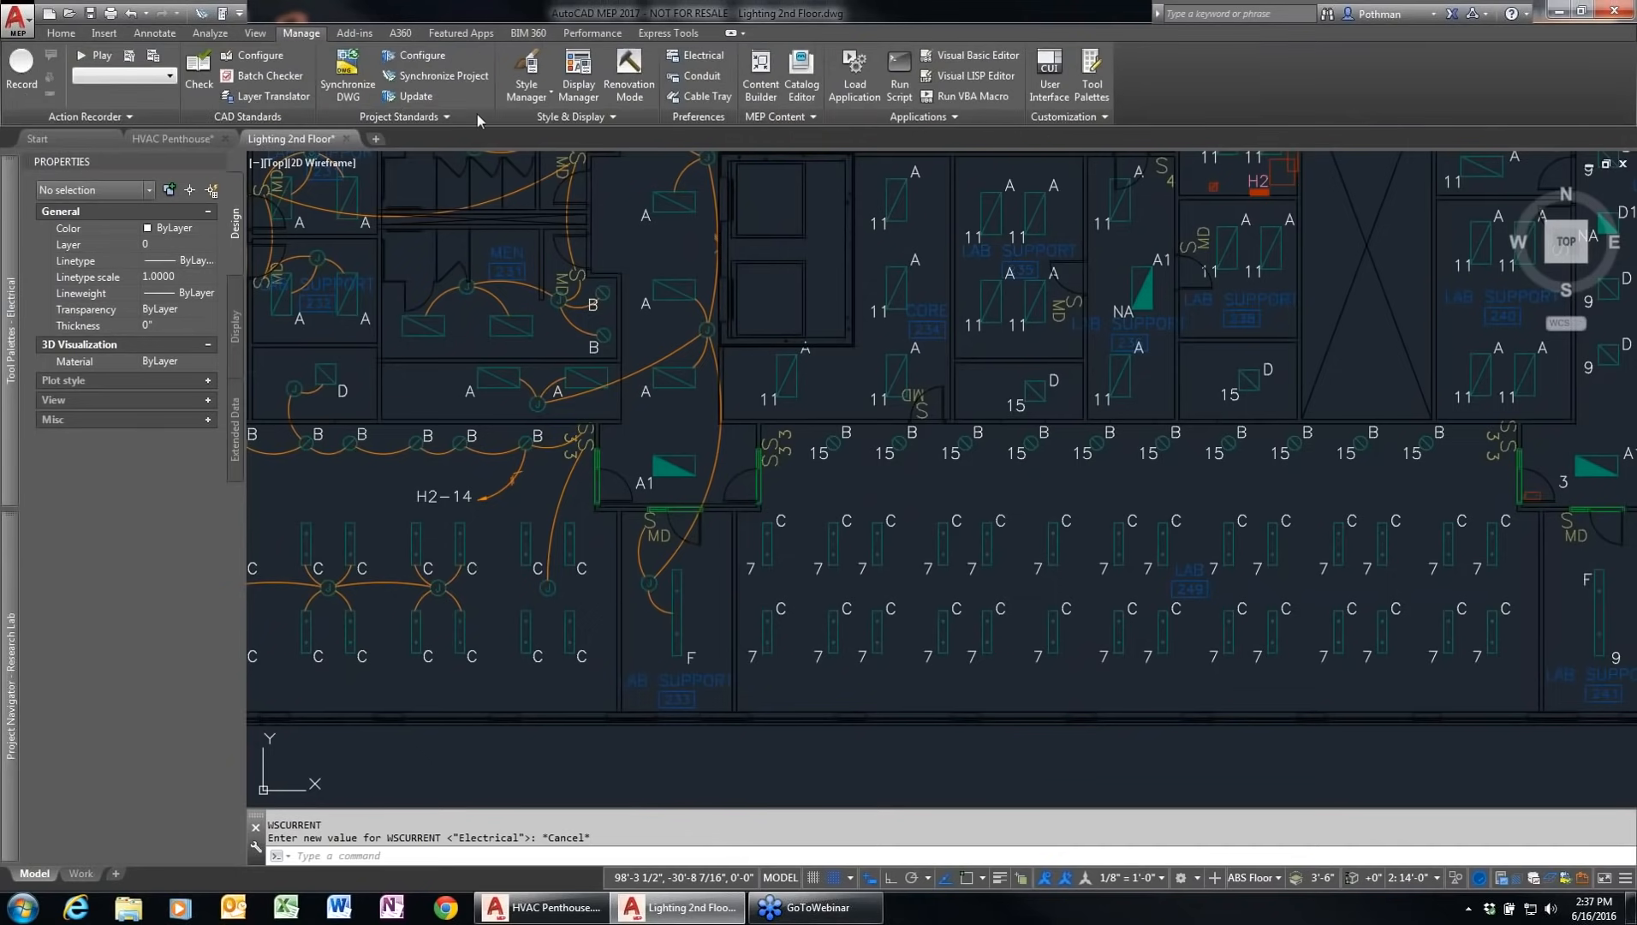
left_click(701, 58)
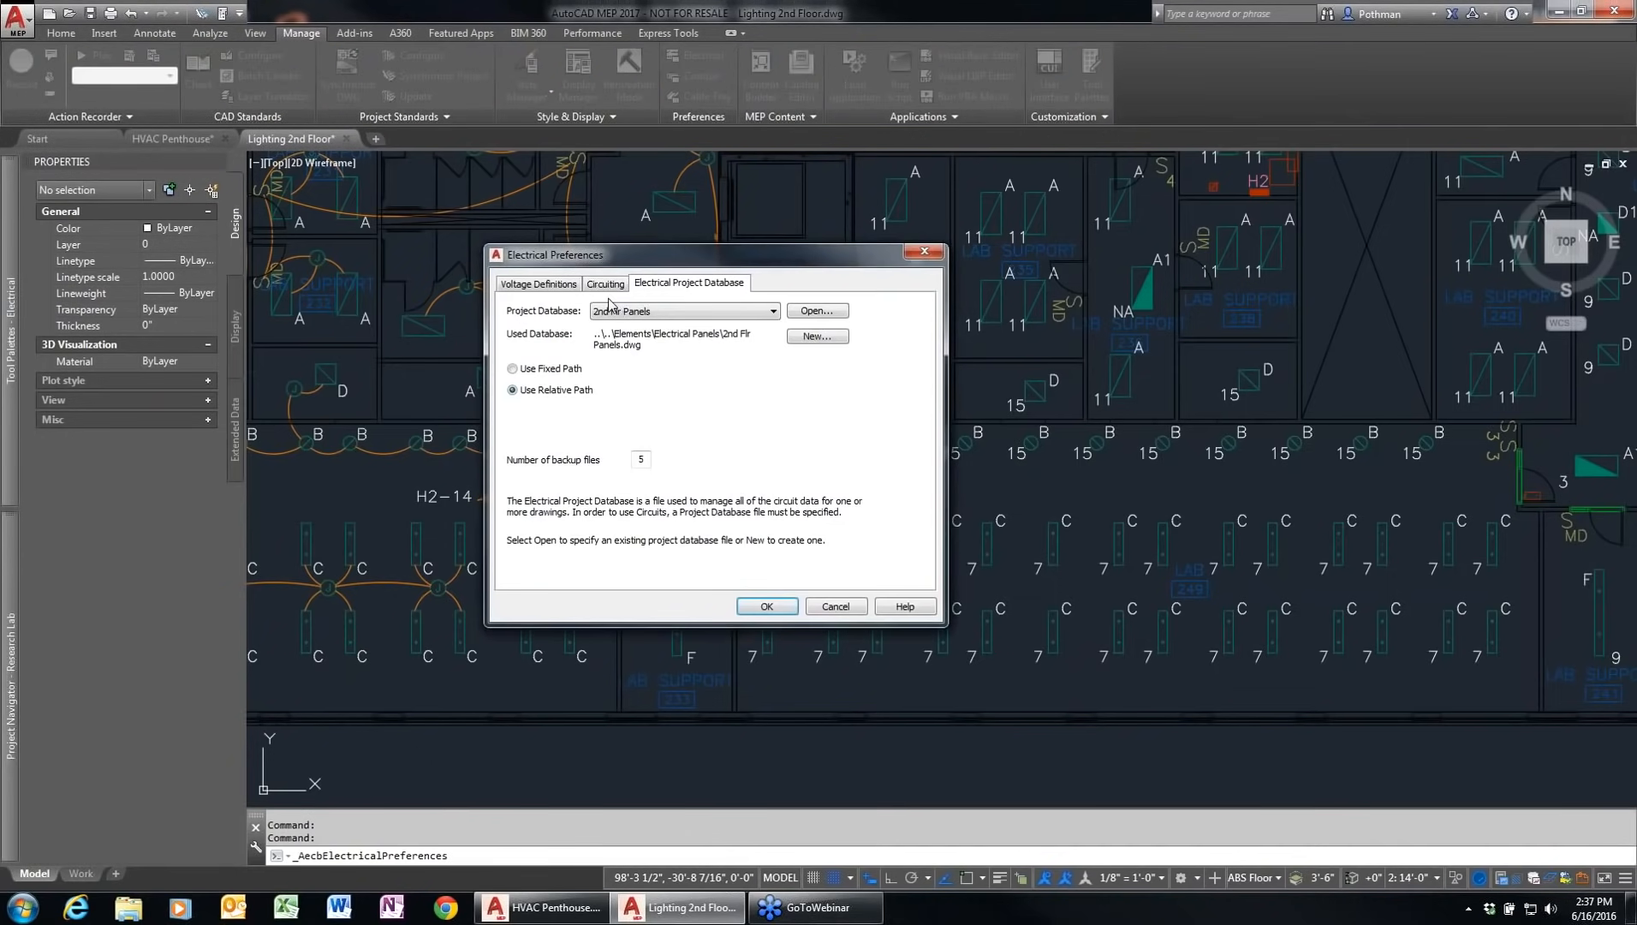
left_click(566, 288)
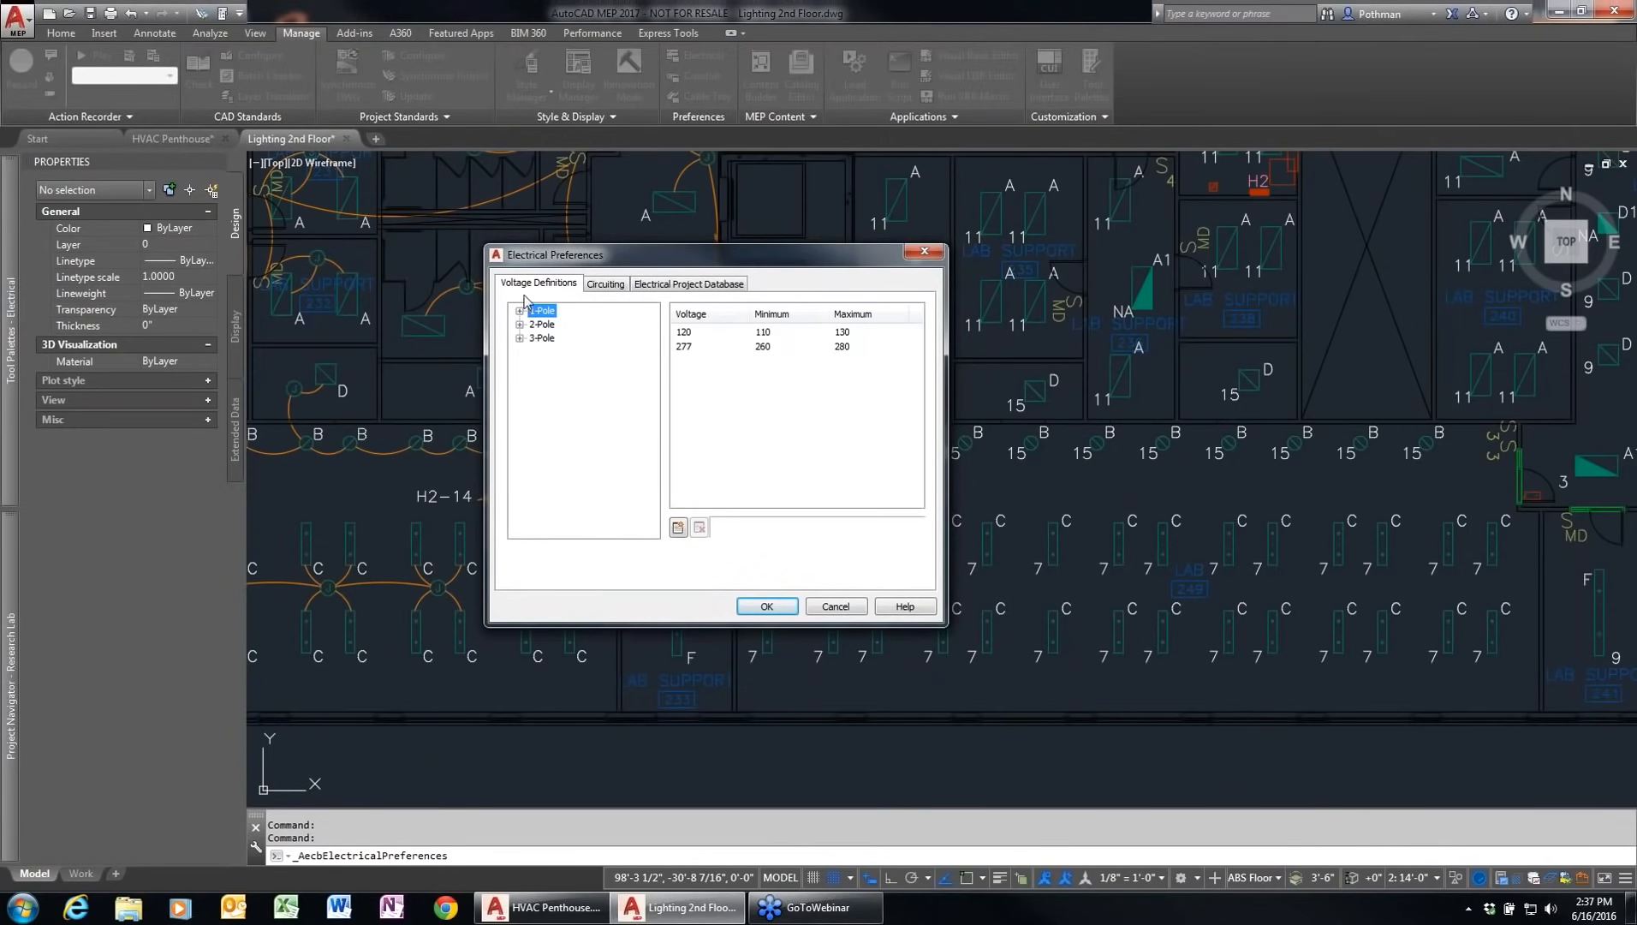
left_click(518, 311)
left_click(553, 326)
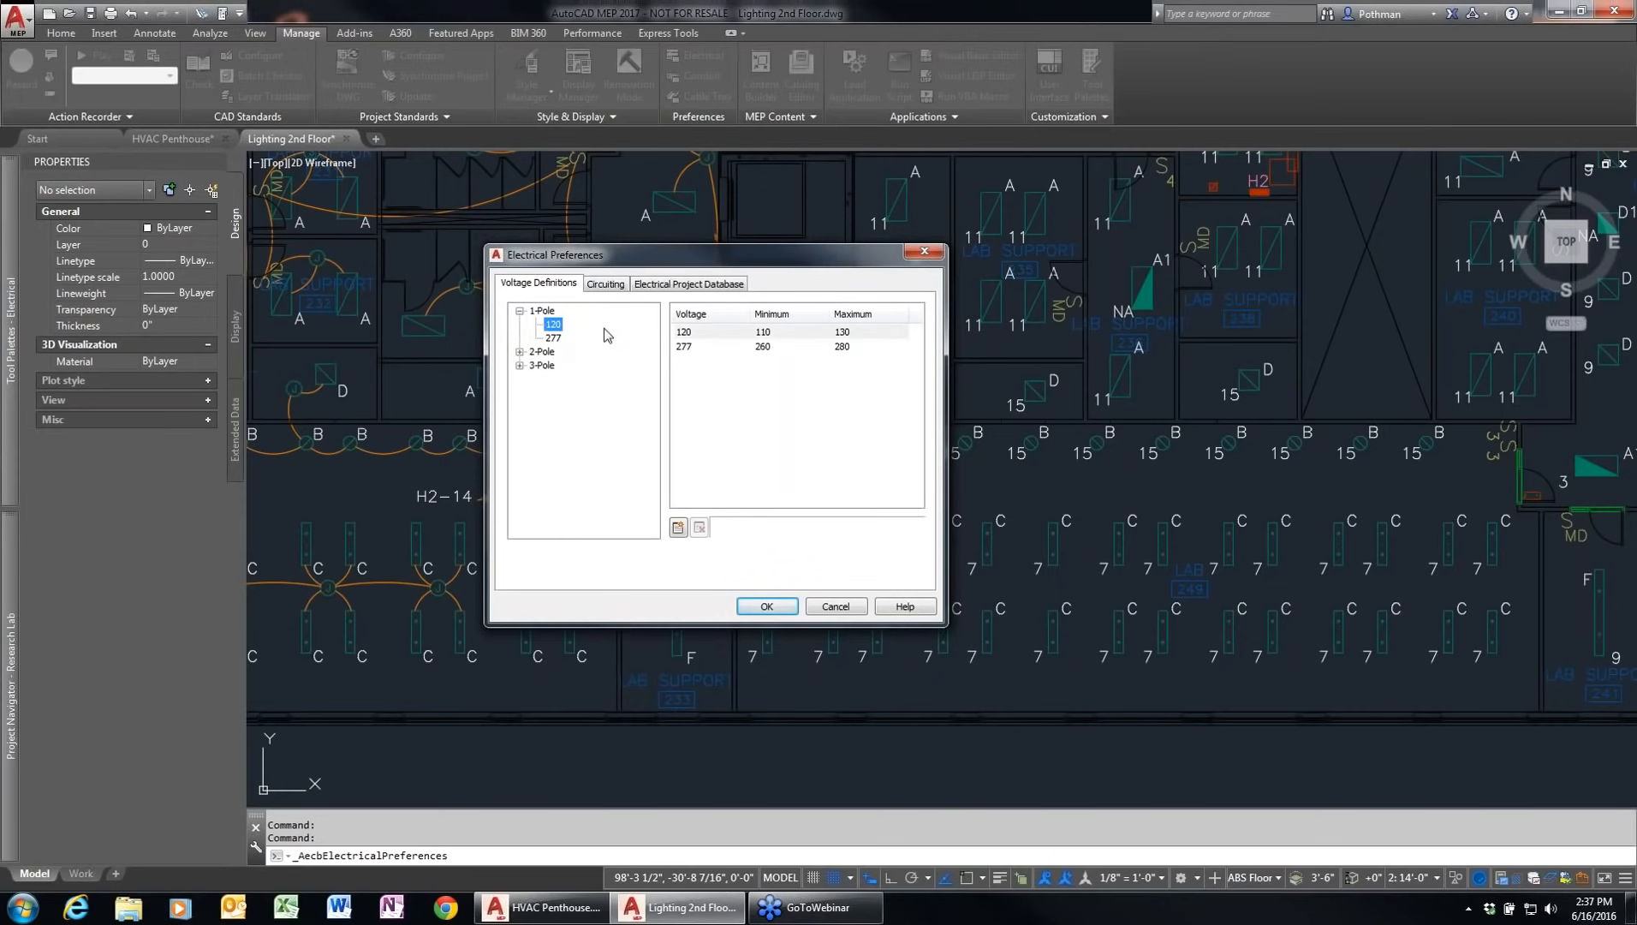
double_click(772, 334)
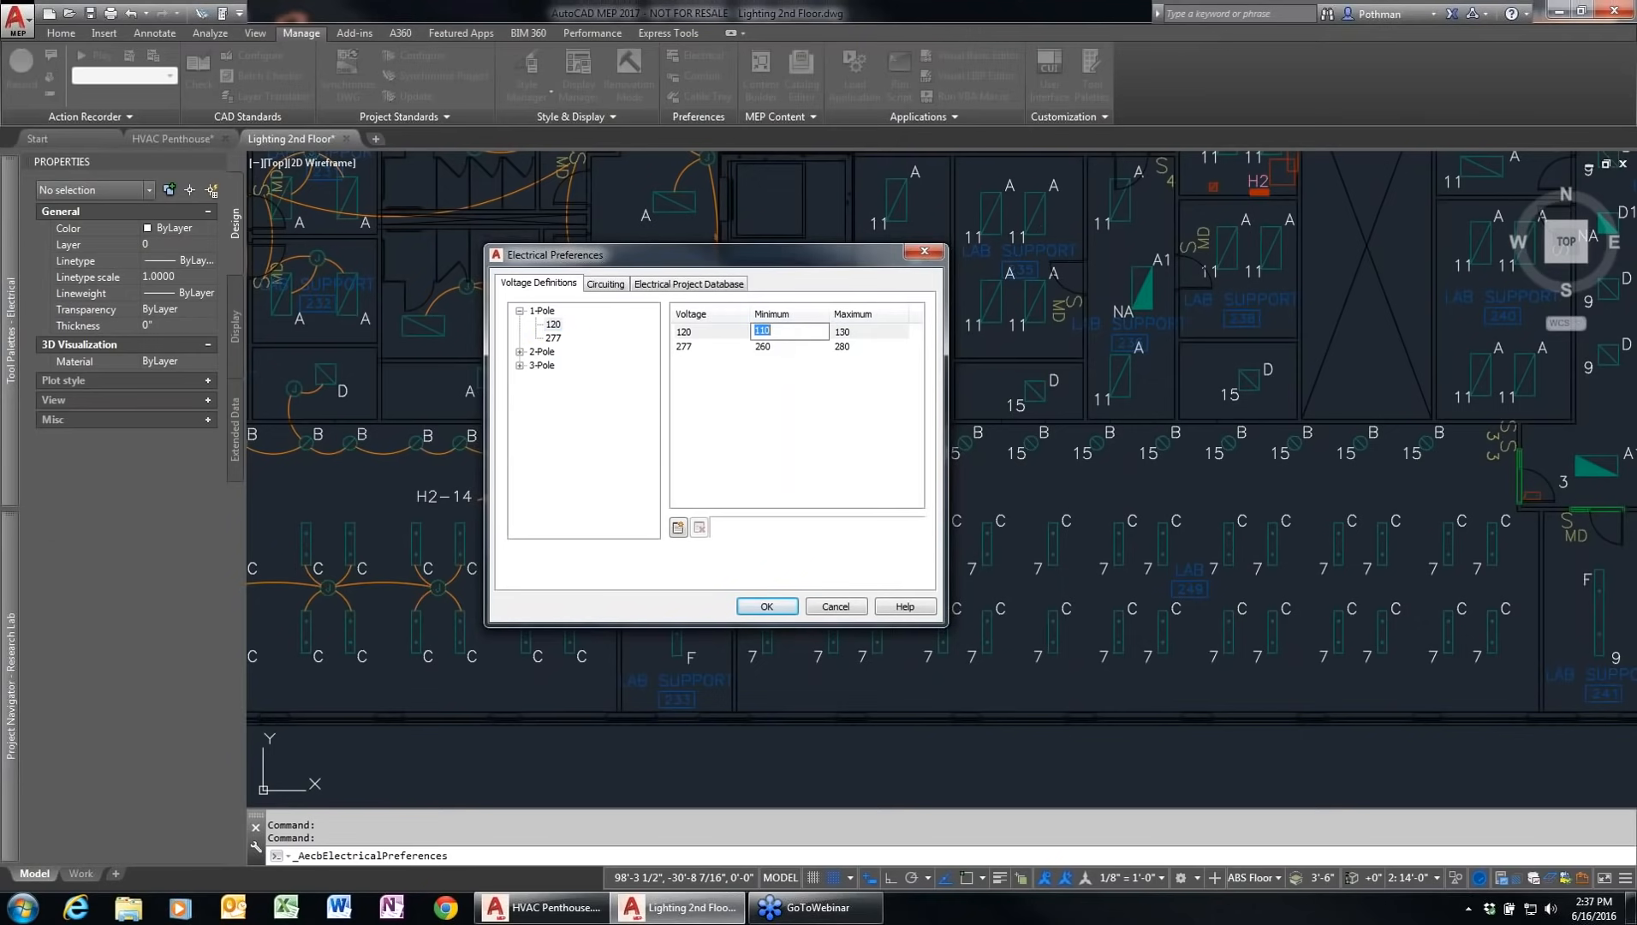
double_click(856, 333)
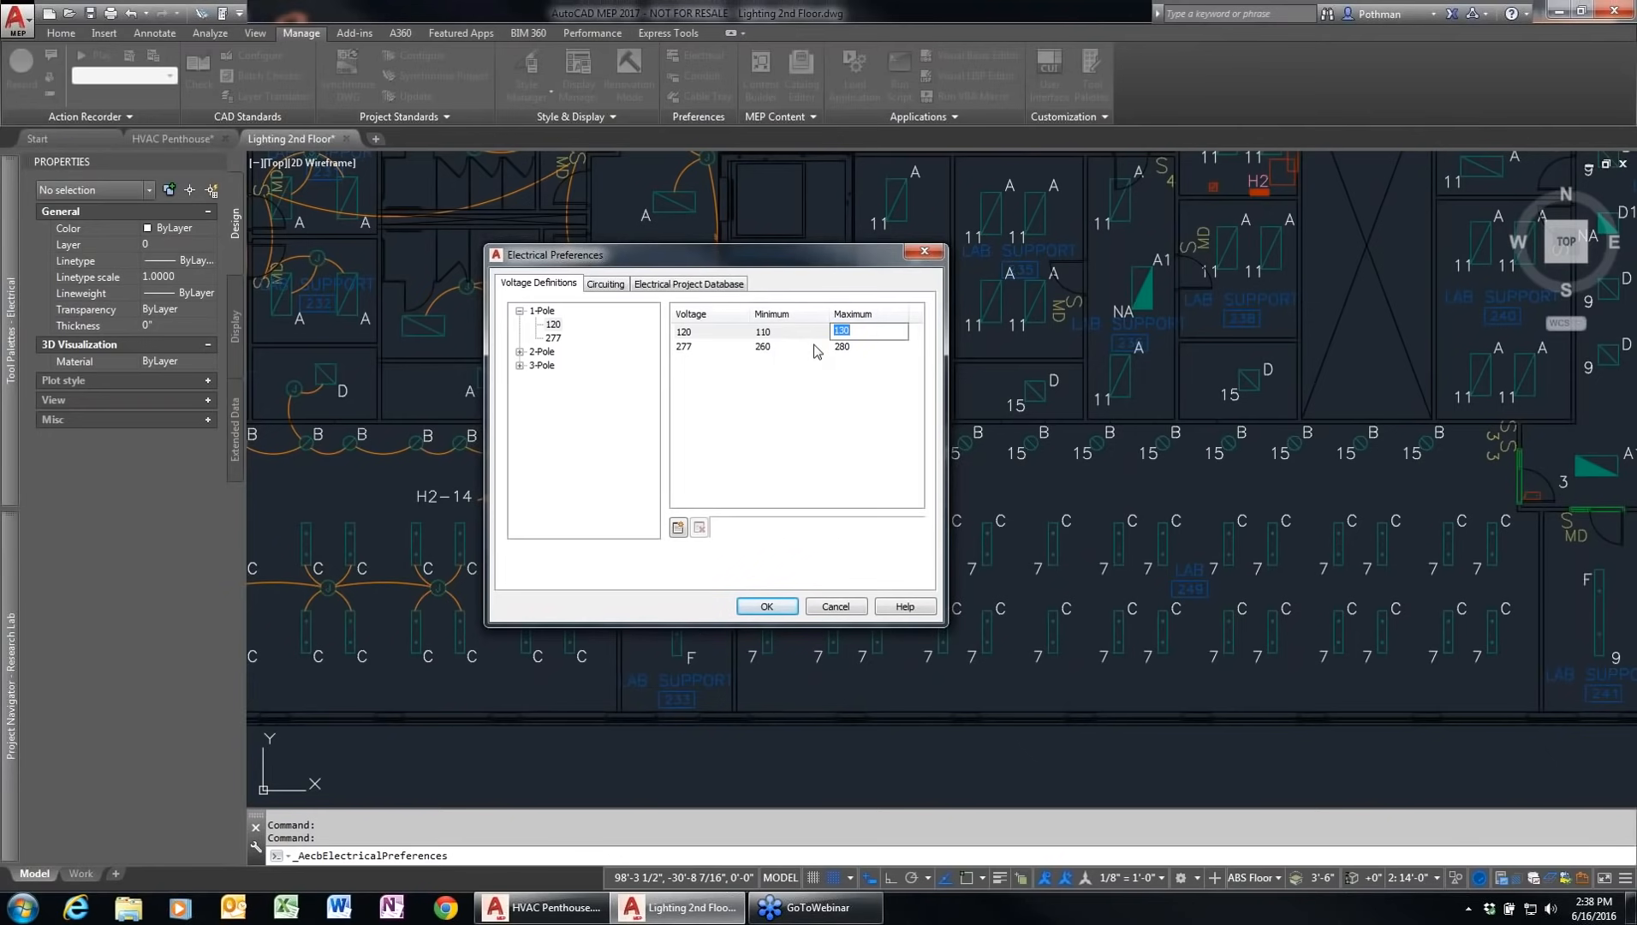
Step: Review the circuiting overload settings and the electrical project database assignment, and close the preferences without changes
left_click(621, 286)
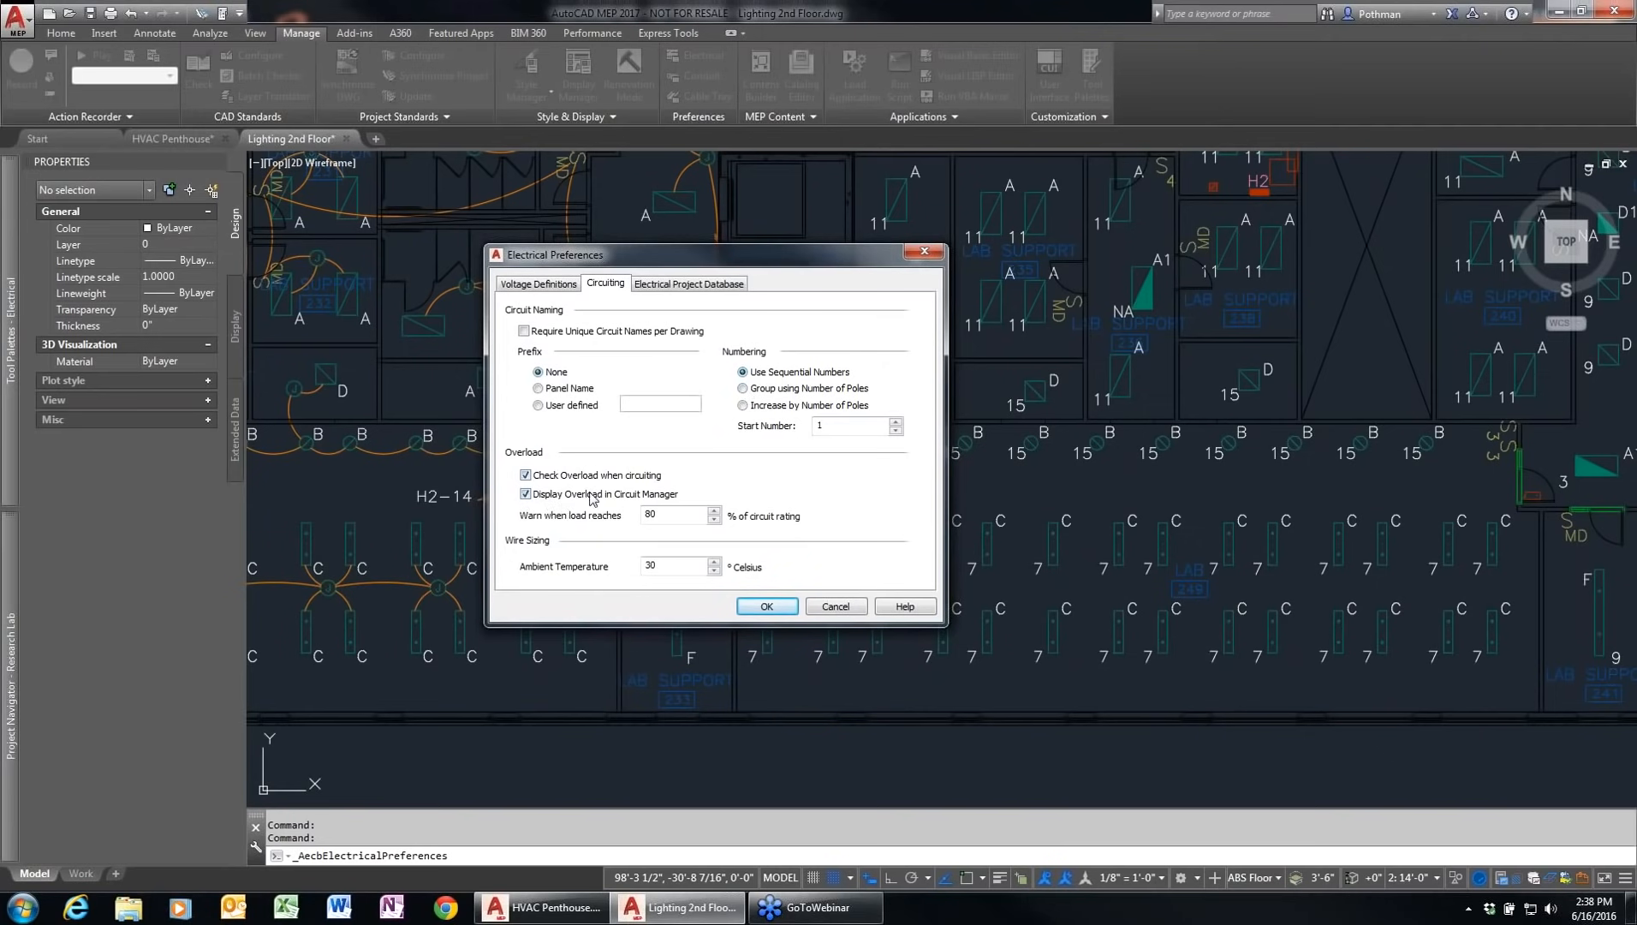
left_click(666, 512)
left_click(727, 292)
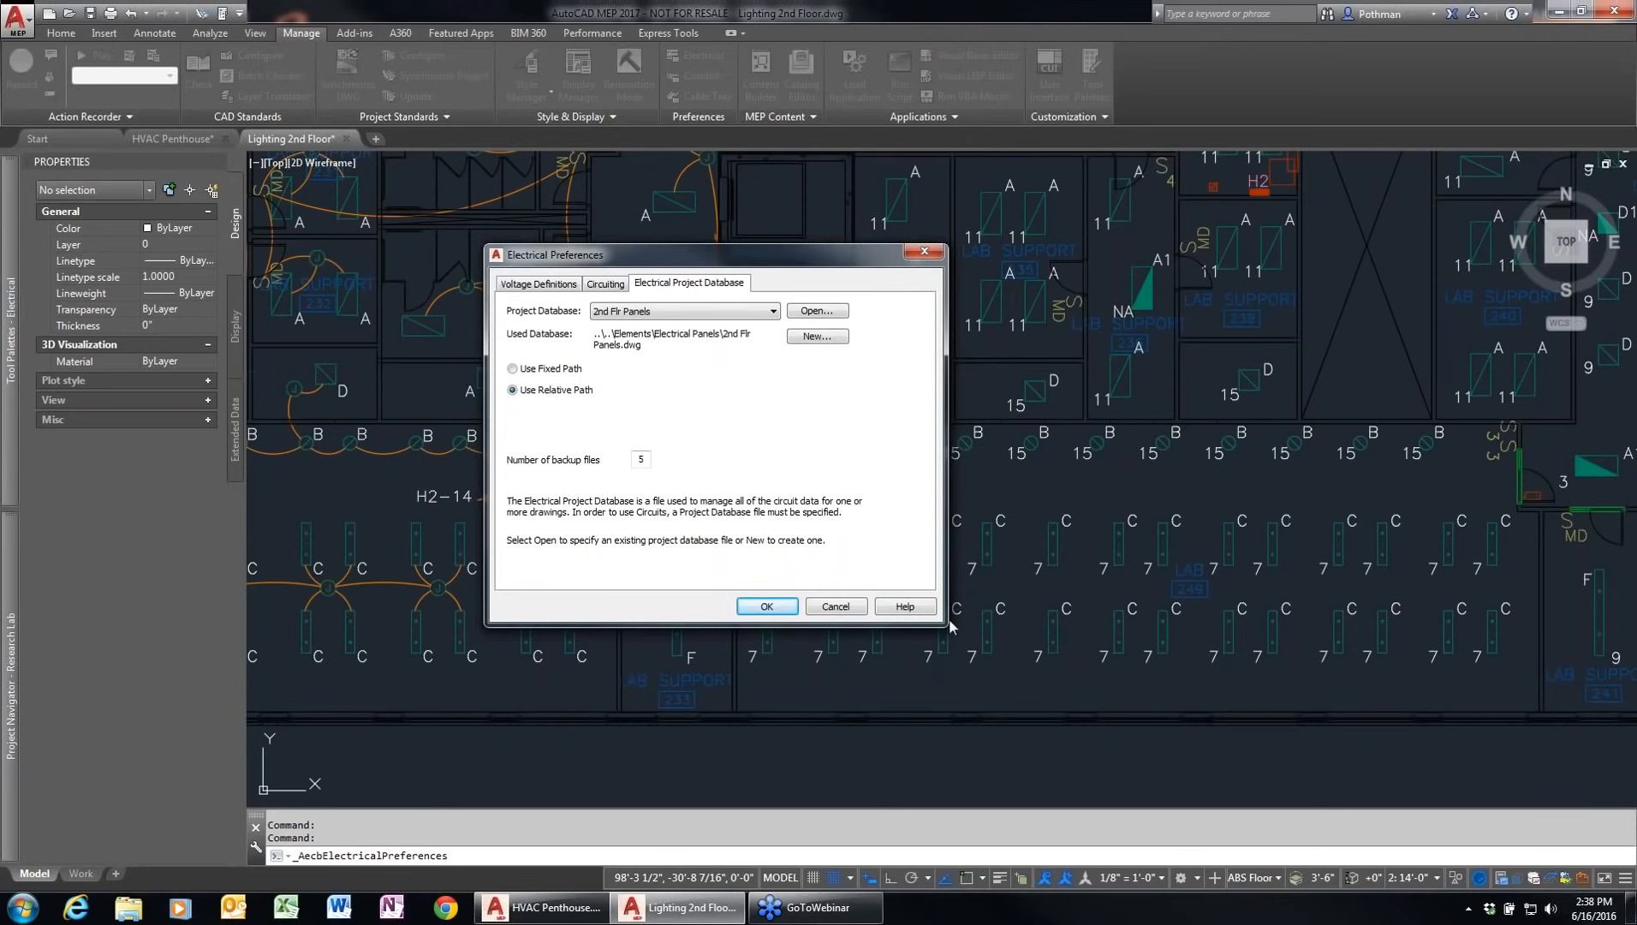
left_click(835, 607)
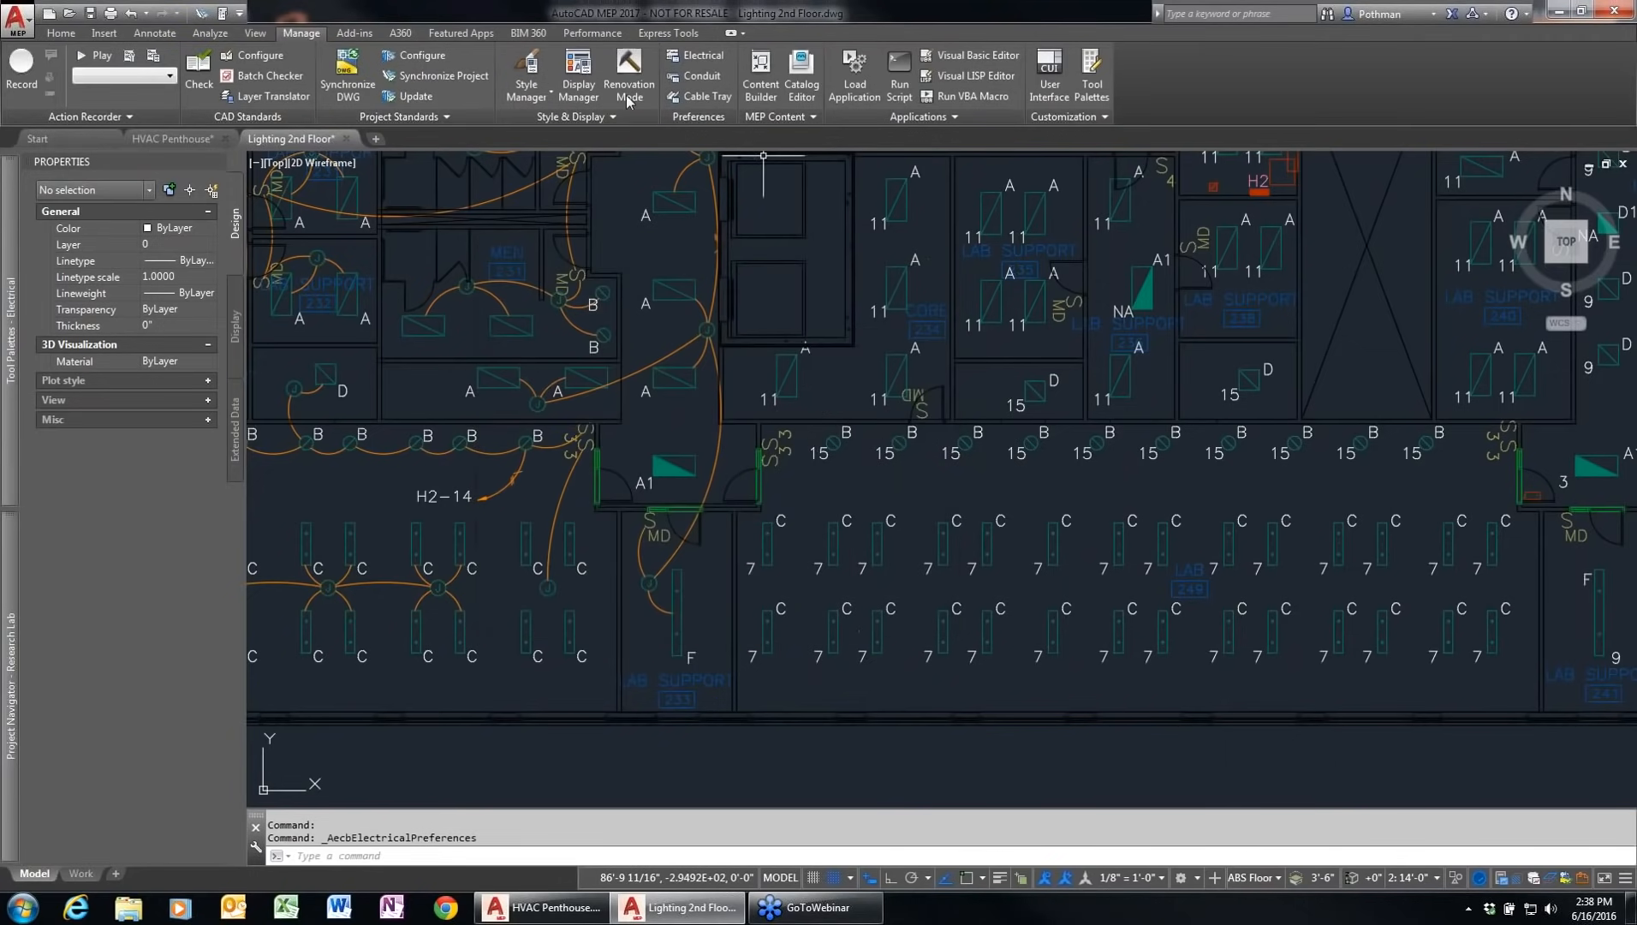
Step: Open the Circuit Manager to view panel H2's circuits, and let its palette collapse to uncover the plan
left_click(209, 34)
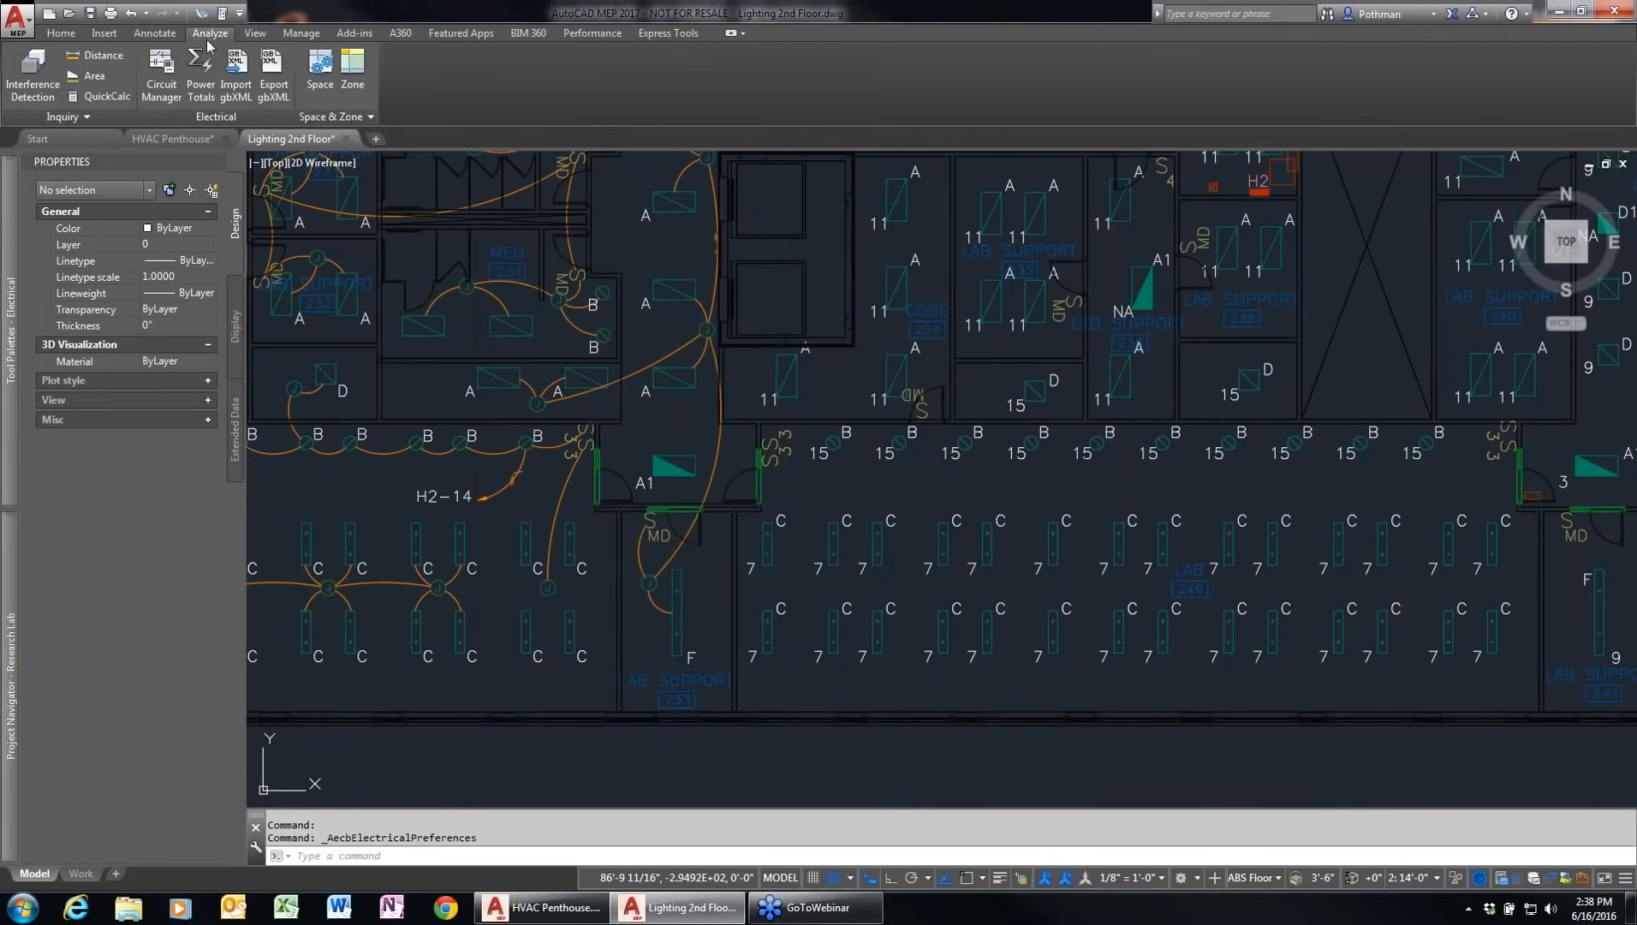
left_click(163, 89)
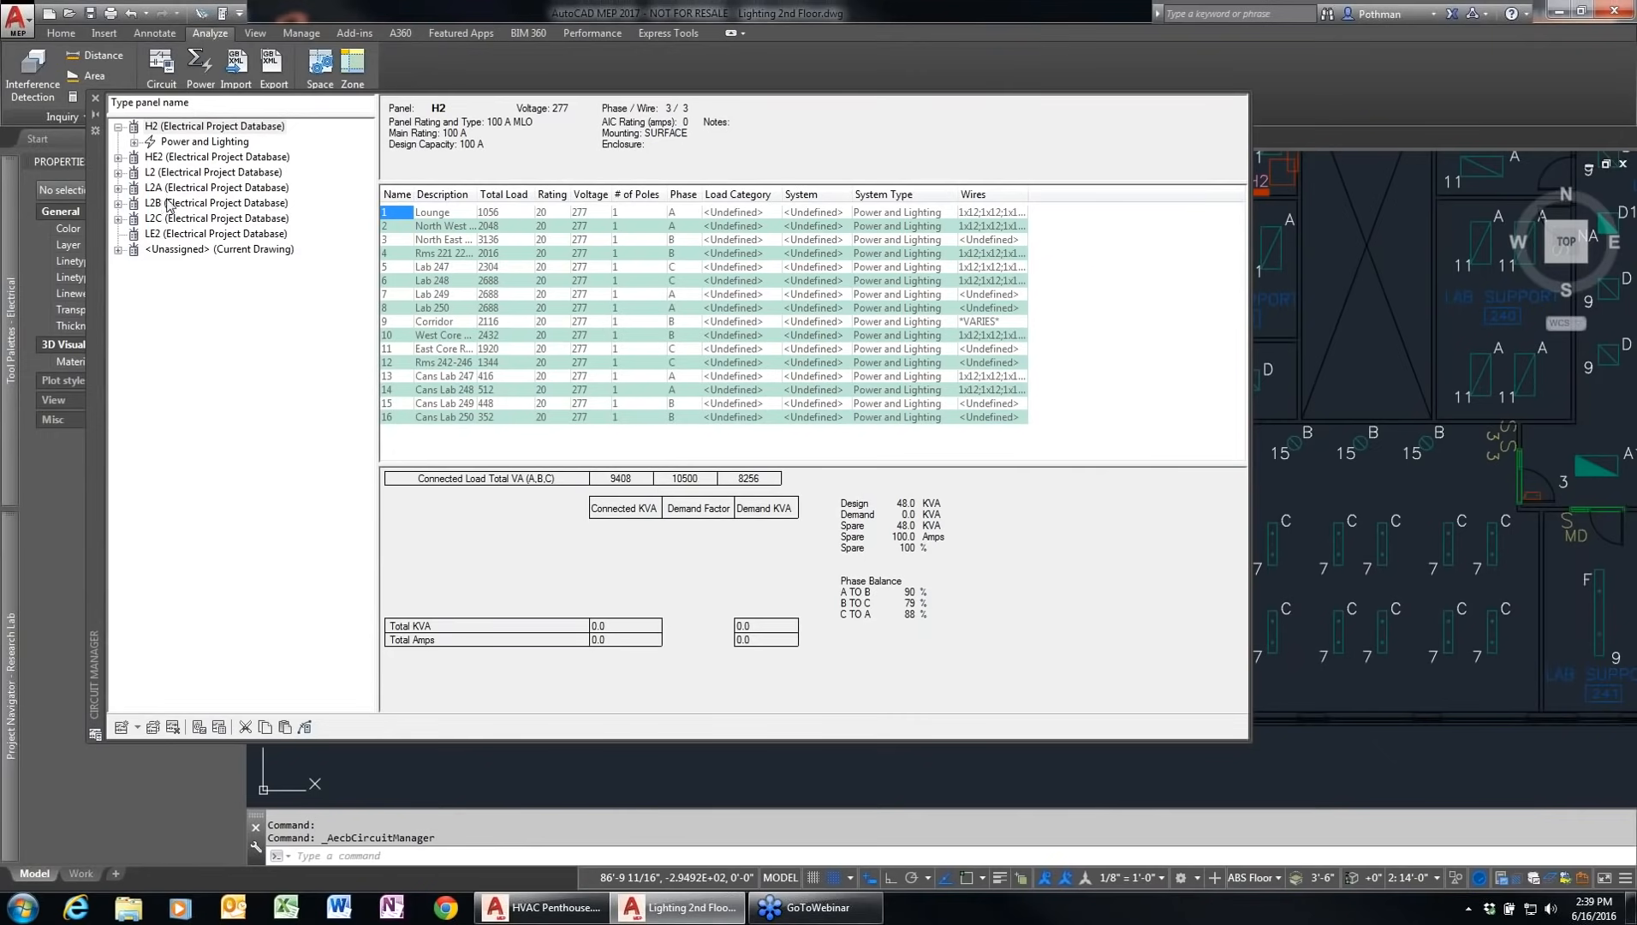
left_click(95, 115)
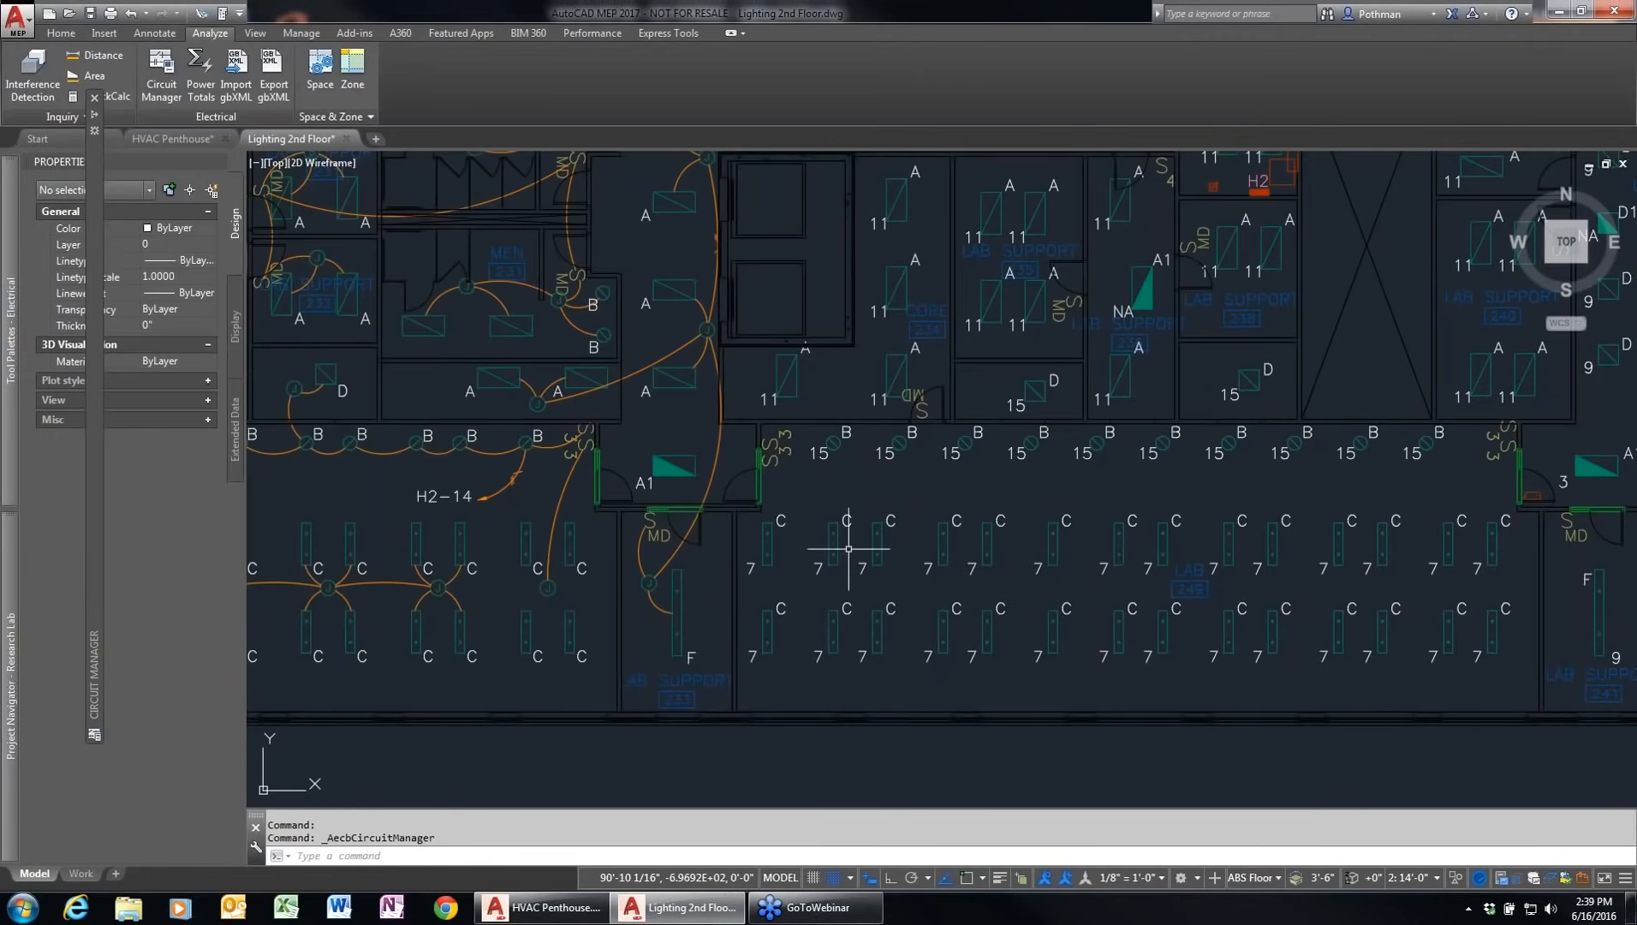
Step: Check the panel and circuit assignment of the upper-left Type C fixture in Lab 249, and close its electrical properties unchanged
left_click(765, 539)
left_click(750, 541)
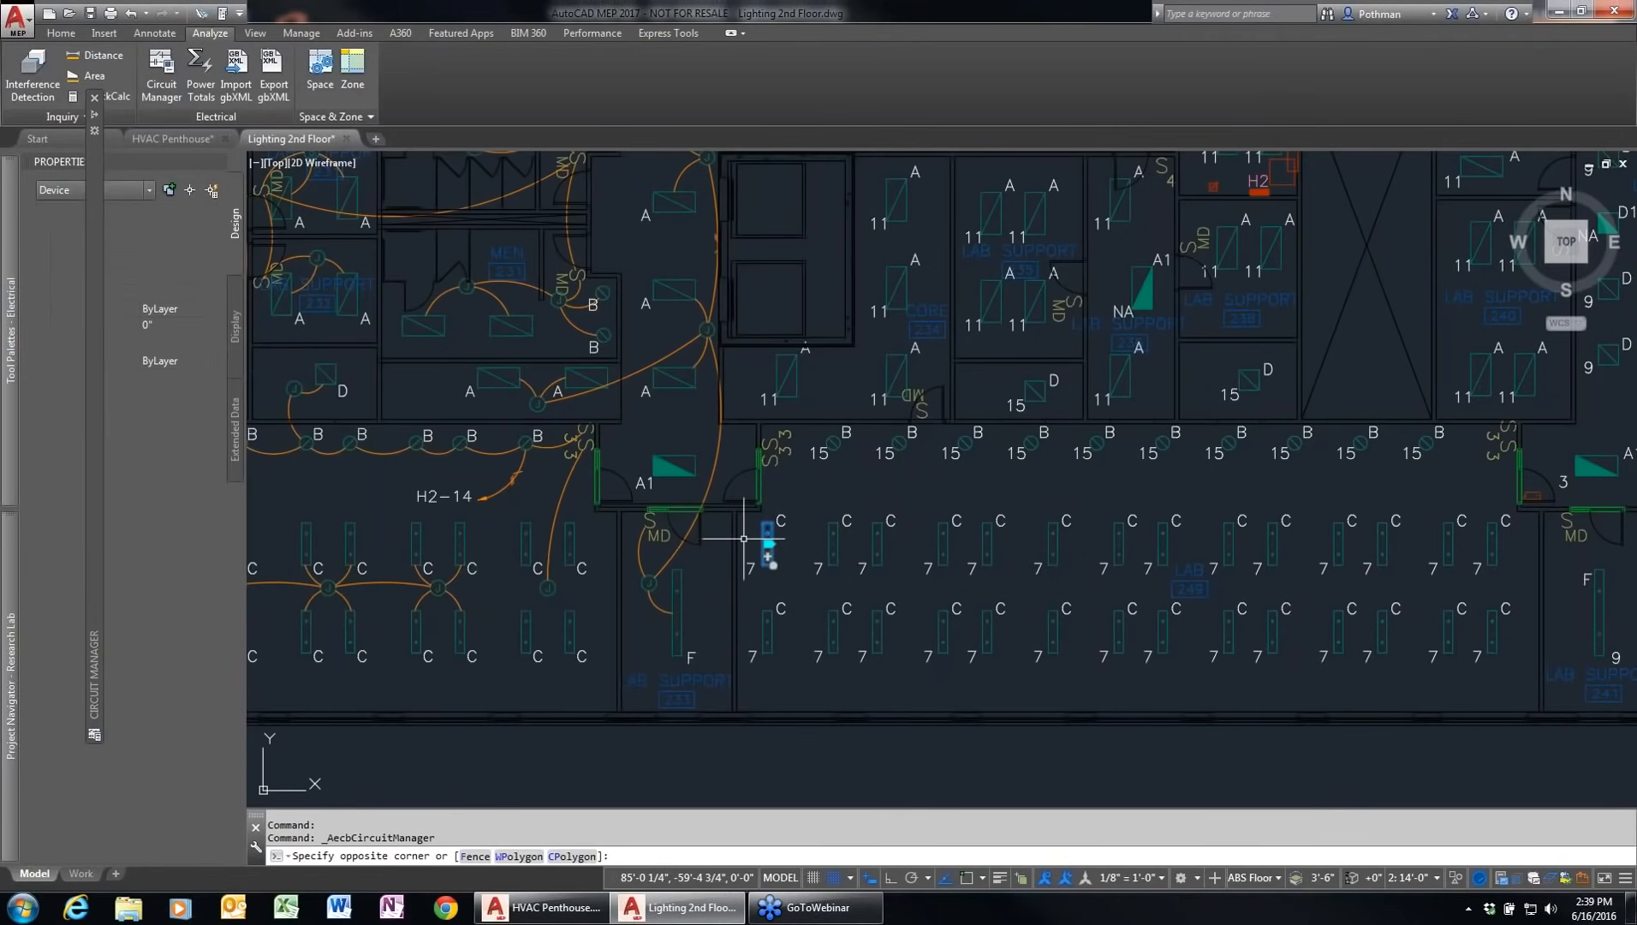
left_click(204, 527)
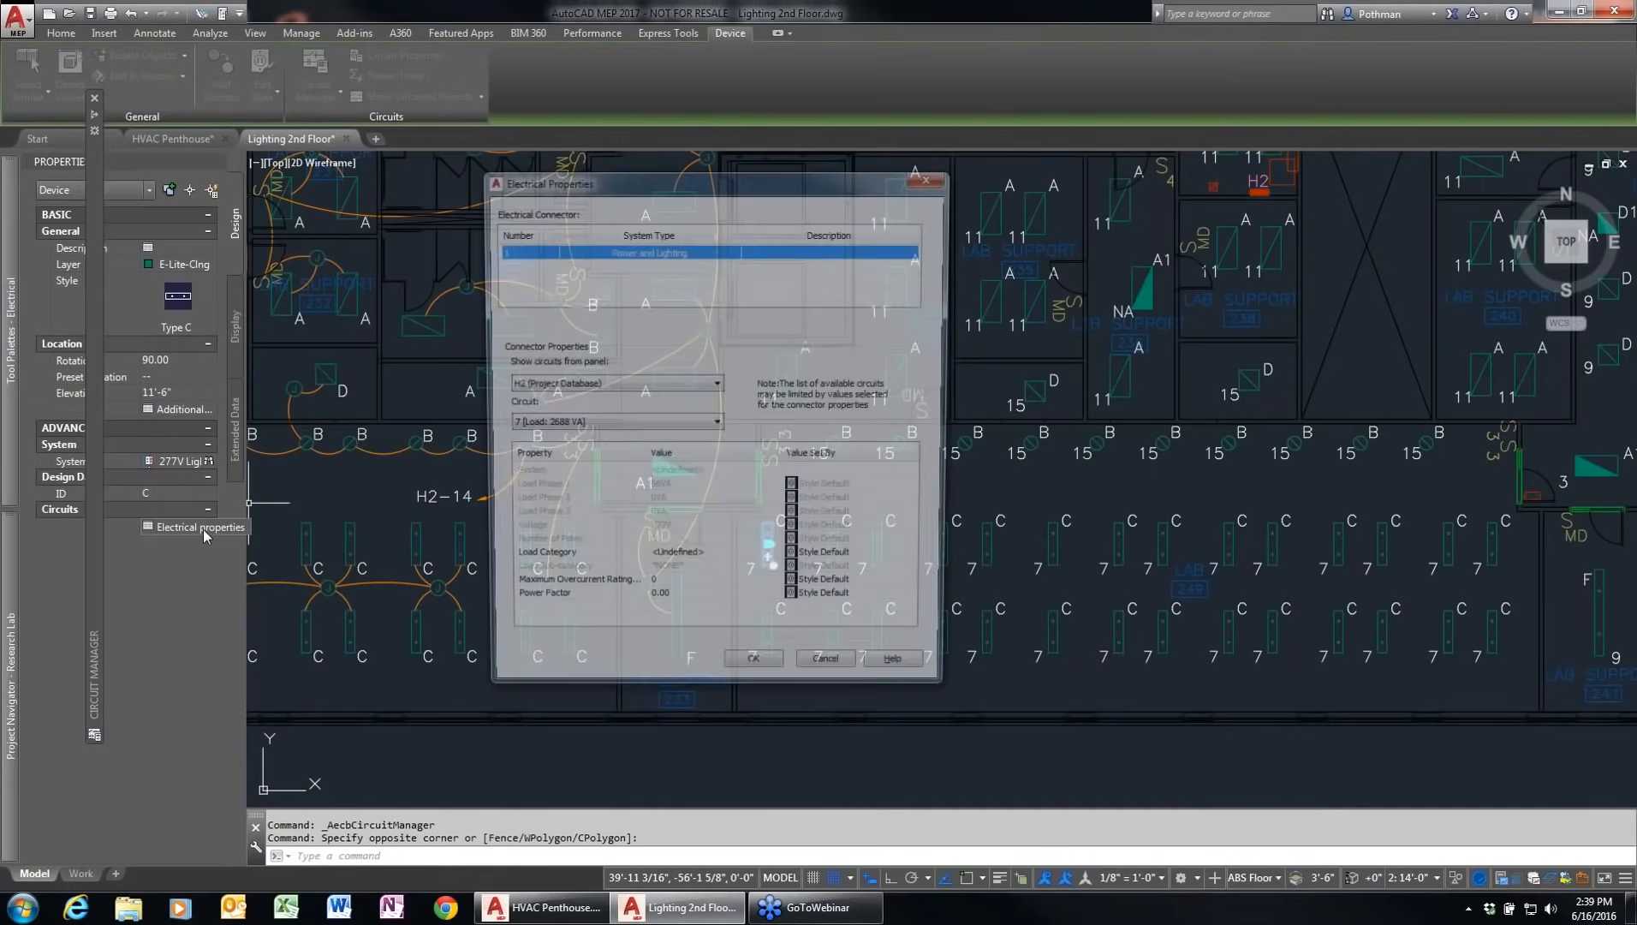
left_click(835, 677)
Step: View panel H2's Power and Lighting circuits with the description column widened to show full names, and close the Circuit Manager
mouse_move(96, 215)
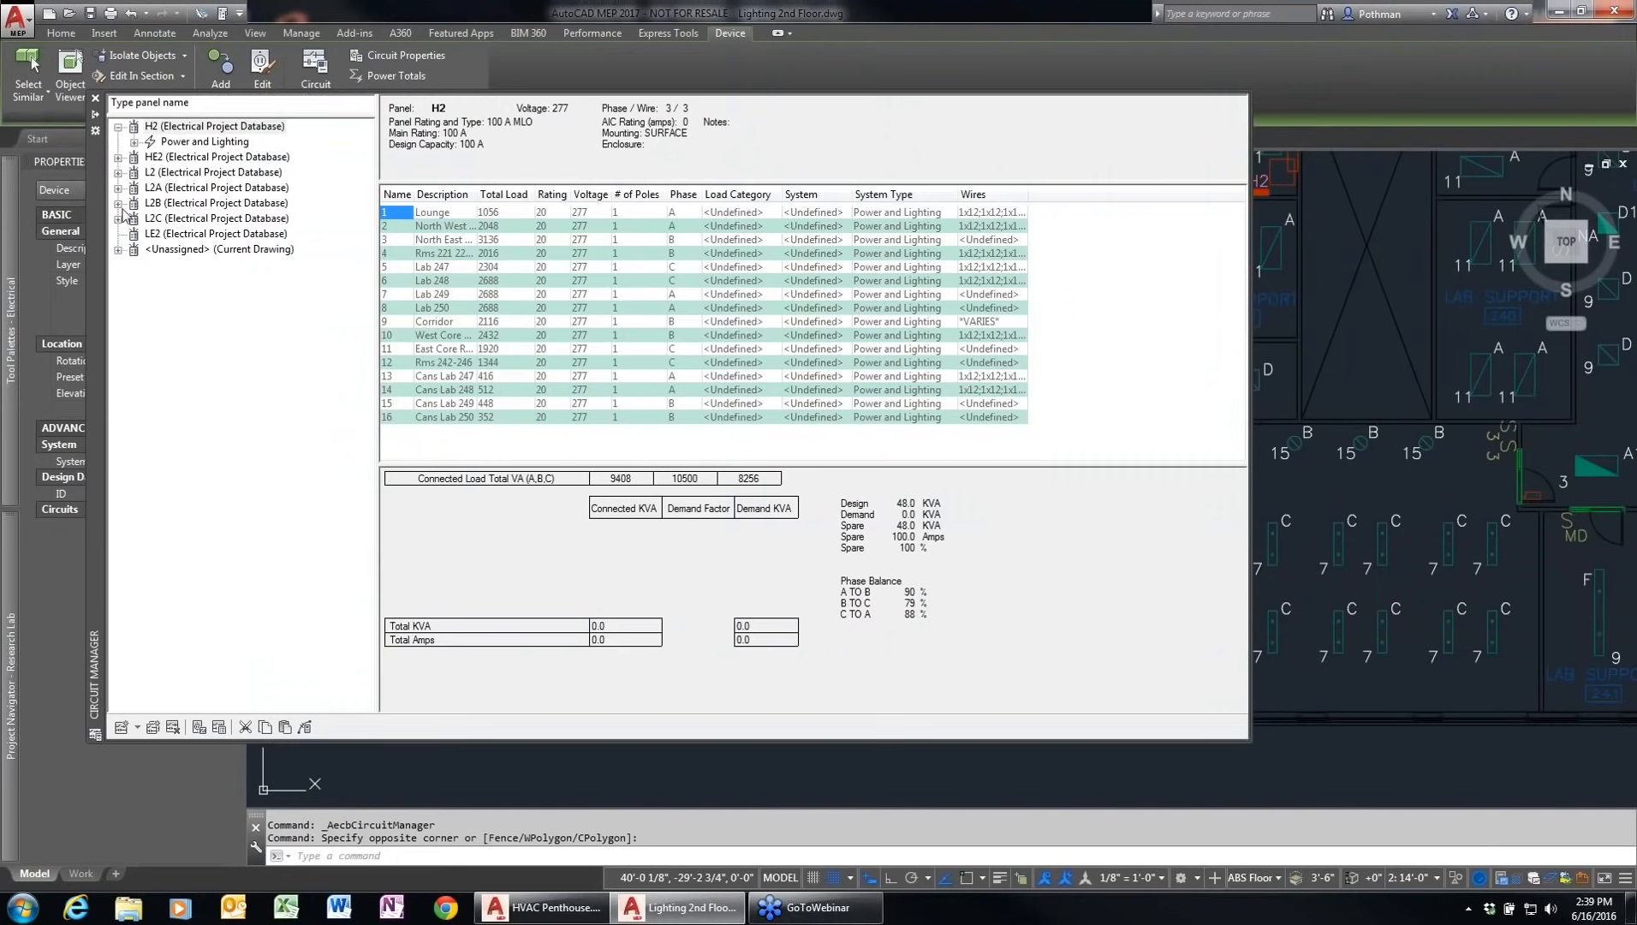
left_click(188, 142)
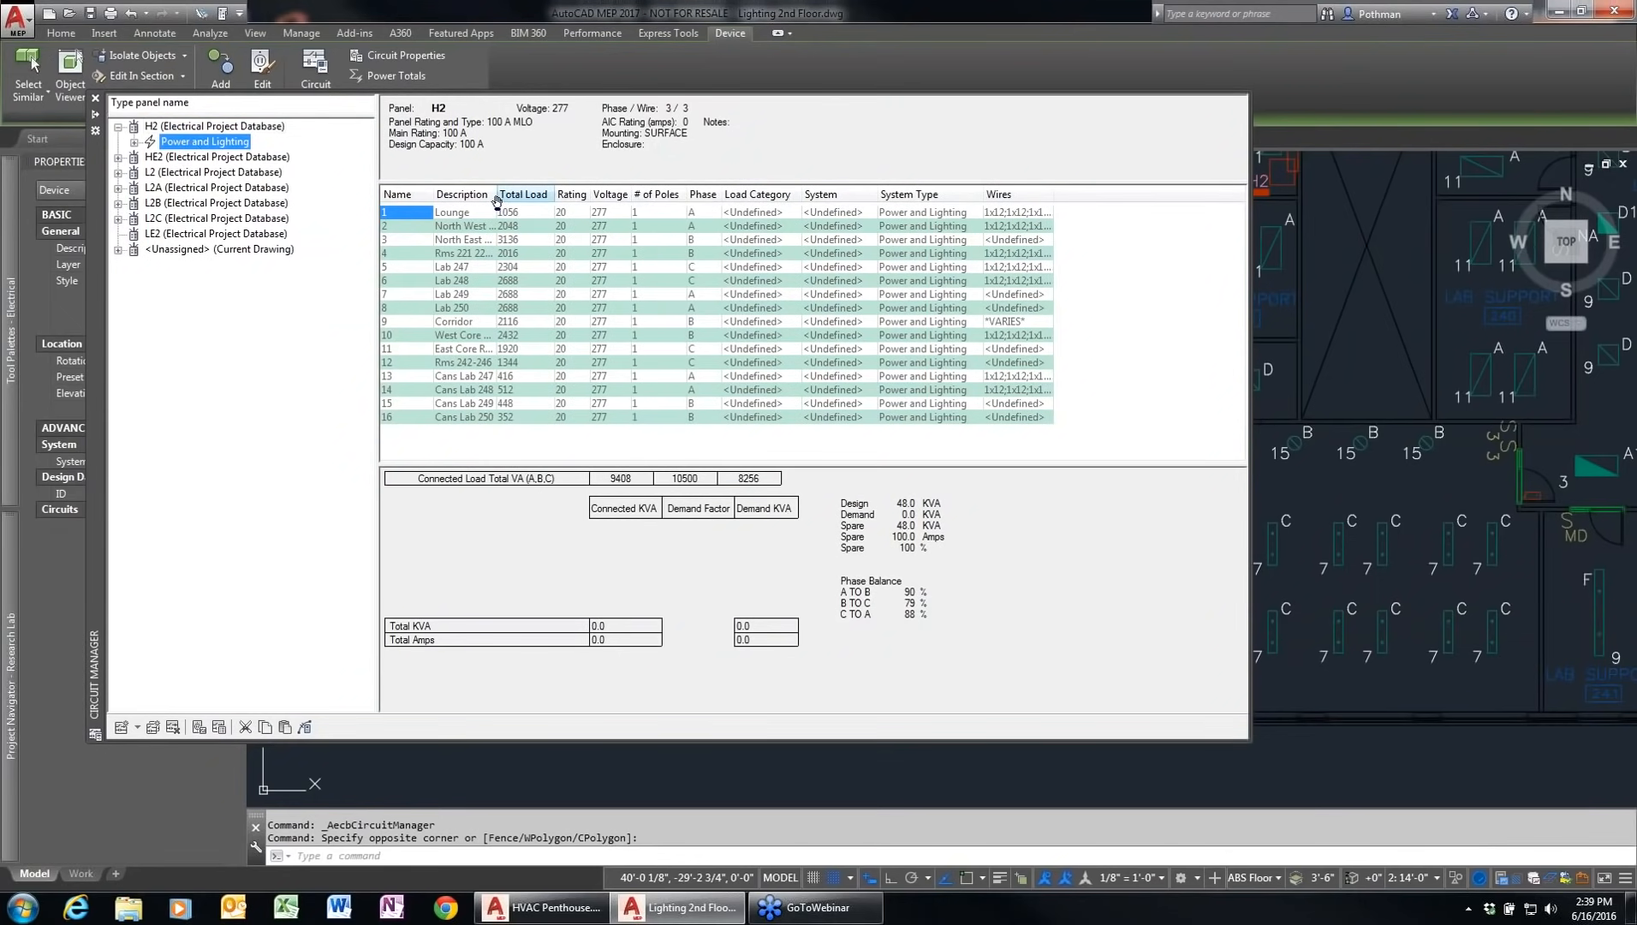
left_click_drag(498, 193, 547, 193)
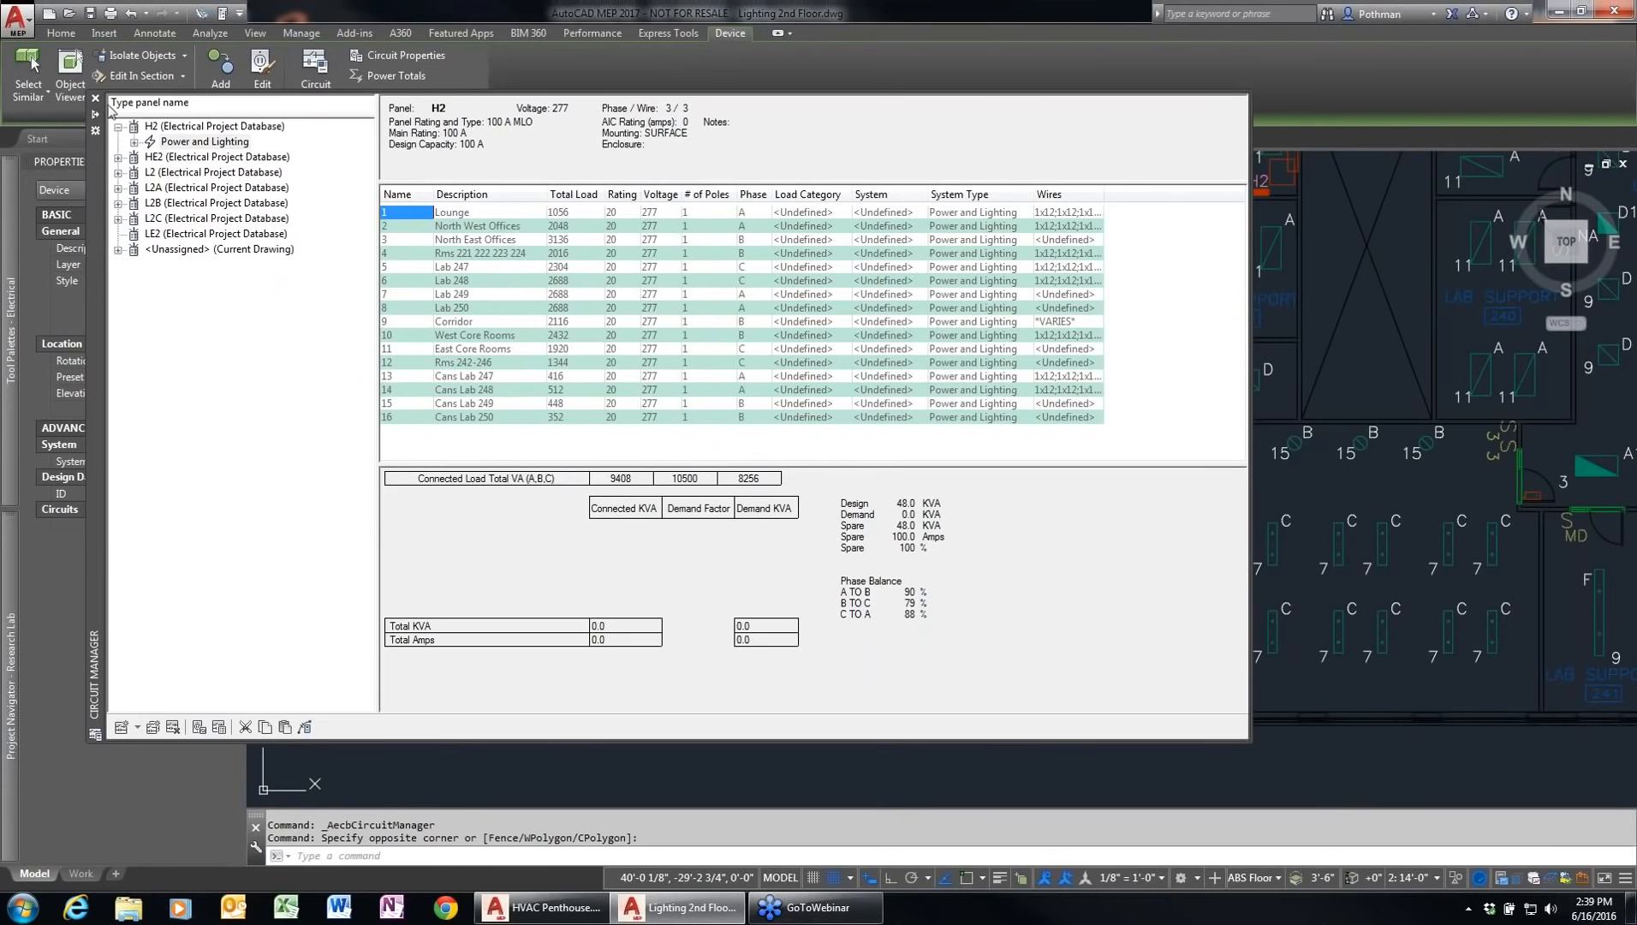
left_click(95, 103)
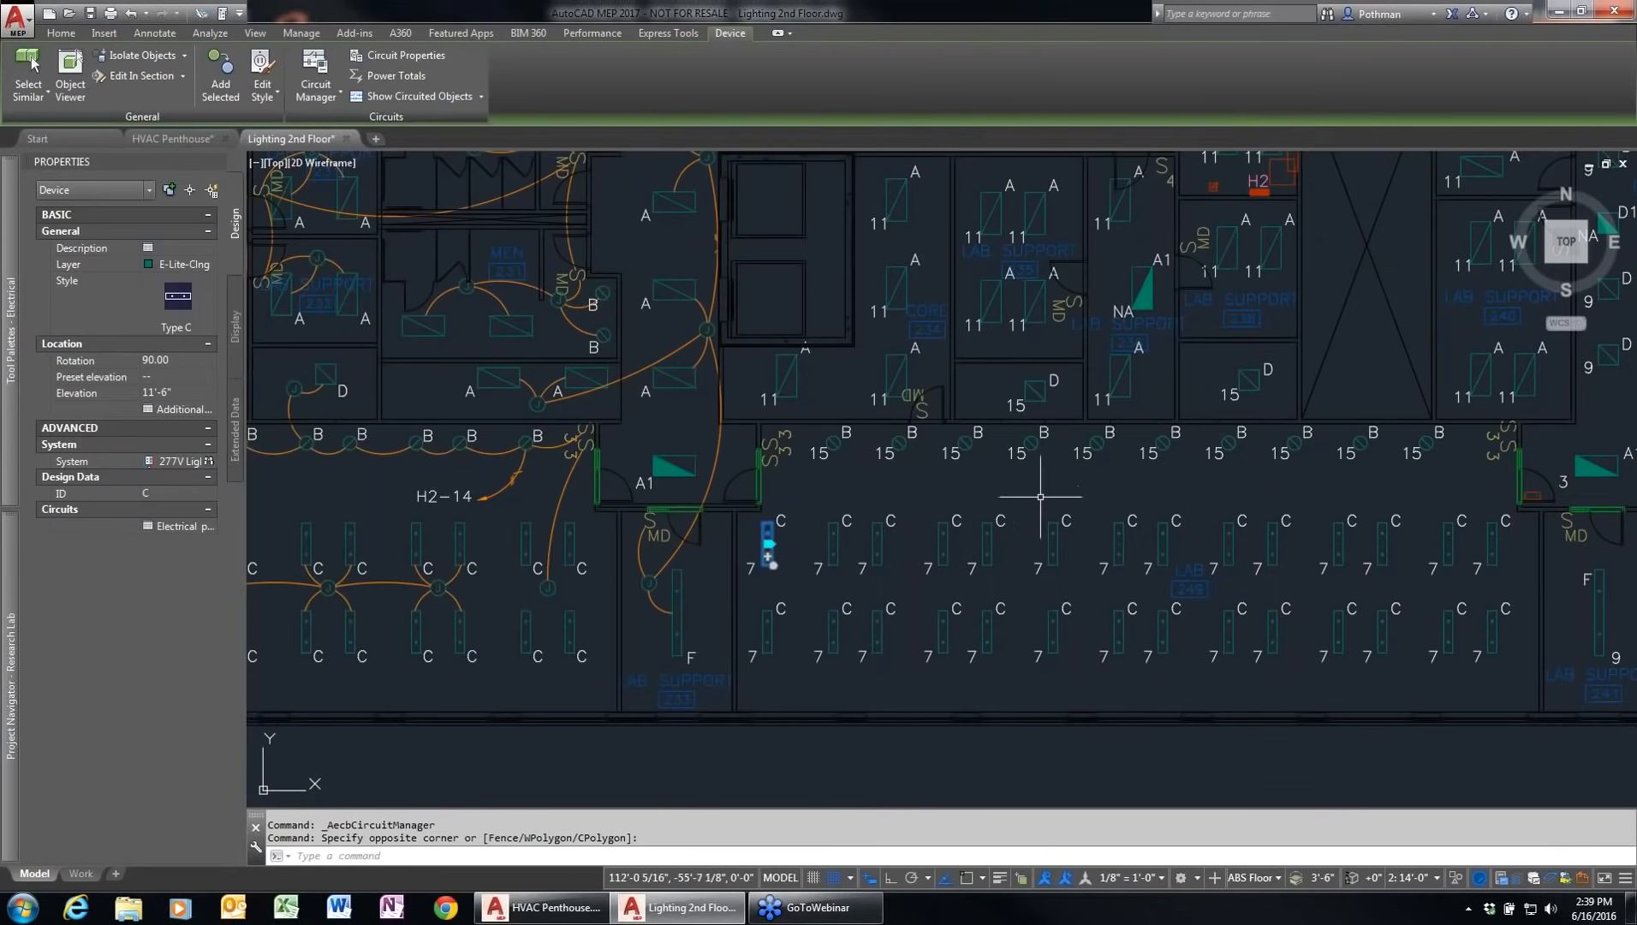
Step: Start a lighting device schedule for the 2nd floor plan using the Lighting Fixture Schedule style
scroll(1206, 603, "down", 2)
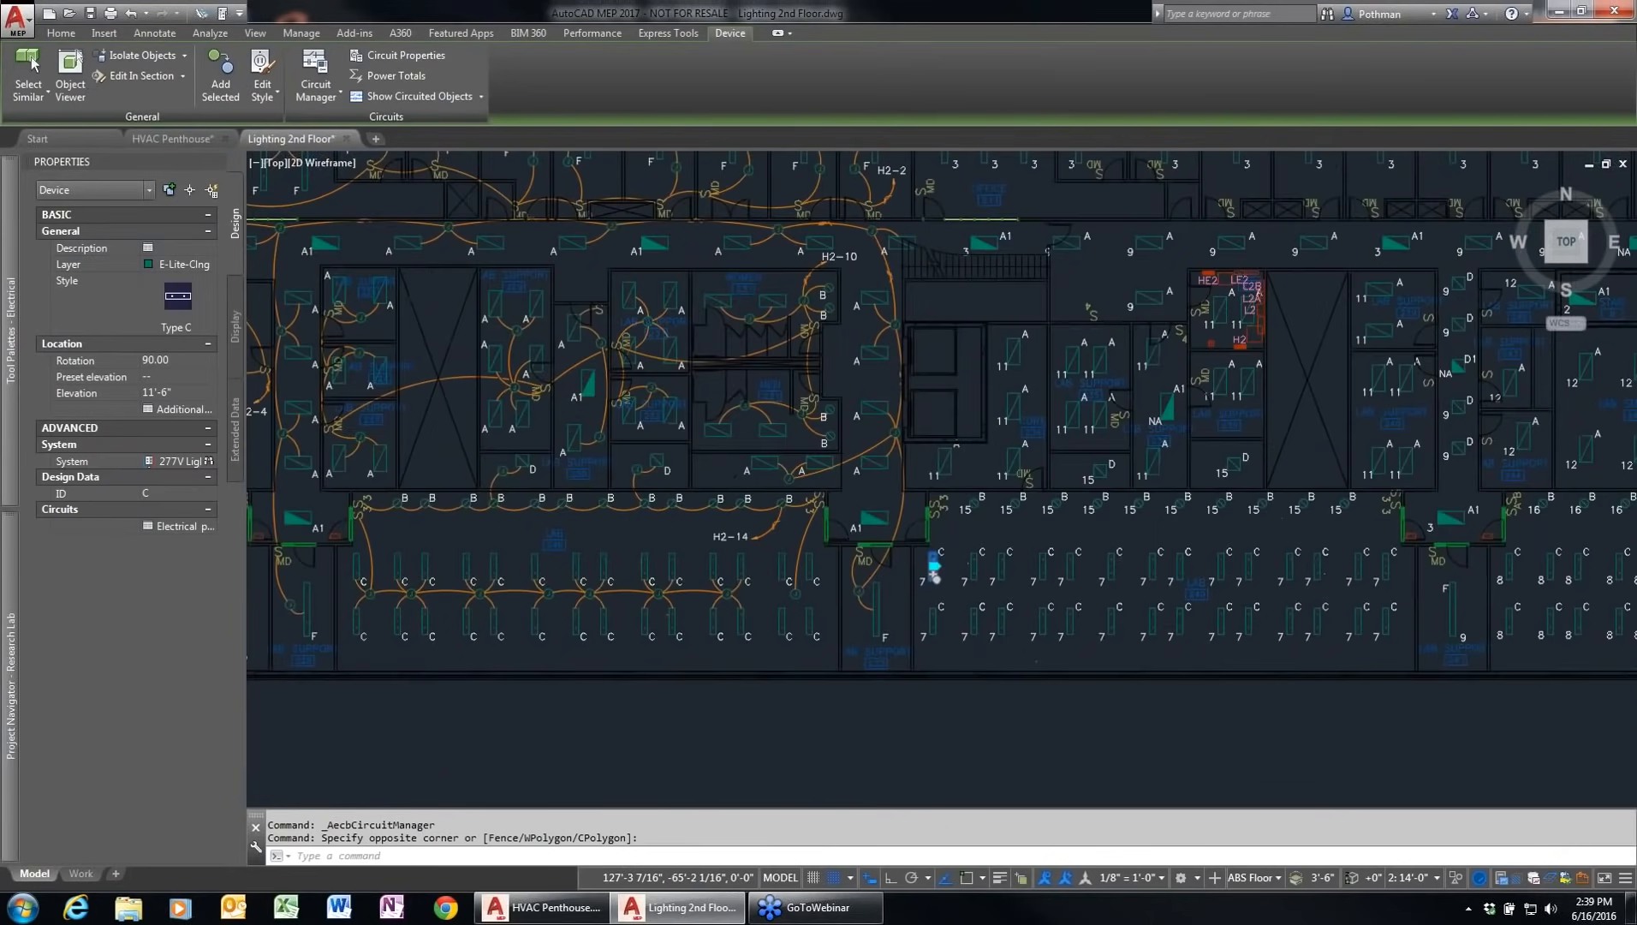
scroll(1203, 595, "down", 1)
middle_click_drag(1205, 578, 979, 587)
scroll(979, 588, "up", 5)
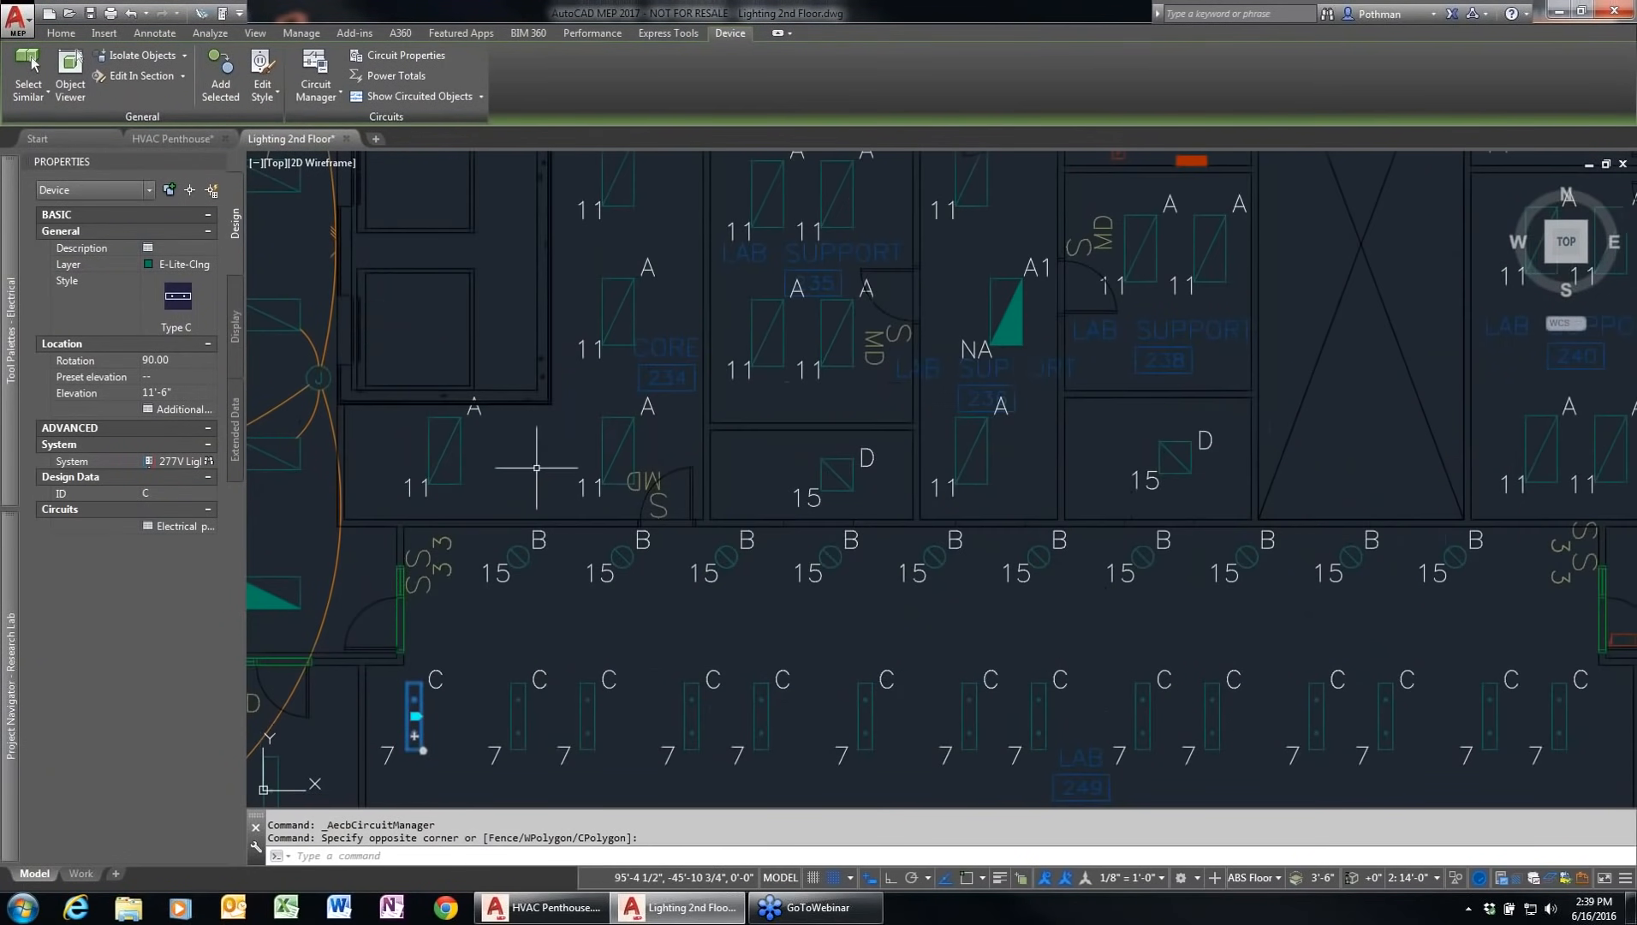
left_click(155, 34)
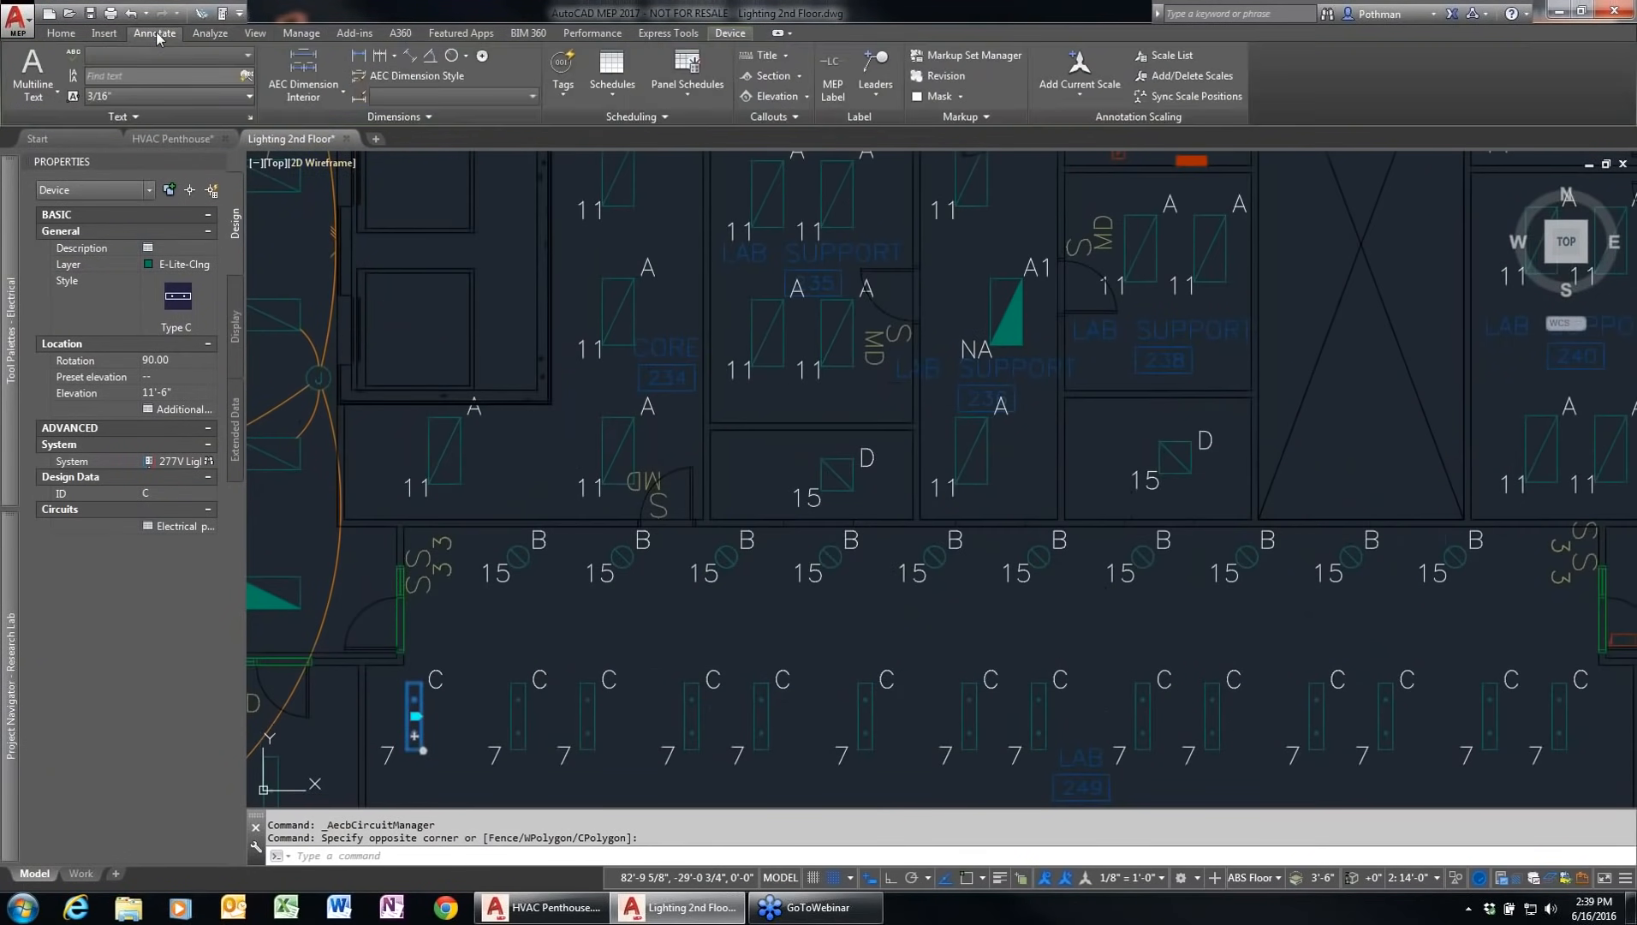
left_click(617, 93)
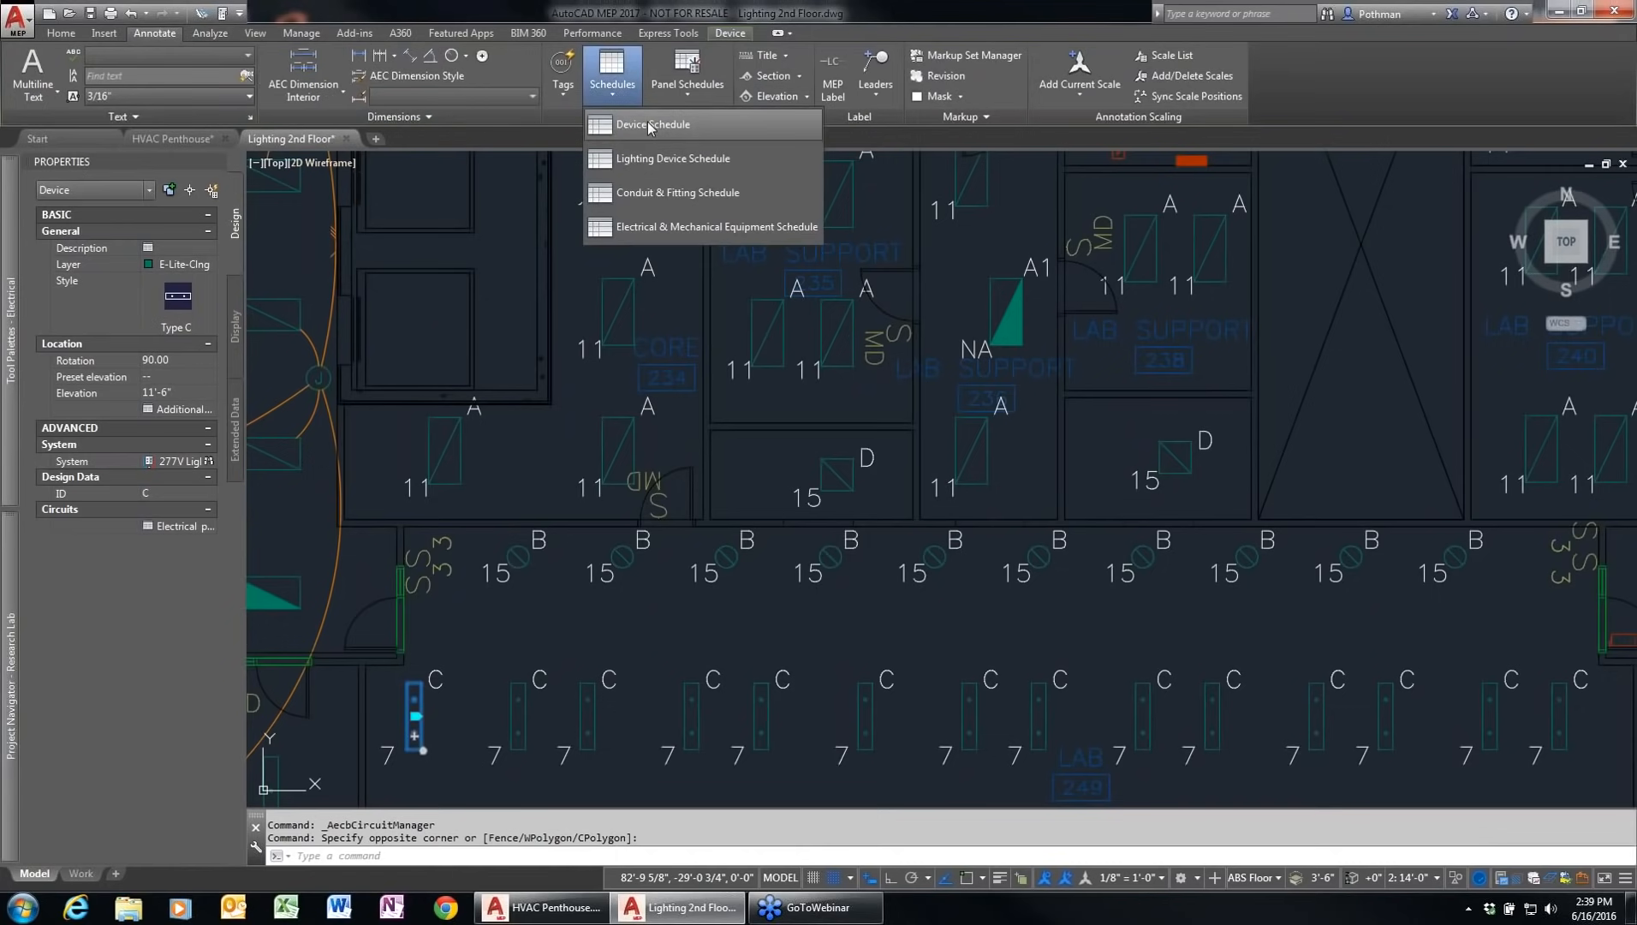
left_click(648, 158)
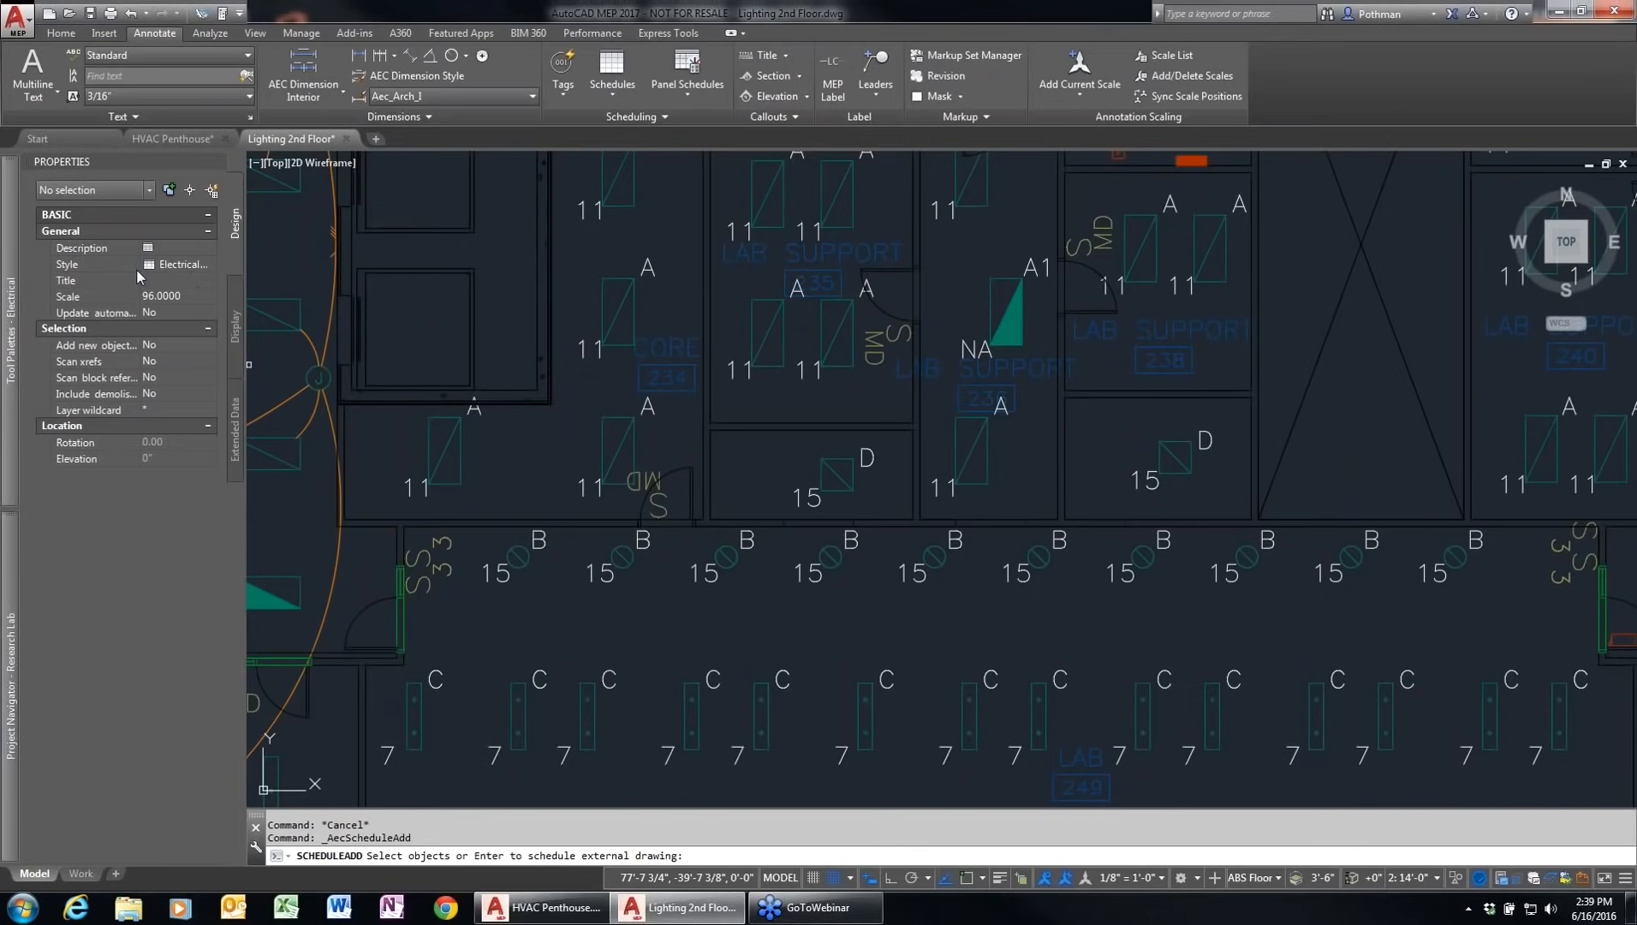
left_click(209, 266)
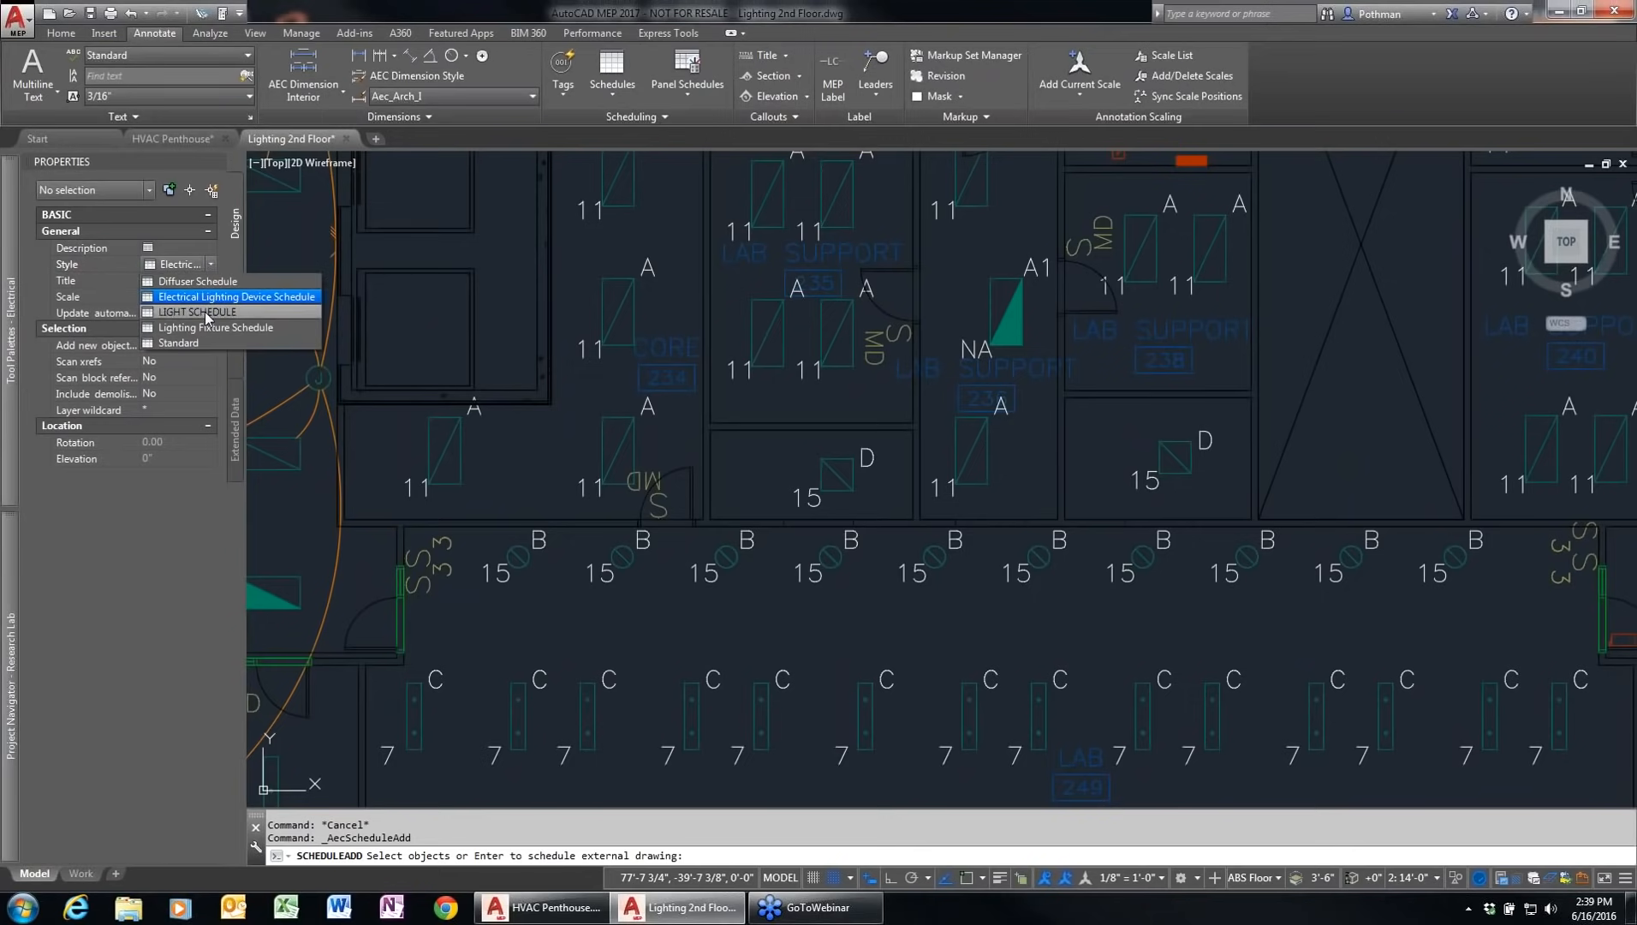
left_click(207, 330)
Step: Include all drawing objects in the schedule and place the table at its default size just below the floor plan
scroll(519, 375, "down", 2)
scroll(878, 491, "down", 2)
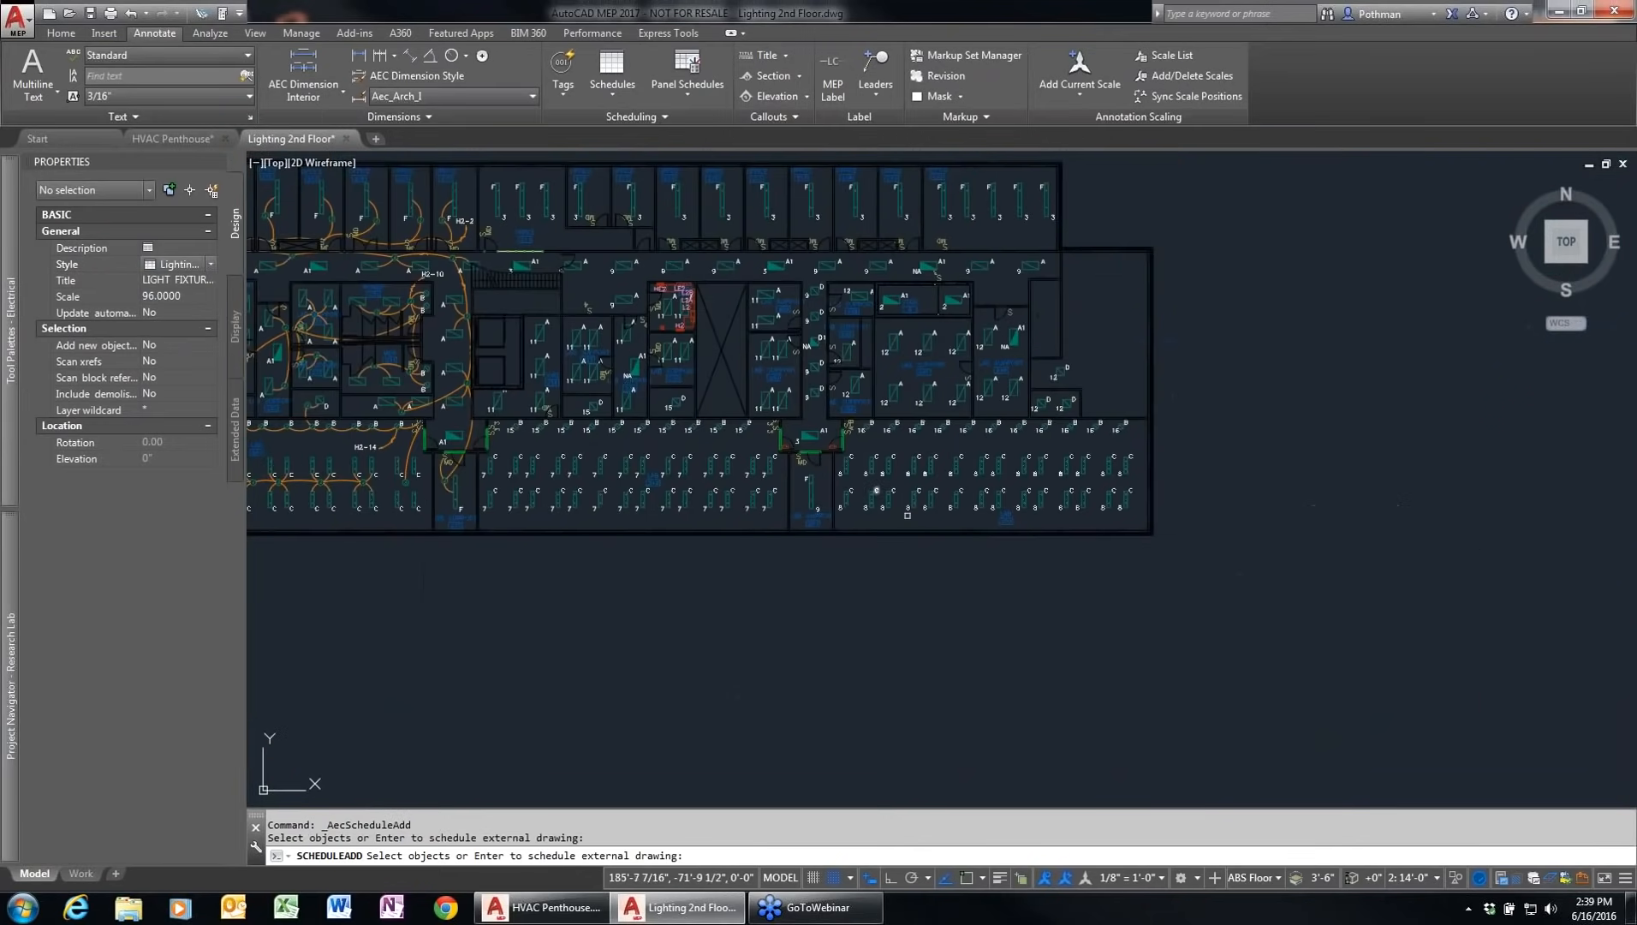
scroll(924, 555, "down", 2)
type("ll")
key("Return")
key("Return")
left_click(732, 554)
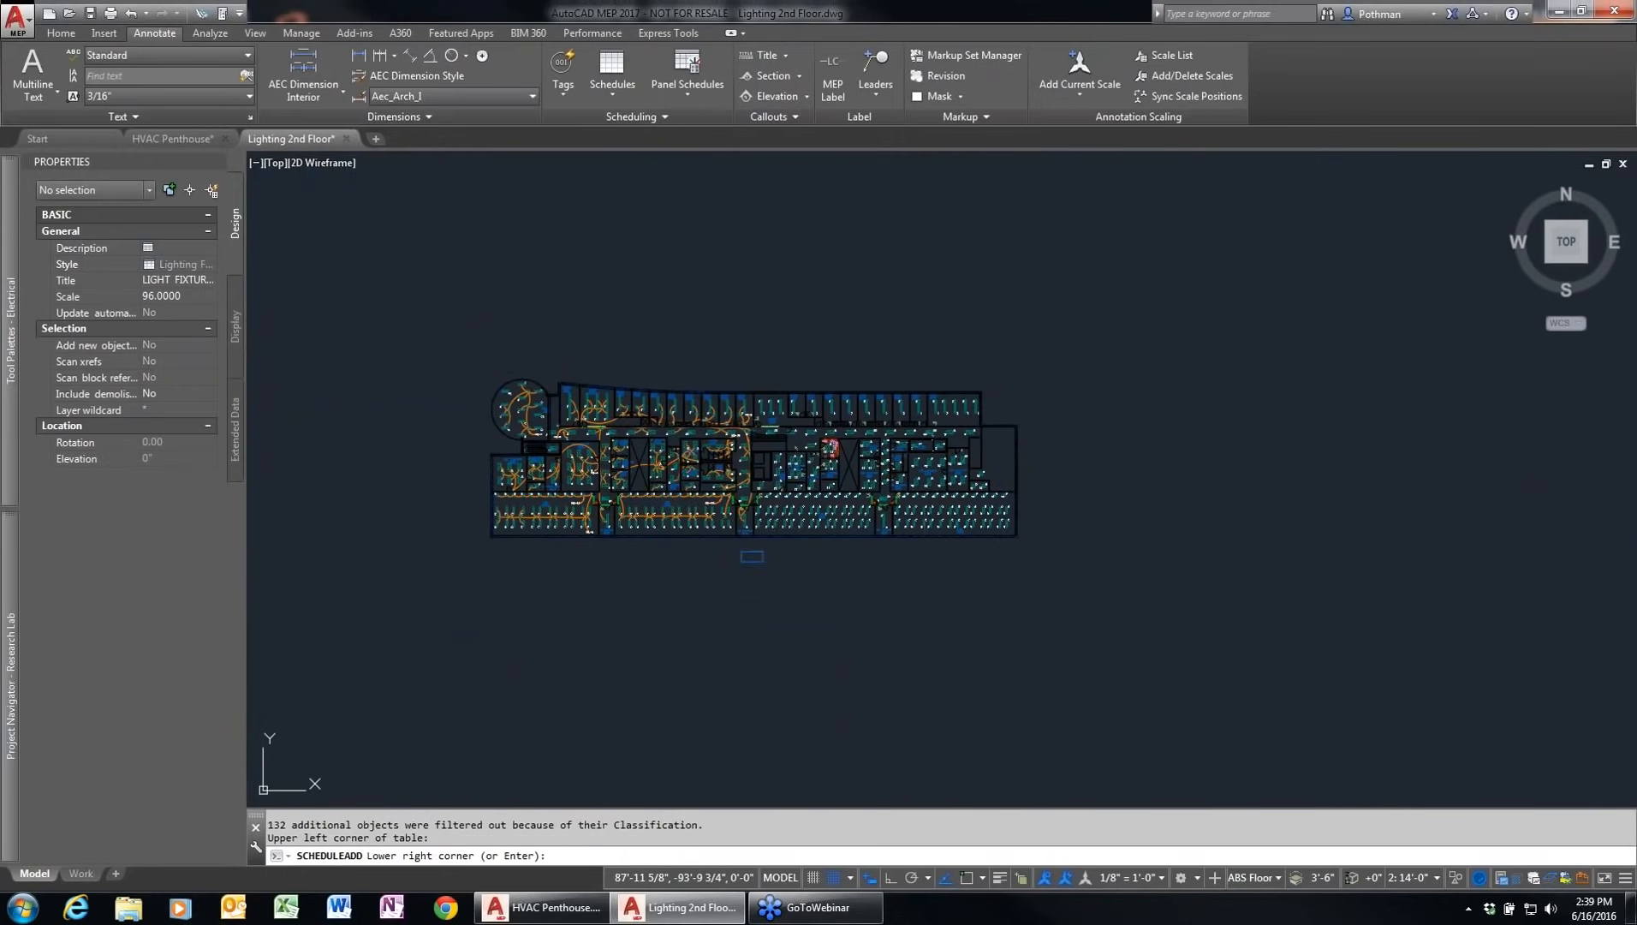
key("Return")
scroll(802, 628, "up", 6)
scroll(803, 629, "down", 6)
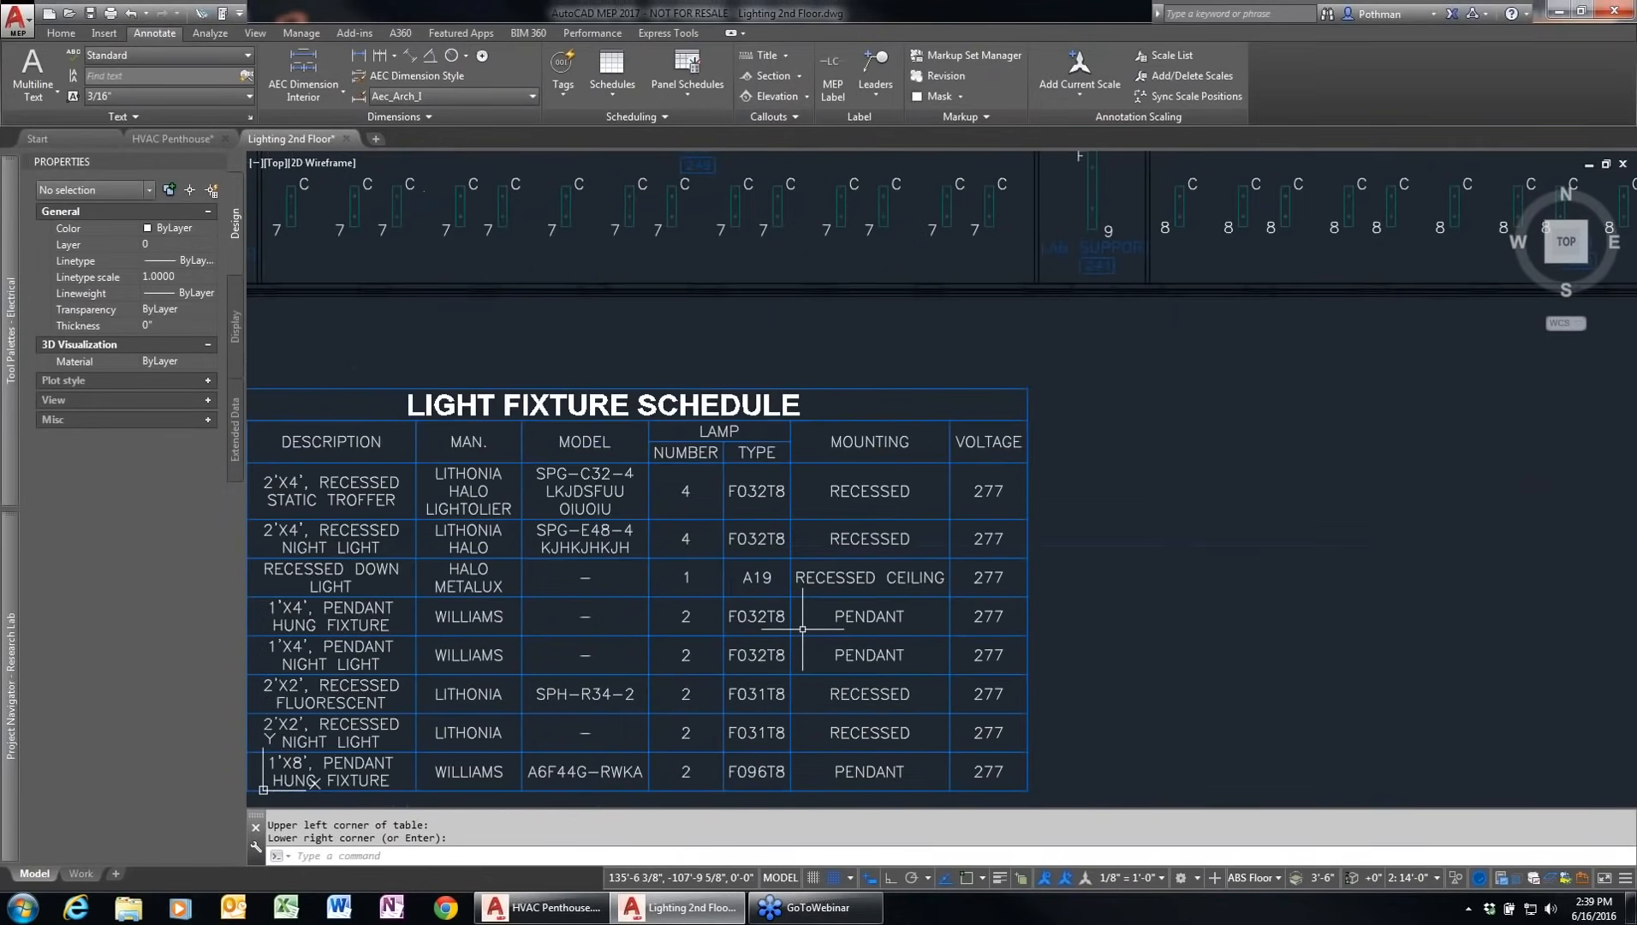
scroll(856, 553, "down", 3)
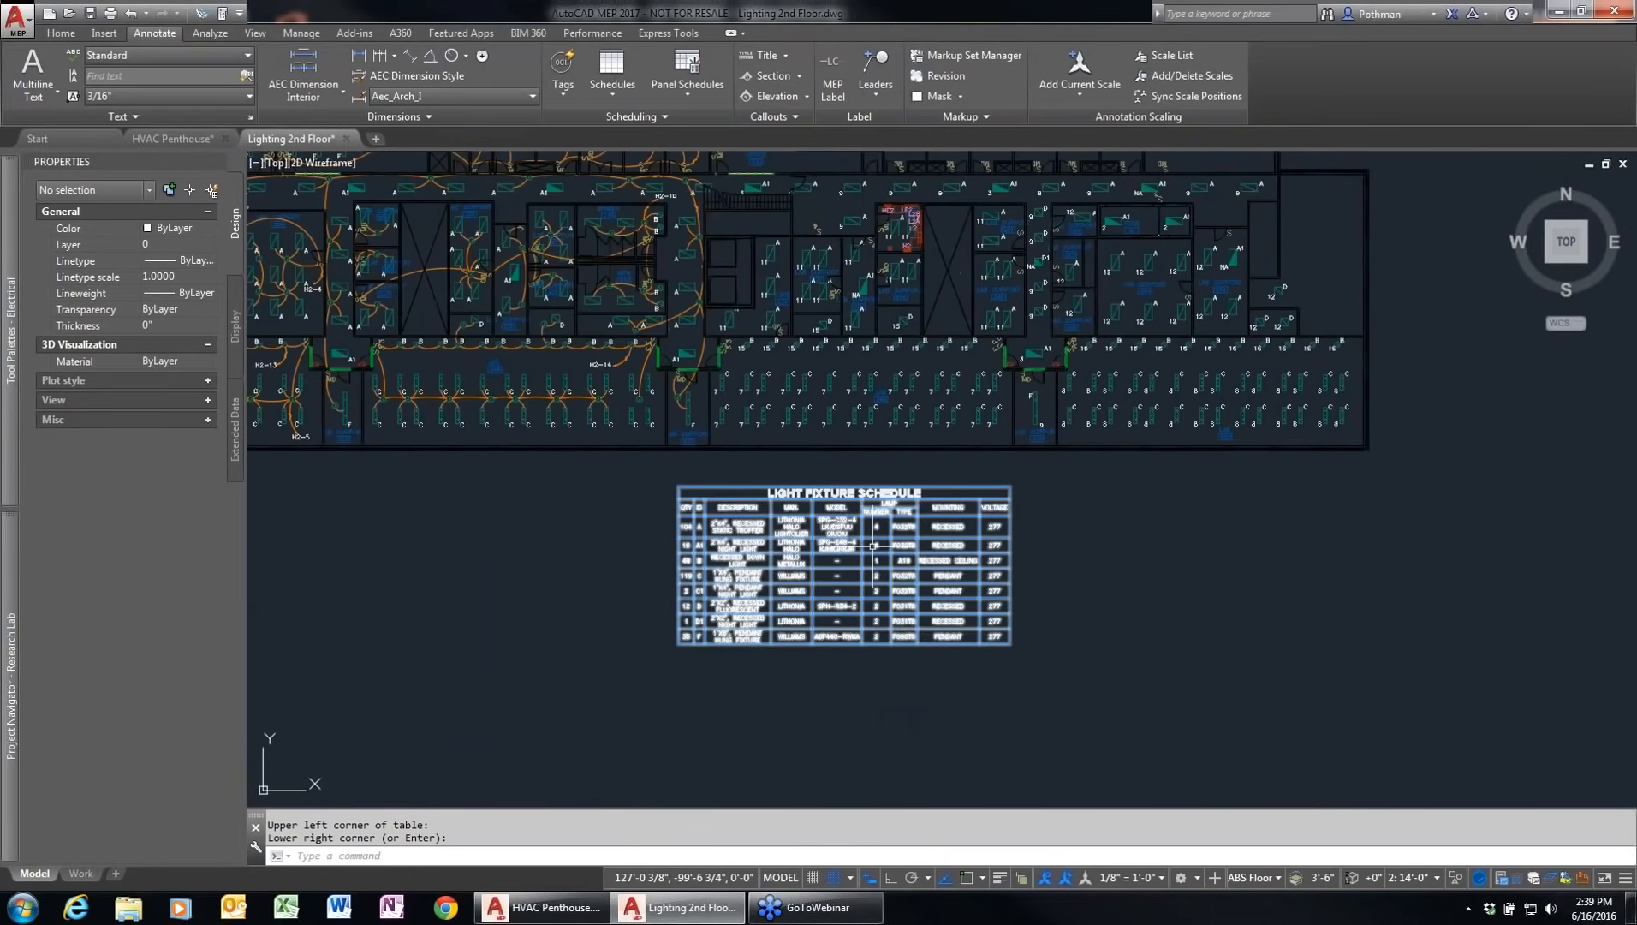
scroll(788, 505, "up", 3)
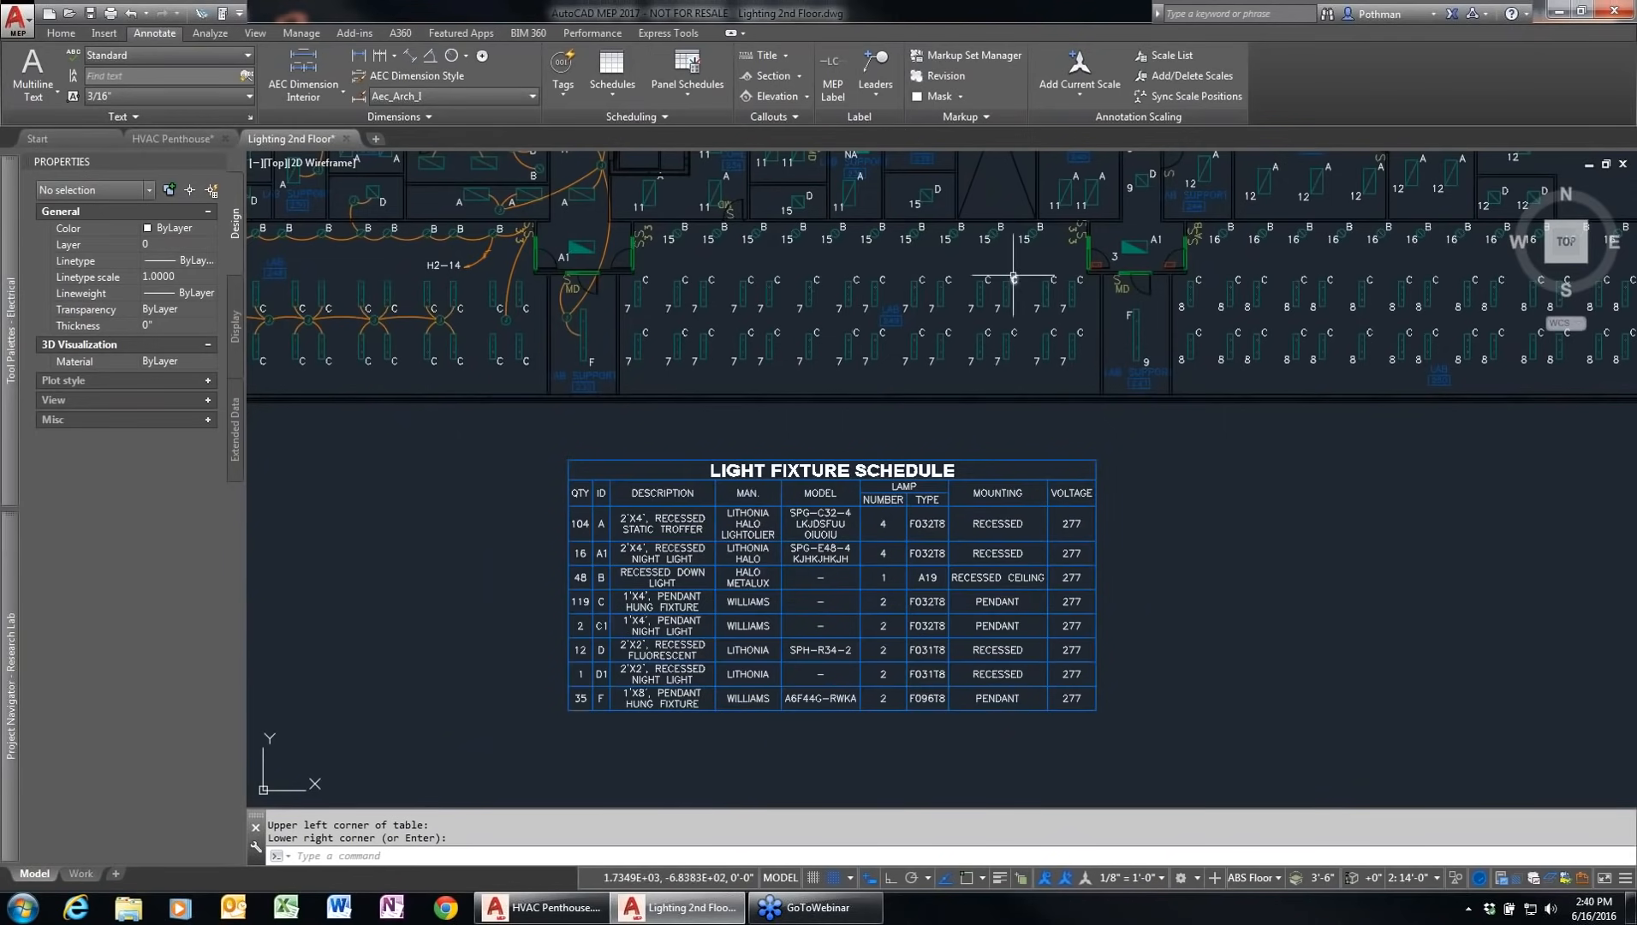
Step: Copy seven Type C fixtures from Lab 249's lower row to the space above the schedule, and undo the copy
type("c")
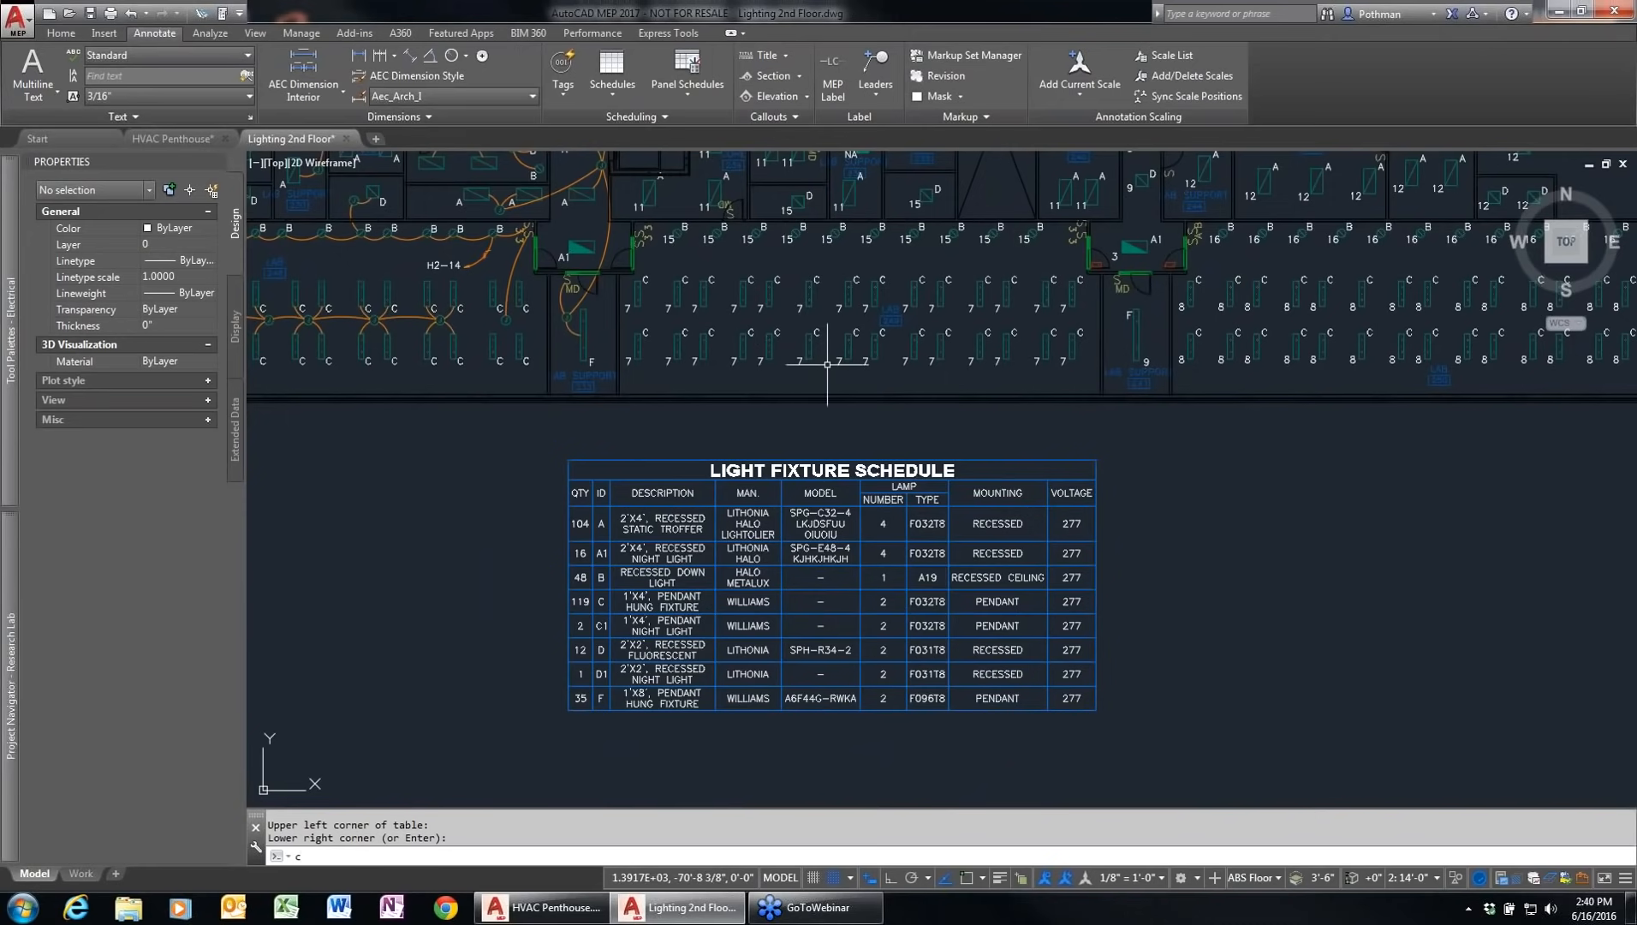
key("Return")
key("Escape")
type("co")
key("Return")
left_click(861, 382)
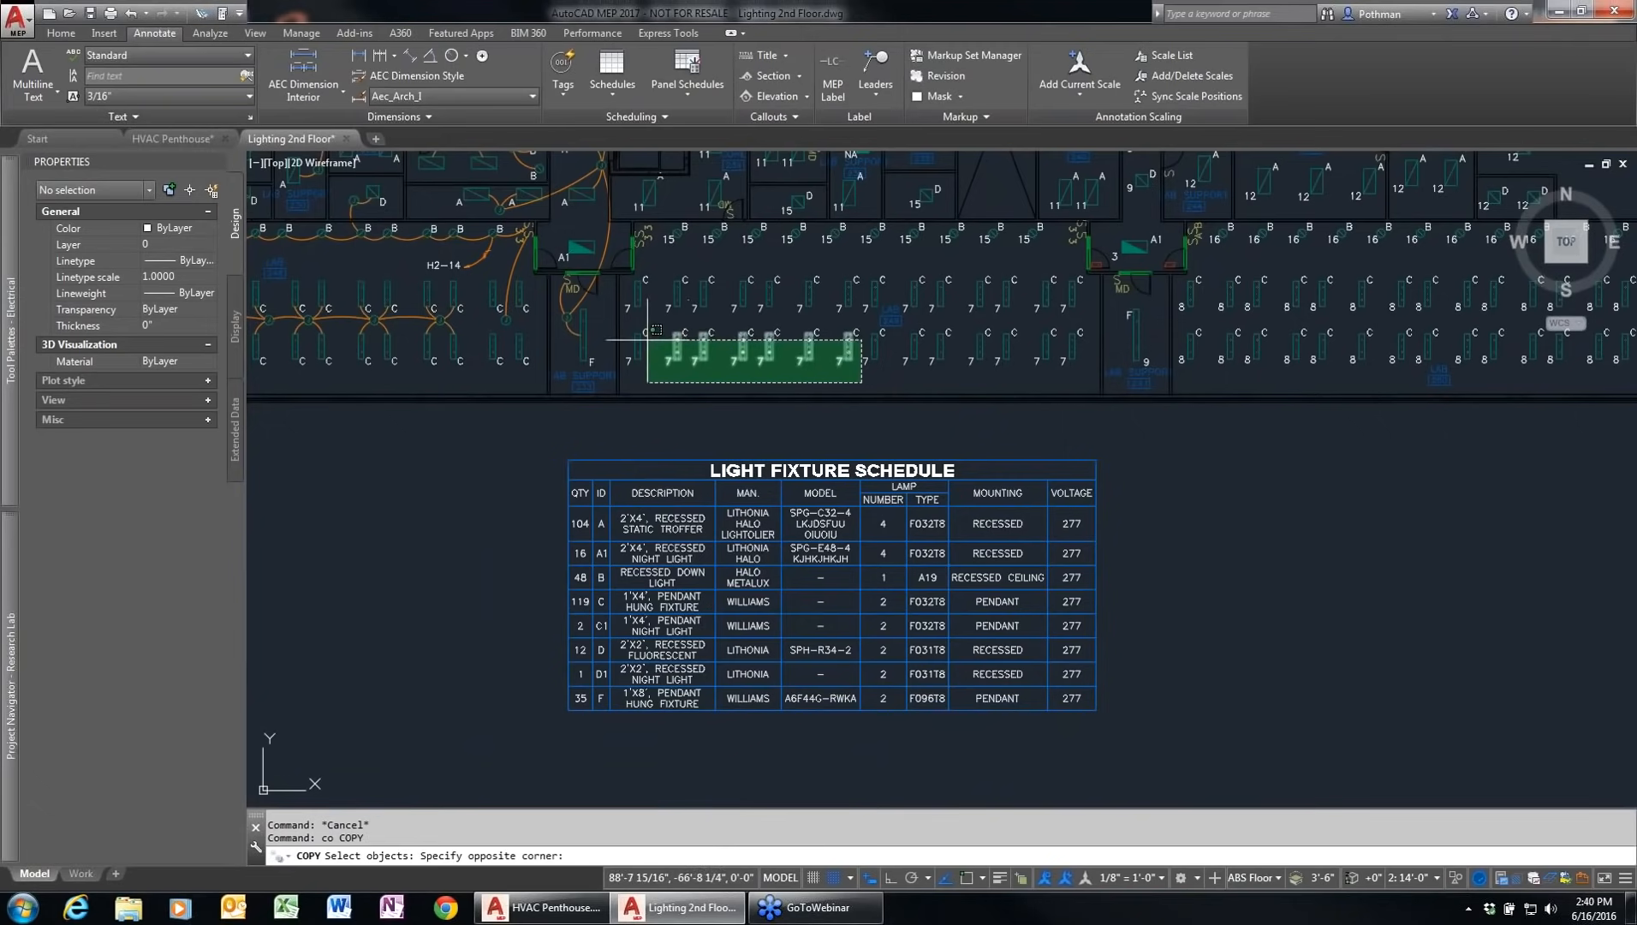
left_click(608, 339)
key("Return")
left_click(1297, 447)
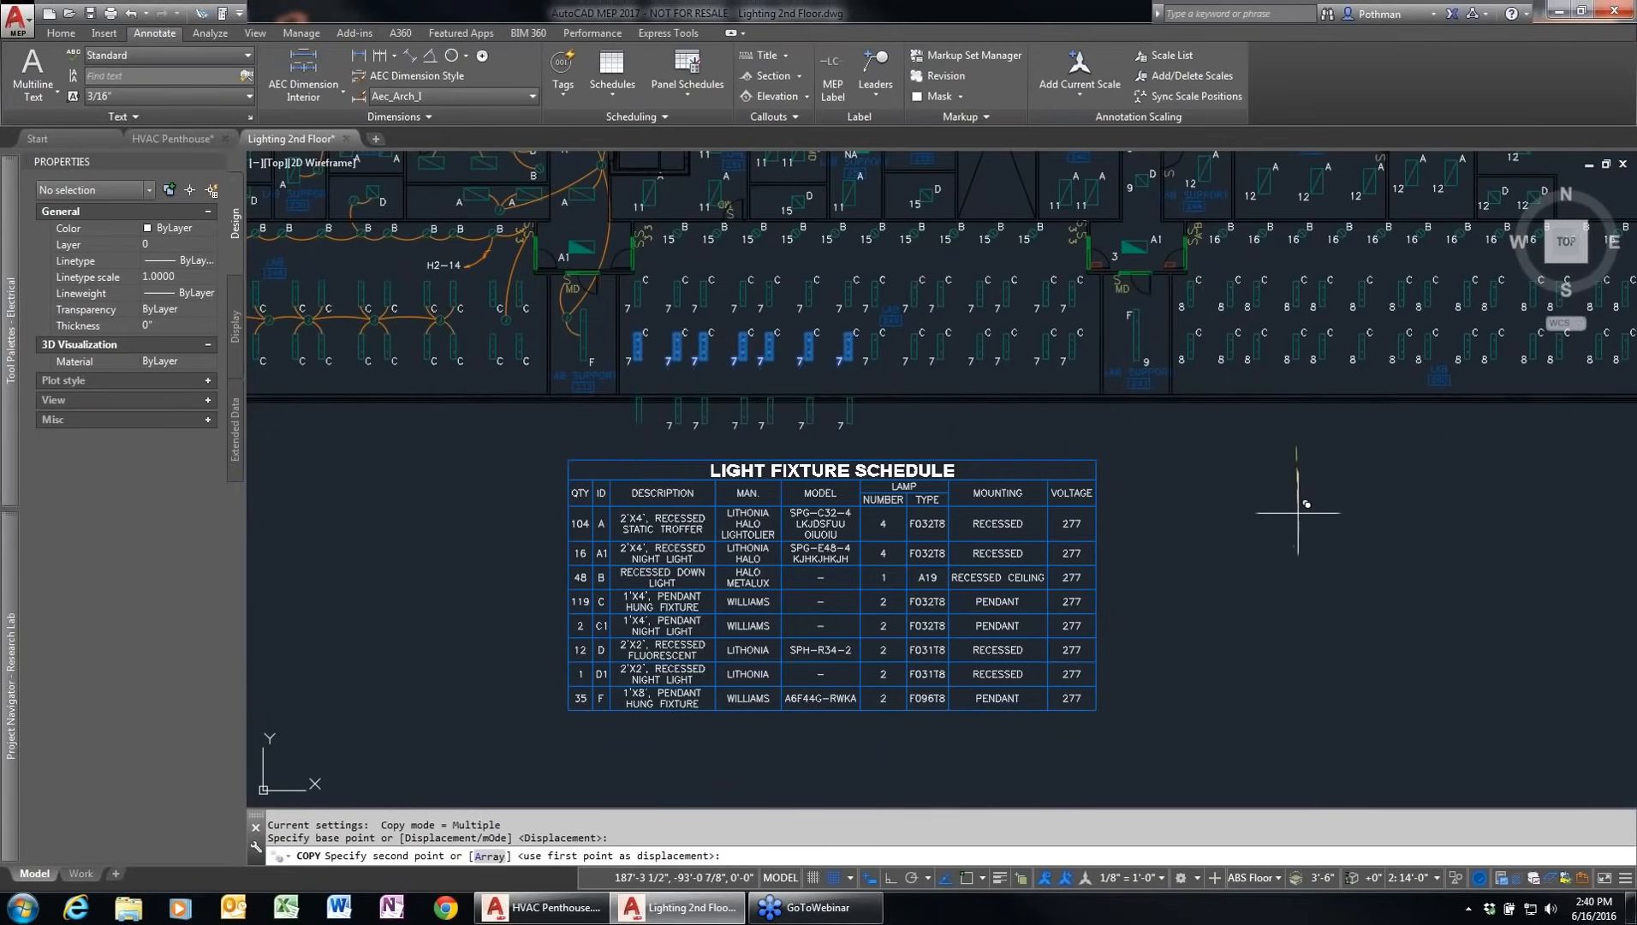
left_click(1301, 514)
key("Return")
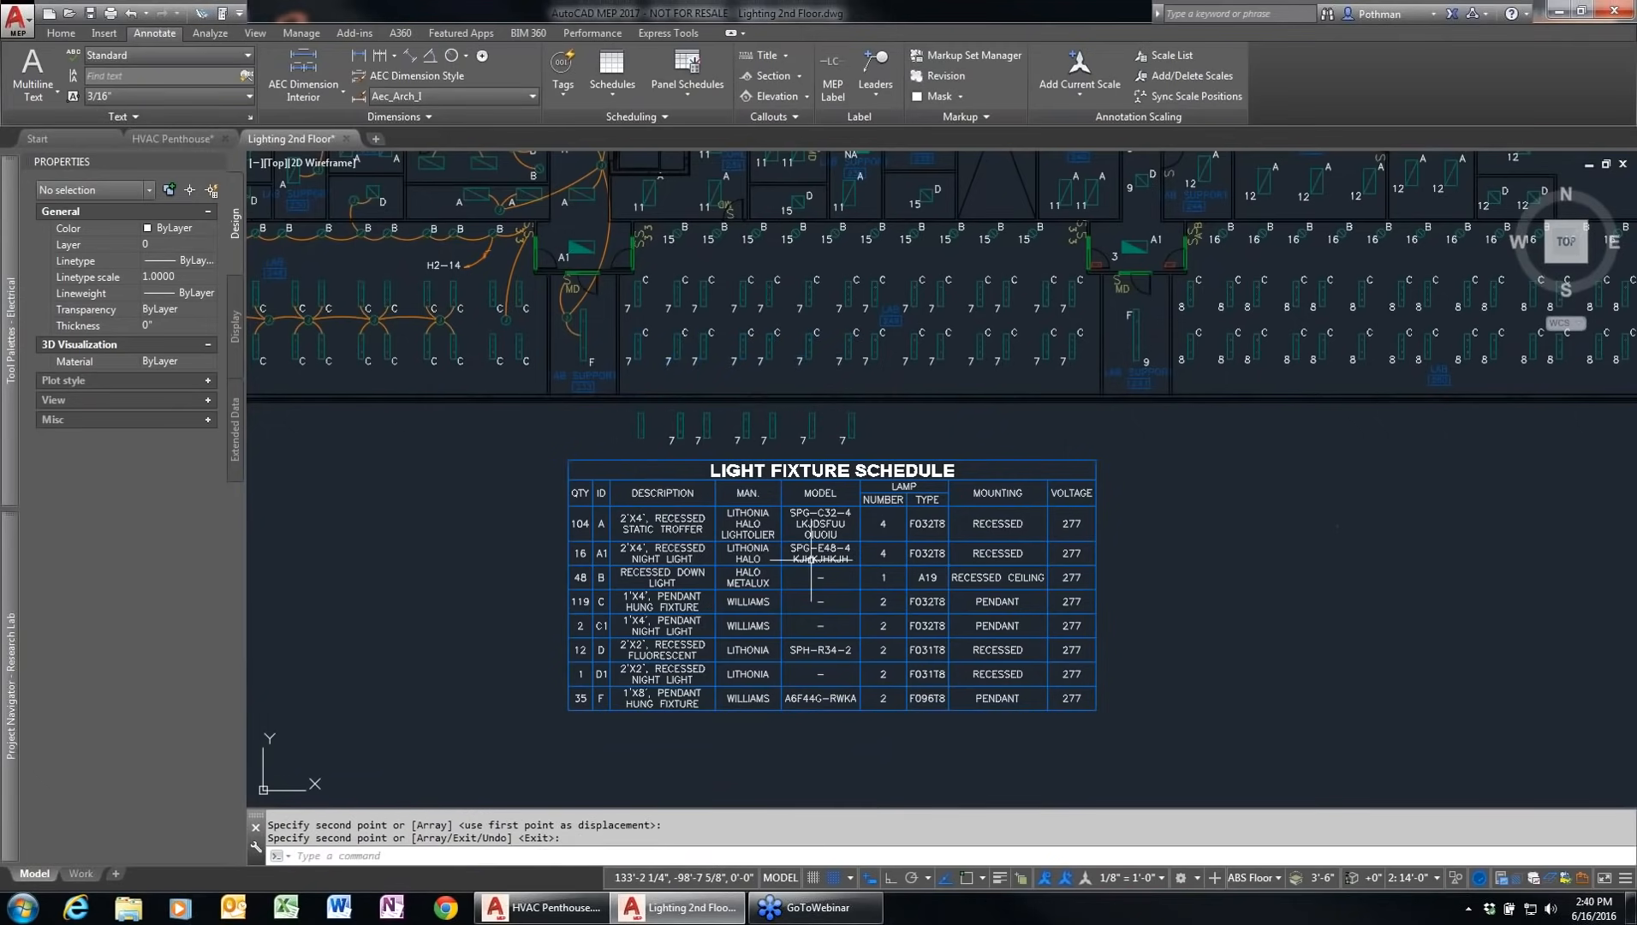
left_click(637, 624)
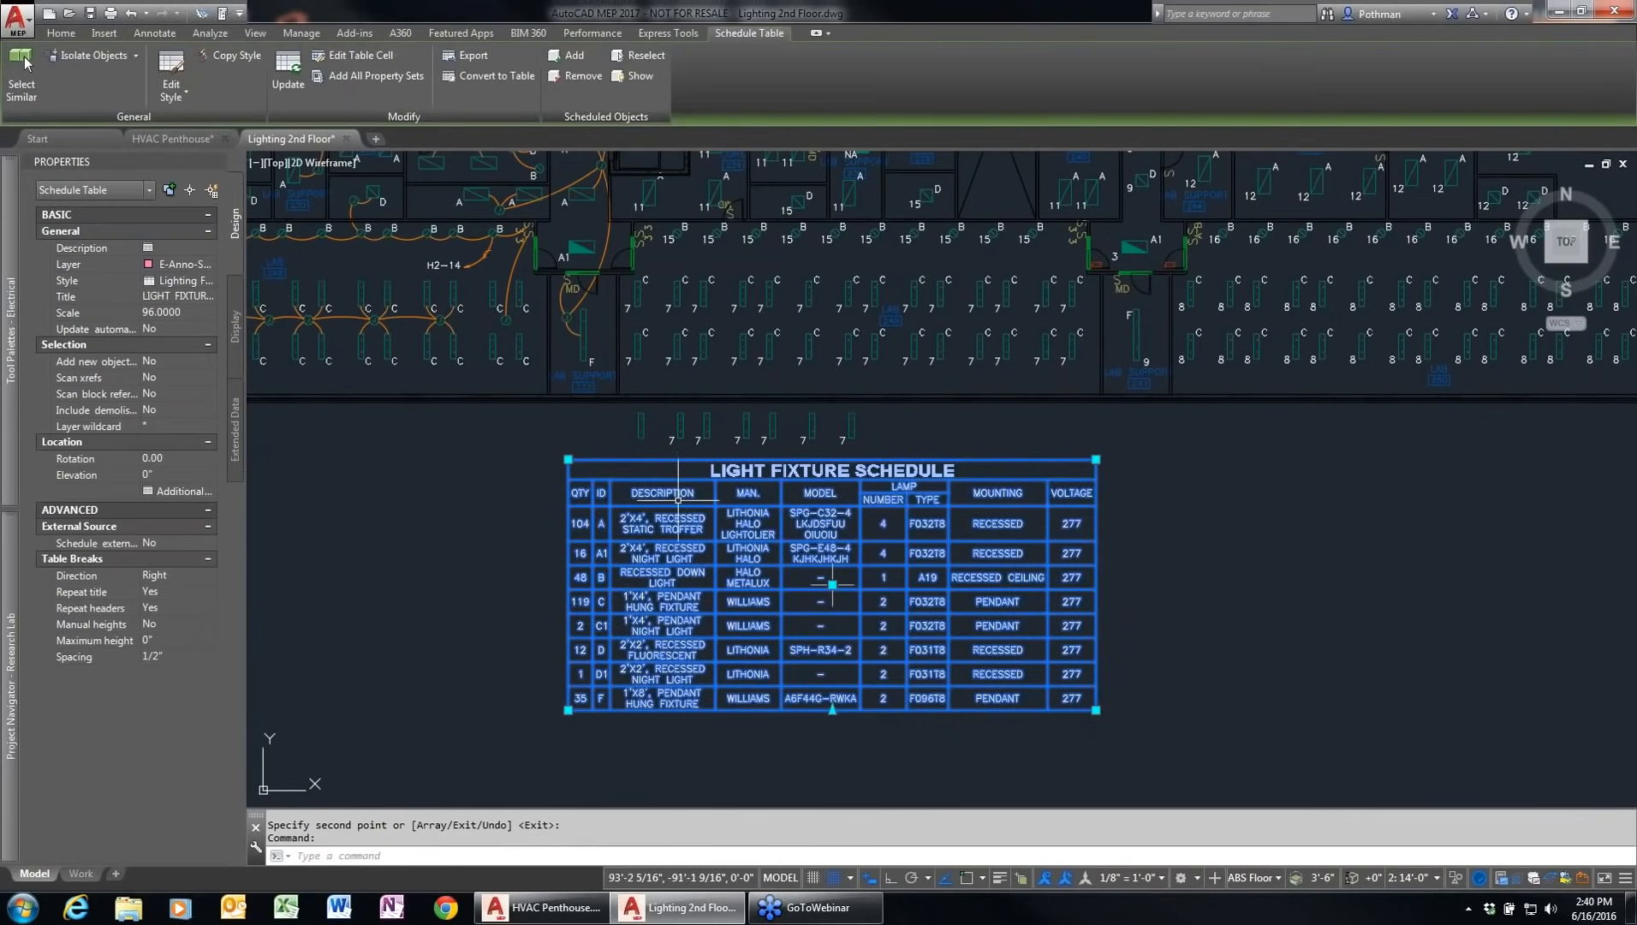
key("ctrl+z")
Step: Set the light fixture schedule's automatic update and automatic adding of new objects to Yes
left_click(856, 560)
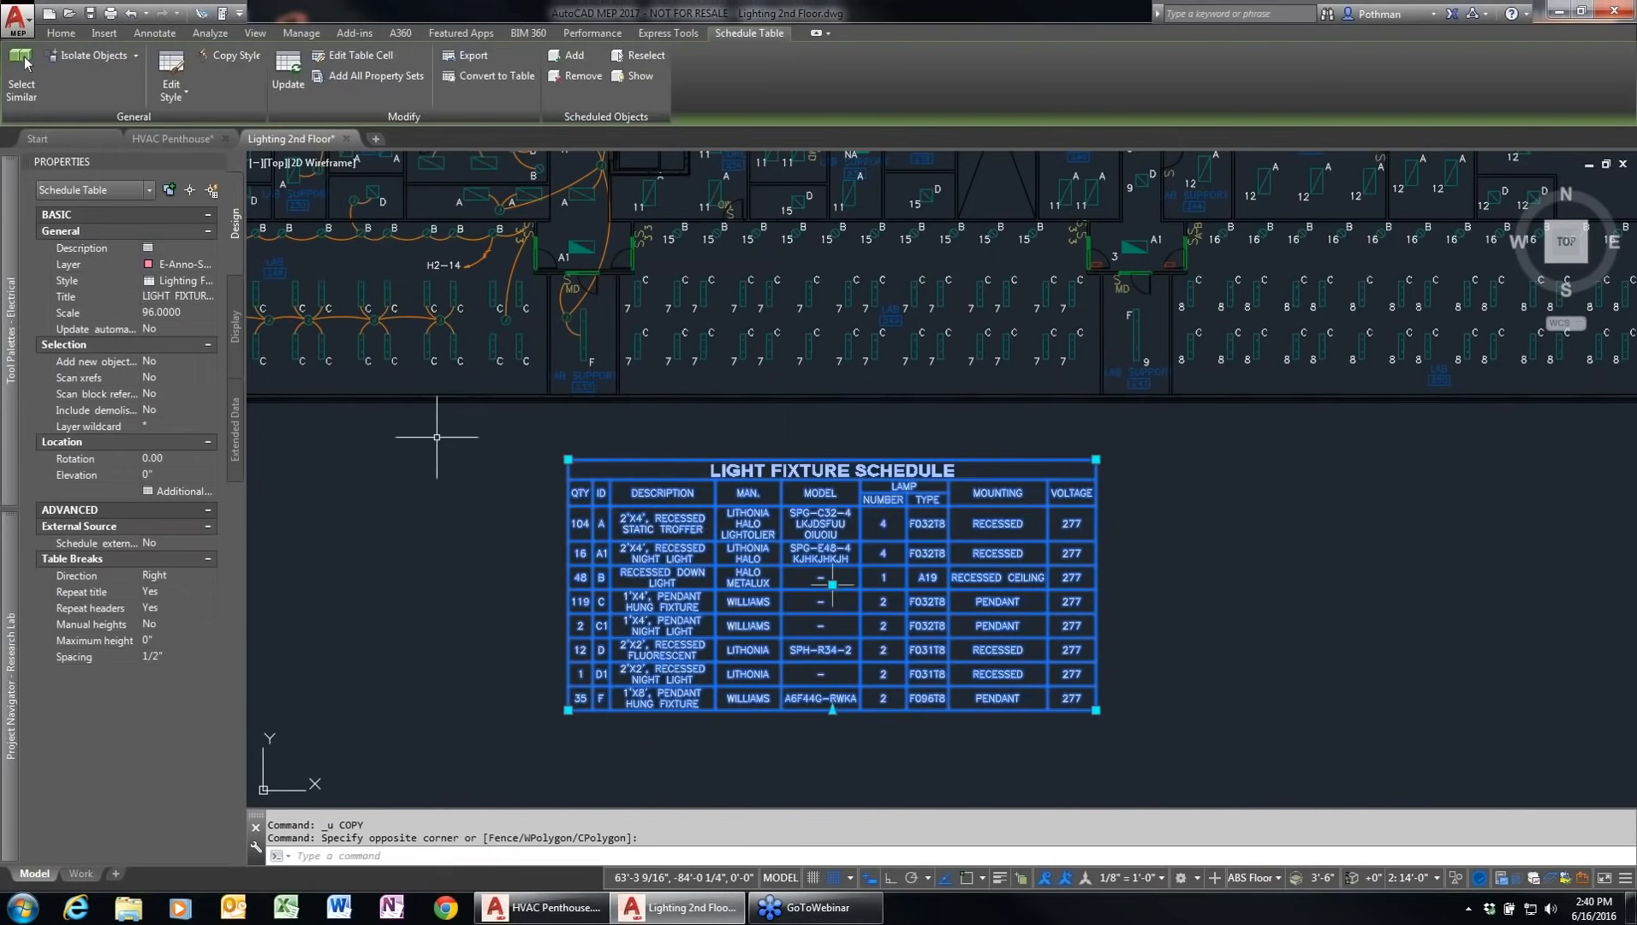
left_click(209, 331)
left_click(179, 343)
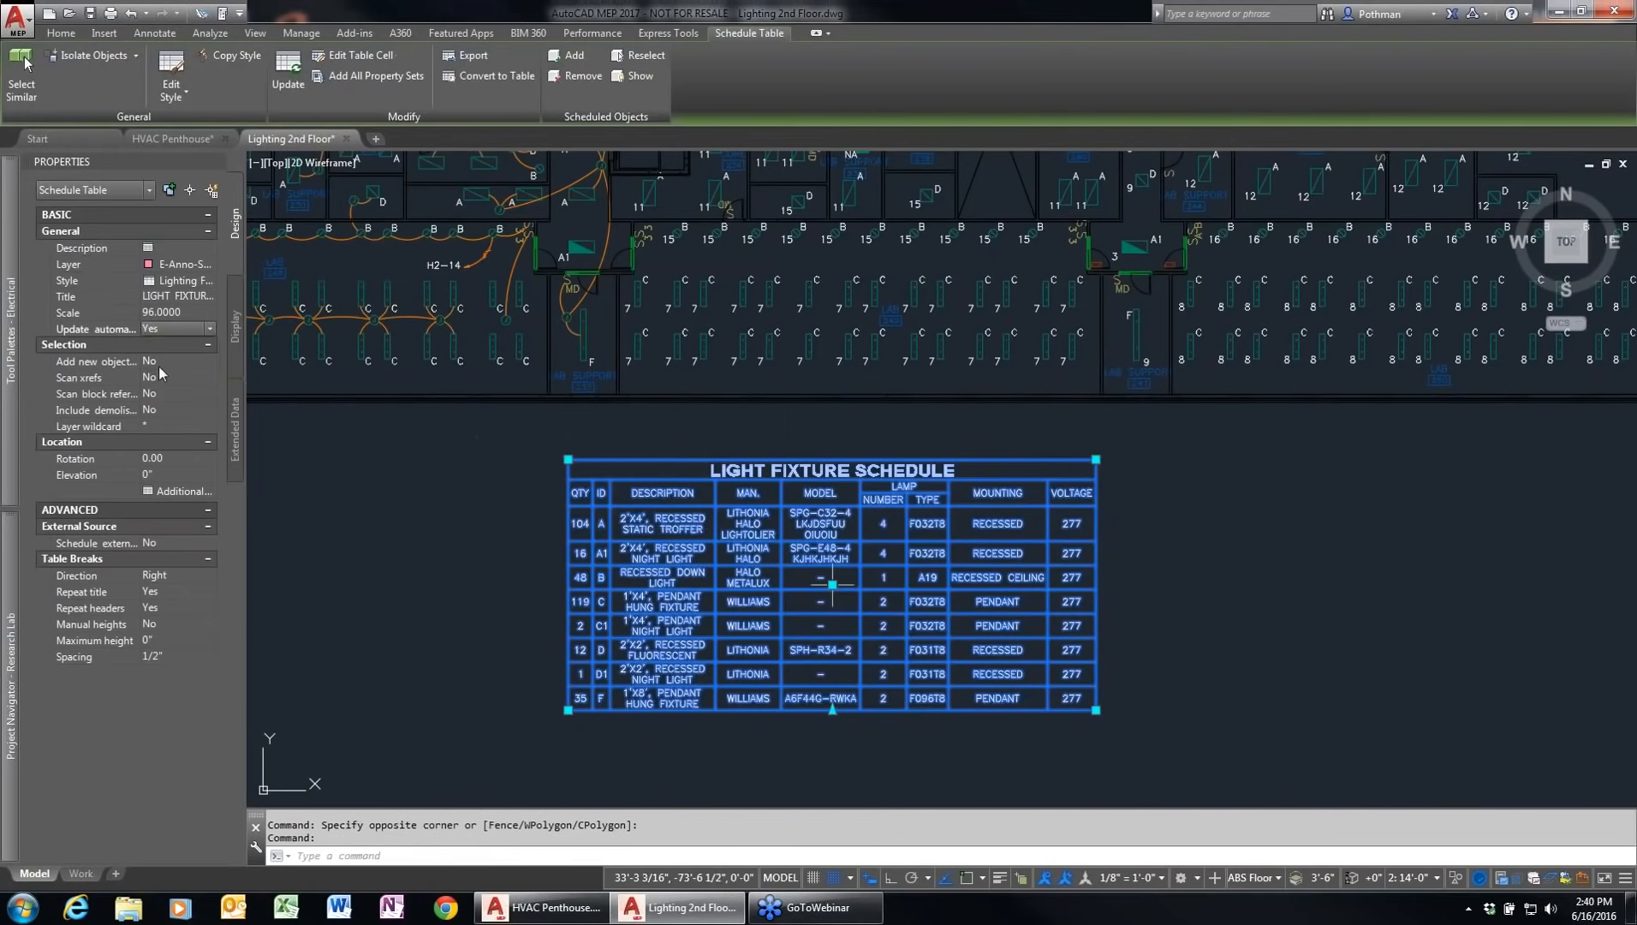
left_click(209, 361)
left_click(170, 377)
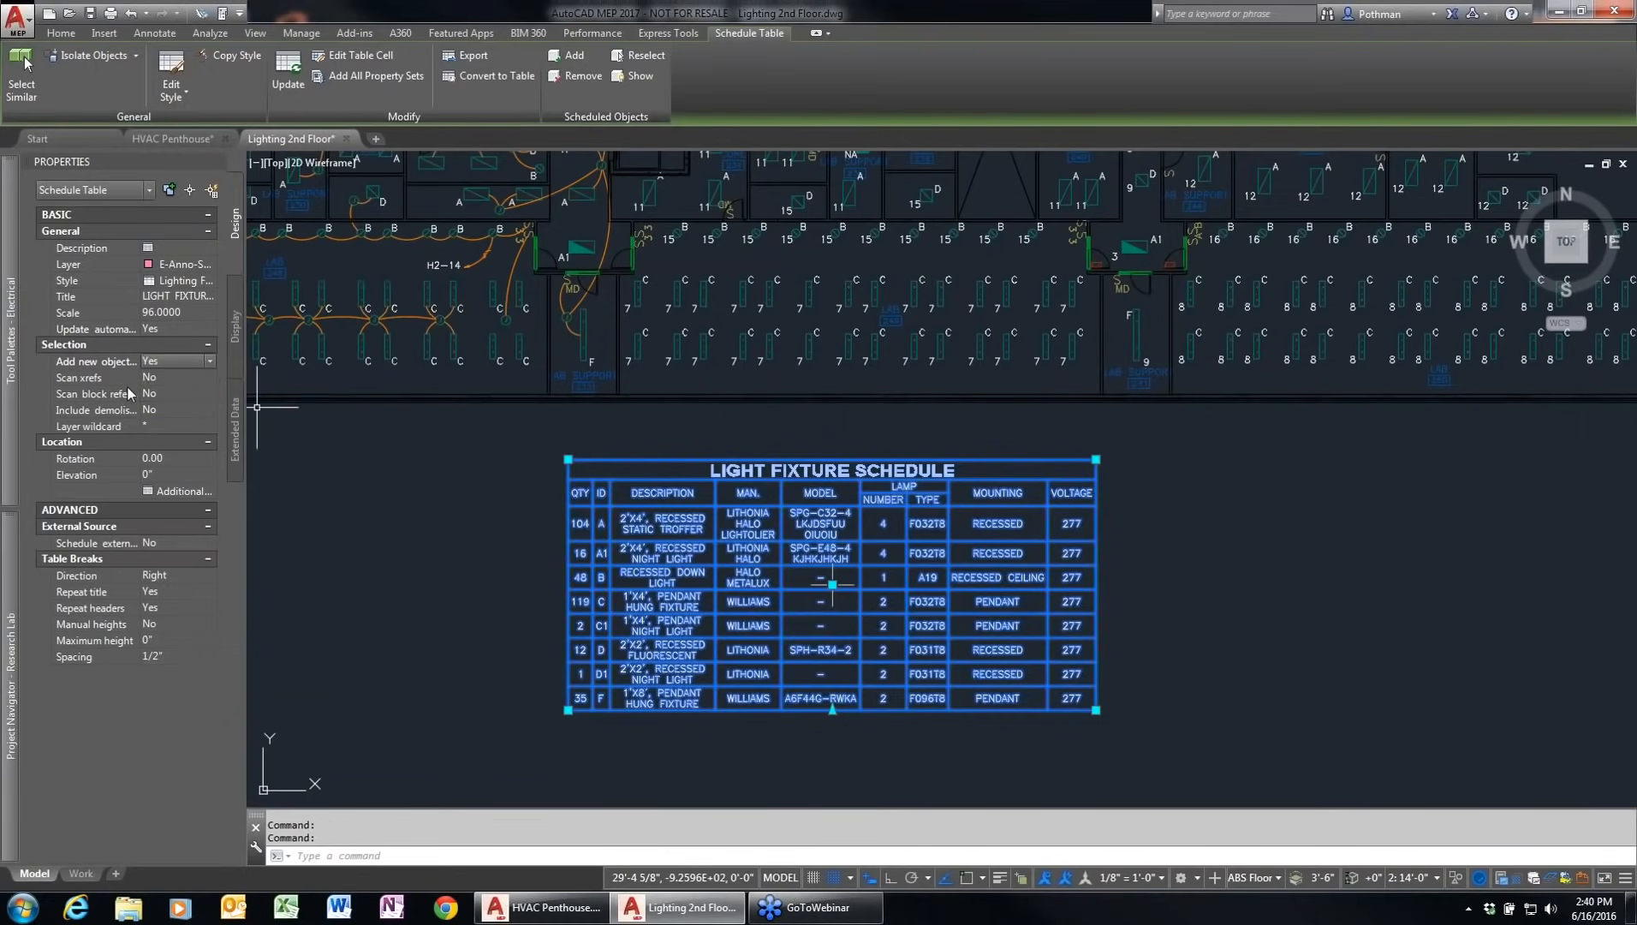
key("Escape")
key("Escape")
Step: Copy six Type C fixtures with their tags from Lab 249's lower row to just above the schedule, and check the Type C quantity
type("co")
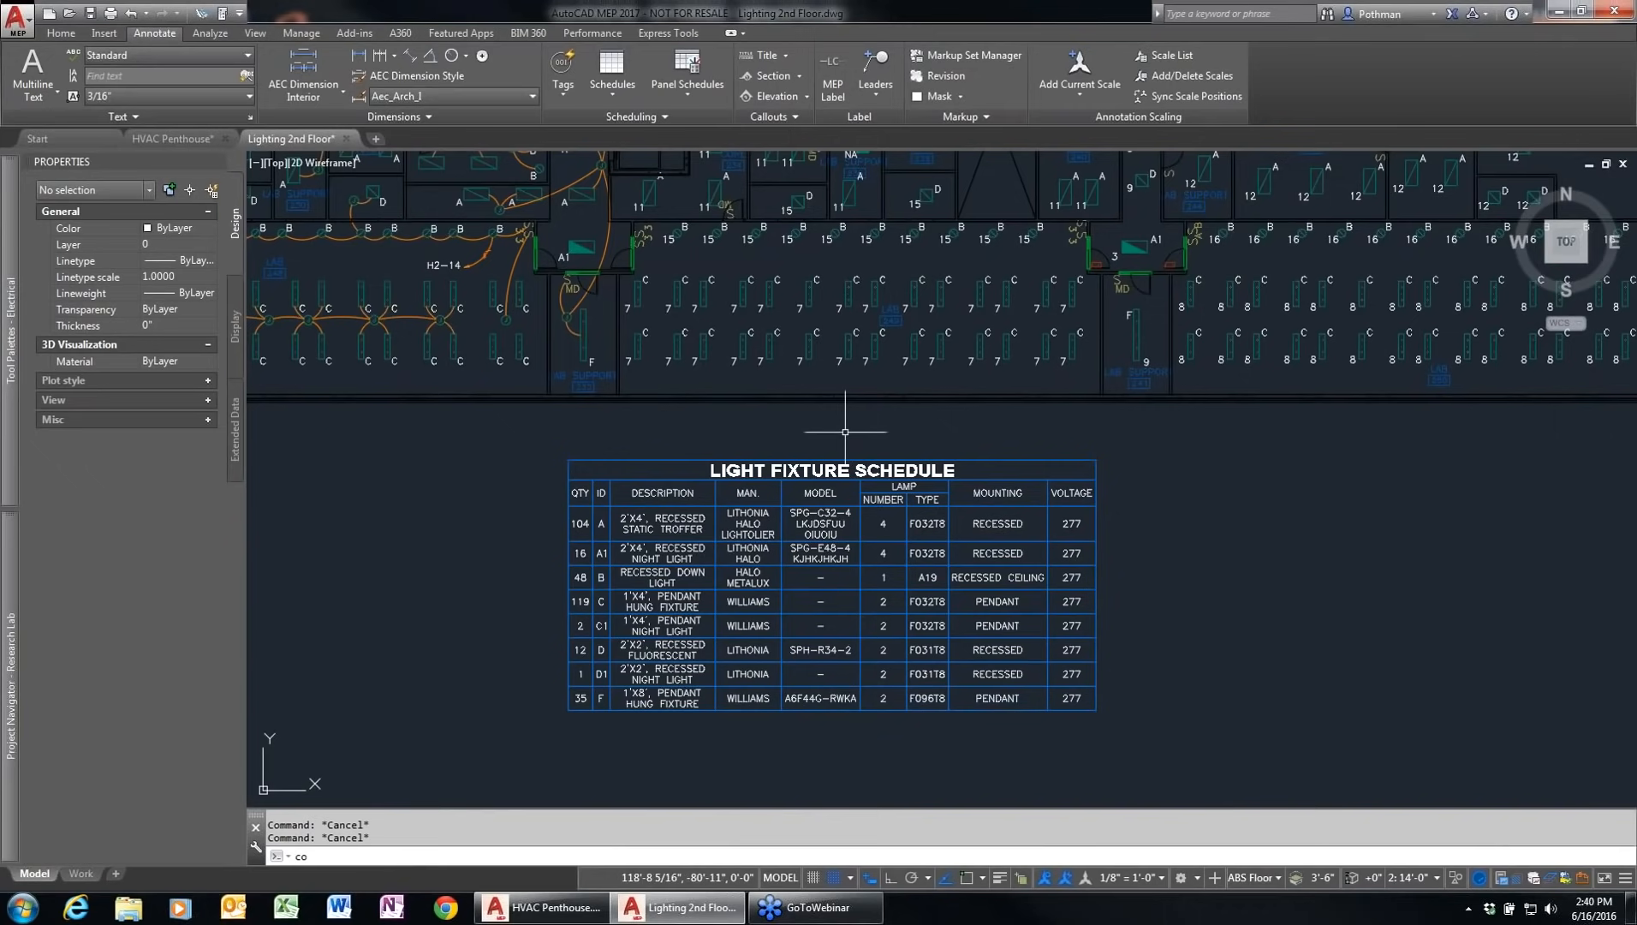
key("Return")
left_click(844, 383)
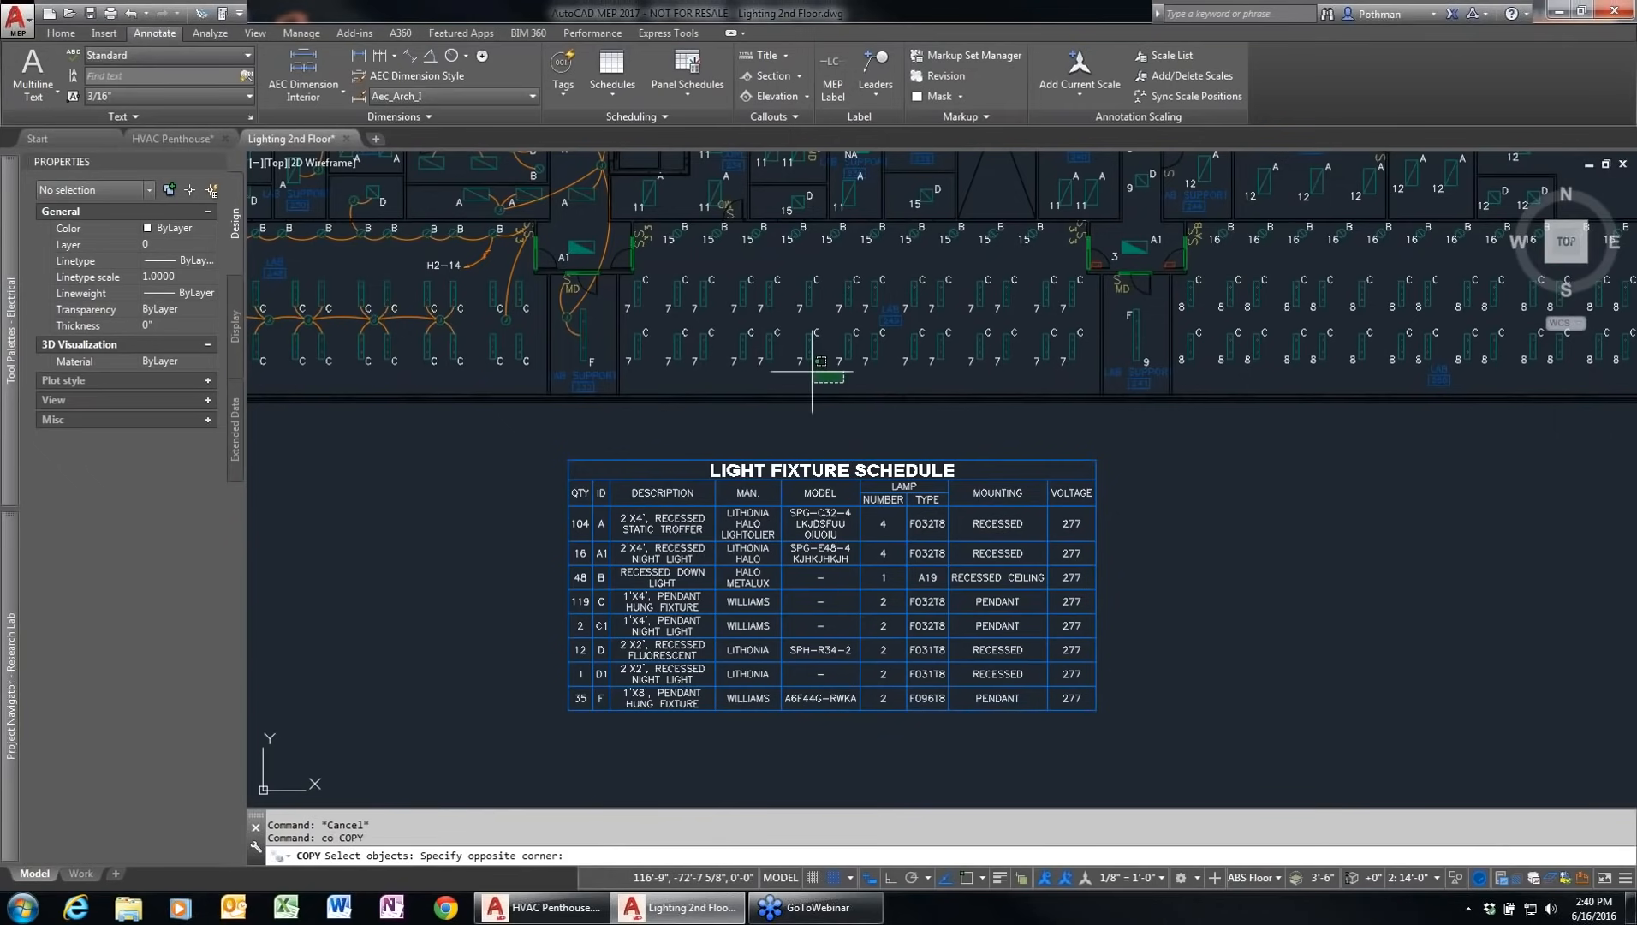
left_click(635, 323)
key("Return")
left_click(995, 426)
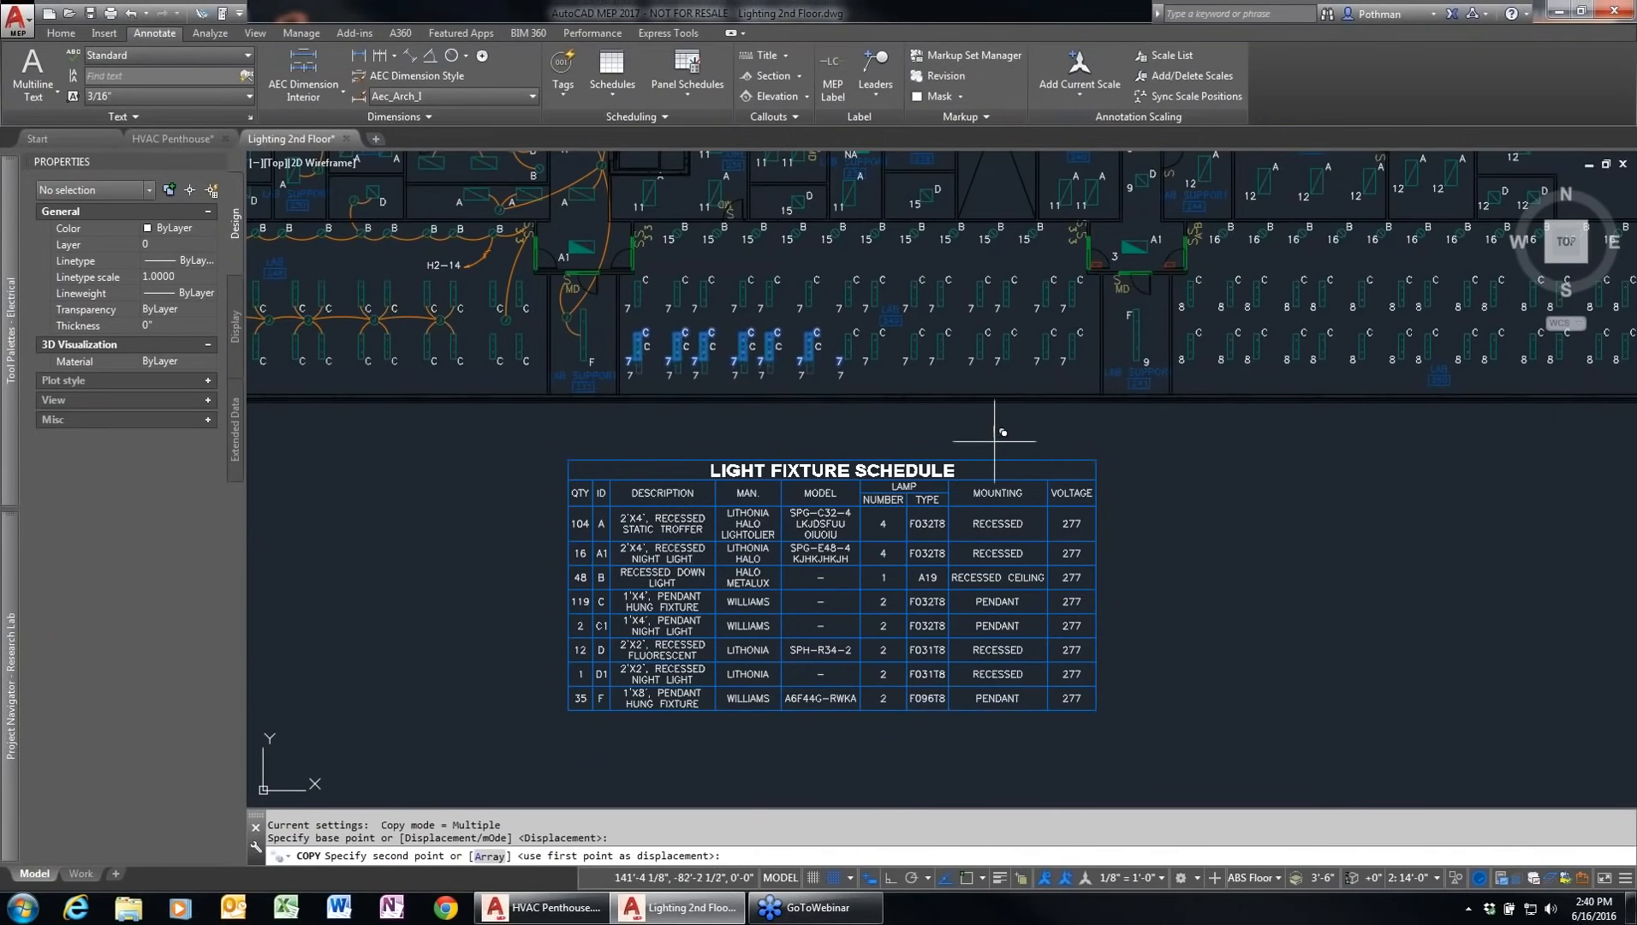
key("Return")
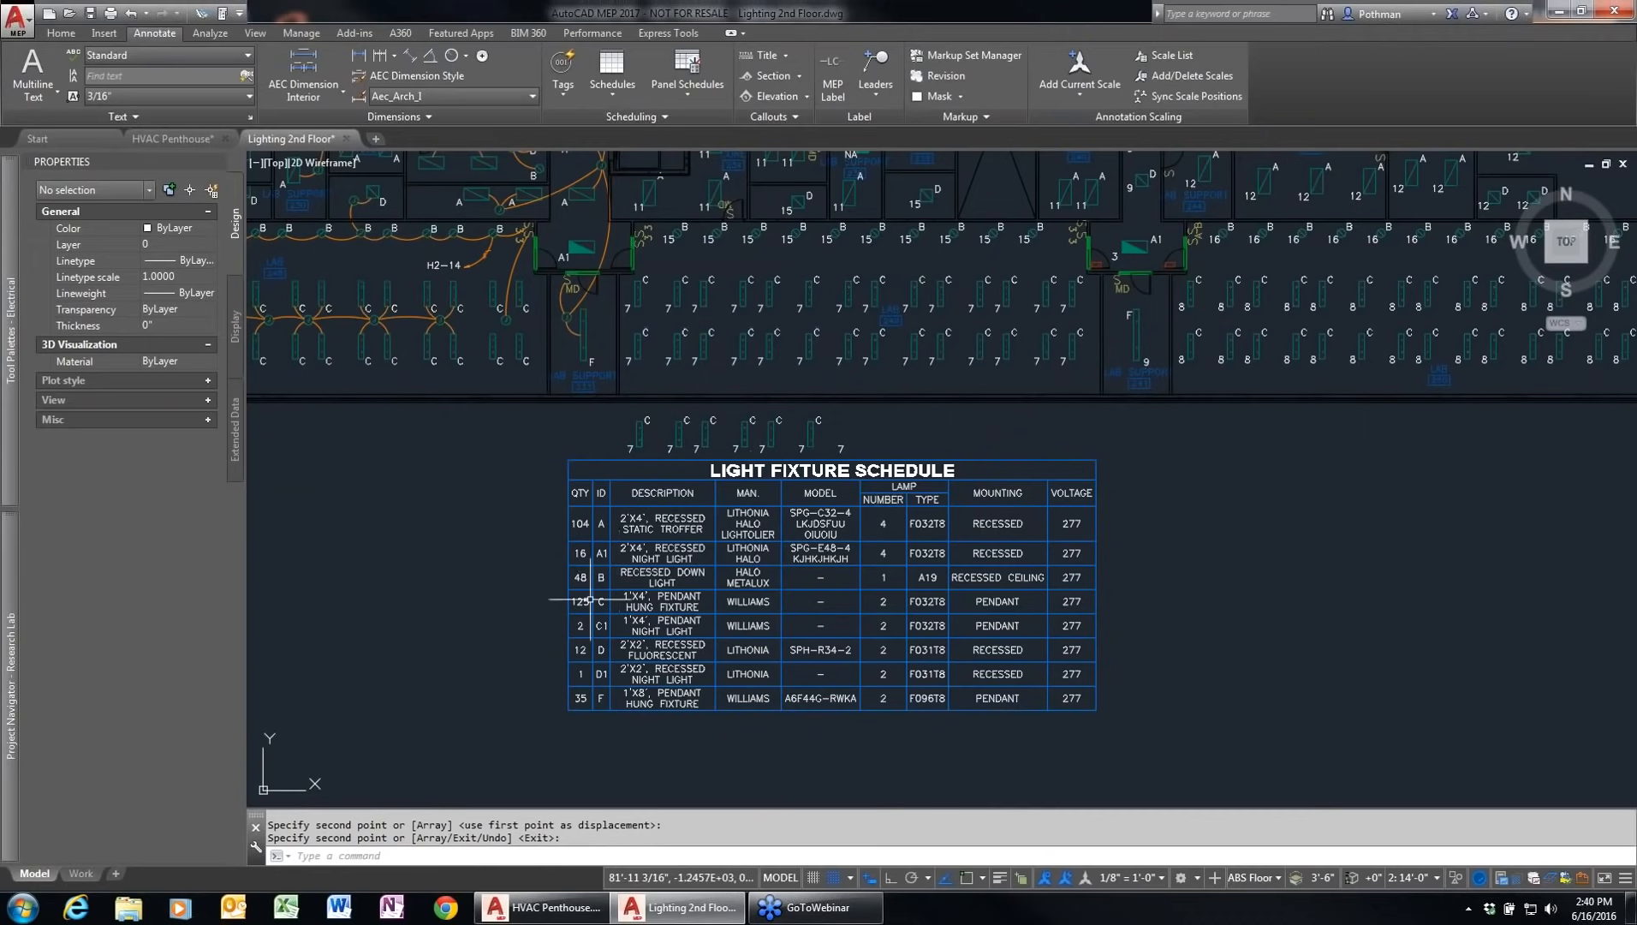
scroll(589, 610, "up", 4)
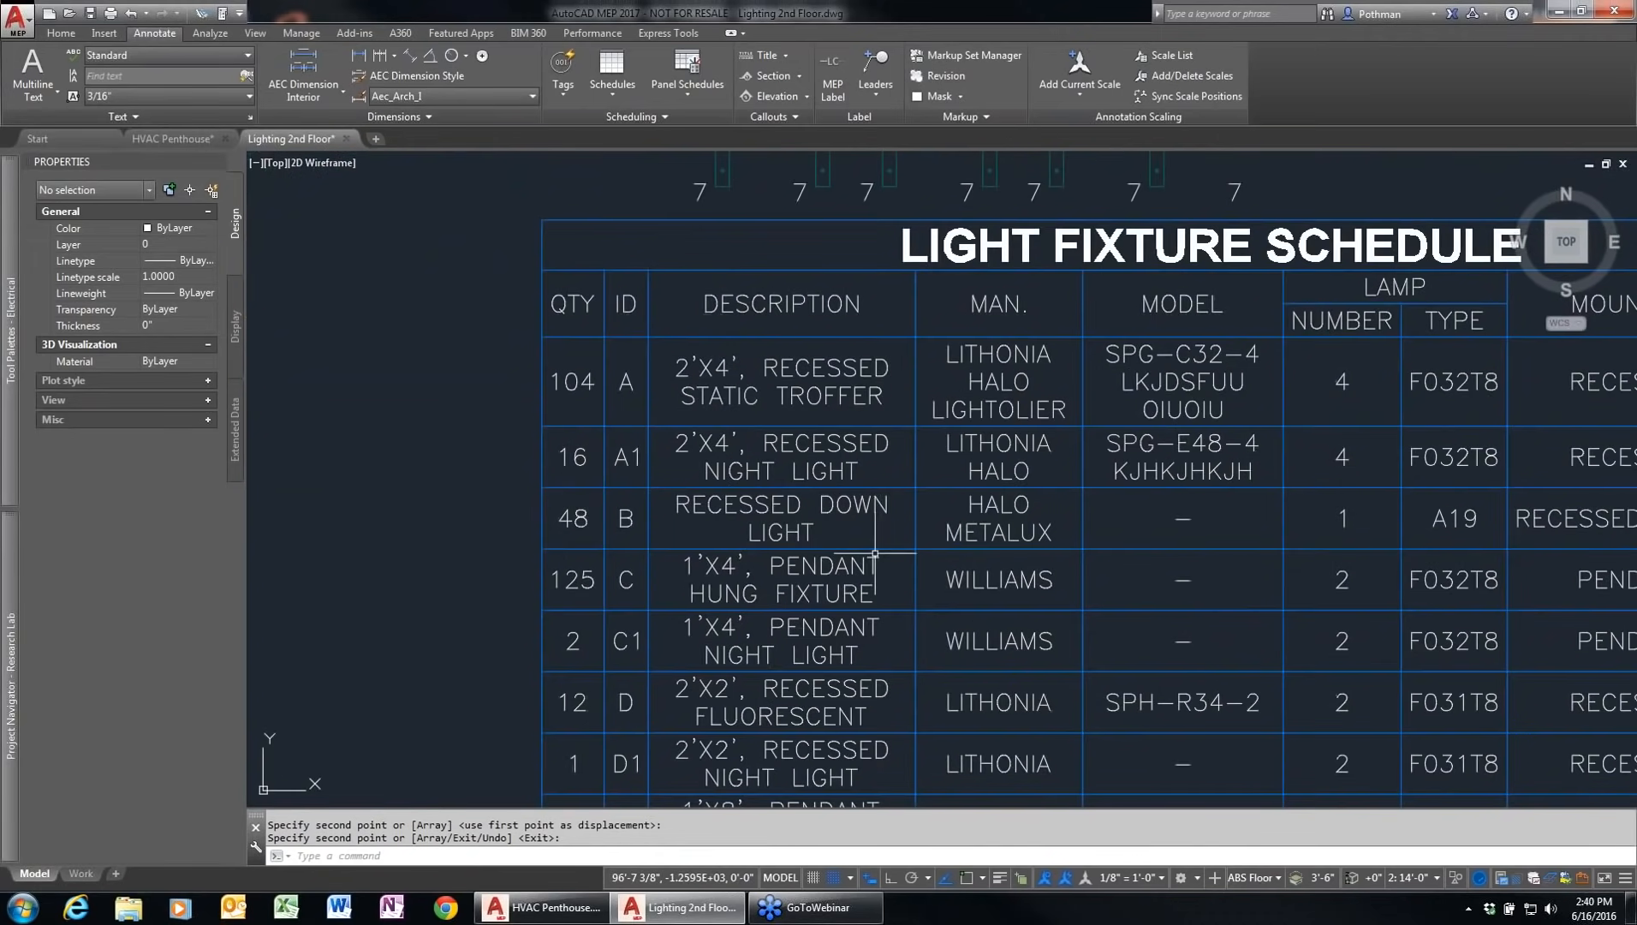
scroll(864, 544, "down", 3)
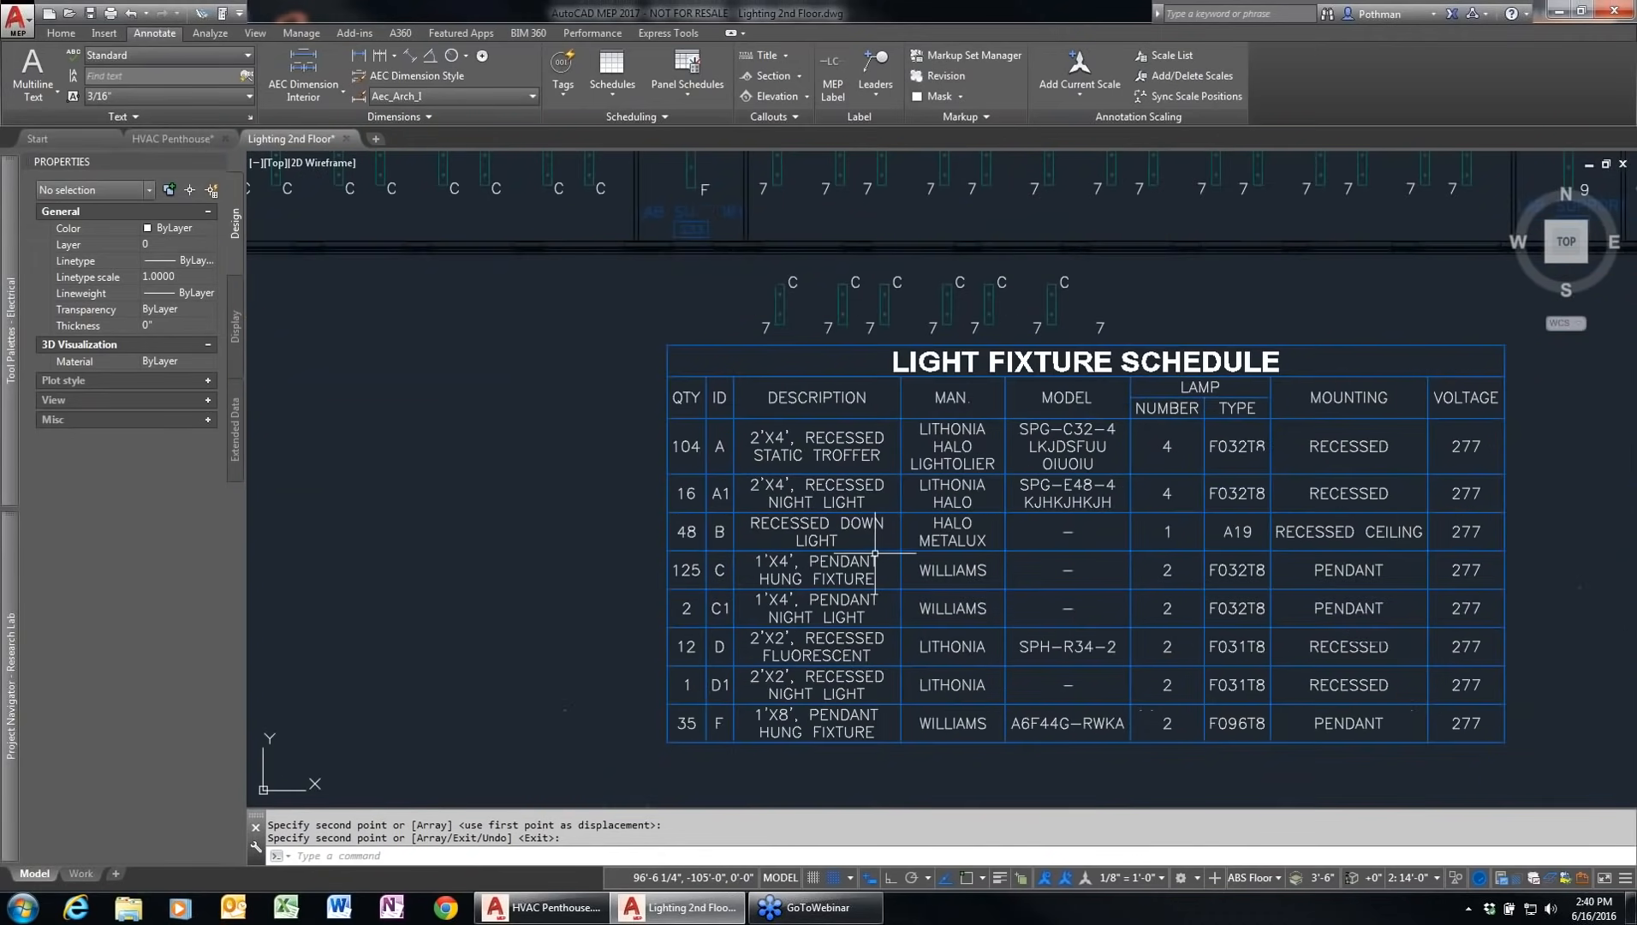
Step: Review the style-based light properties in the copied Type C fixture's device style, and close them without changes
left_click(780, 304)
left_click(262, 75)
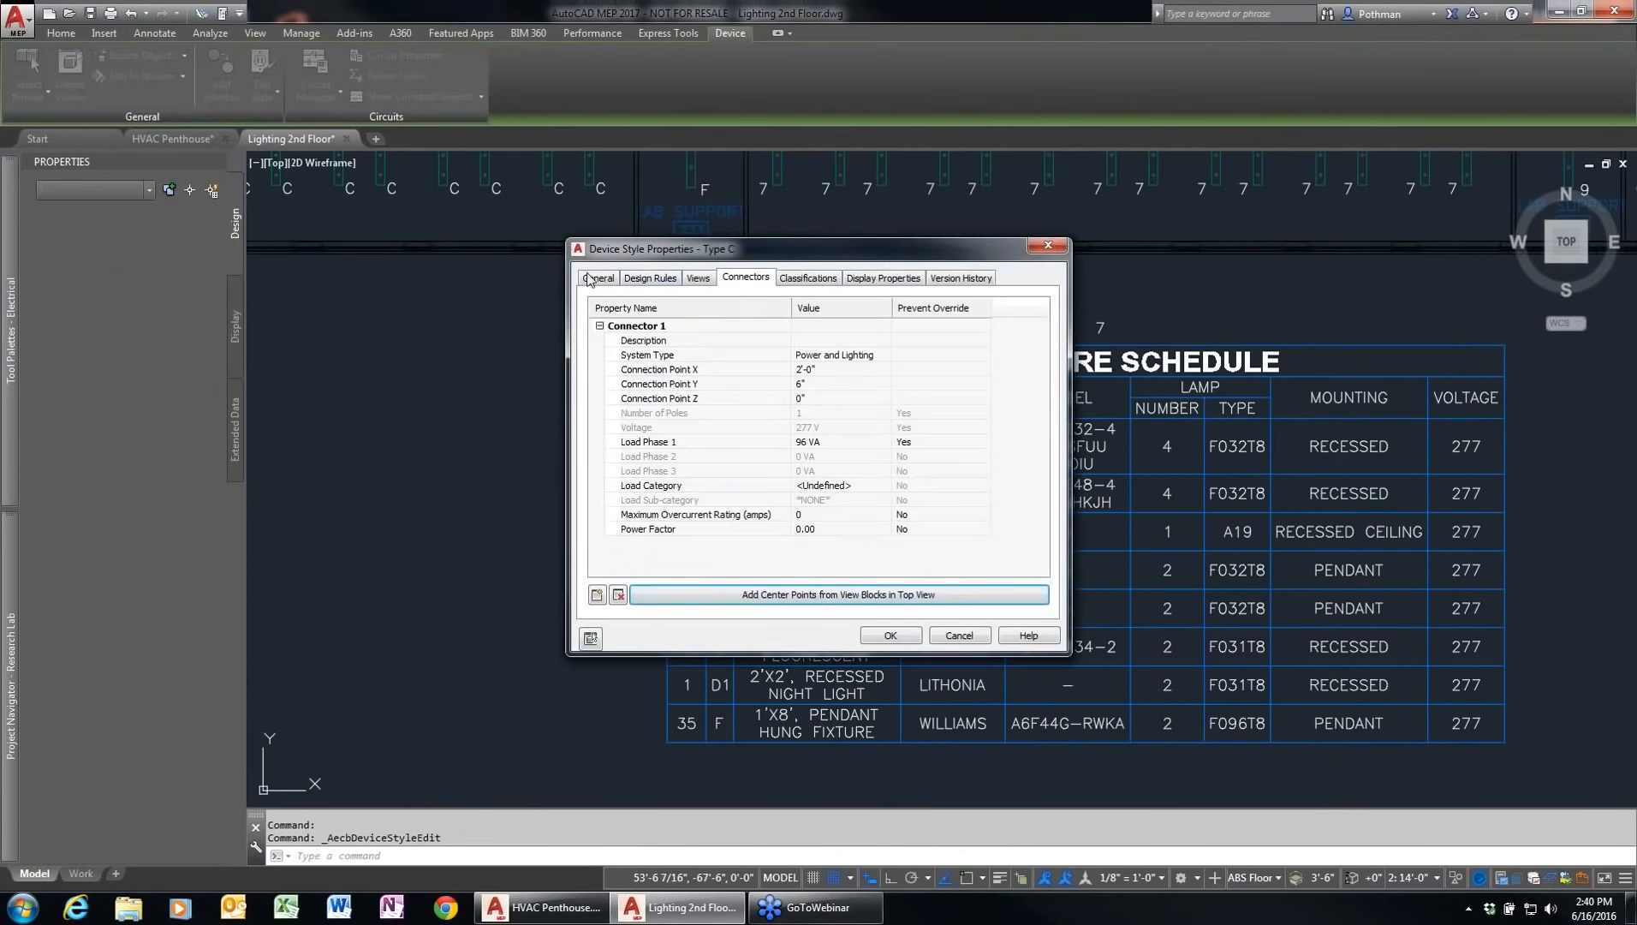
left_click(591, 278)
left_click(773, 598)
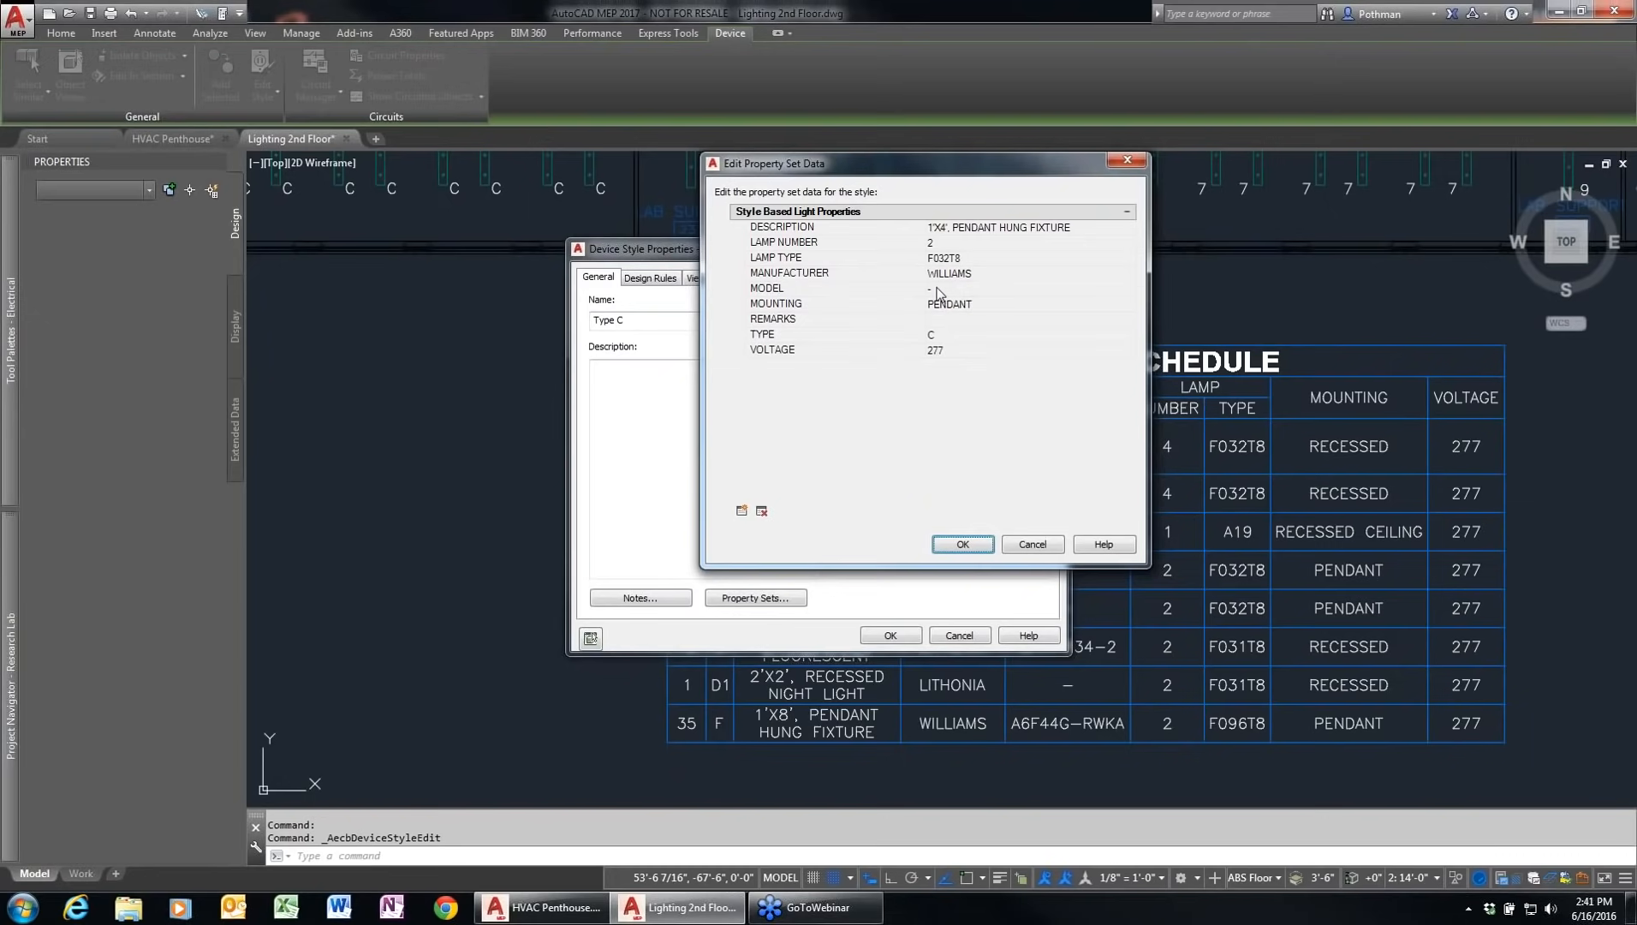
left_click(1033, 543)
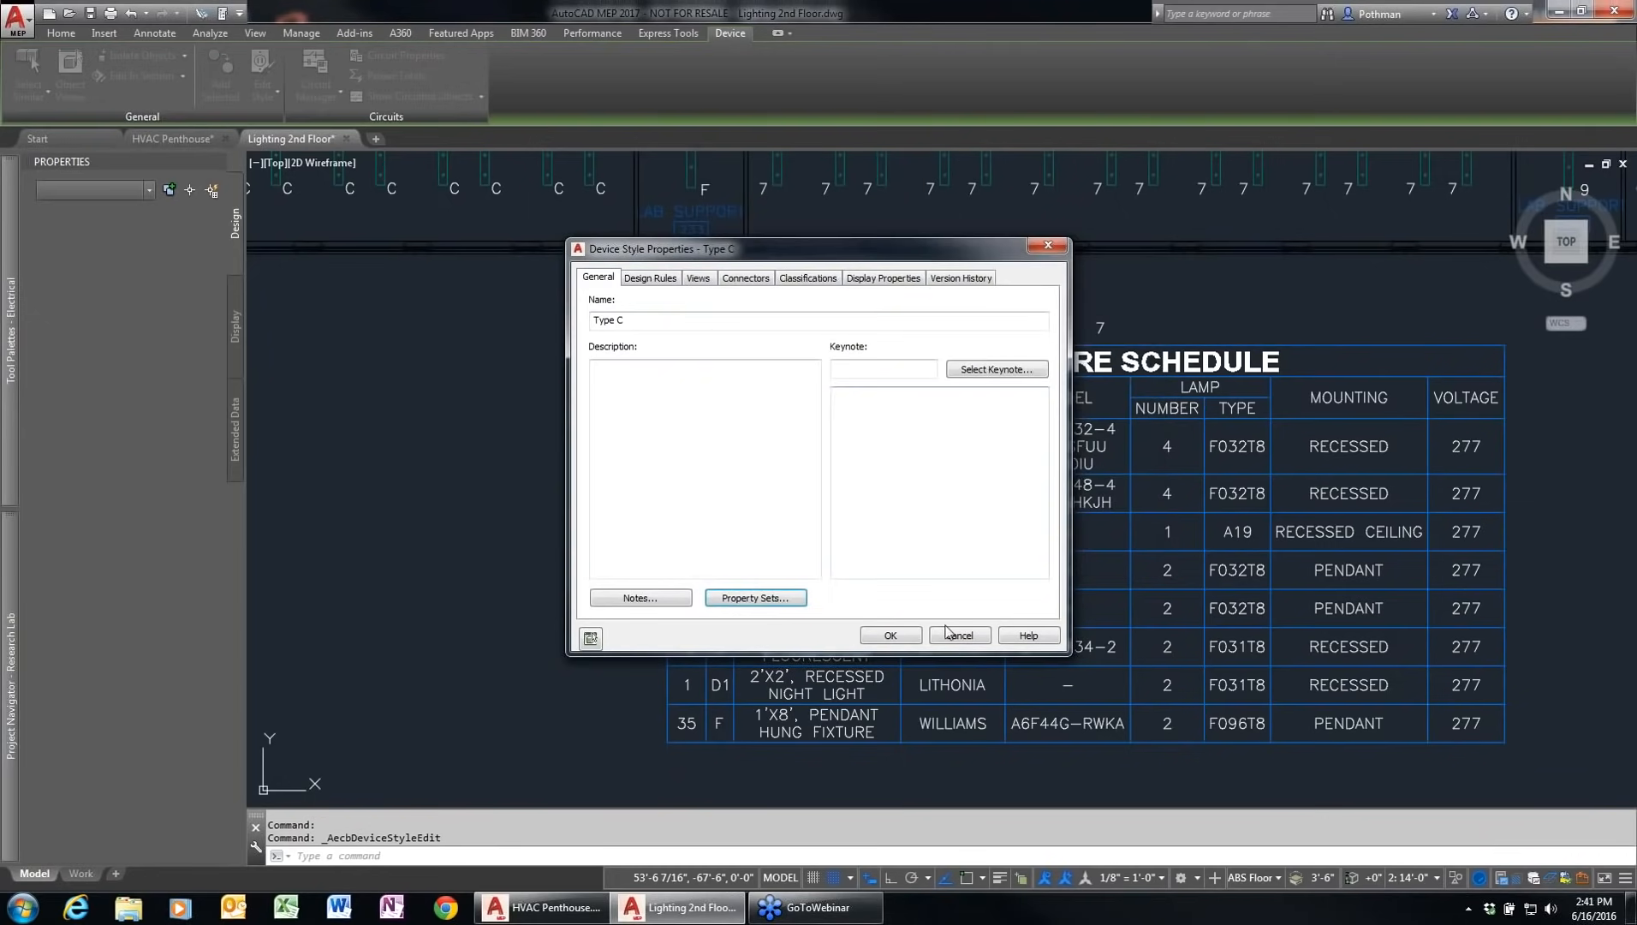
left_click(958, 634)
left_click(953, 525)
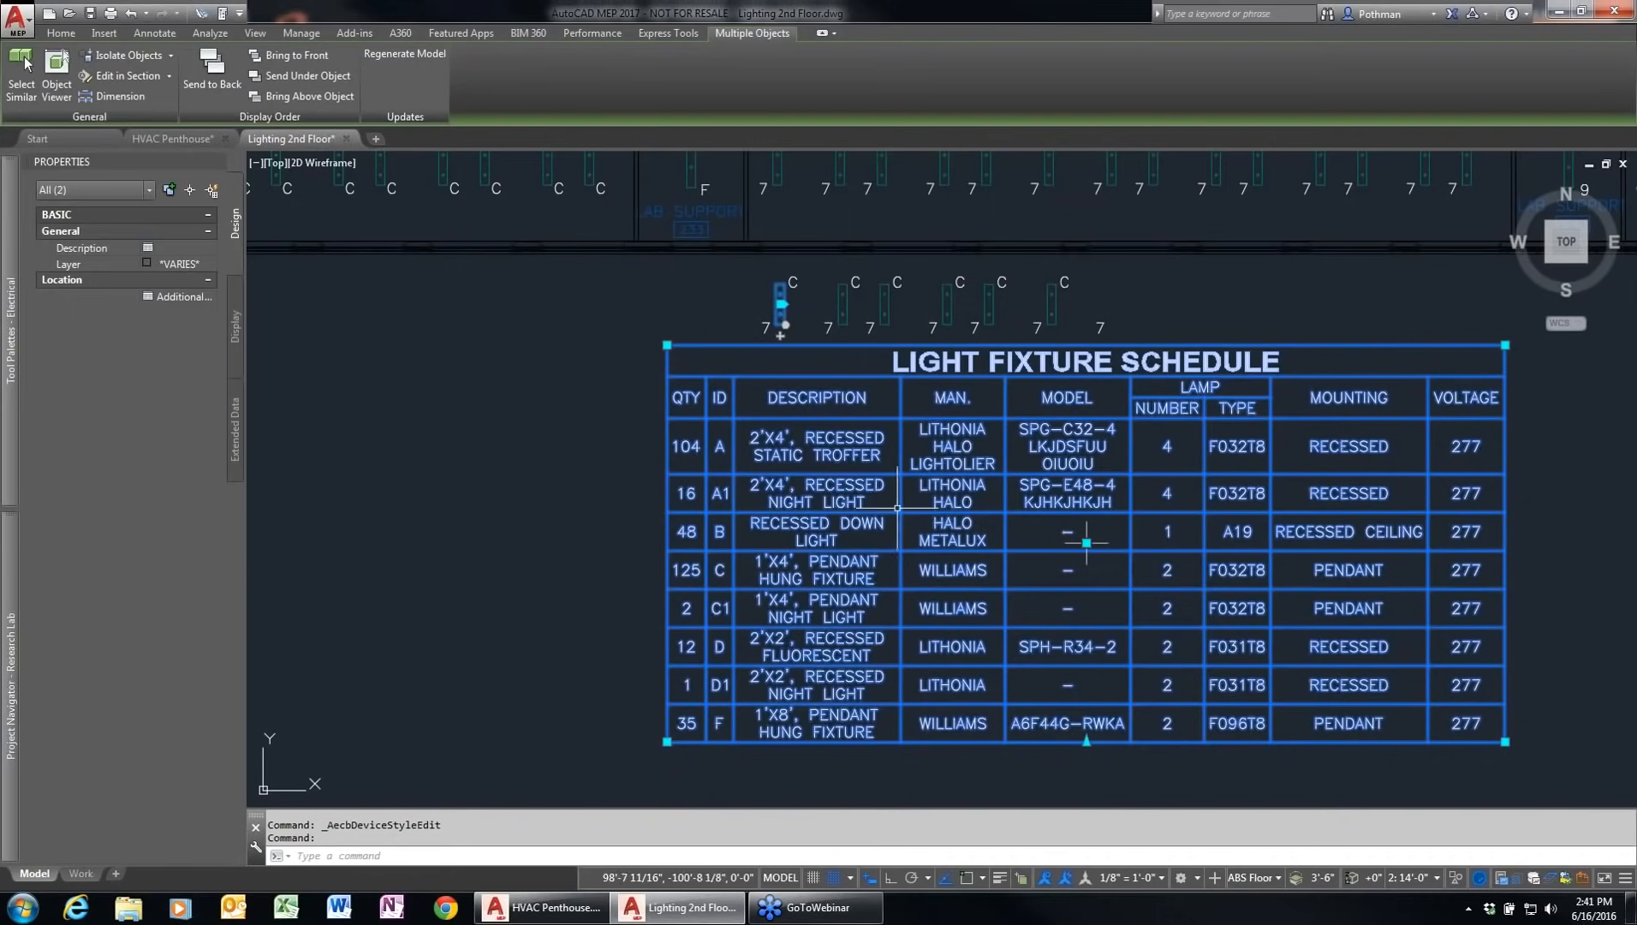
right_click(934, 482)
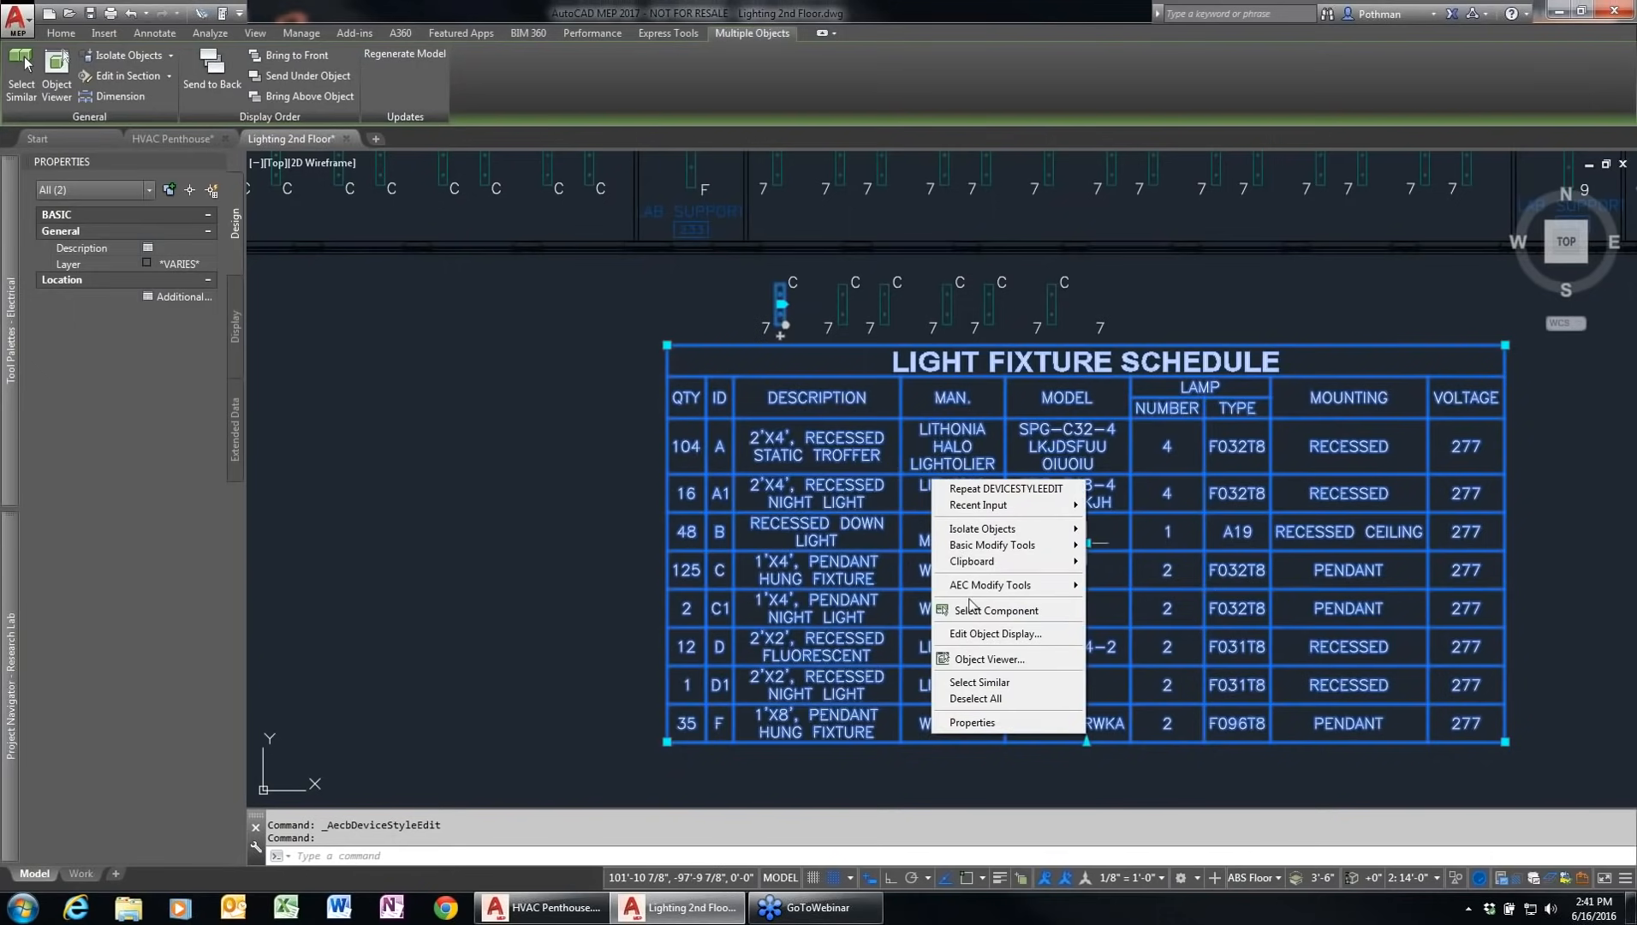
key("Escape")
key("Escape")
Step: Set the Type C fixture's model to 123456 through its cell in the light fixture schedule, accepting the style data change
left_click(916, 484)
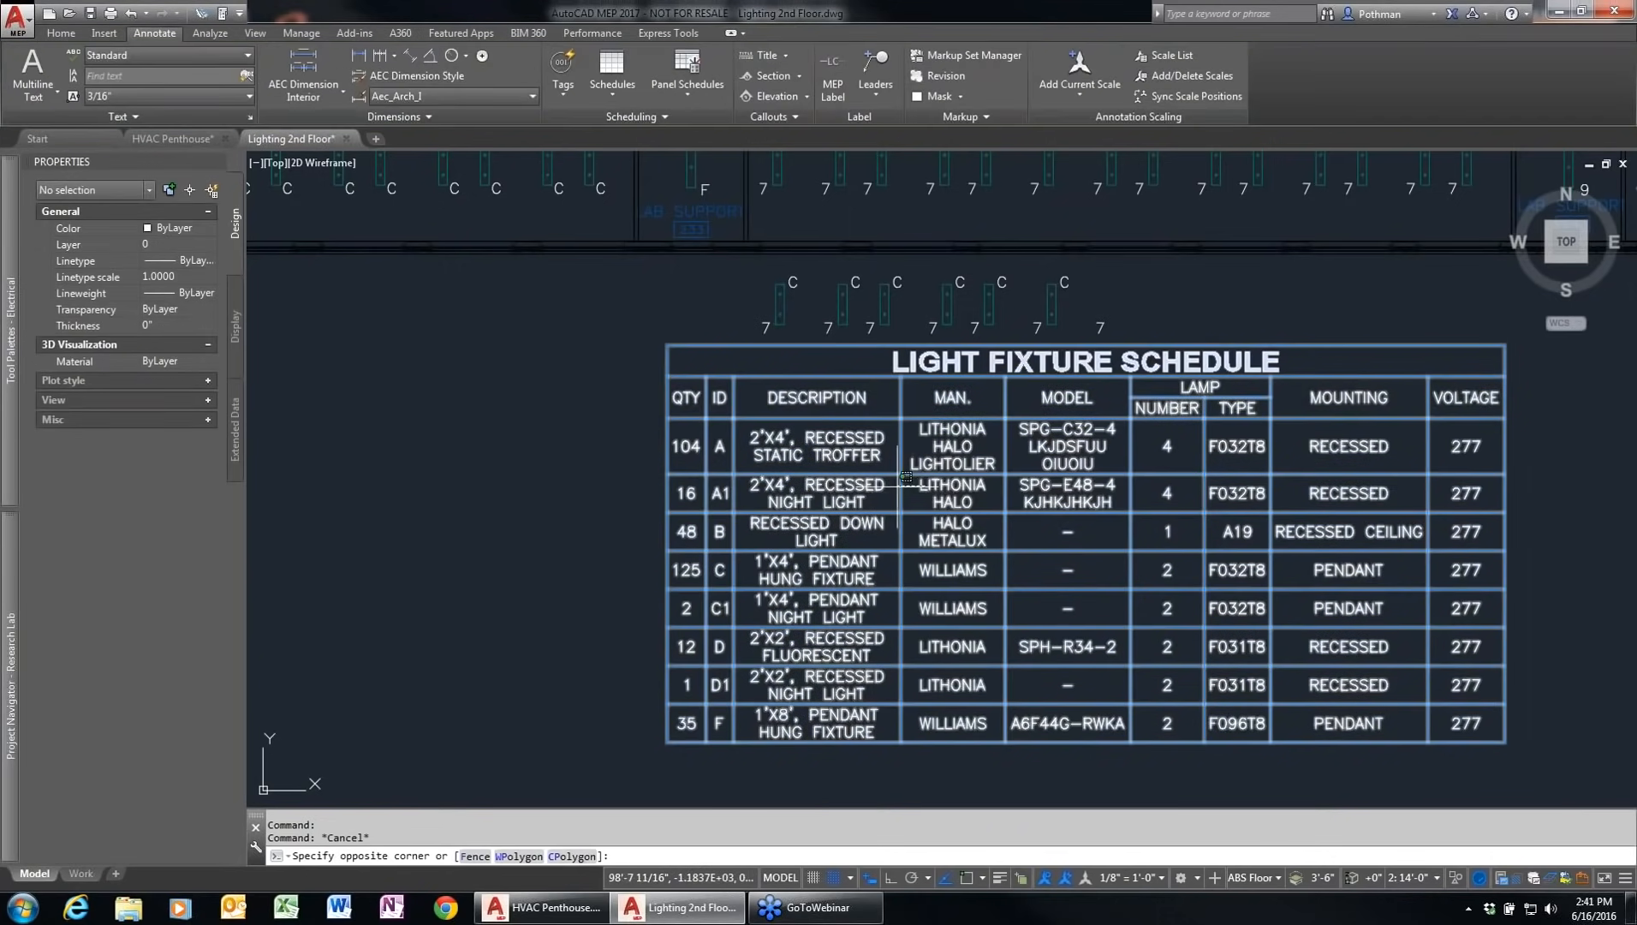
left_click(896, 491)
right_click(913, 519)
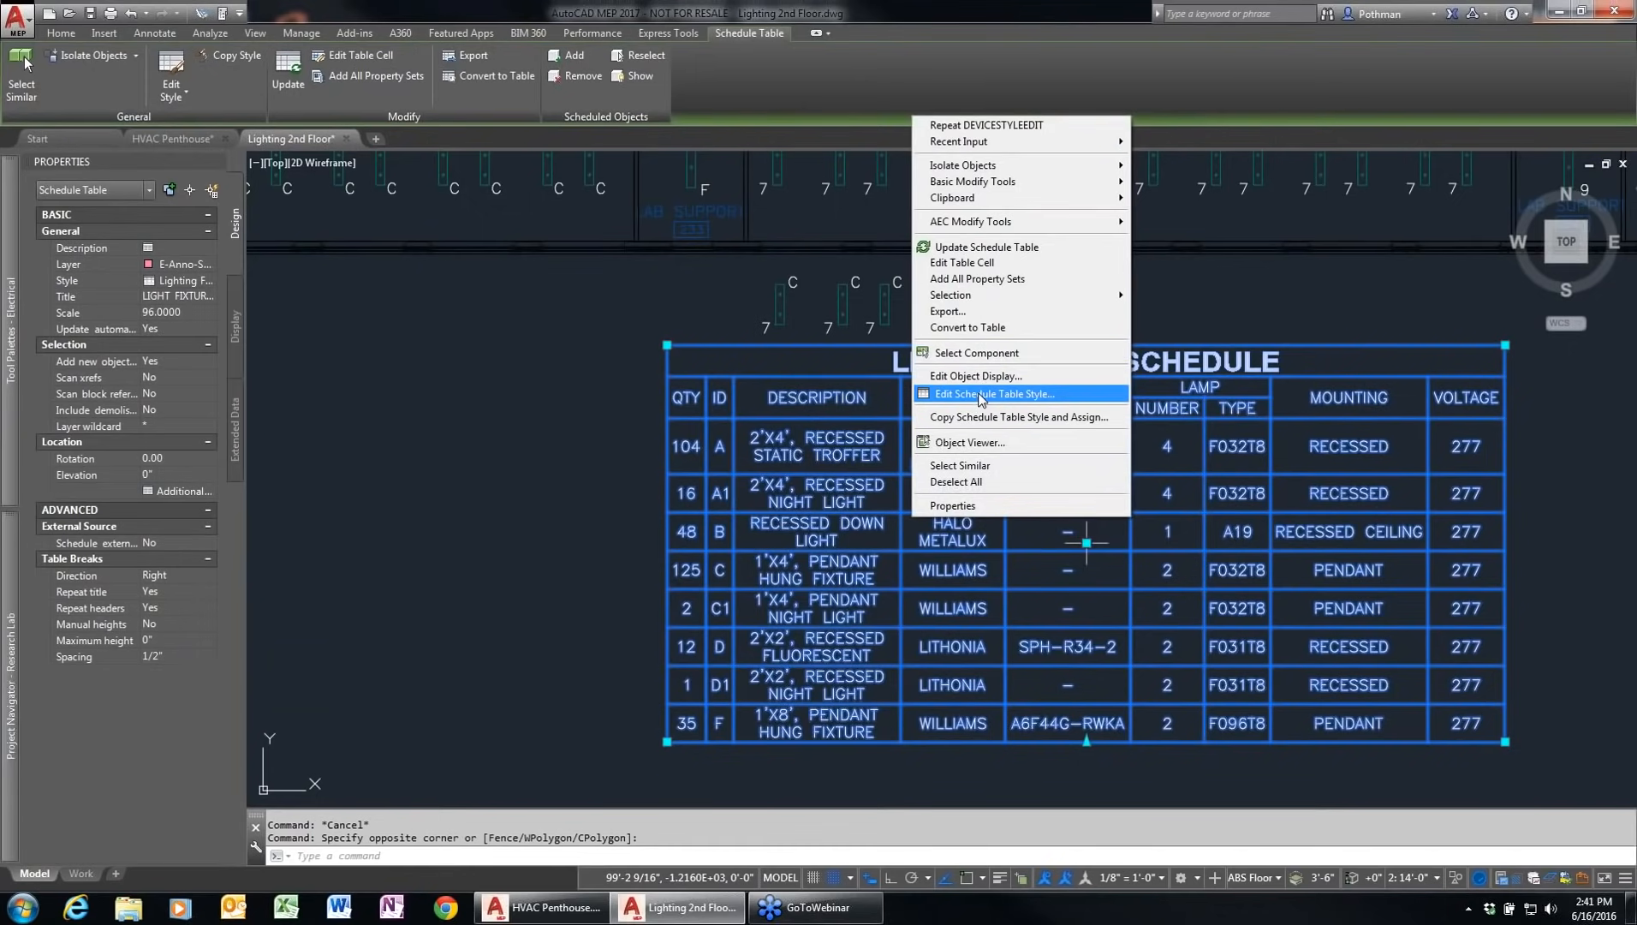
left_click(991, 264)
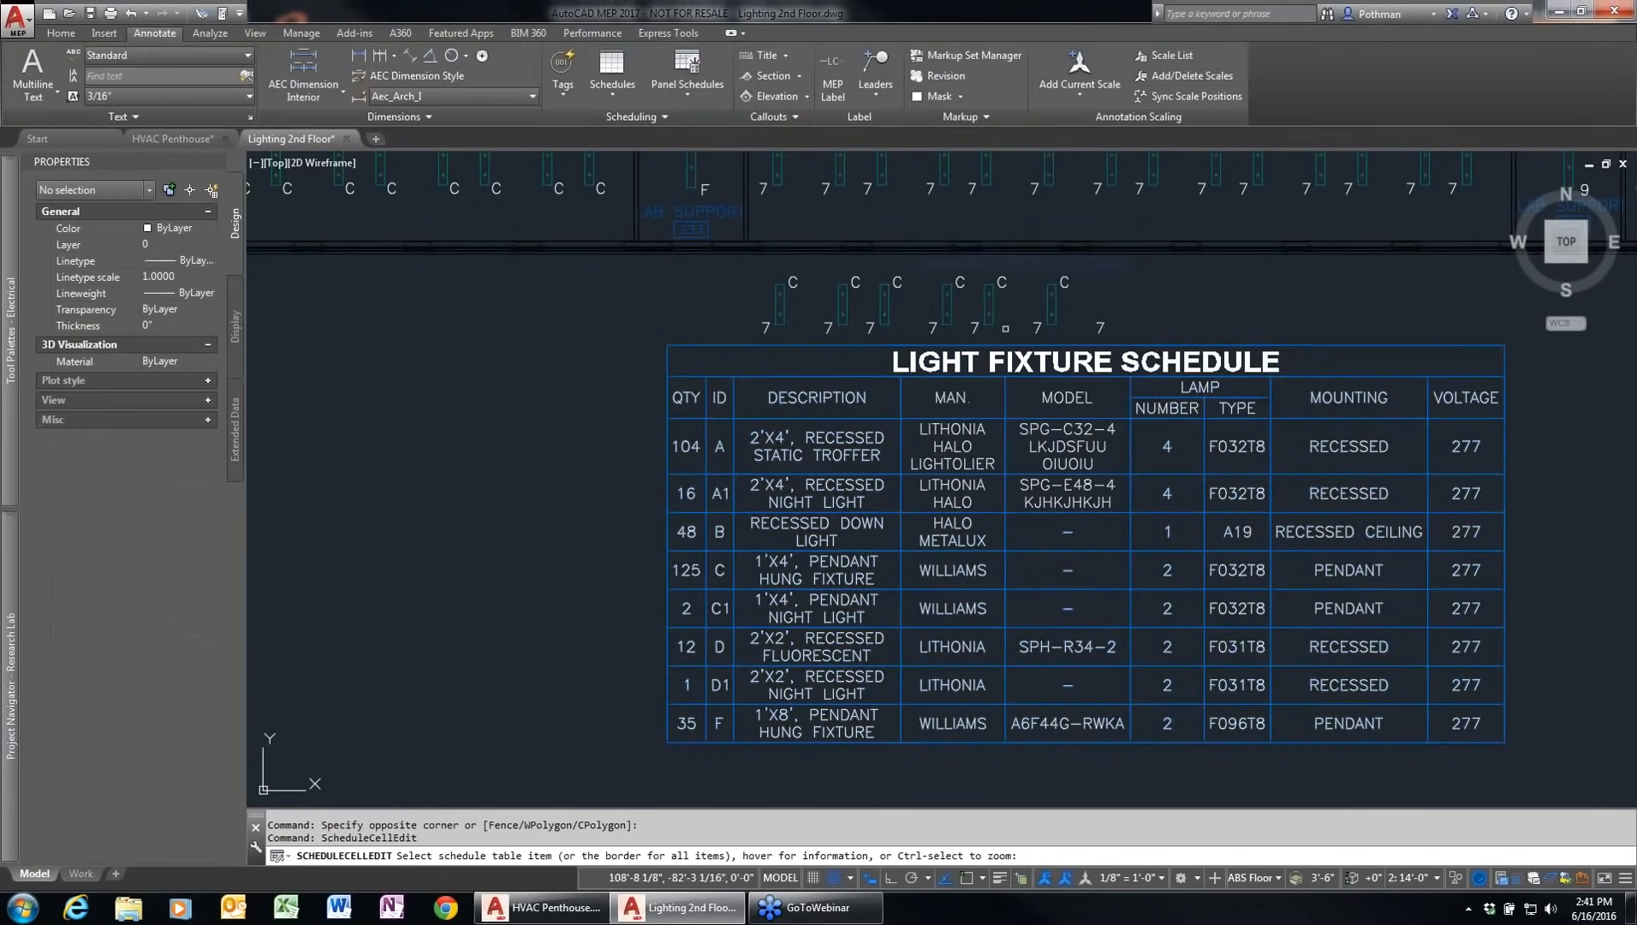
left_click(1066, 569)
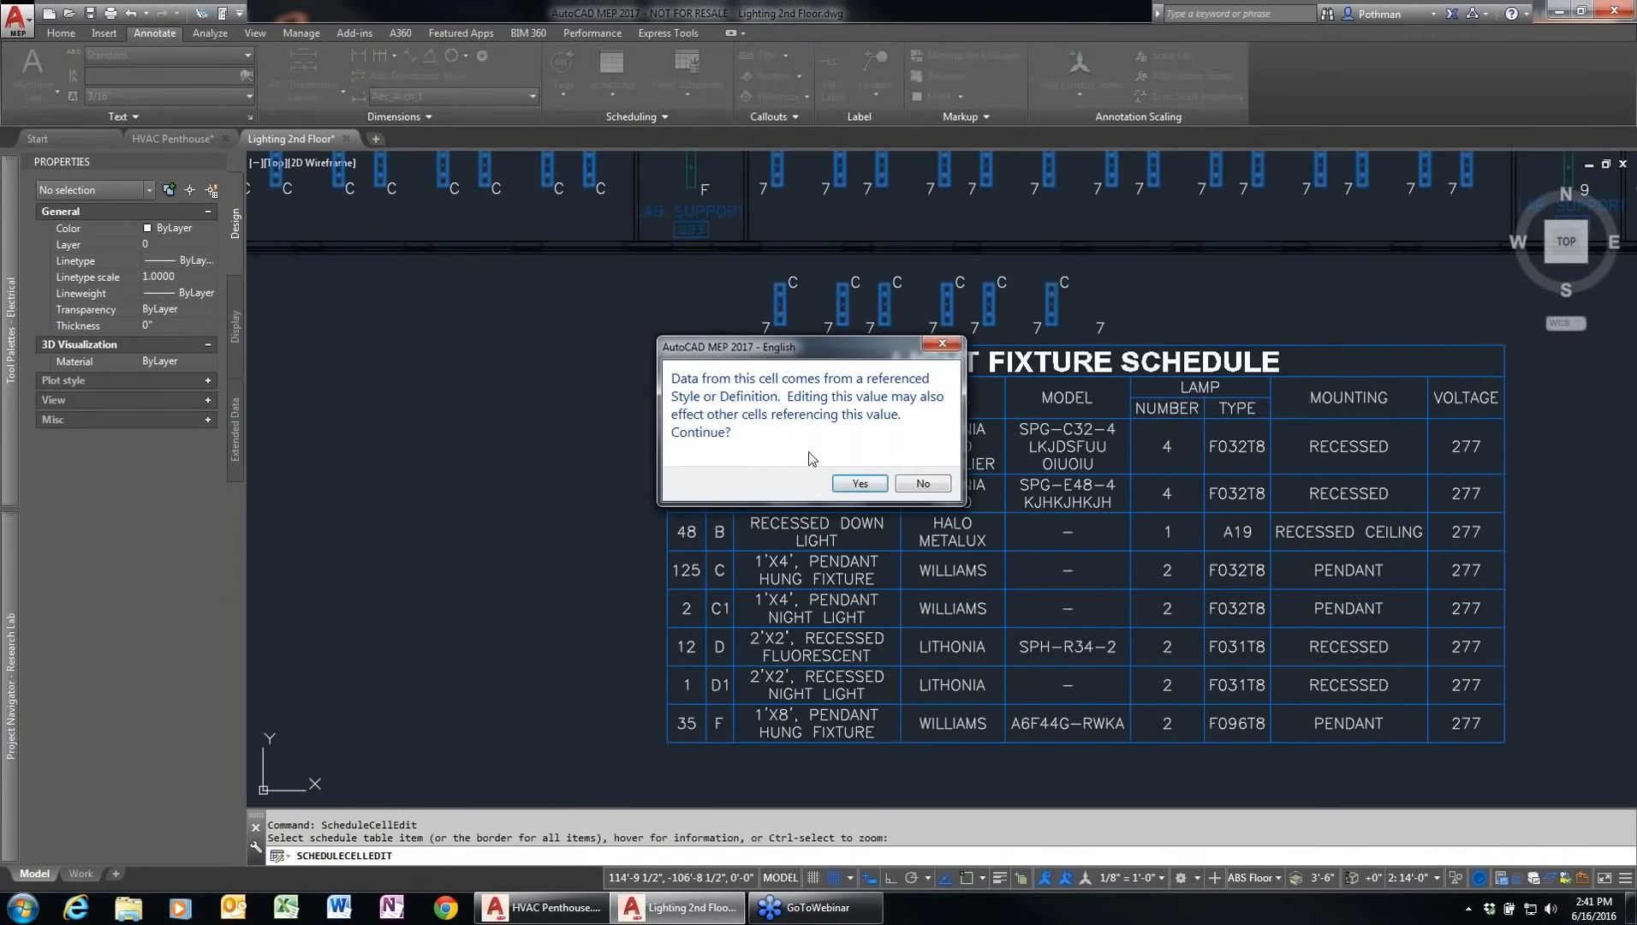
left_click(860, 484)
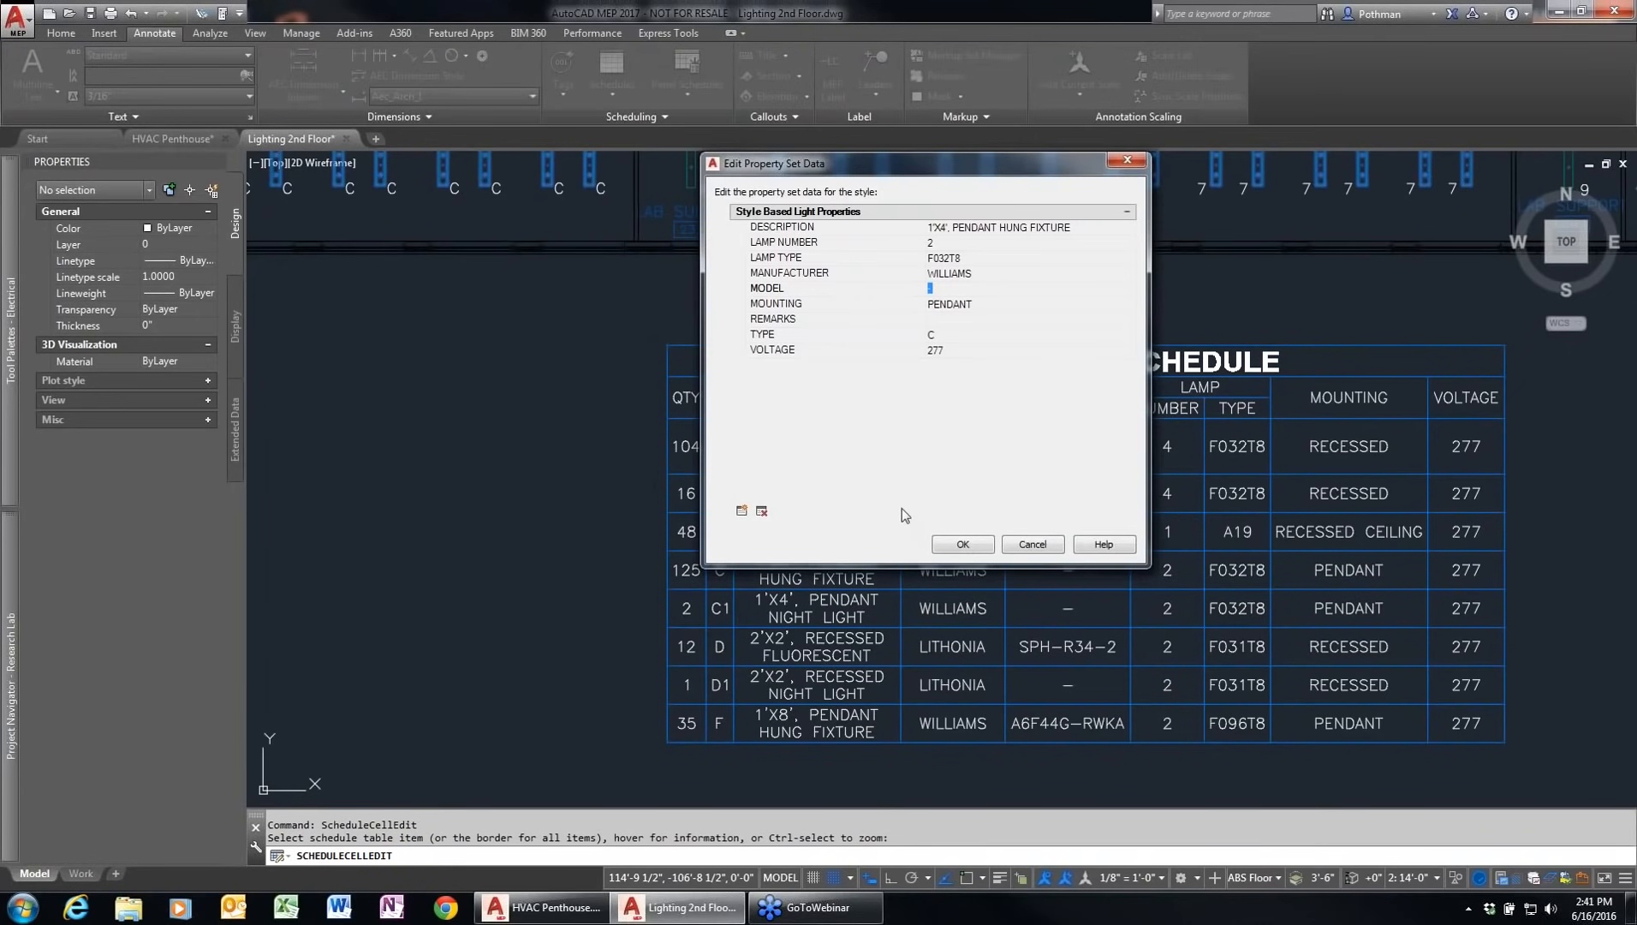
type("123456")
left_click(971, 548)
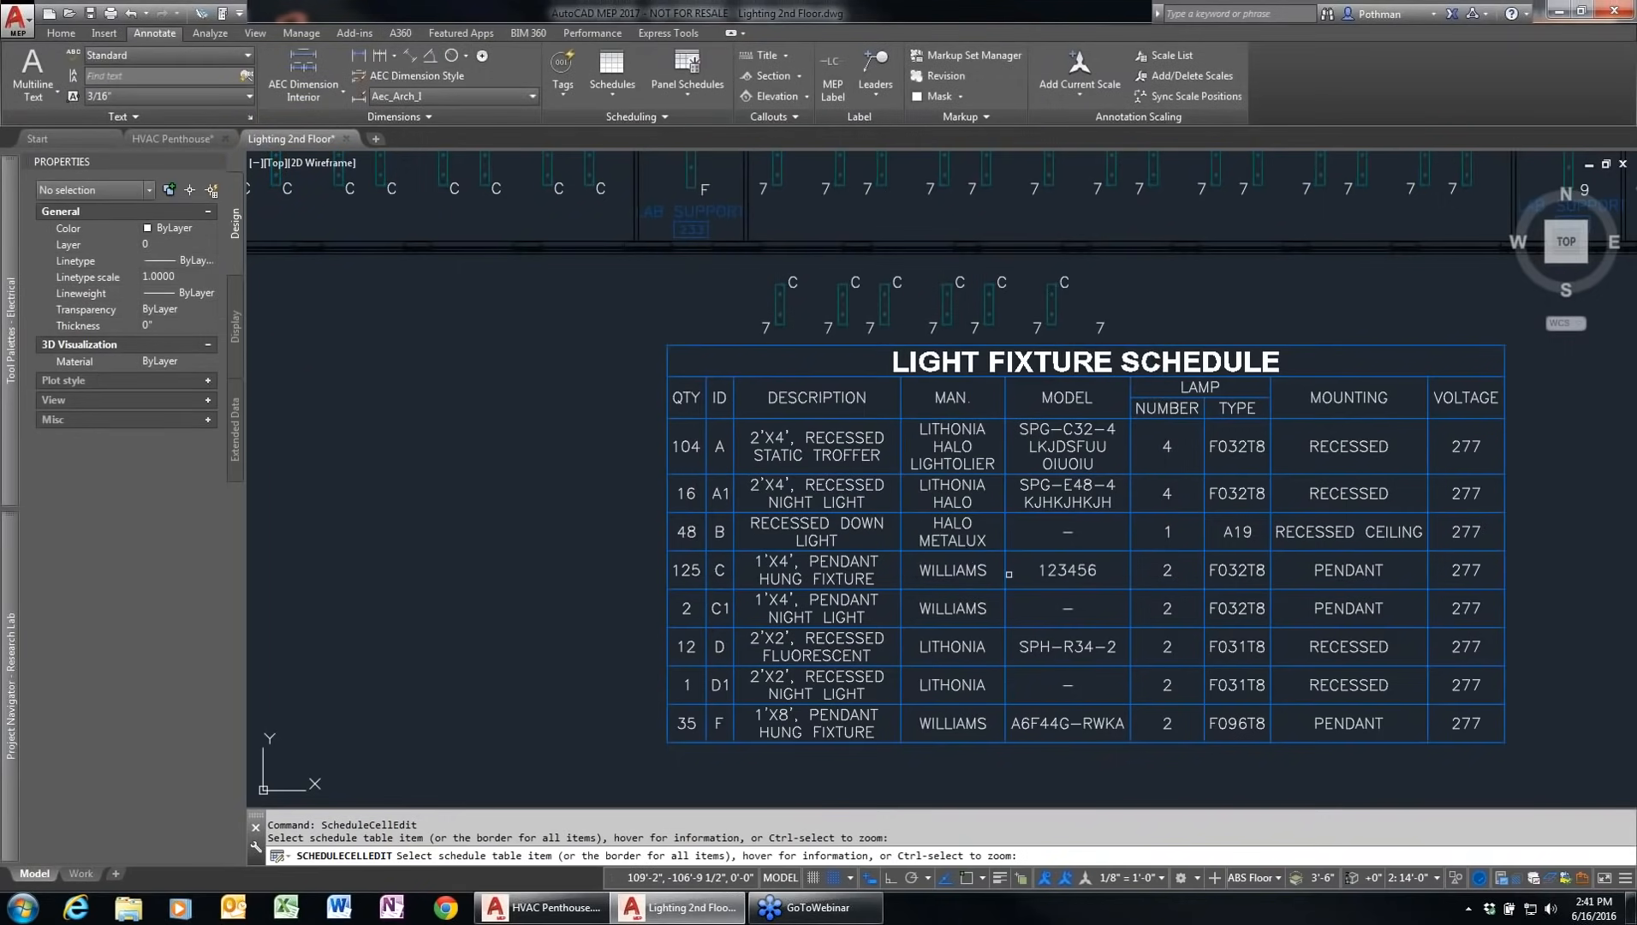
key("Escape")
Step: Change the model to ABCDEF in the property set data of the copied Type C fixture's device style
left_click(783, 304)
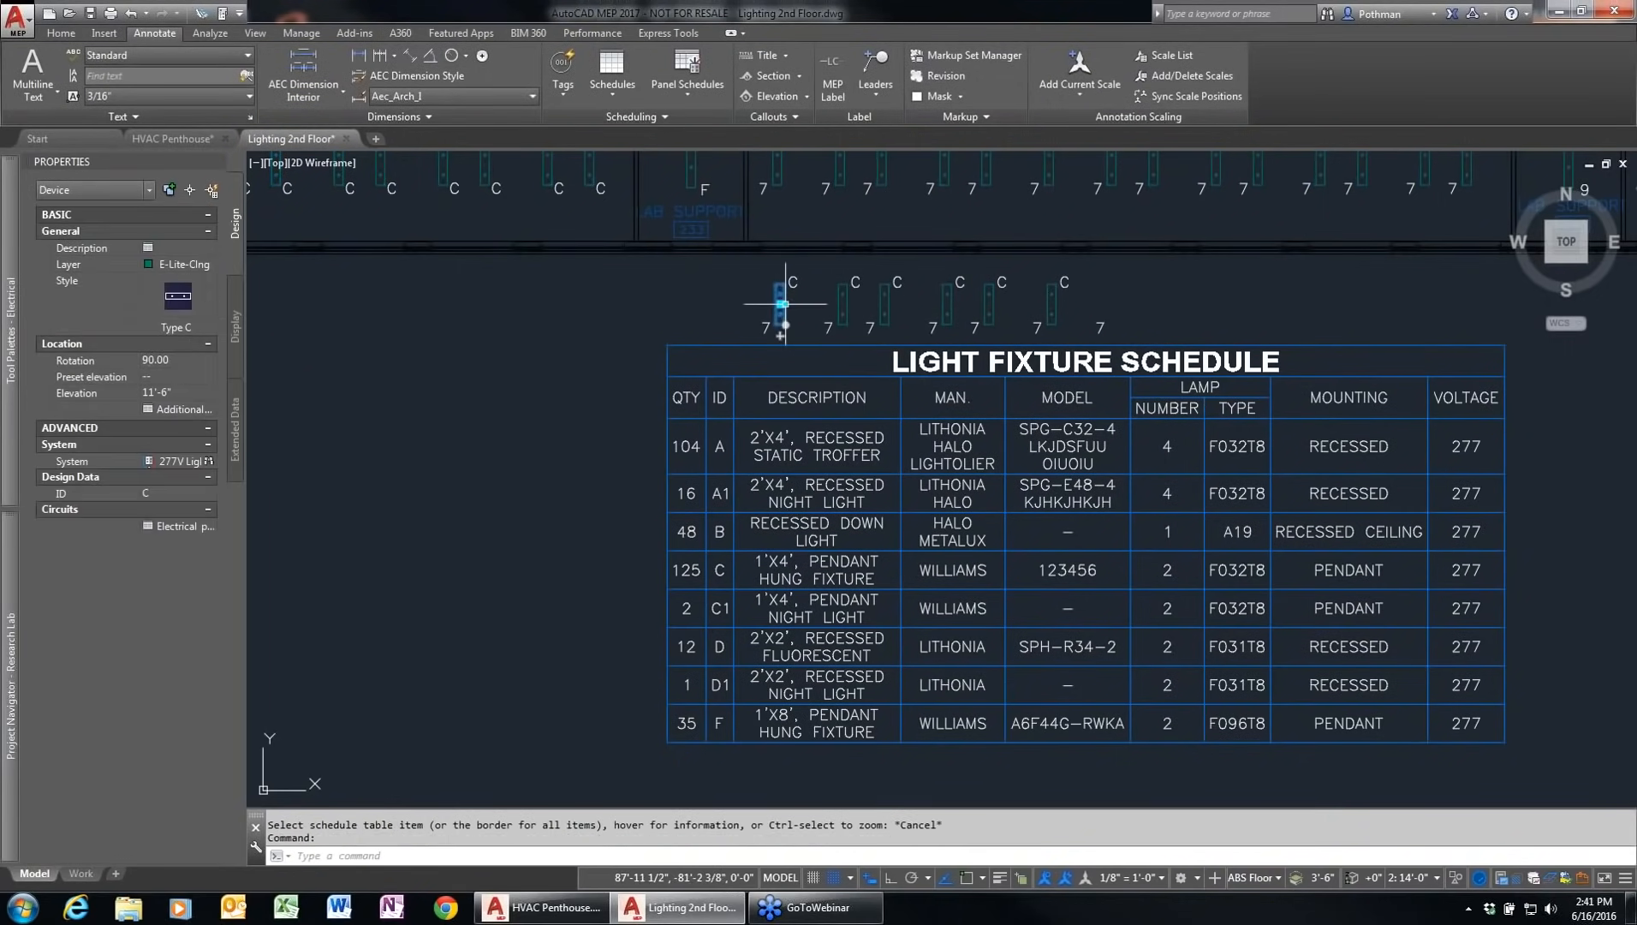
left_click(262, 73)
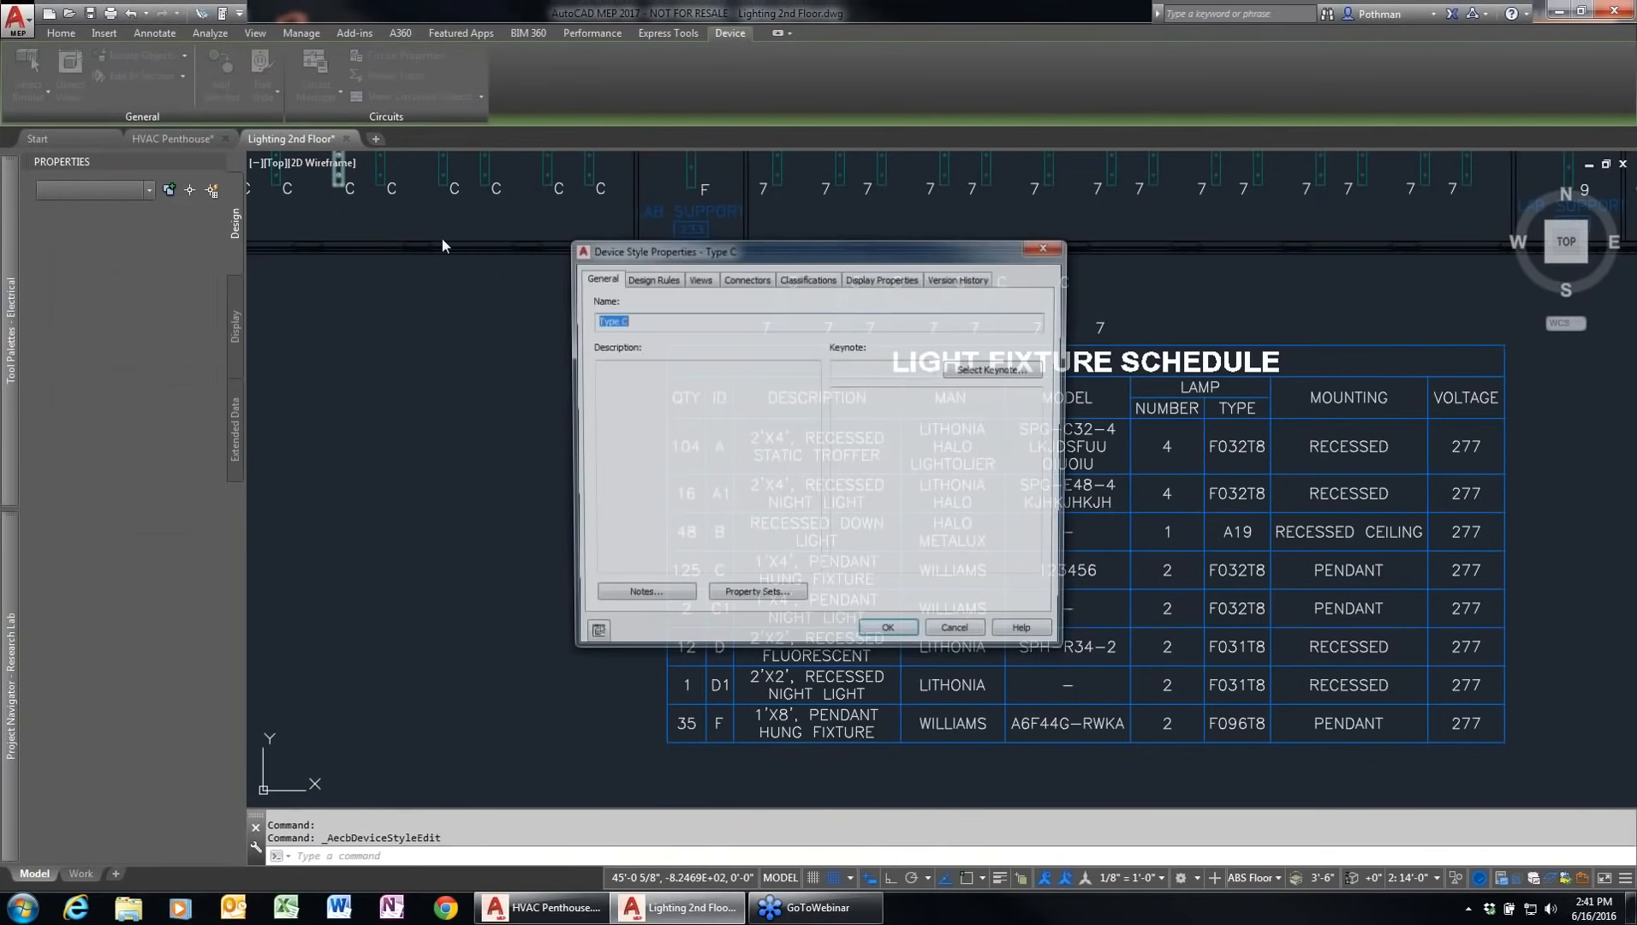
left_click(754, 600)
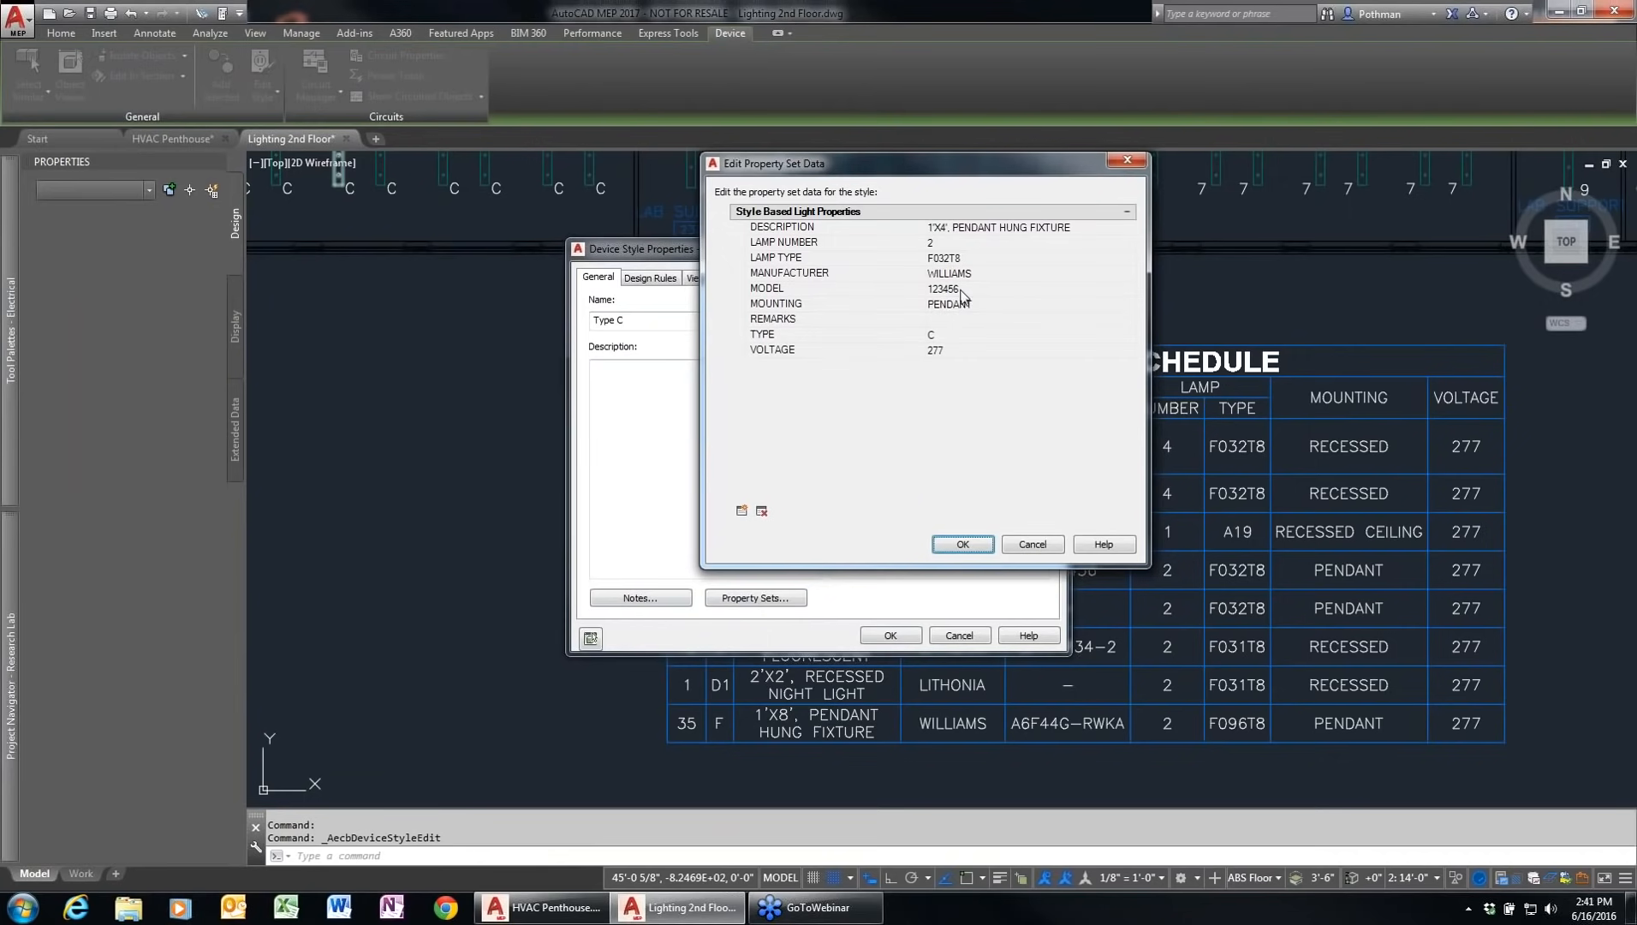
left_click(955, 291)
type("ABCDEF")
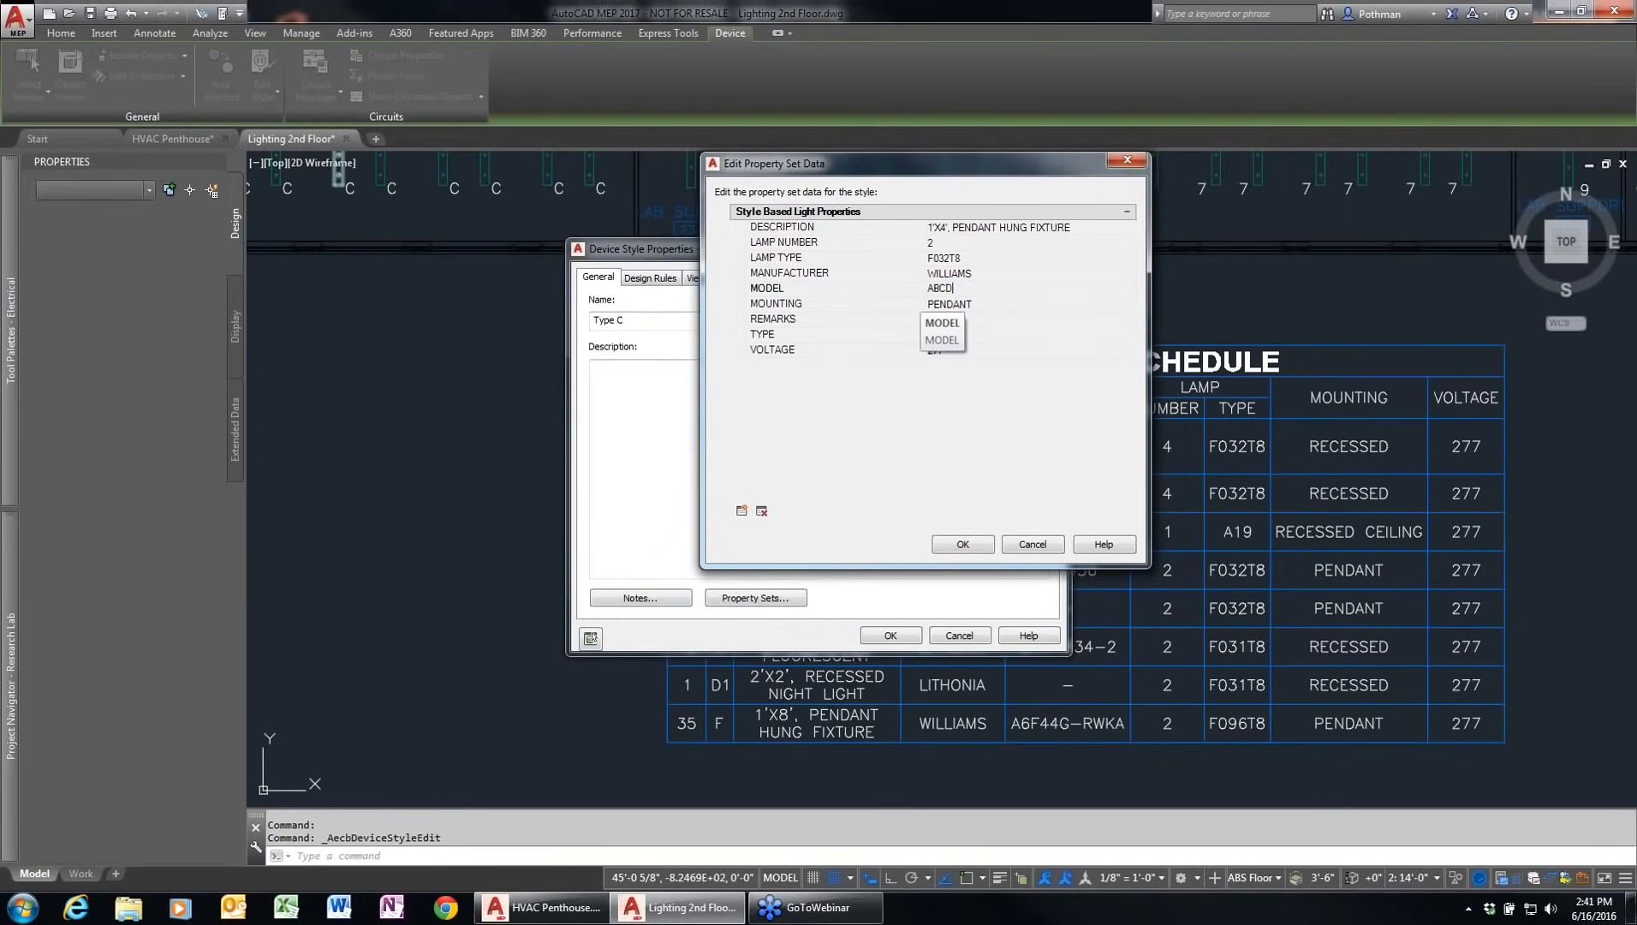
left_click(976, 544)
left_click(888, 635)
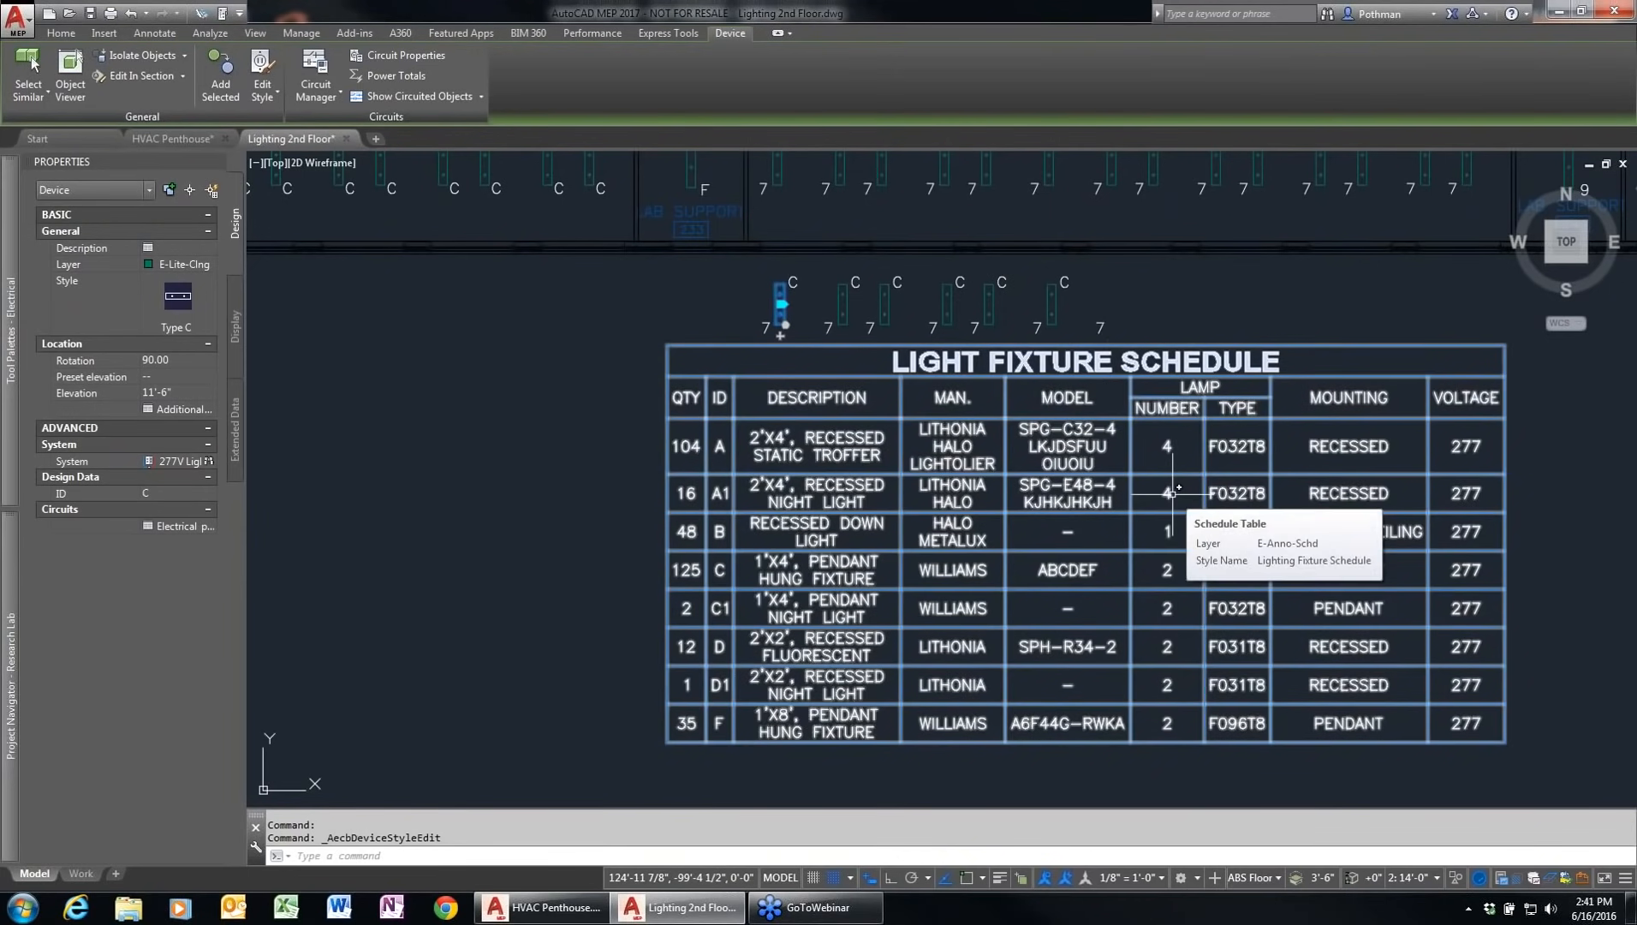
key("Escape")
key("Escape")
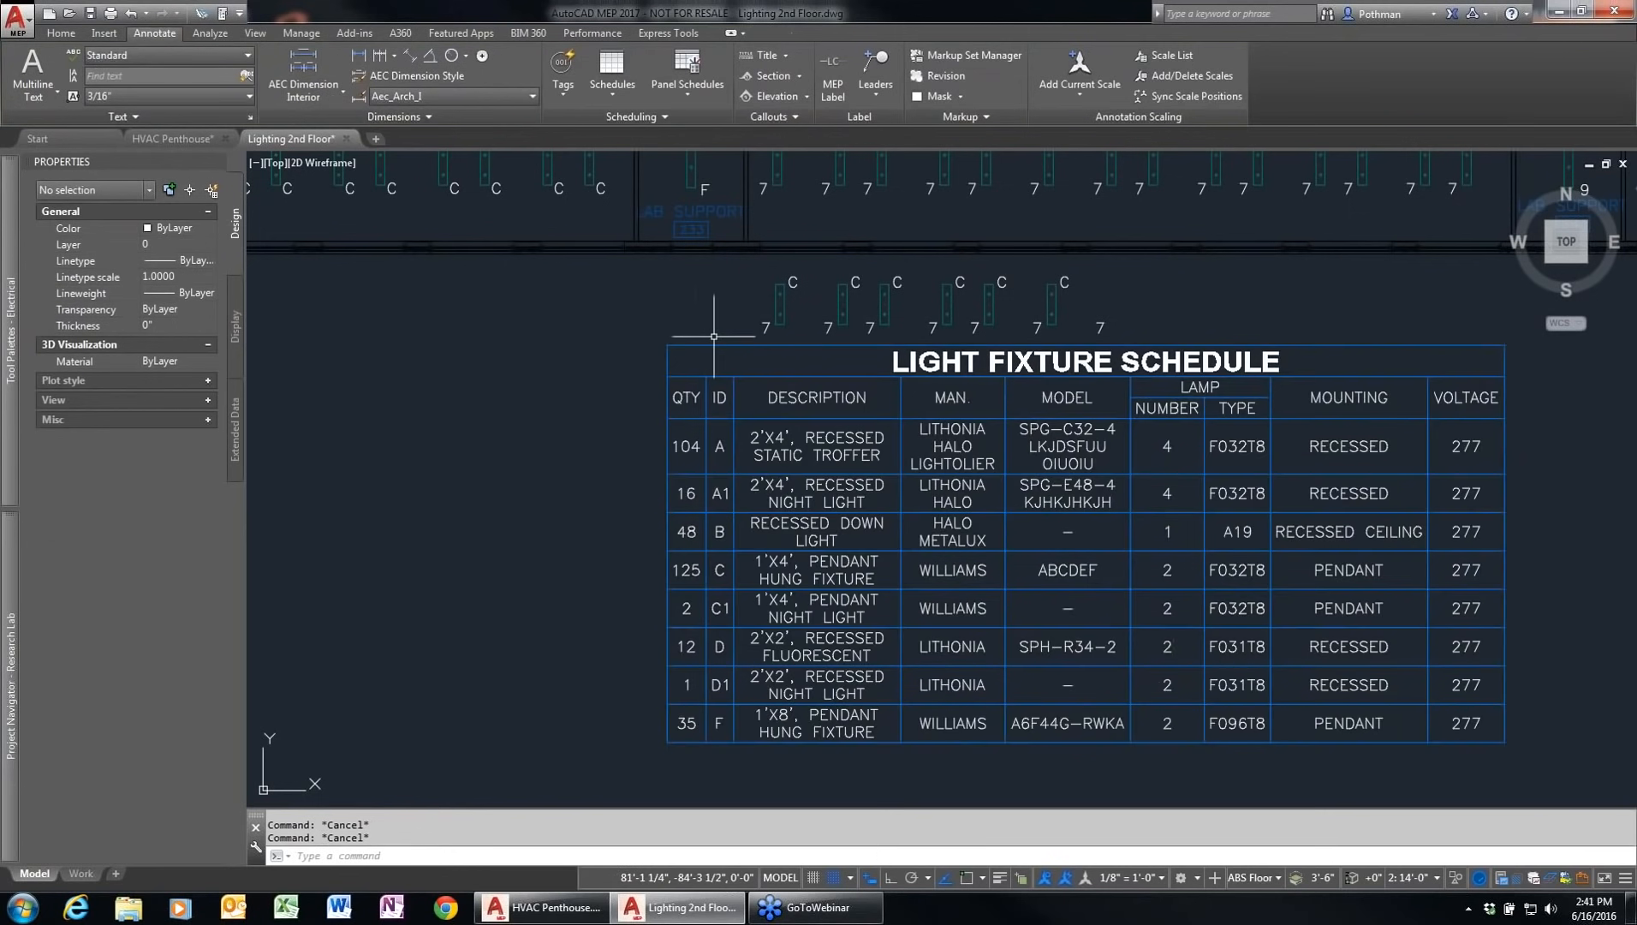
Step: Delete the six copied Type C fixtures and their tags above the schedule, and close the lighting drawing without saving
left_click(713, 336)
left_click(1098, 276)
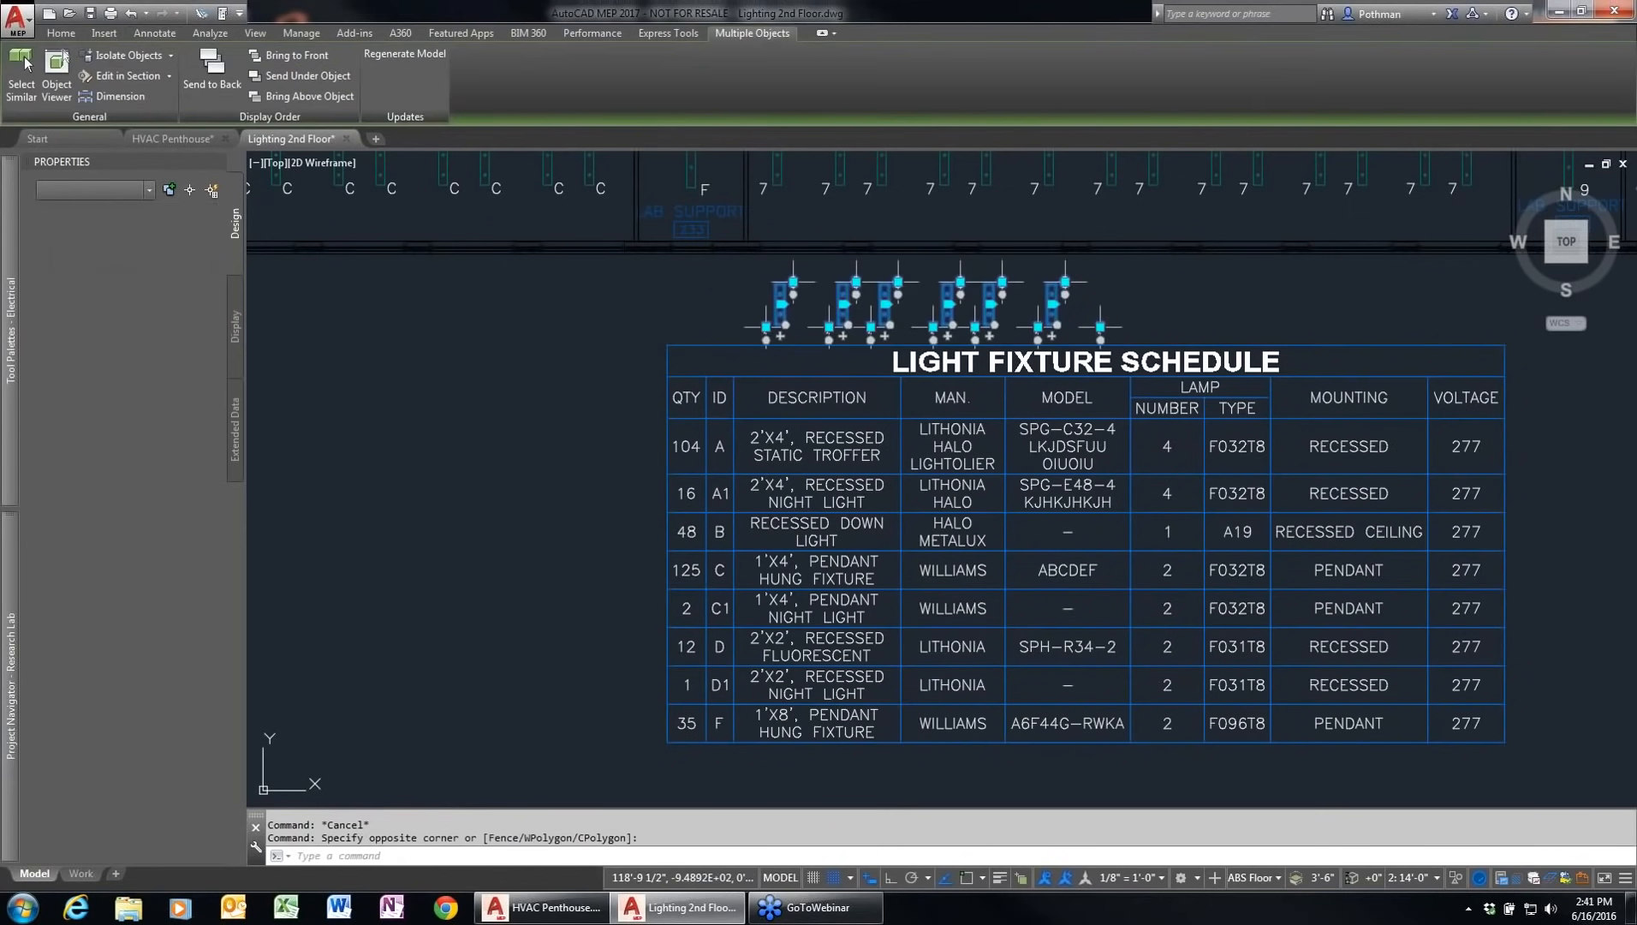
key("Delete")
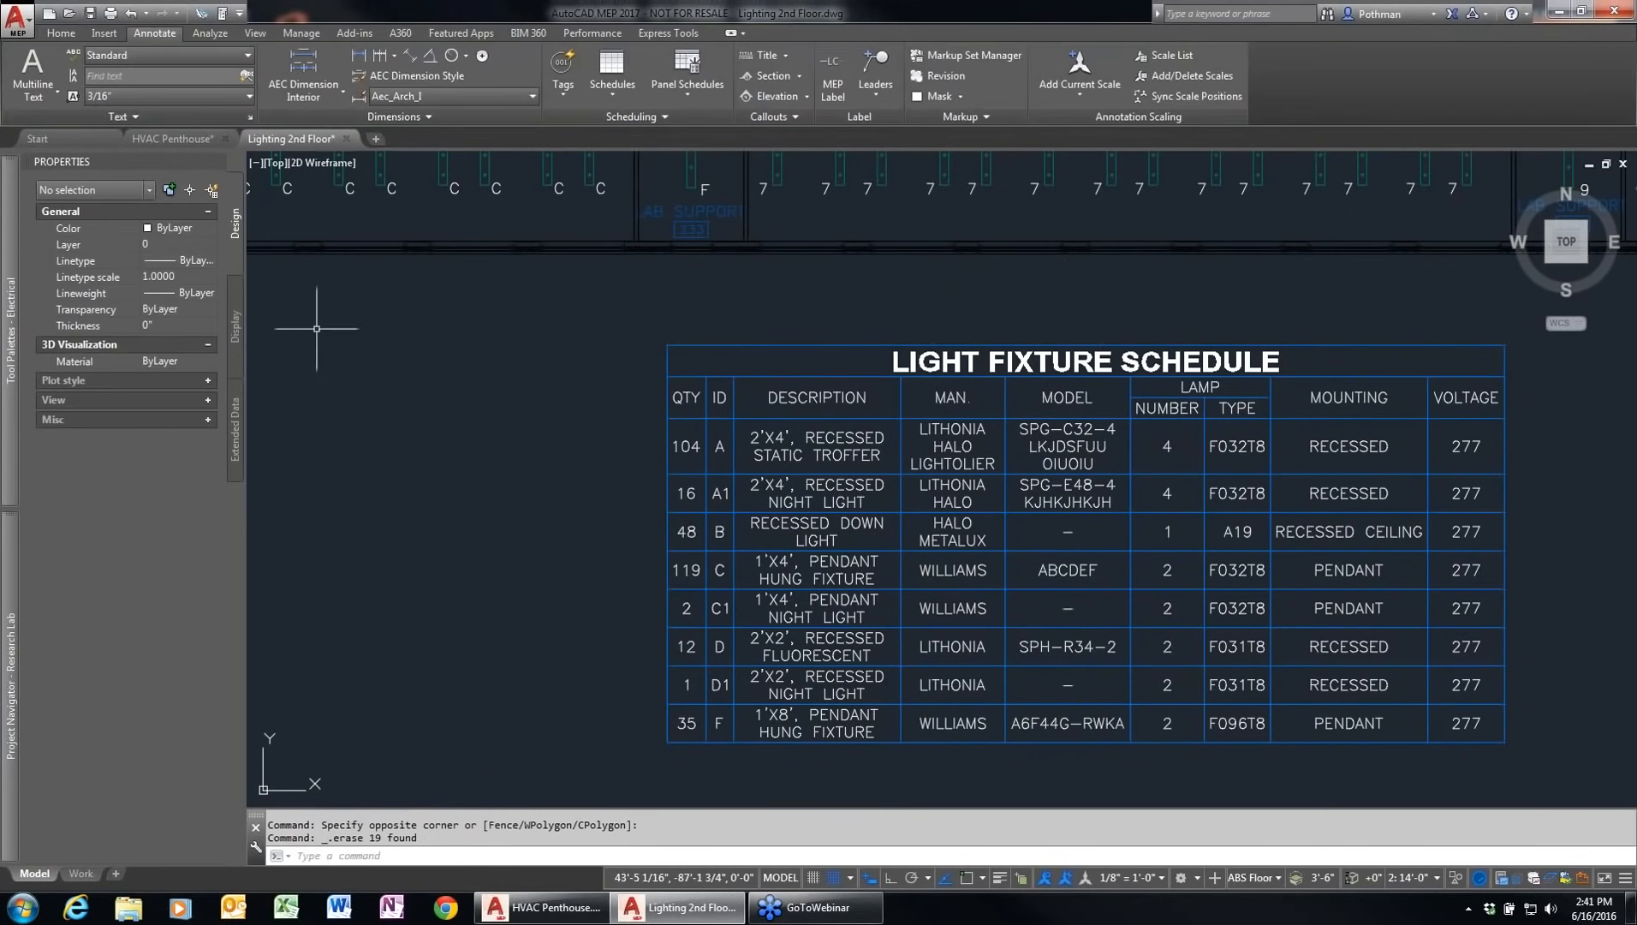
left_click(346, 138)
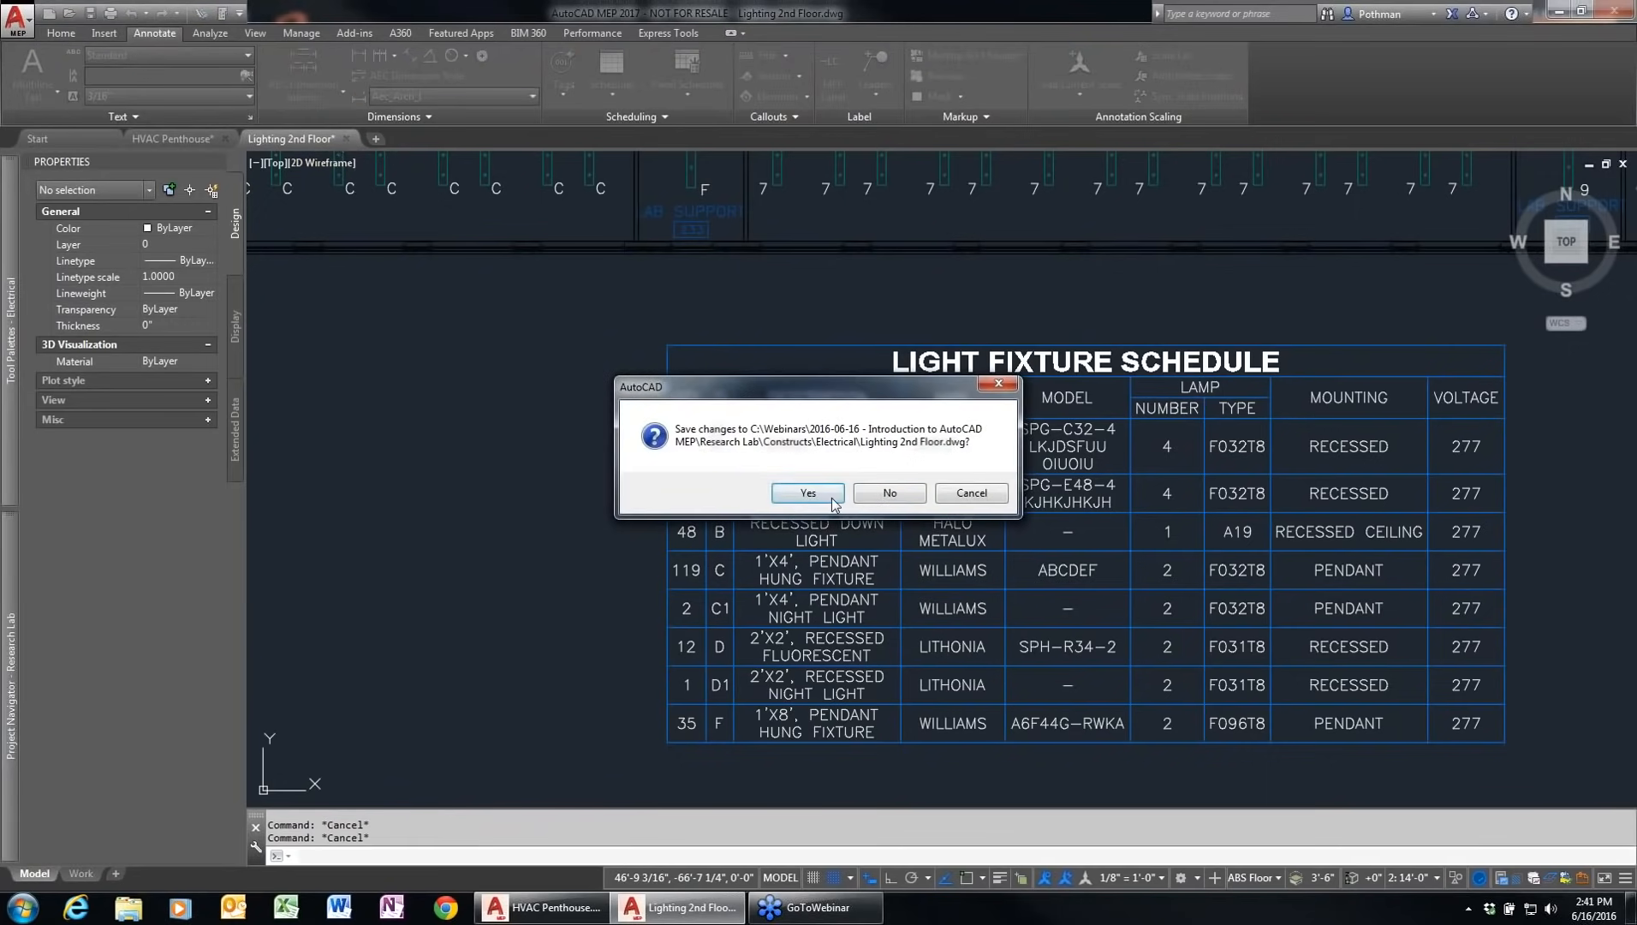
left_click(875, 497)
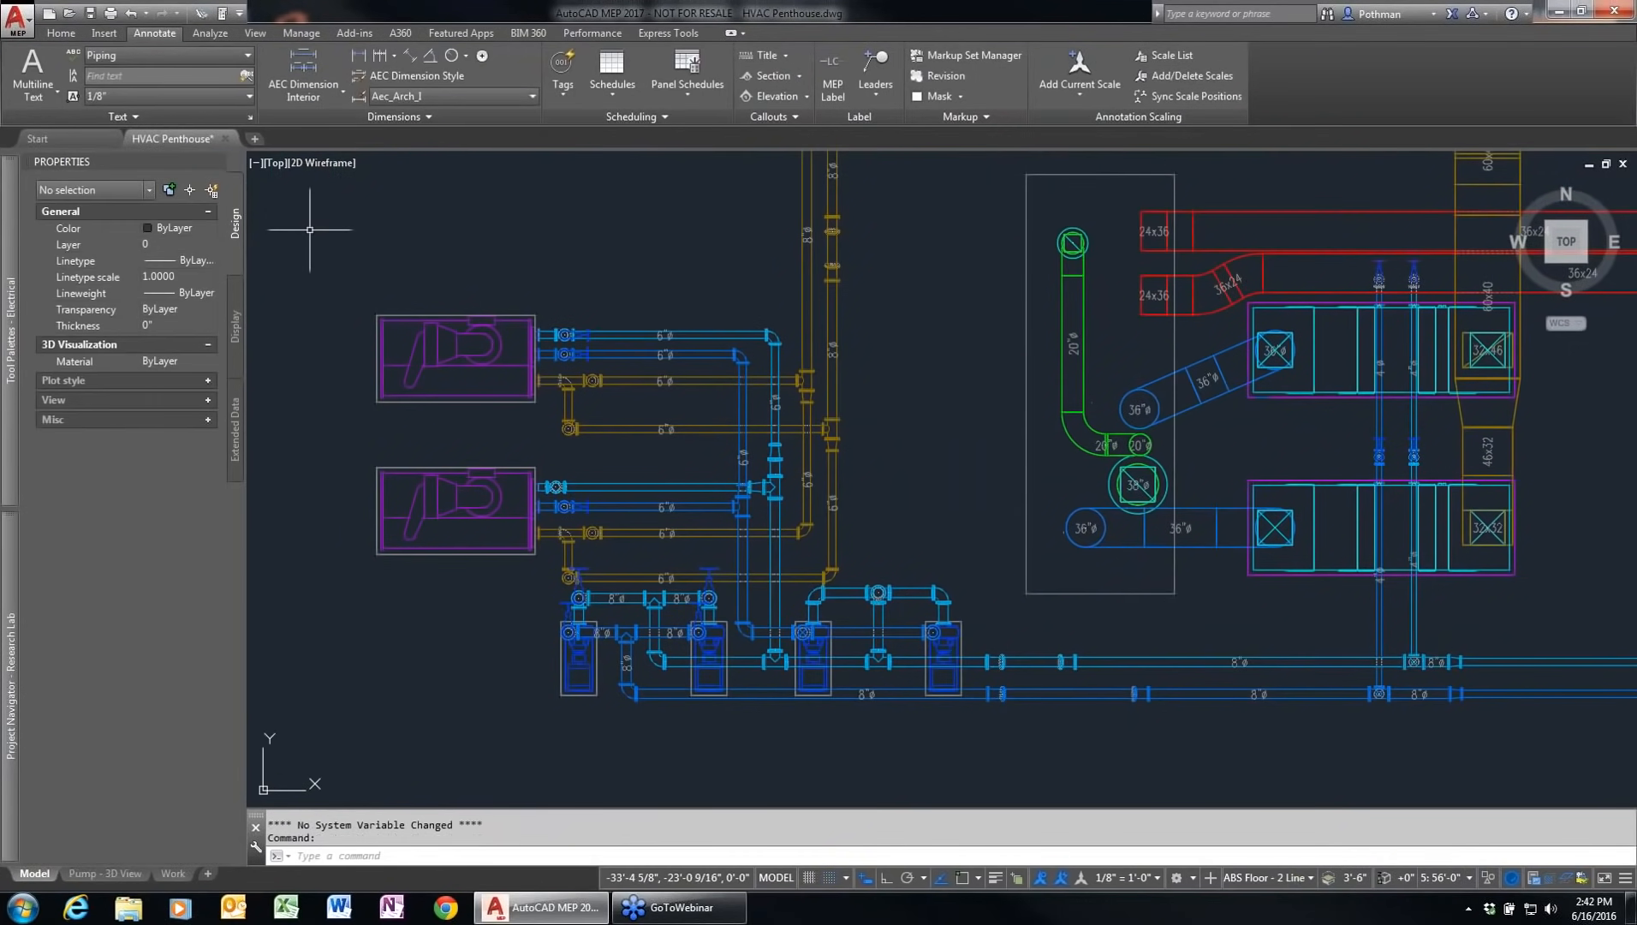
Step: Open the Power 2nd Floor drawing from the project's electrical constructs
mouse_move(24, 681)
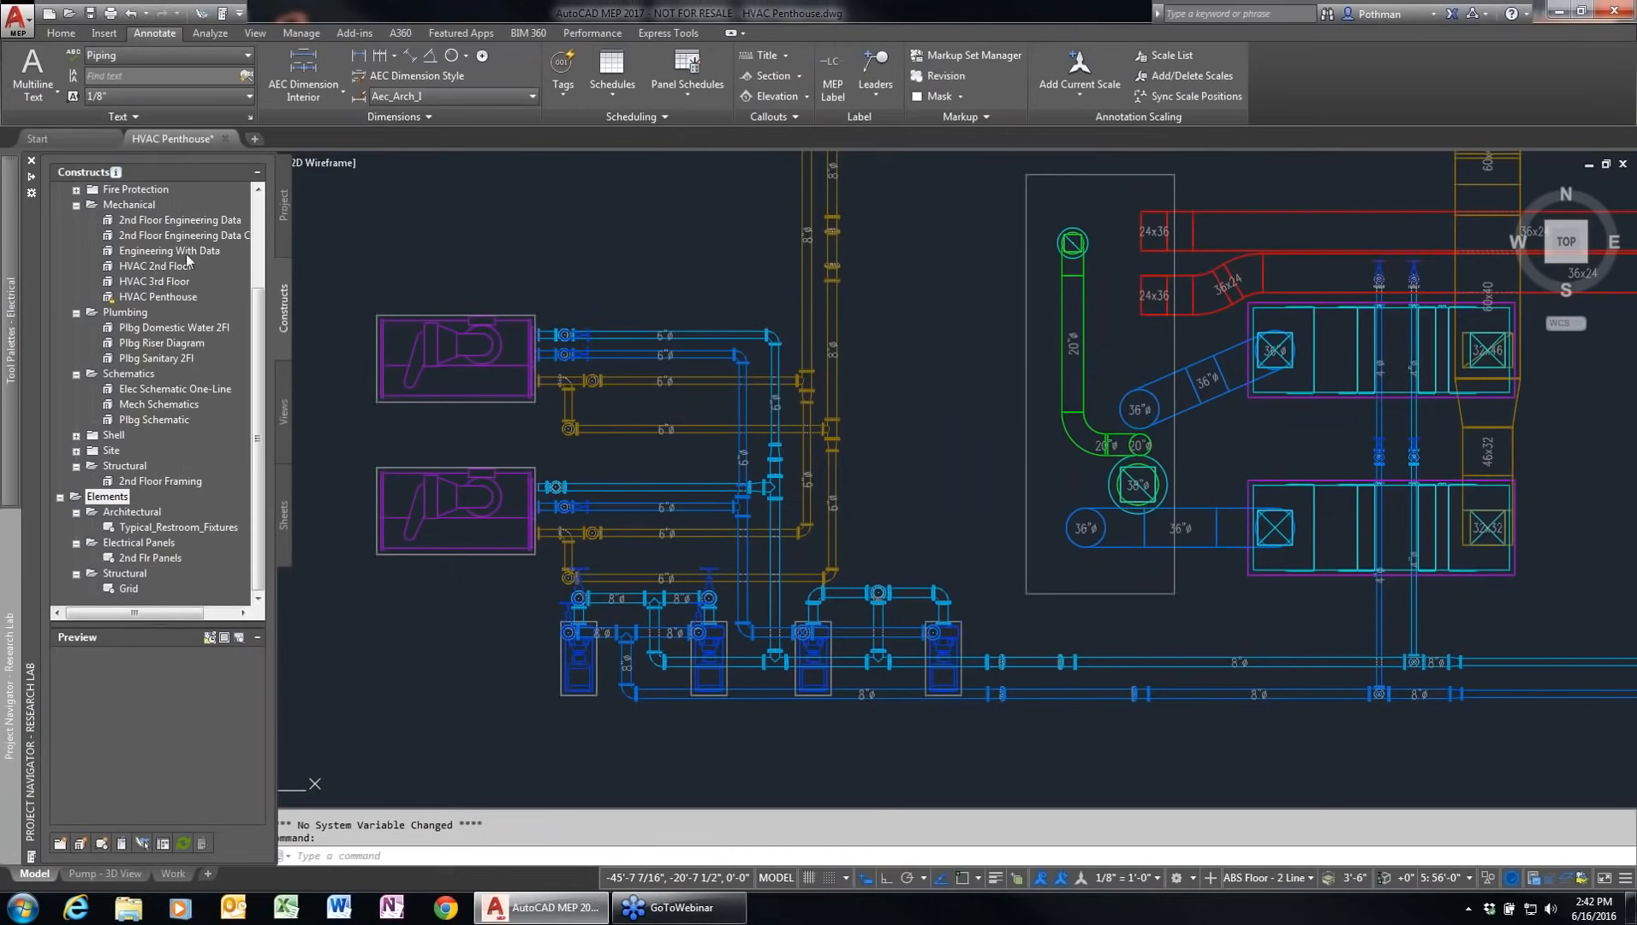
left_click_drag(259, 307, 273, 236)
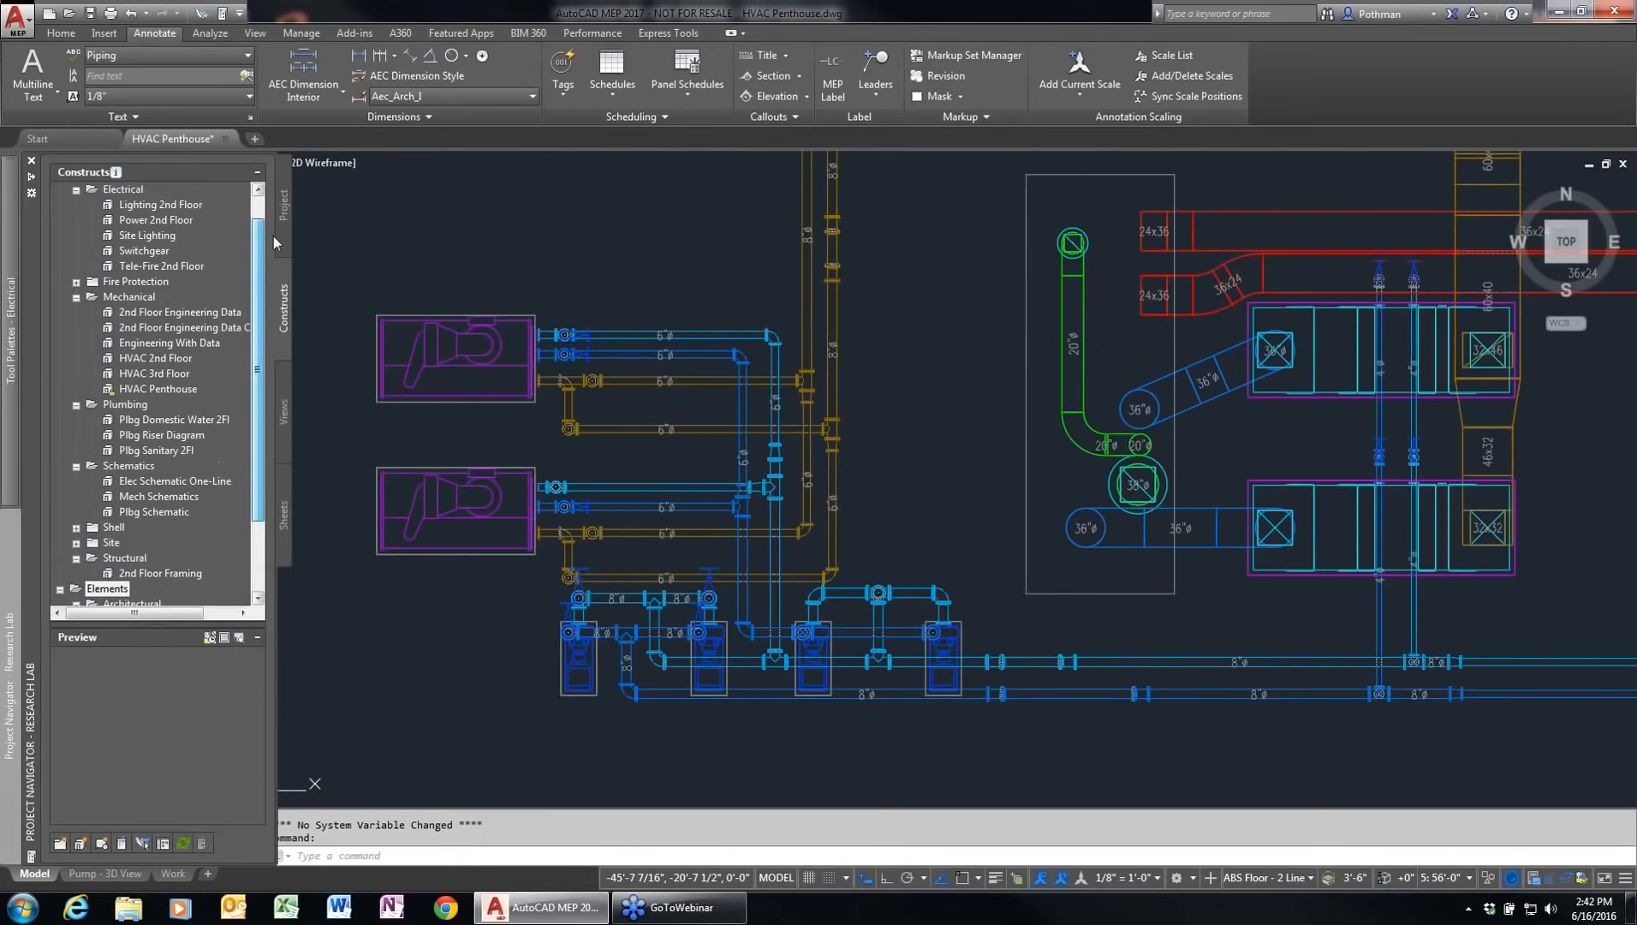
left_click(158, 224)
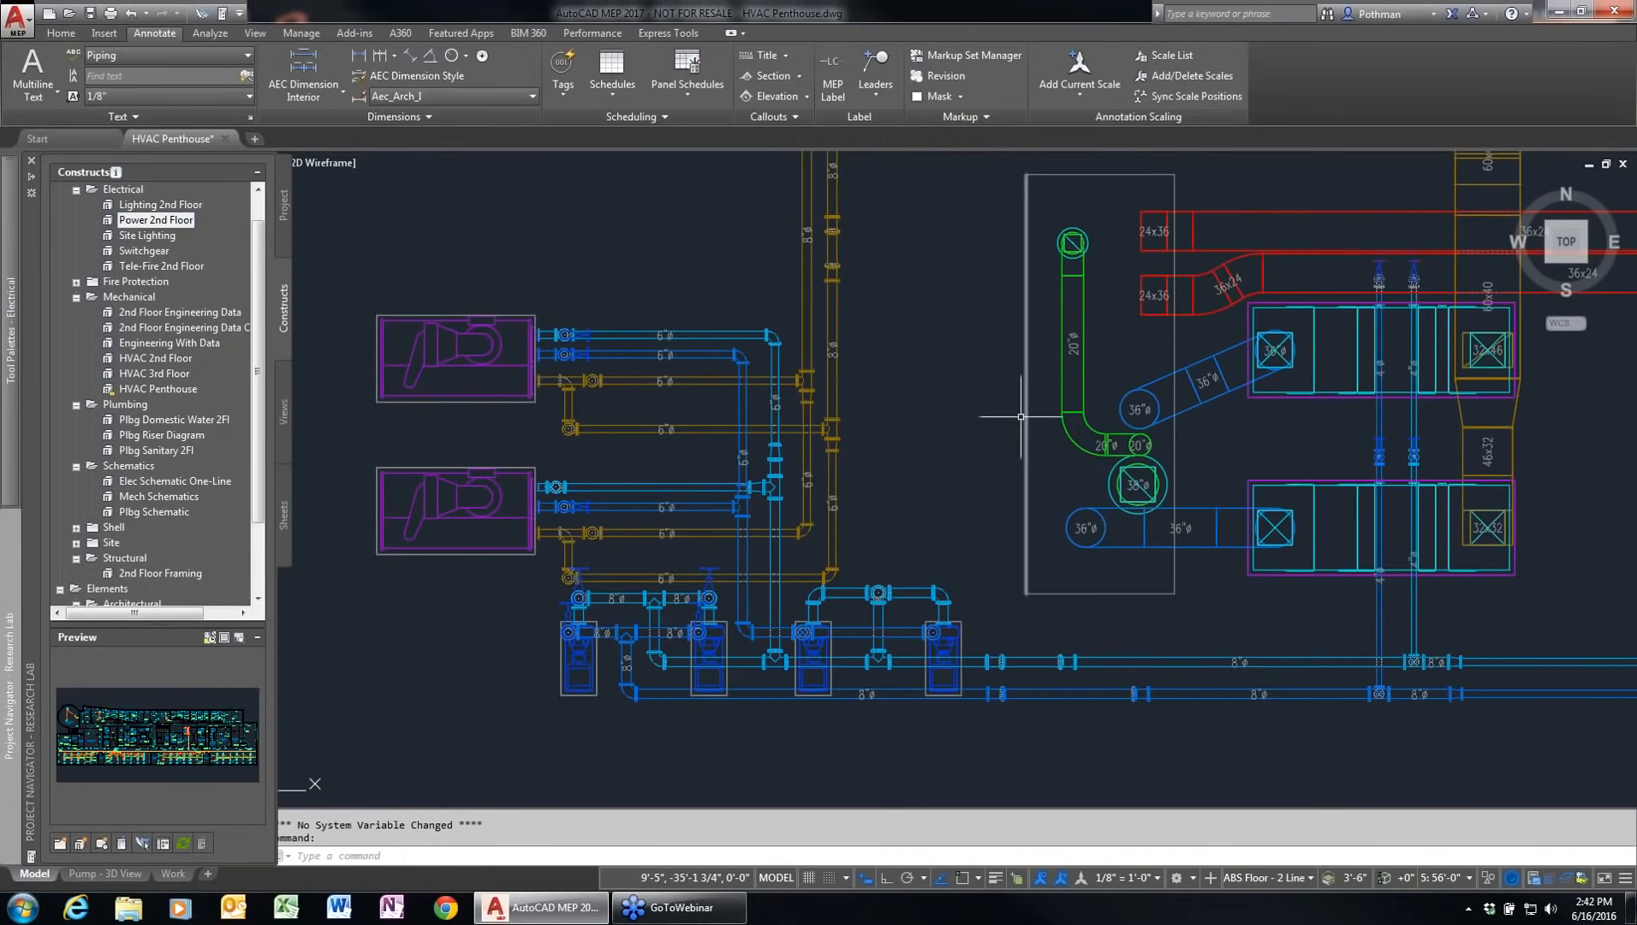
mouse_move(2, 274)
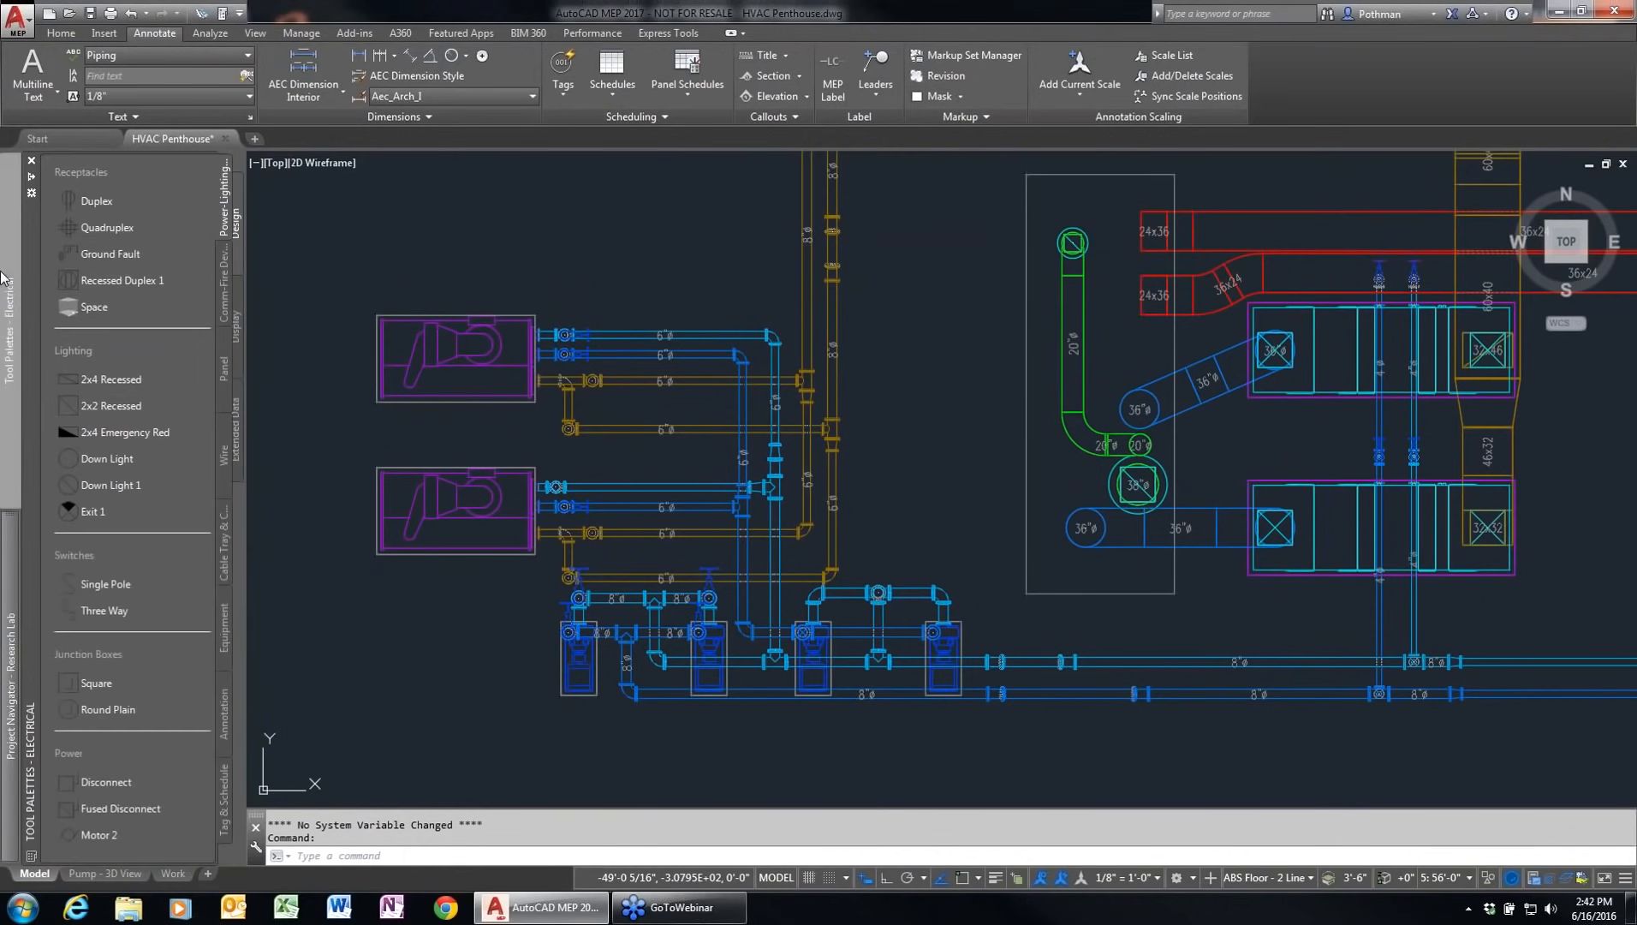
mouse_move(12, 608)
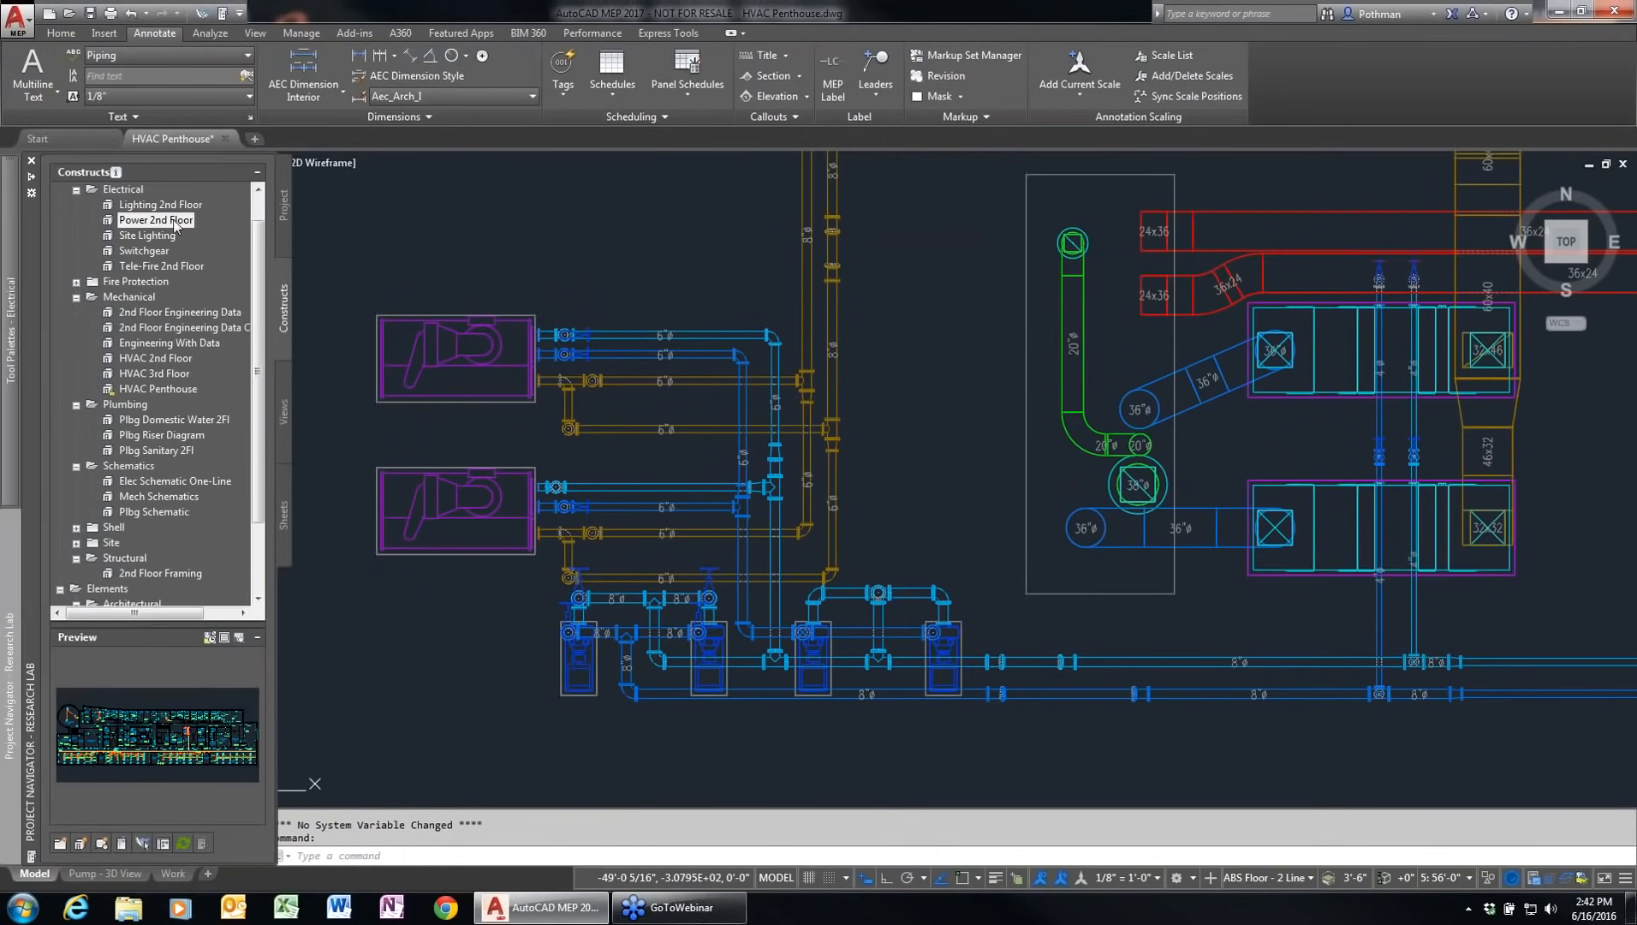
mouse_move(174, 224)
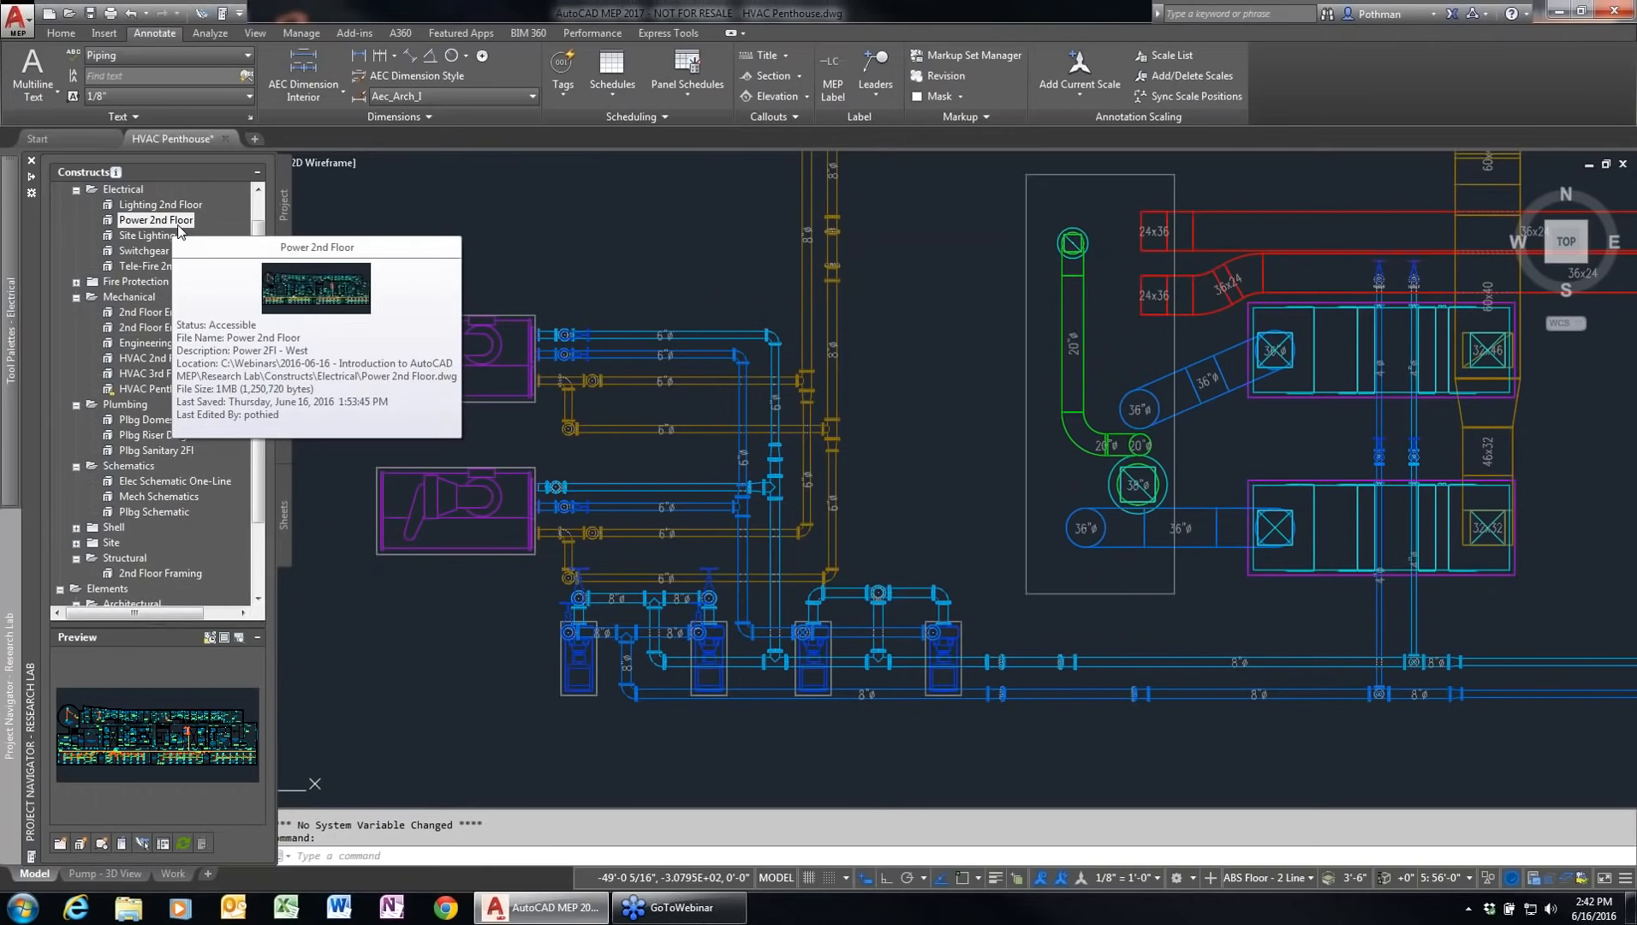
left_click(161, 268)
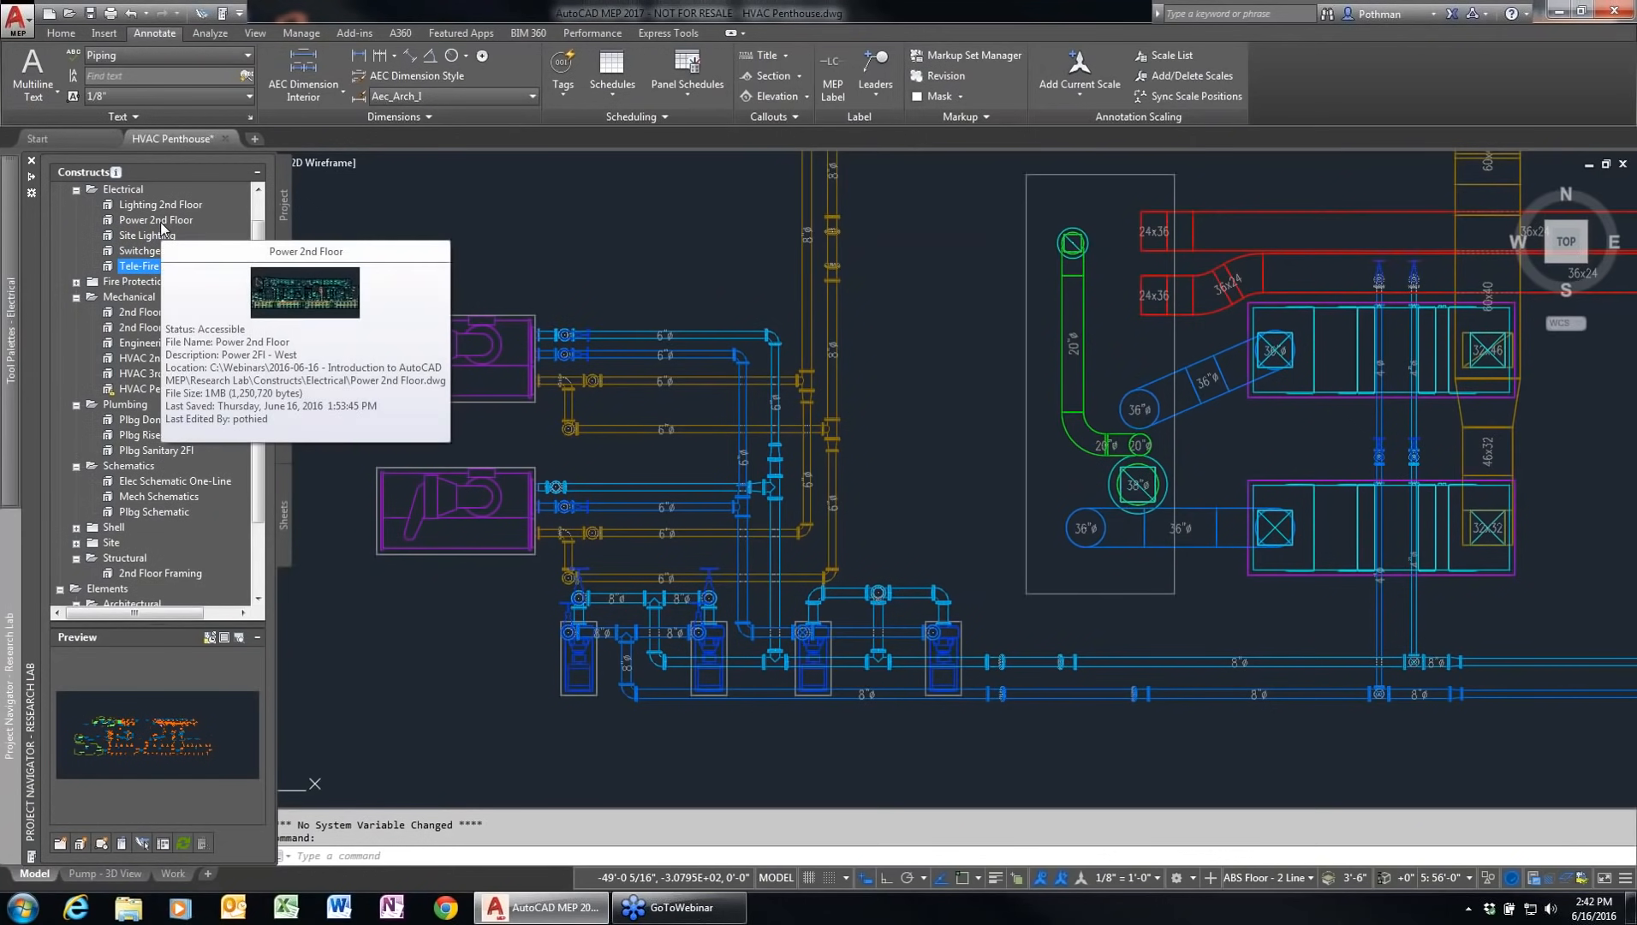
left_click(156, 345)
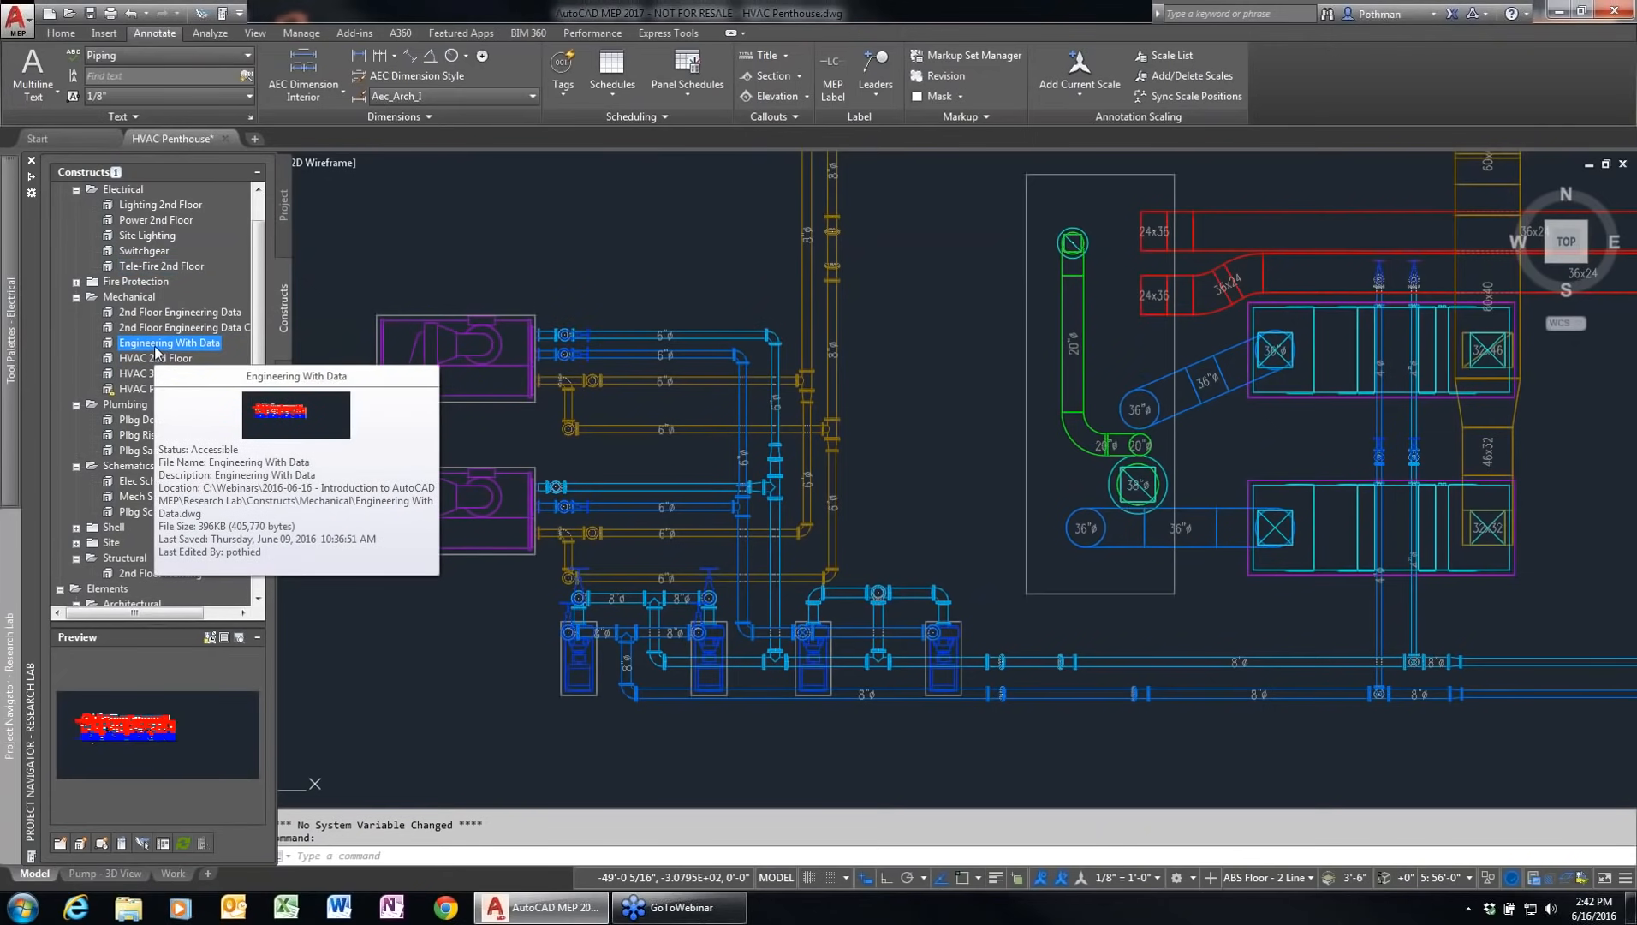
left_click(153, 224)
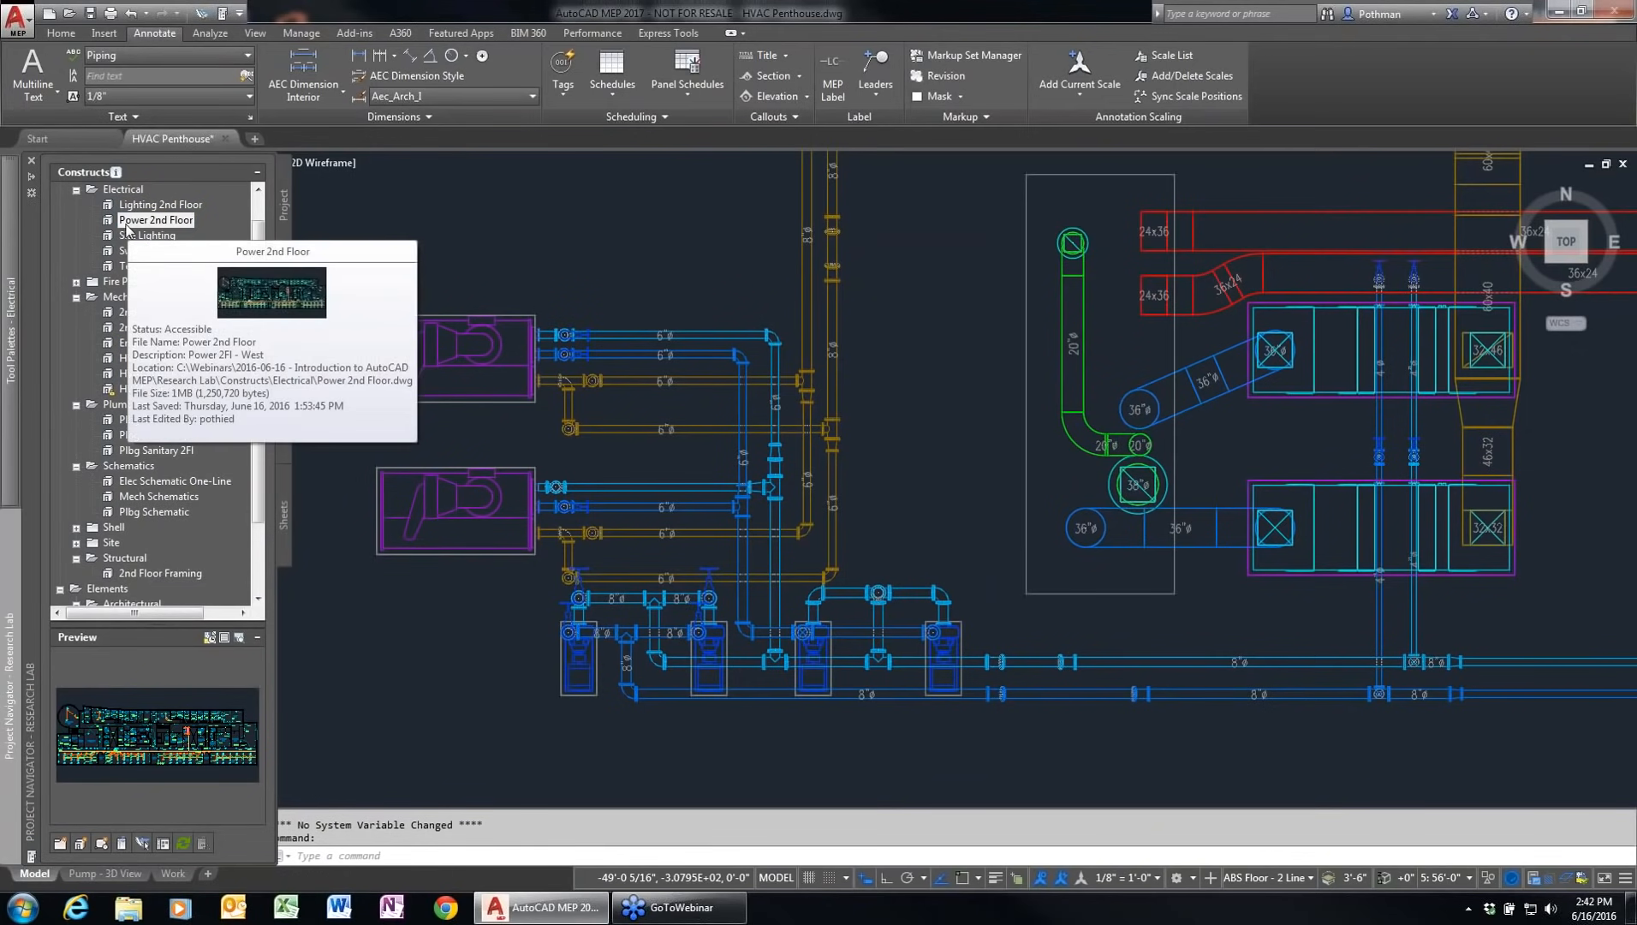
double_click(127, 228)
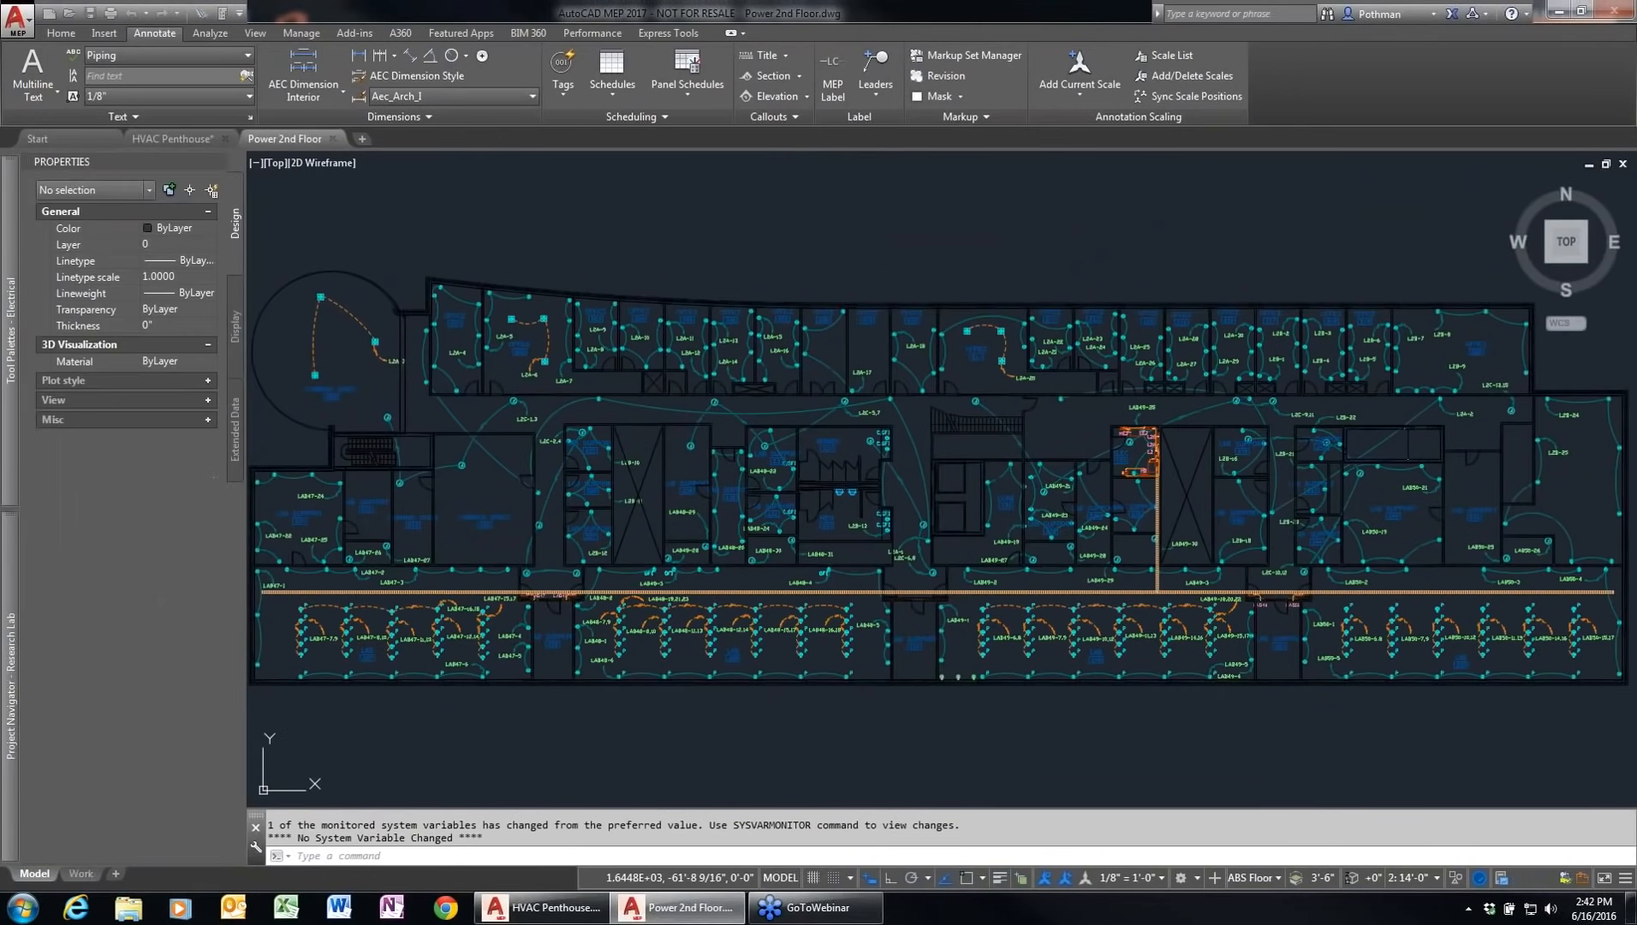
Step: Review the connector load in the style of the lowest LAB49-1 wall receptacle in Lab 249, and close it without changes
scroll(1120, 646, "up", 5)
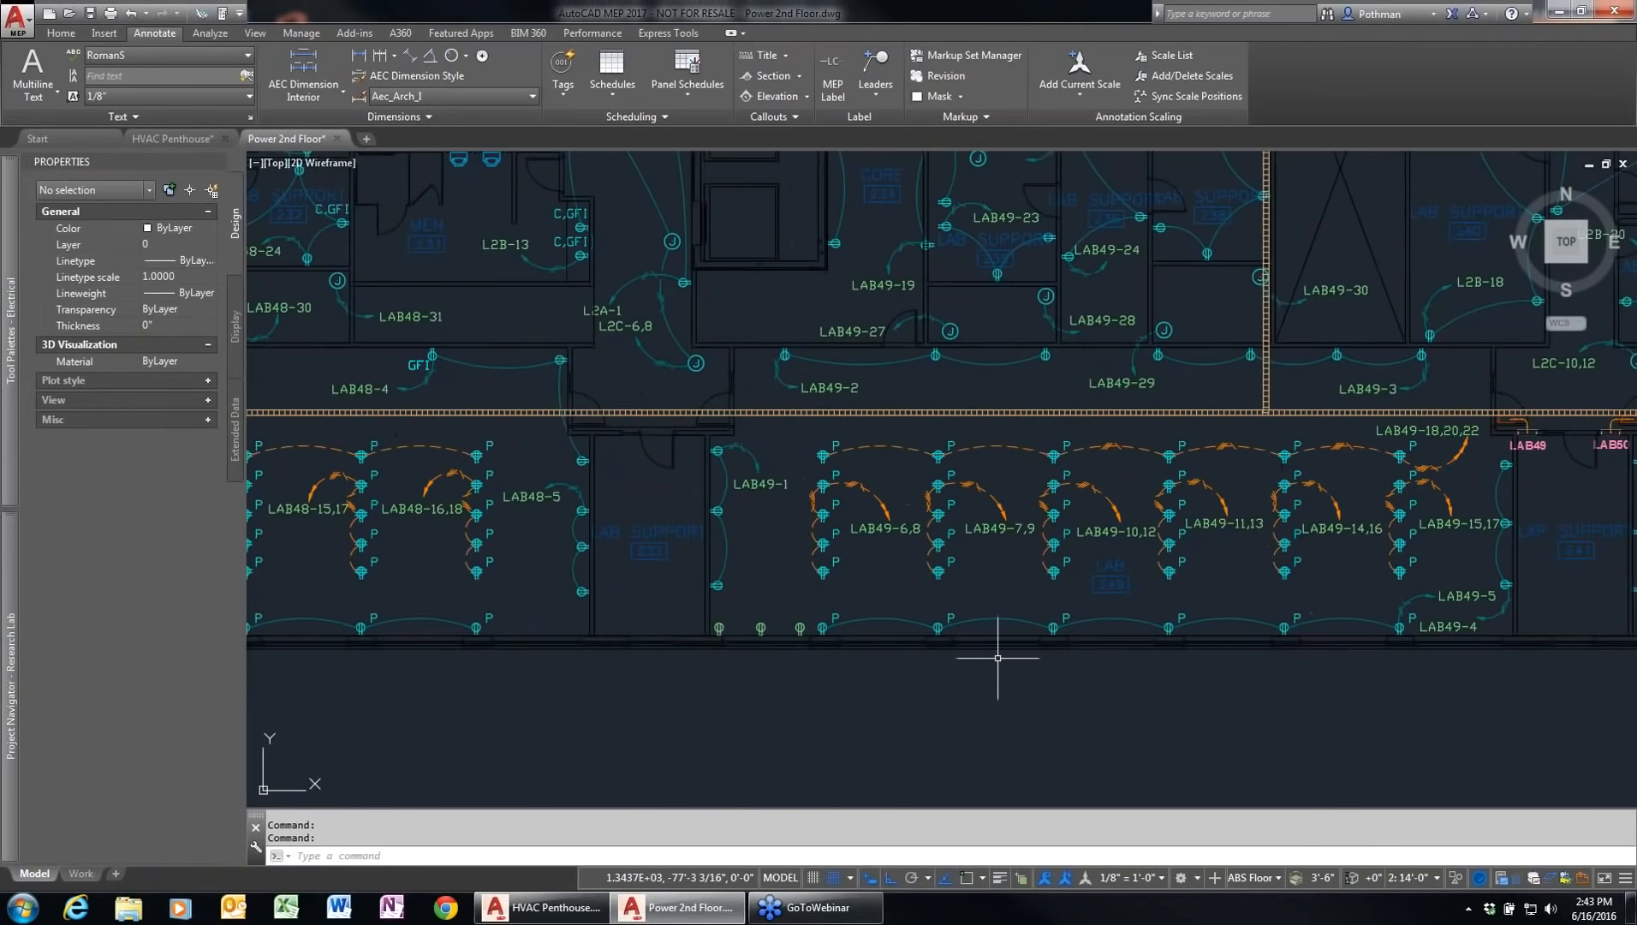
middle_click_drag(988, 662, 877, 686)
scroll(877, 687, "down", 1)
scroll(872, 690, "up", 1)
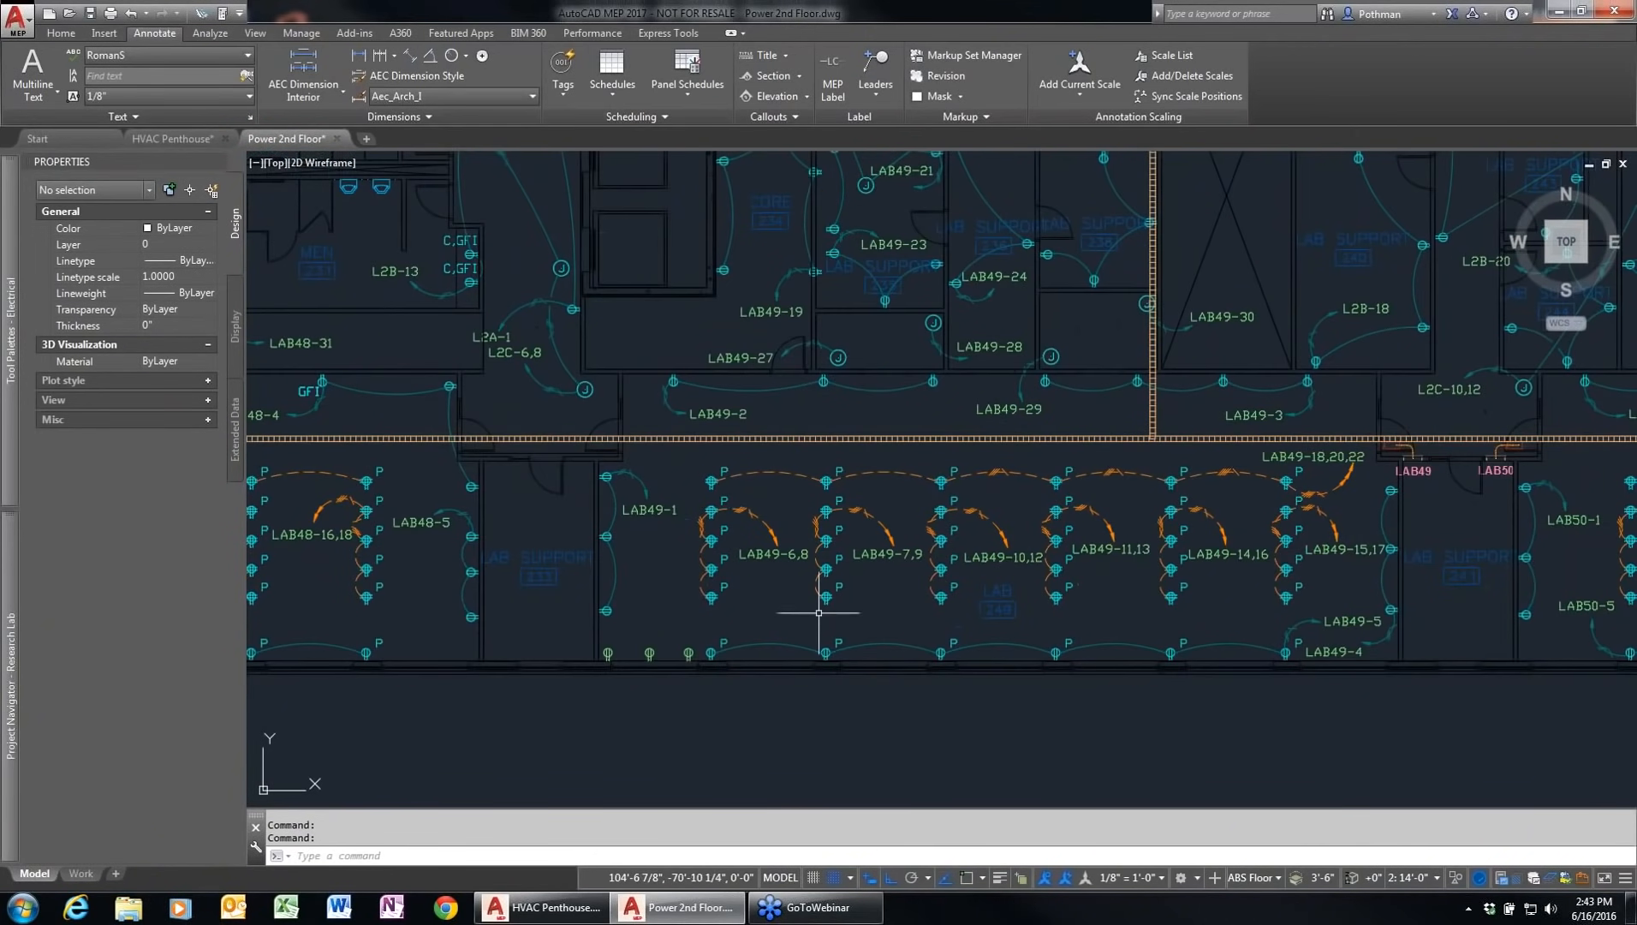
scroll(765, 556, "up", 4)
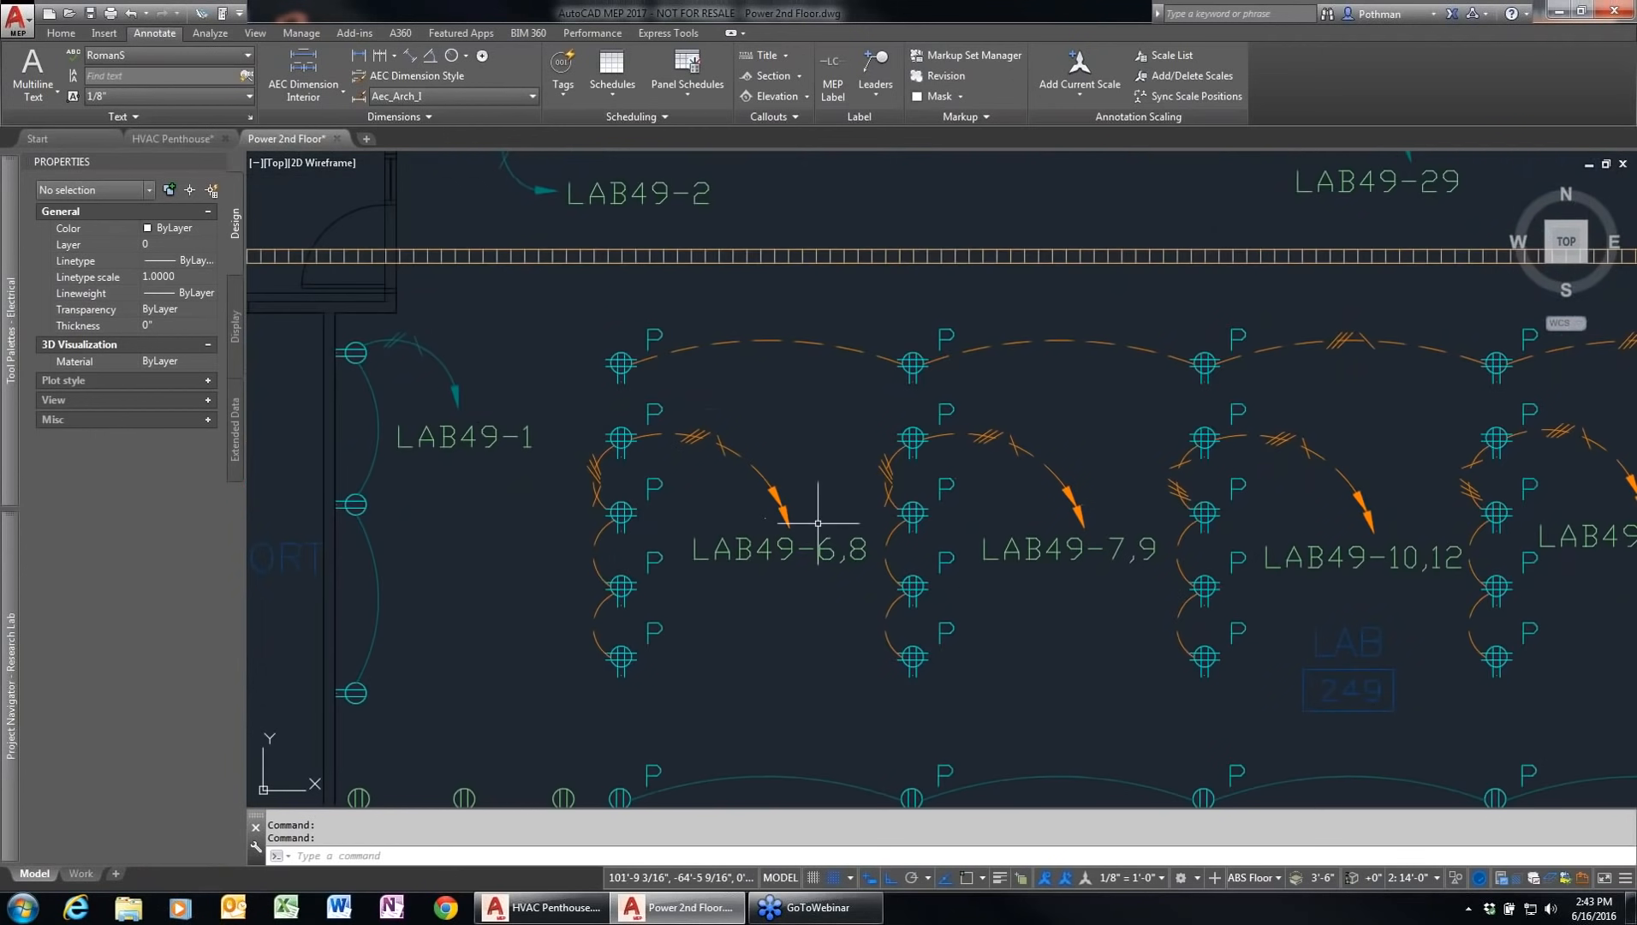
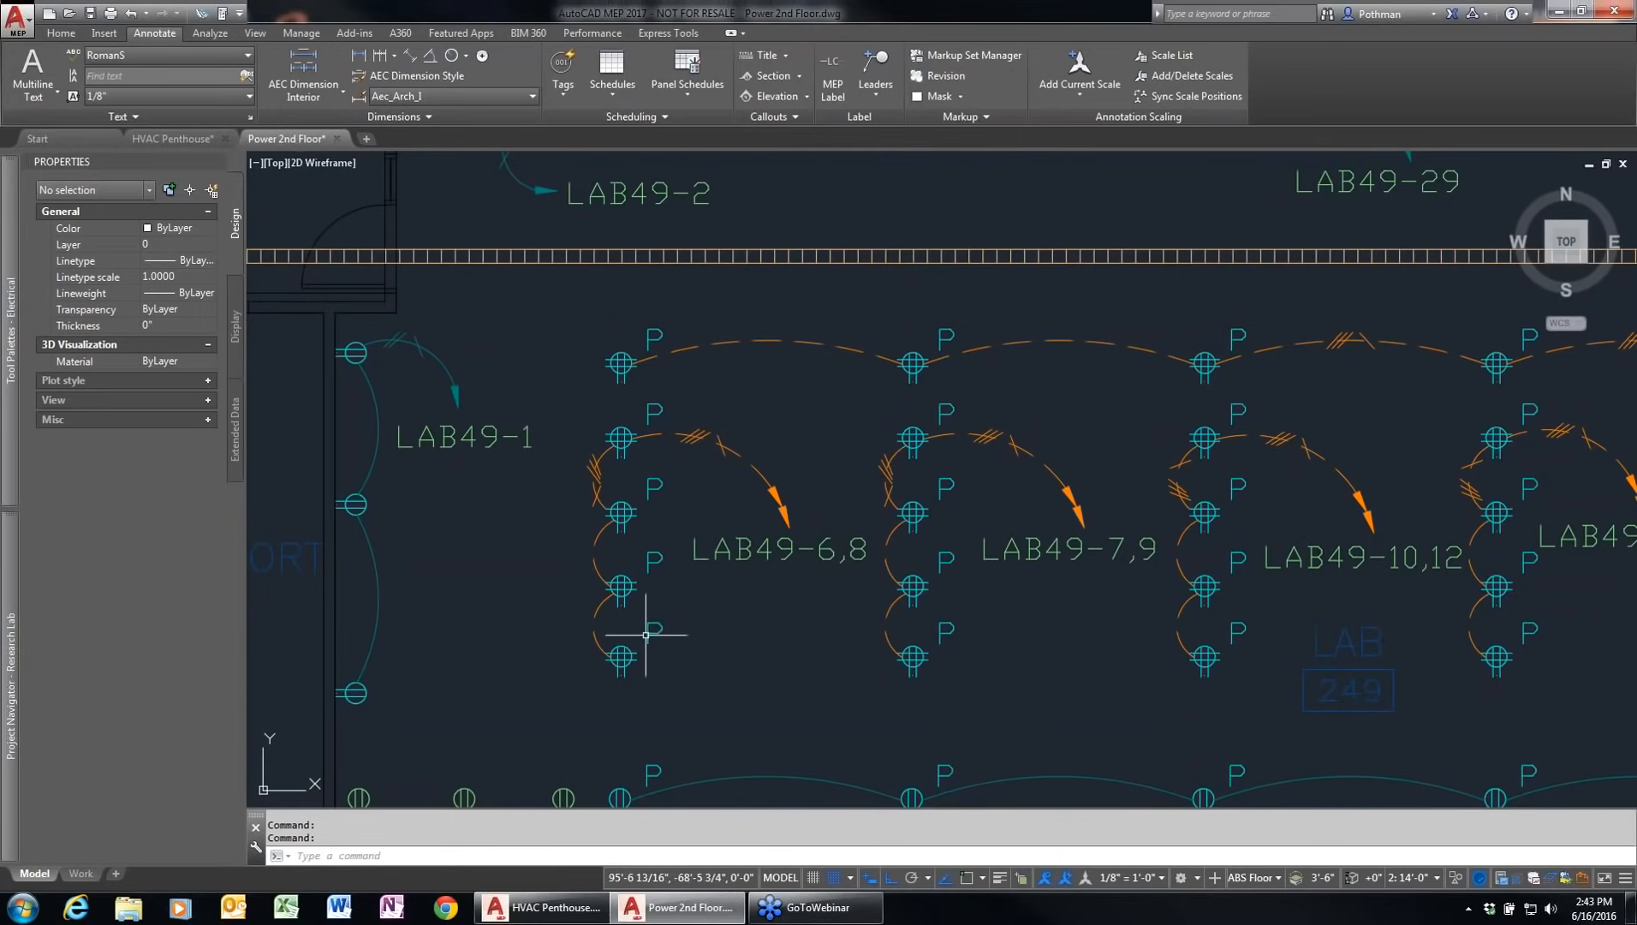
scroll(645, 635, "down", 3)
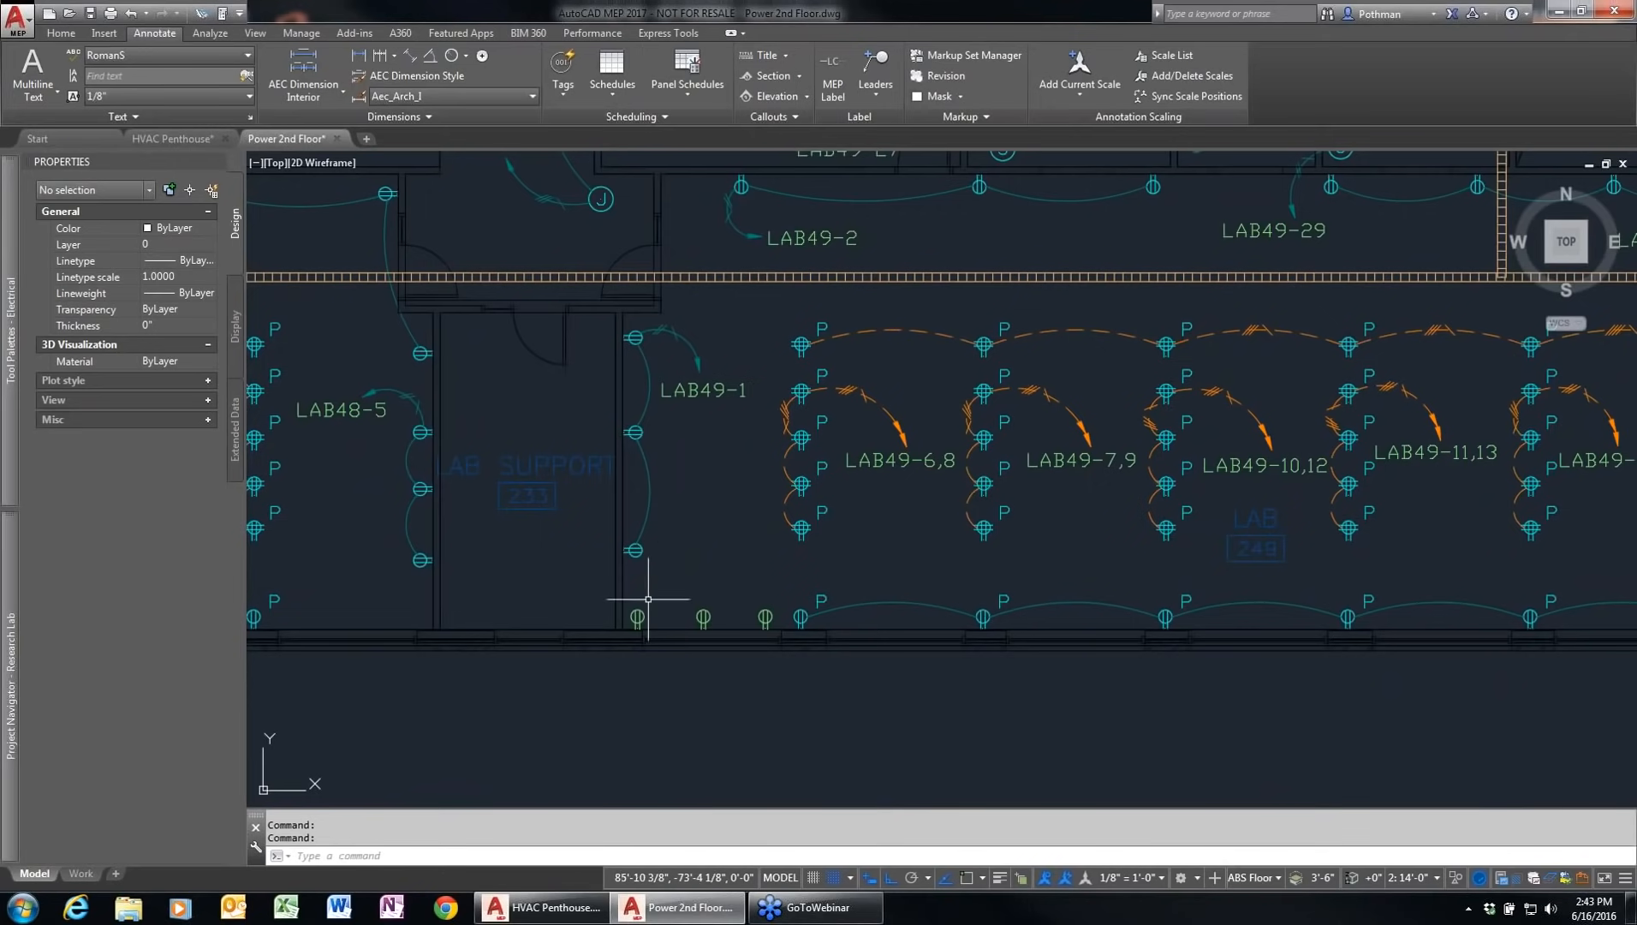
left_click(635, 550)
left_click(261, 65)
left_click(746, 278)
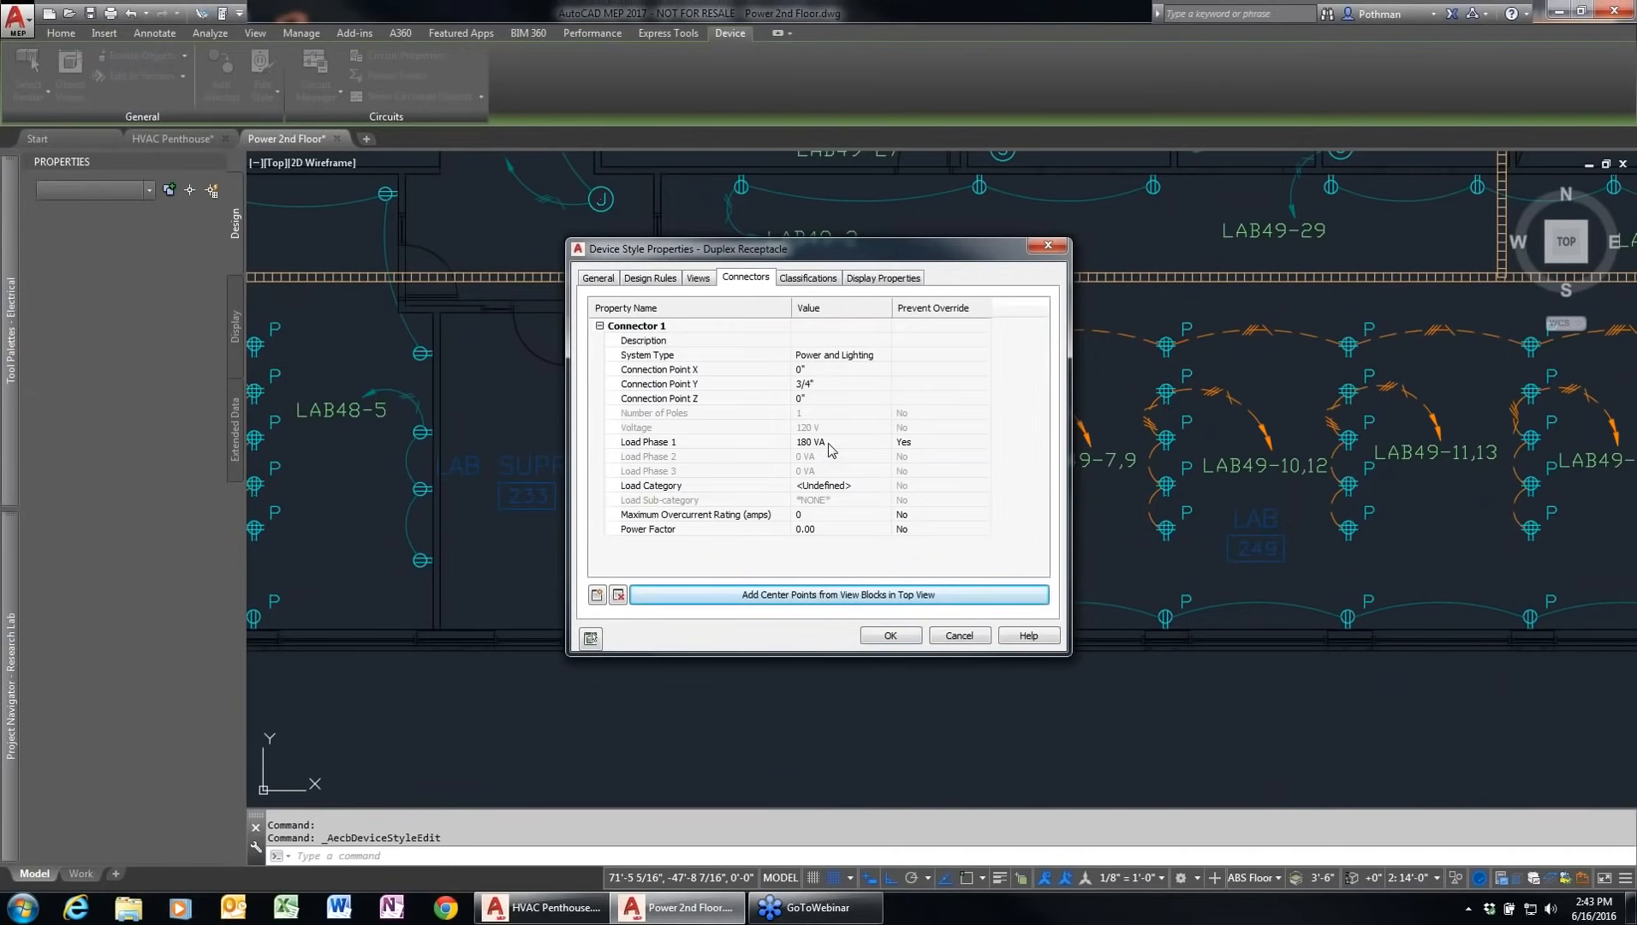
left_click(955, 636)
key("Escape")
Step: Review the connector settings in the style of the leftmost green receptacle on Lab 249's lower wall, and close them without changes
left_click(637, 616)
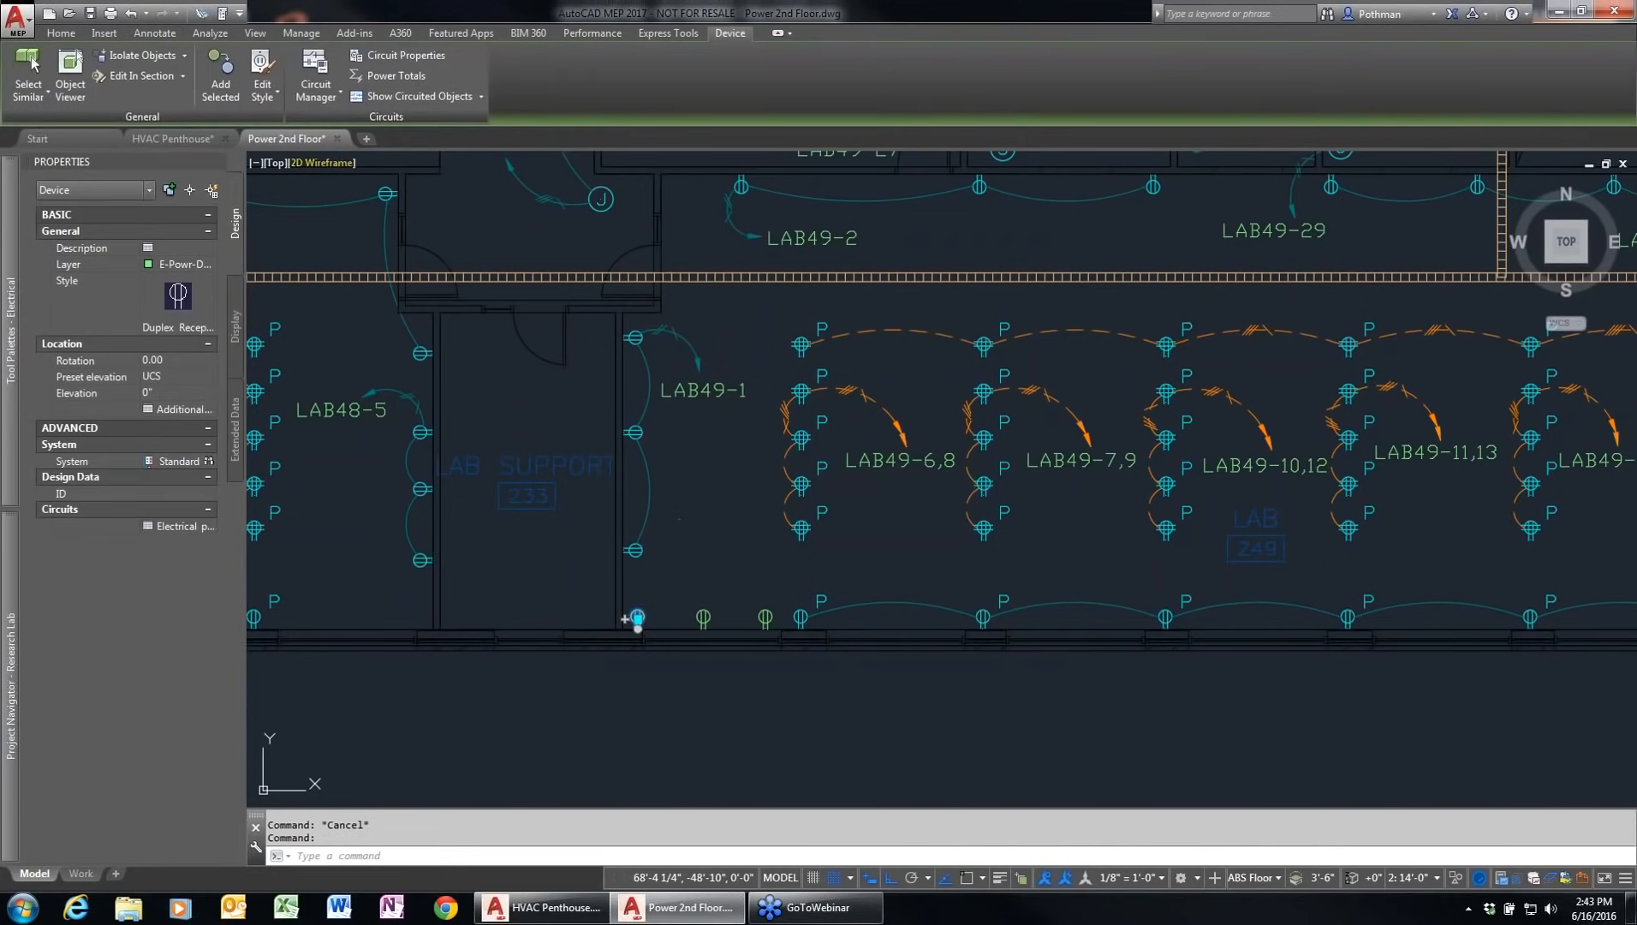
left_click(262, 73)
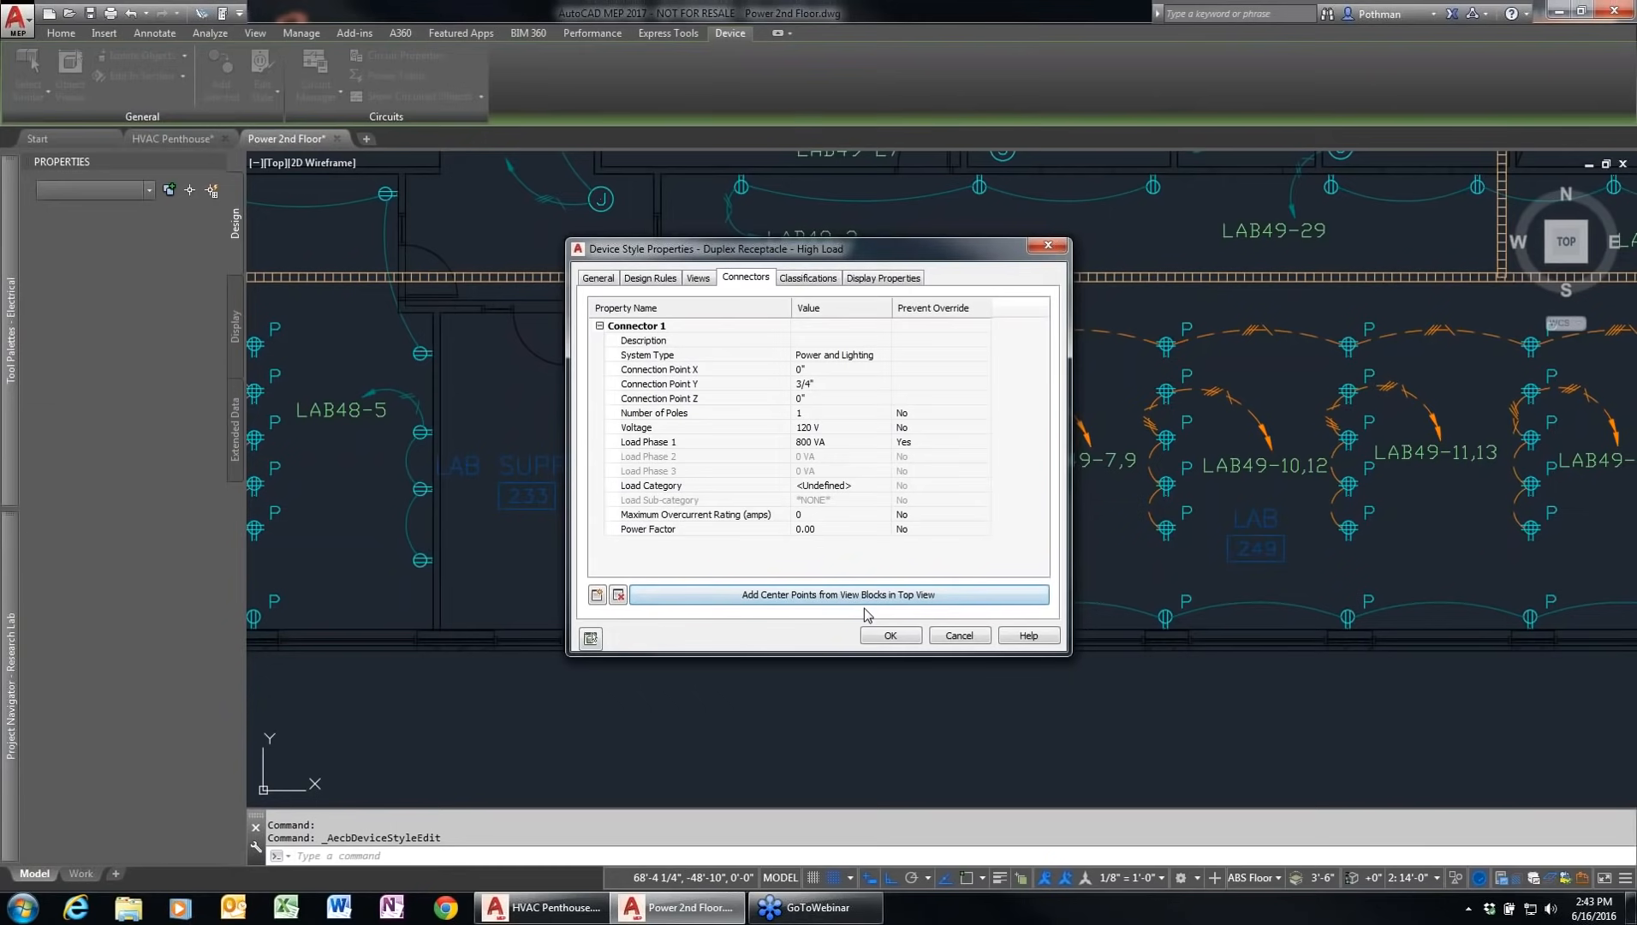
left_click(956, 635)
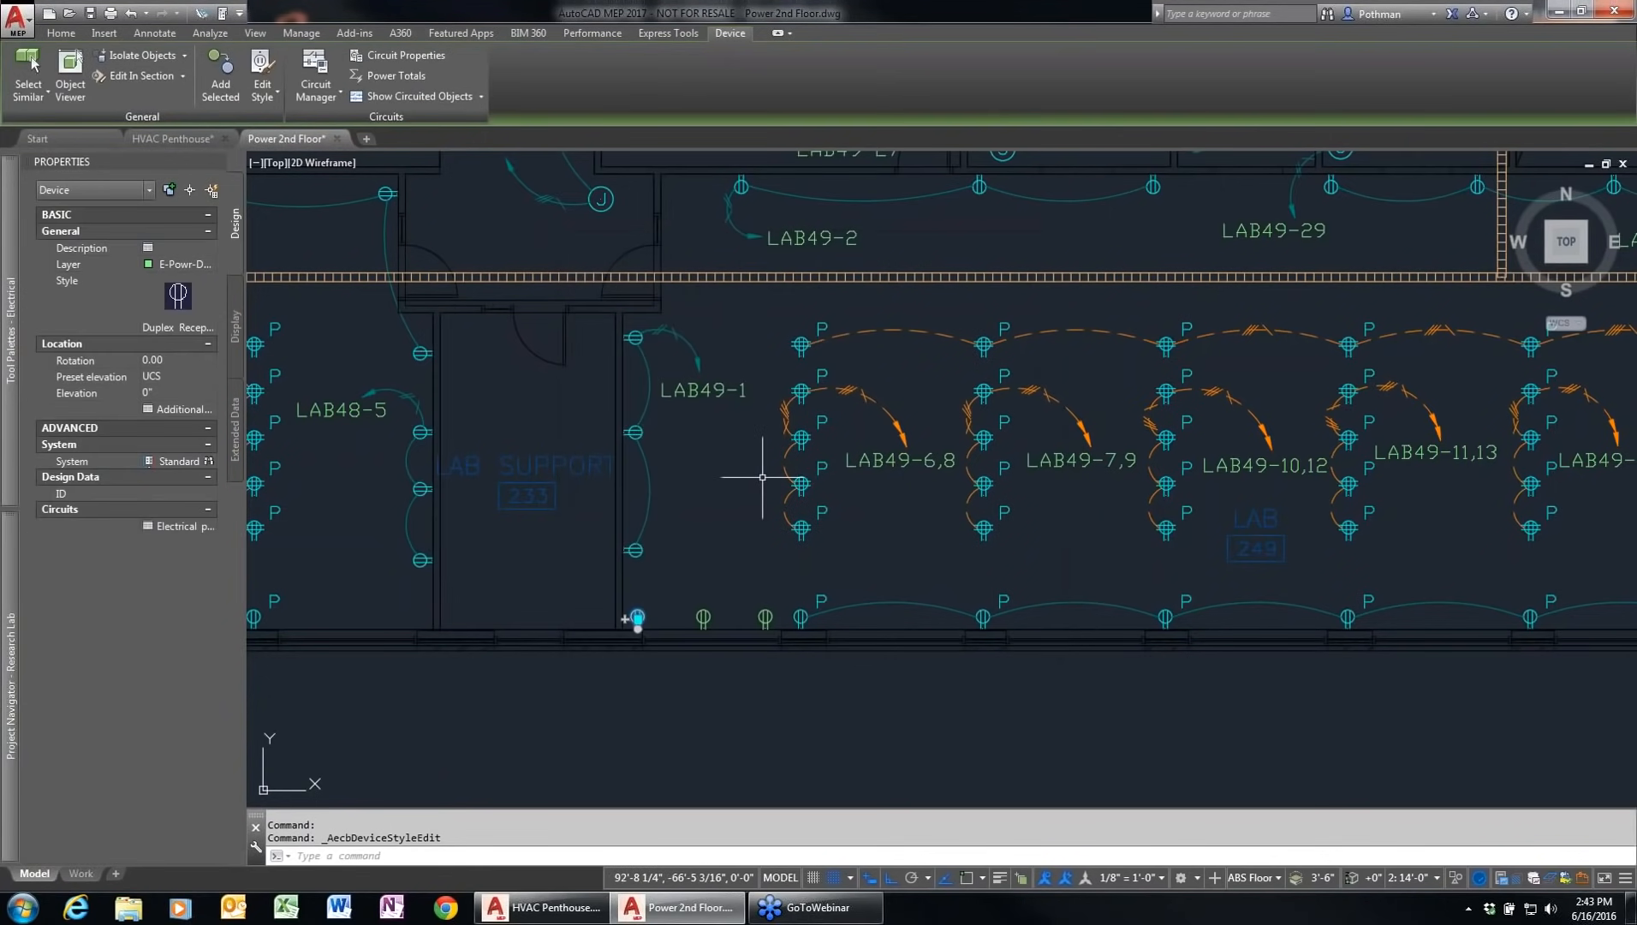
Step: Add a wire matching the LAB49-1 wiring from the lowest wall receptacle to the leftmost green receptacle in Lab 249
key("Escape")
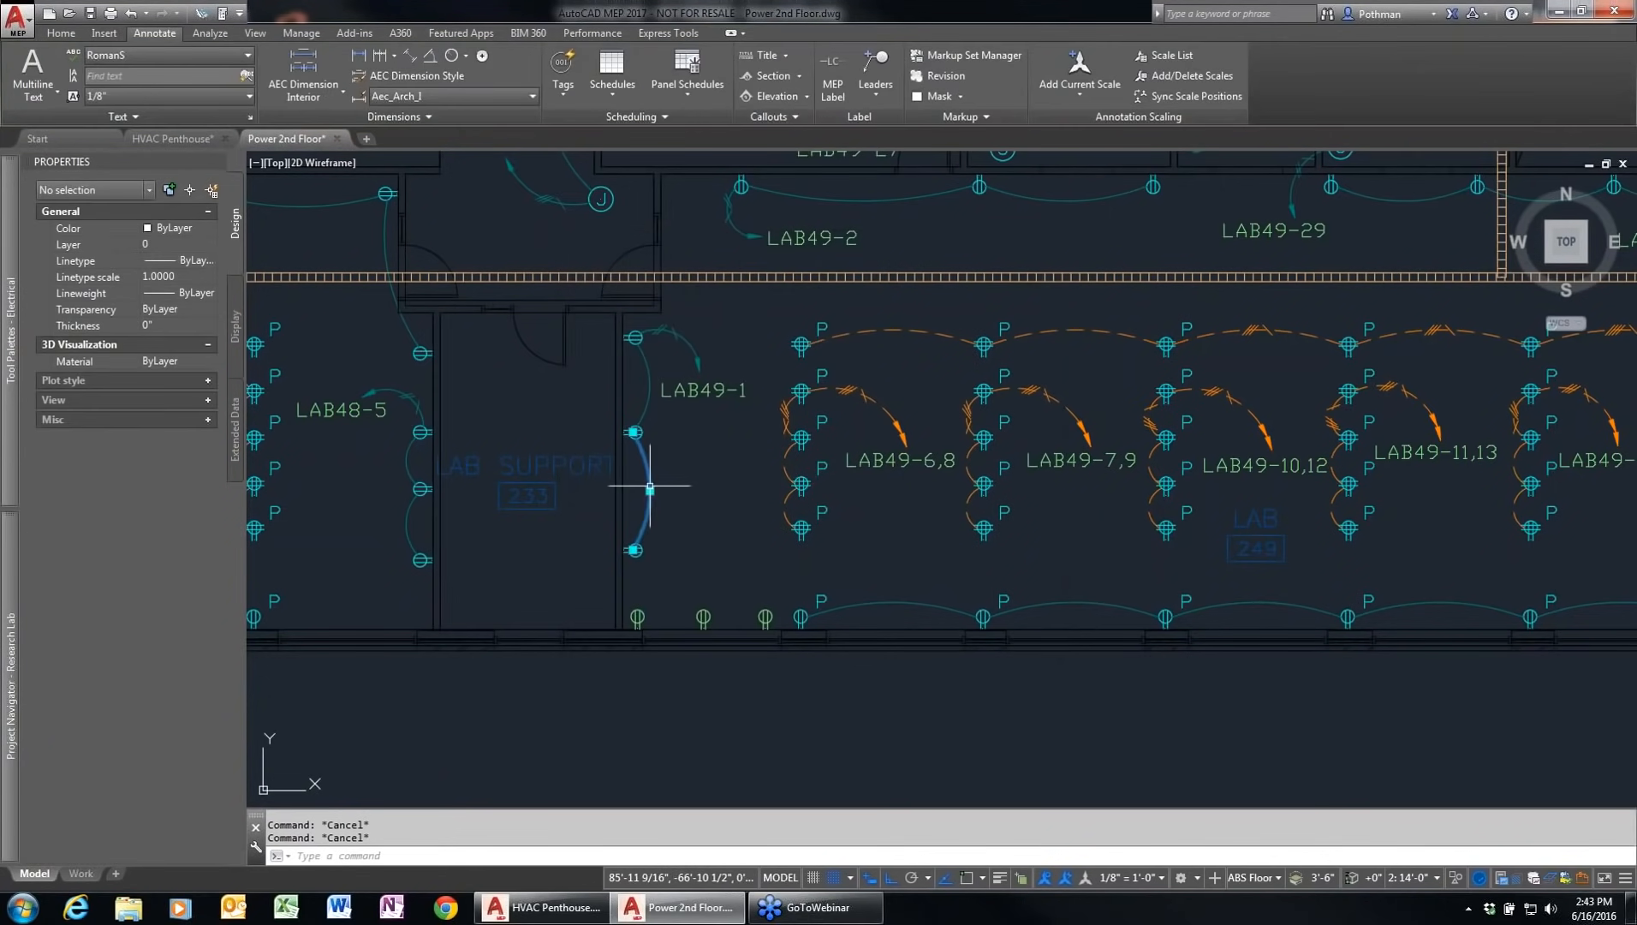
left_click(647, 488)
right_click(698, 477)
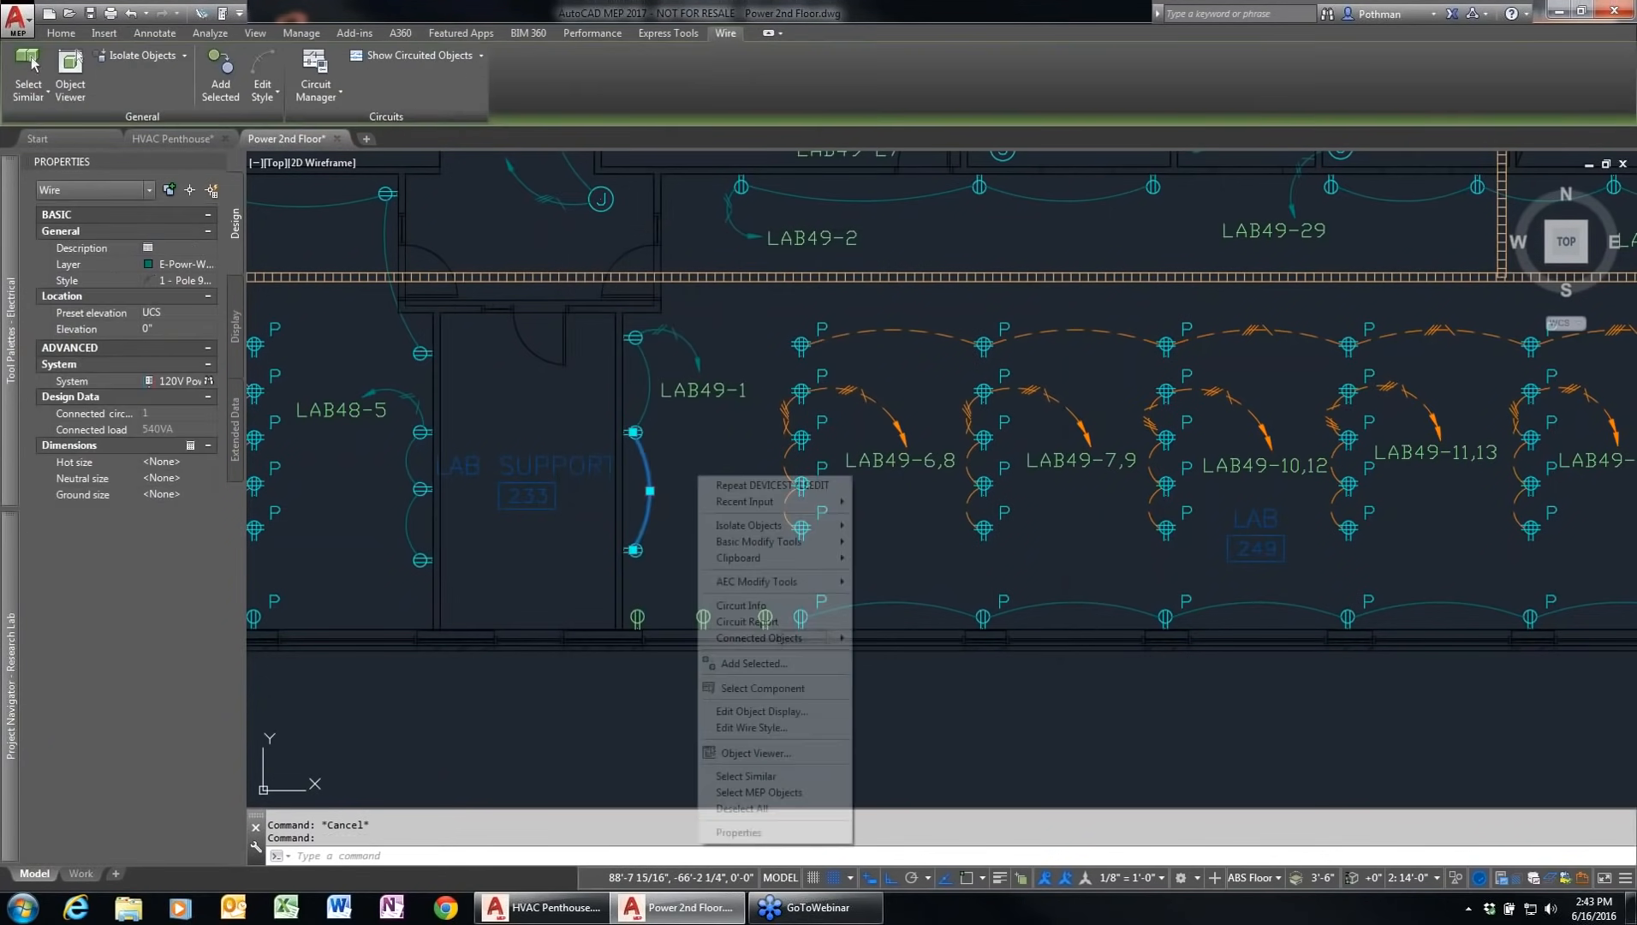
left_click(754, 663)
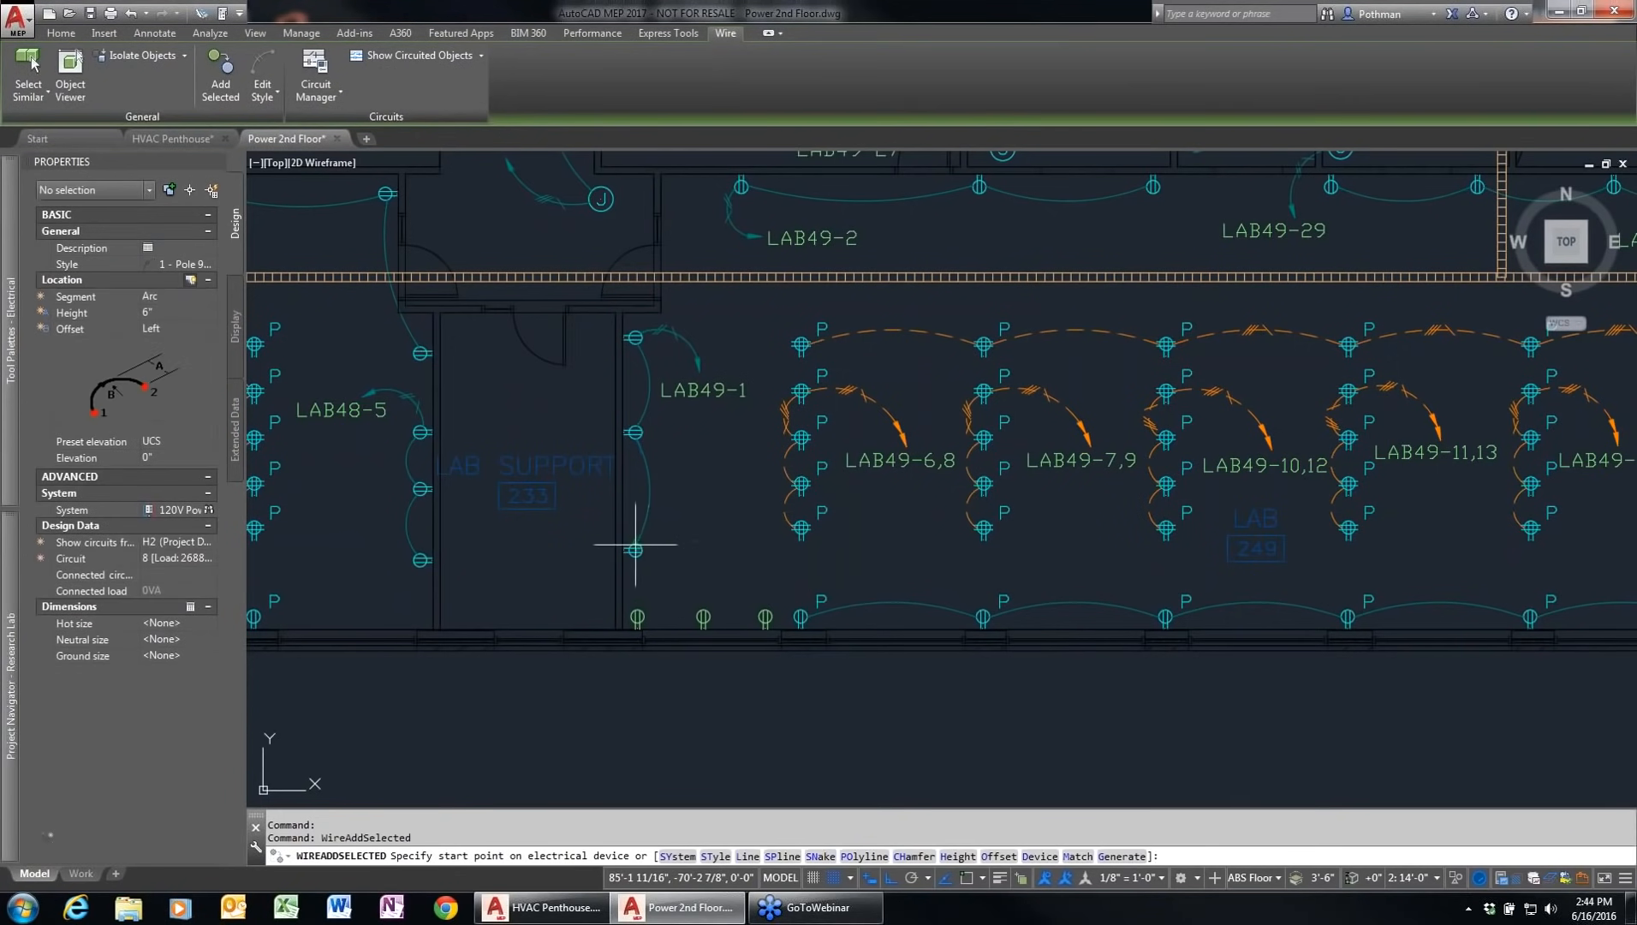
key("F3")
key("F3")
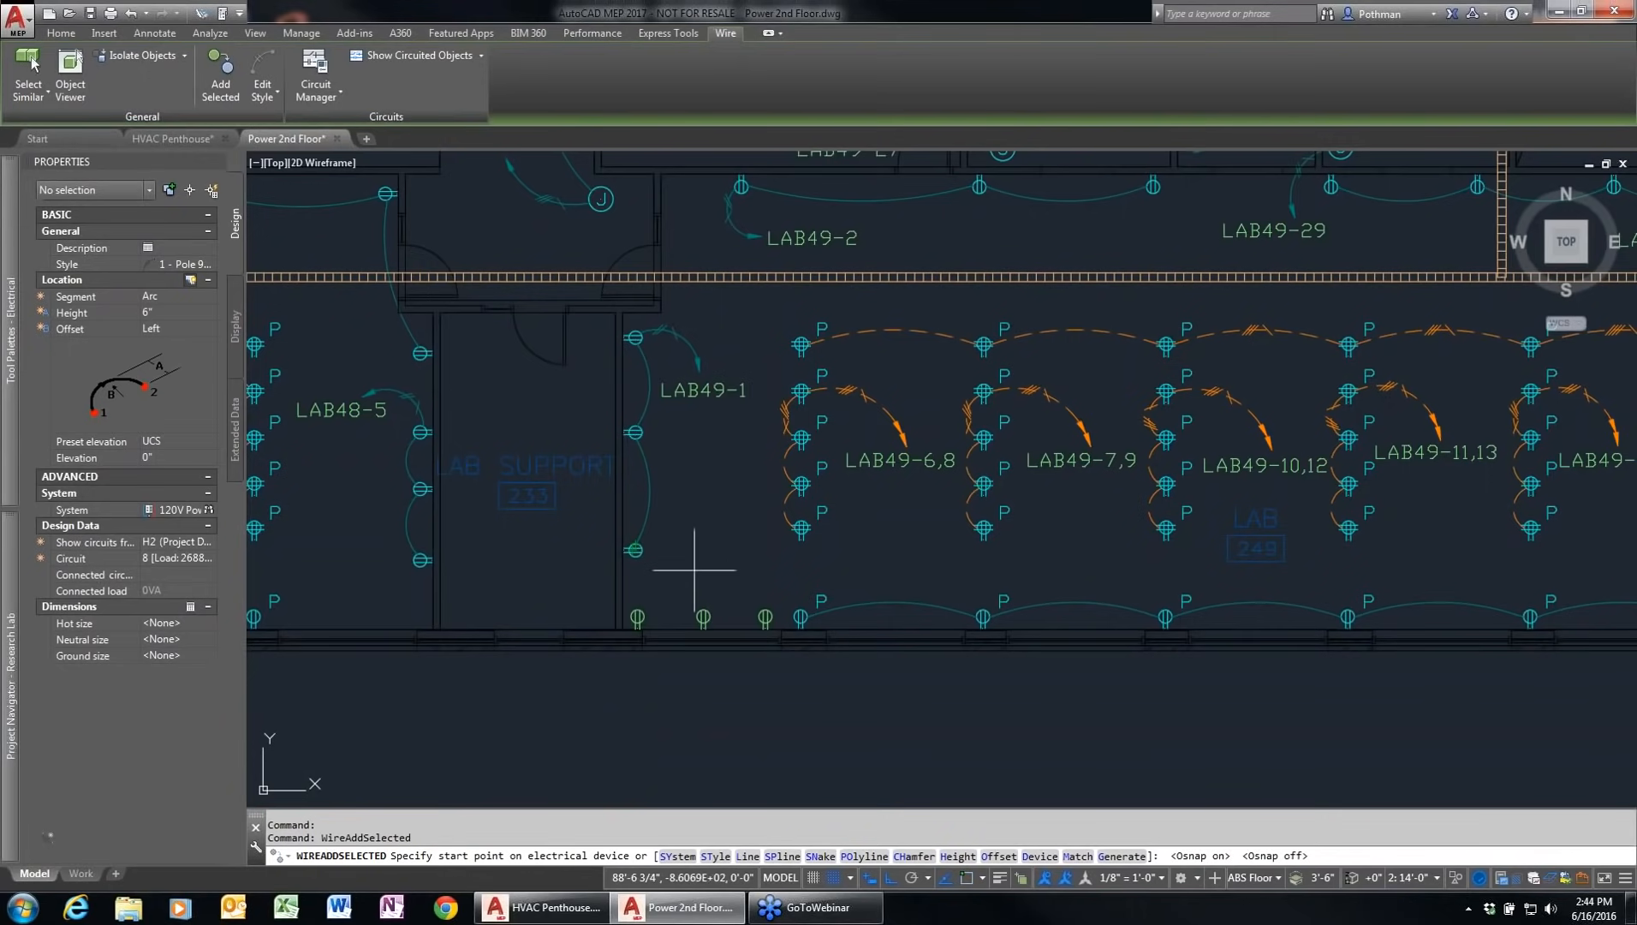
scroll(686, 571, "up", 4)
left_click(553, 517)
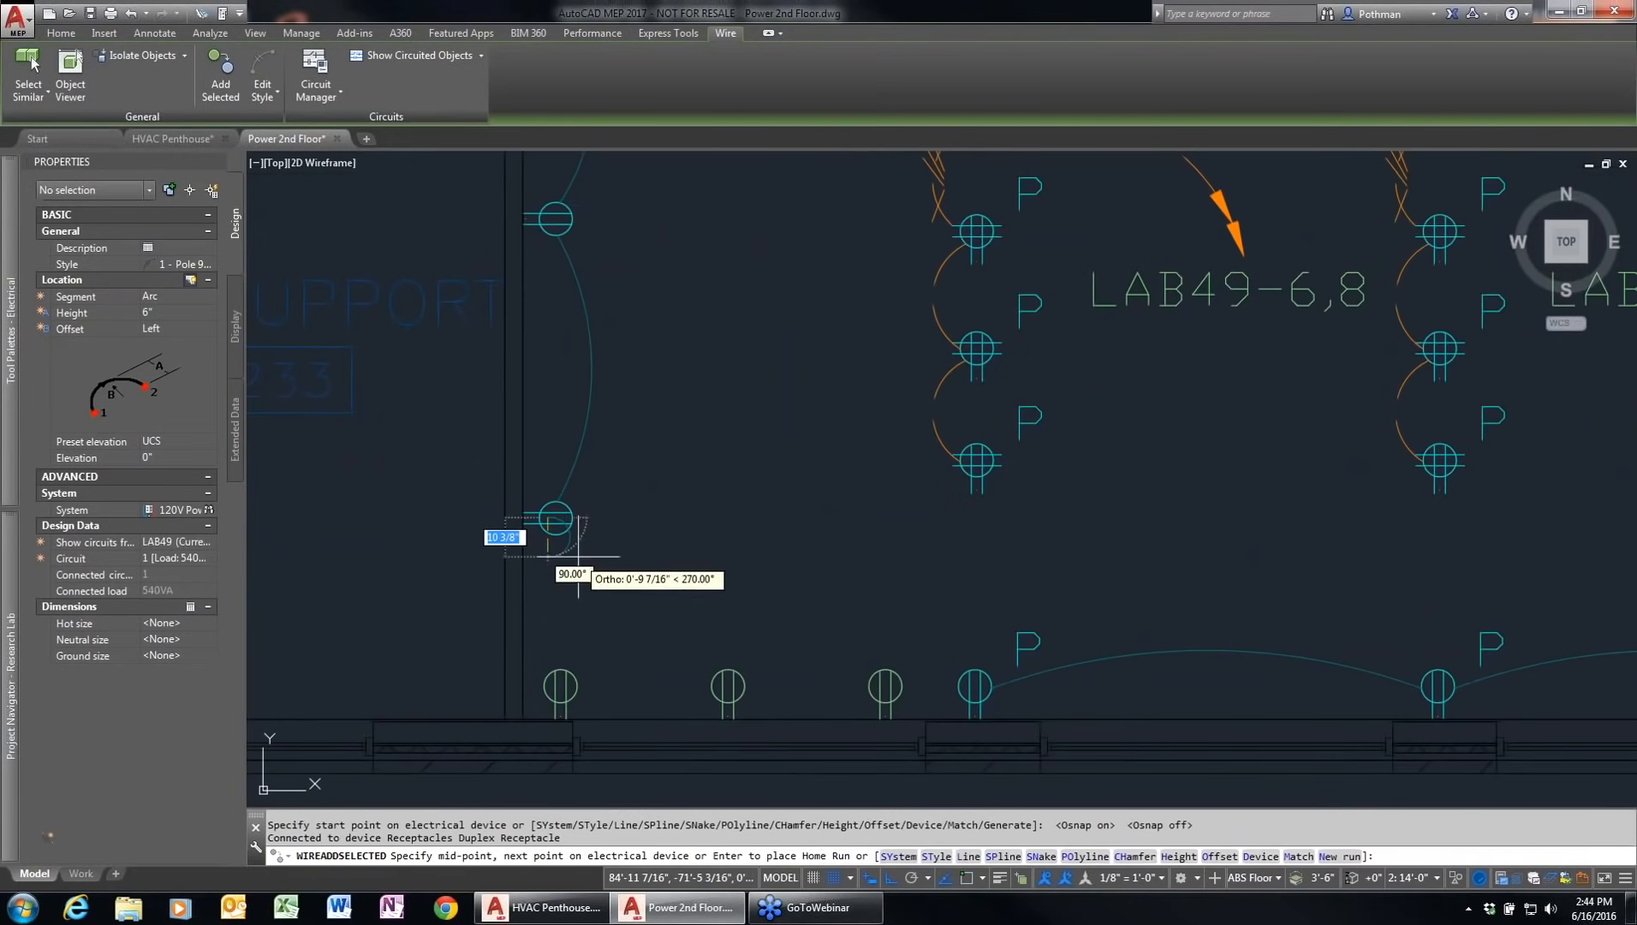
left_click(561, 685)
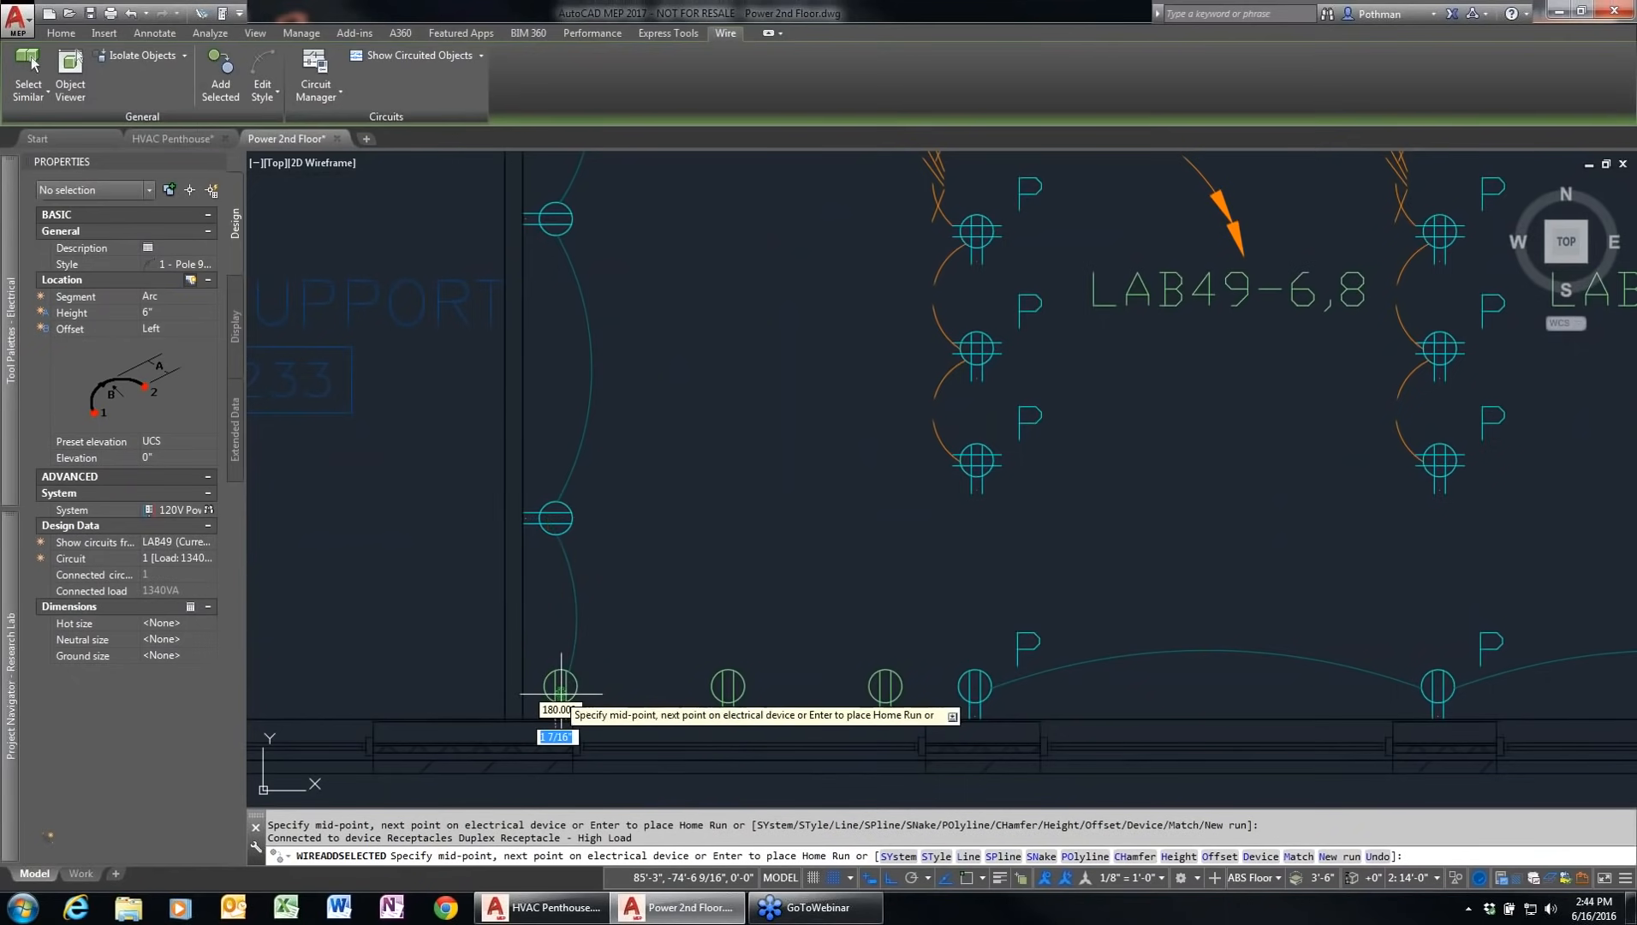
Step: Extend the wire through the other two green receptacles, accepting the circuit load each time, and finish without a home run
left_click(728, 685)
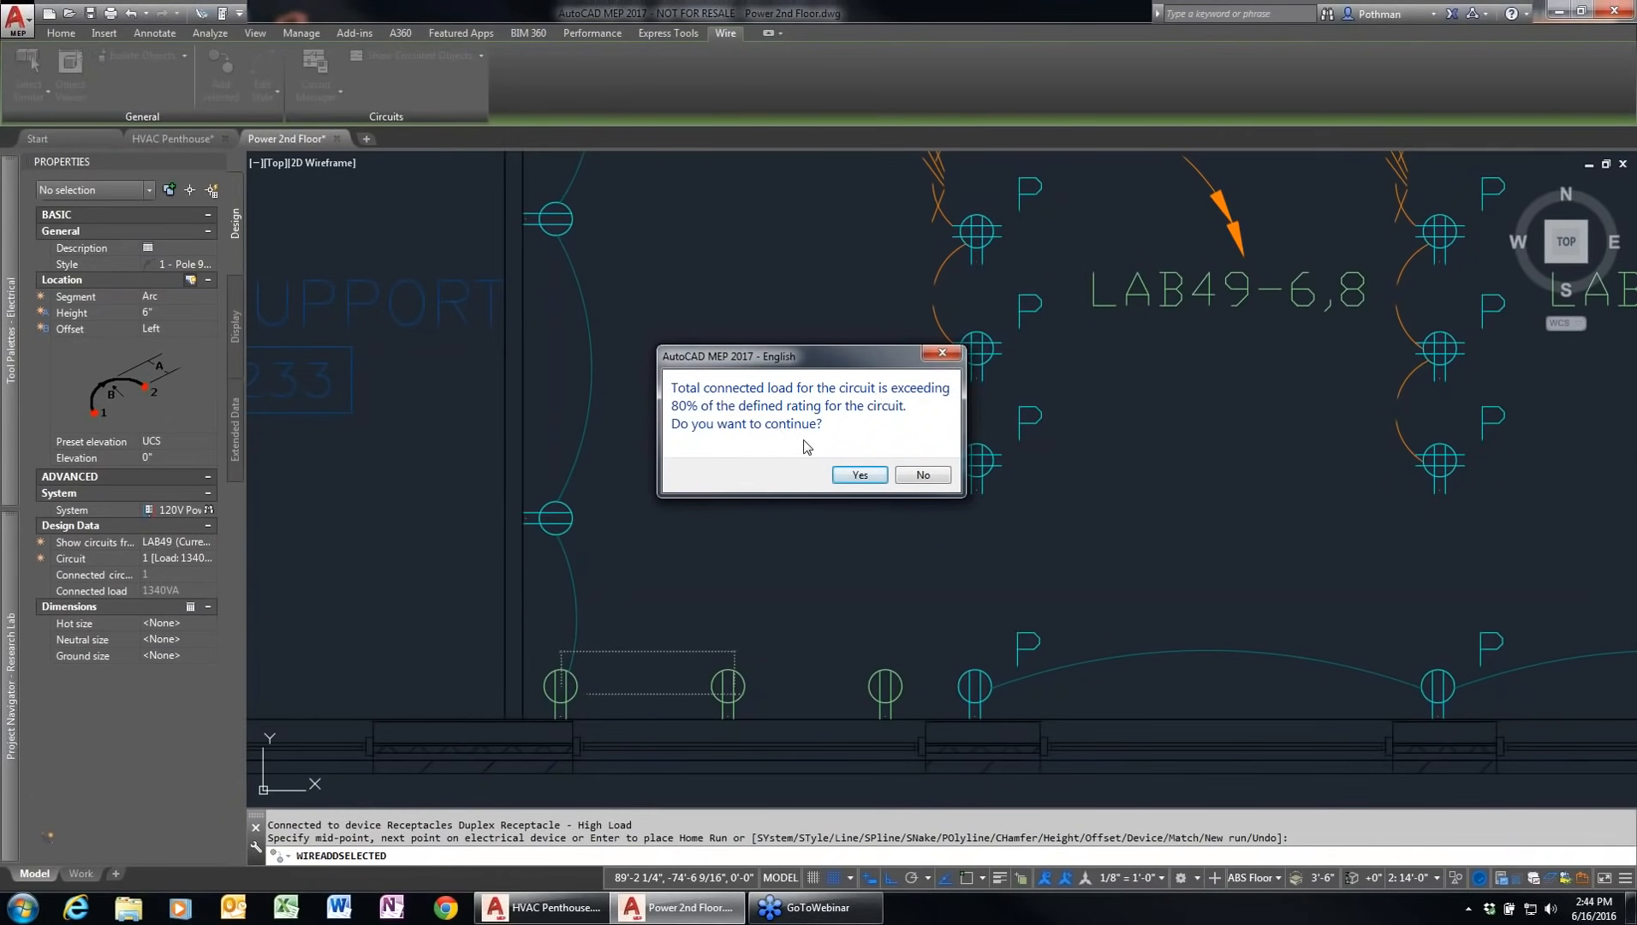
left_click(860, 475)
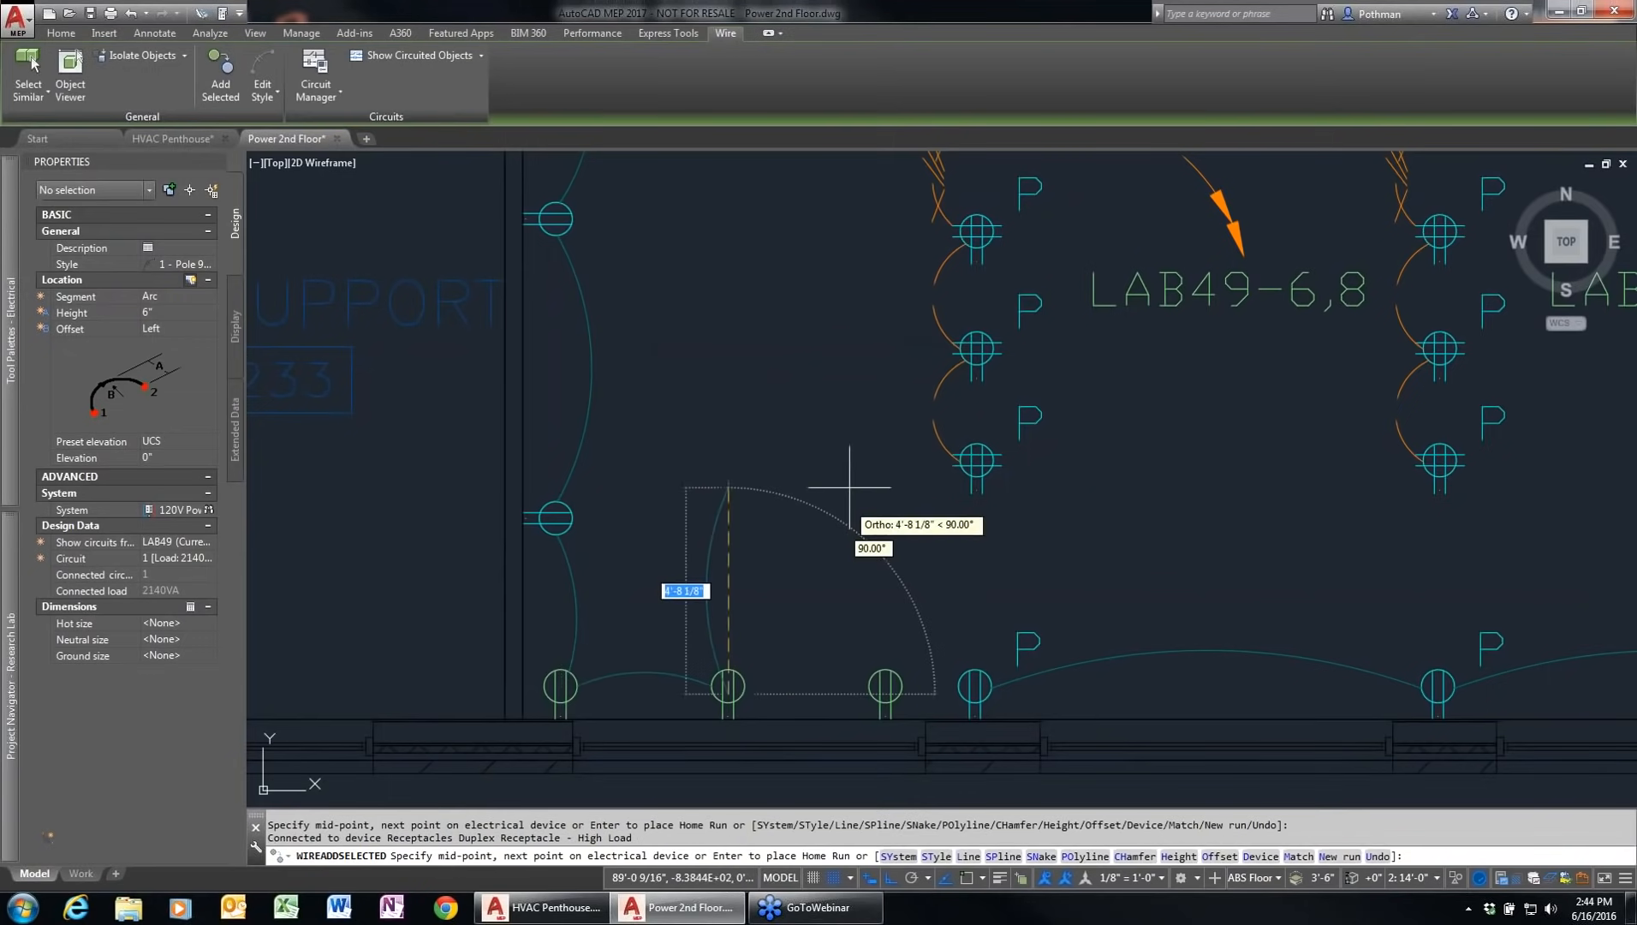
left_click(874, 684)
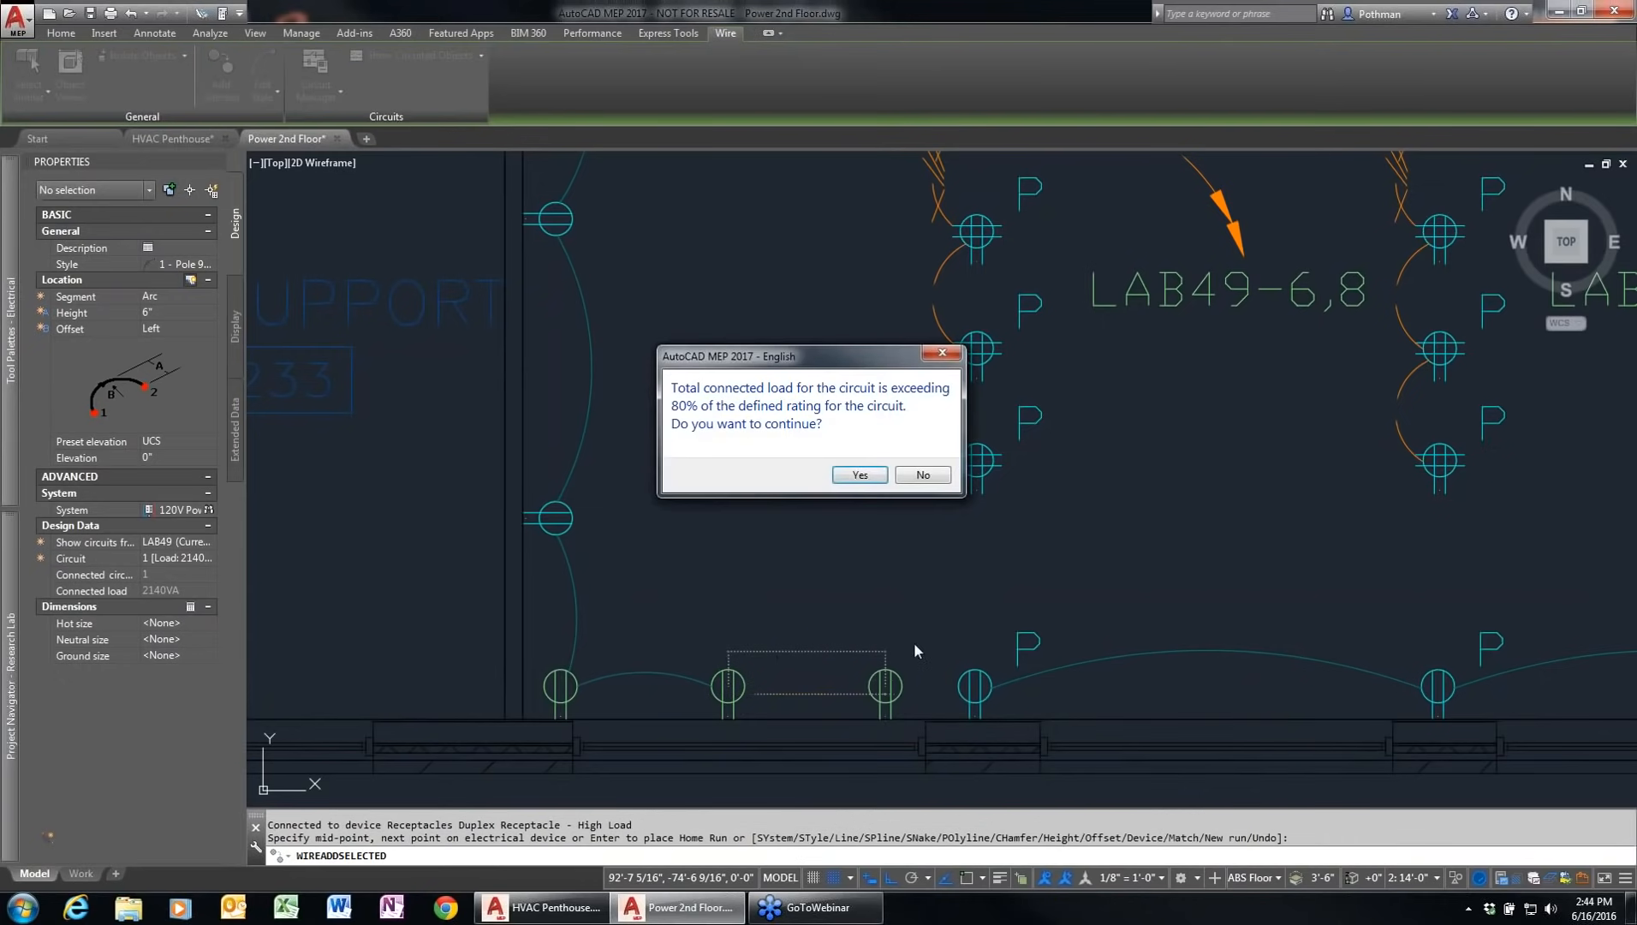
left_click(860, 475)
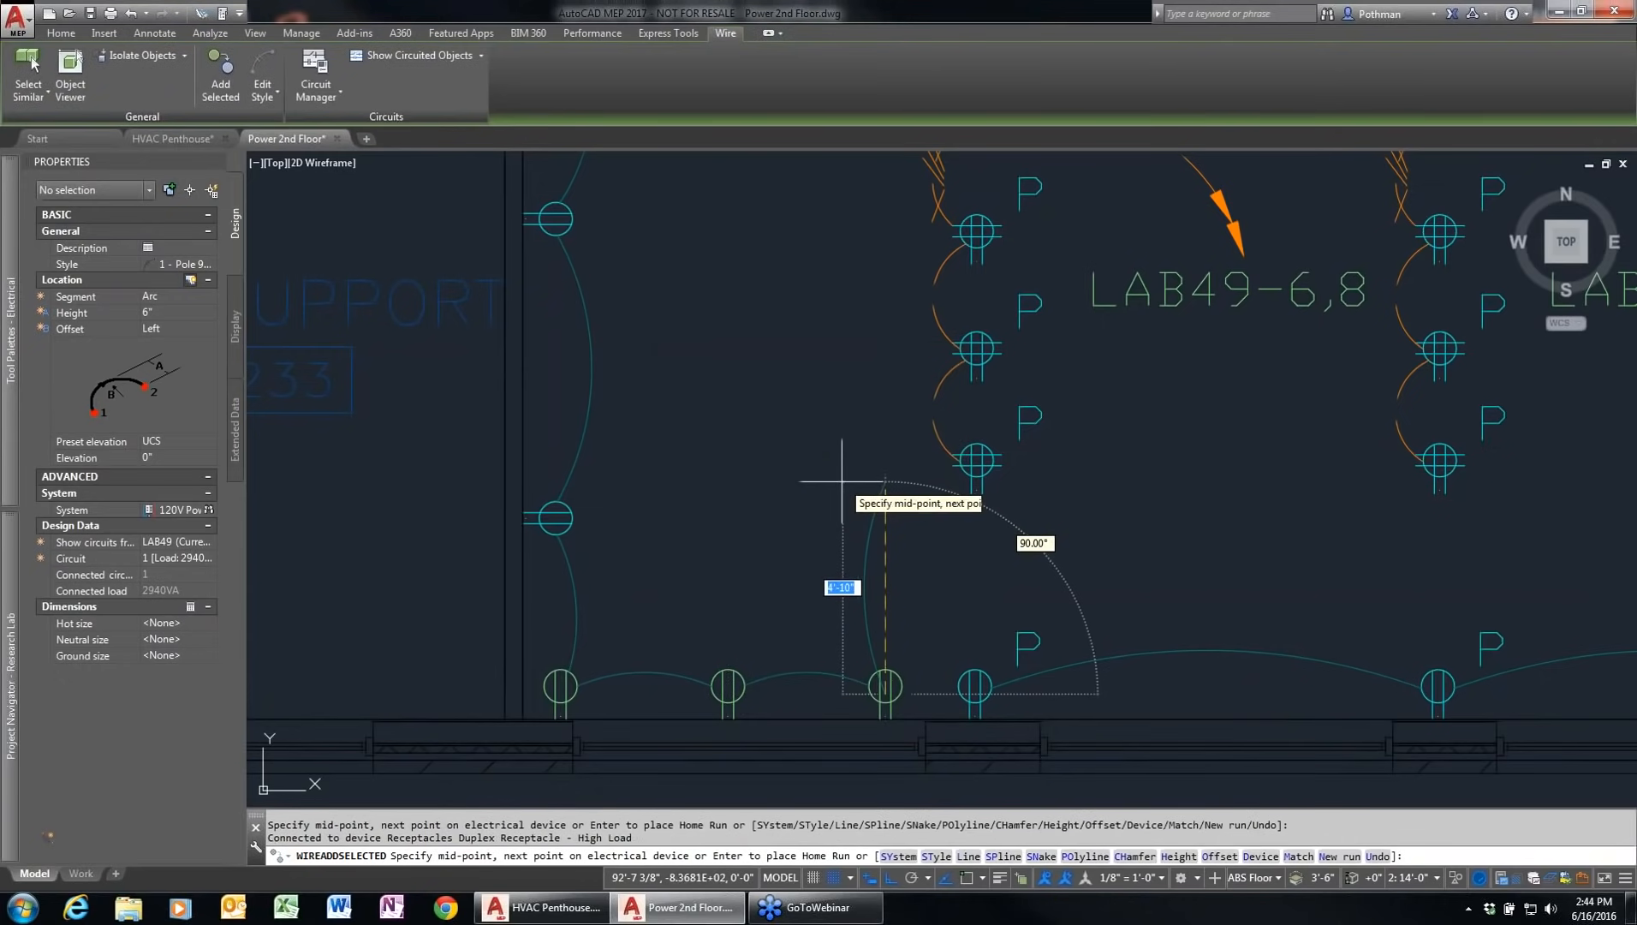
key("Return")
key("Return")
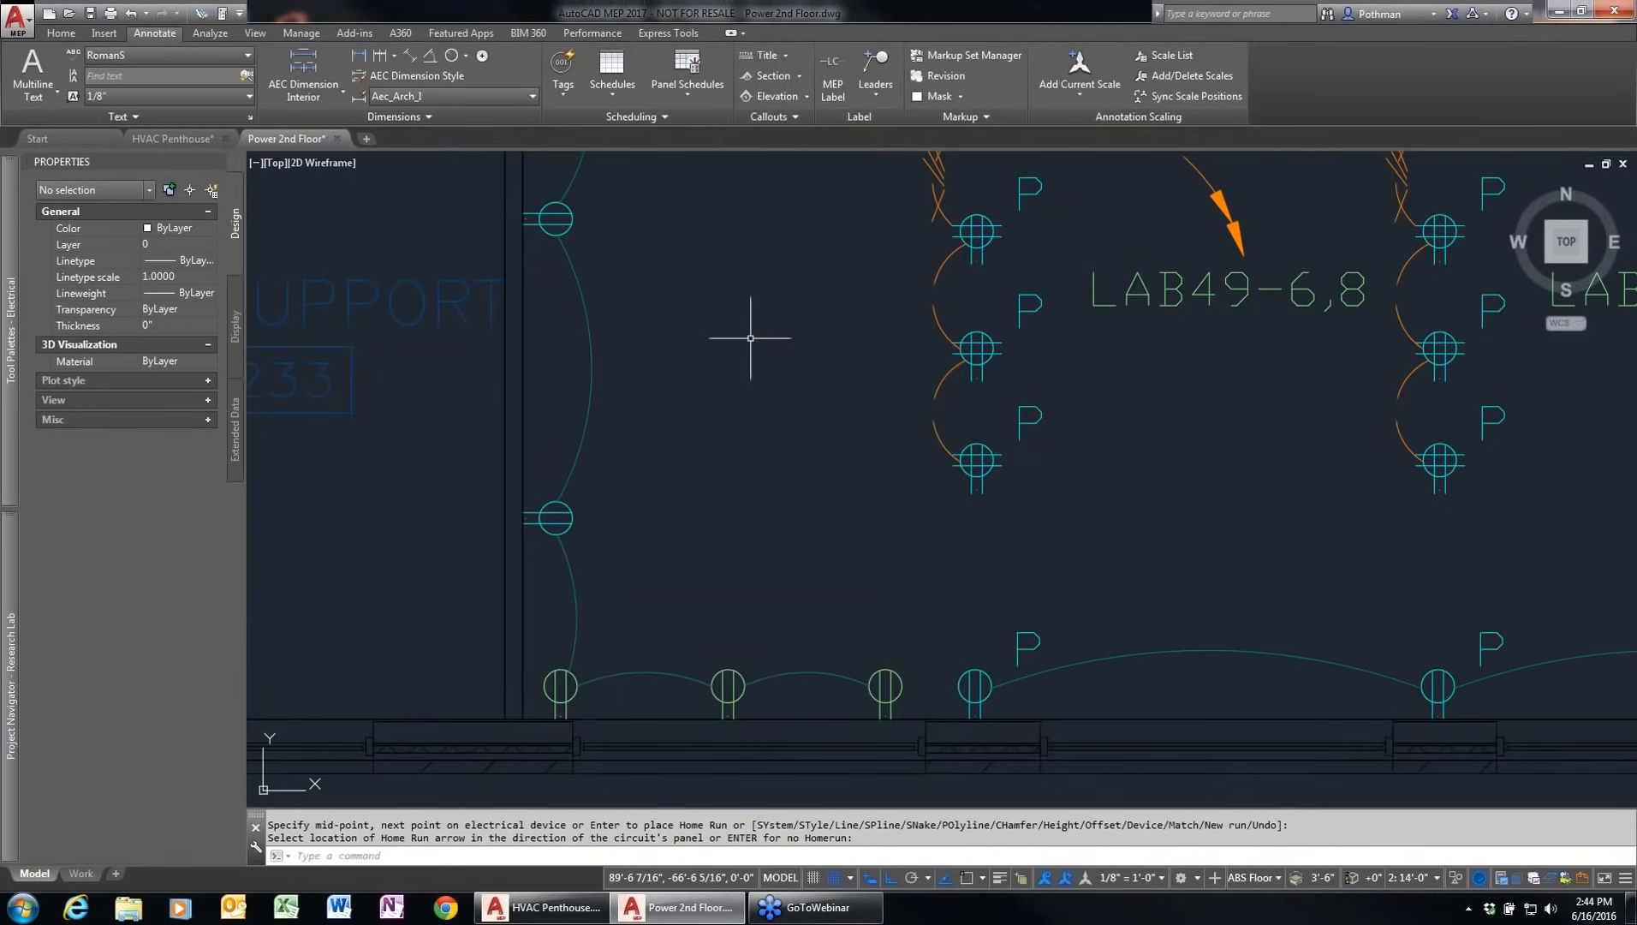
Step: Set the rating of circuit 1 on panel LAB49 to 40 in the Circuit Manager, trying 30 first, and close it
left_click(210, 32)
left_click(158, 86)
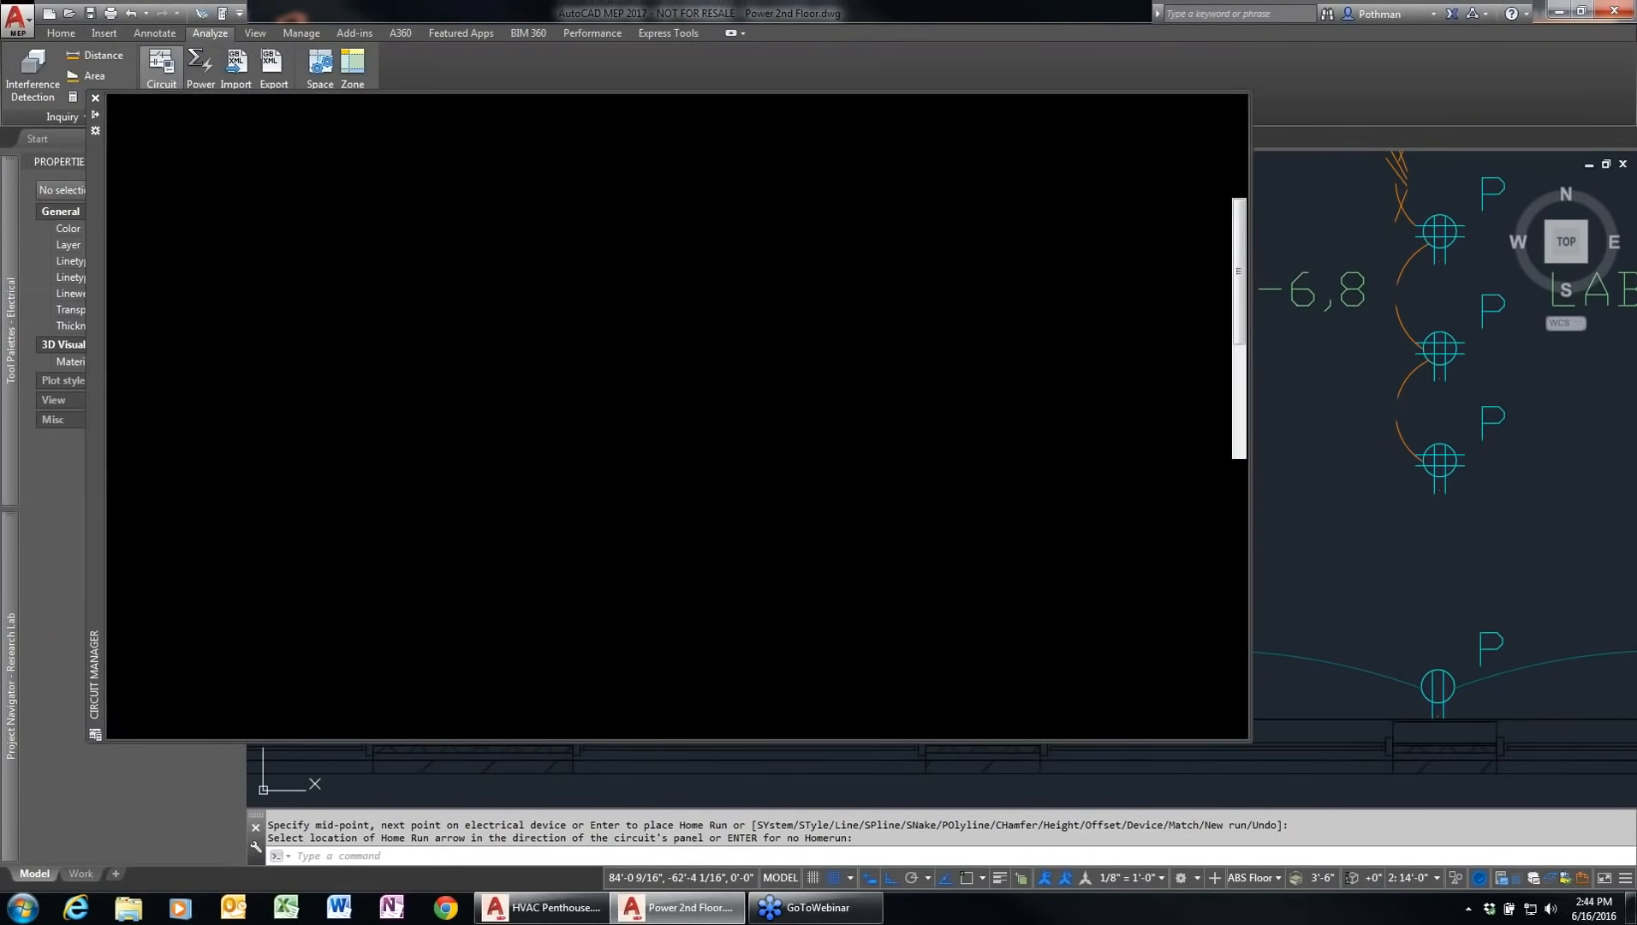
left_click(172, 174)
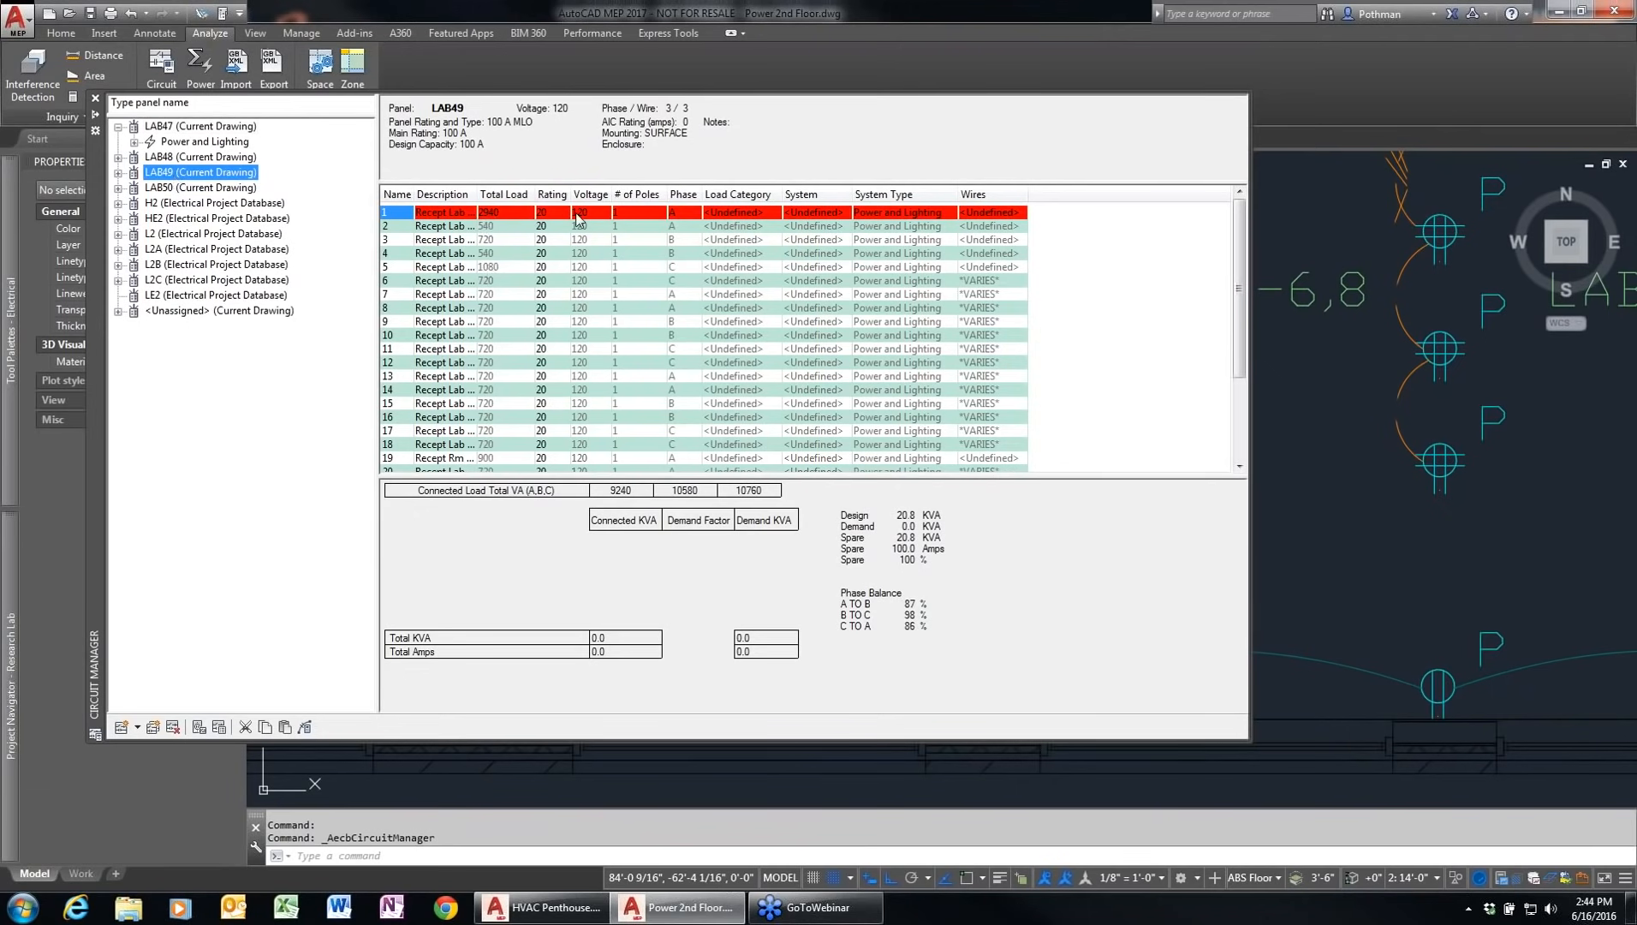
left_click(553, 212)
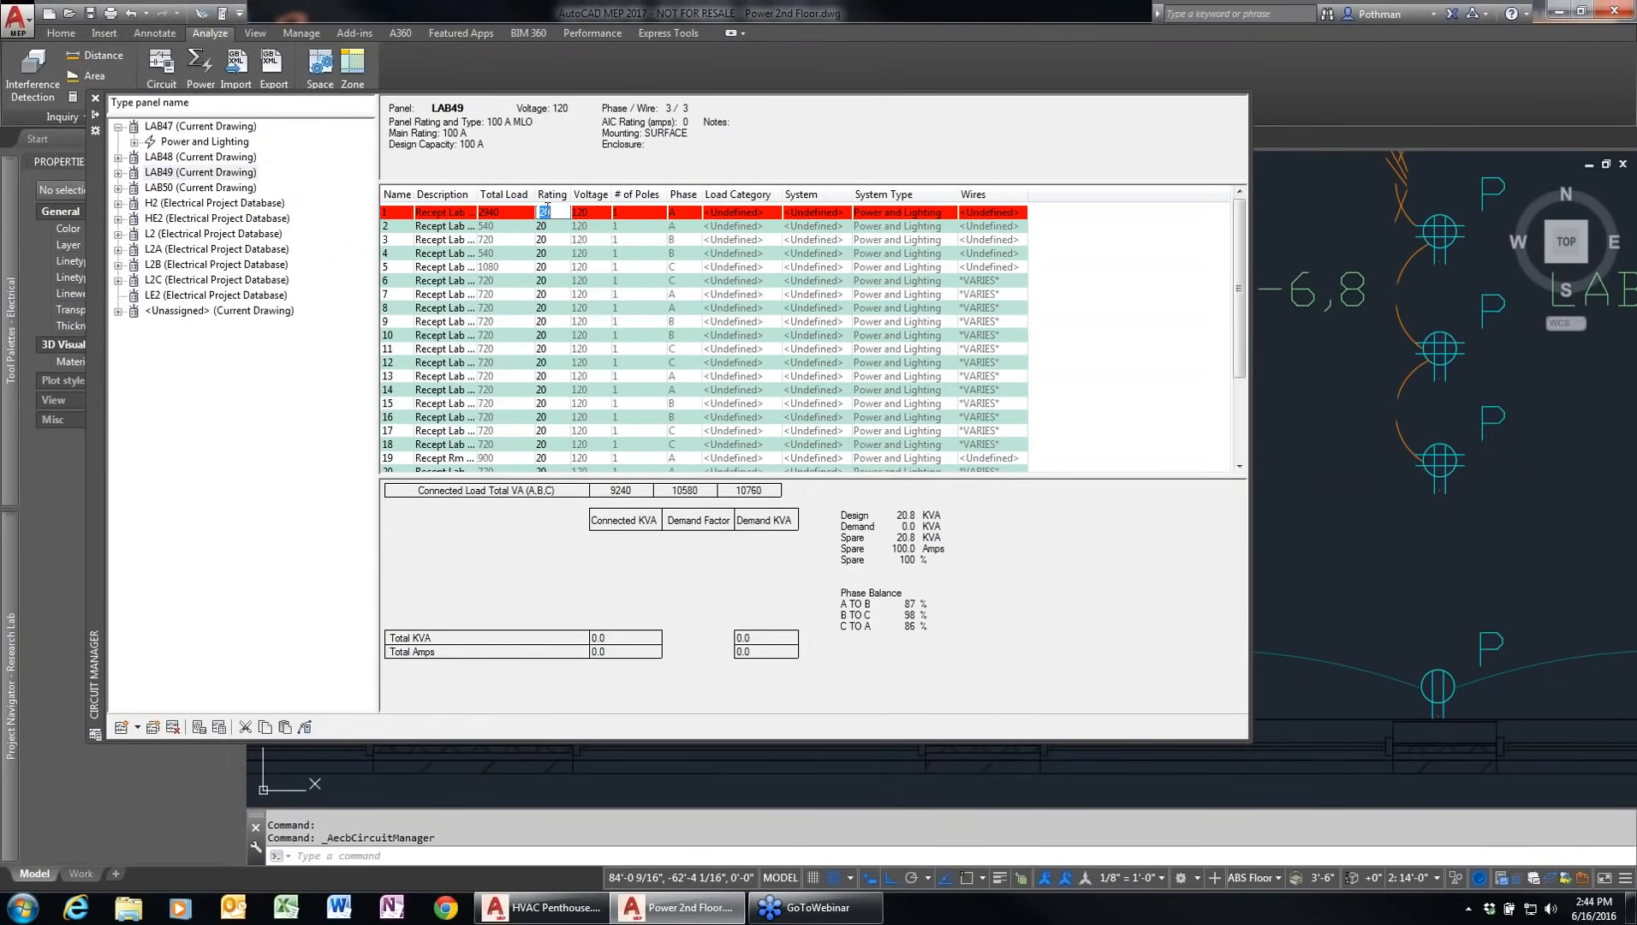
key("Return")
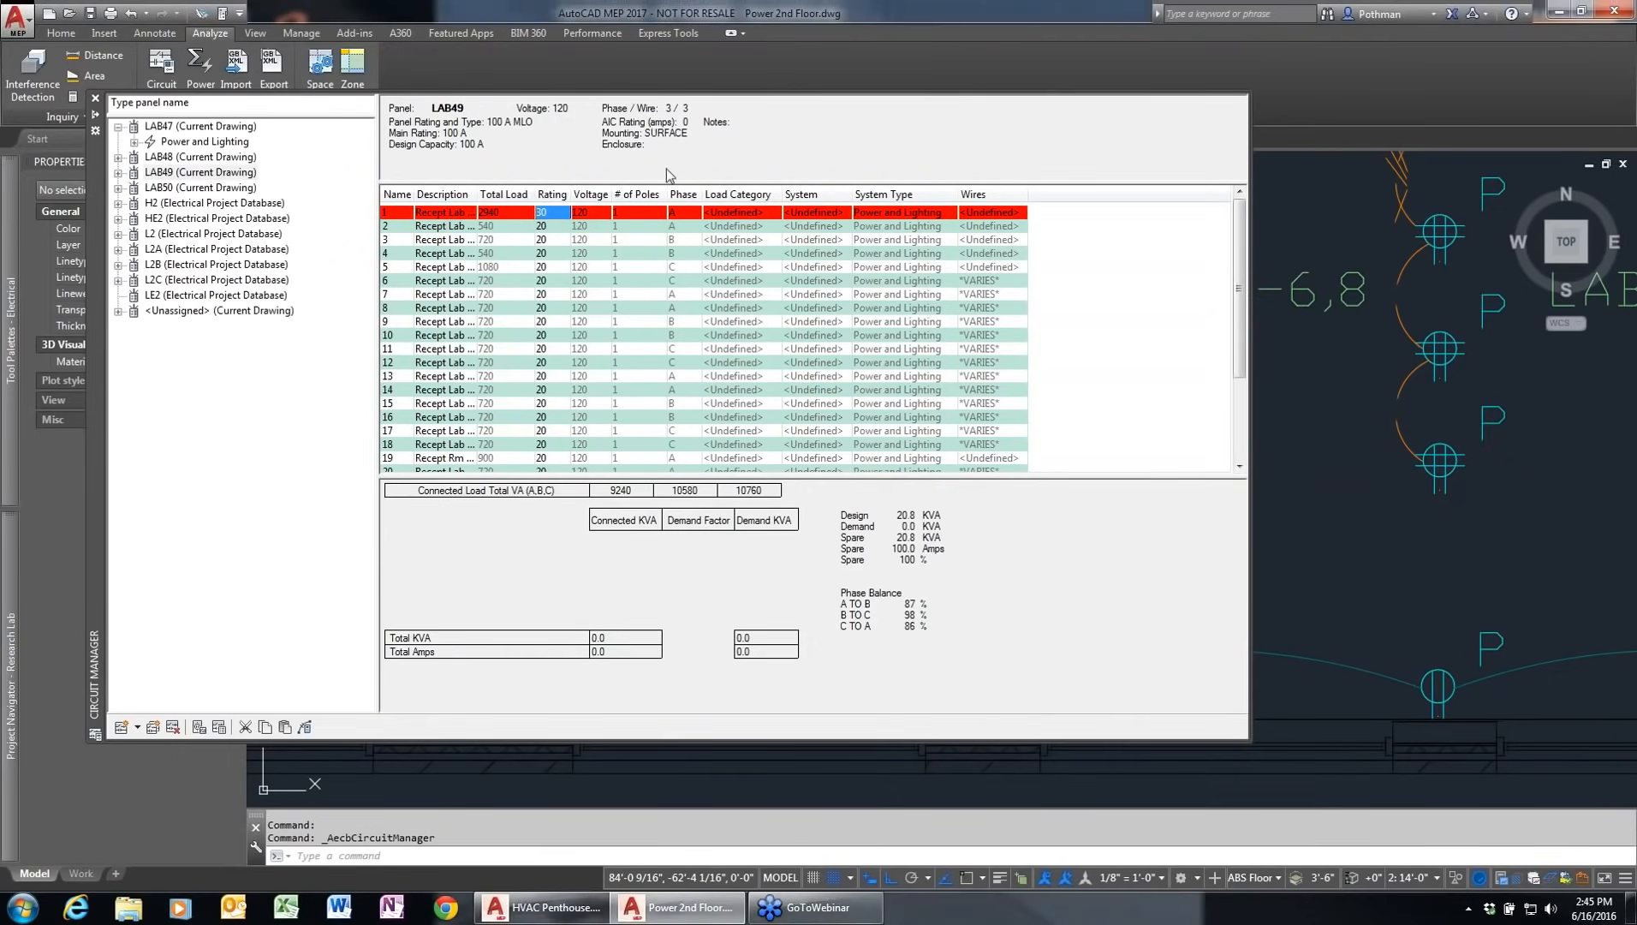
left_click(562, 214)
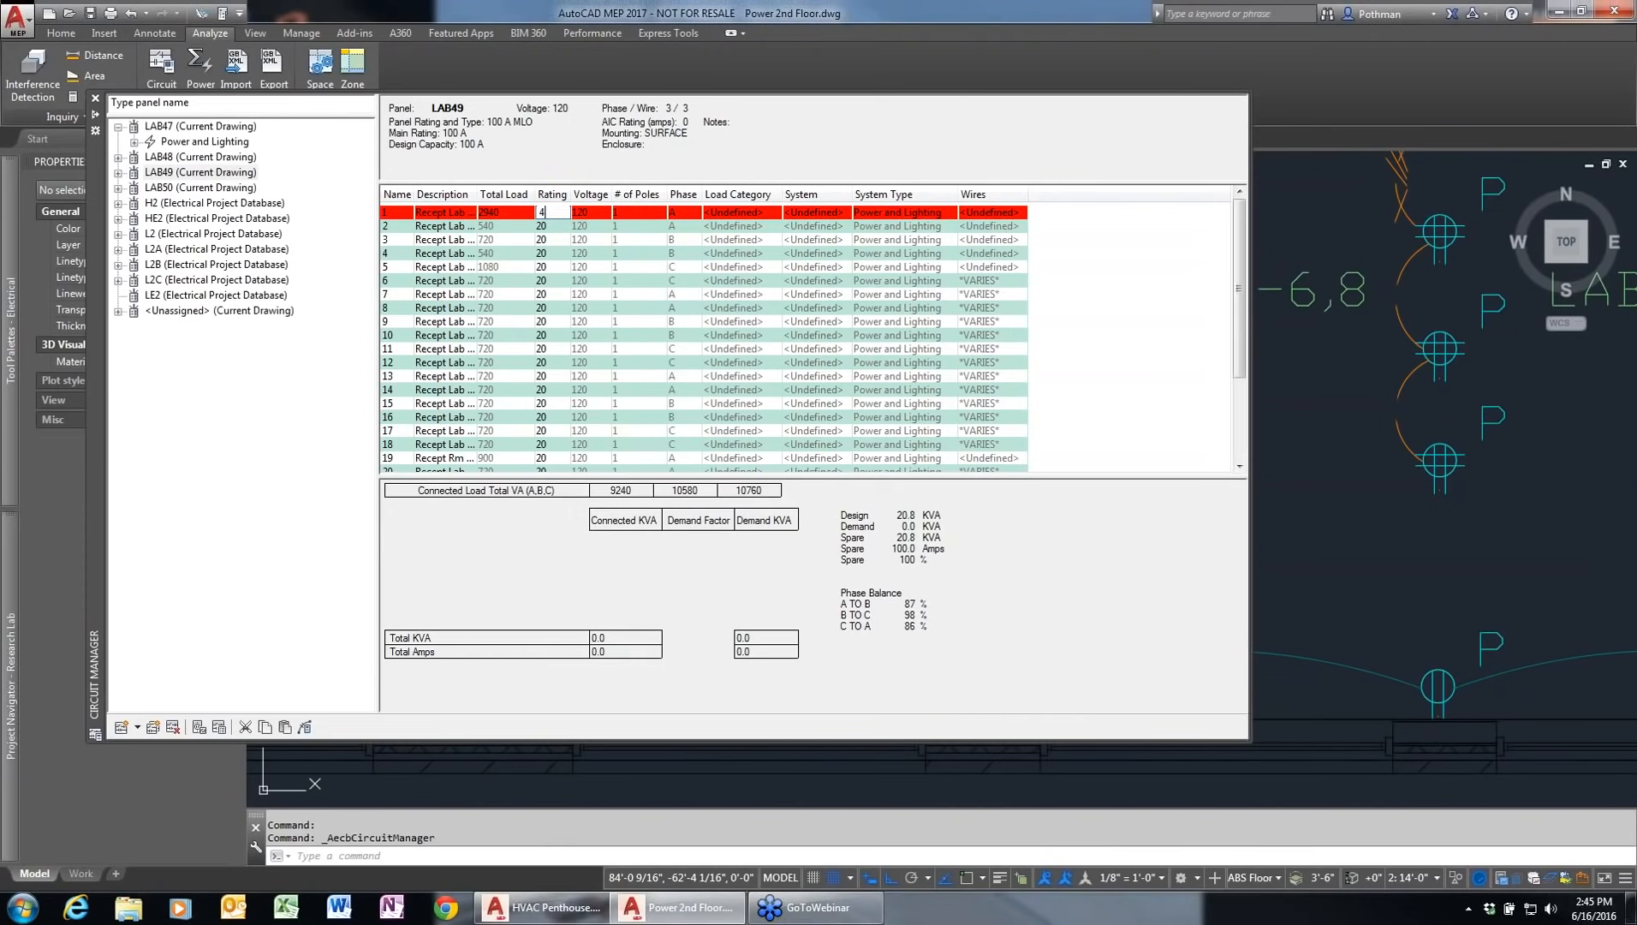
key("Return")
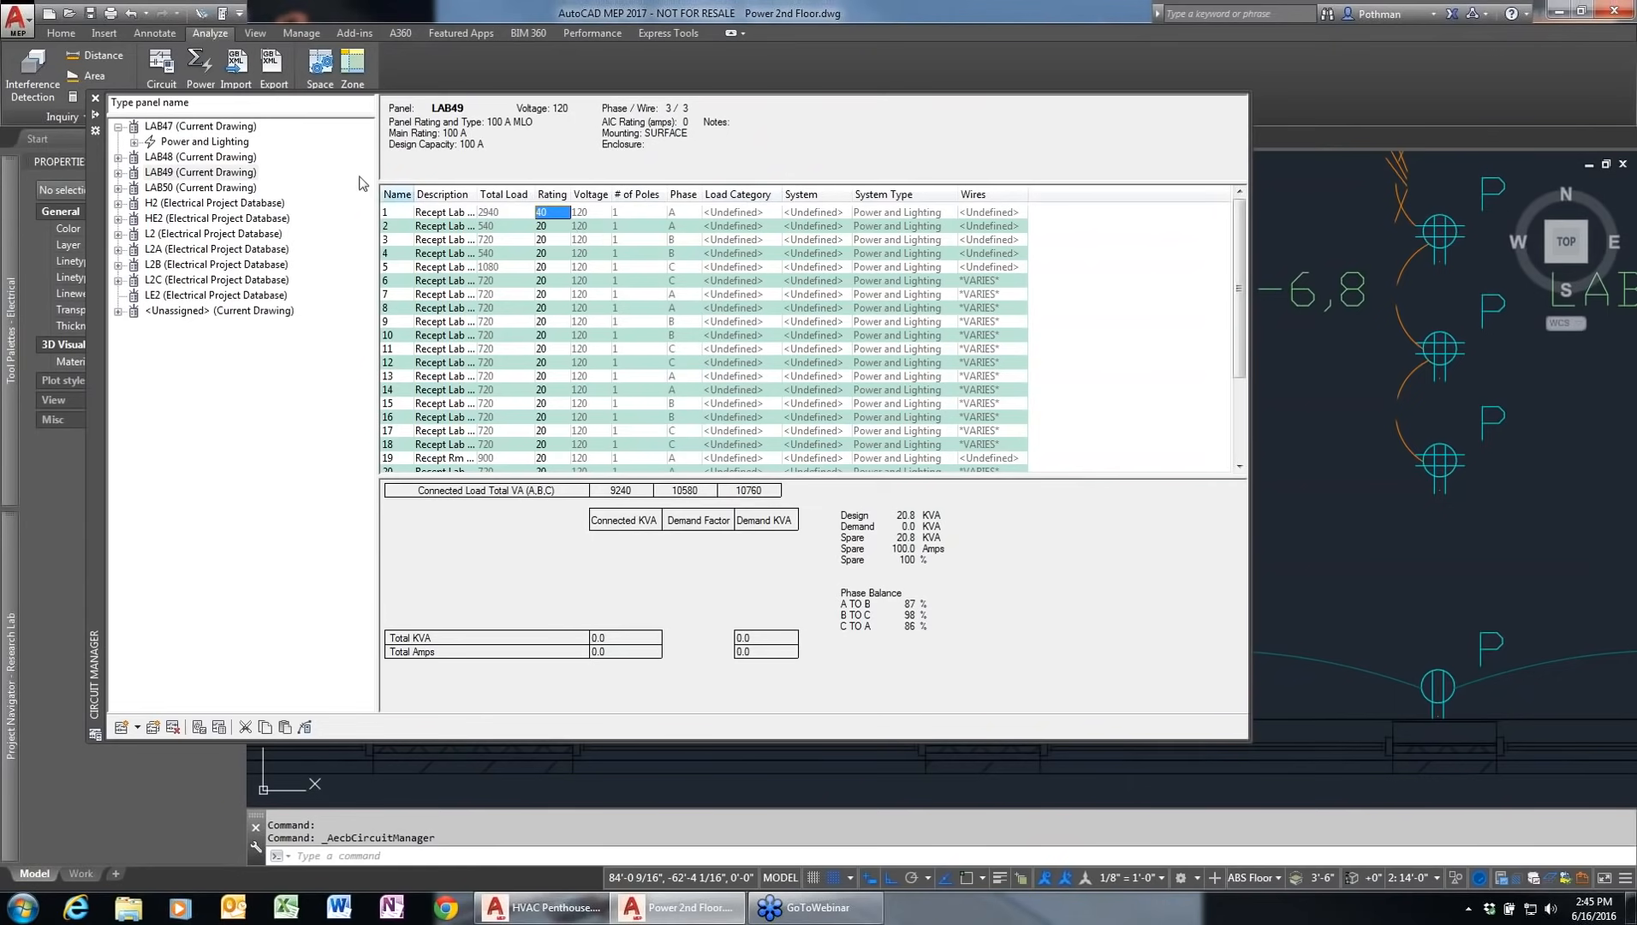
left_click(95, 103)
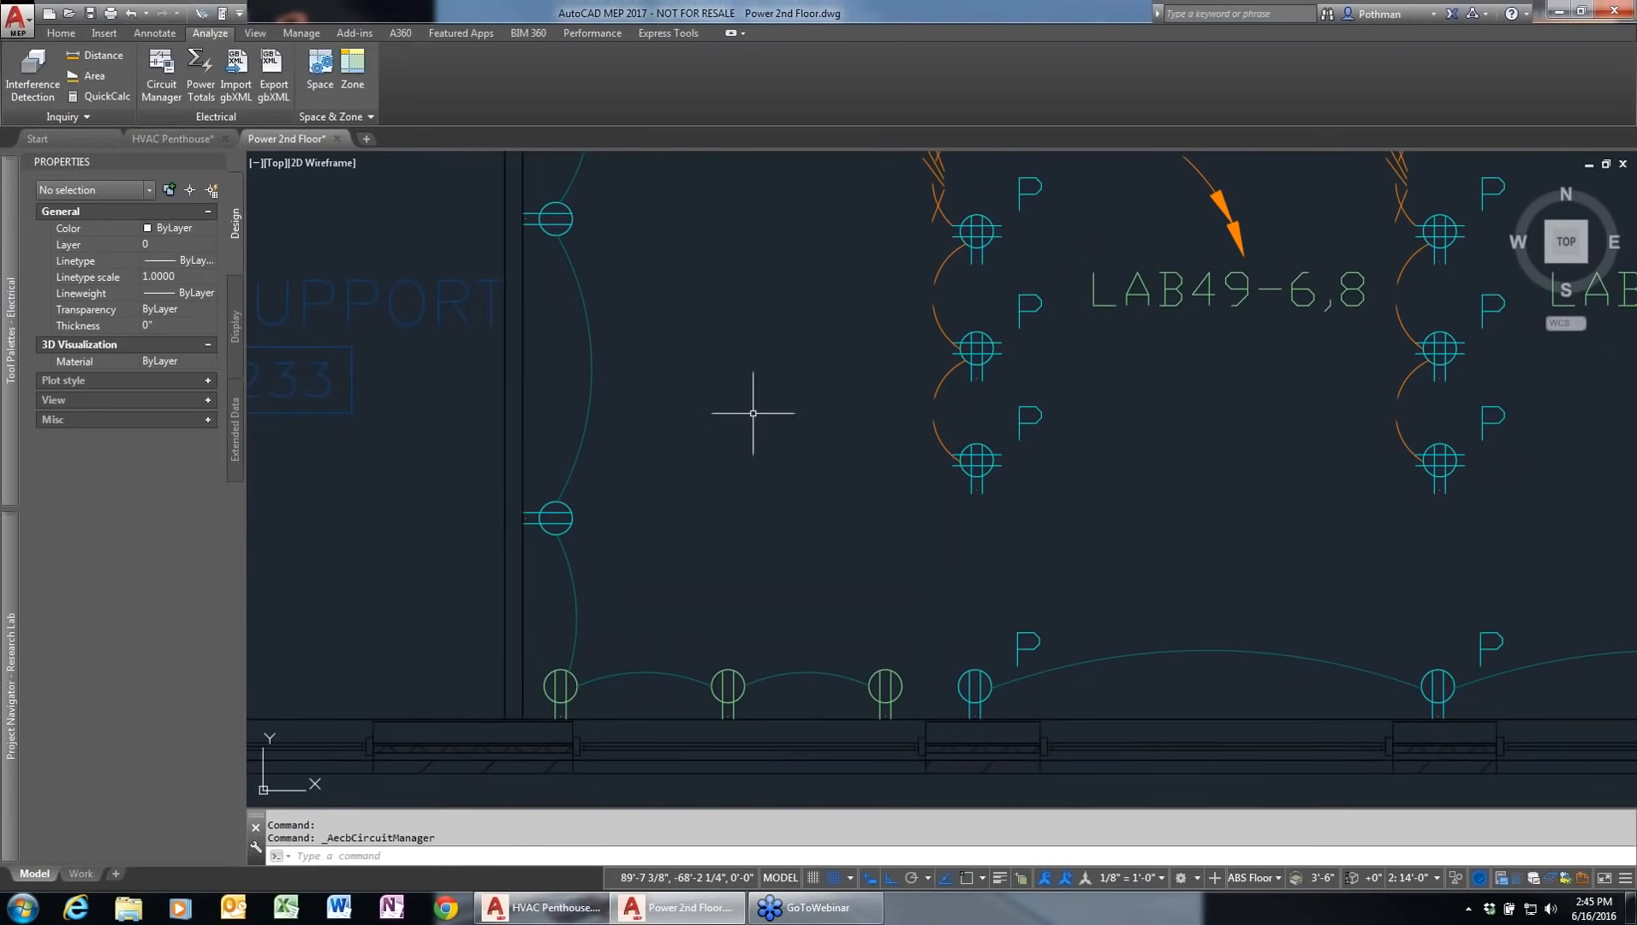
Step: Place a 3-phase branch panel schedule for panel LAB49 below the floor plan, using the Branch Panel Three Phase style
scroll(781, 472, "down", 2)
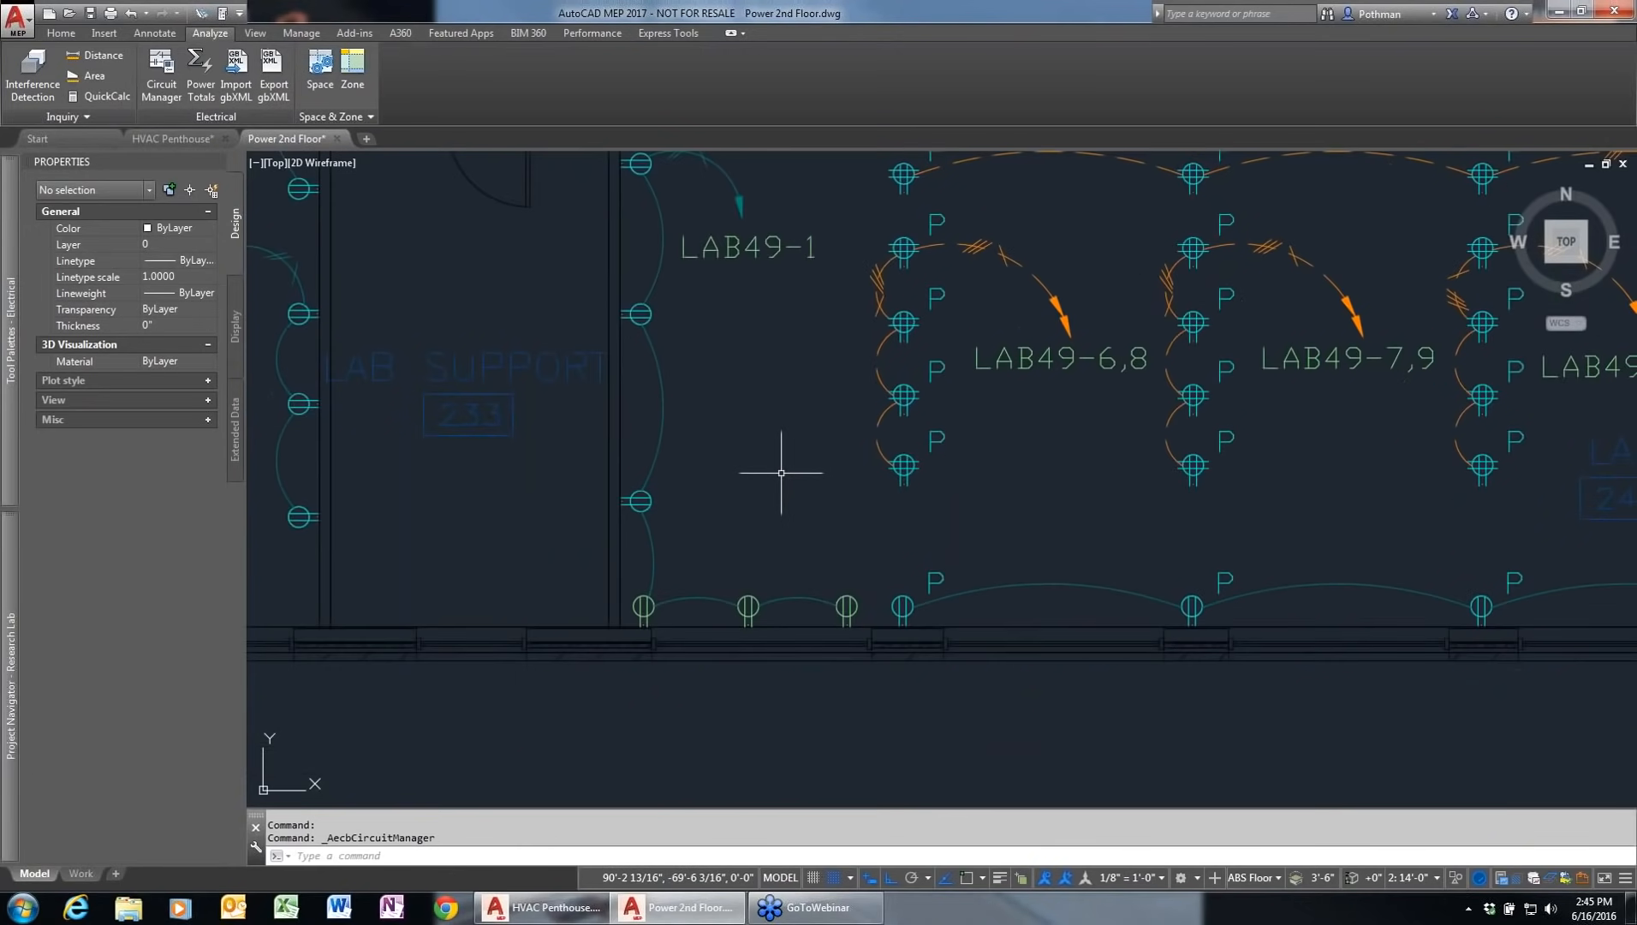
scroll(779, 476, "down", 2)
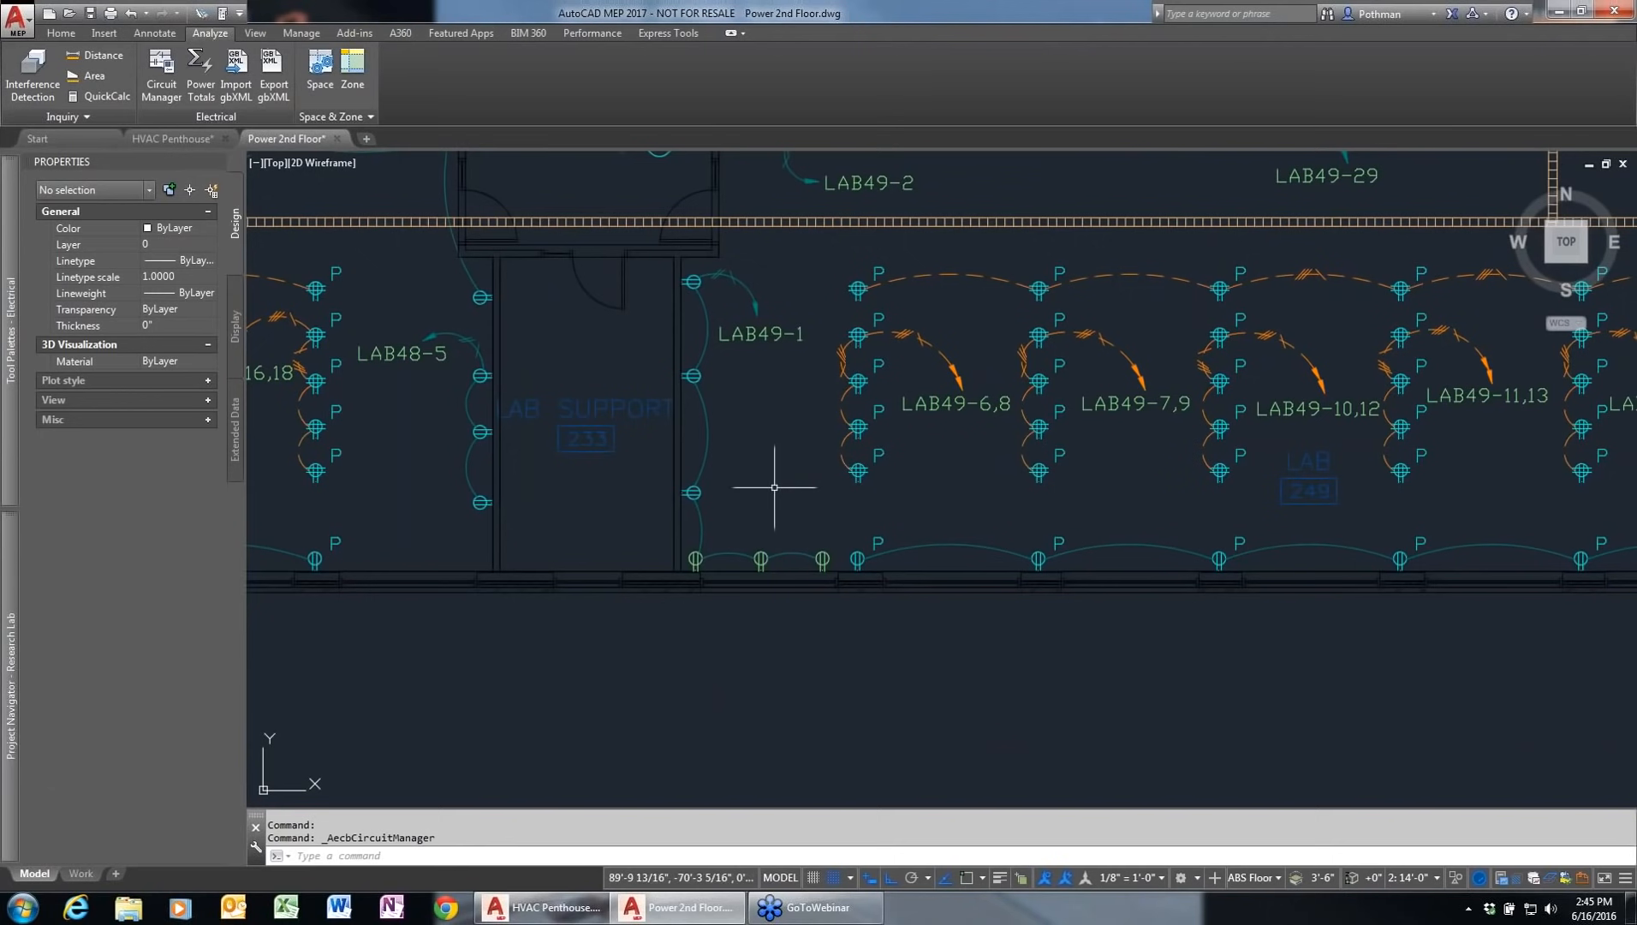
scroll(774, 484, "down", 4)
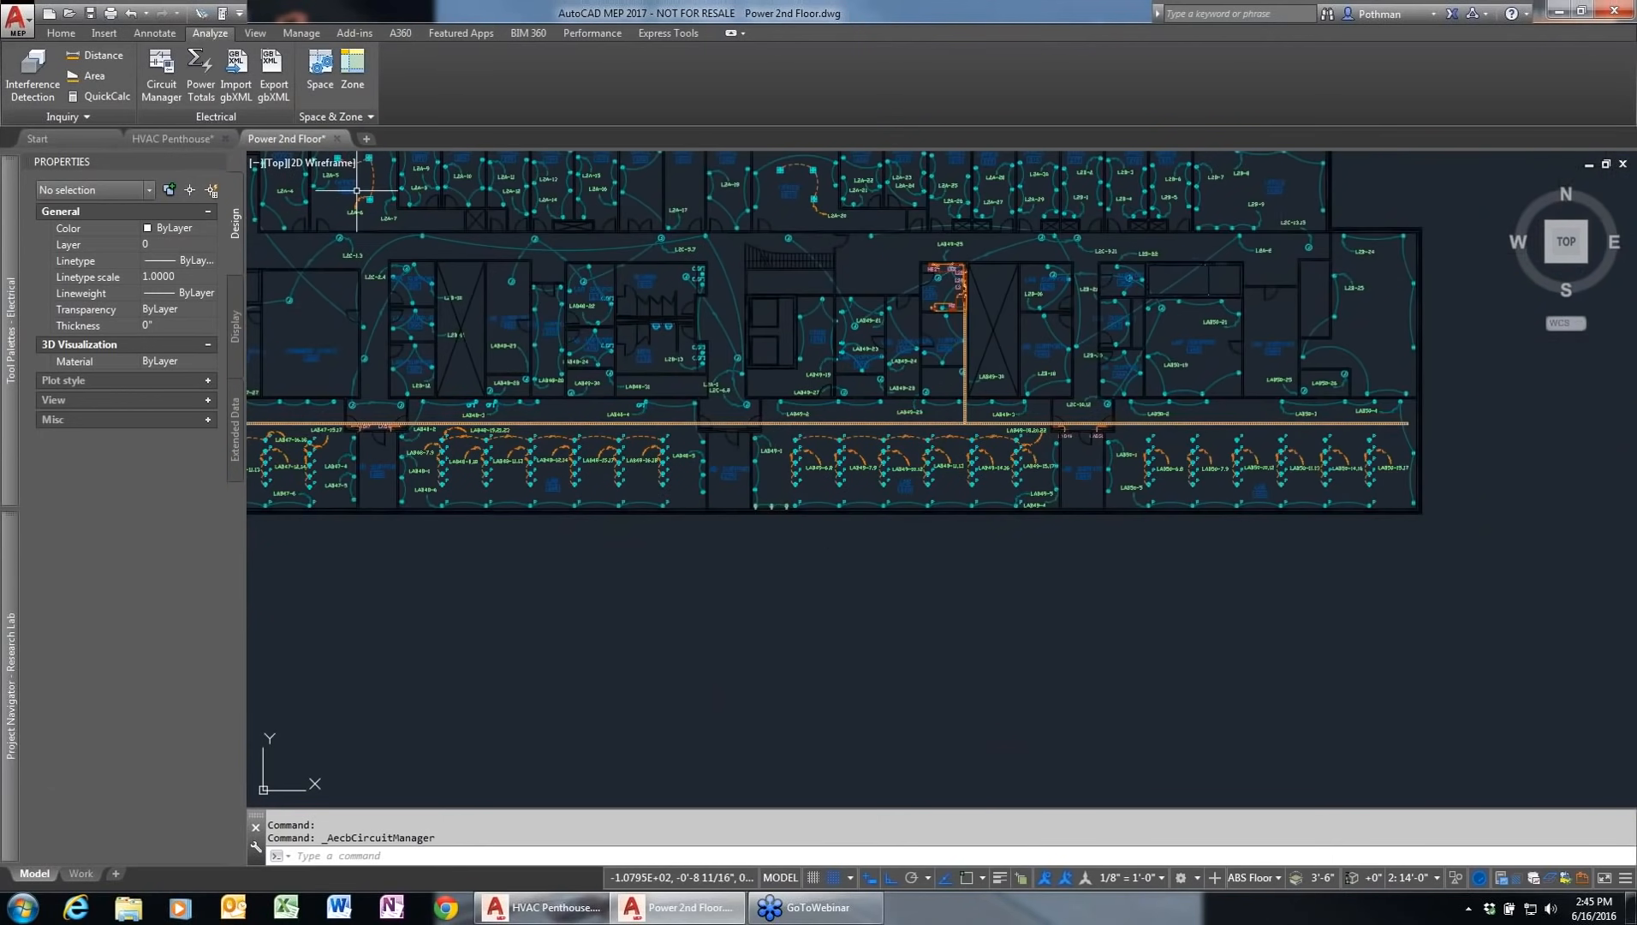
left_click(154, 32)
left_click(688, 85)
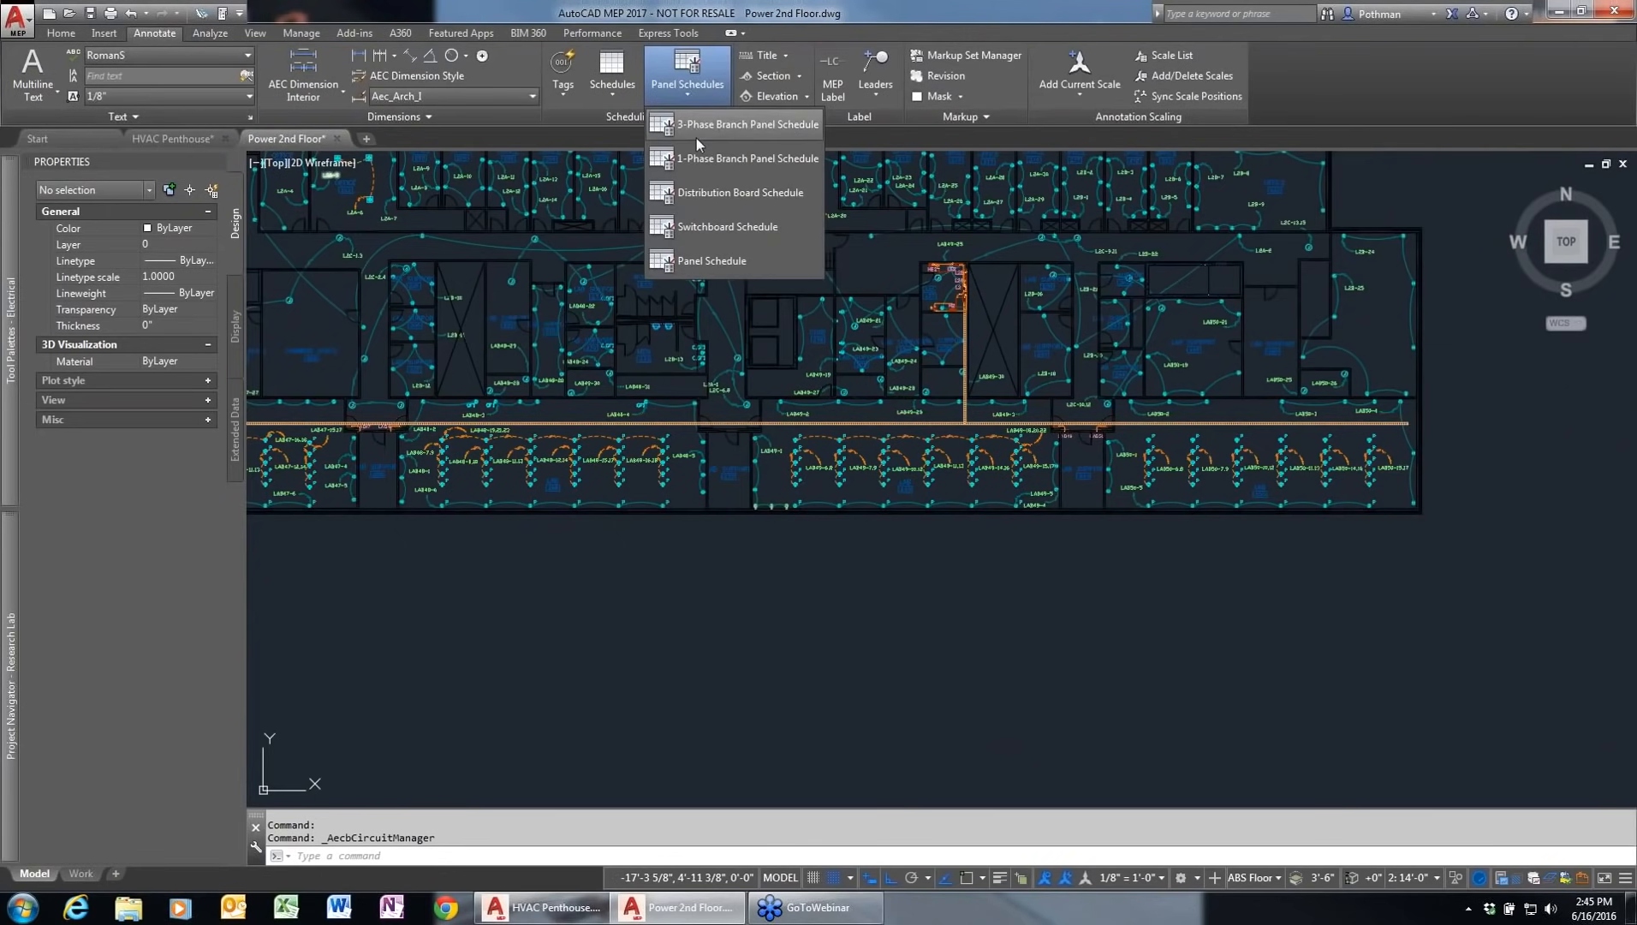
left_click(711, 124)
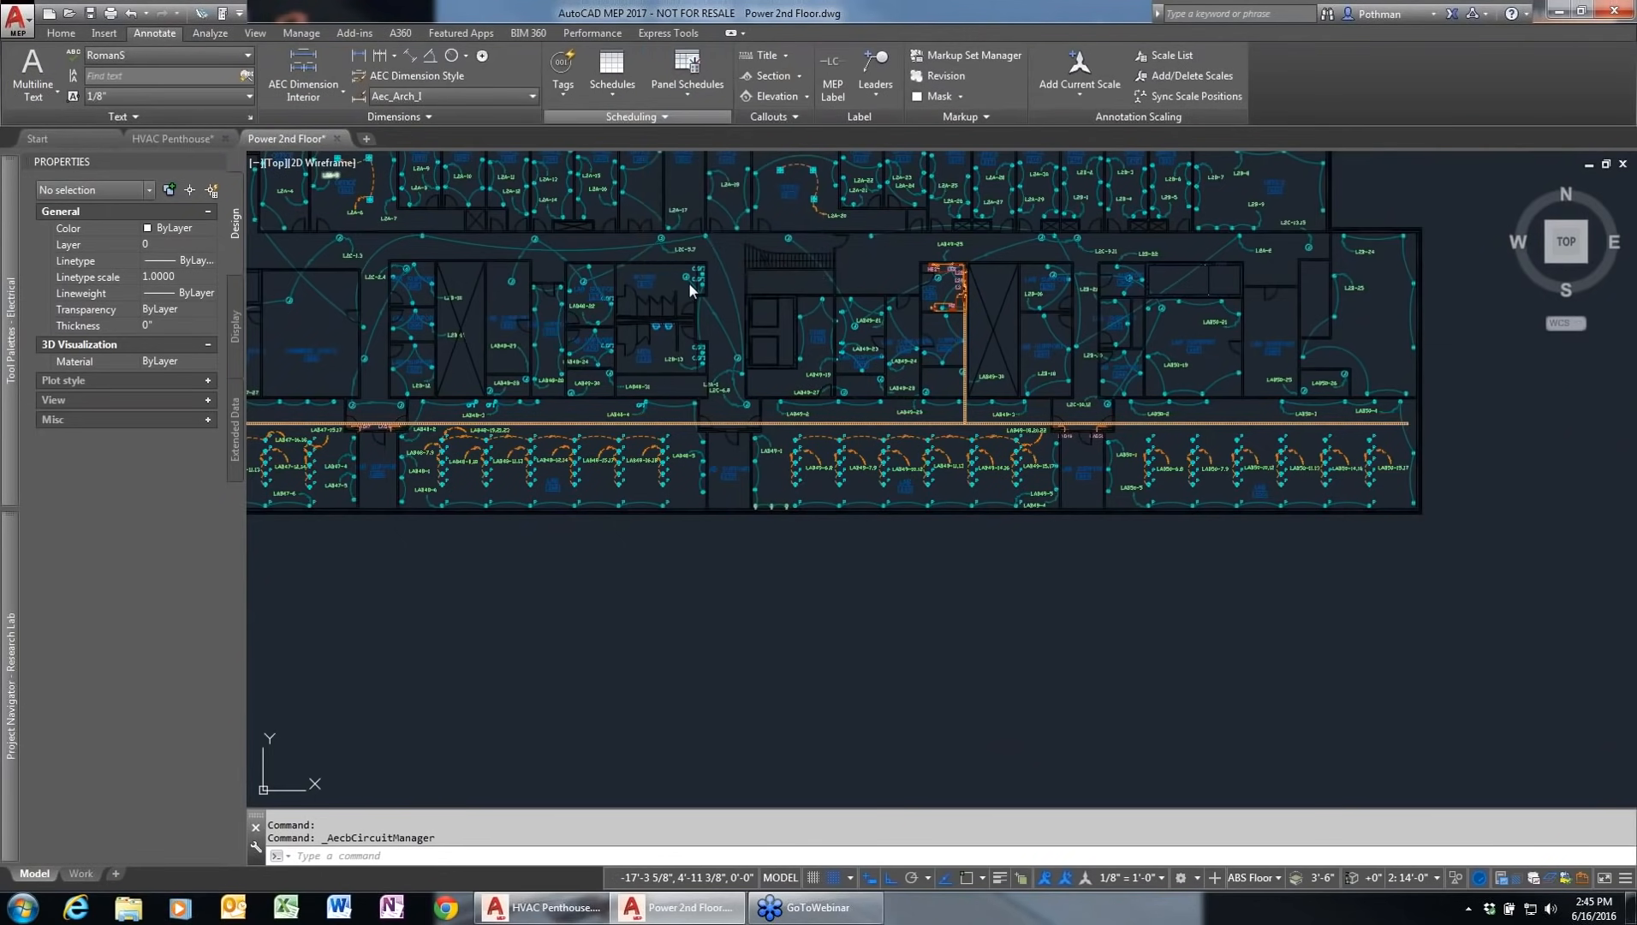
left_click(574, 389)
left_click(563, 407)
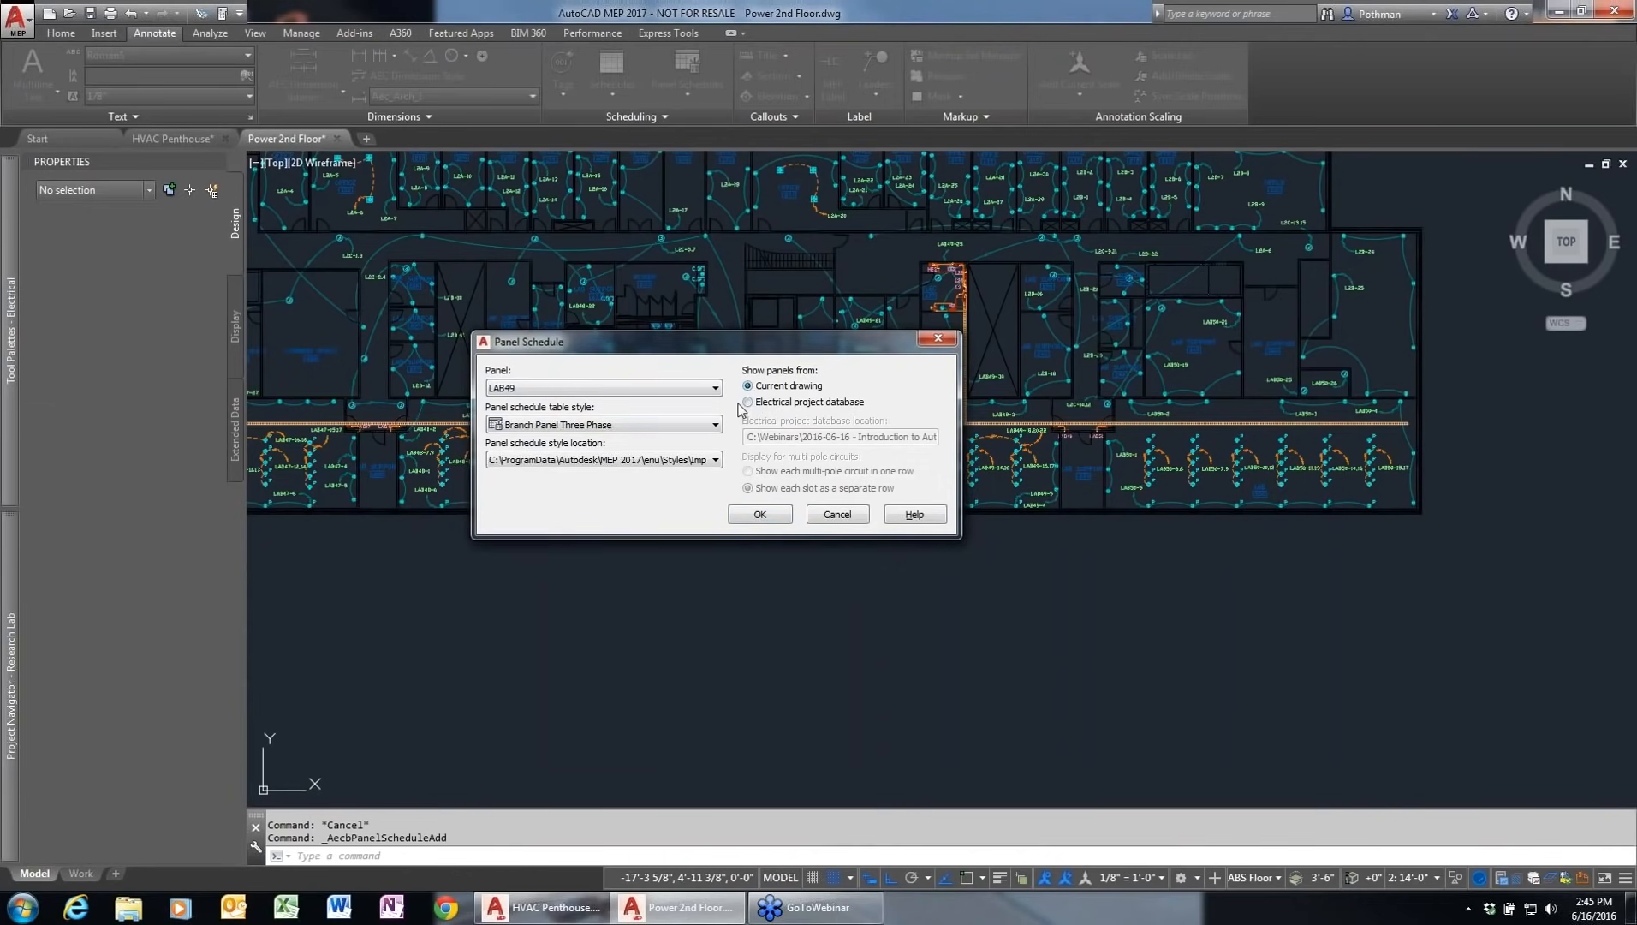
left_click(760, 516)
left_click(650, 539)
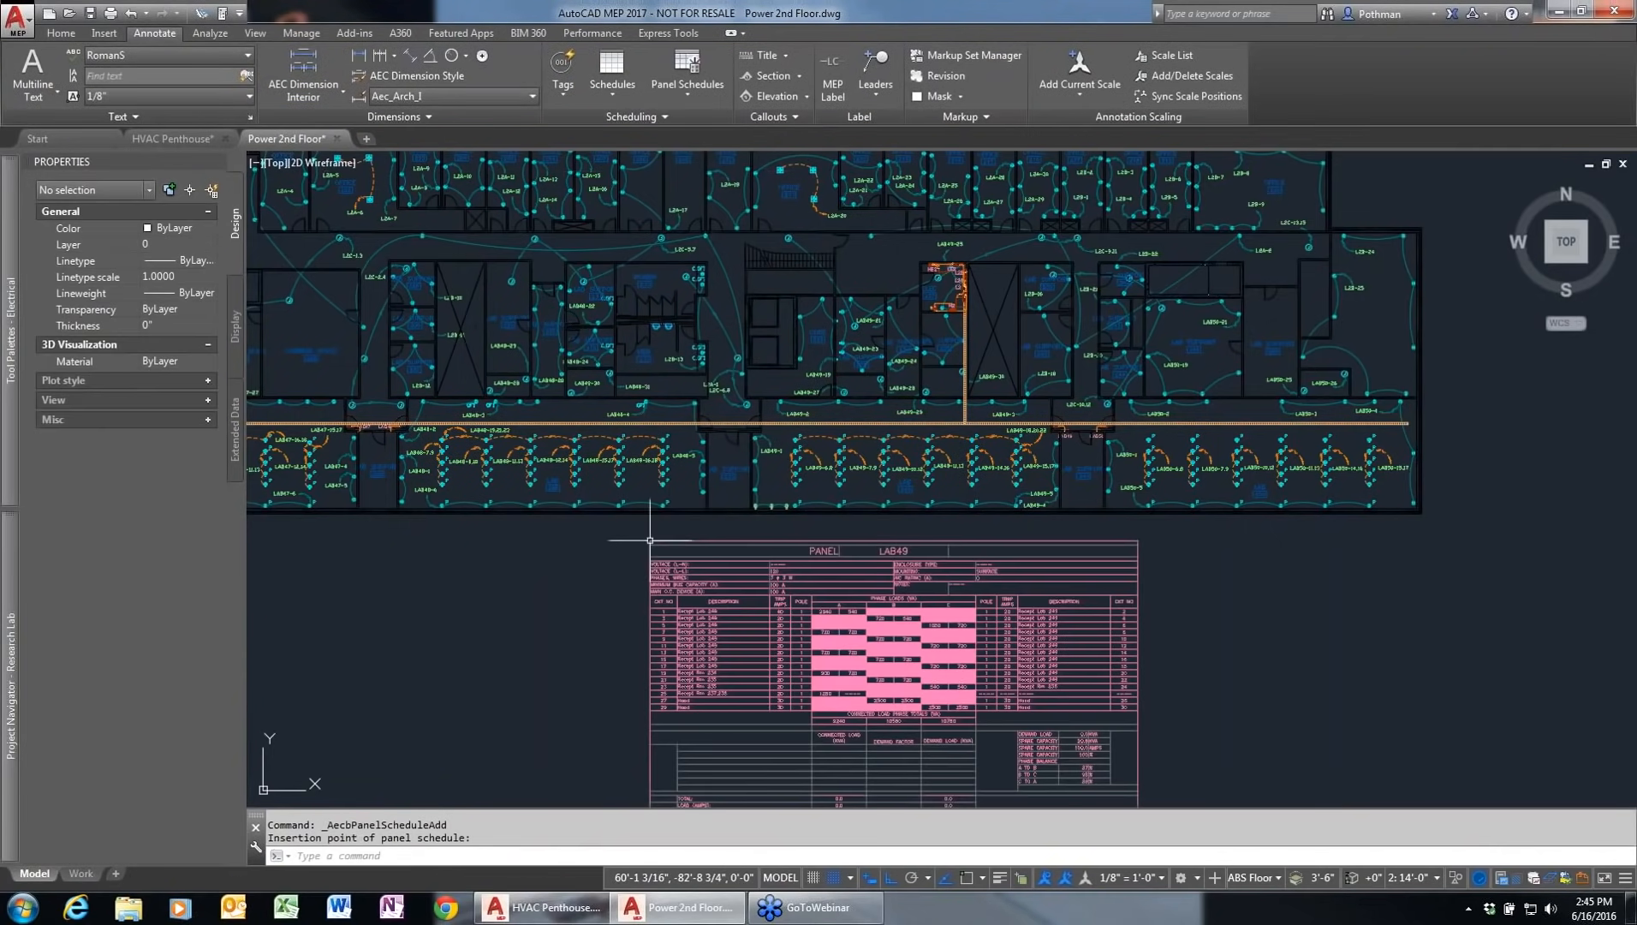
Step: Examine the LAB49 panel schedule's circuit descriptions, trip amps, phase loads, connected load totals, spare capacity and phase balance
middle_click_drag(702, 623, 670, 413)
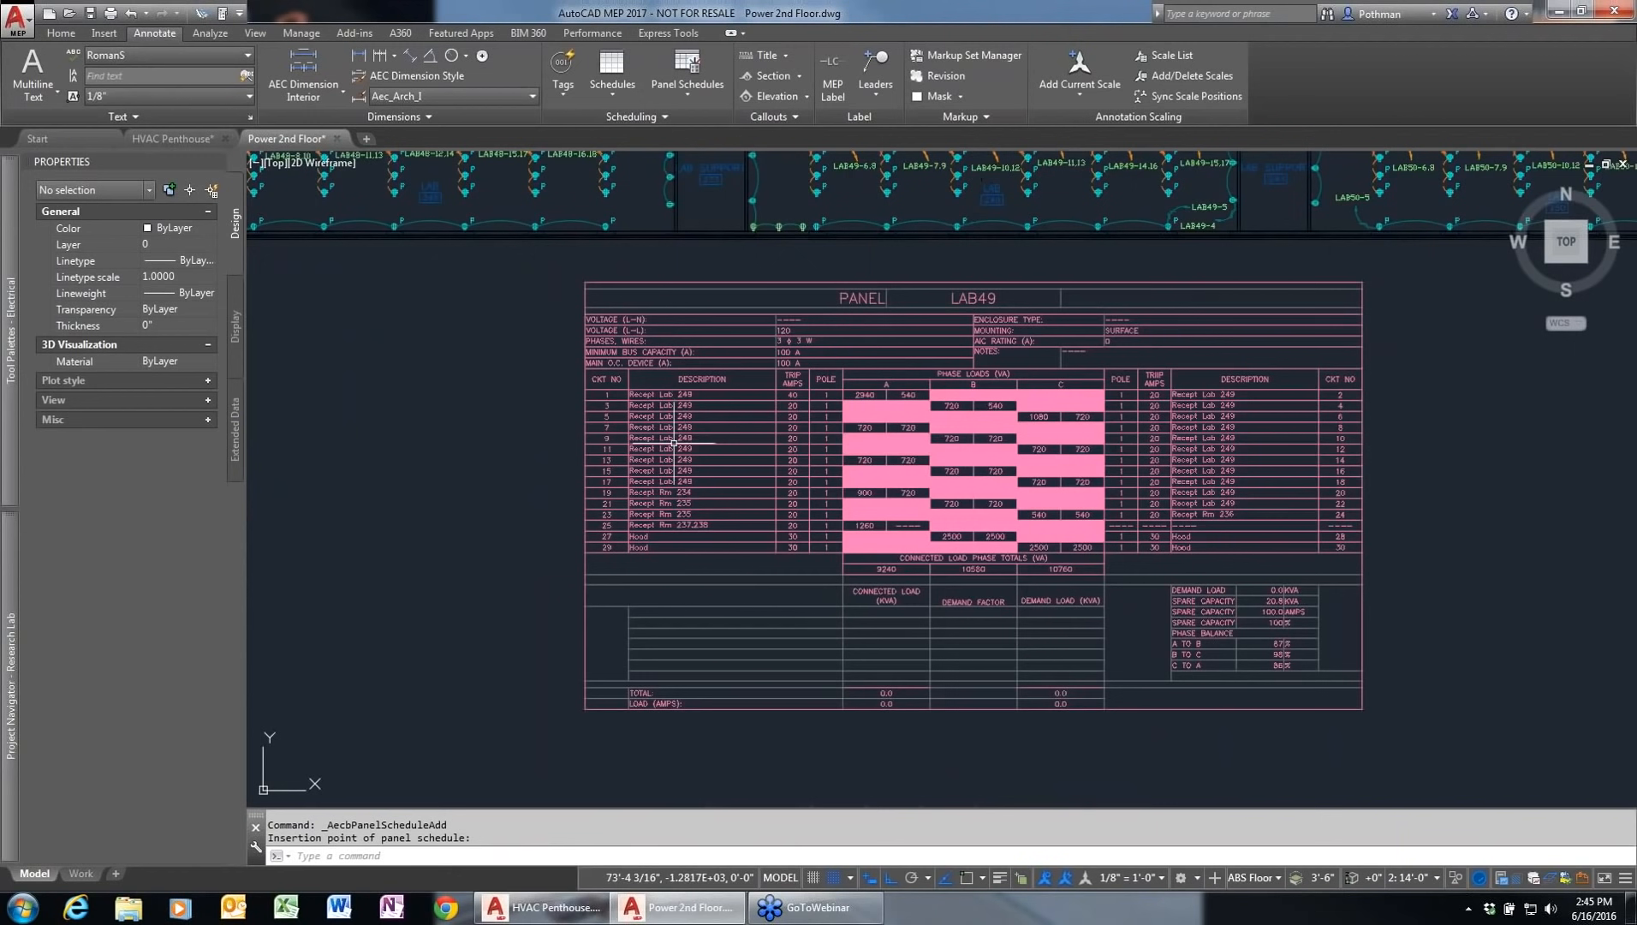
scroll(675, 433, "up", 4)
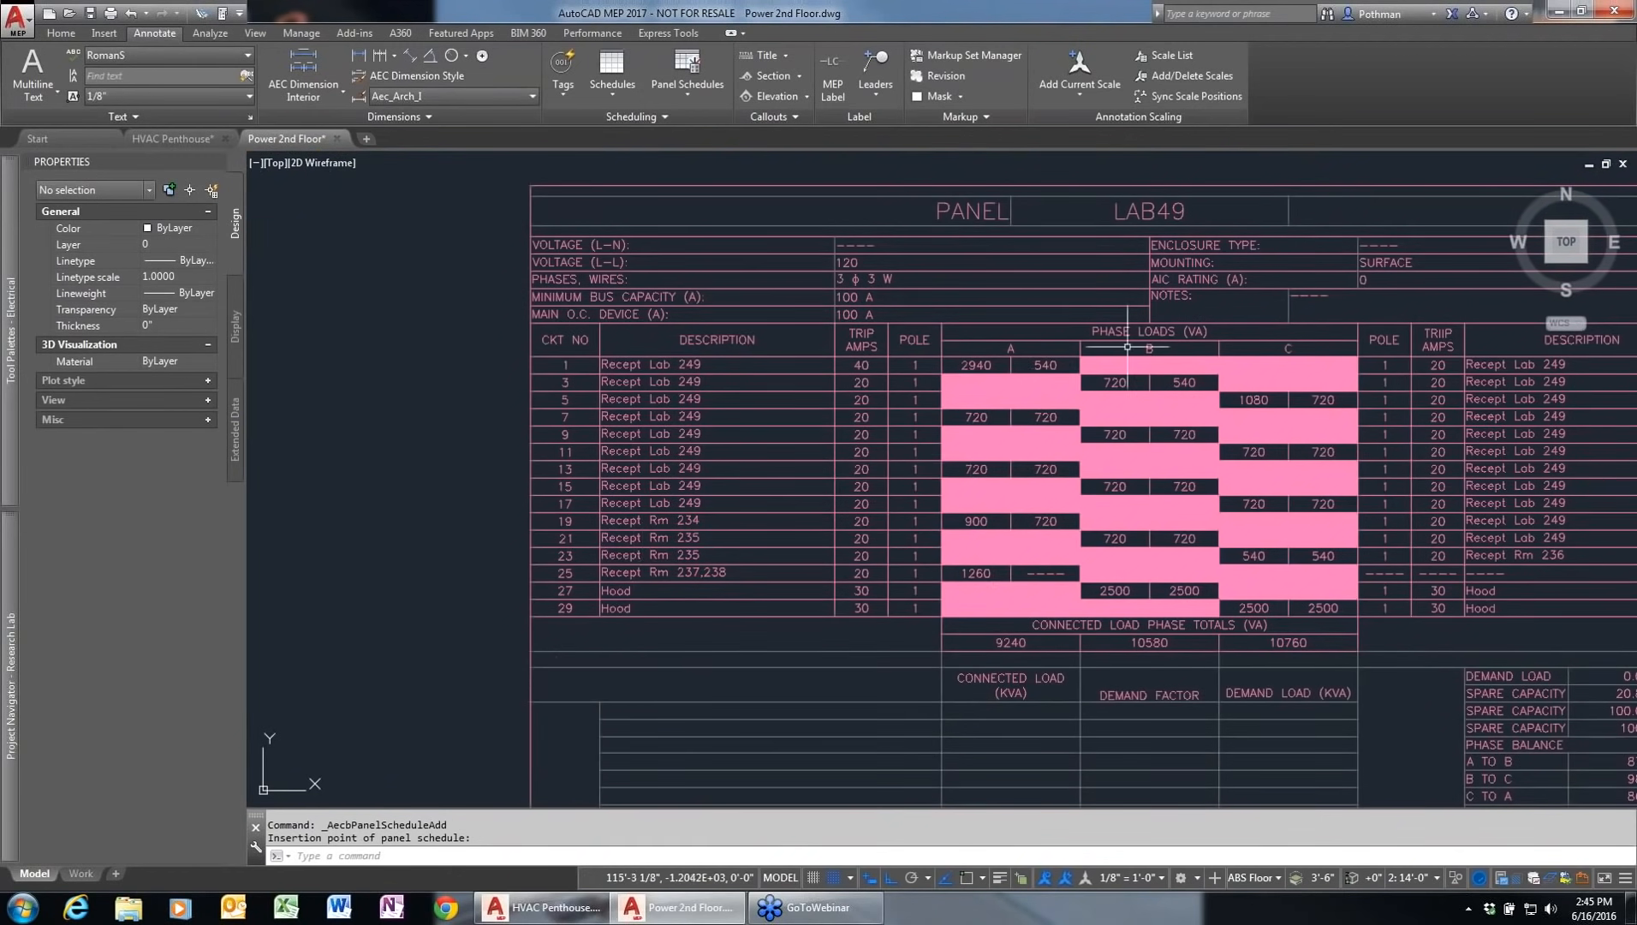
middle_click_drag(1209, 705, 1110, 512)
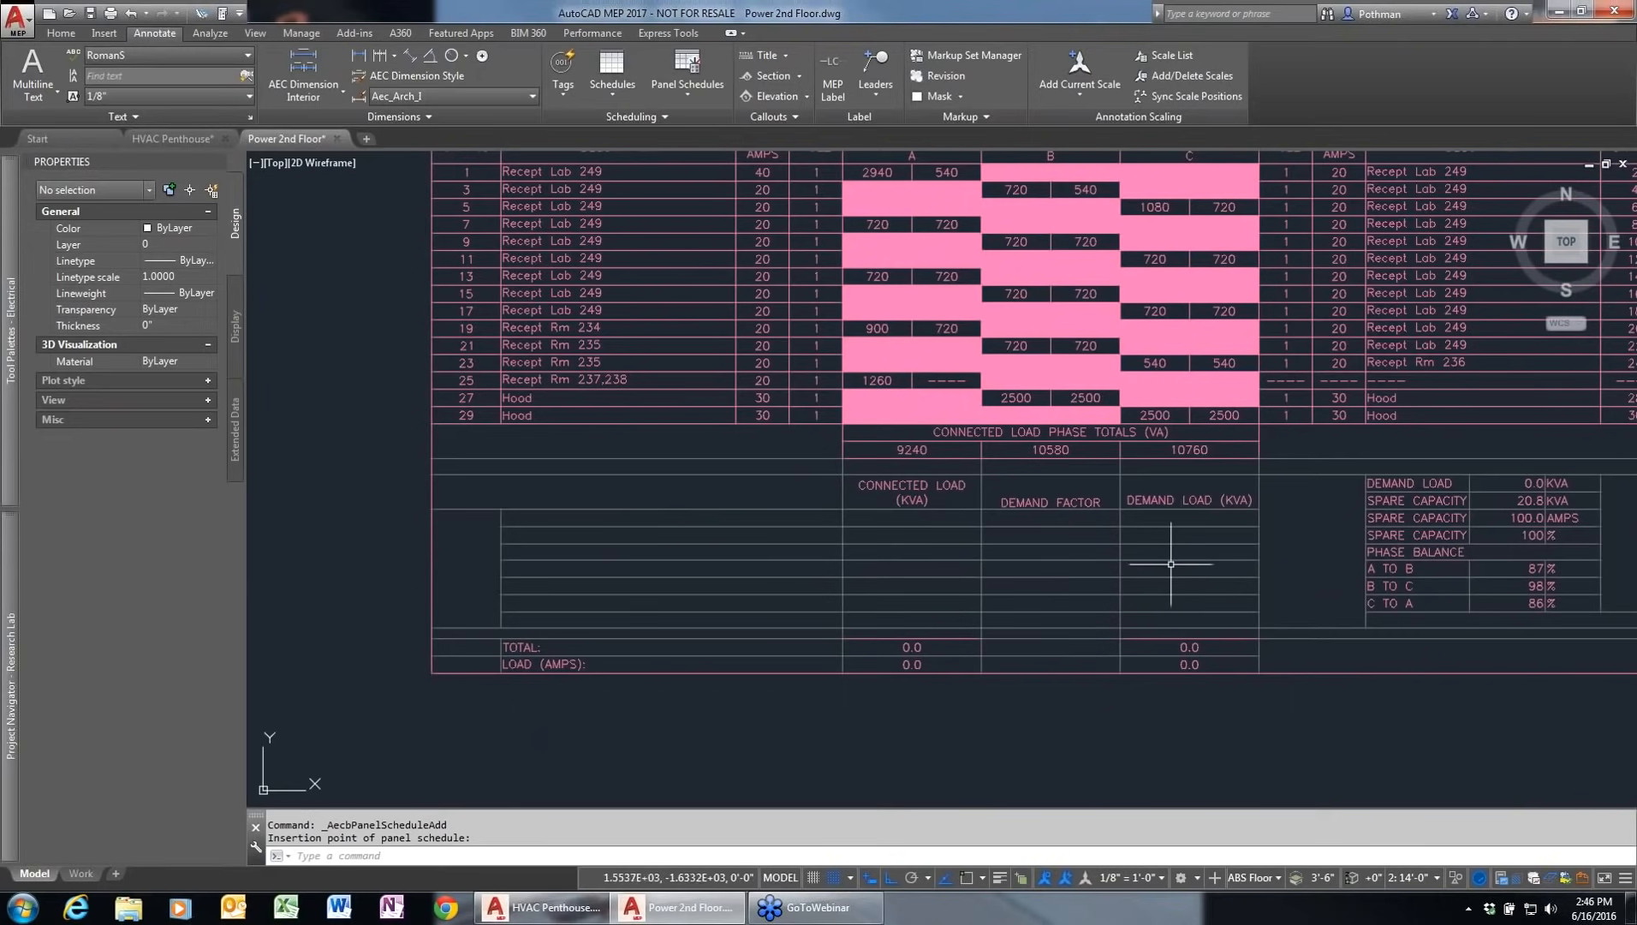
middle_click_drag(1307, 535, 915, 612)
scroll(915, 612, "up", 2)
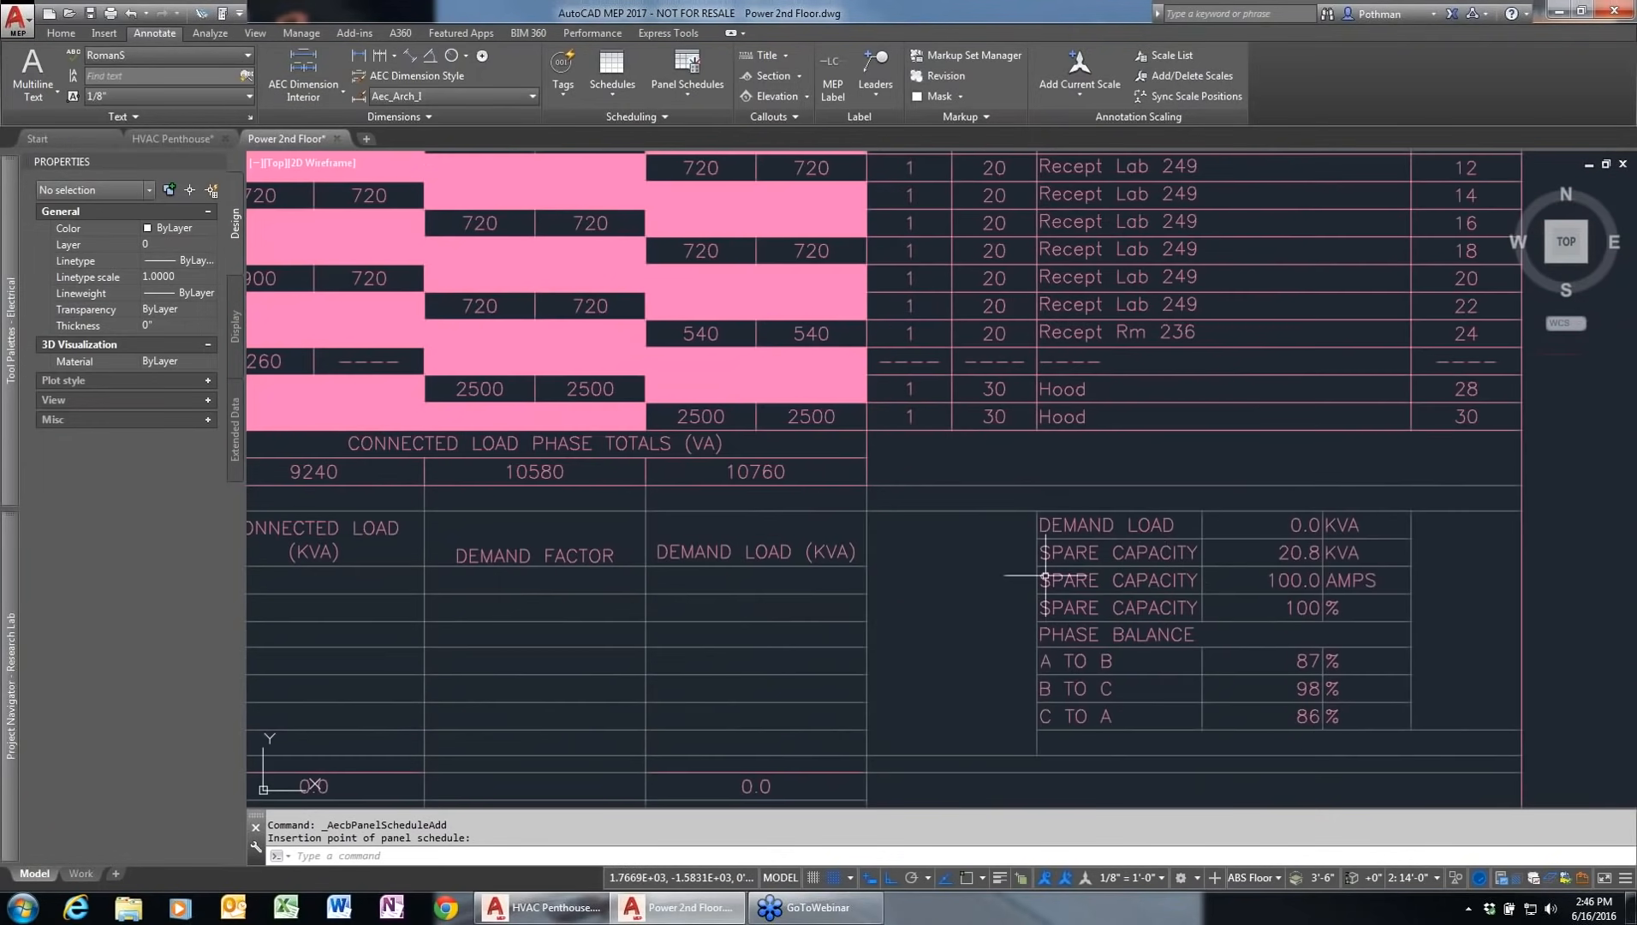
scroll(1143, 584, "down", 4)
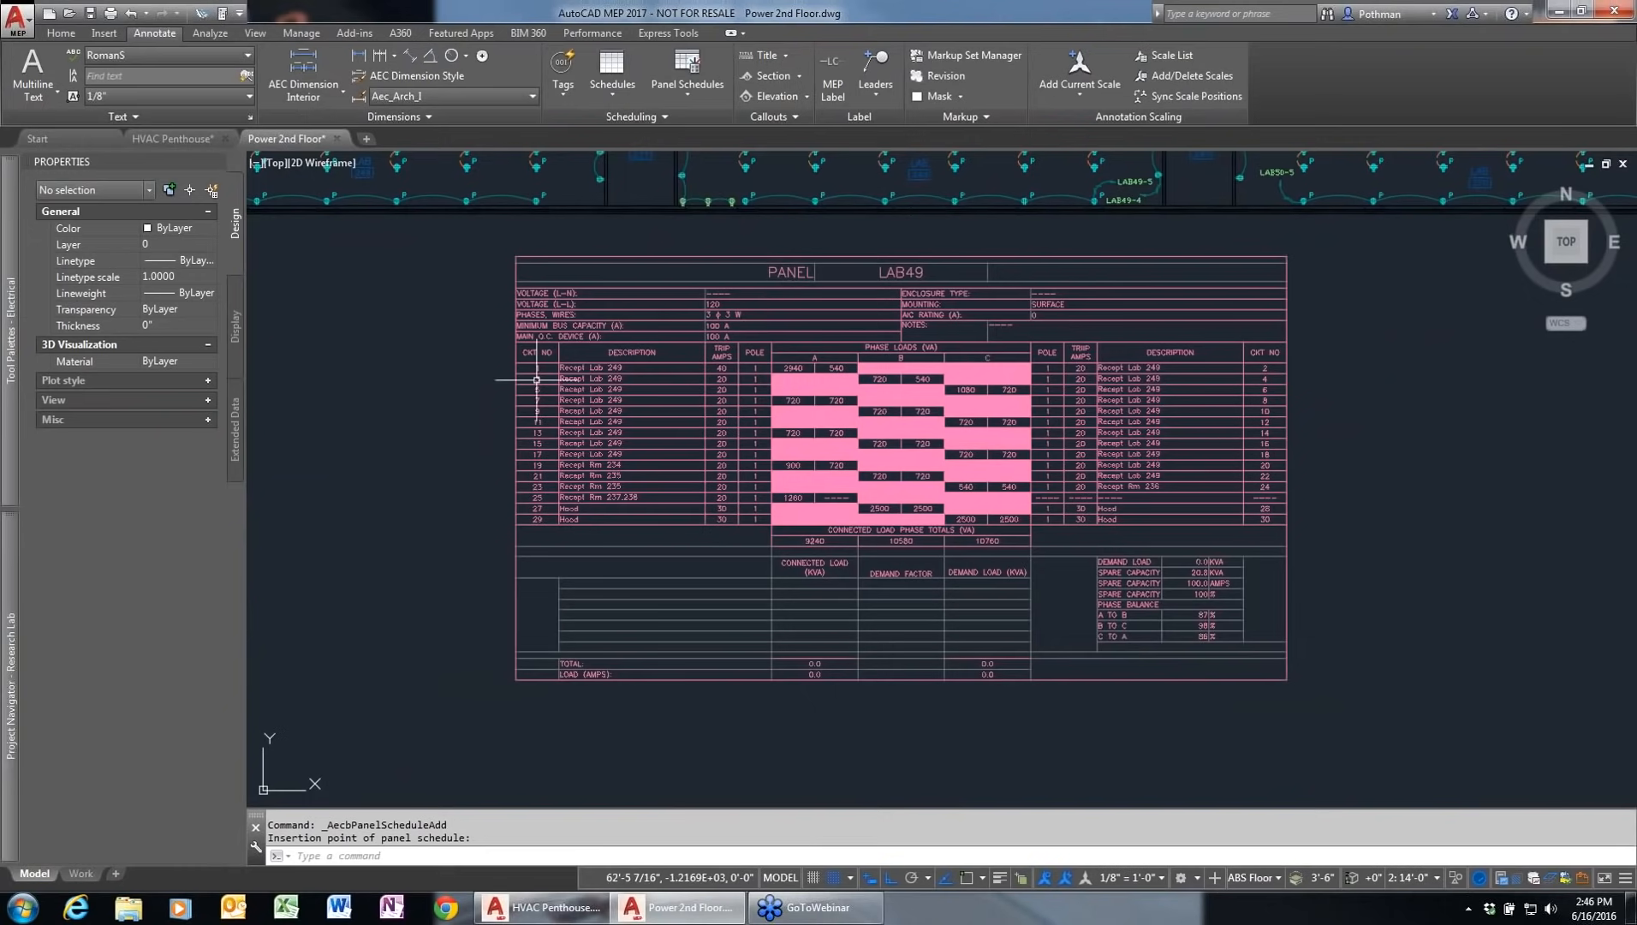
scroll(655, 338, "up", 3)
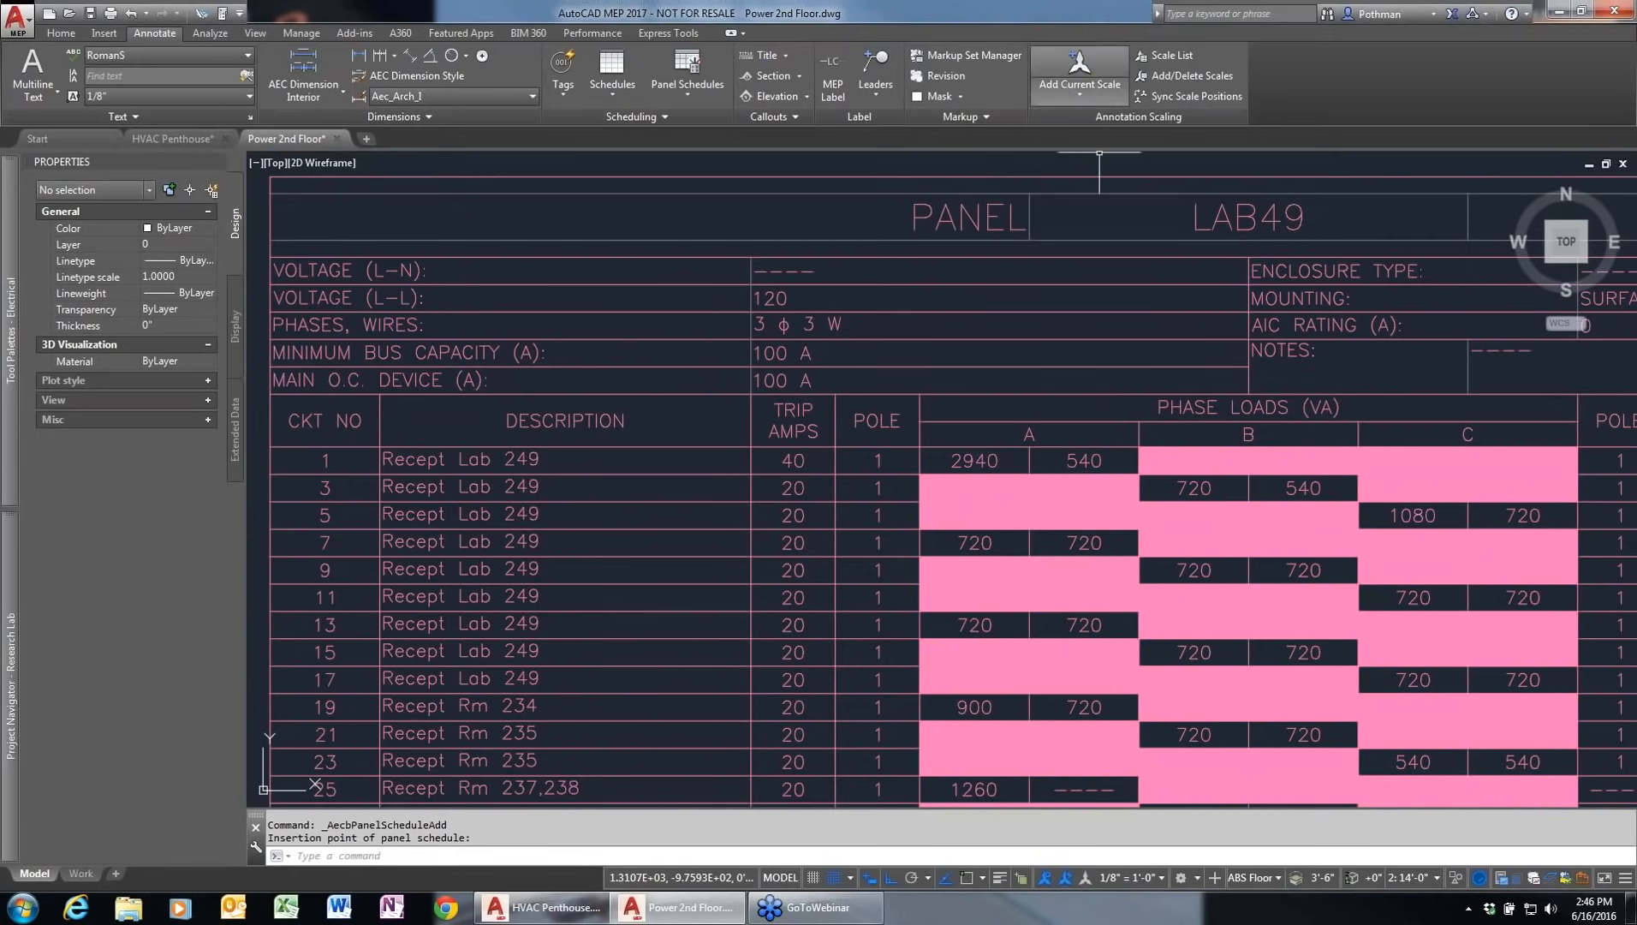
Step: Close the Power 2nd Floor drawing without saving and return to an overview of the HVAC Penthouse plan
left_click(337, 139)
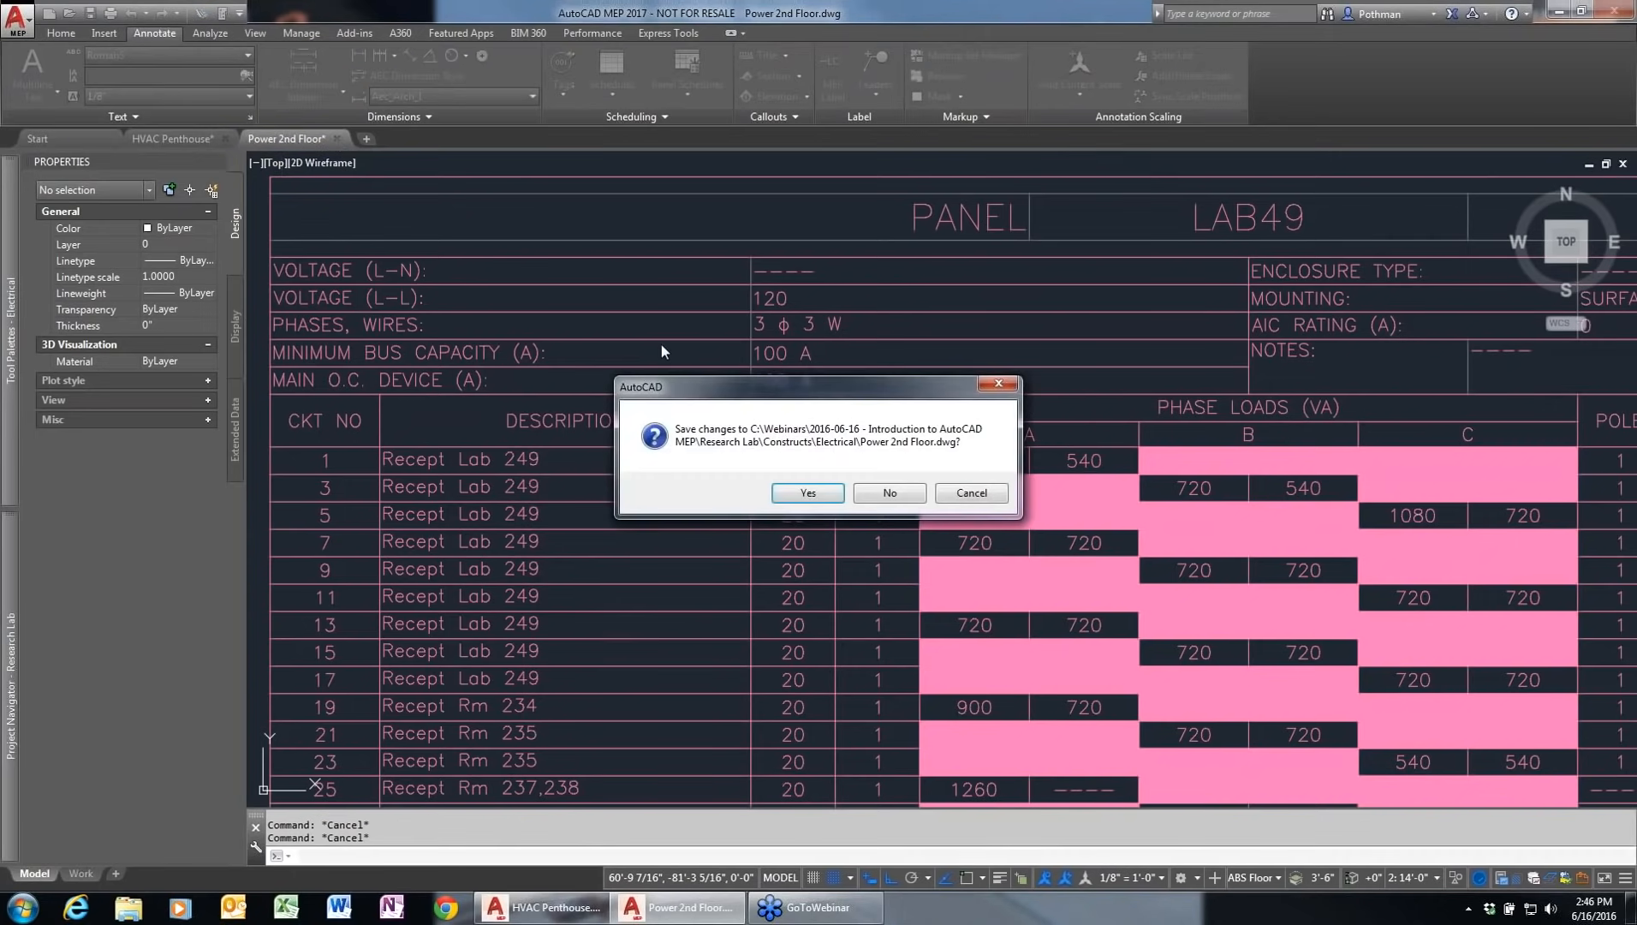
left_click(899, 495)
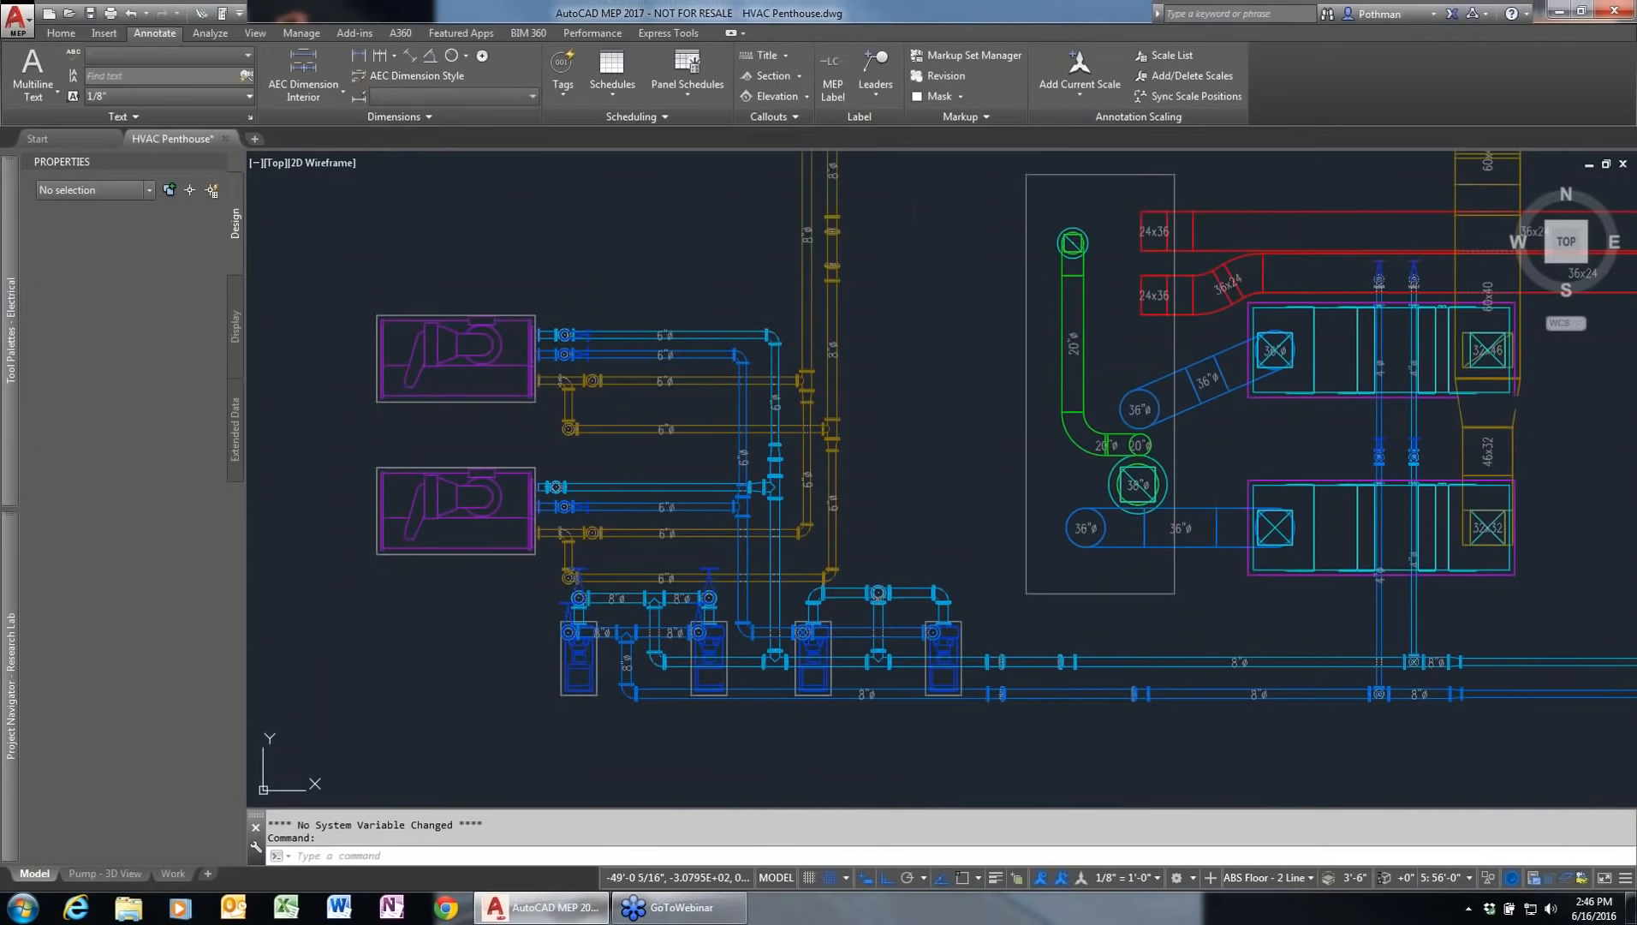
scroll(933, 470, "down", 3)
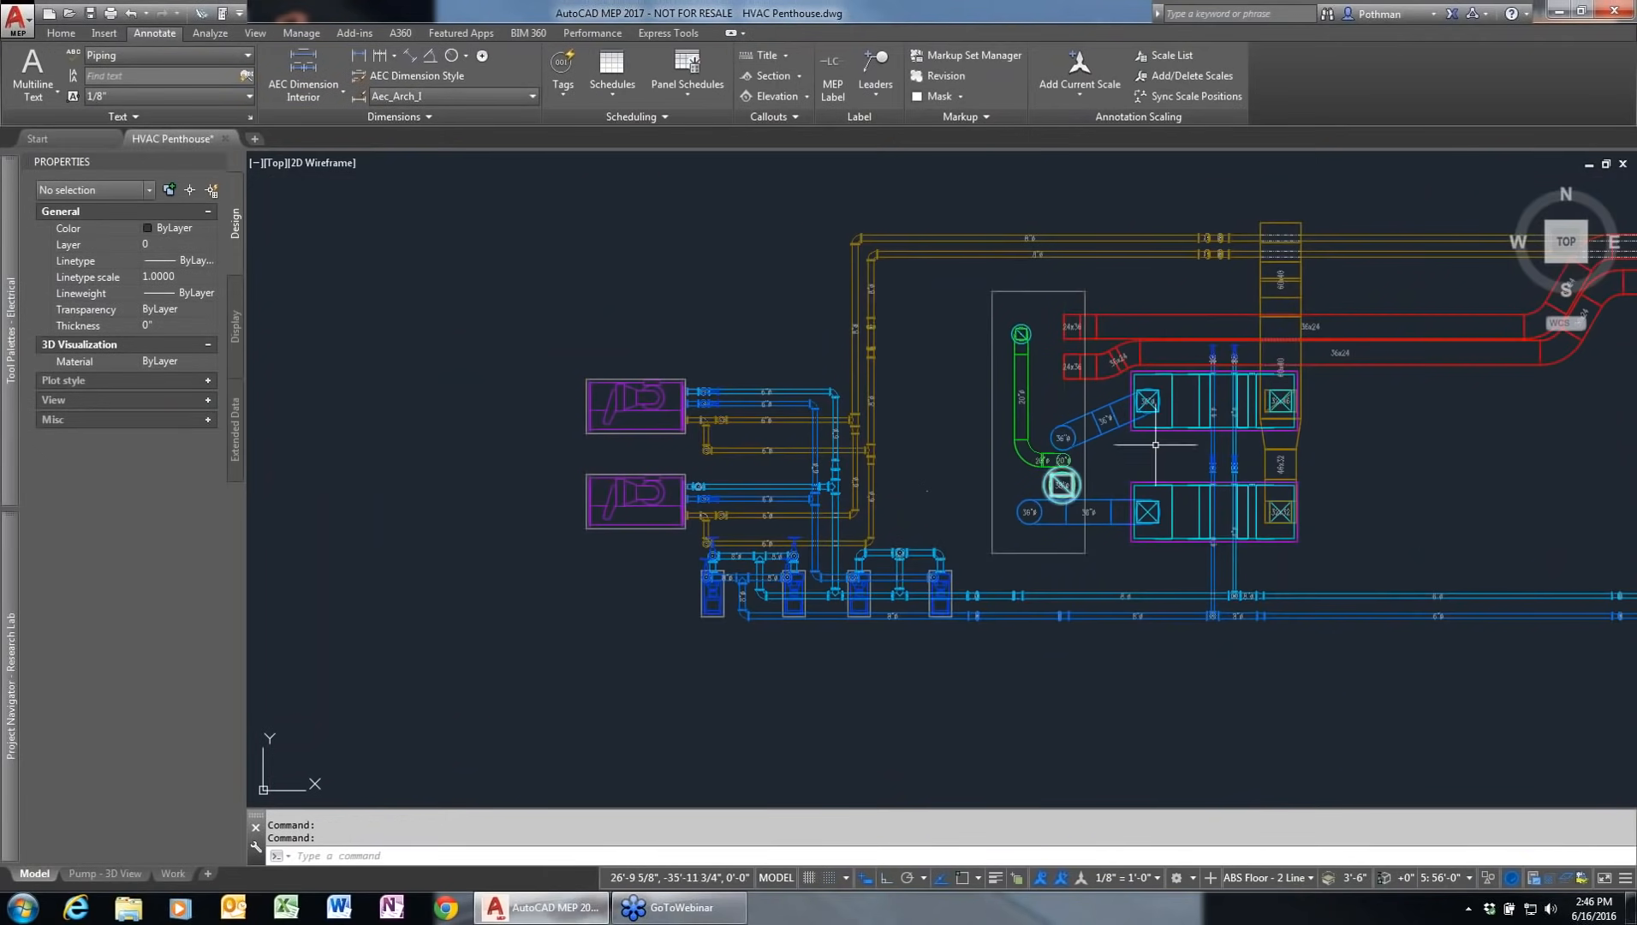
middle_click_drag(1237, 421, 894, 485)
scroll(892, 493, "down", 3)
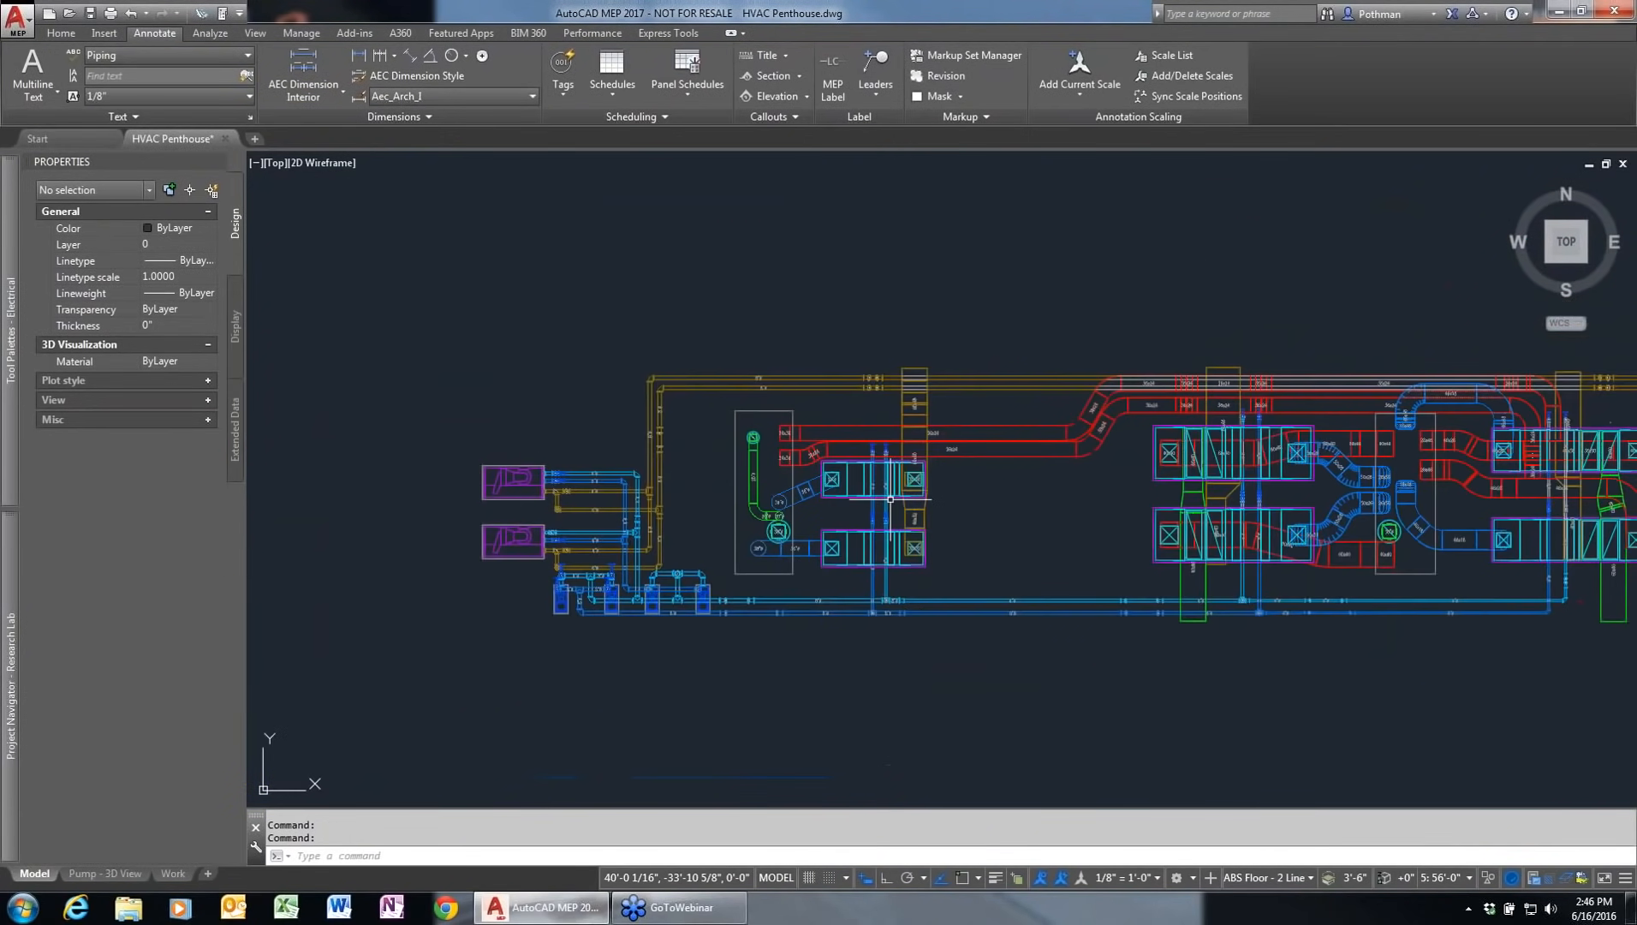
Step: Select the ducts, pipes and upper air handler at the west end of the penthouse plan and open them in the Object Viewer
scroll(891, 502, "down", 3)
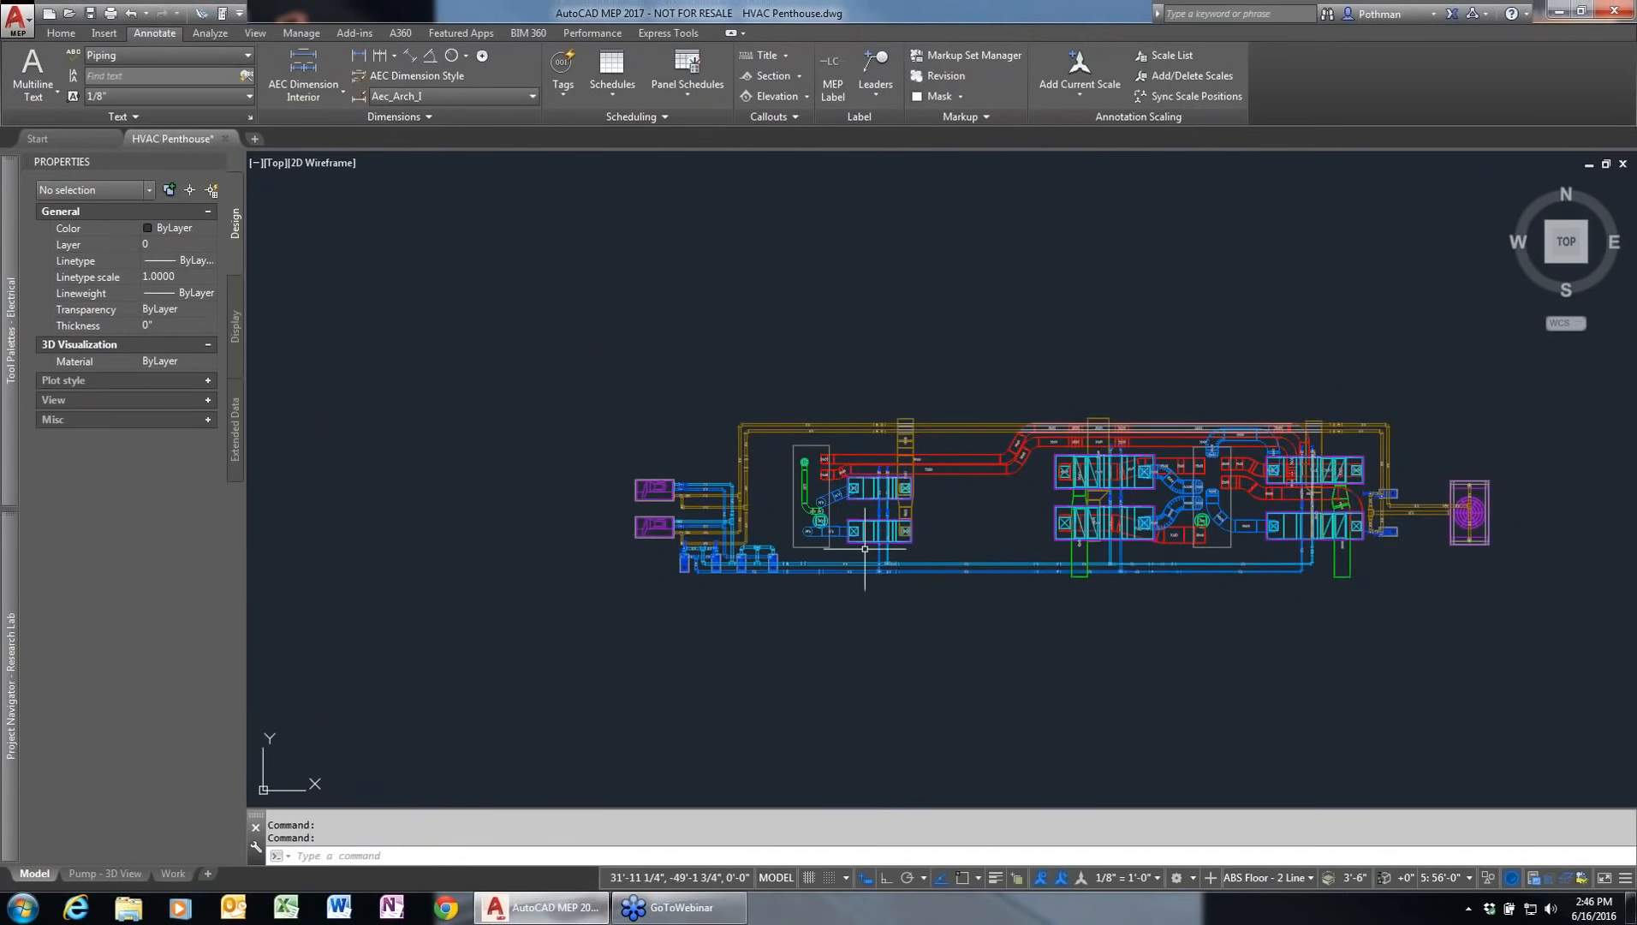
scroll(871, 550, "up", 3)
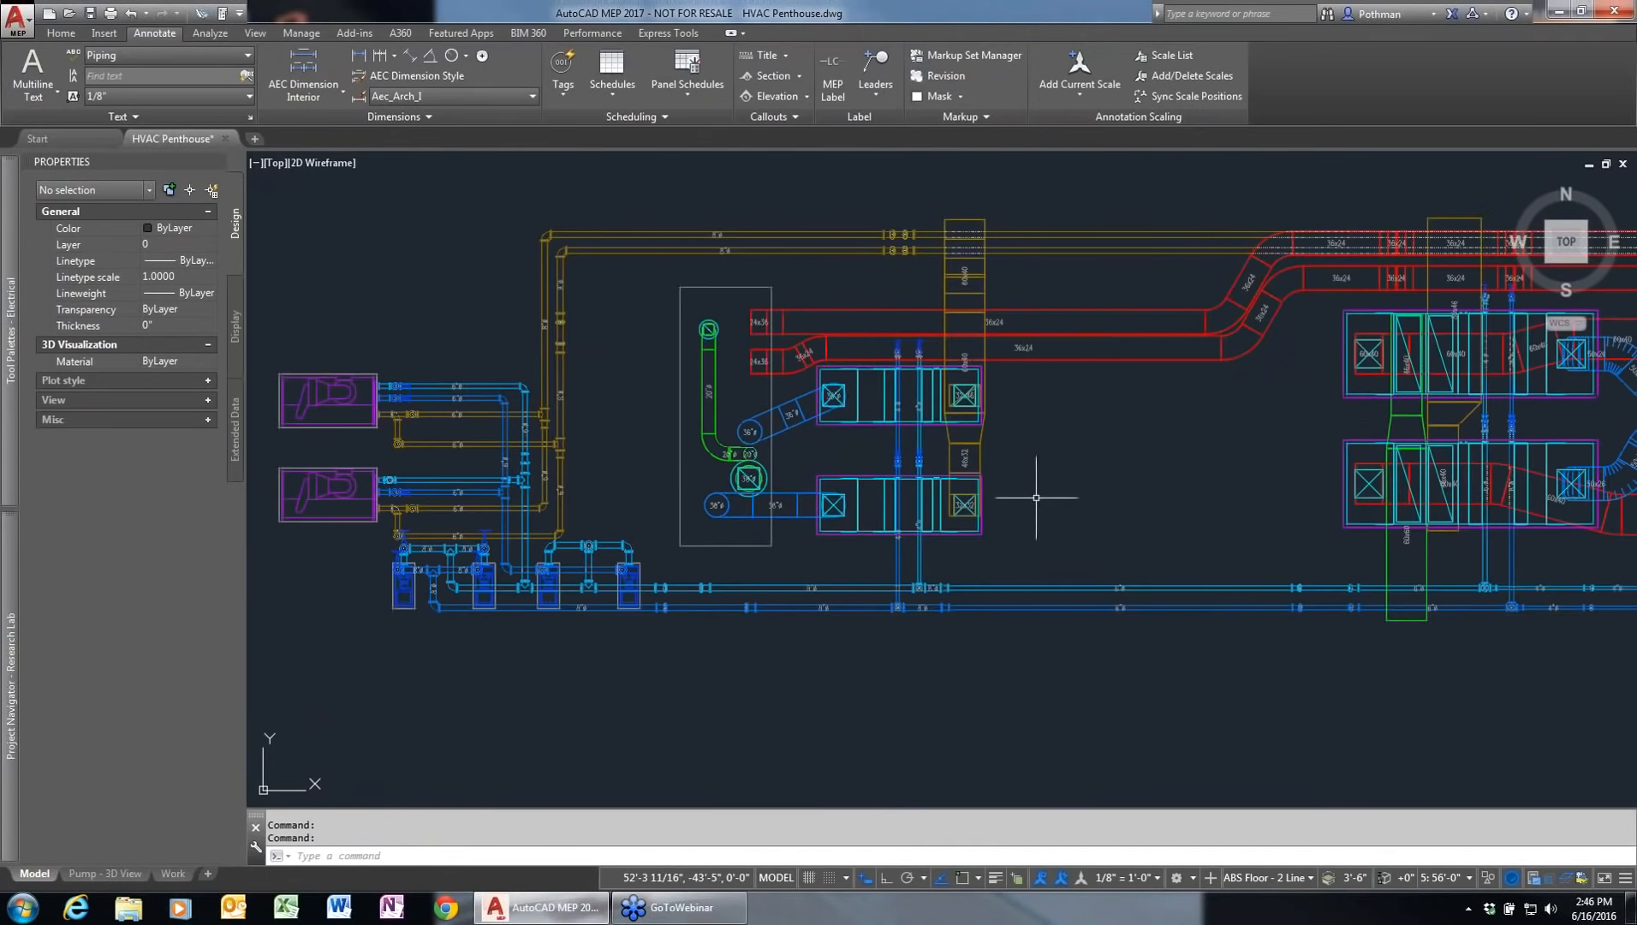
left_click(665, 182)
left_click(1161, 432)
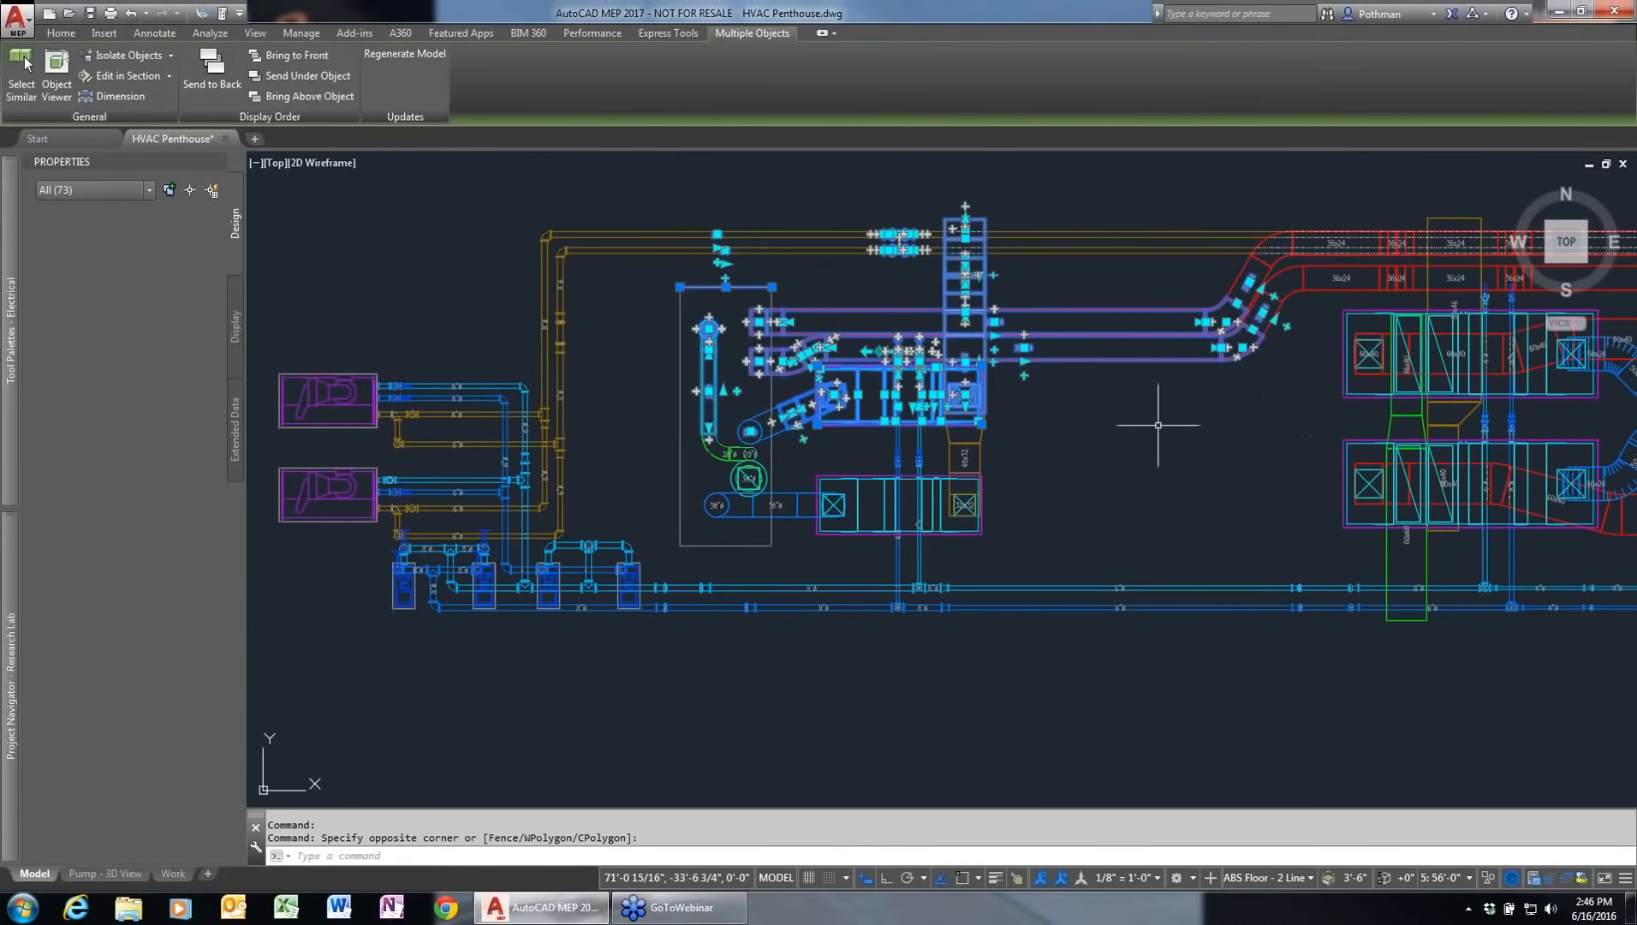
right_click(1150, 430)
left_click(1208, 584)
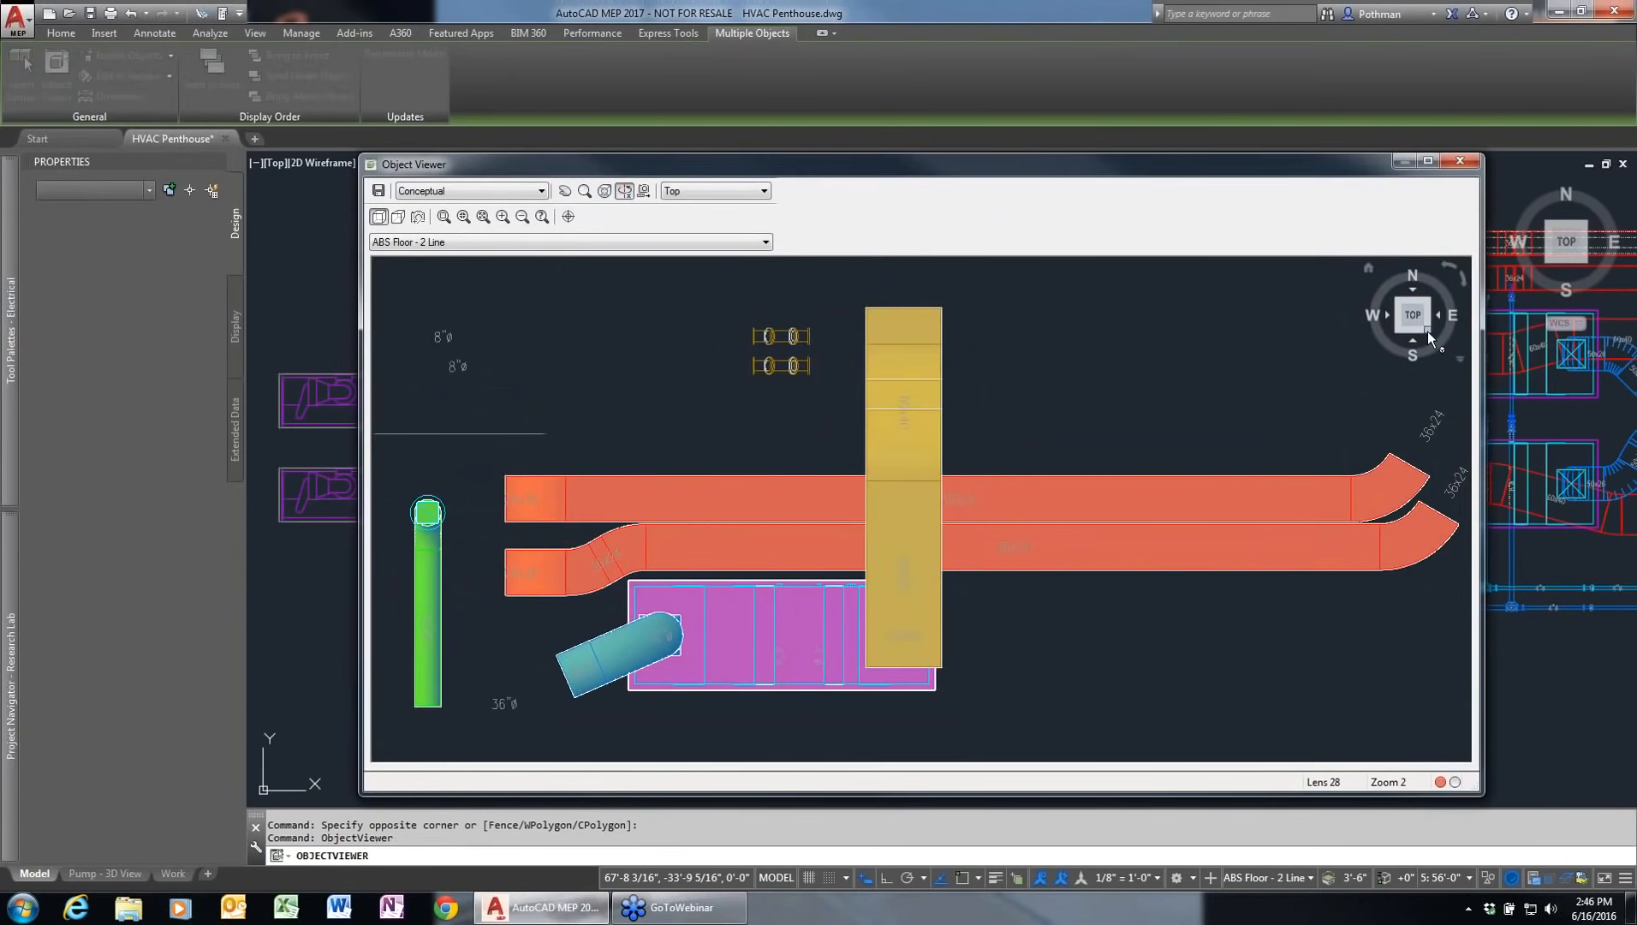
Step: Inspect the selected ductwork, air handler and pipe valves in 3D from several angles and close the Object Viewer
left_click(1427, 329)
left_click_drag(830, 542, 805, 507)
scroll(959, 507, "up", 3)
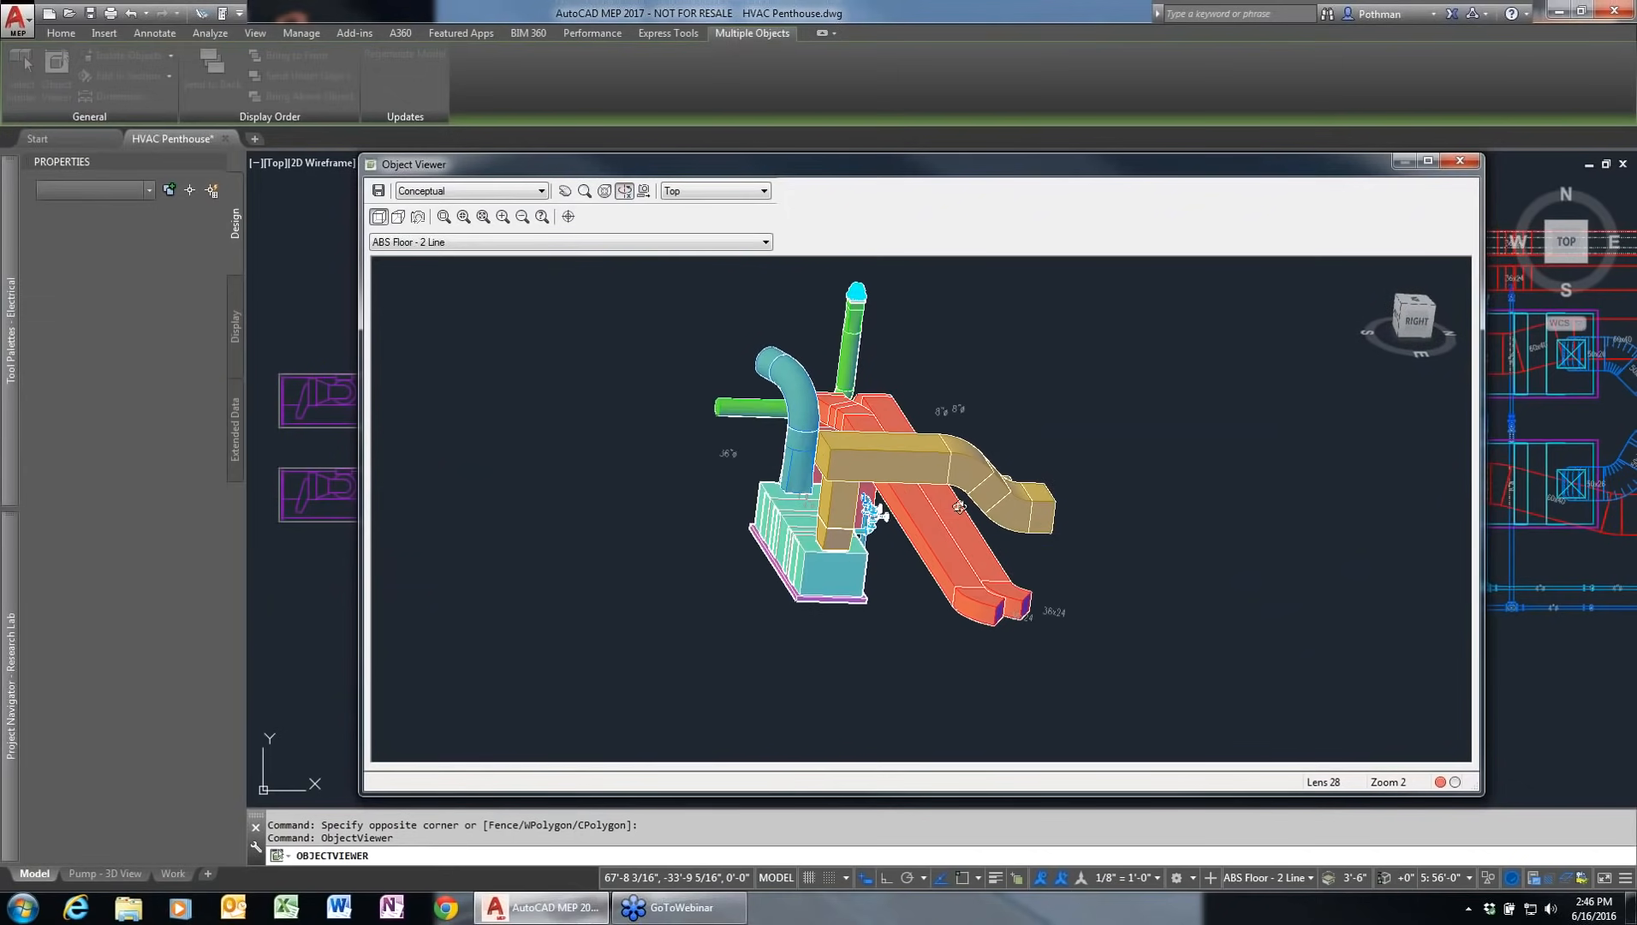
scroll(960, 518, "up", 5)
left_click_drag(968, 541, 1218, 306)
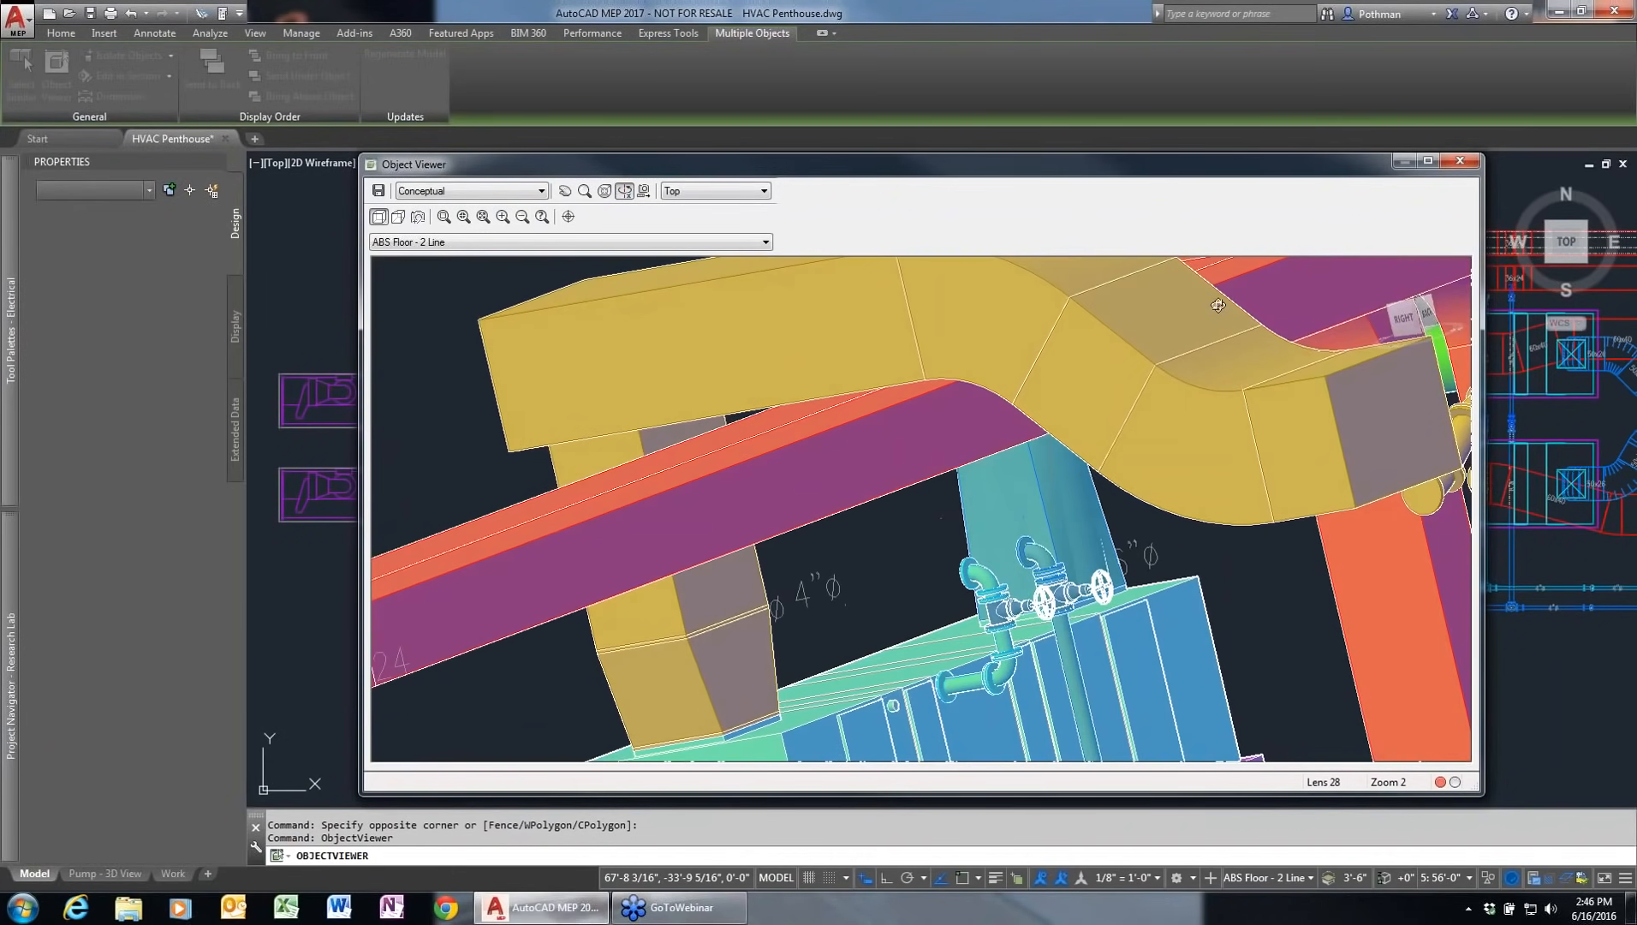
left_click(1453, 163)
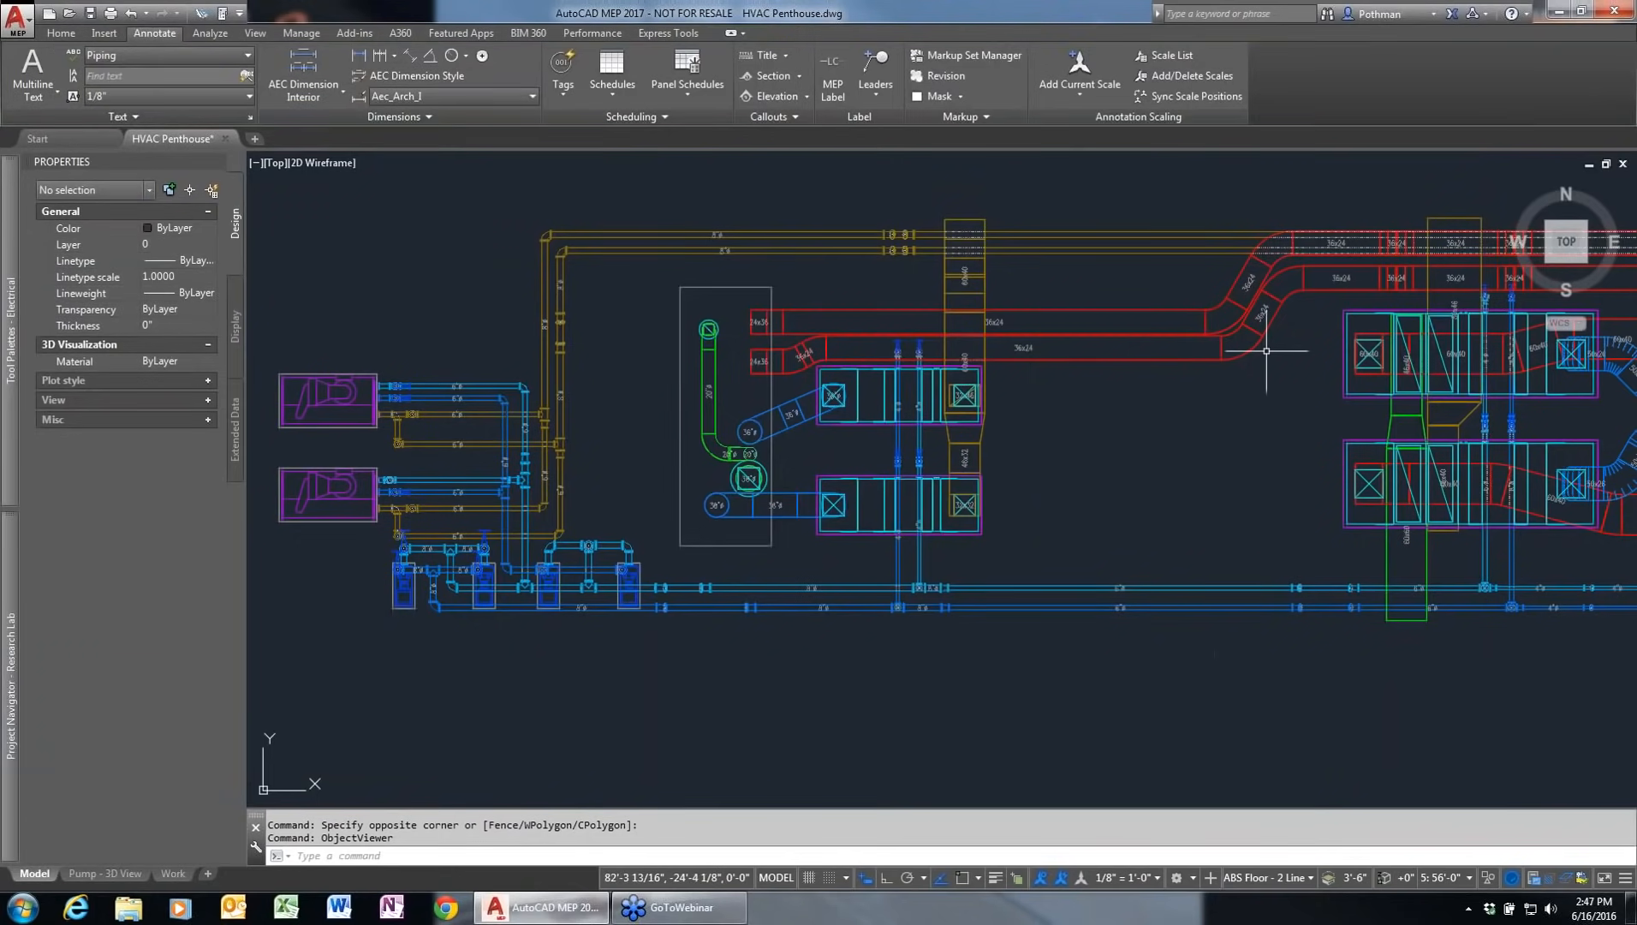
Step: Start a Section callout and draw a straight horizontal section line through the full length of the penthouse plan, with Ortho on
scroll(1266, 352, "down", 4)
middle_click_drag(1265, 353, 884, 438)
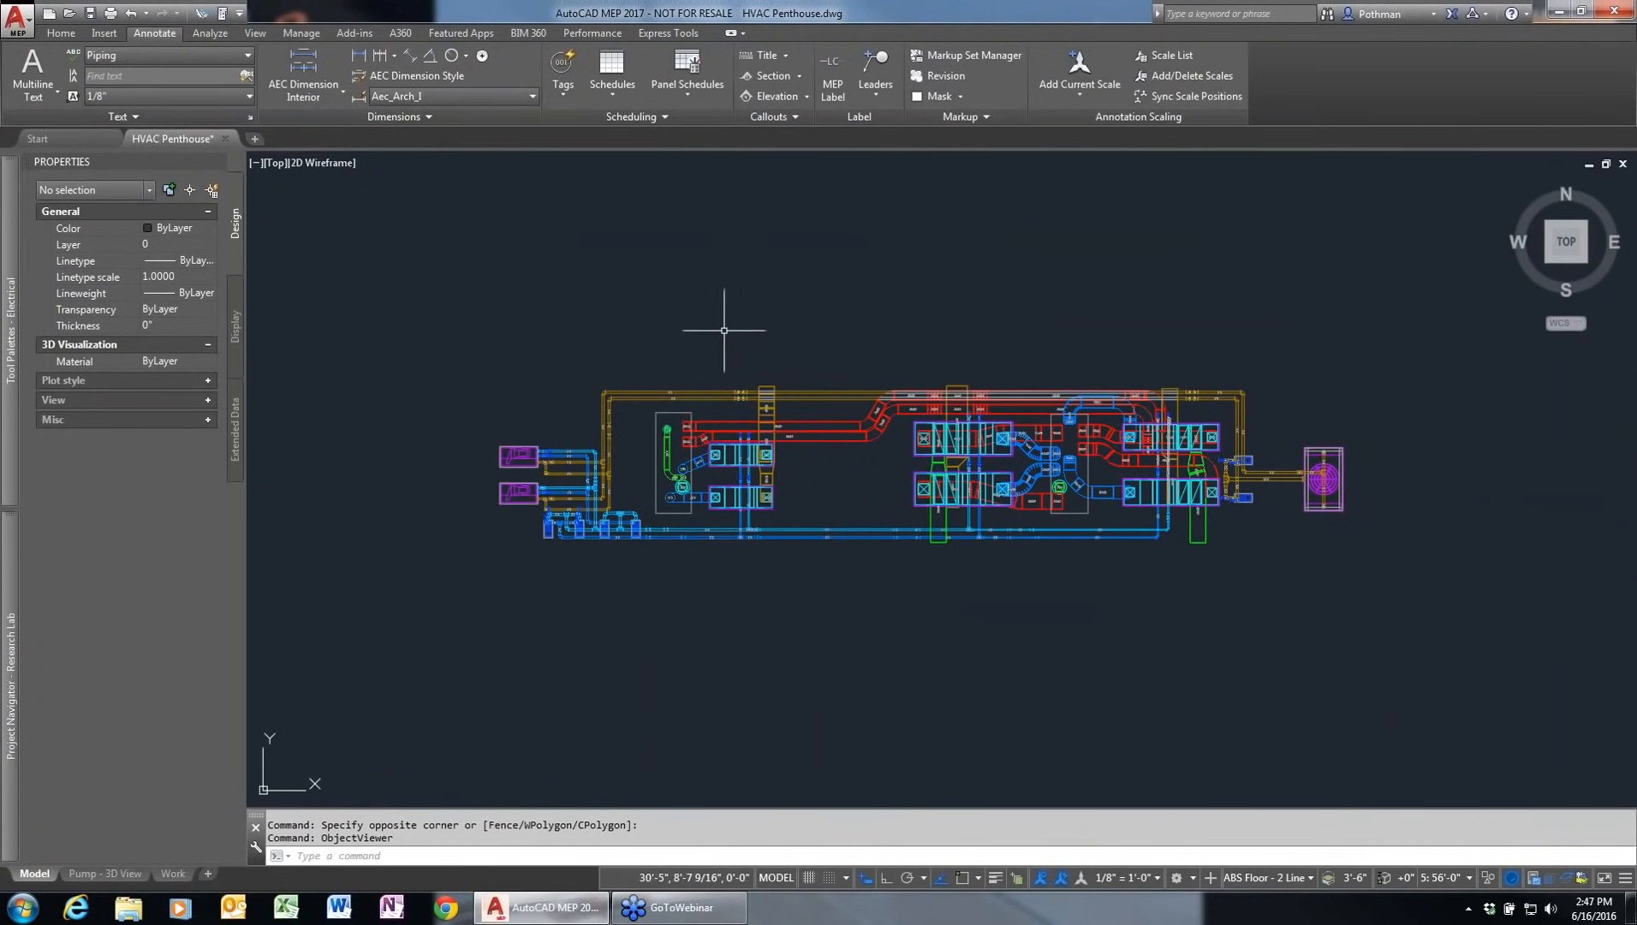
left_click(801, 77)
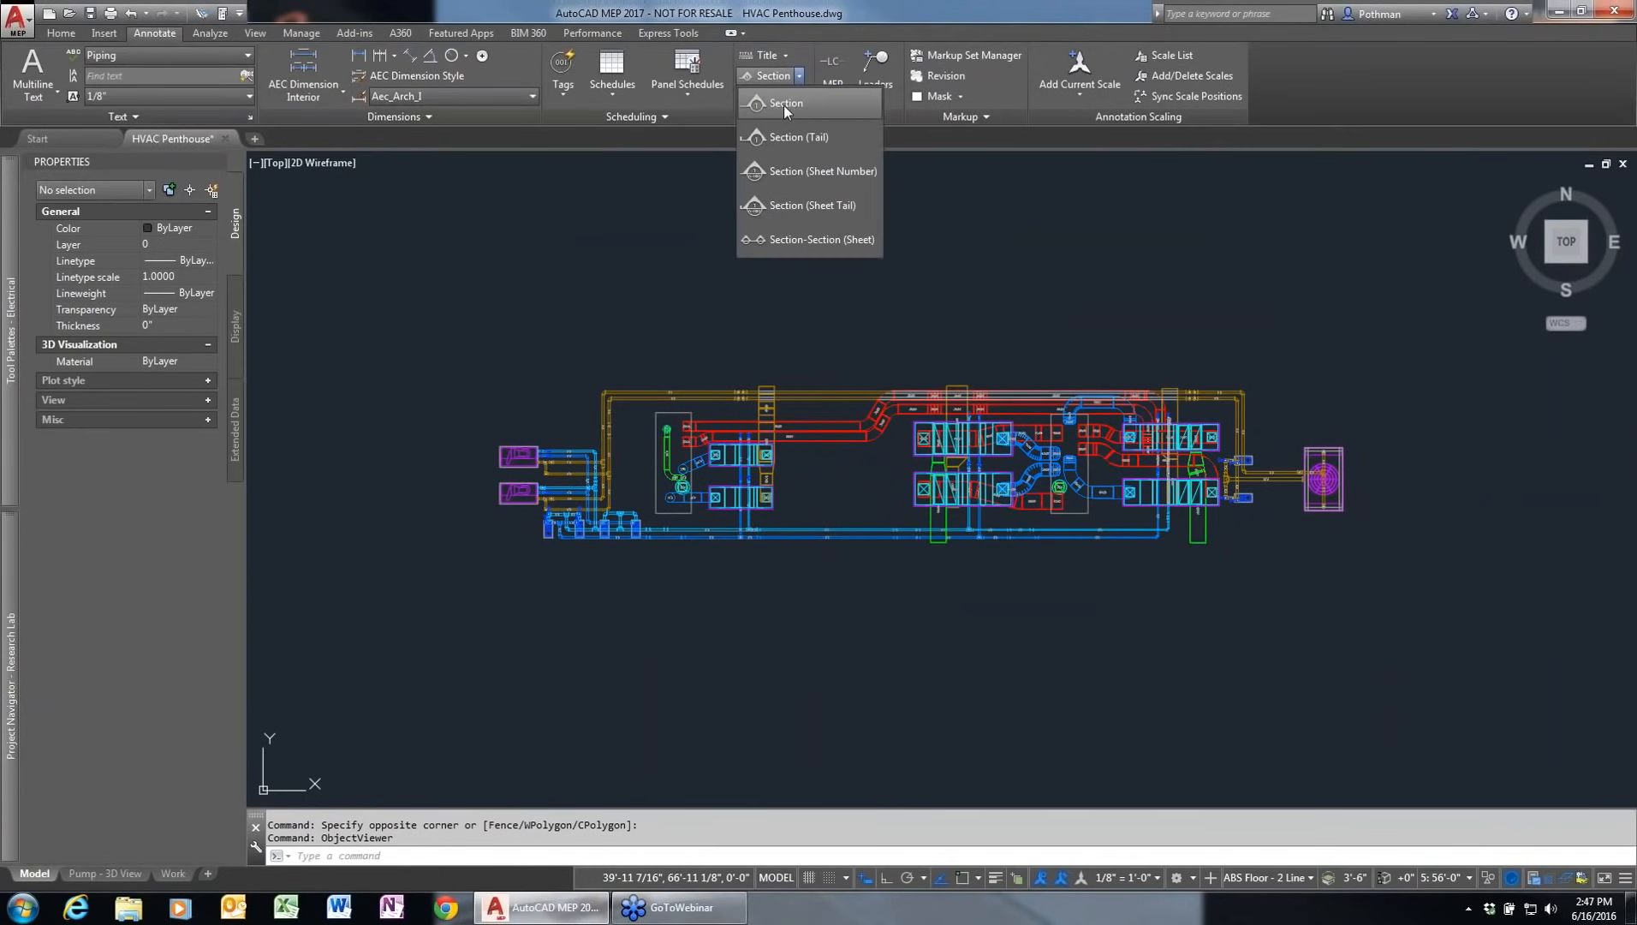
left_click(472, 473)
key("F8")
left_click(1377, 475)
key("Return")
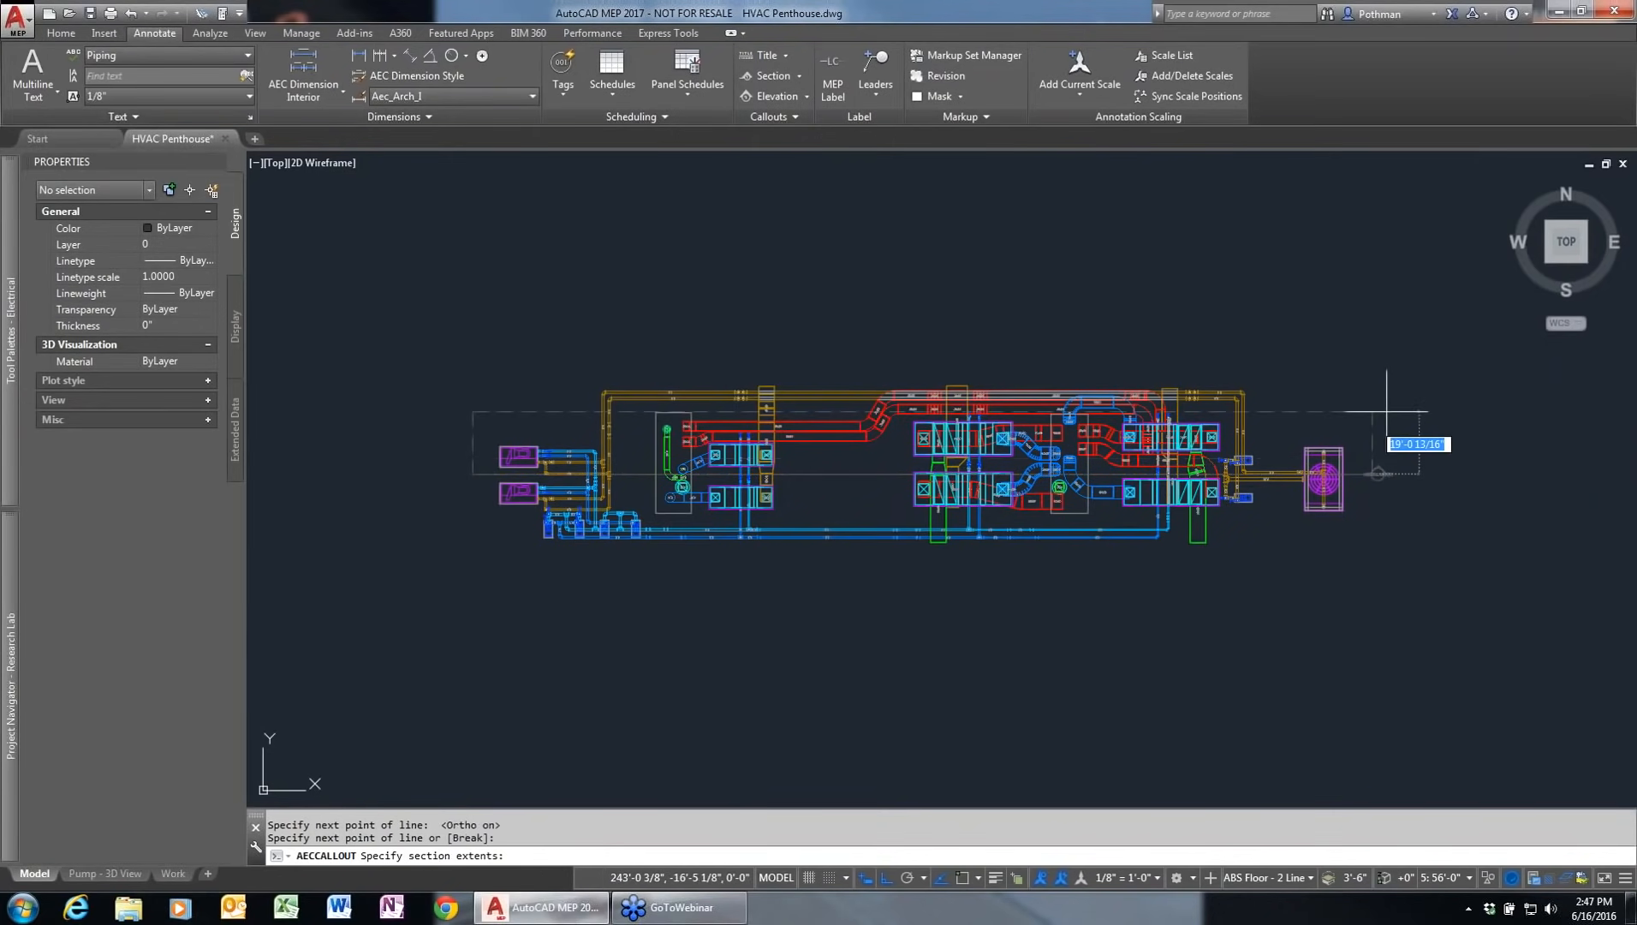
Step: Set the section extents to reach north past the yellow piping and generate the section in the current drawing, placed above the plan
left_click(1359, 353)
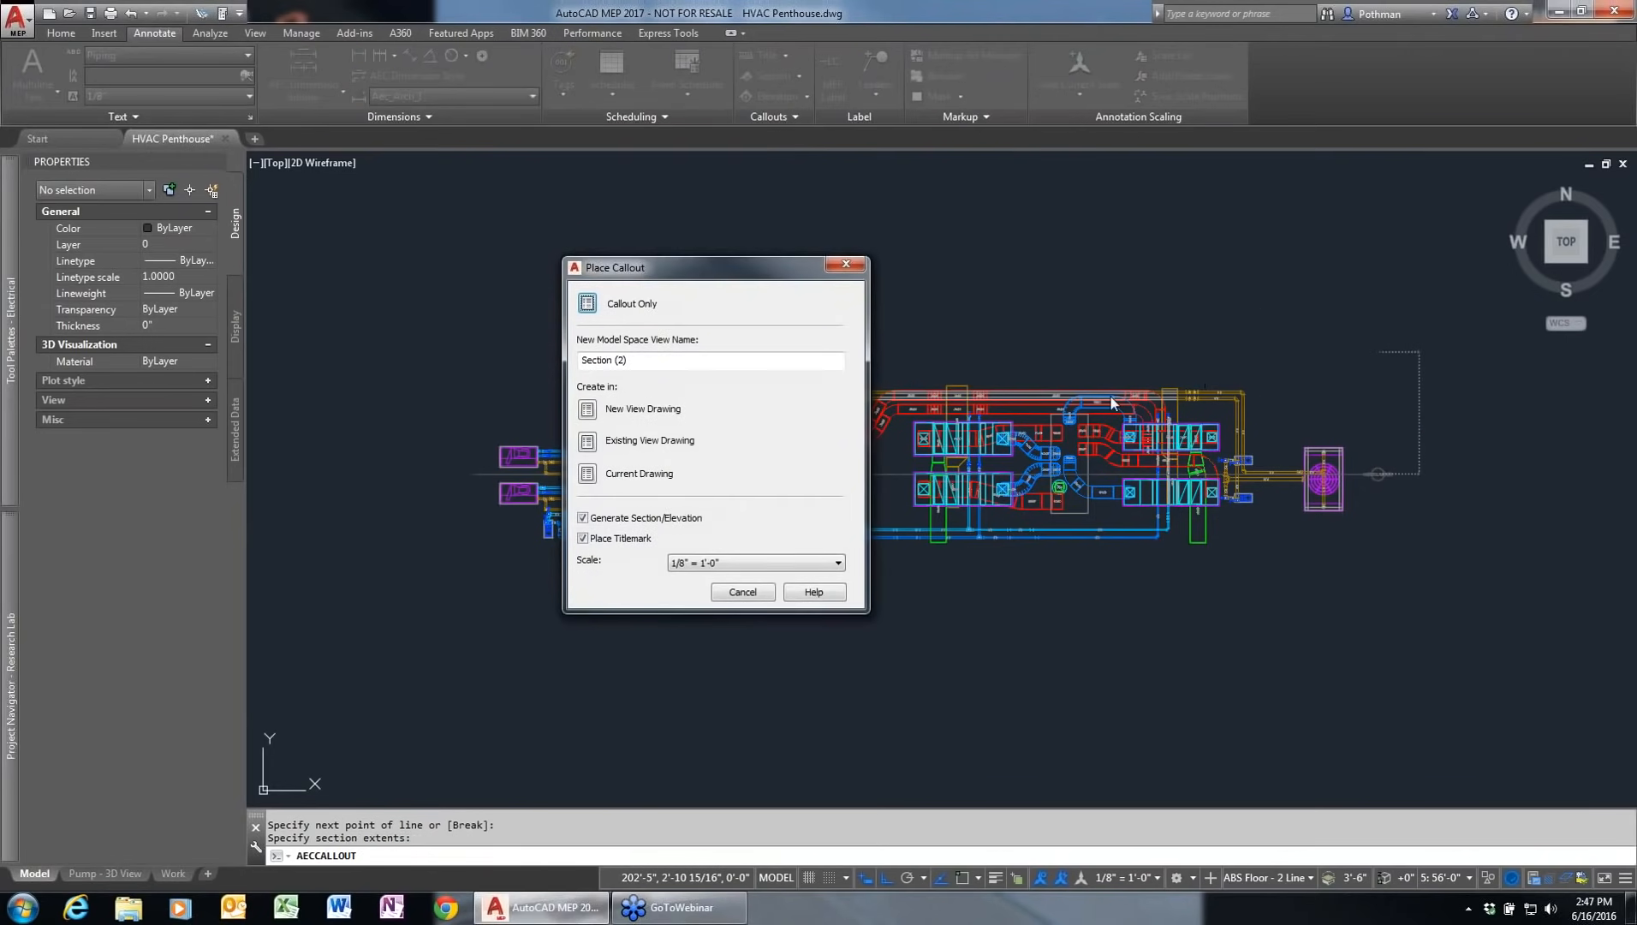
left_click(588, 474)
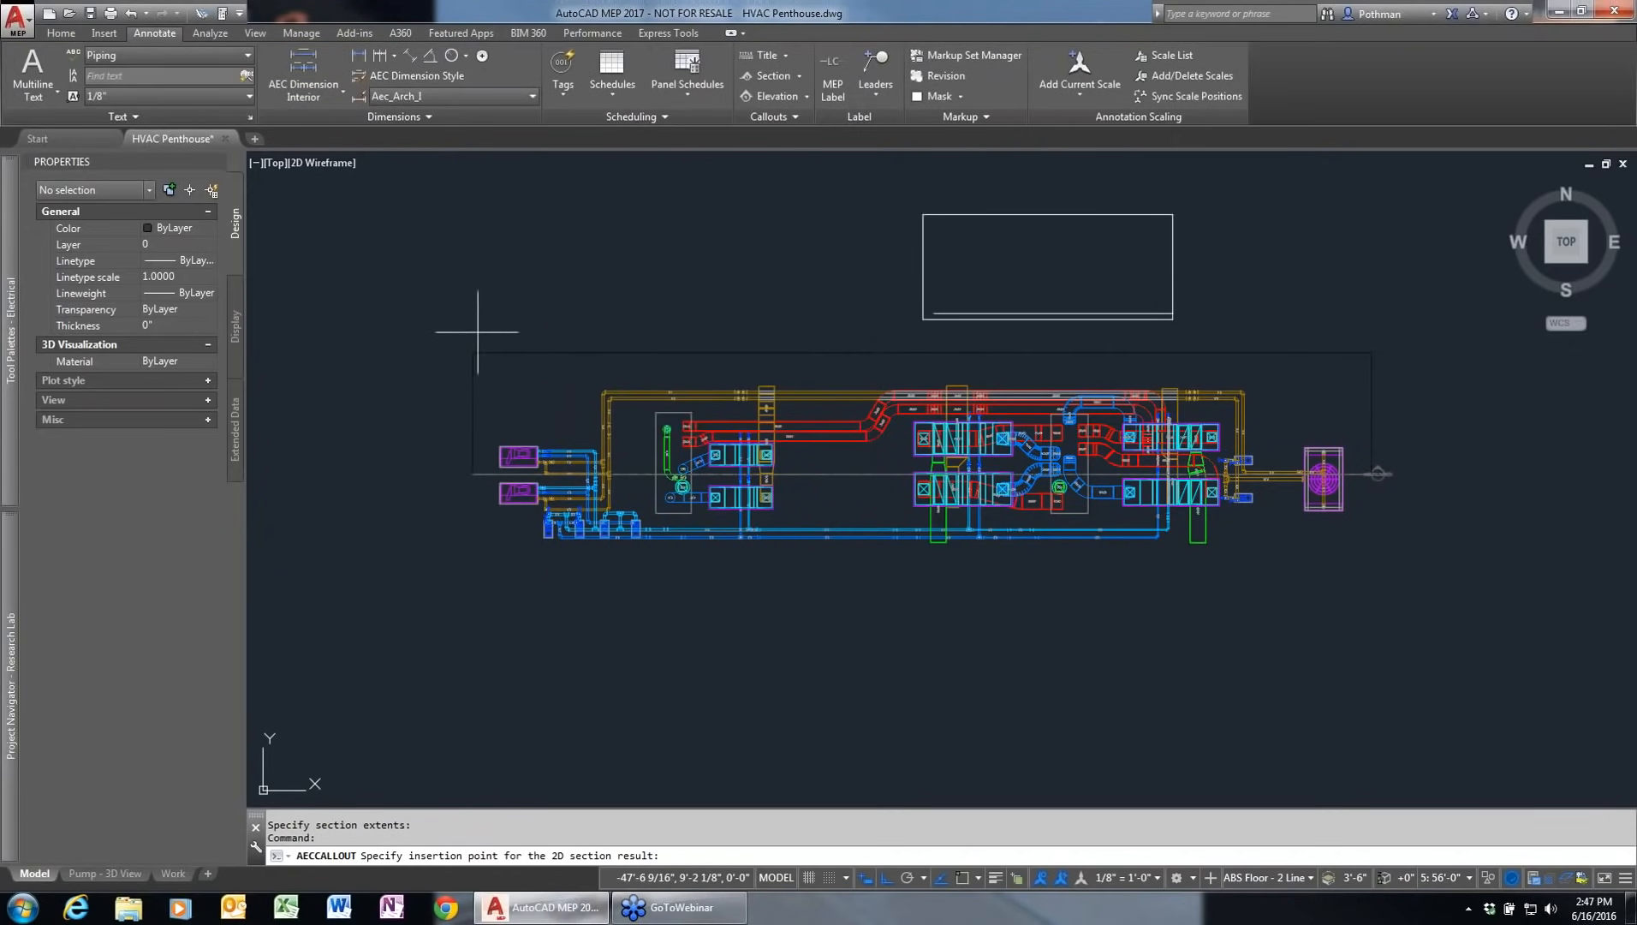
left_click(923, 320)
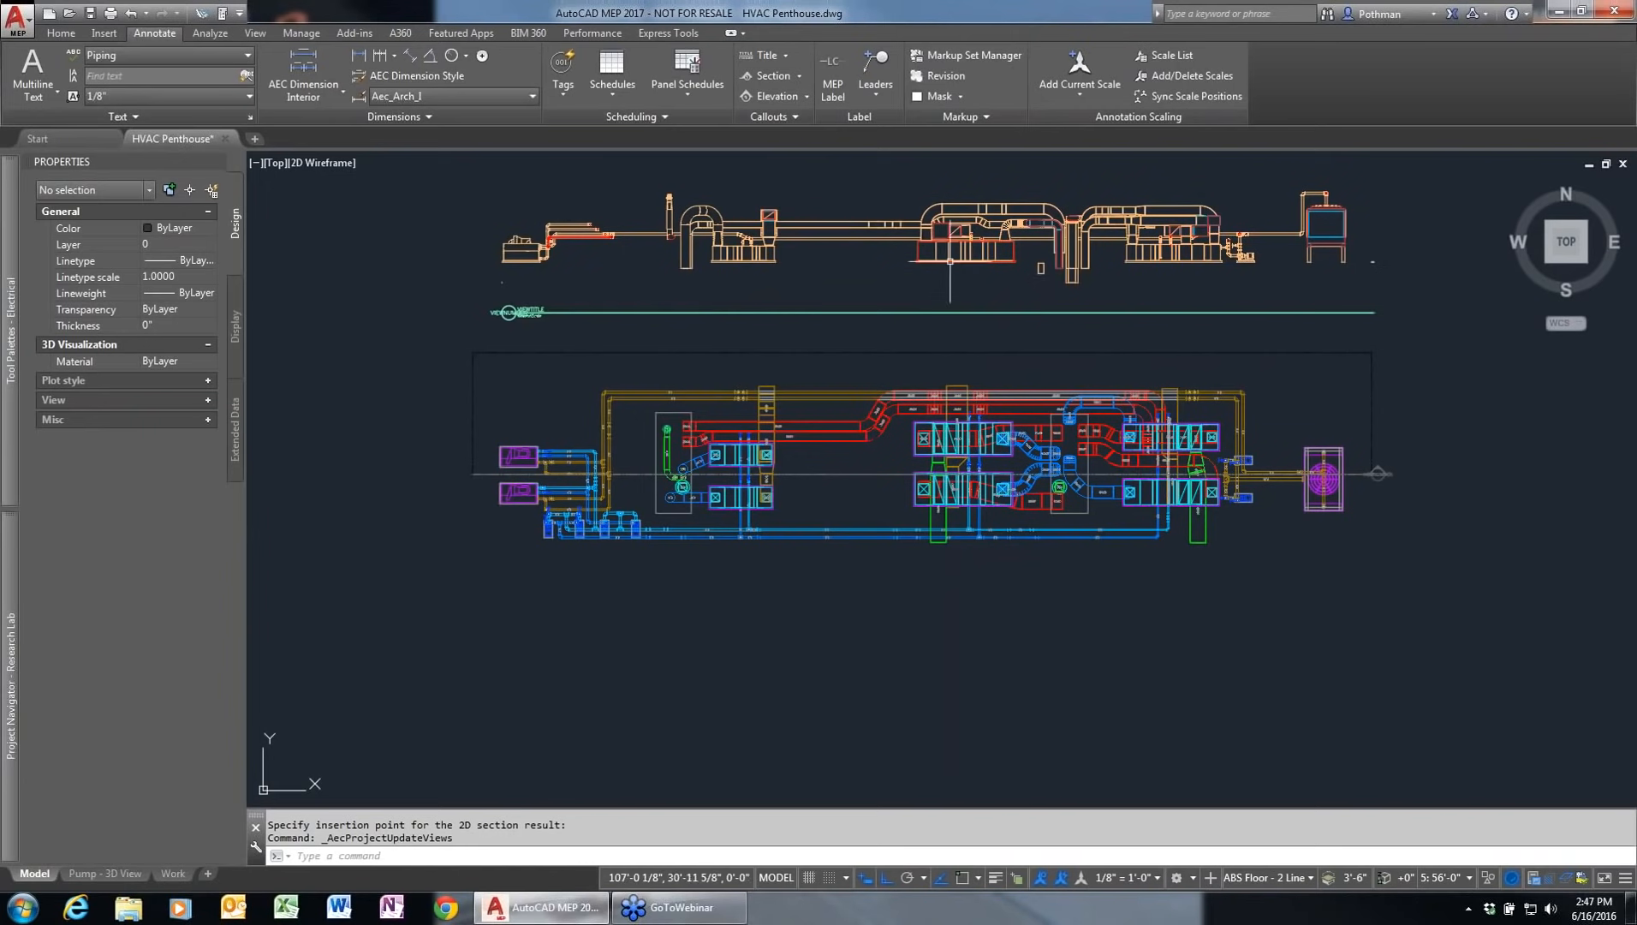
Step: Move the rooftop fan at the end of the green duct west, out of the rectangular outline, keeping the duct connected
middle_click_drag(693, 366, 792, 427)
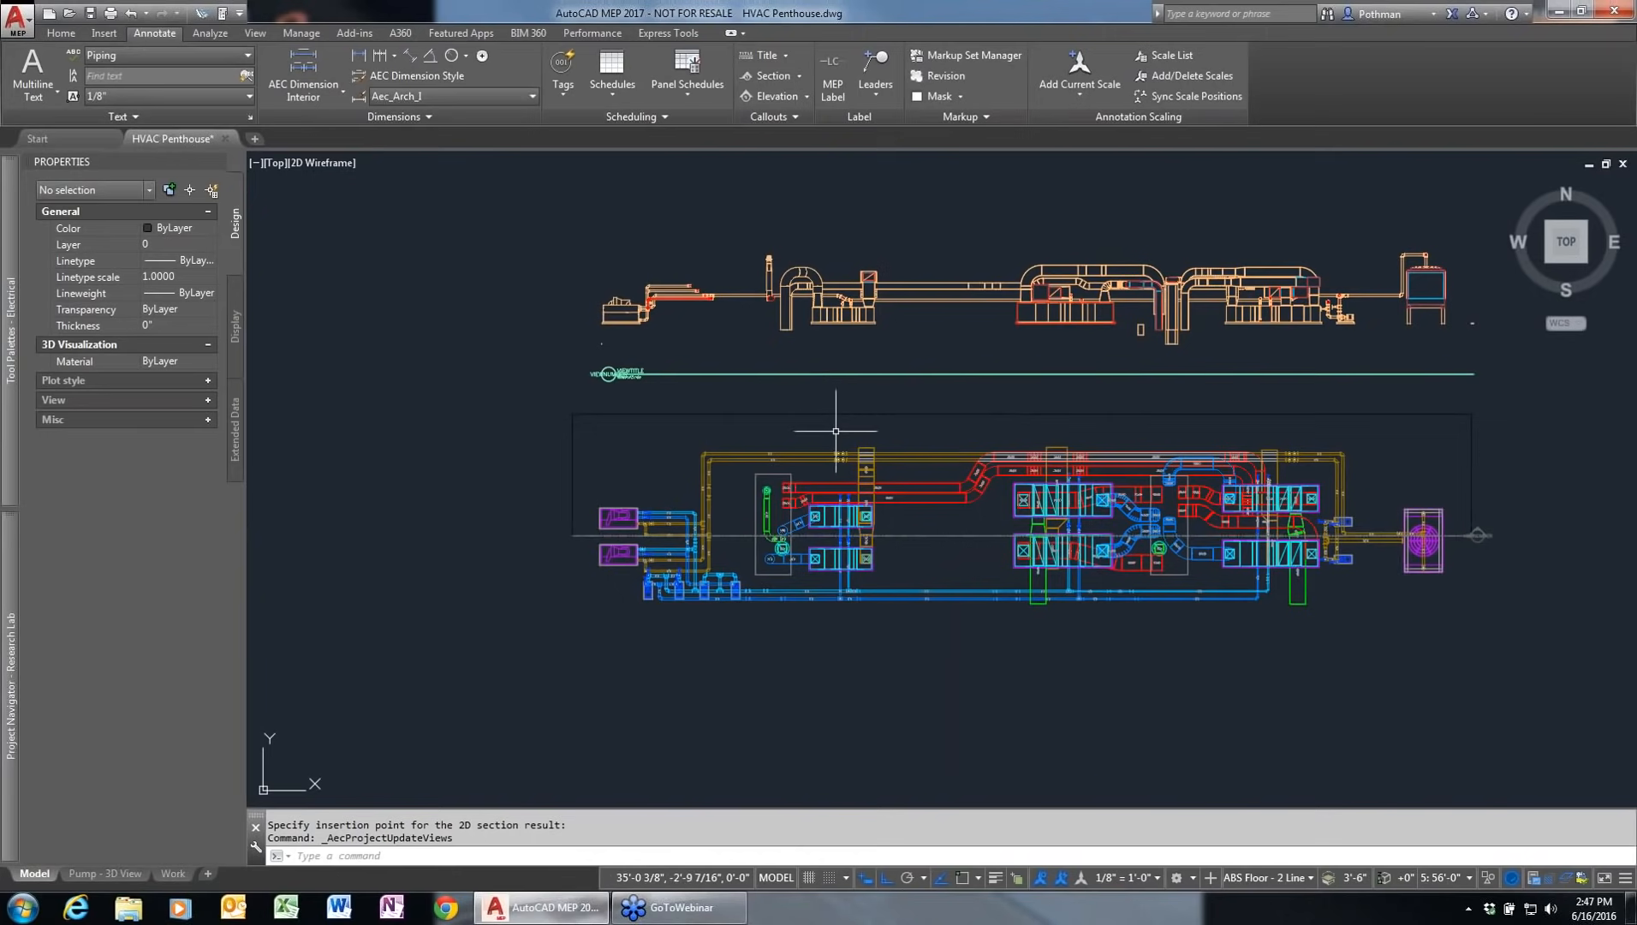
scroll(833, 430, "down", 1)
scroll(809, 454, "up", 3)
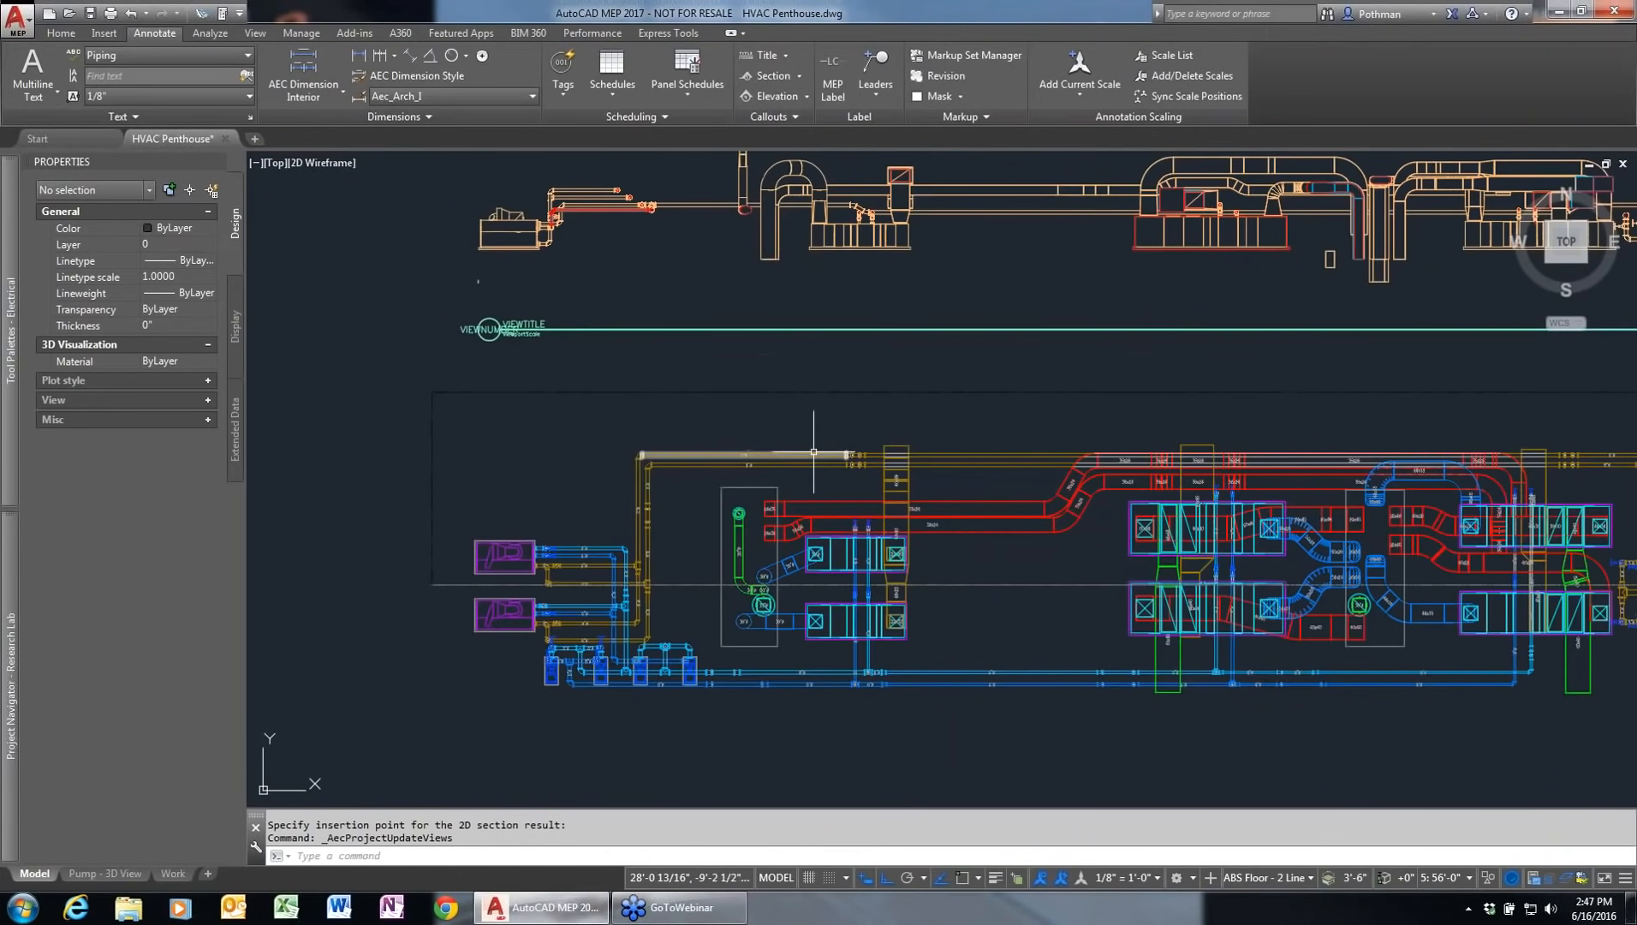
scroll(772, 529, "down", 2)
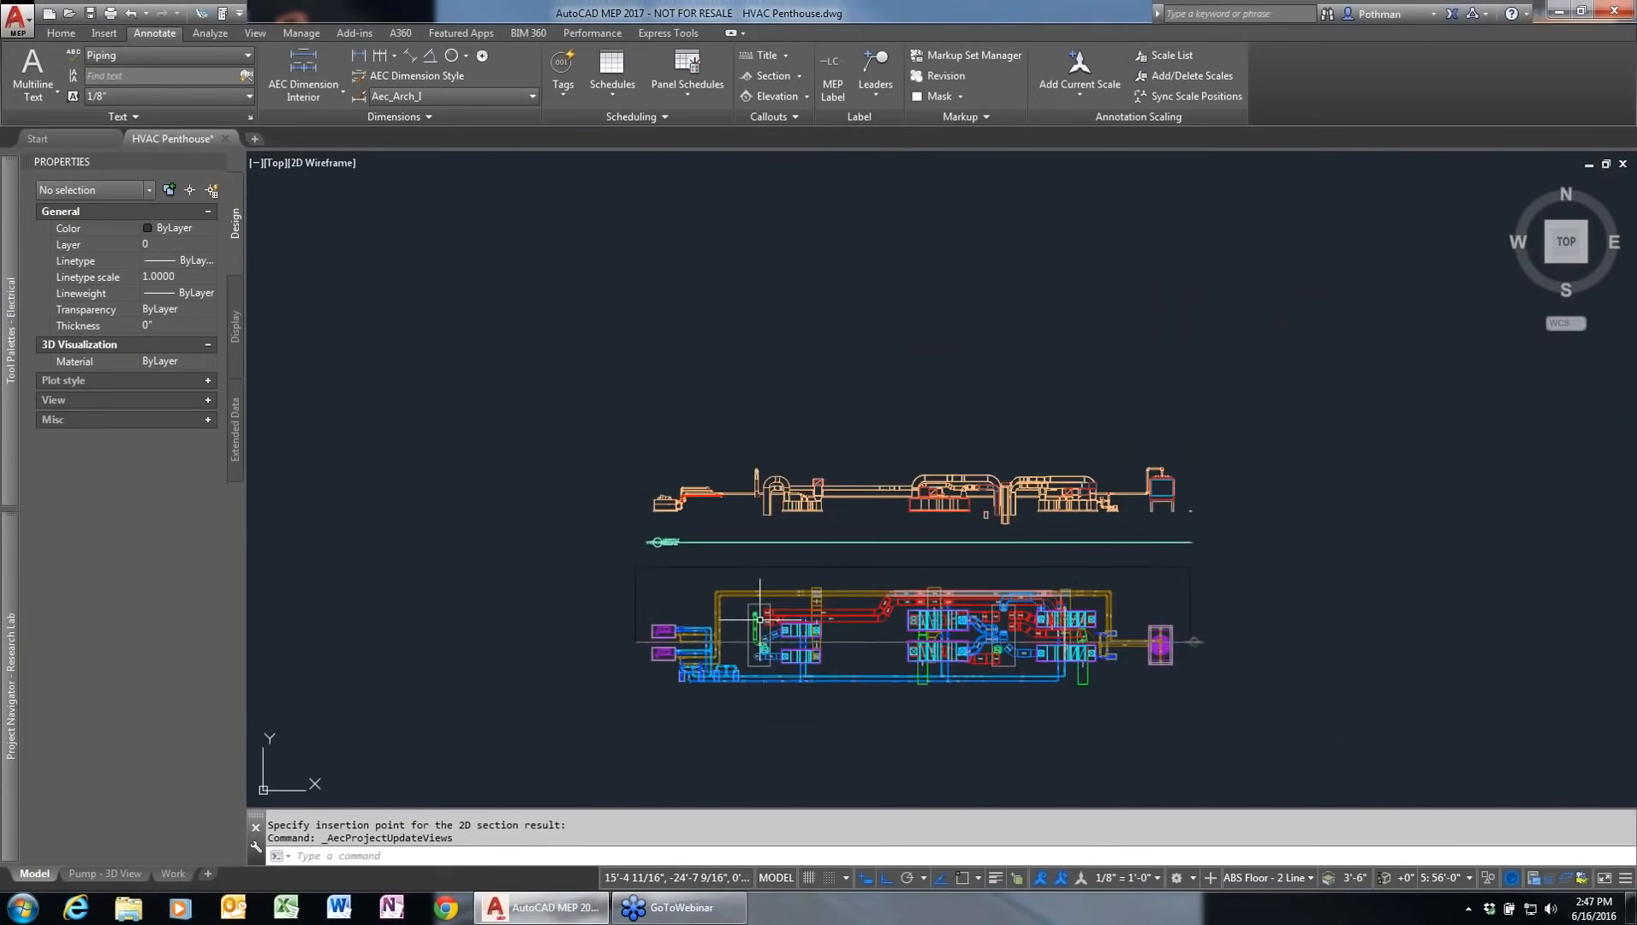
scroll(750, 611, "up", 4)
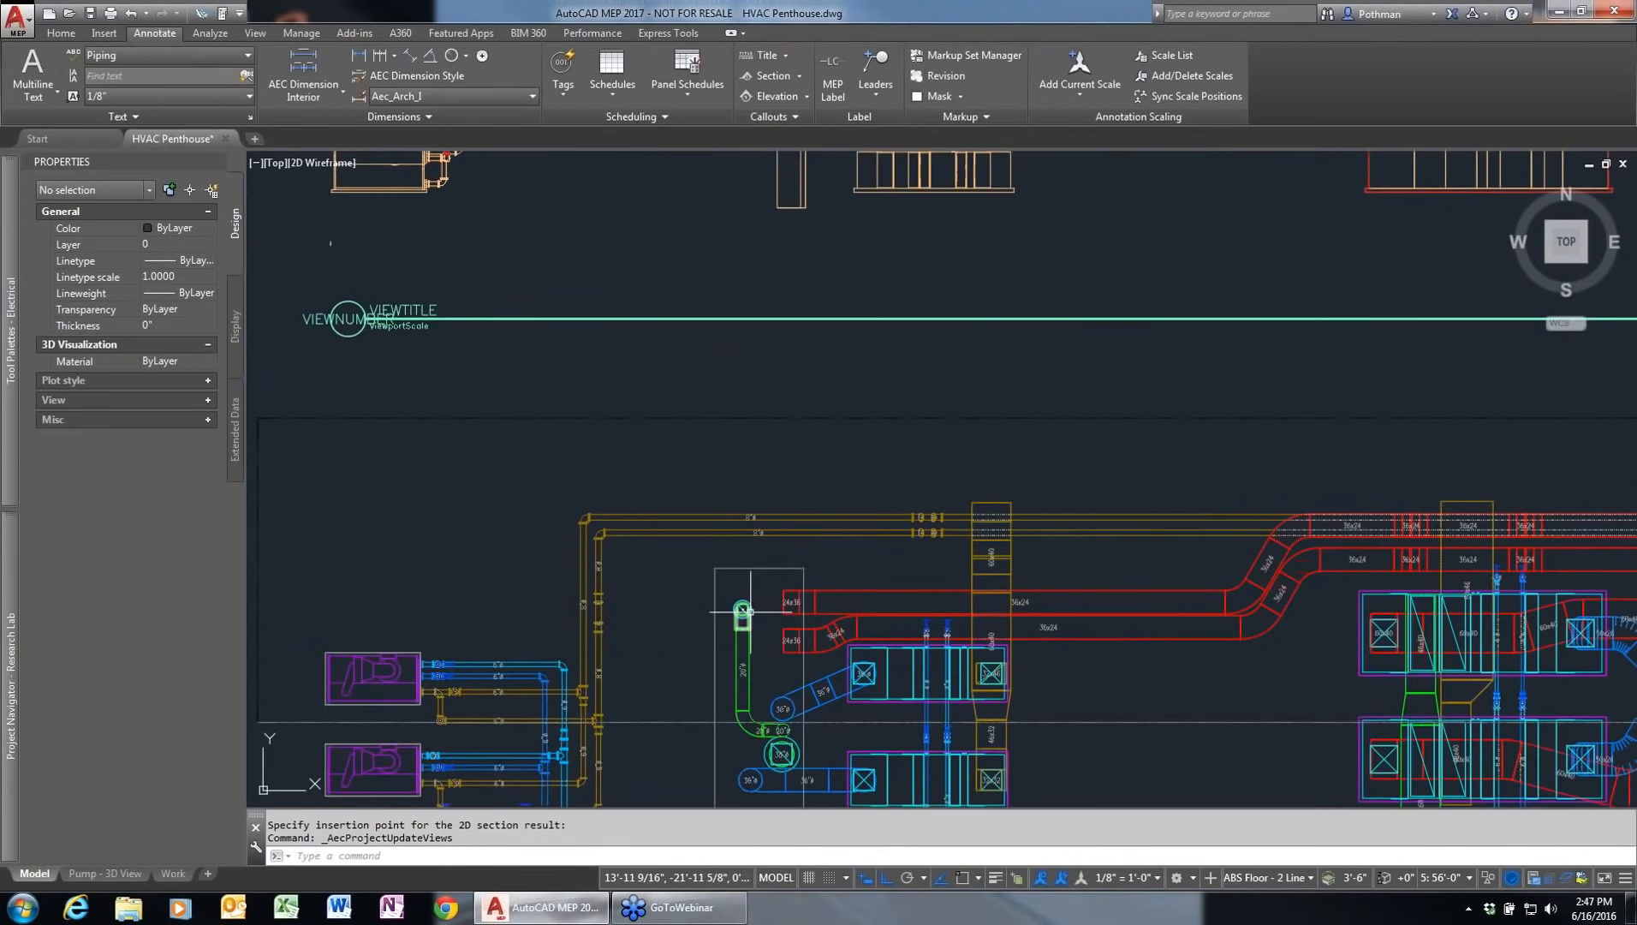
left_click(743, 607)
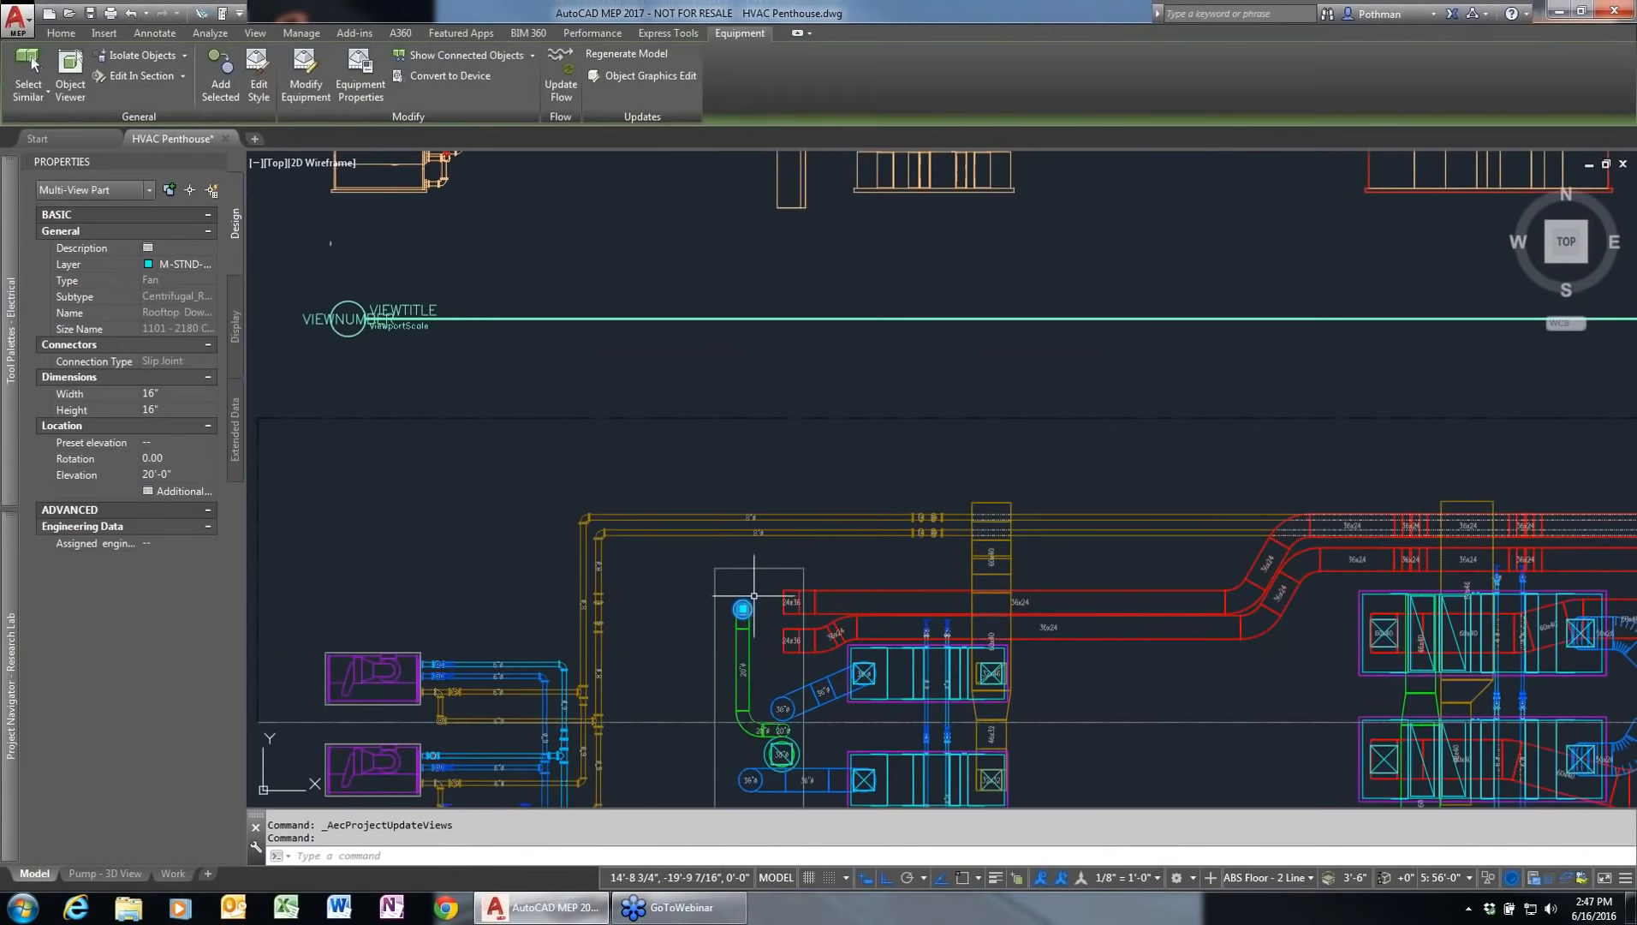
left_click(742, 608)
left_click(652, 608)
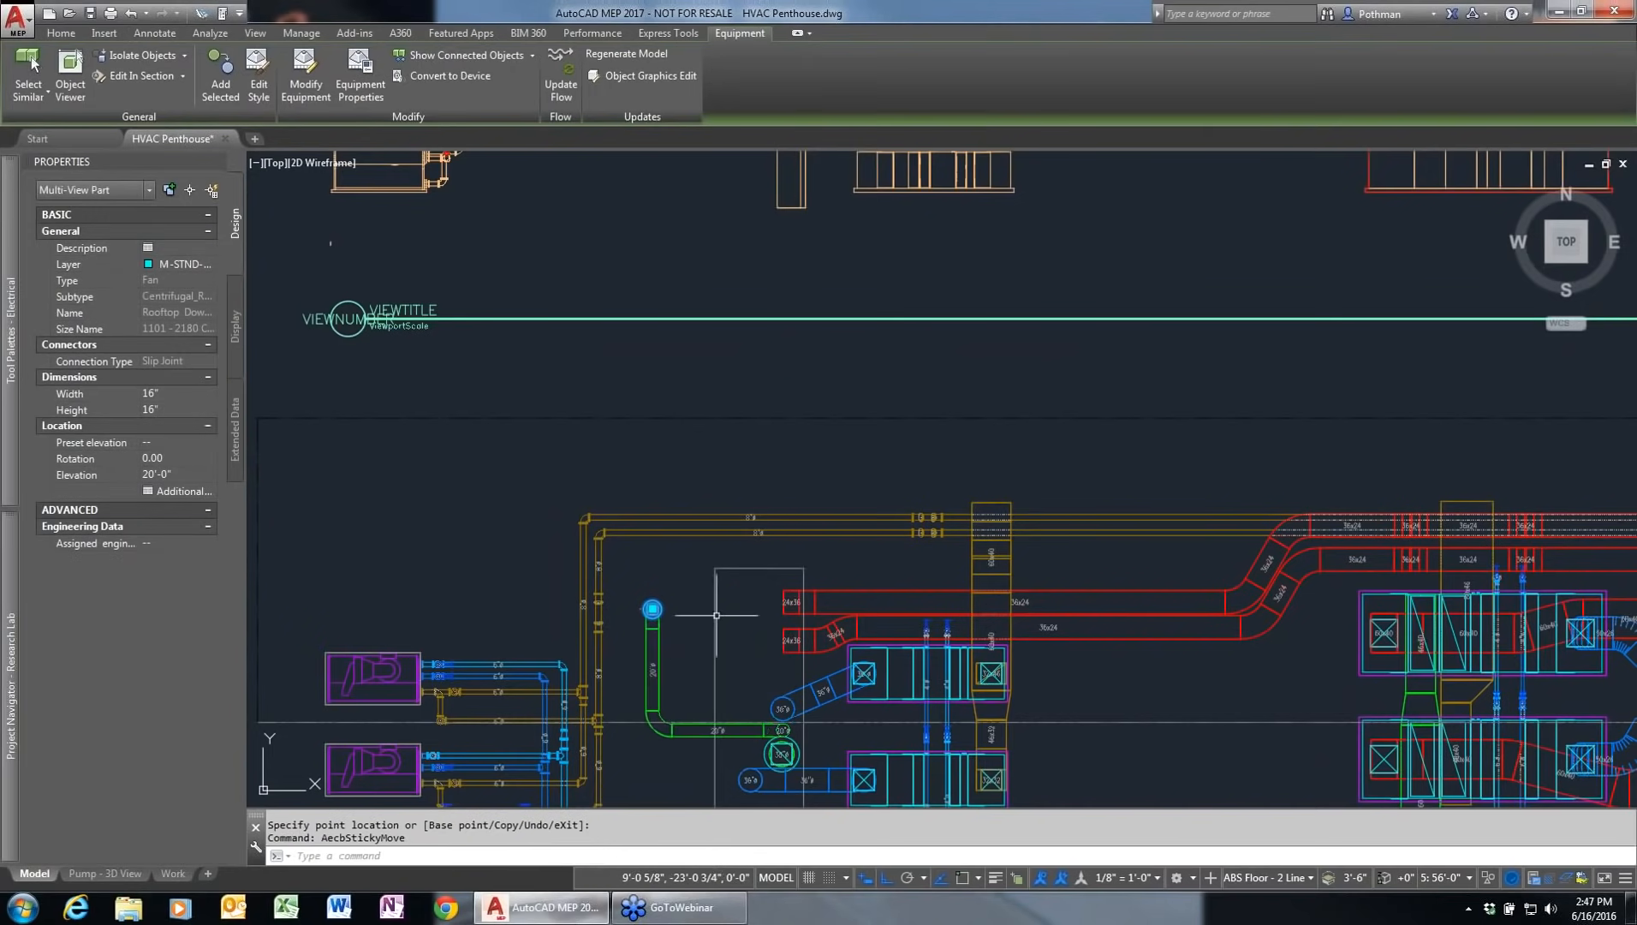
key("Escape")
Step: Refresh the 2D section above the plan to reflect the moved fan, and return to an overview of both views
middle_click_drag(833, 278, 849, 668)
left_click(835, 430)
left_click(848, 419)
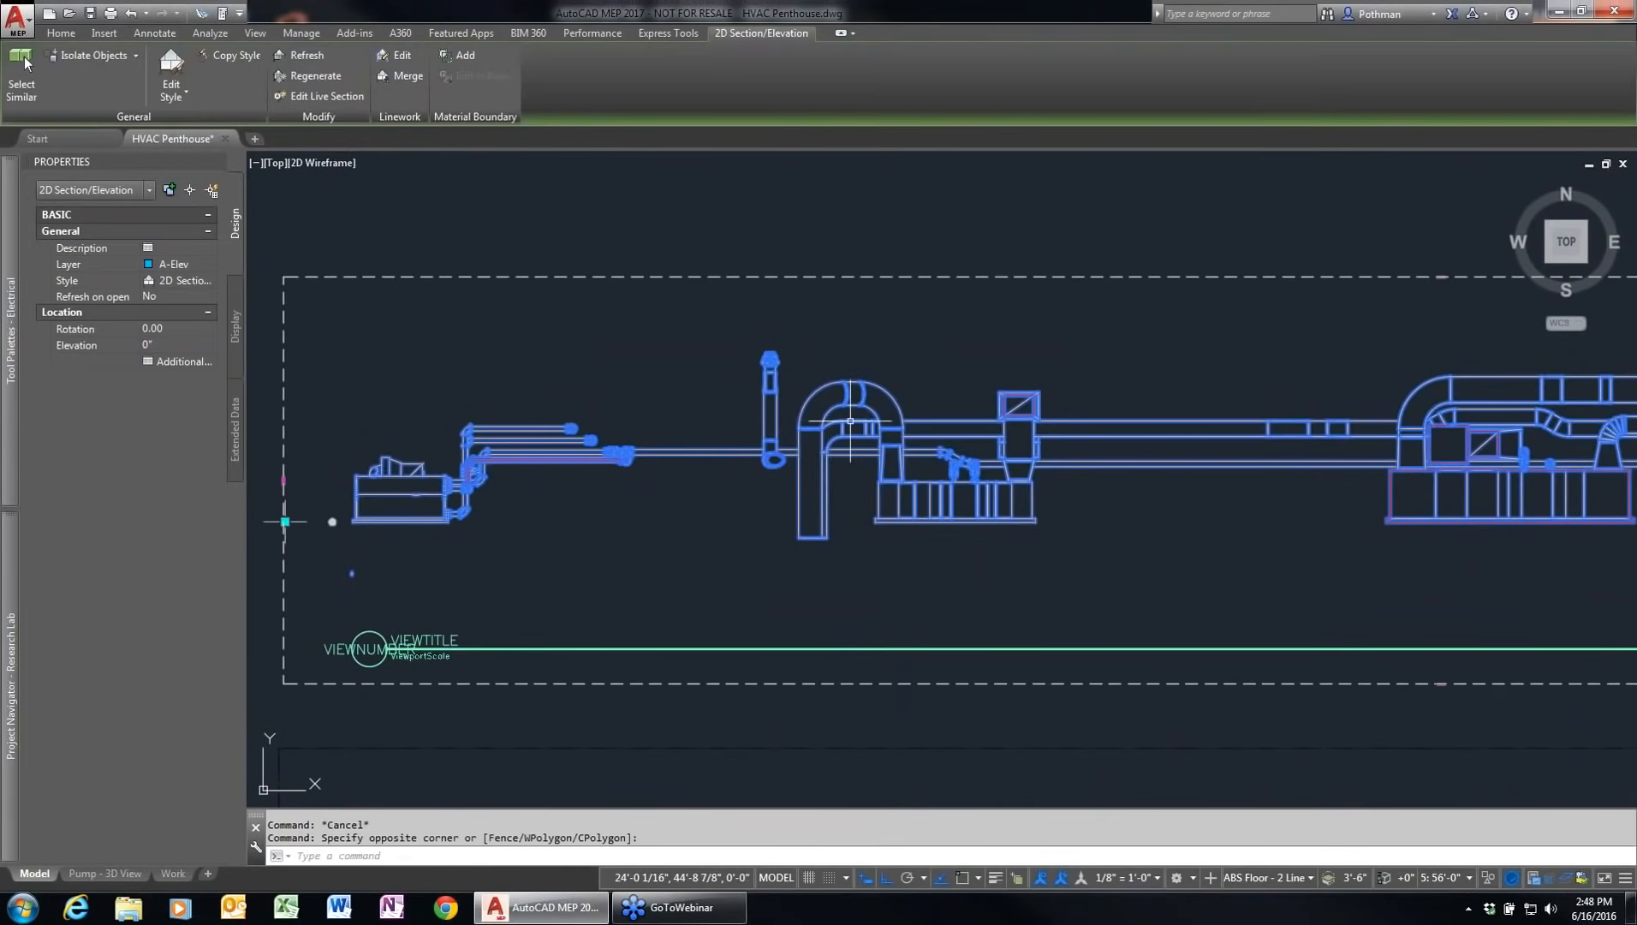
right_click(852, 429)
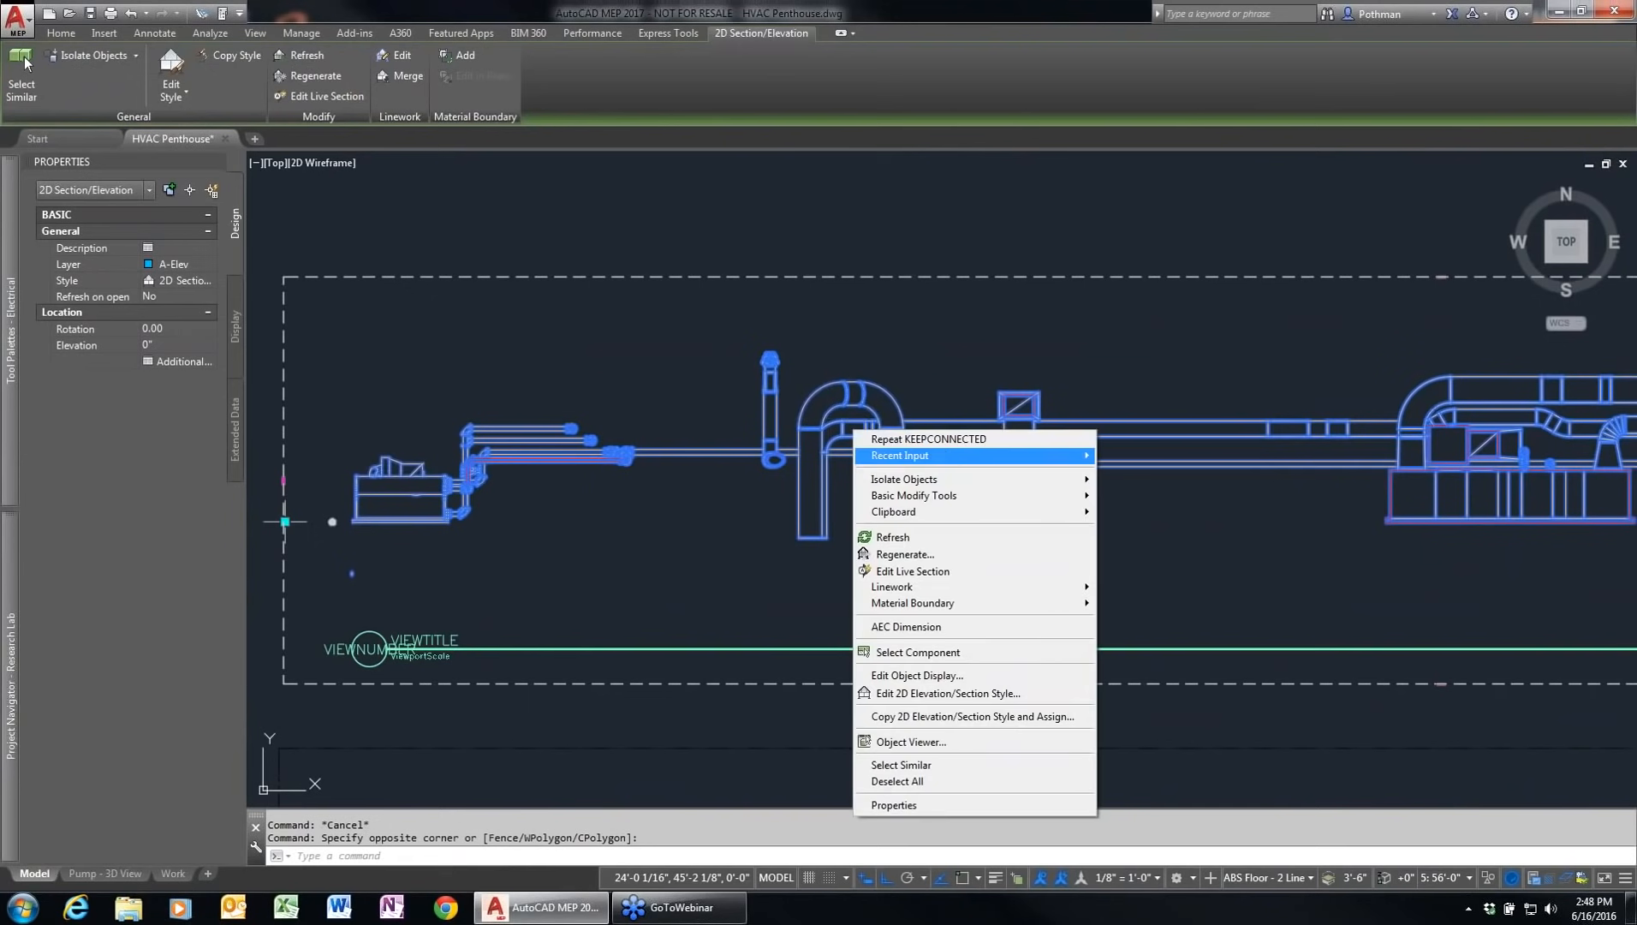
left_click(939, 538)
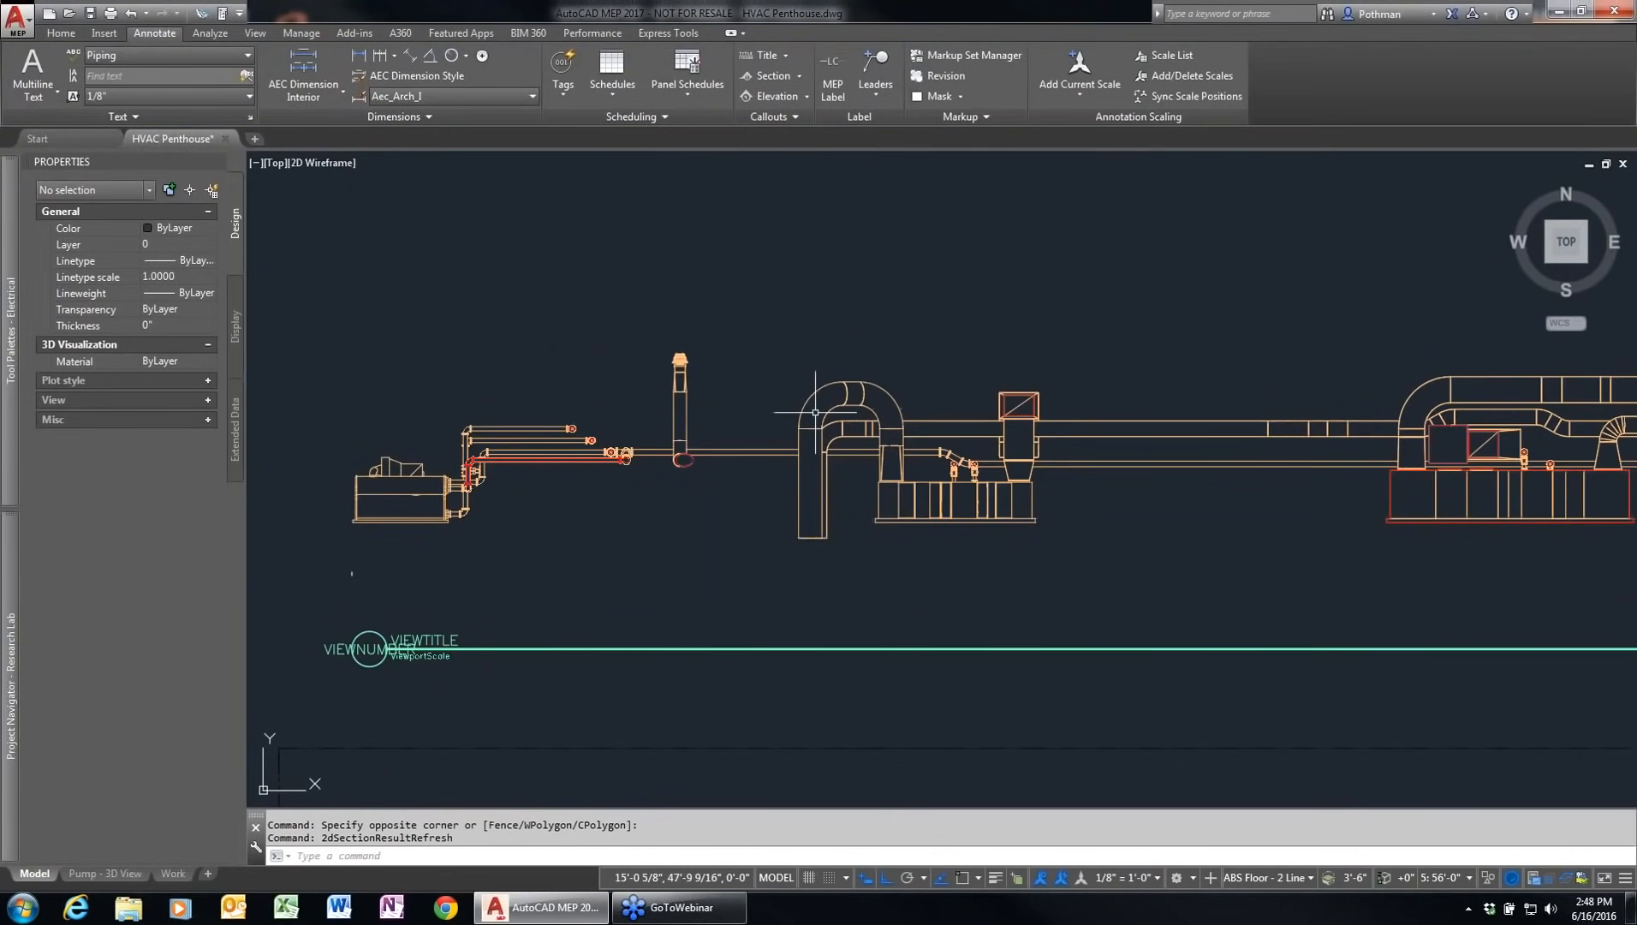
scroll(1115, 559, "down", 1)
scroll(1136, 566, "down", 3)
mouse_move(1147, 578)
middle_mouse_down()
mouse_move(1139, 543)
mouse_move(727, 420)
middle_mouse_up()
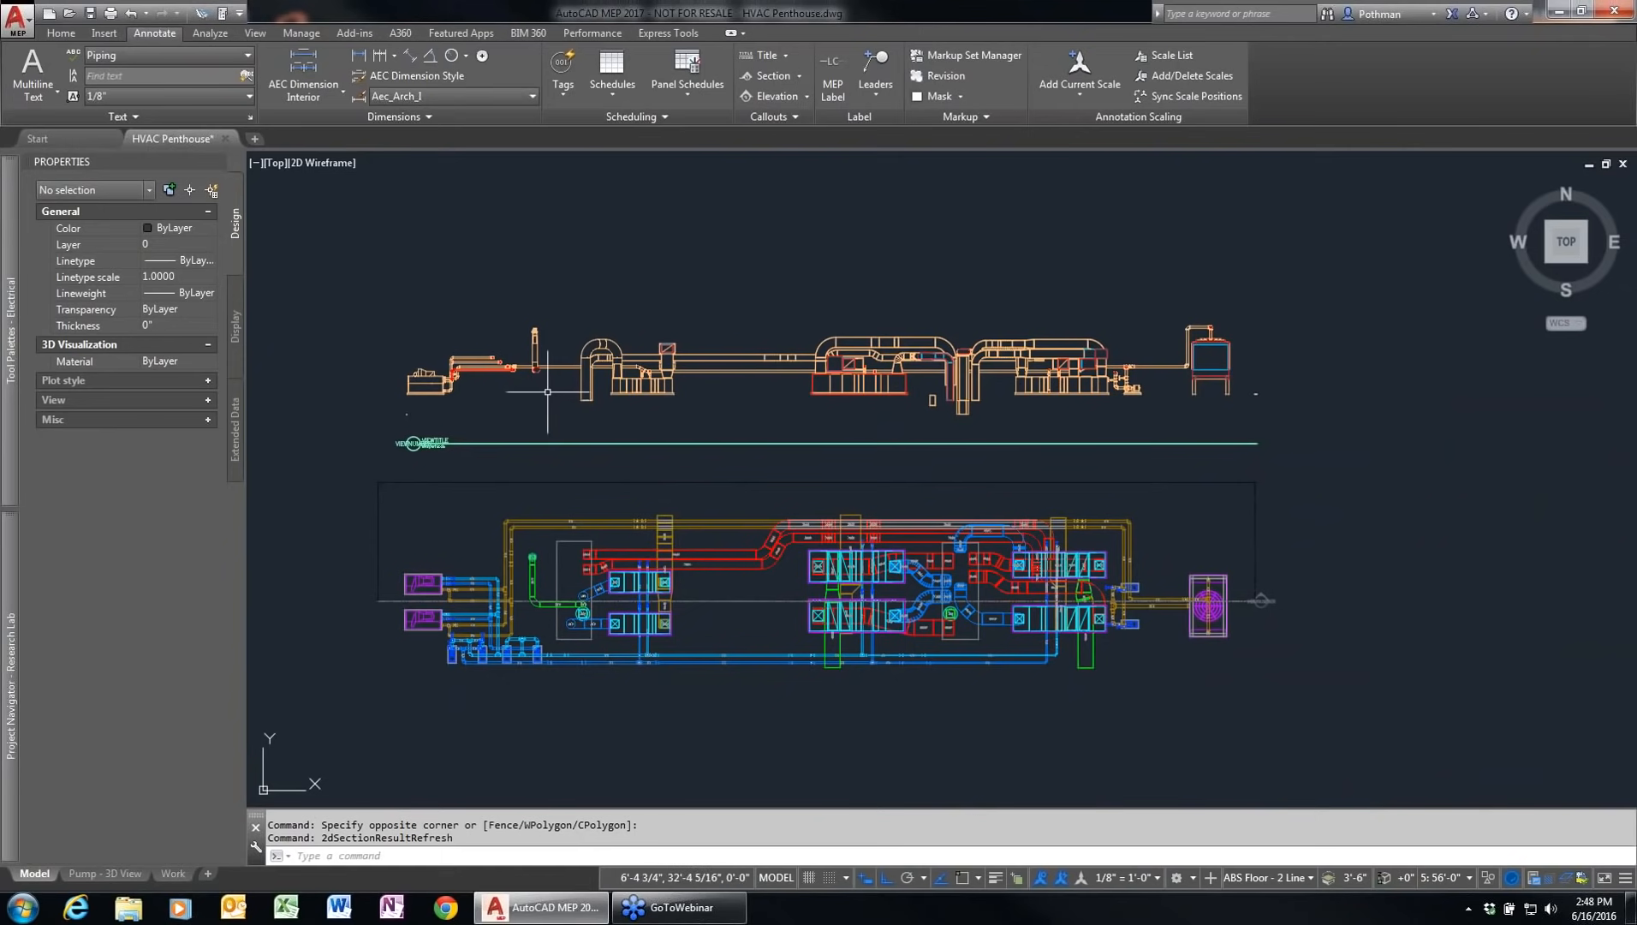